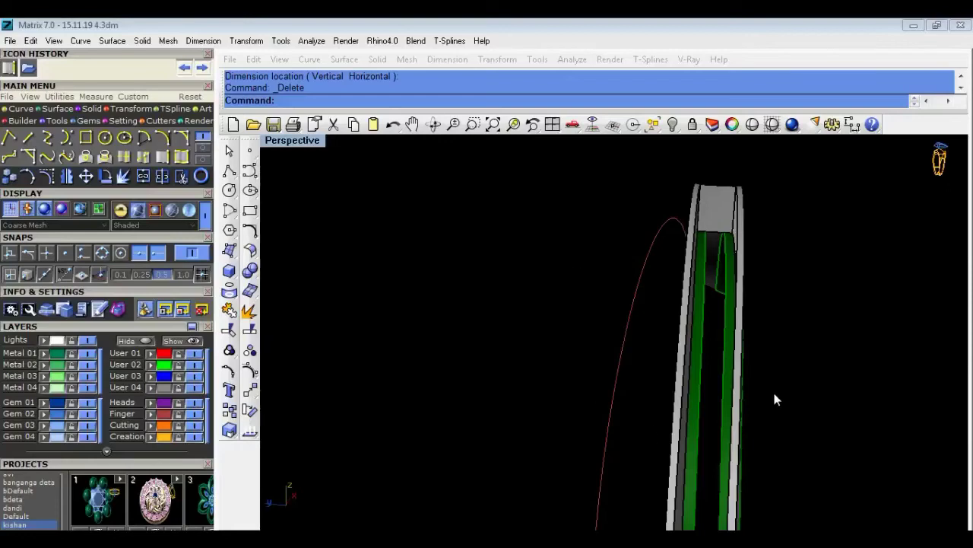
Hide the selected magenta objects and swap visibility to reveal the ring.
{"action": "left_click", "coordinate": [672, 124]}
{"action": "left_click", "coordinate": [672, 124]}
{"action": "left_click", "coordinate": [774, 143]}
{"action": "scroll", "coordinate": [701, 292], "scroll_direction": "down", "scroll_amount": 2}
{"action": "scroll", "coordinate": [706, 333], "scroll_direction": "up", "scroll_amount": 2}
Delete the green strip surface and the selected band piece from the ring.
{"action": "left_click", "coordinate": [705, 339]}
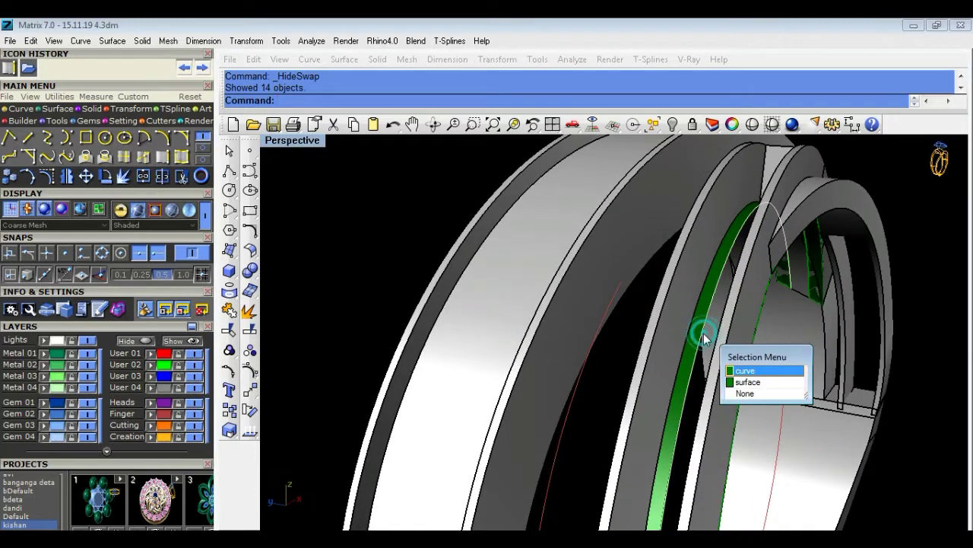
{"action": "left_click", "coordinate": [753, 382]}
{"action": "key", "text": "Delete"}
{"action": "scroll", "coordinate": [760, 388], "scroll_direction": "up", "scroll_amount": 3}
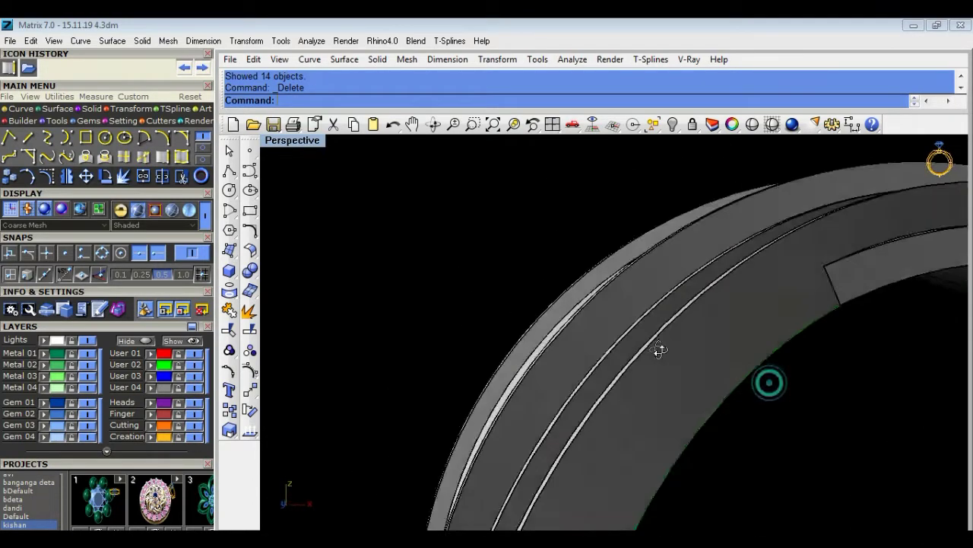
{"action": "scroll", "coordinate": [545, 270], "scroll_direction": "up", "scroll_amount": 2}
{"action": "scroll", "coordinate": [614, 326], "scroll_direction": "up", "scroll_amount": 2}
{"action": "key", "text": "Delete"}
{"action": "scroll", "coordinate": [614, 327], "scroll_direction": "down", "scroll_amount": 2}
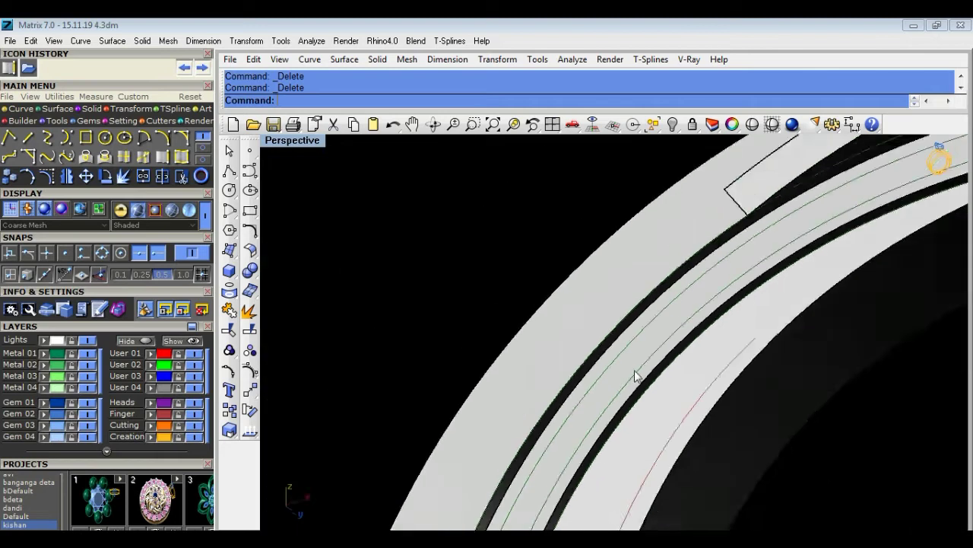
{"action": "scroll", "coordinate": [634, 370], "scroll_direction": "up", "scroll_amount": 3}
Orbit the ring to a frontal view, then tilt it into an angled perspective.
{"action": "scroll", "coordinate": [616, 339], "scroll_direction": "down", "scroll_amount": 1}
{"action": "scroll", "coordinate": [613, 336], "scroll_direction": "down", "scroll_amount": 3}
{"action": "scroll", "coordinate": [683, 304], "scroll_direction": "down", "scroll_amount": 4}
{"action": "right_click_drag", "start_coordinate": [778, 341], "coordinate": [499, 320]}
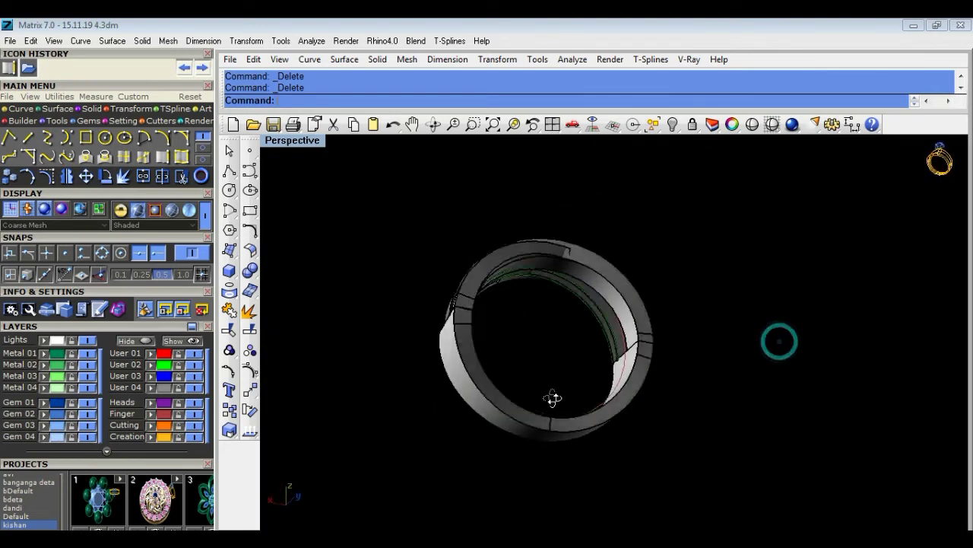
{"action": "scroll", "coordinate": [498, 308], "scroll_direction": "up", "scroll_amount": 3}
{"action": "scroll", "coordinate": [504, 305], "scroll_direction": "up", "scroll_amount": 2}
{"action": "scroll", "coordinate": [508, 320], "scroll_direction": "down", "scroll_amount": 3}
{"action": "scroll", "coordinate": [509, 289], "scroll_direction": "down", "scroll_amount": 4}
{"action": "right_click_drag", "start_coordinate": [518, 295], "coordinate": [502, 226]}
{"action": "scroll", "coordinate": [502, 226], "scroll_direction": "up", "scroll_amount": 5}
{"action": "scroll", "coordinate": [491, 189], "scroll_direction": "down", "scroll_amount": 1}
Check the band surfaces from an upright angle, then restore the four-view layout.
{"action": "left_click", "coordinate": [491, 189]}
{"action": "key", "text": "Escape"}
{"action": "scroll", "coordinate": [510, 182], "scroll_direction": "down", "scroll_amount": 5}
{"action": "left_click", "coordinate": [510, 182]}
{"action": "key", "text": "Escape"}
{"action": "scroll", "coordinate": [506, 169], "scroll_direction": "down", "scroll_amount": 5}
{"action": "mouse_move", "coordinate": [533, 320]}
{"action": "right_mouse_down"}
{"action": "mouse_move", "coordinate": [502, 365]}
{"action": "mouse_move", "coordinate": [513, 381]}
{"action": "right_mouse_up"}
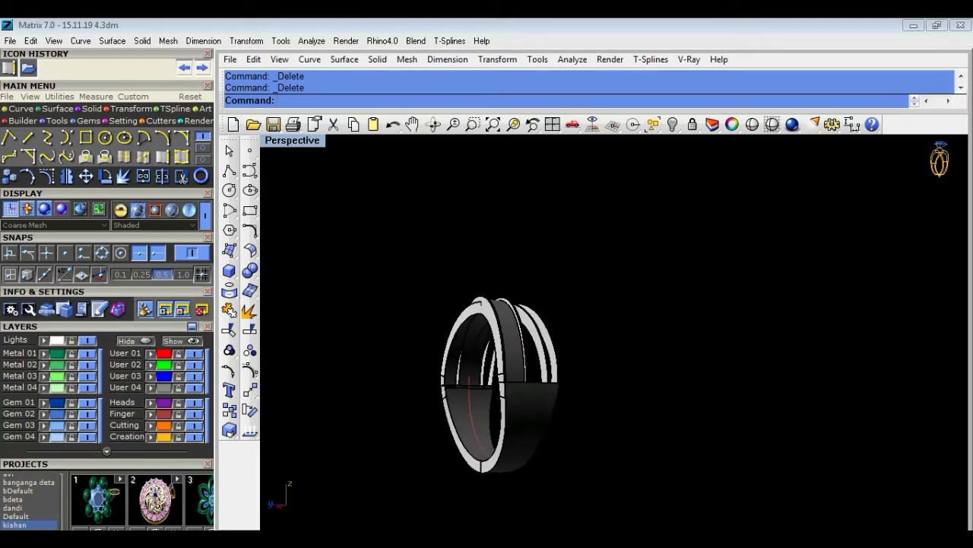
{"action": "double_click", "coordinate": [301, 144]}
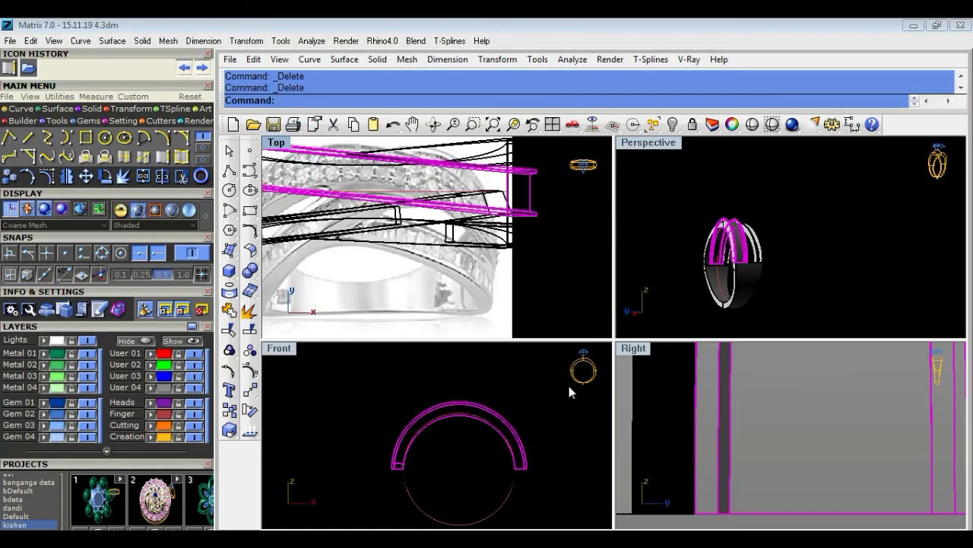
Maximize the Right view and window-select the ring.
{"action": "double_click", "coordinate": [633, 347]}
{"action": "left_click", "coordinate": [695, 387]}
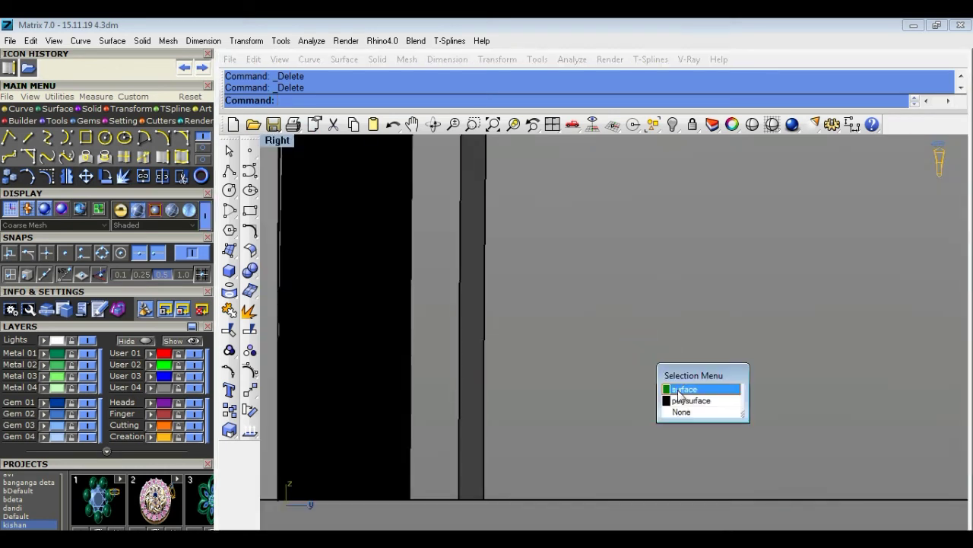
{"action": "scroll", "coordinate": [606, 405], "scroll_direction": "down", "scroll_amount": 3}
{"action": "scroll", "coordinate": [714, 399], "scroll_direction": "down", "scroll_amount": 3}
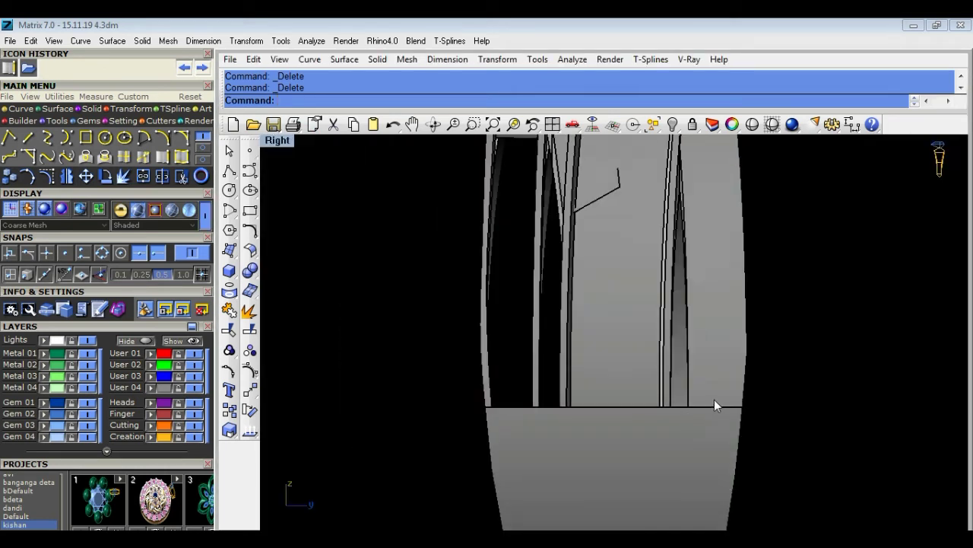
{"action": "scroll", "coordinate": [751, 390], "scroll_direction": "down", "scroll_amount": 3}
{"action": "scroll", "coordinate": [632, 319], "scroll_direction": "up", "scroll_amount": 3}
{"action": "scroll", "coordinate": [602, 302], "scroll_direction": "down", "scroll_amount": 2}
{"action": "left_click_drag", "start_coordinate": [450, 242], "coordinate": [801, 523]}
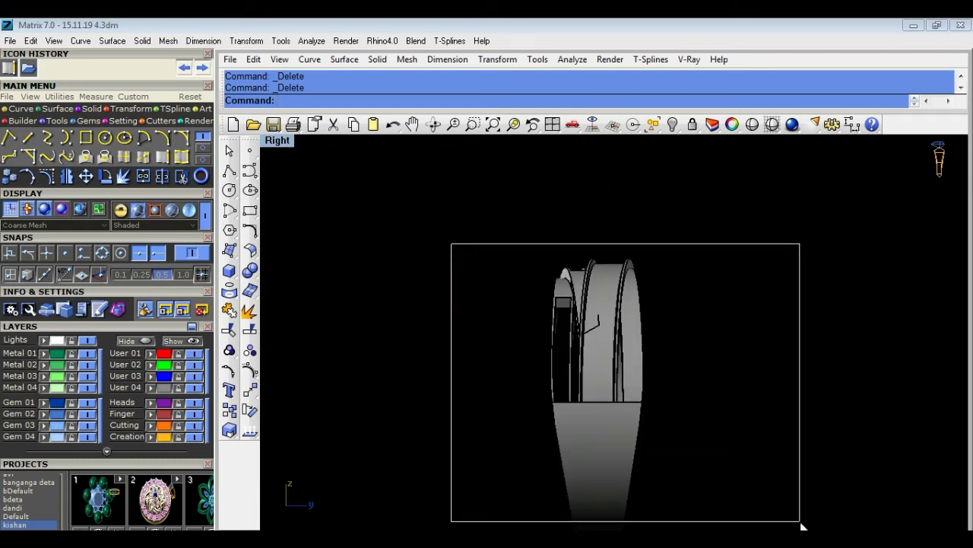
{"action": "scroll", "coordinate": [771, 456], "scroll_direction": "down", "scroll_amount": 2}
{"action": "right_click_drag", "start_coordinate": [770, 469], "coordinate": [710, 410]}
Crossing-select all five polysurfaces and three surfaces and group them.
{"action": "left_click", "coordinate": [708, 411]}
{"action": "left_click_drag", "start_coordinate": [710, 463], "coordinate": [502, 243]}
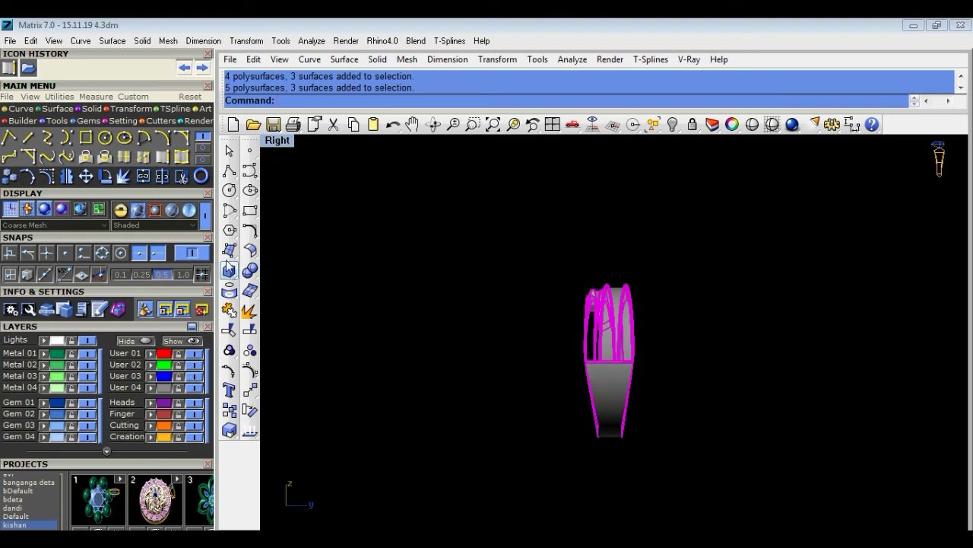
{"action": "left_click", "coordinate": [229, 349]}
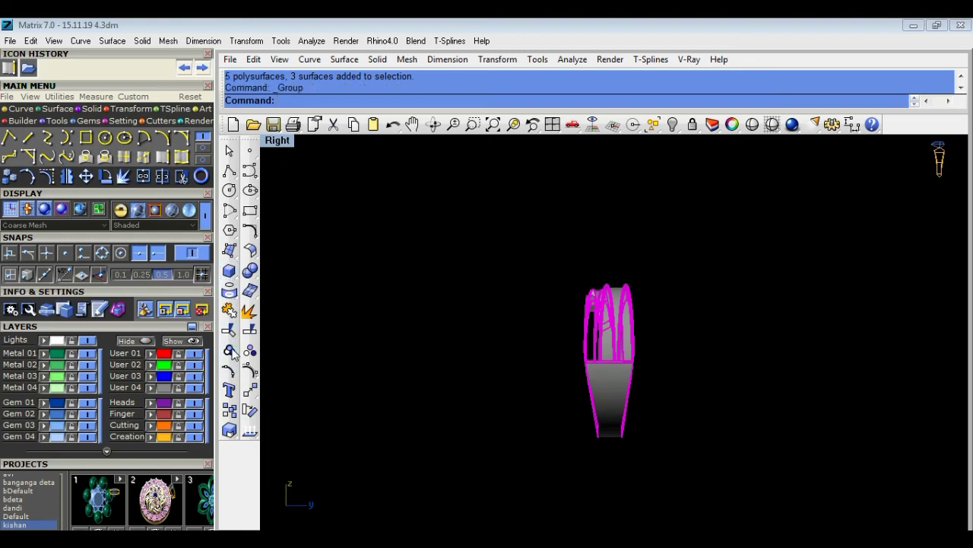
{"action": "left_click", "coordinate": [753, 365]}
{"action": "scroll", "coordinate": [630, 327], "scroll_direction": "up", "scroll_amount": 5}
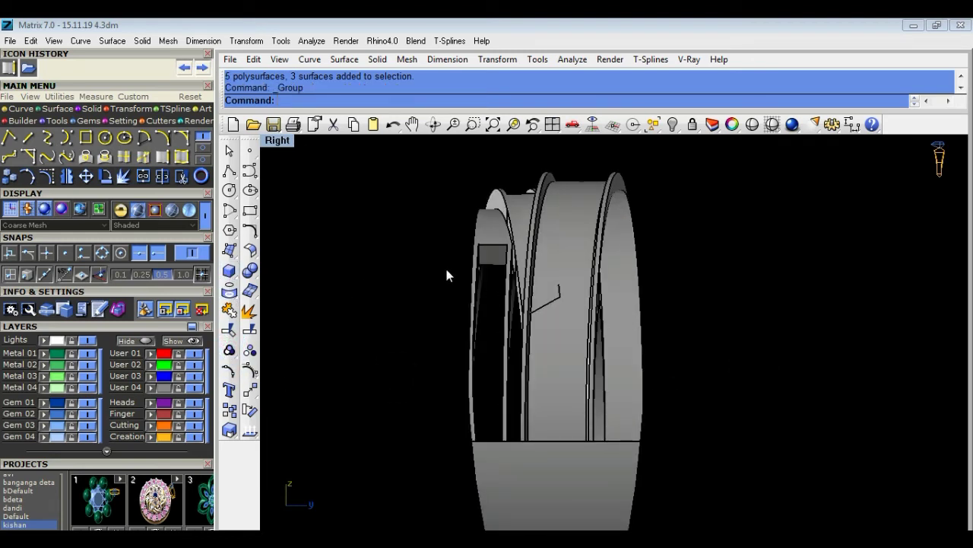
{"action": "scroll", "coordinate": [457, 259], "scroll_direction": "up", "scroll_amount": 2}
{"action": "scroll", "coordinate": [503, 230], "scroll_direction": "down", "scroll_amount": 3}
{"action": "scroll", "coordinate": [576, 293], "scroll_direction": "down", "scroll_amount": 2}
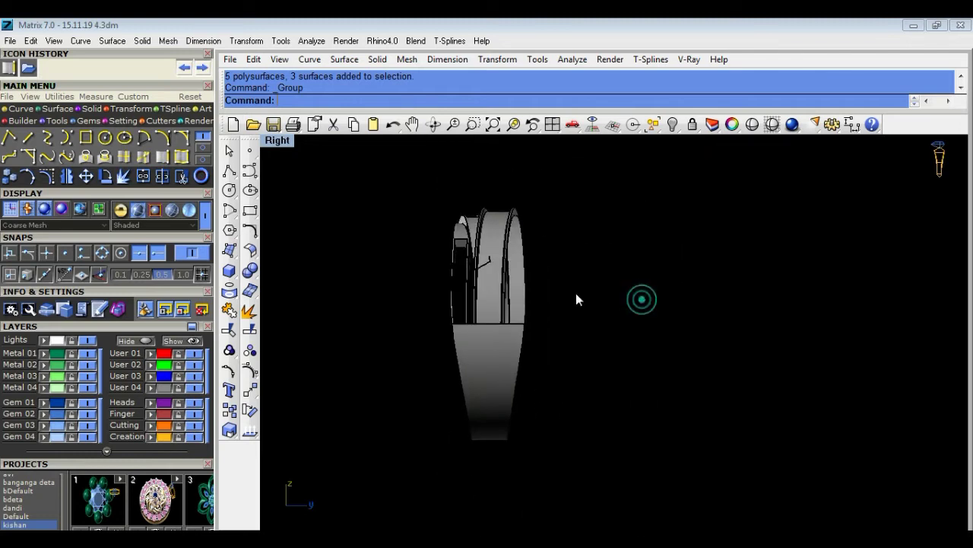
Draw a horizontal BothSides line of length 6 centered on the band's end point.
{"action": "left_click", "coordinate": [228, 172]}
{"action": "left_click", "coordinate": [293, 208]}
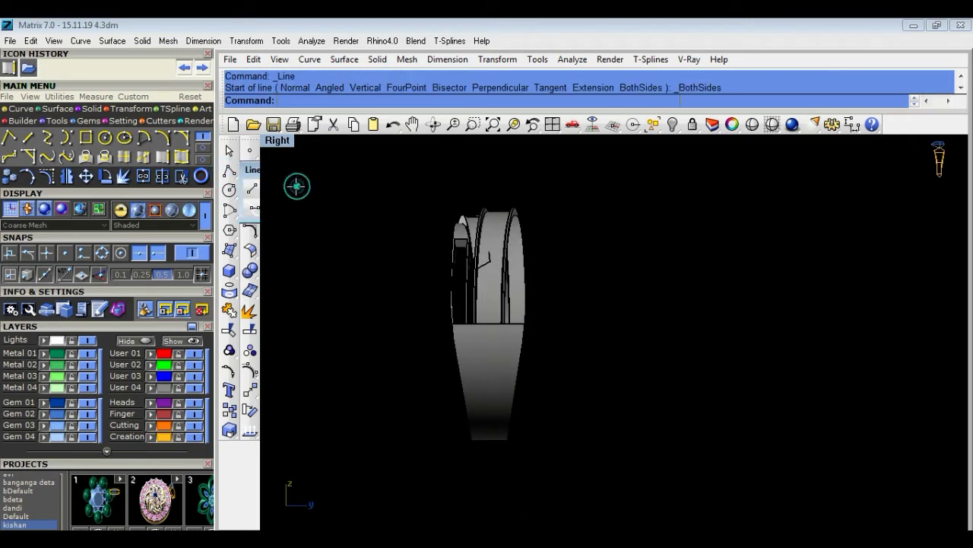
{"action": "type", "text": "0"}
{"action": "left_click", "coordinate": [488, 322]}
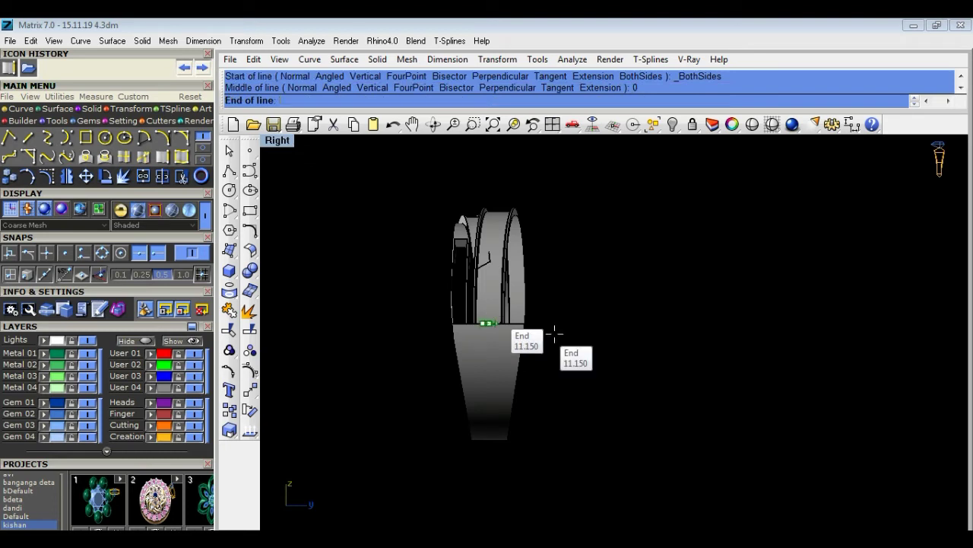
{"action": "mouse_move", "coordinate": [561, 337]}
{"action": "right_mouse_down"}
{"action": "mouse_move", "coordinate": [594, 318]}
{"action": "mouse_move", "coordinate": [591, 305]}
{"action": "right_mouse_up"}
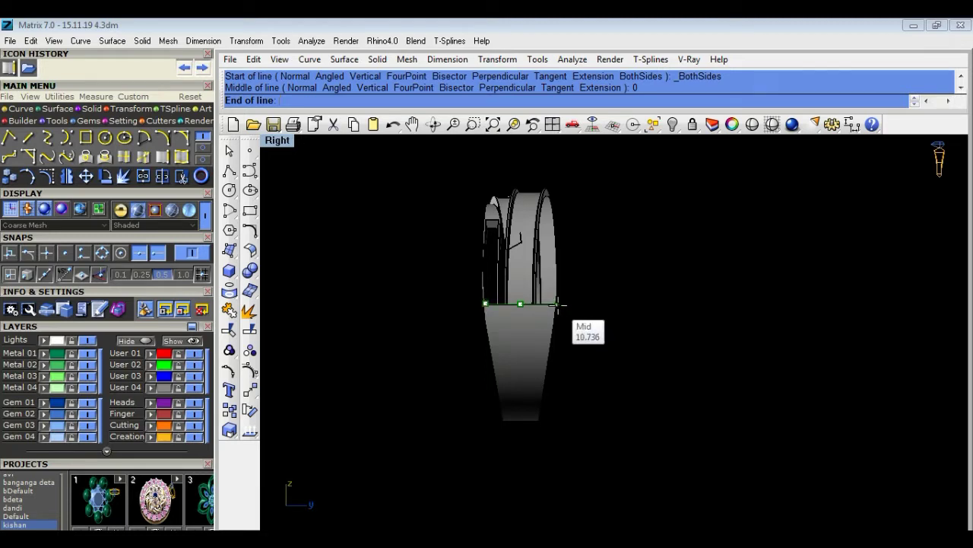
{"action": "scroll", "coordinate": [558, 304], "scroll_direction": "up", "scroll_amount": 2}
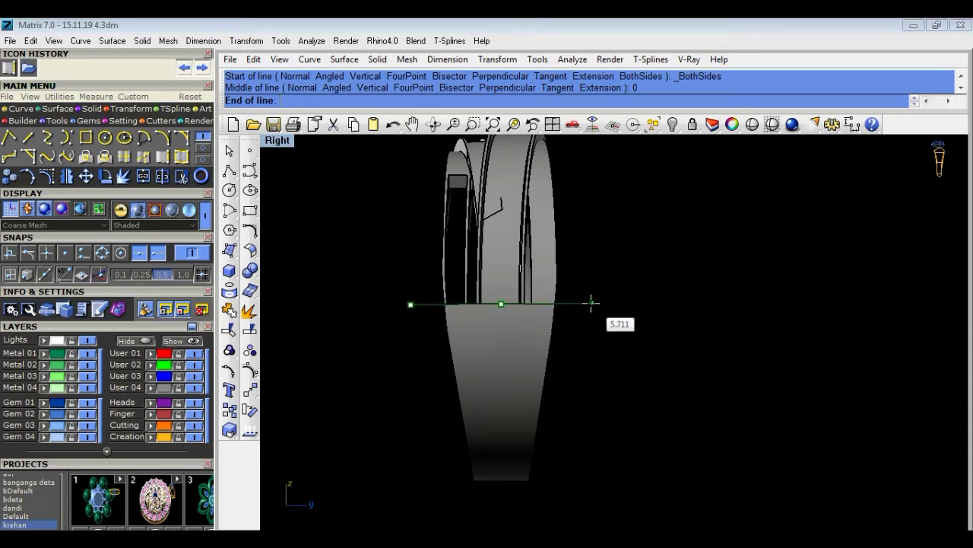
{"action": "scroll", "coordinate": [585, 302], "scroll_direction": "up", "scroll_amount": 3}
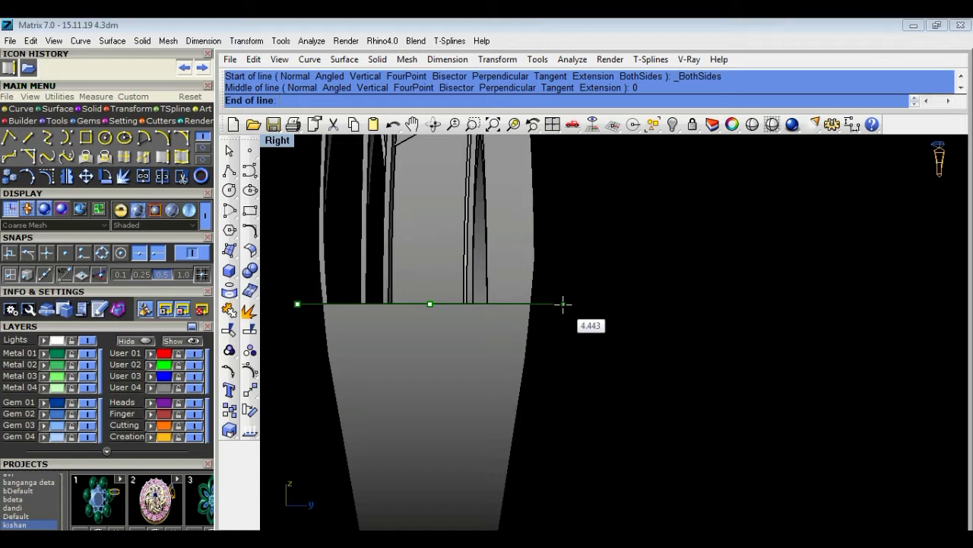
{"action": "type", "text": "6"}
{"action": "key", "text": "Return"}
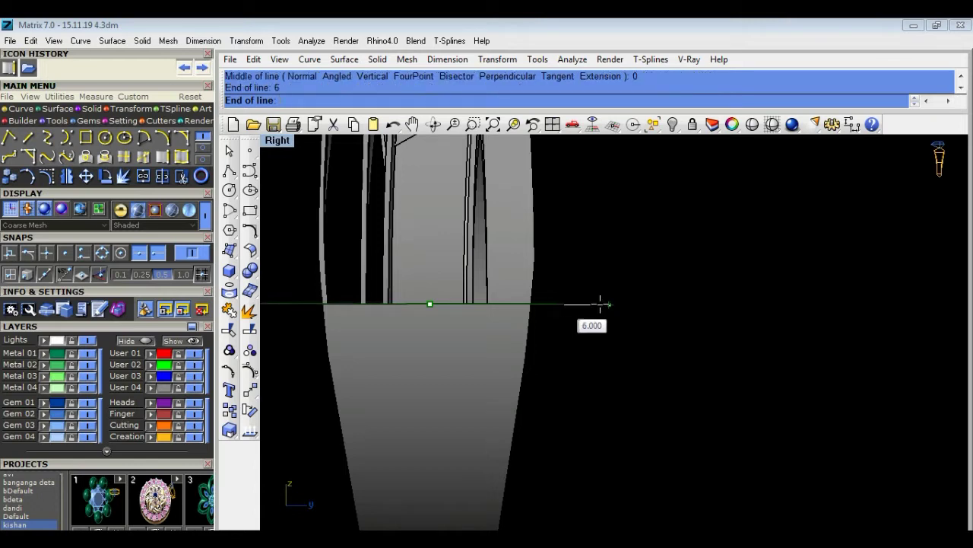
{"action": "scroll", "coordinate": [687, 306], "scroll_direction": "down", "scroll_amount": 3}
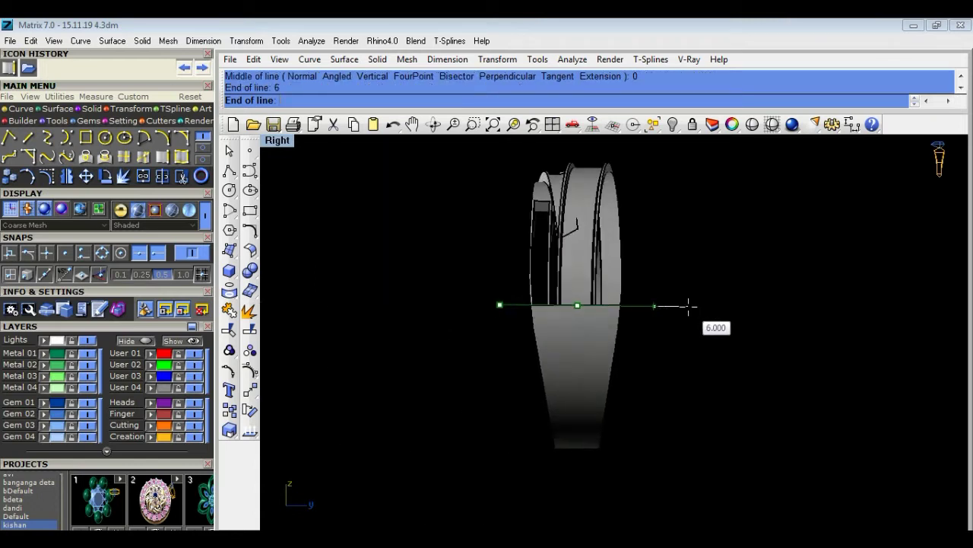
{"action": "scroll", "coordinate": [687, 305], "scroll_direction": "up", "scroll_amount": 1}
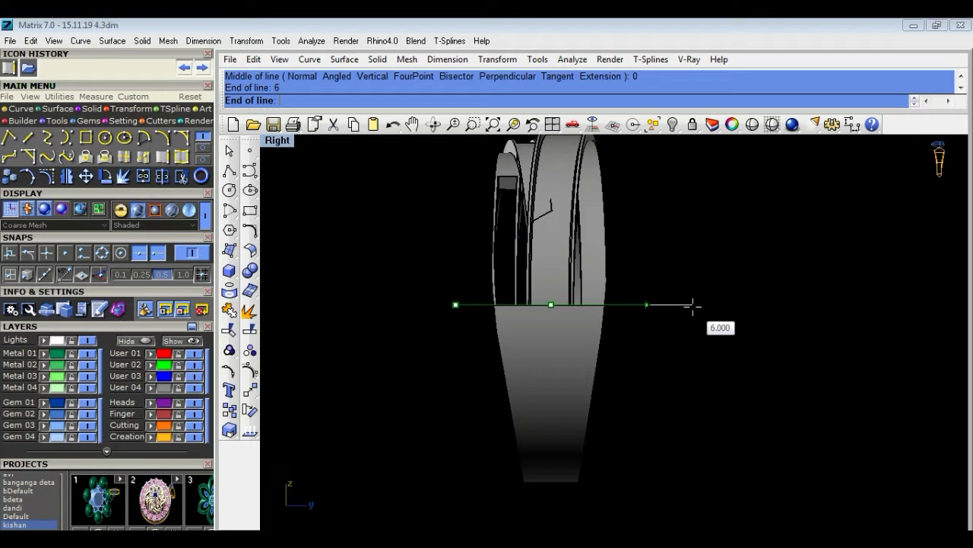
{"action": "left_click", "coordinate": [693, 306]}
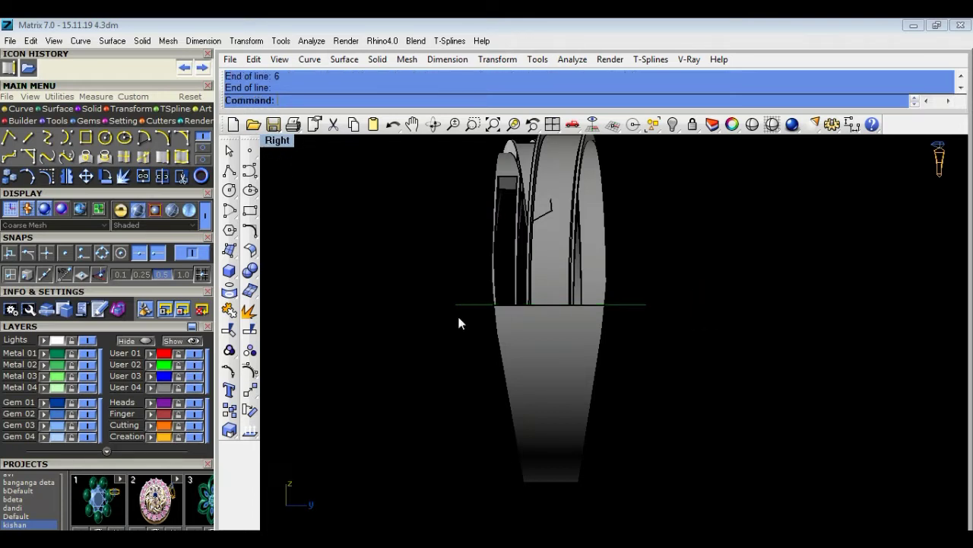
{"action": "scroll", "coordinate": [517, 327], "scroll_direction": "up", "scroll_amount": 2}
{"action": "scroll", "coordinate": [570, 352], "scroll_direction": "down", "scroll_amount": 3}
{"action": "left_click", "coordinate": [574, 359]}
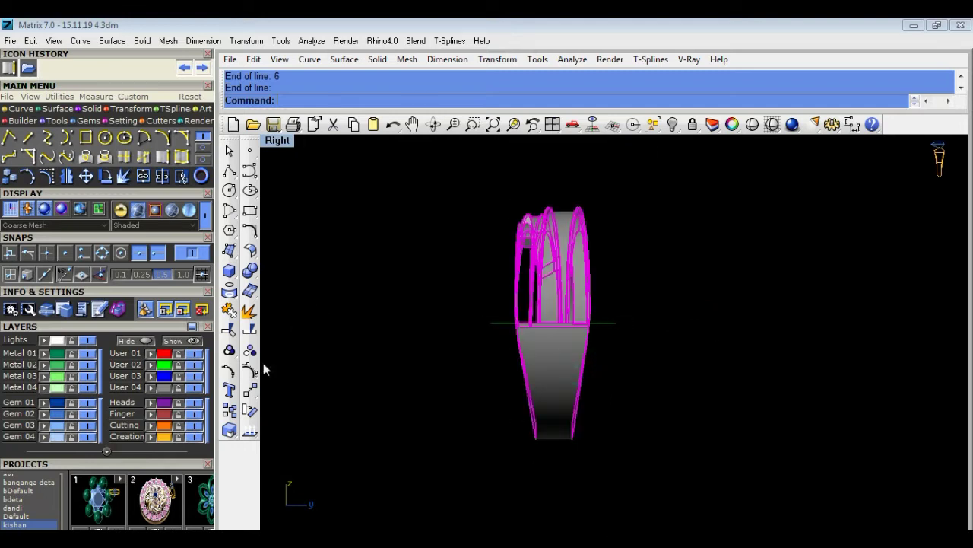
{"action": "left_click", "coordinate": [410, 401]}
Try a one-direction scale of the ring with origin 0, then cancel it.
{"action": "left_click", "coordinate": [229, 430]}
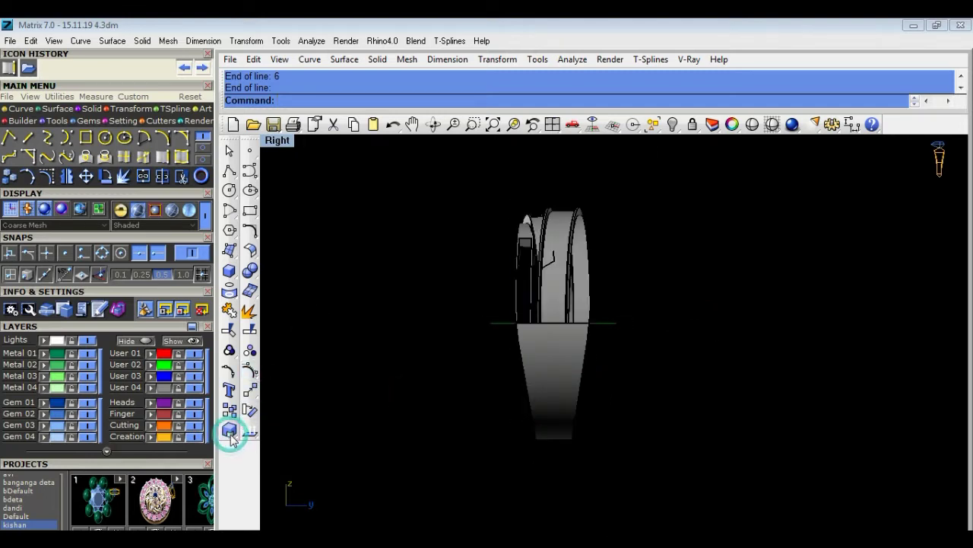
{"action": "left_click", "coordinate": [292, 449]}
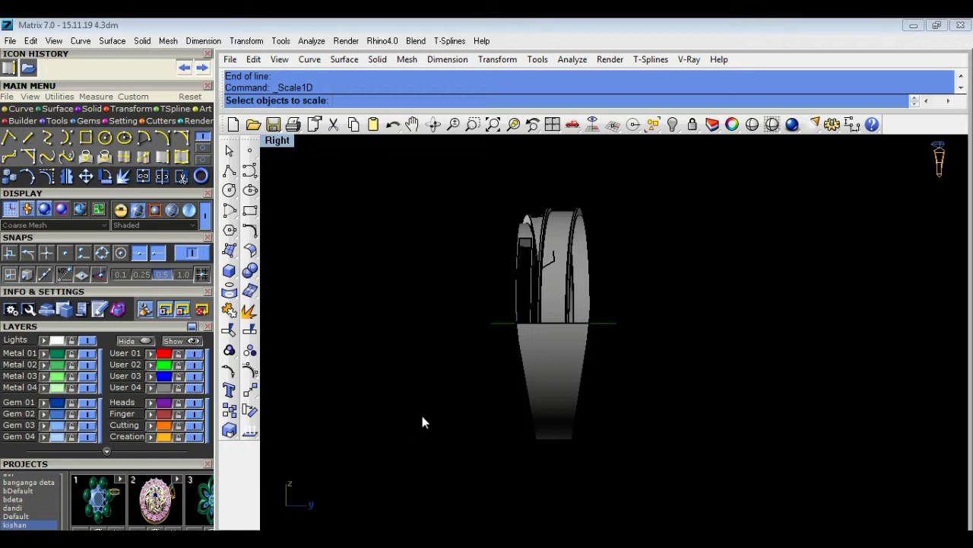
{"action": "left_click", "coordinate": [535, 419]}
{"action": "key", "text": "Return"}
{"action": "type", "text": "0"}
{"action": "key", "text": "Return"}
{"action": "scroll", "coordinate": [594, 326], "scroll_direction": "up", "scroll_amount": 3}
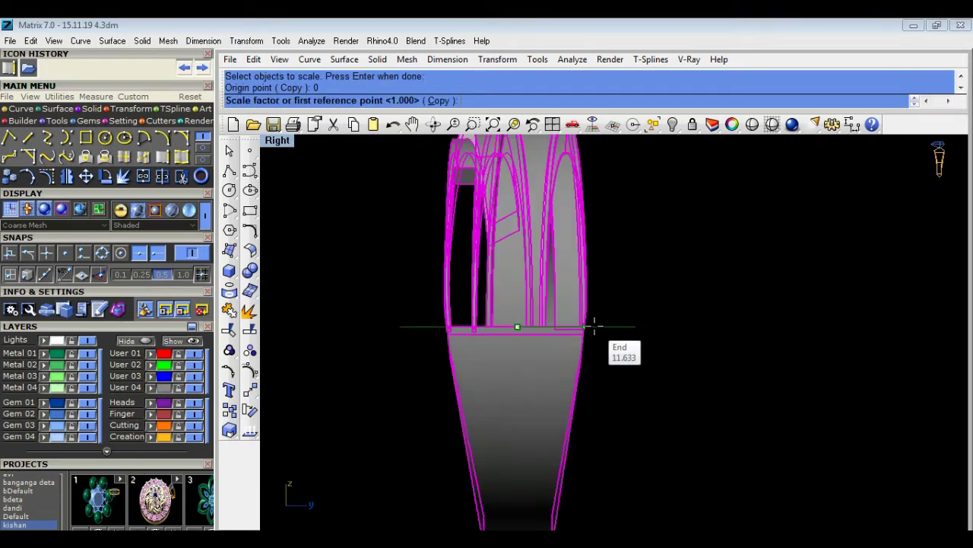
{"action": "left_click", "coordinate": [691, 327]}
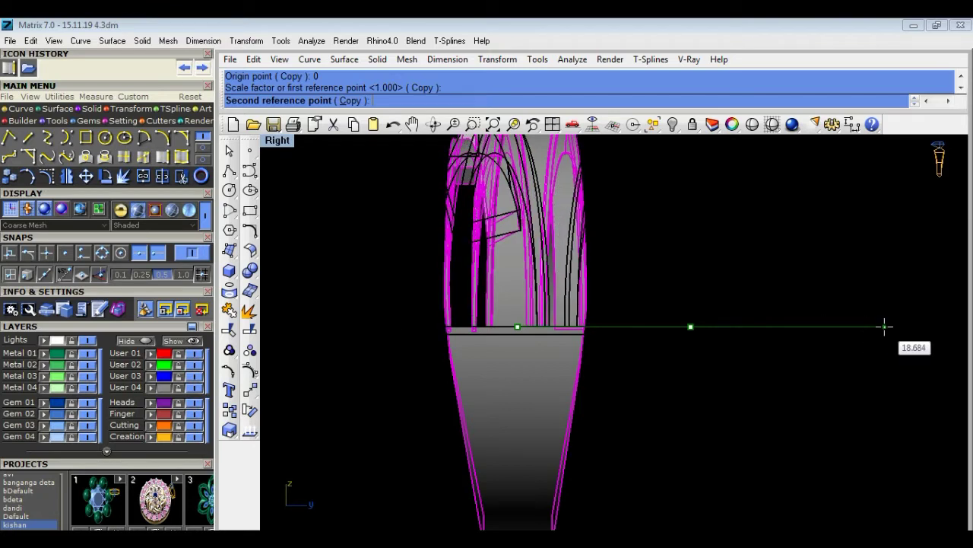
{"action": "key", "text": "Escape"}
Rerun the one-direction scale on the ring, setting an origin below it and two reference points.
{"action": "right_click", "coordinate": [615, 372]}
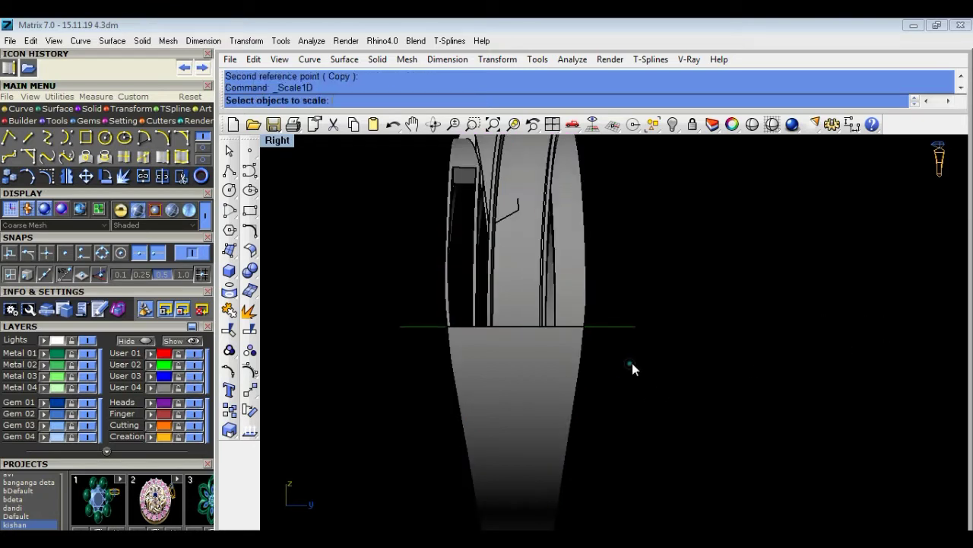
{"action": "scroll", "coordinate": [648, 377], "scroll_direction": "down", "scroll_amount": 3}
{"action": "scroll", "coordinate": [639, 357], "scroll_direction": "down", "scroll_amount": 1}
{"action": "scroll", "coordinate": [631, 335], "scroll_direction": "up", "scroll_amount": 2}
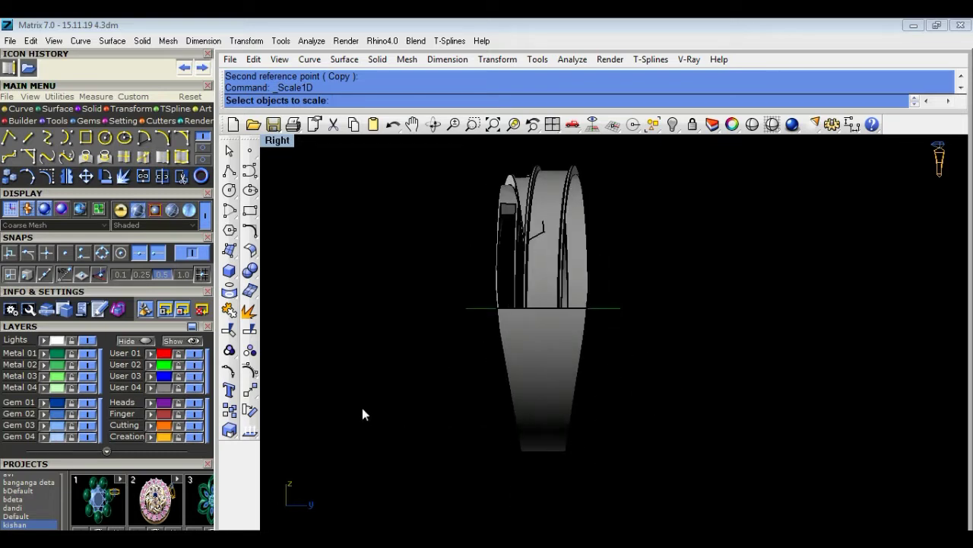
{"action": "left_click", "coordinate": [574, 405]}
{"action": "right_click", "coordinate": [575, 404]}
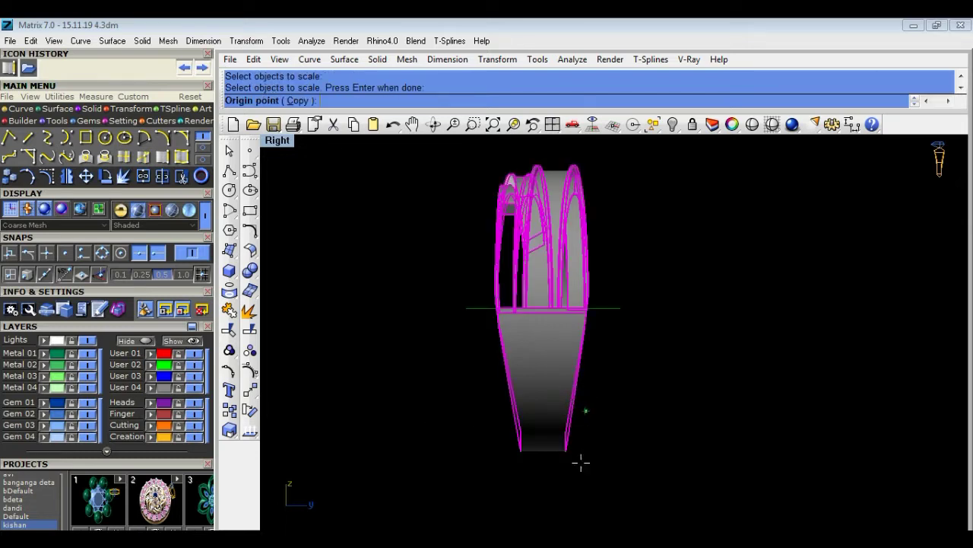
{"action": "left_click", "coordinate": [546, 474]}
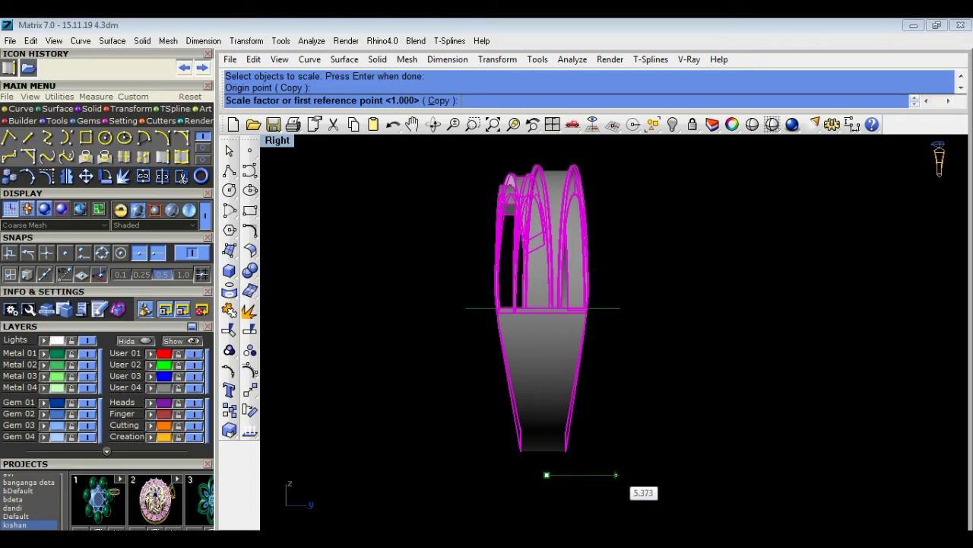
{"action": "left_click", "coordinate": [621, 475]}
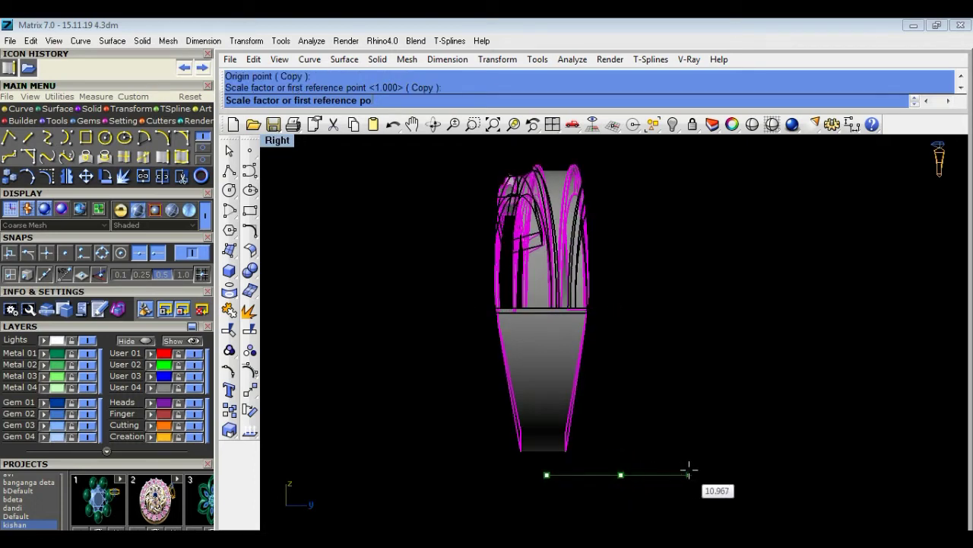
{"action": "scroll", "coordinate": [687, 469], "scroll_direction": "up", "scroll_amount": 2}
{"action": "scroll", "coordinate": [685, 468], "scroll_direction": "up", "scroll_amount": 4}
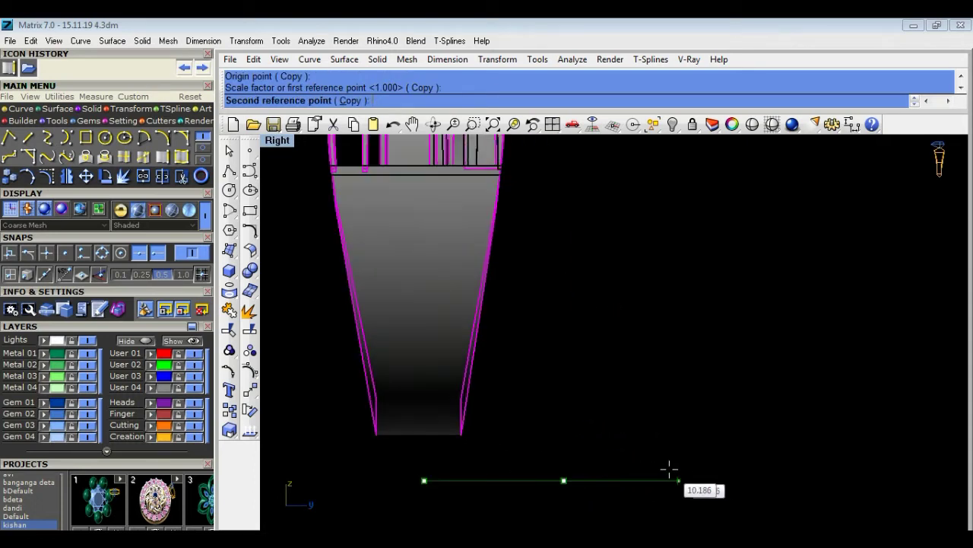
{"action": "left_click", "coordinate": [674, 470]}
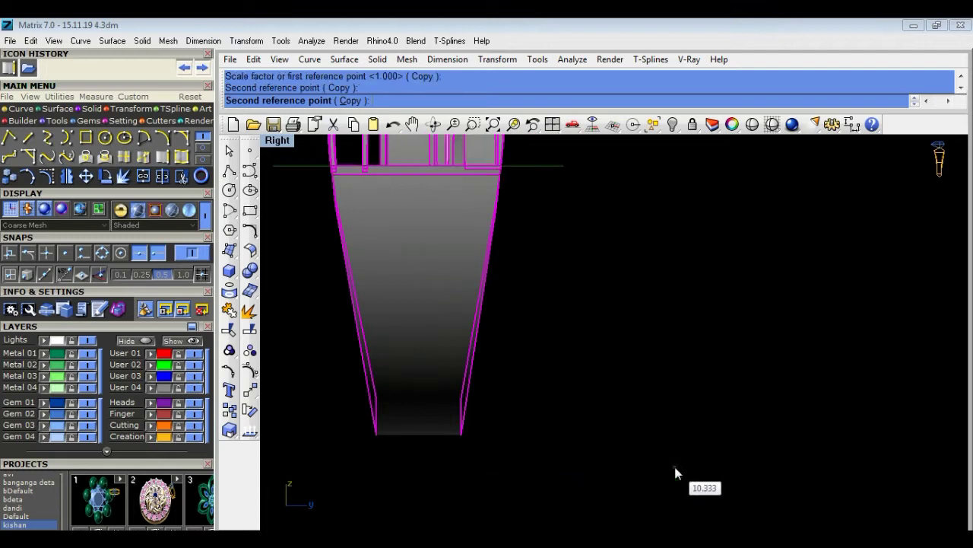
{"action": "right_click", "coordinate": [674, 467]}
{"action": "scroll", "coordinate": [646, 456], "scroll_direction": "down", "scroll_amount": 3}
{"action": "scroll", "coordinate": [662, 445], "scroll_direction": "down", "scroll_amount": 2}
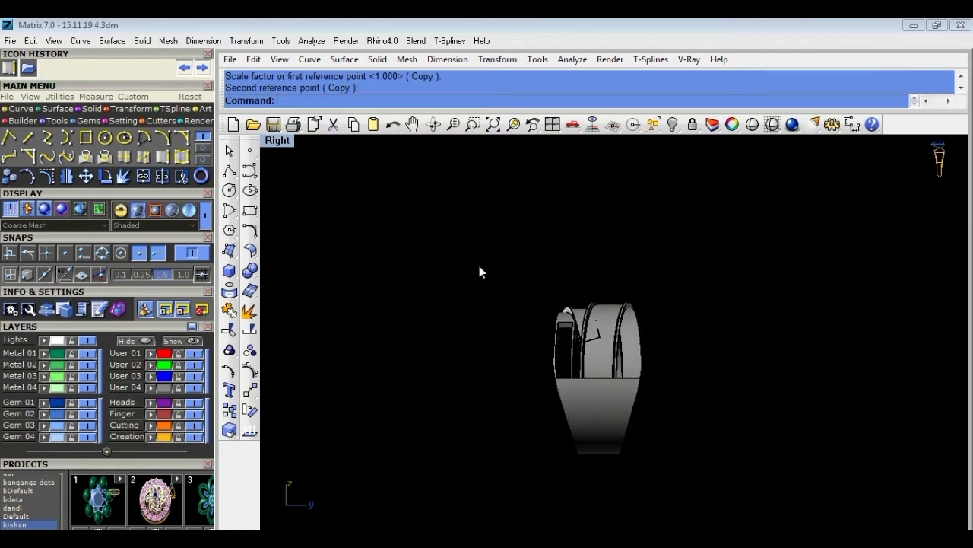
{"action": "double_click", "coordinate": [280, 141]}
{"action": "double_click", "coordinate": [278, 141]}
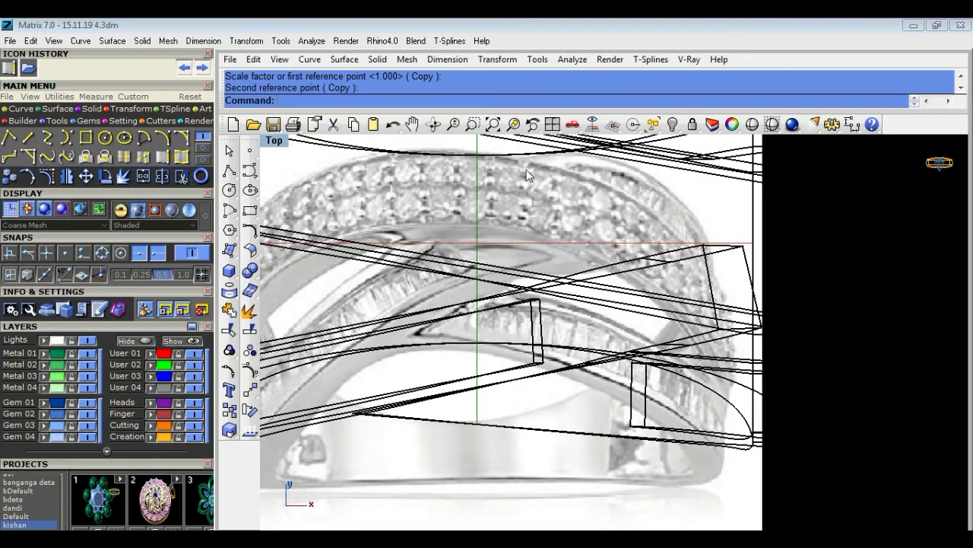
{"action": "double_click", "coordinate": [278, 141]}
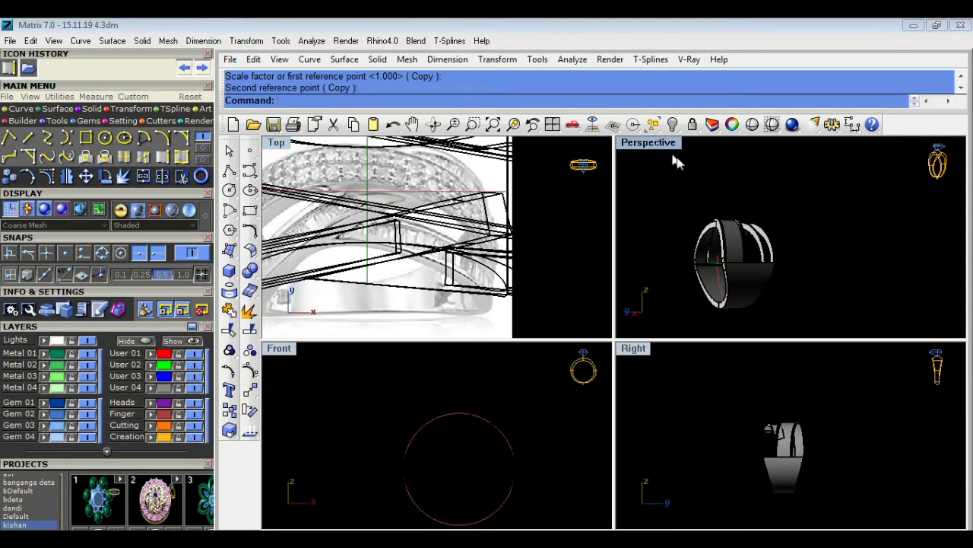
{"action": "double_click", "coordinate": [656, 142]}
{"action": "mouse_move", "coordinate": [682, 269]}
{"action": "right_mouse_down"}
{"action": "mouse_move", "coordinate": [628, 393]}
{"action": "mouse_move", "coordinate": [750, 296]}
{"action": "mouse_move", "coordinate": [600, 515]}
{"action": "mouse_move", "coordinate": [407, 223]}
{"action": "mouse_move", "coordinate": [532, 426]}
{"action": "mouse_move", "coordinate": [574, 374]}
{"action": "mouse_move", "coordinate": [600, 266]}
{"action": "mouse_move", "coordinate": [608, 333]}
{"action": "mouse_move", "coordinate": [648, 284]}
{"action": "mouse_move", "coordinate": [704, 300]}
{"action": "mouse_move", "coordinate": [704, 317]}
{"action": "mouse_move", "coordinate": [587, 309]}
{"action": "mouse_move", "coordinate": [490, 331]}
{"action": "mouse_move", "coordinate": [587, 356]}
{"action": "mouse_move", "coordinate": [756, 358]}
{"action": "mouse_move", "coordinate": [283, 495]}
{"action": "mouse_move", "coordinate": [270, 258]}
{"action": "mouse_move", "coordinate": [413, 322]}
{"action": "mouse_move", "coordinate": [734, 311]}
{"action": "right_mouse_up"}
{"action": "mouse_move", "coordinate": [521, 371]}
{"action": "right_mouse_down"}
{"action": "mouse_move", "coordinate": [731, 403]}
{"action": "mouse_move", "coordinate": [523, 385]}
{"action": "right_mouse_up"}
{"action": "double_click", "coordinate": [283, 152]}
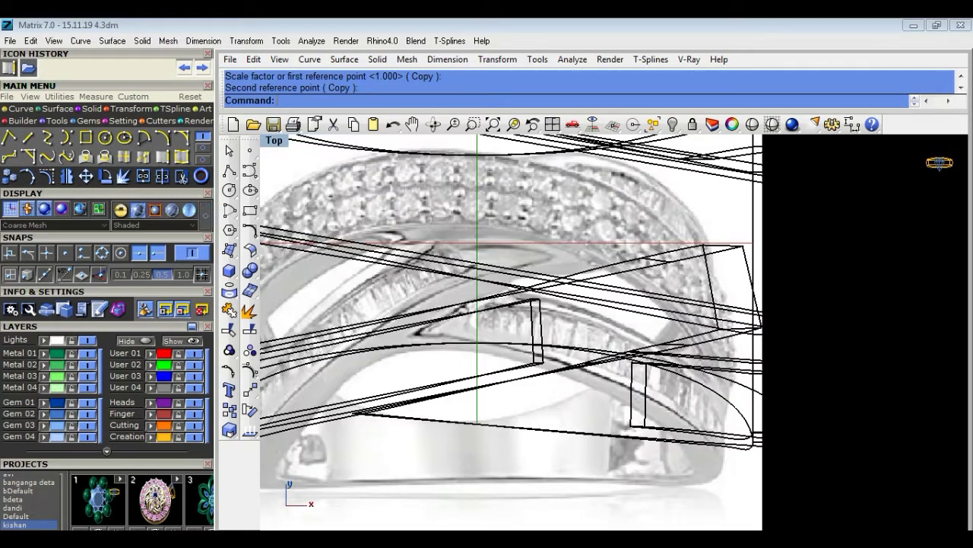
{"action": "double_click", "coordinate": [275, 145]}
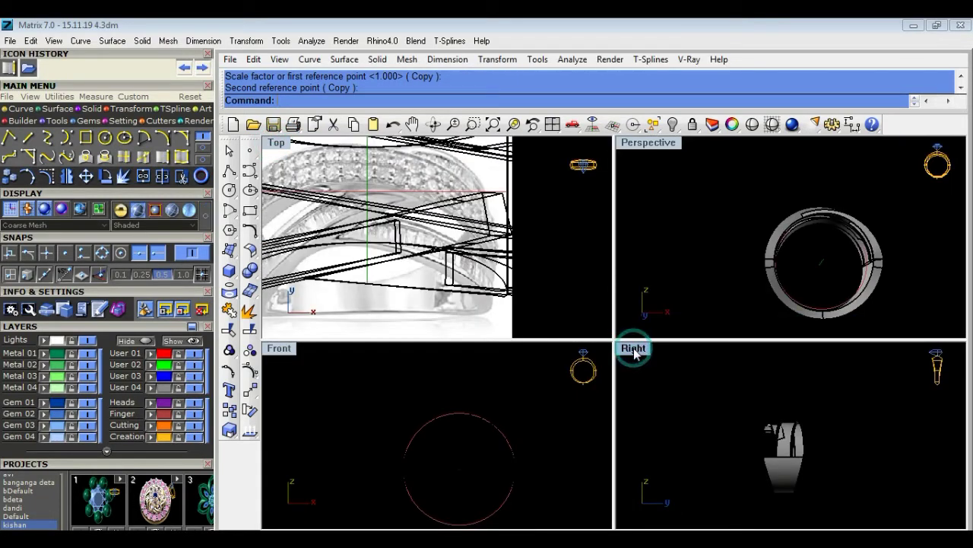
{"action": "double_click", "coordinate": [635, 353]}
{"action": "scroll", "coordinate": [570, 388], "scroll_direction": "up", "scroll_amount": 2}
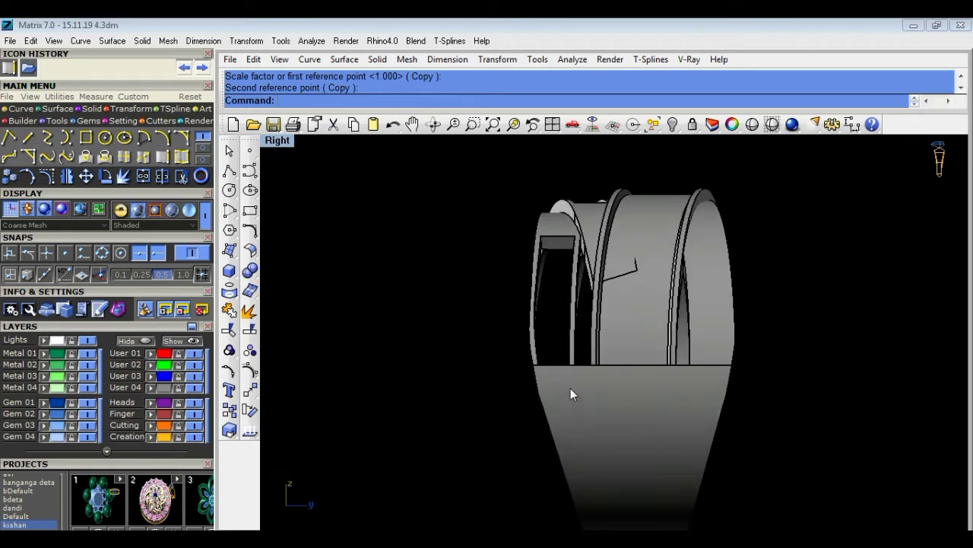
{"action": "scroll", "coordinate": [652, 371], "scroll_direction": "down", "scroll_amount": 2}
{"action": "scroll", "coordinate": [717, 389], "scroll_direction": "up", "scroll_amount": 2}
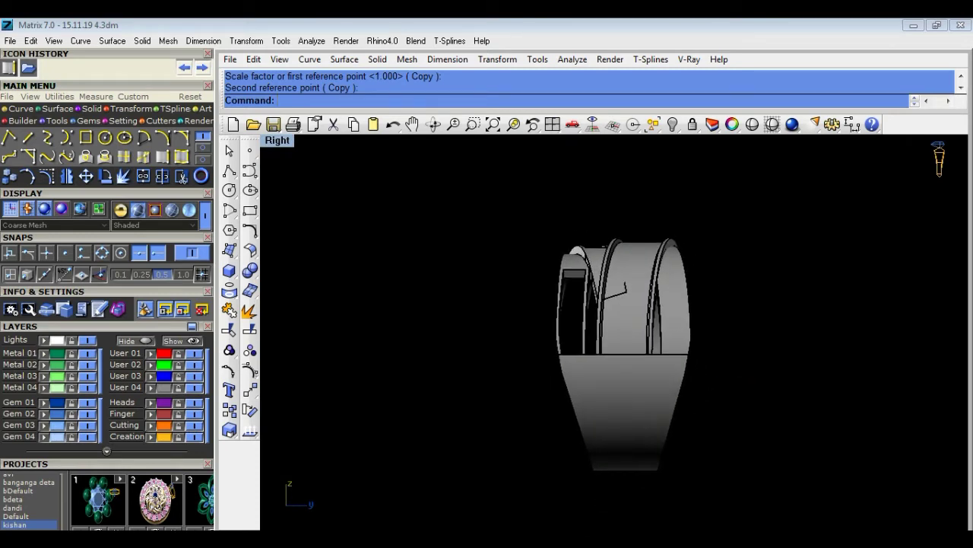
{"action": "scroll", "coordinate": [694, 342], "scroll_direction": "up", "scroll_amount": 2}
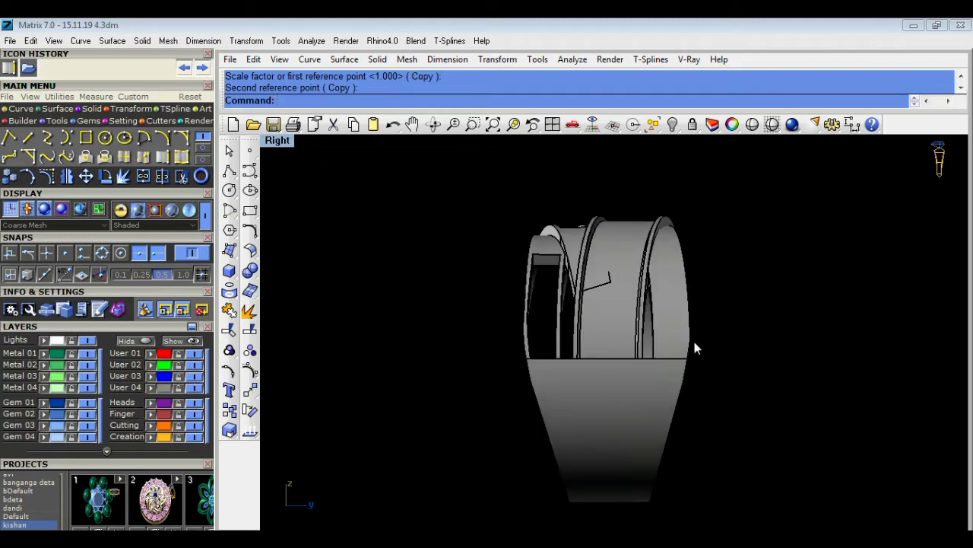
{"action": "scroll", "coordinate": [694, 345], "scroll_direction": "up", "scroll_amount": 1}
{"action": "right_click_drag", "start_coordinate": [711, 386], "coordinate": [715, 328]}
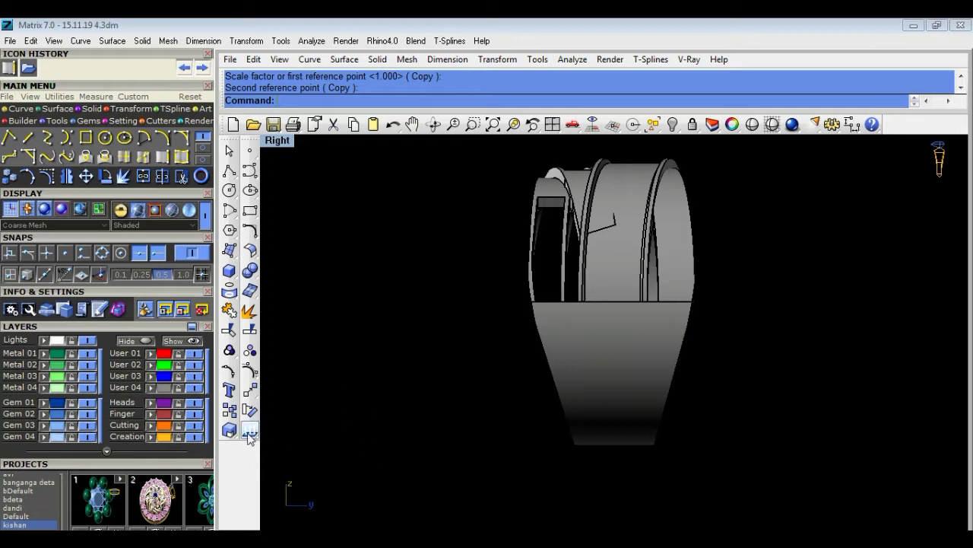
{"action": "left_click", "coordinate": [250, 391]}
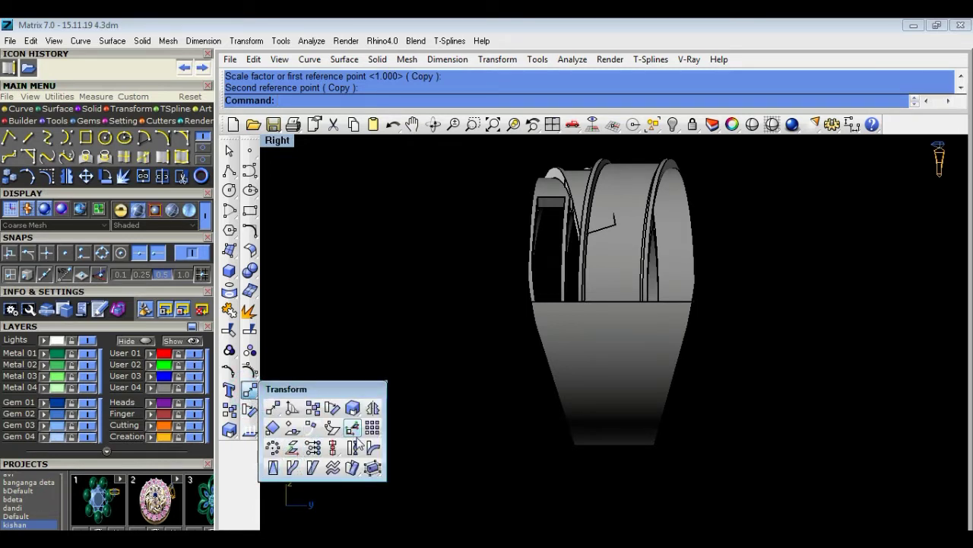
Attempt a cage edit on the lower shank, then cancel and clear the selection.
{"action": "left_click", "coordinate": [373, 469]}
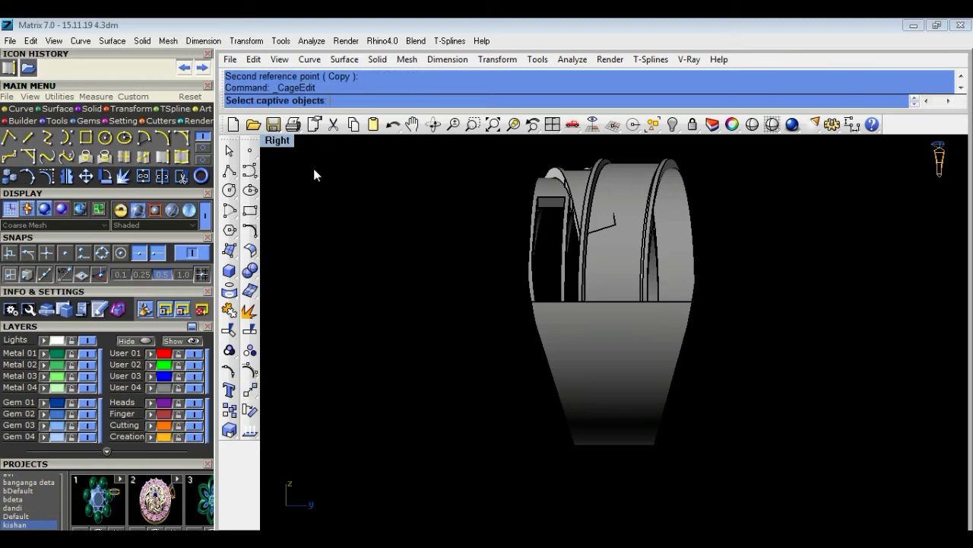
{"action": "left_click", "coordinate": [610, 340]}
{"action": "left_click", "coordinate": [628, 282]}
{"action": "key", "text": "Escape"}
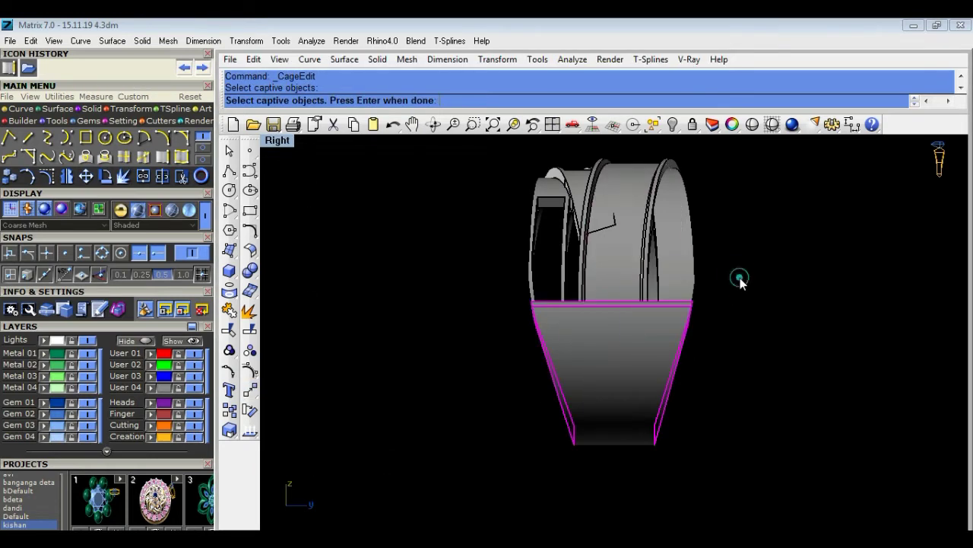
{"action": "key", "text": "Escape"}
Window-select and group all ring parts, then start Cage Edit from the Transform tools.
{"action": "scroll", "coordinate": [741, 283], "scroll_direction": "down", "scroll_amount": 3}
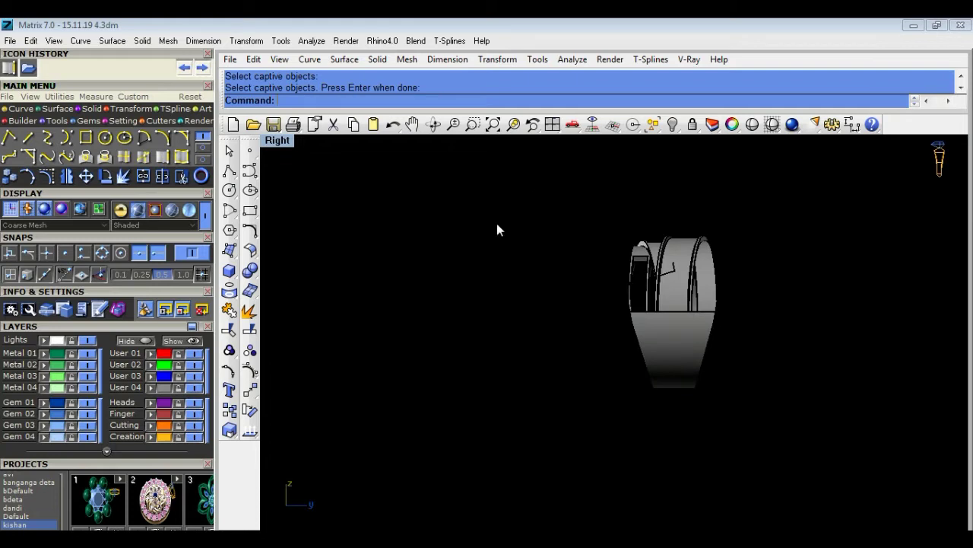
{"action": "left_click_drag", "start_coordinate": [497, 224], "coordinate": [875, 475]}
{"action": "left_click", "coordinate": [229, 350]}
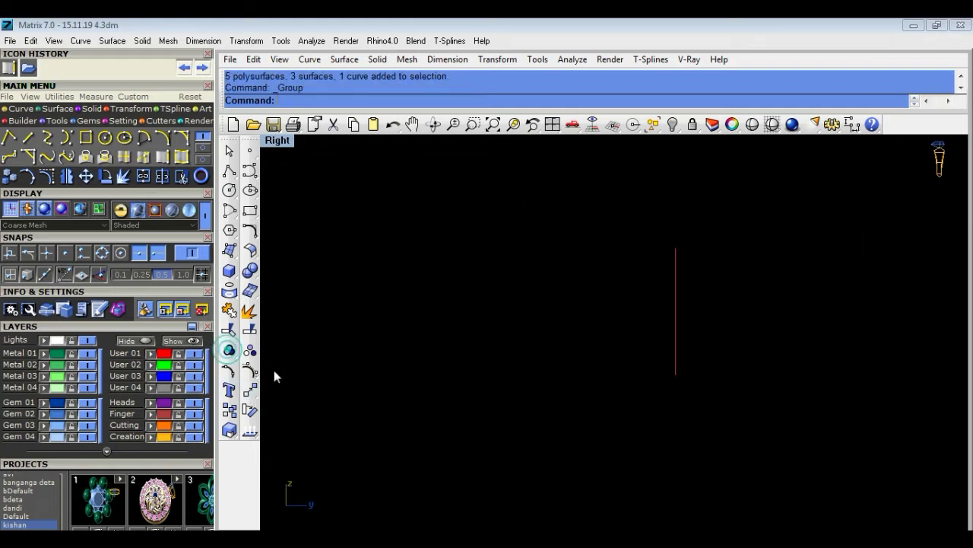
{"action": "left_click", "coordinate": [466, 387]}
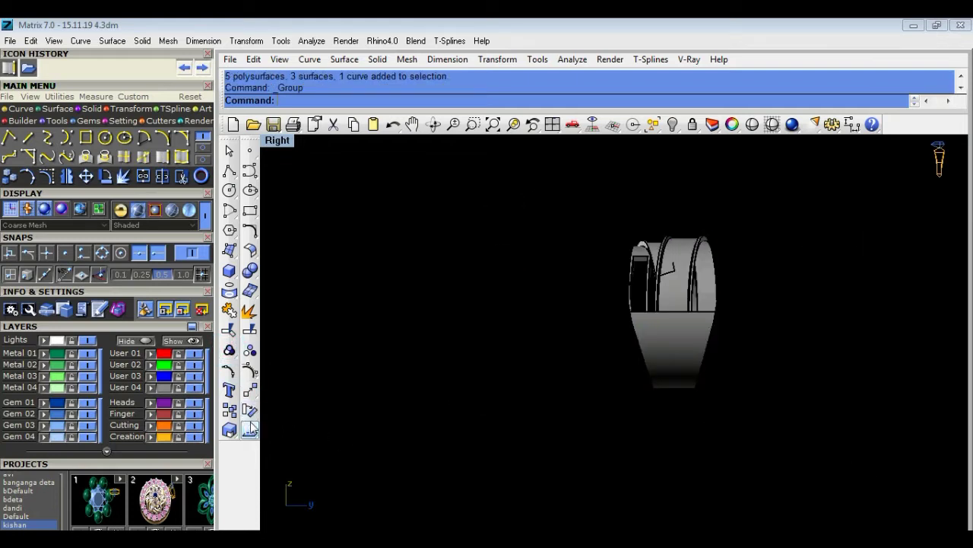
{"action": "left_click", "coordinate": [251, 391]}
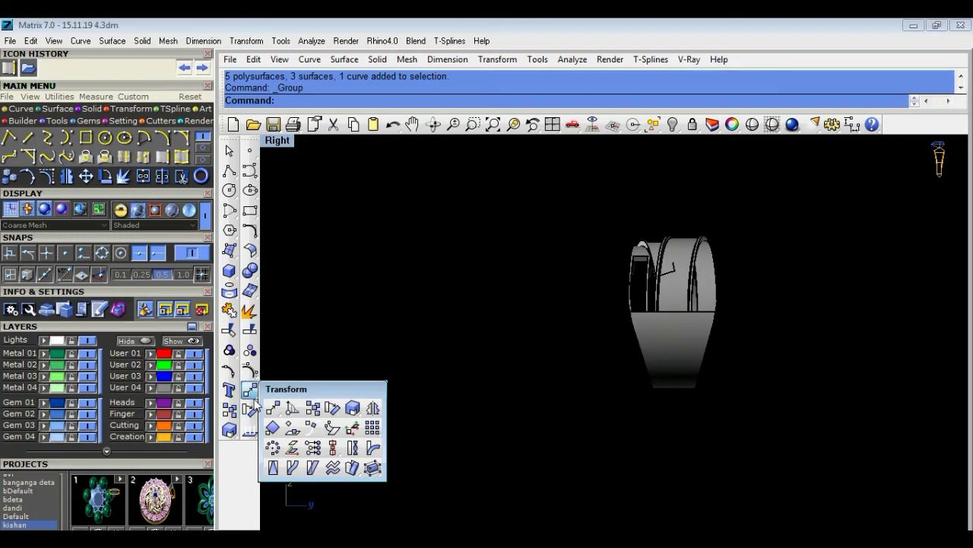
{"action": "left_click", "coordinate": [373, 468]}
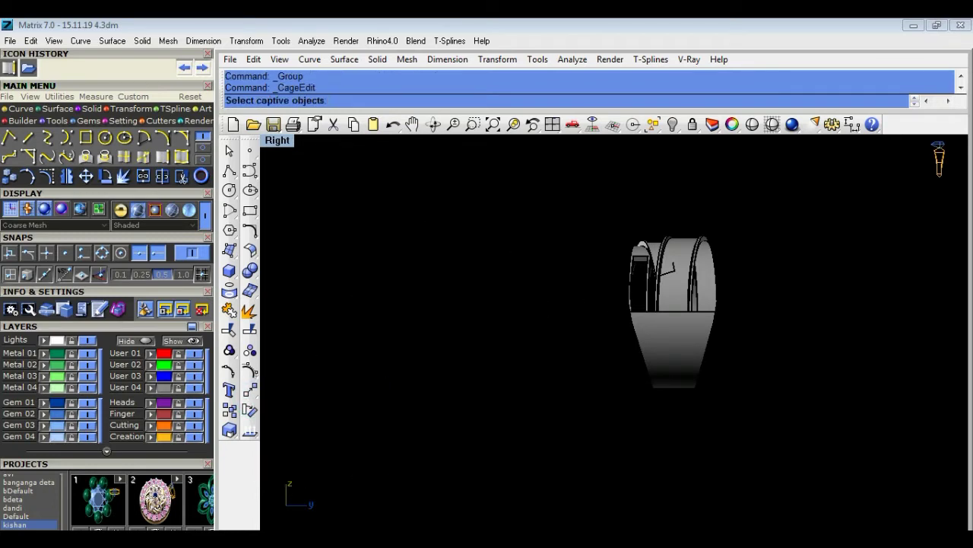
Choose the lower shank, upper loops and remaining ring parts as captive objects.
{"action": "left_click", "coordinate": [666, 331]}
{"action": "left_click", "coordinate": [669, 259]}
{"action": "left_click_drag", "start_coordinate": [593, 211], "coordinate": [838, 390]}
{"action": "key", "text": "Return"}
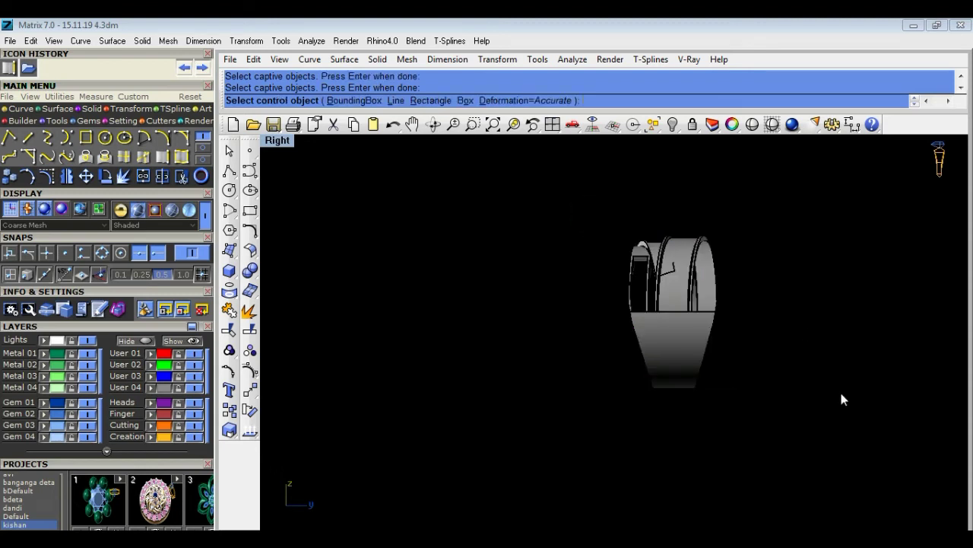
{"action": "scroll", "coordinate": [394, 110], "scroll_direction": "up", "scroll_amount": 3}
{"action": "scroll", "coordinate": [517, 187], "scroll_direction": "down", "scroll_amount": 3}
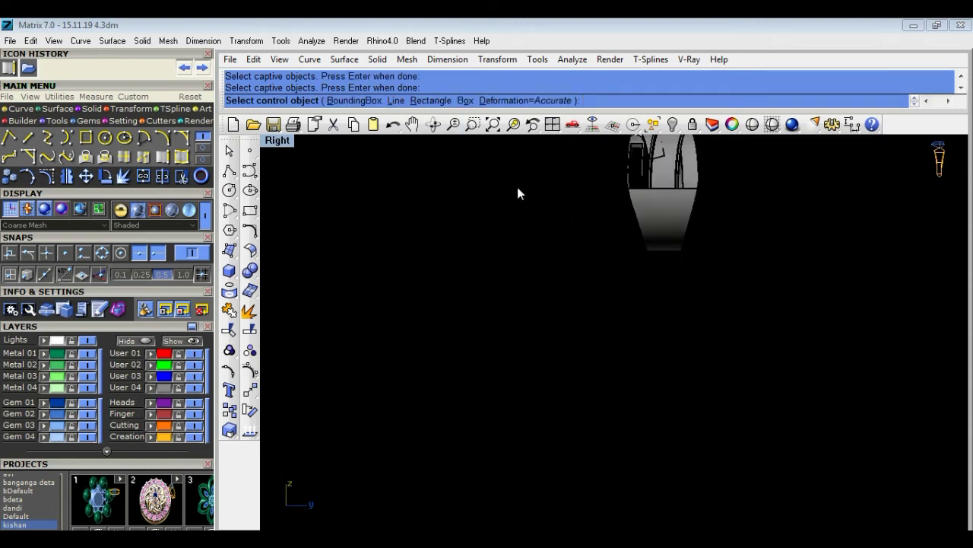
{"action": "right_click_drag", "start_coordinate": [517, 187], "coordinate": [410, 256]}
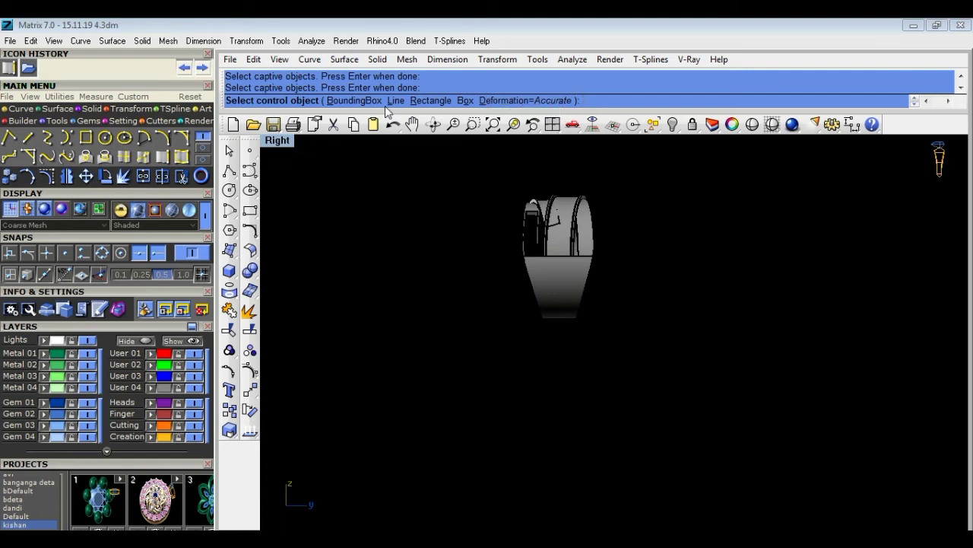
Build a construction-plane-aligned bounding box cage with 12 points along X, Y and Z.
{"action": "left_click", "coordinate": [356, 102]}
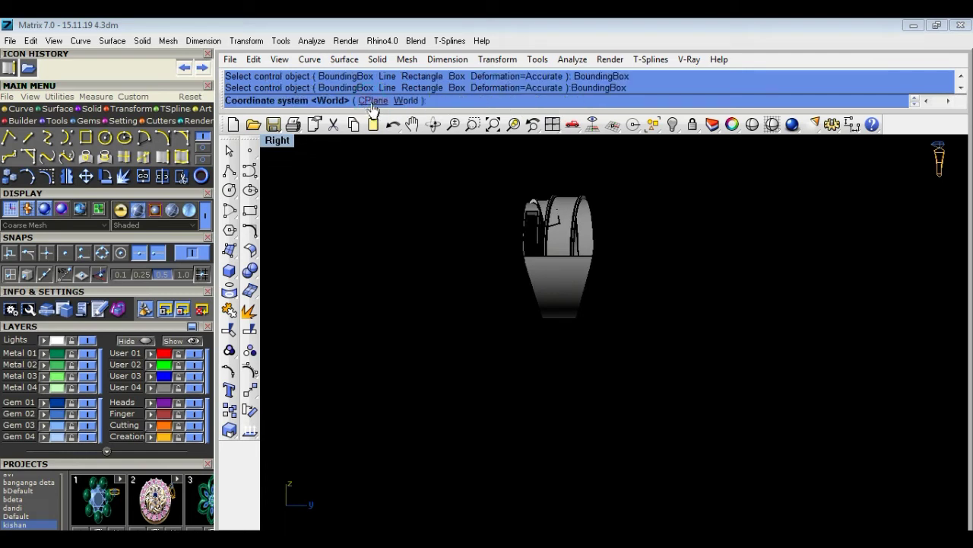
{"action": "left_click", "coordinate": [372, 101]}
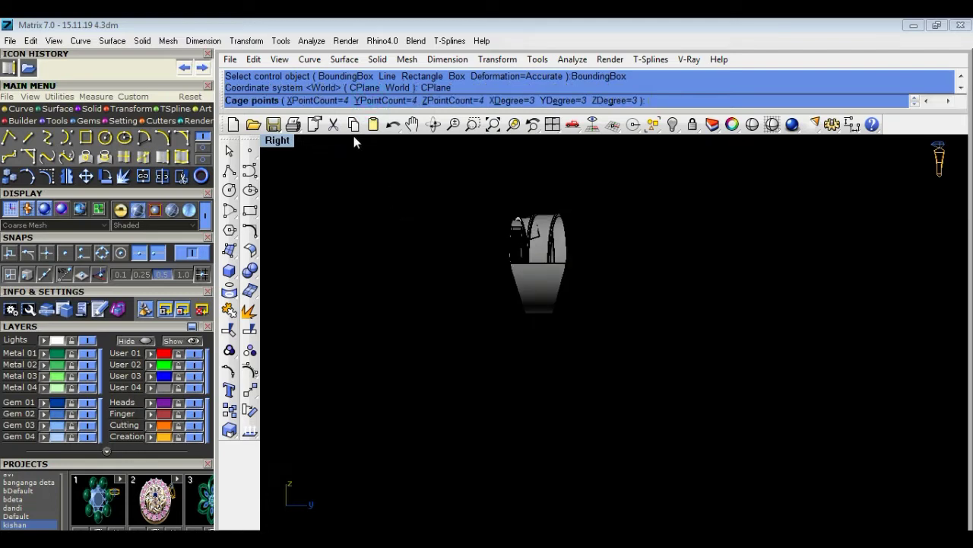
{"action": "left_click", "coordinate": [336, 103]}
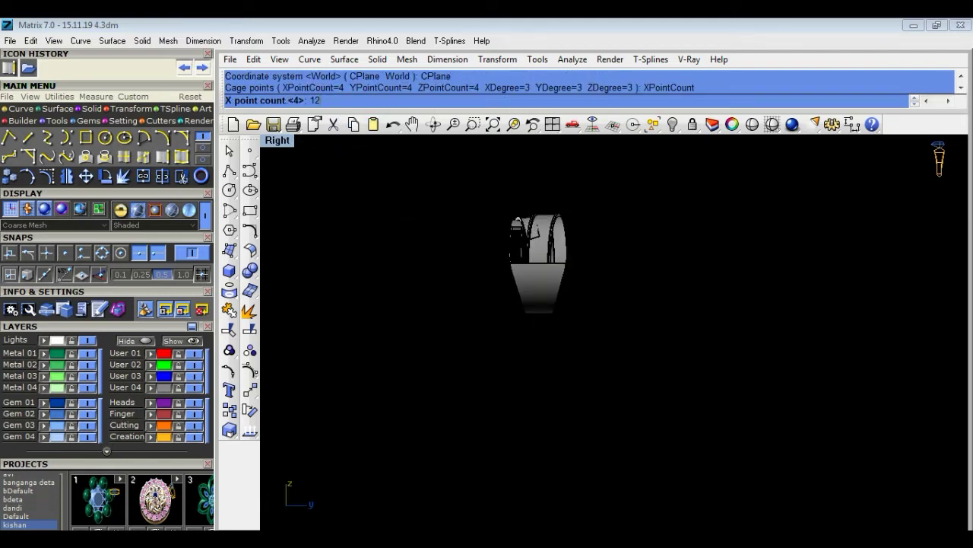
{"action": "key", "text": "Return"}
{"action": "left_click", "coordinate": [396, 100]}
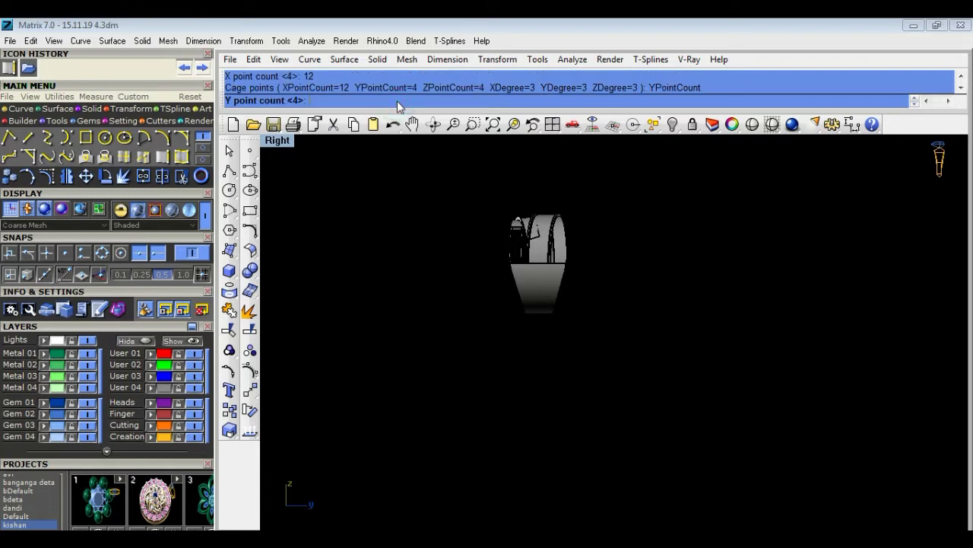
{"action": "key", "text": "Return"}
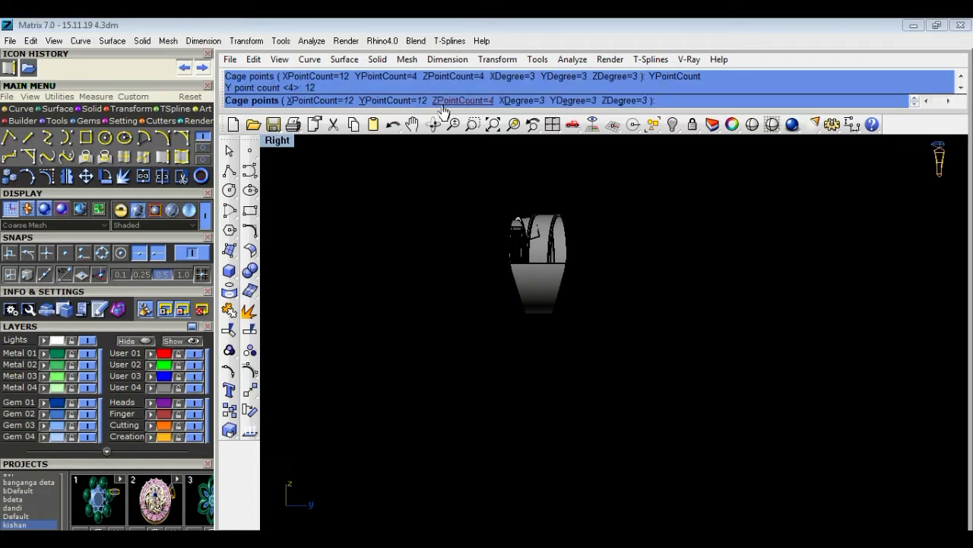
{"action": "left_click", "coordinate": [454, 101]}
{"action": "key", "text": "Return"}
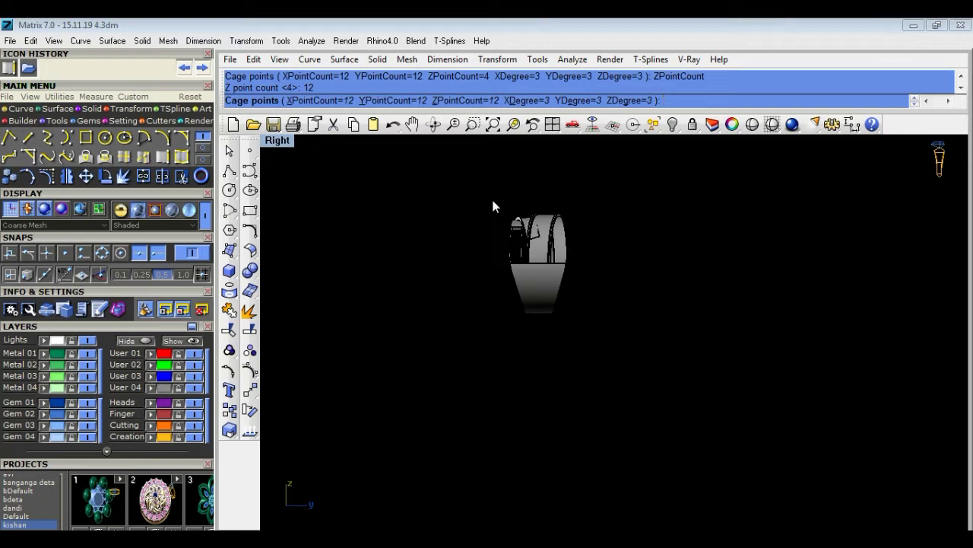
{"action": "key", "text": "Return"}
{"action": "key", "text": "Return"}
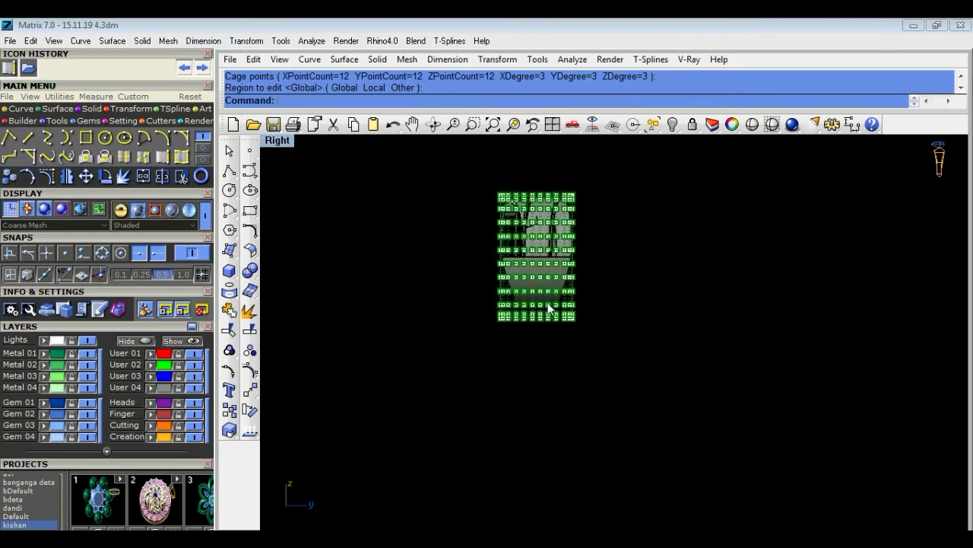
Window-select one row of the cage's control points.
{"action": "scroll", "coordinate": [548, 307], "scroll_direction": "up", "scroll_amount": 4}
{"action": "scroll", "coordinate": [665, 334], "scroll_direction": "down", "scroll_amount": 2}
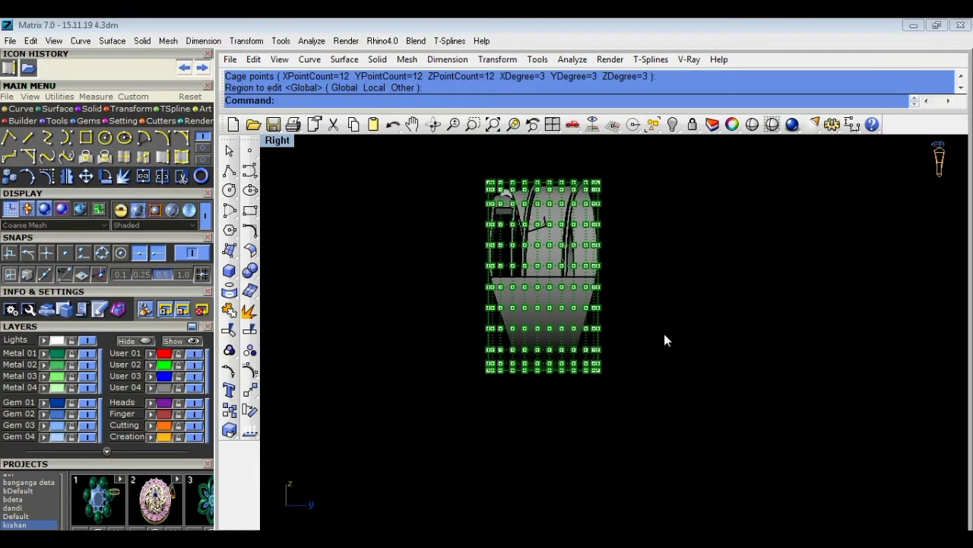
{"action": "scroll", "coordinate": [562, 316], "scroll_direction": "up", "scroll_amount": 2}
{"action": "scroll", "coordinate": [396, 268], "scroll_direction": "up", "scroll_amount": 3}
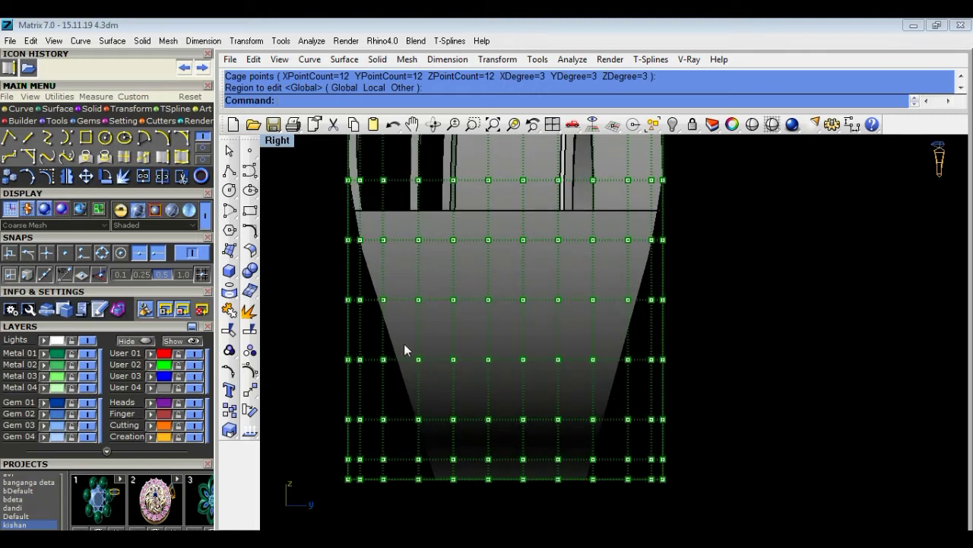
{"action": "left_click_drag", "start_coordinate": [315, 280], "coordinate": [402, 380]}
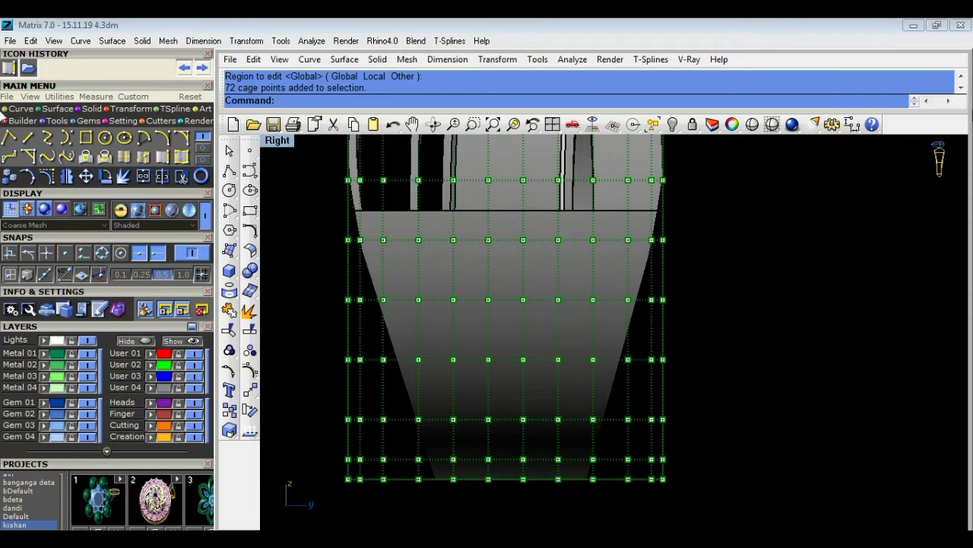
Turn on the Matrix.Organic toolbar from the toolbar list.
{"action": "right_click", "coordinate": [937, 130]}
{"action": "mouse_move", "coordinate": [964, 140]}
{"action": "left_mouse_down"}
{"action": "mouse_move", "coordinate": [971, 389]}
{"action": "mouse_move", "coordinate": [971, 369]}
{"action": "left_mouse_up"}
{"action": "left_click", "coordinate": [812, 295]}
{"action": "left_click", "coordinate": [805, 295]}
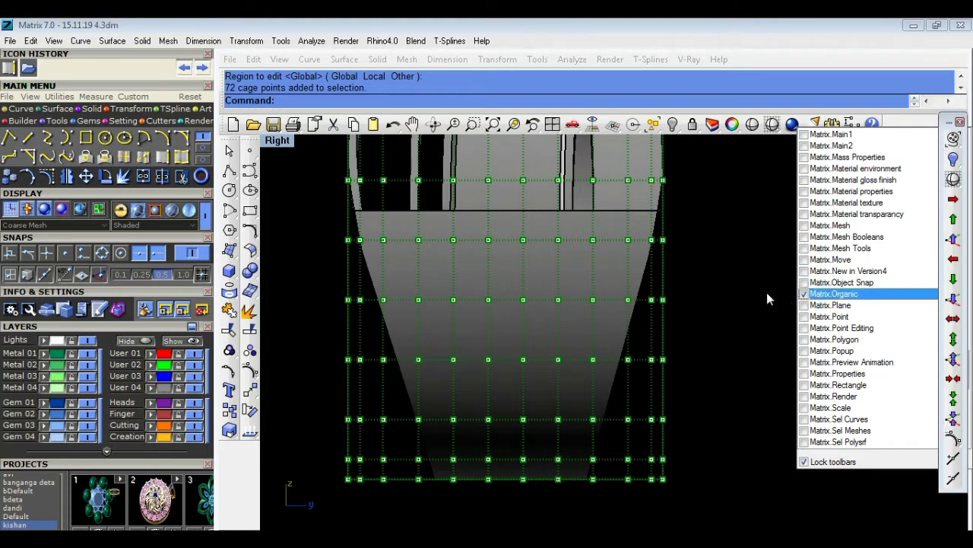
{"action": "left_click", "coordinate": [767, 293]}
Widen the middle cage row and the two rows below it outward by 1.02 each.
{"action": "left_click_drag", "start_coordinate": [328, 317], "coordinate": [683, 278]}
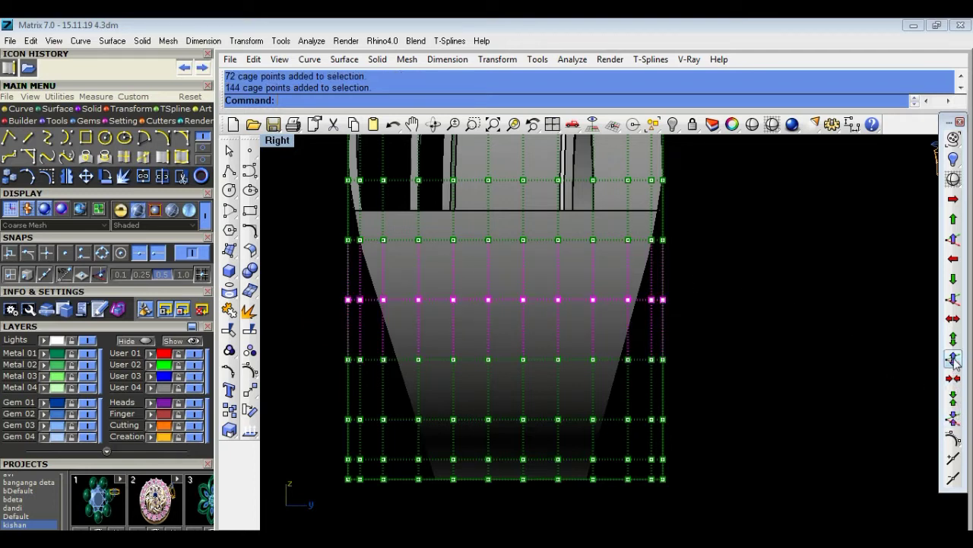
{"action": "left_click", "coordinate": [952, 320]}
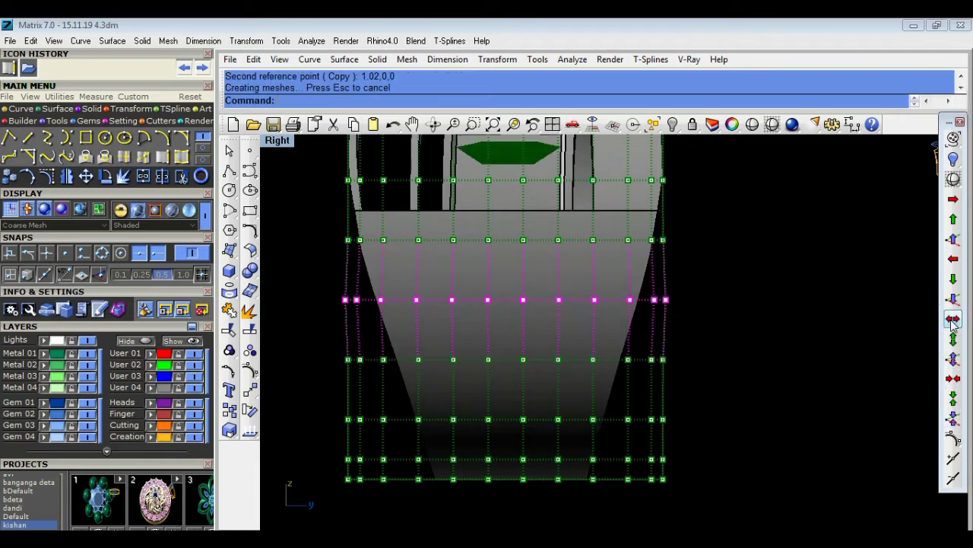
{"action": "left_click_drag", "start_coordinate": [325, 342], "coordinate": [689, 375]}
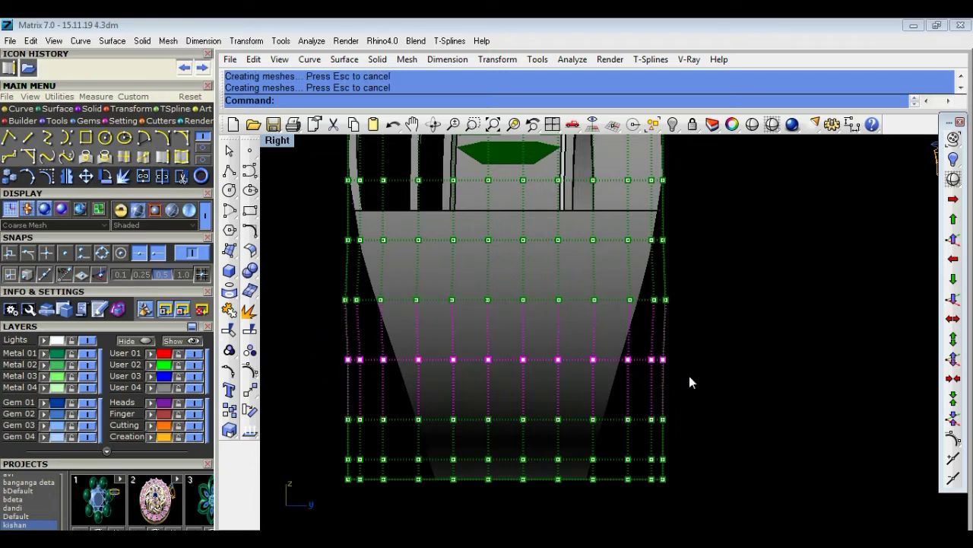
{"action": "left_click", "coordinate": [953, 320]}
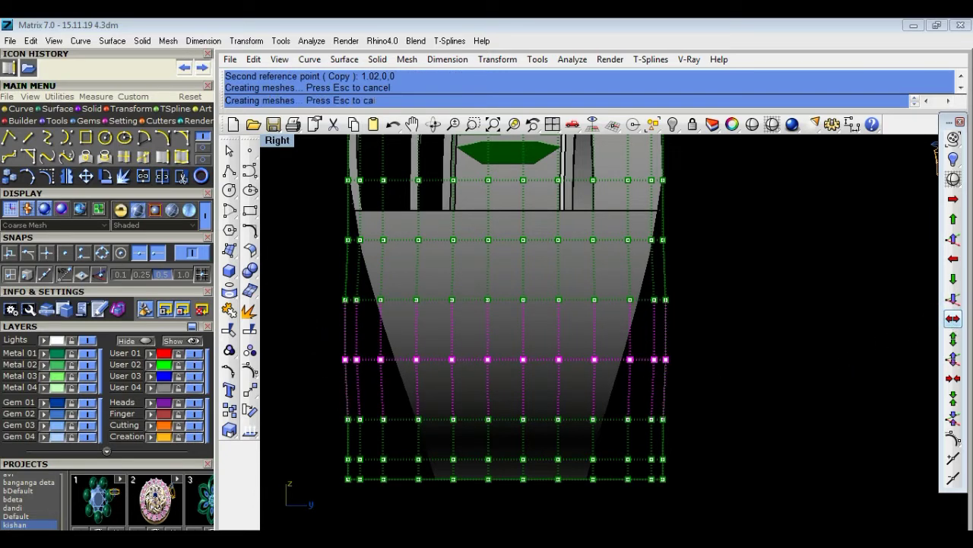
{"action": "right_click_drag", "start_coordinate": [704, 407], "coordinate": [706, 369]}
{"action": "left_click_drag", "start_coordinate": [324, 389], "coordinate": [695, 350]}
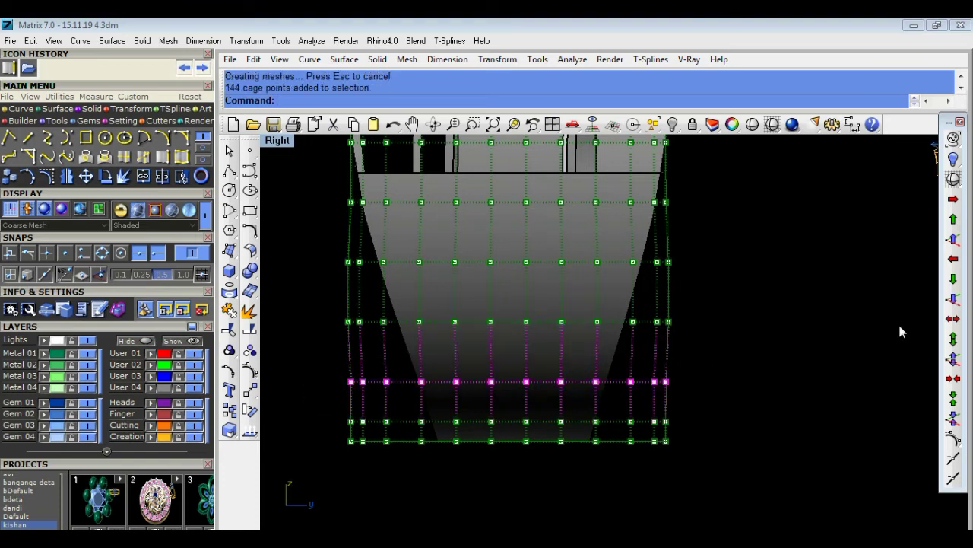
{"action": "left_click", "coordinate": [953, 319]}
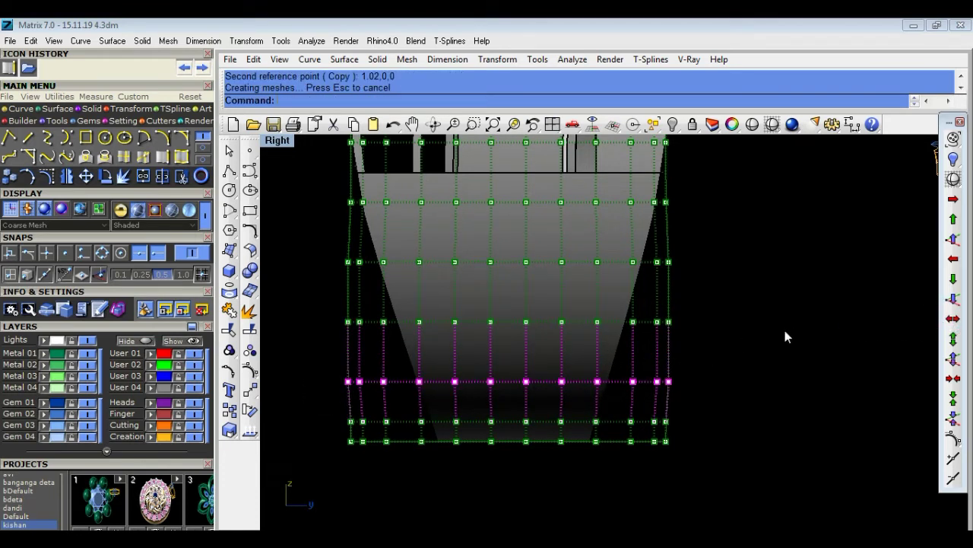
Scale a lower cage row and the near-bottom row outward by 1.02.
{"action": "key", "text": "Escape"}
{"action": "scroll", "coordinate": [683, 324], "scroll_direction": "down", "scroll_amount": 2}
{"action": "left_click_drag", "start_coordinate": [463, 344], "coordinate": [893, 315]}
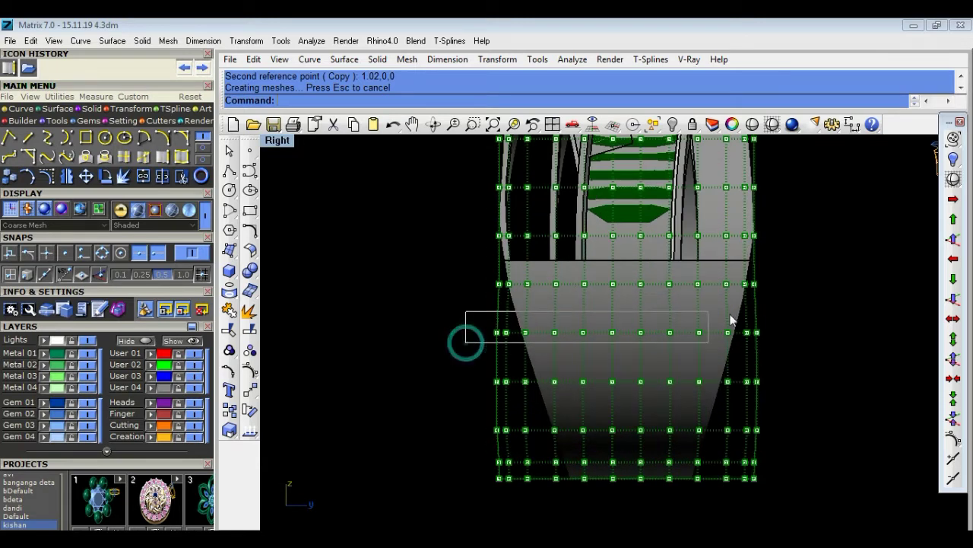
{"action": "left_click", "coordinate": [953, 318]}
{"action": "left_click", "coordinate": [832, 334]}
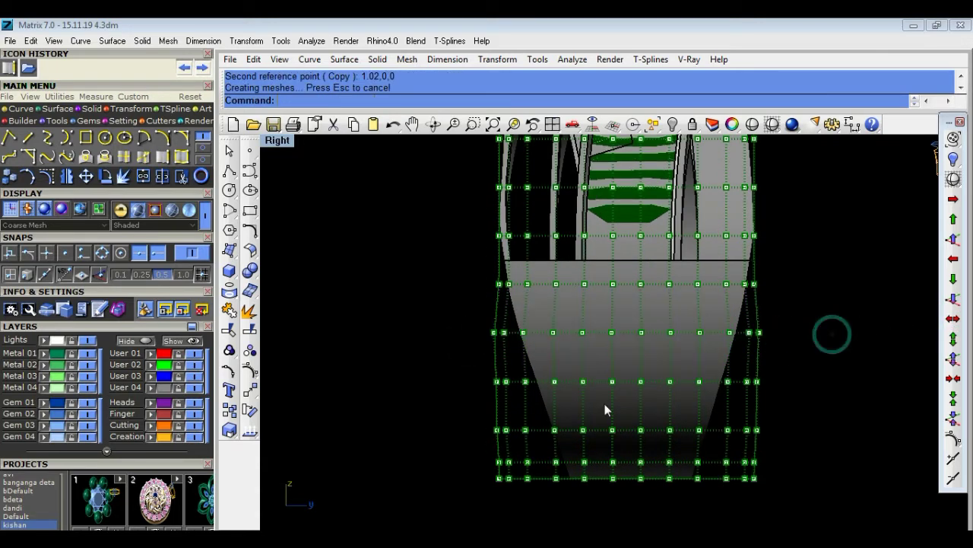
{"action": "left_click_drag", "start_coordinate": [453, 392], "coordinate": [777, 361]}
{"action": "left_click", "coordinate": [953, 319]}
{"action": "left_click", "coordinate": [843, 338]}
Widen the bottom row and a middle row by 1.02 again, then delete the cage.
{"action": "right_click_drag", "start_coordinate": [728, 429], "coordinate": [671, 389]}
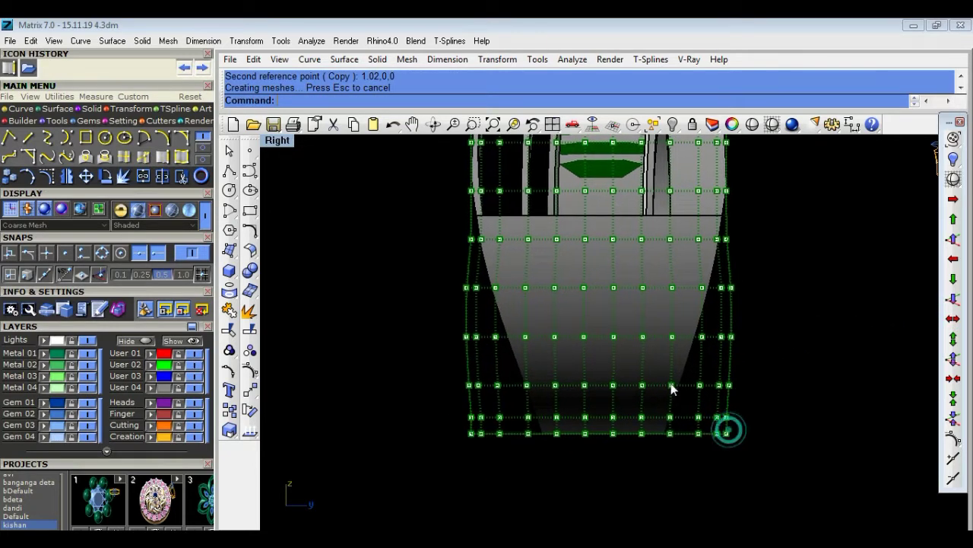
{"action": "scroll", "coordinate": [494, 395], "scroll_direction": "up", "scroll_amount": 2}
{"action": "left_click_drag", "start_coordinate": [434, 390], "coordinate": [828, 357]}
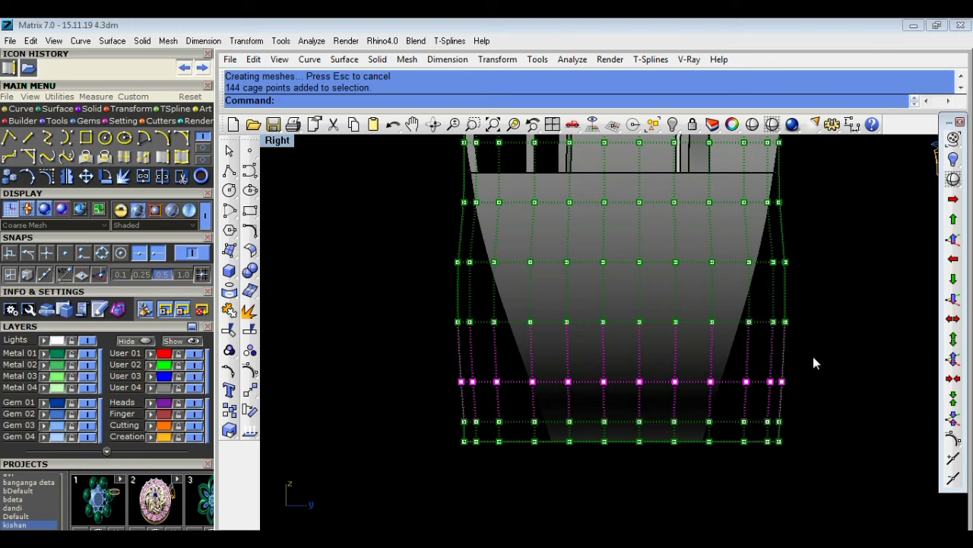
{"action": "left_click", "coordinate": [953, 319]}
{"action": "left_click_drag", "start_coordinate": [414, 349], "coordinate": [850, 296]}
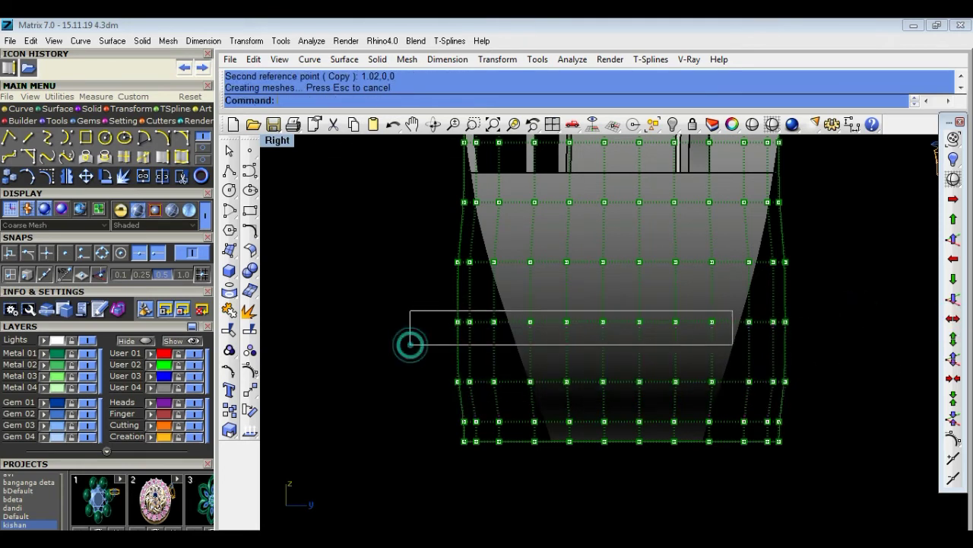
{"action": "left_click", "coordinate": [953, 319]}
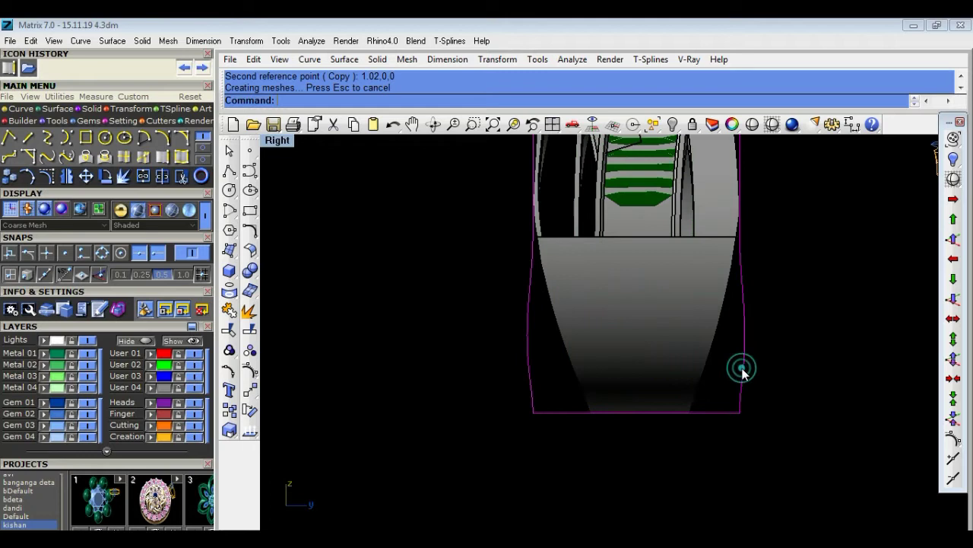
{"action": "scroll", "coordinate": [594, 411], "scroll_direction": "down", "scroll_amount": 5}
{"action": "key", "text": "Delete"}
Pan and zoom around the ring, undoing an accidental move of the ring.
{"action": "mouse_move", "coordinate": [659, 389]}
{"action": "right_mouse_down"}
{"action": "mouse_move", "coordinate": [468, 376]}
{"action": "mouse_move", "coordinate": [491, 365]}
{"action": "right_mouse_up"}
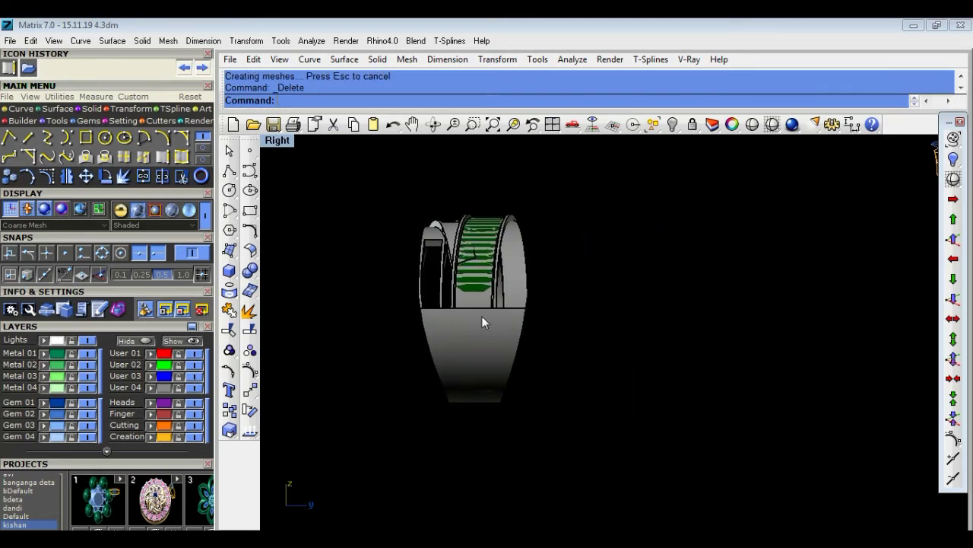
{"action": "scroll", "coordinate": [534, 277], "scroll_direction": "up", "scroll_amount": 2}
{"action": "scroll", "coordinate": [537, 299], "scroll_direction": "up", "scroll_amount": 2}
{"action": "scroll", "coordinate": [537, 298], "scroll_direction": "up", "scroll_amount": 1}
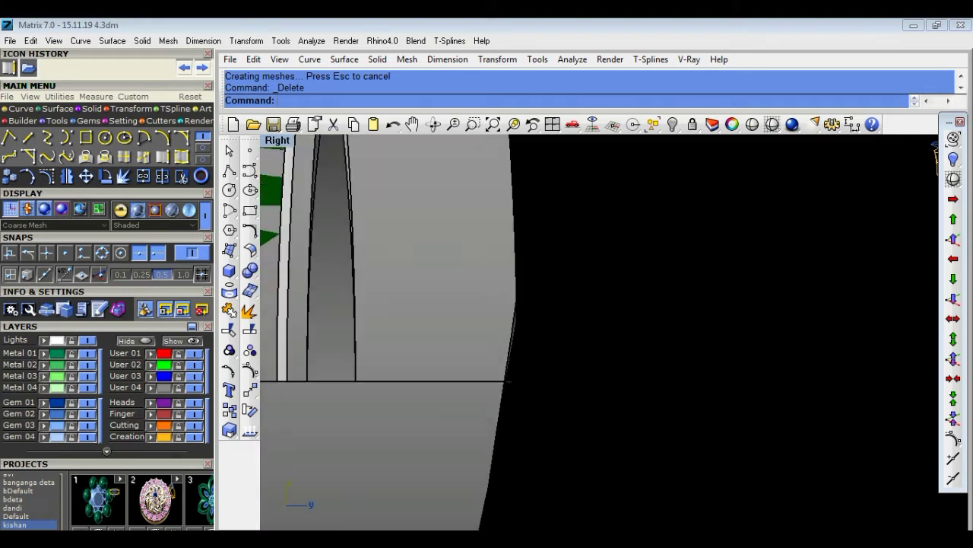
{"action": "scroll", "coordinate": [533, 304], "scroll_direction": "down", "scroll_amount": 1}
{"action": "scroll", "coordinate": [530, 312], "scroll_direction": "down", "scroll_amount": 3}
{"action": "left_click_drag", "start_coordinate": [523, 331], "coordinate": [489, 445]}
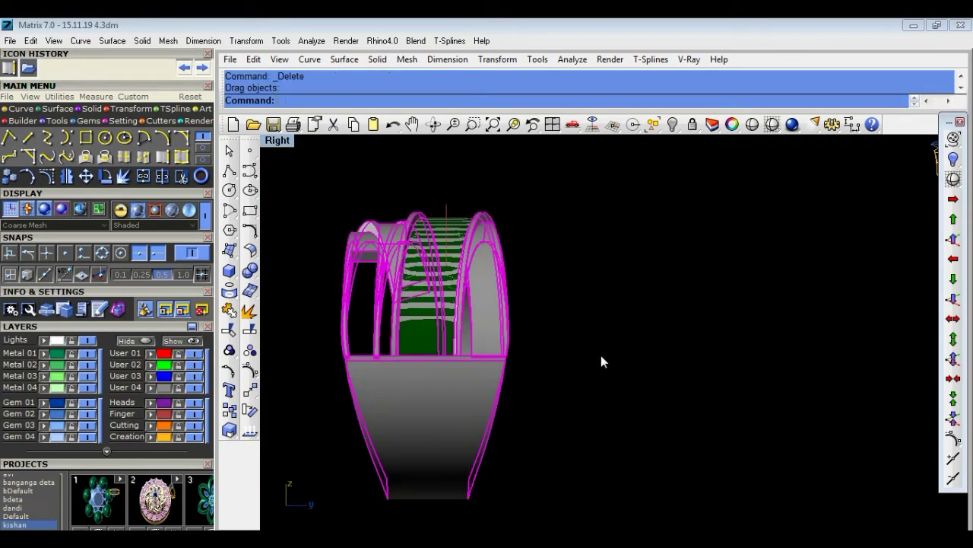
{"action": "key", "text": "ctrl+z"}
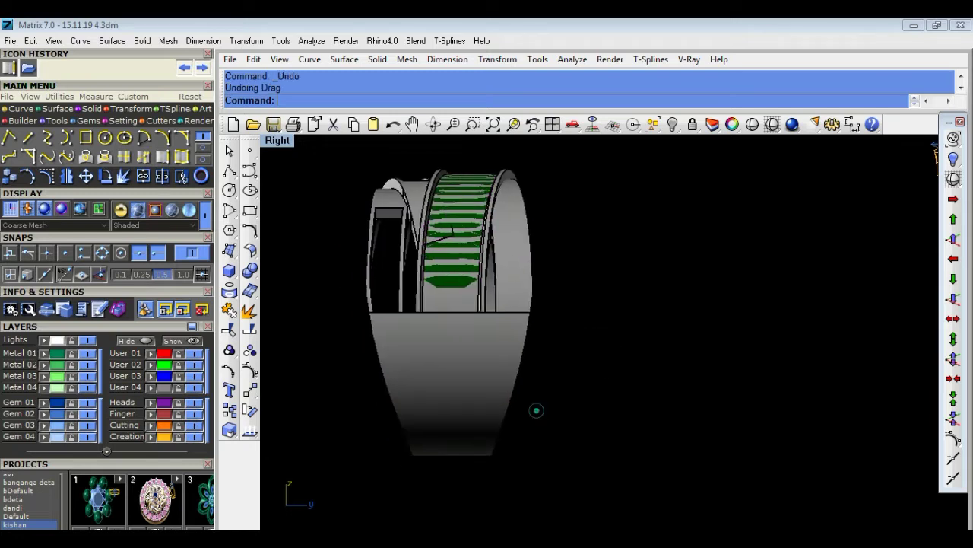
Select the ring and start a new CageEdit from the Transform tools.
{"action": "right_click_drag", "start_coordinate": [592, 356], "coordinate": [596, 393]}
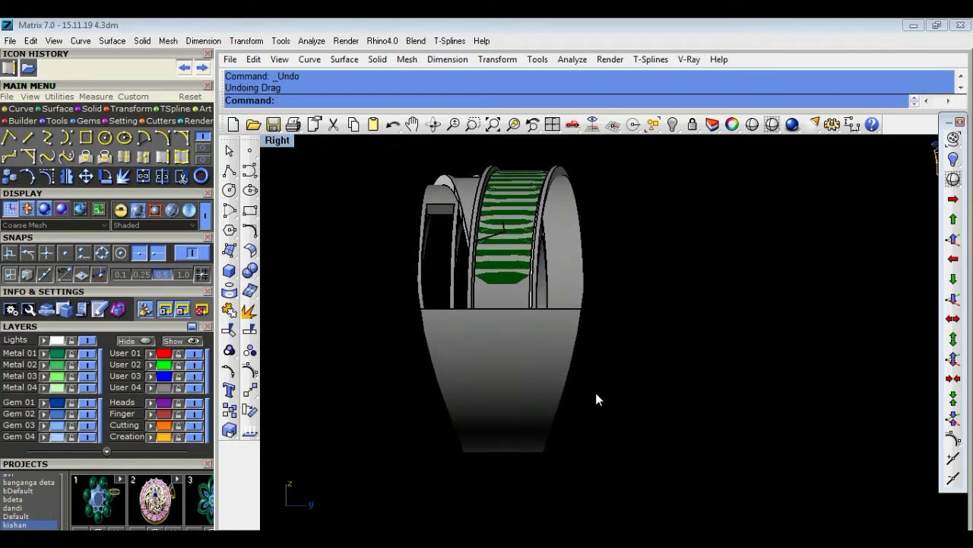
{"action": "left_click", "coordinate": [549, 372]}
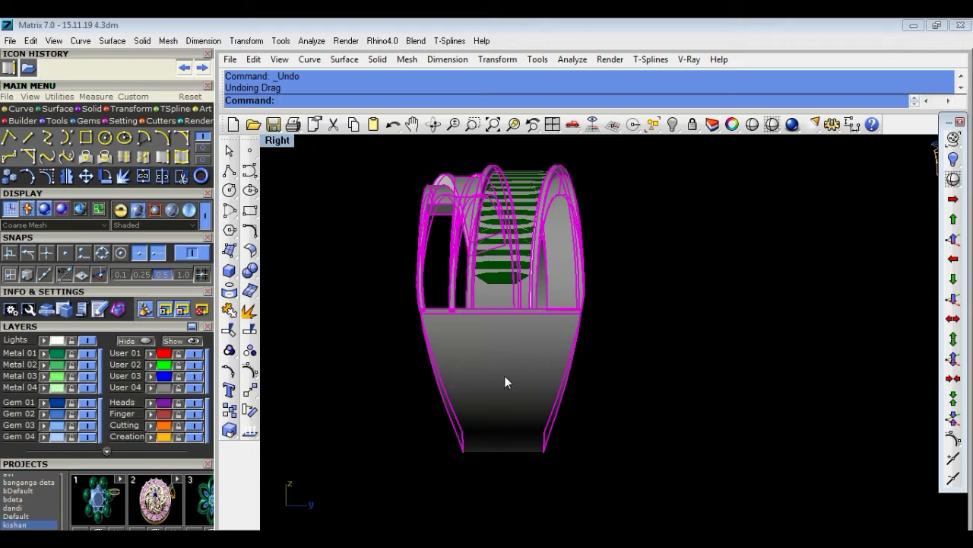
{"action": "left_click", "coordinate": [250, 386]}
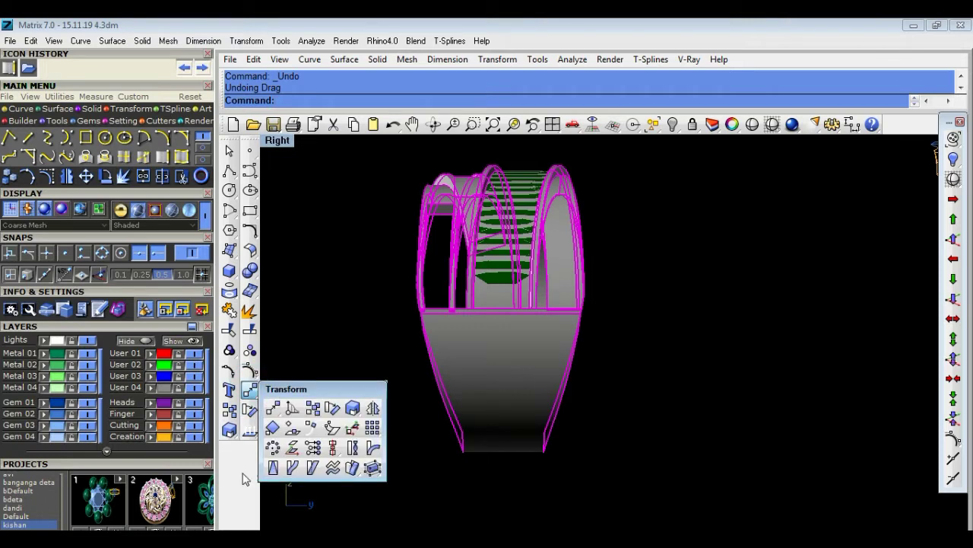
{"action": "left_click", "coordinate": [351, 467]}
Choose a BoundingBox cage in CPlane coordinates and window-select the whole ring as captive objects.
{"action": "left_click", "coordinate": [359, 100]}
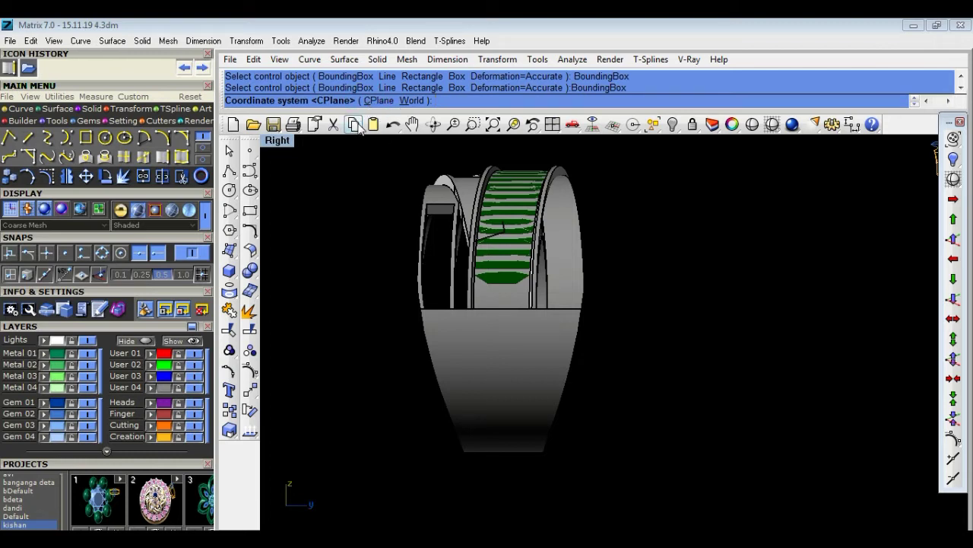
{"action": "key", "text": "Return"}
{"action": "right_click", "coordinate": [379, 235]}
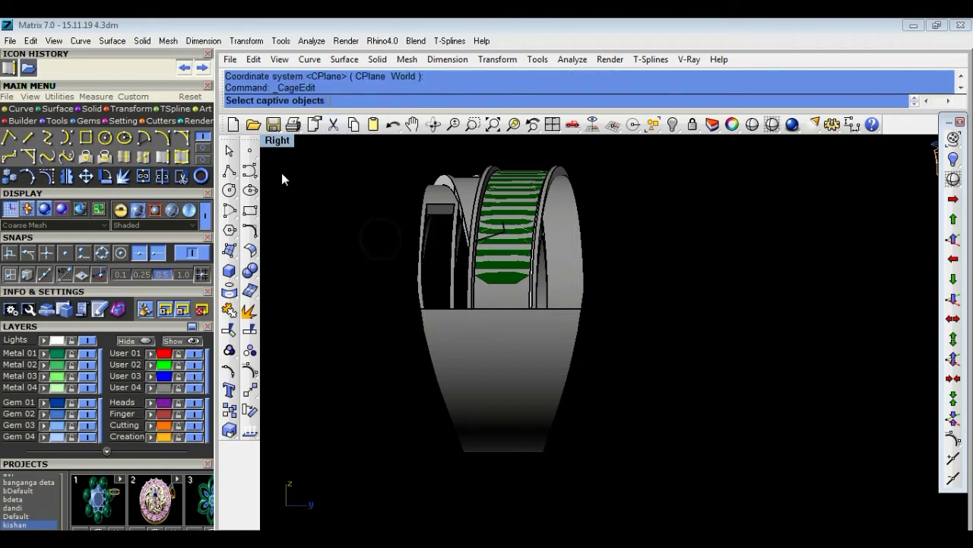
{"action": "left_click", "coordinate": [487, 303]}
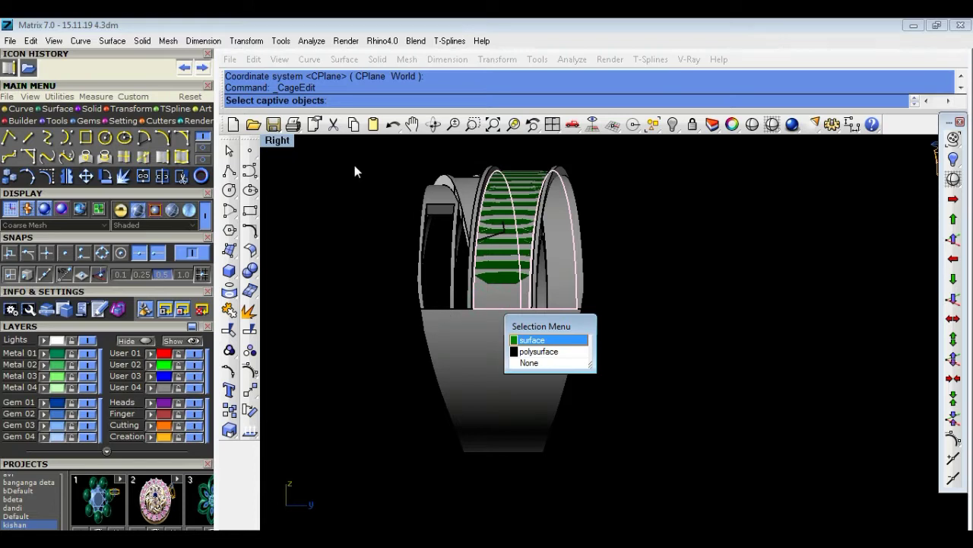
{"action": "left_click_drag", "start_coordinate": [354, 165], "coordinate": [691, 470]}
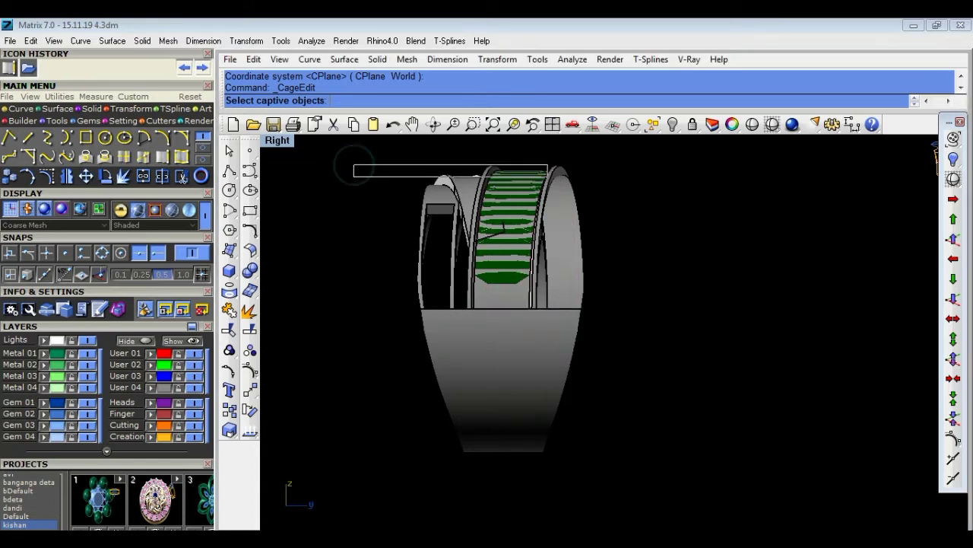
{"action": "right_click", "coordinate": [693, 466]}
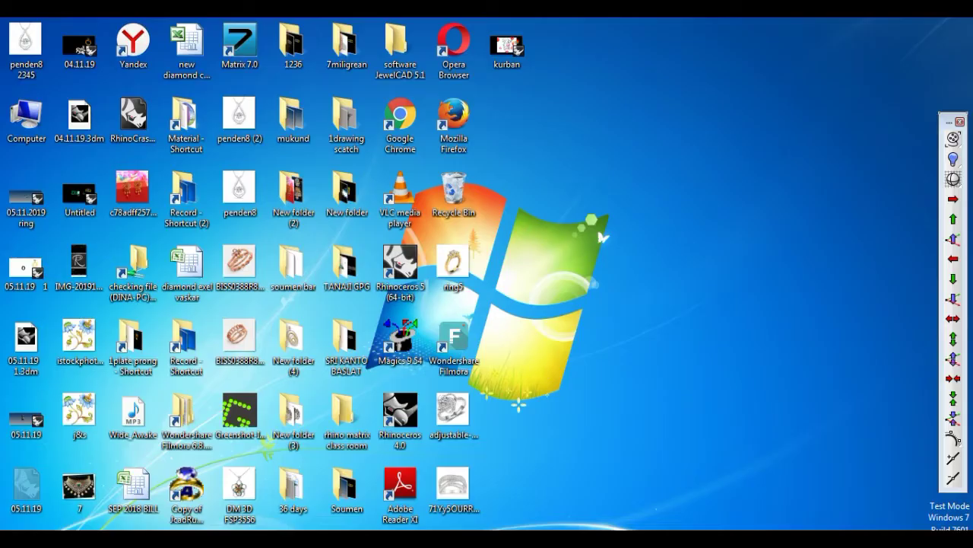
Open the 'checking file' folder and copy folders 38 and 39 onto the desktop.
{"action": "double_click", "coordinate": [133, 270]}
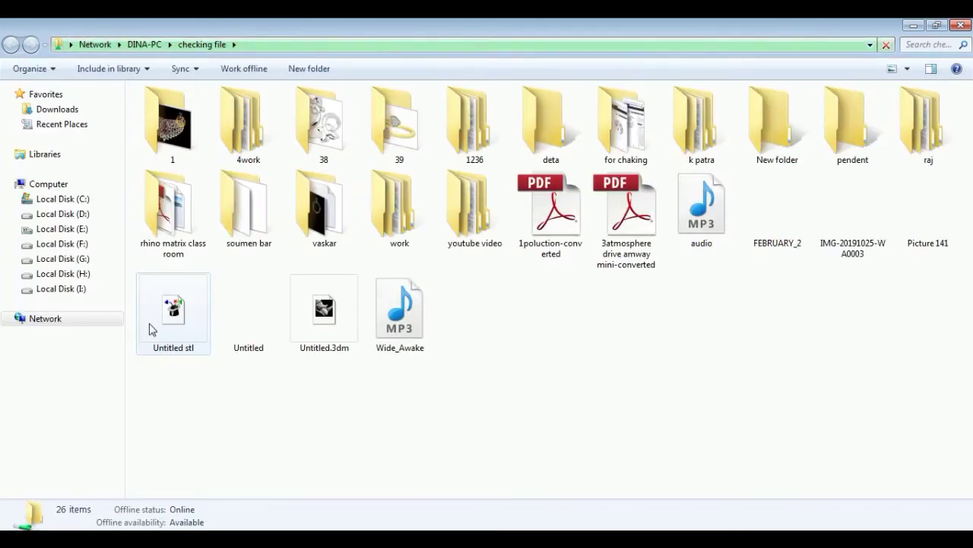
{"action": "left_click", "coordinate": [368, 117]}
{"action": "left_click", "coordinate": [335, 131], "text": "ctrl"}
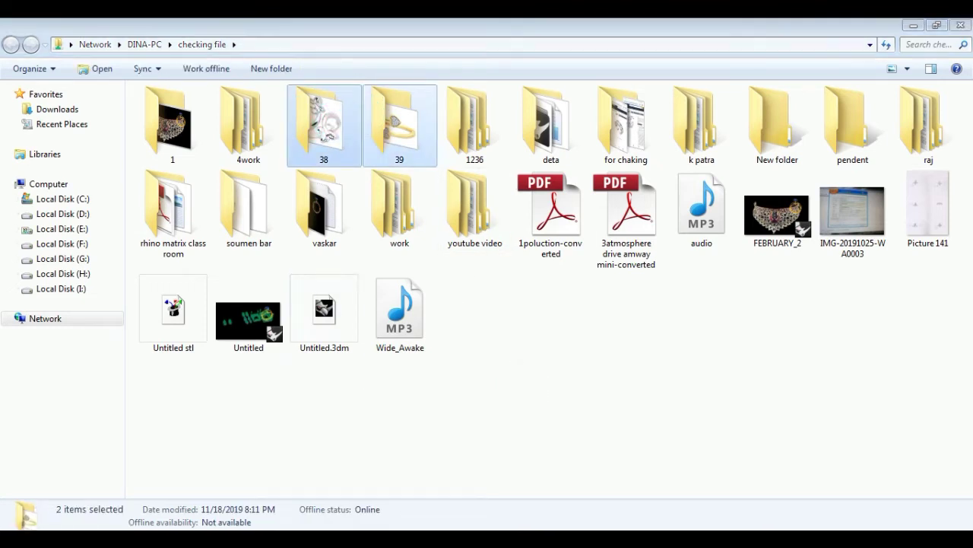
{"action": "key", "text": "super+d"}
{"action": "key", "text": "ctrl+v"}
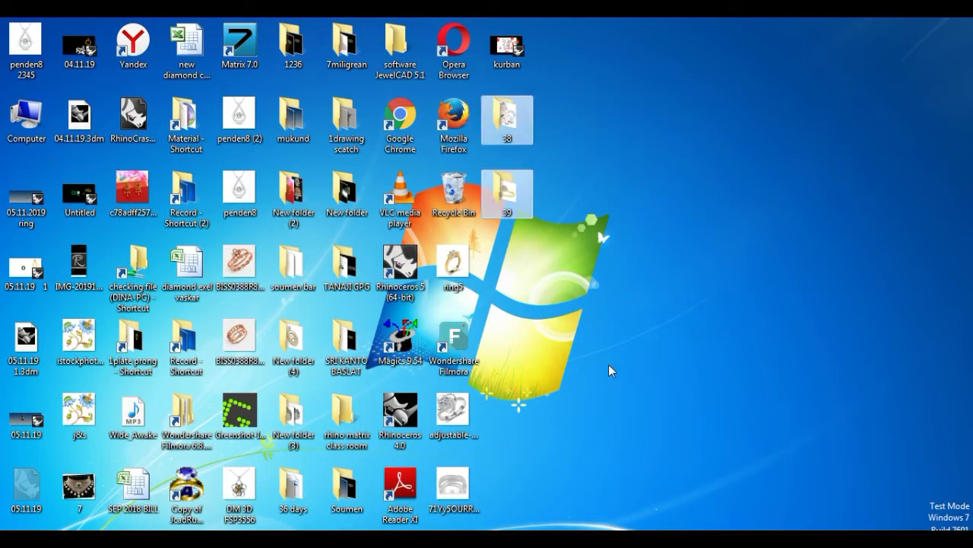
{"action": "key", "text": "alt+Tab"}
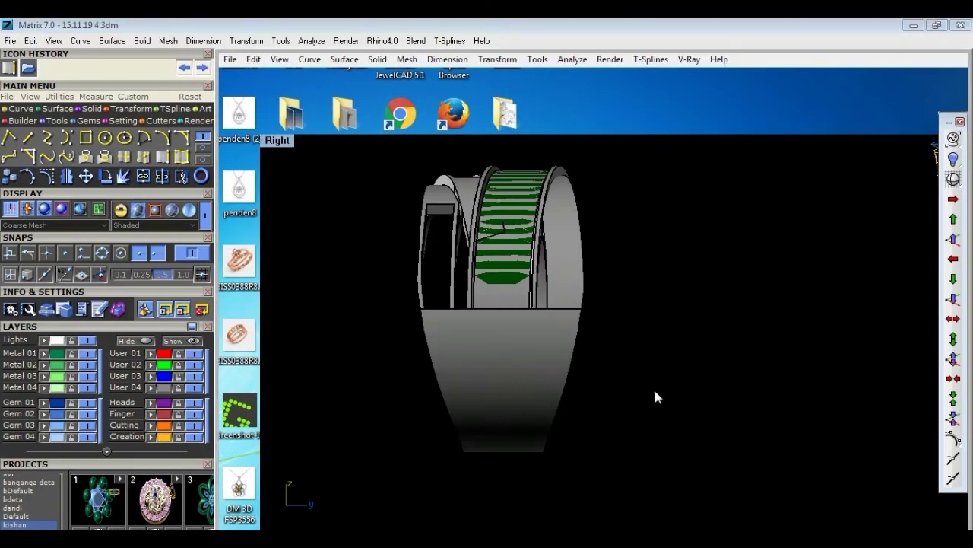
Back in Matrix, pick a BoundingBox cage control using CPlane coordinates.
{"action": "left_click", "coordinate": [655, 390]}
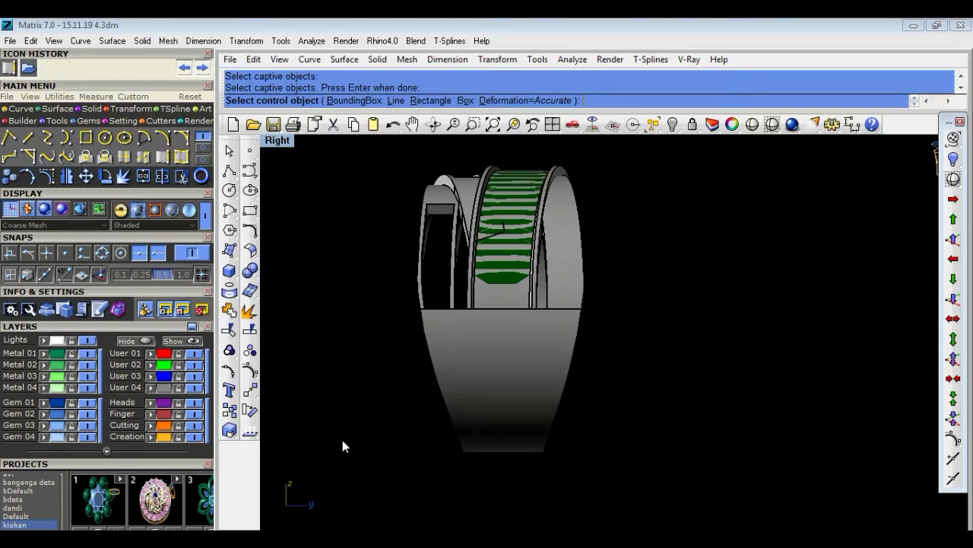
{"action": "left_click", "coordinate": [368, 103]}
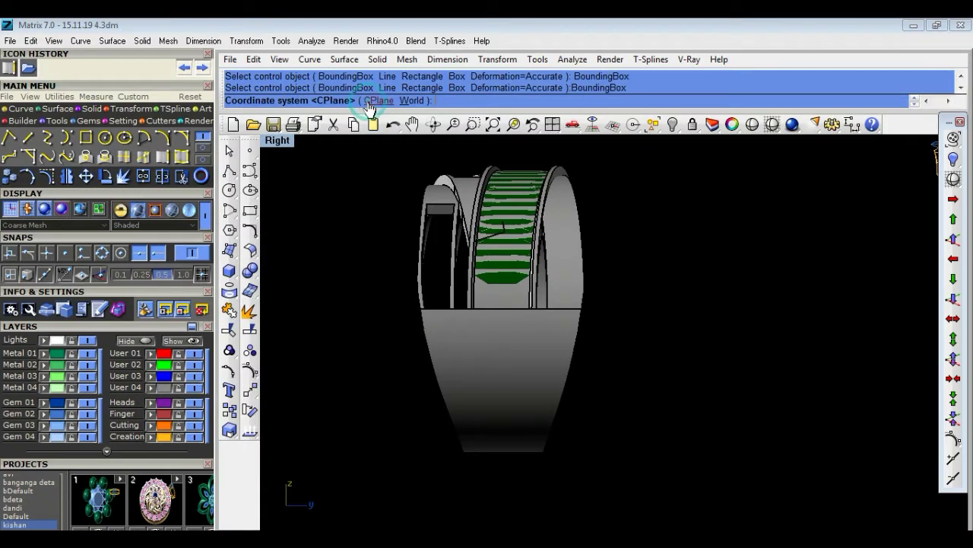
{"action": "left_click", "coordinate": [383, 103]}
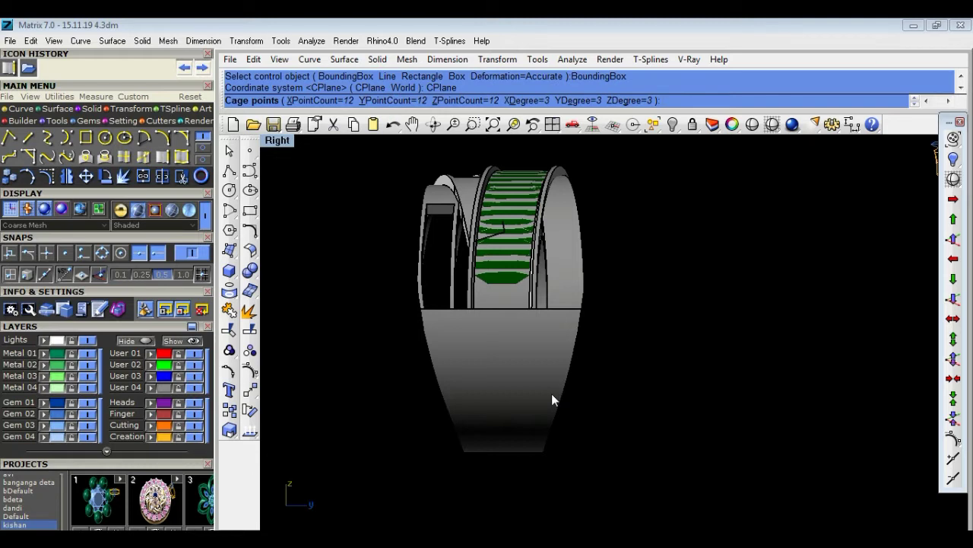
Accept the default 12×12×12 cage and squeeze one horizontal cage row inward.
{"action": "key", "text": "Return"}
{"action": "key", "text": "Return"}
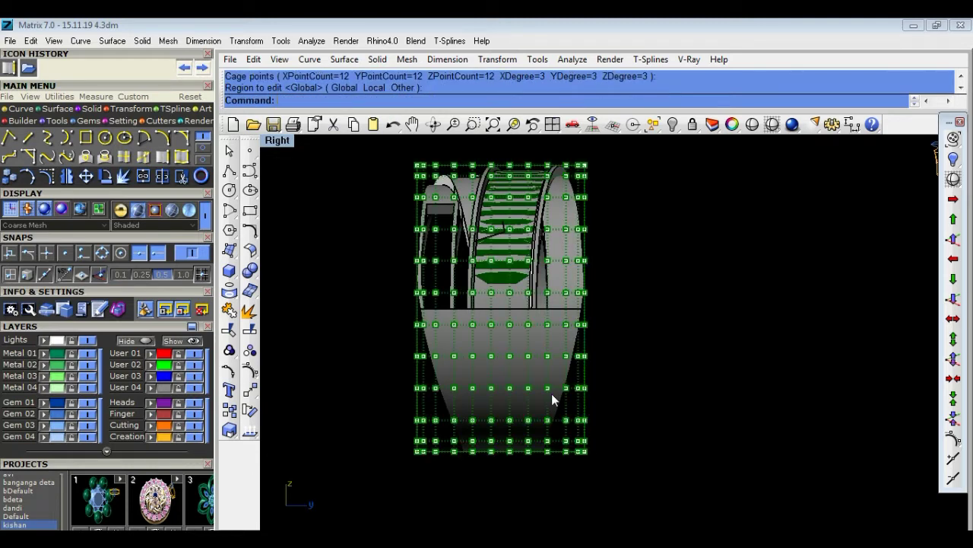
{"action": "scroll", "coordinate": [476, 294], "scroll_direction": "up", "scroll_amount": 3}
{"action": "scroll", "coordinate": [695, 305], "scroll_direction": "down", "scroll_amount": 3}
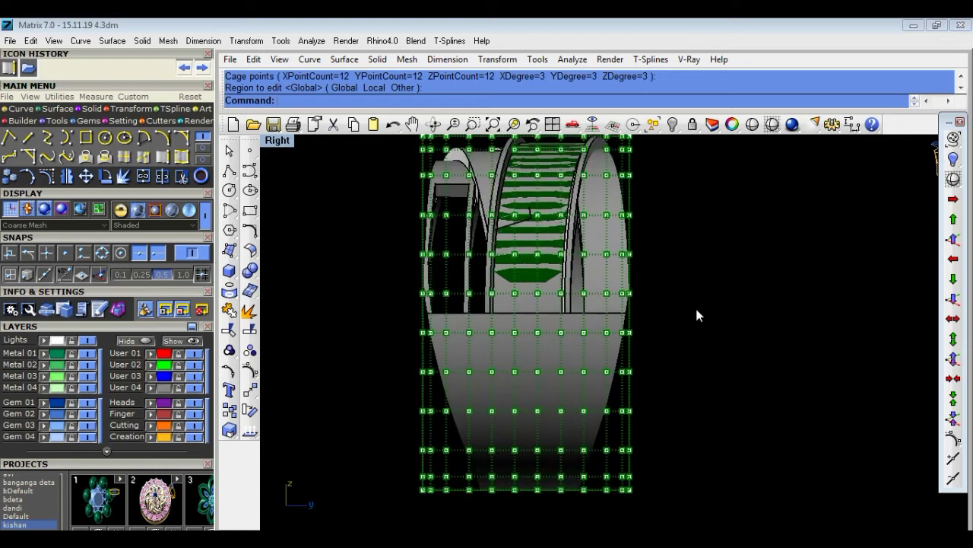
{"action": "scroll", "coordinate": [695, 306], "scroll_direction": "up", "scroll_amount": 1}
{"action": "left_click_drag", "start_coordinate": [354, 274], "coordinate": [650, 308]}
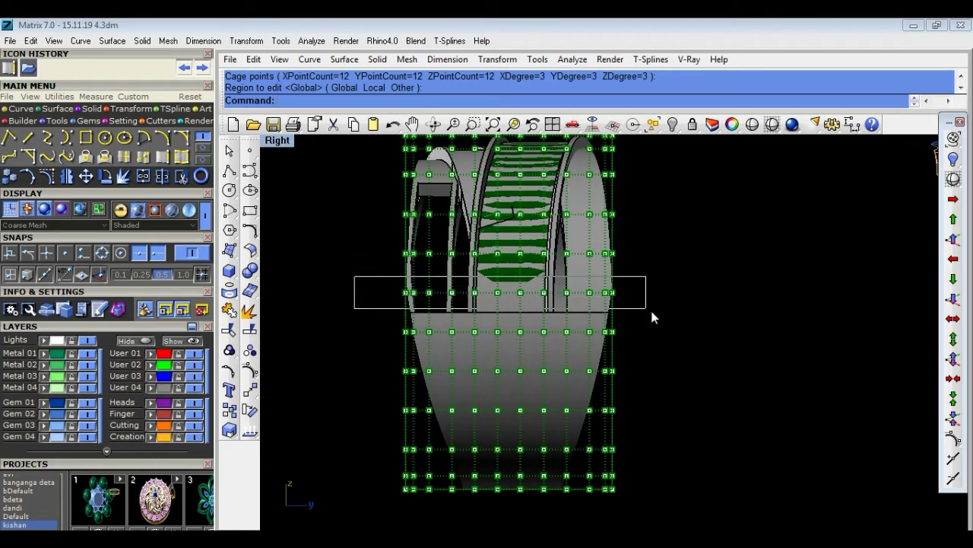
{"action": "left_click", "coordinate": [954, 379]}
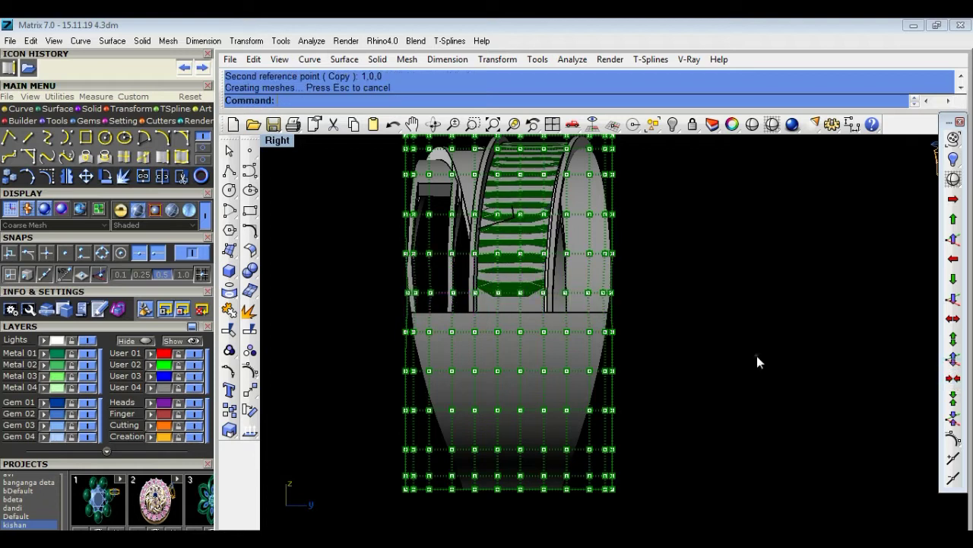
Trial-scale the middle cage row horizontally, then undo it and clear the selection.
{"action": "scroll", "coordinate": [399, 294], "scroll_direction": "up", "scroll_amount": 1}
{"action": "scroll", "coordinate": [399, 295], "scroll_direction": "up", "scroll_amount": 2}
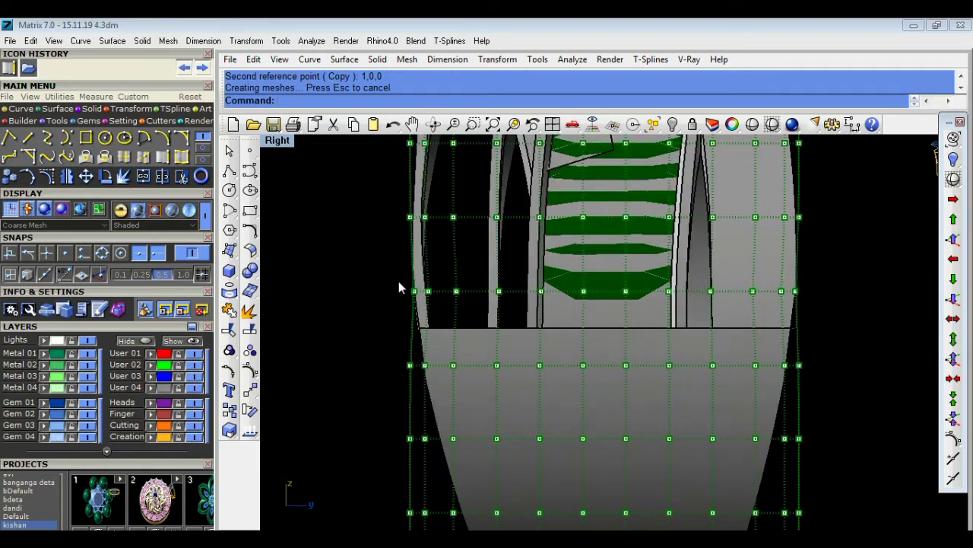
{"action": "scroll", "coordinate": [400, 273], "scroll_direction": "down", "scroll_amount": 1}
{"action": "mouse_move", "coordinate": [399, 273]}
{"action": "right_mouse_down"}
{"action": "mouse_move", "coordinate": [375, 286]}
{"action": "mouse_move", "coordinate": [370, 326]}
{"action": "right_mouse_up"}
{"action": "scroll", "coordinate": [368, 304], "scroll_direction": "down", "scroll_amount": 2}
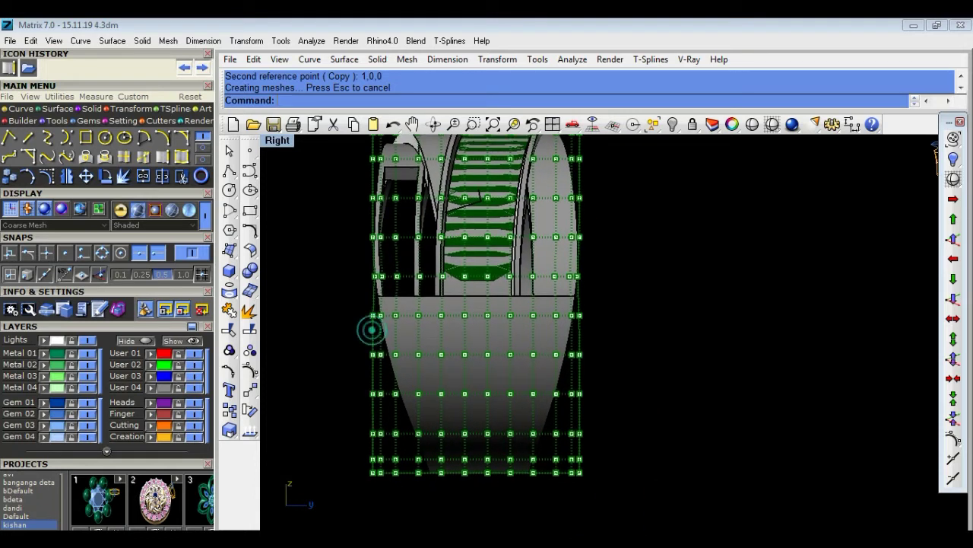
{"action": "scroll", "coordinate": [395, 461], "scroll_direction": "up", "scroll_amount": 2}
{"action": "scroll", "coordinate": [394, 462], "scroll_direction": "down", "scroll_amount": 1}
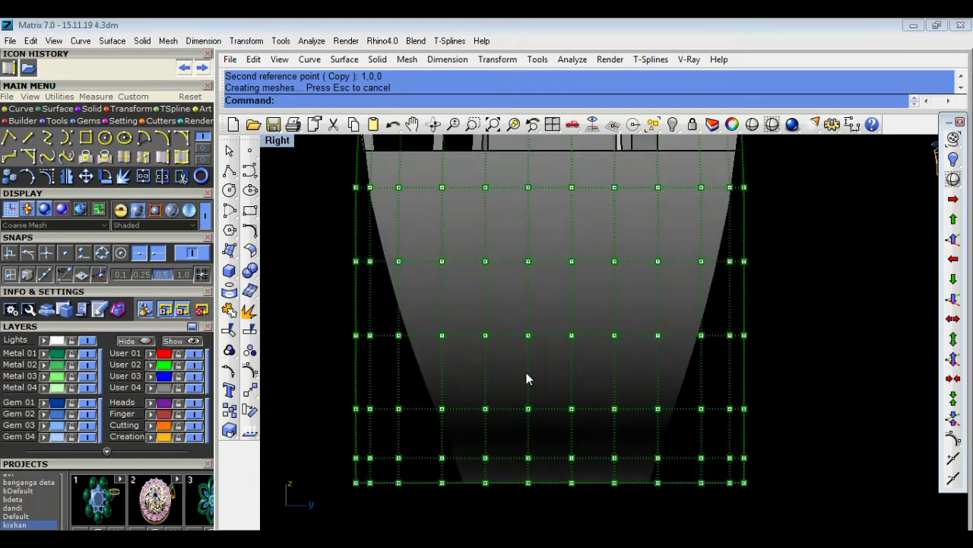
{"action": "scroll", "coordinate": [799, 343], "scroll_direction": "down", "scroll_amount": 1}
{"action": "scroll", "coordinate": [791, 365], "scroll_direction": "down", "scroll_amount": 2}
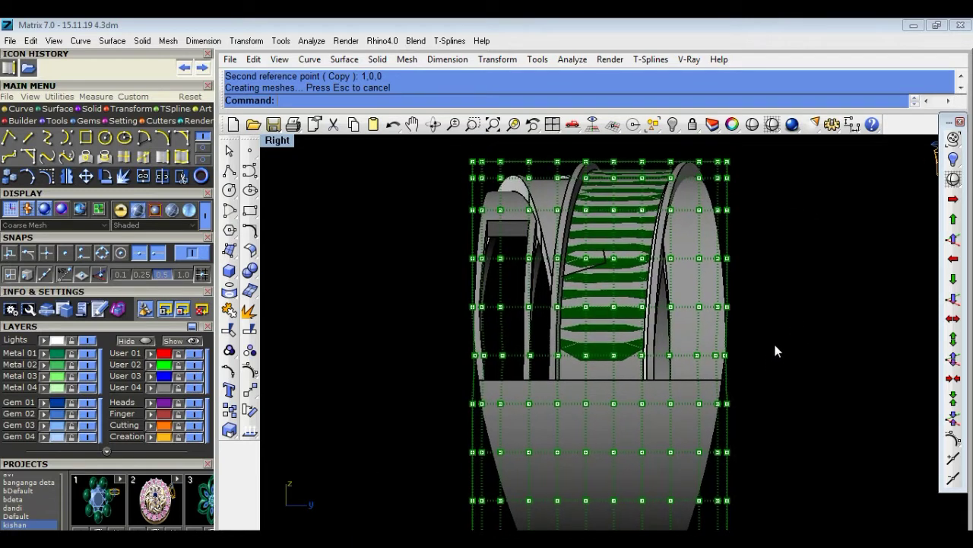
{"action": "scroll", "coordinate": [472, 318], "scroll_direction": "up", "scroll_amount": 1}
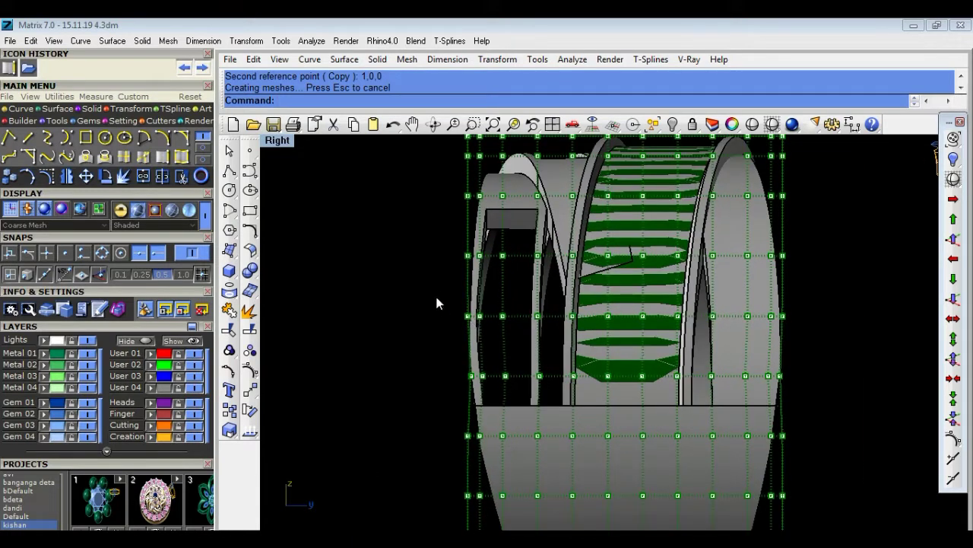
{"action": "left_click_drag", "start_coordinate": [432, 284], "coordinate": [829, 339]}
{"action": "left_click", "coordinate": [953, 380]}
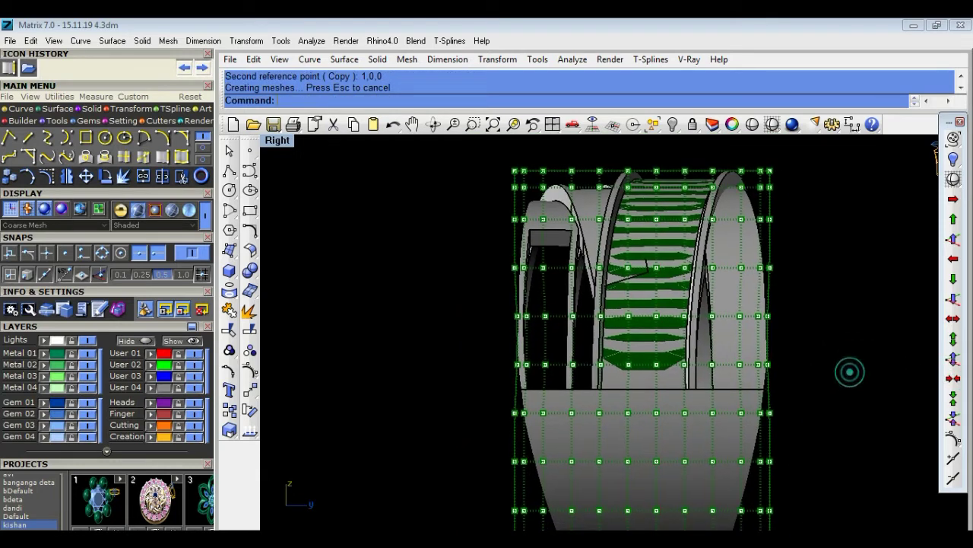
{"action": "scroll", "coordinate": [530, 371], "scroll_direction": "up", "scroll_amount": 3}
{"action": "key", "text": "ctrl+z"}
{"action": "left_click", "coordinate": [416, 354]}
{"action": "scroll", "coordinate": [444, 359], "scroll_direction": "down", "scroll_amount": 3}
{"action": "scroll", "coordinate": [444, 382], "scroll_direction": "down", "scroll_amount": 1}
{"action": "scroll", "coordinate": [753, 326], "scroll_direction": "down", "scroll_amount": 2}
{"action": "scroll", "coordinate": [484, 297], "scroll_direction": "up", "scroll_amount": 4}
{"action": "scroll", "coordinate": [716, 295], "scroll_direction": "down", "scroll_amount": 3}
{"action": "scroll", "coordinate": [778, 282], "scroll_direction": "up", "scroll_amount": 1}
{"action": "scroll", "coordinate": [741, 353], "scroll_direction": "down", "scroll_amount": 1}
Widen one lower cage row outward by 1.02.
{"action": "scroll", "coordinate": [741, 354], "scroll_direction": "down", "scroll_amount": 1}
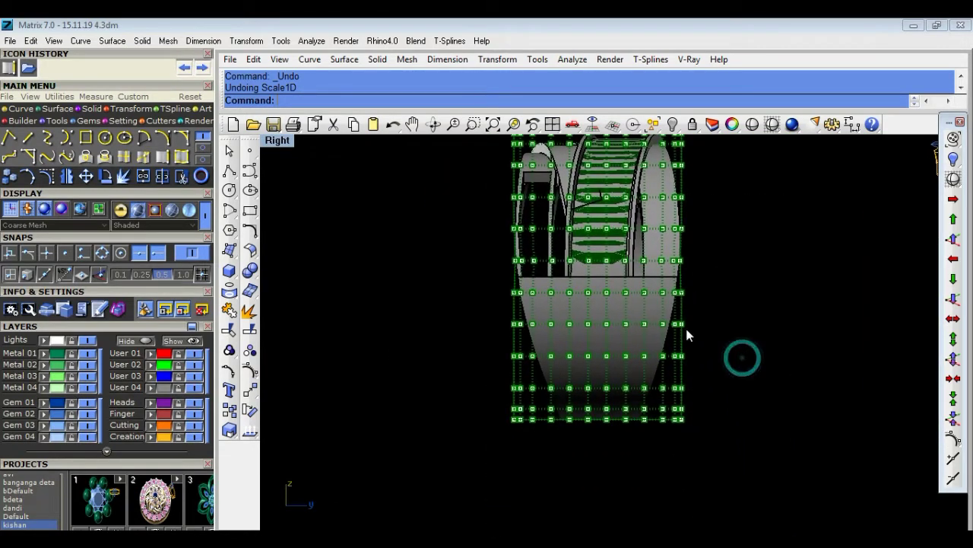
{"action": "scroll", "coordinate": [677, 380], "scroll_direction": "up", "scroll_amount": 3}
{"action": "scroll", "coordinate": [654, 384], "scroll_direction": "down", "scroll_amount": 2}
{"action": "left_click_drag", "start_coordinate": [389, 336], "coordinate": [718, 364]}
{"action": "left_click", "coordinate": [955, 322]}
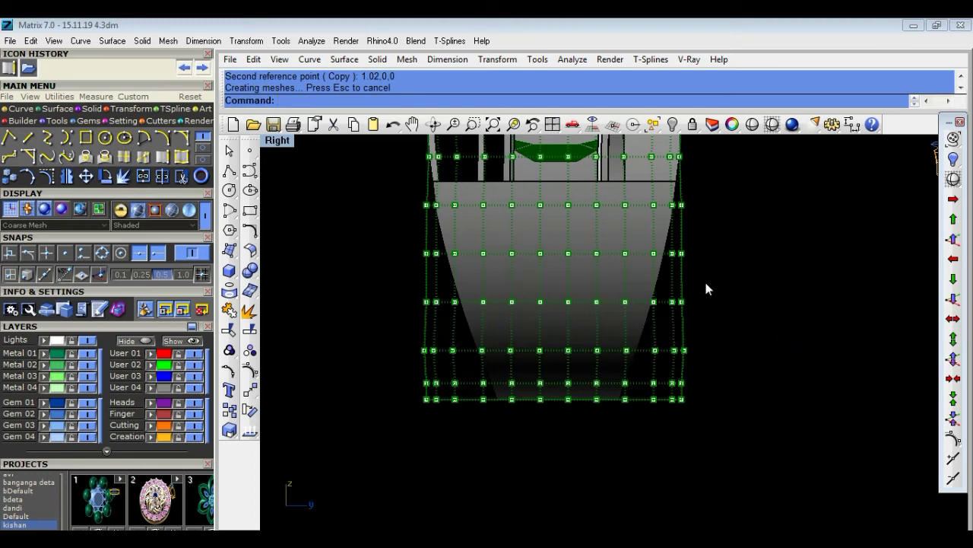
Widen an upper row by 1.02 and undo it, then widen the next row down and deselect.
{"action": "right_click_drag", "start_coordinate": [706, 288], "coordinate": [721, 349]}
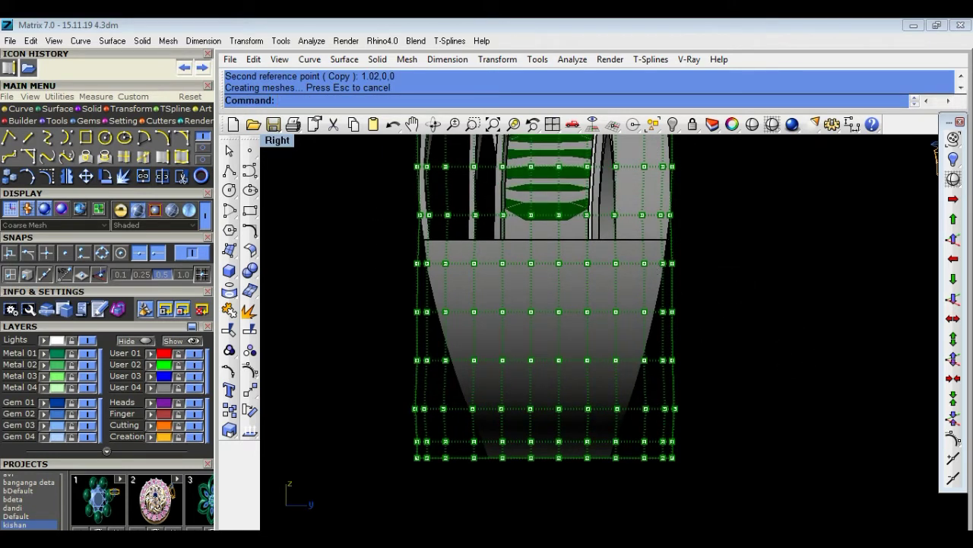
{"action": "scroll", "coordinate": [621, 196], "scroll_direction": "up", "scroll_amount": 1}
{"action": "left_click_drag", "start_coordinate": [331, 209], "coordinate": [735, 243]}
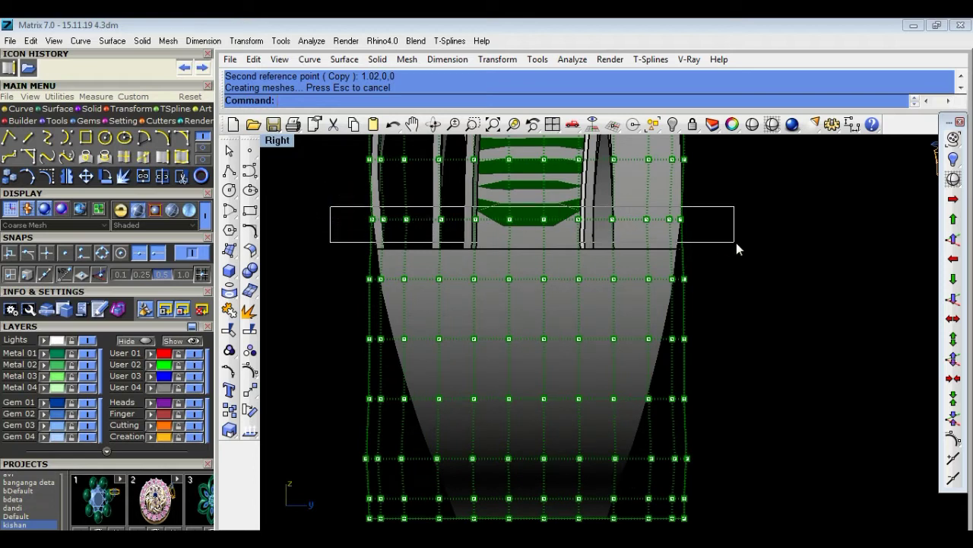
{"action": "left_click", "coordinate": [953, 319]}
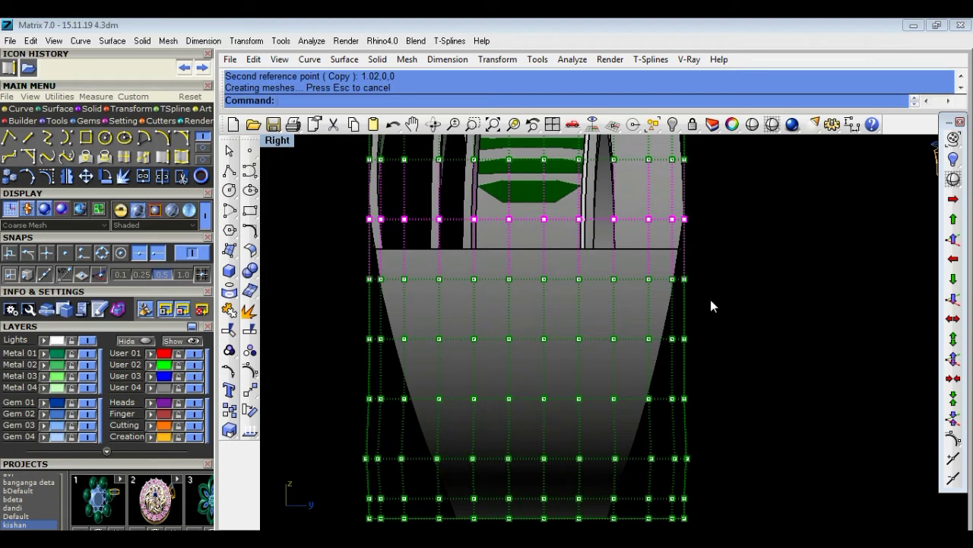
{"action": "key", "text": "ctrl+z"}
{"action": "left_click_drag", "start_coordinate": [311, 259], "coordinate": [744, 328]}
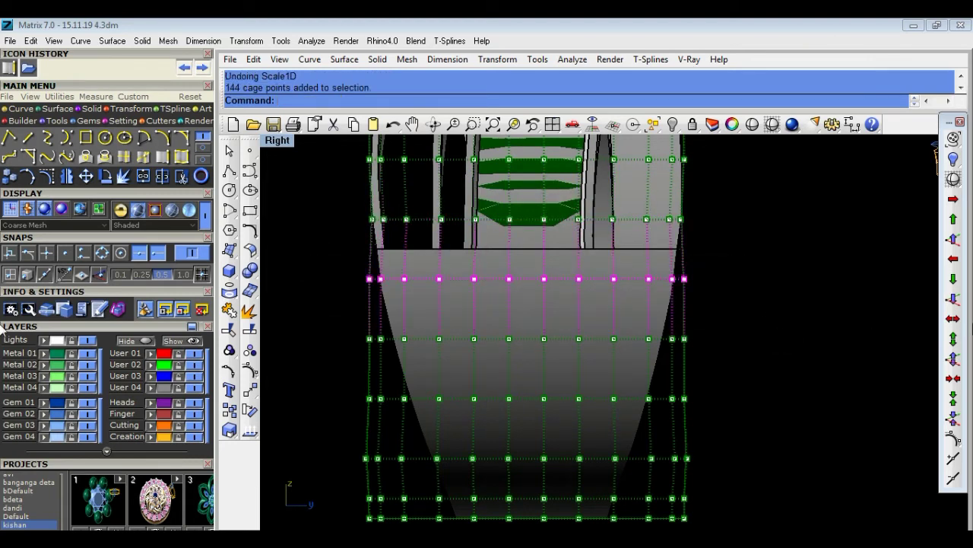
{"action": "left_click", "coordinate": [952, 319]}
{"action": "left_click", "coordinate": [793, 324]}
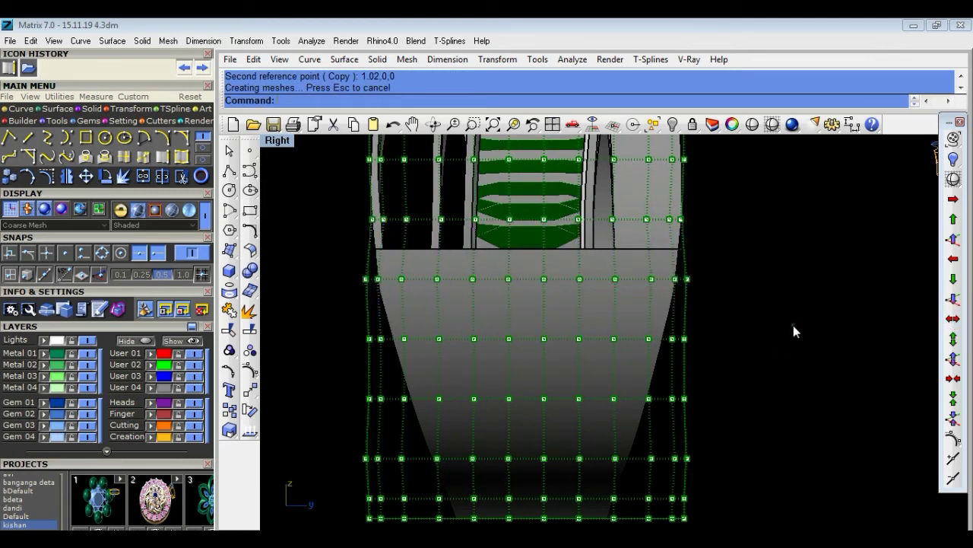
{"action": "scroll", "coordinate": [781, 324], "scroll_direction": "down", "scroll_amount": 5}
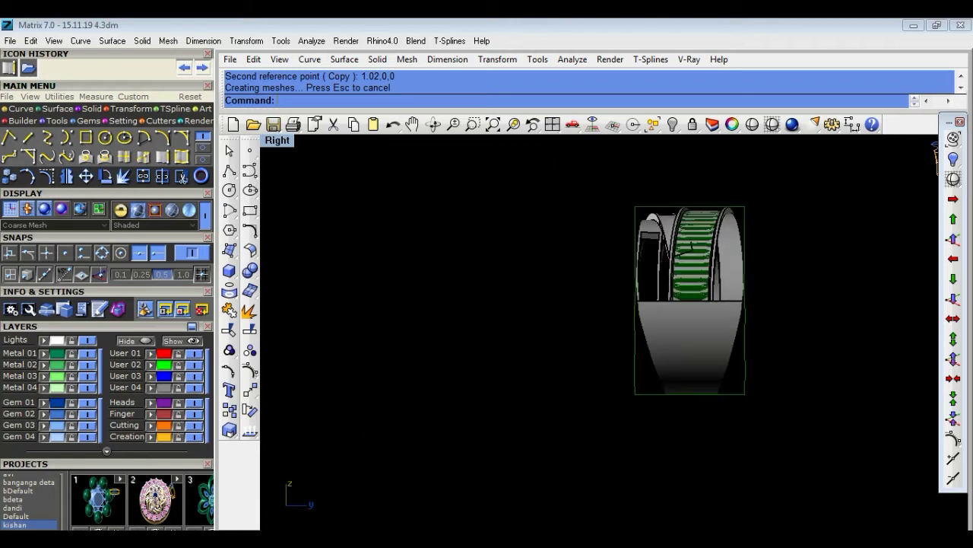
Delete the cage box and maximise the Perspective view.
{"action": "left_click", "coordinate": [755, 393]}
{"action": "key", "text": "Delete"}
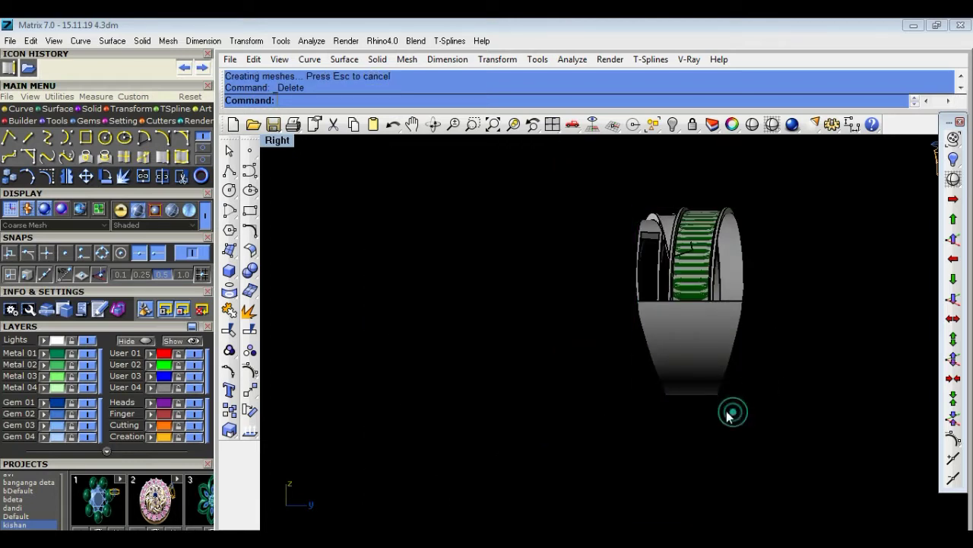
{"action": "double_click", "coordinate": [278, 143]}
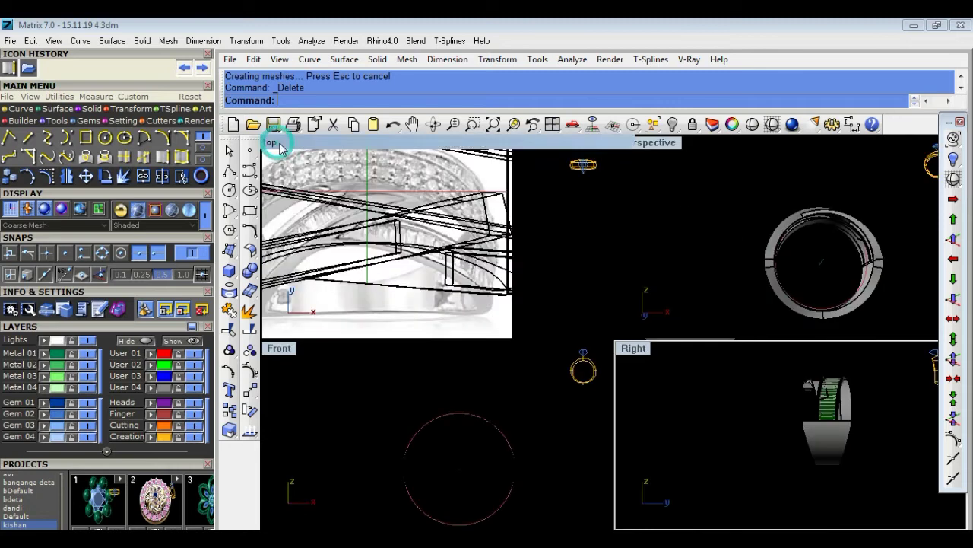
{"action": "double_click", "coordinate": [273, 127]}
{"action": "double_click", "coordinate": [279, 140]}
{"action": "double_click", "coordinate": [638, 143]}
Orbit to the green striped band, ungroup the ring, and select the green band.
{"action": "mouse_move", "coordinate": [753, 211]}
{"action": "right_mouse_down"}
{"action": "mouse_move", "coordinate": [609, 388]}
{"action": "mouse_move", "coordinate": [732, 358]}
{"action": "right_mouse_up"}
{"action": "right_click_drag", "start_coordinate": [490, 332], "coordinate": [628, 378]}
{"action": "scroll", "coordinate": [563, 322], "scroll_direction": "up", "scroll_amount": 2}
{"action": "right_click_drag", "start_coordinate": [564, 323], "coordinate": [784, 374]}
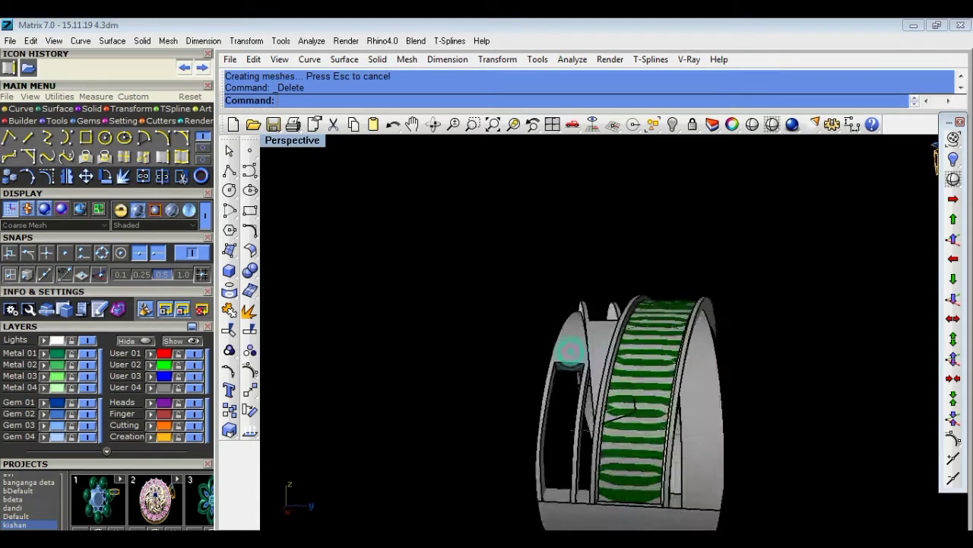
{"action": "scroll", "coordinate": [784, 374], "scroll_direction": "up", "scroll_amount": 2}
{"action": "scroll", "coordinate": [591, 372], "scroll_direction": "up", "scroll_amount": 3}
{"action": "left_click", "coordinate": [587, 371]}
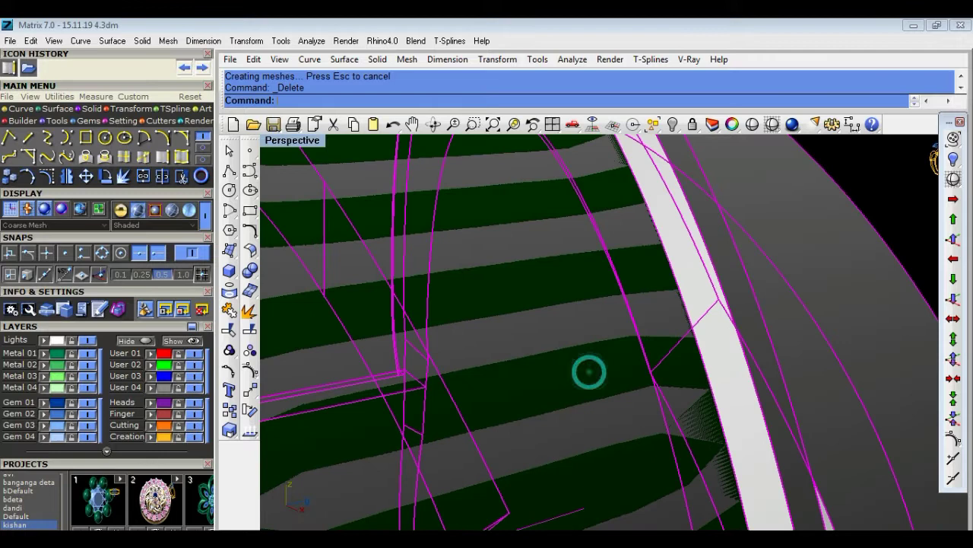
{"action": "scroll", "coordinate": [588, 371], "scroll_direction": "down", "scroll_amount": 5}
{"action": "left_click", "coordinate": [250, 351]}
{"action": "left_click", "coordinate": [691, 234]}
{"action": "left_click", "coordinate": [566, 275]}
Delete the selected green band, then isolate one band piece with Hide and HideSwap.
{"action": "key", "text": "Delete"}
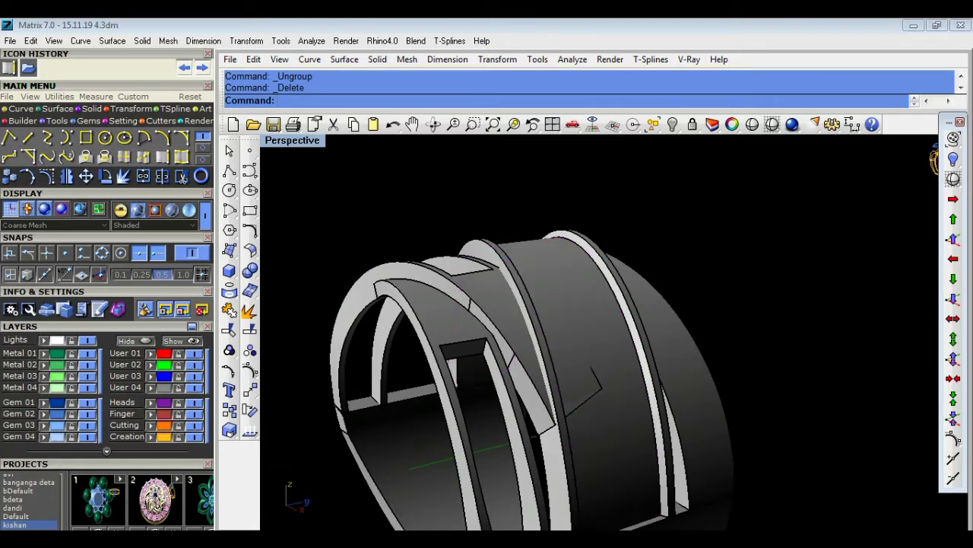
{"action": "right_click_drag", "start_coordinate": [698, 220], "coordinate": [513, 295]}
{"action": "left_click", "coordinate": [512, 298]}
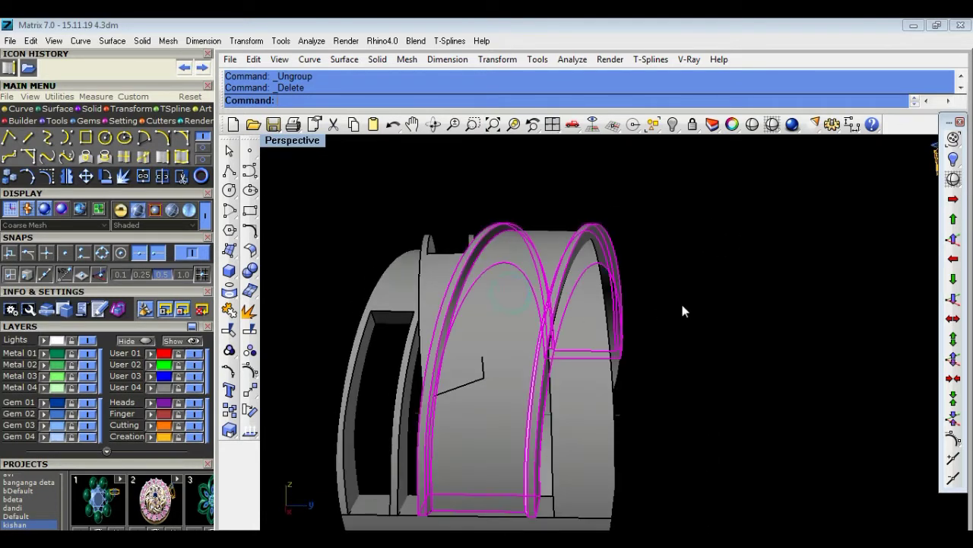
{"action": "left_click", "coordinate": [671, 125]}
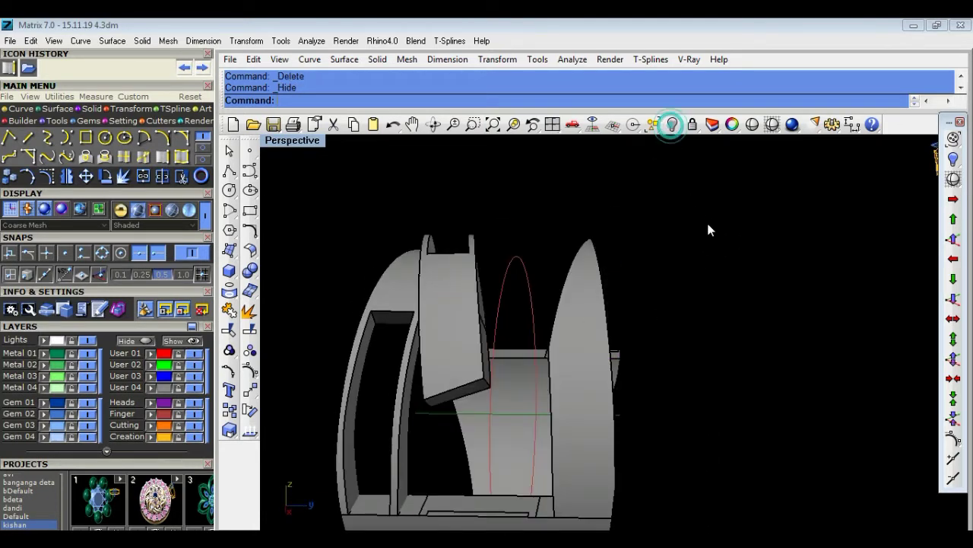
{"action": "left_click", "coordinate": [674, 126]}
{"action": "left_click", "coordinate": [774, 142]}
Orbit and zoom around the isolated band piece, selecting it to check it.
{"action": "mouse_move", "coordinate": [783, 258]}
{"action": "right_mouse_down"}
{"action": "mouse_move", "coordinate": [467, 474]}
{"action": "mouse_move", "coordinate": [960, 234]}
{"action": "mouse_move", "coordinate": [478, 474]}
{"action": "right_mouse_up"}
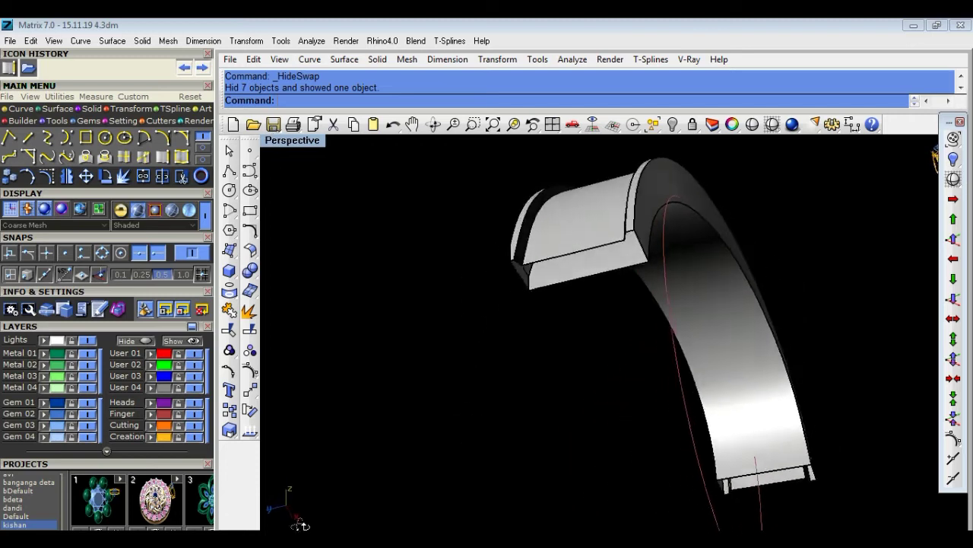
{"action": "scroll", "coordinate": [535, 250], "scroll_direction": "up", "scroll_amount": 5}
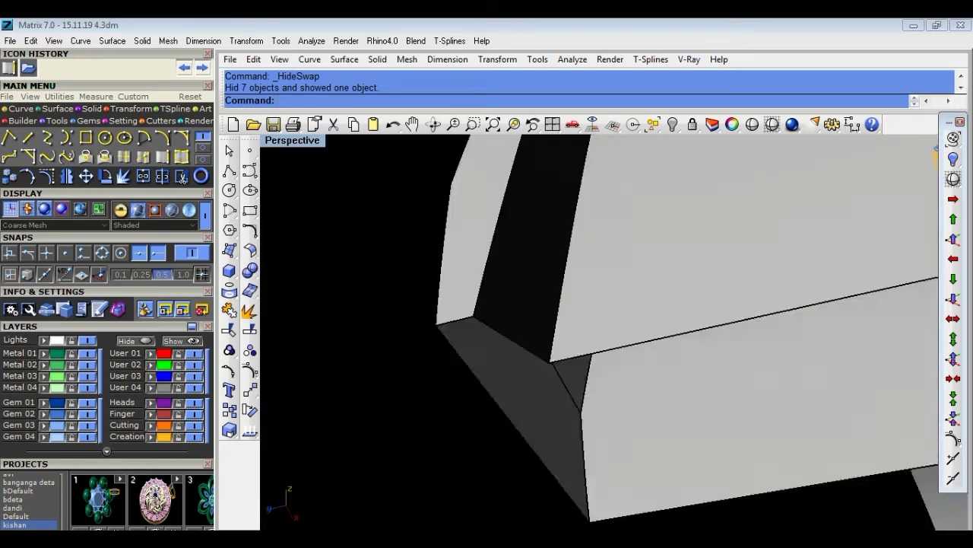
{"action": "scroll", "coordinate": [547, 263], "scroll_direction": "down", "scroll_amount": 2}
{"action": "right_click_drag", "start_coordinate": [549, 241], "coordinate": [534, 349]}
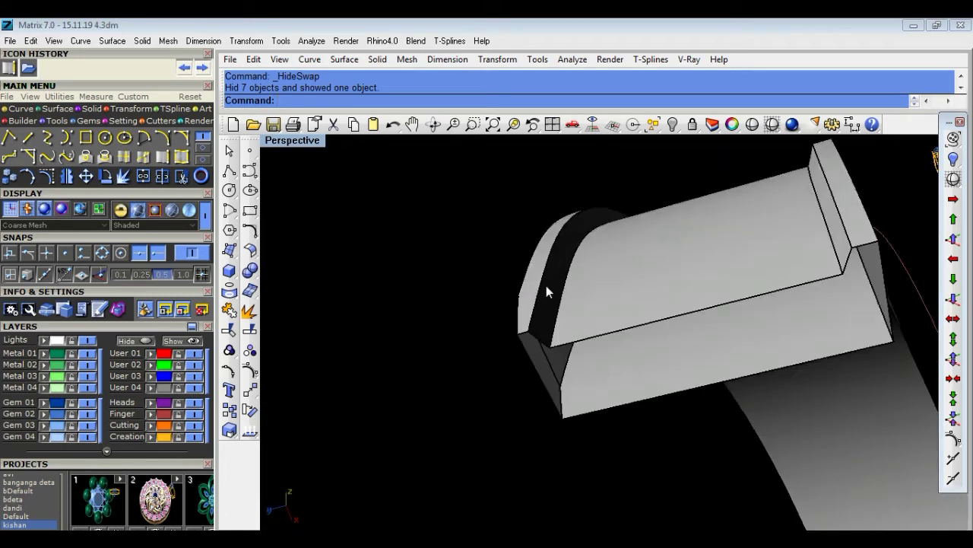
{"action": "scroll", "coordinate": [541, 318], "scroll_direction": "up", "scroll_amount": 2}
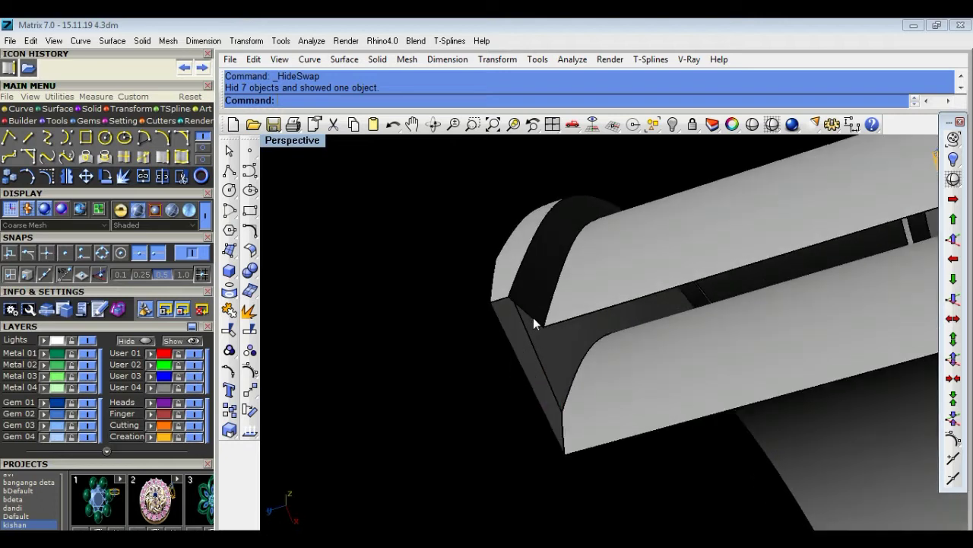
{"action": "left_click", "coordinate": [522, 304]}
{"action": "left_click", "coordinate": [457, 309]}
{"action": "left_click", "coordinate": [539, 320]}
{"action": "left_click", "coordinate": [438, 313]}
{"action": "scroll", "coordinate": [542, 314], "scroll_direction": "up", "scroll_amount": 3}
{"action": "scroll", "coordinate": [546, 314], "scroll_direction": "down", "scroll_amount": 2}
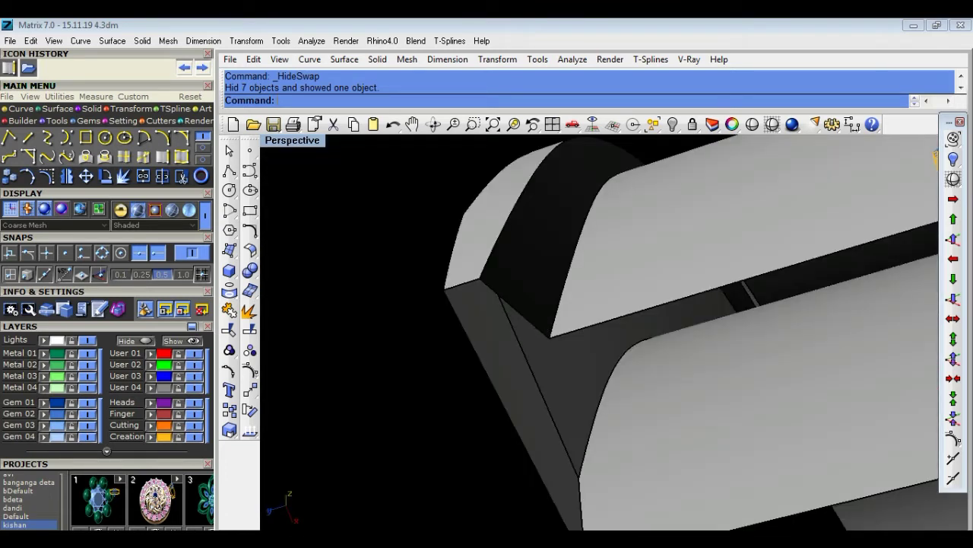
{"action": "left_click", "coordinate": [514, 311]}
{"action": "left_click", "coordinate": [398, 314]}
{"action": "scroll", "coordinate": [684, 342], "scroll_direction": "down", "scroll_amount": 5}
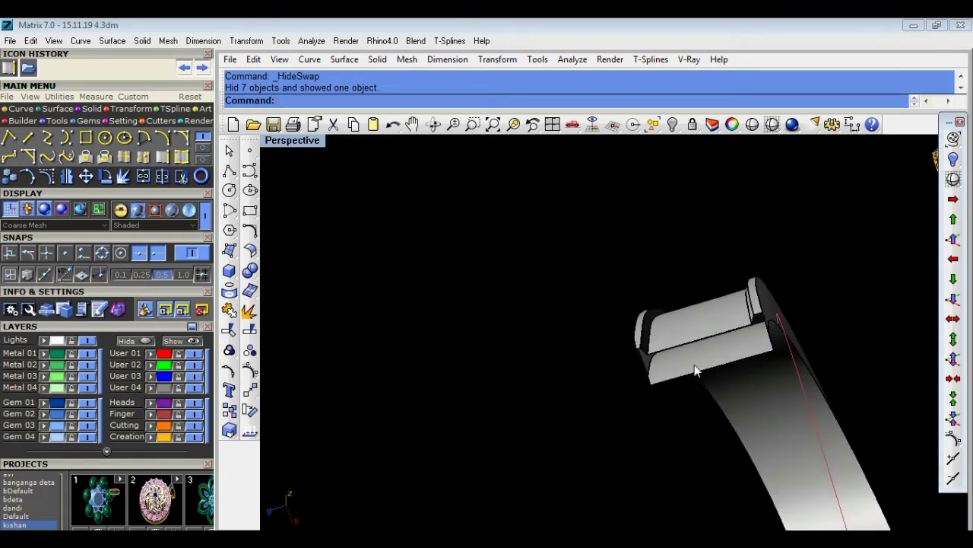
{"action": "left_click", "coordinate": [728, 365]}
{"action": "scroll", "coordinate": [765, 348], "scroll_direction": "up", "scroll_amount": 3}
{"action": "scroll", "coordinate": [765, 348], "scroll_direction": "up", "scroll_amount": 2}
{"action": "left_click", "coordinate": [679, 316]}
{"action": "left_click", "coordinate": [577, 321]}
{"action": "scroll", "coordinate": [681, 308], "scroll_direction": "up", "scroll_amount": 2}
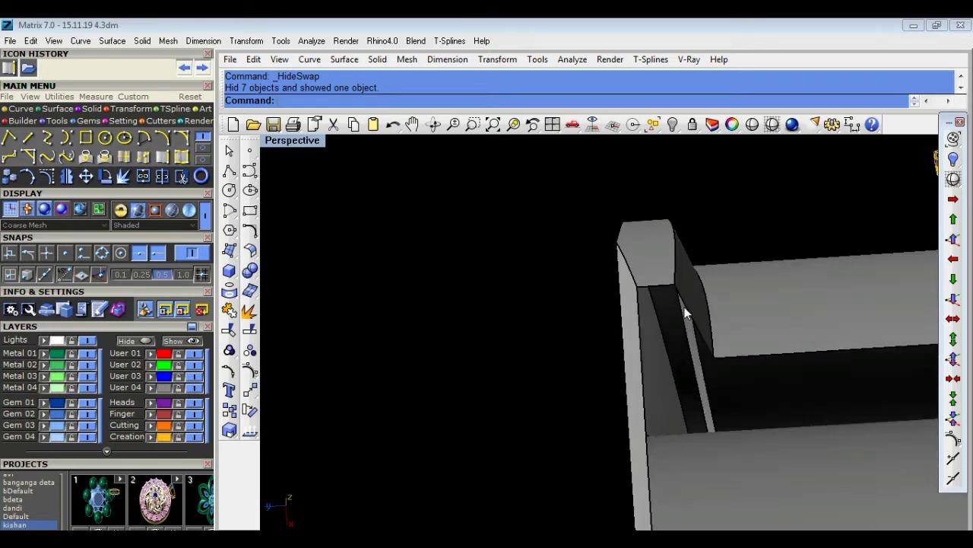
{"action": "scroll", "coordinate": [685, 306], "scroll_direction": "up", "scroll_amount": 2}
{"action": "scroll", "coordinate": [689, 305], "scroll_direction": "up", "scroll_amount": 2}
{"action": "scroll", "coordinate": [711, 311], "scroll_direction": "down", "scroll_amount": 5}
{"action": "scroll", "coordinate": [738, 300], "scroll_direction": "up", "scroll_amount": 3}
{"action": "scroll", "coordinate": [722, 240], "scroll_direction": "up", "scroll_amount": 1}
{"action": "scroll", "coordinate": [725, 228], "scroll_direction": "up", "scroll_amount": 3}
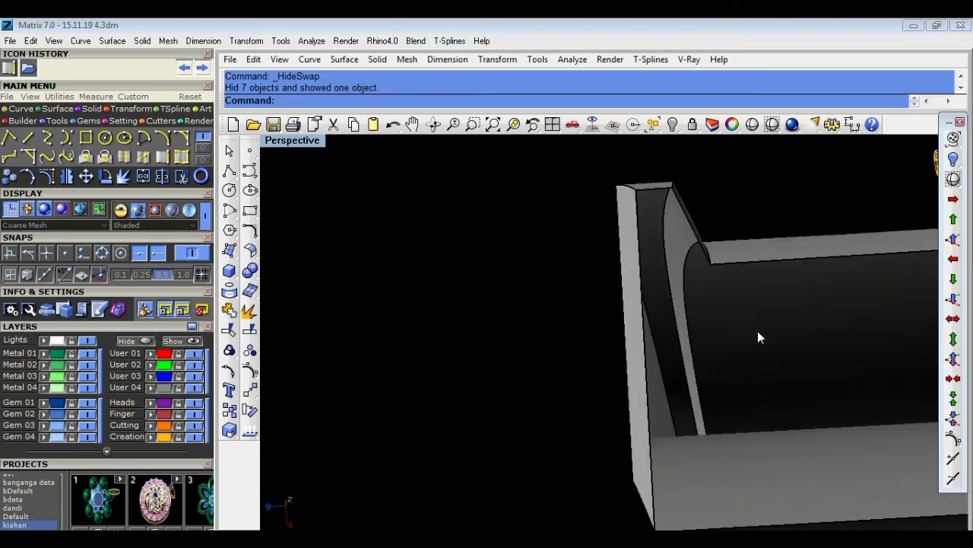
{"action": "scroll", "coordinate": [543, 335], "scroll_direction": "down", "scroll_amount": 3}
{"action": "scroll", "coordinate": [707, 460], "scroll_direction": "up", "scroll_amount": 4}
Hide the selected ring object, then show all hidden ring objects again.
{"action": "left_click", "coordinate": [707, 460]}
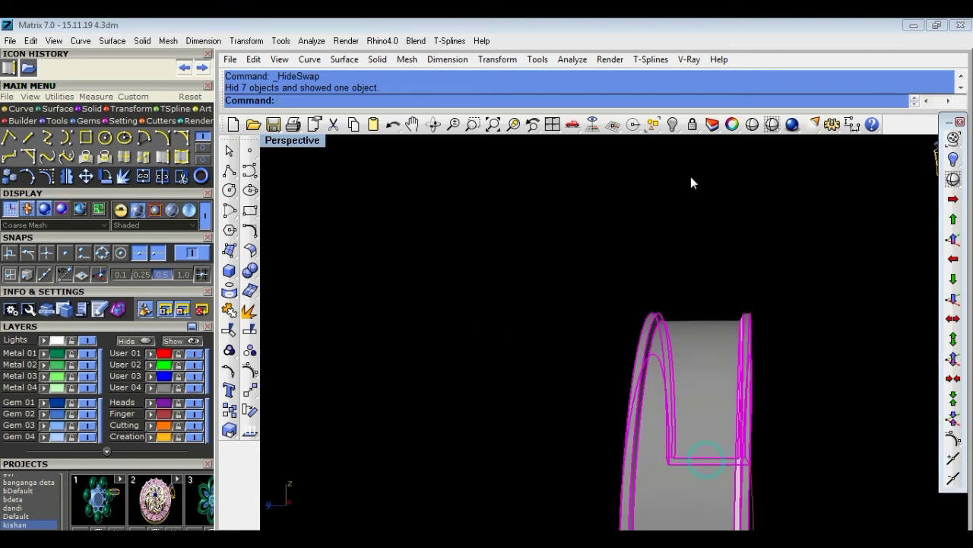
{"action": "left_click", "coordinate": [674, 129]}
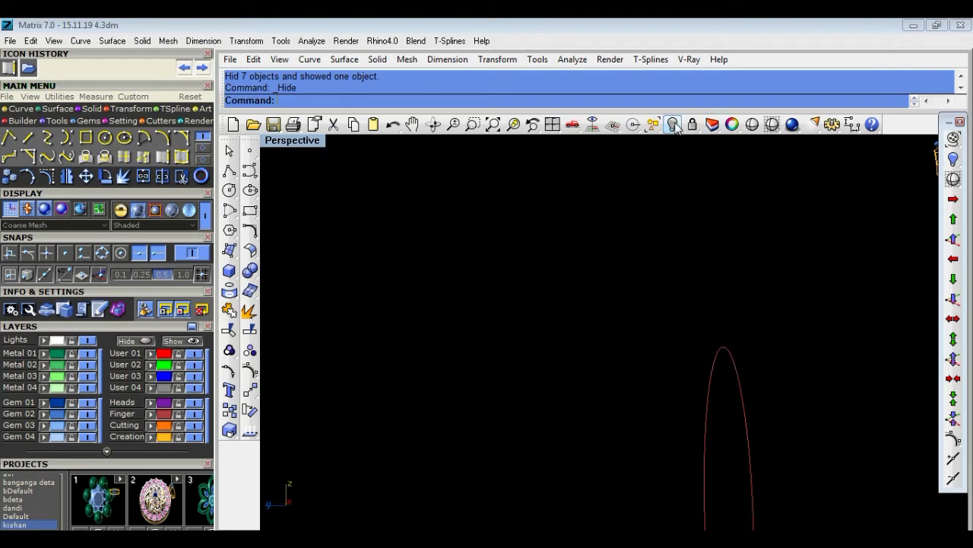
{"action": "left_click", "coordinate": [674, 127]}
{"action": "left_click", "coordinate": [772, 146]}
Isolate the left arch piece with Hide and HideSwap and orbit to its band legs.
{"action": "right_click_drag", "start_coordinate": [772, 254], "coordinate": [419, 237]}
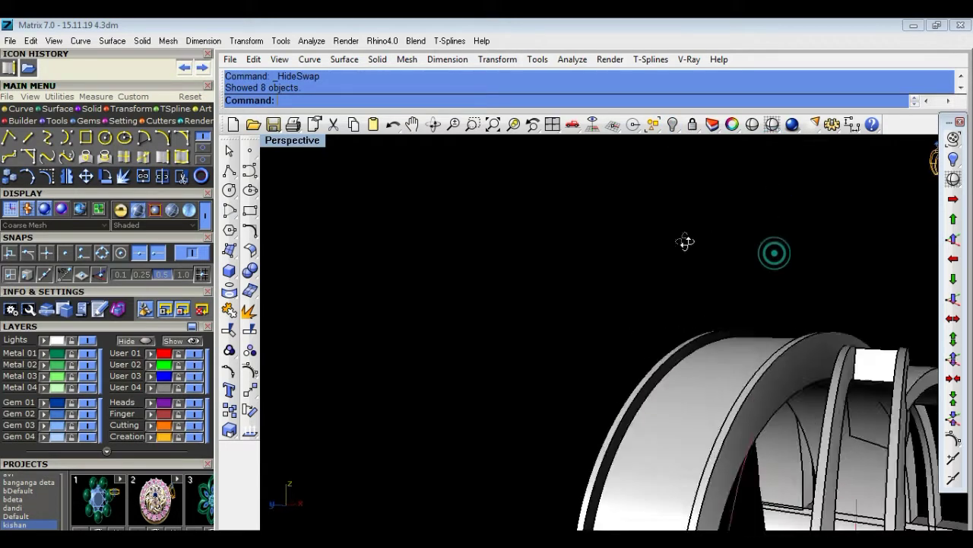
{"action": "scroll", "coordinate": [704, 299], "scroll_direction": "down", "scroll_amount": 3}
{"action": "right_click_drag", "start_coordinate": [703, 300], "coordinate": [641, 302]}
{"action": "scroll", "coordinate": [483, 250], "scroll_direction": "up", "scroll_amount": 2}
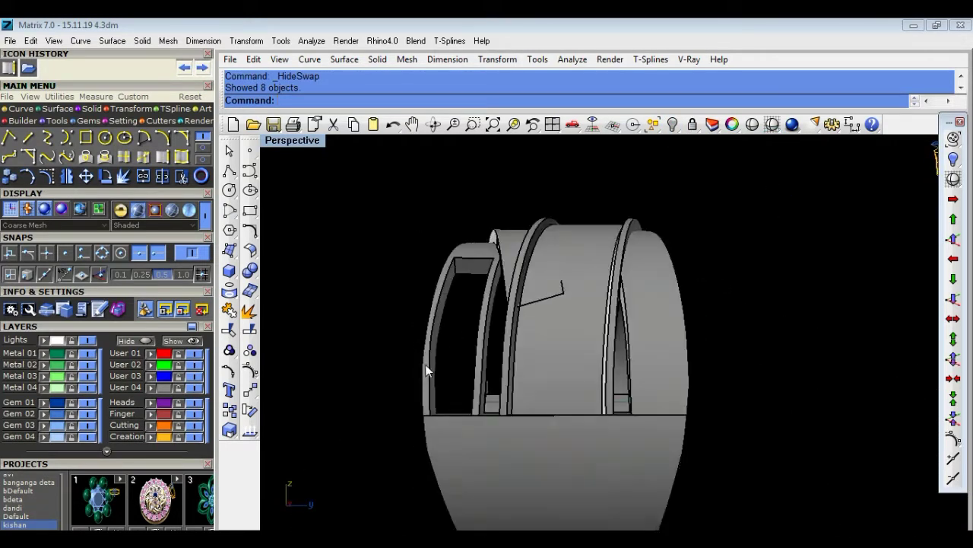
{"action": "scroll", "coordinate": [483, 249], "scroll_direction": "up", "scroll_amount": 2}
{"action": "left_click", "coordinate": [484, 249]}
{"action": "left_click", "coordinate": [674, 125]}
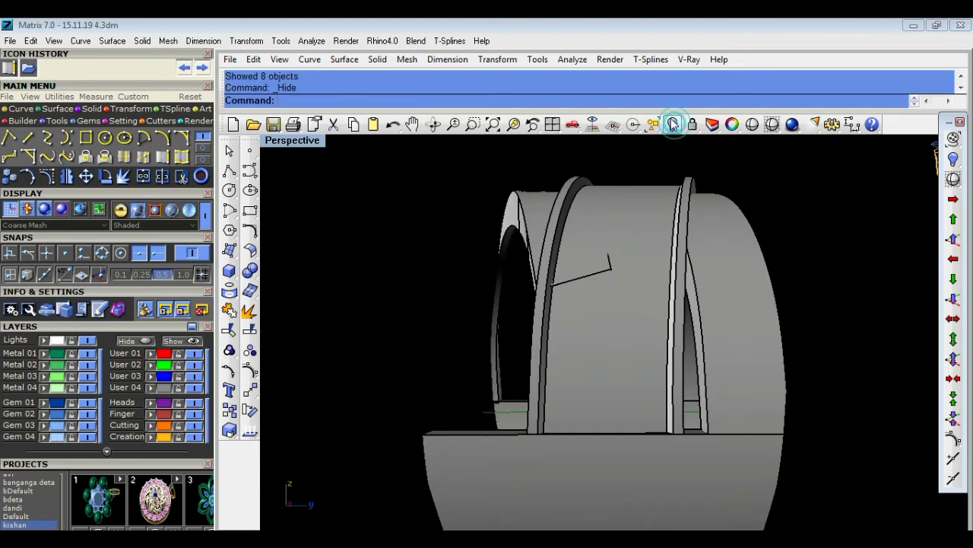
{"action": "left_click_drag", "start_coordinate": [672, 125], "coordinate": [711, 152]}
{"action": "left_click", "coordinate": [774, 143]}
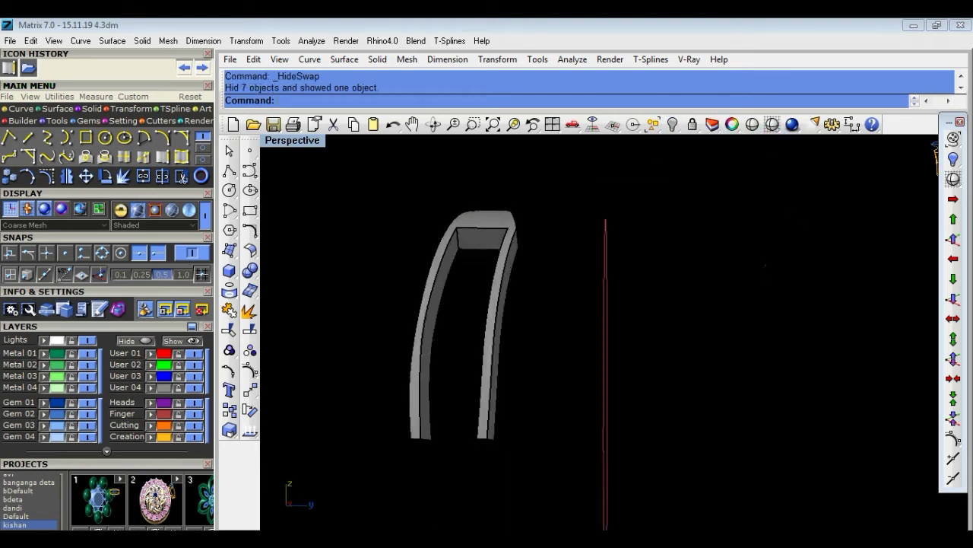
{"action": "right_click_drag", "start_coordinate": [573, 228], "coordinate": [608, 251]}
{"action": "right_click_drag", "start_coordinate": [783, 245], "coordinate": [437, 202]}
{"action": "mouse_move", "coordinate": [618, 443]}
{"action": "right_mouse_down"}
{"action": "mouse_move", "coordinate": [544, 407]}
{"action": "mouse_move", "coordinate": [644, 470]}
{"action": "mouse_move", "coordinate": [756, 407]}
{"action": "mouse_move", "coordinate": [746, 403]}
{"action": "mouse_move", "coordinate": [745, 437]}
{"action": "mouse_move", "coordinate": [742, 365]}
{"action": "right_mouse_up"}
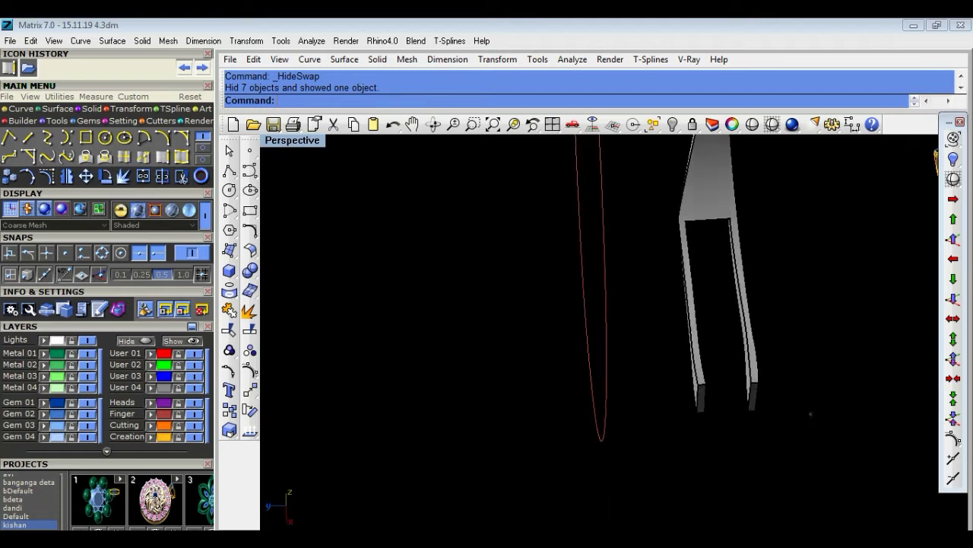
Duplicate two inner band edges as curves with DupEdge.
{"action": "left_click", "coordinate": [164, 158]}
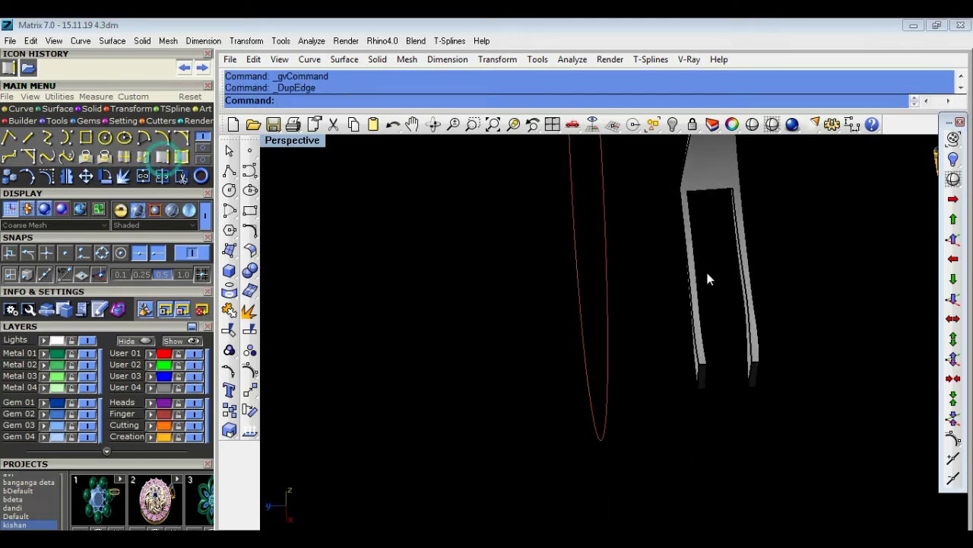
{"action": "mouse_move", "coordinate": [790, 300]}
{"action": "right_mouse_down"}
{"action": "mouse_move", "coordinate": [757, 305]}
{"action": "mouse_move", "coordinate": [765, 328]}
{"action": "mouse_move", "coordinate": [685, 298]}
{"action": "mouse_move", "coordinate": [732, 304]}
{"action": "mouse_move", "coordinate": [644, 333]}
{"action": "right_mouse_up"}
{"action": "left_click", "coordinate": [754, 304]}
{"action": "left_click", "coordinate": [734, 297]}
{"action": "key", "text": "Return"}
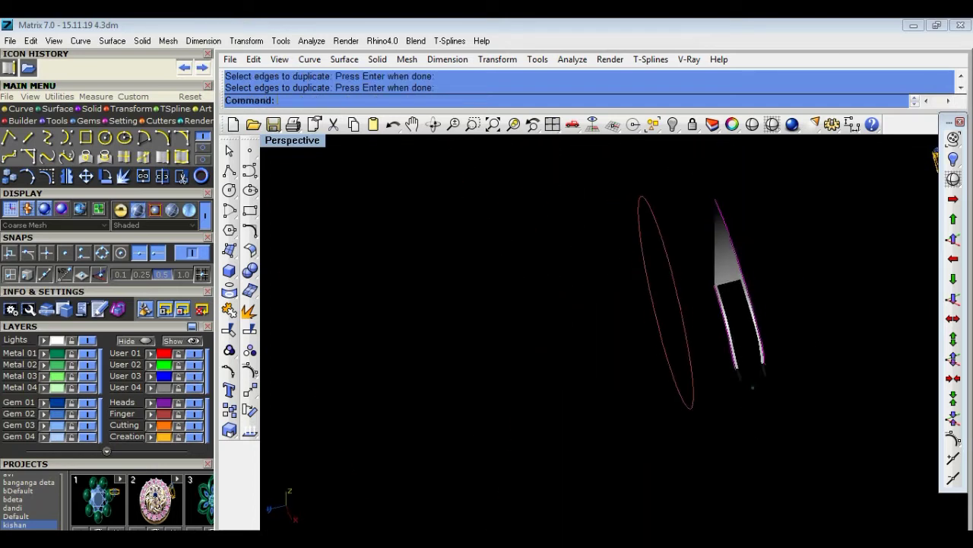
Trim a portion off the edge curve with DeleteSubCrv.
{"action": "left_click", "coordinate": [252, 232]}
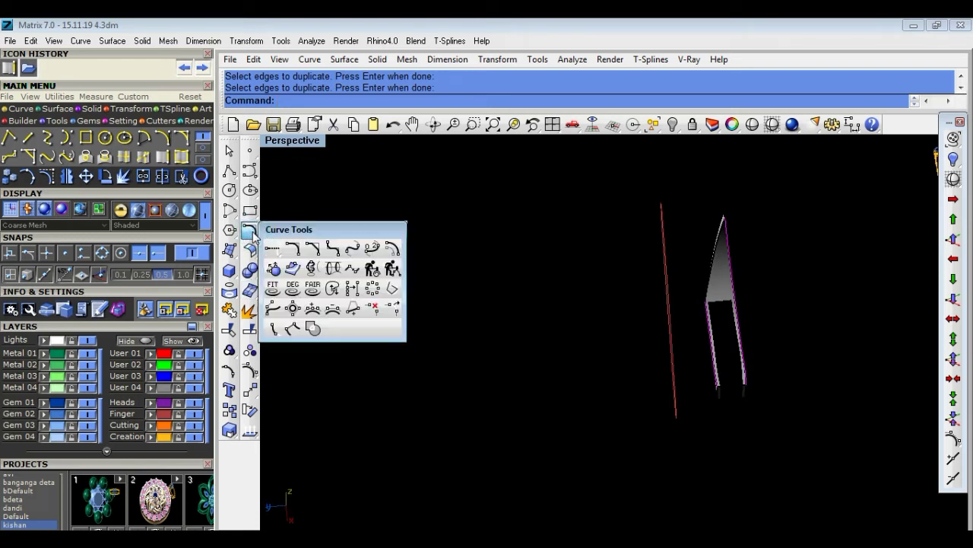
{"action": "left_click", "coordinate": [371, 304]}
{"action": "scroll", "coordinate": [756, 286], "scroll_direction": "up", "scroll_amount": 3}
{"action": "scroll", "coordinate": [716, 292], "scroll_direction": "up", "scroll_amount": 3}
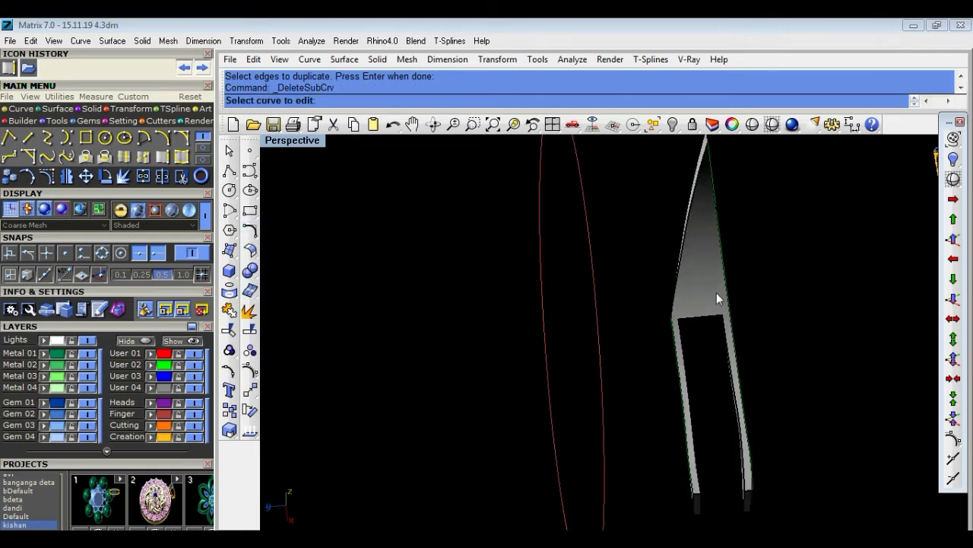
{"action": "left_click", "coordinate": [727, 292]}
{"action": "scroll", "coordinate": [727, 304], "scroll_direction": "up", "scroll_amount": 1}
{"action": "scroll", "coordinate": [727, 308], "scroll_direction": "up", "scroll_amount": 1}
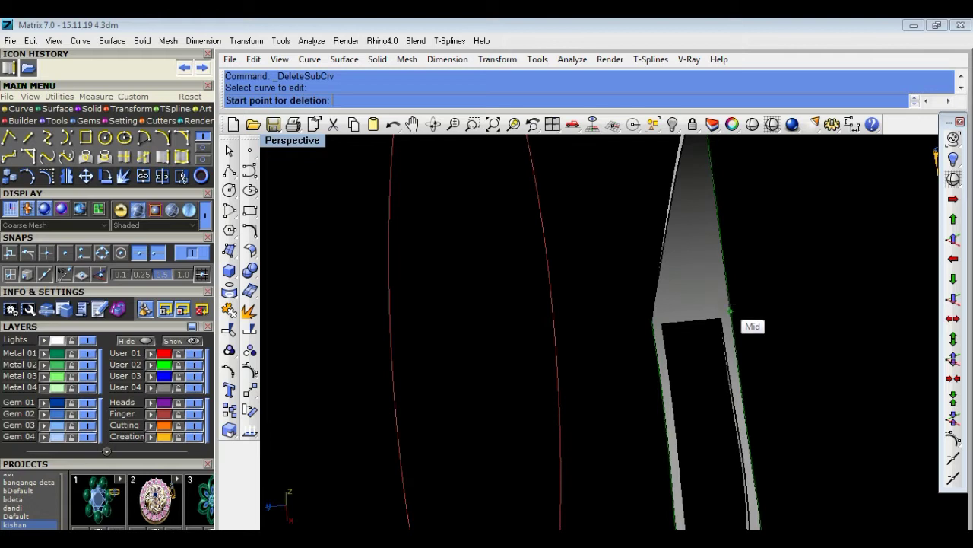
{"action": "scroll", "coordinate": [727, 310], "scroll_direction": "up", "scroll_amount": 2}
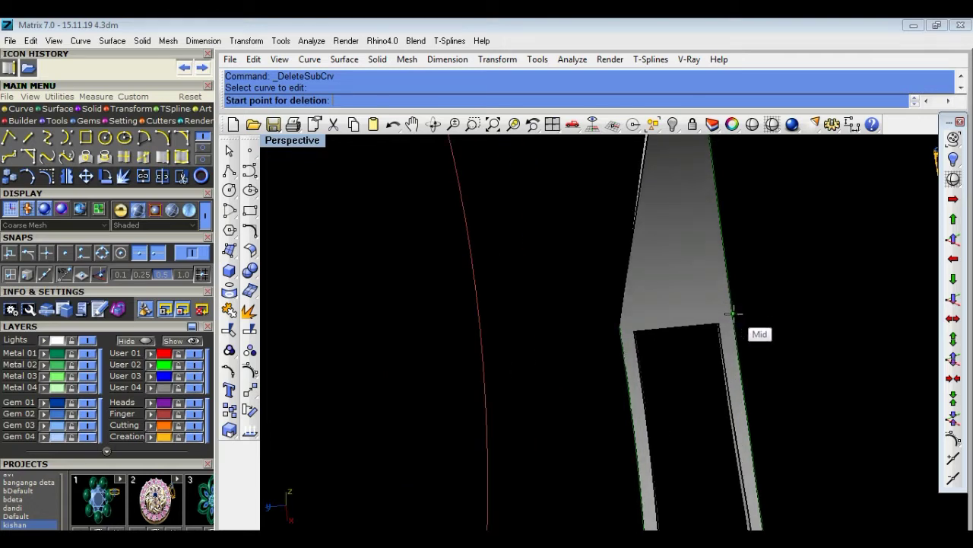
{"action": "scroll", "coordinate": [733, 311], "scroll_direction": "up", "scroll_amount": 1}
{"action": "left_click", "coordinate": [731, 300]}
{"action": "left_click", "coordinate": [721, 258]}
Delete the extra edge curve and loft a surface between the band's left and right edge curves.
{"action": "left_click", "coordinate": [724, 240]}
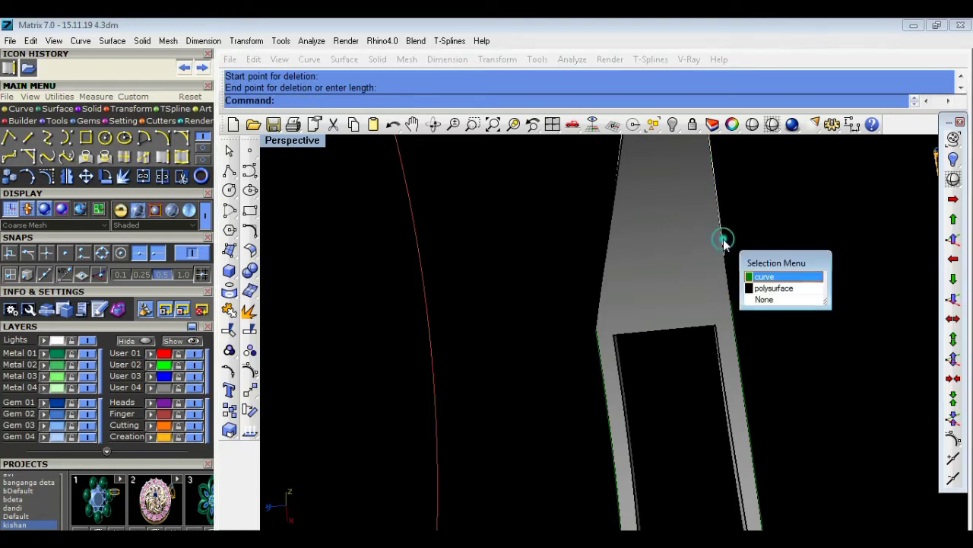
{"action": "key", "text": "Return"}
{"action": "key", "text": "Delete"}
{"action": "left_click", "coordinate": [741, 344]}
{"action": "key", "text": "Return"}
{"action": "left_click", "coordinate": [601, 361]}
{"action": "key", "text": "Return"}
{"action": "type", "text": "Loft"}
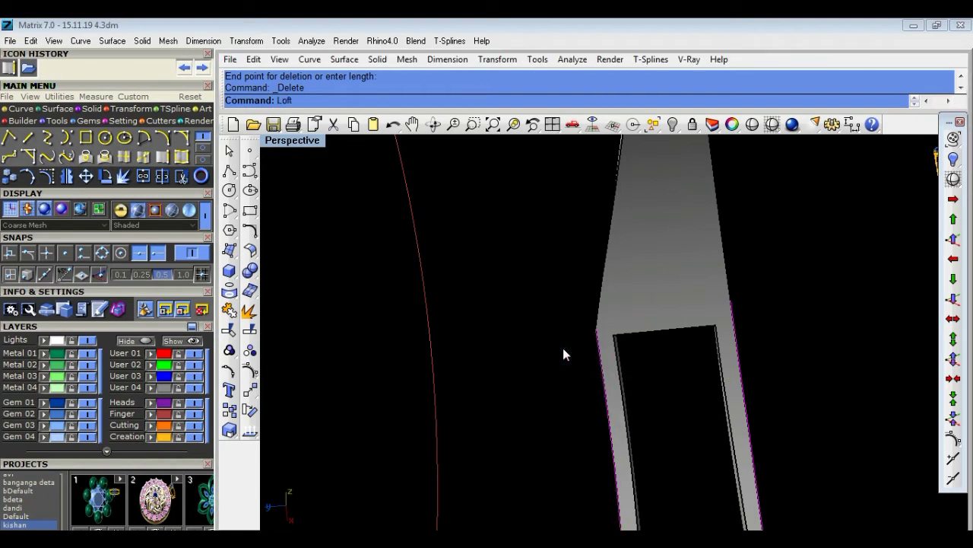
{"action": "key", "text": "Return"}
{"action": "key", "text": "Return"}
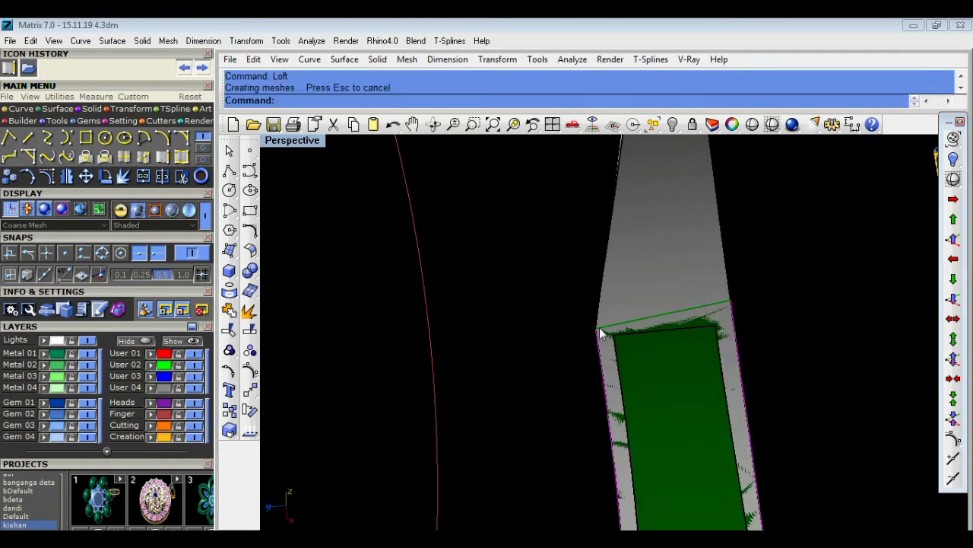
{"action": "mouse_move", "coordinate": [783, 302]}
{"action": "right_mouse_down"}
{"action": "mouse_move", "coordinate": [675, 160]}
{"action": "mouse_move", "coordinate": [791, 328]}
{"action": "right_mouse_up"}
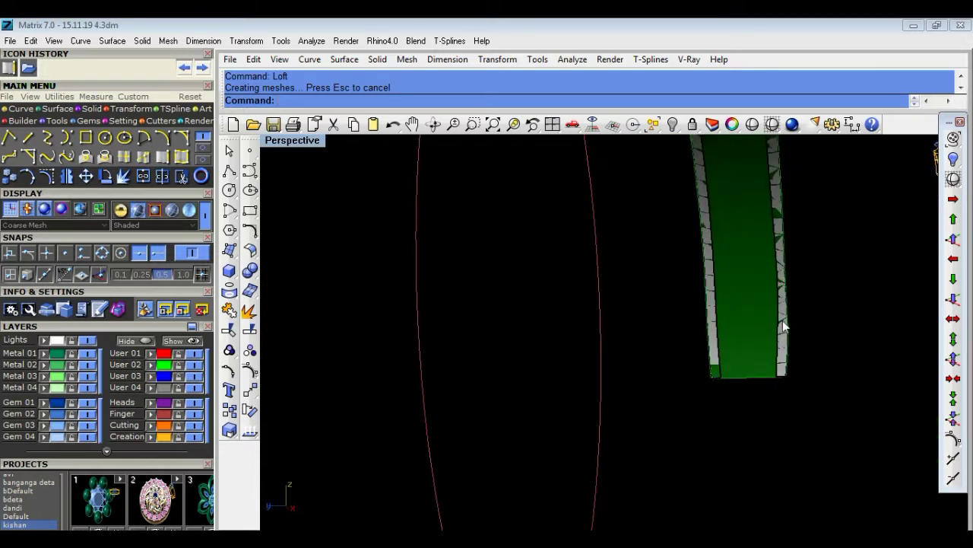
Offset the first band edge curve on the band surface, flipped, by 0.5.
{"action": "left_click", "coordinate": [253, 230]}
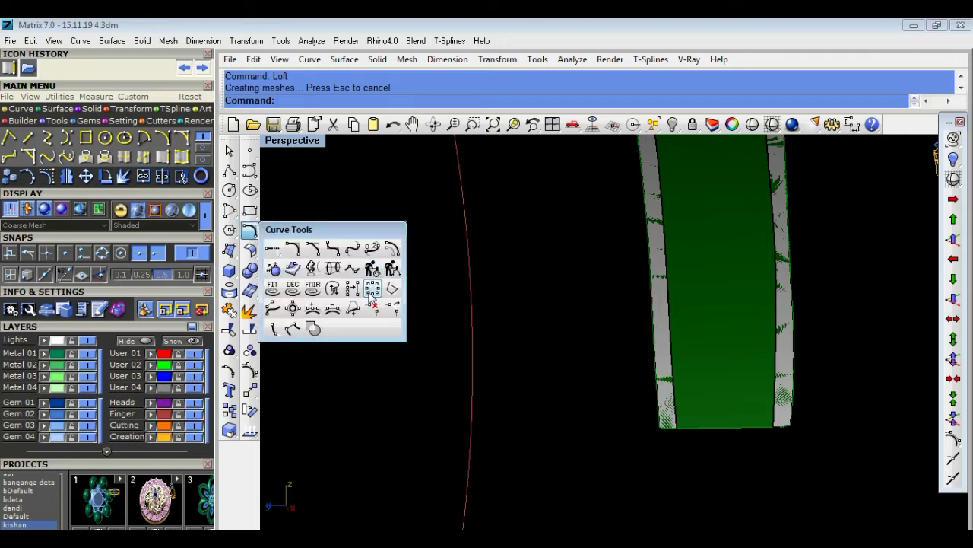
{"action": "left_click", "coordinate": [253, 229]}
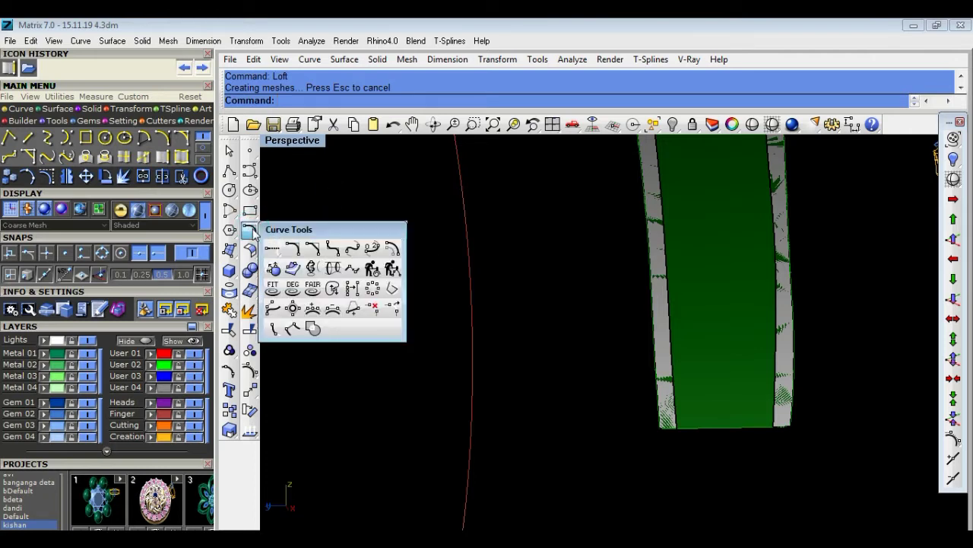
{"action": "left_click", "coordinate": [301, 274]}
{"action": "left_click", "coordinate": [794, 273]}
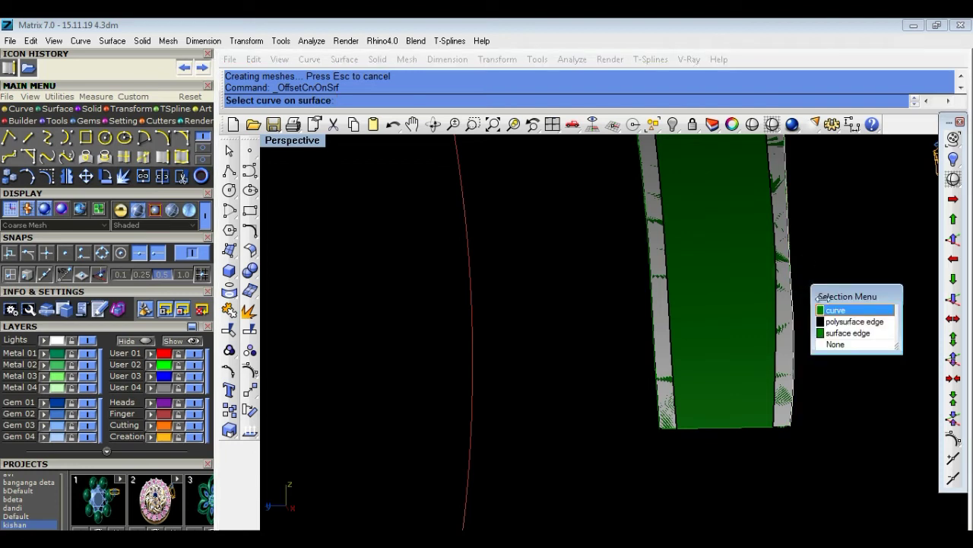
{"action": "left_click", "coordinate": [836, 310]}
{"action": "right_click_drag", "start_coordinate": [836, 311], "coordinate": [834, 296]}
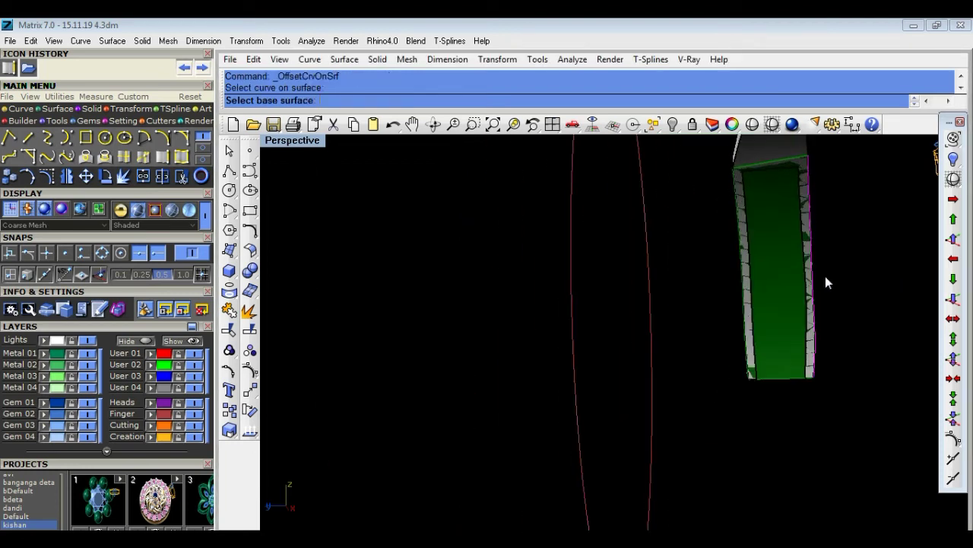
{"action": "left_click", "coordinate": [777, 286]}
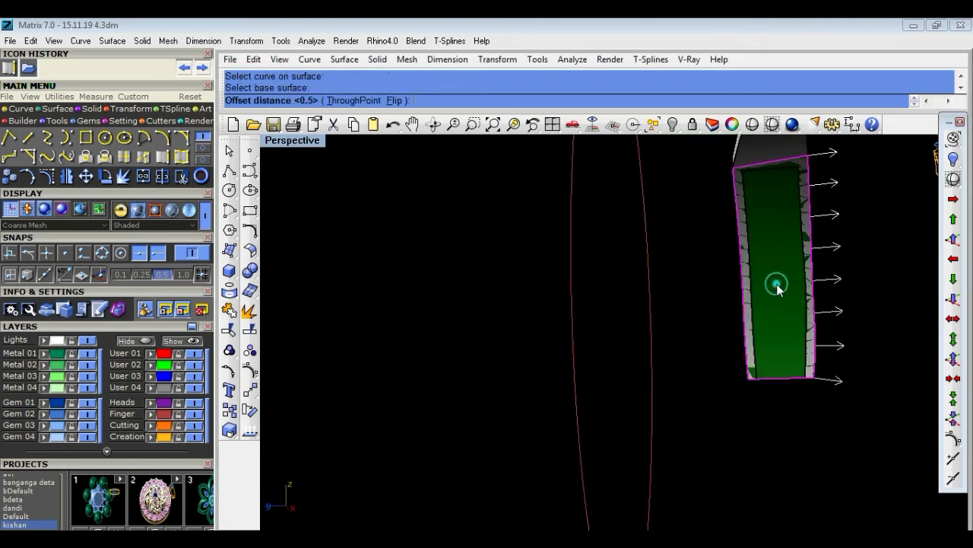
{"action": "left_click", "coordinate": [394, 102]}
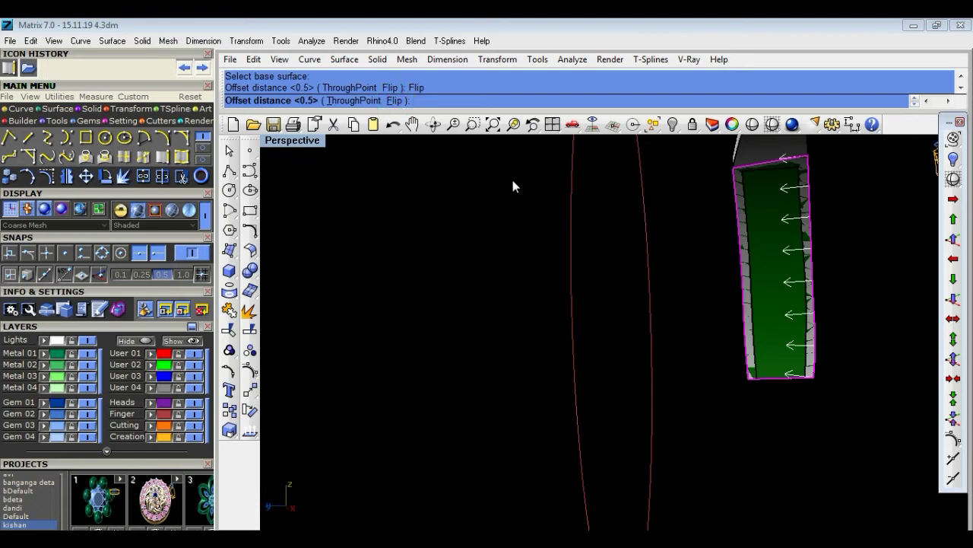
{"action": "type", "text": "05"}
{"action": "key", "text": "Return"}
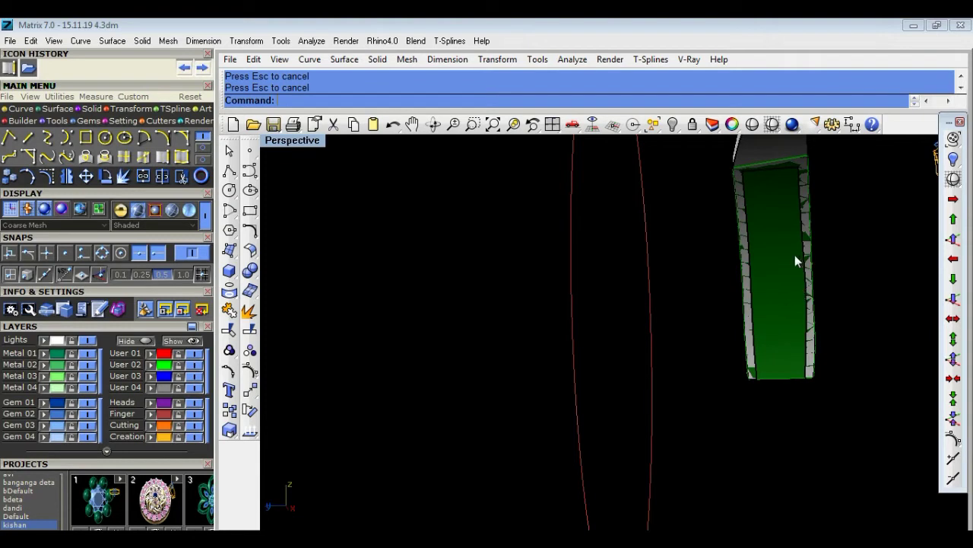
Offset another band edge curve on the band surface, flipped, by 0.7.
{"action": "mouse_move", "coordinate": [857, 290]}
{"action": "right_mouse_down"}
{"action": "mouse_move", "coordinate": [860, 342]}
{"action": "mouse_move", "coordinate": [482, 380]}
{"action": "right_mouse_up"}
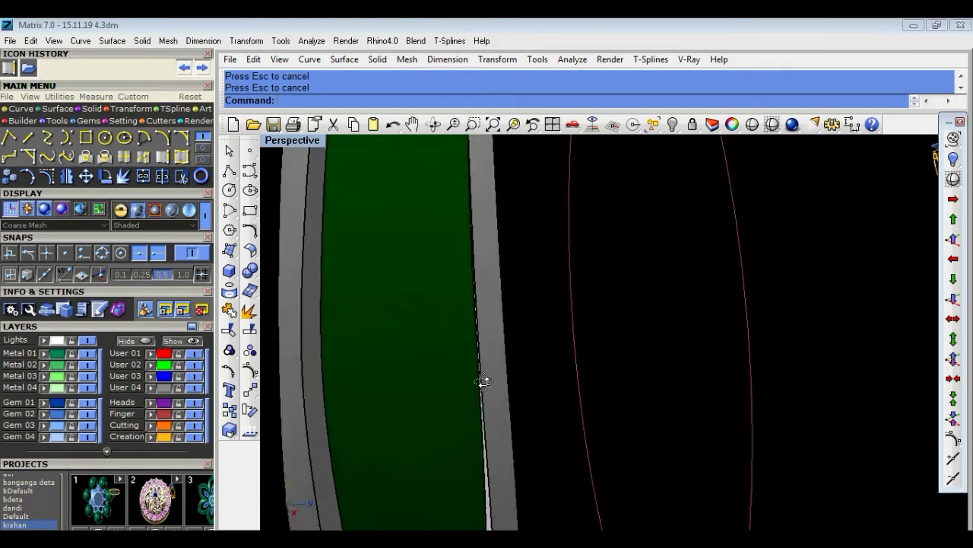
{"action": "right_click_drag", "start_coordinate": [483, 381], "coordinate": [894, 248]}
{"action": "mouse_move", "coordinate": [779, 411]}
{"action": "right_mouse_down"}
{"action": "mouse_move", "coordinate": [801, 381]}
{"action": "mouse_move", "coordinate": [776, 376]}
{"action": "right_mouse_up"}
{"action": "left_click", "coordinate": [791, 382]}
{"action": "left_click", "coordinate": [819, 348]}
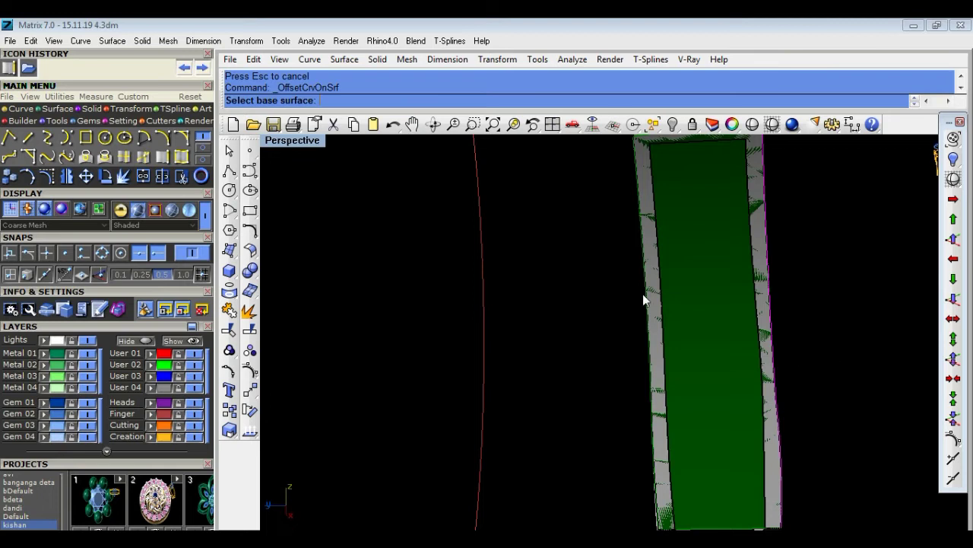
{"action": "left_click", "coordinate": [705, 318]}
{"action": "left_click", "coordinate": [386, 100]}
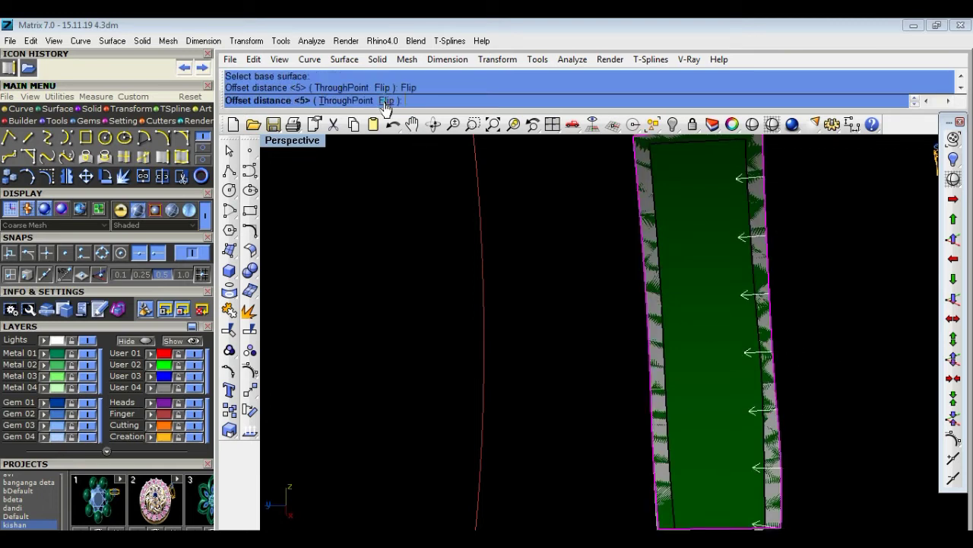
{"action": "type", "text": "0.7"}
{"action": "right_click", "coordinate": [711, 221]}
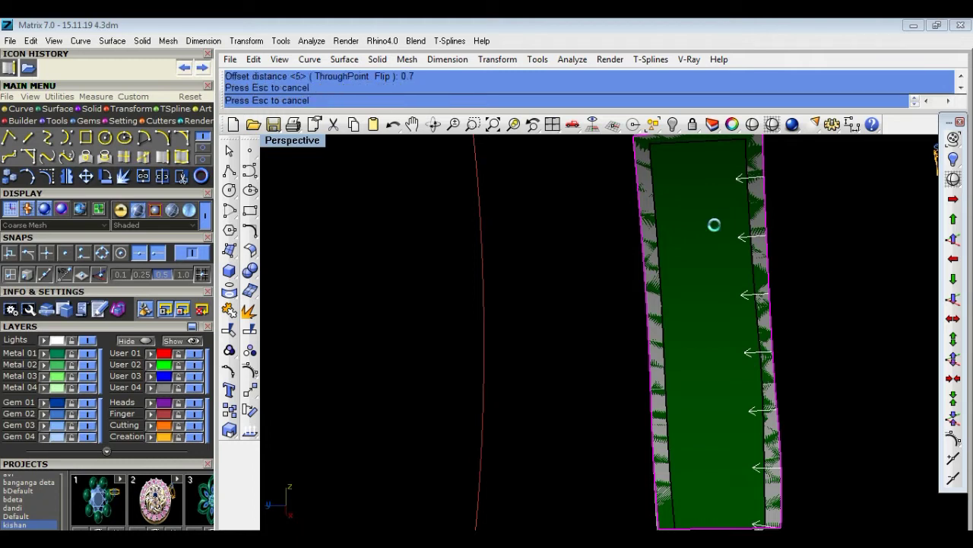
Offset the band's left edge curve on the band surface, flipped, by 0.5.
{"action": "right_click", "coordinate": [613, 297]}
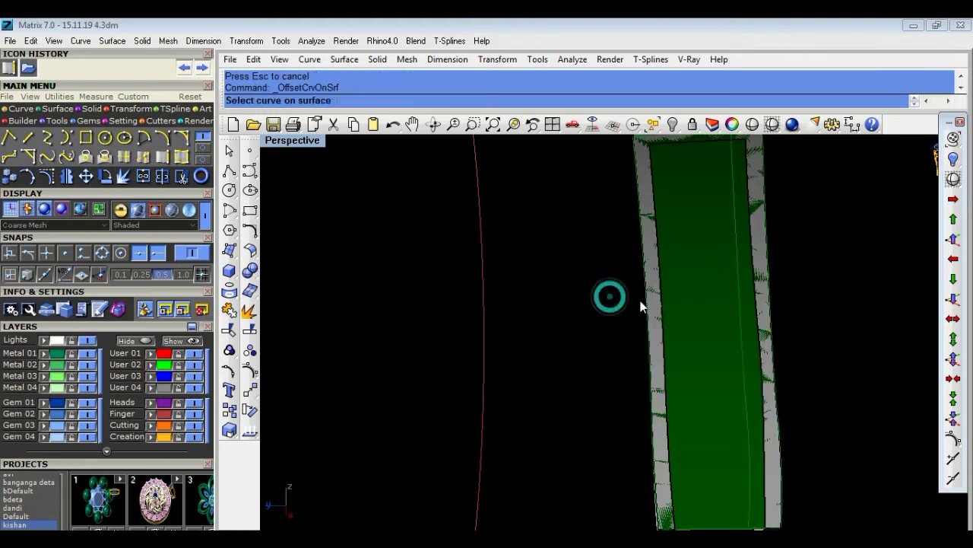
{"action": "left_click", "coordinate": [641, 300]}
{"action": "left_click", "coordinate": [692, 270]}
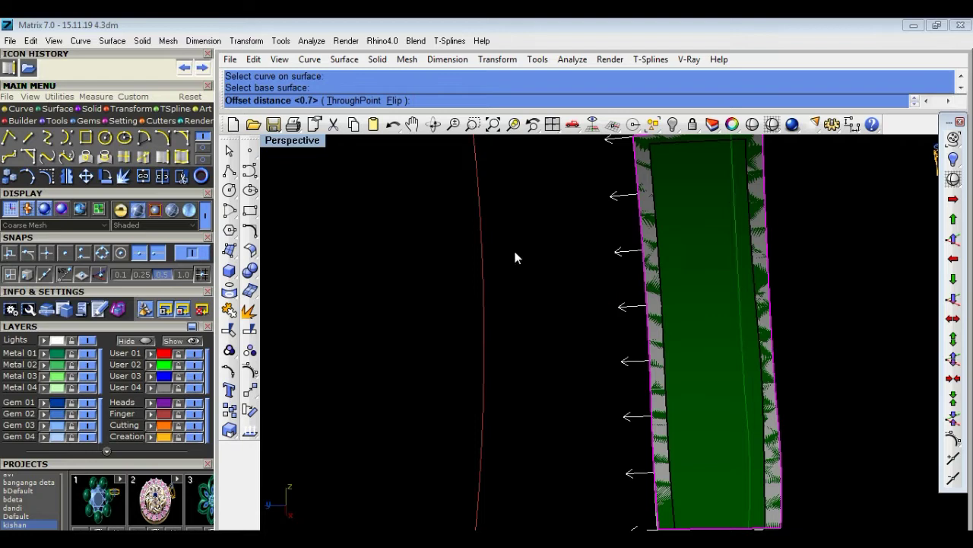
{"action": "left_click", "coordinate": [393, 100]}
{"action": "type", "text": "0.5"}
{"action": "right_click", "coordinate": [435, 215]}
{"action": "left_click", "coordinate": [569, 319]}
{"action": "right_click_drag", "start_coordinate": [569, 321], "coordinate": [701, 319]}
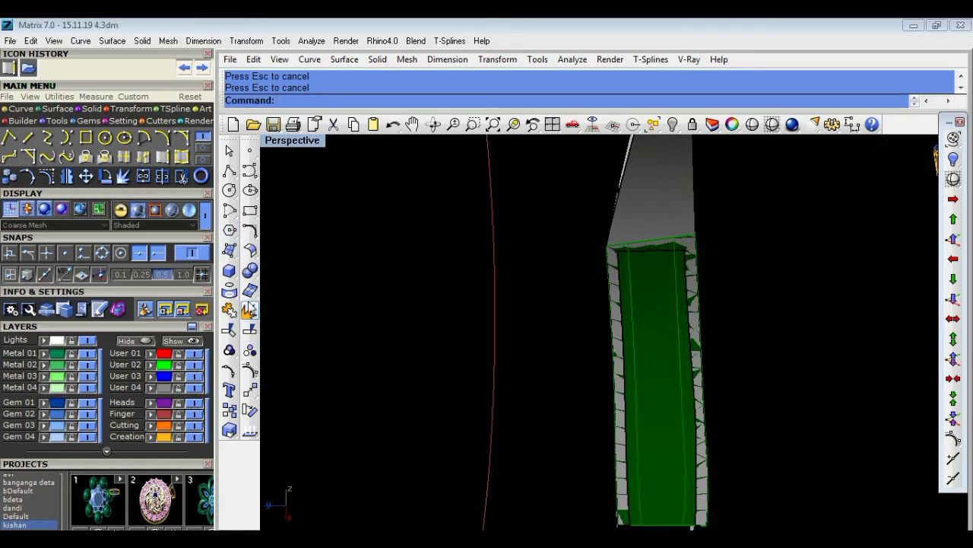
{"action": "left_click", "coordinate": [254, 333]}
Split the green band with the offset curves and delete the middle strip.
{"action": "left_click", "coordinate": [647, 366]}
{"action": "key", "text": "Return"}
{"action": "left_click", "coordinate": [636, 369]}
{"action": "key", "text": "Return"}
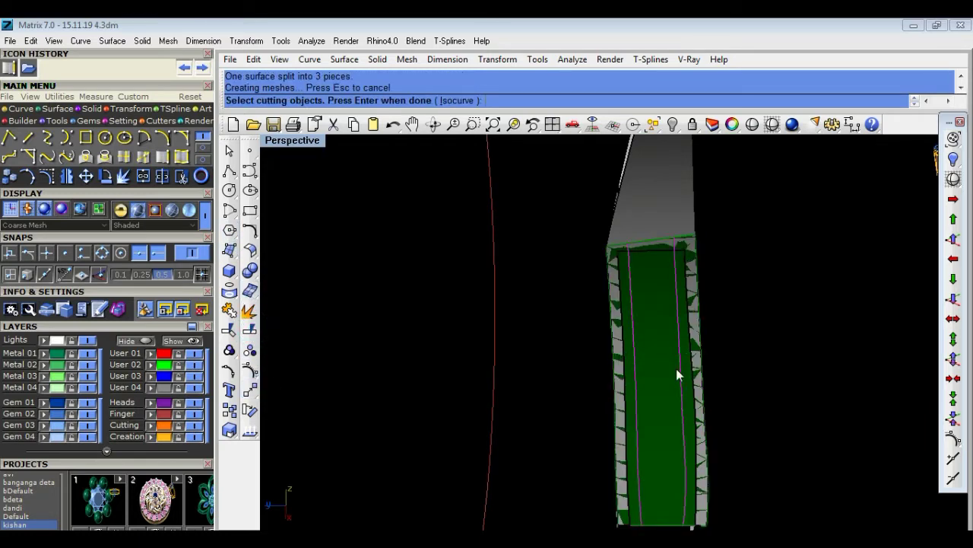
{"action": "left_click", "coordinate": [665, 380]}
{"action": "key", "text": "Delete"}
{"action": "mouse_move", "coordinate": [663, 384]}
{"action": "right_mouse_down"}
{"action": "mouse_move", "coordinate": [396, 499]}
{"action": "mouse_move", "coordinate": [345, 137]}
{"action": "right_mouse_up"}
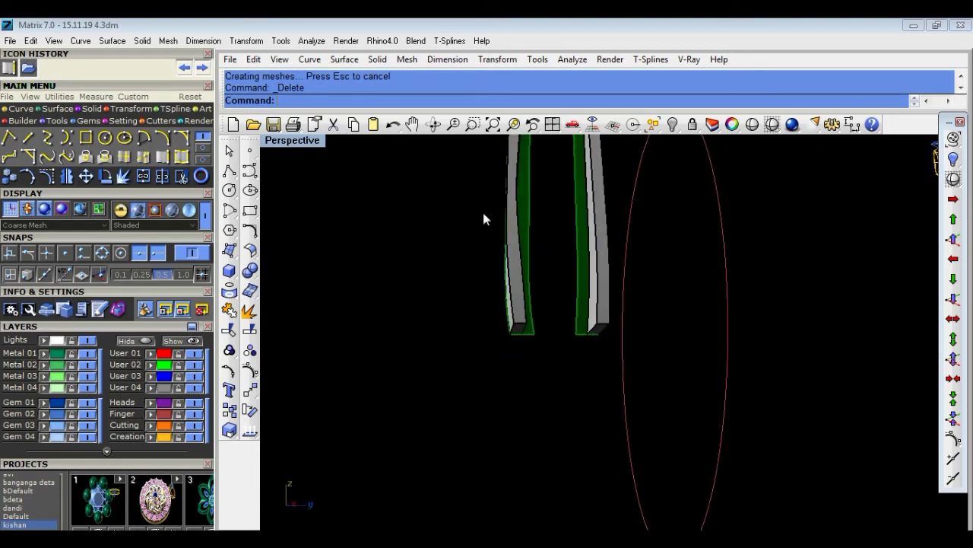
{"action": "scroll", "coordinate": [530, 304], "scroll_direction": "up", "scroll_amount": 3}
{"action": "scroll", "coordinate": [533, 304], "scroll_direction": "down", "scroll_amount": 3}
{"action": "mouse_move", "coordinate": [533, 305]}
{"action": "right_mouse_down"}
{"action": "mouse_move", "coordinate": [549, 311]}
{"action": "mouse_move", "coordinate": [520, 260]}
{"action": "right_mouse_up"}
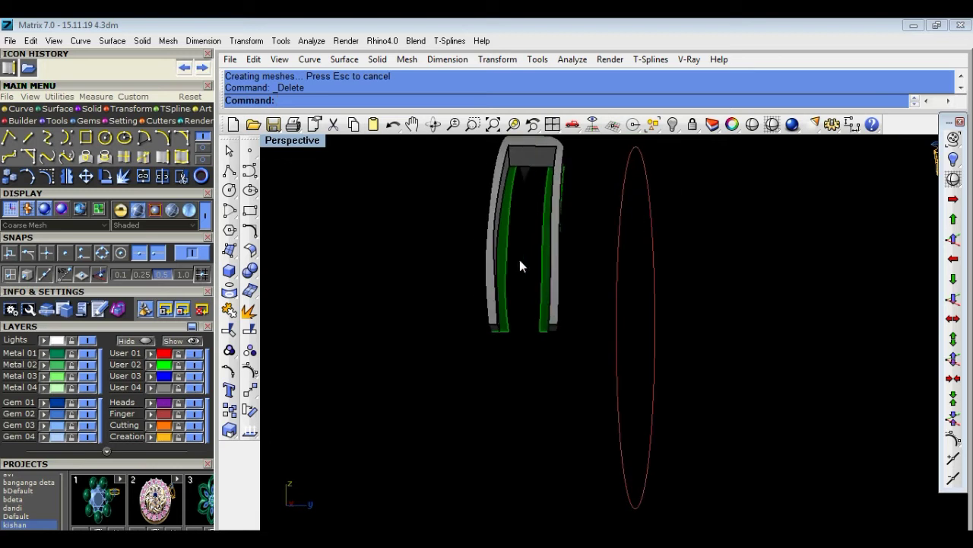
{"action": "scroll", "coordinate": [519, 259], "scroll_direction": "up", "scroll_amount": 2}
{"action": "scroll", "coordinate": [493, 236], "scroll_direction": "up", "scroll_amount": 1}
{"action": "scroll", "coordinate": [492, 236], "scroll_direction": "down", "scroll_amount": 2}
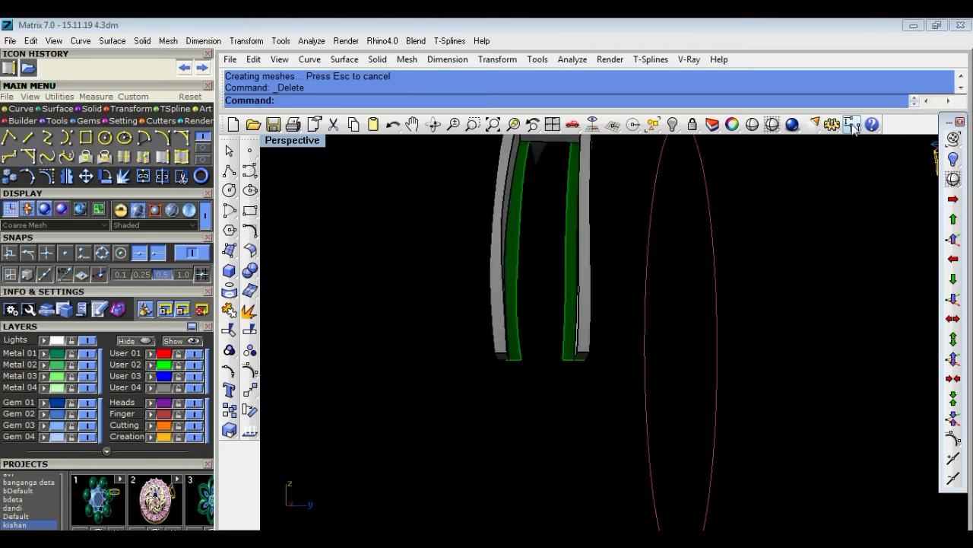
Dimension the width of one remaining green strip, about 0.344.
{"action": "left_click", "coordinate": [852, 124]}
{"action": "scroll", "coordinate": [515, 369], "scroll_direction": "up", "scroll_amount": 3}
{"action": "scroll", "coordinate": [453, 318], "scroll_direction": "down", "scroll_amount": 2}
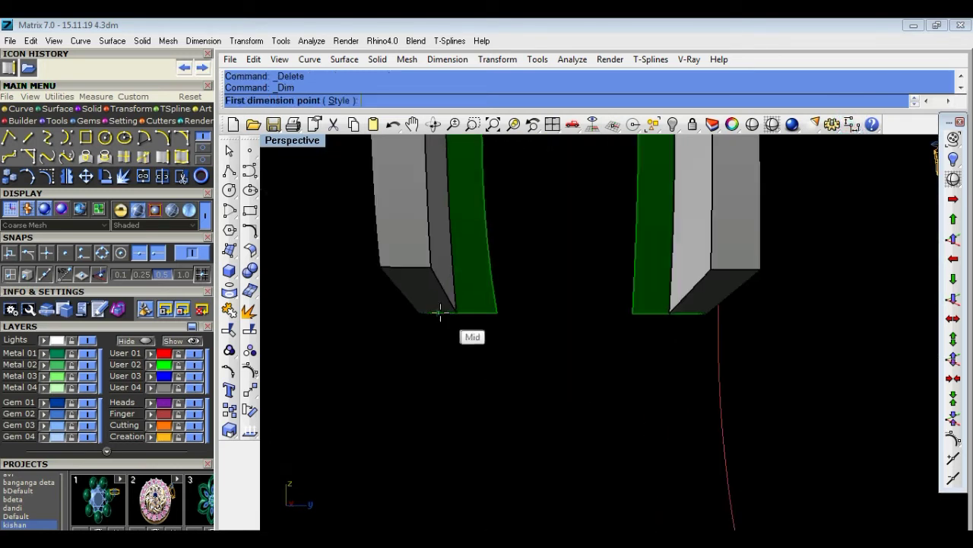
{"action": "left_click", "coordinate": [380, 267]}
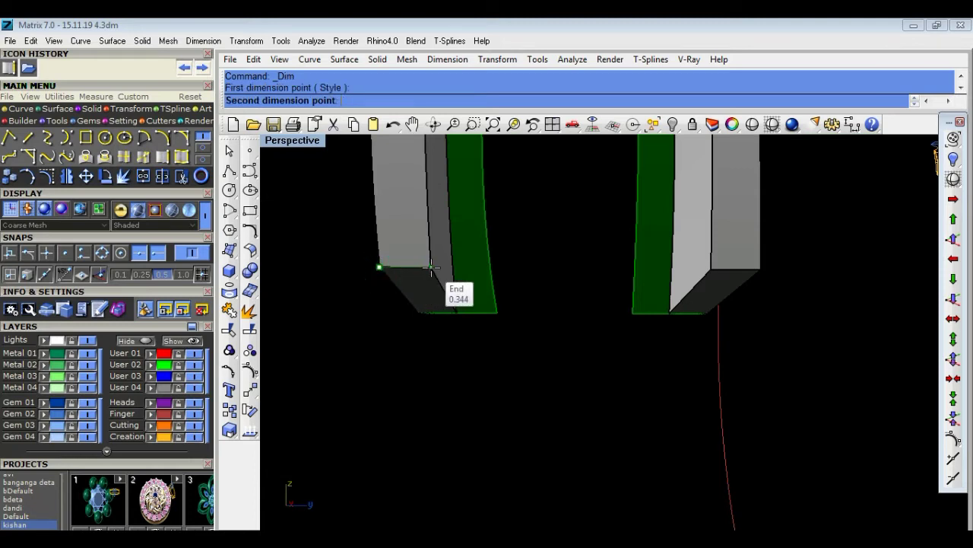
{"action": "left_click", "coordinate": [430, 267]}
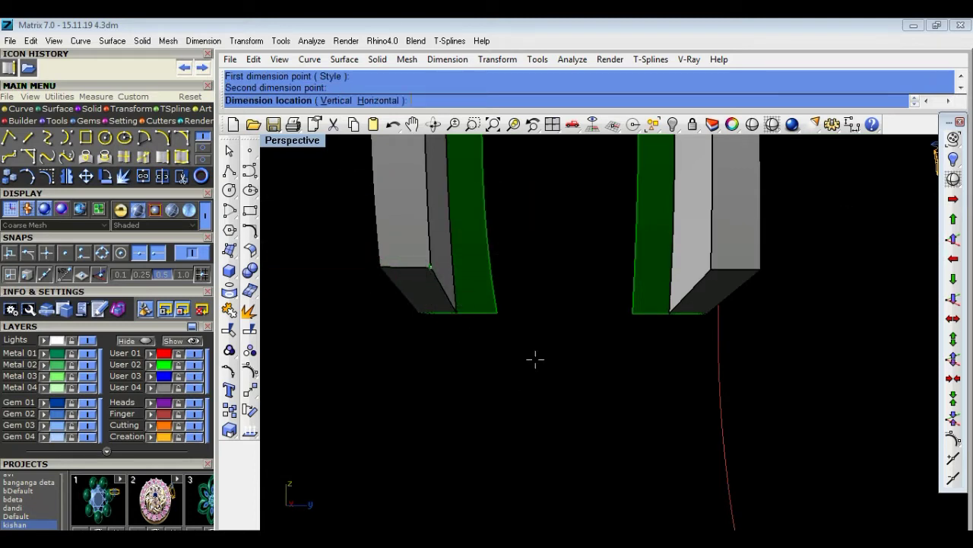
{"action": "scroll", "coordinate": [535, 359], "scroll_direction": "down", "scroll_amount": 3}
{"action": "key", "text": "Escape"}
{"action": "right_click_drag", "start_coordinate": [511, 384], "coordinate": [539, 304]}
{"action": "scroll", "coordinate": [535, 263], "scroll_direction": "up", "scroll_amount": 5}
{"action": "scroll", "coordinate": [535, 263], "scroll_direction": "down", "scroll_amount": 3}
{"action": "right_click_drag", "start_coordinate": [540, 267], "coordinate": [548, 265]}
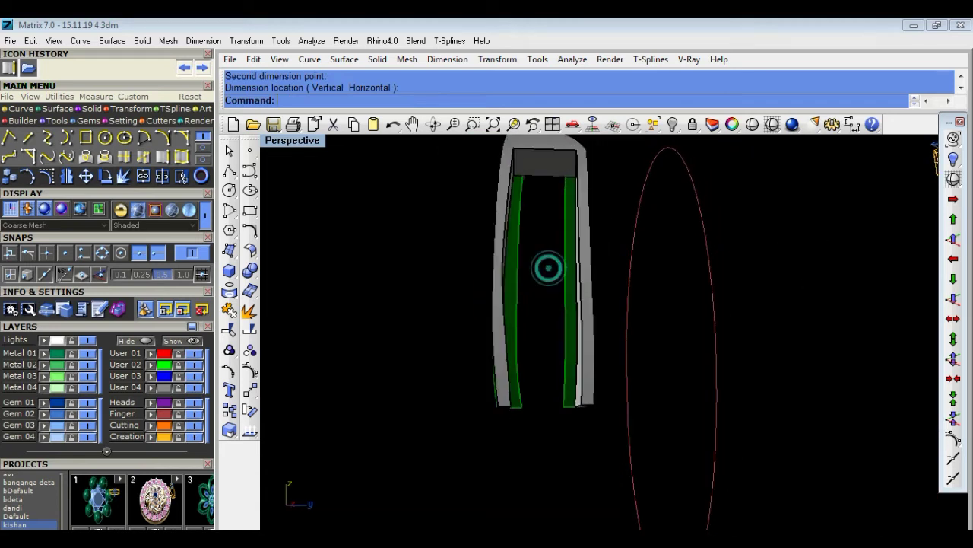
{"action": "scroll", "coordinate": [502, 228], "scroll_direction": "up", "scroll_amount": 2}
{"action": "scroll", "coordinate": [504, 232], "scroll_direction": "up", "scroll_amount": 2}
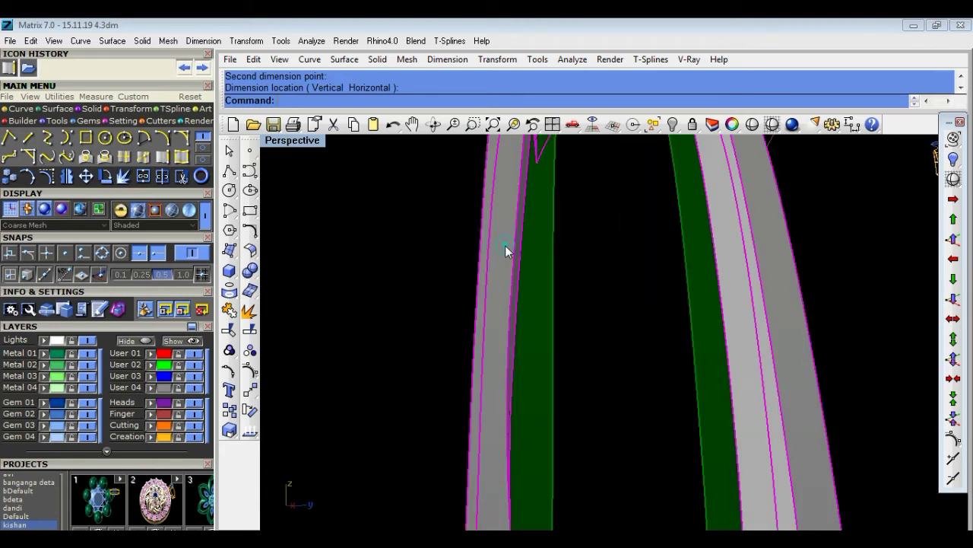
{"action": "scroll", "coordinate": [609, 285], "scroll_direction": "down", "scroll_amount": 3}
{"action": "mouse_move", "coordinate": [614, 258]}
{"action": "right_mouse_down"}
{"action": "mouse_move", "coordinate": [610, 285]}
{"action": "mouse_move", "coordinate": [519, 239]}
{"action": "right_mouse_up"}
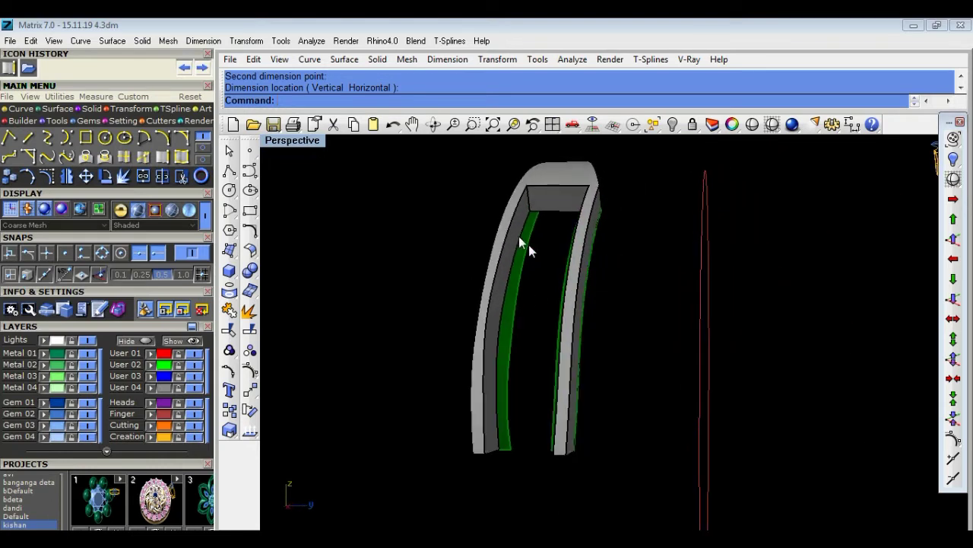
Explode the grey ring frame polysurface into separate surfaces.
{"action": "left_click", "coordinate": [247, 312]}
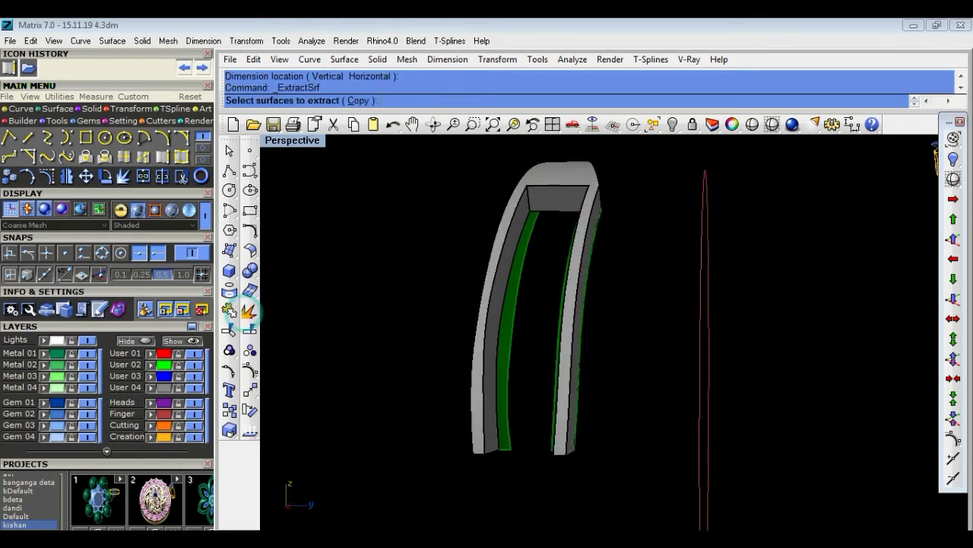
{"action": "left_click", "coordinate": [508, 273]}
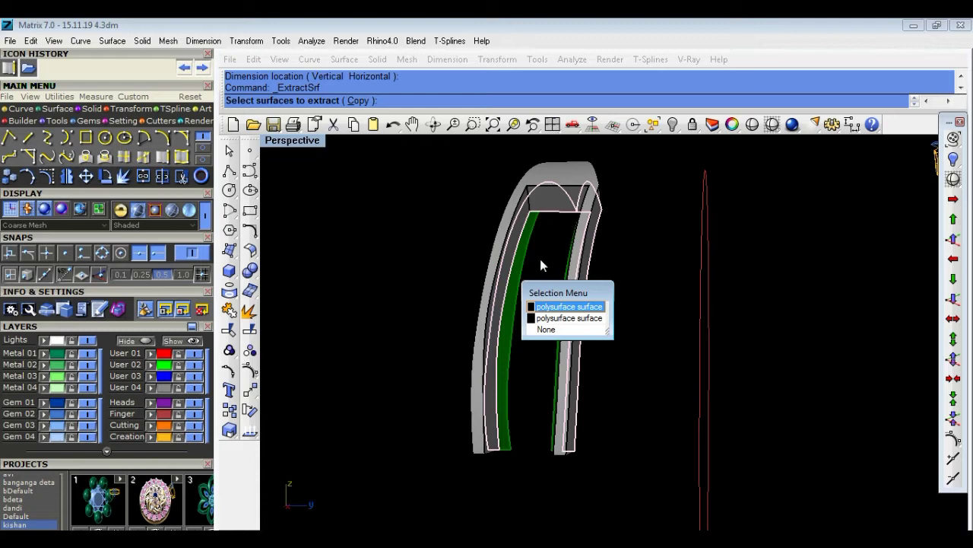
{"action": "left_click", "coordinate": [552, 304]}
{"action": "mouse_move", "coordinate": [547, 276]}
{"action": "right_mouse_down"}
{"action": "mouse_move", "coordinate": [777, 325]}
{"action": "mouse_move", "coordinate": [542, 398]}
{"action": "right_mouse_up"}
{"action": "left_click", "coordinate": [524, 213]}
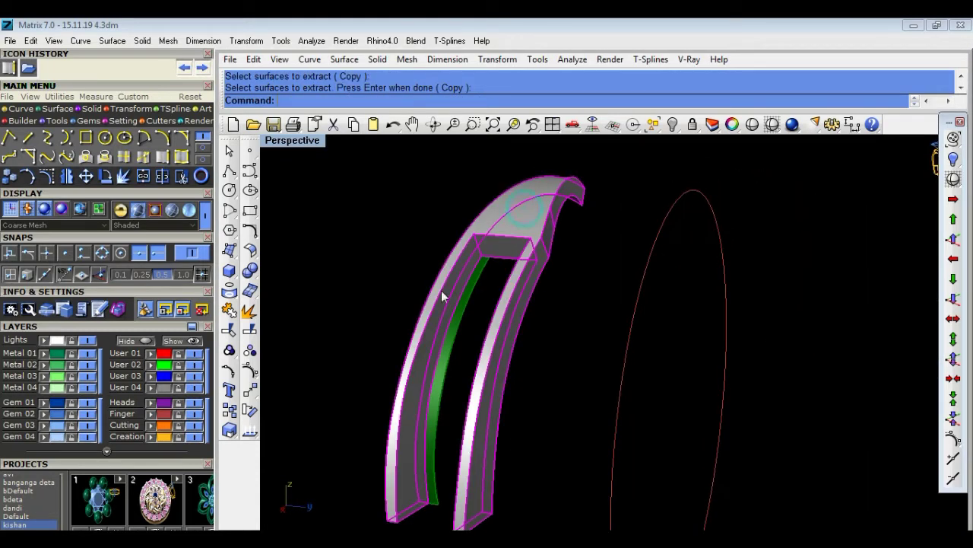
{"action": "left_click", "coordinate": [251, 311]}
{"action": "left_click", "coordinate": [609, 300]}
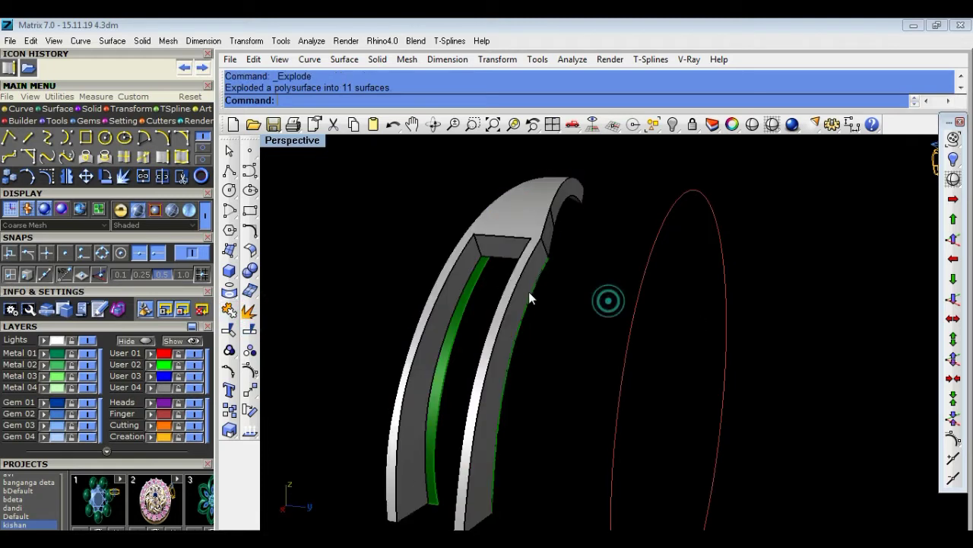
Delete the frame's left and right inner faces to expose the green strips.
{"action": "left_click", "coordinate": [460, 272]}
{"action": "key", "text": "Delete"}
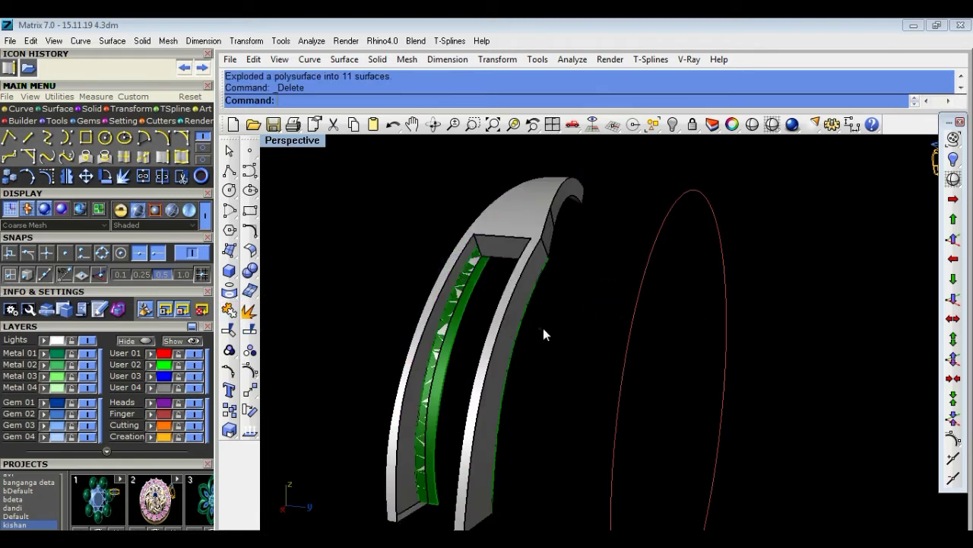
{"action": "right_click_drag", "start_coordinate": [543, 328], "coordinate": [608, 328]}
{"action": "scroll", "coordinate": [749, 327], "scroll_direction": "up", "scroll_amount": 3}
{"action": "left_click", "coordinate": [766, 335]}
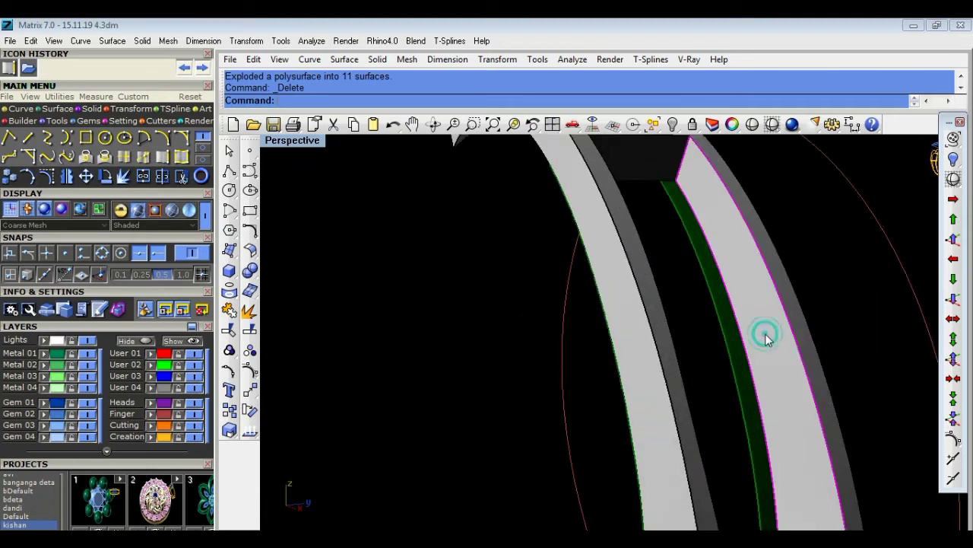
{"action": "key", "text": "Delete"}
{"action": "scroll", "coordinate": [739, 359], "scroll_direction": "down", "scroll_amount": 2}
{"action": "scroll", "coordinate": [730, 373], "scroll_direction": "down", "scroll_amount": 3}
{"action": "mouse_move", "coordinate": [712, 393]}
{"action": "right_mouse_down"}
{"action": "mouse_move", "coordinate": [694, 368]}
{"action": "mouse_move", "coordinate": [677, 369]}
{"action": "right_mouse_up"}
{"action": "mouse_move", "coordinate": [530, 411]}
{"action": "right_mouse_down"}
{"action": "mouse_move", "coordinate": [524, 404]}
{"action": "mouse_move", "coordinate": [532, 413]}
{"action": "mouse_move", "coordinate": [543, 397]}
{"action": "mouse_move", "coordinate": [590, 399]}
{"action": "mouse_move", "coordinate": [495, 322]}
{"action": "mouse_move", "coordinate": [527, 361]}
{"action": "mouse_move", "coordinate": [621, 391]}
{"action": "mouse_move", "coordinate": [569, 374]}
{"action": "mouse_move", "coordinate": [585, 440]}
{"action": "mouse_move", "coordinate": [337, 505]}
{"action": "mouse_move", "coordinate": [431, 397]}
{"action": "mouse_move", "coordinate": [526, 456]}
{"action": "right_mouse_up"}
{"action": "scroll", "coordinate": [569, 379], "scroll_direction": "up", "scroll_amount": 5}
Draw a polyline point at the green strip's end corner.
{"action": "scroll", "coordinate": [431, 398], "scroll_direction": "up", "scroll_amount": 3}
{"action": "scroll", "coordinate": [462, 391], "scroll_direction": "up", "scroll_amount": 3}
{"action": "left_click", "coordinate": [230, 172]}
{"action": "right_click_drag", "start_coordinate": [463, 430], "coordinate": [467, 426]}
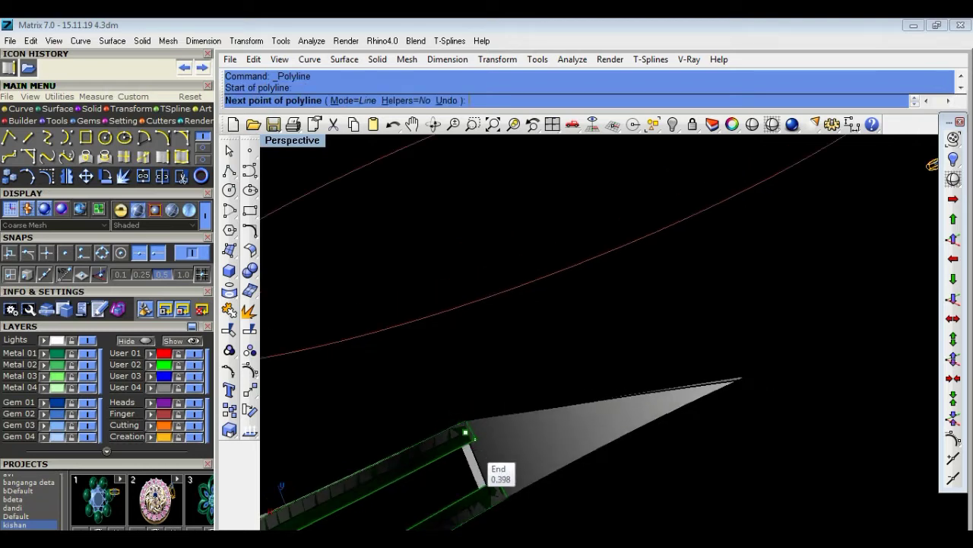
{"action": "scroll", "coordinate": [487, 490], "scroll_direction": "up", "scroll_amount": 2}
{"action": "left_click", "coordinate": [488, 491]}
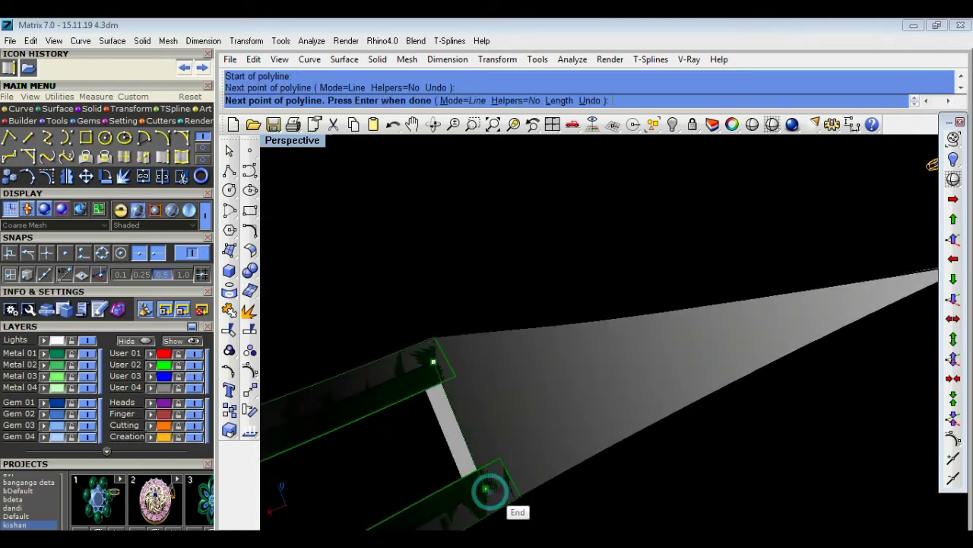
{"action": "key", "text": "Return"}
Extend the two crossbar edge curves by 0.5 with Natural extension type.
{"action": "left_click", "coordinate": [251, 232]}
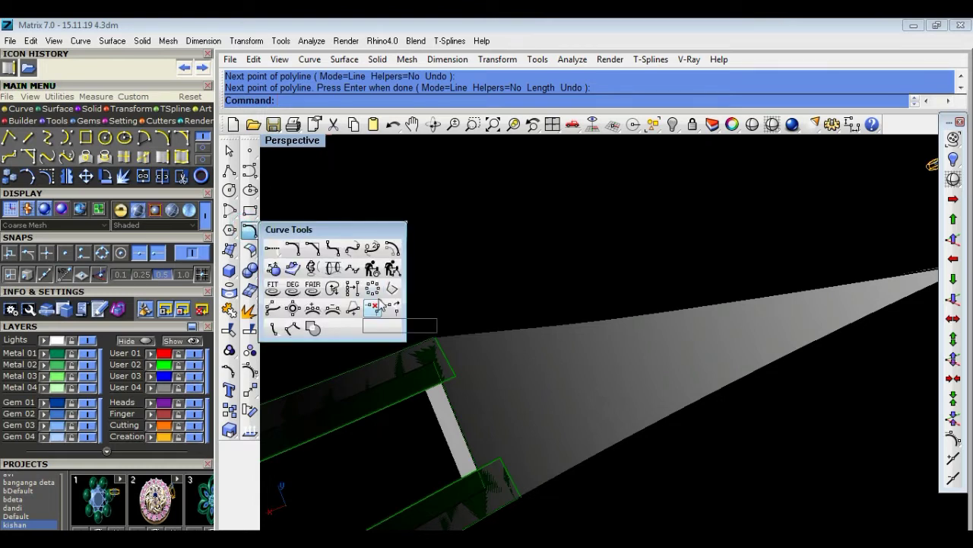
{"action": "left_click", "coordinate": [272, 249]}
{"action": "key", "text": "Return"}
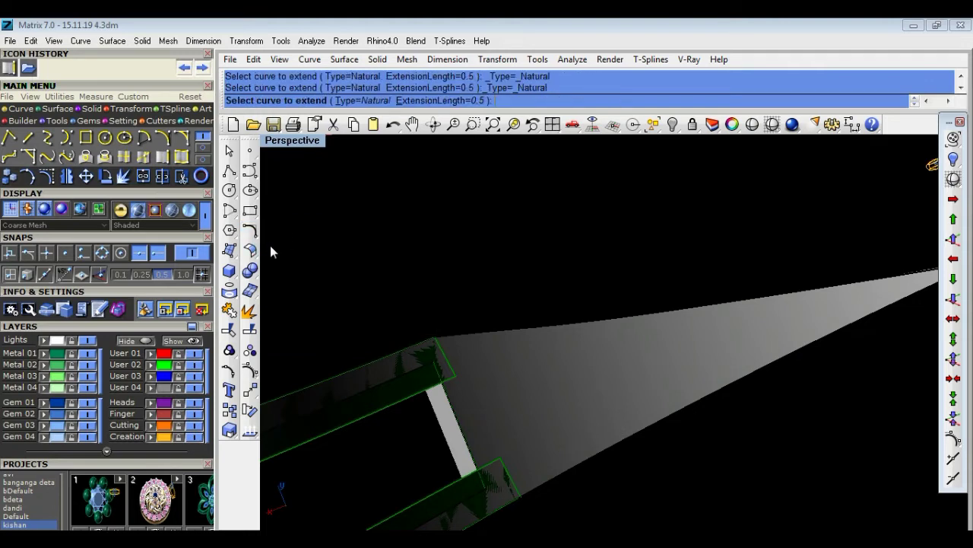
{"action": "left_click", "coordinate": [446, 403]}
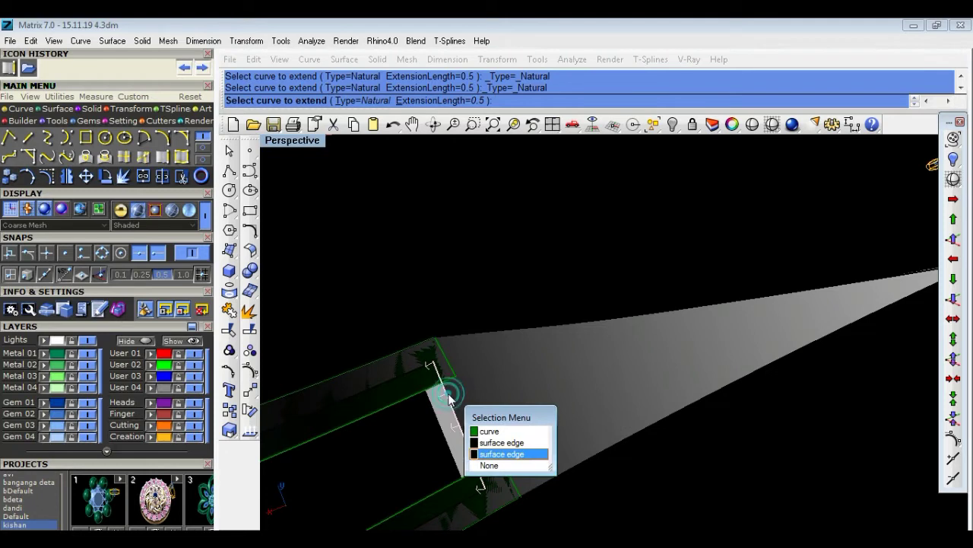
{"action": "left_click", "coordinate": [491, 435]}
{"action": "left_click", "coordinate": [480, 474]}
{"action": "left_click", "coordinate": [508, 487]}
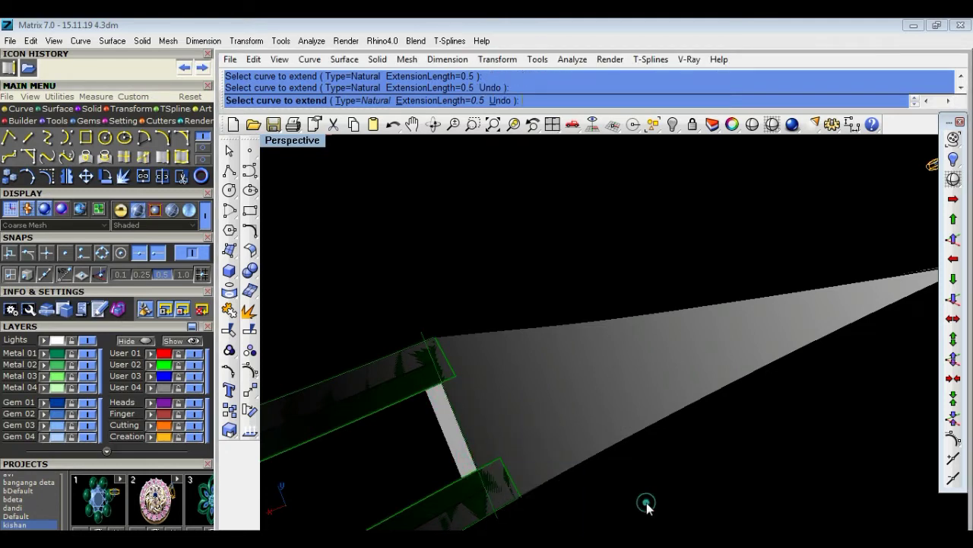
{"action": "right_click", "coordinate": [551, 460]}
{"action": "scroll", "coordinate": [309, 345], "scroll_direction": "down", "scroll_amount": 3}
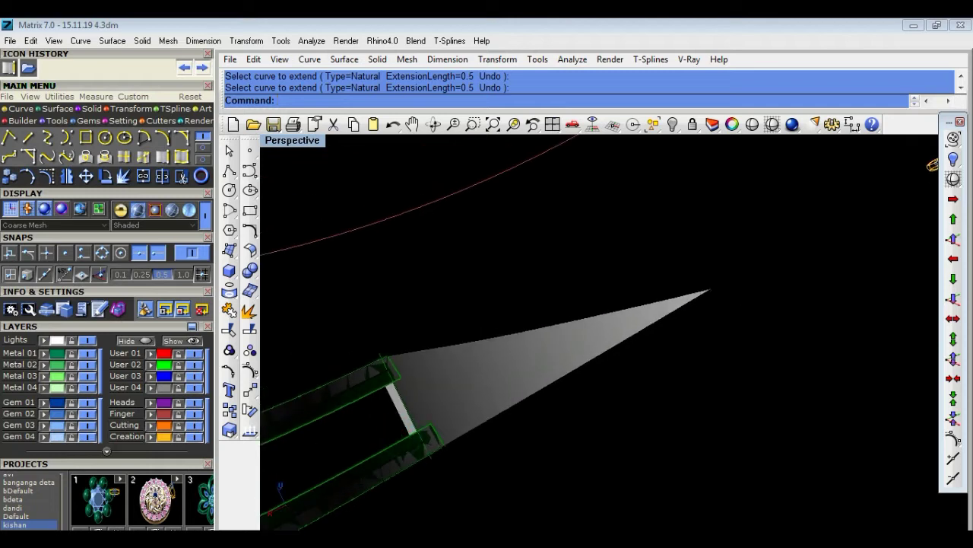
Split the upper and lower green strips using the cone surface as cutter.
{"action": "left_click", "coordinate": [251, 329]}
{"action": "left_click", "coordinate": [339, 403]}
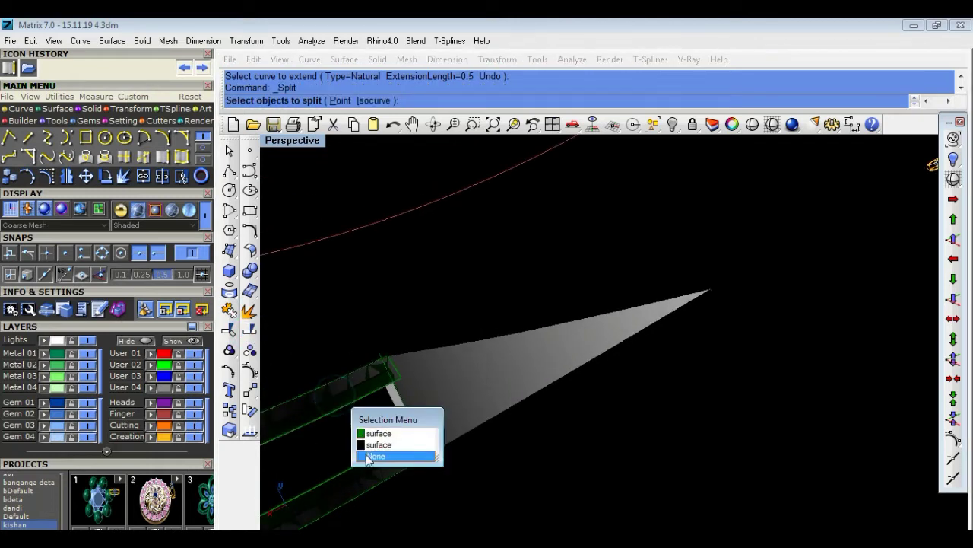
{"action": "left_click", "coordinate": [378, 432]}
{"action": "left_click", "coordinate": [389, 473]}
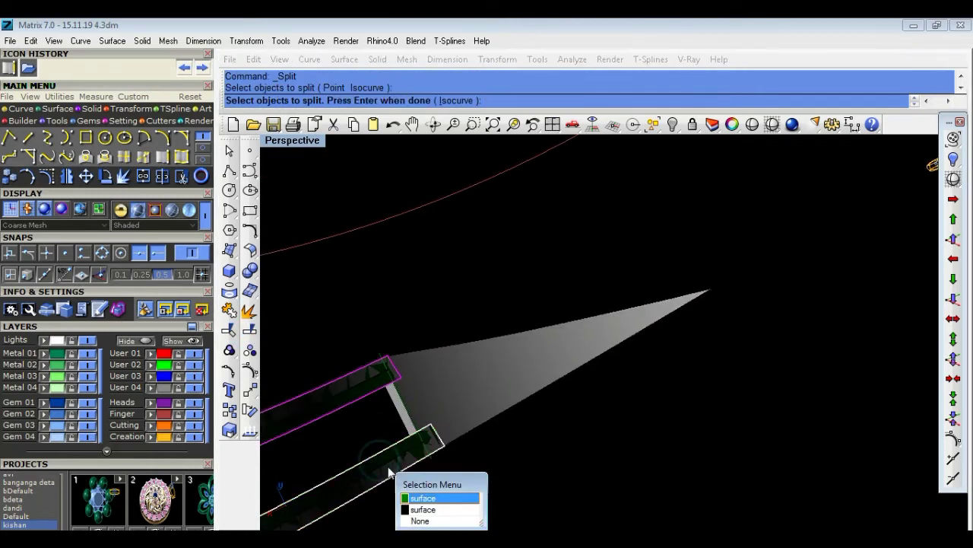
{"action": "left_click", "coordinate": [445, 499]}
{"action": "scroll", "coordinate": [409, 416], "scroll_direction": "up", "scroll_amount": 2}
{"action": "left_click", "coordinate": [412, 418]}
{"action": "left_click", "coordinate": [368, 431]}
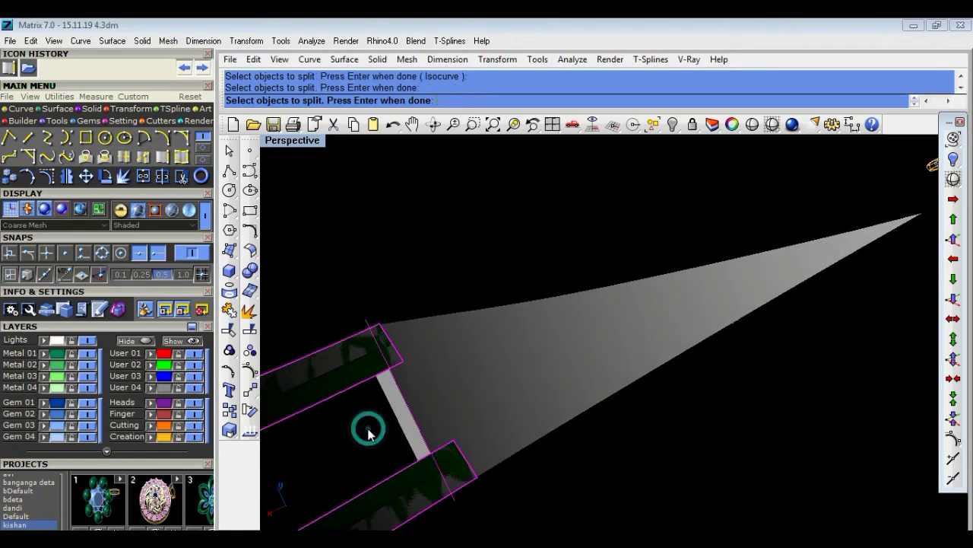
{"action": "left_click", "coordinate": [399, 352]}
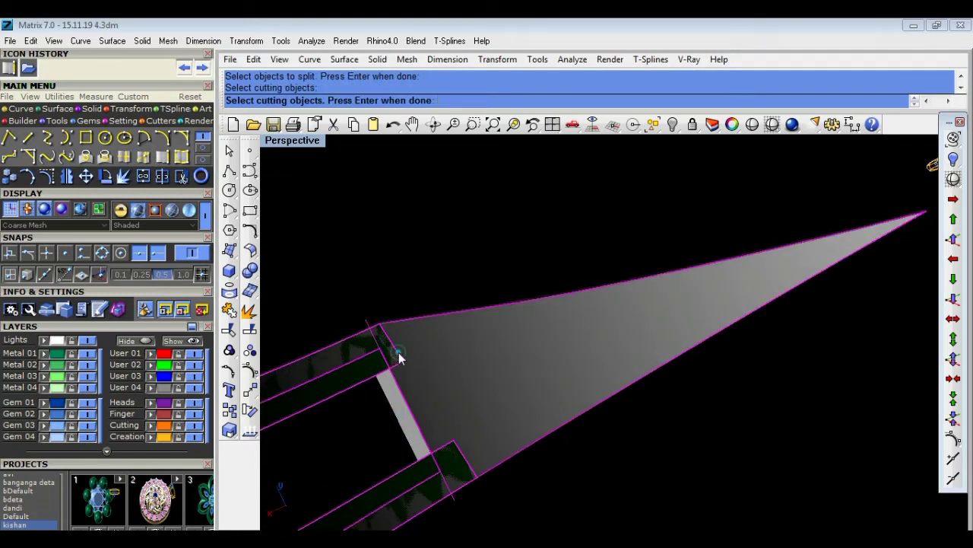
{"action": "right_click", "coordinate": [397, 298]}
Split the two strips into four pieces with the thin crossbar as cutter.
{"action": "right_click", "coordinate": [399, 295]}
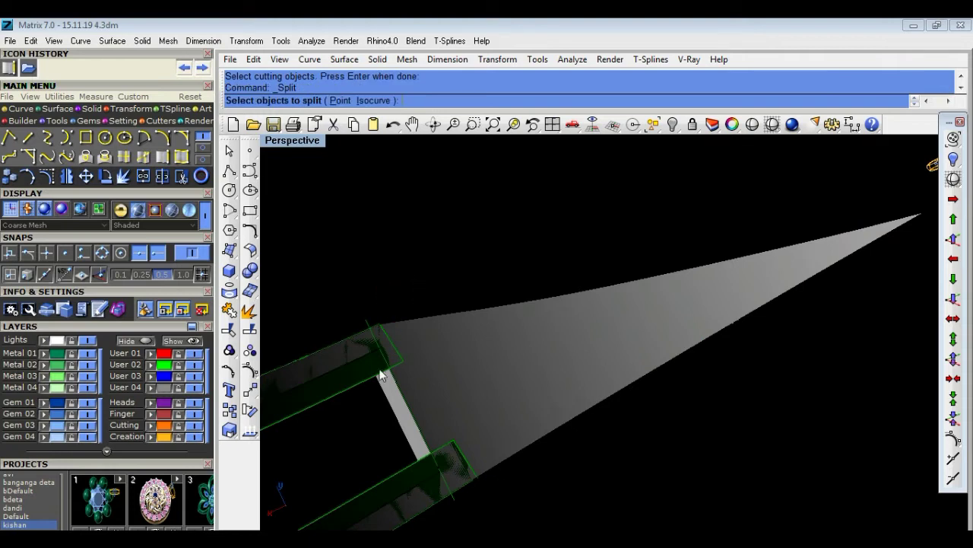
{"action": "left_click", "coordinate": [349, 381]}
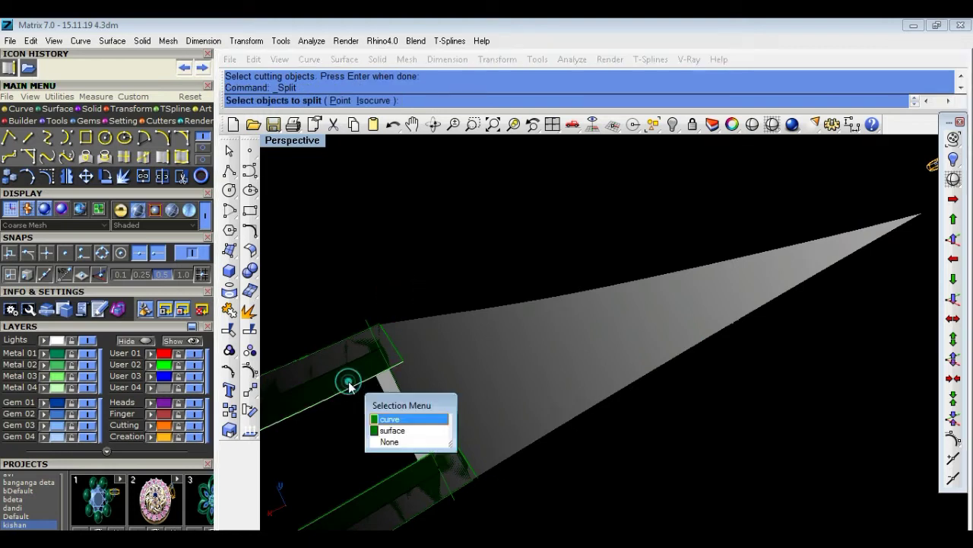
{"action": "left_click", "coordinate": [387, 428]}
{"action": "left_click", "coordinate": [401, 508]}
{"action": "left_click", "coordinate": [437, 502]}
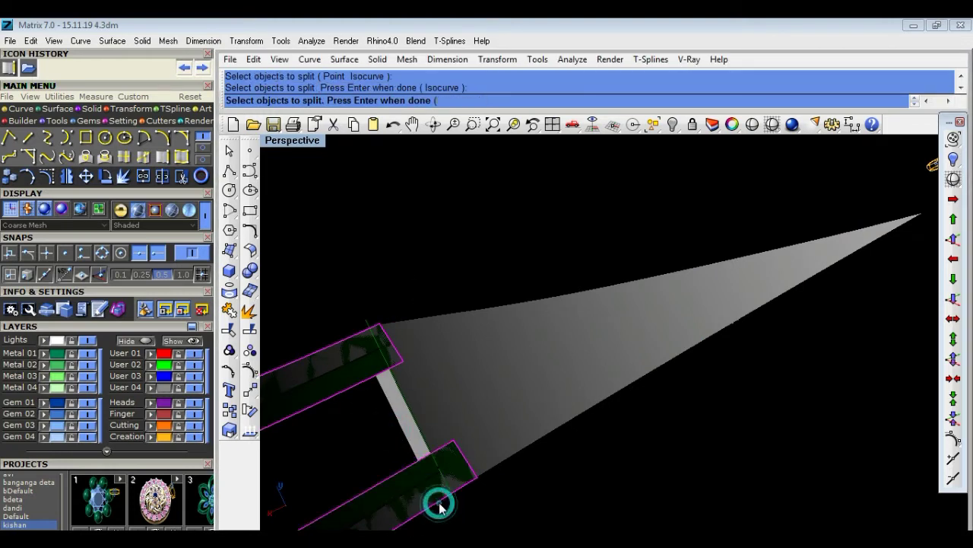
{"action": "right_click", "coordinate": [436, 498]}
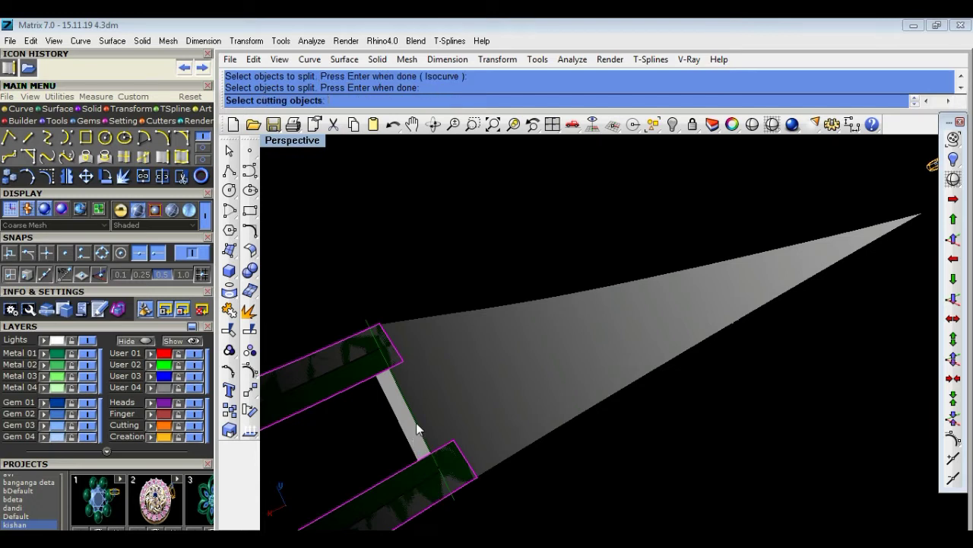
{"action": "left_click", "coordinate": [416, 424]}
{"action": "left_click", "coordinate": [446, 456]}
{"action": "right_click", "coordinate": [446, 456]}
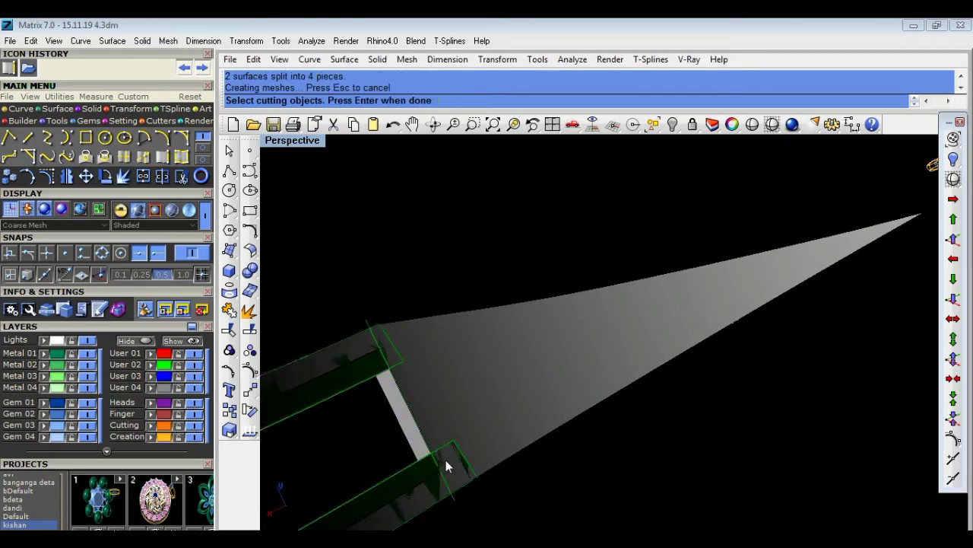
Delete the small leftover piece at the corner.
{"action": "left_click", "coordinate": [394, 355]}
{"action": "scroll", "coordinate": [388, 320], "scroll_direction": "up", "scroll_amount": 3}
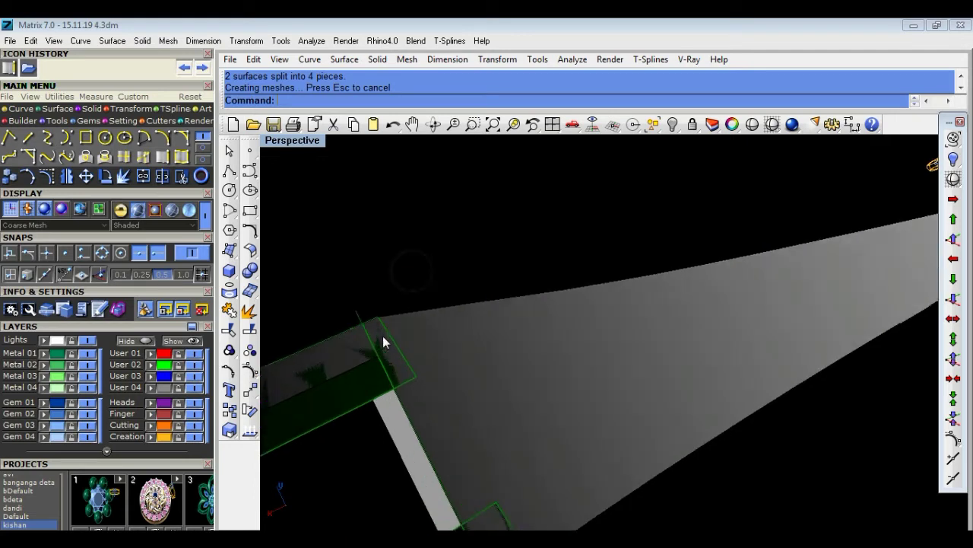
{"action": "left_click", "coordinate": [419, 376]}
{"action": "key", "text": "Delete"}
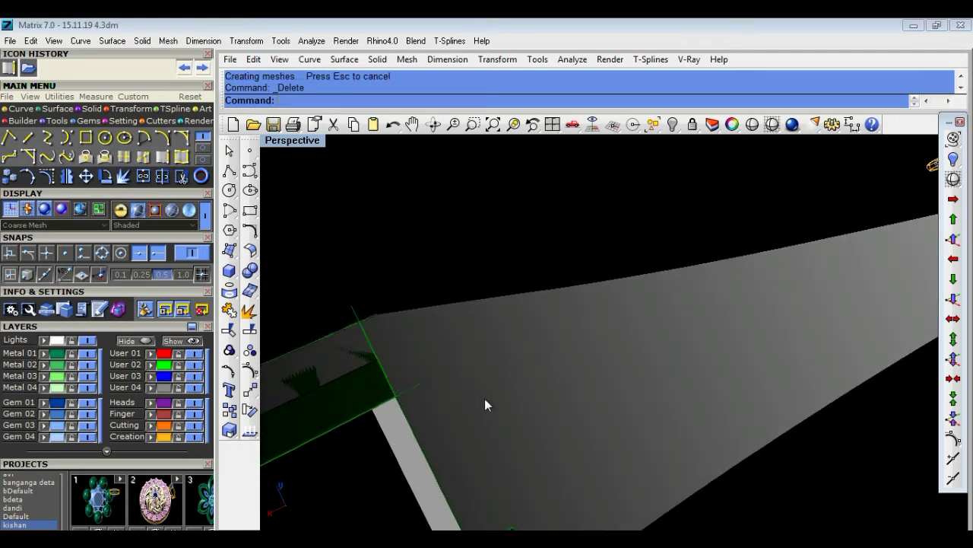
Delete another leftover surface at the corner.
{"action": "scroll", "coordinate": [484, 398], "scroll_direction": "down", "scroll_amount": 2}
{"action": "left_click", "coordinate": [501, 477]}
{"action": "left_click", "coordinate": [542, 512]}
{"action": "key", "text": "Delete"}
Start Trim with the two edge curves across the band end as cutters.
{"action": "scroll", "coordinate": [565, 505], "scroll_direction": "down", "scroll_amount": 3}
{"action": "scroll", "coordinate": [566, 504], "scroll_direction": "down", "scroll_amount": 3}
{"action": "scroll", "coordinate": [507, 178], "scroll_direction": "up", "scroll_amount": 3}
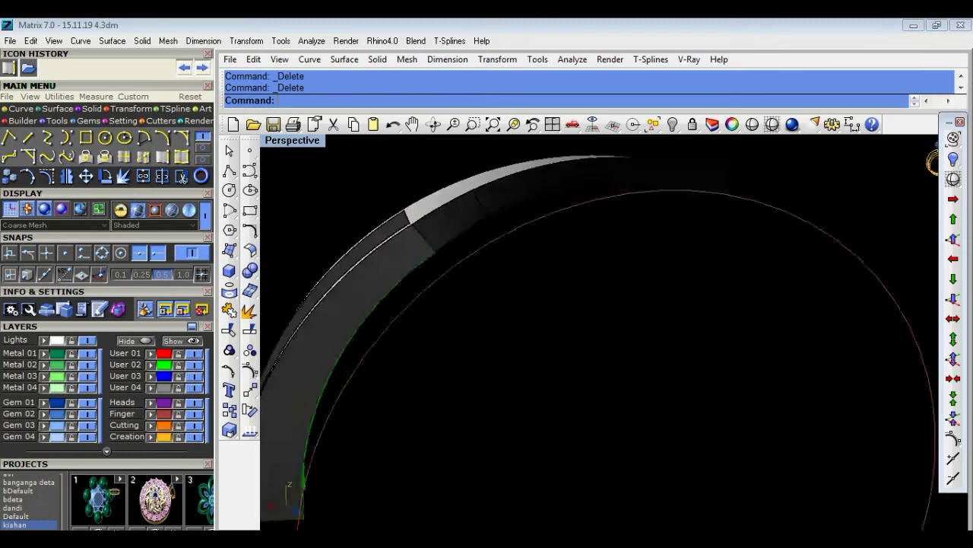
{"action": "scroll", "coordinate": [507, 178], "scroll_direction": "up", "scroll_amount": 3}
{"action": "scroll", "coordinate": [601, 370], "scroll_direction": "up", "scroll_amount": 2}
{"action": "scroll", "coordinate": [558, 495], "scroll_direction": "up", "scroll_amount": 2}
{"action": "scroll", "coordinate": [558, 496], "scroll_direction": "up", "scroll_amount": 1}
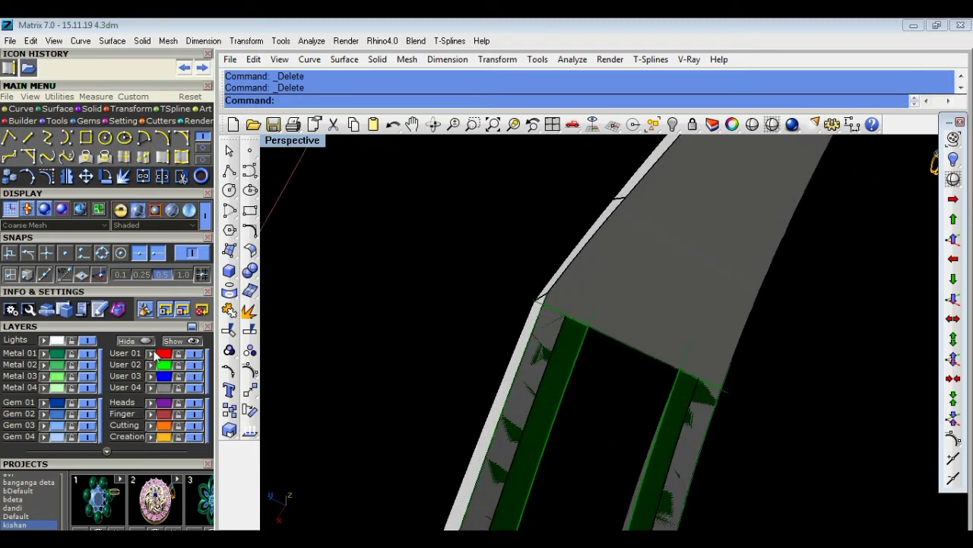
{"action": "left_click", "coordinate": [231, 330]}
{"action": "left_click", "coordinate": [590, 328]}
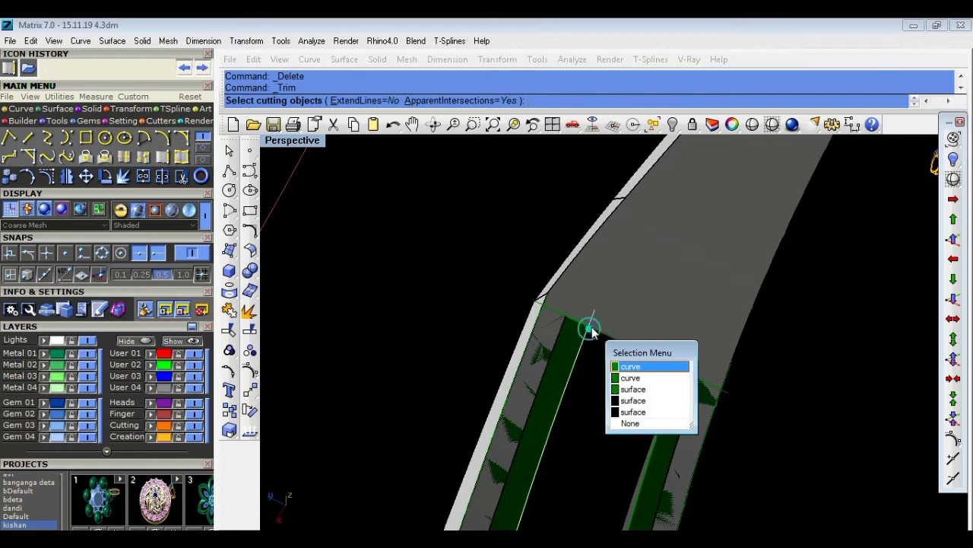
{"action": "left_click", "coordinate": [635, 366]}
{"action": "left_click", "coordinate": [583, 329]}
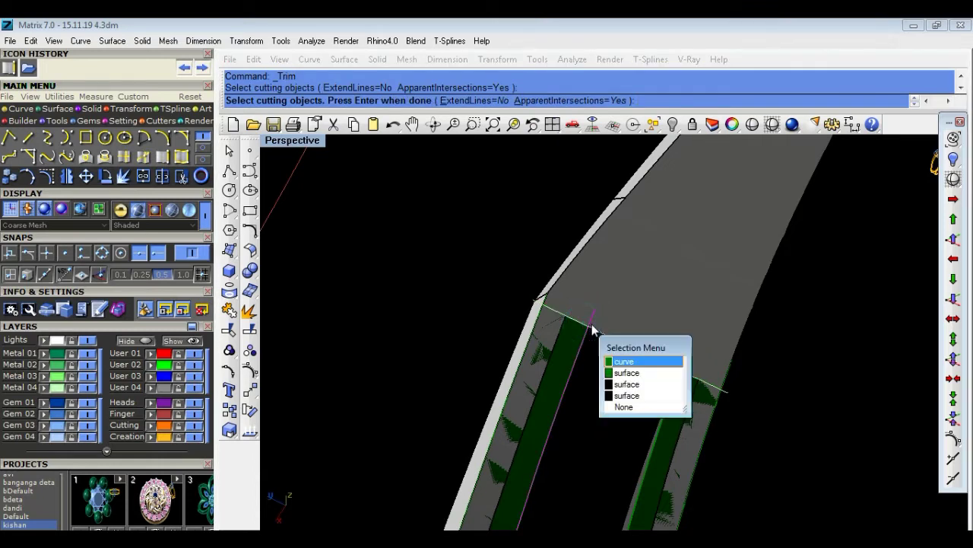
{"action": "left_click", "coordinate": [632, 361]}
{"action": "left_click", "coordinate": [677, 384]}
{"action": "left_click", "coordinate": [789, 342]}
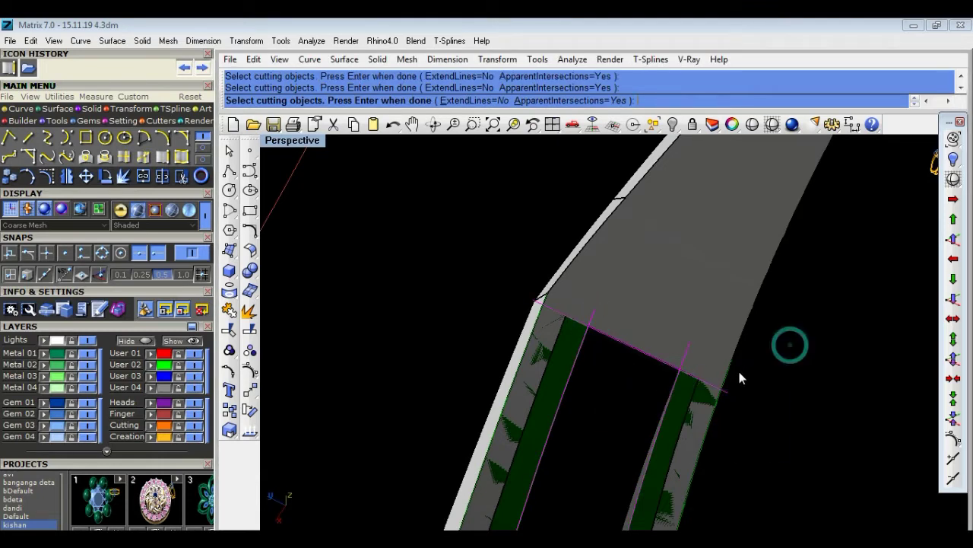
{"action": "right_click_drag", "start_coordinate": [721, 391], "coordinate": [606, 389]}
{"action": "scroll", "coordinate": [646, 467], "scroll_direction": "down", "scroll_amount": 3}
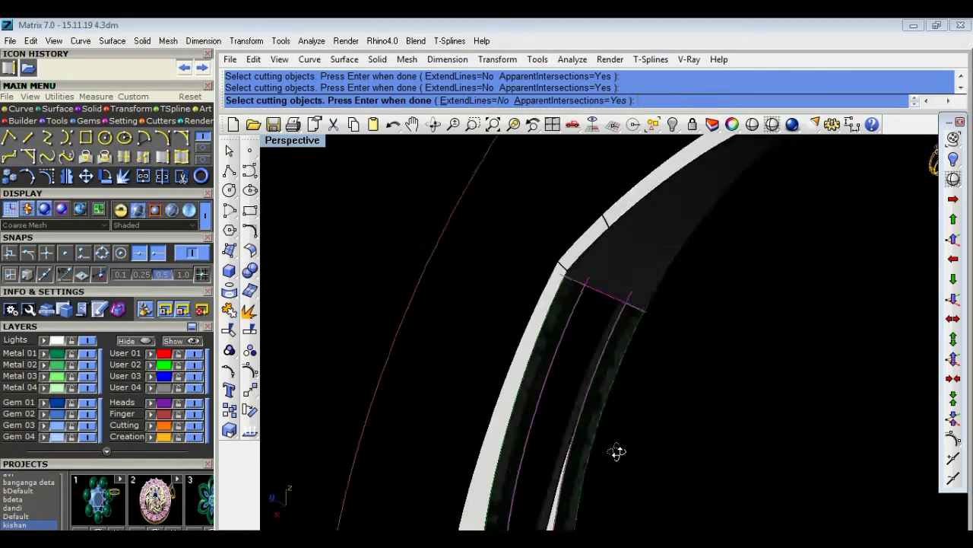
{"action": "scroll", "coordinate": [616, 452], "scroll_direction": "up", "scroll_amount": 3}
{"action": "key", "text": "Return"}
Trim away the excess curve segments and short stub beyond the cutters.
{"action": "scroll", "coordinate": [609, 343], "scroll_direction": "up", "scroll_amount": 2}
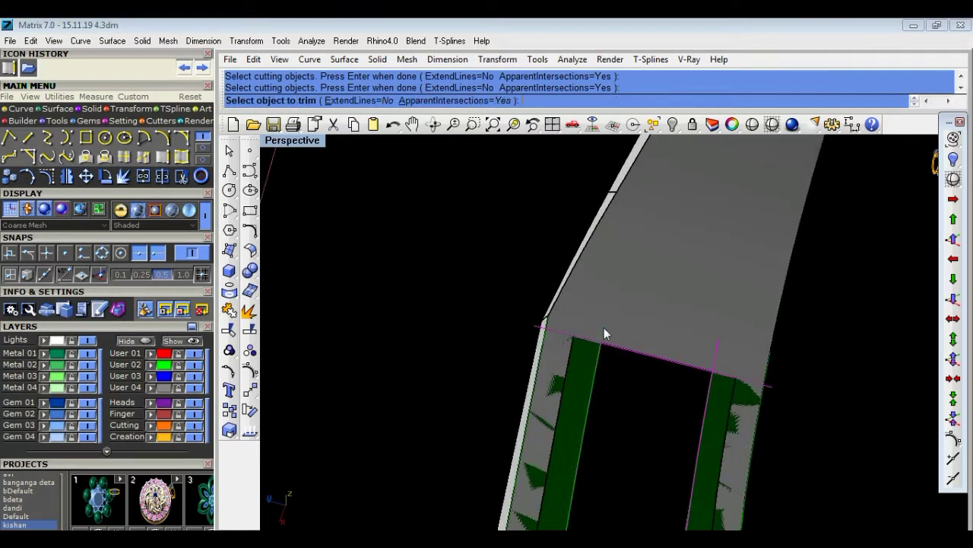
{"action": "left_click", "coordinate": [604, 329]}
{"action": "left_click", "coordinate": [656, 368]}
{"action": "left_click", "coordinate": [719, 348]}
{"action": "left_click", "coordinate": [761, 386]}
{"action": "left_click", "coordinate": [760, 386]}
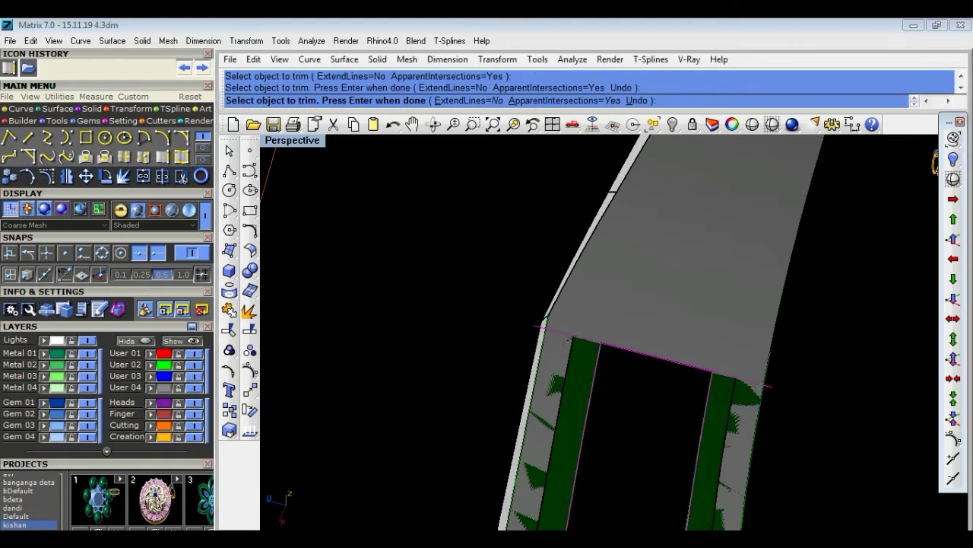
{"action": "key", "text": "Return"}
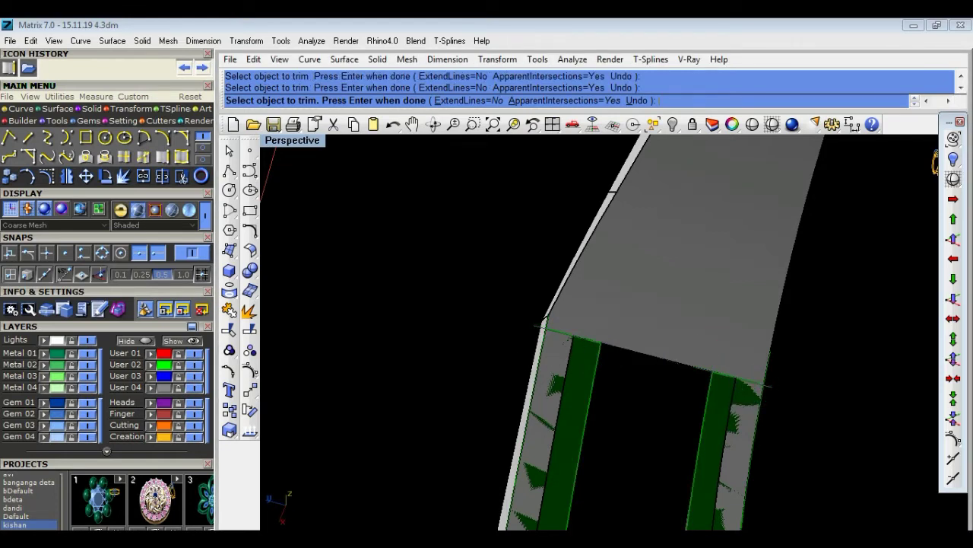
Delete the trimmed edge curve at the corner and view the whole ring.
{"action": "left_click", "coordinate": [639, 391]}
{"action": "left_click", "coordinate": [537, 329]}
{"action": "key", "text": "Delete"}
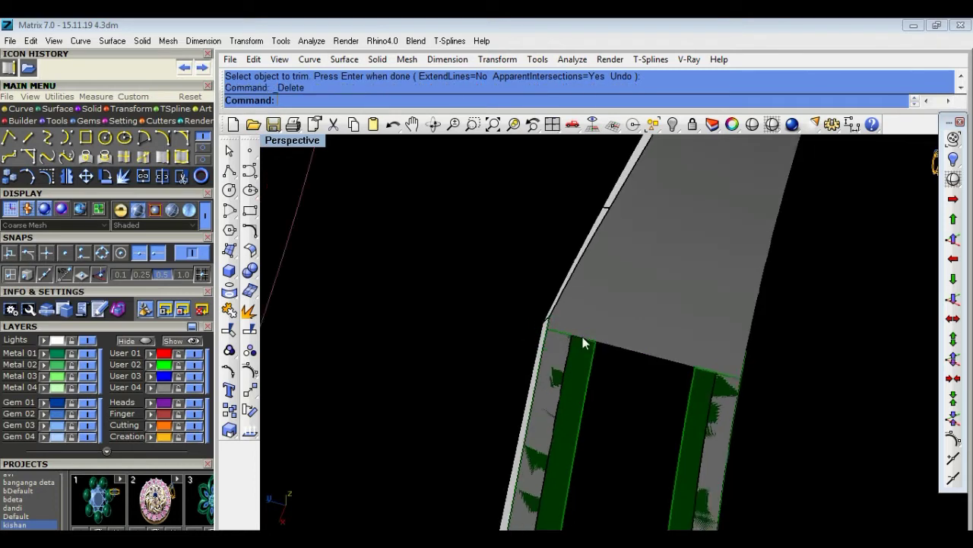
{"action": "scroll", "coordinate": [578, 350], "scroll_direction": "down", "scroll_amount": 3}
{"action": "mouse_move", "coordinate": [619, 373]}
{"action": "right_mouse_down"}
{"action": "mouse_move", "coordinate": [641, 210]}
{"action": "mouse_move", "coordinate": [317, 148]}
{"action": "right_mouse_up"}
{"action": "scroll", "coordinate": [642, 205], "scroll_direction": "down", "scroll_amount": 2}
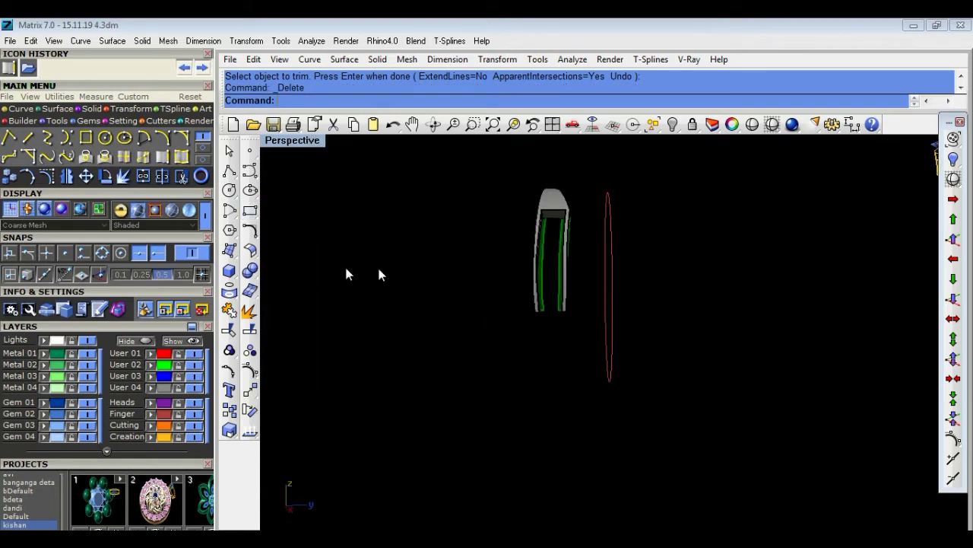
Orbit and zoom around the ring to examine its outer edge curve.
{"action": "scroll", "coordinate": [515, 242], "scroll_direction": "up", "scroll_amount": 3}
{"action": "scroll", "coordinate": [517, 234], "scroll_direction": "down", "scroll_amount": 3}
{"action": "right_click_drag", "start_coordinate": [517, 235], "coordinate": [491, 196]}
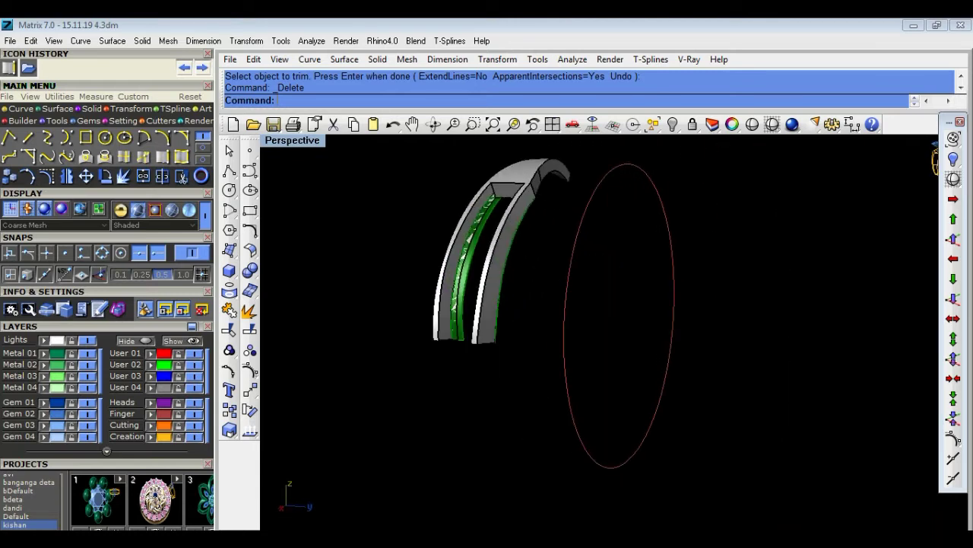
{"action": "scroll", "coordinate": [491, 196], "scroll_direction": "up", "scroll_amount": 3}
{"action": "scroll", "coordinate": [491, 191], "scroll_direction": "up", "scroll_amount": 3}
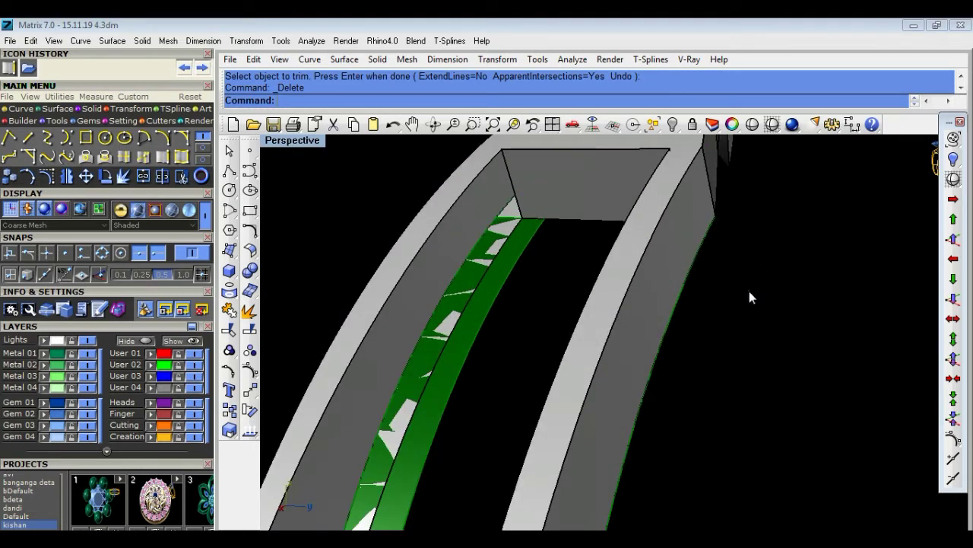
{"action": "scroll", "coordinate": [747, 287], "scroll_direction": "down", "scroll_amount": 5}
{"action": "right_click_drag", "start_coordinate": [748, 286], "coordinate": [735, 315]}
{"action": "left_click", "coordinate": [652, 306]}
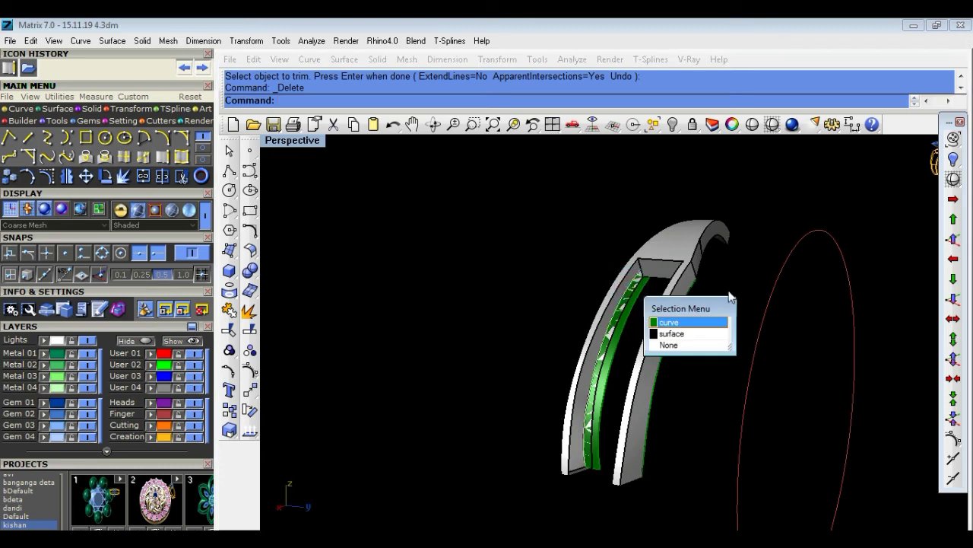
{"action": "key", "text": "Escape"}
{"action": "scroll", "coordinate": [650, 304], "scroll_direction": "up", "scroll_amount": 2}
{"action": "scroll", "coordinate": [635, 293], "scroll_direction": "up", "scroll_amount": 2}
{"action": "left_click", "coordinate": [605, 272]}
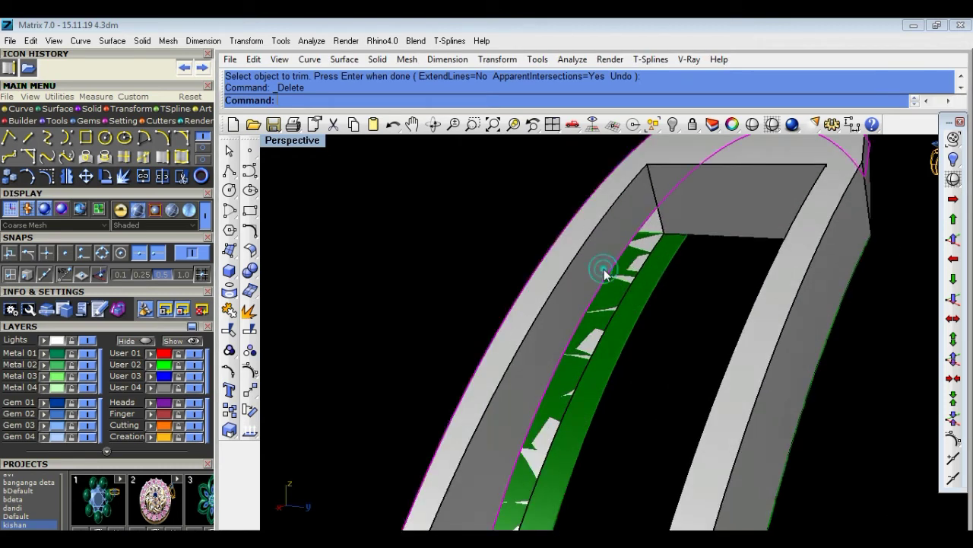
{"action": "scroll", "coordinate": [878, 332], "scroll_direction": "down", "scroll_amount": 3}
{"action": "scroll", "coordinate": [869, 343], "scroll_direction": "down", "scroll_amount": 2}
{"action": "scroll", "coordinate": [821, 326], "scroll_direction": "down", "scroll_amount": 2}
{"action": "scroll", "coordinate": [830, 323], "scroll_direction": "down", "scroll_amount": 1}
Delete the triangular end surface capping the band opening.
{"action": "right_click_drag", "start_coordinate": [830, 323], "coordinate": [854, 317]}
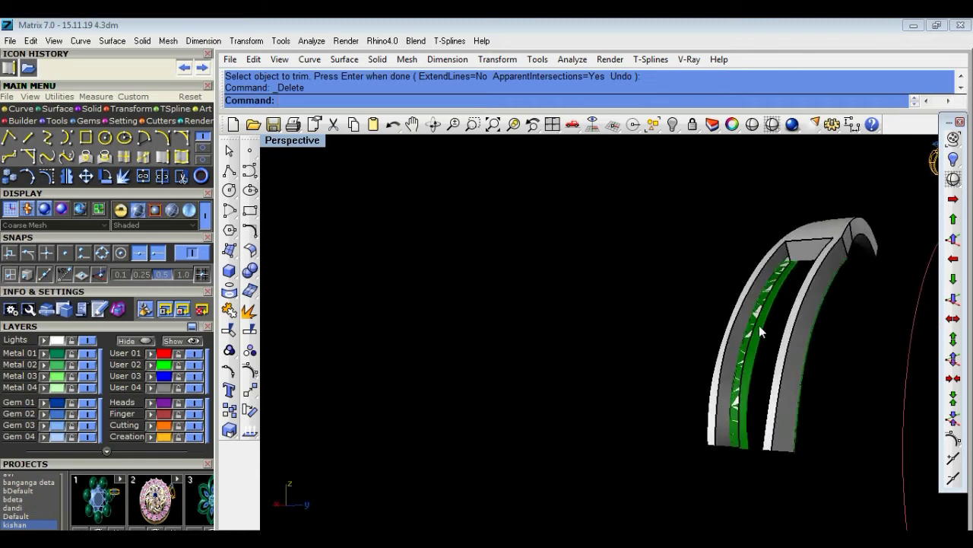
{"action": "scroll", "coordinate": [753, 323], "scroll_direction": "up", "scroll_amount": 3}
{"action": "scroll", "coordinate": [753, 323], "scroll_direction": "down", "scroll_amount": 2}
{"action": "scroll", "coordinate": [752, 327], "scroll_direction": "down", "scroll_amount": 1}
{"action": "right_click_drag", "start_coordinate": [750, 330], "coordinate": [798, 327]}
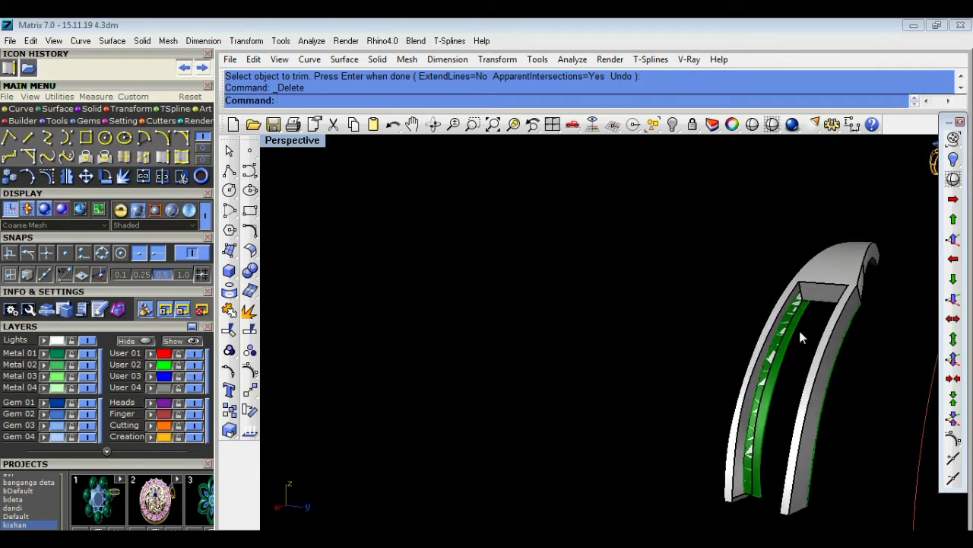
{"action": "scroll", "coordinate": [801, 287], "scroll_direction": "up", "scroll_amount": 3}
{"action": "scroll", "coordinate": [801, 286], "scroll_direction": "up", "scroll_amount": 3}
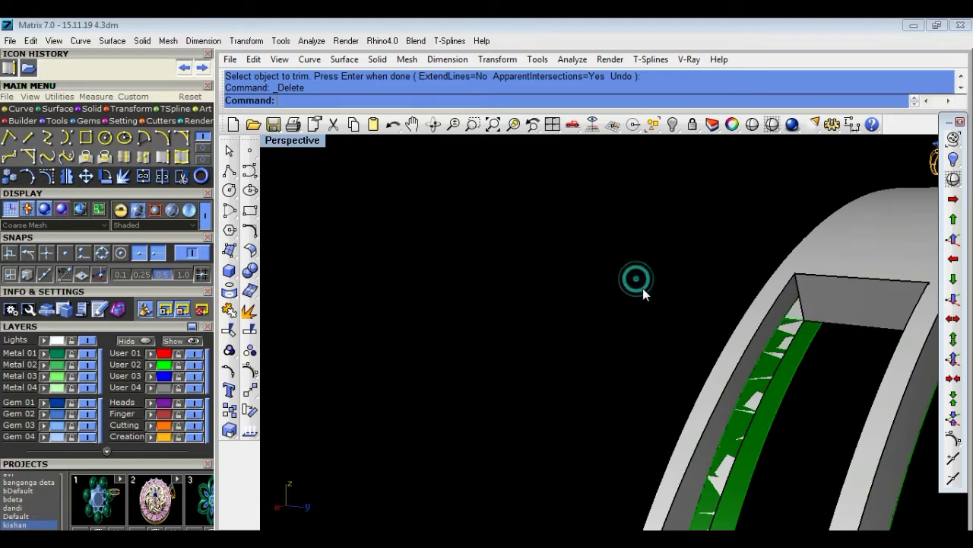
{"action": "scroll", "coordinate": [643, 288], "scroll_direction": "down", "scroll_amount": 3}
{"action": "scroll", "coordinate": [619, 300], "scroll_direction": "down", "scroll_amount": 2}
{"action": "left_click", "coordinate": [685, 285]}
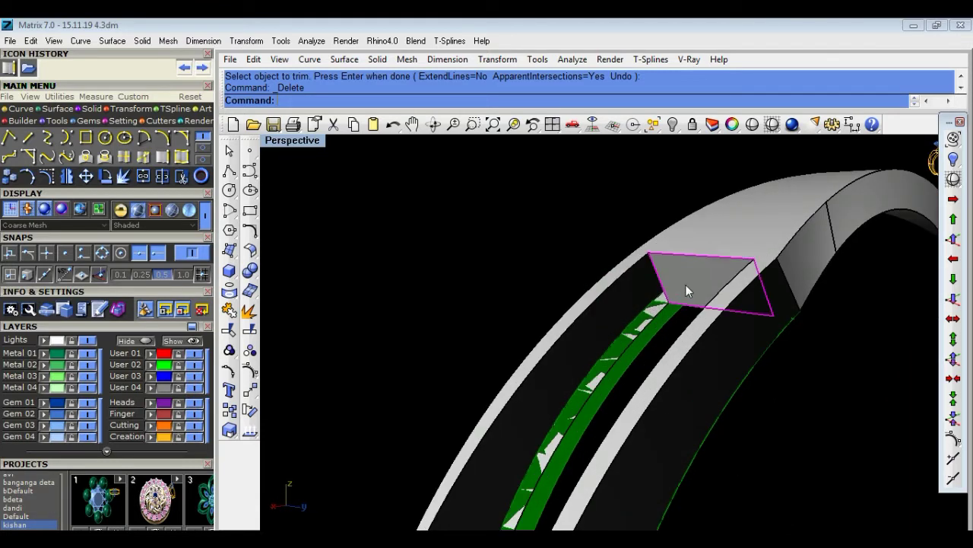
{"action": "key", "text": "Delete"}
Orbit to inspect the open end, testing and cancelling picks there.
{"action": "mouse_move", "coordinate": [687, 282]}
{"action": "right_mouse_down"}
{"action": "mouse_move", "coordinate": [609, 336]}
{"action": "mouse_move", "coordinate": [654, 358]}
{"action": "mouse_move", "coordinate": [683, 393]}
{"action": "right_mouse_up"}
{"action": "scroll", "coordinate": [654, 357], "scroll_direction": "down", "scroll_amount": 3}
{"action": "scroll", "coordinate": [770, 359], "scroll_direction": "up", "scroll_amount": 3}
{"action": "scroll", "coordinate": [770, 359], "scroll_direction": "up", "scroll_amount": 2}
{"action": "left_click", "coordinate": [795, 365]}
{"action": "key", "text": "Escape"}
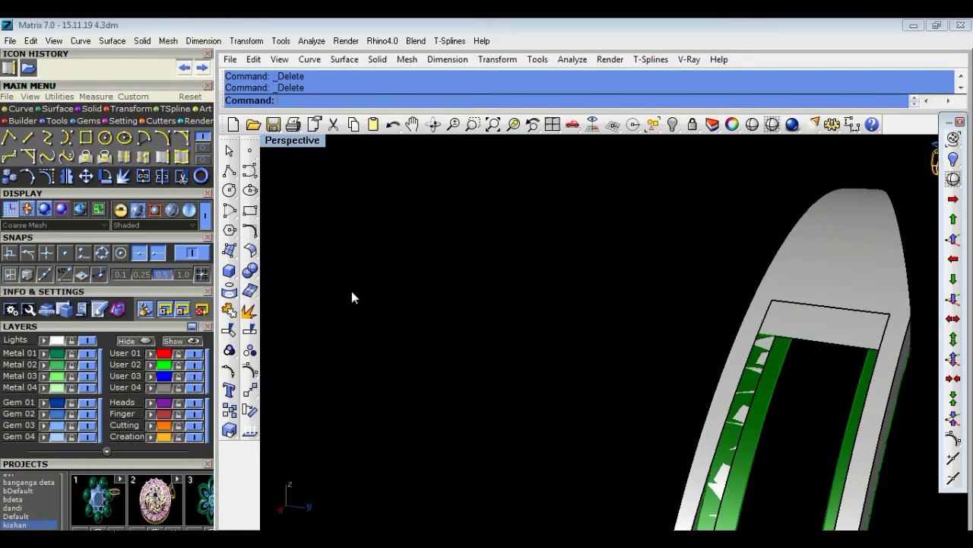
{"action": "left_click", "coordinate": [772, 403]}
{"action": "key", "text": "Escape"}
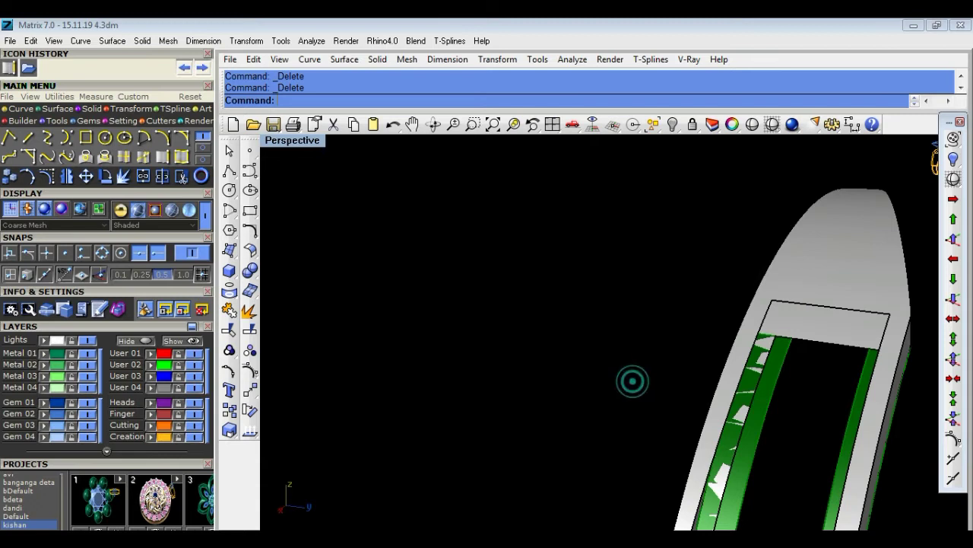
Duplicate the left inner edge and another band edge as curves with DupEdge.
{"action": "left_click", "coordinate": [162, 156]}
{"action": "scroll", "coordinate": [749, 372], "scroll_direction": "up", "scroll_amount": 3}
{"action": "left_click", "coordinate": [747, 373]}
{"action": "scroll", "coordinate": [822, 393], "scroll_direction": "down", "scroll_amount": 3}
{"action": "scroll", "coordinate": [822, 393], "scroll_direction": "up", "scroll_amount": 2}
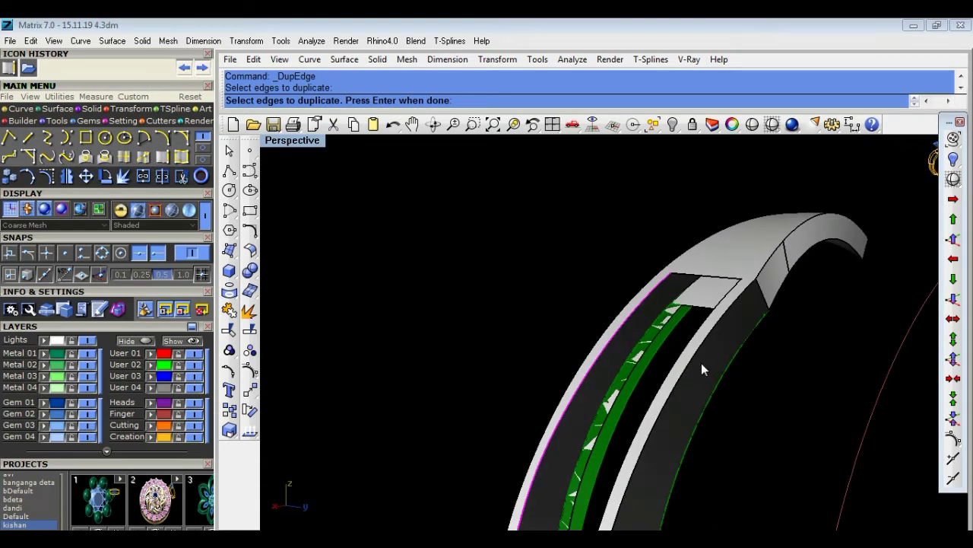
{"action": "scroll", "coordinate": [701, 363], "scroll_direction": "up", "scroll_amount": 3}
{"action": "left_click", "coordinate": [626, 308]}
{"action": "key", "text": "Return"}
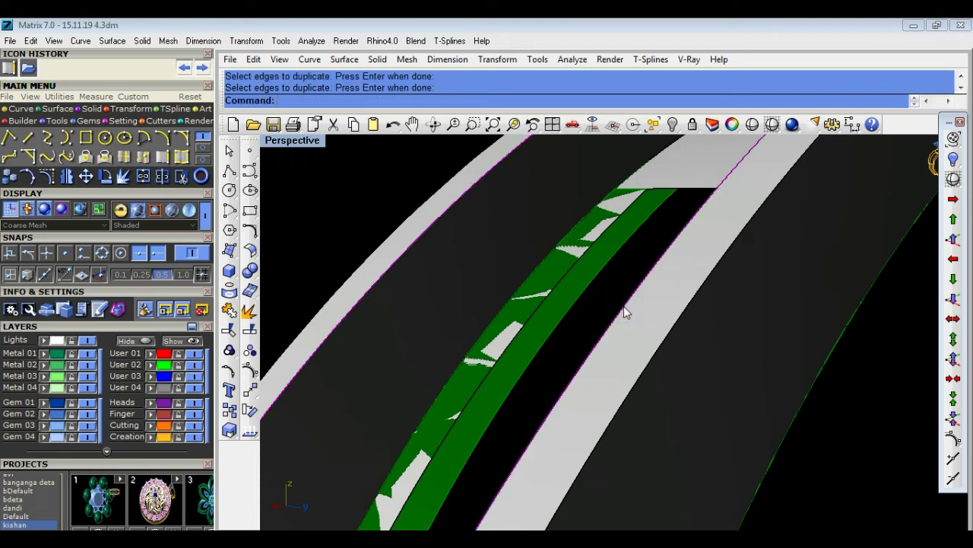
Loft between the inner and outer duplicated curves to fill the first band's gap.
{"action": "scroll", "coordinate": [638, 332], "scroll_direction": "down", "scroll_amount": 3}
{"action": "scroll", "coordinate": [654, 376], "scroll_direction": "up", "scroll_amount": 2}
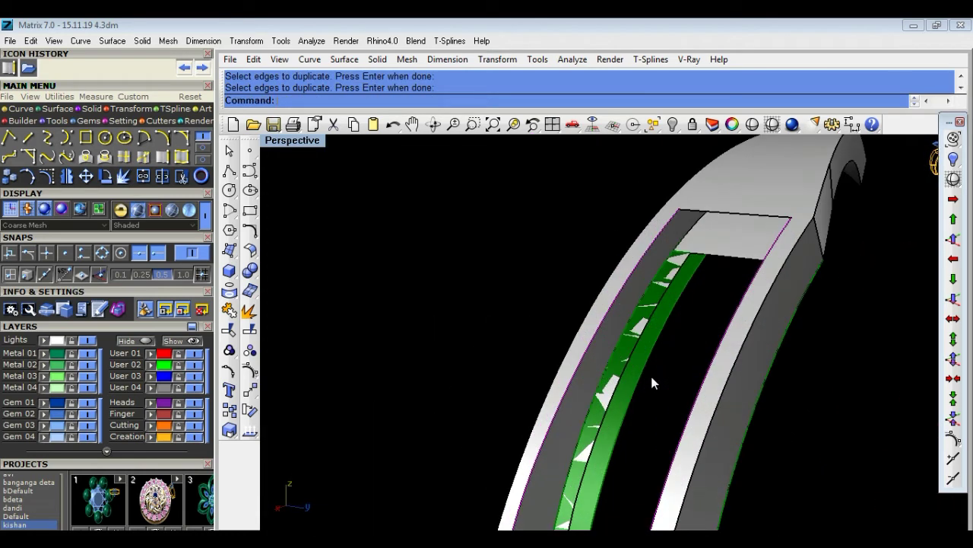
{"action": "left_click", "coordinate": [650, 365]}
{"action": "left_click", "coordinate": [631, 327]}
{"action": "left_click", "coordinate": [622, 304]}
{"action": "left_click", "coordinate": [544, 264]}
{"action": "type", "text": "t"}
{"action": "key", "text": "Return"}
{"action": "key", "text": "Return"}
Loft the two curves on the right band into a second fill surface.
{"action": "scroll", "coordinate": [674, 336], "scroll_direction": "down", "scroll_amount": 3}
{"action": "mouse_move", "coordinate": [671, 332]}
{"action": "right_mouse_down"}
{"action": "mouse_move", "coordinate": [624, 334]}
{"action": "mouse_move", "coordinate": [752, 420]}
{"action": "mouse_move", "coordinate": [801, 398]}
{"action": "mouse_move", "coordinate": [772, 391]}
{"action": "mouse_move", "coordinate": [815, 356]}
{"action": "right_mouse_up"}
{"action": "scroll", "coordinate": [814, 357], "scroll_direction": "up", "scroll_amount": 4}
{"action": "left_click", "coordinate": [791, 337]}
{"action": "left_click", "coordinate": [825, 372]}
{"action": "left_click", "coordinate": [760, 323]}
{"action": "left_click", "coordinate": [740, 303]}
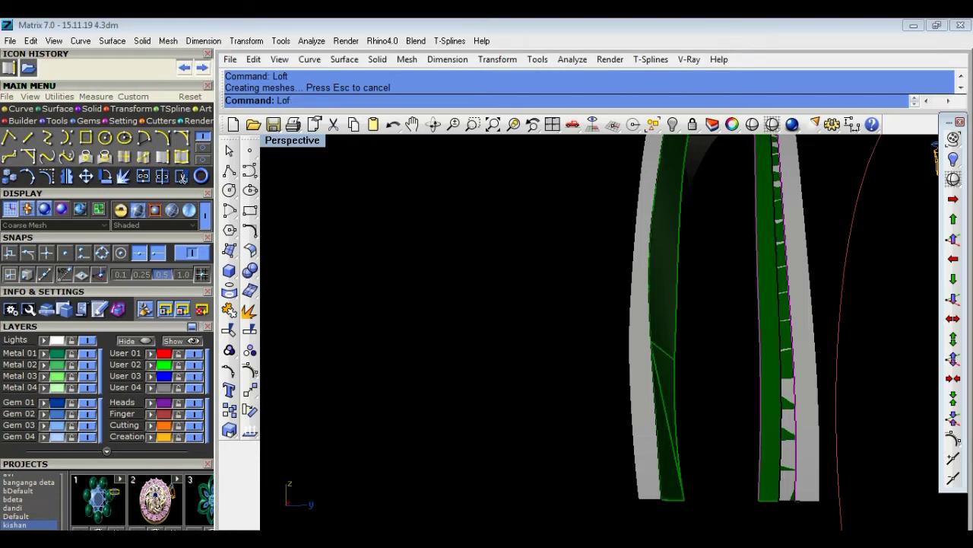
{"action": "key", "text": "Return"}
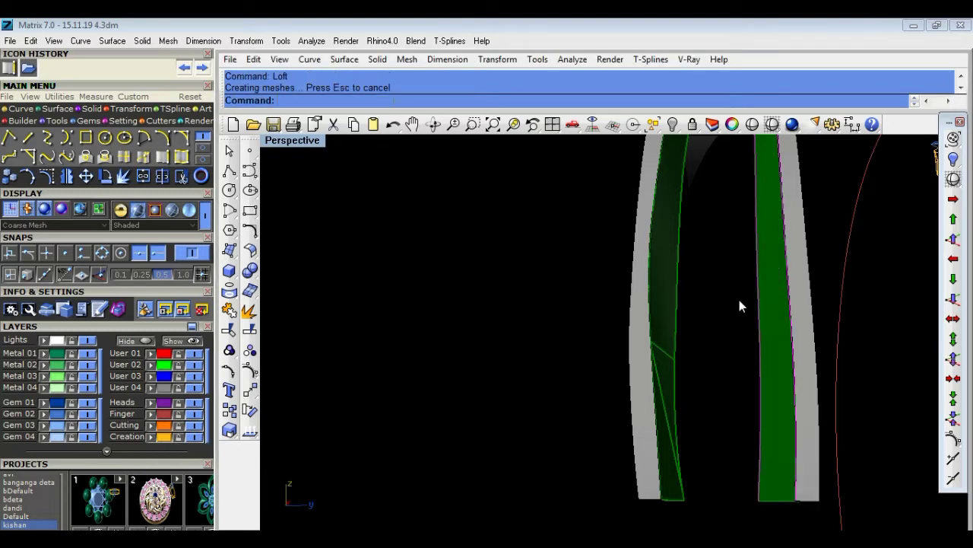
Orbit around the arched bands and cancel the Join command.
{"action": "scroll", "coordinate": [733, 334], "scroll_direction": "down", "scroll_amount": 3}
{"action": "right_click_drag", "start_coordinate": [730, 330], "coordinate": [617, 334]}
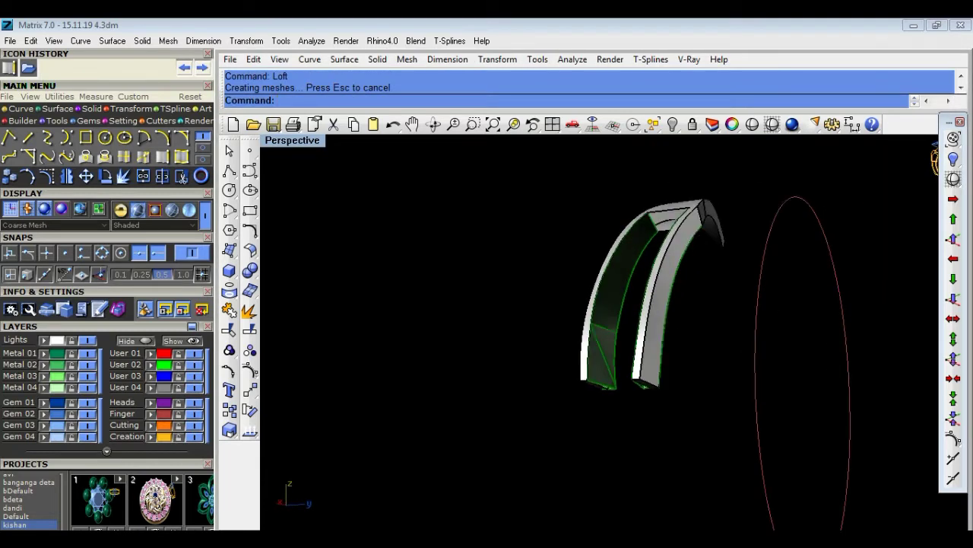
{"action": "scroll", "coordinate": [618, 335], "scroll_direction": "up", "scroll_amount": 3}
{"action": "scroll", "coordinate": [618, 335], "scroll_direction": "up", "scroll_amount": 2}
{"action": "type", "text": "Join"}
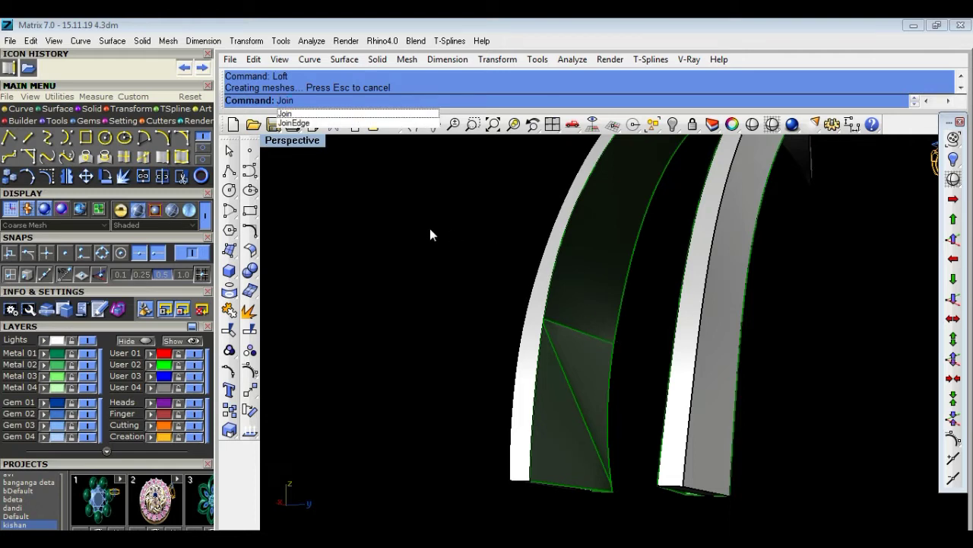
{"action": "key", "text": "Escape"}
Merge the first two pairs of adjacent band surfaces with MergeSrf.
{"action": "type", "text": "Mer"}
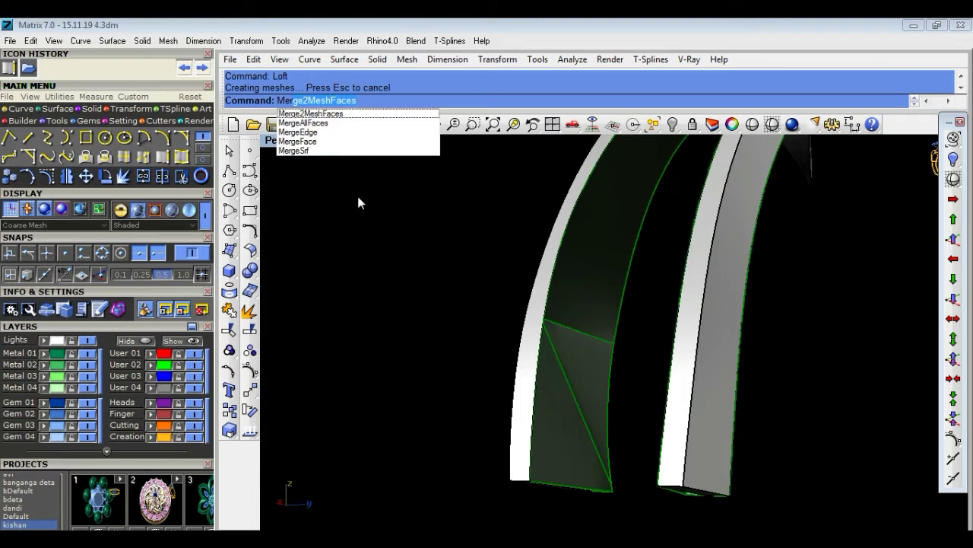
{"action": "left_click", "coordinate": [310, 151]}
{"action": "left_click", "coordinate": [592, 314]}
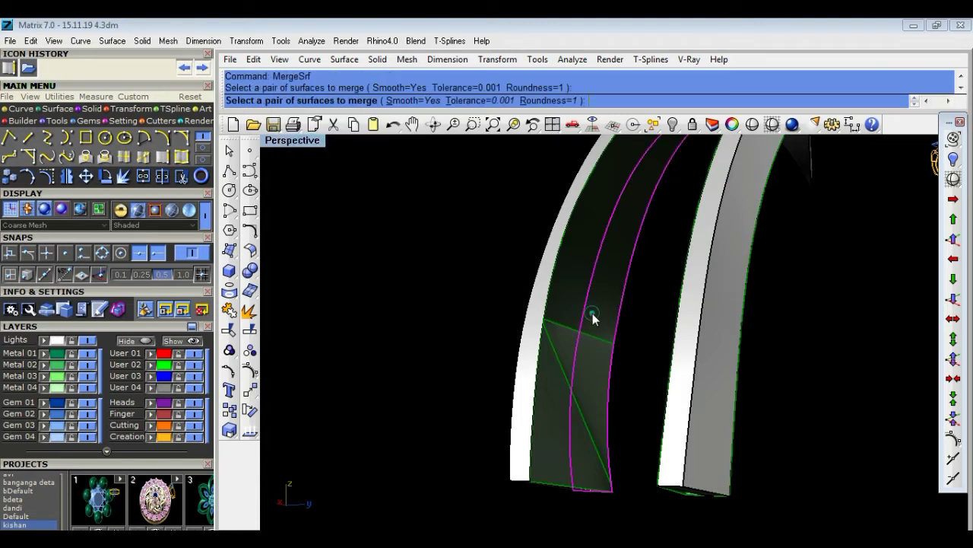
{"action": "left_click", "coordinate": [568, 353]}
{"action": "right_click", "coordinate": [646, 351]}
{"action": "right_click_drag", "start_coordinate": [637, 377], "coordinate": [491, 388]}
{"action": "scroll", "coordinate": [368, 385], "scroll_direction": "up", "scroll_amount": 3}
{"action": "left_click", "coordinate": [366, 383]}
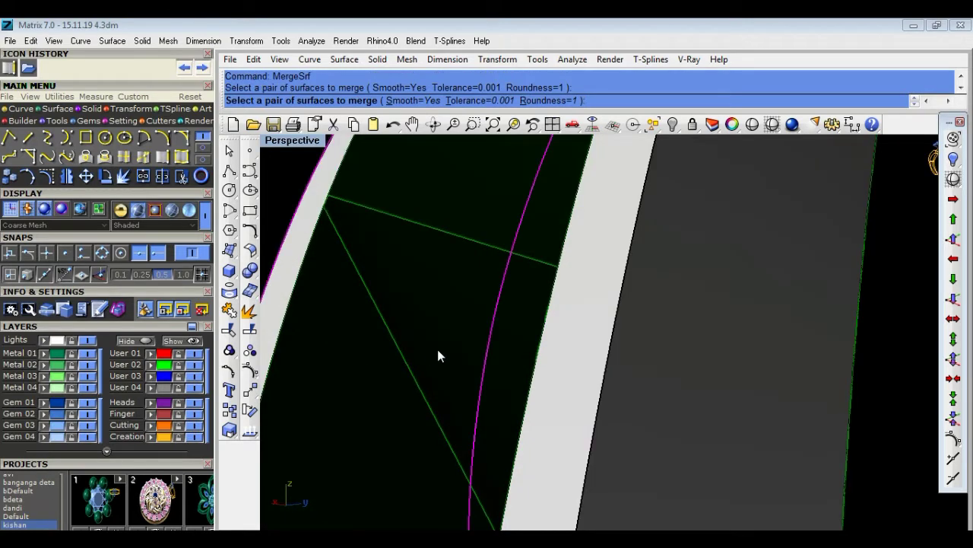
{"action": "scroll", "coordinate": [502, 358], "scroll_direction": "down", "scroll_amount": 5}
{"action": "scroll", "coordinate": [533, 403], "scroll_direction": "up", "scroll_amount": 2}
{"action": "left_click", "coordinate": [486, 404]}
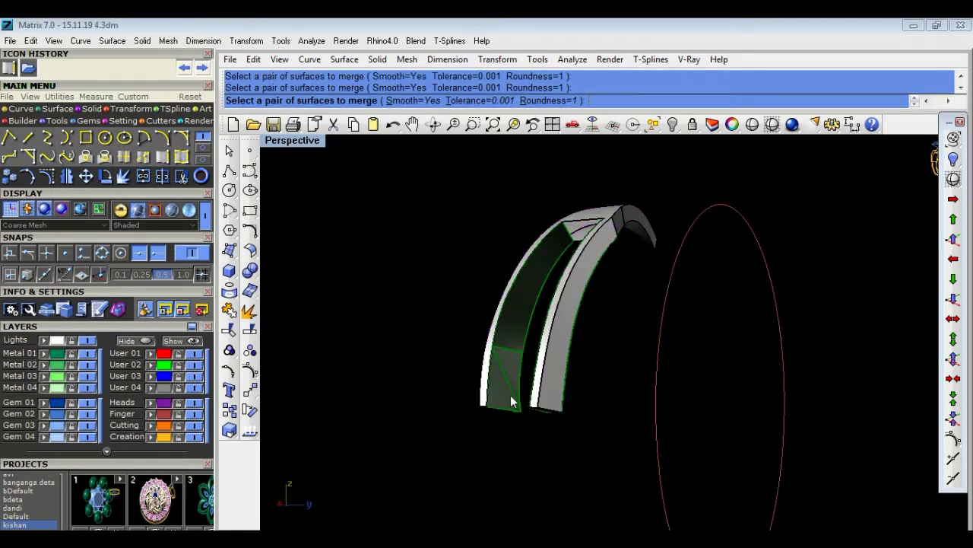
Merge another pair of overlapping band surfaces.
{"action": "scroll", "coordinate": [496, 372], "scroll_direction": "up", "scroll_amount": 5}
{"action": "left_click", "coordinate": [494, 379]}
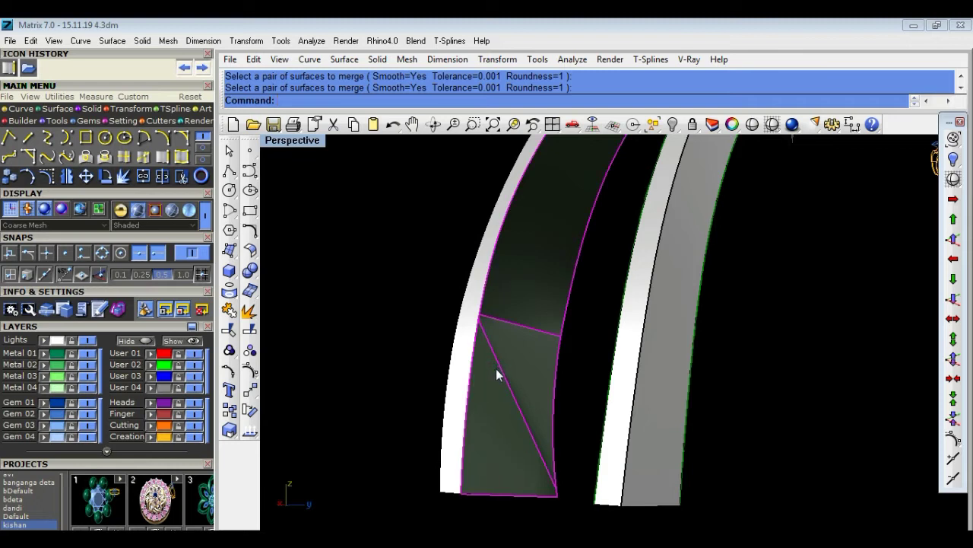
{"action": "right_click", "coordinate": [379, 346]}
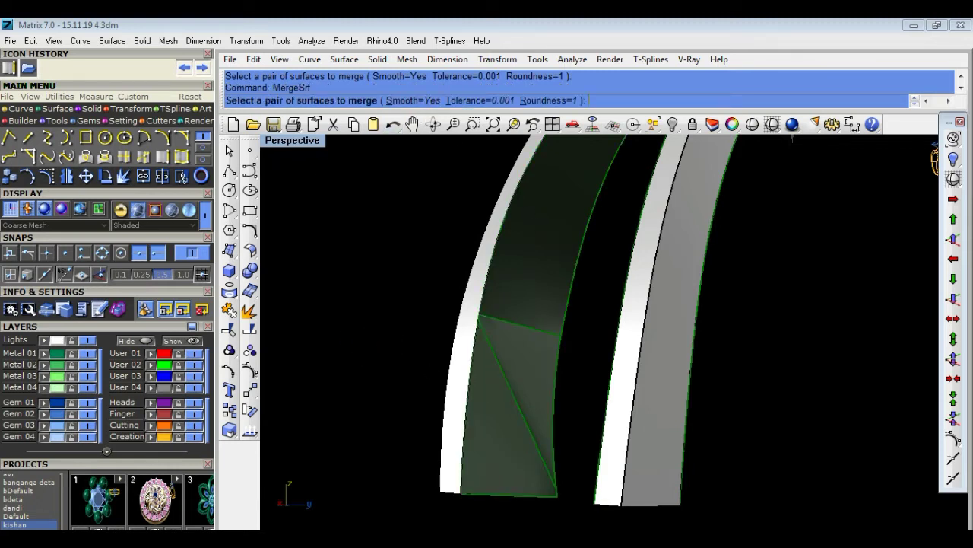
{"action": "scroll", "coordinate": [524, 259], "scroll_direction": "down", "scroll_amount": 3}
{"action": "scroll", "coordinate": [563, 286], "scroll_direction": "up", "scroll_amount": 5}
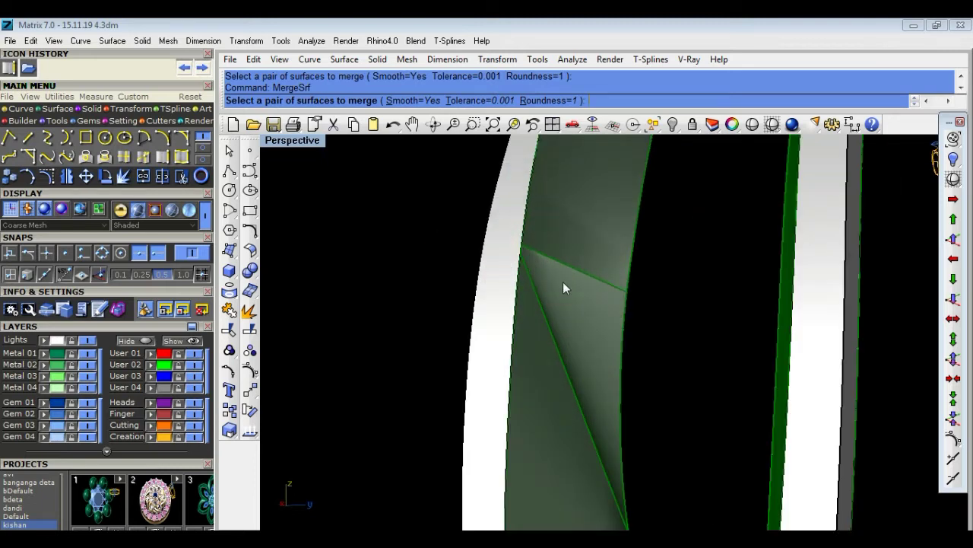
{"action": "left_click", "coordinate": [566, 266]}
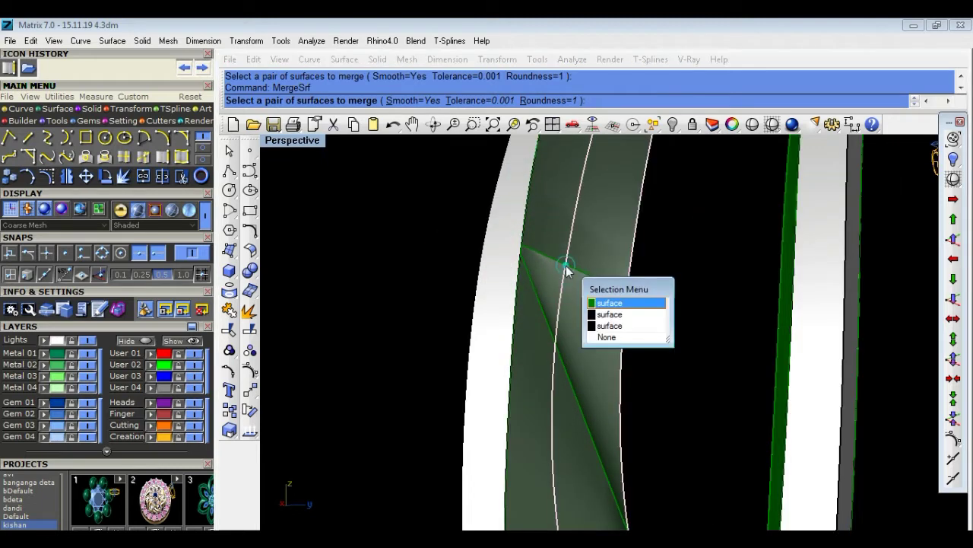
{"action": "left_click", "coordinate": [612, 309]}
{"action": "left_click", "coordinate": [577, 316]}
{"action": "scroll", "coordinate": [578, 316], "scroll_direction": "down", "scroll_amount": 5}
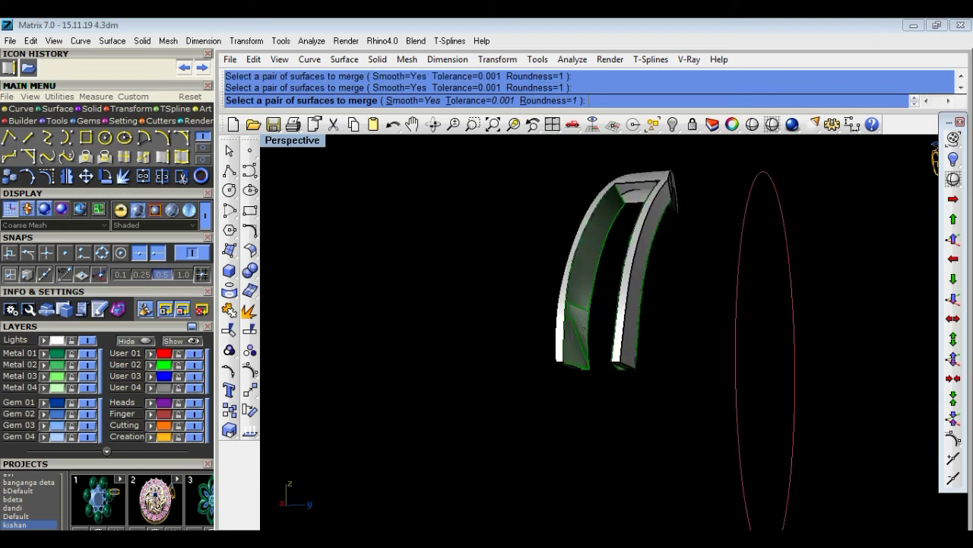
{"action": "scroll", "coordinate": [608, 323], "scroll_direction": "up", "scroll_amount": 5}
Merge the pair of surfaces at the band's lower end.
{"action": "key", "text": "Return"}
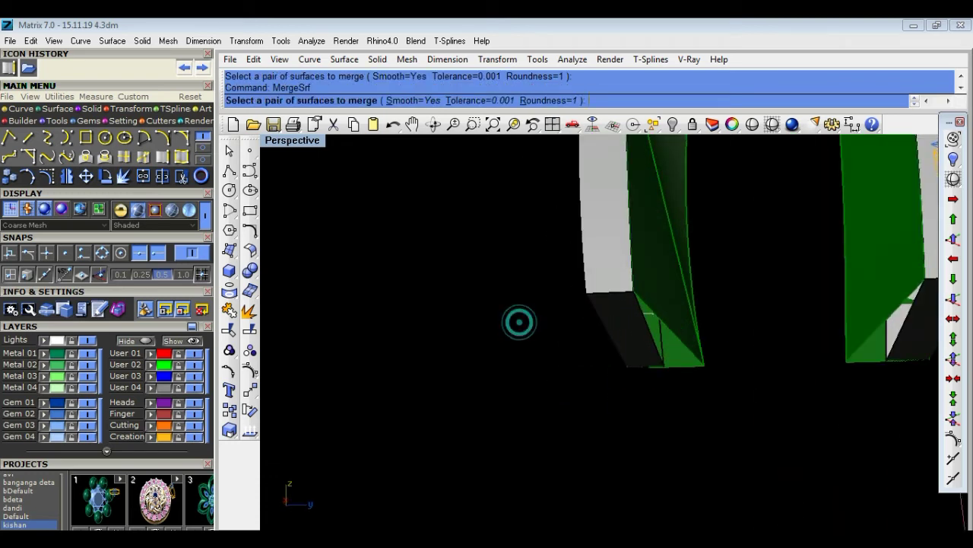
{"action": "left_click", "coordinate": [663, 313]}
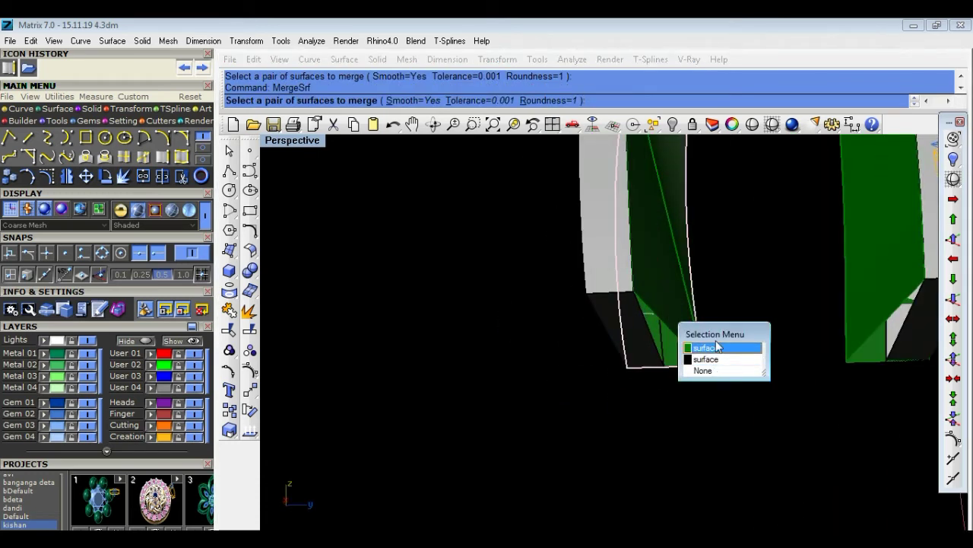
{"action": "right_click_drag", "start_coordinate": [746, 301], "coordinate": [717, 266]}
{"action": "left_click", "coordinate": [693, 249]}
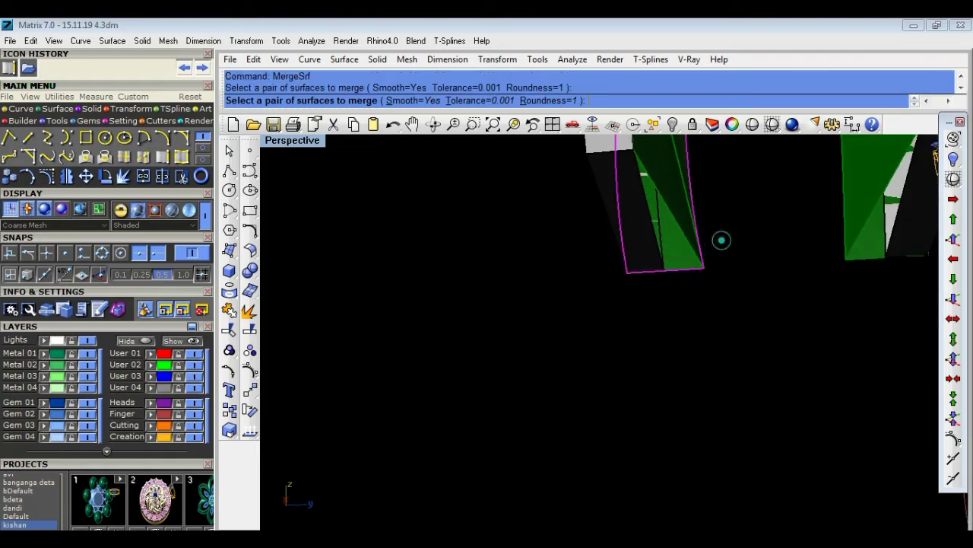
{"action": "scroll", "coordinate": [724, 301], "scroll_direction": "down", "scroll_amount": 3}
{"action": "left_click", "coordinate": [724, 301]}
Inspect the merged band surface and restore the Top, Front, Right and Perspective views.
{"action": "scroll", "coordinate": [631, 325], "scroll_direction": "up", "scroll_amount": 3}
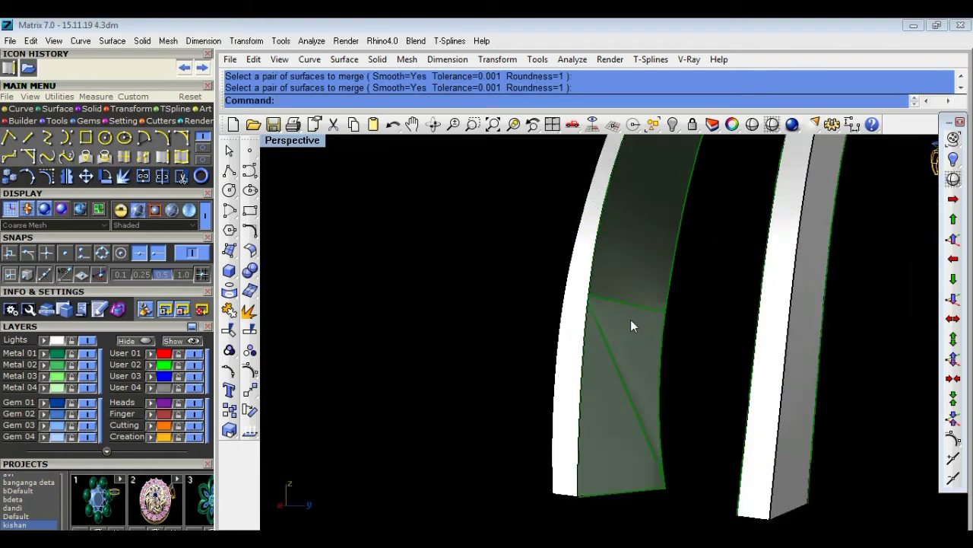
{"action": "scroll", "coordinate": [631, 325], "scroll_direction": "up", "scroll_amount": 2}
{"action": "left_click", "coordinate": [612, 289]}
{"action": "scroll", "coordinate": [624, 304], "scroll_direction": "down", "scroll_amount": 3}
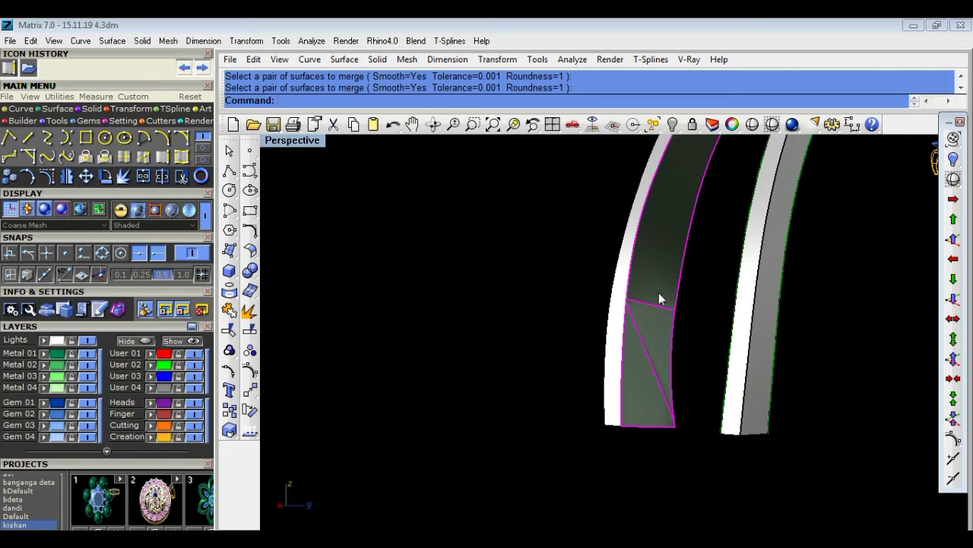
{"action": "scroll", "coordinate": [660, 299], "scroll_direction": "down", "scroll_amount": 3}
{"action": "right_click_drag", "start_coordinate": [657, 303], "coordinate": [705, 360]}
{"action": "double_click", "coordinate": [298, 143]}
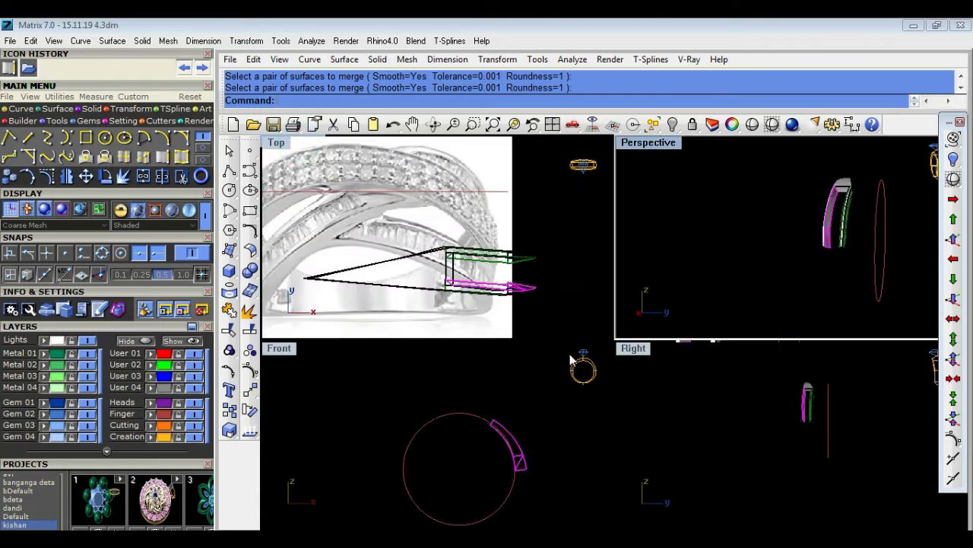
Maximize the Right view, move the strip 1 unit, then undo that move.
{"action": "double_click", "coordinate": [636, 350]}
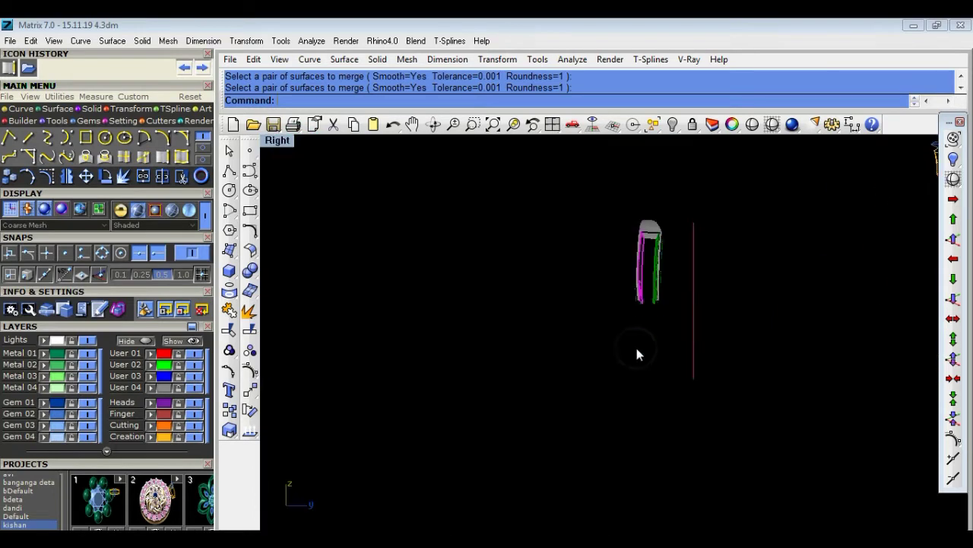
{"action": "left_click", "coordinate": [251, 389]}
{"action": "left_click", "coordinate": [563, 373]}
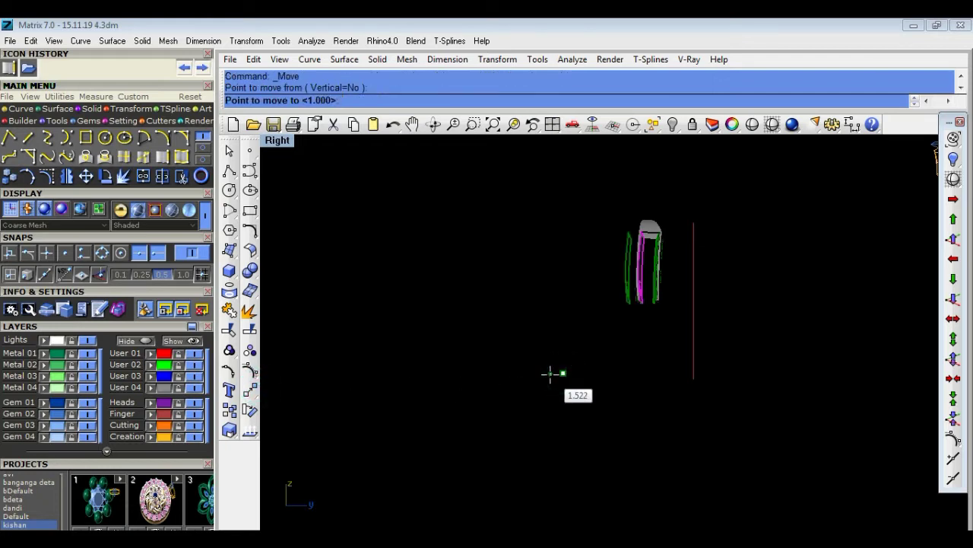
{"action": "type", "text": "1"}
{"action": "key", "text": "Return"}
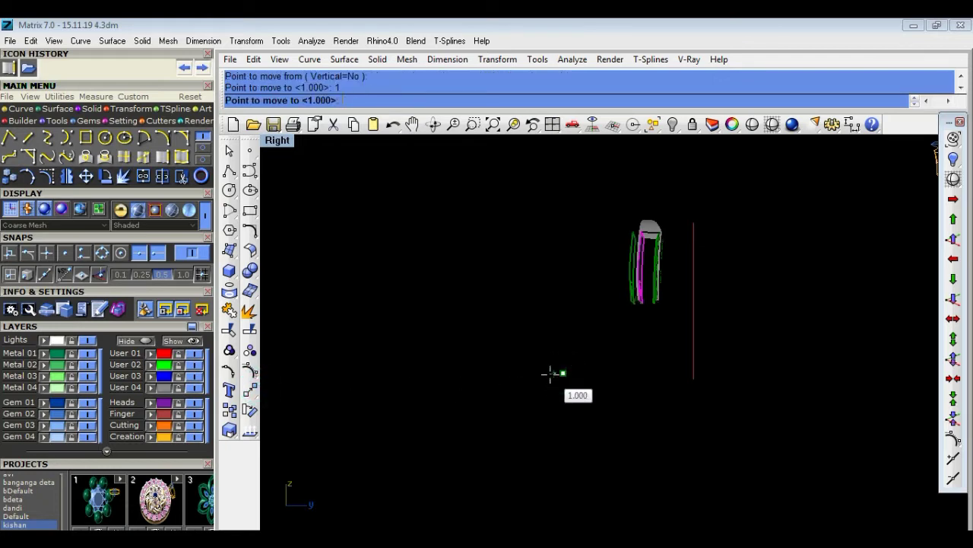
{"action": "left_click", "coordinate": [624, 361]}
{"action": "scroll", "coordinate": [641, 316], "scroll_direction": "up", "scroll_amount": 3}
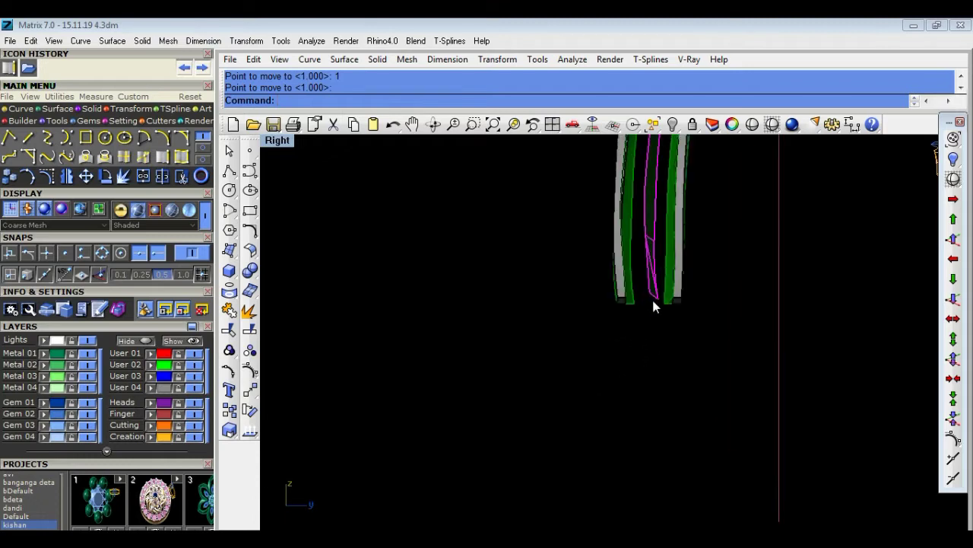
{"action": "key", "text": "ctrl+z"}
Move the strip 5 units and switch to a full-size Perspective view.
{"action": "right_click", "coordinate": [652, 352]}
{"action": "left_click", "coordinate": [569, 358]}
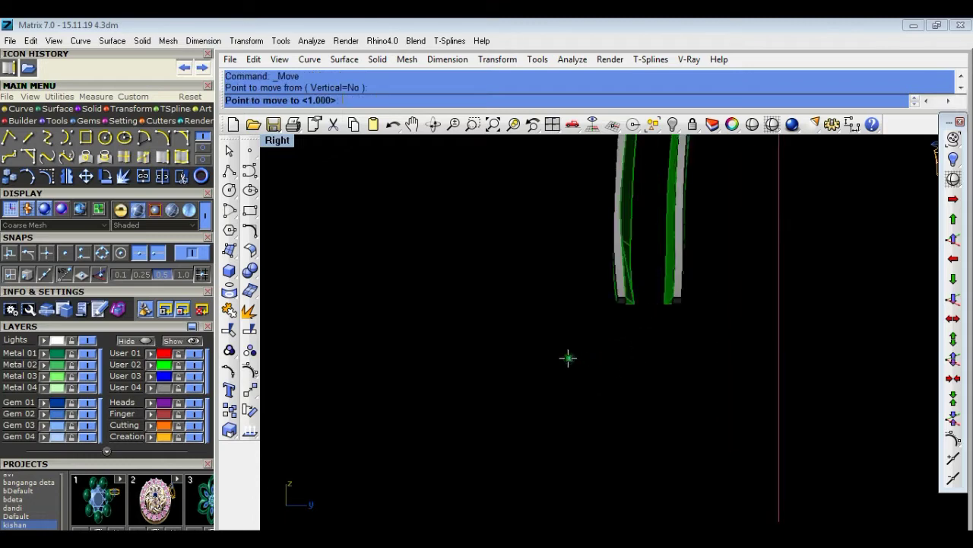
{"action": "type", "text": "5"}
{"action": "key", "text": "Return"}
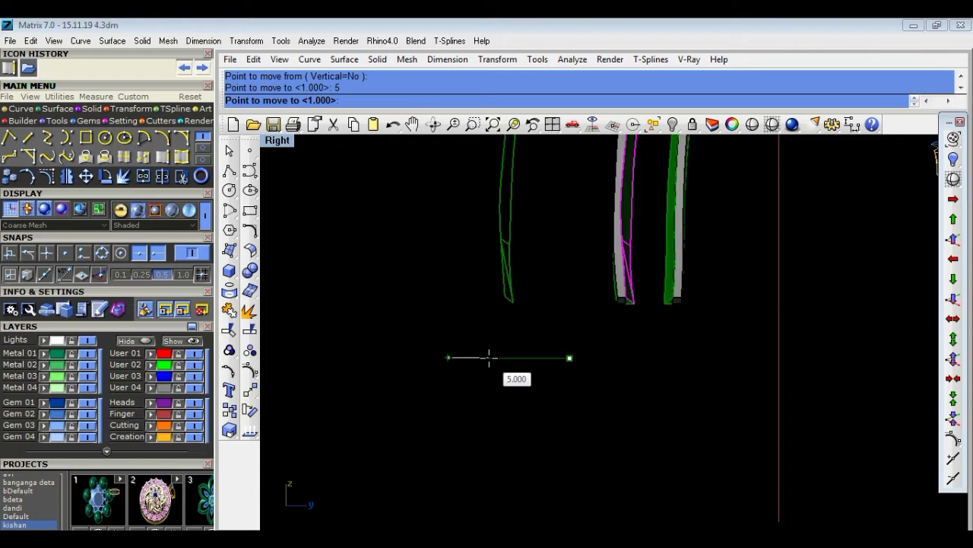
{"action": "left_click", "coordinate": [400, 354]}
{"action": "scroll", "coordinate": [487, 363], "scroll_direction": "down", "scroll_amount": 3}
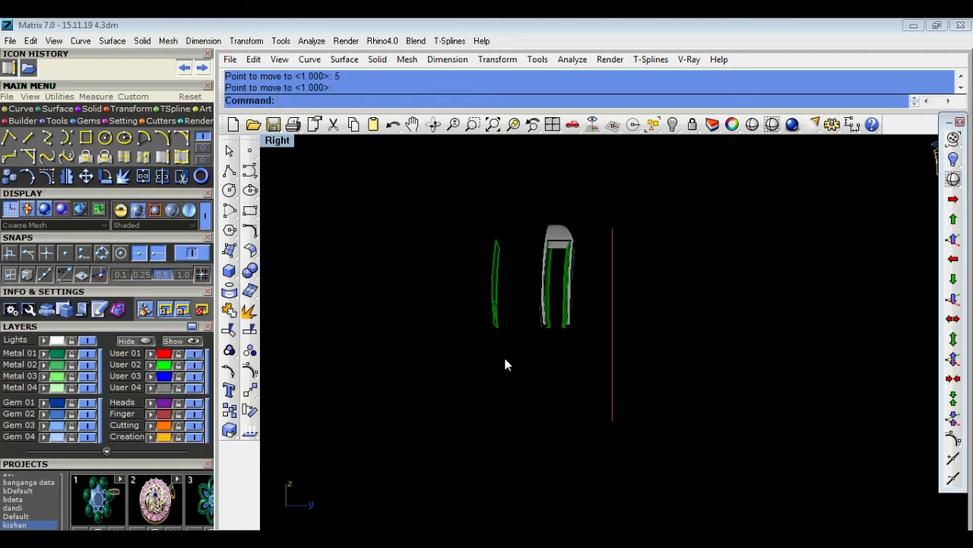
{"action": "right_click_drag", "start_coordinate": [505, 359], "coordinate": [443, 361]}
{"action": "double_click", "coordinate": [288, 144]}
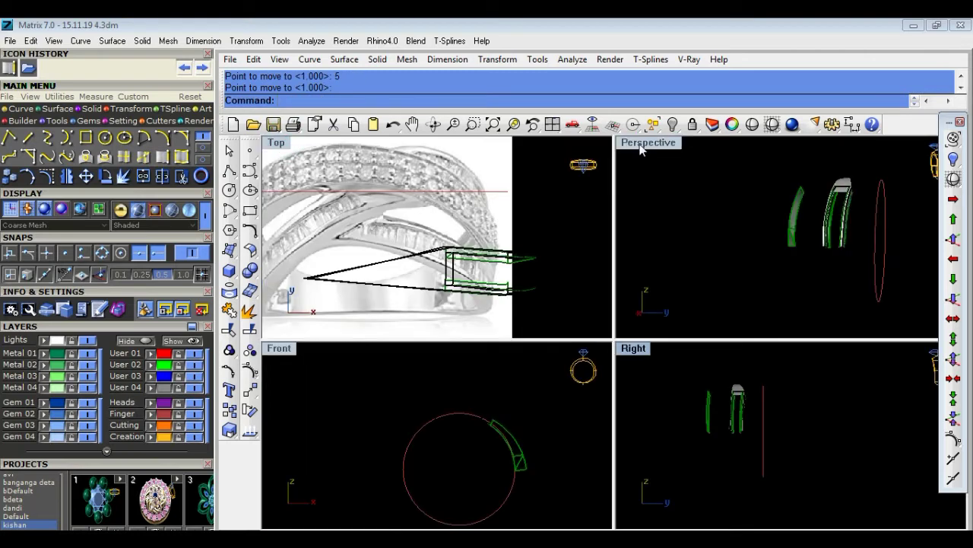
{"action": "double_click", "coordinate": [643, 144]}
{"action": "right_click_drag", "start_coordinate": [618, 281], "coordinate": [538, 344]}
{"action": "scroll", "coordinate": [448, 309], "scroll_direction": "up", "scroll_amount": 4}
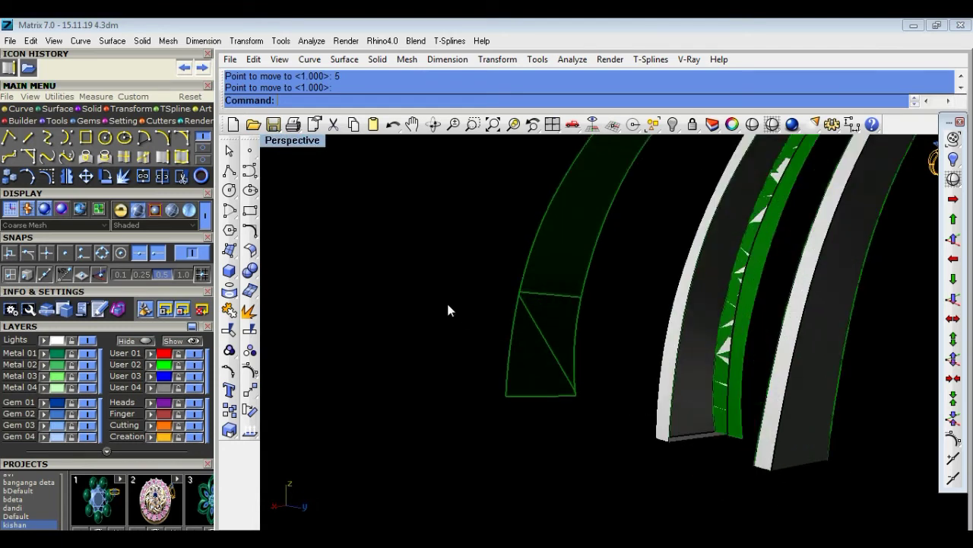
Attempt MergeSrf on the strip surfaces, cancel it, and undo the strip's move.
{"action": "type", "text": "Merge2MeshFaces"}
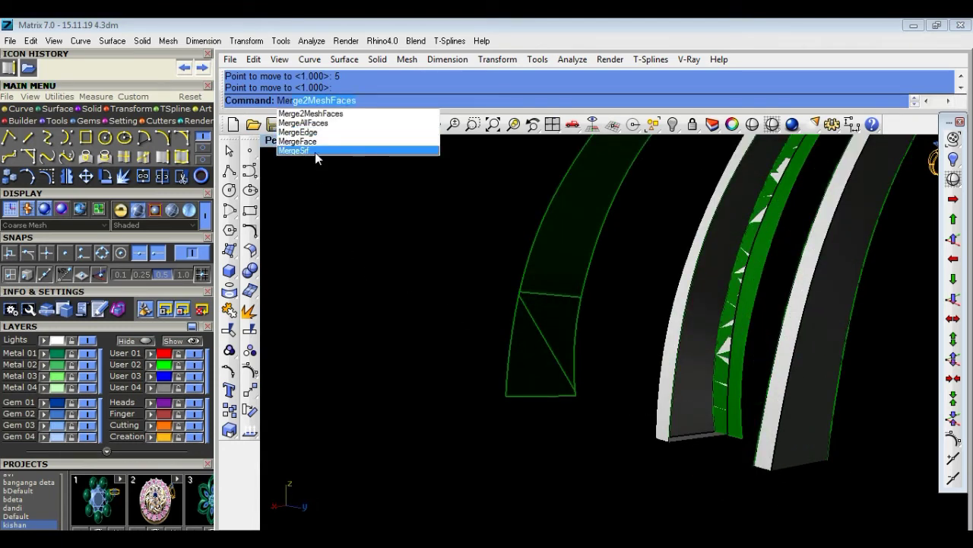
{"action": "left_click", "coordinate": [314, 150]}
{"action": "left_click", "coordinate": [607, 295]}
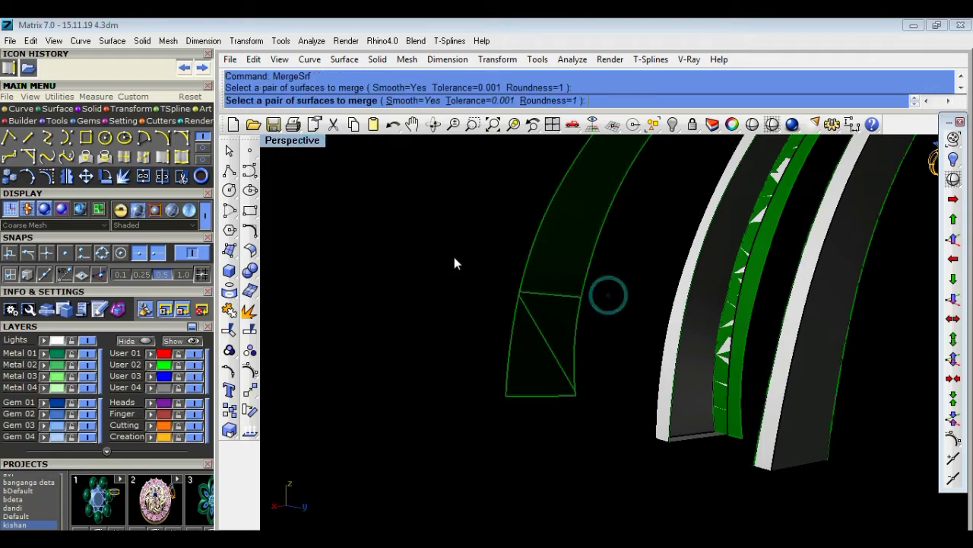
{"action": "left_click", "coordinate": [456, 226]}
{"action": "left_click_drag", "start_coordinate": [586, 424], "coordinate": [517, 358]}
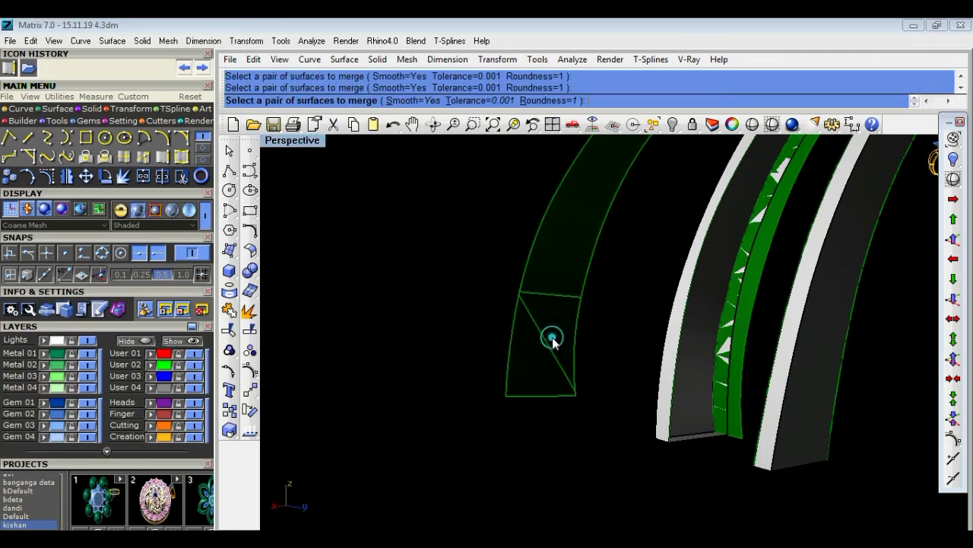
{"action": "key", "text": "Escape"}
{"action": "key", "text": "ctrl+z"}
Delete the extra strip piece on the right band.
{"action": "scroll", "coordinate": [556, 354], "scroll_direction": "down", "scroll_amount": 5}
{"action": "right_click_drag", "start_coordinate": [619, 428], "coordinate": [784, 436]}
{"action": "scroll", "coordinate": [784, 436], "scroll_direction": "up", "scroll_amount": 5}
{"action": "mouse_move", "coordinate": [766, 350]}
{"action": "right_mouse_down"}
{"action": "mouse_move", "coordinate": [787, 289]}
{"action": "mouse_move", "coordinate": [778, 315]}
{"action": "right_mouse_up"}
{"action": "scroll", "coordinate": [778, 315], "scroll_direction": "up", "scroll_amount": 2}
{"action": "scroll", "coordinate": [734, 316], "scroll_direction": "up", "scroll_amount": 2}
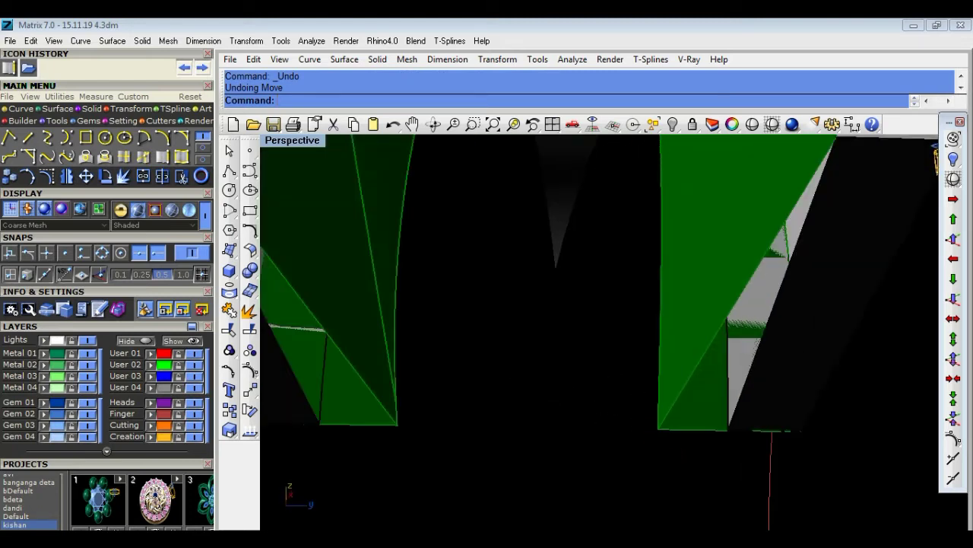
{"action": "scroll", "coordinate": [734, 316], "scroll_direction": "down", "scroll_amount": 3}
{"action": "scroll", "coordinate": [711, 302], "scroll_direction": "down", "scroll_amount": 2}
{"action": "key", "text": "Delete"}
{"action": "mouse_move", "coordinate": [676, 352]}
{"action": "right_mouse_down"}
{"action": "mouse_move", "coordinate": [658, 347]}
{"action": "mouse_move", "coordinate": [643, 368]}
{"action": "right_mouse_up"}
Window-select all ring pieces, join them into one green polysurface, then deselect.
{"action": "scroll", "coordinate": [636, 375], "scroll_direction": "down", "scroll_amount": 1}
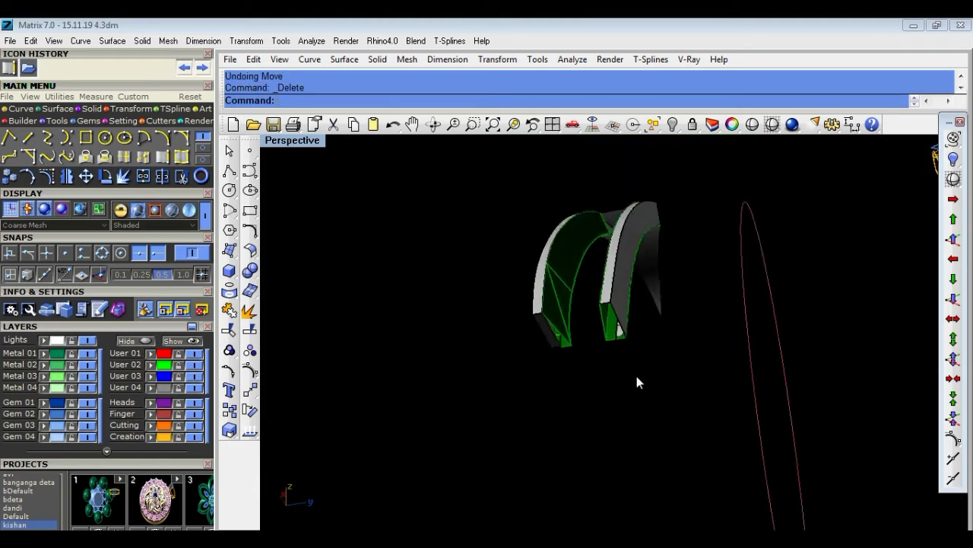
{"action": "scroll", "coordinate": [636, 375], "scroll_direction": "down", "scroll_amount": 2}
{"action": "left_click_drag", "start_coordinate": [614, 325], "coordinate": [616, 329]}
{"action": "left_click_drag", "start_coordinate": [652, 418], "coordinate": [664, 437]}
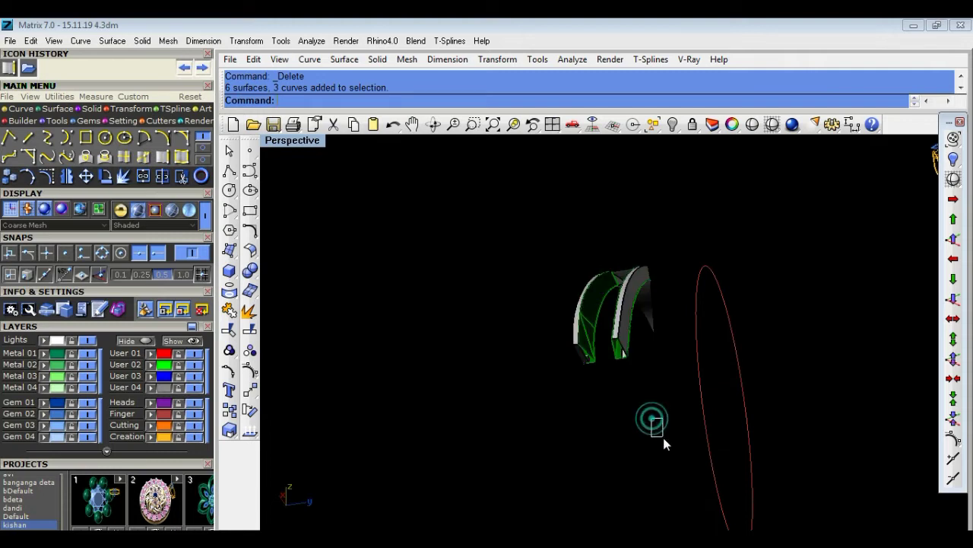
{"action": "left_click_drag", "start_coordinate": [615, 346], "coordinate": [601, 328]}
{"action": "left_click_drag", "start_coordinate": [667, 403], "coordinate": [514, 260]}
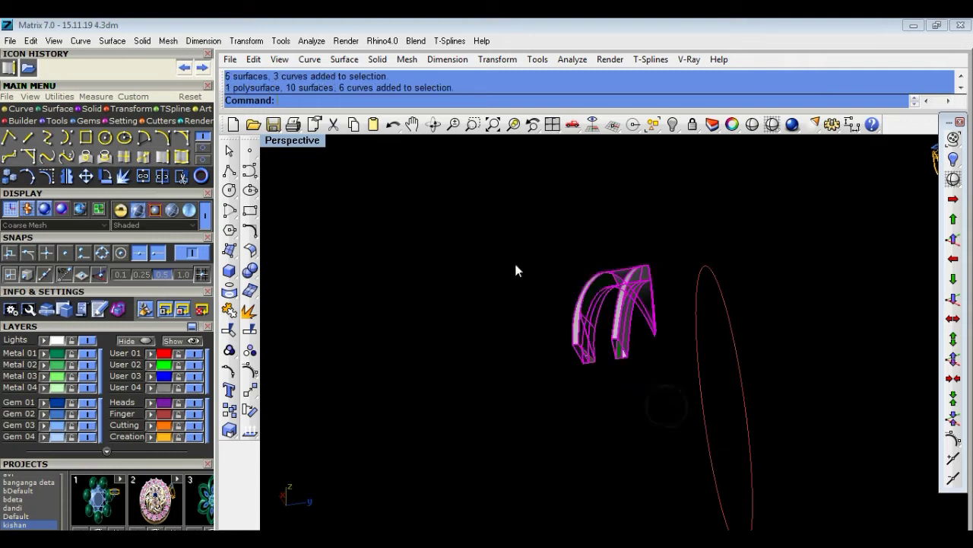
{"action": "left_click", "coordinate": [228, 312]}
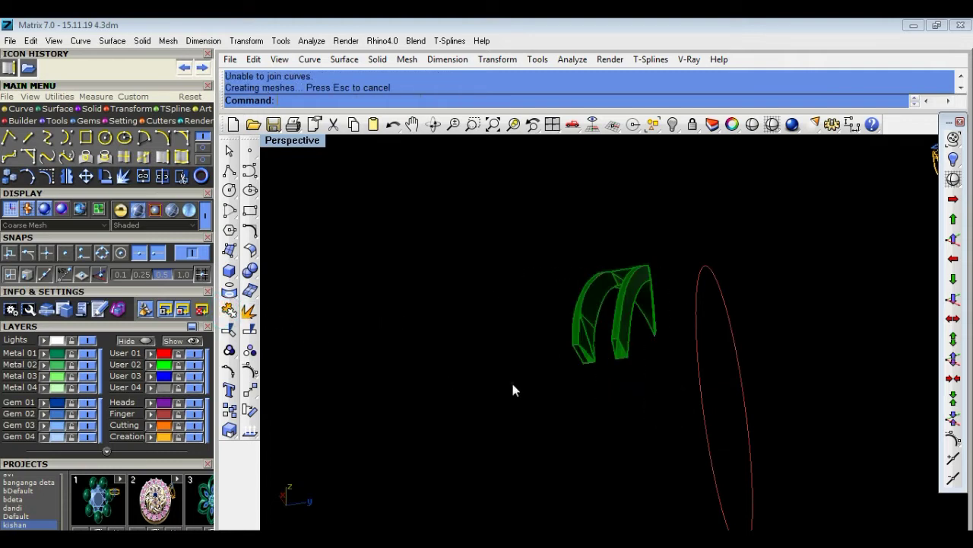
{"action": "scroll", "coordinate": [593, 289], "scroll_direction": "up", "scroll_amount": 5}
{"action": "left_click", "coordinate": [523, 226]}
{"action": "mouse_move", "coordinate": [523, 226]}
{"action": "right_mouse_down"}
{"action": "mouse_move", "coordinate": [670, 248]}
{"action": "mouse_move", "coordinate": [674, 274]}
{"action": "mouse_move", "coordinate": [600, 274]}
{"action": "right_mouse_up"}
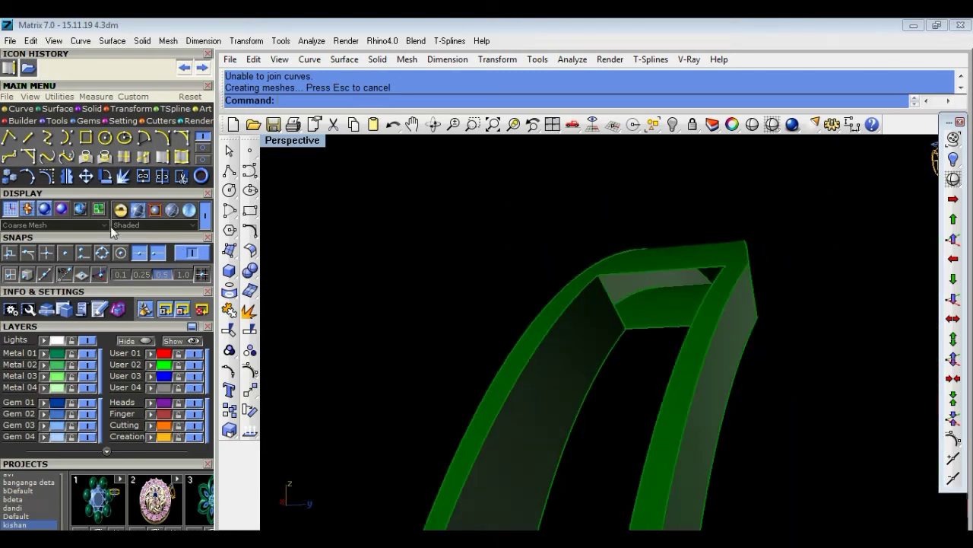
Duplicate three edges around the band's open end as curves.
{"action": "left_click", "coordinate": [162, 157]}
{"action": "left_click", "coordinate": [663, 334]}
{"action": "left_click", "coordinate": [626, 309]}
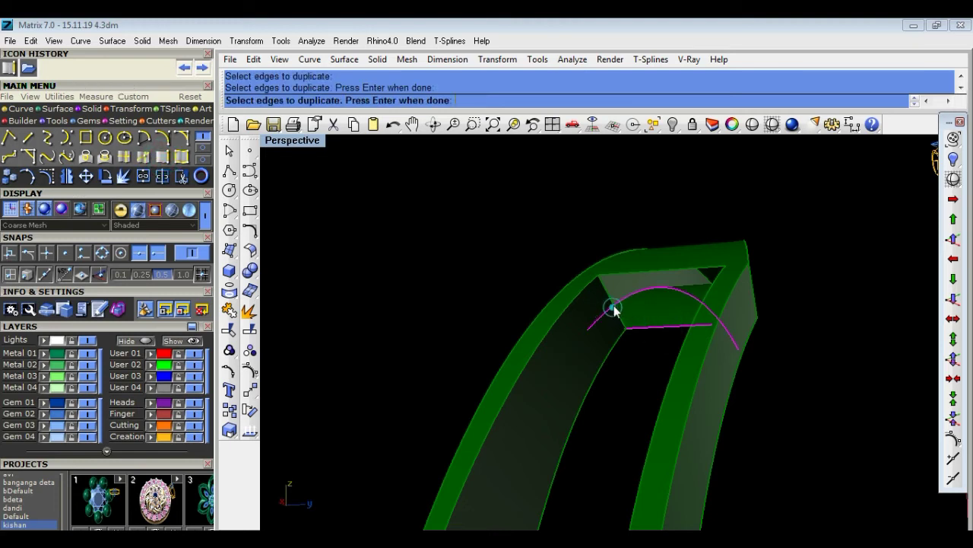
{"action": "left_click", "coordinate": [628, 270]}
{"action": "key", "text": "Return"}
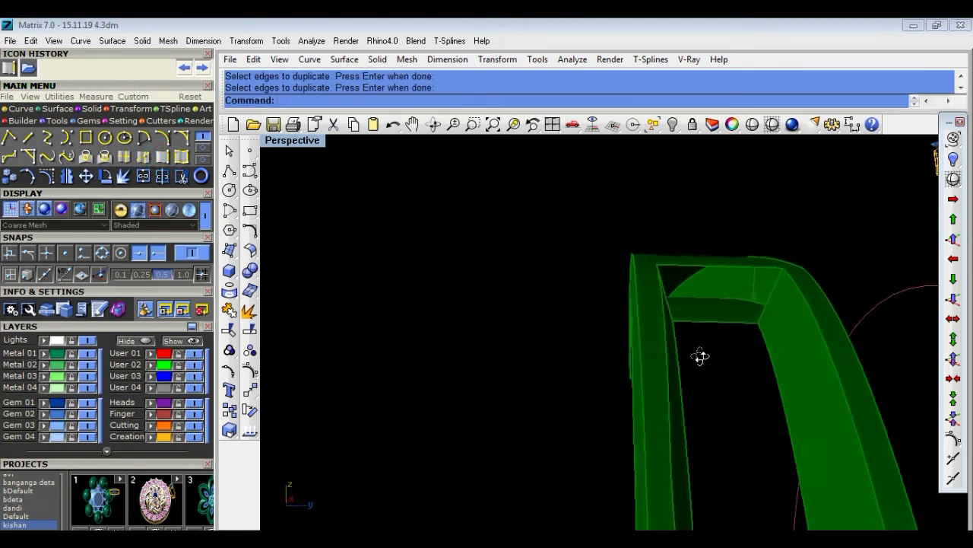
Duplicate the bottom, diagonal and top edges of the arch opening as curves.
{"action": "right_click_drag", "start_coordinate": [700, 354], "coordinate": [747, 373]}
{"action": "right_click", "coordinate": [747, 368]}
{"action": "left_click", "coordinate": [747, 333]}
{"action": "left_click", "coordinate": [784, 315]}
{"action": "left_click", "coordinate": [782, 244]}
{"action": "right_click_drag", "start_coordinate": [686, 274], "coordinate": [708, 348]}
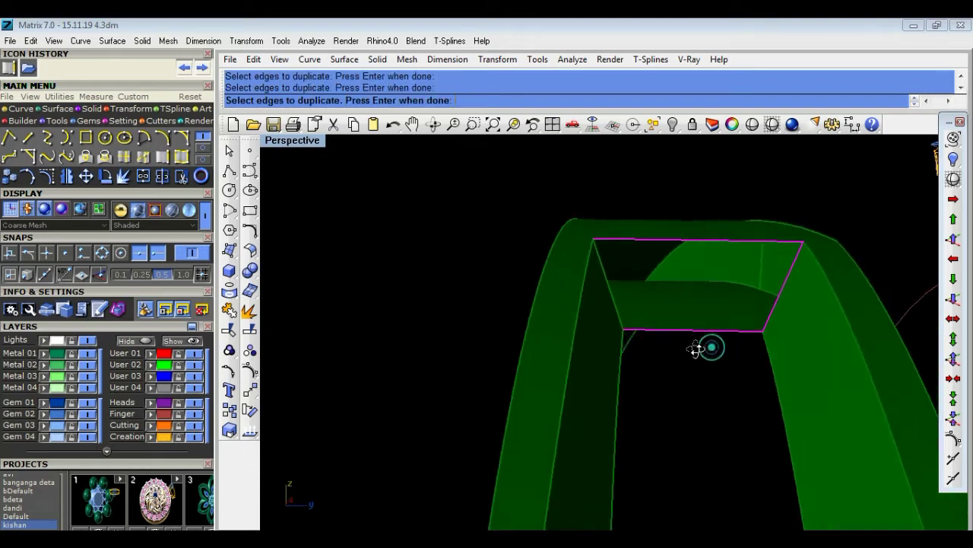
{"action": "mouse_move", "coordinate": [608, 327]}
{"action": "right_mouse_down"}
{"action": "mouse_move", "coordinate": [645, 472]}
{"action": "mouse_move", "coordinate": [652, 188]}
{"action": "right_mouse_up"}
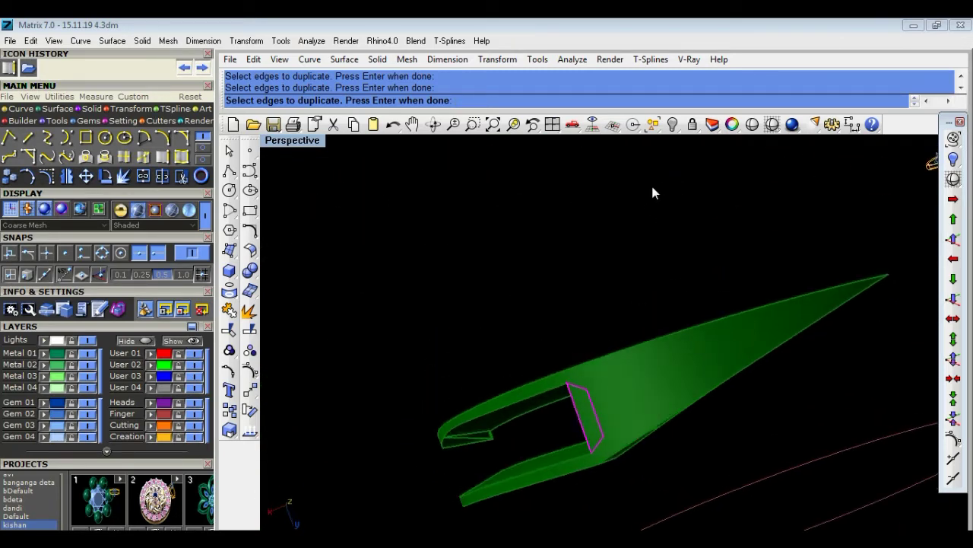
Try Network Surface on the opening's edge curves, then cancel it.
{"action": "left_click", "coordinate": [232, 252]}
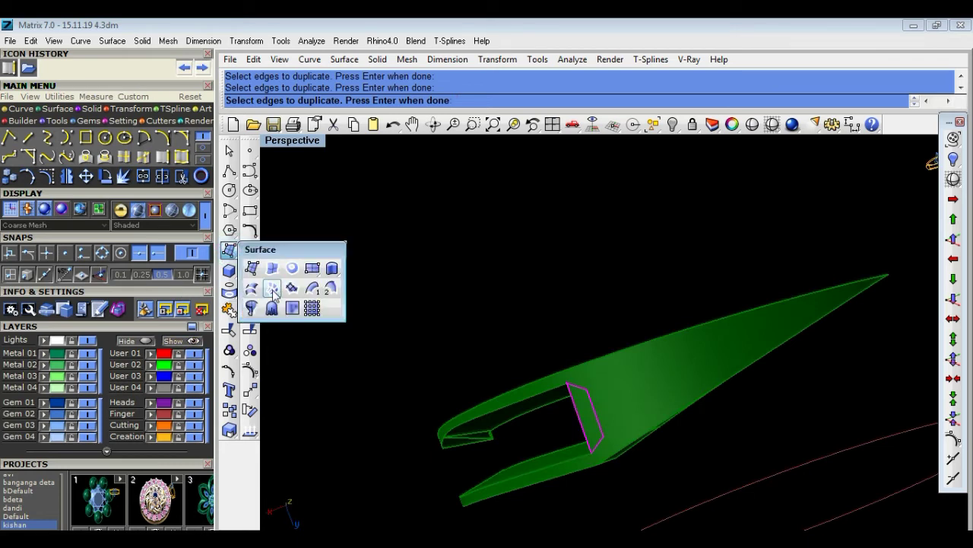
{"action": "left_click", "coordinate": [272, 289]}
{"action": "mouse_move", "coordinate": [543, 397]}
{"action": "right_mouse_down"}
{"action": "mouse_move", "coordinate": [676, 148]}
{"action": "mouse_move", "coordinate": [765, 197]}
{"action": "right_mouse_up"}
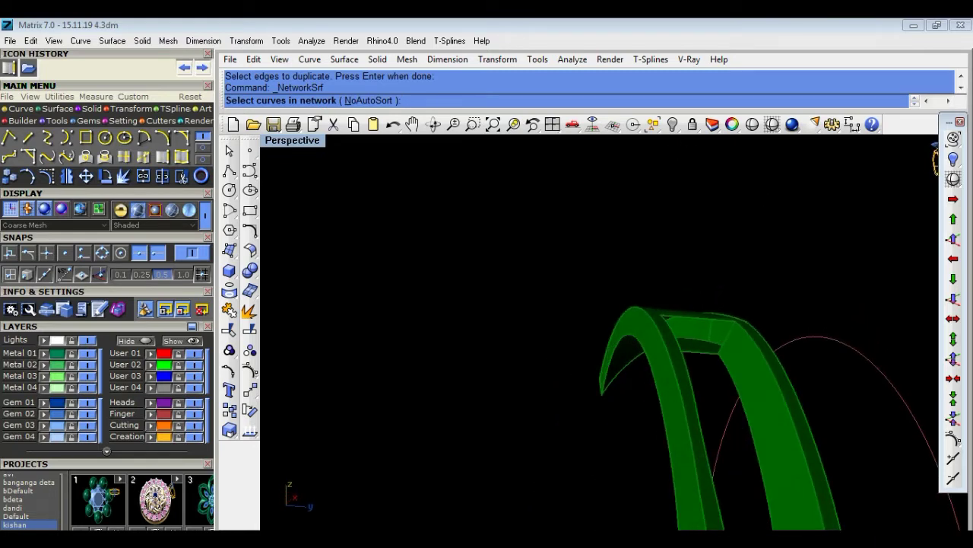
{"action": "key", "text": "Escape"}
{"action": "scroll", "coordinate": [714, 339], "scroll_direction": "up", "scroll_amount": 5}
{"action": "left_click", "coordinate": [702, 363]}
{"action": "key", "text": "Escape"}
{"action": "key", "text": "Return"}
Run Patch and pick the diagonal, bottom and top arch edge curves of the opening.
{"action": "left_click", "coordinate": [229, 250]}
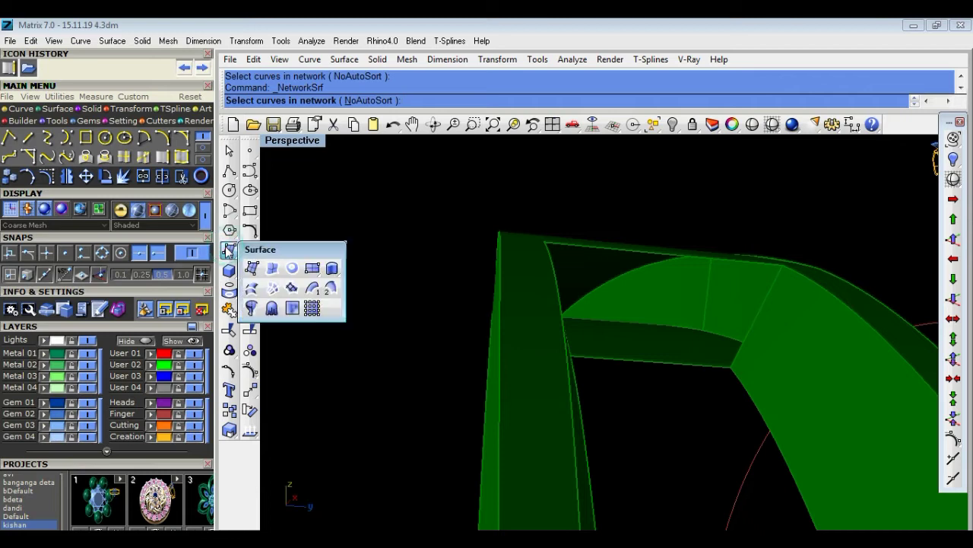
{"action": "left_click", "coordinate": [292, 289]}
{"action": "left_click", "coordinate": [672, 362]}
{"action": "left_click", "coordinate": [745, 337]}
{"action": "left_click", "coordinate": [706, 258]}
{"action": "left_click", "coordinate": [699, 279]}
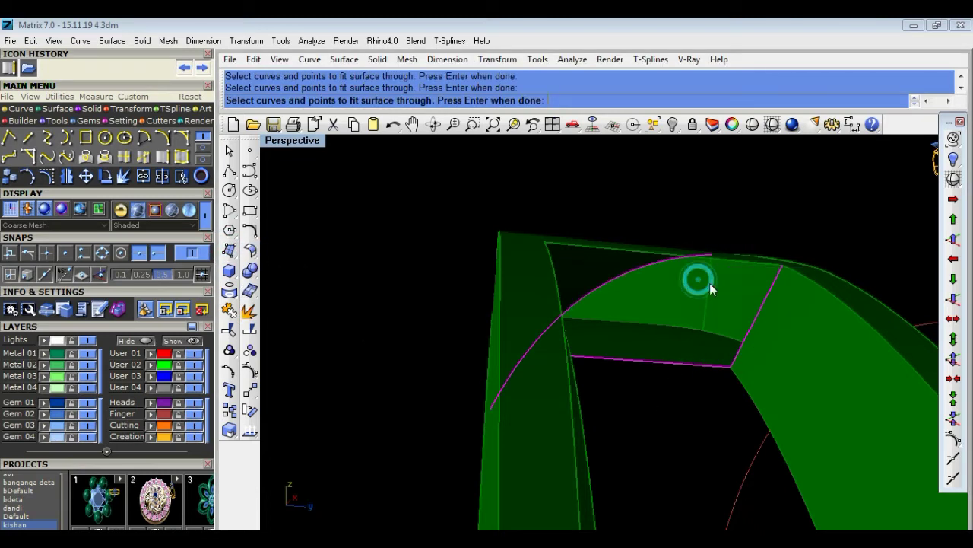
{"action": "key", "text": "Escape"}
{"action": "right_click", "coordinate": [692, 232]}
{"action": "left_click", "coordinate": [756, 311]}
{"action": "left_click", "coordinate": [694, 366]}
{"action": "left_click", "coordinate": [663, 252]}
{"action": "right_click_drag", "start_coordinate": [664, 253], "coordinate": [532, 312]}
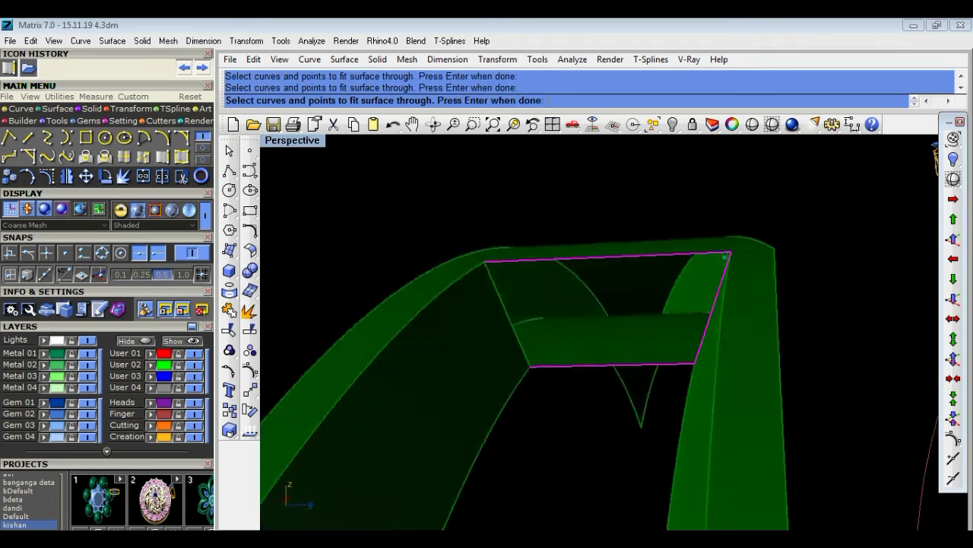
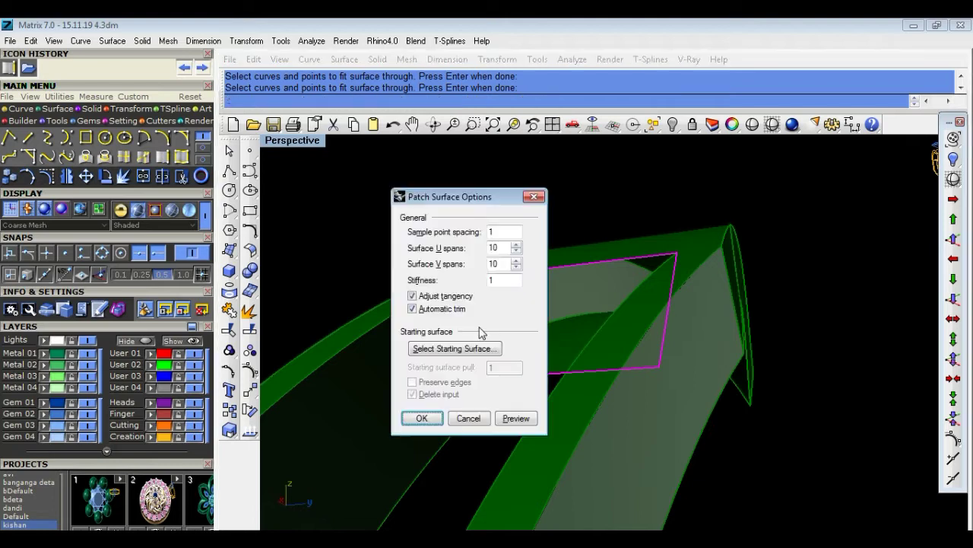
Try a patch with automatic trimming turned off, inspect it, then undo it.
{"action": "left_click", "coordinate": [413, 309]}
{"action": "left_click", "coordinate": [430, 419]}
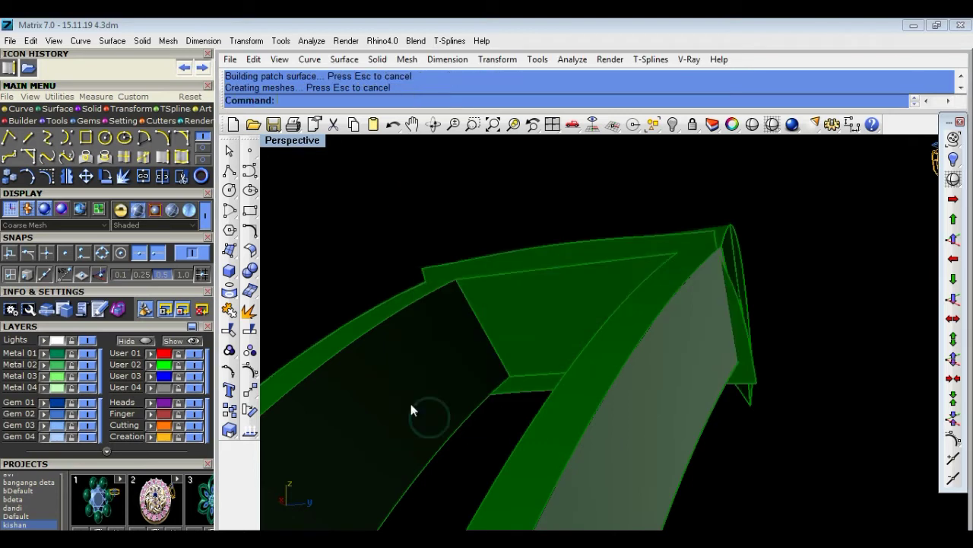
{"action": "mouse_move", "coordinate": [410, 239]}
{"action": "right_mouse_down"}
{"action": "mouse_move", "coordinate": [441, 256]}
{"action": "mouse_move", "coordinate": [505, 249]}
{"action": "right_mouse_up"}
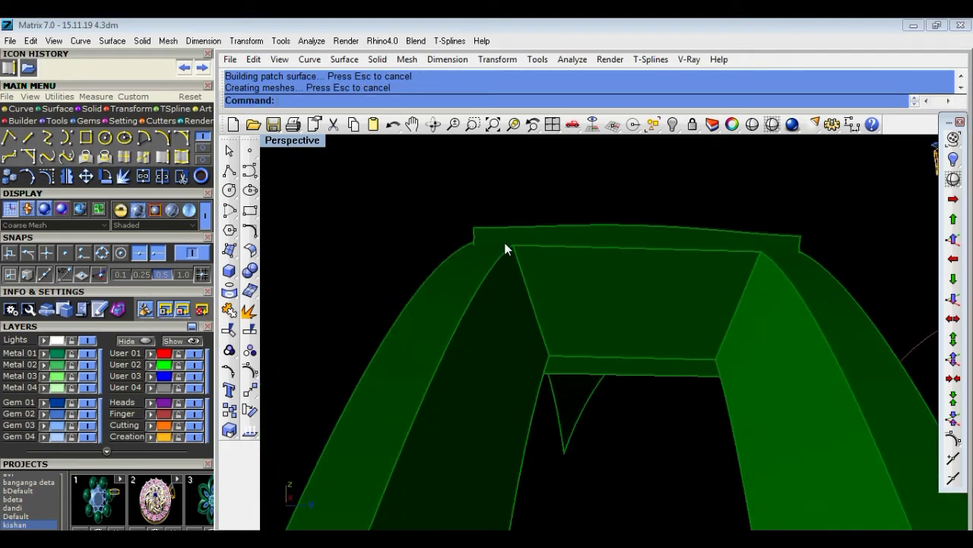
{"action": "key", "text": "ctrl+z"}
Rerun Patch on the opening's top, left, bottom and right edge curves.
{"action": "key", "text": "Return"}
{"action": "left_click", "coordinate": [580, 246]}
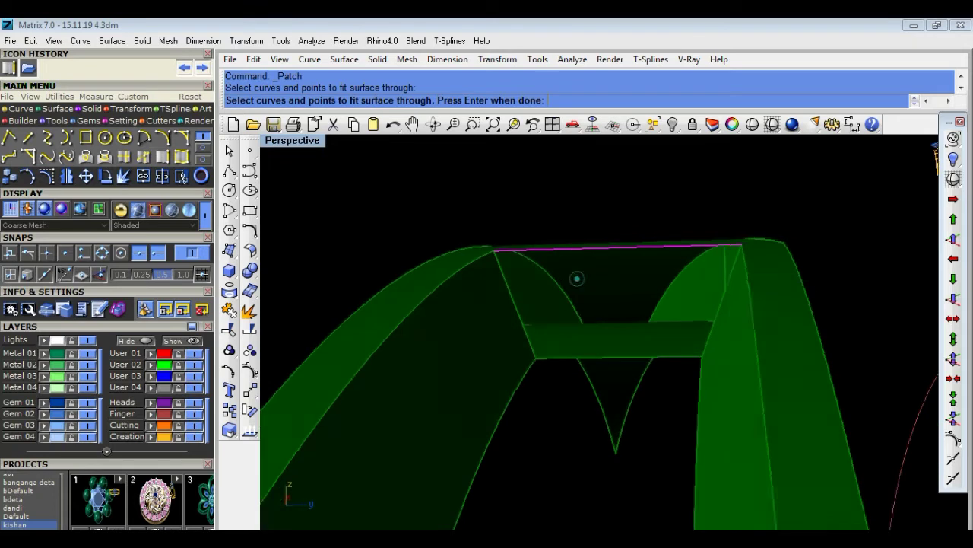
{"action": "right_click_drag", "start_coordinate": [578, 278], "coordinate": [515, 311]}
{"action": "left_click", "coordinate": [513, 316]}
{"action": "left_click", "coordinate": [552, 355]}
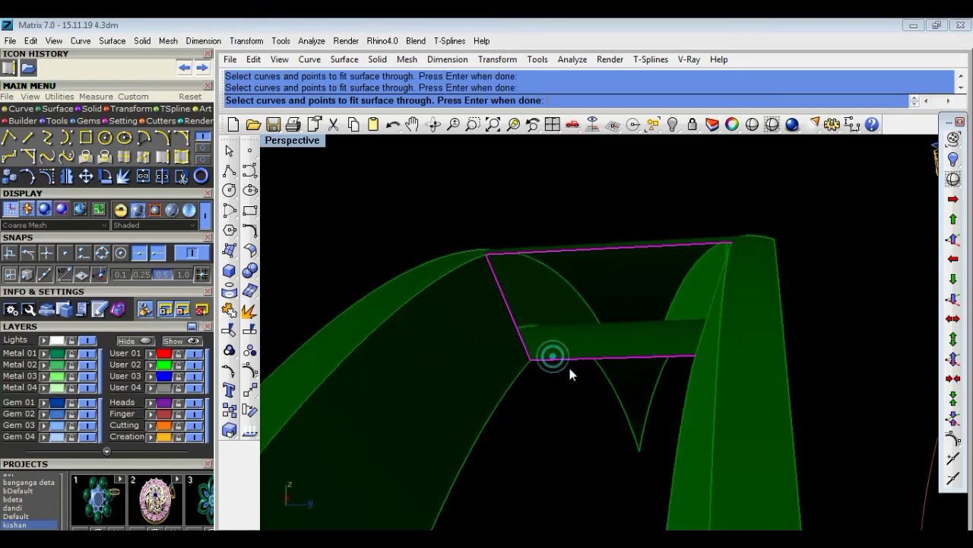
{"action": "right_click_drag", "start_coordinate": [568, 365], "coordinate": [702, 357]}
{"action": "left_click", "coordinate": [763, 339]}
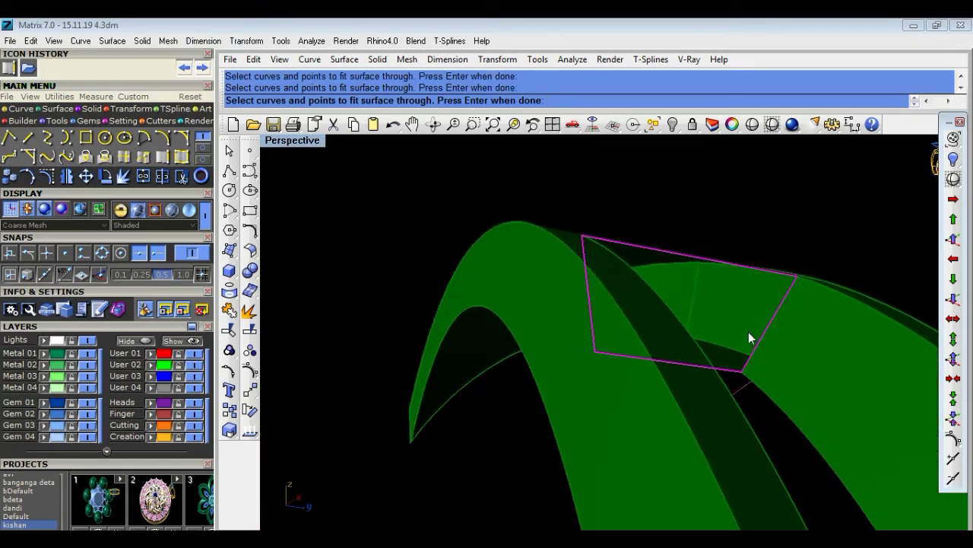
{"action": "key", "text": "Return"}
Build the patch with tangency adjustment and automatic trimming on, inspect it, then undo it.
{"action": "left_click", "coordinate": [412, 296]}
{"action": "left_click", "coordinate": [412, 308]}
{"action": "left_click", "coordinate": [421, 418]}
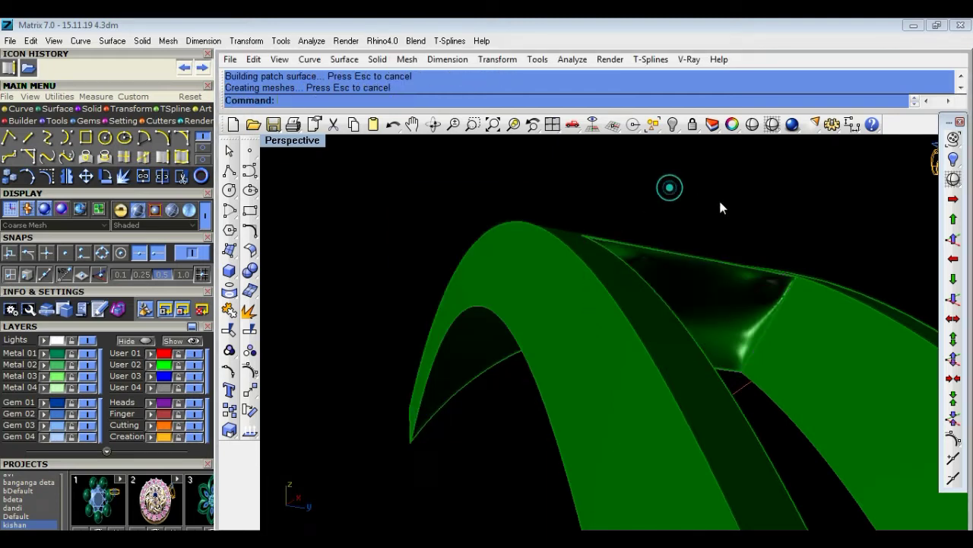
{"action": "right_click_drag", "start_coordinate": [720, 207], "coordinate": [583, 234]}
{"action": "key", "text": "ctrl+z"}
Patch the opening again from its lower and top edges.
{"action": "right_click", "coordinate": [500, 190]}
{"action": "left_click", "coordinate": [481, 348]}
{"action": "left_click", "coordinate": [485, 292]}
{"action": "mouse_move", "coordinate": [493, 297]}
{"action": "right_mouse_down"}
{"action": "mouse_move", "coordinate": [561, 302]}
{"action": "mouse_move", "coordinate": [594, 390]}
{"action": "right_mouse_up"}
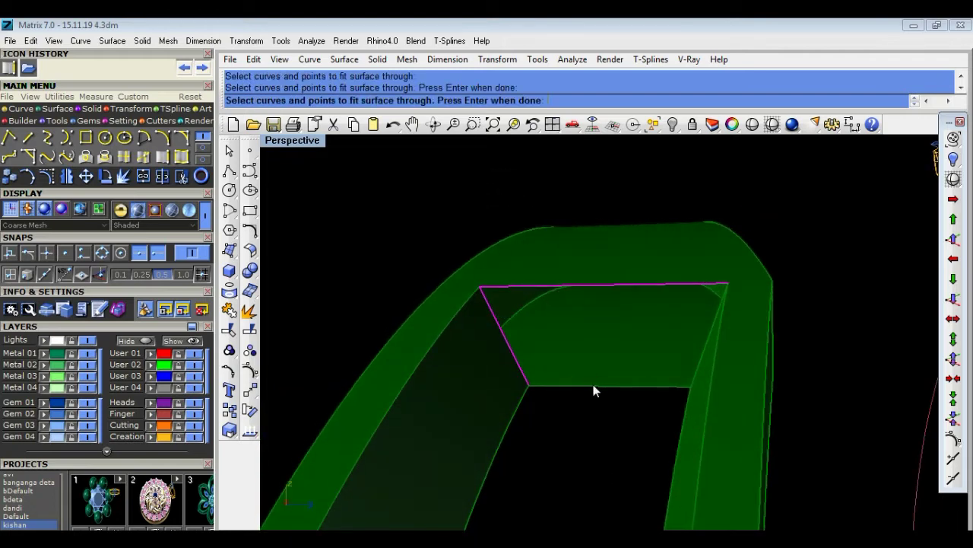
{"action": "right_click", "coordinate": [696, 346]}
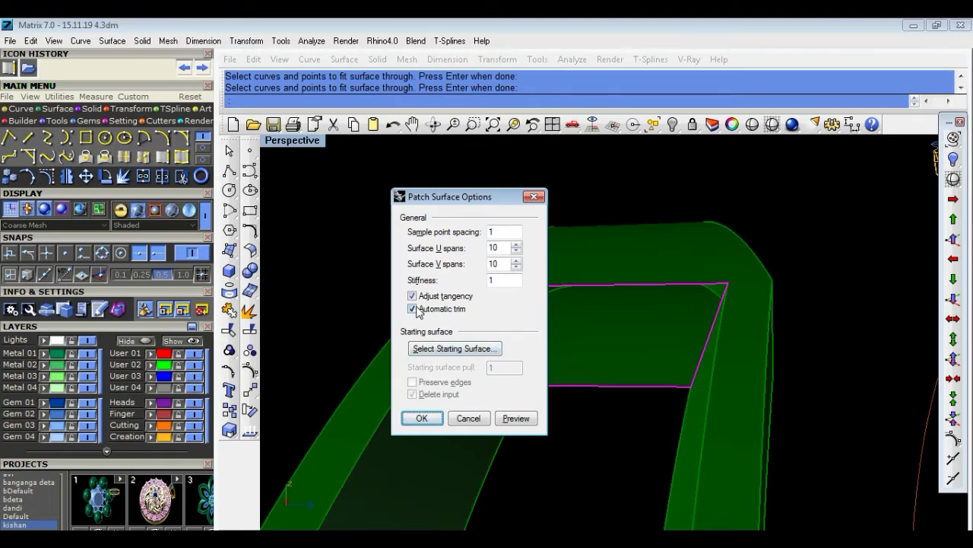
{"action": "left_click", "coordinate": [422, 418]}
Zoom and orbit to view the whole patched band.
{"action": "scroll", "coordinate": [563, 449], "scroll_direction": "down", "scroll_amount": 3}
{"action": "mouse_move", "coordinate": [582, 446]}
{"action": "right_mouse_down"}
{"action": "mouse_move", "coordinate": [648, 404]}
{"action": "mouse_move", "coordinate": [476, 307]}
{"action": "right_mouse_up"}
{"action": "scroll", "coordinate": [636, 385], "scroll_direction": "up", "scroll_amount": 2}
{"action": "scroll", "coordinate": [637, 384], "scroll_direction": "down", "scroll_amount": 2}
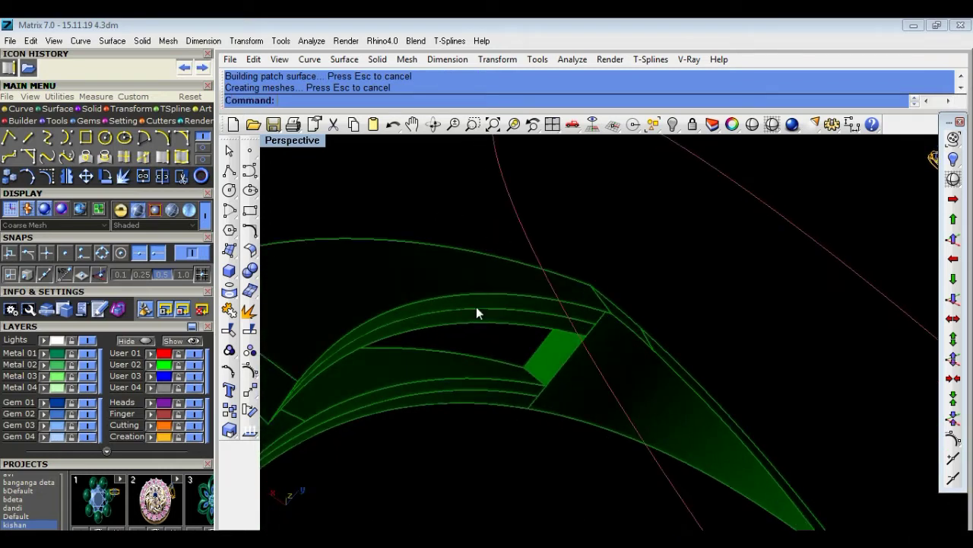
{"action": "scroll", "coordinate": [497, 369], "scroll_direction": "down", "scroll_amount": 3}
{"action": "scroll", "coordinate": [393, 339], "scroll_direction": "up", "scroll_amount": 5}
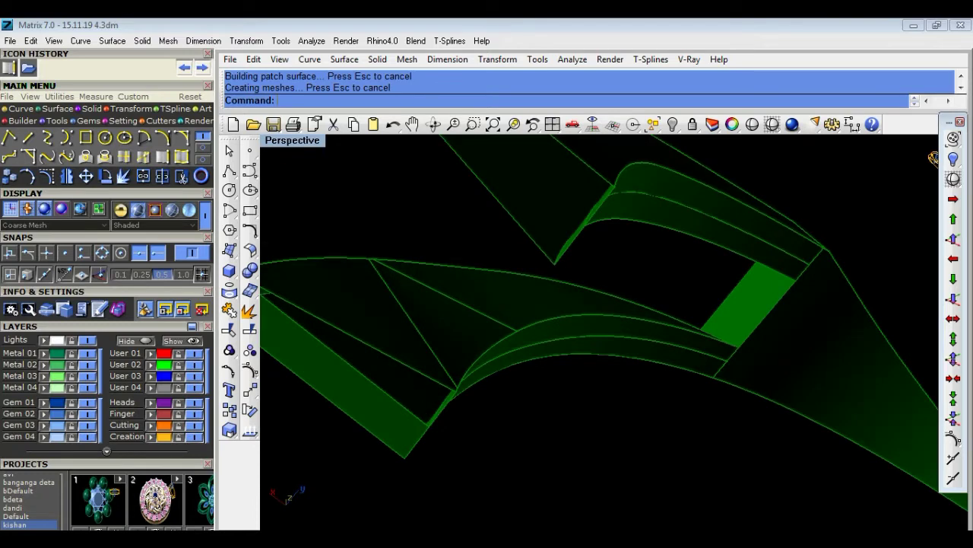
{"action": "scroll", "coordinate": [434, 397], "scroll_direction": "down", "scroll_amount": 4}
{"action": "scroll", "coordinate": [405, 335], "scroll_direction": "up", "scroll_amount": 6}
Explode the band into 13 separate surfaces and select the large left surface.
{"action": "left_click", "coordinate": [425, 348]}
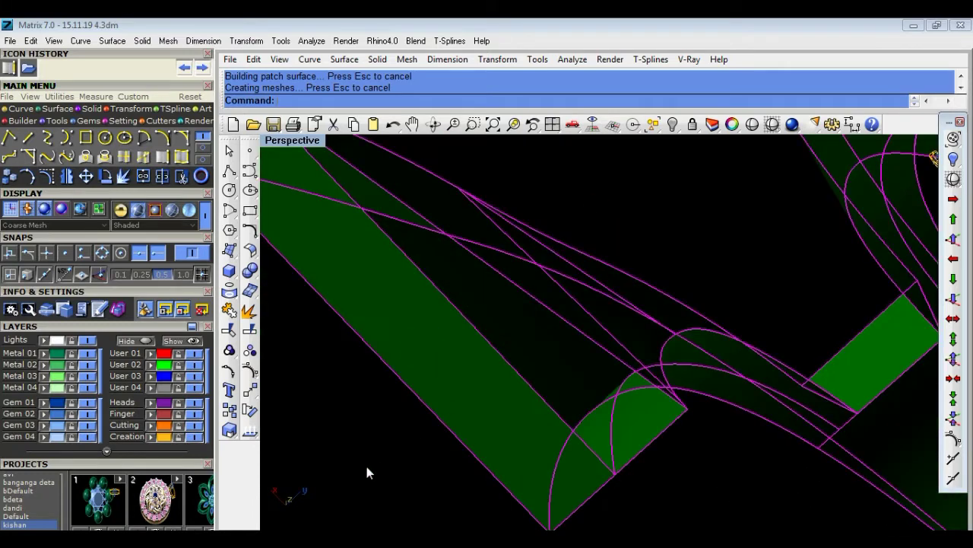
{"action": "left_click", "coordinate": [366, 467]}
{"action": "scroll", "coordinate": [367, 466], "scroll_direction": "down", "scroll_amount": 5}
{"action": "scroll", "coordinate": [516, 317], "scroll_direction": "up", "scroll_amount": 3}
{"action": "scroll", "coordinate": [517, 317], "scroll_direction": "down", "scroll_amount": 3}
{"action": "left_click", "coordinate": [494, 363]}
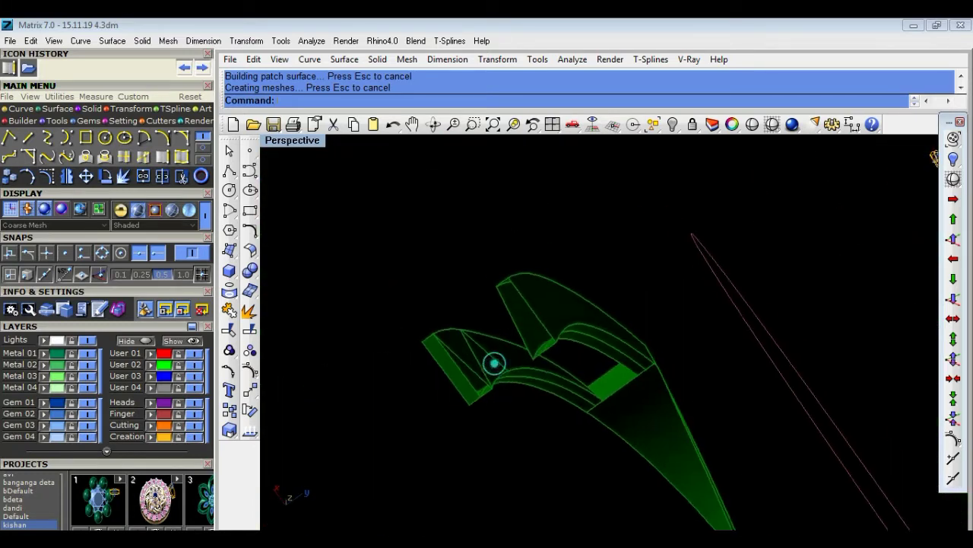
{"action": "scroll", "coordinate": [495, 363], "scroll_direction": "up", "scroll_amount": 5}
{"action": "left_click", "coordinate": [464, 380]}
{"action": "left_click", "coordinate": [250, 312]}
{"action": "left_click", "coordinate": [327, 441]}
{"action": "left_click", "coordinate": [460, 415]}
Delete the large left surface and orbit the part to see it as an arch.
{"action": "key", "text": "Delete"}
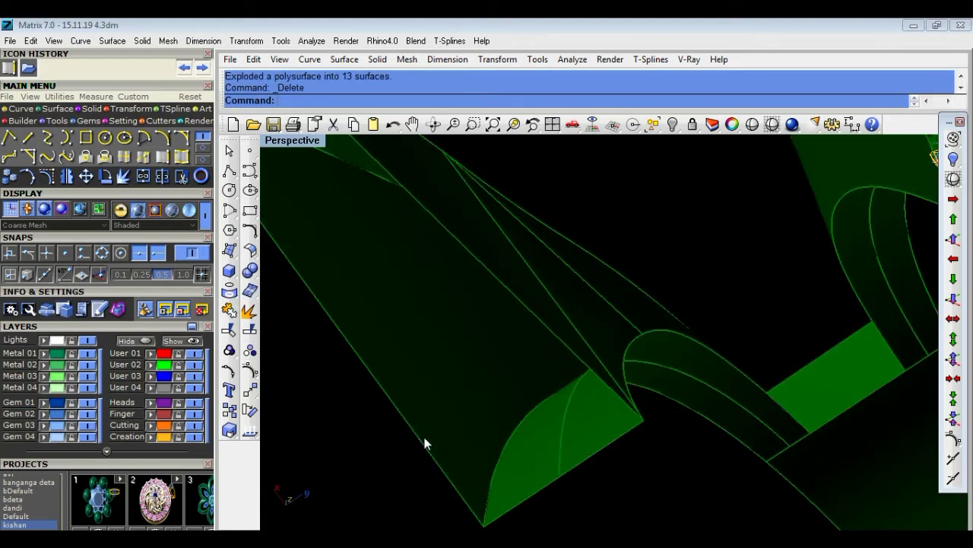
{"action": "scroll", "coordinate": [495, 434], "scroll_direction": "down", "scroll_amount": 3}
{"action": "scroll", "coordinate": [495, 428], "scroll_direction": "down", "scroll_amount": 2}
{"action": "mouse_move", "coordinate": [495, 427]}
{"action": "right_mouse_down"}
{"action": "mouse_move", "coordinate": [575, 434]}
{"action": "mouse_move", "coordinate": [608, 413]}
{"action": "mouse_move", "coordinate": [549, 138]}
{"action": "mouse_move", "coordinate": [464, 413]}
{"action": "mouse_move", "coordinate": [872, 195]}
{"action": "mouse_move", "coordinate": [789, 180]}
{"action": "mouse_move", "coordinate": [931, 161]}
{"action": "mouse_move", "coordinate": [489, 419]}
{"action": "mouse_move", "coordinate": [459, 410]}
{"action": "mouse_move", "coordinate": [430, 429]}
{"action": "mouse_move", "coordinate": [771, 383]}
{"action": "right_mouse_up"}
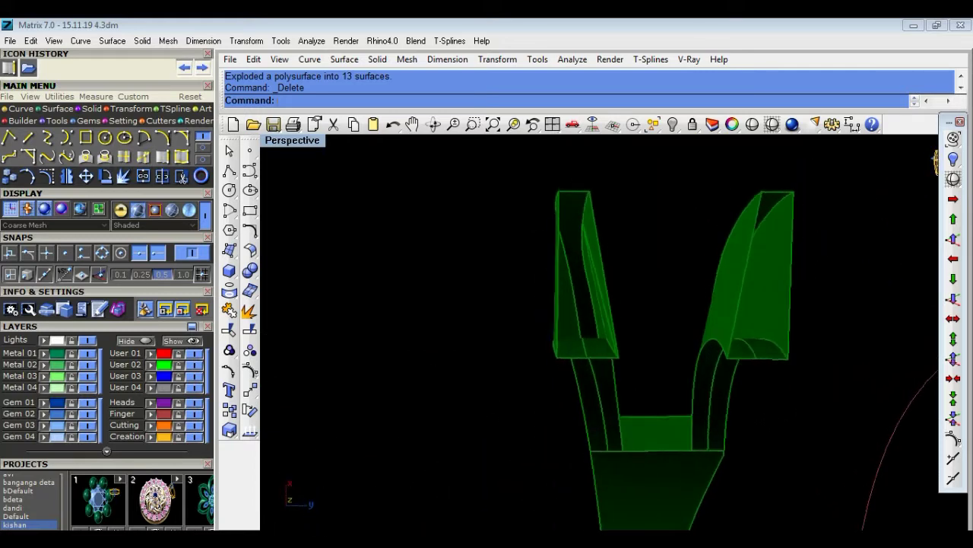
Duplicate the part's long left edge, lower arc edge and diagonal edge as curves.
{"action": "left_click", "coordinate": [162, 176]}
{"action": "right_click_drag", "start_coordinate": [343, 266], "coordinate": [352, 267]}
{"action": "left_click", "coordinate": [472, 388]}
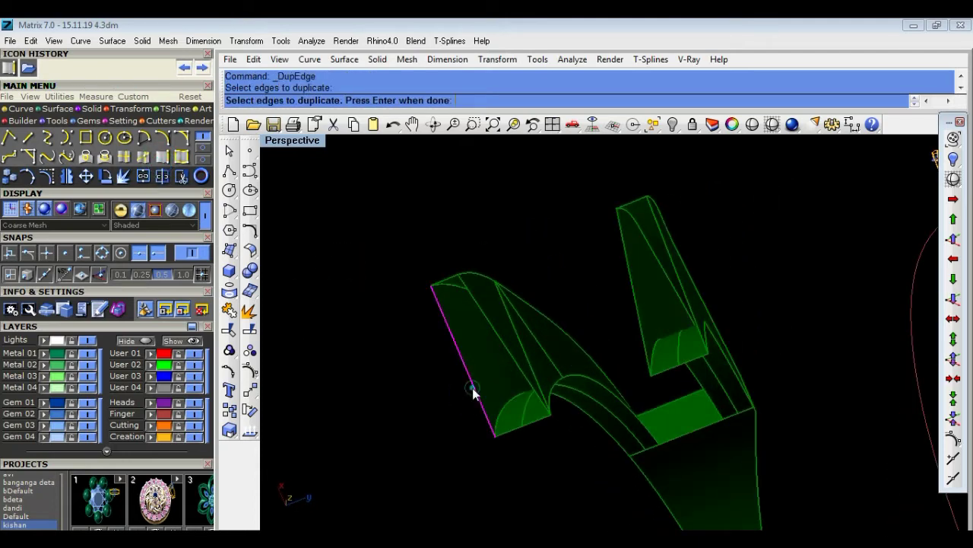
{"action": "left_click", "coordinate": [513, 432]}
{"action": "left_click", "coordinate": [532, 424]}
{"action": "left_click", "coordinate": [512, 431]}
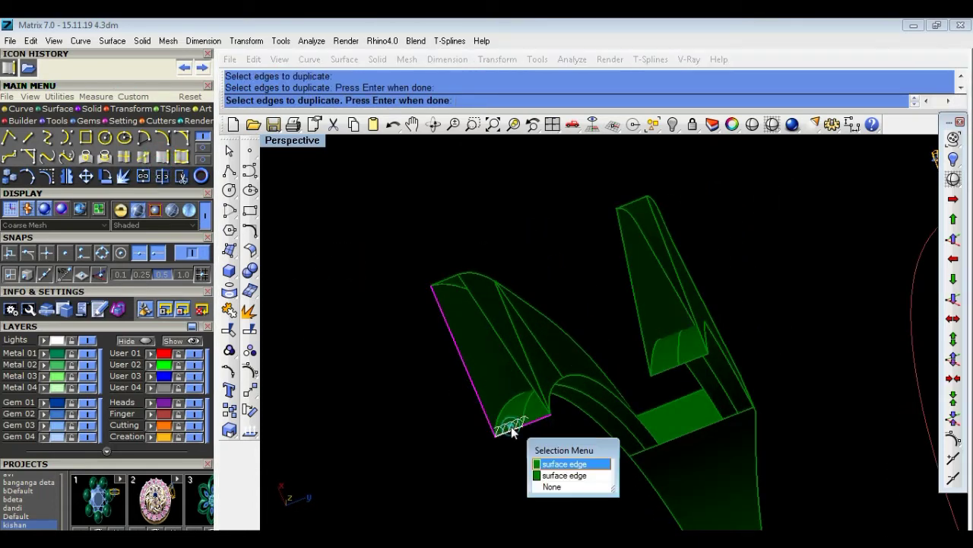
{"action": "left_click", "coordinate": [521, 440]}
{"action": "left_click", "coordinate": [531, 385]}
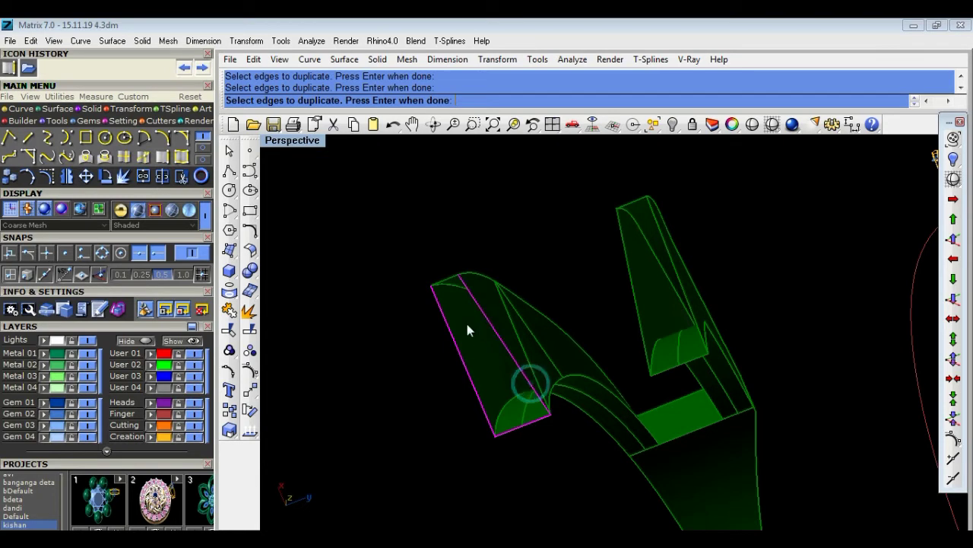
{"action": "right_click", "coordinate": [451, 280]}
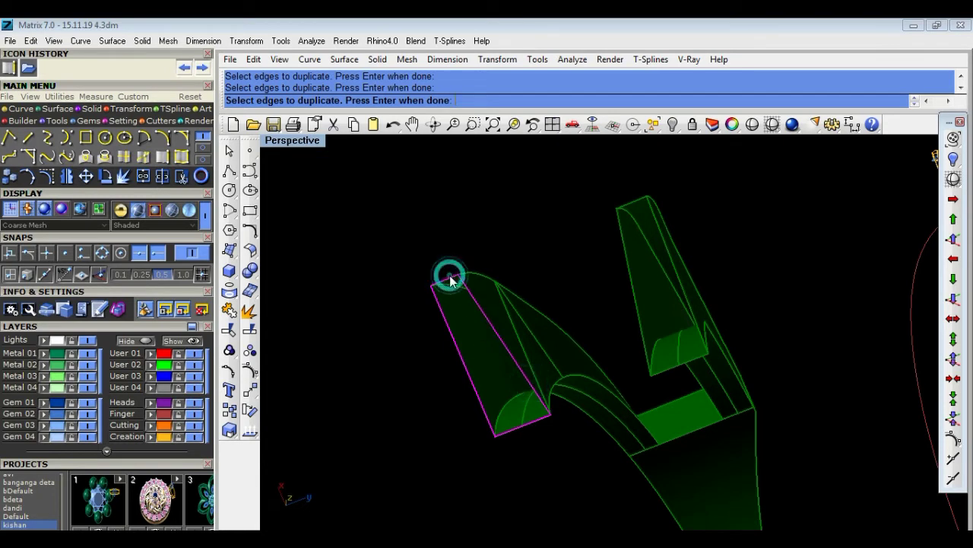
Build a patch surface from the duplicated edge curves.
{"action": "left_click", "coordinate": [234, 254]}
{"action": "left_click", "coordinate": [293, 290]}
{"action": "left_click", "coordinate": [412, 414]}
{"action": "right_click_drag", "start_coordinate": [412, 414], "coordinate": [215, 263]}
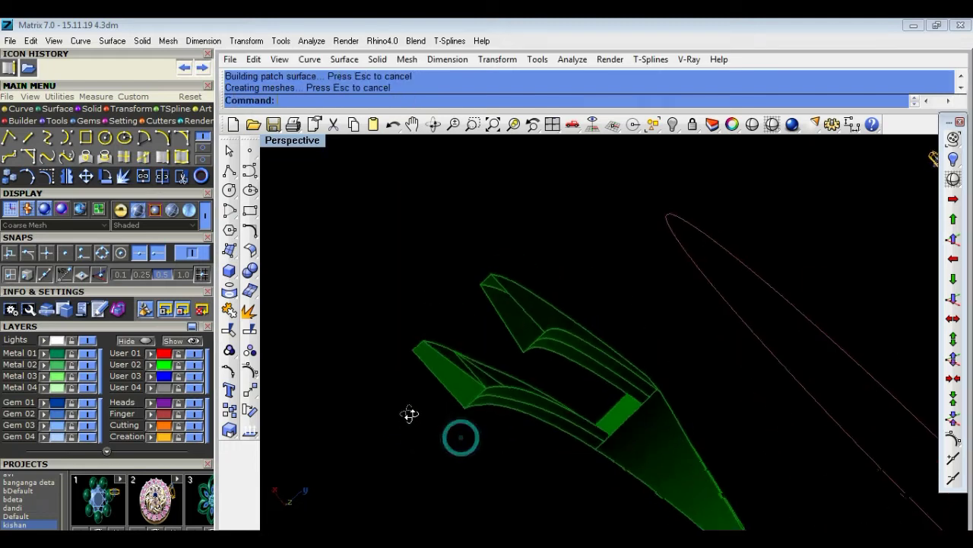
Duplicate the other part's edges, including the long upper edge, as curves.
{"action": "left_click", "coordinate": [162, 157]}
{"action": "scroll", "coordinate": [520, 415], "scroll_direction": "up", "scroll_amount": 3}
{"action": "left_click", "coordinate": [488, 364]}
{"action": "left_click", "coordinate": [512, 369]}
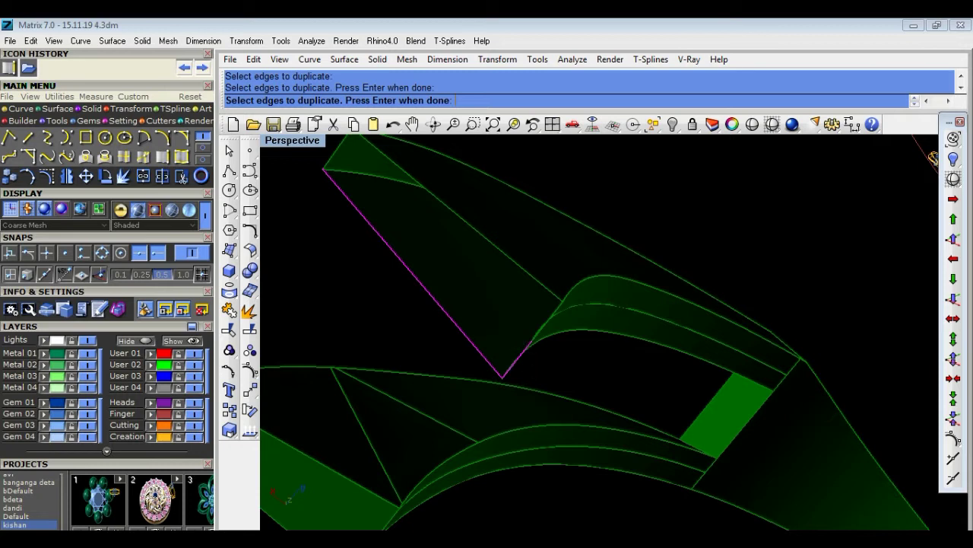
{"action": "left_click", "coordinate": [546, 325]}
{"action": "left_click", "coordinate": [592, 376]}
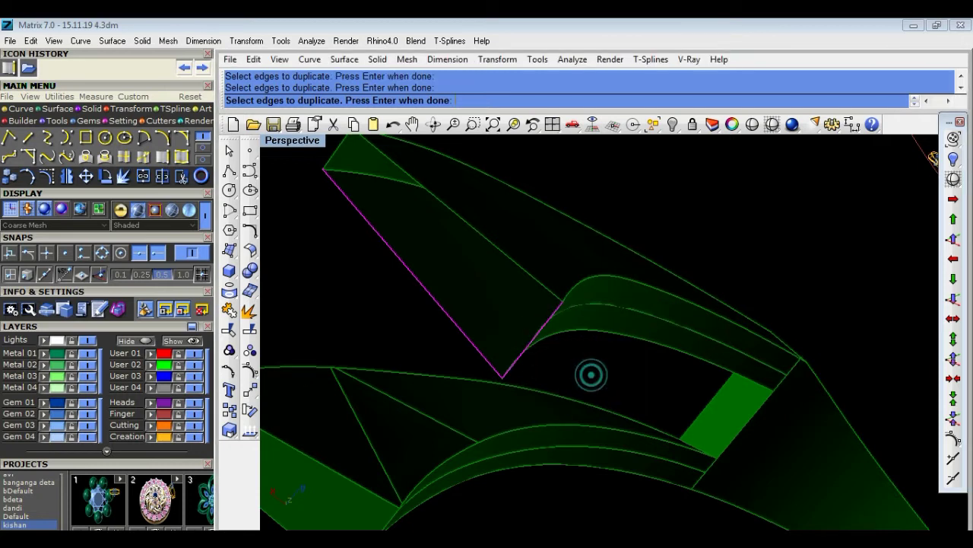
{"action": "left_click", "coordinate": [545, 285]}
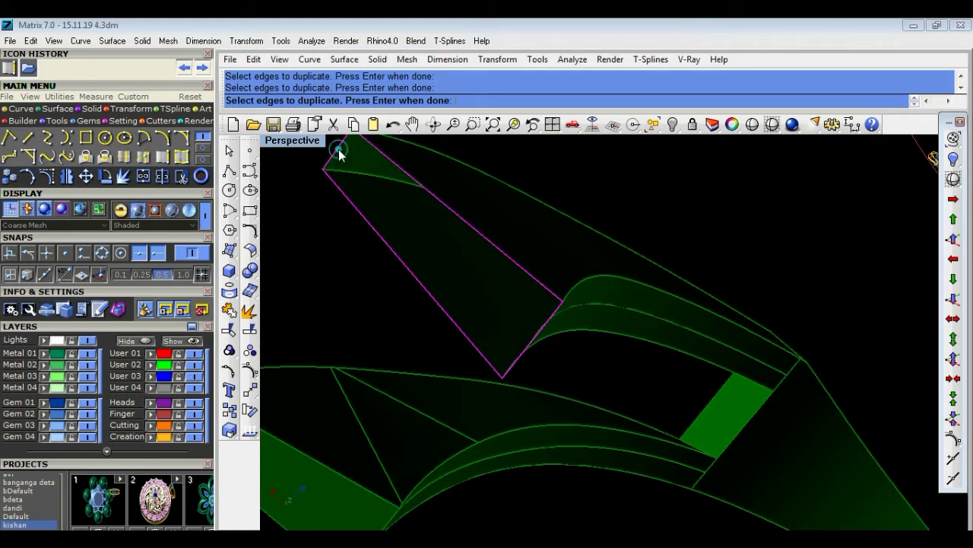
{"action": "key", "text": "Return"}
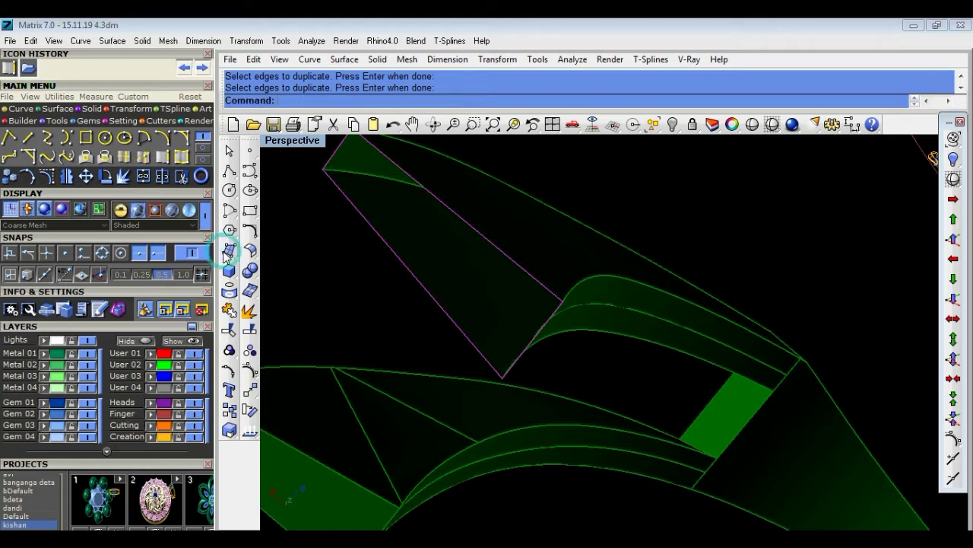
Patch across the opening from these new edge curves.
{"action": "left_click", "coordinate": [227, 256]}
{"action": "left_click", "coordinate": [275, 293]}
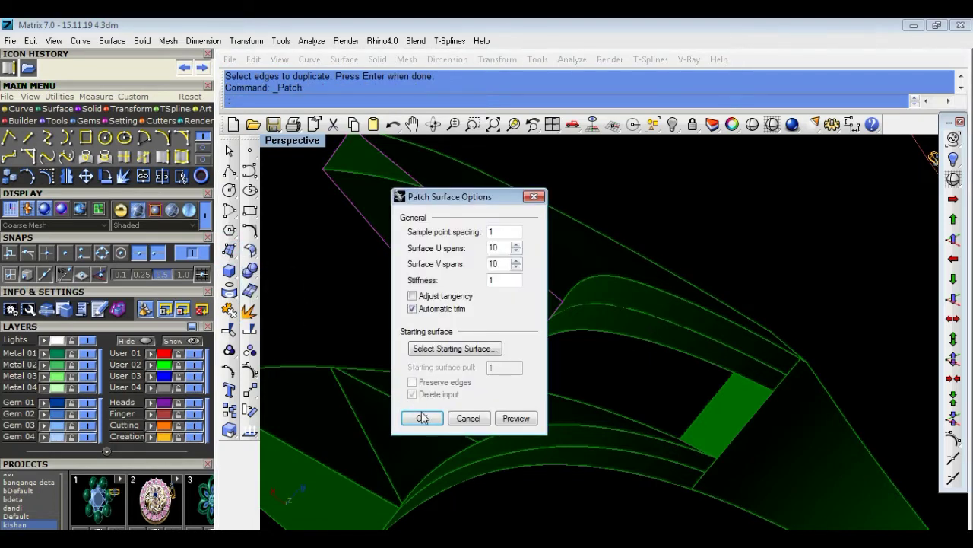
{"action": "left_click", "coordinate": [423, 417]}
{"action": "scroll", "coordinate": [373, 309], "scroll_direction": "down", "scroll_amount": 5}
{"action": "left_click", "coordinate": [466, 388]}
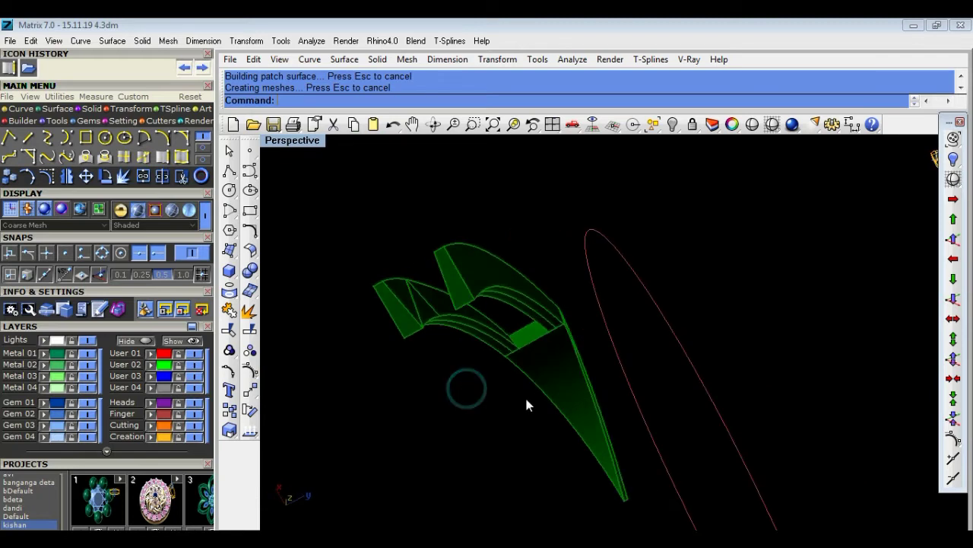
{"action": "left_click_drag", "start_coordinate": [335, 244], "coordinate": [525, 357]}
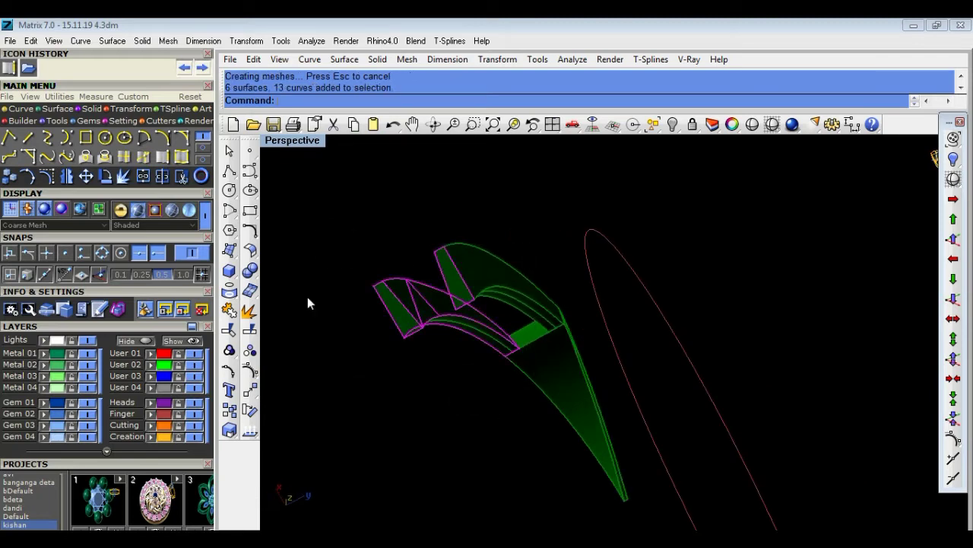
Window-select the green strips and join their edge curves into 6 open curves.
{"action": "left_click_drag", "start_coordinate": [311, 210], "coordinate": [580, 445]}
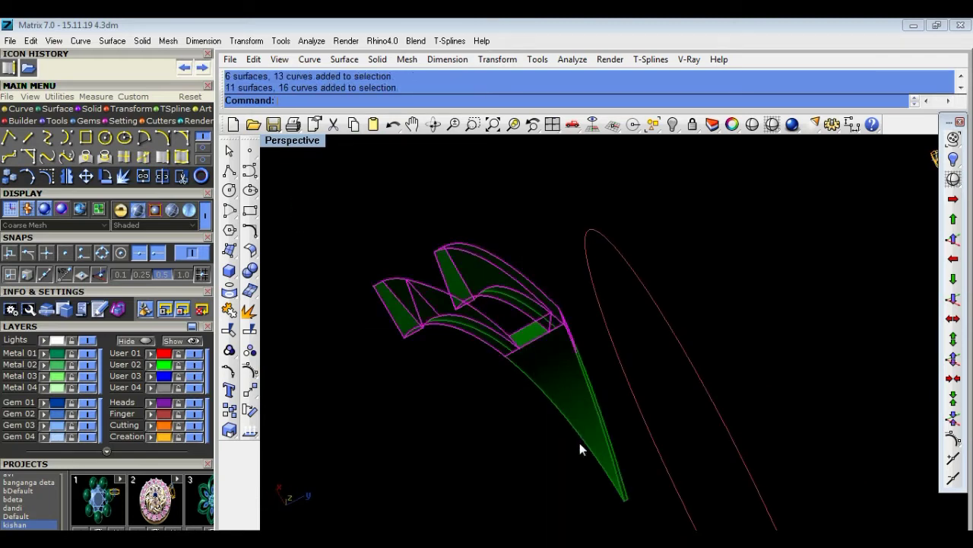
{"action": "left_click_drag", "start_coordinate": [628, 442], "coordinate": [479, 356]}
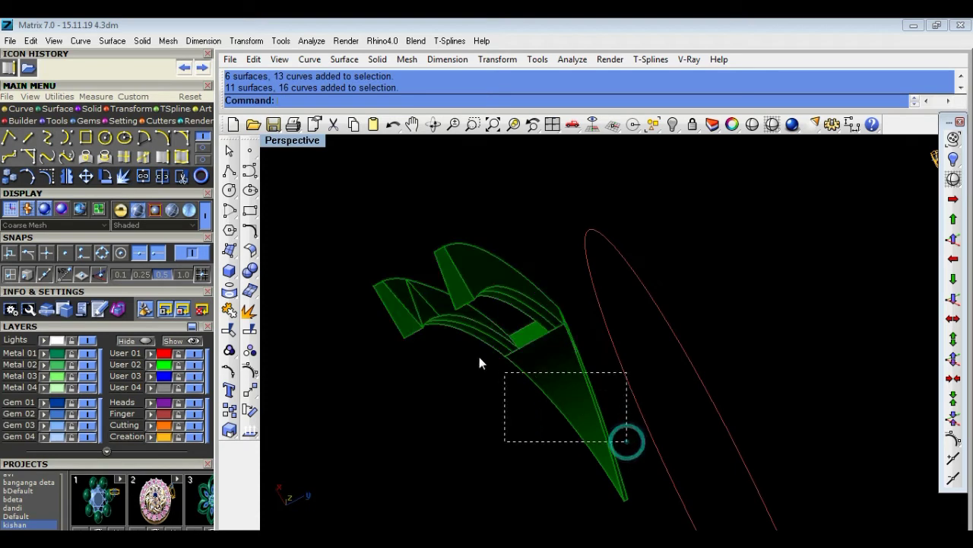
{"action": "left_click_drag", "start_coordinate": [342, 245], "coordinate": [352, 241]}
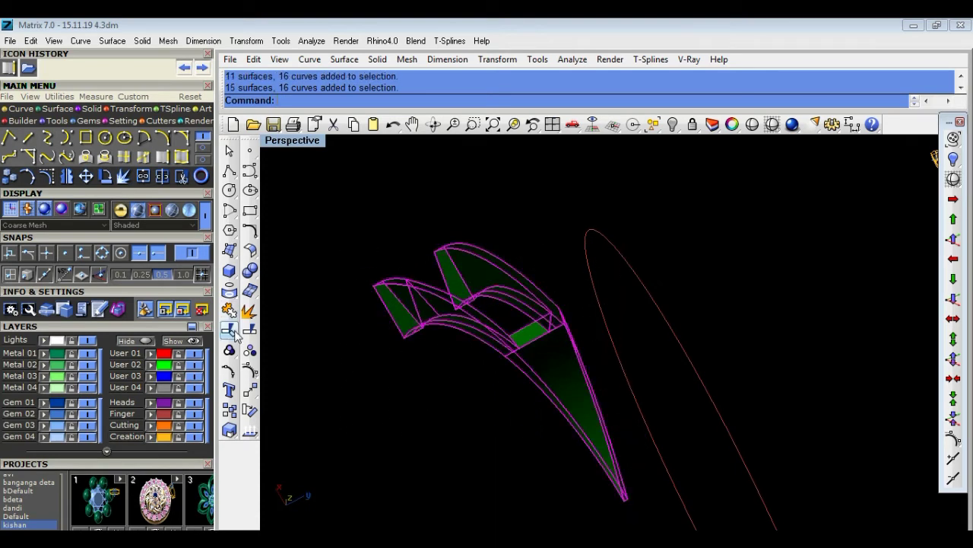
{"action": "left_click", "coordinate": [229, 310]}
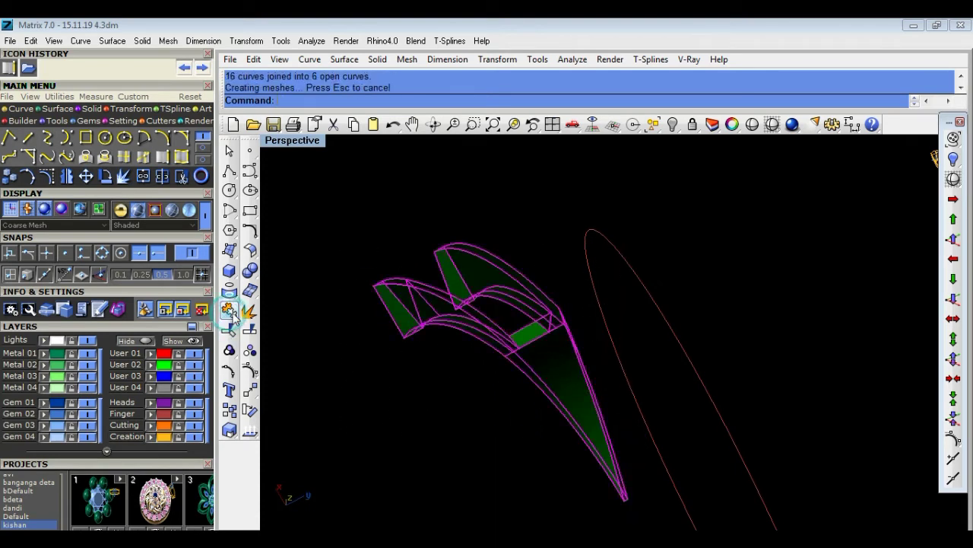
Orbit the view and select the green lofted polysurface.
{"action": "left_click", "coordinate": [455, 274]}
{"action": "left_click", "coordinate": [504, 320]}
{"action": "left_click", "coordinate": [418, 203]}
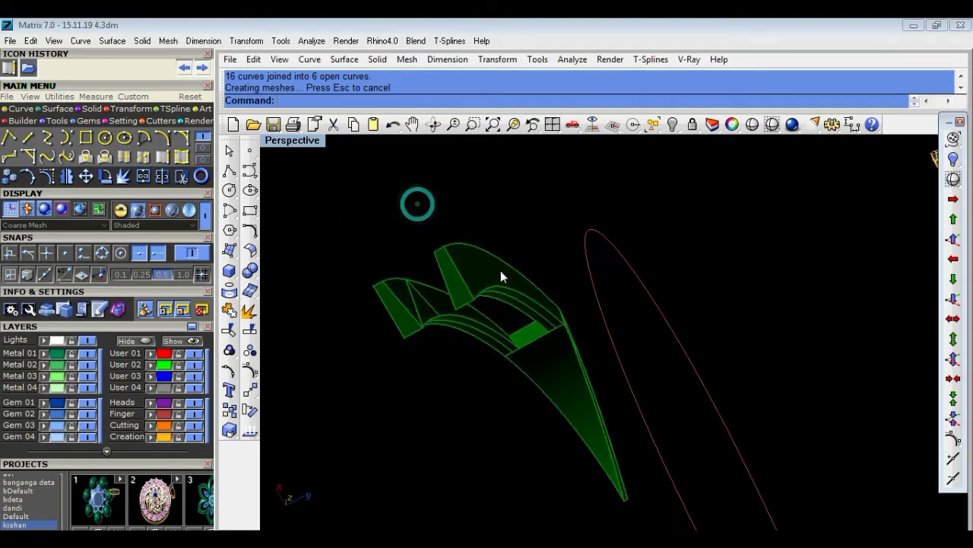
{"action": "right_click_drag", "start_coordinate": [576, 298], "coordinate": [682, 347]}
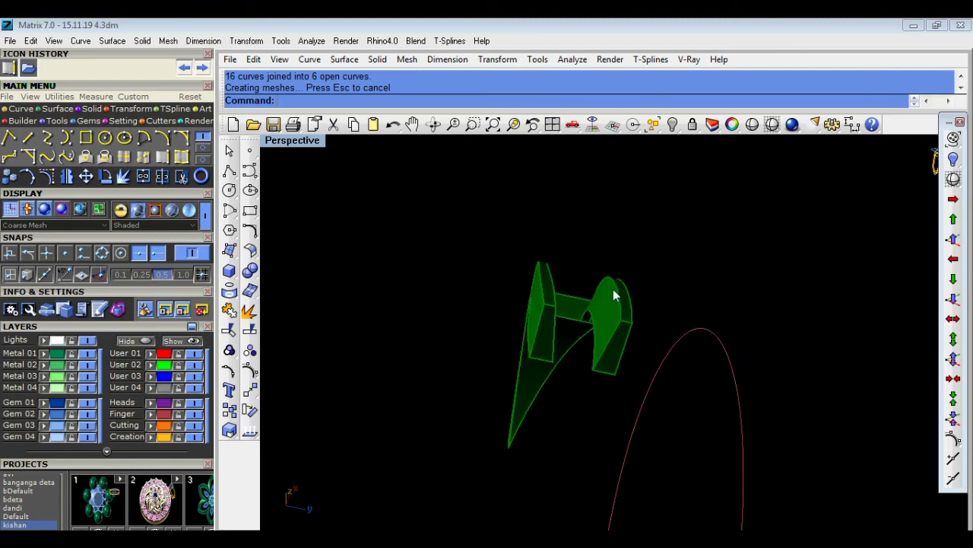
{"action": "left_click", "coordinate": [615, 342]}
Hide the green model and delete the six joined curves.
{"action": "left_click", "coordinate": [673, 125]}
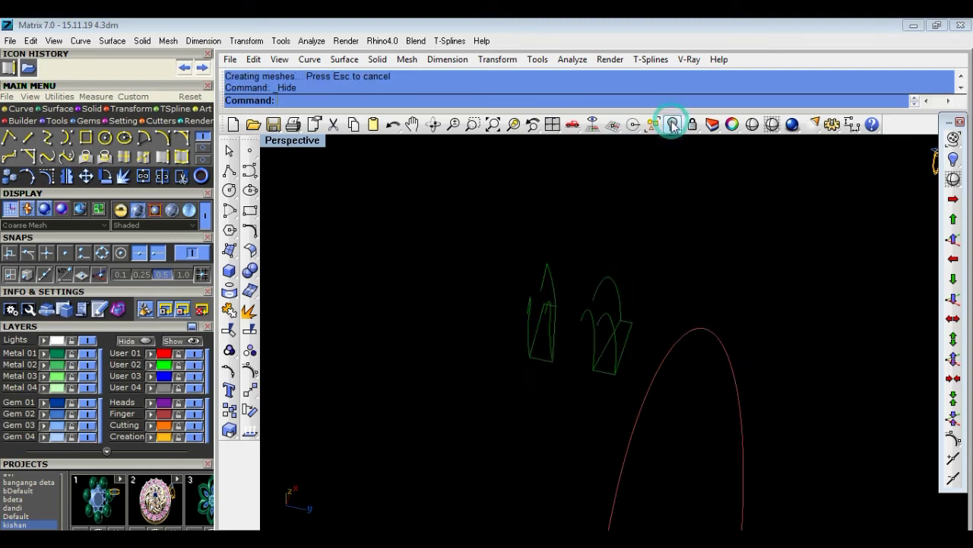
{"action": "left_click_drag", "start_coordinate": [416, 217], "coordinate": [680, 438]}
{"action": "key", "text": "Delete"}
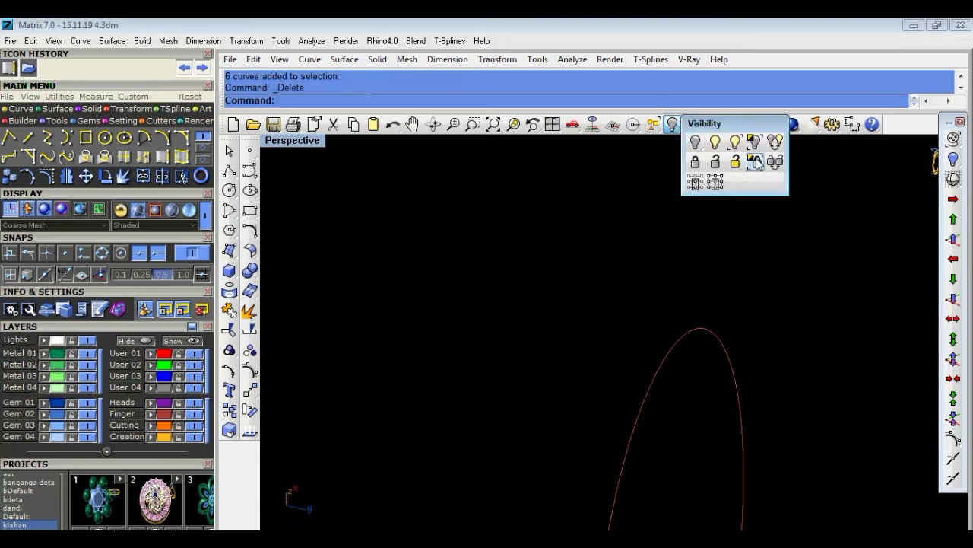
Swap visibility to show the hidden ring, then hide one band piece and undo it.
{"action": "left_click", "coordinate": [775, 147]}
{"action": "mouse_move", "coordinate": [756, 275]}
{"action": "right_mouse_down"}
{"action": "mouse_move", "coordinate": [745, 481]}
{"action": "mouse_move", "coordinate": [390, 378]}
{"action": "mouse_move", "coordinate": [734, 393]}
{"action": "right_mouse_up"}
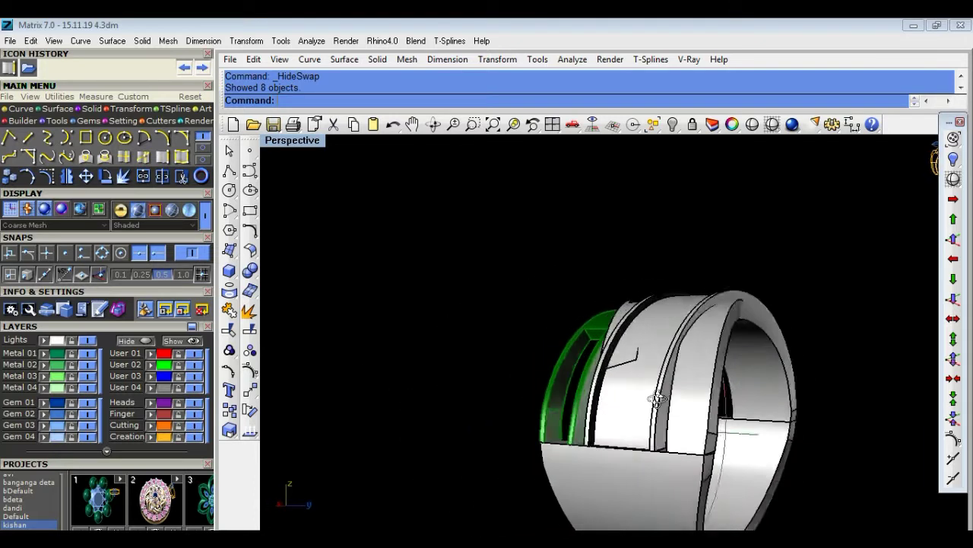
{"action": "right_click_drag", "start_coordinate": [645, 333], "coordinate": [718, 391]}
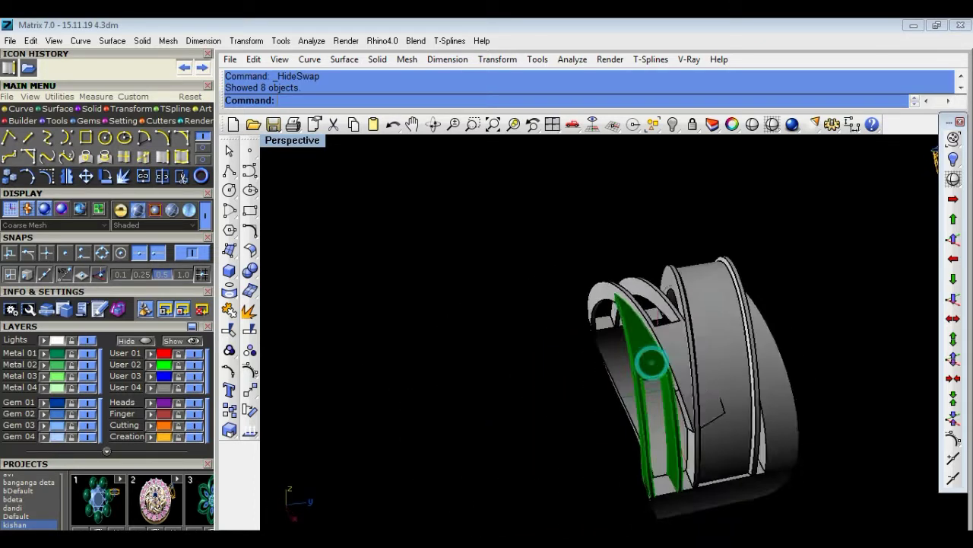
{"action": "left_click", "coordinate": [677, 321]}
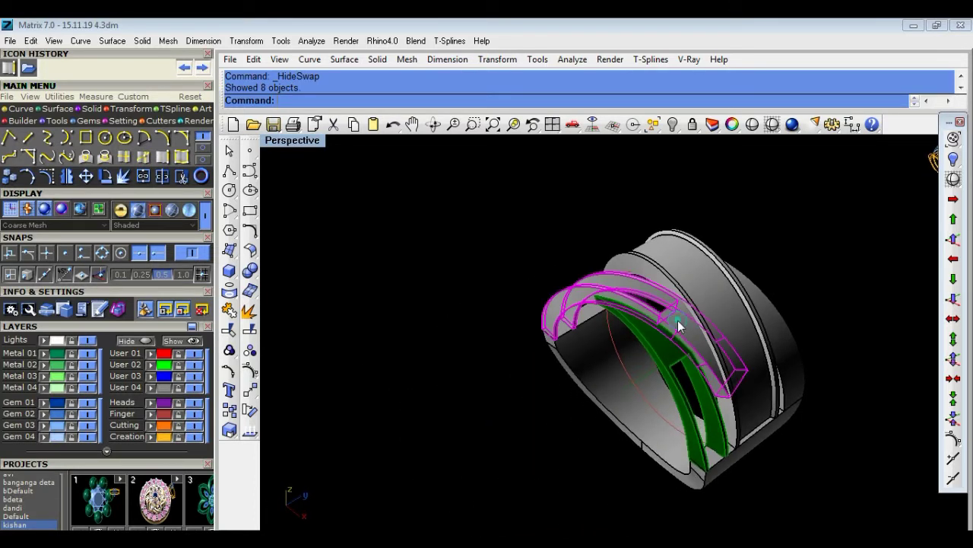
{"action": "left_click", "coordinate": [672, 124]}
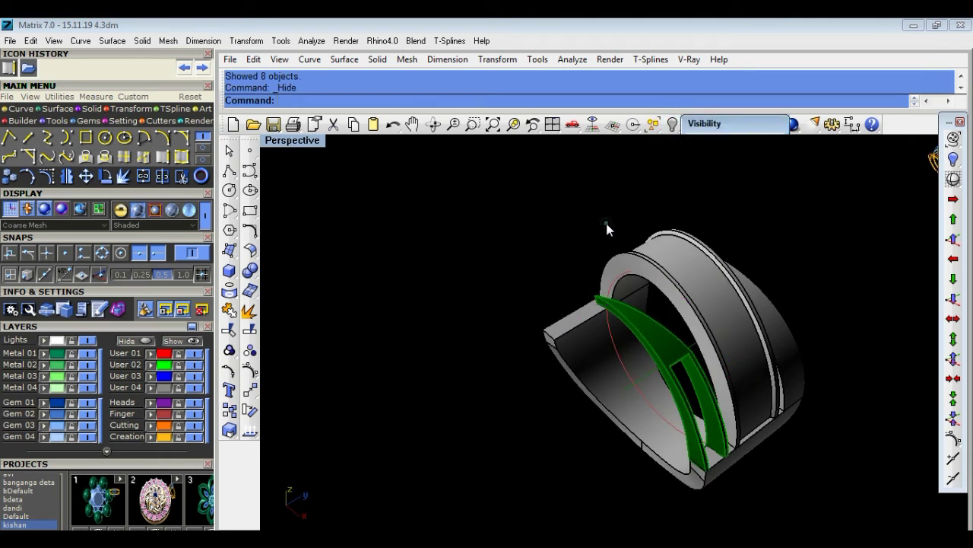
{"action": "key", "text": "ctrl+z"}
Orbit the ring side-on and switch to the four-viewport layout.
{"action": "right_click_drag", "start_coordinate": [598, 211], "coordinate": [491, 201]}
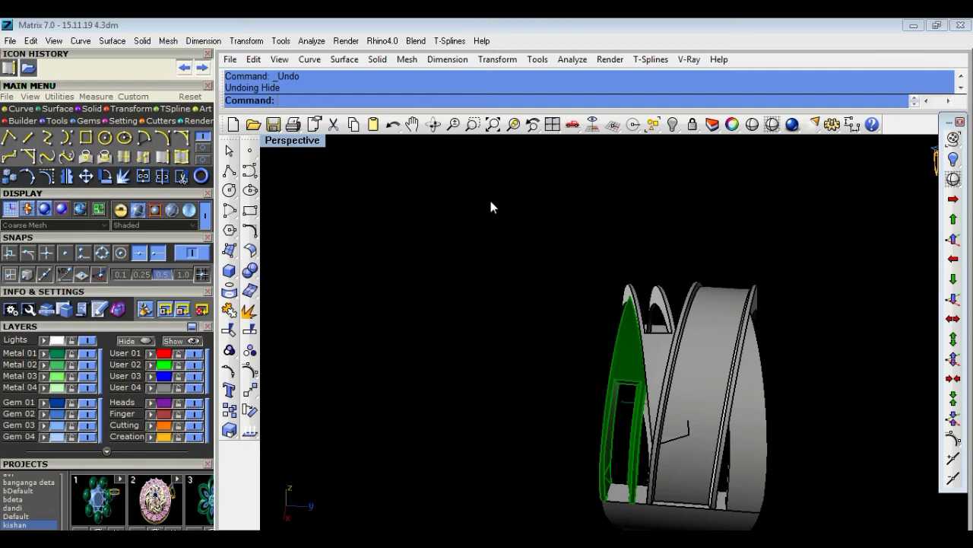
{"action": "mouse_move", "coordinate": [492, 213]}
{"action": "right_mouse_down"}
{"action": "mouse_move", "coordinate": [479, 250]}
{"action": "mouse_move", "coordinate": [631, 371]}
{"action": "right_mouse_up"}
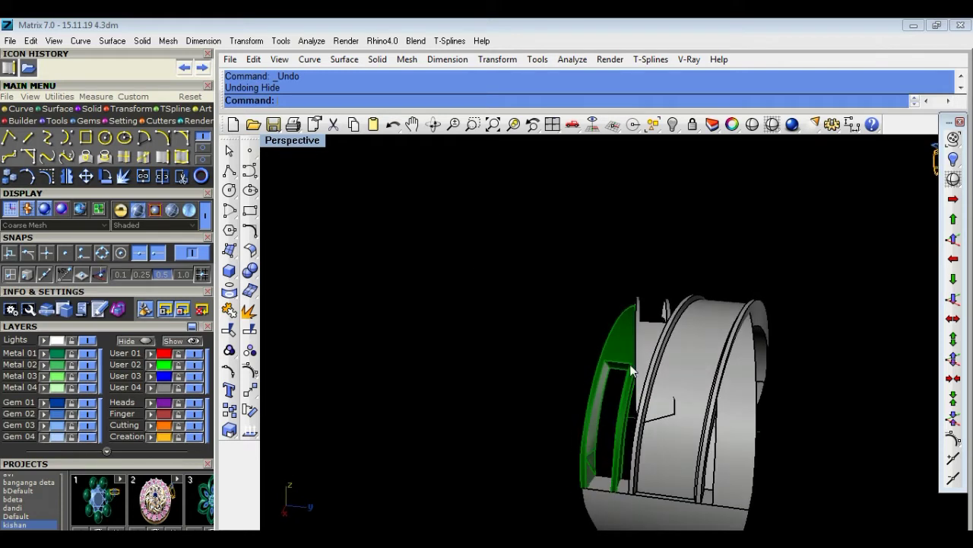
{"action": "scroll", "coordinate": [354, 273], "scroll_direction": "down", "scroll_amount": 2}
{"action": "double_click", "coordinate": [293, 142]}
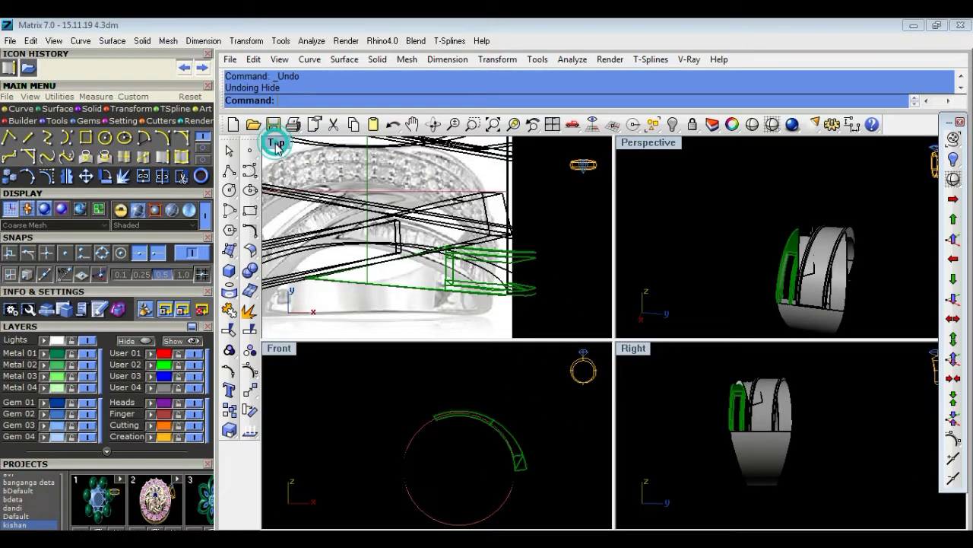
Maximize the Top view over the reference image and display it shaded.
{"action": "double_click", "coordinate": [274, 140]}
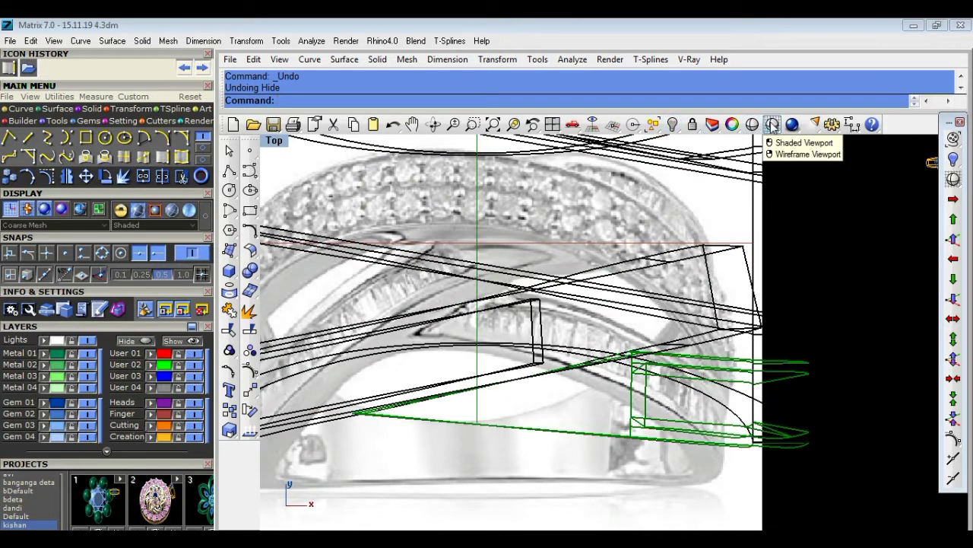
{"action": "left_click", "coordinate": [673, 125]}
{"action": "scroll", "coordinate": [648, 281], "scroll_direction": "down", "scroll_amount": 2}
{"action": "scroll", "coordinate": [528, 289], "scroll_direction": "up", "scroll_amount": 1}
{"action": "scroll", "coordinate": [692, 304], "scroll_direction": "down", "scroll_amount": 2}
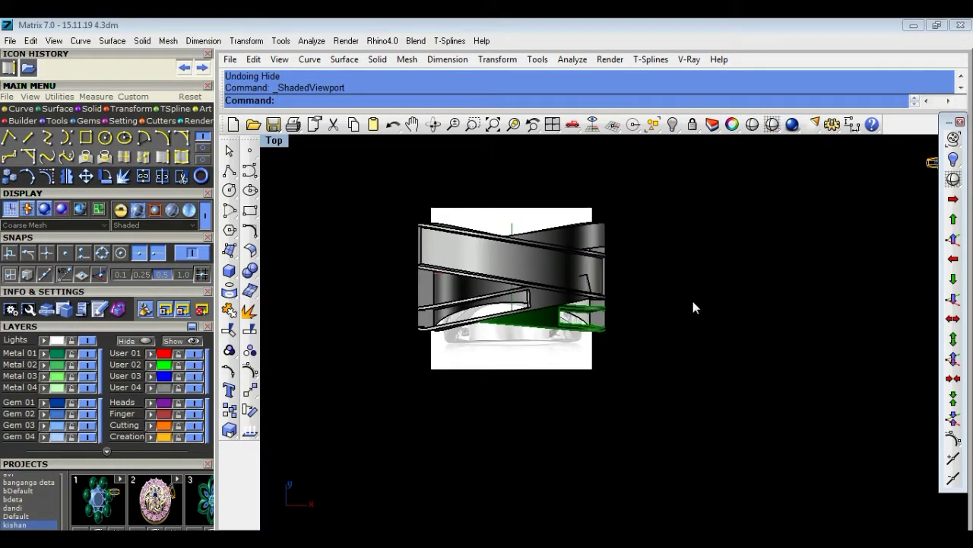
Draw a straight polyline diagonally across the band's wide end.
{"action": "left_click", "coordinate": [229, 190]}
{"action": "scroll", "coordinate": [430, 265], "scroll_direction": "up", "scroll_amount": 1}
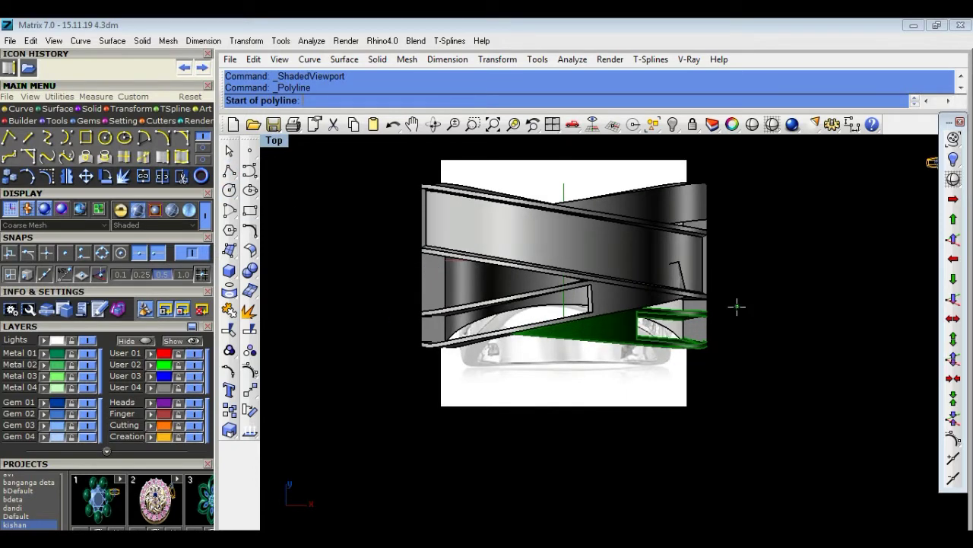
{"action": "scroll", "coordinate": [733, 305], "scroll_direction": "up", "scroll_amount": 3}
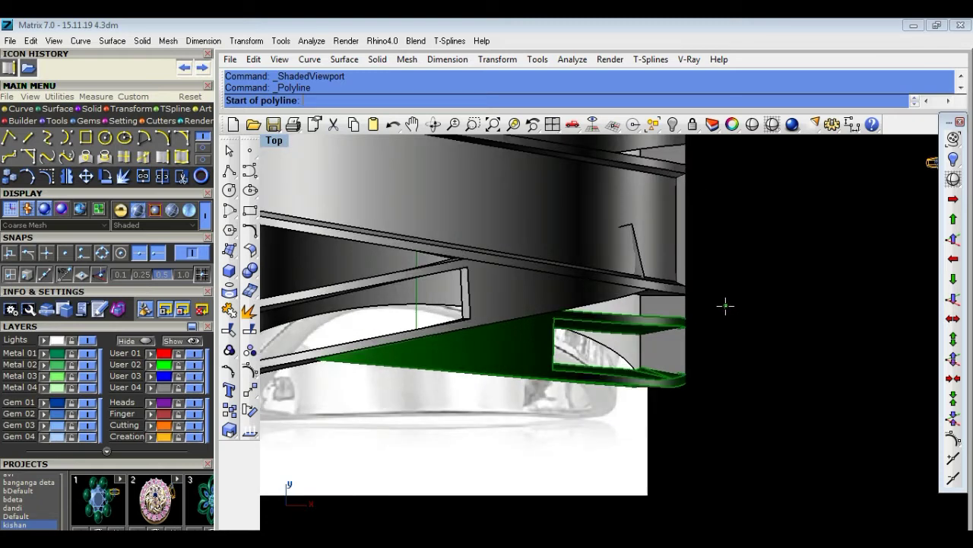
{"action": "scroll", "coordinate": [726, 306], "scroll_direction": "down", "scroll_amount": 3}
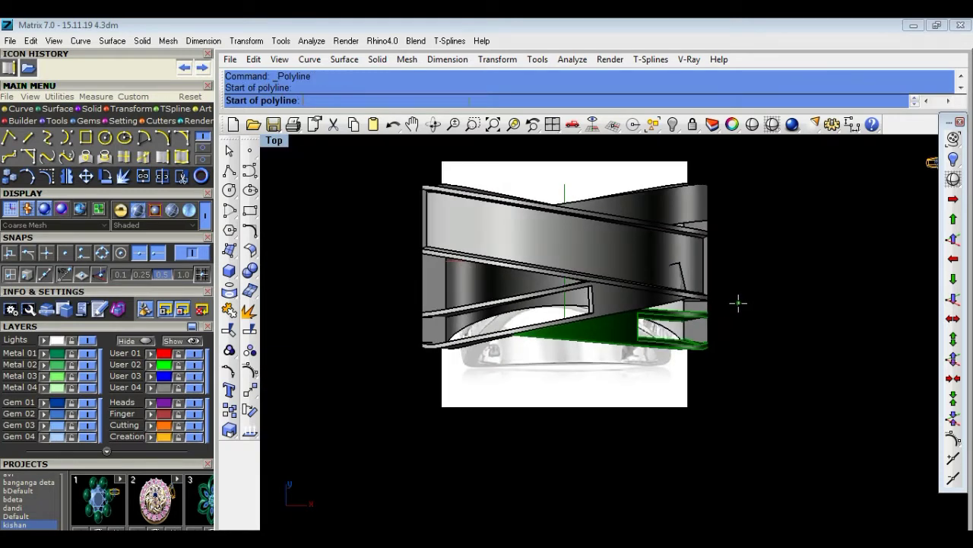
{"action": "left_click", "coordinate": [738, 303]}
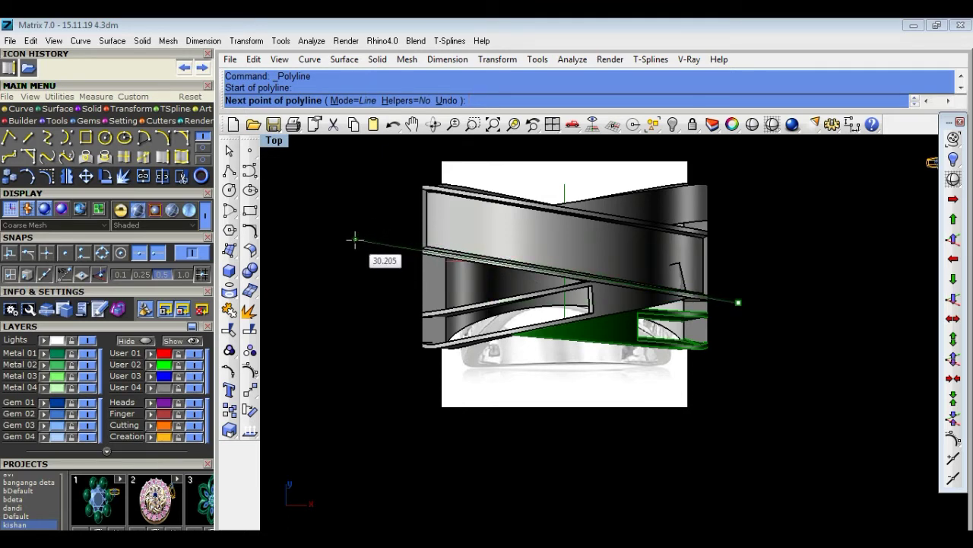
{"action": "left_click", "coordinate": [355, 239]}
{"action": "key", "text": "Return"}
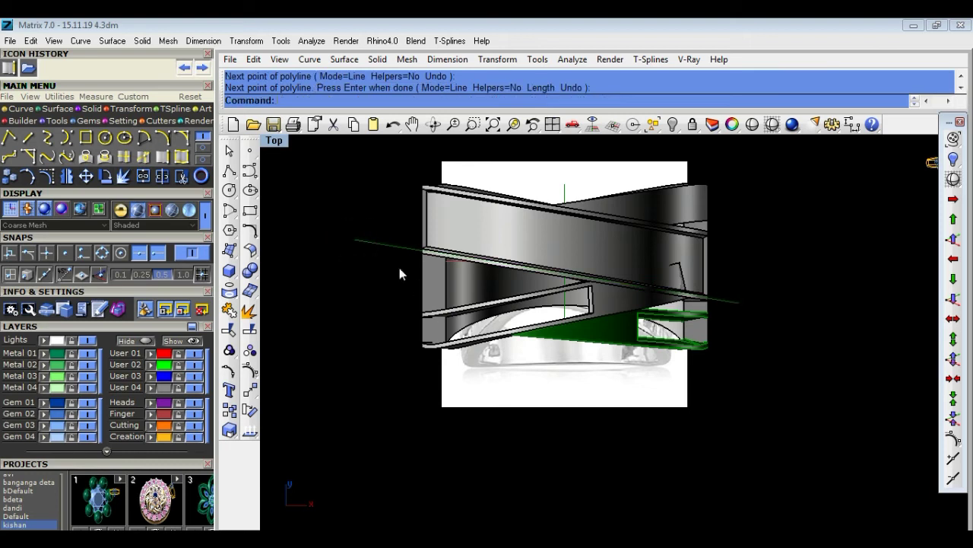
Hide the narrow band piece and thin left strip, then swap hidden and visible objects.
{"action": "scroll", "coordinate": [571, 293], "scroll_direction": "up", "scroll_amount": 2}
{"action": "scroll", "coordinate": [611, 306], "scroll_direction": "up", "scroll_amount": 2}
{"action": "left_click", "coordinate": [618, 318]}
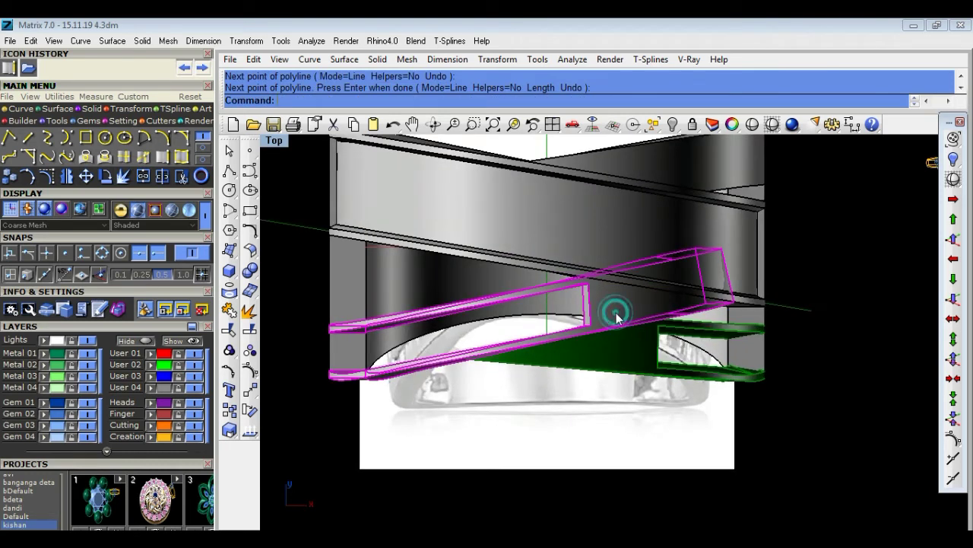
{"action": "left_click", "coordinate": [673, 125]}
{"action": "left_click", "coordinate": [305, 225]}
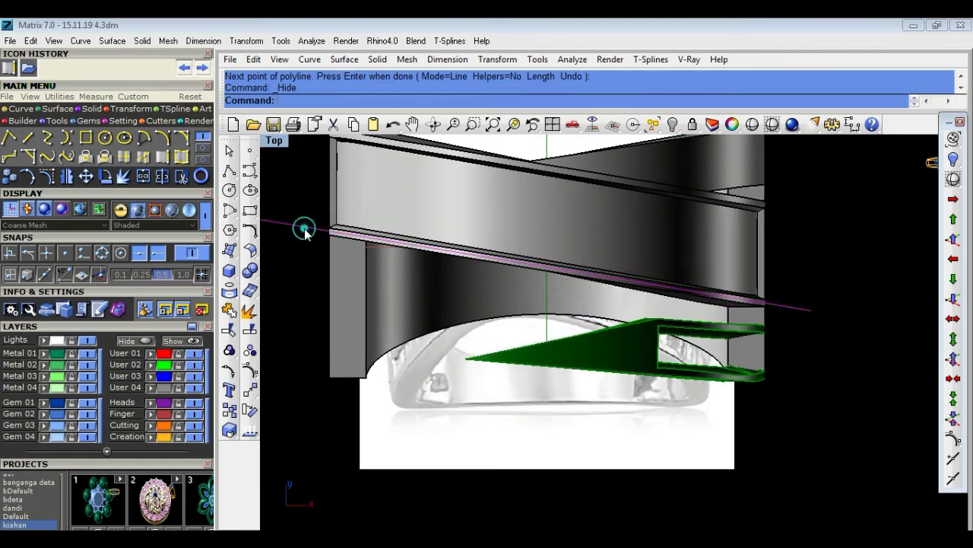
{"action": "left_click", "coordinate": [673, 125]}
{"action": "left_click", "coordinate": [674, 126]}
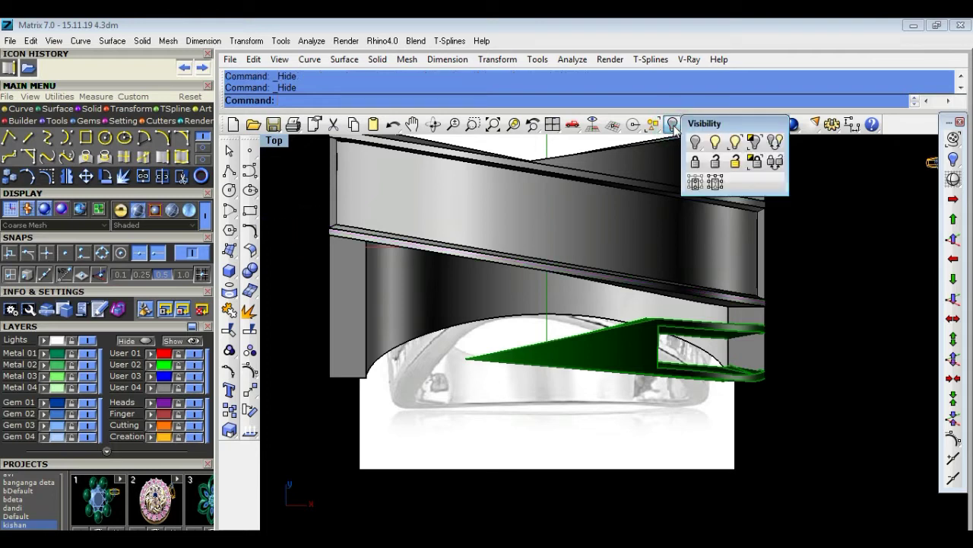
{"action": "left_click", "coordinate": [775, 142]}
{"action": "scroll", "coordinate": [758, 330], "scroll_direction": "down", "scroll_amount": 3}
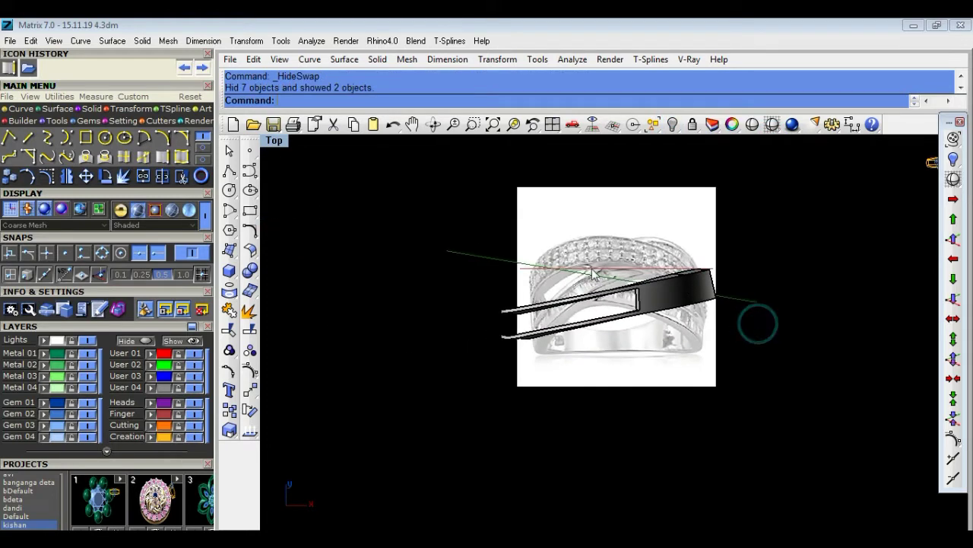
{"action": "scroll", "coordinate": [571, 299], "scroll_direction": "up", "scroll_amount": 3}
{"action": "scroll", "coordinate": [572, 299], "scroll_direction": "down", "scroll_amount": 2}
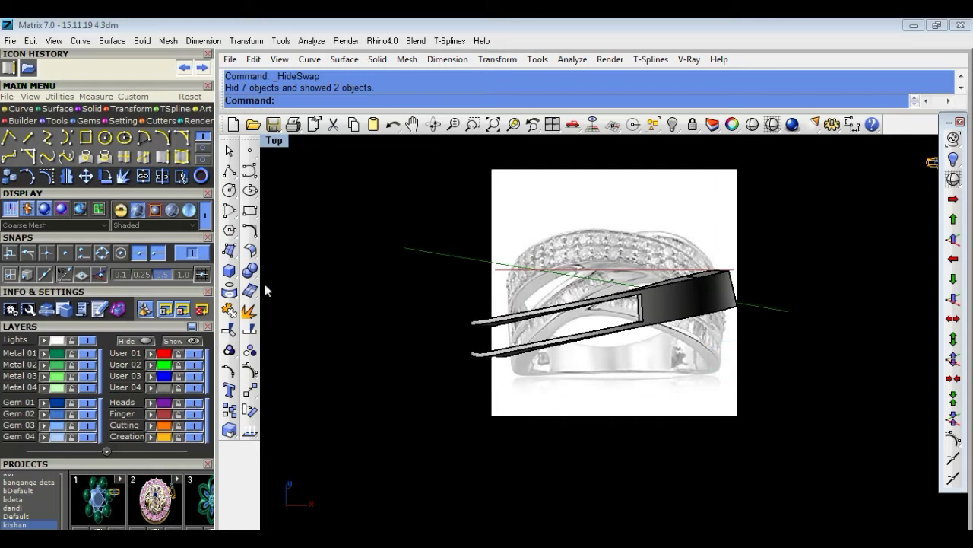
{"action": "left_click", "coordinate": [251, 331]}
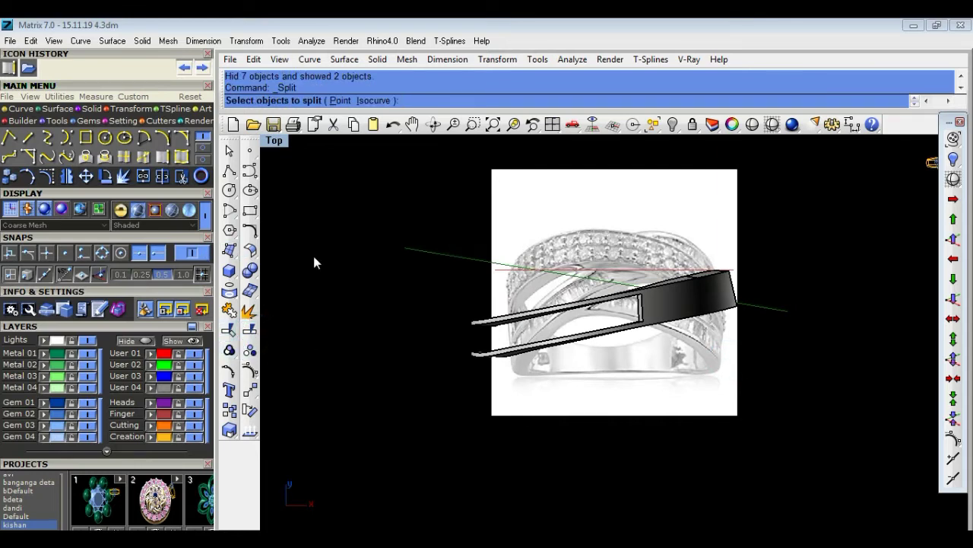
Split the dark band piece with the new line, then delete the cut-off end and the cutting line.
{"action": "left_click", "coordinate": [656, 306]}
{"action": "key", "text": "Return"}
{"action": "left_click", "coordinate": [756, 308]}
{"action": "key", "text": "Return"}
{"action": "left_click", "coordinate": [726, 285]}
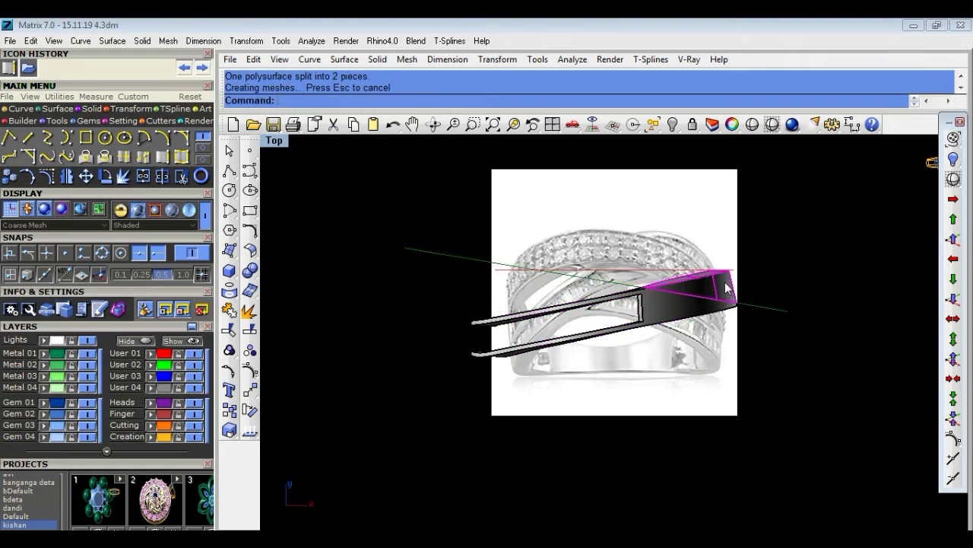
{"action": "key", "text": "Delete"}
{"action": "left_click", "coordinate": [435, 264]}
{"action": "key", "text": "Delete"}
Return to an enlarged Perspective view and orbit until the ring is seen face-on.
{"action": "double_click", "coordinate": [276, 140]}
{"action": "double_click", "coordinate": [275, 140]}
{"action": "double_click", "coordinate": [275, 142]}
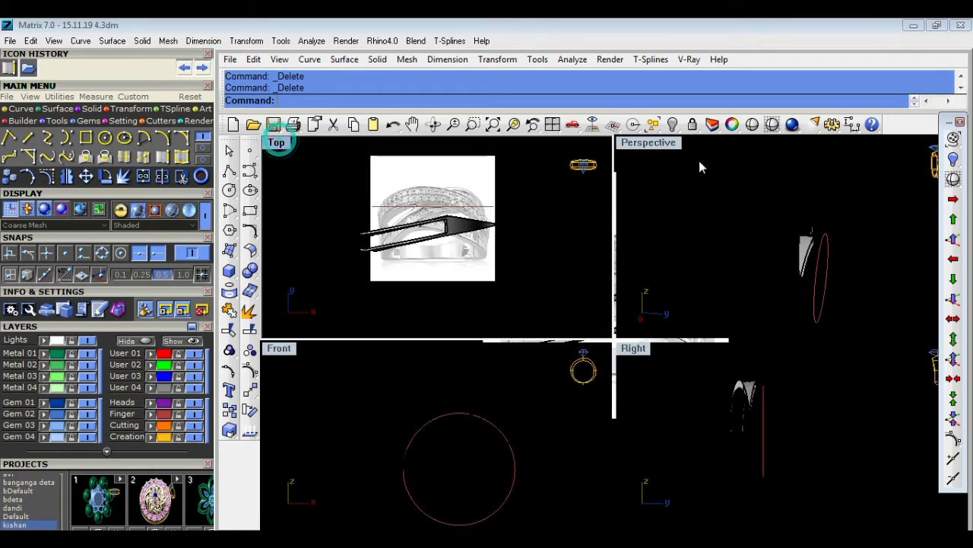
{"action": "double_click", "coordinate": [650, 144]}
{"action": "right_click_drag", "start_coordinate": [799, 272], "coordinate": [539, 271]}
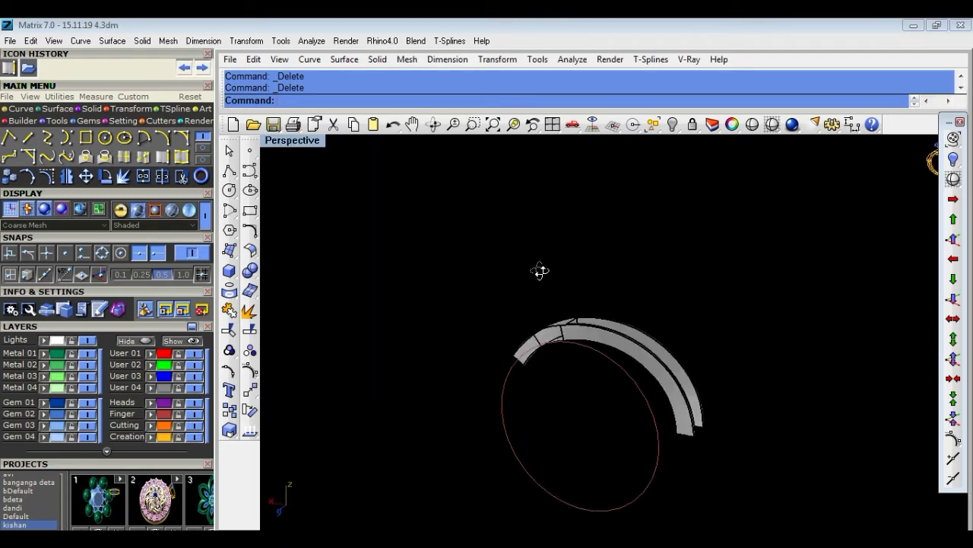
{"action": "right_click_drag", "start_coordinate": [718, 424], "coordinate": [452, 180]}
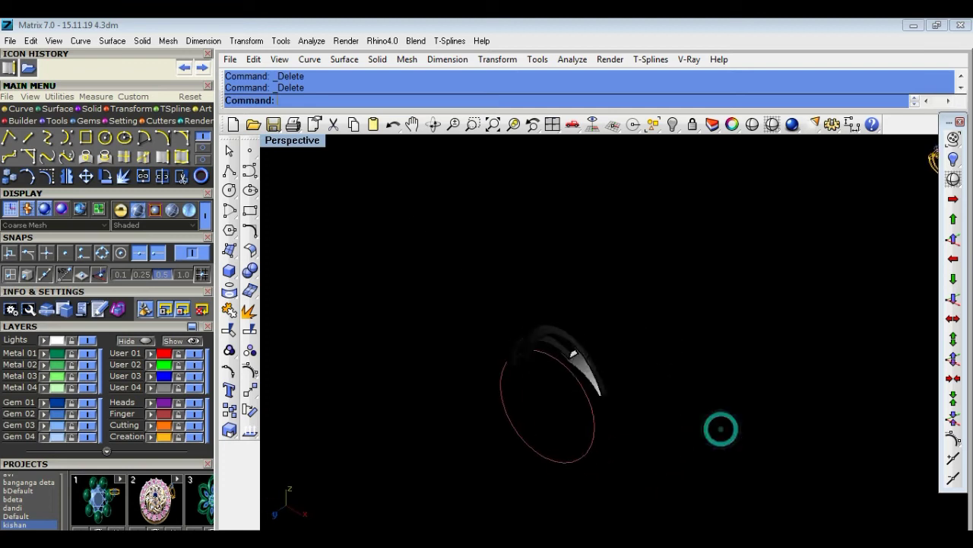
{"action": "mouse_move", "coordinate": [761, 426]}
{"action": "right_mouse_down"}
{"action": "mouse_move", "coordinate": [721, 387]}
{"action": "mouse_move", "coordinate": [674, 378]}
{"action": "right_mouse_up"}
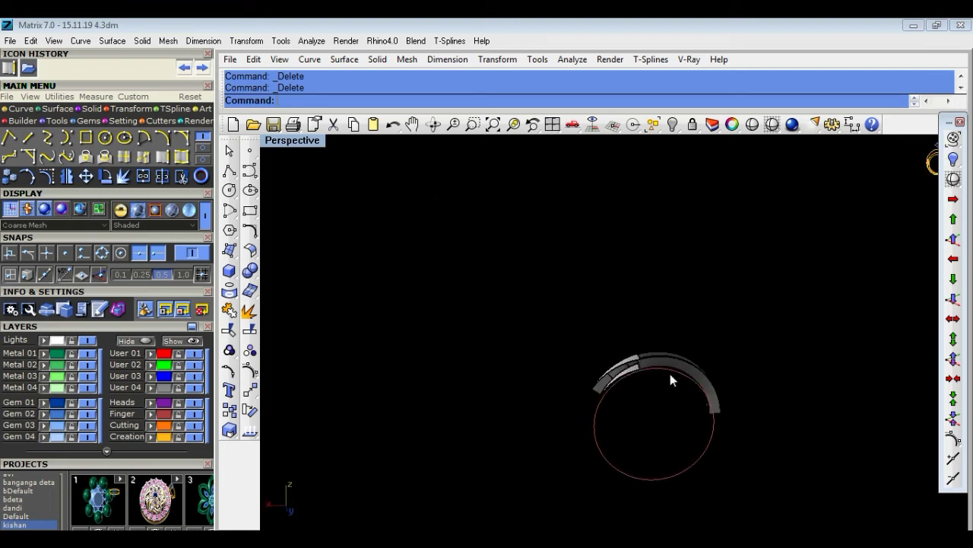
{"action": "scroll", "coordinate": [622, 369], "scroll_direction": "up", "scroll_amount": 4}
Cap the open ring band pieces with Solid Tools > Cap, then select them.
{"action": "left_click", "coordinate": [251, 275]}
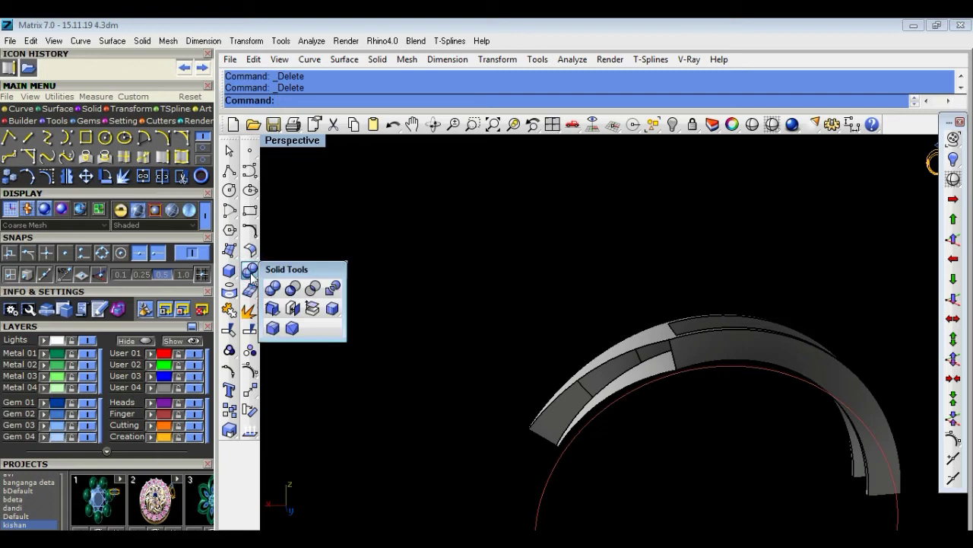
{"action": "left_click", "coordinate": [292, 328]}
{"action": "left_click", "coordinate": [692, 350]}
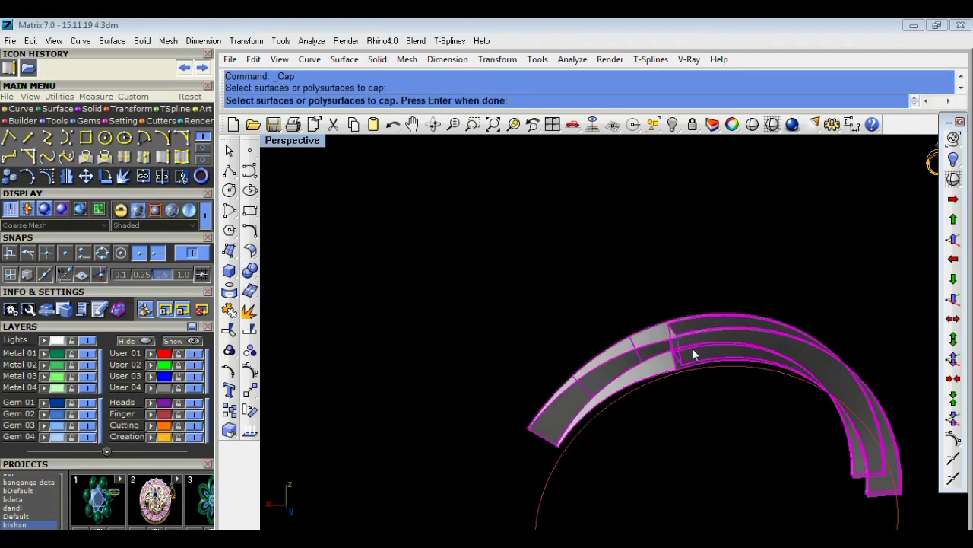
{"action": "key", "text": "Return"}
{"action": "scroll", "coordinate": [650, 299], "scroll_direction": "down", "scroll_amount": 5}
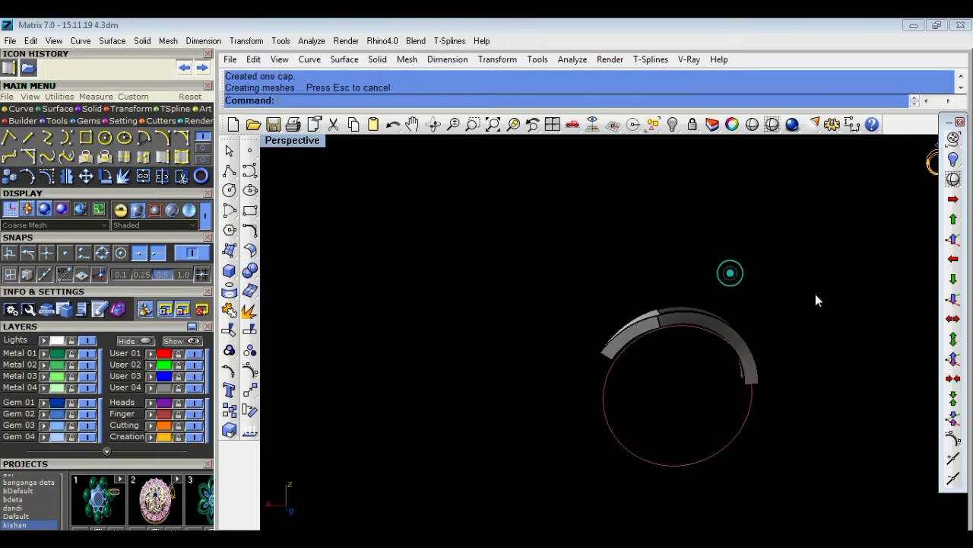
{"action": "right_click_drag", "start_coordinate": [816, 295], "coordinate": [722, 355]}
{"action": "left_click", "coordinate": [722, 355]}
Isolate a single crossover strip using Hide and HideSwap.
{"action": "left_click", "coordinate": [674, 126]}
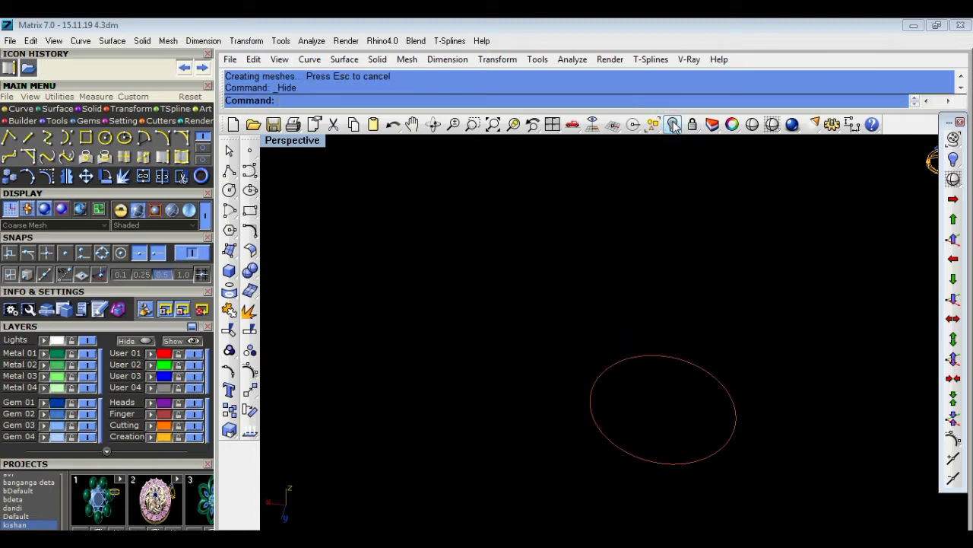
{"action": "left_click", "coordinate": [674, 125]}
{"action": "left_click", "coordinate": [761, 146]}
{"action": "right_click_drag", "start_coordinate": [735, 209], "coordinate": [587, 385]}
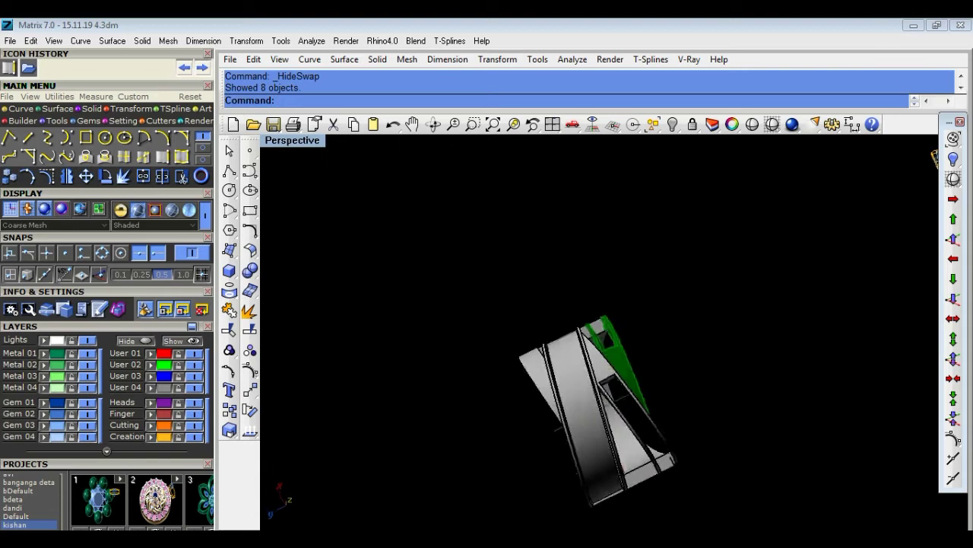
{"action": "scroll", "coordinate": [587, 385], "scroll_direction": "up", "scroll_amount": 3}
{"action": "left_click", "coordinate": [613, 376]}
{"action": "left_click", "coordinate": [674, 125]}
{"action": "left_click", "coordinate": [674, 126]}
{"action": "left_click", "coordinate": [775, 142]}
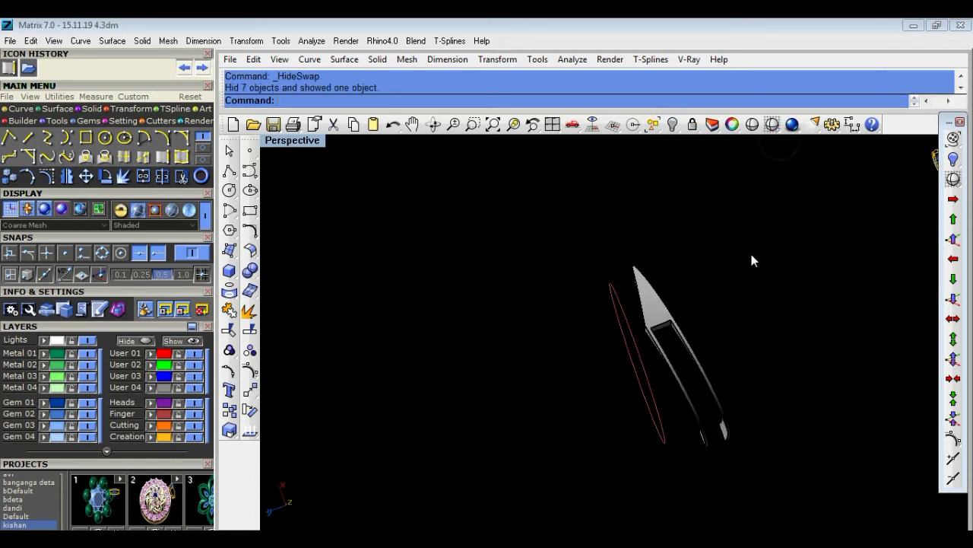
Duplicate the strip's two long side edges as curves.
{"action": "right_click_drag", "start_coordinate": [750, 250], "coordinate": [547, 282]}
{"action": "right_click_drag", "start_coordinate": [639, 434], "coordinate": [293, 364]}
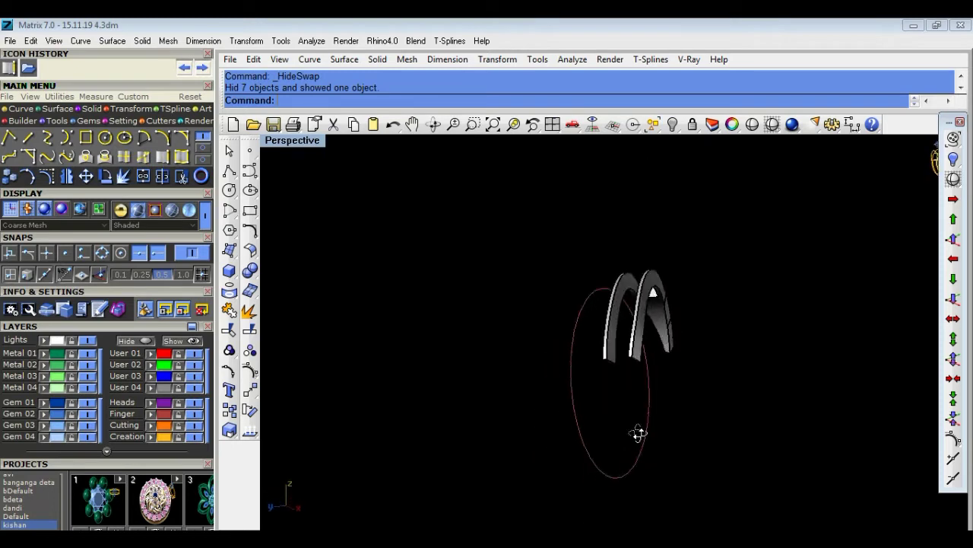
{"action": "scroll", "coordinate": [546, 397], "scroll_direction": "up", "scroll_amount": 2}
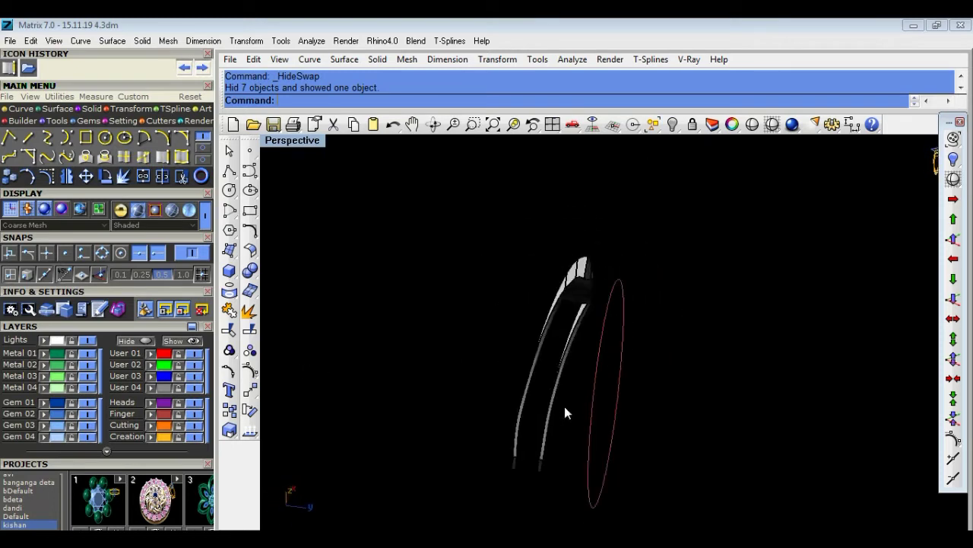
{"action": "scroll", "coordinate": [564, 406], "scroll_direction": "up", "scroll_amount": 3}
{"action": "left_click", "coordinate": [180, 176]}
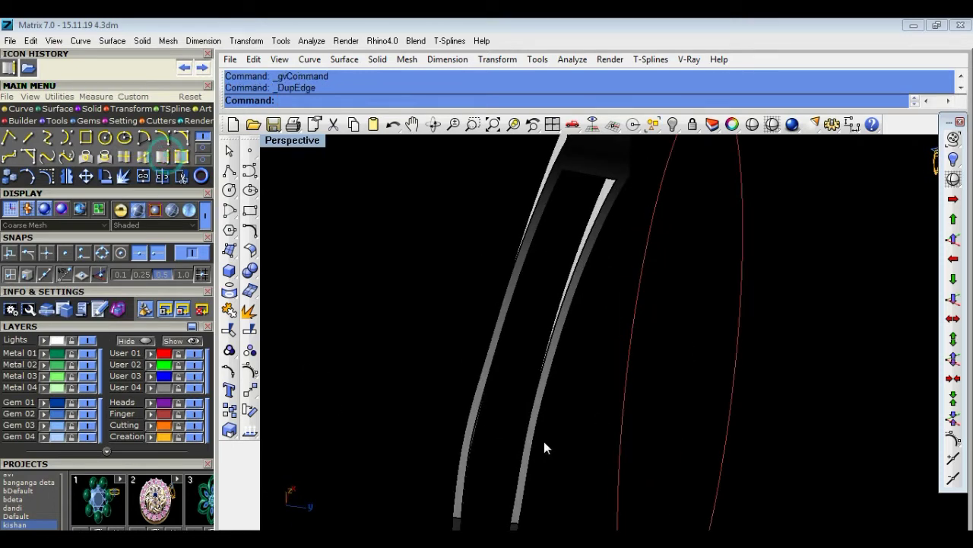
{"action": "scroll", "coordinate": [564, 355], "scroll_direction": "up", "scroll_amount": 1}
{"action": "left_click", "coordinate": [558, 337]}
{"action": "left_click", "coordinate": [472, 314]}
{"action": "key", "text": "Return"}
Start a polyline at the strip's tip, then cancel it without keeping it.
{"action": "scroll", "coordinate": [582, 404], "scroll_direction": "down", "scroll_amount": 2}
{"action": "mouse_move", "coordinate": [582, 398]}
{"action": "right_mouse_down"}
{"action": "mouse_move", "coordinate": [576, 328]}
{"action": "mouse_move", "coordinate": [563, 310]}
{"action": "right_mouse_up"}
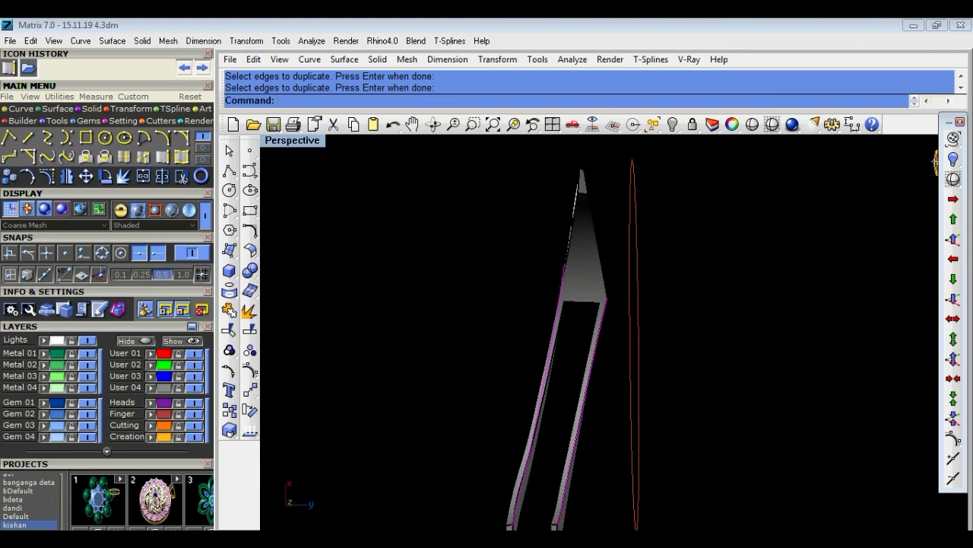
{"action": "left_click", "coordinate": [229, 170]}
{"action": "scroll", "coordinate": [641, 311], "scroll_direction": "up", "scroll_amount": 2}
{"action": "scroll", "coordinate": [626, 315], "scroll_direction": "up", "scroll_amount": 2}
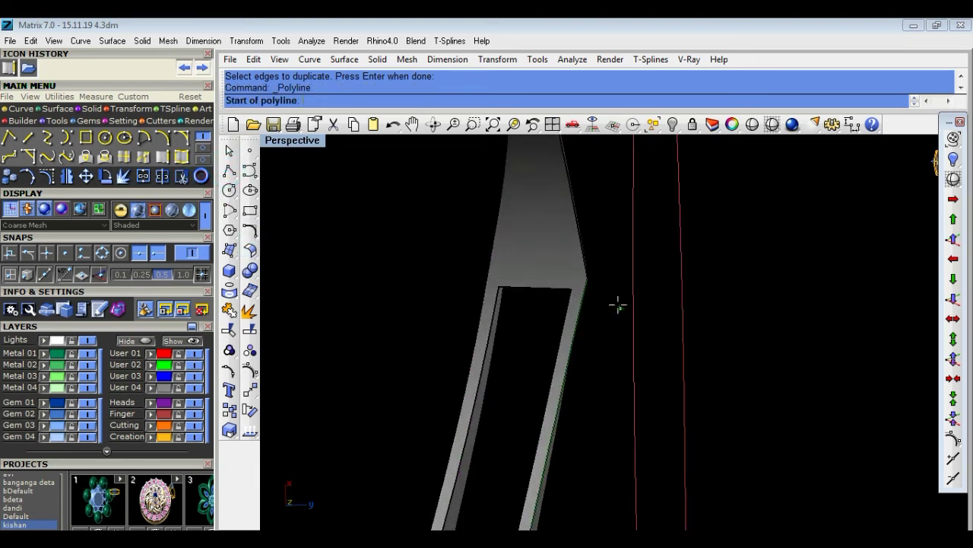
{"action": "left_click", "coordinate": [612, 289]}
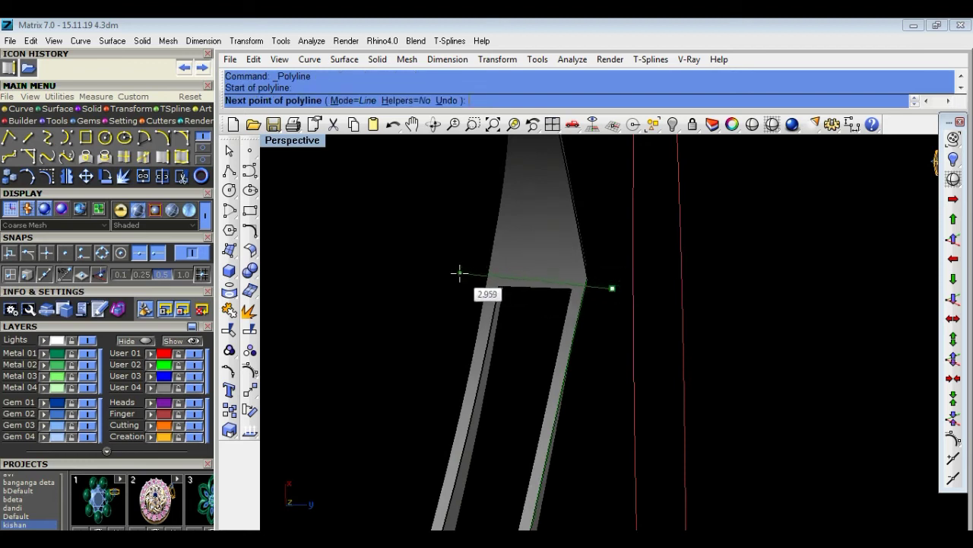
{"action": "key", "text": "Escape"}
{"action": "scroll", "coordinate": [600, 291], "scroll_direction": "up", "scroll_amount": 2}
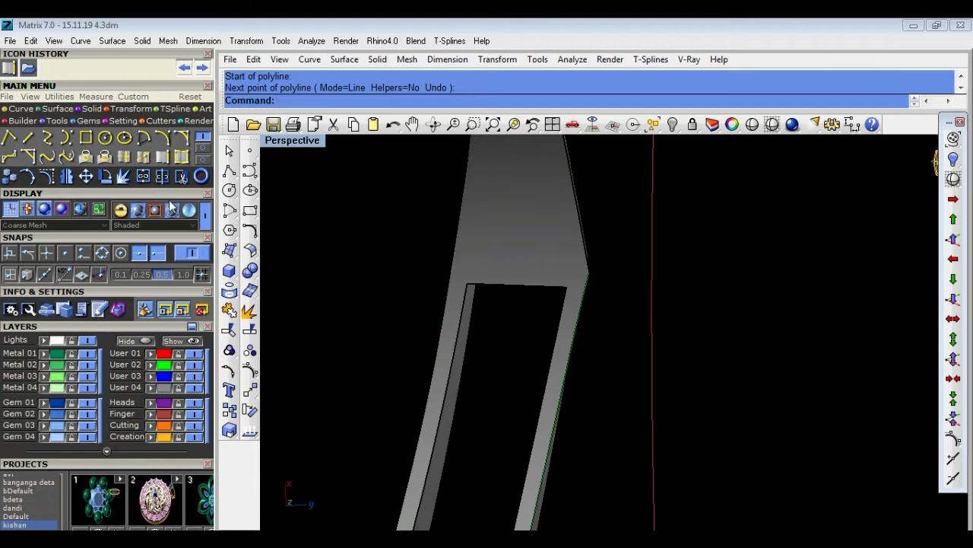
Duplicate the strip's outer left edge as a curve.
{"action": "left_click", "coordinate": [165, 156]}
{"action": "left_click", "coordinate": [443, 312]}
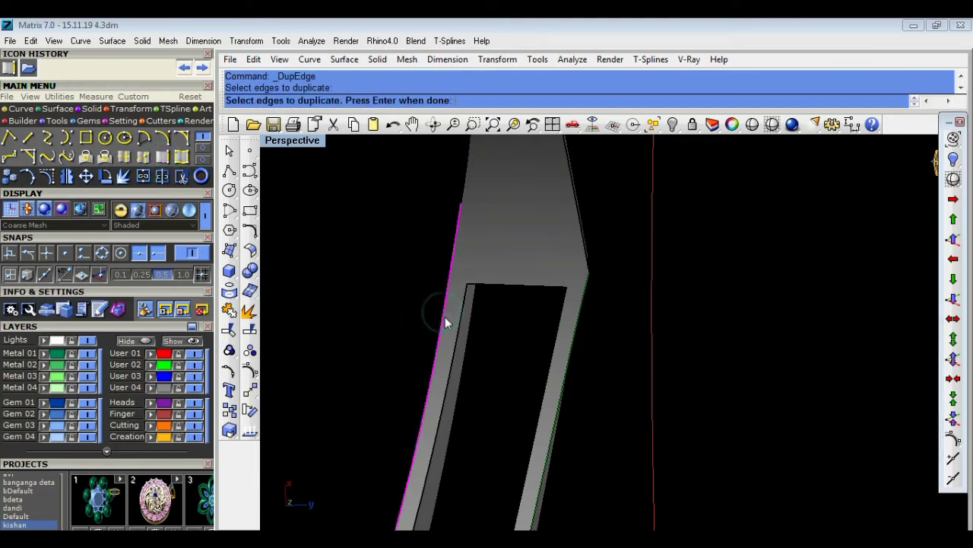
{"action": "key", "text": "Return"}
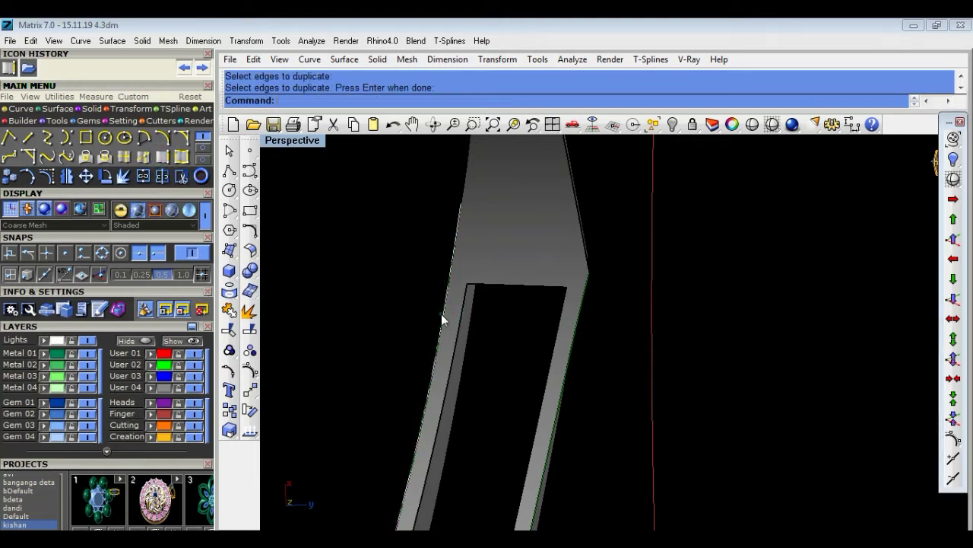
{"action": "scroll", "coordinate": [449, 310], "scroll_direction": "up", "scroll_amount": 3}
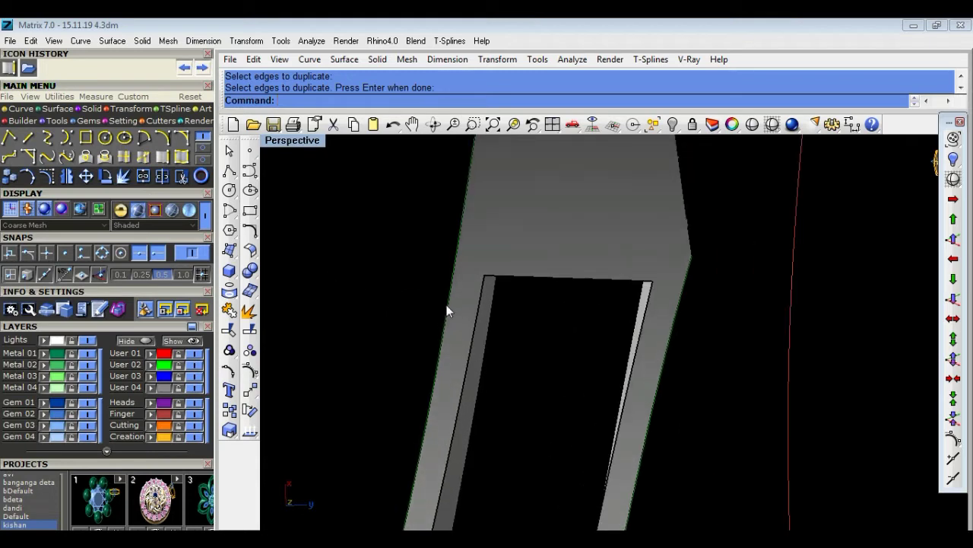
Cut a short corner segment out of the left edge curve with DeleteSubCrv.
{"action": "left_click", "coordinate": [251, 228]}
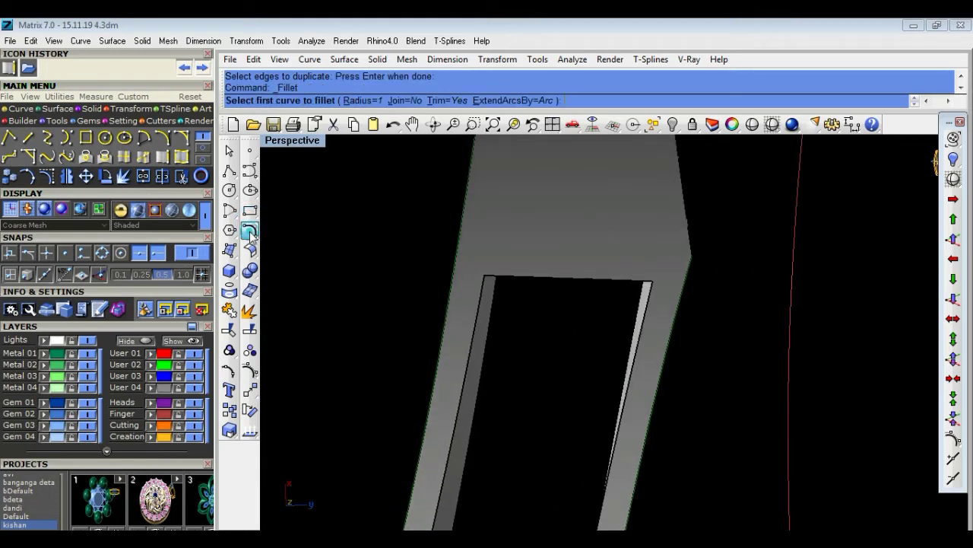
{"action": "left_click", "coordinate": [251, 234]}
{"action": "left_click", "coordinate": [372, 308]}
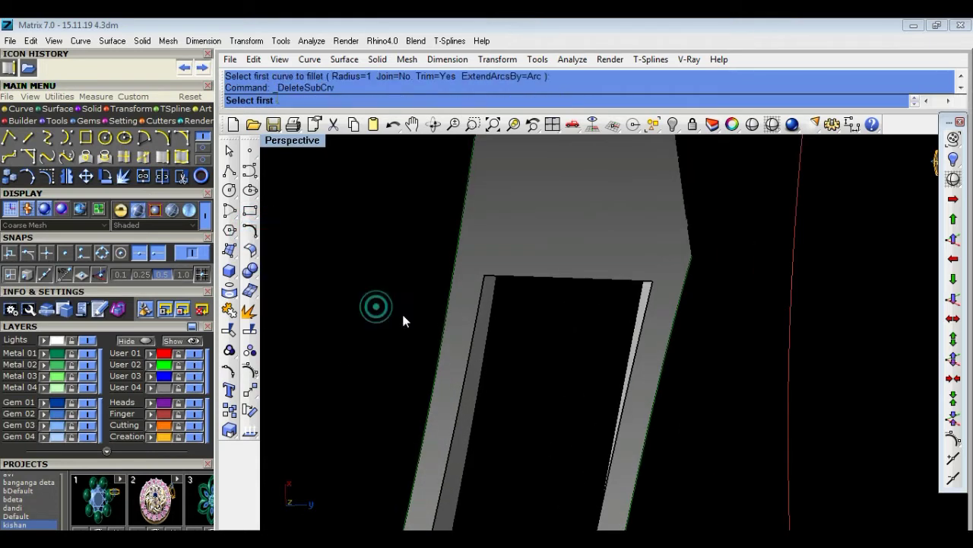
{"action": "left_click", "coordinate": [446, 295]}
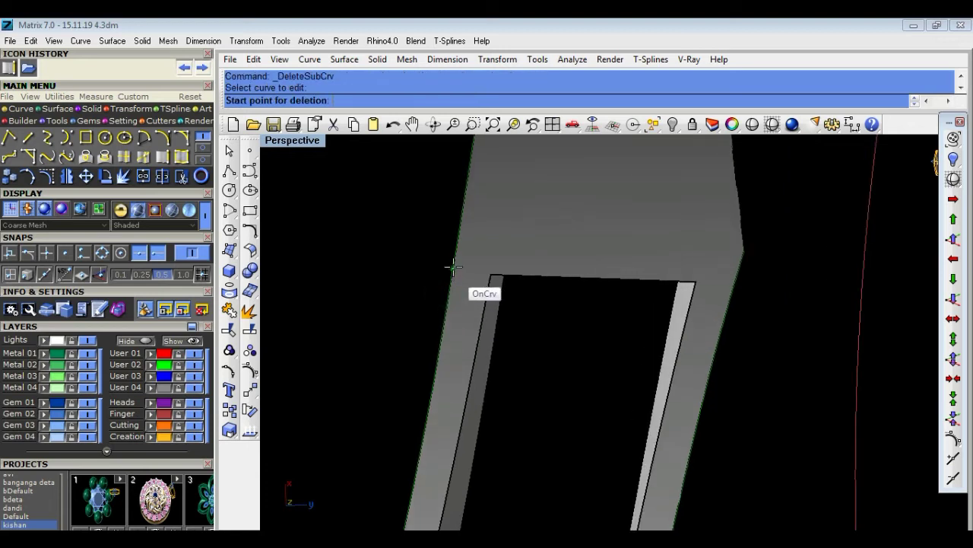
{"action": "left_click", "coordinate": [454, 260]}
{"action": "left_click", "coordinate": [462, 207]}
Repeat the partial curve deletion on the right edge curve.
{"action": "right_click", "coordinate": [585, 402]}
{"action": "left_click", "coordinate": [724, 315]}
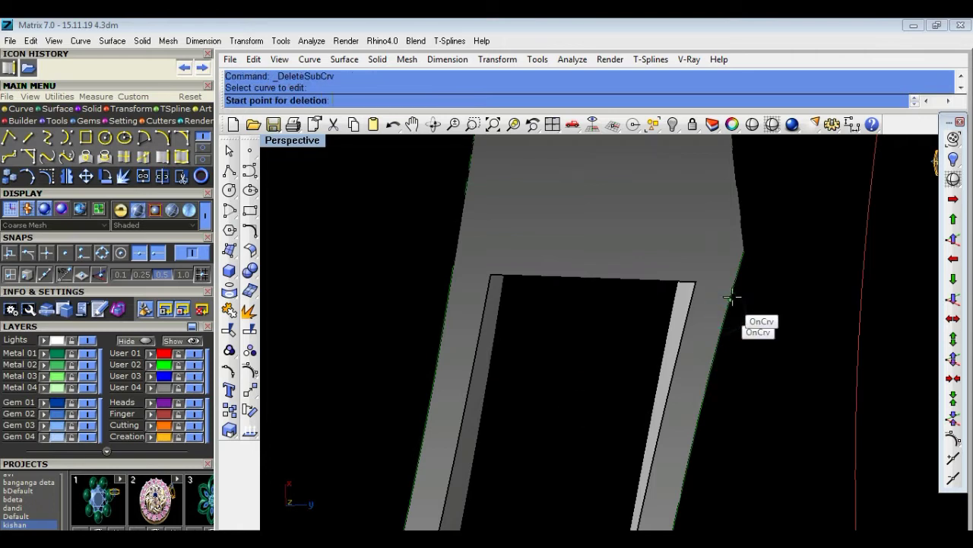
{"action": "left_click", "coordinate": [736, 279]}
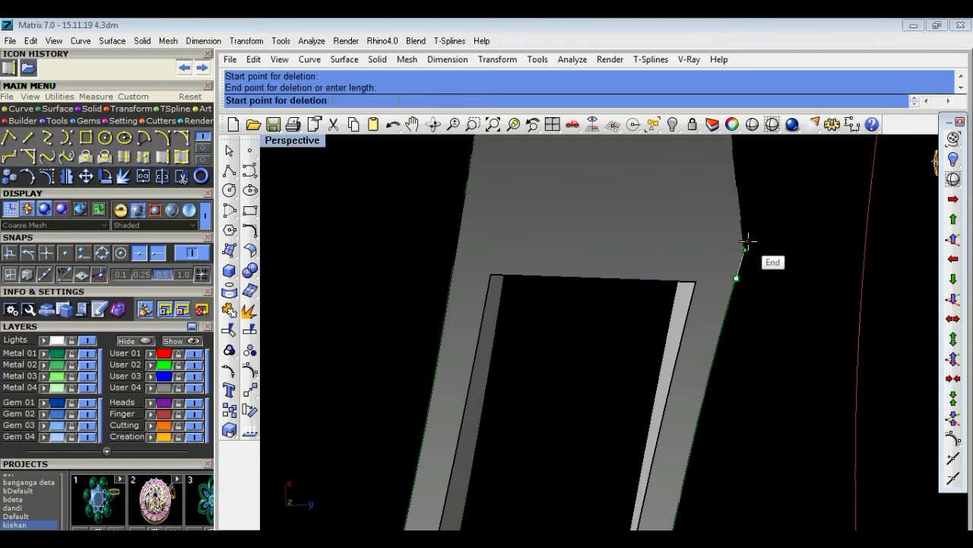
{"action": "scroll", "coordinate": [759, 335], "scroll_direction": "down", "scroll_amount": 3}
{"action": "scroll", "coordinate": [749, 365], "scroll_direction": "down", "scroll_amount": 2}
Select the right and left edge curves rather than the polysurface.
{"action": "left_click", "coordinate": [734, 388]}
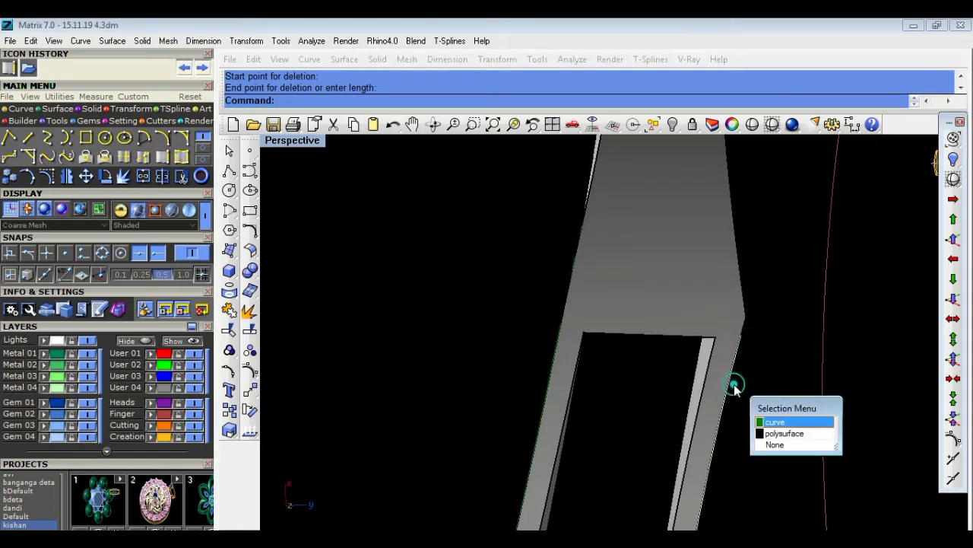
{"action": "left_click", "coordinate": [764, 372]}
{"action": "left_click", "coordinate": [561, 351]}
{"action": "left_click", "coordinate": [518, 329]}
{"action": "type", "text": "Loft"}
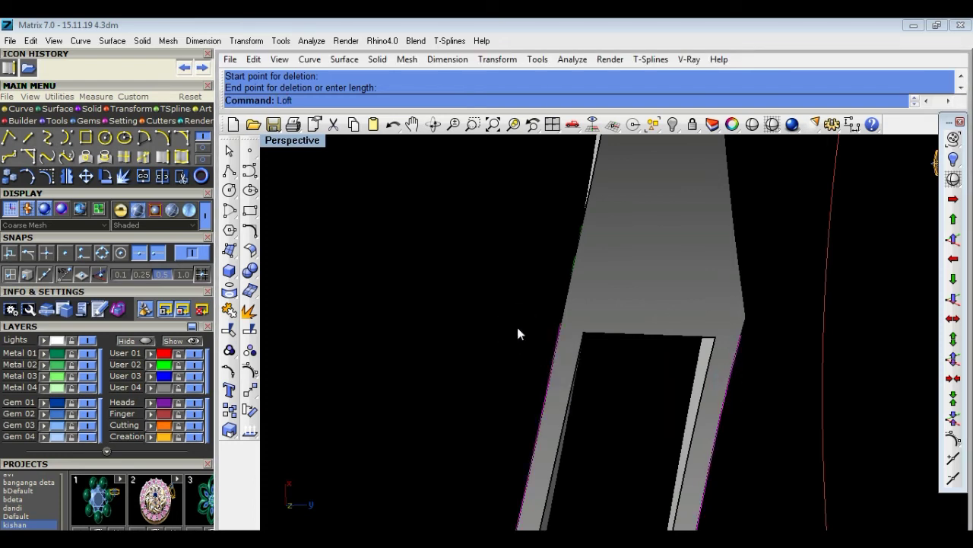
Loft a surface between the lower and upper edge curves, rebuilt with 10 control points.
{"action": "key", "text": "Return"}
{"action": "key", "text": "Return"}
{"action": "mouse_move", "coordinate": [494, 352]}
{"action": "right_mouse_down"}
{"action": "mouse_move", "coordinate": [750, 294]}
{"action": "mouse_move", "coordinate": [735, 304]}
{"action": "mouse_move", "coordinate": [521, 222]}
{"action": "mouse_move", "coordinate": [534, 251]}
{"action": "right_mouse_up"}
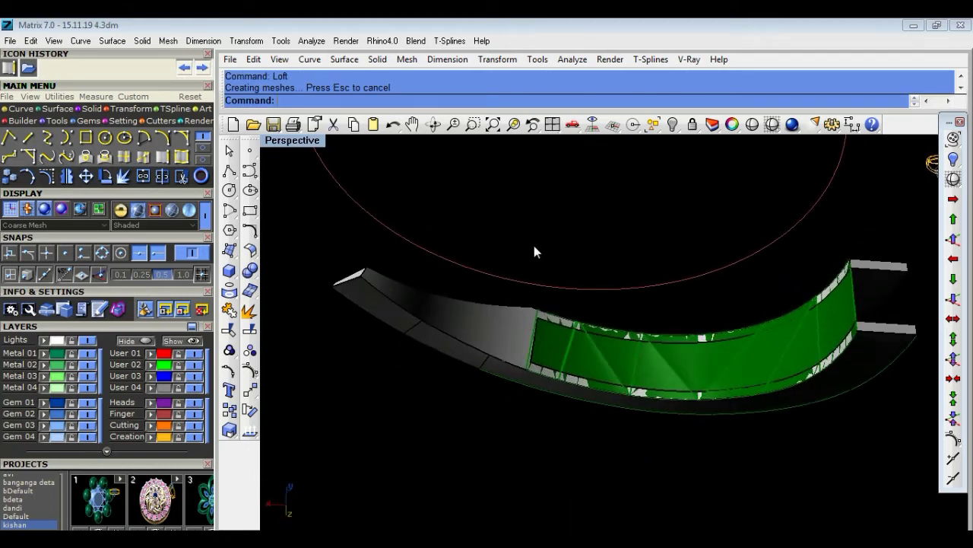
{"action": "key", "text": "ctrl+z"}
{"action": "scroll", "coordinate": [609, 342], "scroll_direction": "up", "scroll_amount": 3}
{"action": "left_click", "coordinate": [651, 404]}
{"action": "key", "text": "Return"}
{"action": "left_click", "coordinate": [649, 296]}
{"action": "left_click", "coordinate": [664, 270]}
{"action": "right_click", "coordinate": [664, 270]}
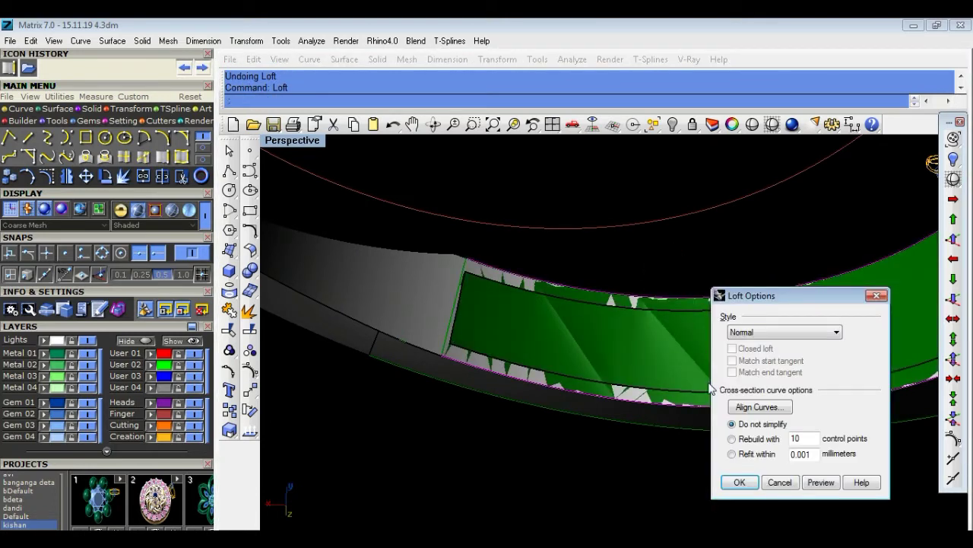
{"action": "left_click", "coordinate": [732, 439]}
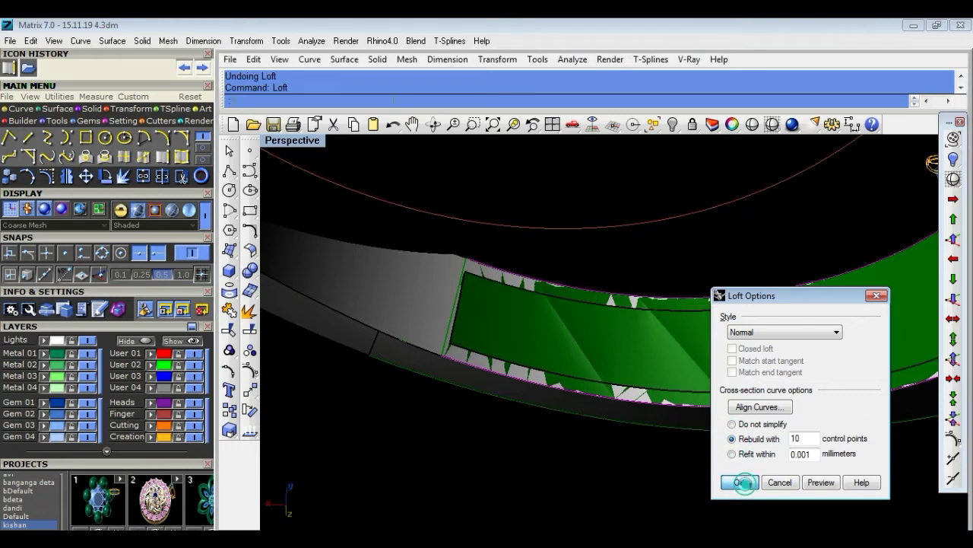
{"action": "left_click", "coordinate": [734, 482]}
Orbit to view the whole ring band from above and select the edge curve on the green band.
{"action": "mouse_move", "coordinate": [732, 482]}
{"action": "right_mouse_down"}
{"action": "mouse_move", "coordinate": [742, 502]}
{"action": "mouse_move", "coordinate": [504, 515]}
{"action": "mouse_move", "coordinate": [596, 351]}
{"action": "right_mouse_up"}
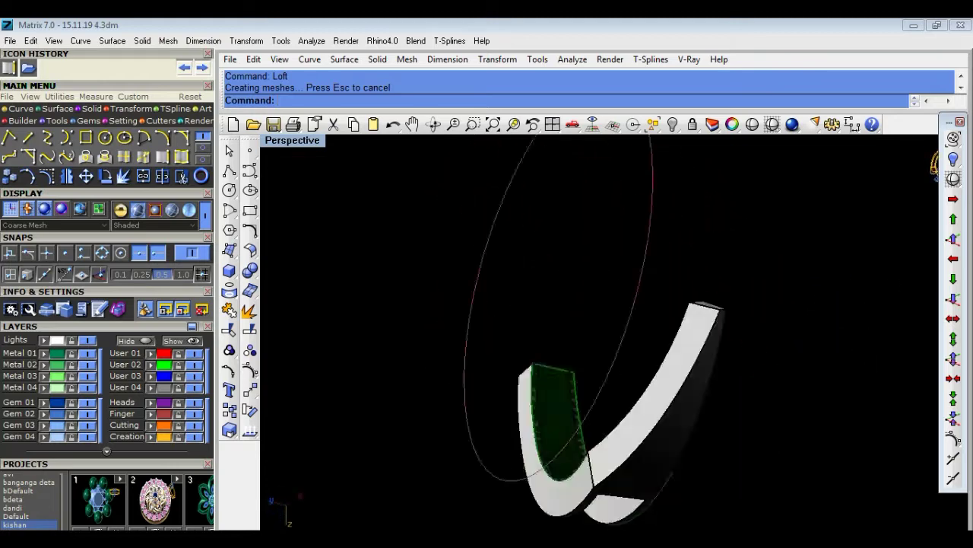
{"action": "mouse_move", "coordinate": [726, 346]}
{"action": "right_mouse_down"}
{"action": "mouse_move", "coordinate": [552, 175]}
{"action": "mouse_move", "coordinate": [517, 514]}
{"action": "mouse_move", "coordinate": [476, 442]}
{"action": "right_mouse_up"}
{"action": "scroll", "coordinate": [476, 441], "scroll_direction": "up", "scroll_amount": 3}
{"action": "left_click", "coordinate": [478, 401]}
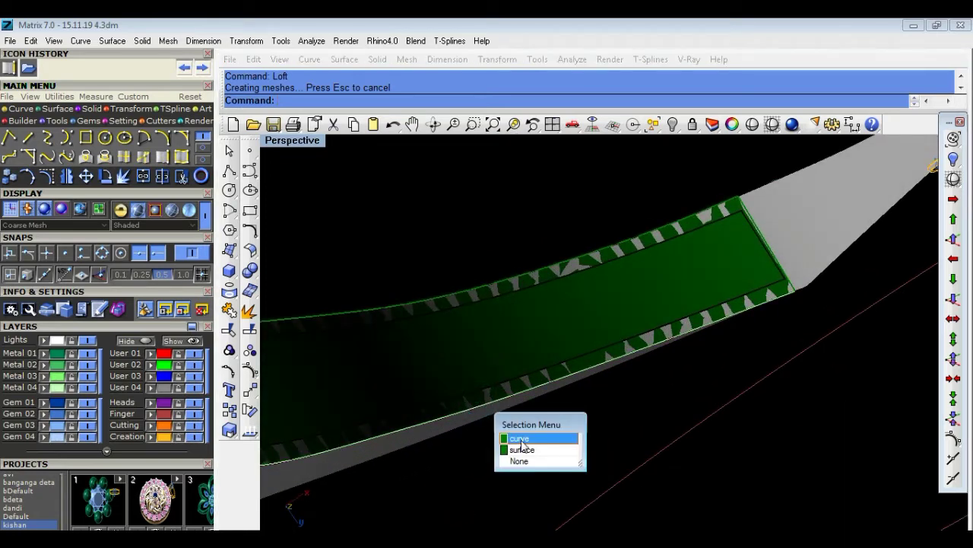
{"action": "left_click", "coordinate": [532, 479]}
{"action": "scroll", "coordinate": [532, 479], "scroll_direction": "down", "scroll_amount": 1}
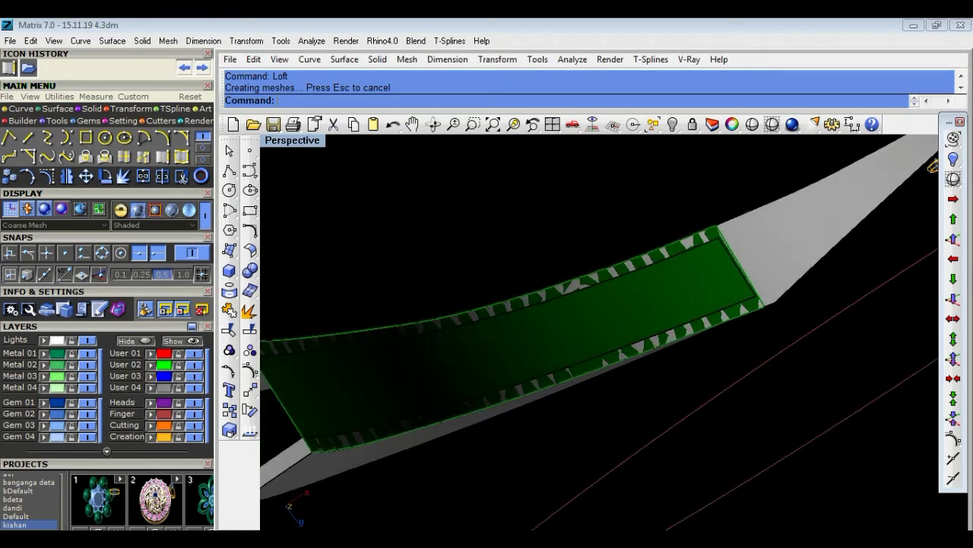
Start Offset Curve on Surface with the strip's edge curve and the green strip as base.
{"action": "left_click", "coordinate": [252, 233]}
{"action": "left_click", "coordinate": [448, 212]}
{"action": "left_click", "coordinate": [246, 237]}
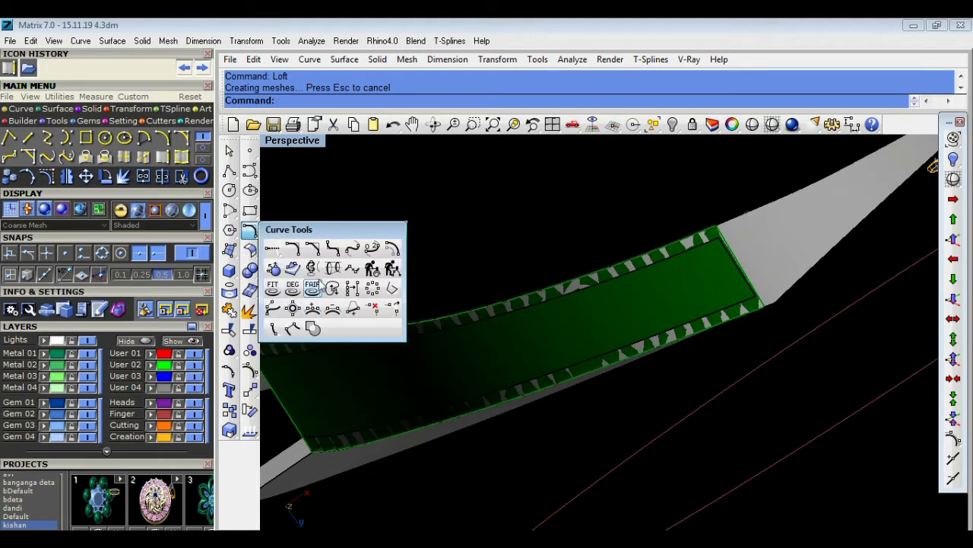
{"action": "left_click", "coordinate": [294, 269]}
{"action": "left_click", "coordinate": [492, 408]}
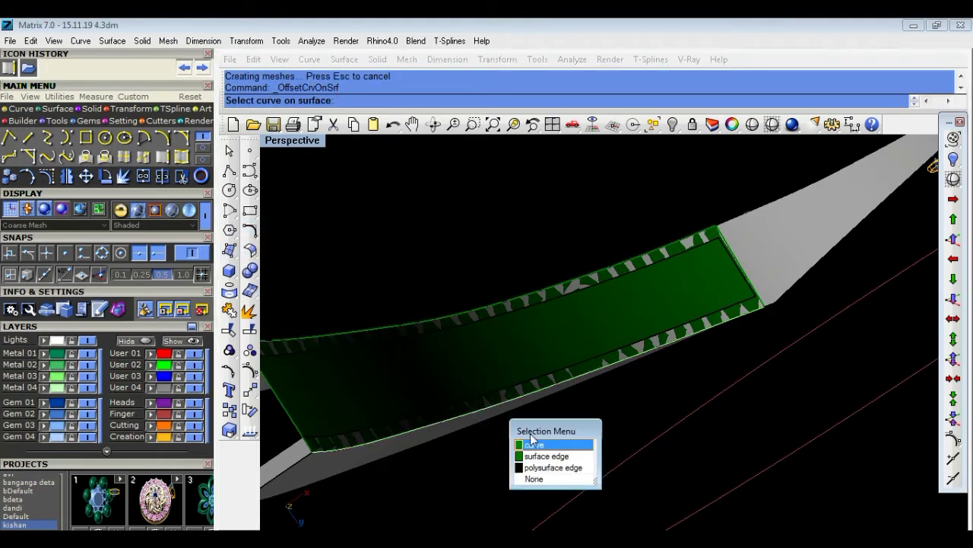
{"action": "left_click", "coordinate": [531, 441]}
{"action": "left_click", "coordinate": [509, 383]}
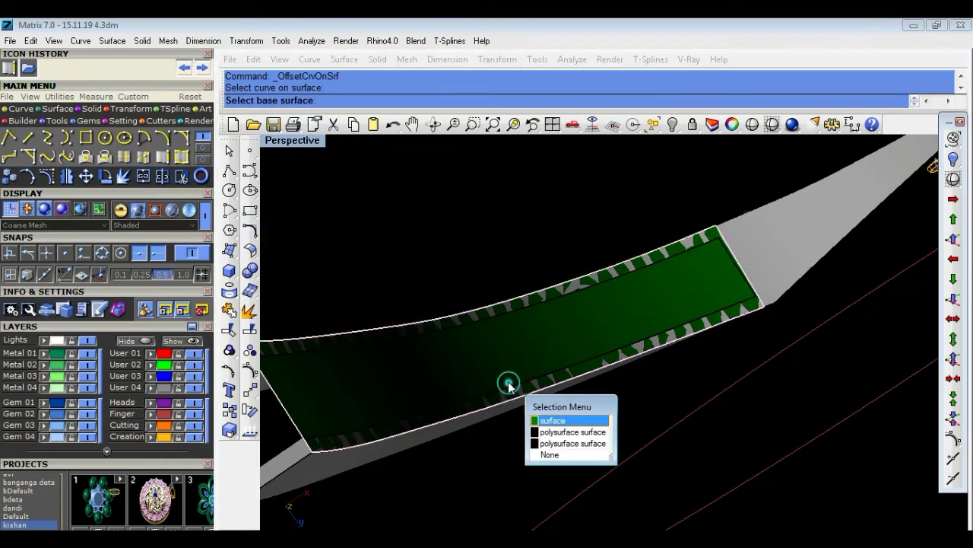
Offset the edge curve on the surface by 0.5 with Flip, then undo it.
{"action": "left_click", "coordinate": [552, 422]}
{"action": "left_click", "coordinate": [394, 101]}
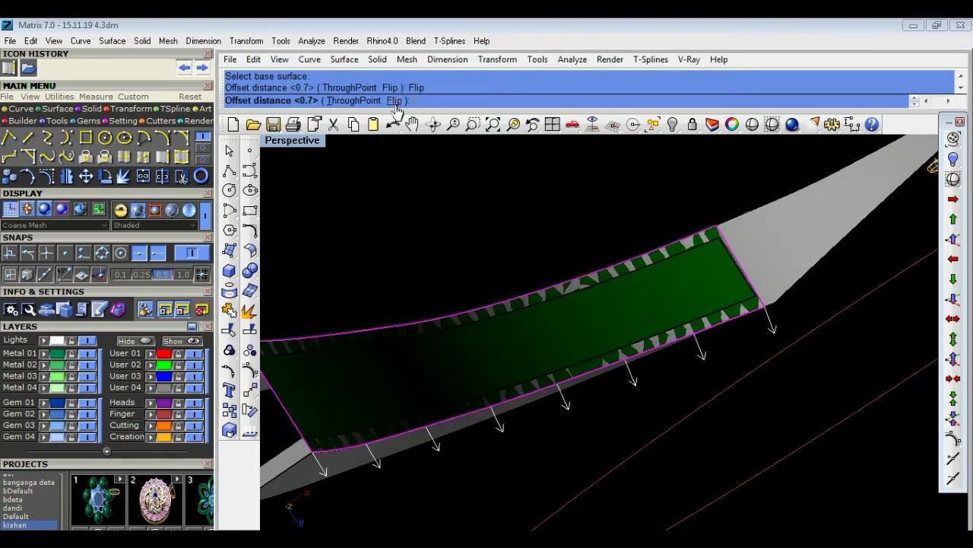
{"action": "type", "text": "0.5"}
{"action": "key", "text": "Return"}
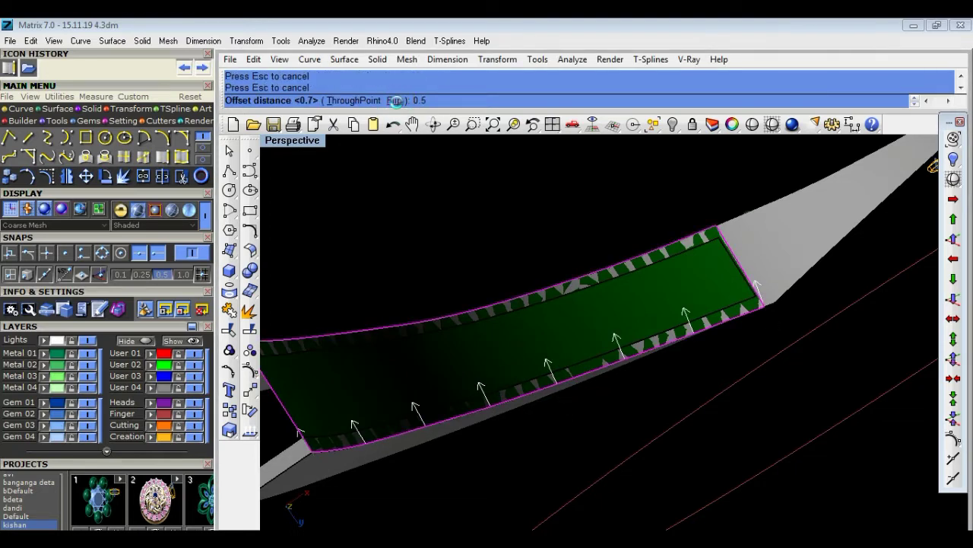
{"action": "key", "text": "ctrl+z"}
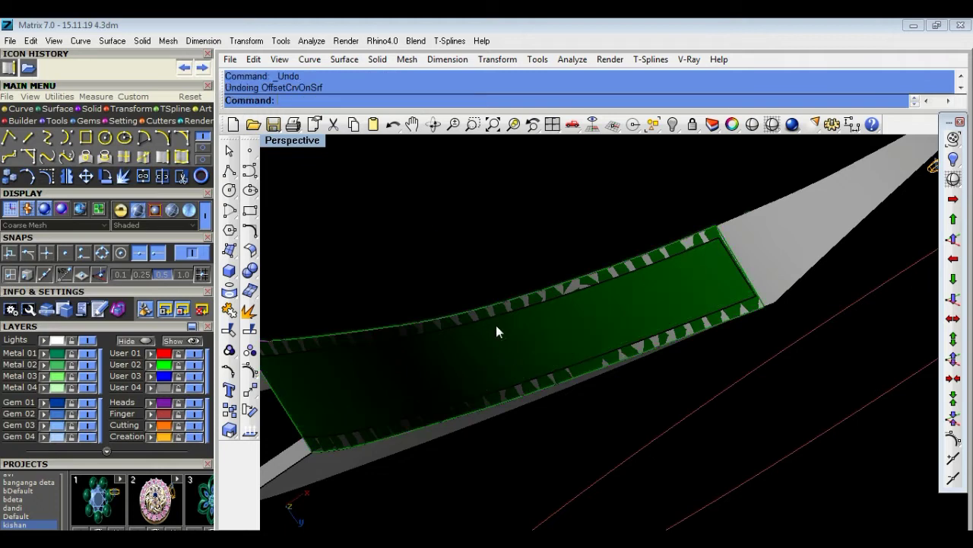
Select the edge curve on the band again.
{"action": "scroll", "coordinate": [511, 314], "scroll_direction": "down", "scroll_amount": 2}
{"action": "left_click", "coordinate": [574, 353]}
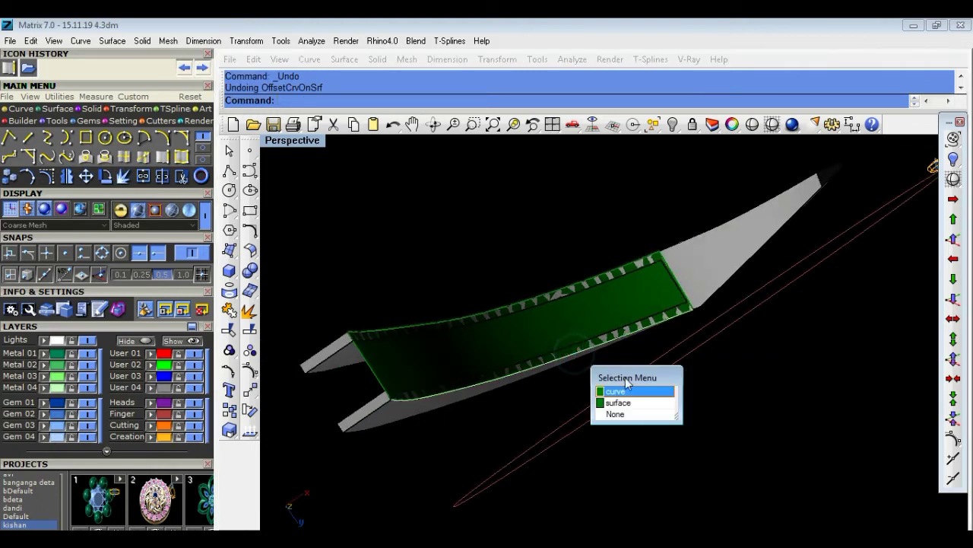
{"action": "left_click", "coordinate": [635, 394]}
{"action": "scroll", "coordinate": [639, 324], "scroll_direction": "up", "scroll_amount": 2}
{"action": "scroll", "coordinate": [631, 338], "scroll_direction": "up", "scroll_amount": 1}
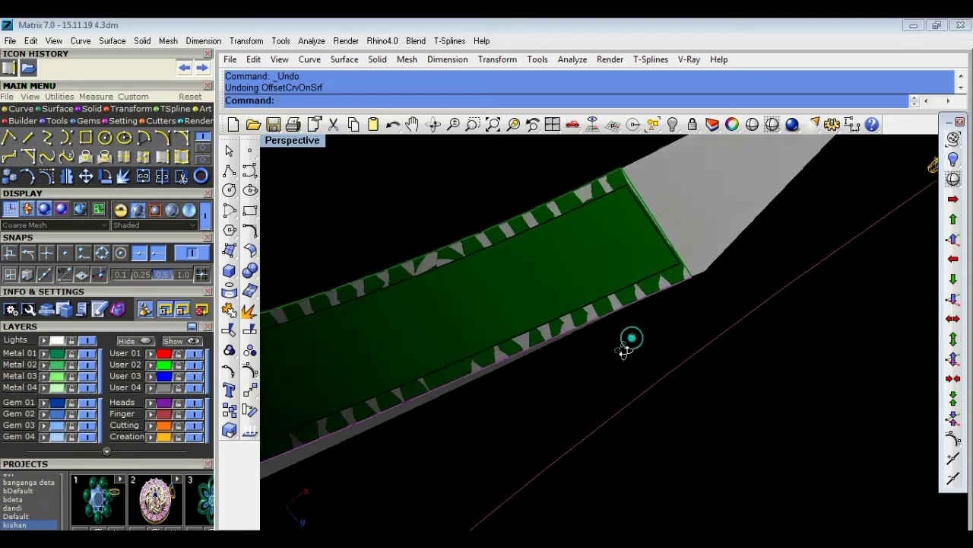
{"action": "scroll", "coordinate": [601, 357], "scroll_direction": "up", "scroll_amount": 1}
{"action": "scroll", "coordinate": [563, 391], "scroll_direction": "down", "scroll_amount": 2}
Repeat the surface offset on the green strip with Flip at 0.7, then undo it.
{"action": "right_click", "coordinate": [539, 426]}
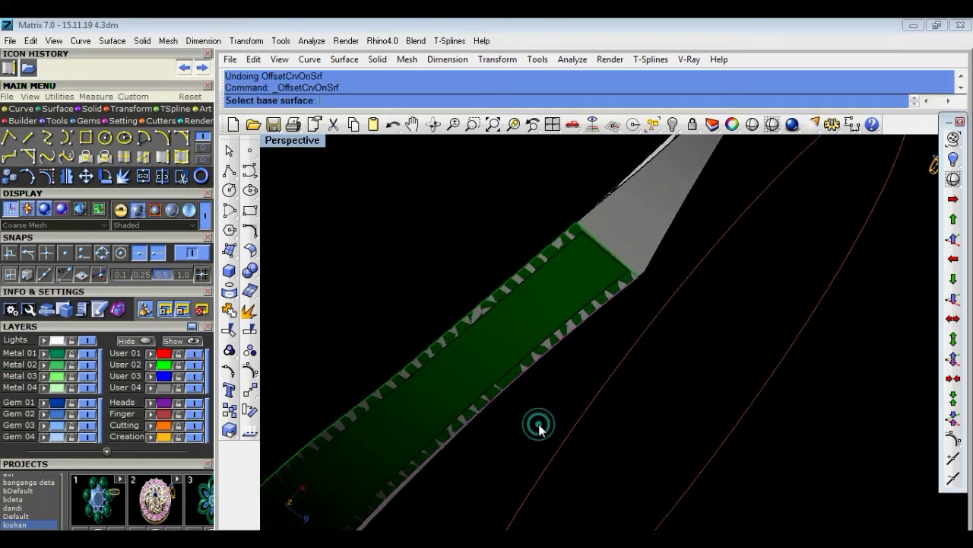
{"action": "left_click", "coordinate": [487, 353]}
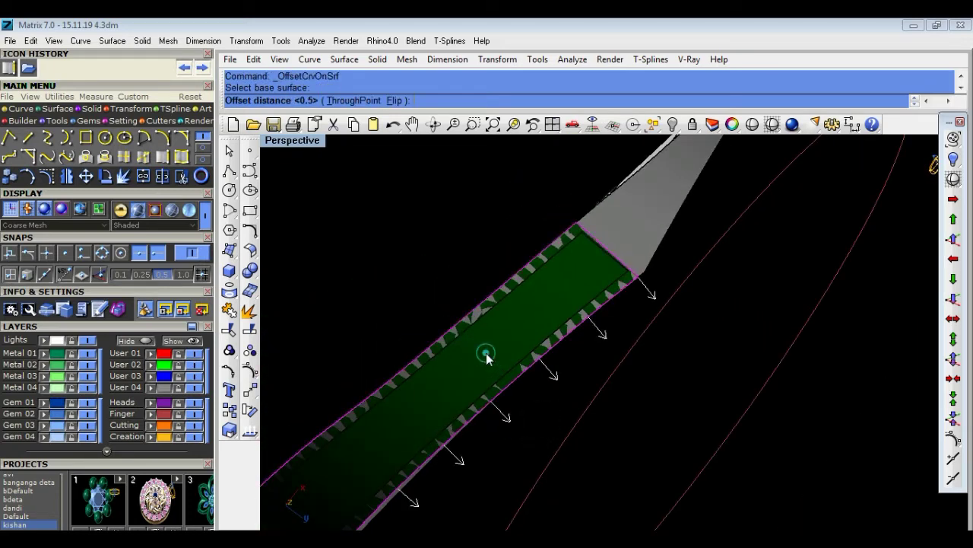
{"action": "left_click", "coordinate": [394, 104]}
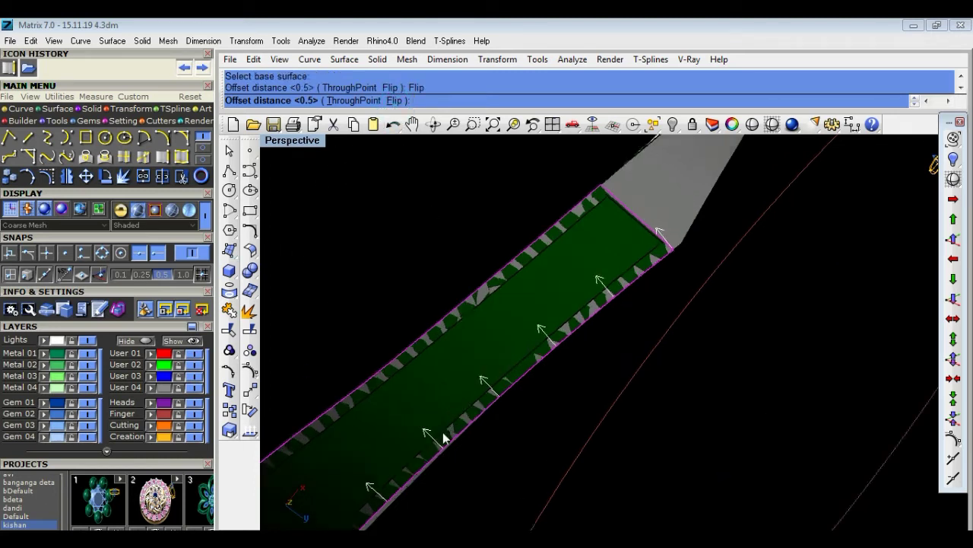
{"action": "scroll", "coordinate": [445, 439], "scroll_direction": "up", "scroll_amount": 2}
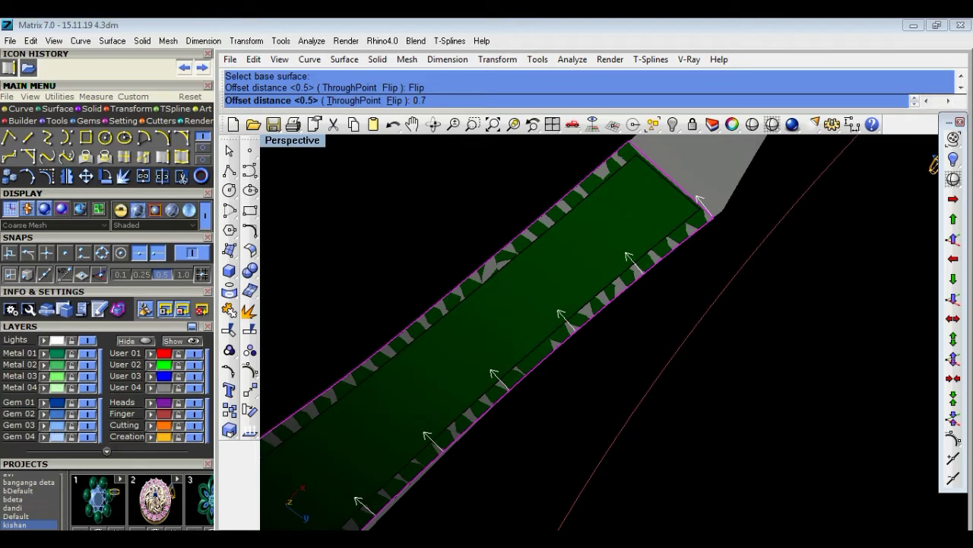
{"action": "right_click", "coordinate": [443, 433]}
{"action": "mouse_move", "coordinate": [486, 431]}
{"action": "right_mouse_down"}
{"action": "mouse_move", "coordinate": [546, 432]}
{"action": "mouse_move", "coordinate": [548, 483]}
{"action": "right_mouse_up"}
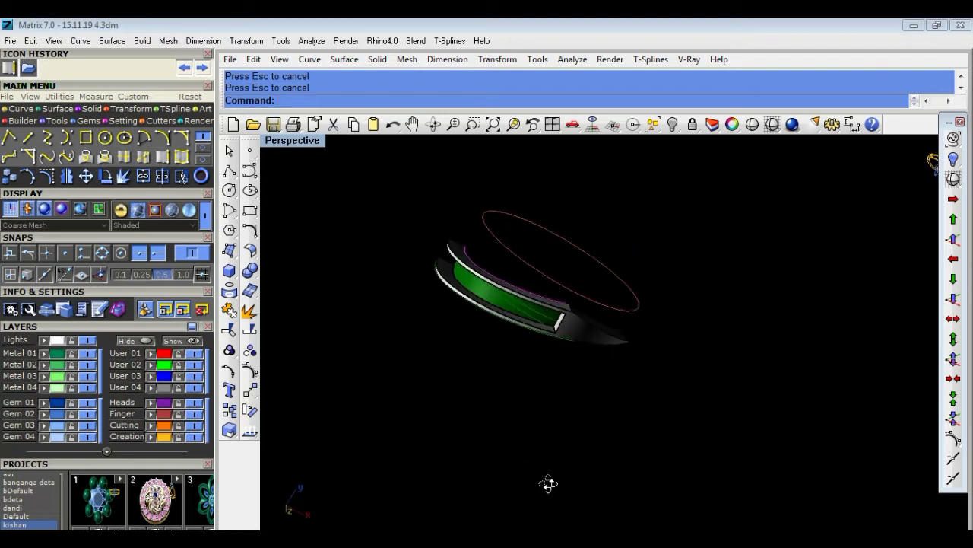
{"action": "key", "text": "ctrl+z"}
Delete the leftover curves from the ring band.
{"action": "mouse_move", "coordinate": [514, 420]}
{"action": "right_mouse_down"}
{"action": "mouse_move", "coordinate": [524, 402]}
{"action": "mouse_move", "coordinate": [516, 407]}
{"action": "right_mouse_up"}
{"action": "scroll", "coordinate": [502, 432], "scroll_direction": "up", "scroll_amount": 5}
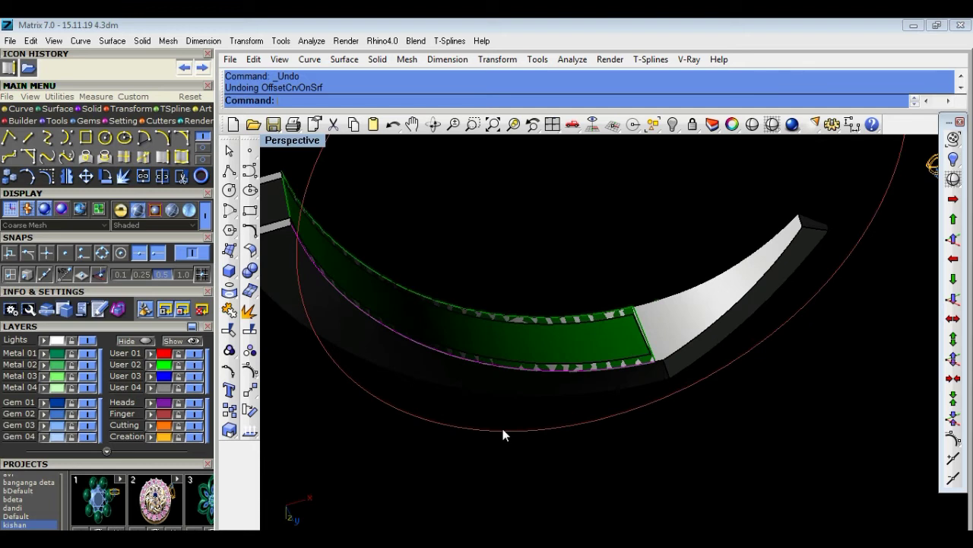
{"action": "key", "text": "Delete"}
{"action": "scroll", "coordinate": [495, 312], "scroll_direction": "up", "scroll_amount": 3}
{"action": "left_click", "coordinate": [495, 312]}
Delete the leftover curve and duplicate the green strip's top and bottom edges.
{"action": "key", "text": "Delete"}
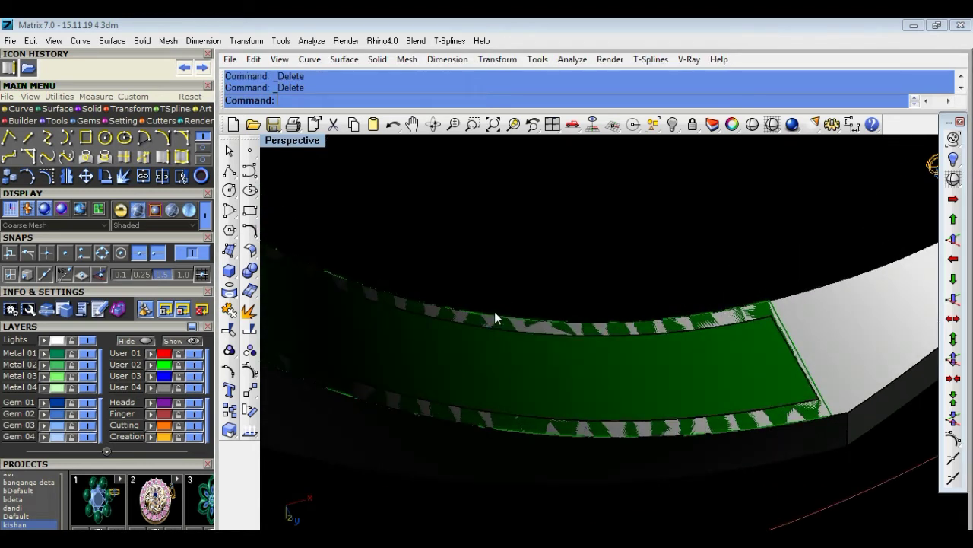
{"action": "left_click", "coordinate": [162, 175]}
{"action": "left_click", "coordinate": [378, 286]}
{"action": "left_click", "coordinate": [432, 323]}
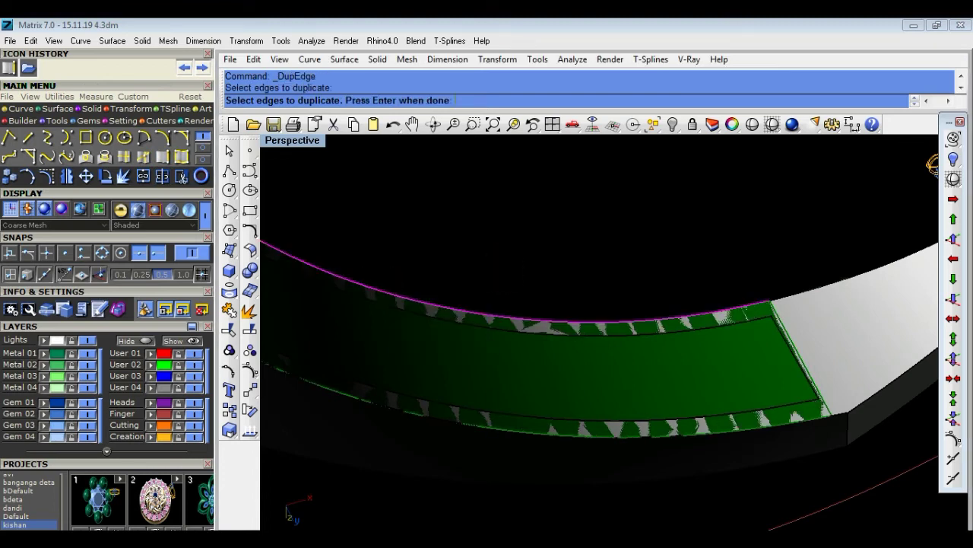
{"action": "left_click", "coordinate": [494, 435]}
{"action": "left_click", "coordinate": [516, 461]}
{"action": "key", "text": "Return"}
{"action": "mouse_move", "coordinate": [548, 260]}
{"action": "right_mouse_down"}
{"action": "mouse_move", "coordinate": [545, 321]}
{"action": "mouse_move", "coordinate": [524, 325]}
{"action": "right_mouse_up"}
Start an offset-on-surface of the duplicated edge curve, then cancel it.
{"action": "left_click", "coordinate": [251, 248]}
{"action": "left_click", "coordinate": [251, 232]}
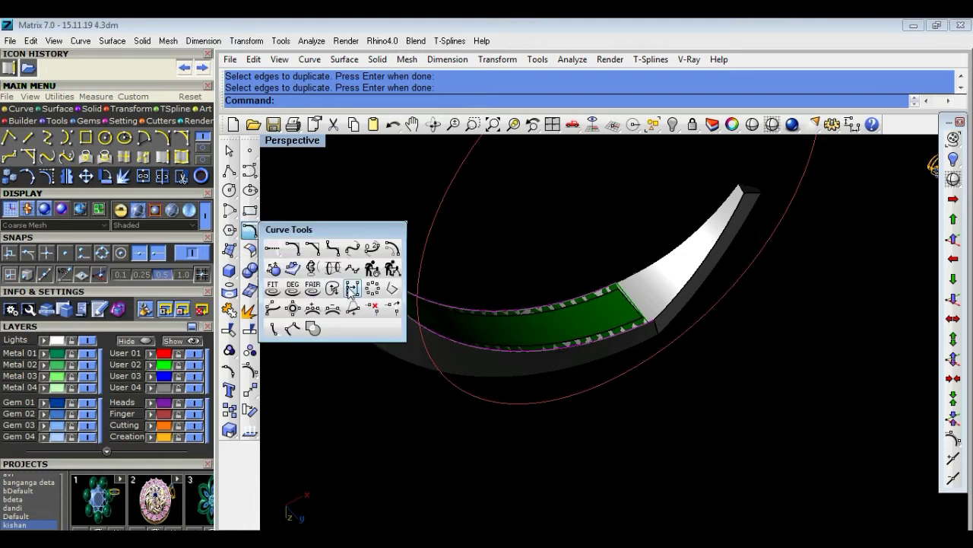
{"action": "left_click", "coordinate": [310, 268]}
{"action": "scroll", "coordinate": [500, 332], "scroll_direction": "up", "scroll_amount": 2}
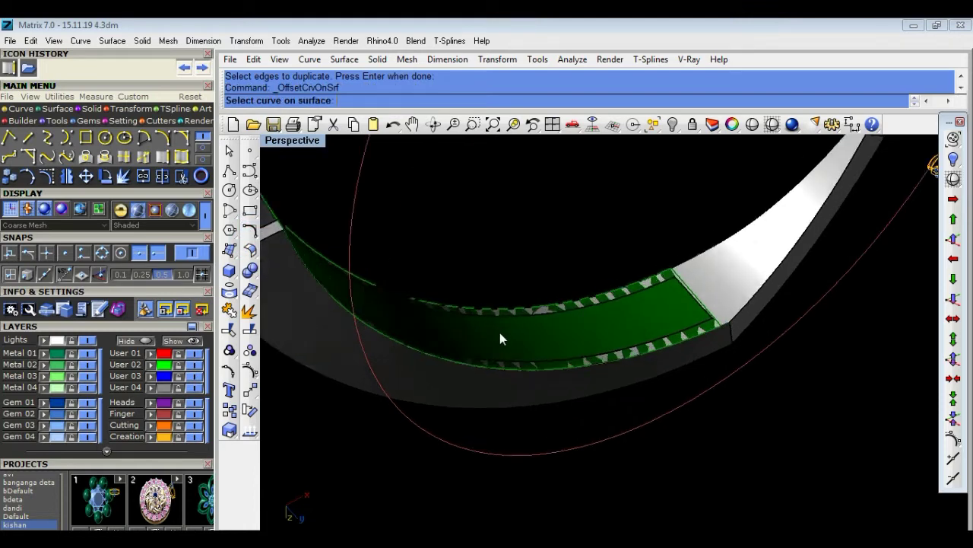
{"action": "scroll", "coordinate": [500, 332], "scroll_direction": "up", "scroll_amount": 2}
{"action": "scroll", "coordinate": [499, 334], "scroll_direction": "up", "scroll_amount": 2}
{"action": "scroll", "coordinate": [500, 346], "scroll_direction": "up", "scroll_amount": 2}
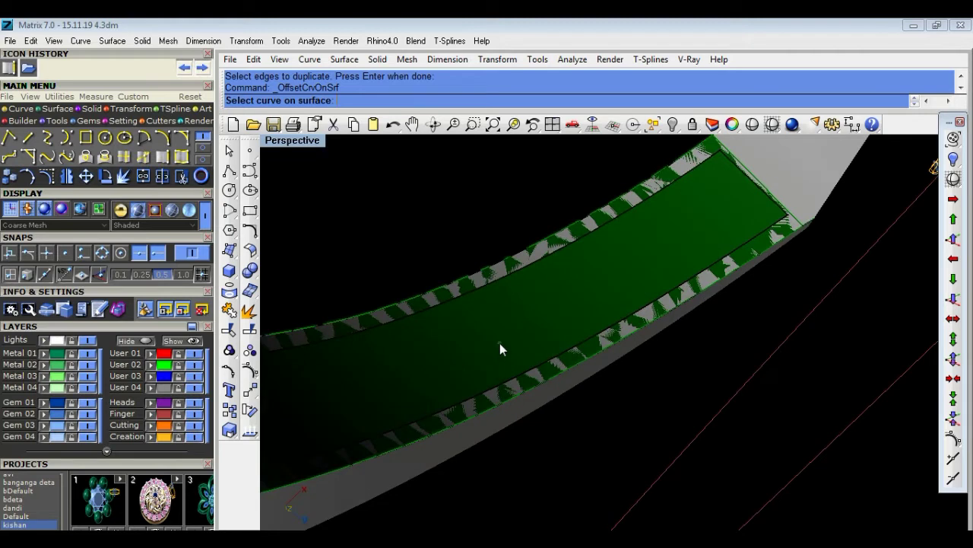
{"action": "left_click", "coordinate": [491, 304]}
{"action": "left_click", "coordinate": [543, 342]}
{"action": "scroll", "coordinate": [543, 346], "scroll_direction": "down", "scroll_amount": 5}
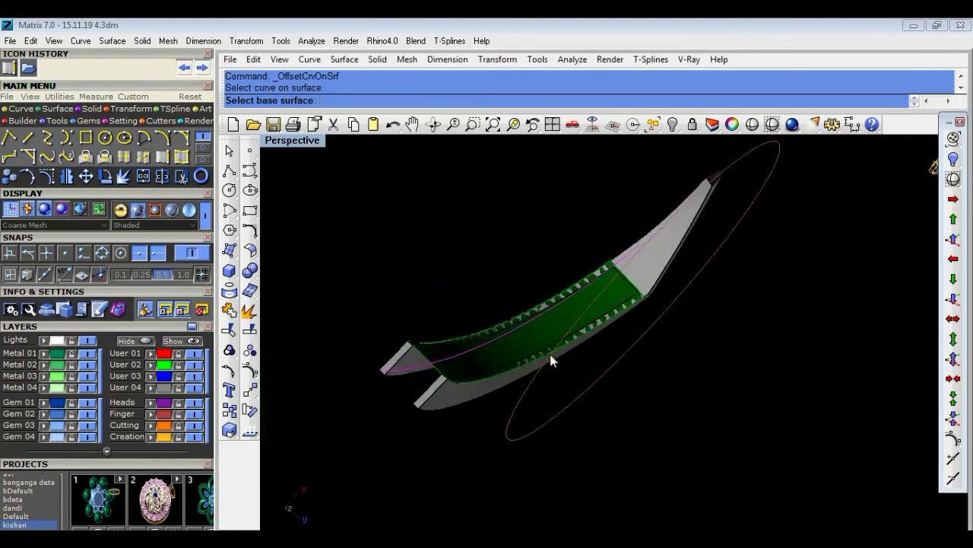
{"action": "right_click_drag", "start_coordinate": [549, 358], "coordinate": [509, 433]}
{"action": "right_click", "coordinate": [509, 433]}
Offset the band's edge curve along the green strip by the default 0.7.
{"action": "right_click", "coordinate": [418, 311]}
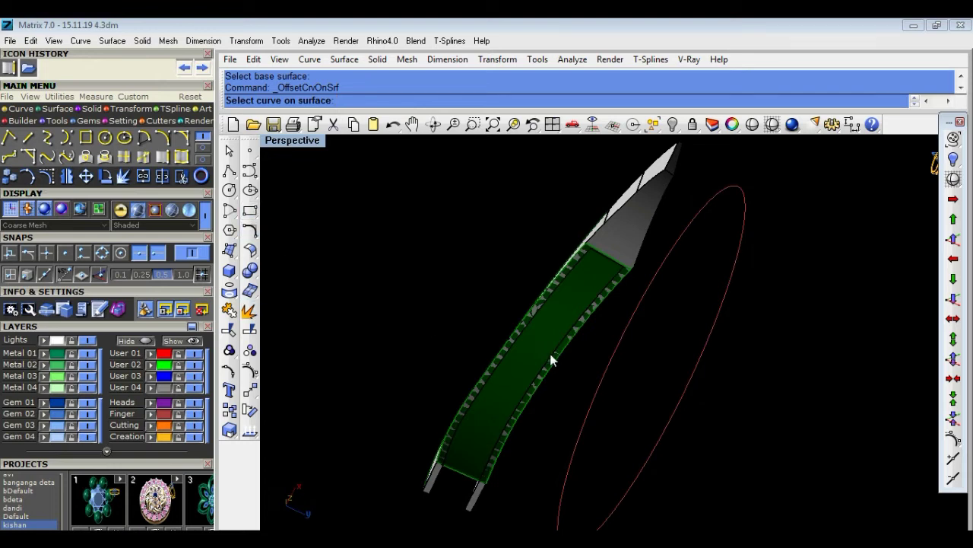
{"action": "scroll", "coordinate": [551, 360], "scroll_direction": "up", "scroll_amount": 5}
{"action": "right_click_drag", "start_coordinate": [492, 330], "coordinate": [552, 393]}
{"action": "left_click", "coordinate": [552, 393]}
{"action": "left_click", "coordinate": [598, 434]}
{"action": "right_click", "coordinate": [495, 401]}
{"action": "left_click", "coordinate": [594, 361]}
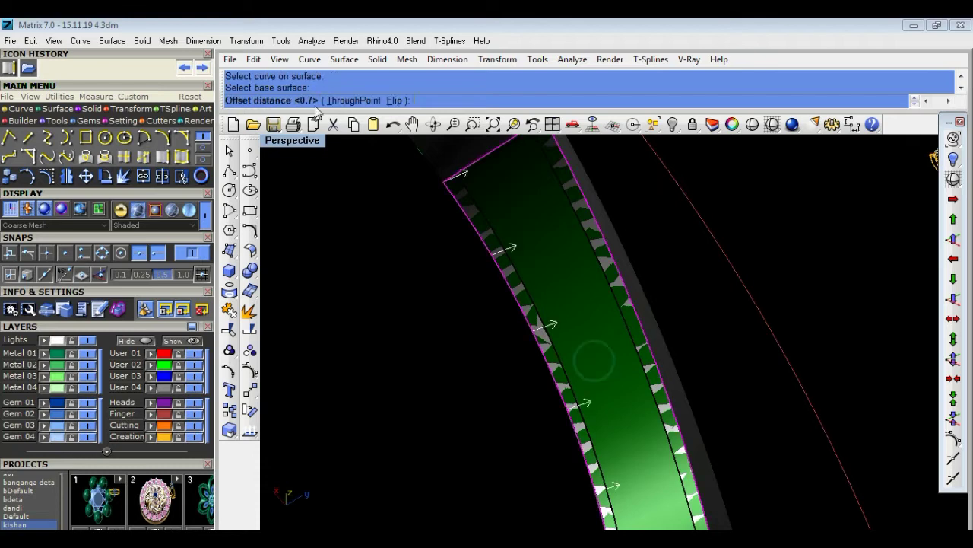
{"action": "right_click", "coordinate": [385, 241]}
{"action": "mouse_move", "coordinate": [386, 241]}
{"action": "right_mouse_down"}
{"action": "mouse_move", "coordinate": [446, 311]}
{"action": "mouse_move", "coordinate": [606, 316]}
{"action": "mouse_move", "coordinate": [552, 307]}
{"action": "right_mouse_up"}
{"action": "left_click", "coordinate": [553, 308]}
Offset the band's outer edge curve along the surface in the reversed direction.
{"action": "left_click", "coordinate": [537, 262]}
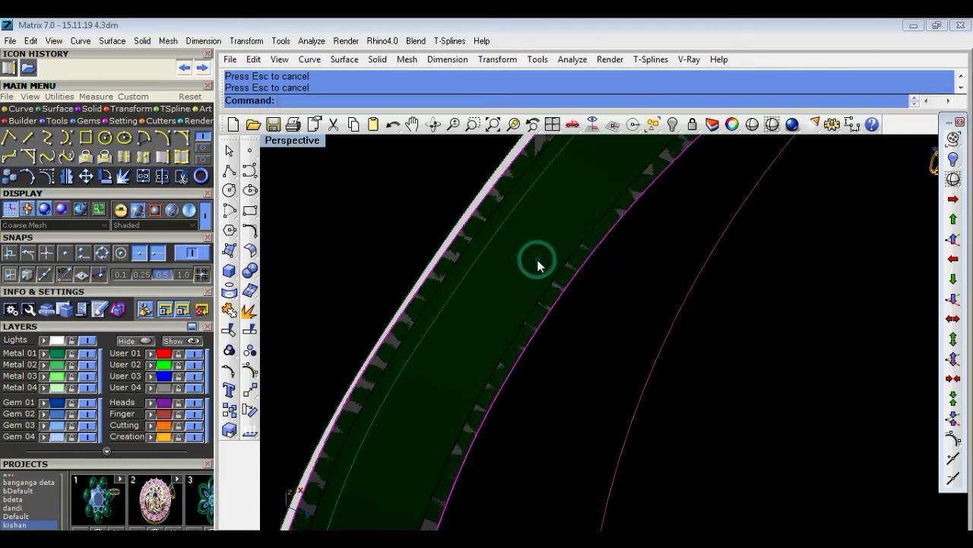
{"action": "left_click", "coordinate": [600, 286]}
{"action": "left_click", "coordinate": [620, 271]}
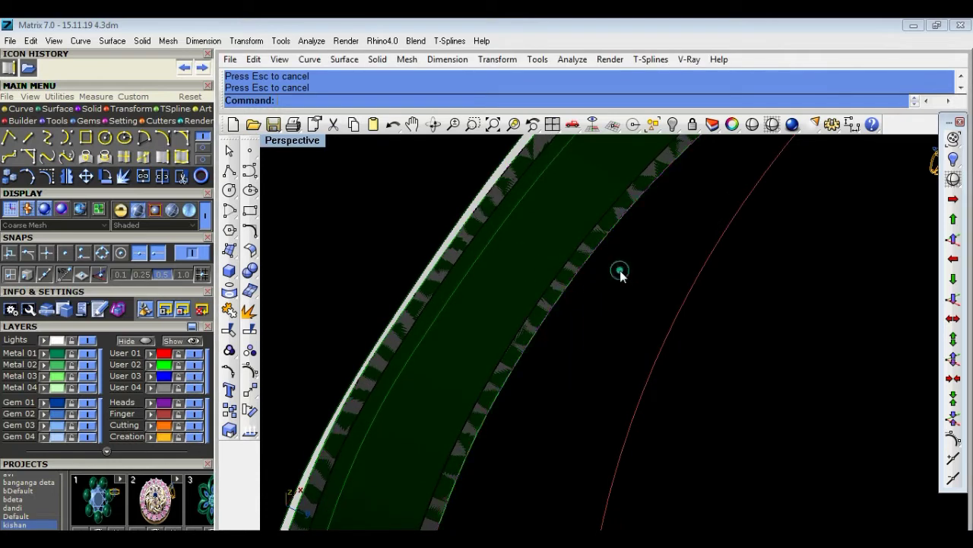
{"action": "left_click", "coordinate": [562, 286]}
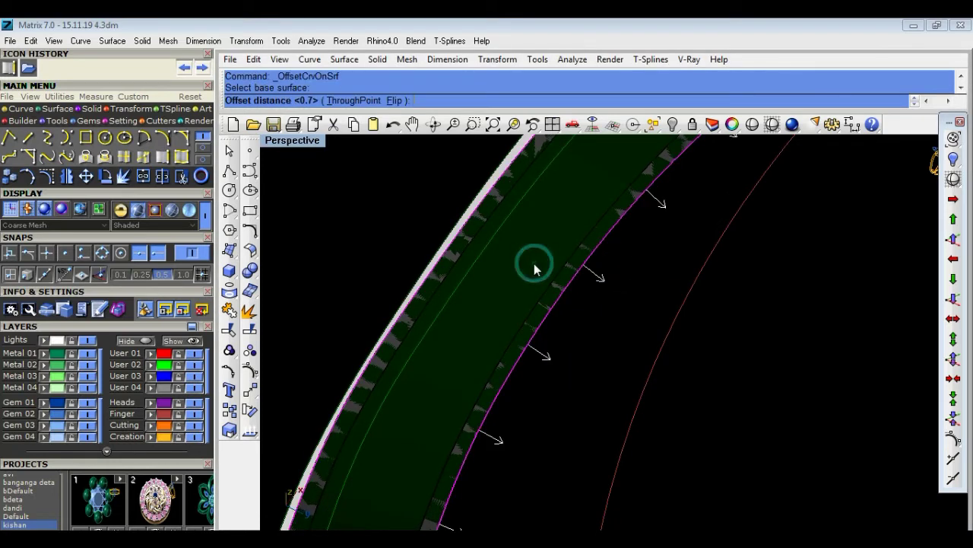
{"action": "left_click", "coordinate": [393, 101]}
{"action": "left_click", "coordinate": [571, 299]}
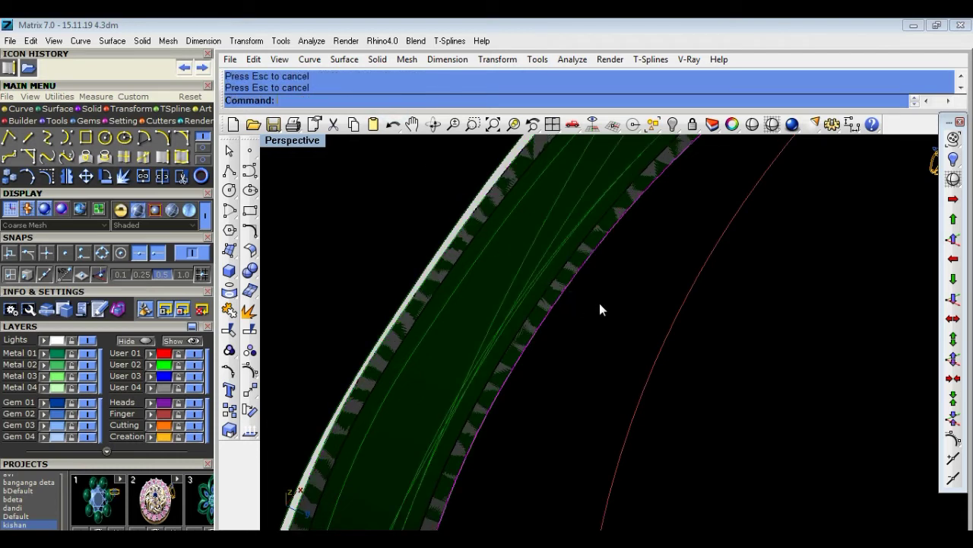
Undo the offset curves, delete the outer edge curve, and orbit along the band.
{"action": "key", "text": "ctrl+z"}
{"action": "left_click", "coordinate": [569, 289]}
{"action": "left_click", "coordinate": [613, 322]}
{"action": "key", "text": "Delete"}
{"action": "mouse_move", "coordinate": [615, 308]}
{"action": "right_mouse_down"}
{"action": "mouse_move", "coordinate": [612, 326]}
{"action": "mouse_move", "coordinate": [667, 337]}
{"action": "mouse_move", "coordinate": [596, 368]}
{"action": "right_mouse_up"}
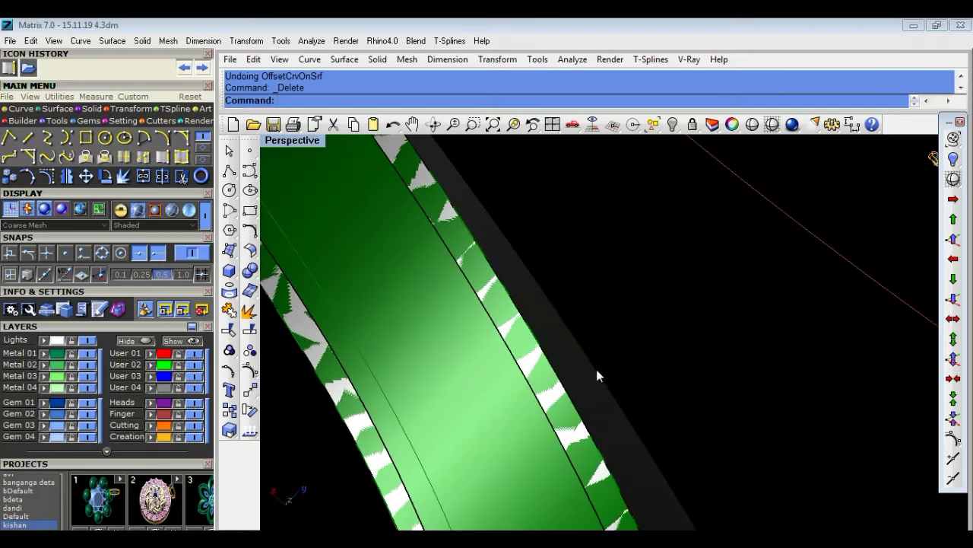
{"action": "mouse_move", "coordinate": [647, 348]}
{"action": "right_mouse_down"}
{"action": "mouse_move", "coordinate": [653, 358]}
{"action": "mouse_move", "coordinate": [518, 297]}
{"action": "mouse_move", "coordinate": [577, 343]}
{"action": "right_mouse_up"}
{"action": "scroll", "coordinate": [532, 314], "scroll_direction": "up", "scroll_amount": 3}
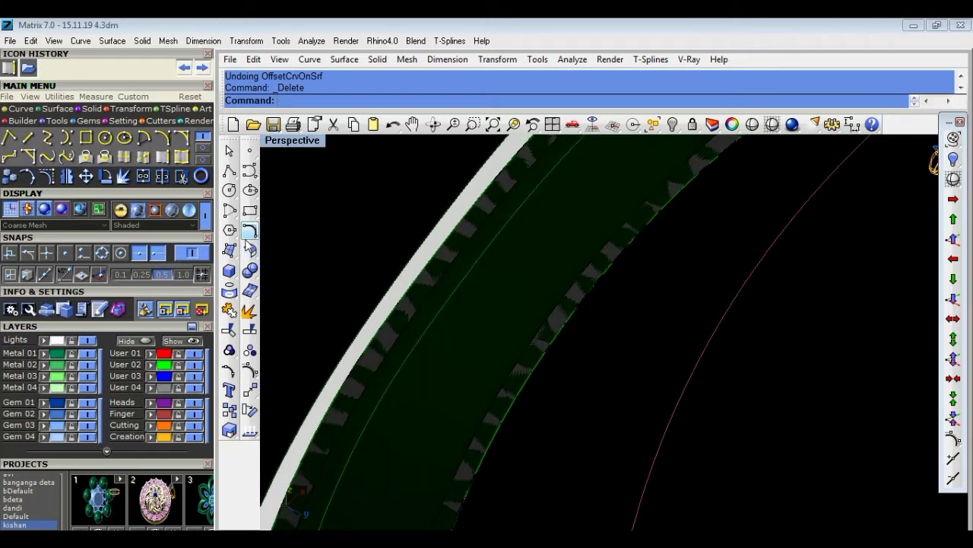
Duplicate a band edge and offset it along the band through a picked point.
{"action": "left_click", "coordinate": [160, 160]}
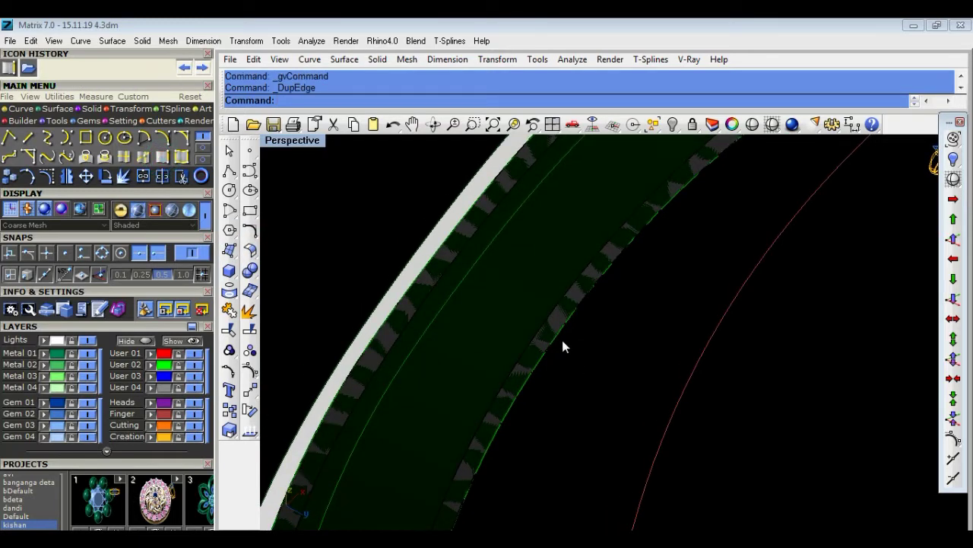
{"action": "left_click", "coordinate": [570, 334]}
{"action": "left_click", "coordinate": [616, 368]}
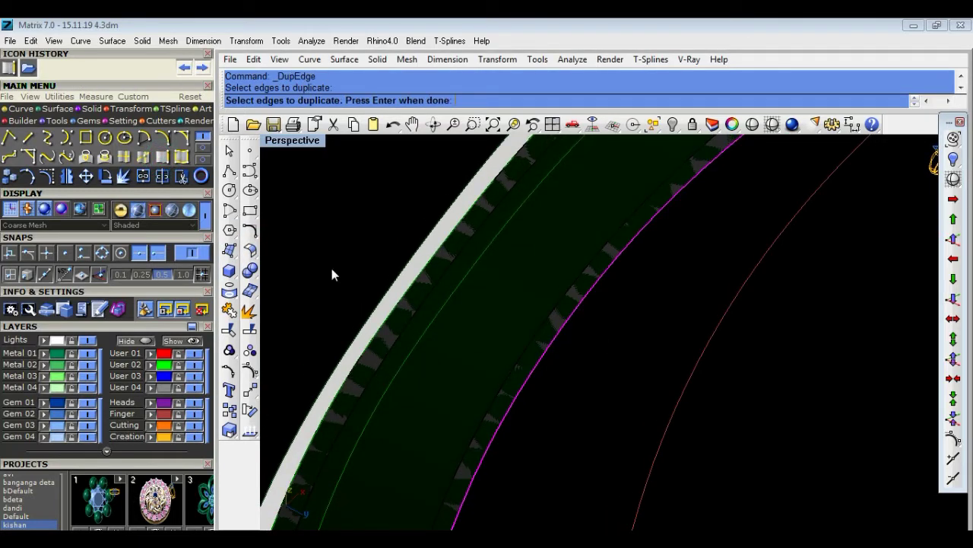
{"action": "left_click", "coordinate": [251, 232]}
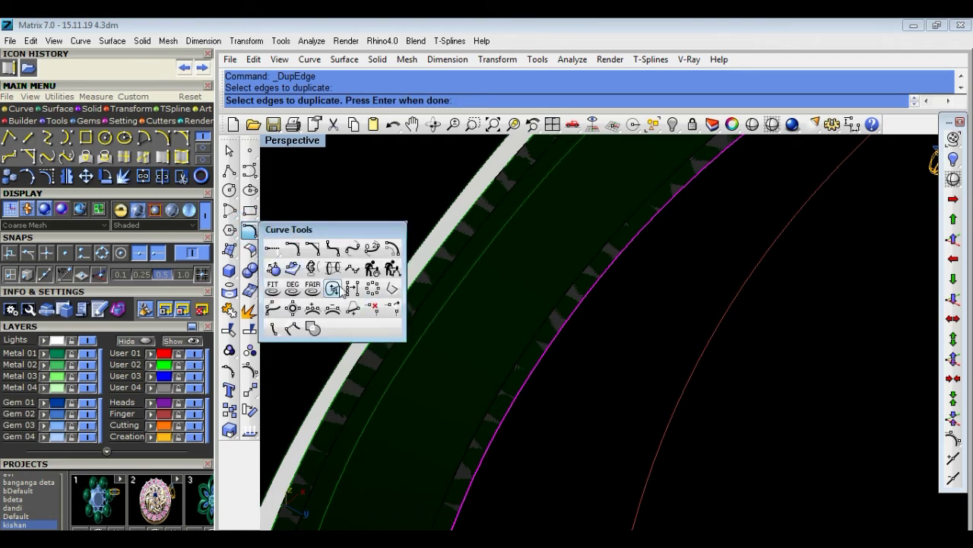
{"action": "left_click", "coordinate": [293, 269]}
{"action": "left_click", "coordinate": [498, 305]}
{"action": "left_click", "coordinate": [564, 334]}
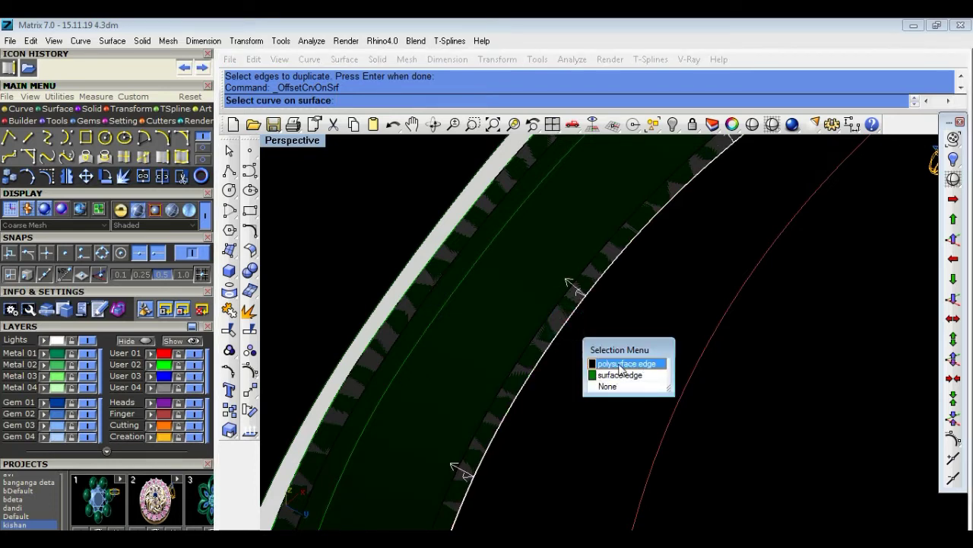
{"action": "left_click", "coordinate": [620, 375]}
{"action": "left_click", "coordinate": [518, 311]}
{"action": "mouse_move", "coordinate": [604, 352]}
{"action": "right_mouse_down"}
{"action": "mouse_move", "coordinate": [652, 384]}
{"action": "mouse_move", "coordinate": [277, 295]}
{"action": "right_mouse_up"}
Split the band with the offset curve into three pieces and delete the middle strip.
{"action": "left_click", "coordinate": [250, 329]}
{"action": "left_click", "coordinate": [582, 299]}
{"action": "key", "text": "Return"}
{"action": "left_click", "coordinate": [591, 311]}
{"action": "key", "text": "Return"}
{"action": "key", "text": "Delete"}
{"action": "mouse_move", "coordinate": [580, 333]}
{"action": "right_mouse_down"}
{"action": "mouse_move", "coordinate": [467, 223]}
{"action": "mouse_move", "coordinate": [584, 334]}
{"action": "right_mouse_up"}
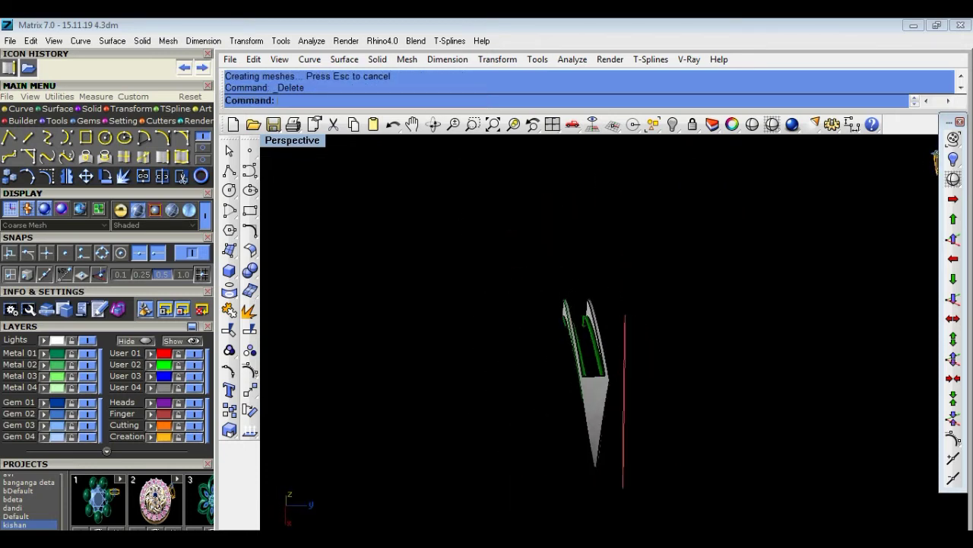
{"action": "scroll", "coordinate": [588, 337], "scroll_direction": "up", "scroll_amount": 3}
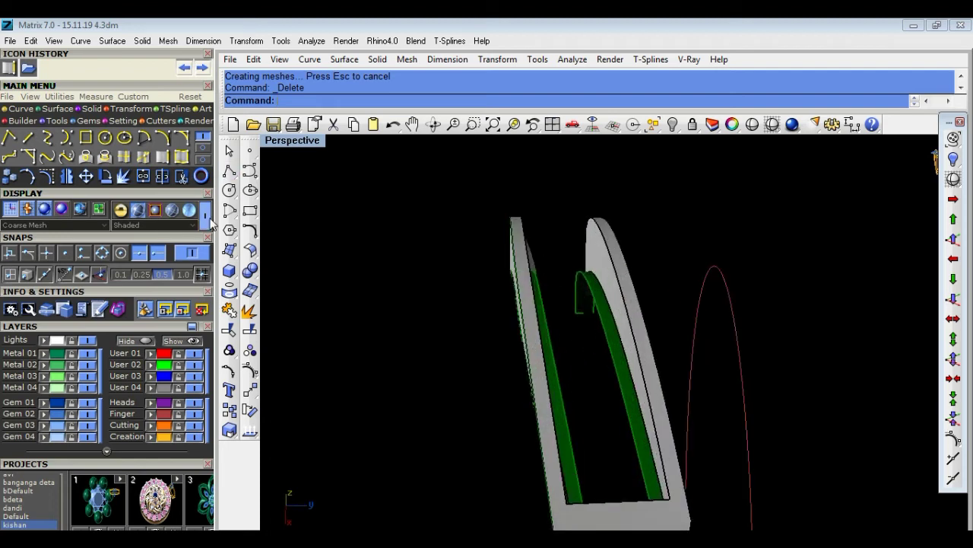
Duplicate several arch edges of the narrow band as curves.
{"action": "left_click", "coordinate": [162, 175]}
{"action": "left_click", "coordinate": [606, 250]}
{"action": "left_click", "coordinate": [530, 261]}
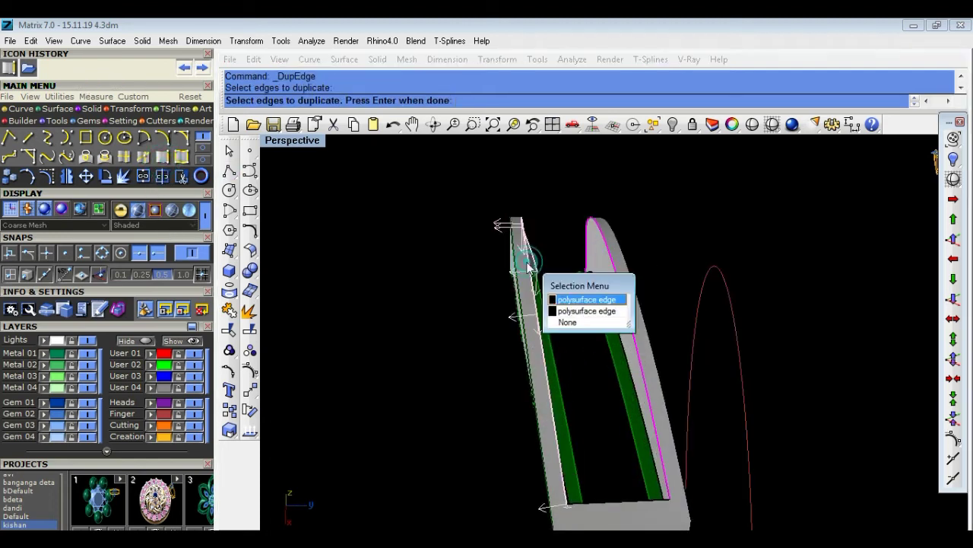
{"action": "left_click", "coordinate": [584, 299]}
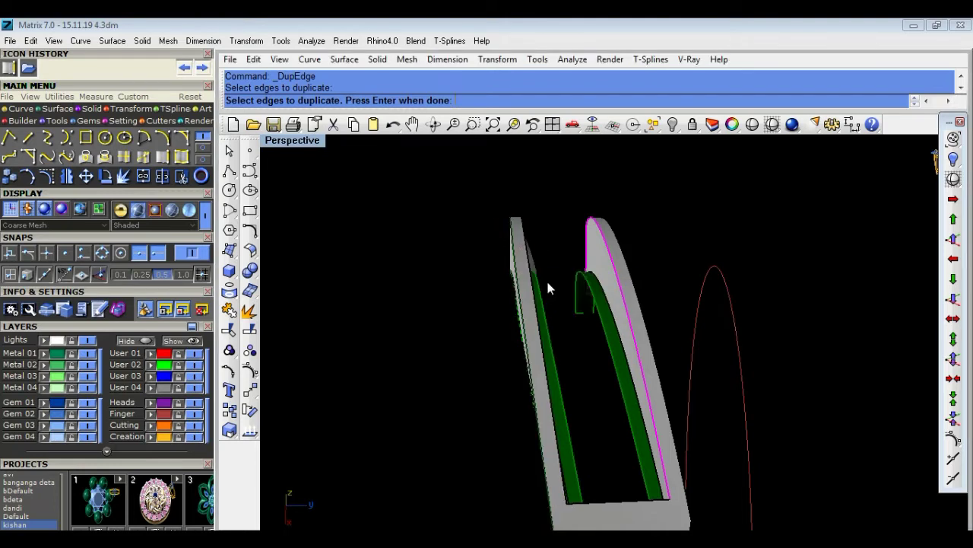
{"action": "scroll", "coordinate": [538, 289], "scroll_direction": "up", "scroll_amount": 5}
{"action": "left_click", "coordinate": [491, 245]}
{"action": "scroll", "coordinate": [507, 238], "scroll_direction": "down", "scroll_amount": 5}
{"action": "right_click_drag", "start_coordinate": [507, 238], "coordinate": [452, 287]}
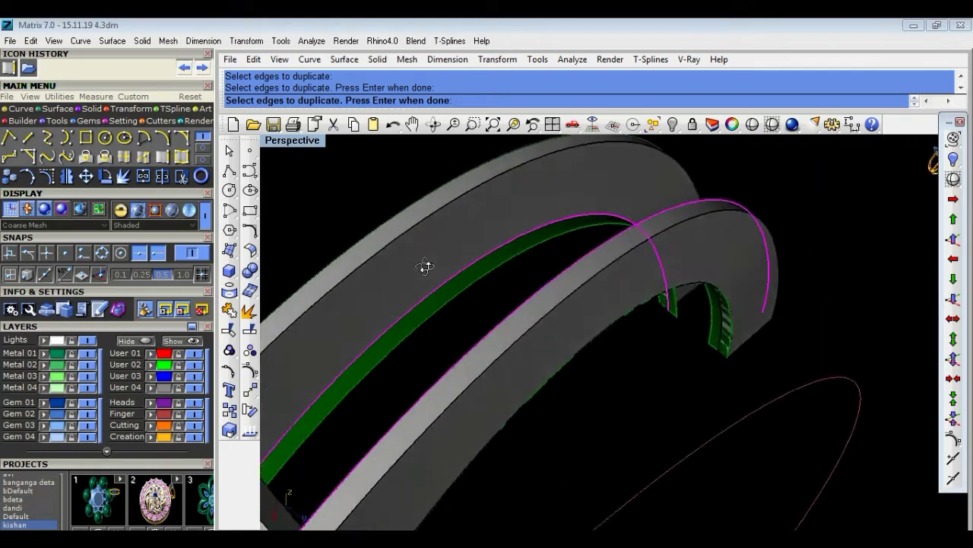
{"action": "key", "text": "Return"}
Duplicate the outer edges of both the upper and the second band.
{"action": "right_click", "coordinate": [509, 284]}
{"action": "left_click", "coordinate": [477, 225]}
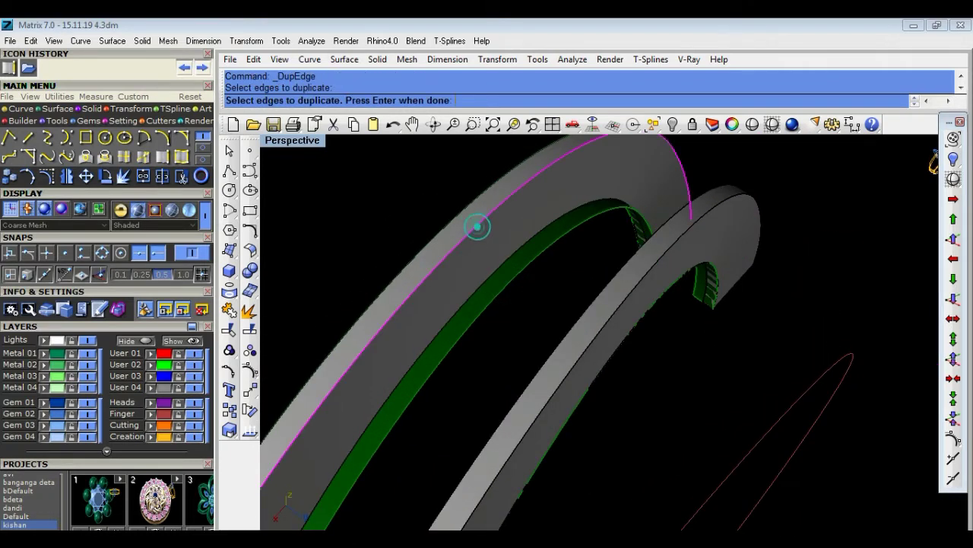
{"action": "left_click", "coordinate": [618, 266]}
{"action": "key", "text": "Return"}
{"action": "mouse_move", "coordinate": [598, 276]}
{"action": "right_mouse_down"}
{"action": "mouse_move", "coordinate": [700, 315]}
{"action": "mouse_move", "coordinate": [606, 300]}
{"action": "mouse_move", "coordinate": [578, 319]}
{"action": "right_mouse_up"}
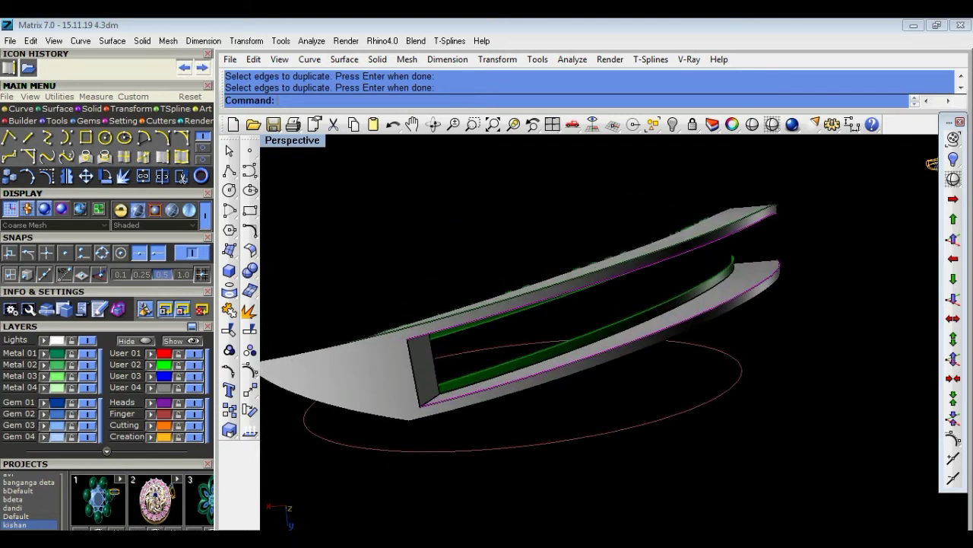
Duplicate the band's lower edge and upper green edge as curves.
{"action": "scroll", "coordinate": [594, 354], "scroll_direction": "up", "scroll_amount": 5}
{"action": "scroll", "coordinate": [595, 355], "scroll_direction": "up", "scroll_amount": 3}
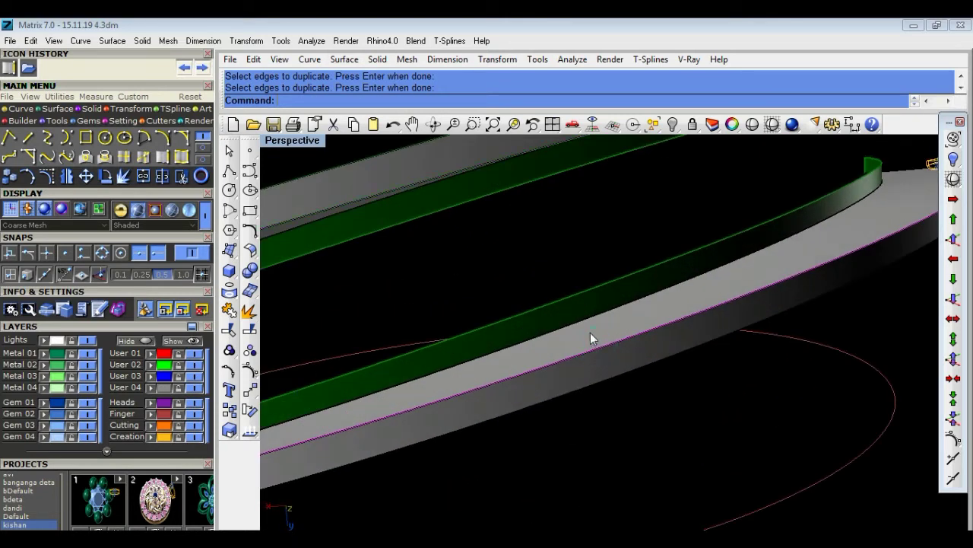
{"action": "right_click", "coordinate": [582, 270]}
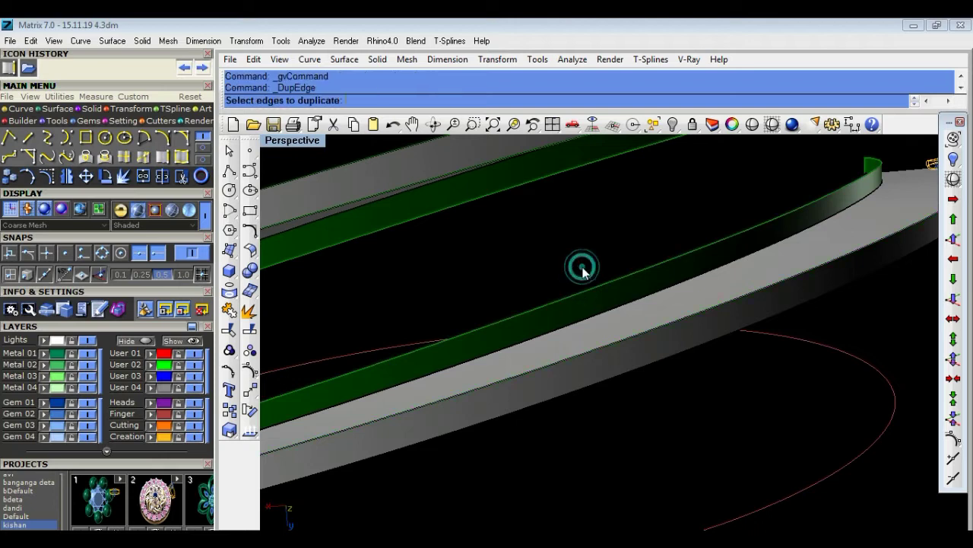
{"action": "scroll", "coordinate": [597, 362], "scroll_direction": "up", "scroll_amount": 2}
{"action": "left_click", "coordinate": [600, 359]}
{"action": "left_click", "coordinate": [579, 253]}
{"action": "type", "text": "lofty"}
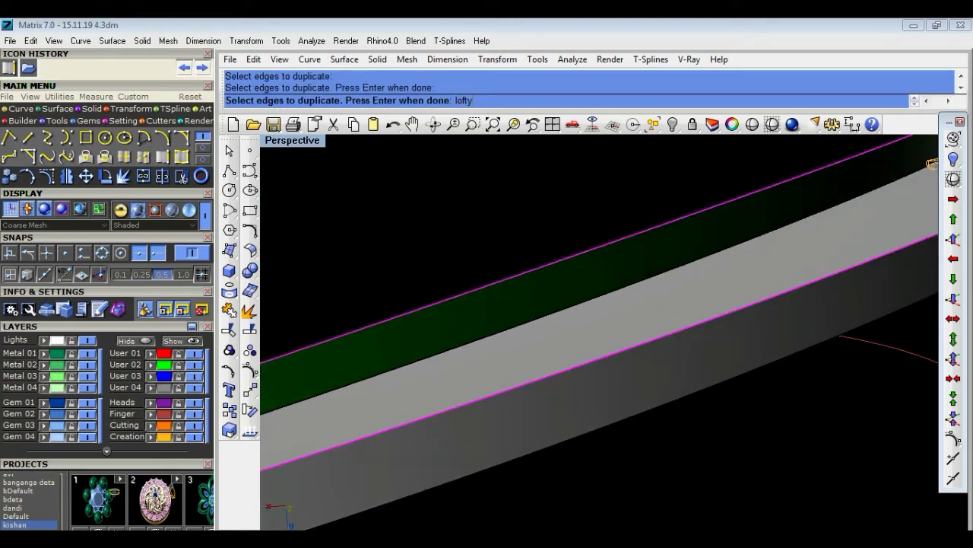
{"action": "key", "text": "Return"}
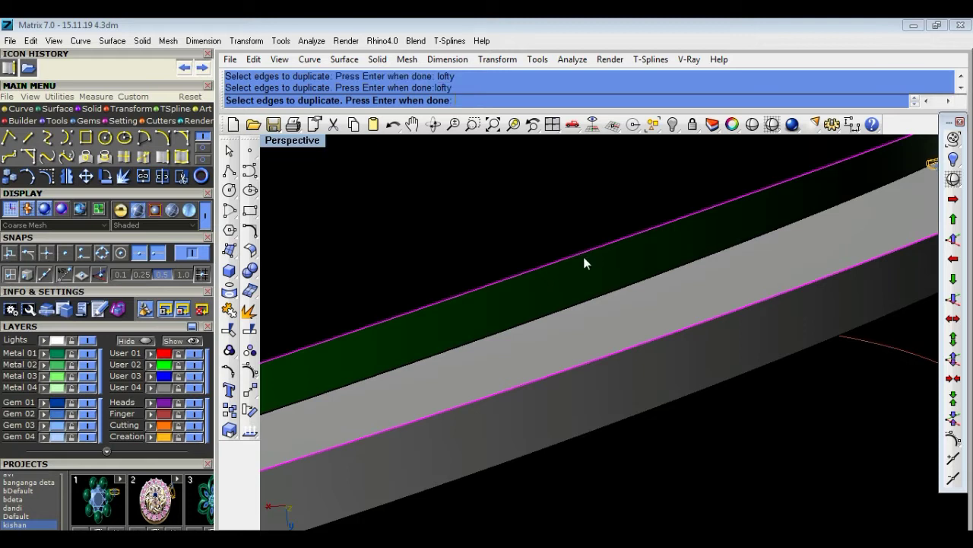
{"action": "scroll", "coordinate": [583, 261], "scroll_direction": "down", "scroll_amount": 3}
{"action": "mouse_move", "coordinate": [639, 373]}
{"action": "right_mouse_down"}
{"action": "mouse_move", "coordinate": [583, 341]}
{"action": "mouse_move", "coordinate": [643, 359]}
{"action": "right_mouse_up"}
{"action": "right_click", "coordinate": [582, 349]}
Loft a surface between the two edge curves on the first band.
{"action": "left_click", "coordinate": [644, 359]}
{"action": "left_click", "coordinate": [611, 275]}
{"action": "left_click", "coordinate": [603, 268]}
{"action": "type", "text": "Loft"}
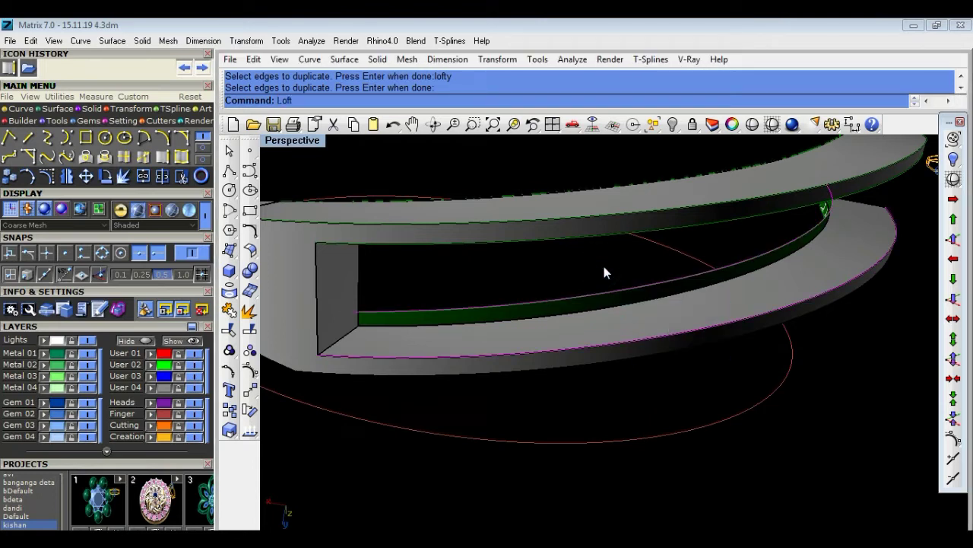
{"action": "key", "text": "Return"}
{"action": "key", "text": "Return"}
{"action": "mouse_move", "coordinate": [604, 266]}
{"action": "right_mouse_down"}
{"action": "mouse_move", "coordinate": [588, 222]}
{"action": "mouse_move", "coordinate": [320, 178]}
{"action": "mouse_move", "coordinate": [406, 203]}
{"action": "mouse_move", "coordinate": [768, 370]}
{"action": "right_mouse_up"}
{"action": "scroll", "coordinate": [784, 413], "scroll_direction": "up", "scroll_amount": 2}
{"action": "mouse_move", "coordinate": [785, 413]}
{"action": "right_mouse_down"}
{"action": "mouse_move", "coordinate": [760, 228]}
{"action": "mouse_move", "coordinate": [803, 223]}
{"action": "mouse_move", "coordinate": [880, 430]}
{"action": "right_mouse_up"}
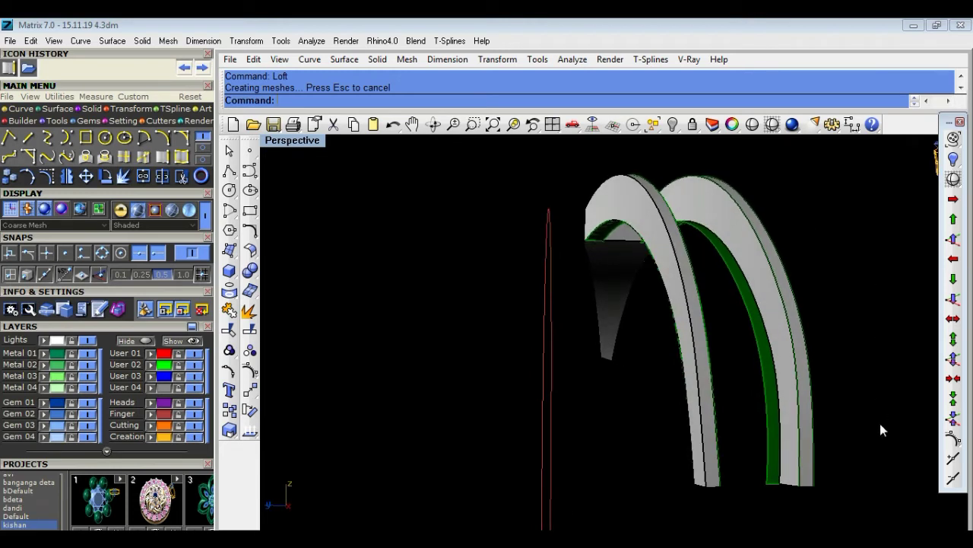
Loft through three edge curves on the second band, accepting the loft options.
{"action": "right_click", "coordinate": [880, 423]}
{"action": "scroll", "coordinate": [797, 508], "scroll_direction": "up", "scroll_amount": 3}
{"action": "scroll", "coordinate": [730, 430], "scroll_direction": "up", "scroll_amount": 1}
{"action": "left_click", "coordinate": [730, 432]}
{"action": "left_click", "coordinate": [703, 390]}
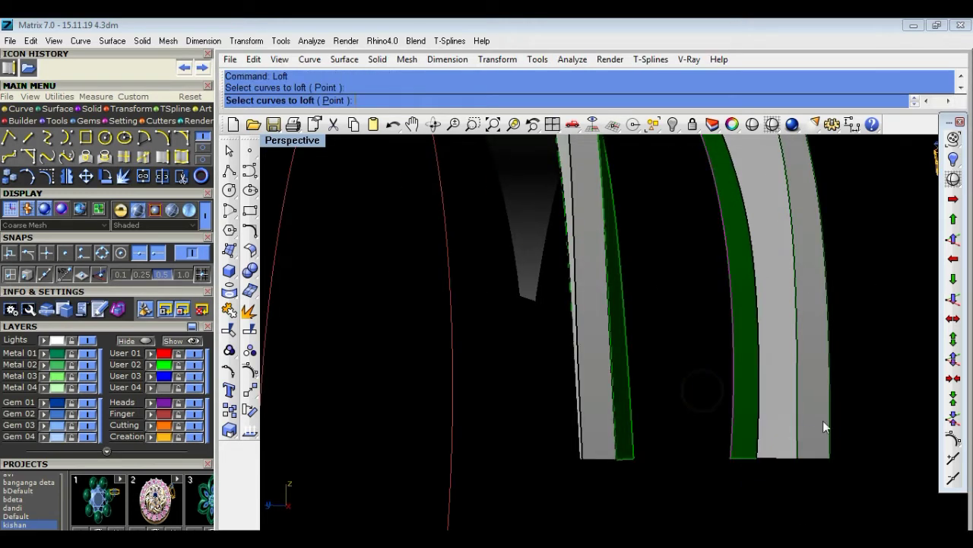
{"action": "left_click", "coordinate": [796, 411]}
{"action": "key", "text": "Return"}
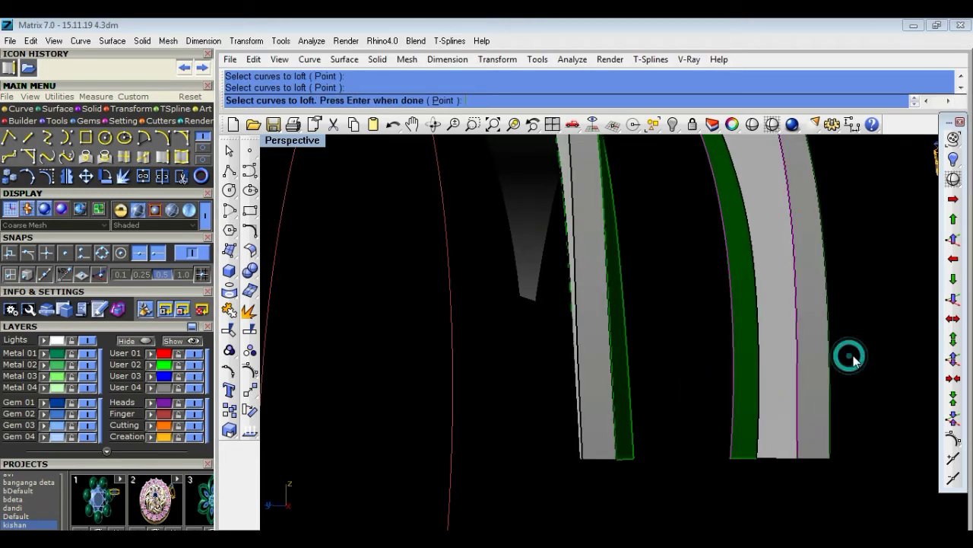
{"action": "key", "text": "Return"}
{"action": "left_click", "coordinate": [740, 482]}
{"action": "mouse_move", "coordinate": [789, 480]}
{"action": "right_mouse_down"}
{"action": "mouse_move", "coordinate": [832, 445]}
{"action": "mouse_move", "coordinate": [765, 282]}
{"action": "mouse_move", "coordinate": [728, 302]}
{"action": "right_mouse_up"}
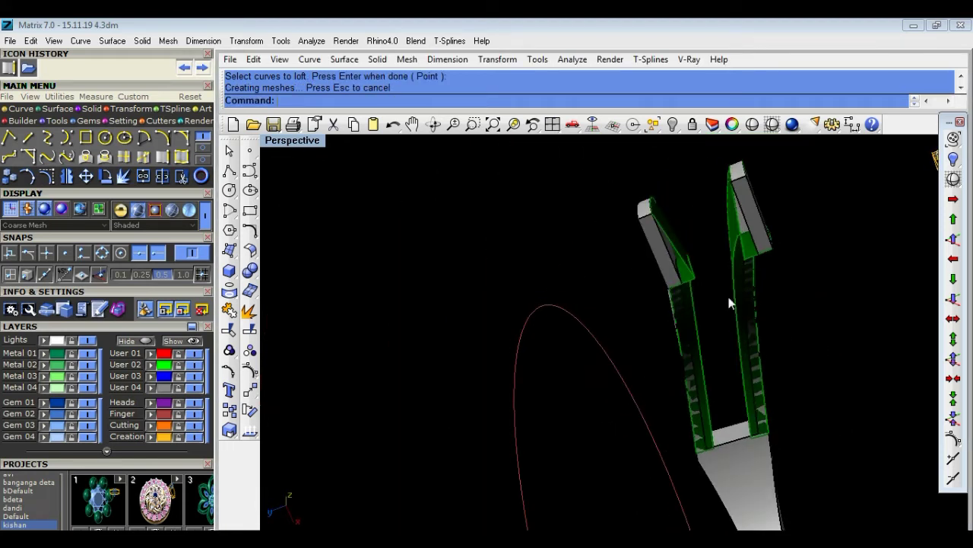
Explode the lofted band polysurface into 13 separate surfaces.
{"action": "left_click", "coordinate": [649, 247]}
{"action": "left_click", "coordinate": [250, 310]}
{"action": "left_click", "coordinate": [578, 281]}
Delete the exploded end surfaces on the left and right prongs.
{"action": "left_click", "coordinate": [666, 256]}
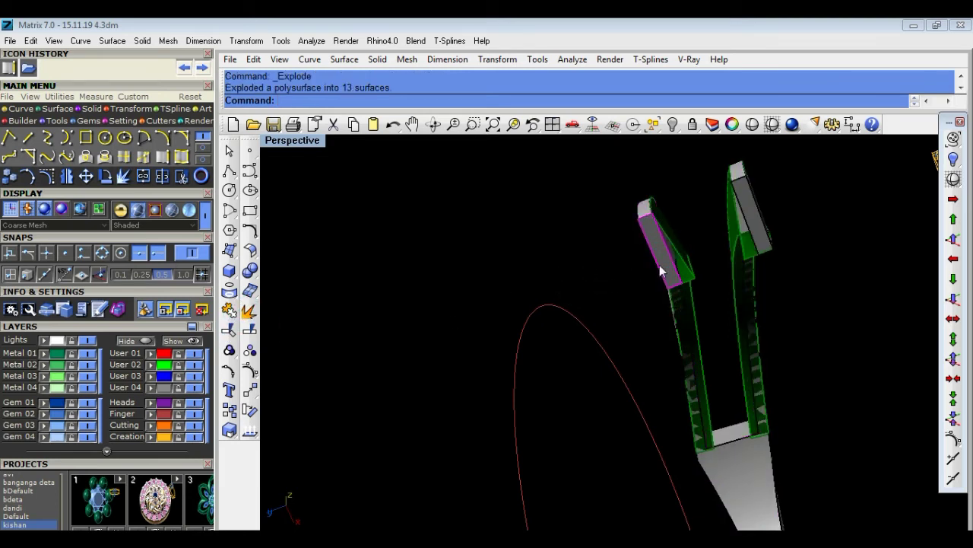
{"action": "key", "text": "Delete"}
{"action": "scroll", "coordinate": [752, 216], "scroll_direction": "up", "scroll_amount": 3}
{"action": "left_click", "coordinate": [753, 221]}
{"action": "key", "text": "Delete"}
{"action": "left_click", "coordinate": [621, 293]}
{"action": "key", "text": "Delete"}
{"action": "left_click", "coordinate": [737, 222]}
{"action": "left_click", "coordinate": [780, 285]}
Orbit the Perspective view to stand the arch upright and inspect its strips edge-on.
{"action": "mouse_move", "coordinate": [779, 285]}
{"action": "right_mouse_down"}
{"action": "mouse_move", "coordinate": [837, 251]}
{"action": "mouse_move", "coordinate": [479, 221]}
{"action": "right_mouse_up"}
{"action": "scroll", "coordinate": [479, 220], "scroll_direction": "up", "scroll_amount": 3}
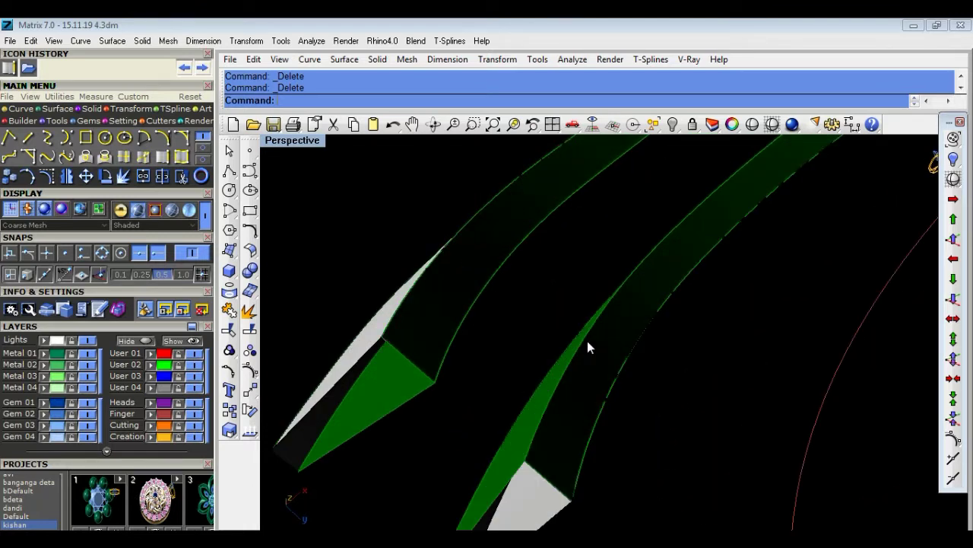
{"action": "mouse_move", "coordinate": [632, 384]}
{"action": "right_mouse_down"}
{"action": "mouse_move", "coordinate": [829, 353]}
{"action": "mouse_move", "coordinate": [787, 280]}
{"action": "mouse_move", "coordinate": [764, 296]}
{"action": "right_mouse_up"}
{"action": "scroll", "coordinate": [764, 296], "scroll_direction": "down", "scroll_amount": 5}
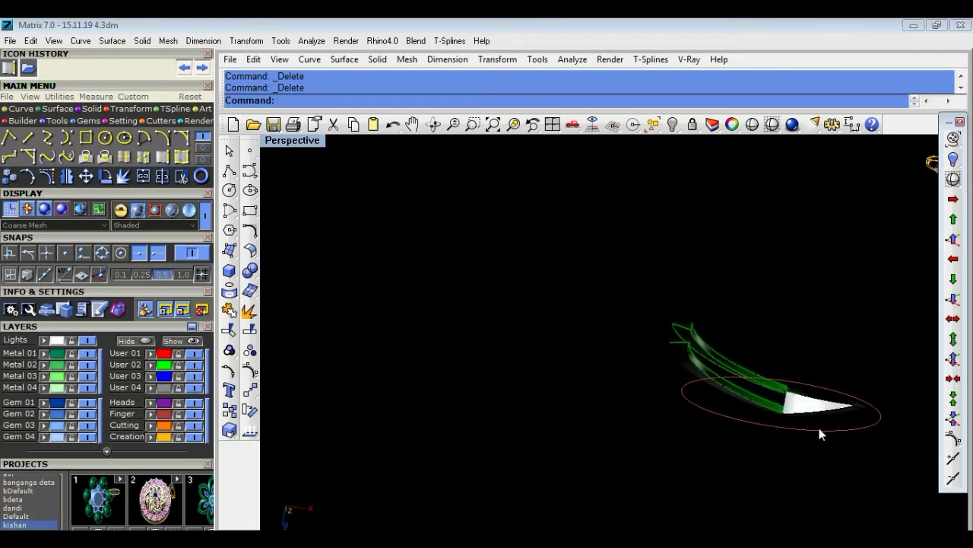
{"action": "right_click_drag", "start_coordinate": [656, 409], "coordinate": [652, 408]}
{"action": "right_click_drag", "start_coordinate": [678, 325], "coordinate": [639, 382]}
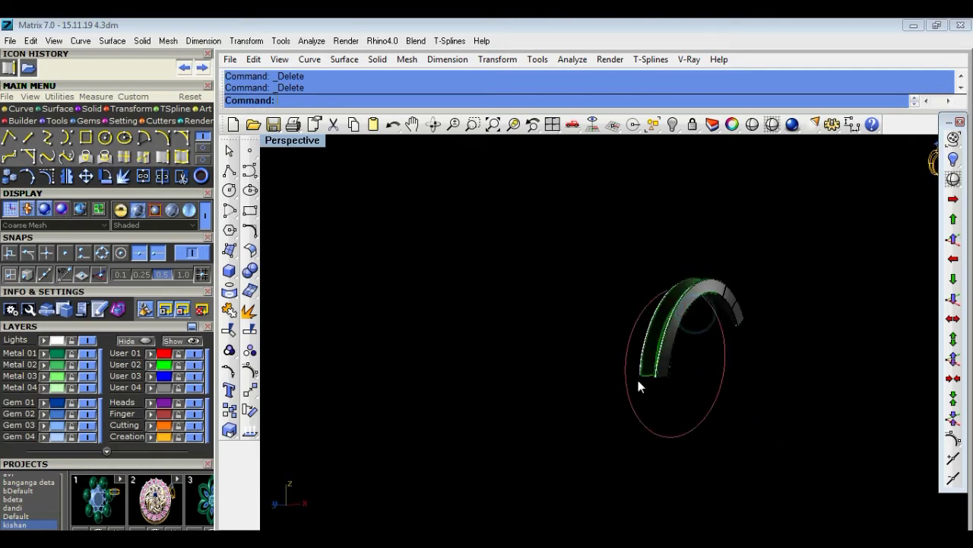
{"action": "right_click_drag", "start_coordinate": [669, 327], "coordinate": [648, 322]}
{"action": "scroll", "coordinate": [633, 295], "scroll_direction": "up", "scroll_amount": 3}
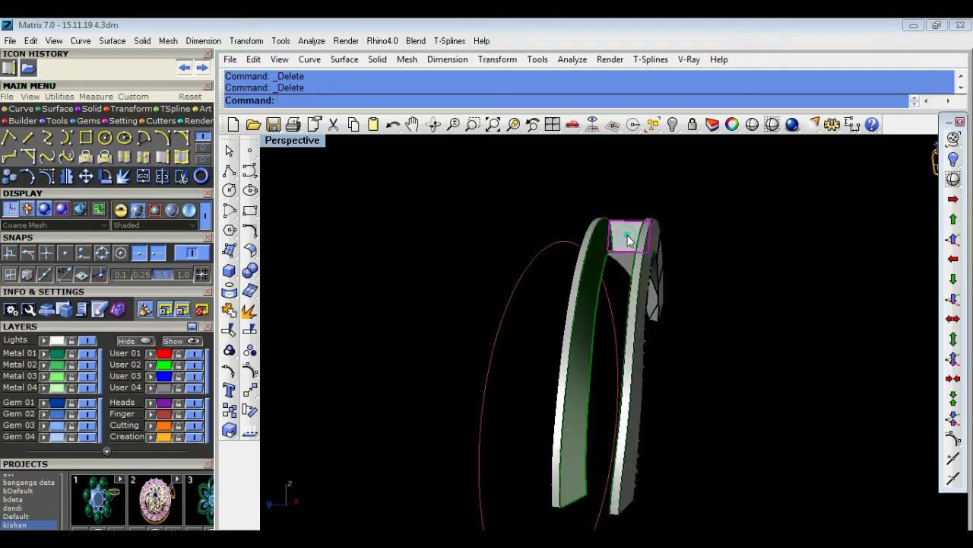
{"action": "mouse_move", "coordinate": [628, 241]}
{"action": "right_mouse_down"}
{"action": "mouse_move", "coordinate": [652, 284]}
{"action": "mouse_move", "coordinate": [676, 296]}
{"action": "mouse_move", "coordinate": [667, 295]}
{"action": "mouse_move", "coordinate": [600, 238]}
{"action": "mouse_move", "coordinate": [702, 261]}
{"action": "mouse_move", "coordinate": [585, 160]}
{"action": "mouse_move", "coordinate": [575, 204]}
{"action": "mouse_move", "coordinate": [587, 207]}
{"action": "mouse_move", "coordinate": [591, 228]}
{"action": "mouse_move", "coordinate": [652, 270]}
{"action": "mouse_move", "coordinate": [697, 282]}
{"action": "mouse_move", "coordinate": [663, 283]}
{"action": "right_mouse_up"}
{"action": "mouse_move", "coordinate": [619, 259]}
{"action": "right_mouse_down"}
{"action": "mouse_move", "coordinate": [557, 181]}
{"action": "mouse_move", "coordinate": [688, 245]}
{"action": "mouse_move", "coordinate": [686, 223]}
{"action": "right_mouse_up"}
{"action": "right_click_drag", "start_coordinate": [563, 230], "coordinate": [569, 246]}
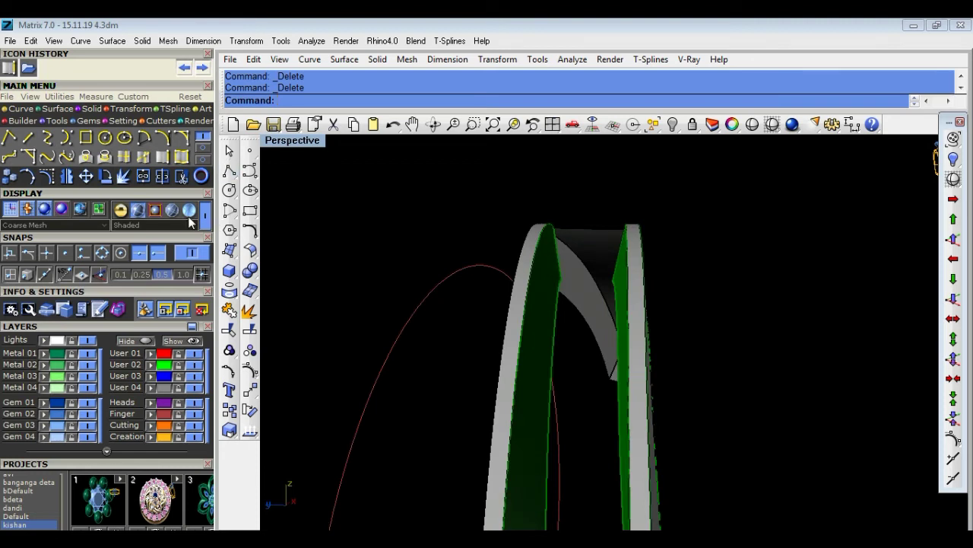
Draw a straight polyline across the gap at the band's top opening.
{"action": "left_click", "coordinate": [229, 171]}
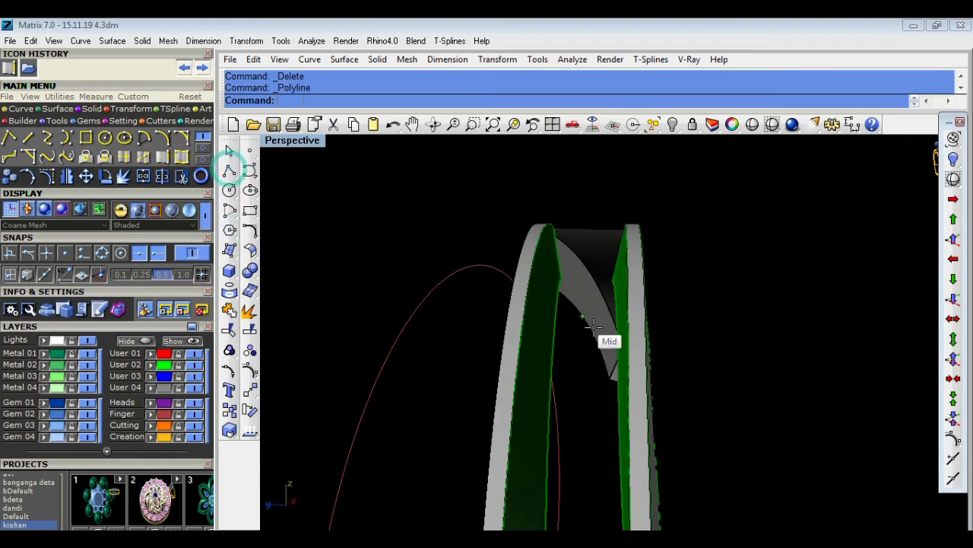
{"action": "right_click_drag", "start_coordinate": [609, 341], "coordinate": [574, 272]}
{"action": "left_click", "coordinate": [561, 278]}
{"action": "left_click", "coordinate": [614, 278]}
{"action": "key", "text": "Return"}
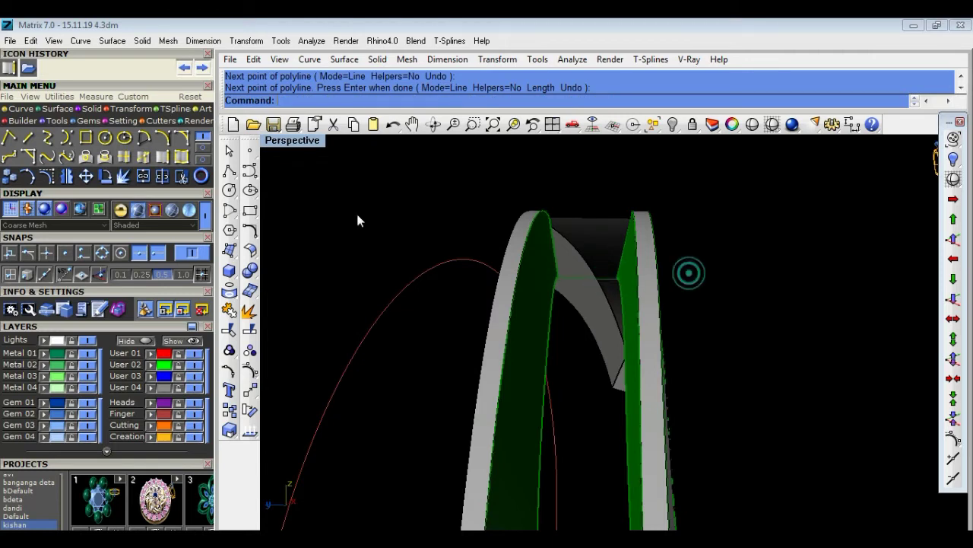
Duplicate the opening's left and top surface edges as curves.
{"action": "left_click", "coordinate": [162, 156]}
{"action": "left_click", "coordinate": [556, 257]}
{"action": "left_click", "coordinate": [572, 218]}
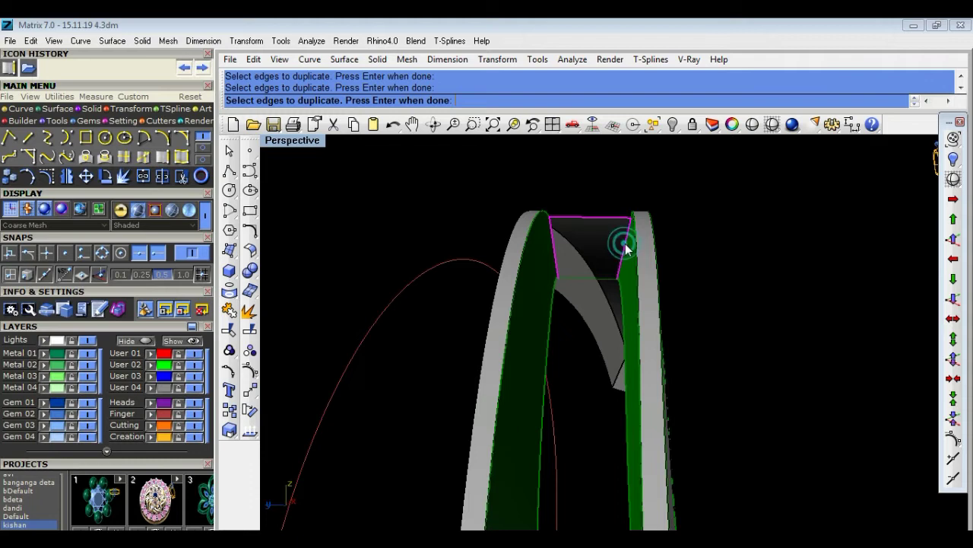
{"action": "key", "text": "Return"}
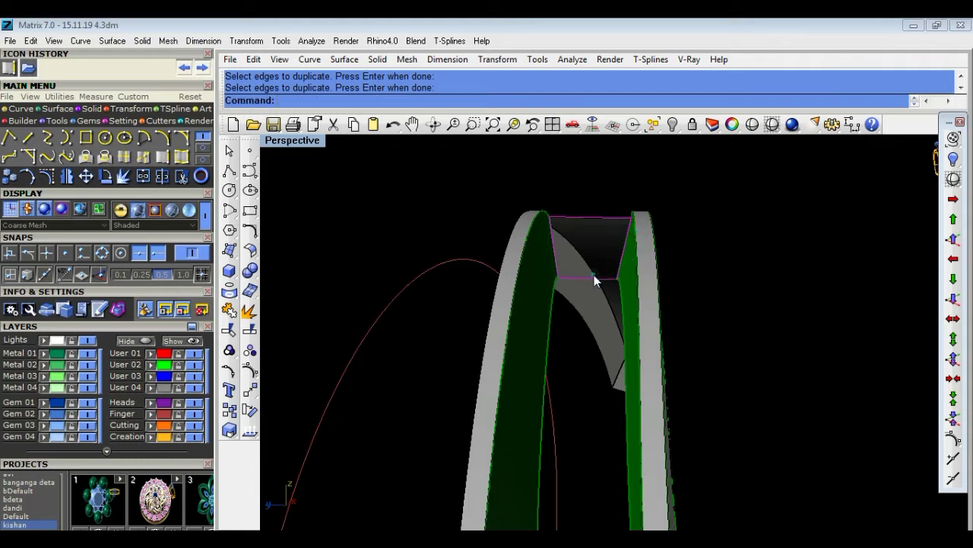
Build a patch surface across the opening with default settings, then undo it.
{"action": "left_click", "coordinate": [230, 249]}
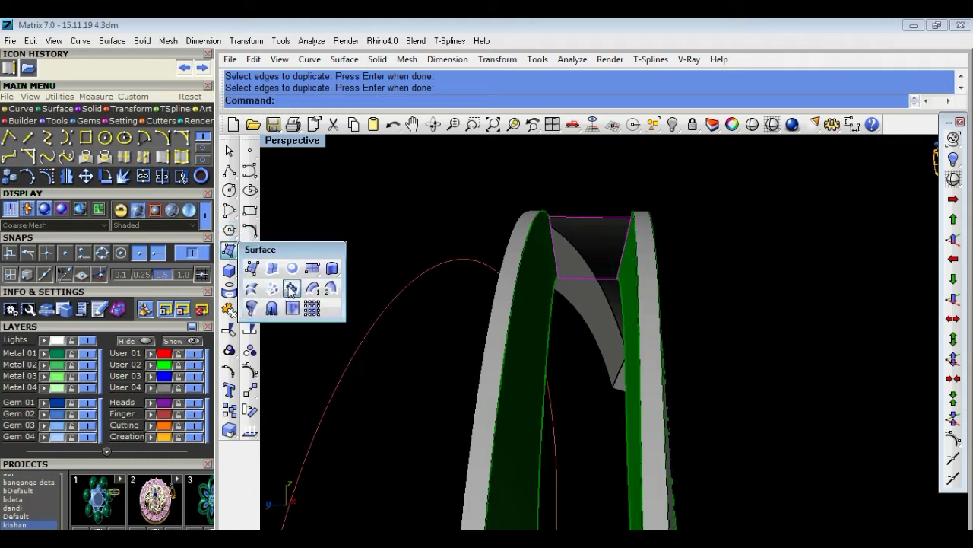
{"action": "left_click", "coordinate": [292, 288]}
{"action": "left_click", "coordinate": [420, 417]}
{"action": "mouse_move", "coordinate": [722, 349]}
{"action": "right_mouse_down"}
{"action": "mouse_move", "coordinate": [756, 343]}
{"action": "mouse_move", "coordinate": [742, 343]}
{"action": "mouse_move", "coordinate": [775, 321]}
{"action": "right_mouse_up"}
{"action": "key", "text": "ctrl+z"}
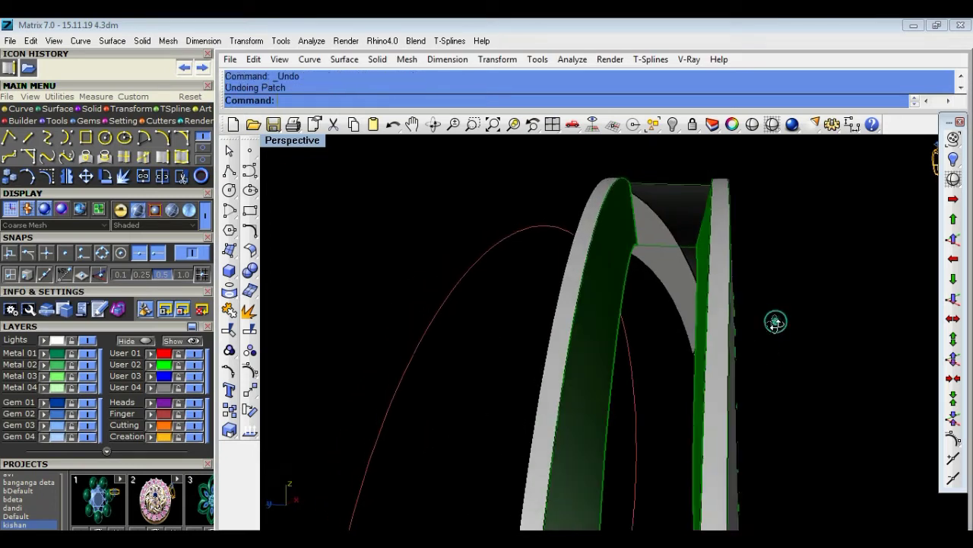
Patch the opening again from the picked boundary curves, then undo that patch too.
{"action": "right_click", "coordinate": [806, 308]}
{"action": "left_click", "coordinate": [638, 227]}
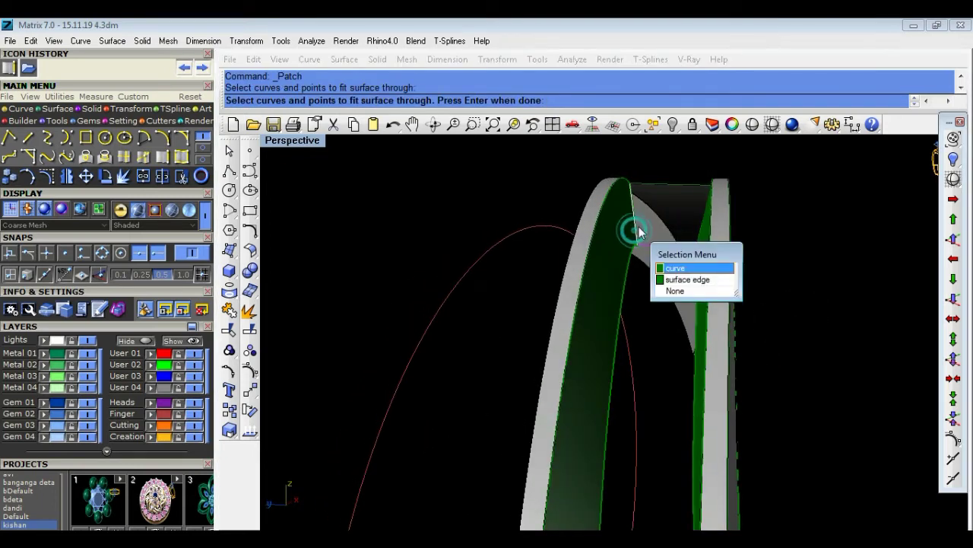
{"action": "left_click", "coordinate": [661, 190]}
{"action": "scroll", "coordinate": [664, 202], "scroll_direction": "up", "scroll_amount": 5}
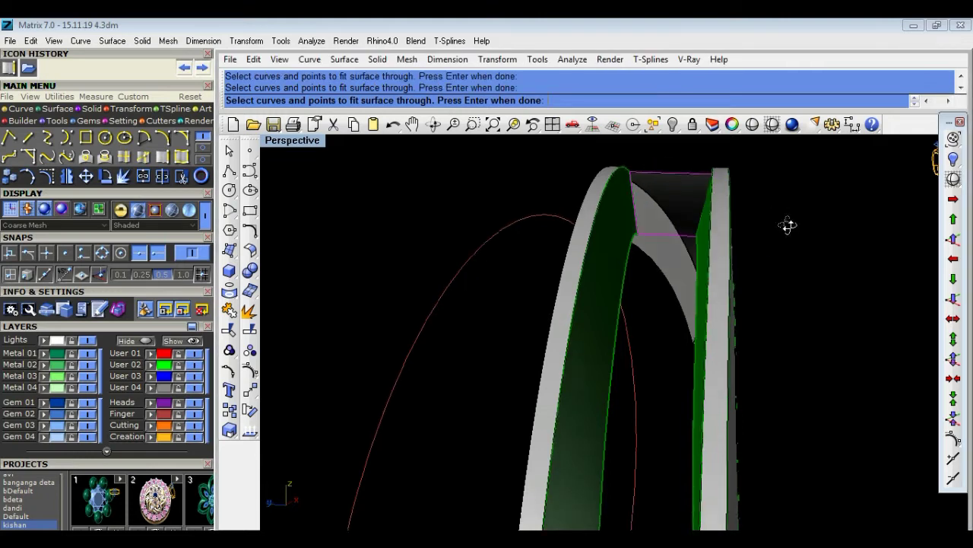
{"action": "mouse_move", "coordinate": [649, 218]}
{"action": "right_mouse_down"}
{"action": "mouse_move", "coordinate": [596, 238]}
{"action": "mouse_move", "coordinate": [600, 270]}
{"action": "mouse_move", "coordinate": [463, 266]}
{"action": "right_mouse_up"}
{"action": "left_click", "coordinate": [320, 240]}
{"action": "left_click", "coordinate": [409, 222]}
{"action": "key", "text": "Return"}
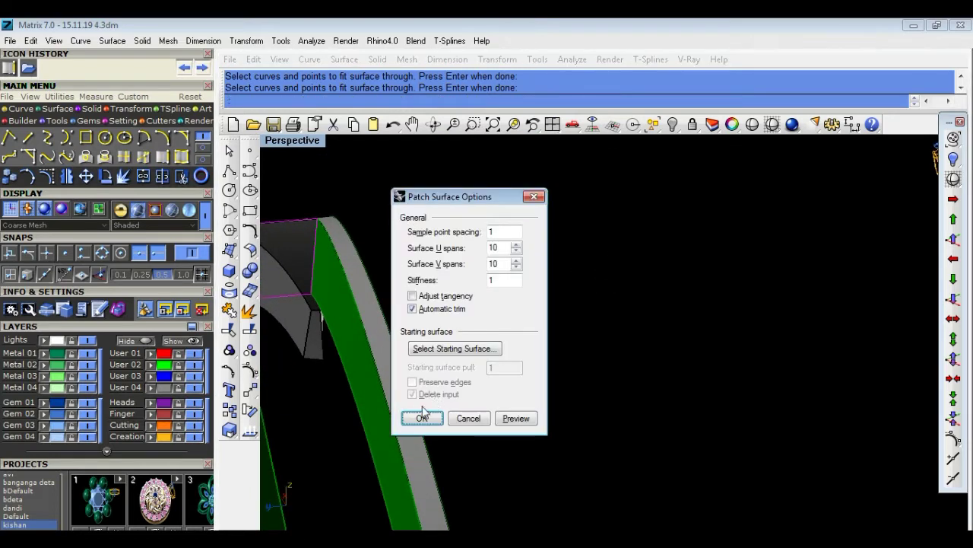
{"action": "left_click", "coordinate": [422, 419]}
{"action": "mouse_move", "coordinate": [474, 393]}
{"action": "right_mouse_down"}
{"action": "mouse_move", "coordinate": [565, 380]}
{"action": "mouse_move", "coordinate": [502, 368]}
{"action": "right_mouse_up"}
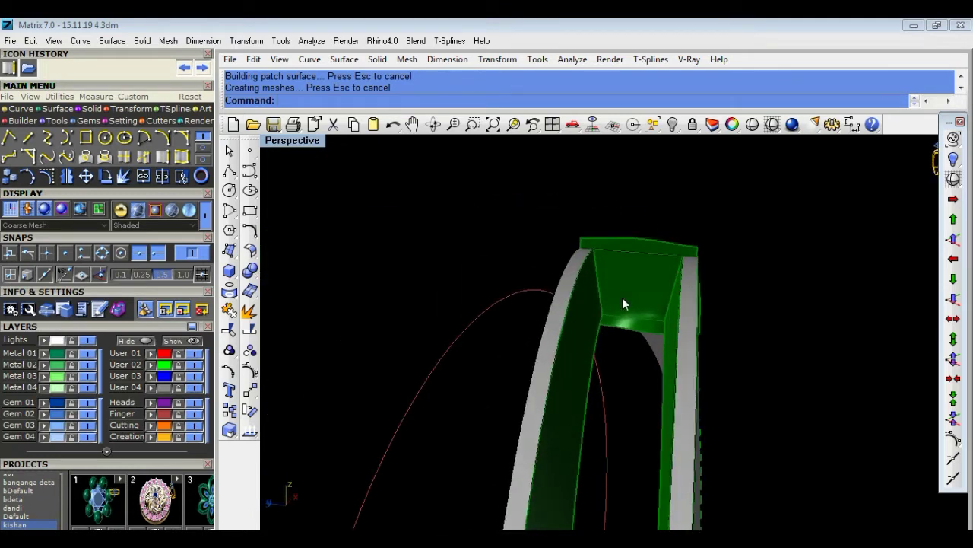
{"action": "key", "text": "ctrl+z"}
{"action": "mouse_move", "coordinate": [740, 345]}
{"action": "right_mouse_down"}
{"action": "mouse_move", "coordinate": [711, 457]}
{"action": "mouse_move", "coordinate": [536, 348]}
{"action": "right_mouse_up"}
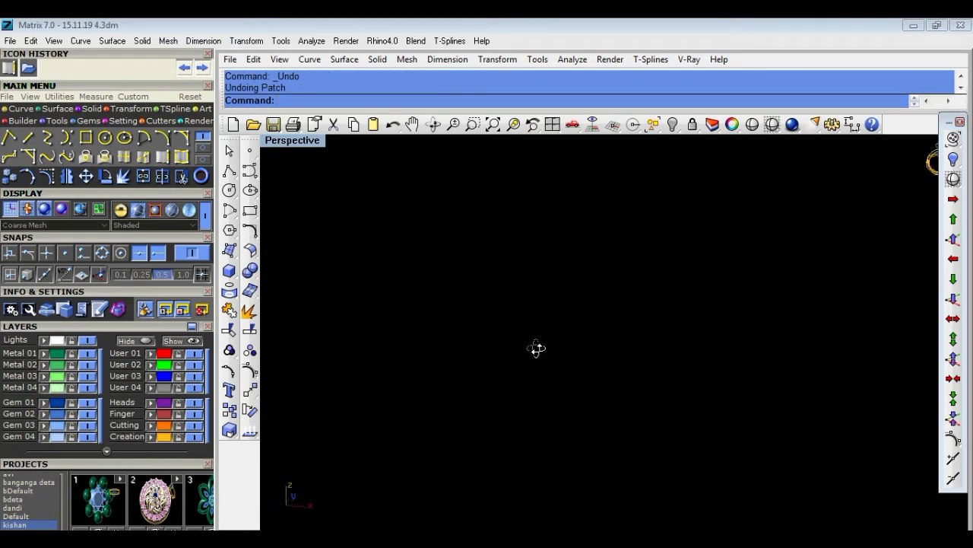
Delete the surface inside the ring band.
{"action": "mouse_move", "coordinate": [728, 254]}
{"action": "right_mouse_down"}
{"action": "mouse_move", "coordinate": [687, 341]}
{"action": "mouse_move", "coordinate": [785, 277]}
{"action": "mouse_move", "coordinate": [801, 291]}
{"action": "mouse_move", "coordinate": [855, 302]}
{"action": "mouse_move", "coordinate": [832, 348]}
{"action": "right_mouse_up"}
{"action": "left_click", "coordinate": [813, 288]}
{"action": "key", "text": "Delete"}
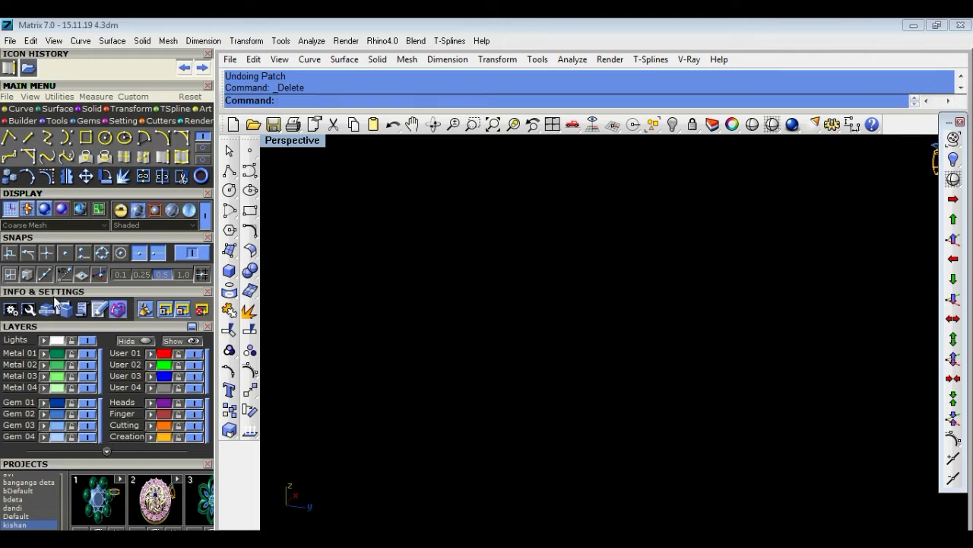
Zoom into the junction and delete the stray curve across the white face.
{"action": "mouse_move", "coordinate": [510, 350]}
{"action": "right_mouse_down"}
{"action": "mouse_move", "coordinate": [670, 348]}
{"action": "mouse_move", "coordinate": [677, 242]}
{"action": "mouse_move", "coordinate": [678, 388]}
{"action": "mouse_move", "coordinate": [603, 348]}
{"action": "right_mouse_up"}
{"action": "scroll", "coordinate": [670, 348], "scroll_direction": "up", "scroll_amount": 3}
{"action": "scroll", "coordinate": [639, 295], "scroll_direction": "up", "scroll_amount": 5}
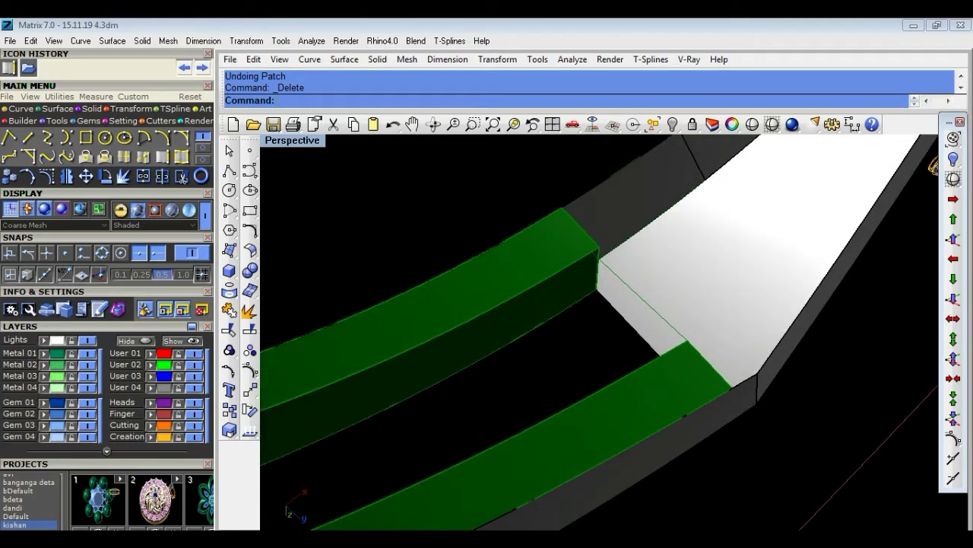
{"action": "scroll", "coordinate": [621, 324], "scroll_direction": "up", "scroll_amount": 3}
{"action": "scroll", "coordinate": [620, 324], "scroll_direction": "down", "scroll_amount": 3}
{"action": "scroll", "coordinate": [621, 324], "scroll_direction": "up", "scroll_amount": 1}
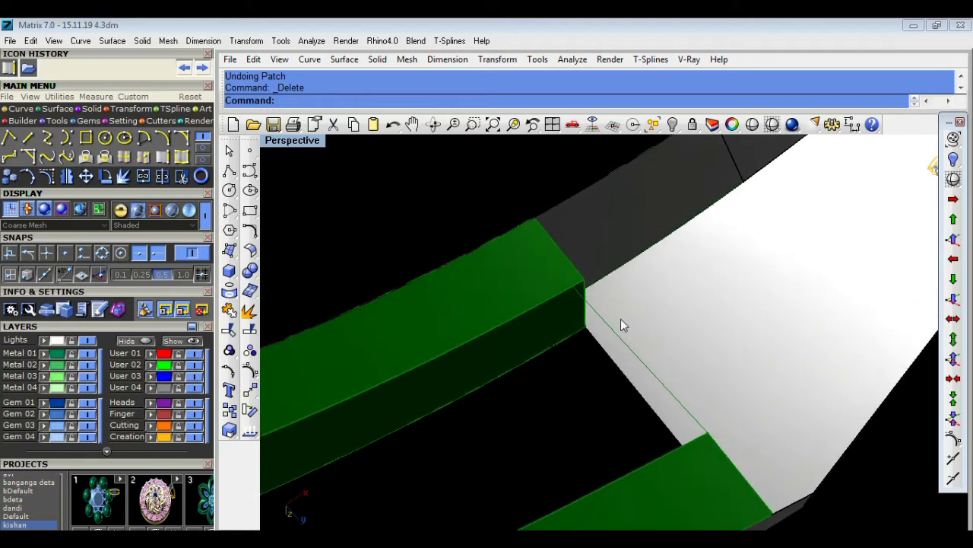
{"action": "key", "text": "Delete"}
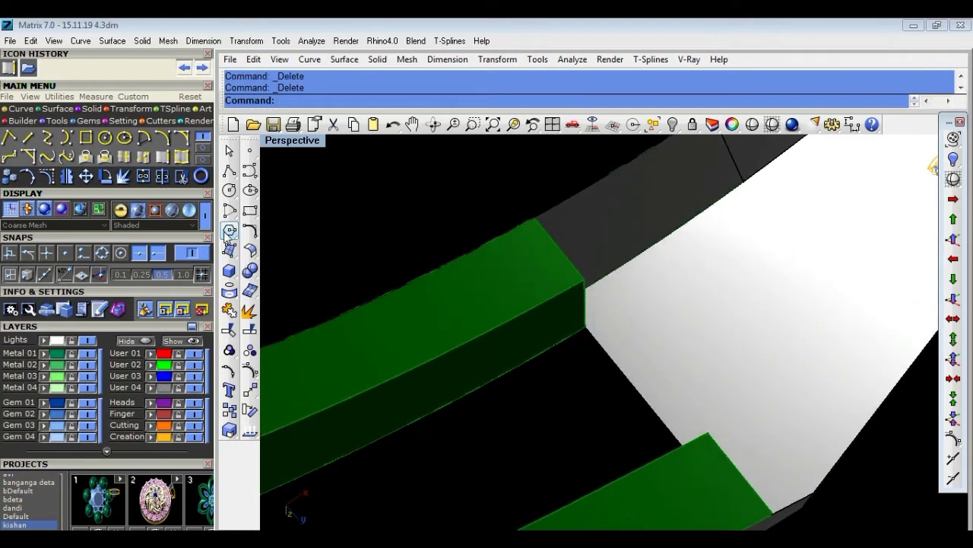
Draw a polyline from the upper green strip's corner to the lower strip's corner.
{"action": "left_click", "coordinate": [229, 169]}
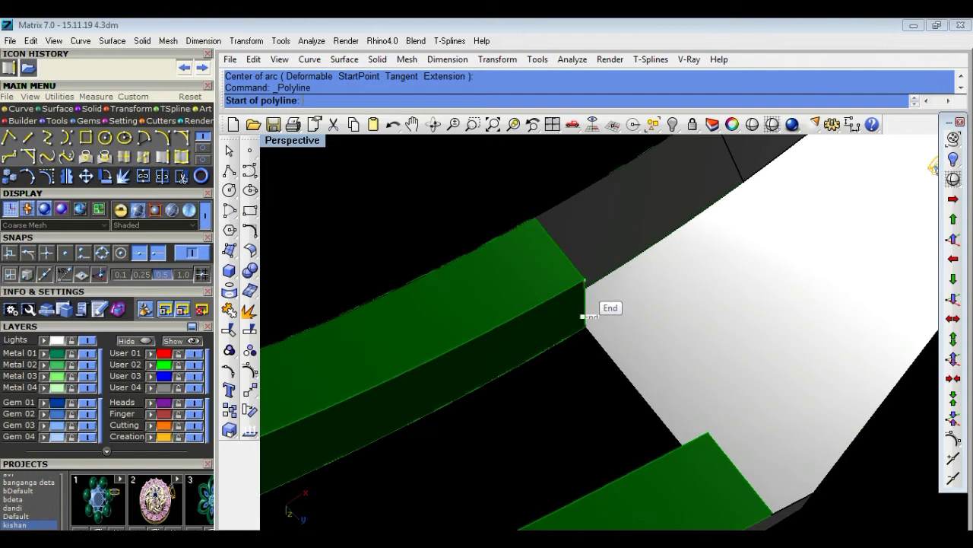
{"action": "left_click", "coordinate": [586, 286]}
{"action": "left_click", "coordinate": [707, 435]}
{"action": "key", "text": "Return"}
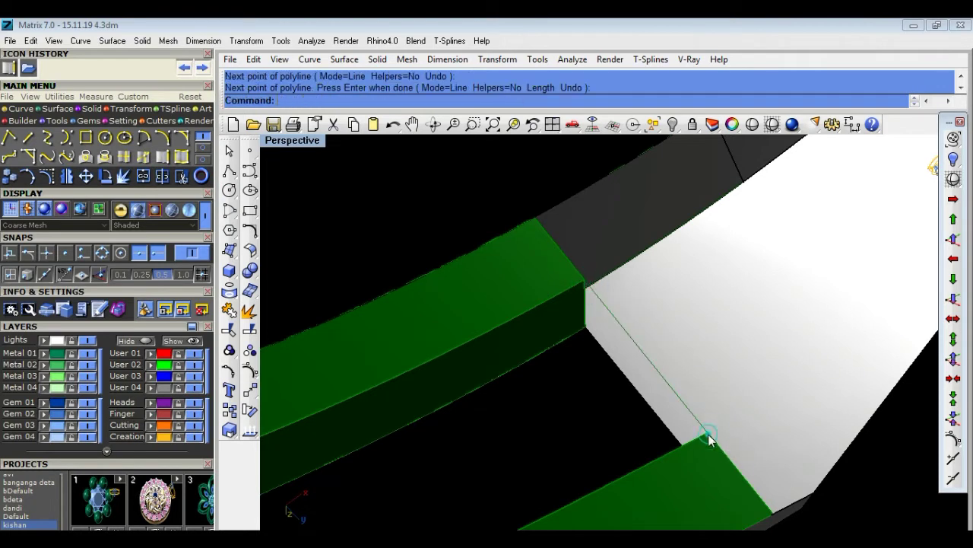
{"action": "scroll", "coordinate": [611, 403], "scroll_direction": "down", "scroll_amount": 3}
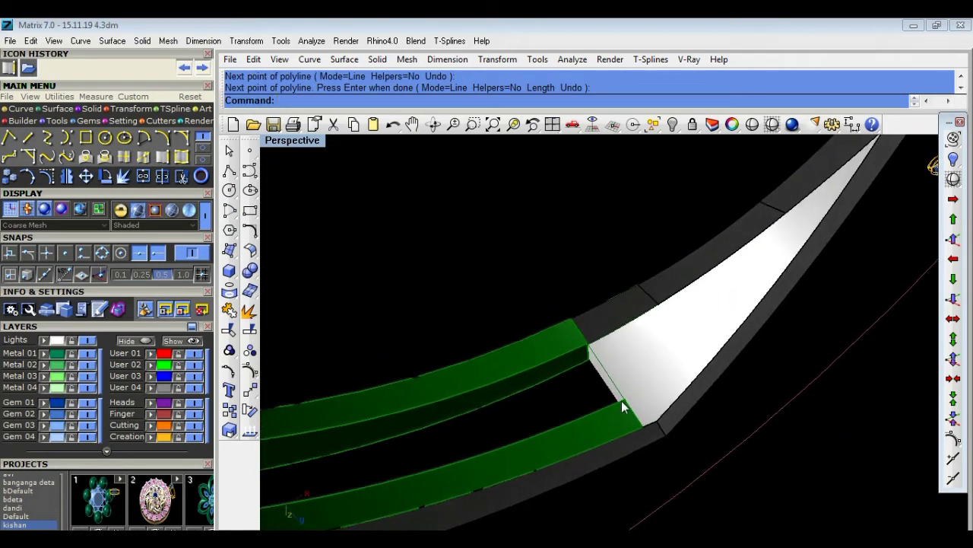
{"action": "scroll", "coordinate": [590, 375], "scroll_direction": "up", "scroll_amount": 3}
{"action": "scroll", "coordinate": [590, 376], "scroll_direction": "up", "scroll_amount": 2}
Draw a second polyline from the strip's end corner to the opposite corner.
{"action": "left_click", "coordinate": [230, 190]}
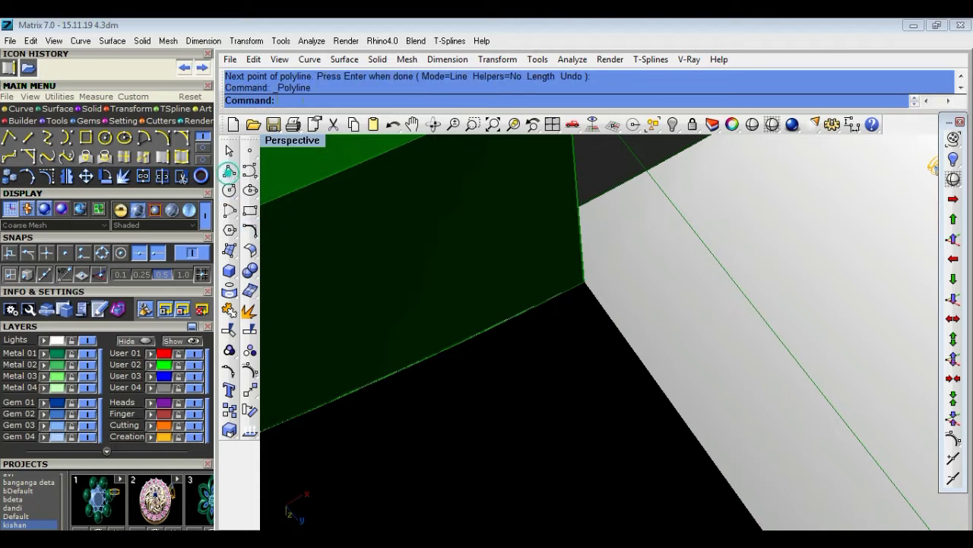
{"action": "left_click", "coordinate": [603, 310]}
{"action": "scroll", "coordinate": [605, 312], "scroll_direction": "down", "scroll_amount": 3}
{"action": "mouse_move", "coordinate": [643, 366]}
{"action": "right_mouse_down"}
{"action": "mouse_move", "coordinate": [685, 402]}
{"action": "mouse_move", "coordinate": [706, 445]}
{"action": "mouse_move", "coordinate": [691, 489]}
{"action": "mouse_move", "coordinate": [610, 518]}
{"action": "right_mouse_up"}
{"action": "scroll", "coordinate": [610, 518], "scroll_direction": "up", "scroll_amount": 5}
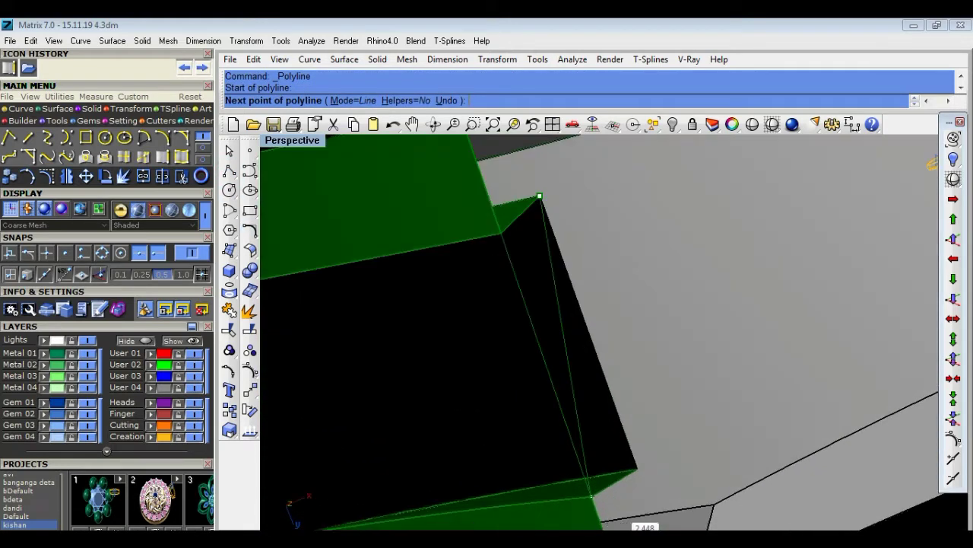
{"action": "left_click", "coordinate": [639, 469]}
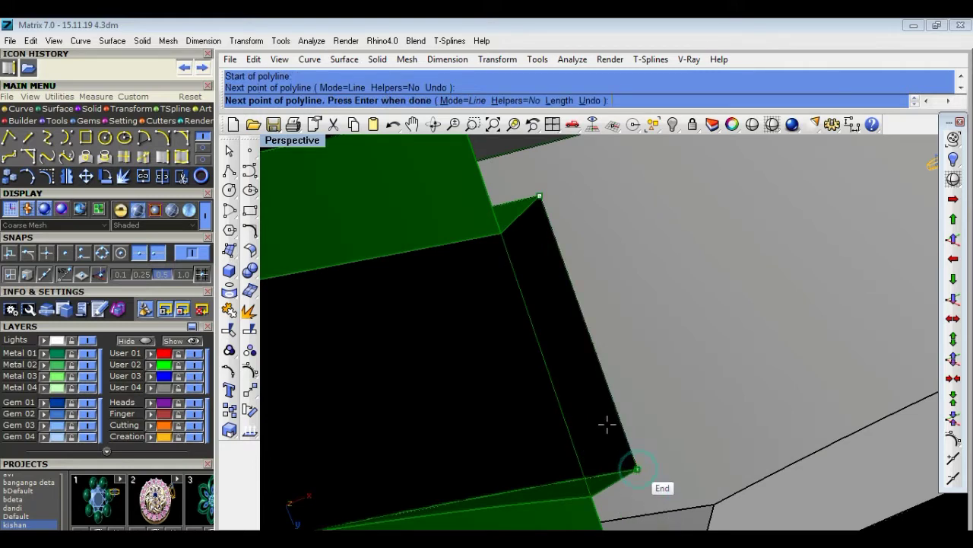
{"action": "right_click", "coordinate": [615, 432]}
Select the new corner line together with the box's left, bottom, top and right edges.
{"action": "left_click", "coordinate": [618, 433]}
{"action": "left_click", "coordinate": [608, 431]}
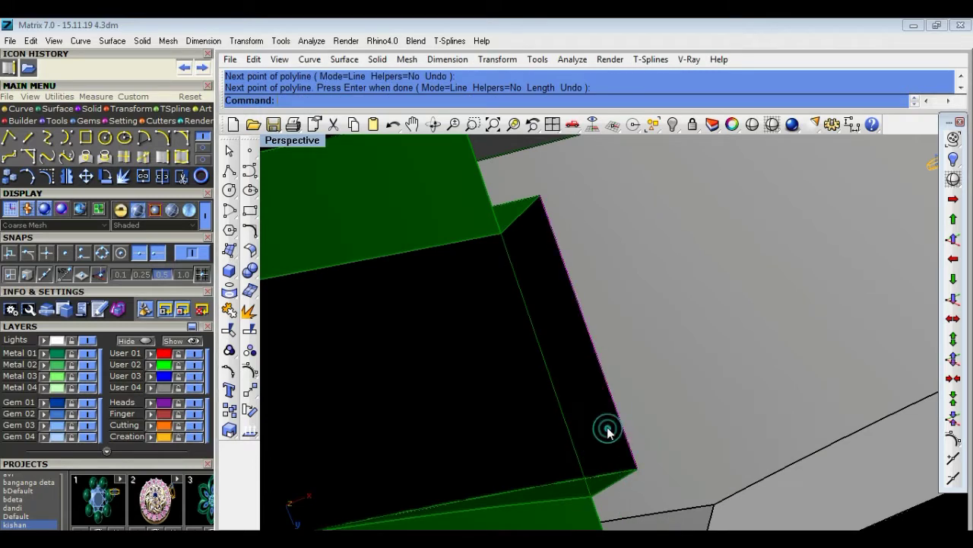
{"action": "left_click", "coordinate": [516, 272], "text": "shift"}
{"action": "left_click", "coordinate": [623, 480], "text": "shift"}
{"action": "left_click", "coordinate": [617, 482]}
{"action": "left_click", "coordinate": [625, 487]}
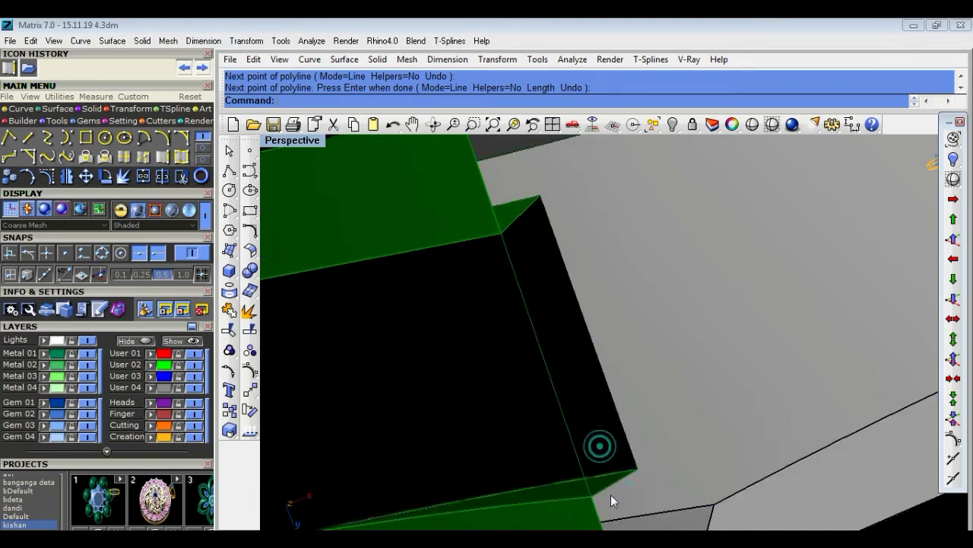
{"action": "right_click_drag", "start_coordinate": [611, 494], "coordinate": [615, 446], "text": "shift"}
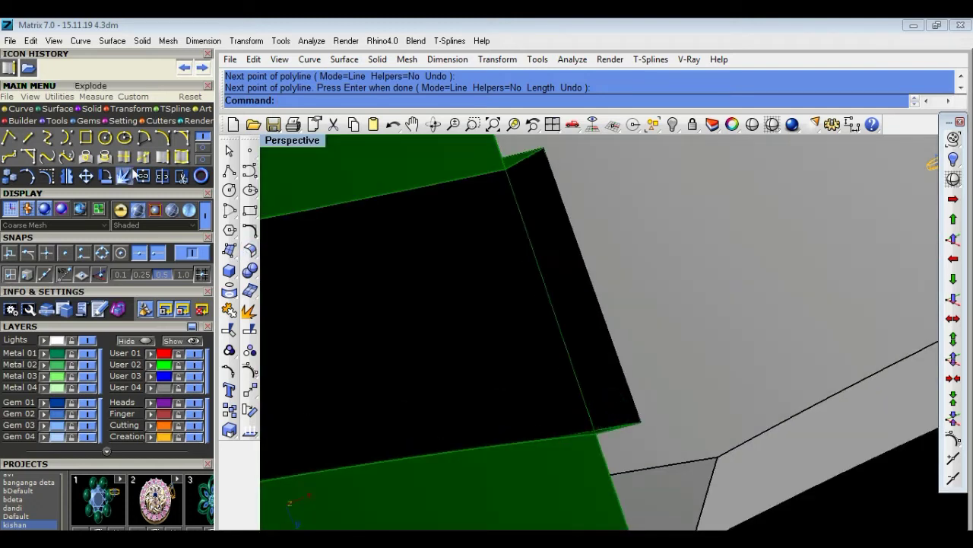
Duplicate the box's bottom and left vertical edges as curves.
{"action": "left_click", "coordinate": [162, 158]}
{"action": "left_click", "coordinate": [620, 423]}
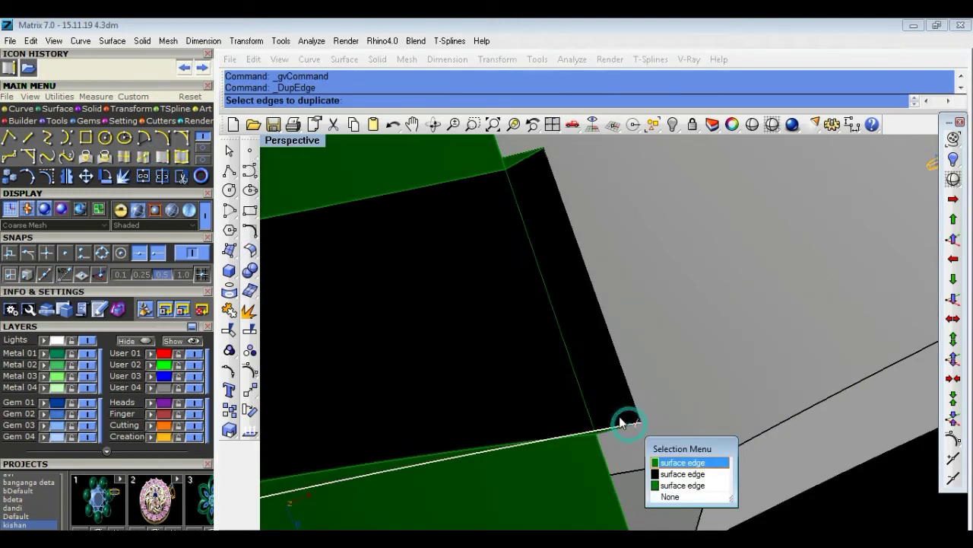
{"action": "left_click", "coordinate": [676, 485]}
{"action": "right_click_drag", "start_coordinate": [608, 401], "coordinate": [621, 411]}
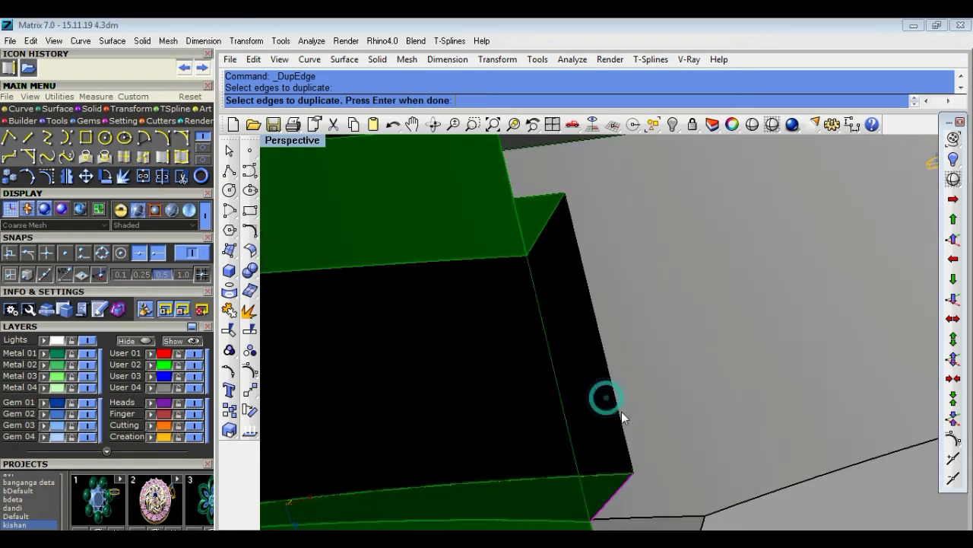
{"action": "left_click", "coordinate": [575, 459]}
{"action": "key", "text": "Return"}
Select the curves on the box's upper, middle and right edges as patch boundaries.
{"action": "left_click", "coordinate": [617, 413]}
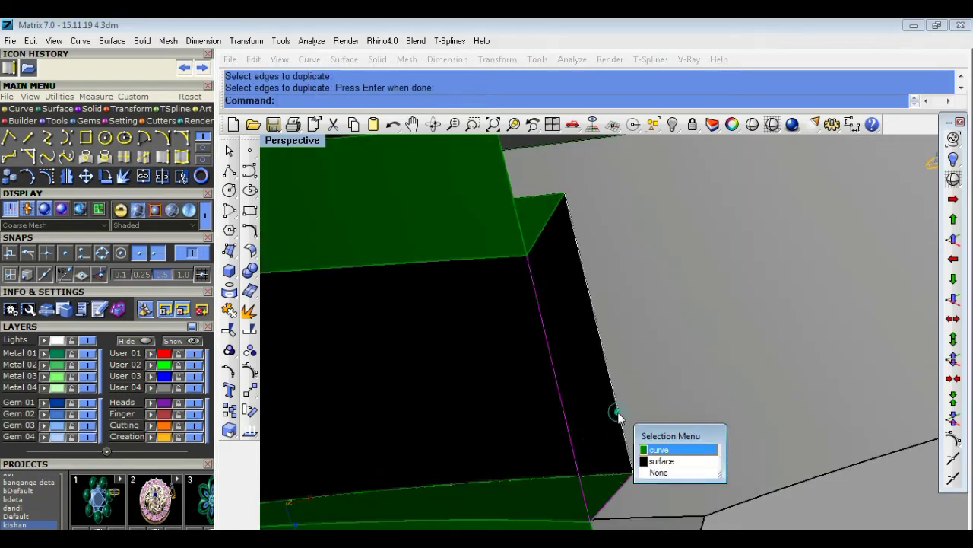
{"action": "left_click", "coordinate": [612, 412]}
{"action": "left_click", "coordinate": [540, 232]}
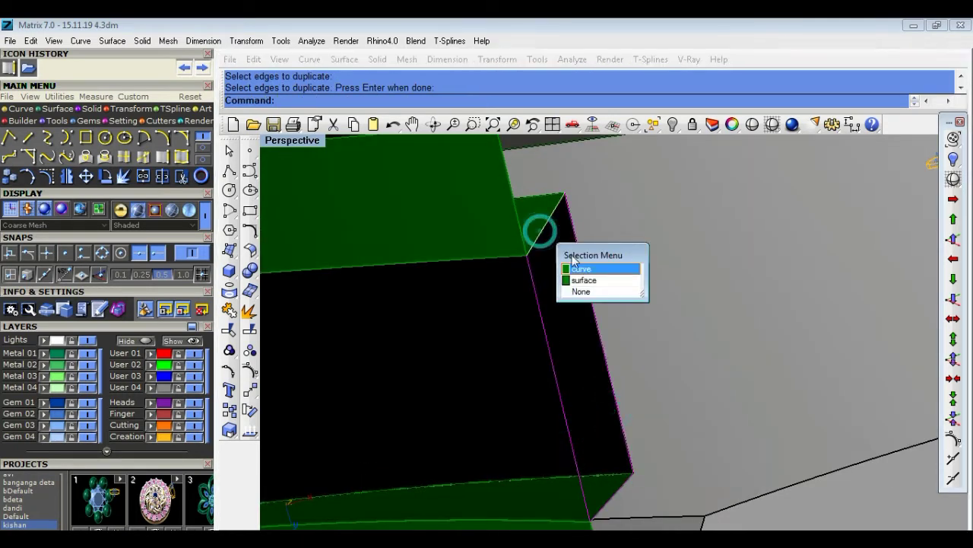
{"action": "left_click", "coordinate": [600, 377]}
{"action": "left_click", "coordinate": [419, 330]}
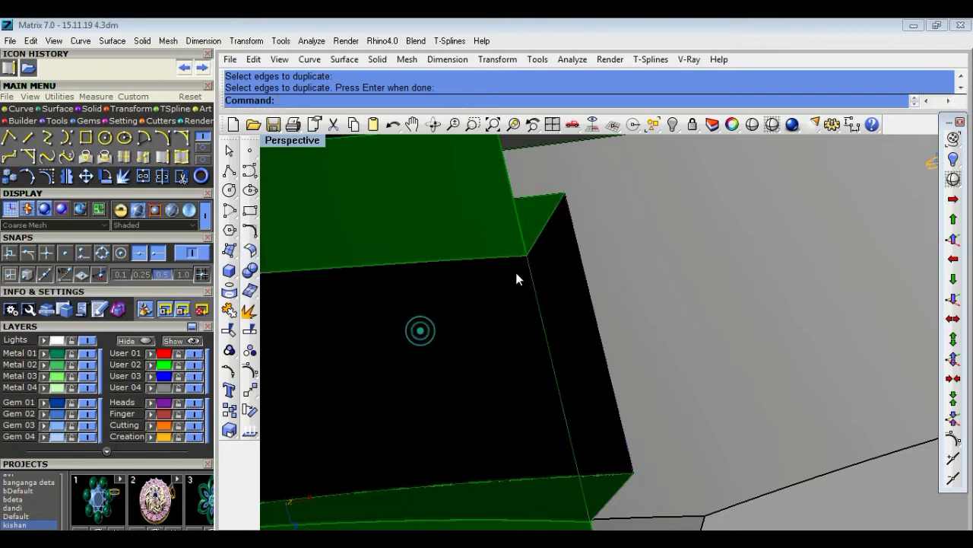
{"action": "left_click", "coordinate": [538, 244]}
{"action": "left_click", "coordinate": [591, 368]}
{"action": "left_click", "coordinate": [530, 239]}
{"action": "left_click", "coordinate": [538, 314]}
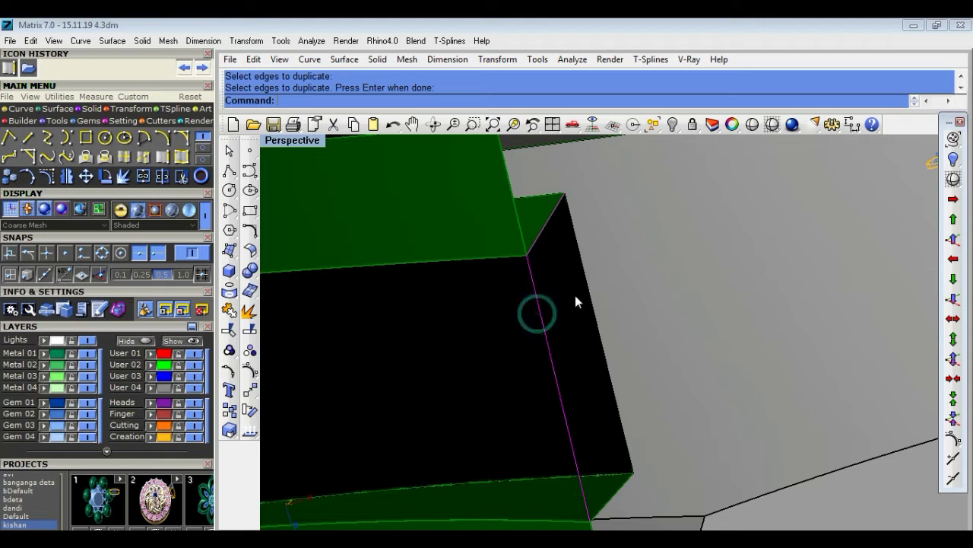
{"action": "left_click", "coordinate": [587, 287]}
{"action": "left_click", "coordinate": [569, 316]}
{"action": "left_click", "coordinate": [624, 483]}
Build a Patch surface with default options to fill the gap at the band's tapered end.
{"action": "left_click", "coordinate": [229, 249]}
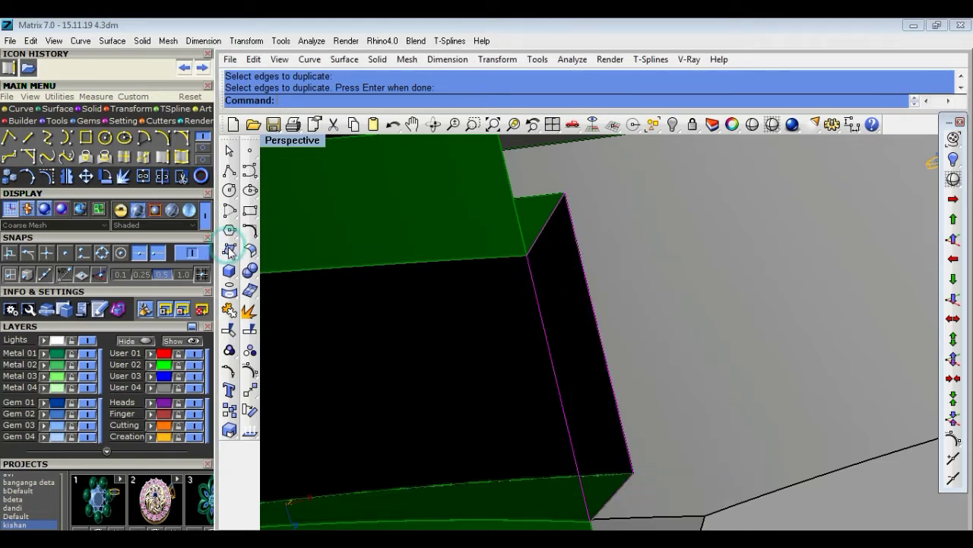
{"action": "left_click", "coordinate": [294, 289]}
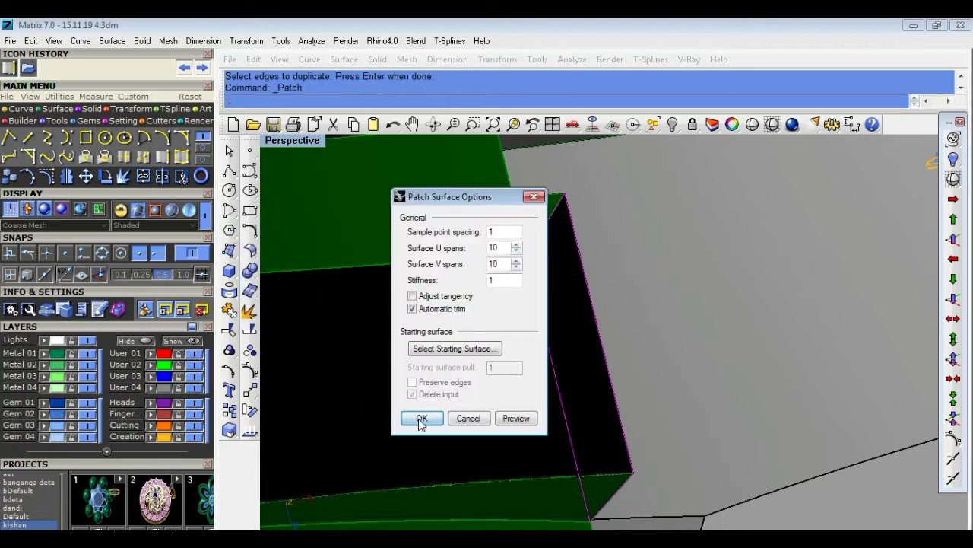
{"action": "left_click", "coordinate": [420, 419]}
{"action": "scroll", "coordinate": [439, 398], "scroll_direction": "down", "scroll_amount": 5}
{"action": "right_click_drag", "start_coordinate": [425, 335], "coordinate": [456, 349]}
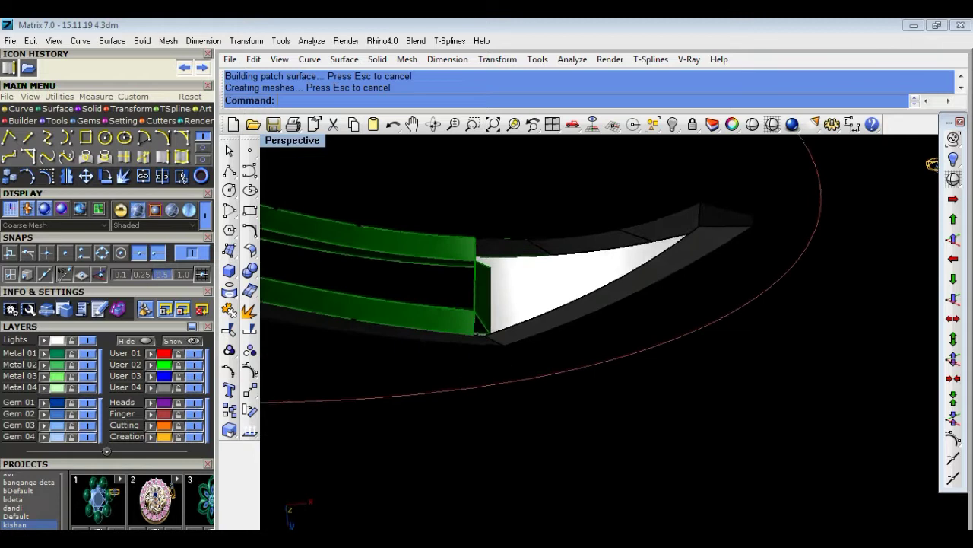
{"action": "left_click", "coordinate": [162, 176]}
Duplicate the green strip's top edge, then all edges of the ring piece, joined into 6 open curves.
{"action": "left_click", "coordinate": [518, 240]}
{"action": "key", "text": "Return"}
{"action": "mouse_move", "coordinate": [563, 428]}
{"action": "right_mouse_down"}
{"action": "mouse_move", "coordinate": [624, 141]}
{"action": "mouse_move", "coordinate": [600, 493]}
{"action": "right_mouse_up"}
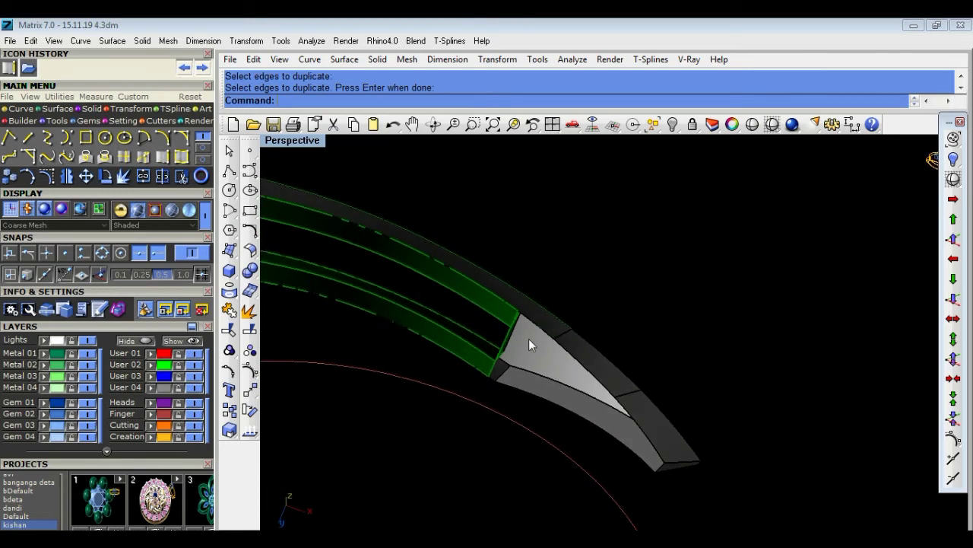
{"action": "scroll", "coordinate": [547, 331], "scroll_direction": "down", "scroll_amount": 3}
{"action": "scroll", "coordinate": [680, 329], "scroll_direction": "down", "scroll_amount": 2}
{"action": "scroll", "coordinate": [679, 329], "scroll_direction": "down", "scroll_amount": 2}
{"action": "left_click_drag", "start_coordinate": [510, 261], "coordinate": [688, 353]}
{"action": "key", "text": "Return"}
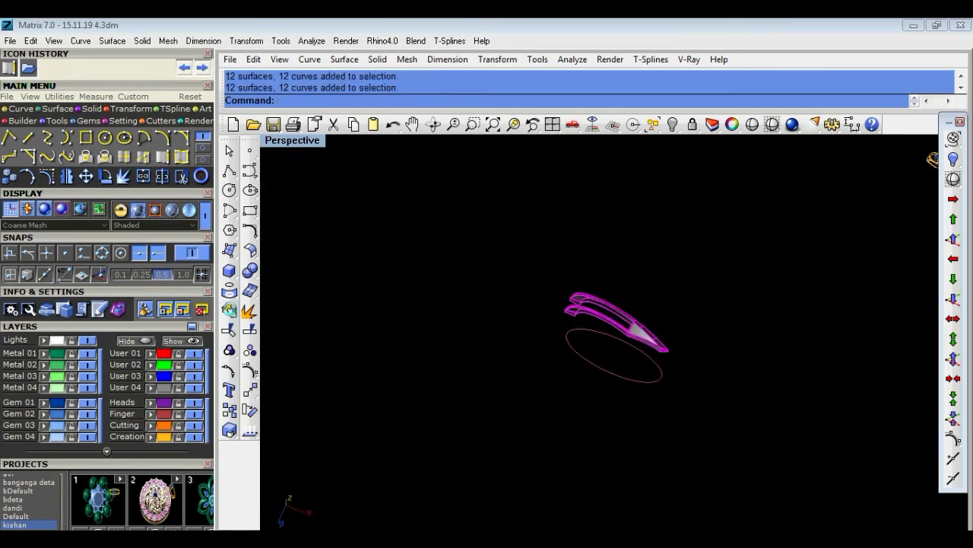
Select the ring piece as a single polysurface and turn the view diagonally.
{"action": "scroll", "coordinate": [395, 340], "scroll_direction": "up", "scroll_amount": 3}
{"action": "left_click", "coordinate": [647, 286]}
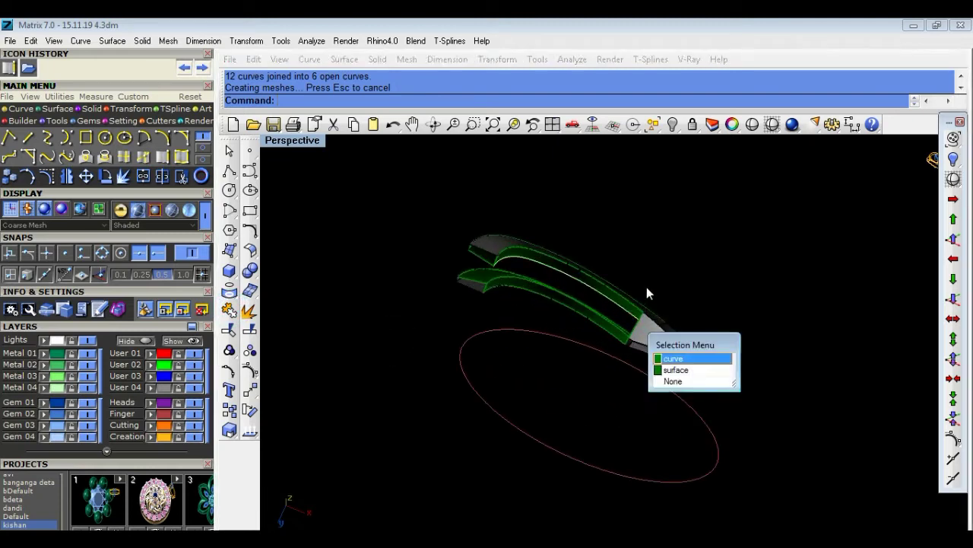
{"action": "left_click", "coordinate": [633, 315]}
{"action": "left_click", "coordinate": [690, 356]}
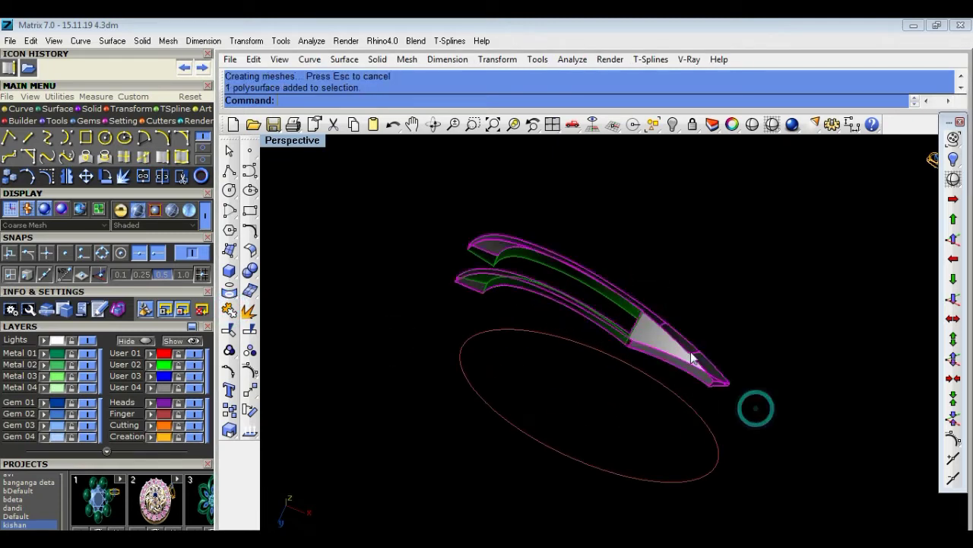
{"action": "scroll", "coordinate": [695, 357], "scroll_direction": "up", "scroll_amount": 2}
{"action": "scroll", "coordinate": [688, 330], "scroll_direction": "up", "scroll_amount": 1}
{"action": "scroll", "coordinate": [689, 342], "scroll_direction": "down", "scroll_amount": 3}
{"action": "mouse_move", "coordinate": [692, 369]}
{"action": "right_mouse_down"}
{"action": "mouse_move", "coordinate": [752, 358]}
{"action": "mouse_move", "coordinate": [712, 310]}
{"action": "right_mouse_up"}
{"action": "scroll", "coordinate": [702, 295], "scroll_direction": "up", "scroll_amount": 2}
{"action": "scroll", "coordinate": [684, 312], "scroll_direction": "up", "scroll_amount": 2}
Duplicate the edges near the tip and the lower, right and upper-left edges of the white face.
{"action": "scroll", "coordinate": [676, 320], "scroll_direction": "up", "scroll_amount": 1}
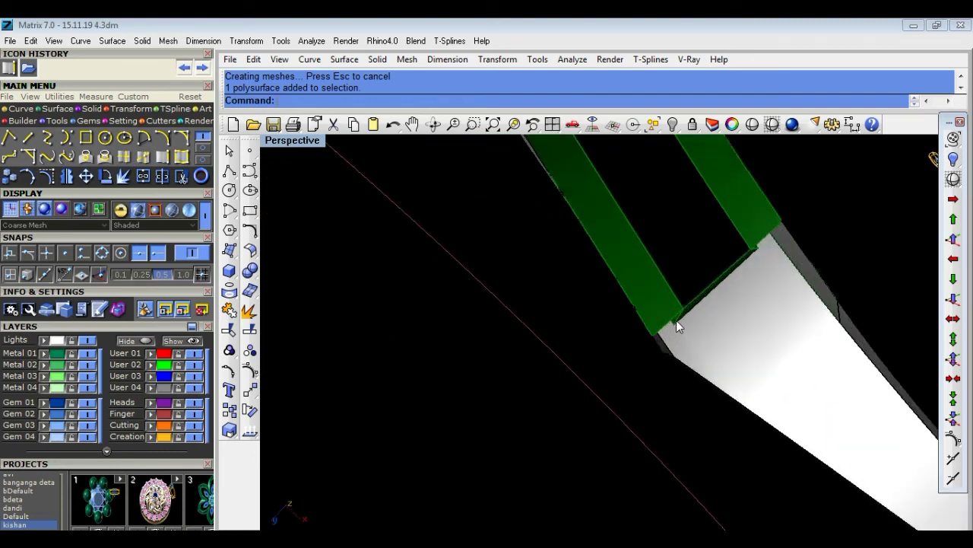
{"action": "scroll", "coordinate": [676, 320], "scroll_direction": "up", "scroll_amount": 1}
{"action": "left_click", "coordinate": [161, 156]}
{"action": "left_click", "coordinate": [650, 348]}
{"action": "left_click", "coordinate": [666, 366]}
{"action": "left_click", "coordinate": [695, 384]}
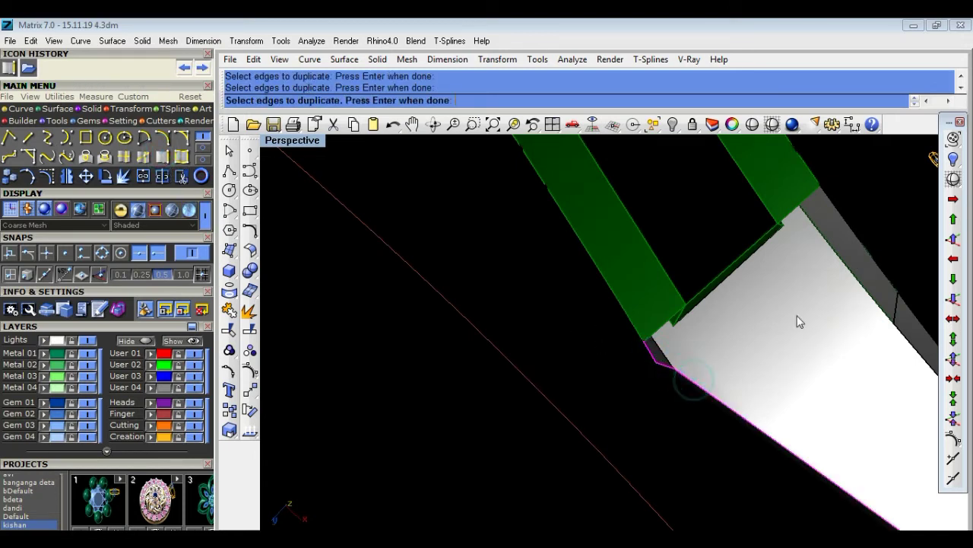
{"action": "left_click", "coordinate": [849, 232]}
{"action": "left_click", "coordinate": [765, 239]}
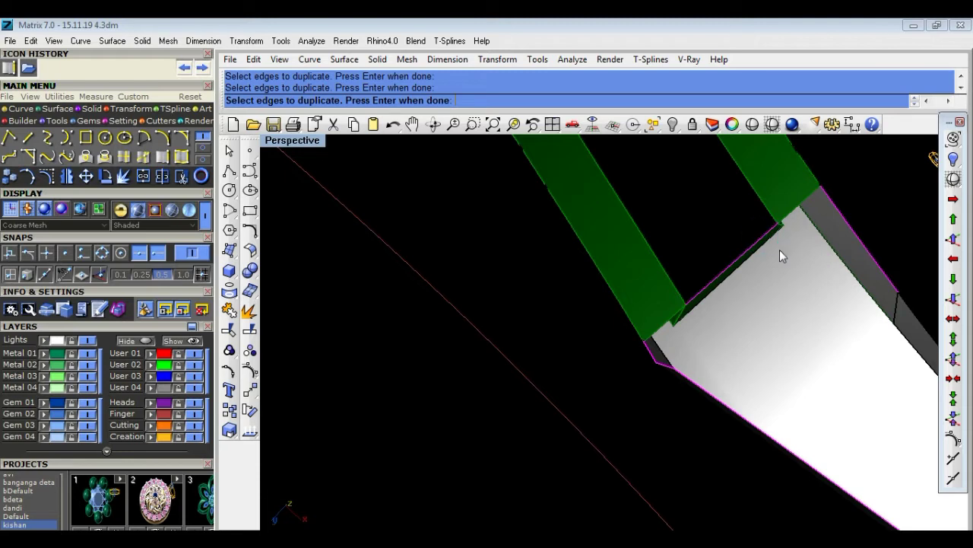
{"action": "left_click", "coordinate": [742, 266]}
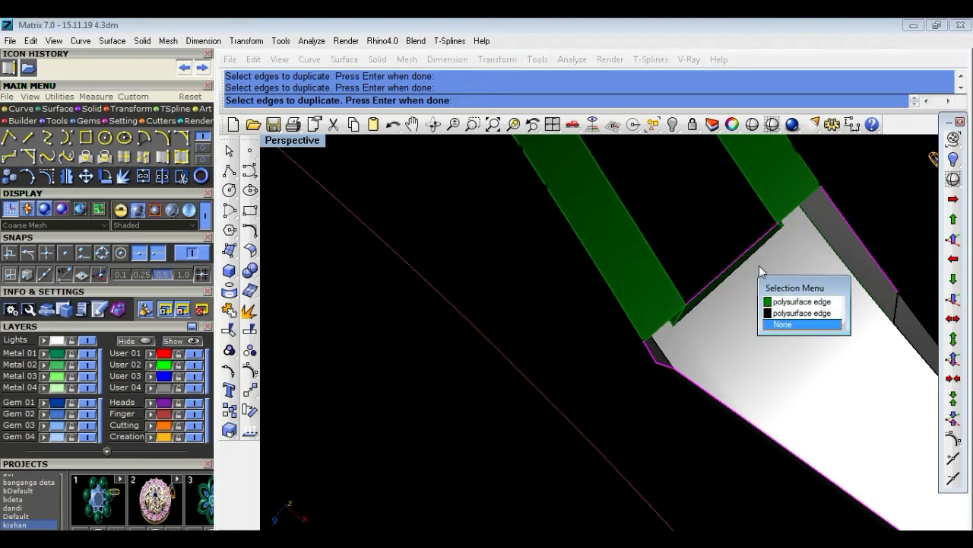
{"action": "left_click", "coordinate": [785, 313]}
Duplicate the short edge at the grey tapered tip as well.
{"action": "right_click_drag", "start_coordinate": [775, 352], "coordinate": [735, 343]}
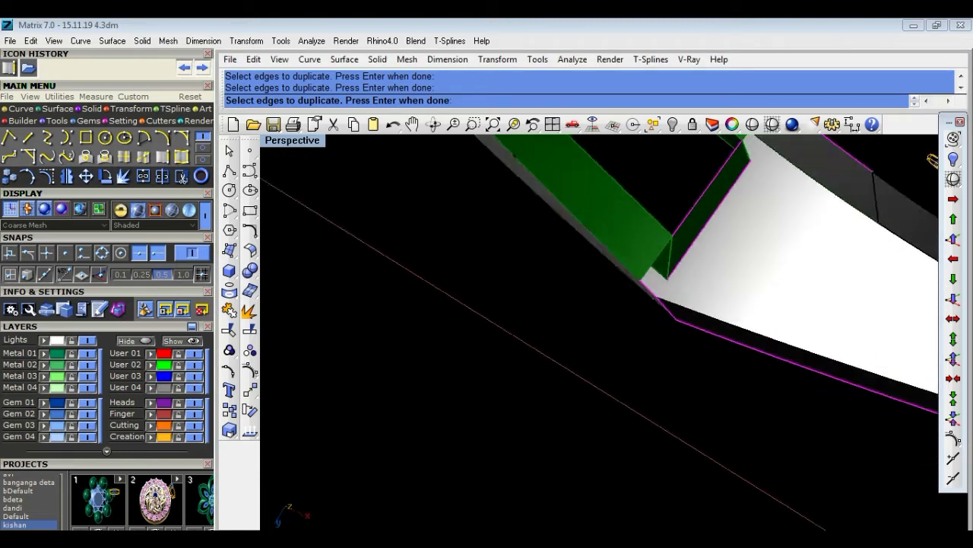
{"action": "scroll", "coordinate": [786, 282], "scroll_direction": "up", "scroll_amount": 2}
{"action": "scroll", "coordinate": [786, 286], "scroll_direction": "up", "scroll_amount": 3}
{"action": "scroll", "coordinate": [795, 297], "scroll_direction": "down", "scroll_amount": 3}
{"action": "scroll", "coordinate": [865, 337], "scroll_direction": "up", "scroll_amount": 1}
{"action": "scroll", "coordinate": [864, 337], "scroll_direction": "up", "scroll_amount": 2}
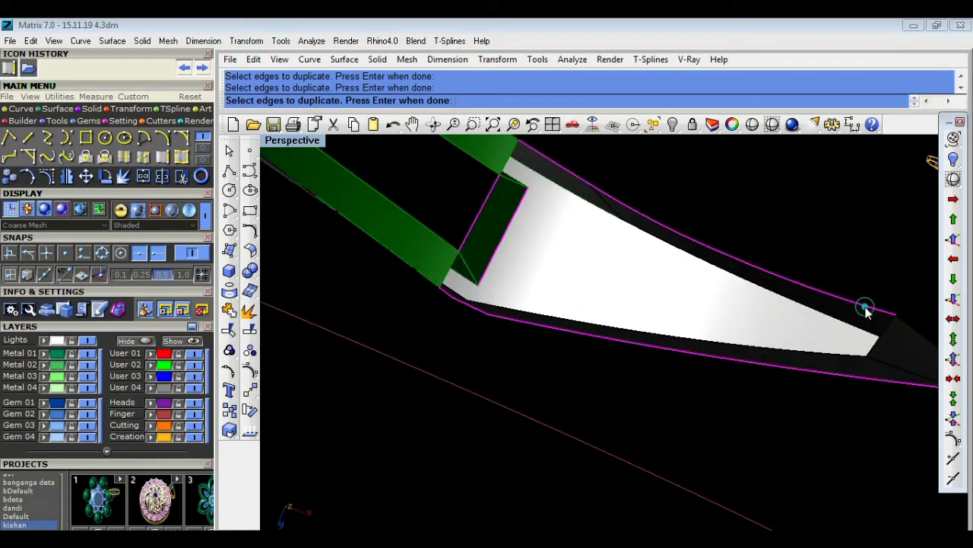
{"action": "scroll", "coordinate": [866, 314], "scroll_direction": "down", "scroll_amount": 3}
{"action": "scroll", "coordinate": [890, 322], "scroll_direction": "up", "scroll_amount": 3}
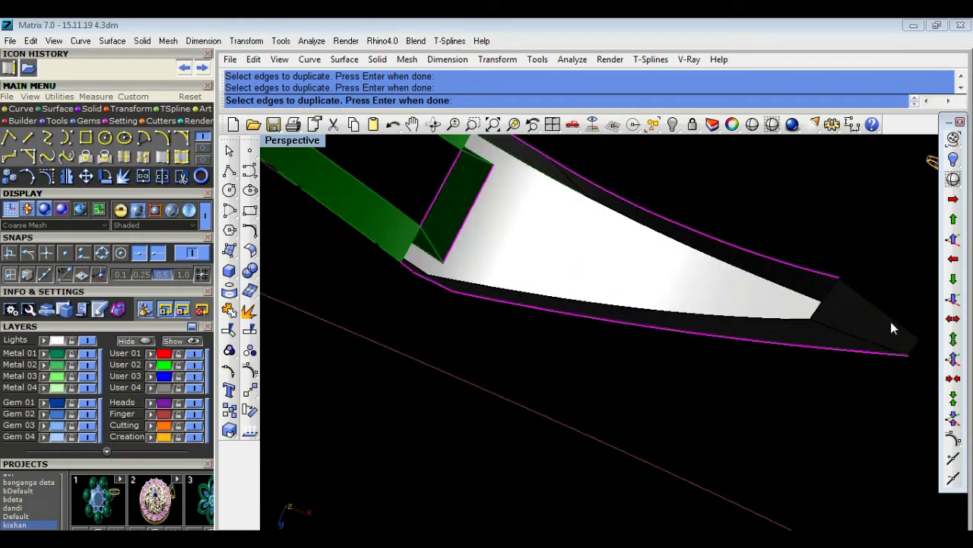
{"action": "left_click", "coordinate": [829, 302]}
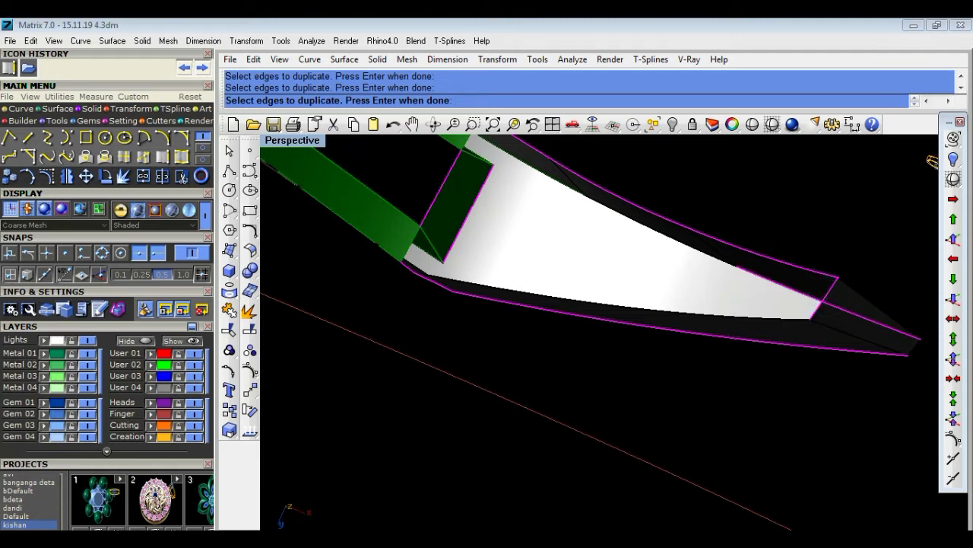
{"action": "scroll", "coordinate": [560, 322], "scroll_direction": "down", "scroll_amount": 2}
{"action": "scroll", "coordinate": [613, 343], "scroll_direction": "down", "scroll_amount": 2}
{"action": "scroll", "coordinate": [652, 303], "scroll_direction": "down", "scroll_amount": 1}
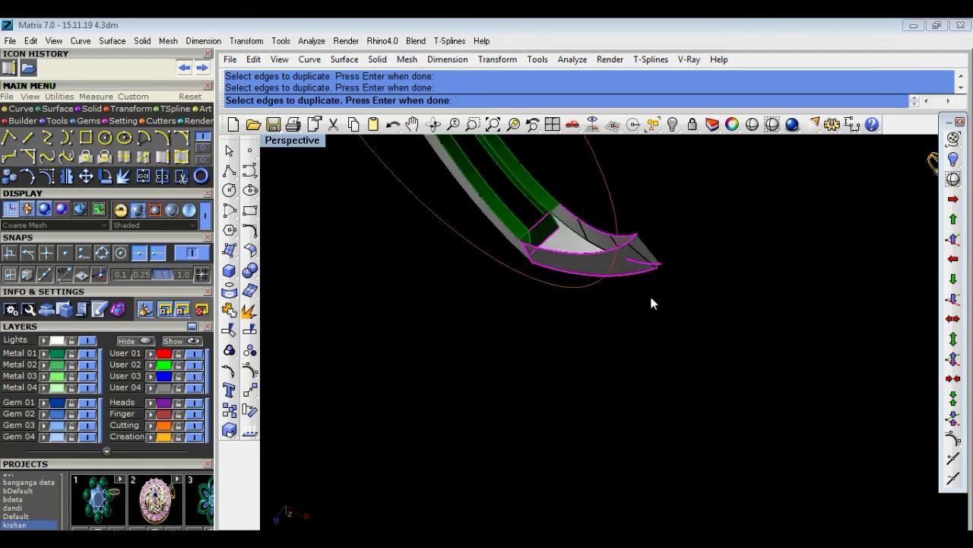
{"action": "scroll", "coordinate": [535, 231], "scroll_direction": "up", "scroll_amount": 2}
{"action": "scroll", "coordinate": [532, 234], "scroll_direction": "up", "scroll_amount": 1}
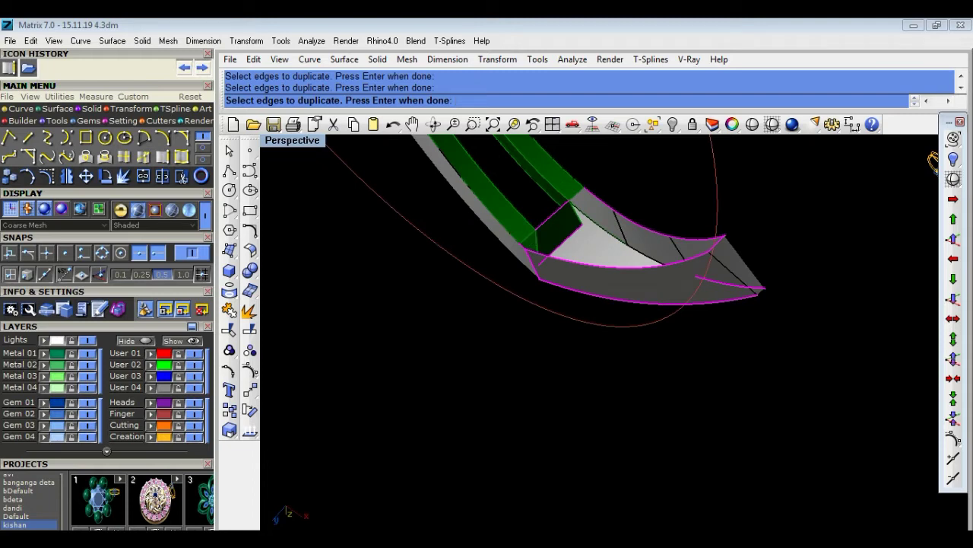
{"action": "scroll", "coordinate": [531, 234], "scroll_direction": "up", "scroll_amount": 2}
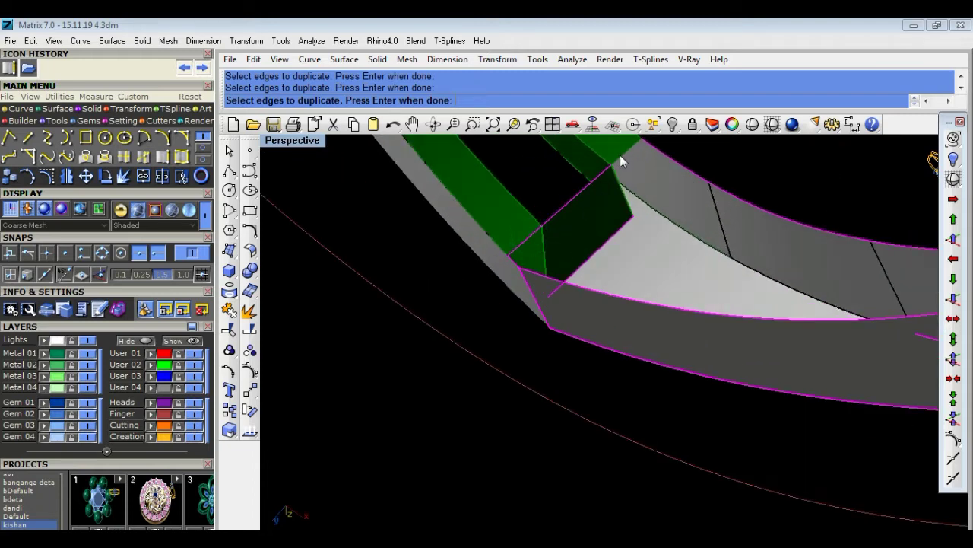
{"action": "scroll", "coordinate": [487, 220], "scroll_direction": "down", "scroll_amount": 2}
{"action": "scroll", "coordinate": [319, 266], "scroll_direction": "down", "scroll_amount": 1}
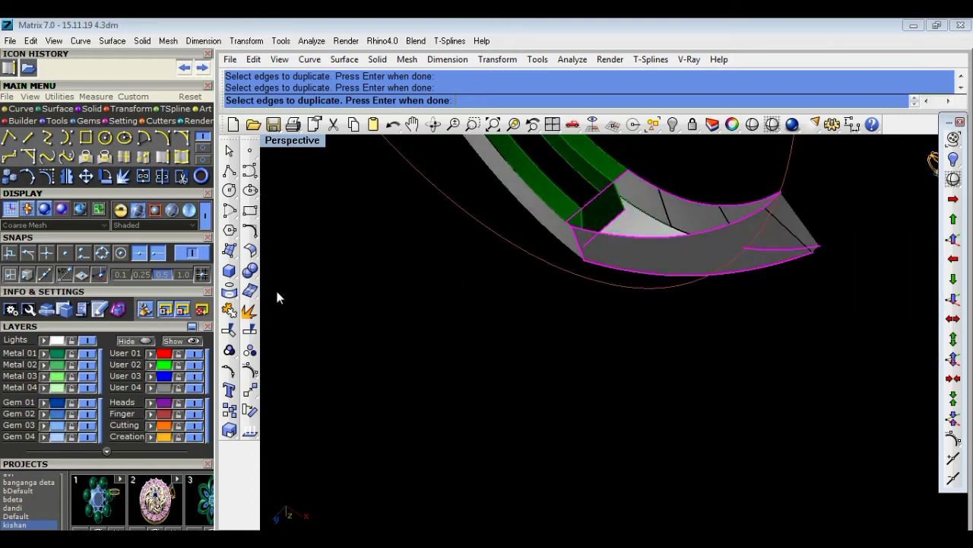
{"action": "left_click", "coordinate": [230, 310]}
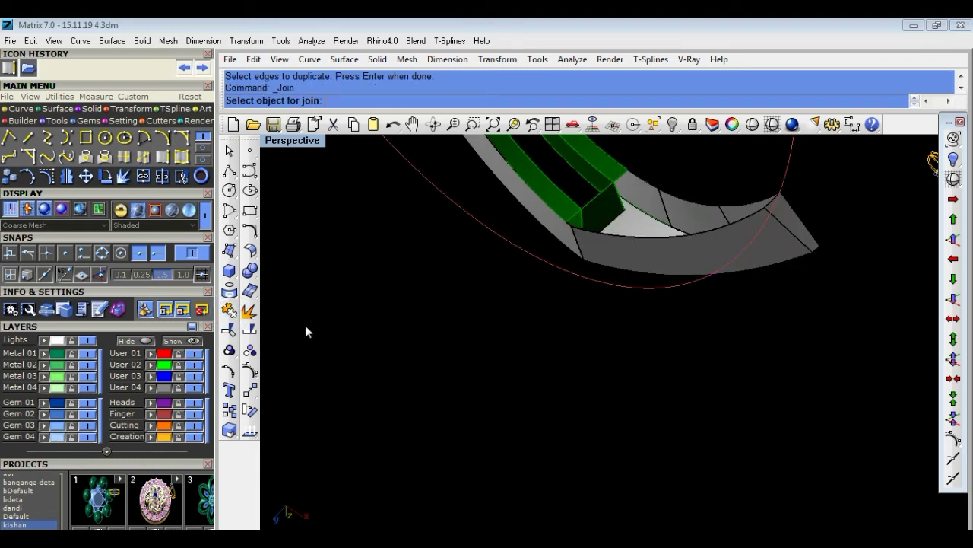
Join the tip's end-cap surfaces with the green strips.
{"action": "left_click", "coordinate": [578, 211]}
{"action": "left_click", "coordinate": [589, 337]}
{"action": "key", "text": "Return"}
Orbit and zoom around the whole ring arc to inspect the joined tip.
{"action": "left_click", "coordinate": [600, 244]}
{"action": "mouse_move", "coordinate": [608, 330]}
{"action": "right_mouse_down"}
{"action": "mouse_move", "coordinate": [626, 354]}
{"action": "mouse_move", "coordinate": [717, 381]}
{"action": "mouse_move", "coordinate": [679, 306]}
{"action": "right_mouse_up"}
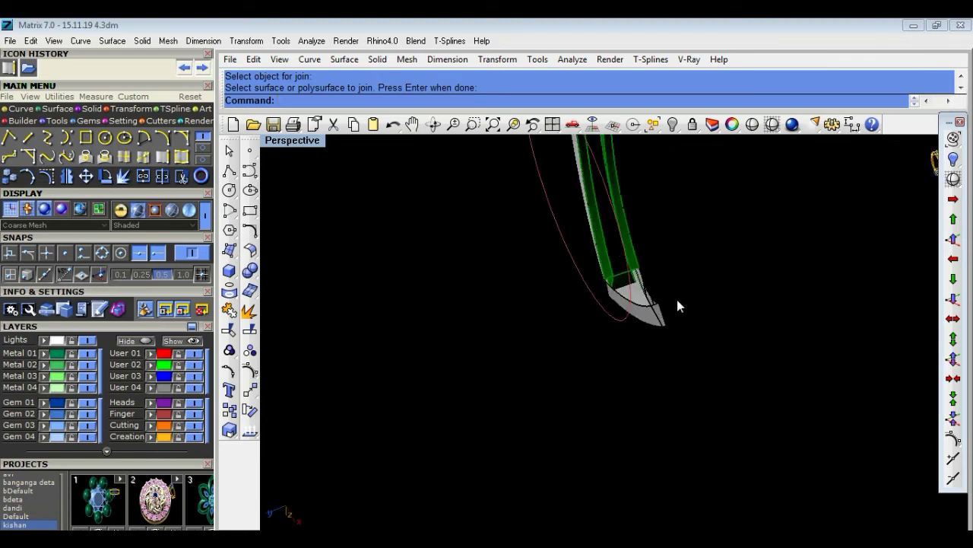
{"action": "scroll", "coordinate": [623, 276], "scroll_direction": "up", "scroll_amount": 3}
{"action": "scroll", "coordinate": [578, 319], "scroll_direction": "up", "scroll_amount": 4}
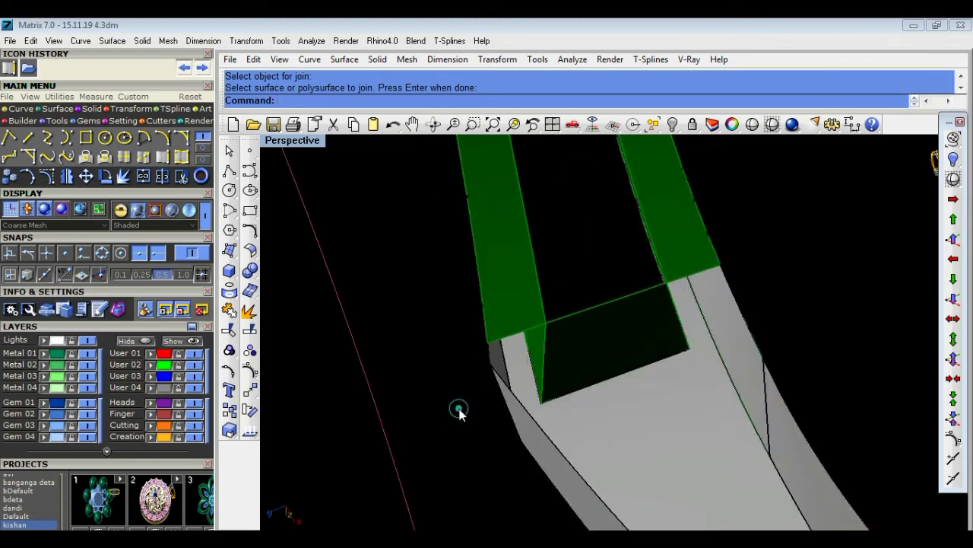
{"action": "scroll", "coordinate": [459, 411], "scroll_direction": "down", "scroll_amount": 2}
{"action": "scroll", "coordinate": [460, 411], "scroll_direction": "down", "scroll_amount": 3}
{"action": "mouse_move", "coordinate": [460, 410]}
{"action": "right_mouse_down"}
{"action": "mouse_move", "coordinate": [533, 365]}
{"action": "mouse_move", "coordinate": [574, 410]}
{"action": "mouse_move", "coordinate": [671, 441]}
{"action": "mouse_move", "coordinate": [656, 497]}
{"action": "mouse_move", "coordinate": [586, 412]}
{"action": "right_mouse_up"}
{"action": "scroll", "coordinate": [532, 365], "scroll_direction": "down", "scroll_amount": 2}
{"action": "scroll", "coordinate": [532, 365], "scroll_direction": "down", "scroll_amount": 3}
{"action": "scroll", "coordinate": [573, 409], "scroll_direction": "up", "scroll_amount": 3}
{"action": "scroll", "coordinate": [573, 409], "scroll_direction": "down", "scroll_amount": 3}
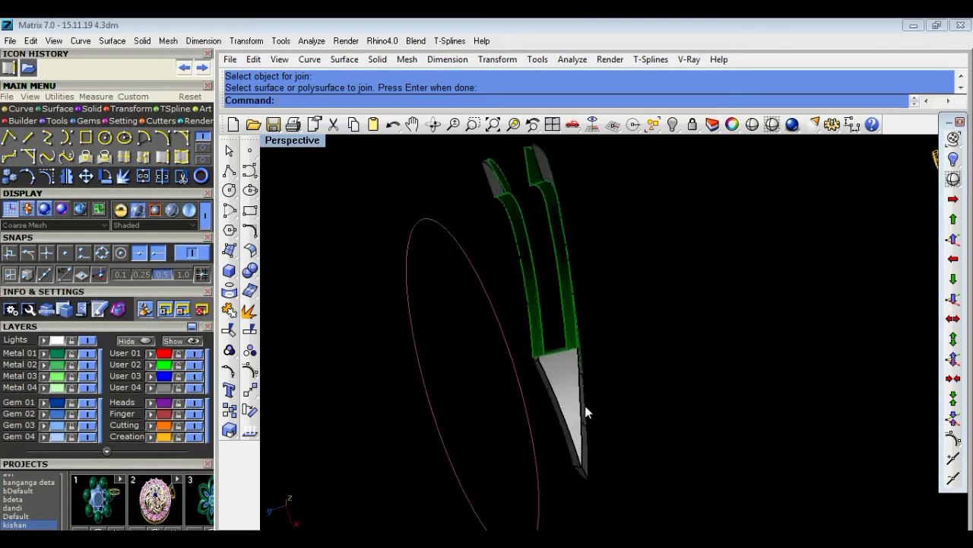
{"action": "scroll", "coordinate": [586, 411], "scroll_direction": "up", "scroll_amount": 3}
Select the green strip, tilt the view, and begin duplicating the grey wedge's edges.
{"action": "left_click", "coordinate": [459, 290]}
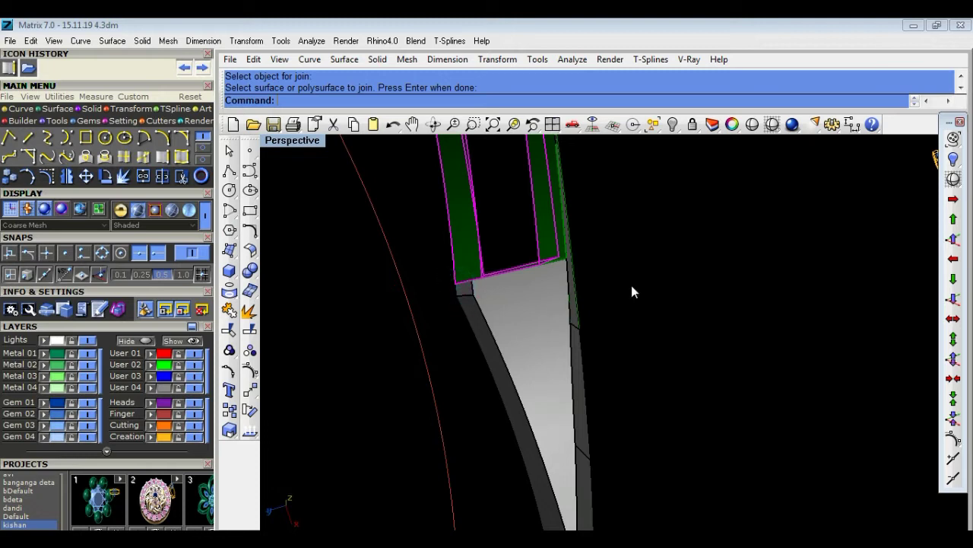
{"action": "scroll", "coordinate": [511, 284], "scroll_direction": "up", "scroll_amount": 3}
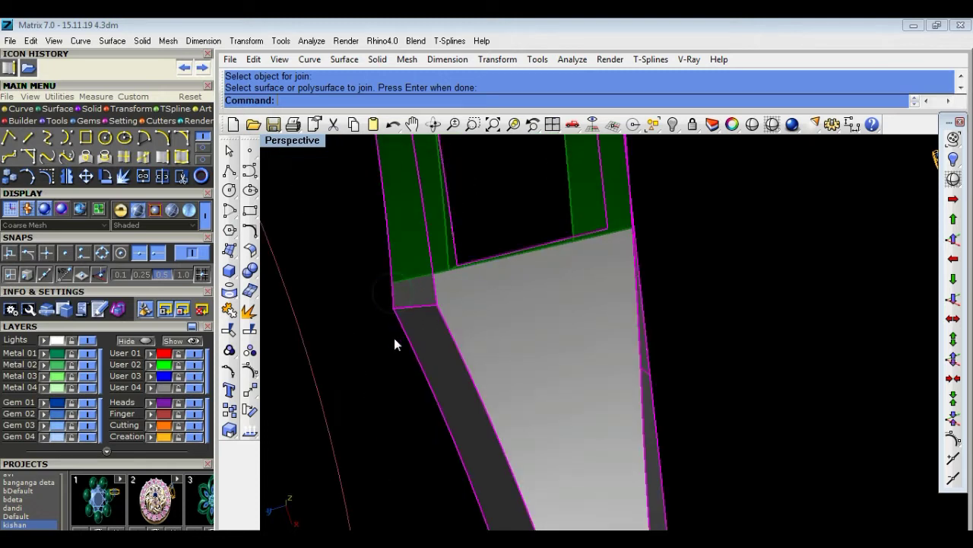
{"action": "scroll", "coordinate": [400, 296], "scroll_direction": "down", "scroll_amount": 1}
{"action": "mouse_move", "coordinate": [684, 387]}
{"action": "right_mouse_down"}
{"action": "mouse_move", "coordinate": [629, 331]}
{"action": "mouse_move", "coordinate": [632, 287]}
{"action": "mouse_move", "coordinate": [580, 354]}
{"action": "mouse_move", "coordinate": [341, 291]}
{"action": "right_mouse_up"}
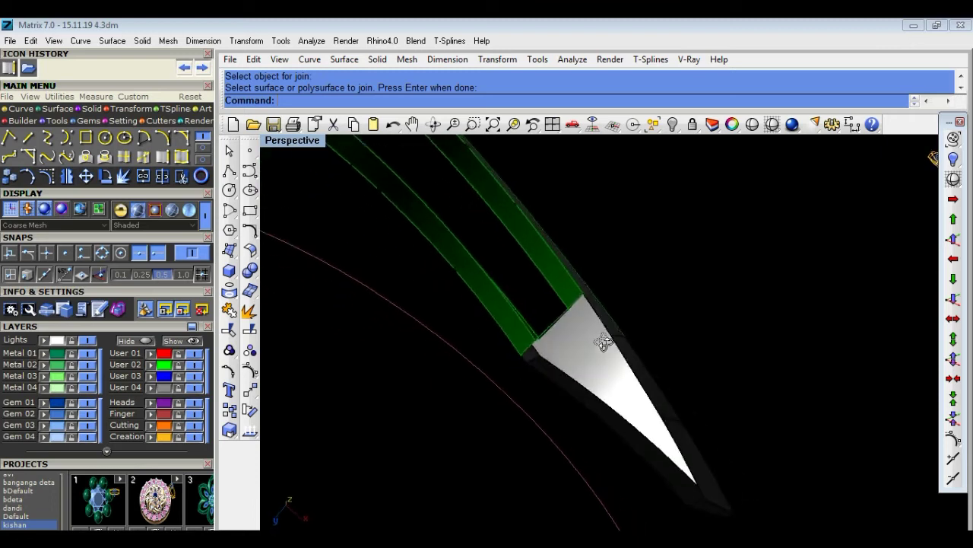
{"action": "left_click", "coordinate": [161, 156]}
Duplicate the wedge's right and lower edges as curves.
{"action": "left_click", "coordinate": [603, 328]}
{"action": "right_click_drag", "start_coordinate": [625, 354], "coordinate": [650, 478]}
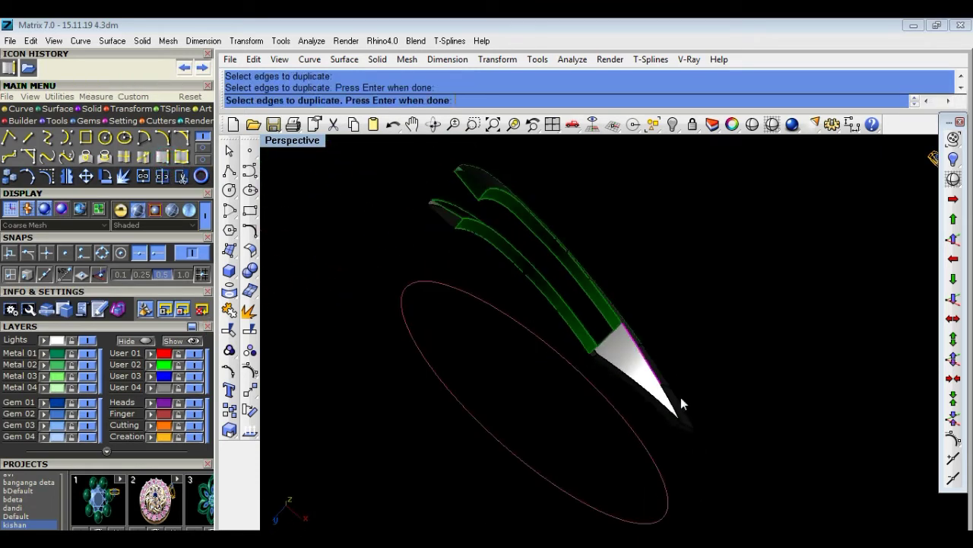
{"action": "scroll", "coordinate": [650, 478], "scroll_direction": "up", "scroll_amount": 5}
{"action": "left_click", "coordinate": [623, 375]}
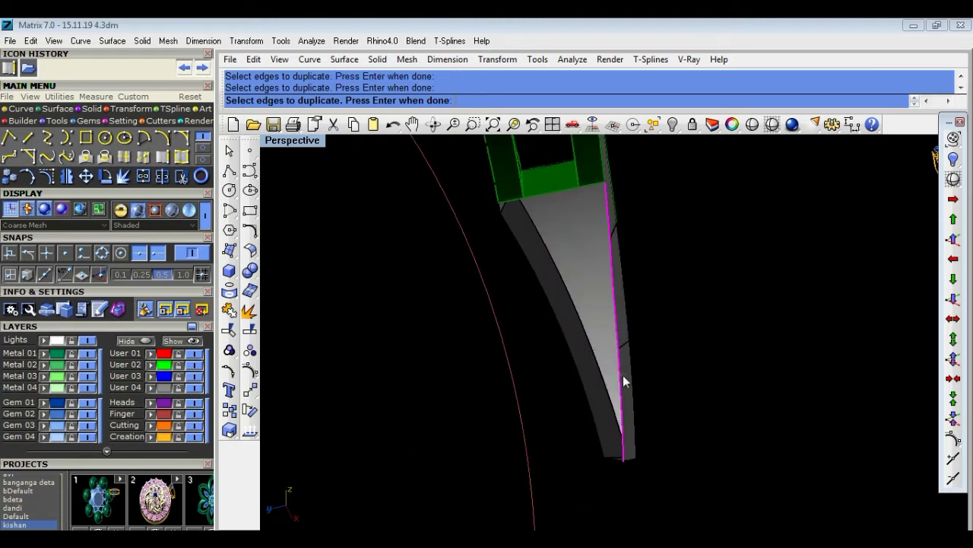
{"action": "left_click", "coordinate": [230, 292]}
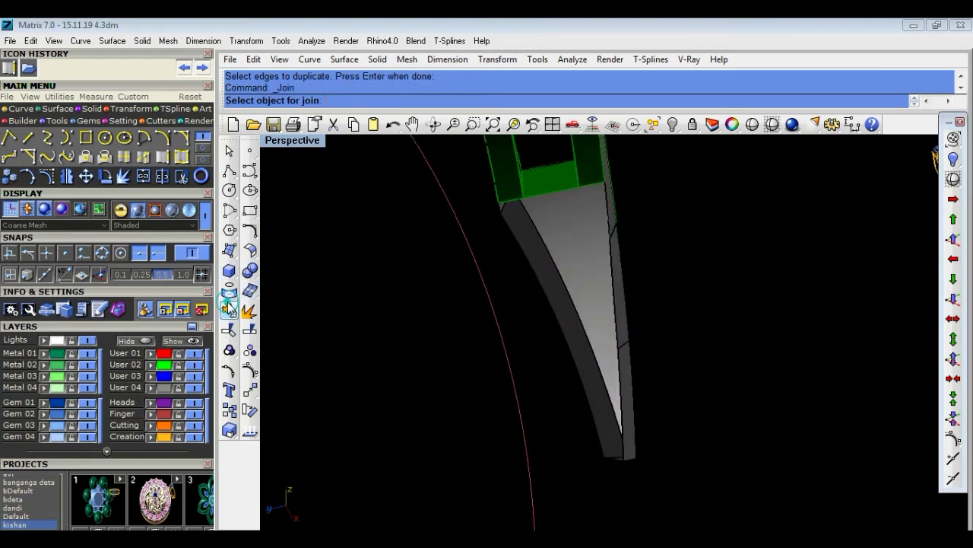
Join the wedge surfaces into a single polysurface.
{"action": "left_click", "coordinate": [613, 278]}
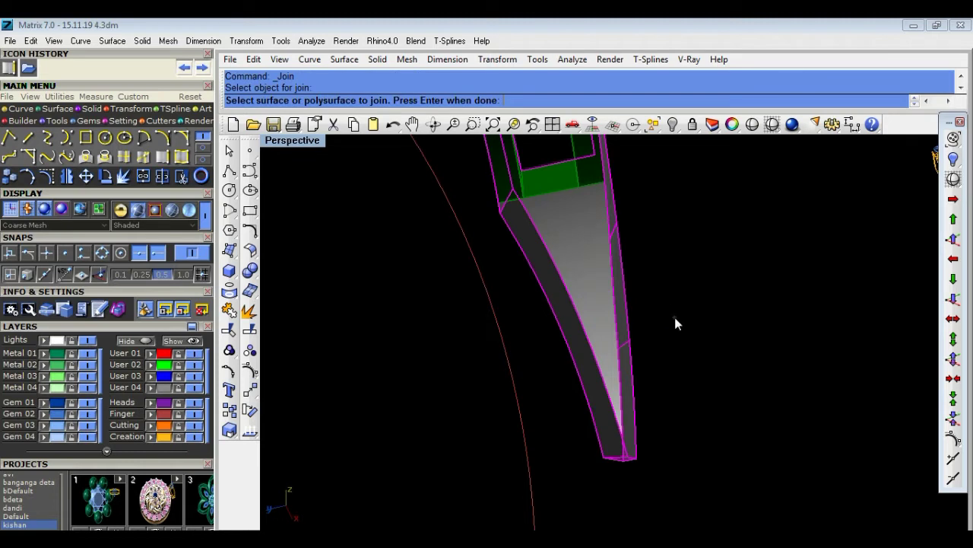
{"action": "key", "text": "Return"}
{"action": "left_click", "coordinate": [615, 284]}
{"action": "left_click", "coordinate": [706, 315]}
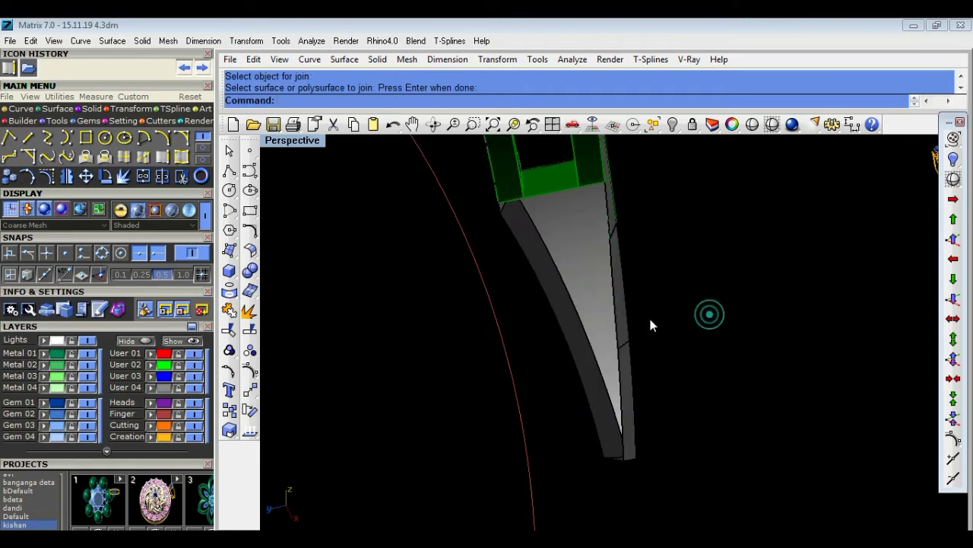
Duplicate the wedge's right-side edges and join the result.
{"action": "left_click", "coordinate": [162, 157]}
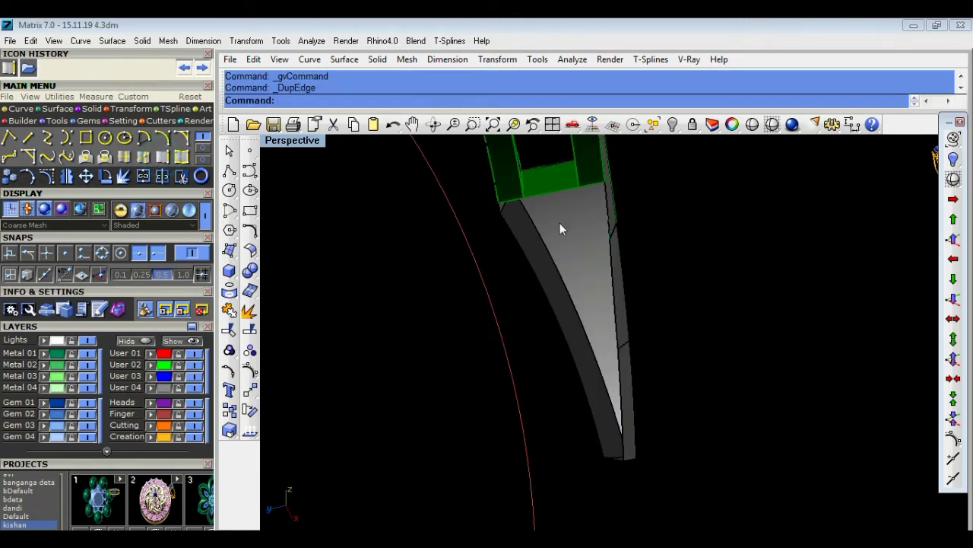
{"action": "left_click", "coordinate": [607, 220]}
{"action": "left_click", "coordinate": [617, 281]}
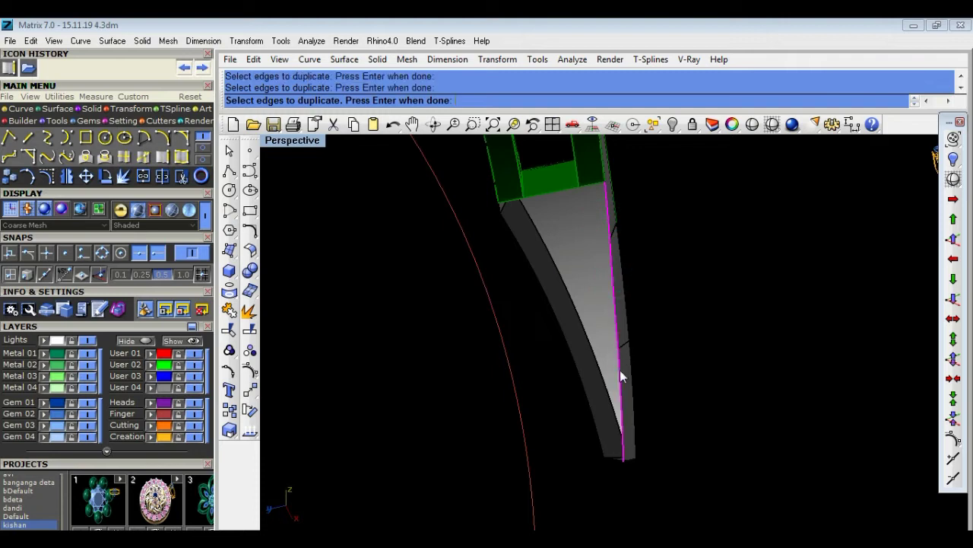
{"action": "key", "text": "Return"}
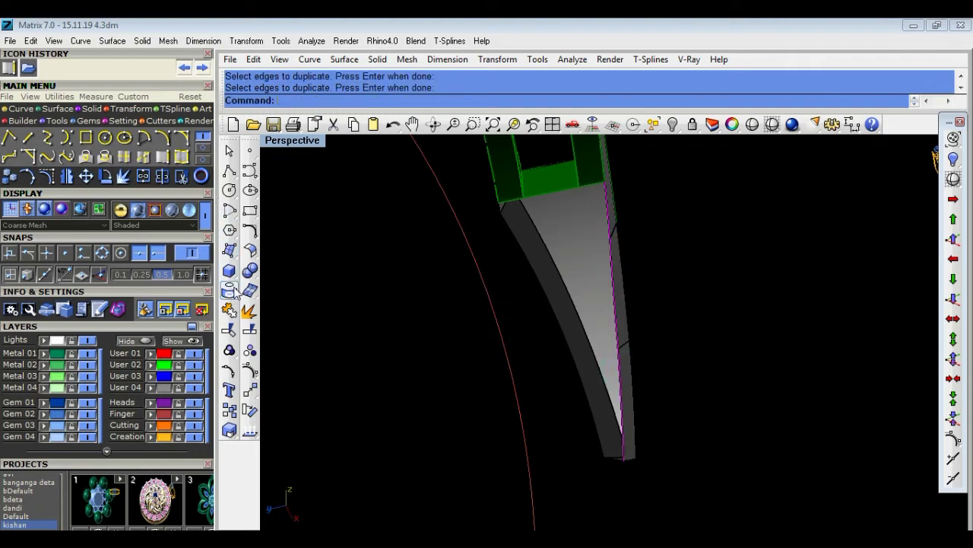
{"action": "left_click", "coordinate": [670, 232]}
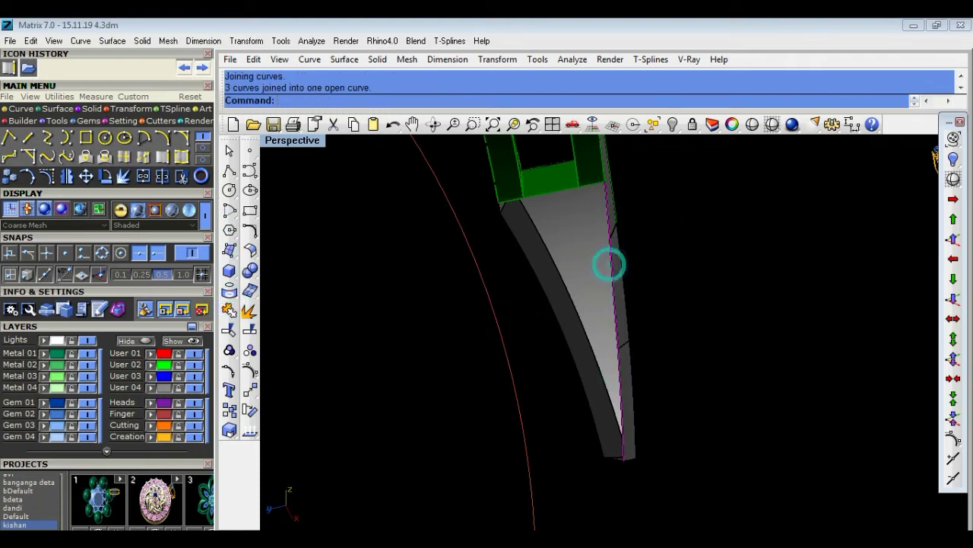
{"action": "right_click", "coordinate": [616, 296]}
{"action": "left_click", "coordinate": [524, 254]}
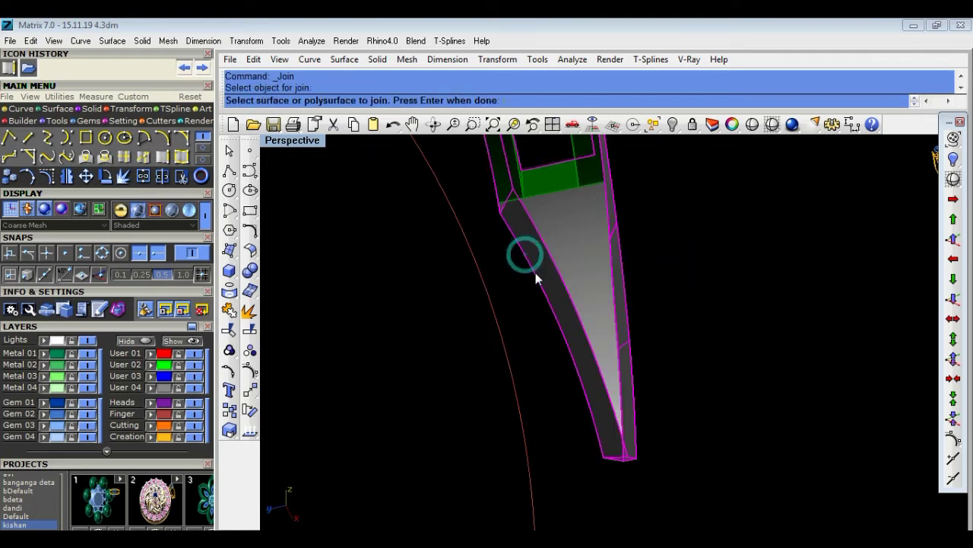
{"action": "right_click", "coordinate": [617, 324]}
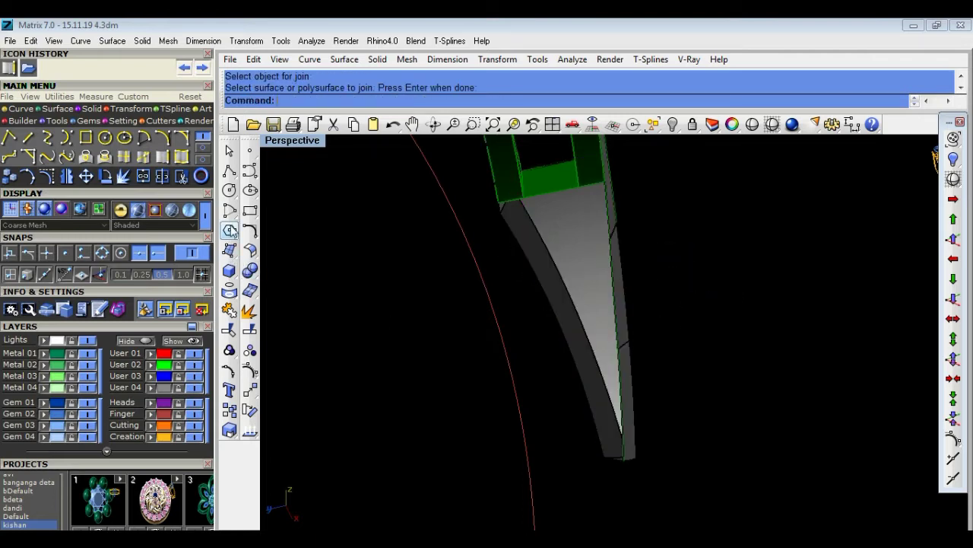
Duplicate the wedge's outer curved edge and top-corner short edge, joining them into one curve.
{"action": "left_click", "coordinate": [162, 157]}
{"action": "left_click", "coordinate": [549, 307]}
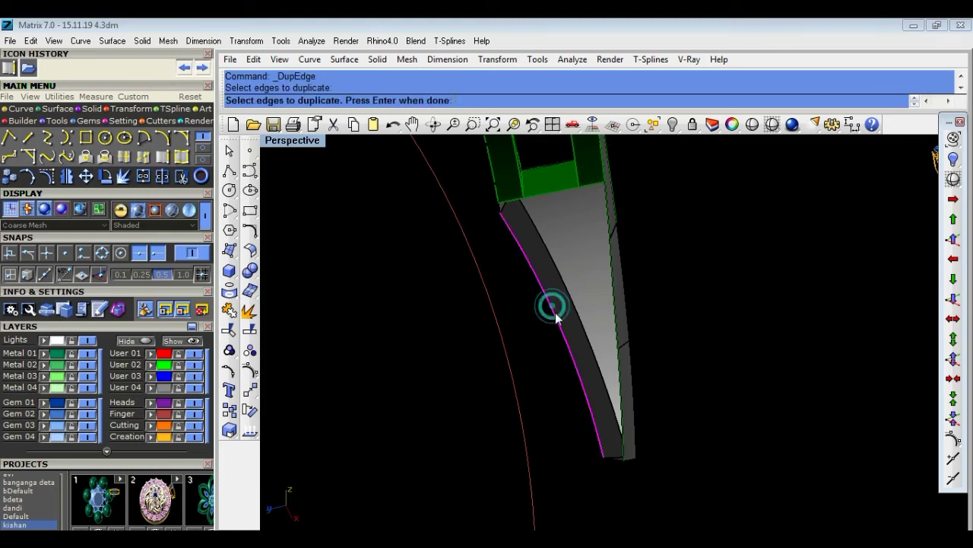
{"action": "scroll", "coordinate": [493, 214], "scroll_direction": "up", "scroll_amount": 2}
{"action": "left_click", "coordinate": [502, 212]}
{"action": "right_click", "coordinate": [522, 265]}
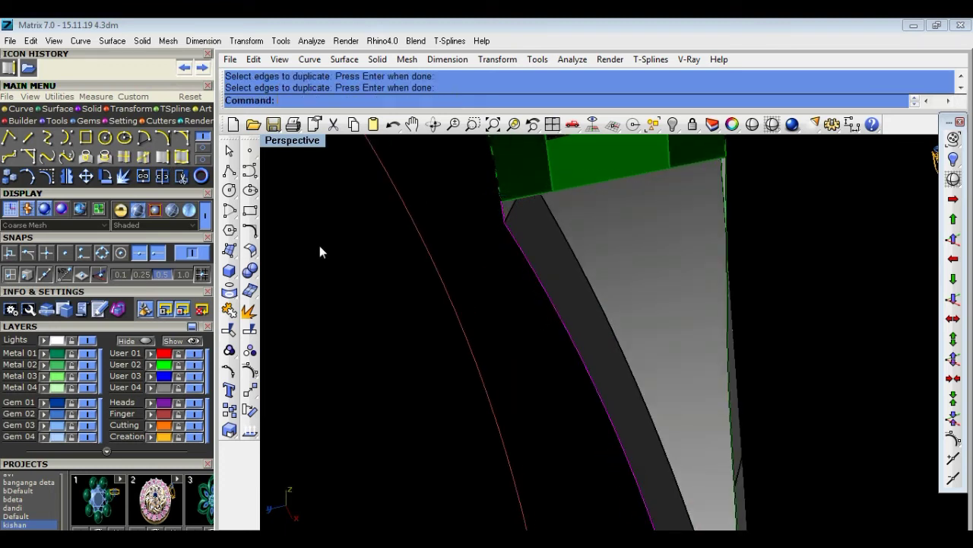
{"action": "left_click", "coordinate": [248, 310]}
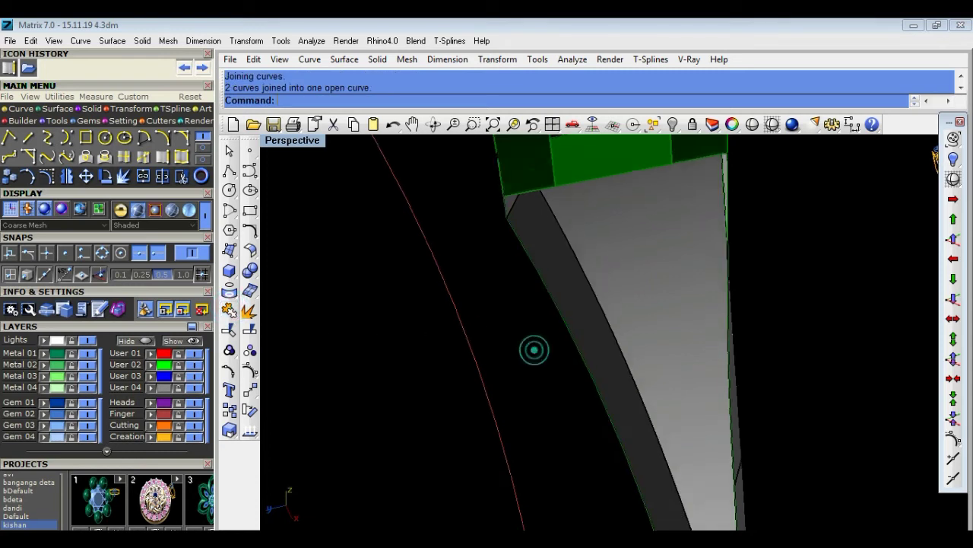
{"action": "scroll", "coordinate": [532, 347], "scroll_direction": "down", "scroll_amount": 3}
{"action": "scroll", "coordinate": [559, 319], "scroll_direction": "down", "scroll_amount": 2}
{"action": "scroll", "coordinate": [556, 326], "scroll_direction": "down", "scroll_amount": 1}
{"action": "scroll", "coordinate": [553, 277], "scroll_direction": "up", "scroll_amount": 2}
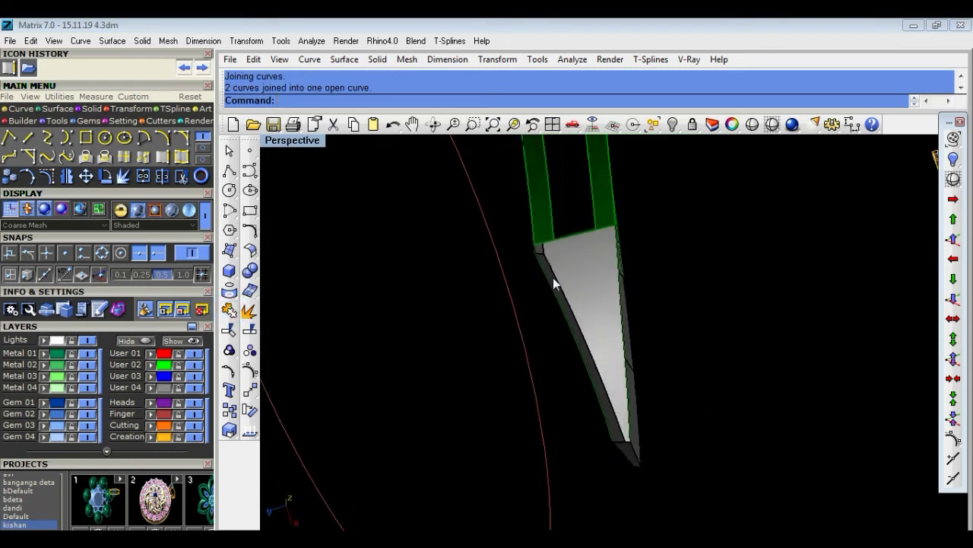
{"action": "scroll", "coordinate": [556, 262], "scroll_direction": "up", "scroll_amount": 1}
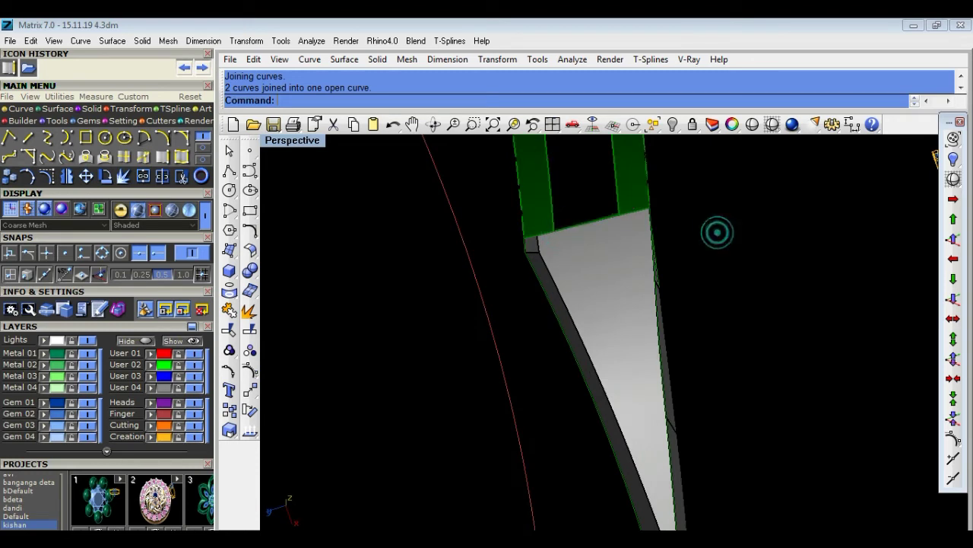
Duplicate an edge along the wedge's curved side, choosing it among overlapping candidates.
{"action": "left_click", "coordinate": [162, 156]}
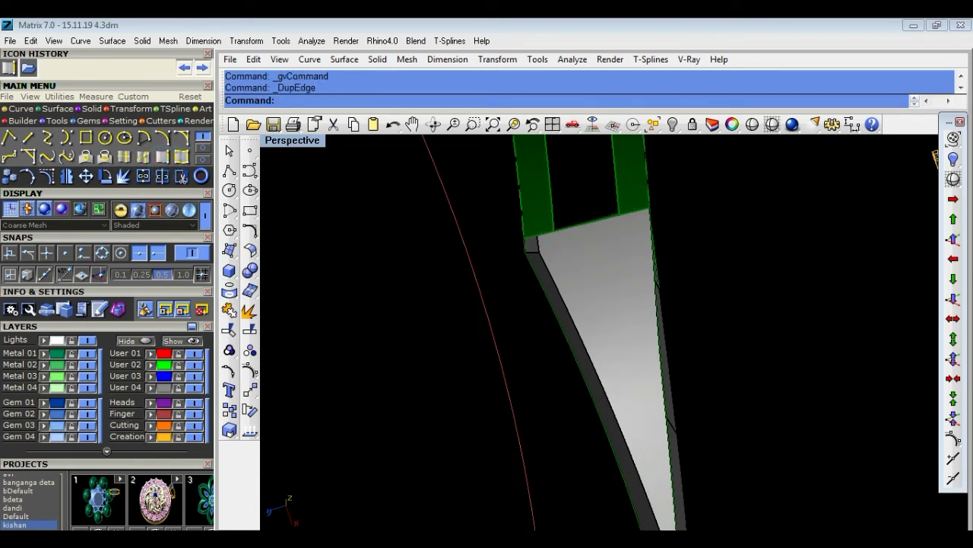
{"action": "left_click", "coordinate": [538, 232]}
{"action": "left_click", "coordinate": [604, 268]}
{"action": "right_click_drag", "start_coordinate": [722, 287], "coordinate": [551, 252]}
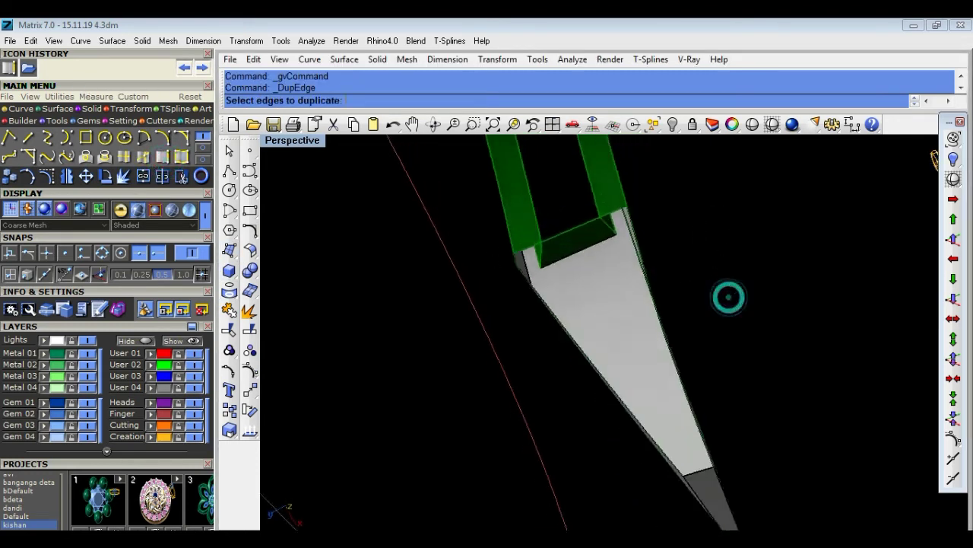
{"action": "key", "text": "Return"}
{"action": "left_click", "coordinate": [543, 232]}
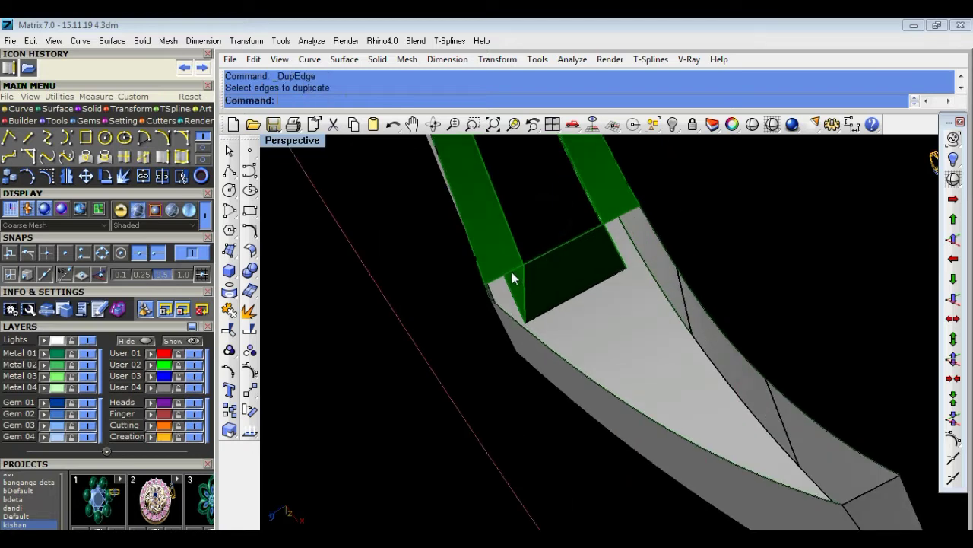
{"action": "left_click", "coordinate": [536, 249]}
Duplicate three edges around the wedge's top and join them into one open curve.
{"action": "left_click", "coordinate": [161, 156]}
{"action": "left_click", "coordinate": [508, 270]}
{"action": "left_click", "coordinate": [547, 253]}
{"action": "left_click", "coordinate": [613, 218]}
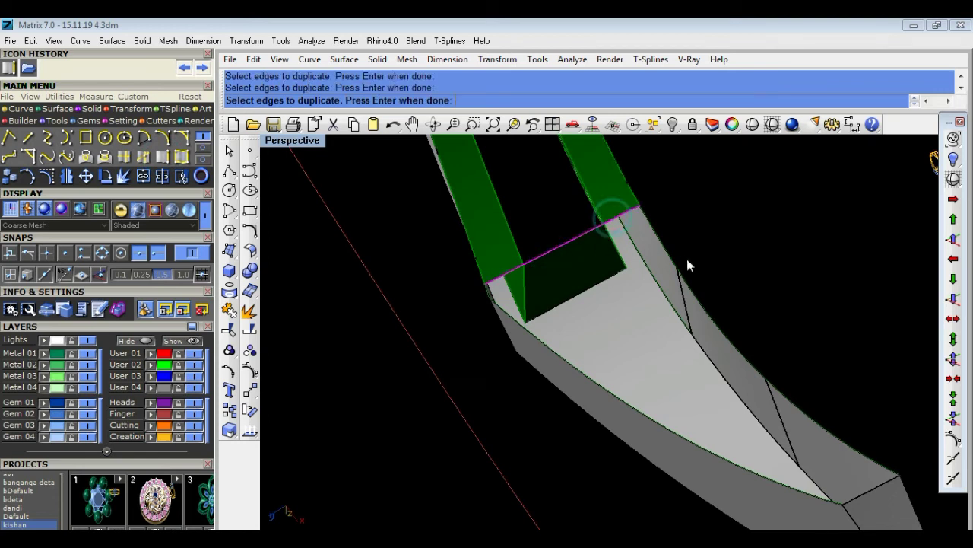
{"action": "scroll", "coordinate": [669, 266], "scroll_direction": "down", "scroll_amount": 3}
{"action": "key", "text": "Return"}
{"action": "left_click", "coordinate": [229, 310]}
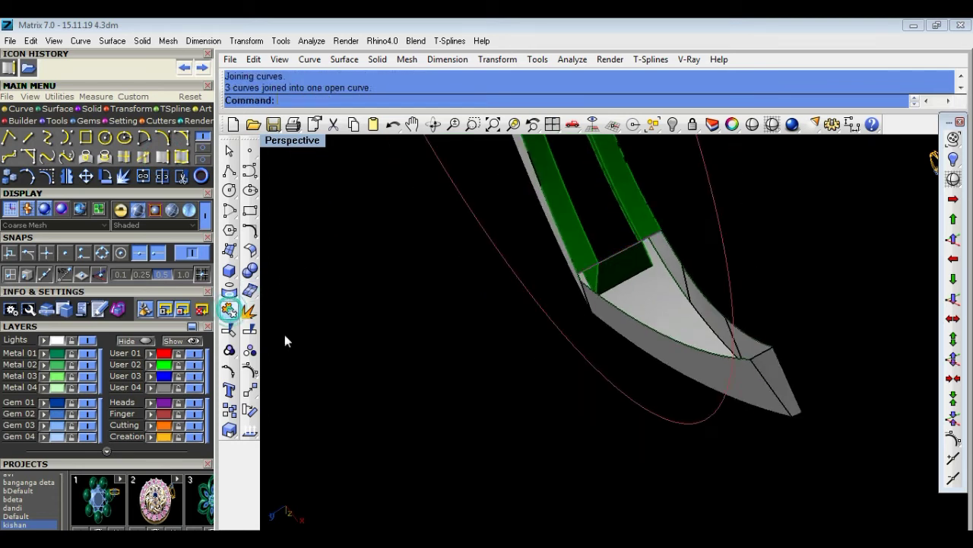
{"action": "right_click_drag", "start_coordinate": [441, 369], "coordinate": [594, 432]}
{"action": "right_click", "coordinate": [620, 423]}
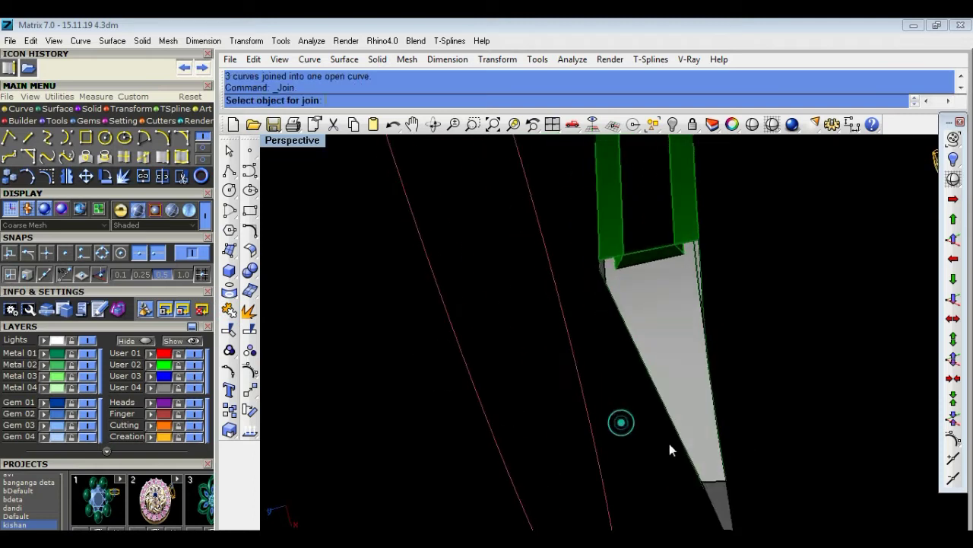
{"action": "left_click", "coordinate": [713, 477]}
{"action": "right_click", "coordinate": [762, 452]}
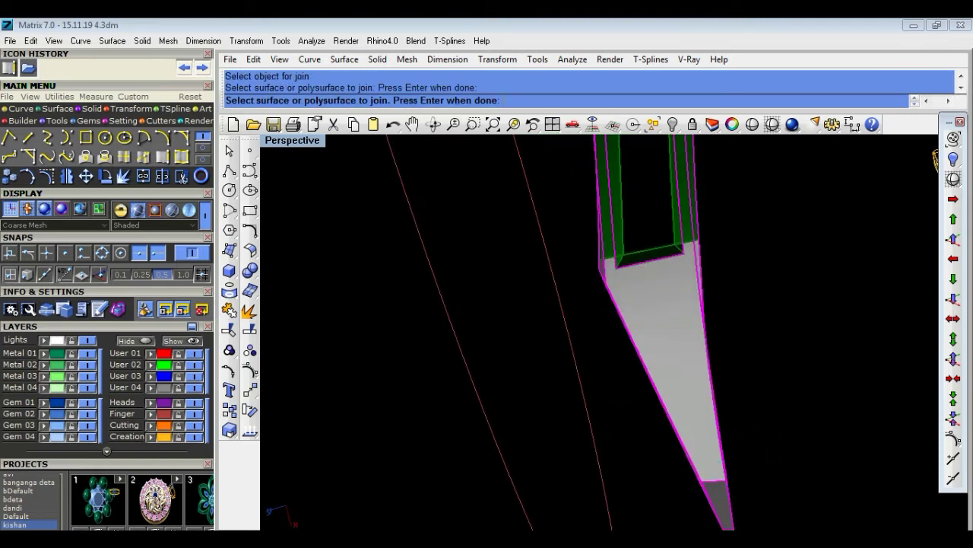
Duplicate the grey part's bottom edge and its left and right long edges.
{"action": "left_click", "coordinate": [161, 157]}
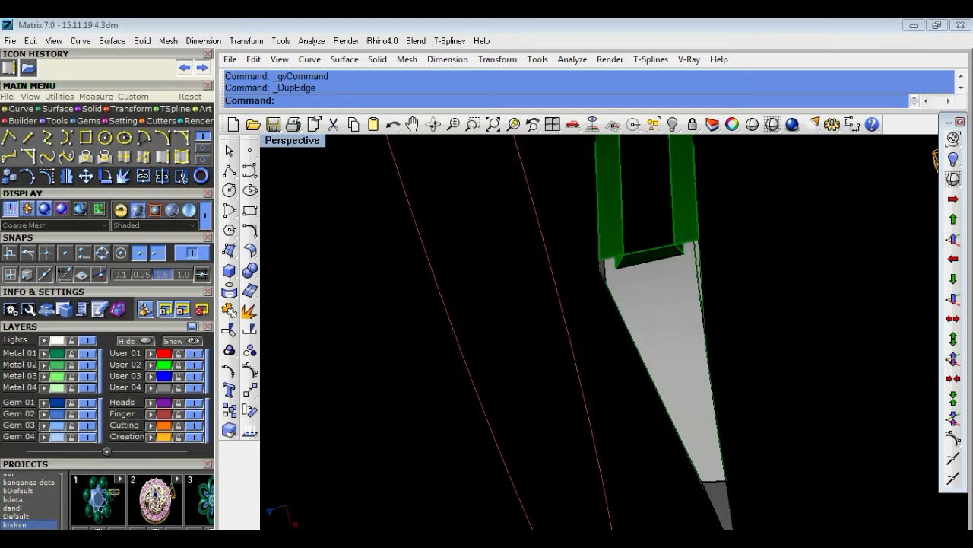
{"action": "scroll", "coordinate": [708, 459], "scroll_direction": "up", "scroll_amount": 3}
{"action": "left_click", "coordinate": [707, 457]}
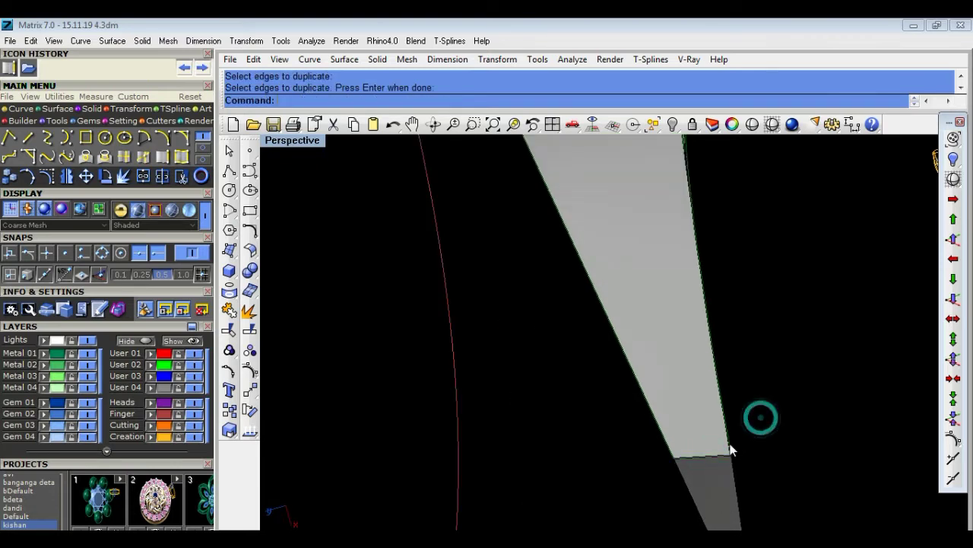
{"action": "right_click", "coordinate": [774, 417]}
{"action": "left_click", "coordinate": [708, 456]}
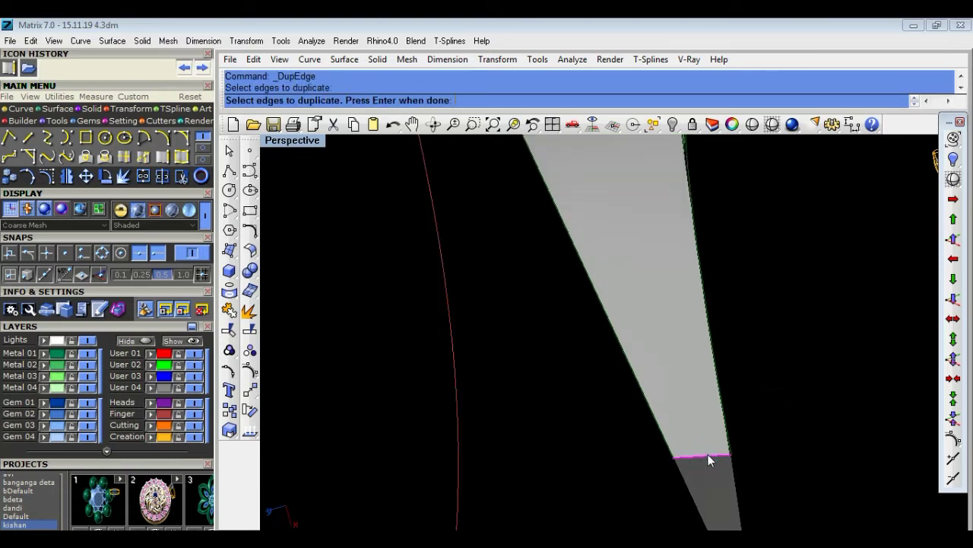
{"action": "left_click", "coordinate": [657, 427]}
{"action": "left_click", "coordinate": [754, 398]}
{"action": "left_click", "coordinate": [721, 397]}
{"action": "left_click", "coordinate": [783, 434]}
{"action": "right_click_drag", "start_coordinate": [756, 391], "coordinate": [799, 372]}
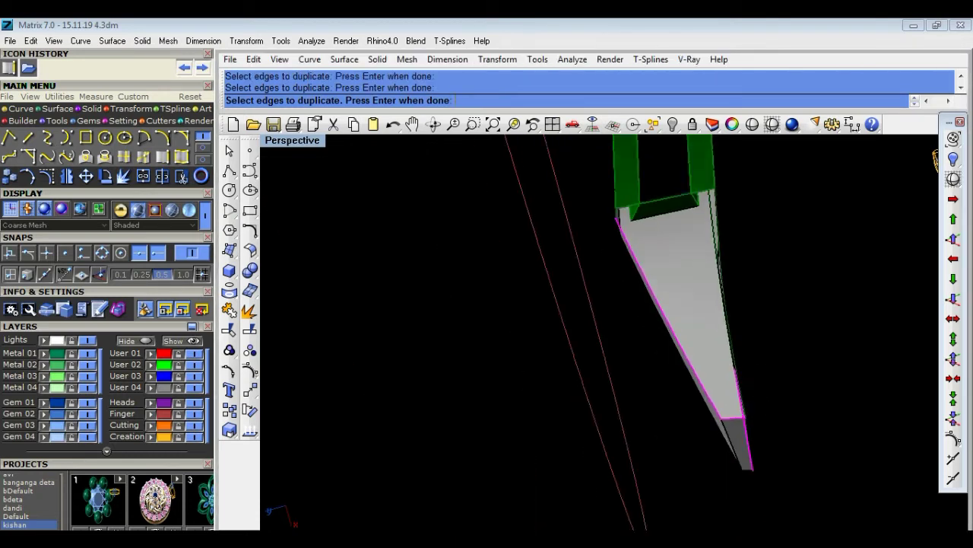
{"action": "right_click", "coordinate": [730, 377]}
Duplicate the inner and upper diagonal edges of the light face.
{"action": "right_click", "coordinate": [778, 327]}
{"action": "left_click", "coordinate": [730, 367]}
{"action": "left_click", "coordinate": [679, 303]}
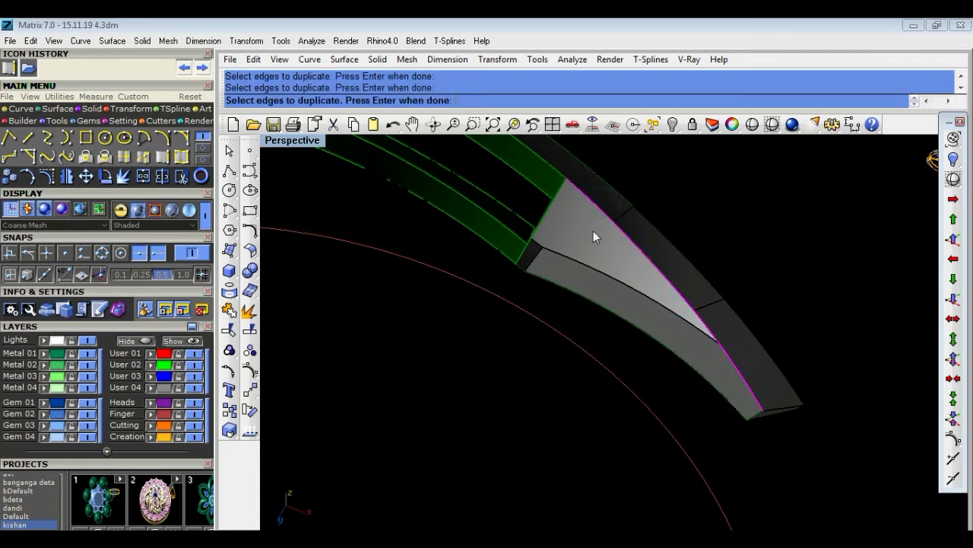
{"action": "right_click", "coordinate": [298, 353]}
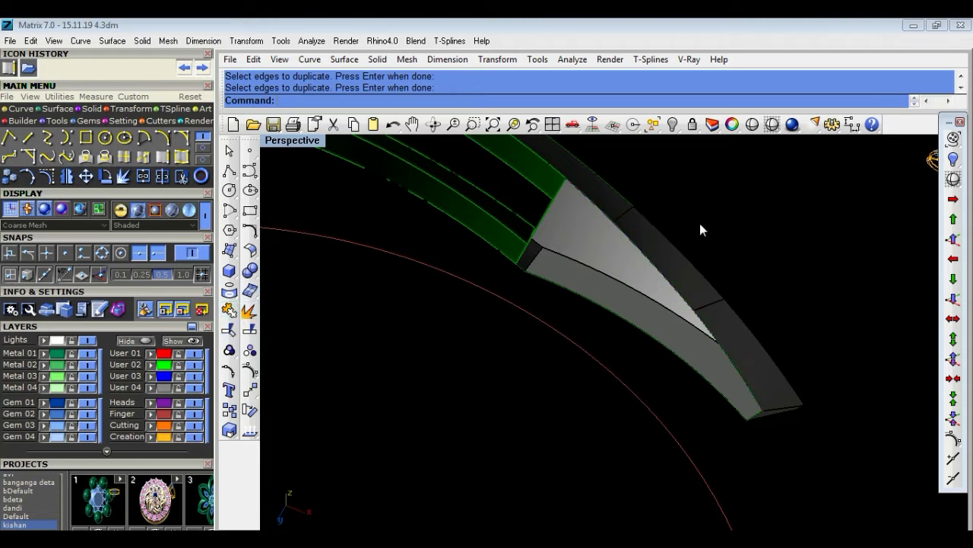
Pick the upper and lower edges of the strip end and fill the opening with a patch surface.
{"action": "left_click", "coordinate": [636, 248]}
{"action": "left_click", "coordinate": [670, 285]}
{"action": "left_click", "coordinate": [641, 335]}
{"action": "left_click", "coordinate": [686, 370]}
{"action": "left_click", "coordinate": [539, 223]}
{"action": "left_click", "coordinate": [728, 191]}
{"action": "left_click", "coordinate": [226, 251]}
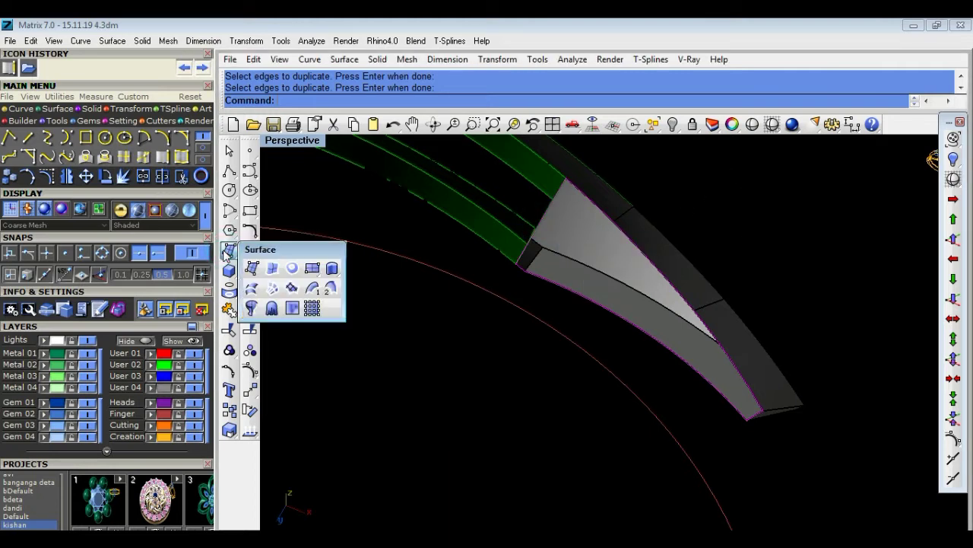
{"action": "left_click", "coordinate": [290, 290]}
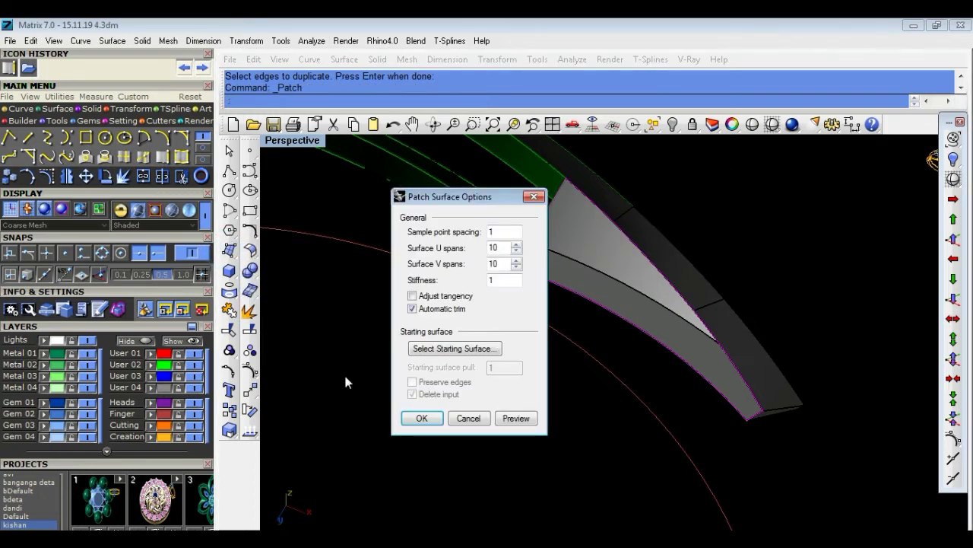
{"action": "left_click", "coordinate": [418, 419]}
Window-select the strips, patches and edge curves together and join them.
{"action": "scroll", "coordinate": [477, 430], "scroll_direction": "down", "scroll_amount": 5}
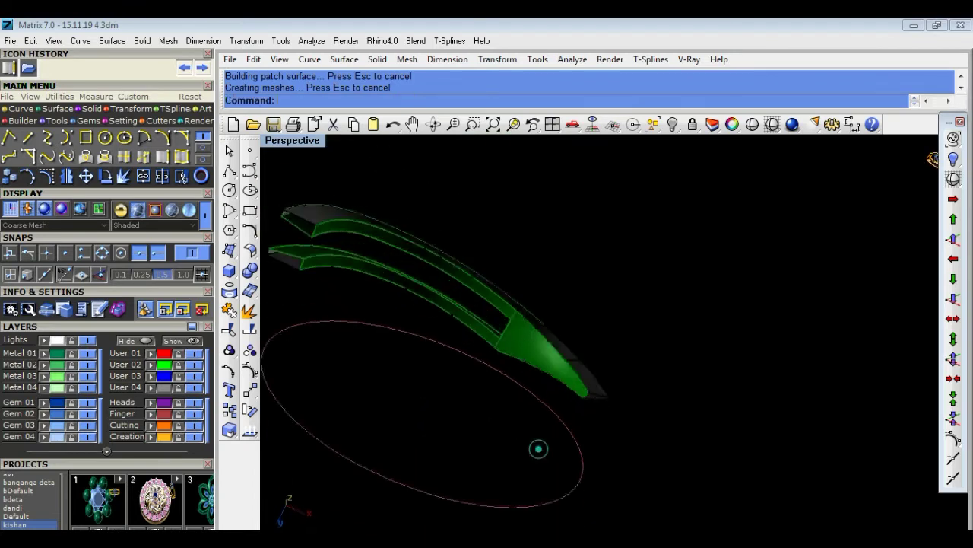
{"action": "right_click_drag", "start_coordinate": [537, 448], "coordinate": [563, 367]}
{"action": "left_click_drag", "start_coordinate": [516, 291], "coordinate": [507, 267]}
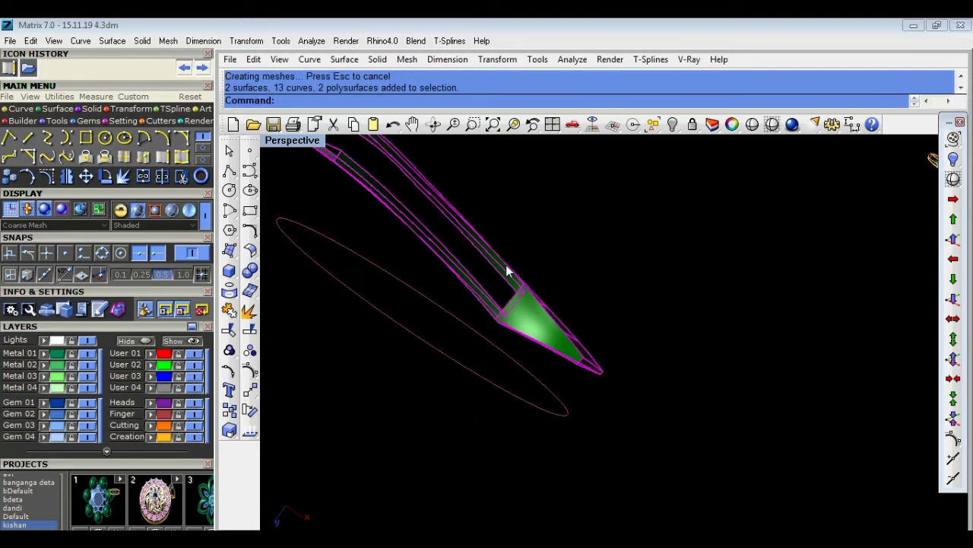
{"action": "scroll", "coordinate": [598, 301], "scroll_direction": "down", "scroll_amount": 3}
{"action": "left_click", "coordinate": [229, 310]}
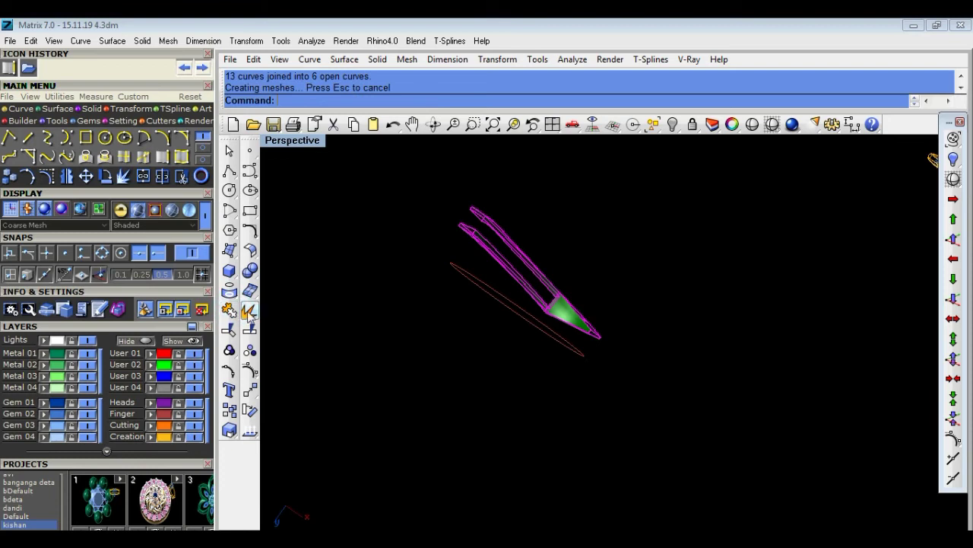
Try capping the strips into closed solids with Solid Tools > Cap, which fails.
{"action": "left_click", "coordinate": [606, 289]}
{"action": "left_click", "coordinate": [582, 311]}
{"action": "left_click", "coordinate": [627, 286]}
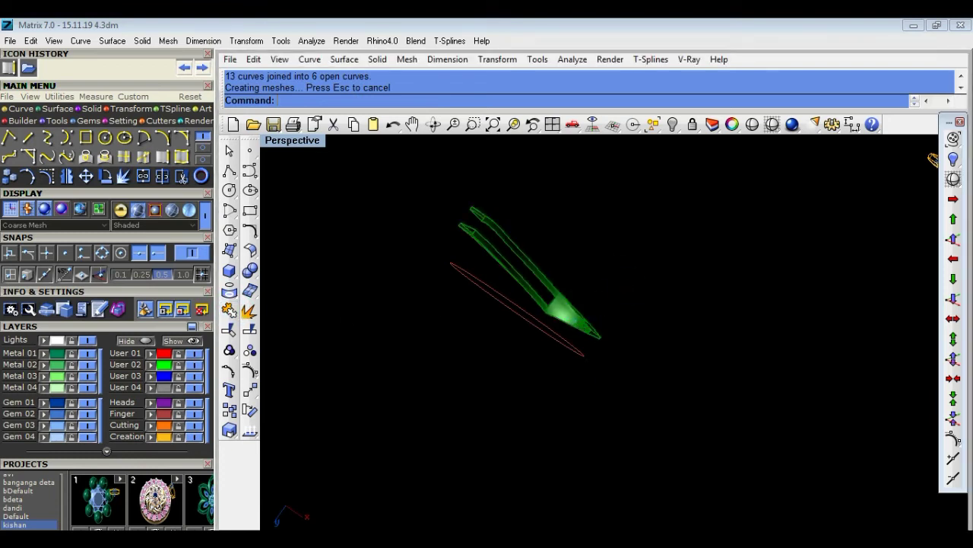
{"action": "scroll", "coordinate": [496, 240], "scroll_direction": "up", "scroll_amount": 3}
{"action": "left_click", "coordinate": [462, 233]}
{"action": "left_click", "coordinate": [583, 210]}
{"action": "left_click", "coordinate": [252, 275]}
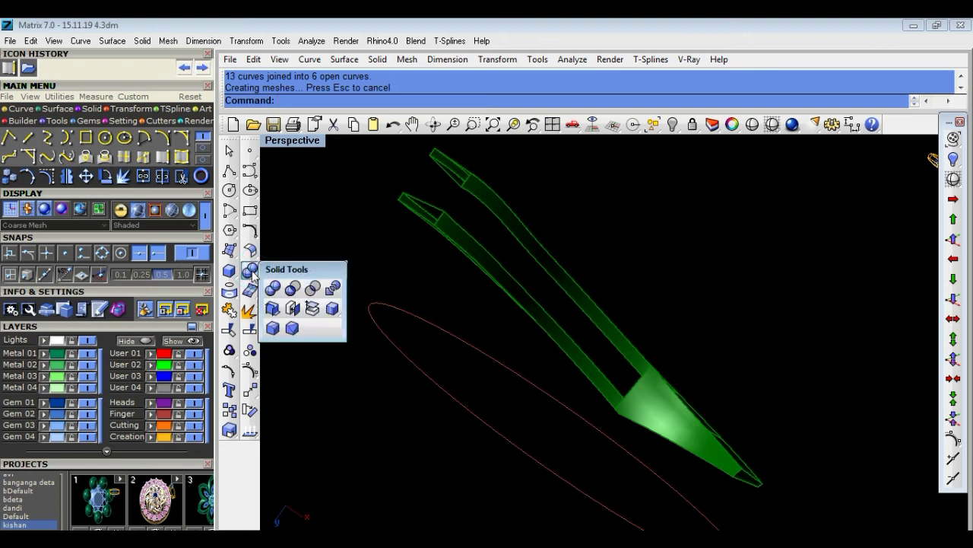
{"action": "left_click", "coordinate": [292, 306]}
{"action": "left_click", "coordinate": [437, 221]}
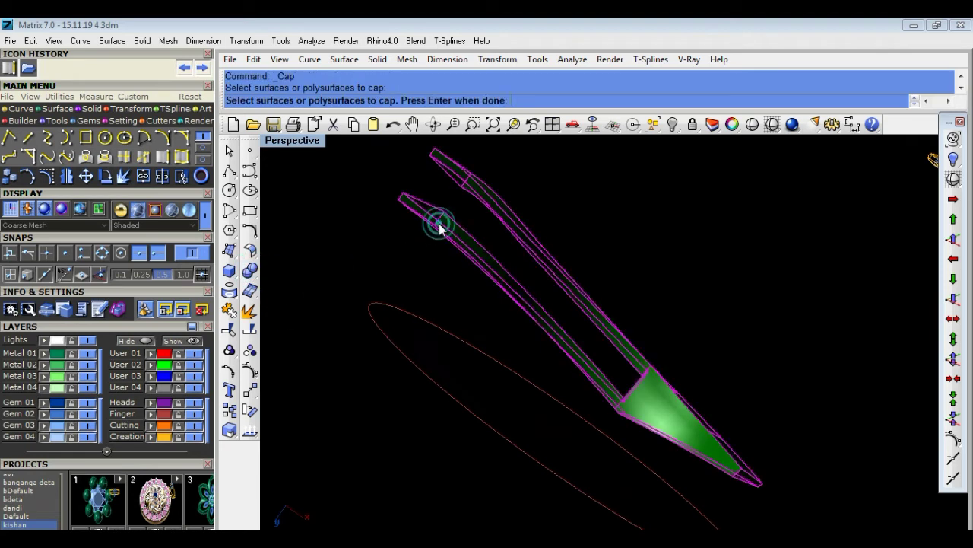
{"action": "key", "text": "Return"}
{"action": "left_click", "coordinate": [441, 225]}
{"action": "left_click", "coordinate": [546, 196]}
Orbit the view so the strips stand upright.
{"action": "scroll", "coordinate": [432, 198], "scroll_direction": "up", "scroll_amount": 3}
{"action": "scroll", "coordinate": [432, 198], "scroll_direction": "down", "scroll_amount": 2}
{"action": "mouse_move", "coordinate": [451, 241]}
{"action": "right_mouse_down"}
{"action": "mouse_move", "coordinate": [435, 239]}
{"action": "mouse_move", "coordinate": [565, 292]}
{"action": "mouse_move", "coordinate": [578, 257]}
{"action": "mouse_move", "coordinate": [470, 234]}
{"action": "right_mouse_up"}
{"action": "left_click", "coordinate": [472, 239]}
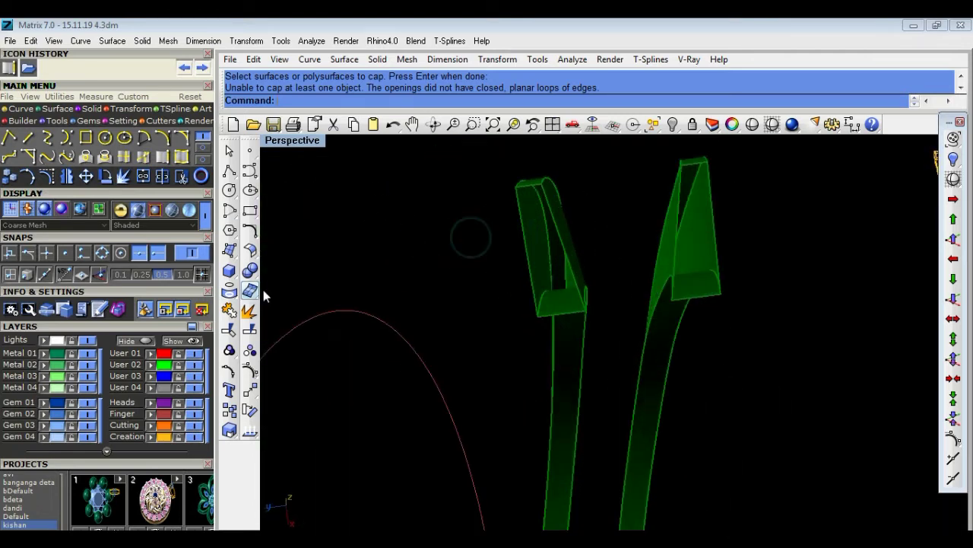
Duplicate the left tip's left, right and top edges as curves and patch its opening.
{"action": "left_click", "coordinate": [162, 156]}
{"action": "left_click", "coordinate": [522, 253]}
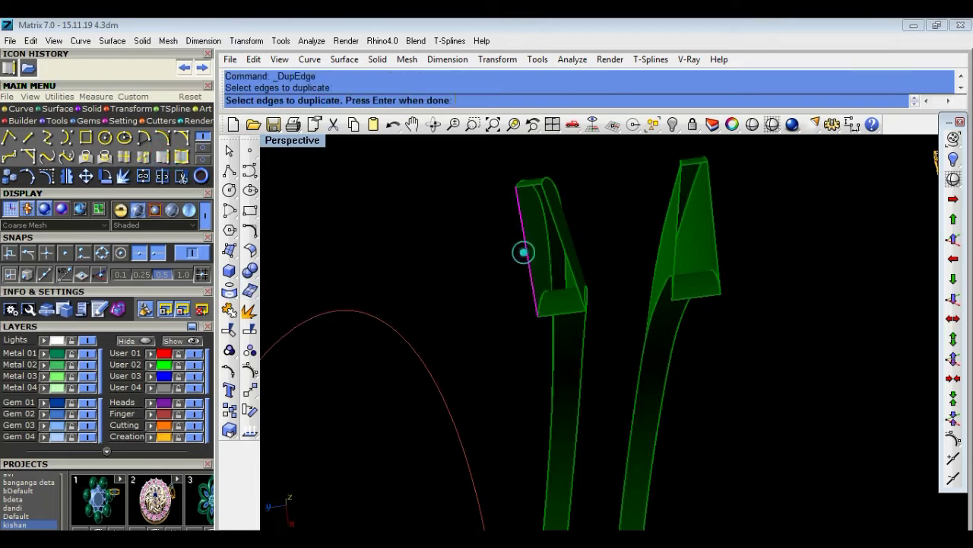
{"action": "left_click", "coordinate": [572, 268]}
{"action": "left_click", "coordinate": [624, 289]}
{"action": "left_click", "coordinate": [540, 196]}
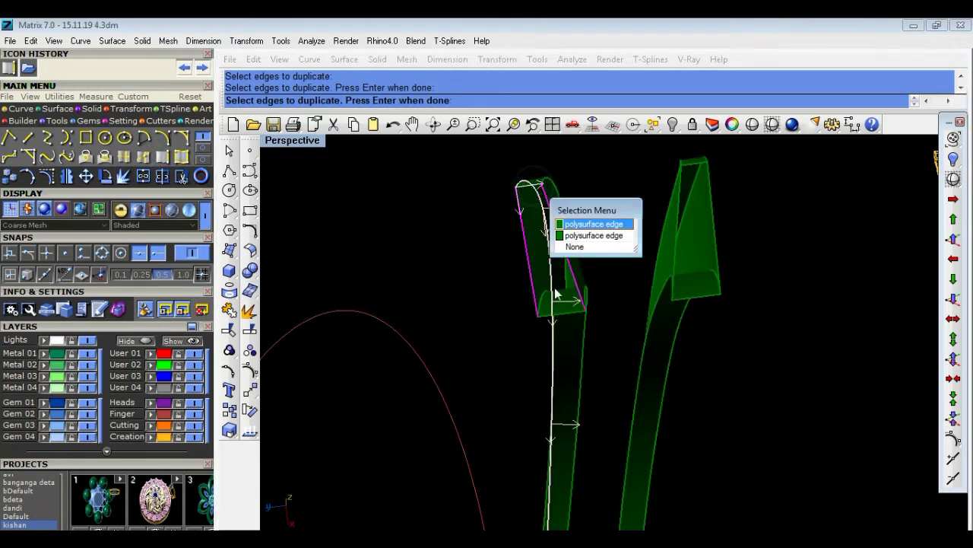
{"action": "left_click", "coordinate": [592, 238]}
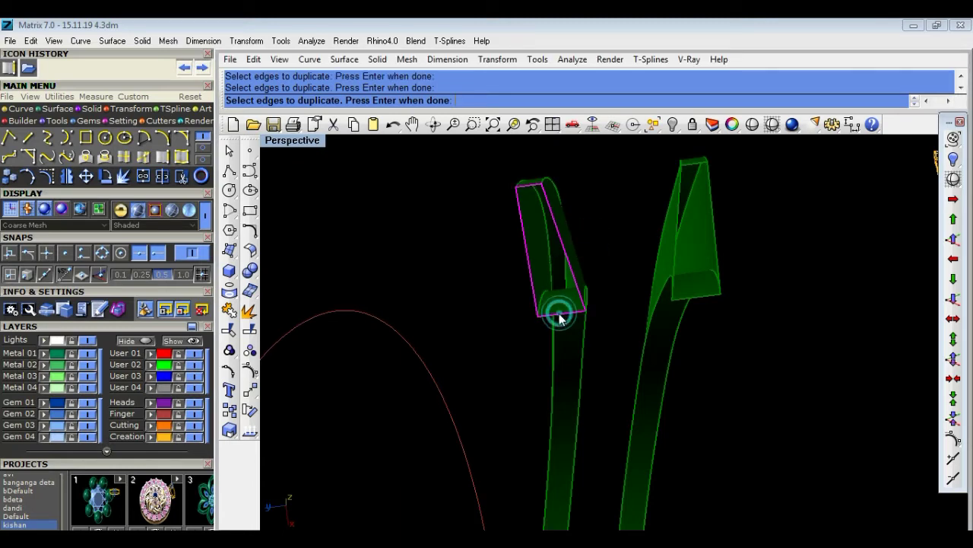
{"action": "right_click", "coordinate": [476, 302]}
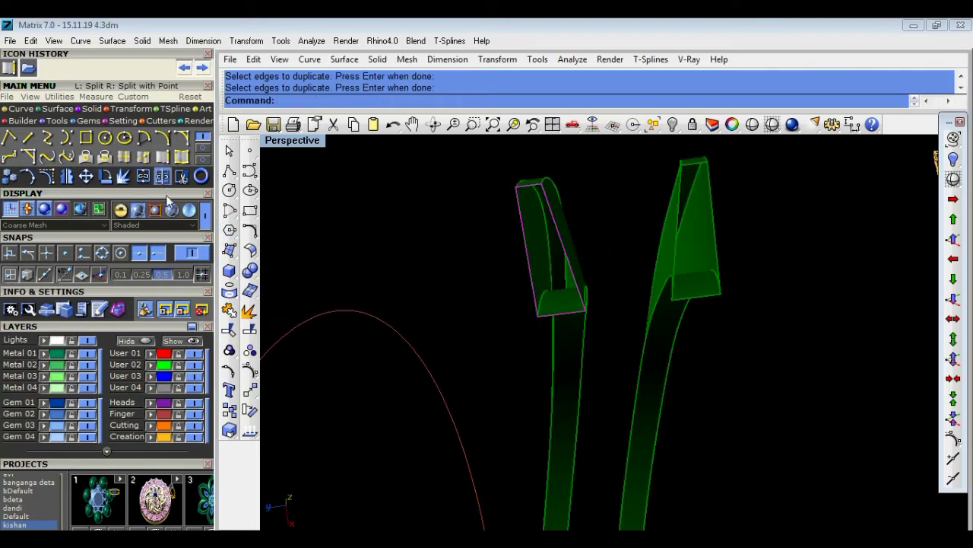
{"action": "left_click", "coordinate": [233, 253]}
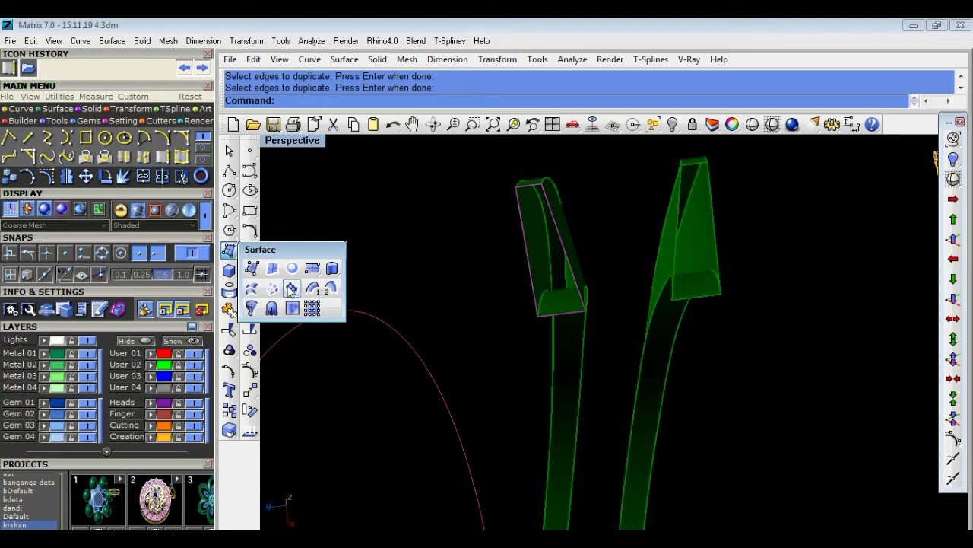
{"action": "left_click", "coordinate": [291, 289]}
{"action": "key", "text": "Return"}
Duplicate the right tip's side and curved bottom edges and fill its opening with a patch.
{"action": "right_click", "coordinate": [776, 231]}
{"action": "left_click", "coordinate": [169, 156]}
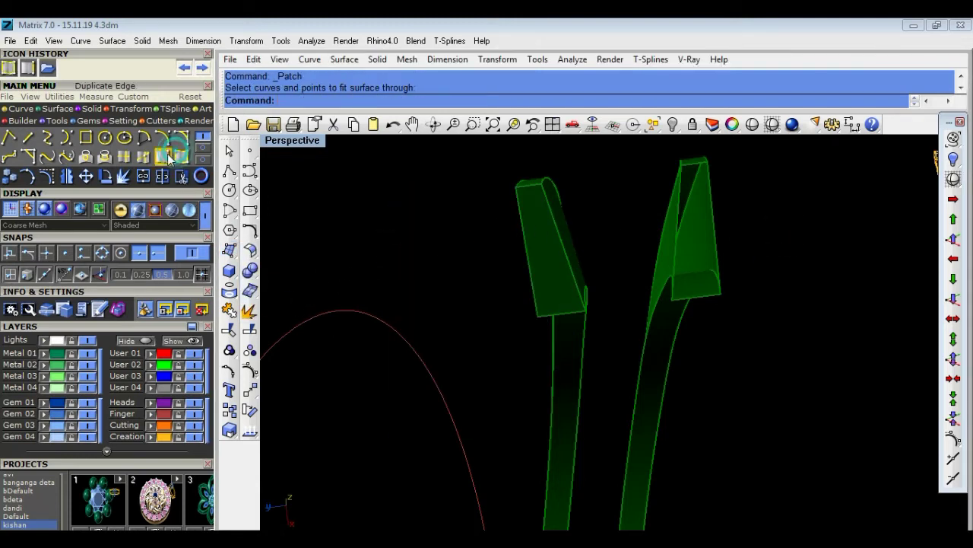
{"action": "left_click", "coordinate": [675, 219]}
{"action": "left_click", "coordinate": [712, 218]}
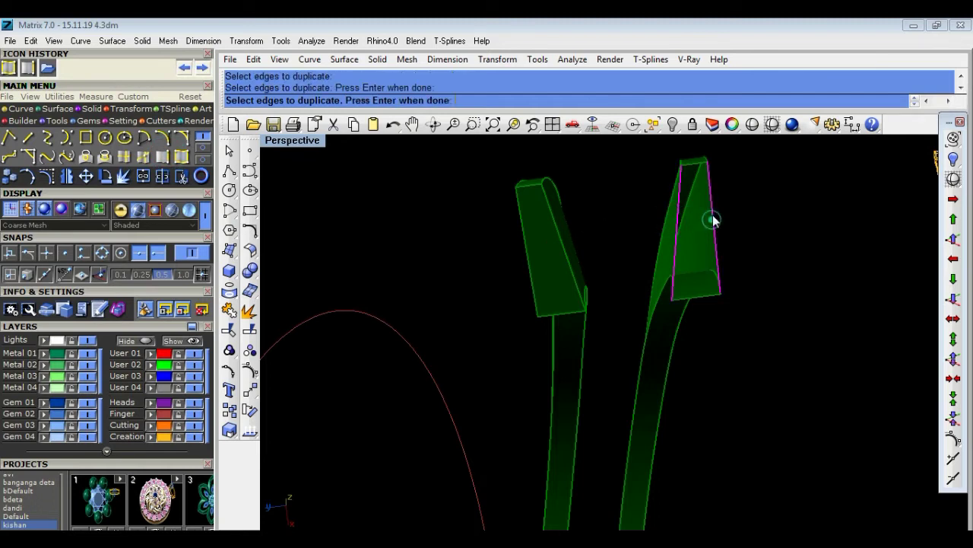
{"action": "left_click", "coordinate": [698, 291]}
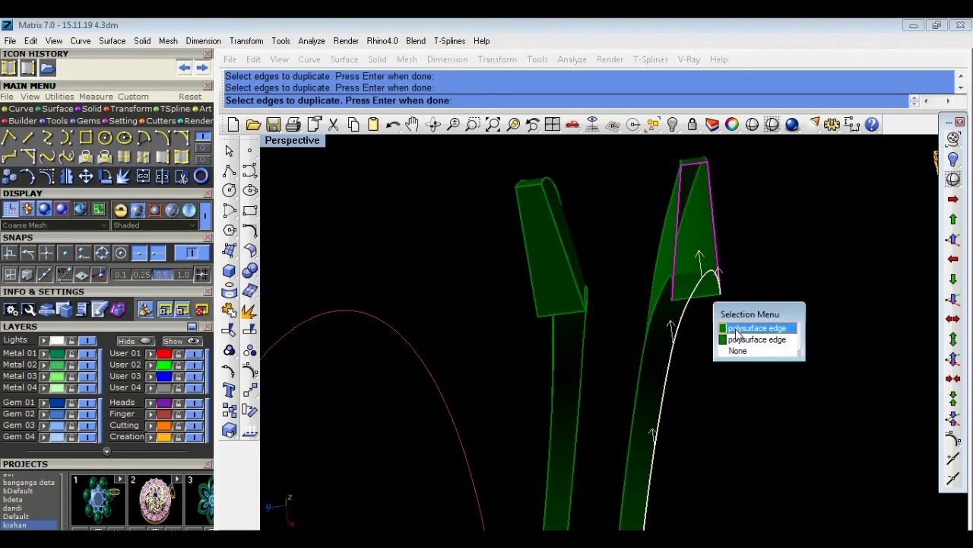
{"action": "left_click", "coordinate": [743, 340]}
{"action": "key", "text": "Return"}
{"action": "left_click", "coordinate": [705, 295]}
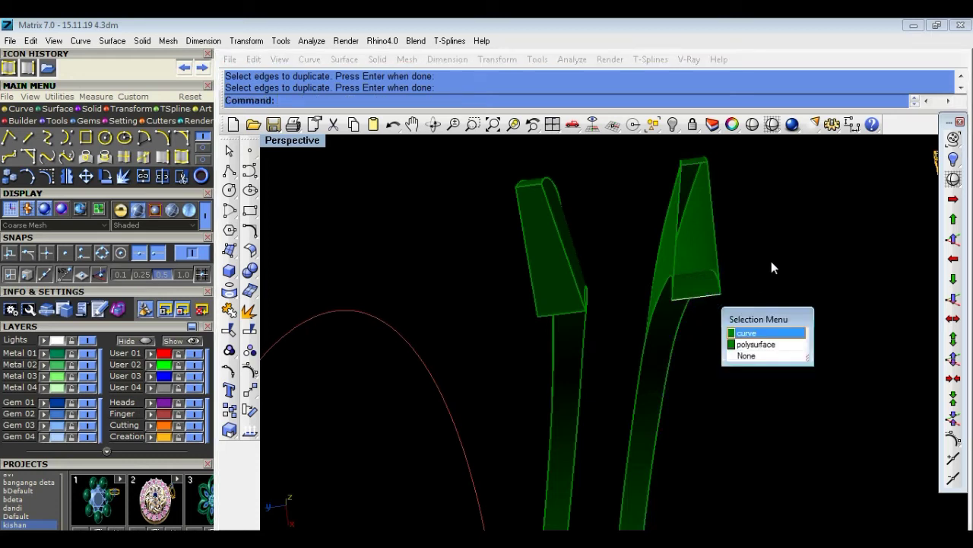
{"action": "left_click", "coordinate": [711, 257]}
{"action": "left_click", "coordinate": [684, 190]}
{"action": "left_click", "coordinate": [239, 251]}
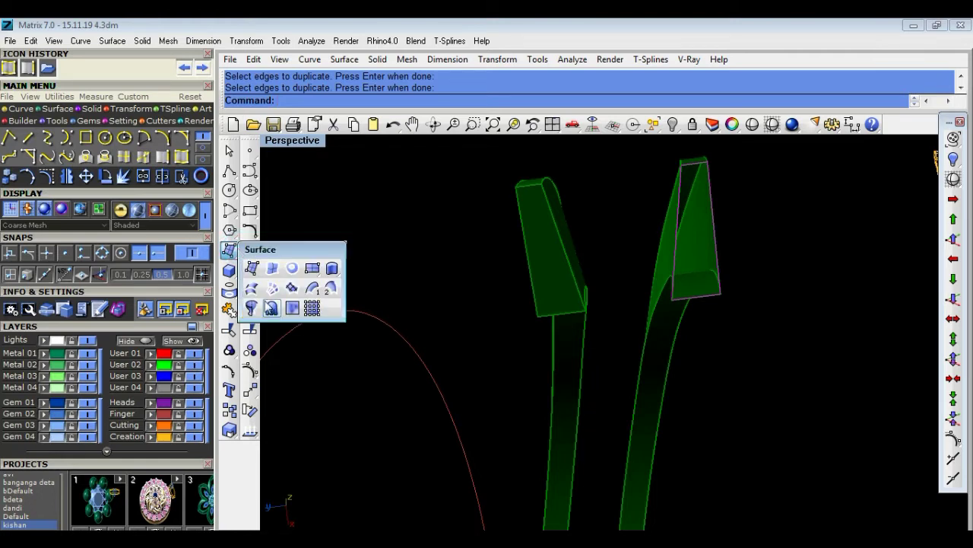
{"action": "left_click", "coordinate": [292, 289]}
{"action": "left_click", "coordinate": [424, 416]}
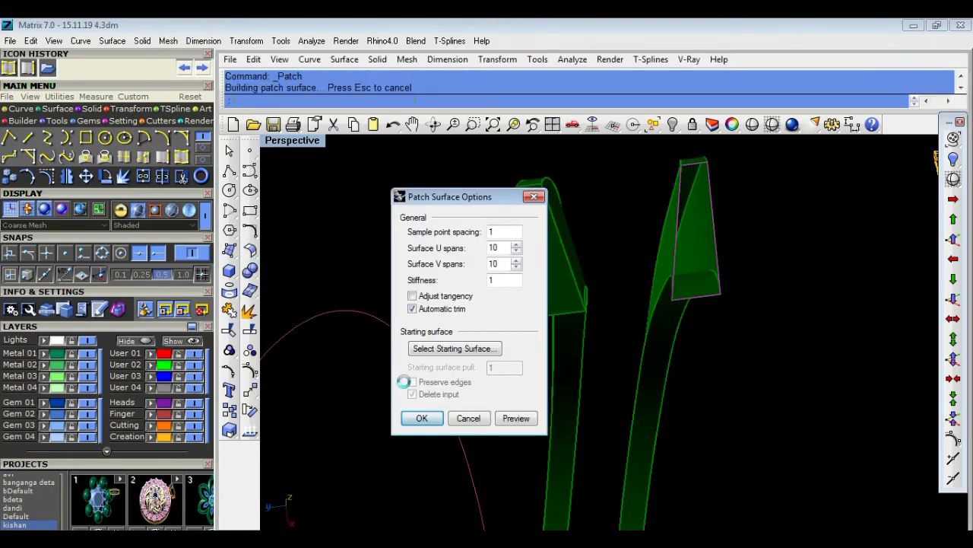
Join the edge curves of both strips into one closed and 5 open curves, then hide the strips.
{"action": "right_click_drag", "start_coordinate": [458, 318], "coordinate": [596, 260]}
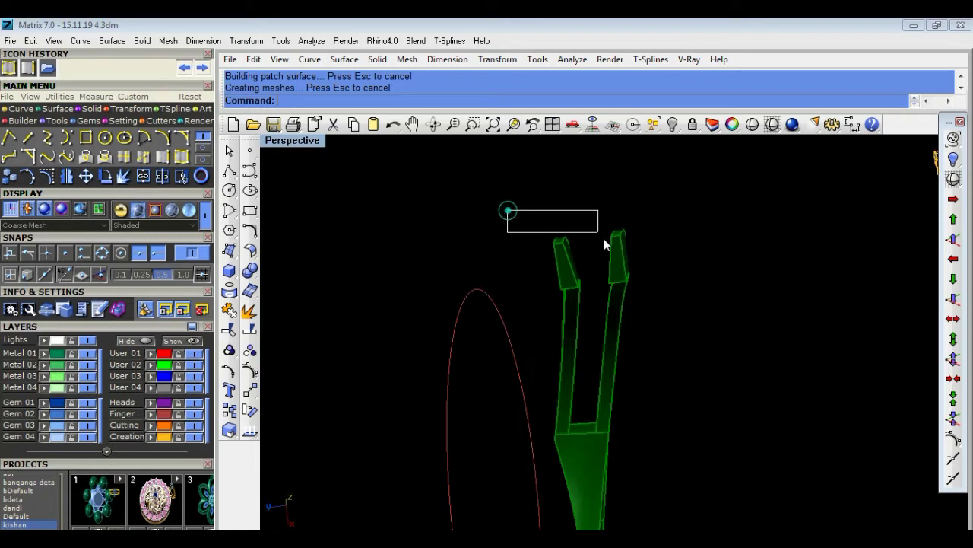
{"action": "left_click_drag", "start_coordinate": [604, 240], "coordinate": [680, 310]}
{"action": "left_click_drag", "start_coordinate": [563, 217], "coordinate": [559, 201]}
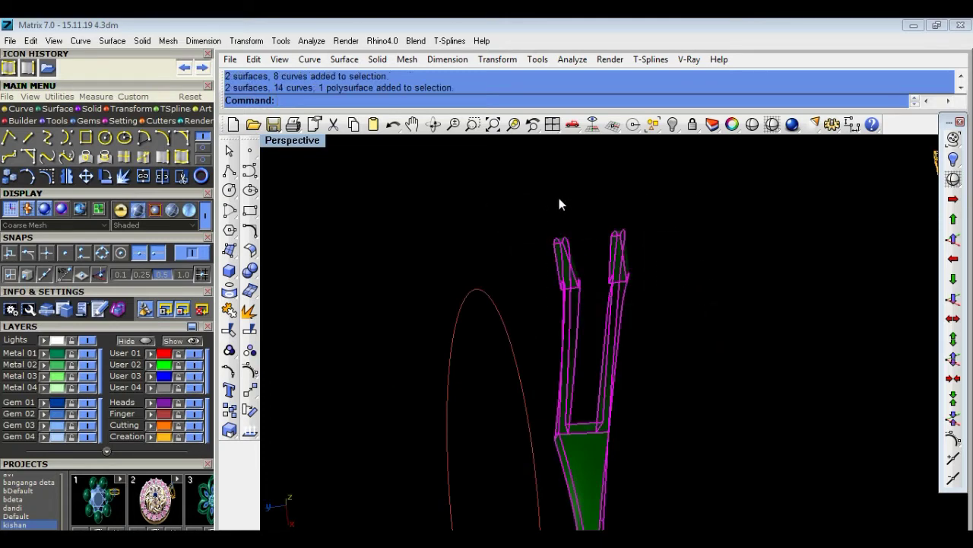
{"action": "left_click", "coordinate": [229, 310]}
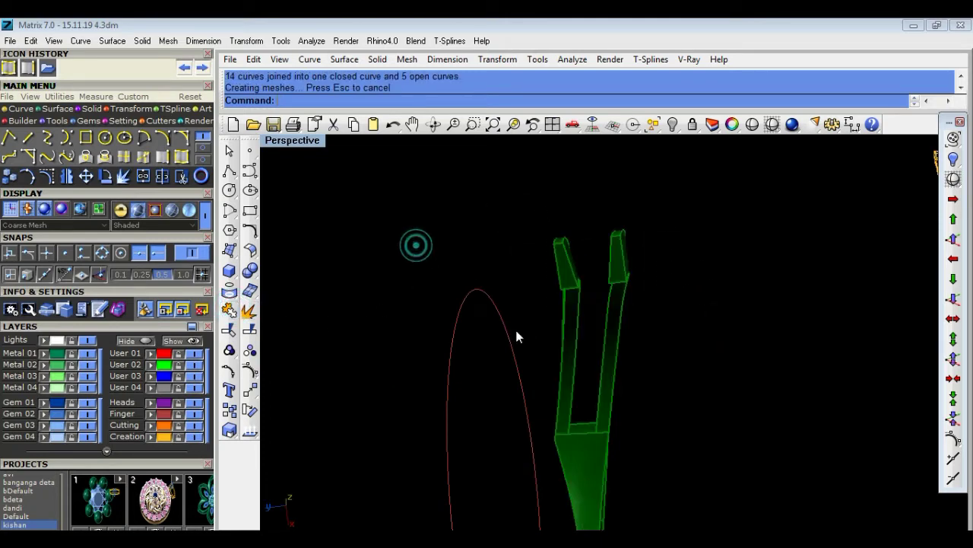
{"action": "left_click", "coordinate": [602, 430]}
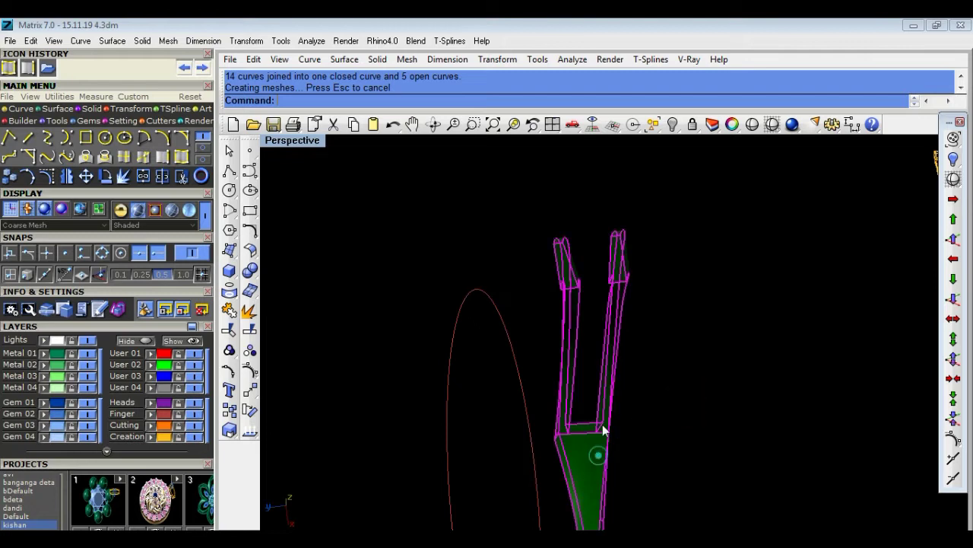
{"action": "left_click", "coordinate": [671, 126]}
Delete the leftover and stray edge curves.
{"action": "left_click_drag", "start_coordinate": [704, 428], "coordinate": [539, 185]}
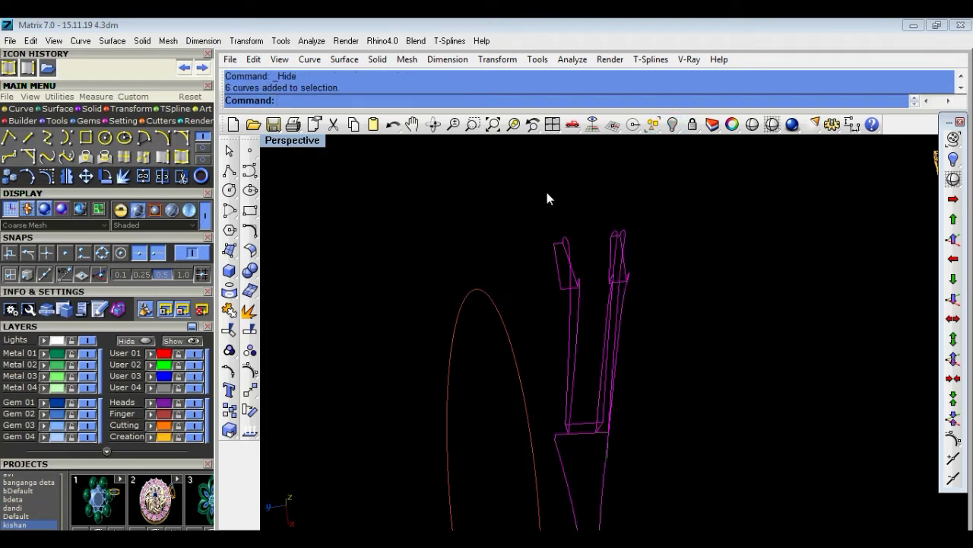
{"action": "key", "text": "Delete"}
{"action": "right_click_drag", "start_coordinate": [545, 188], "coordinate": [614, 278]}
{"action": "left_click", "coordinate": [663, 439]}
{"action": "key", "text": "Delete"}
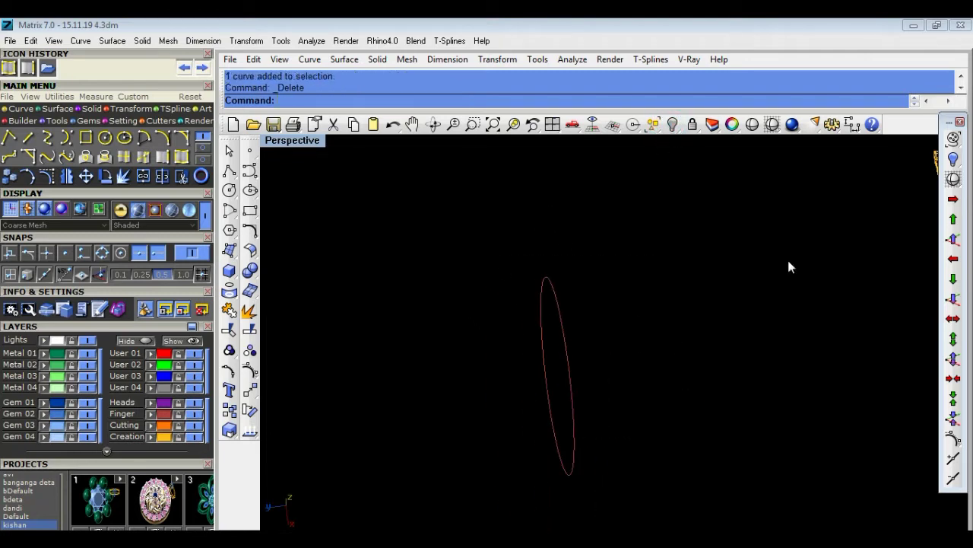
Use HideSwap to bring the 8 hidden ring objects back into view.
{"action": "left_click", "coordinate": [670, 126]}
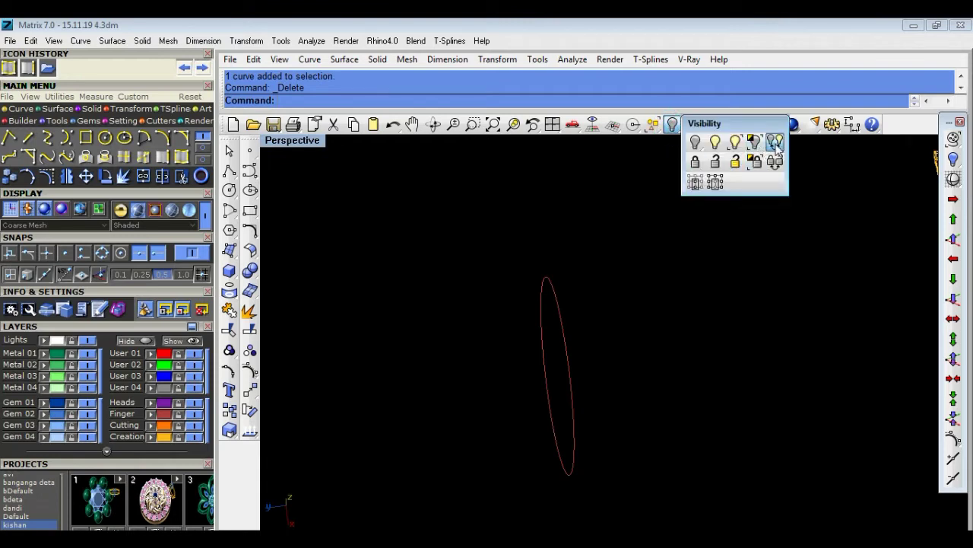
{"action": "left_click", "coordinate": [776, 142]}
{"action": "mouse_move", "coordinate": [690, 254]}
{"action": "right_mouse_down"}
{"action": "mouse_move", "coordinate": [691, 441]}
{"action": "mouse_move", "coordinate": [645, 434]}
{"action": "mouse_move", "coordinate": [659, 501]}
{"action": "mouse_move", "coordinate": [397, 437]}
{"action": "right_mouse_up"}
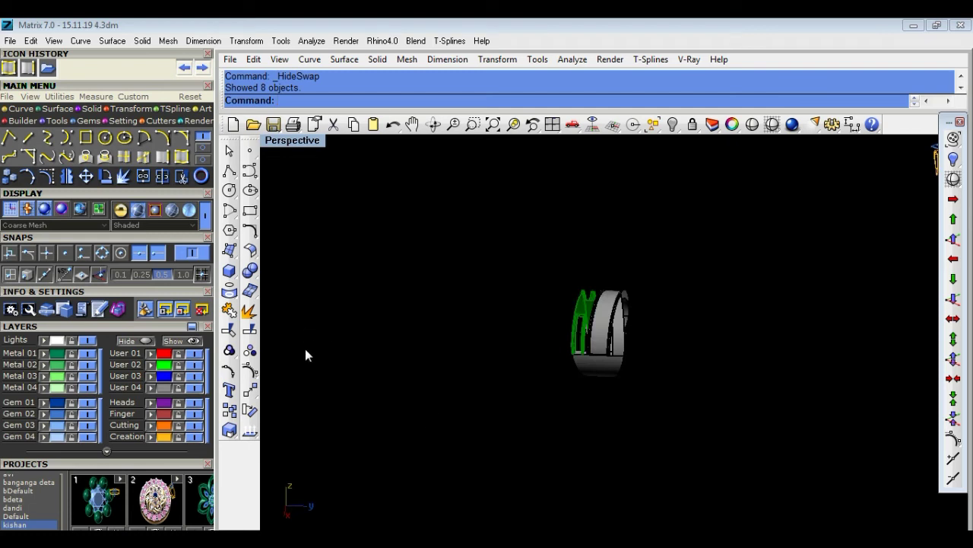
{"action": "scroll", "coordinate": [627, 324], "scroll_direction": "up", "scroll_amount": 3}
{"action": "left_click", "coordinate": [609, 351]}
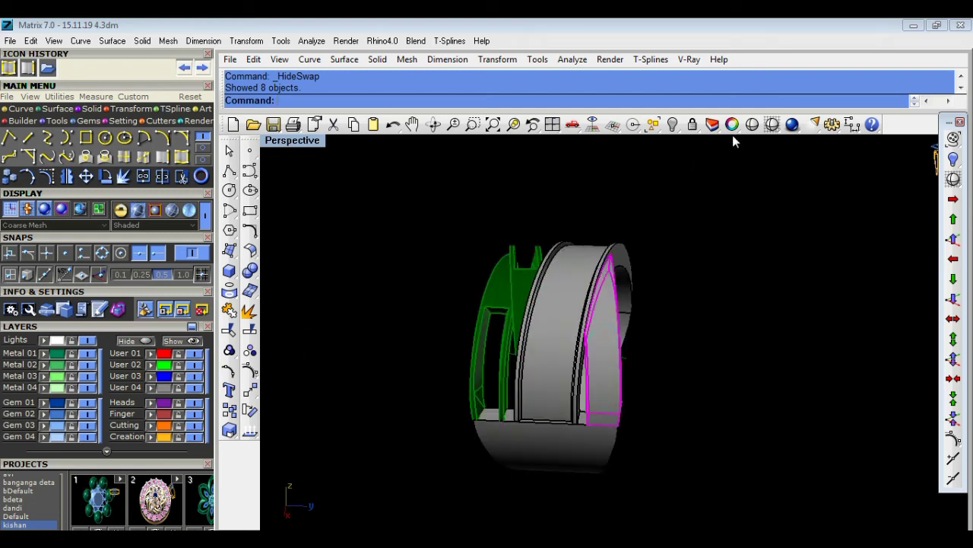
{"action": "left_click", "coordinate": [708, 325]}
{"action": "scroll", "coordinate": [589, 352], "scroll_direction": "up", "scroll_amount": 2}
Draw a polyline from the band edge's end perpendicular across to the far edge, then hide the band.
{"action": "left_click", "coordinate": [204, 179]}
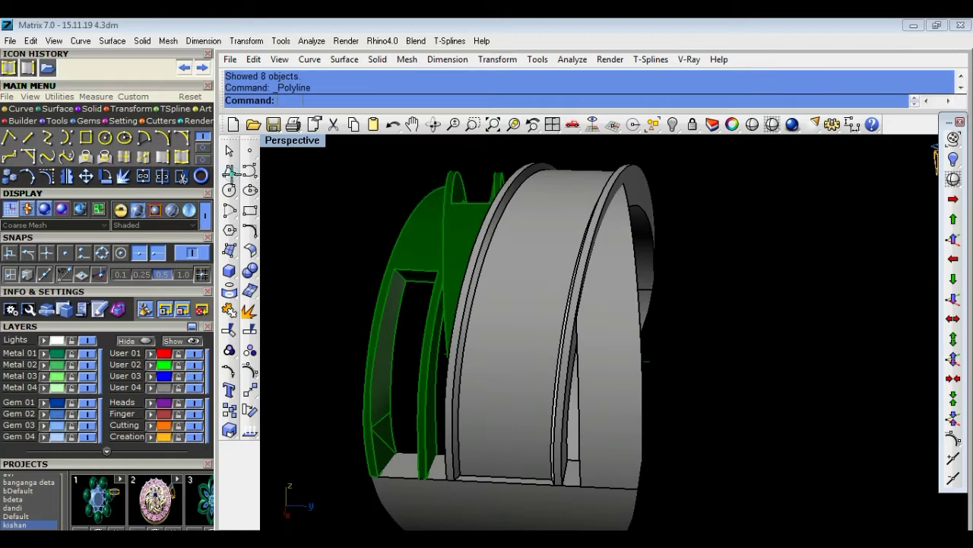
{"action": "left_click", "coordinate": [590, 313]}
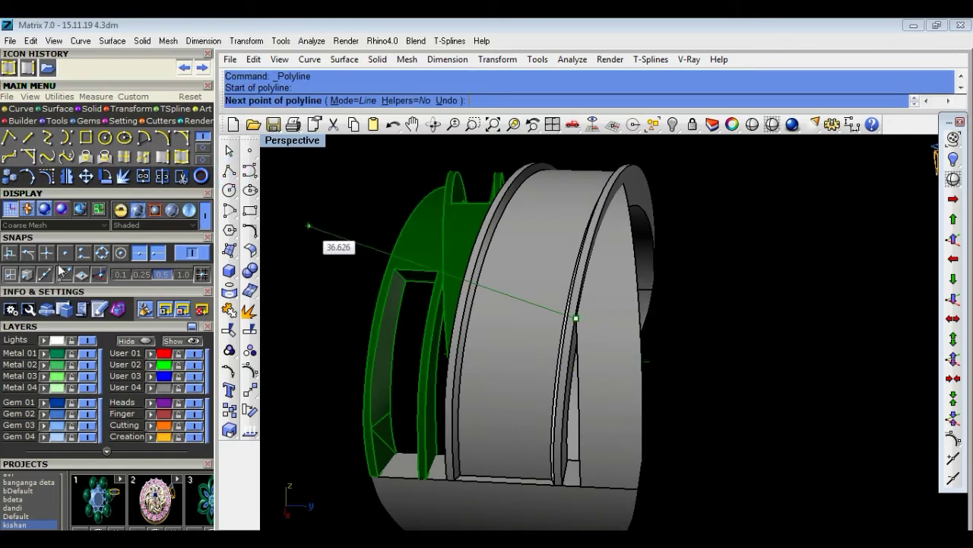
{"action": "left_click", "coordinate": [10, 254]}
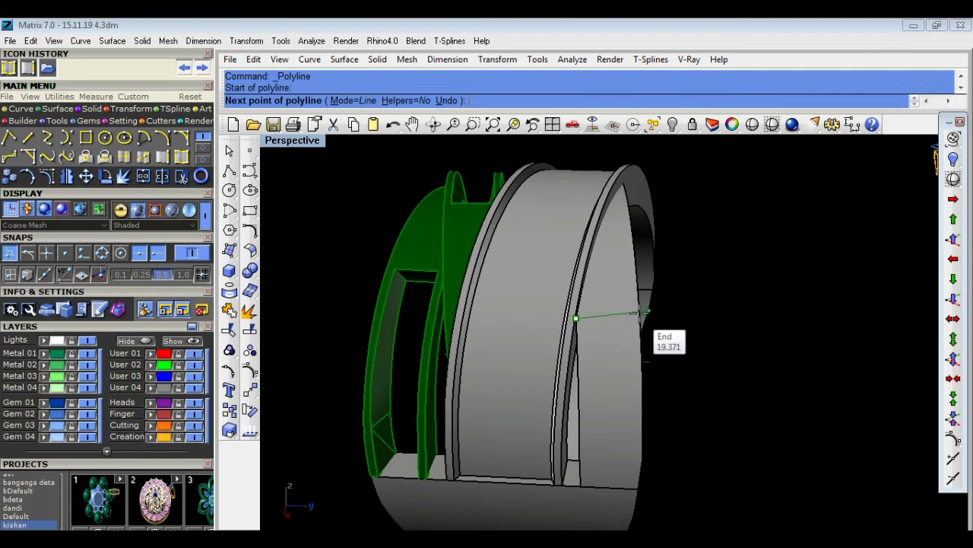
{"action": "scroll", "coordinate": [643, 312], "scroll_direction": "up", "scroll_amount": 1}
{"action": "scroll", "coordinate": [642, 314], "scroll_direction": "up", "scroll_amount": 1}
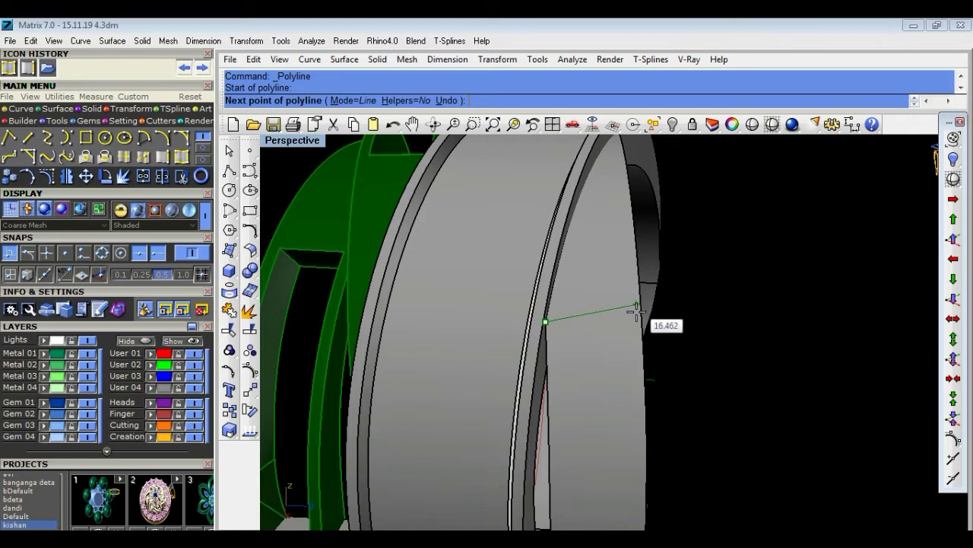
{"action": "scroll", "coordinate": [645, 327], "scroll_direction": "up", "scroll_amount": 2}
{"action": "scroll", "coordinate": [642, 328], "scroll_direction": "up", "scroll_amount": 5}
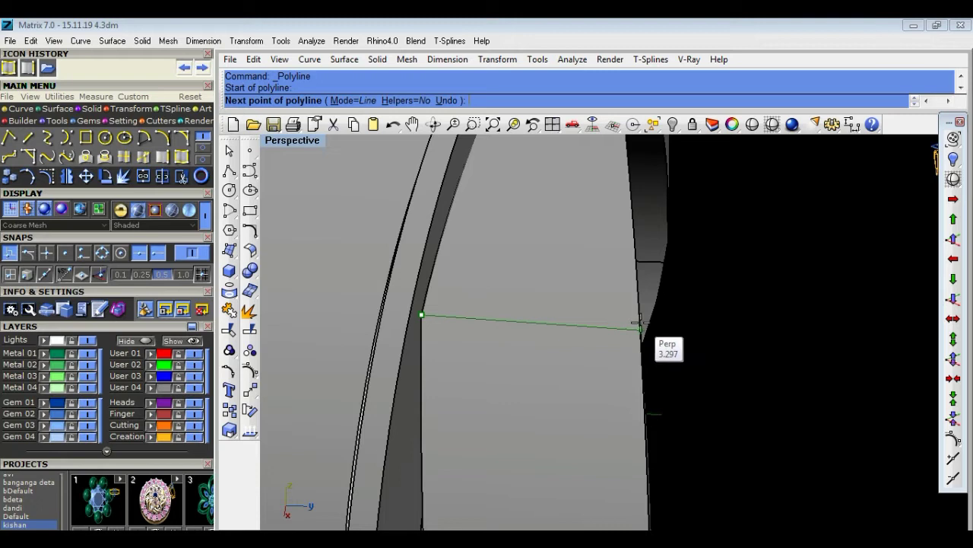
{"action": "mouse_move", "coordinate": [641, 325]}
{"action": "right_mouse_down"}
{"action": "mouse_move", "coordinate": [660, 317]}
{"action": "mouse_move", "coordinate": [647, 337]}
{"action": "right_mouse_up"}
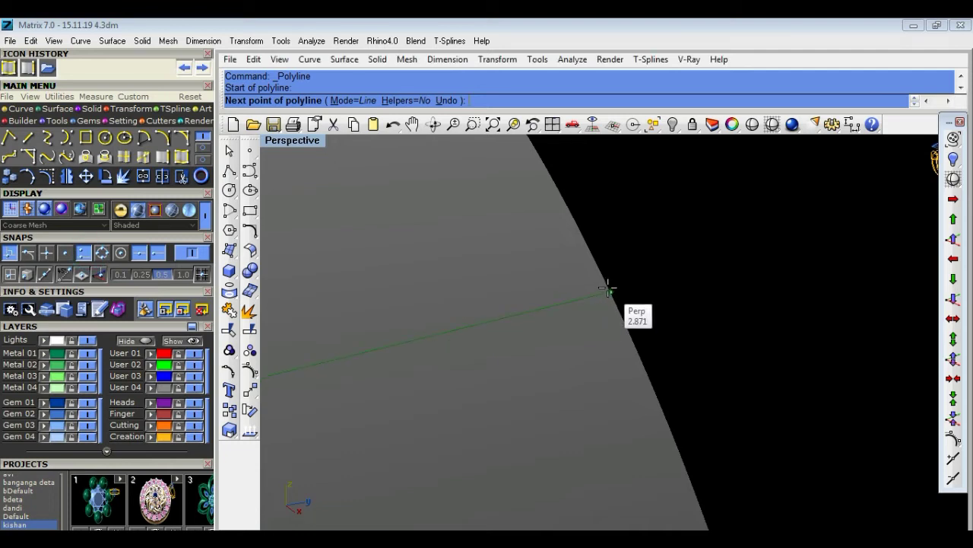
{"action": "left_click", "coordinate": [608, 289]}
{"action": "key", "text": "Return"}
{"action": "left_click", "coordinate": [600, 321]}
{"action": "left_click", "coordinate": [673, 125]}
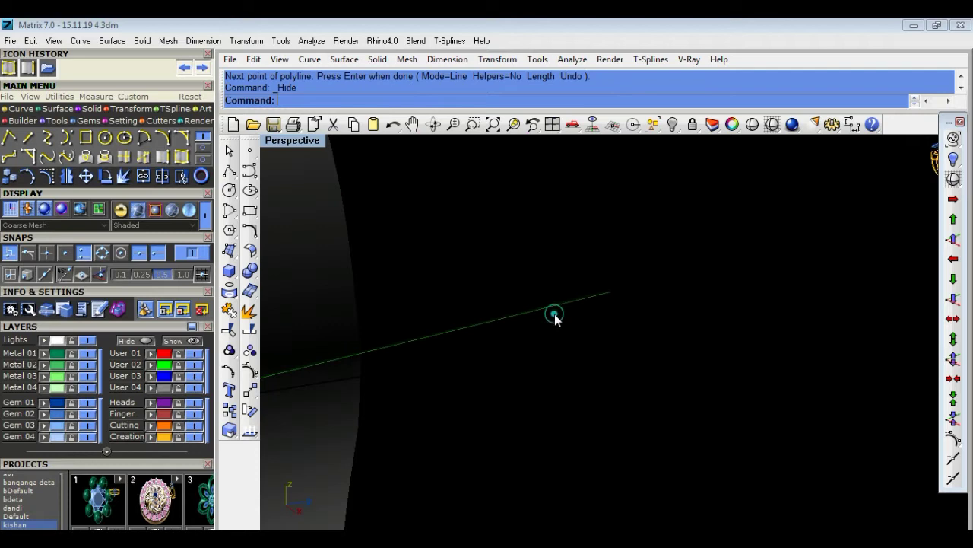
Show only the tapered band, duplicate its left, bottom and inner edges, and join them.
{"action": "left_click", "coordinate": [673, 124]}
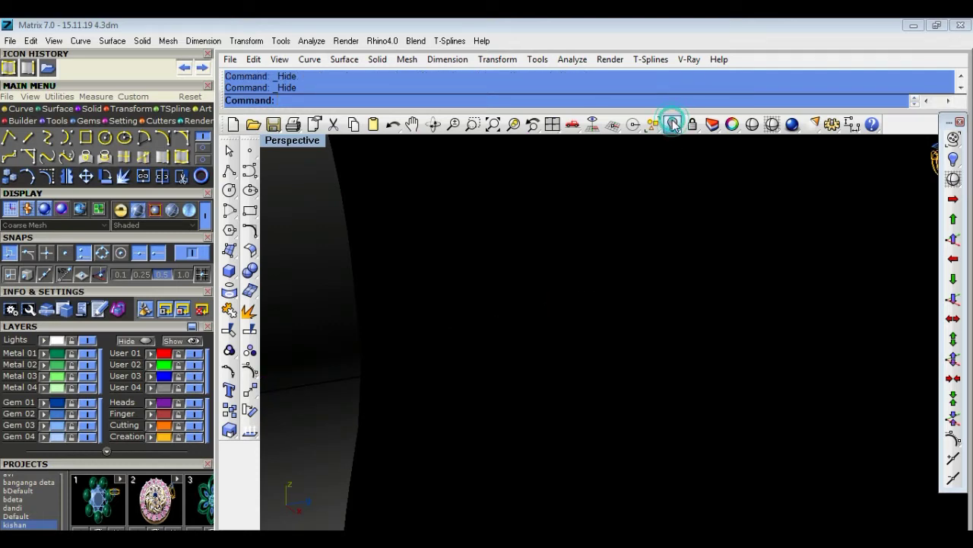
{"action": "left_click", "coordinate": [775, 147]}
{"action": "mouse_move", "coordinate": [736, 328]}
{"action": "right_mouse_down"}
{"action": "mouse_move", "coordinate": [406, 411]}
{"action": "mouse_move", "coordinate": [695, 165]}
{"action": "right_mouse_up"}
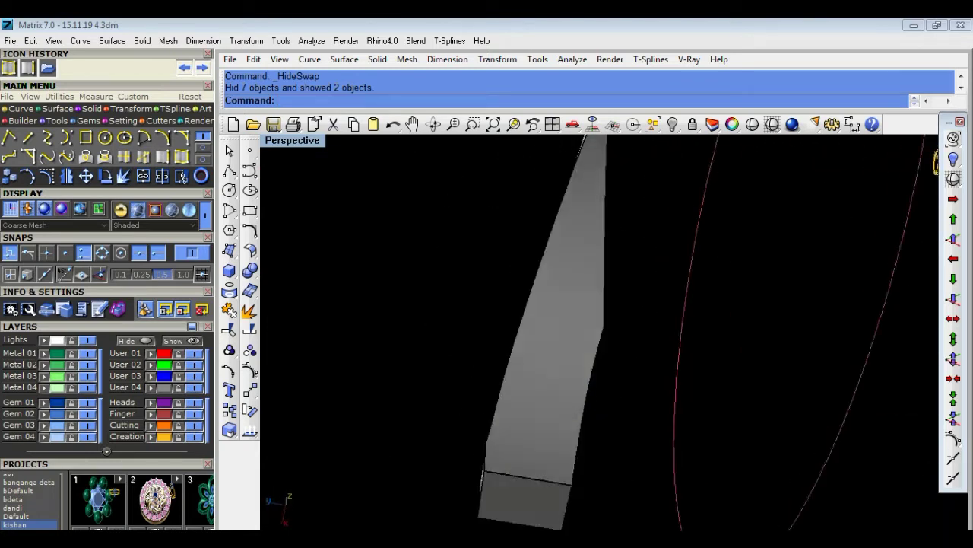
{"action": "left_click", "coordinate": [162, 157]}
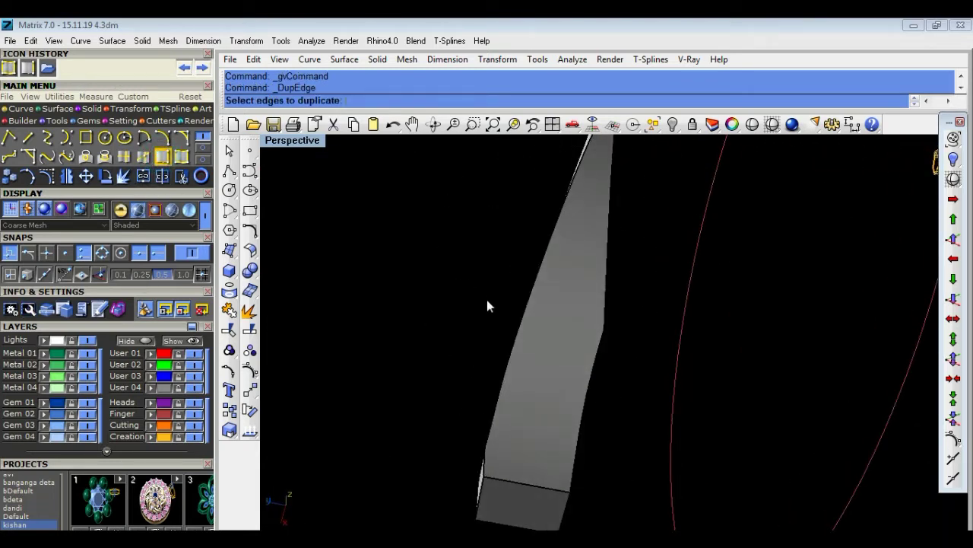
{"action": "left_click", "coordinate": [518, 325]}
{"action": "left_click", "coordinate": [481, 460]}
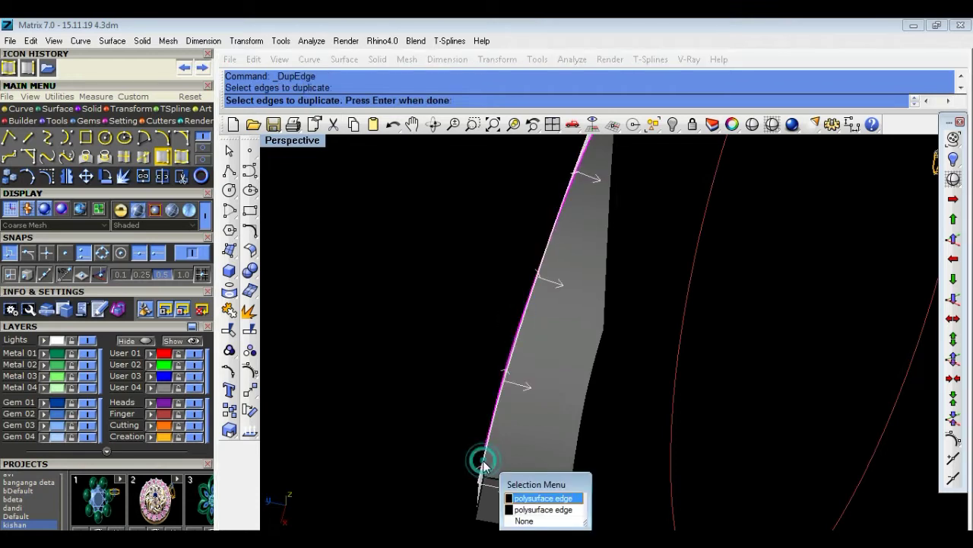
{"action": "left_click", "coordinate": [544, 513]}
{"action": "right_click_drag", "start_coordinate": [544, 512], "coordinate": [513, 474]}
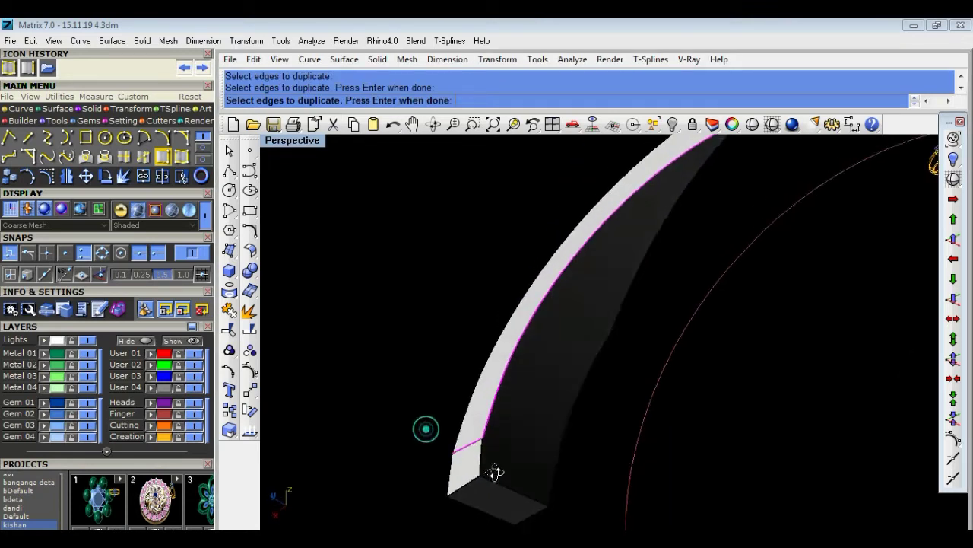
{"action": "left_click", "coordinate": [491, 428]}
{"action": "key", "text": "Return"}
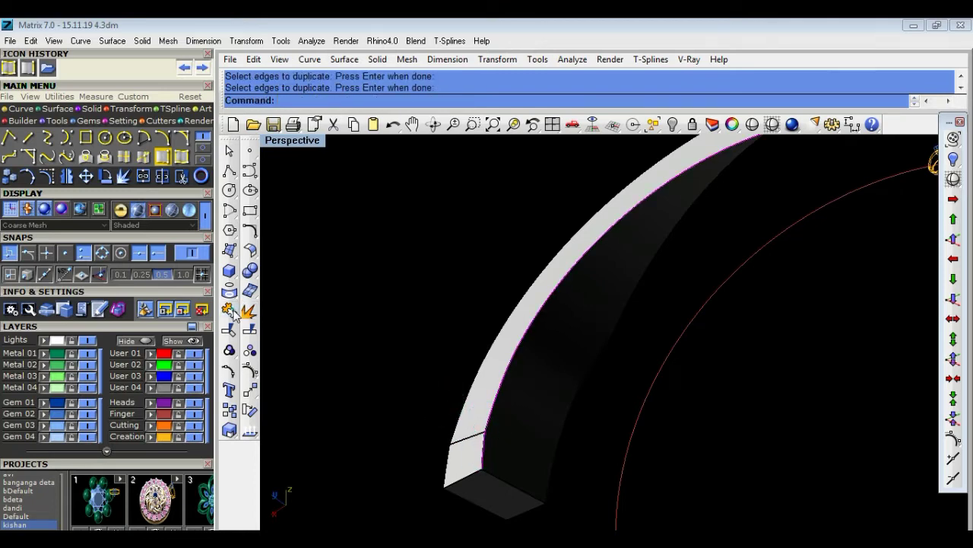
{"action": "left_click", "coordinate": [230, 310]}
Duplicate another inner edge of the band as a curve and view the edge junction.
{"action": "right_click", "coordinate": [380, 328]}
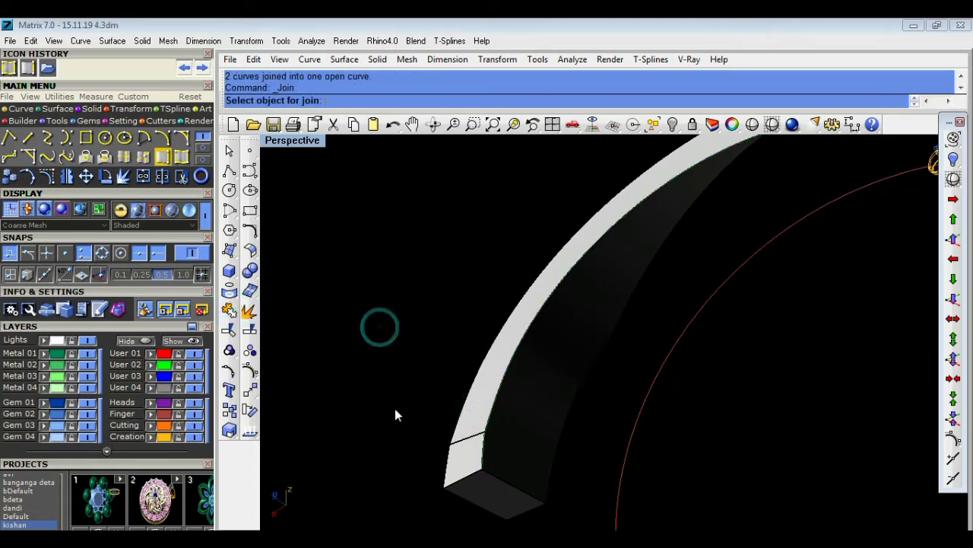
{"action": "left_click", "coordinate": [162, 157]}
{"action": "left_click", "coordinate": [558, 430]}
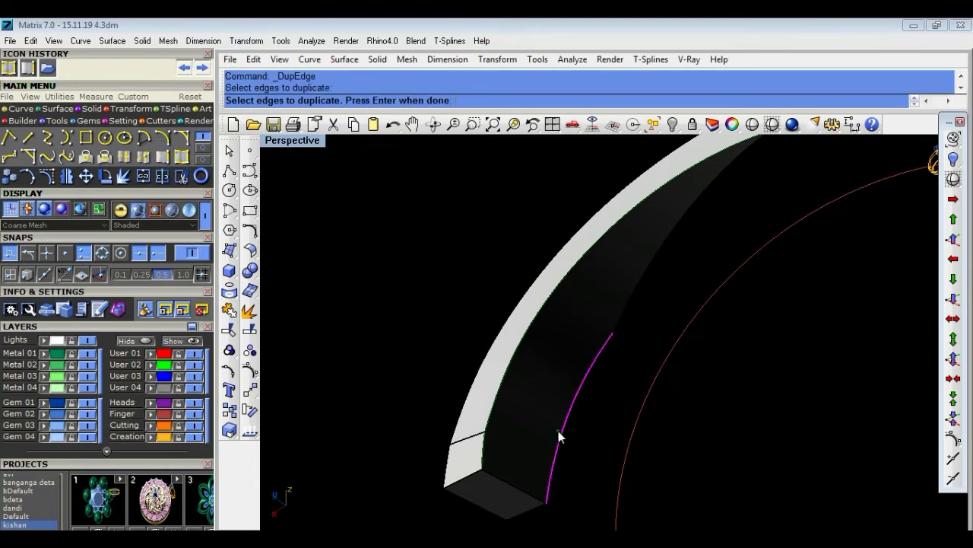
{"action": "right_click_drag", "start_coordinate": [619, 323], "coordinate": [536, 354]}
{"action": "key", "text": "Return"}
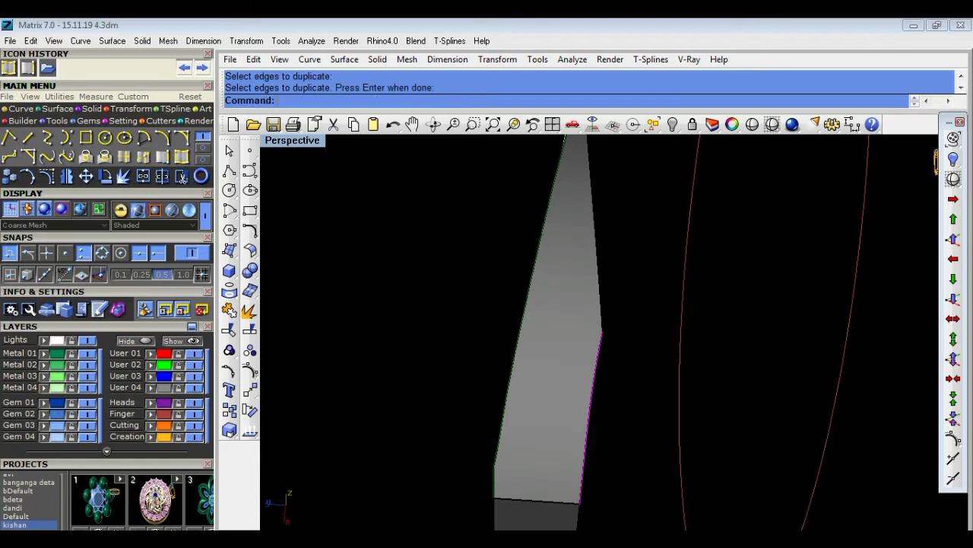
{"action": "mouse_move", "coordinate": [632, 407]}
{"action": "right_mouse_down"}
{"action": "mouse_move", "coordinate": [578, 411]}
{"action": "mouse_move", "coordinate": [616, 206]}
{"action": "mouse_move", "coordinate": [456, 524]}
{"action": "right_mouse_up"}
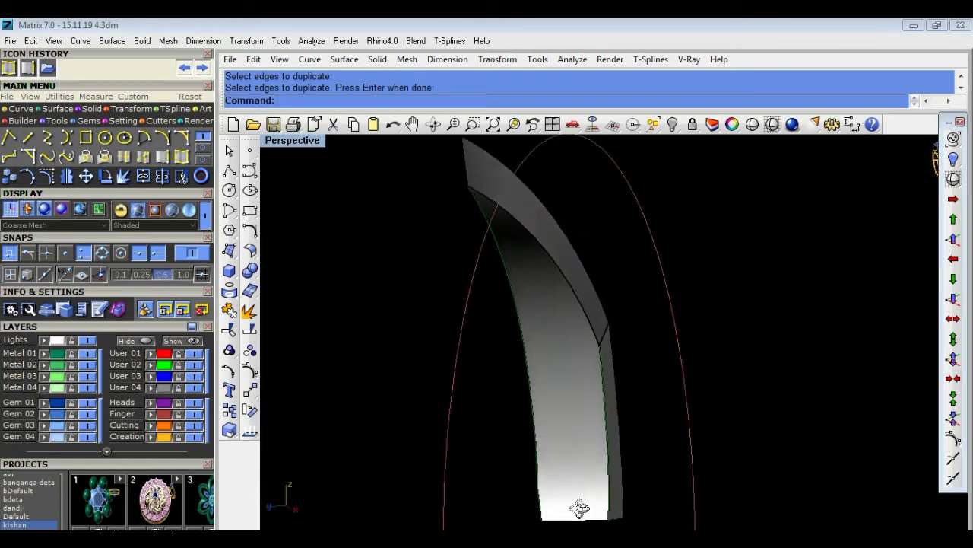
{"action": "right_click_drag", "start_coordinate": [454, 153], "coordinate": [415, 263]}
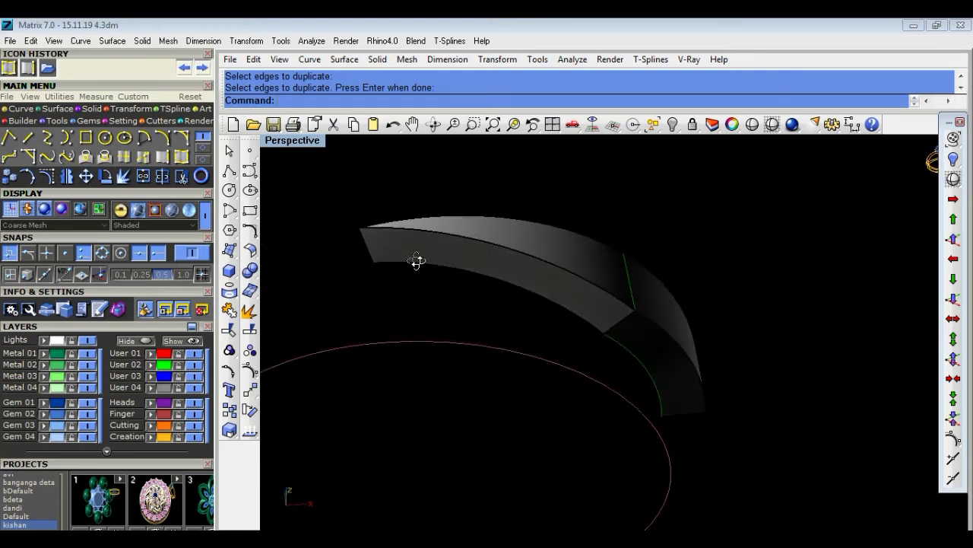
{"action": "scroll", "coordinate": [598, 306], "scroll_direction": "up", "scroll_amount": 3}
Move the crossing line from its end point onto the band's edge junction.
{"action": "left_click", "coordinate": [641, 246]}
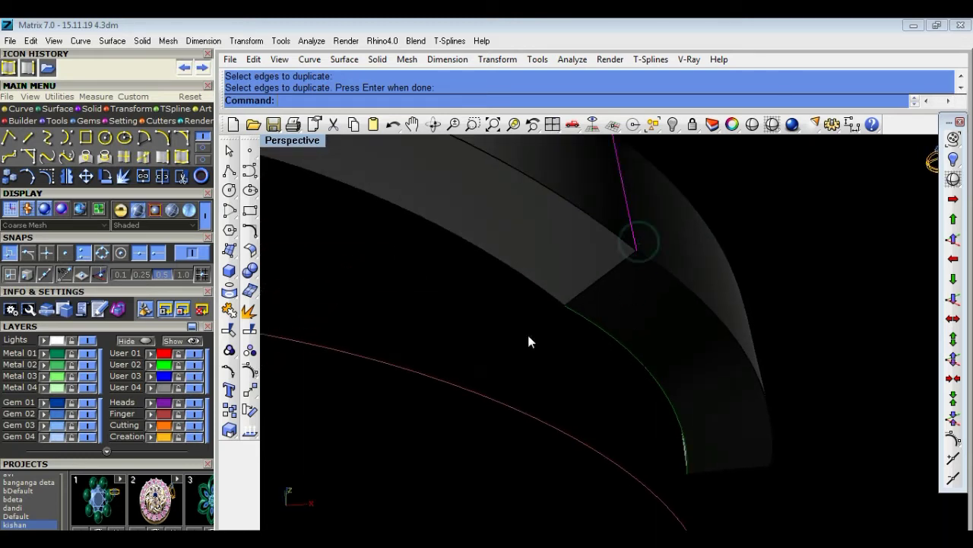
{"action": "left_click", "coordinate": [252, 391]}
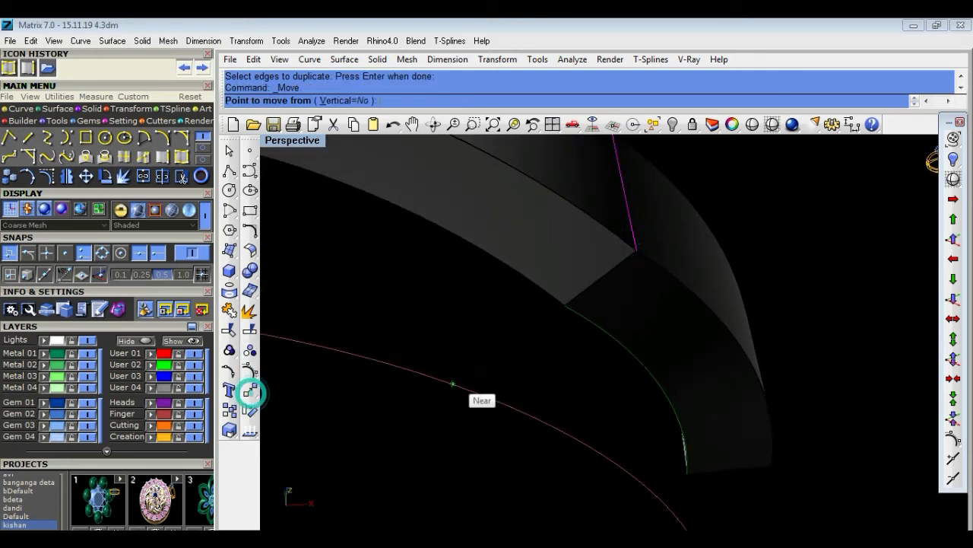
{"action": "left_click", "coordinate": [636, 251]}
{"action": "left_click", "coordinate": [566, 310]}
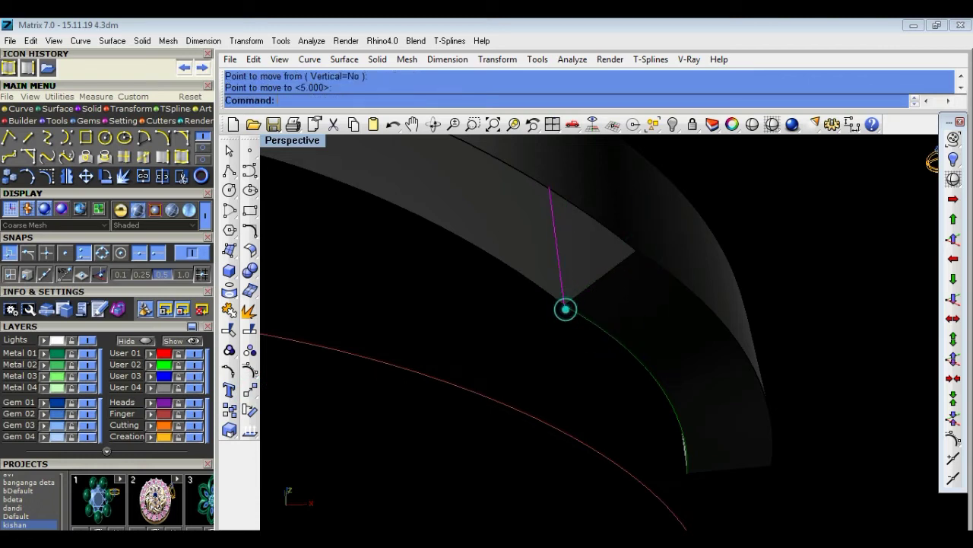
{"action": "mouse_move", "coordinate": [553, 336]}
{"action": "right_mouse_down"}
{"action": "mouse_move", "coordinate": [634, 287]}
{"action": "mouse_move", "coordinate": [619, 342]}
{"action": "mouse_move", "coordinate": [715, 314]}
{"action": "right_mouse_up"}
{"action": "right_click_drag", "start_coordinate": [646, 312], "coordinate": [634, 326]}
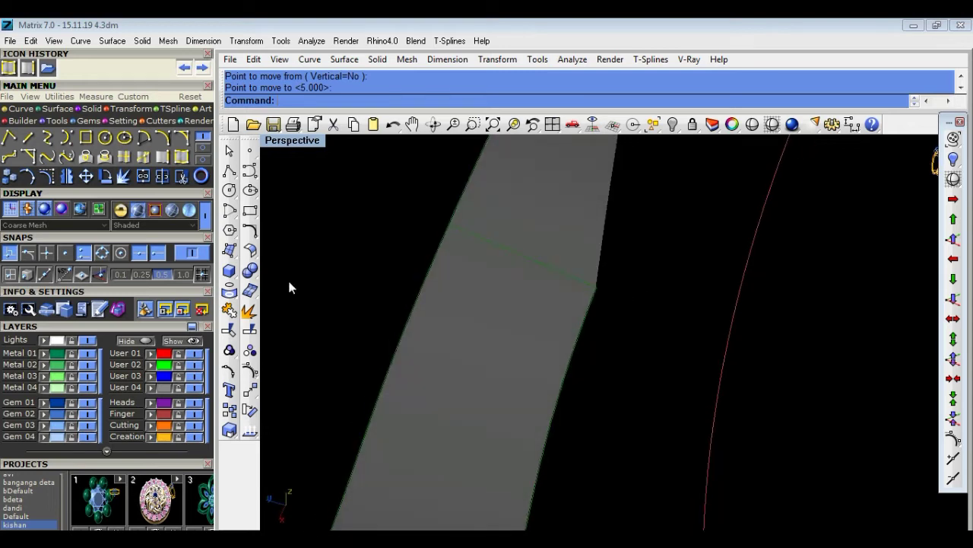
{"action": "left_click", "coordinate": [309, 288]}
Explode the tapered band into separate surfaces, then undo to keep it whole.
{"action": "right_click_drag", "start_coordinate": [517, 284], "coordinate": [537, 283]}
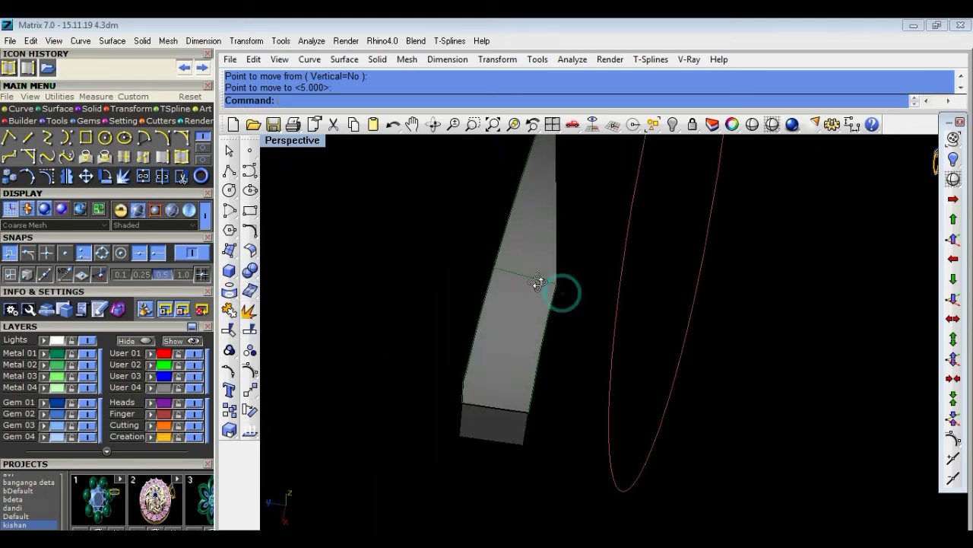
{"action": "left_click", "coordinate": [508, 308]}
{"action": "left_click", "coordinate": [257, 317]}
{"action": "left_click", "coordinate": [388, 300]}
{"action": "left_click", "coordinate": [516, 321]}
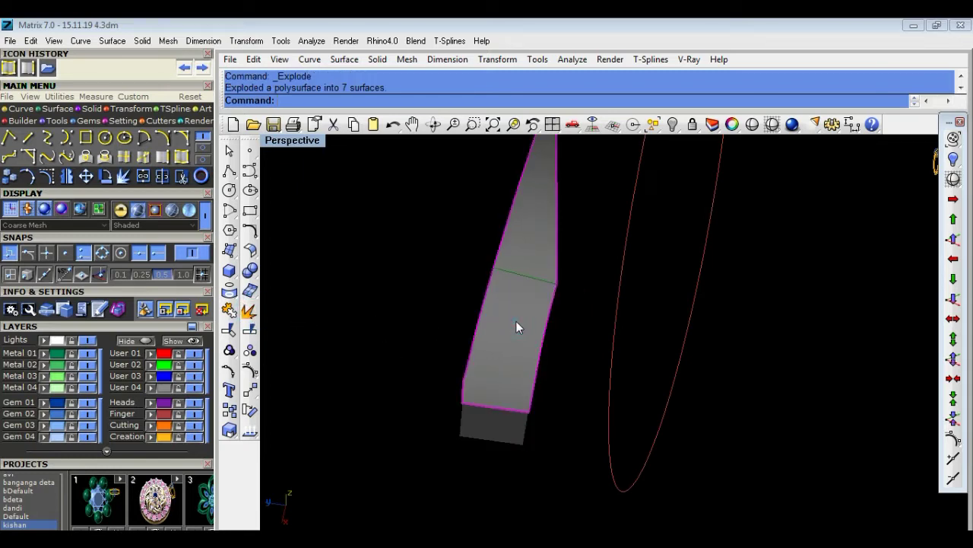
{"action": "key", "text": "Escape"}
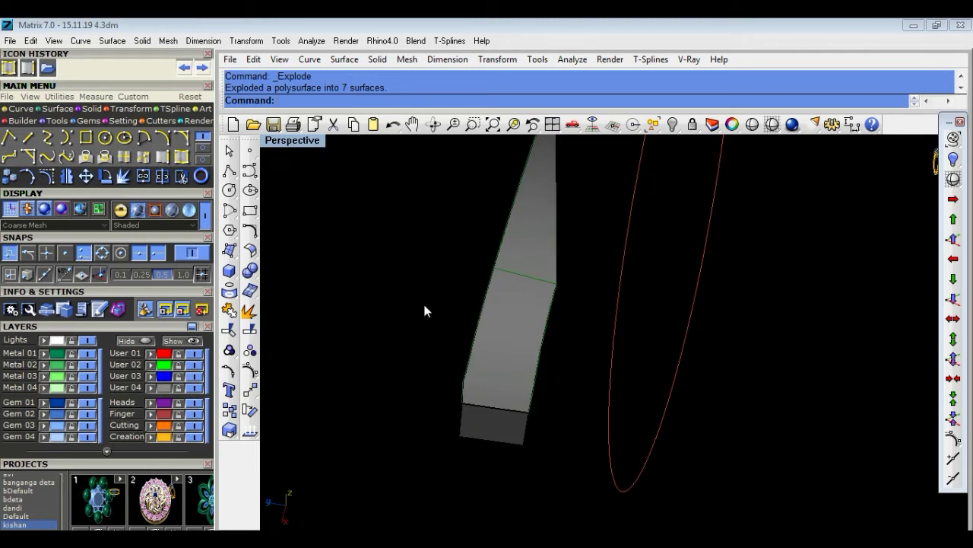
{"action": "right_click_drag", "start_coordinate": [423, 300], "coordinate": [440, 304]}
{"action": "scroll", "coordinate": [474, 271], "scroll_direction": "up", "scroll_amount": 3}
{"action": "key", "text": "ctrl+z"}
{"action": "left_click", "coordinate": [511, 343]}
{"action": "left_click", "coordinate": [413, 321]}
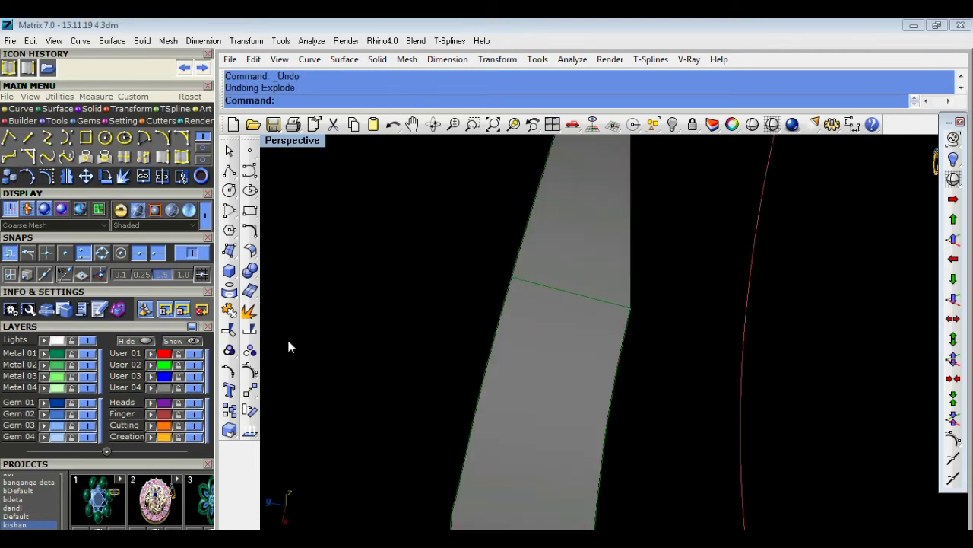
Try splitting the band's left edge curve with the crossing line, which fails on tolerance.
{"action": "left_click", "coordinate": [249, 330]}
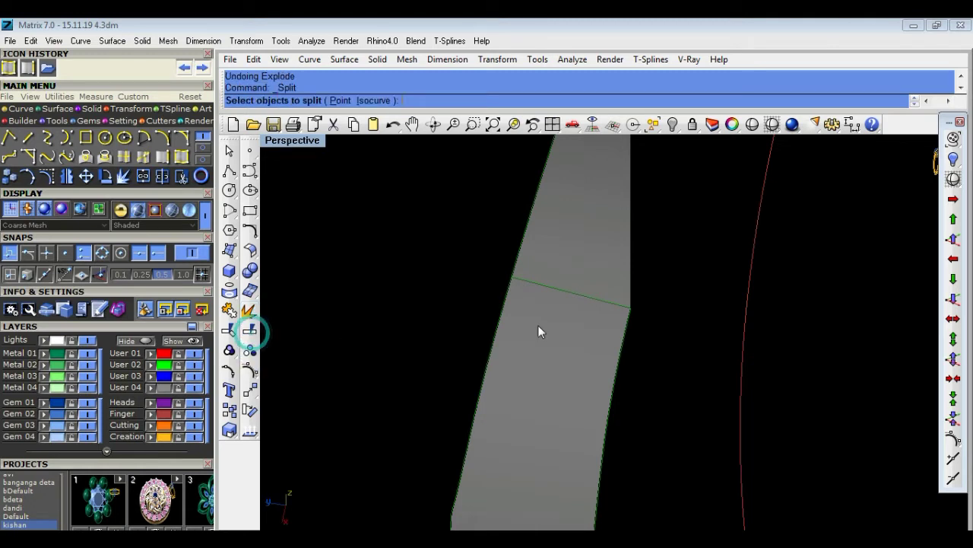
{"action": "left_click", "coordinate": [505, 286]}
{"action": "left_click", "coordinate": [521, 297]}
{"action": "left_click", "coordinate": [536, 285]}
{"action": "left_click", "coordinate": [538, 286]}
{"action": "key", "text": "Return"}
{"action": "key", "text": "Return"}
{"action": "right_click", "coordinate": [492, 270]}
{"action": "left_click", "coordinate": [477, 278]}
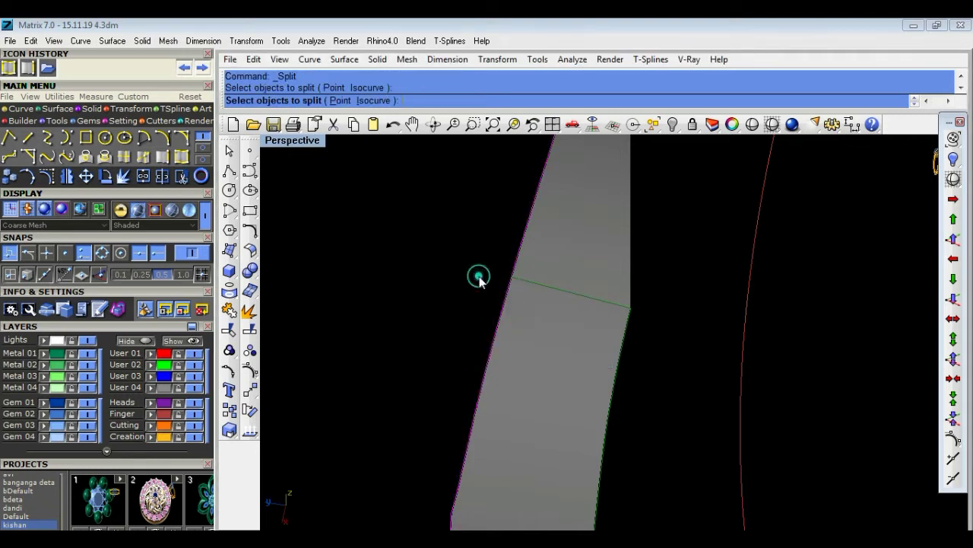
{"action": "key", "text": "Return"}
{"action": "left_click", "coordinate": [538, 284]}
{"action": "left_click", "coordinate": [467, 266]}
{"action": "key", "text": "Return"}
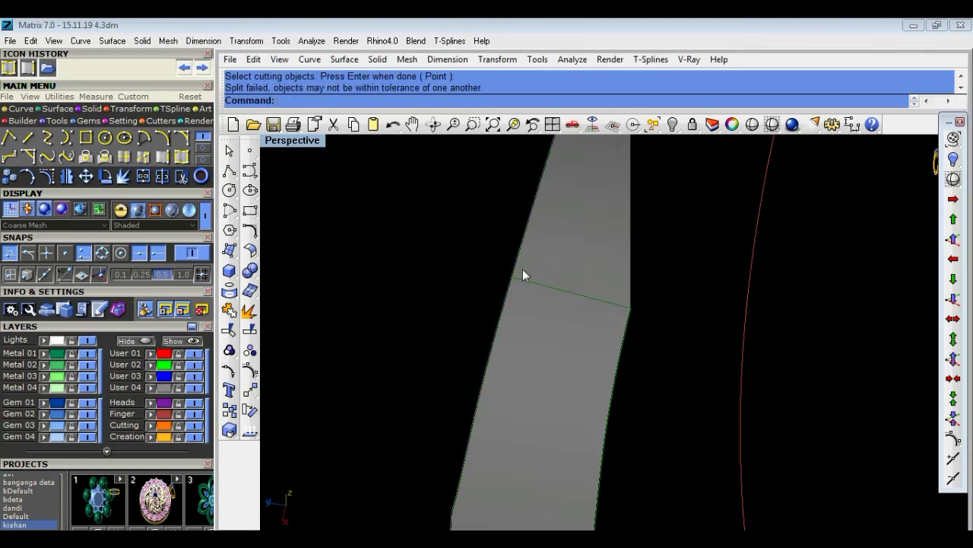
Delete the band's left edge curve, then undo to restore it.
{"action": "left_click", "coordinate": [516, 263]}
{"action": "left_click", "coordinate": [556, 298]}
{"action": "key", "text": "Delete"}
{"action": "key", "text": "ctrl+z"}
{"action": "mouse_move", "coordinate": [467, 289]}
{"action": "right_mouse_down"}
{"action": "mouse_move", "coordinate": [580, 355]}
{"action": "mouse_move", "coordinate": [533, 342]}
{"action": "right_mouse_up"}
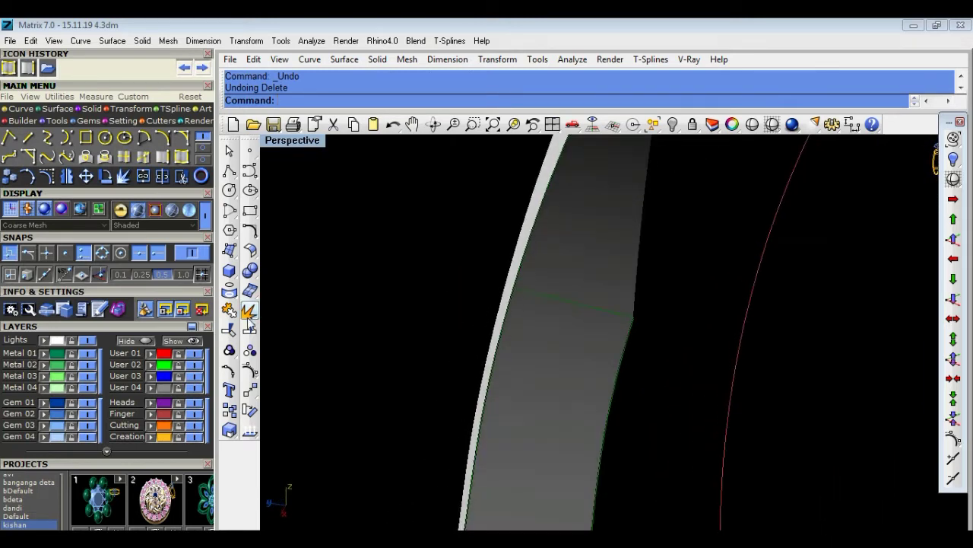
Start Trim with the strip's edge curve and the crossing line as cutting objects.
{"action": "left_click", "coordinate": [229, 329]}
{"action": "scroll", "coordinate": [523, 275], "scroll_direction": "up", "scroll_amount": 3}
{"action": "left_click", "coordinate": [530, 291]}
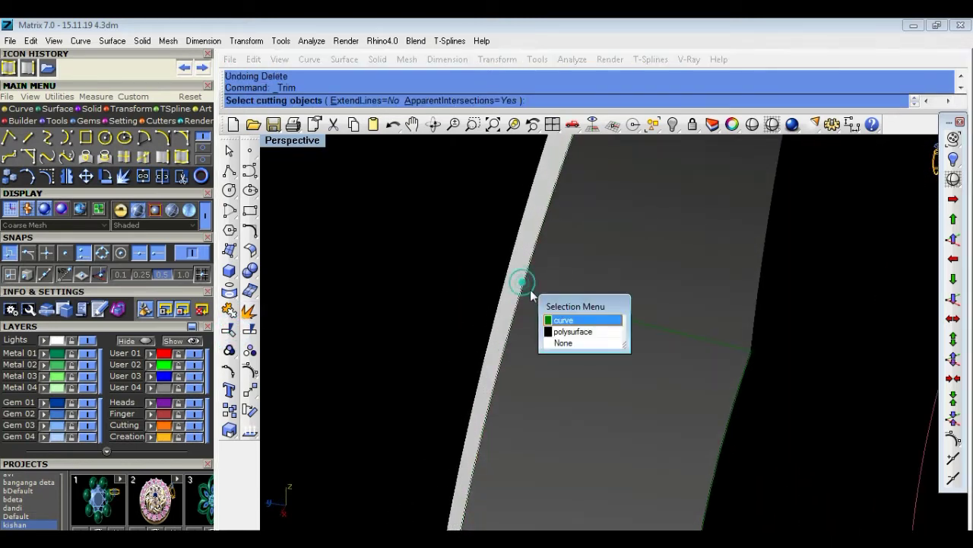
{"action": "left_click", "coordinate": [534, 296]}
{"action": "left_click", "coordinate": [524, 283]}
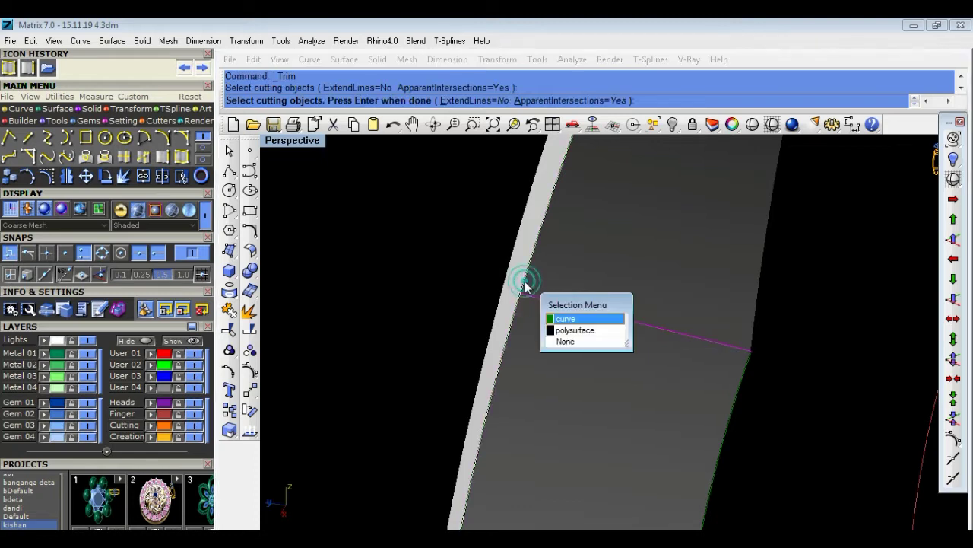
{"action": "left_click", "coordinate": [524, 283]}
{"action": "left_click", "coordinate": [524, 283]}
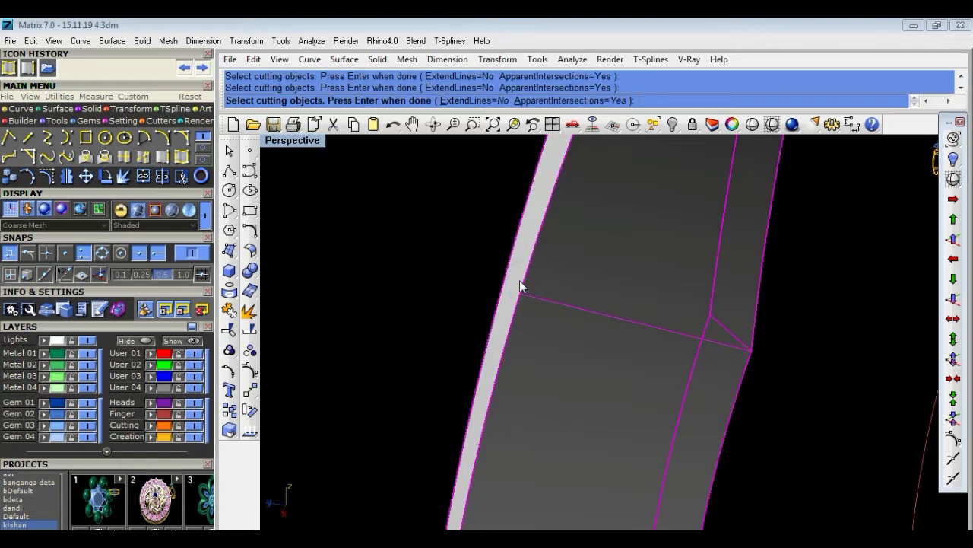
{"action": "key", "text": "Escape"}
{"action": "right_click", "coordinate": [520, 286]}
{"action": "left_click", "coordinate": [525, 292]}
{"action": "key", "text": "Return"}
{"action": "left_click", "coordinate": [521, 287]}
{"action": "key", "text": "Return"}
{"action": "key", "text": "Return"}
Trim away the extra strip edge segments beyond the crossing line.
{"action": "scroll", "coordinate": [529, 285], "scroll_direction": "up", "scroll_amount": 3}
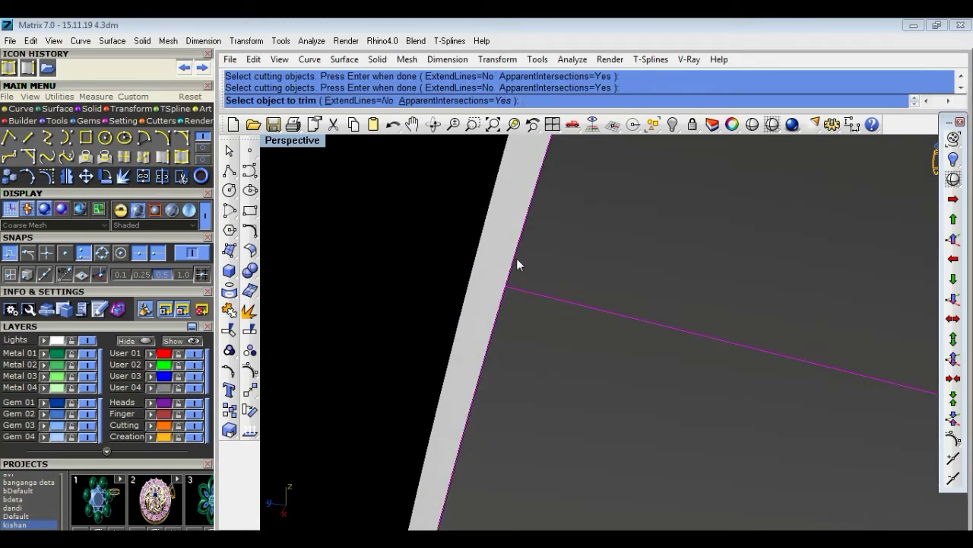
{"action": "left_click", "coordinate": [517, 260]}
{"action": "left_click", "coordinate": [555, 298]}
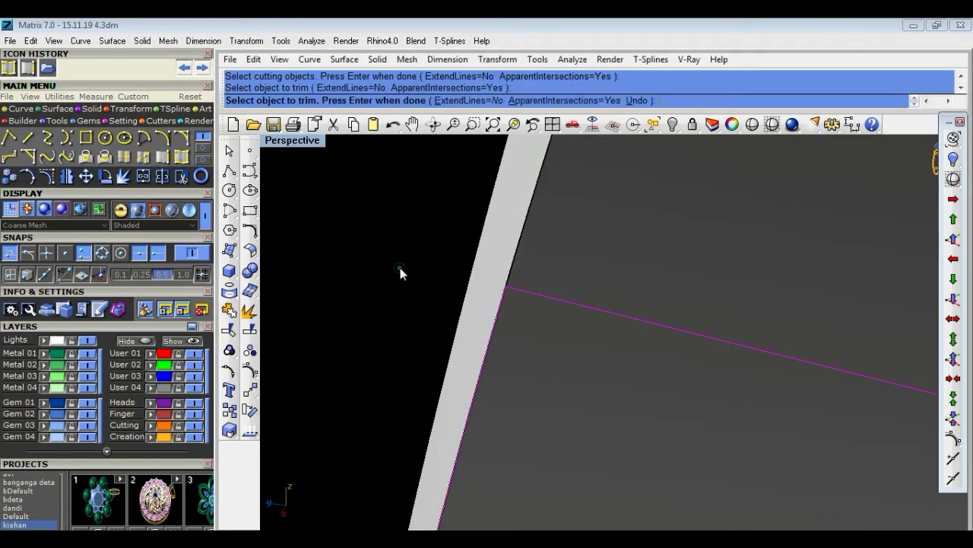
{"action": "scroll", "coordinate": [400, 266], "scroll_direction": "down", "scroll_amount": 4}
{"action": "key", "text": "Return"}
Offset the strip's first edge curve 0.7 along the strip surface.
{"action": "mouse_move", "coordinate": [420, 308]}
{"action": "right_mouse_down"}
{"action": "mouse_move", "coordinate": [486, 306]}
{"action": "mouse_move", "coordinate": [404, 296]}
{"action": "right_mouse_up"}
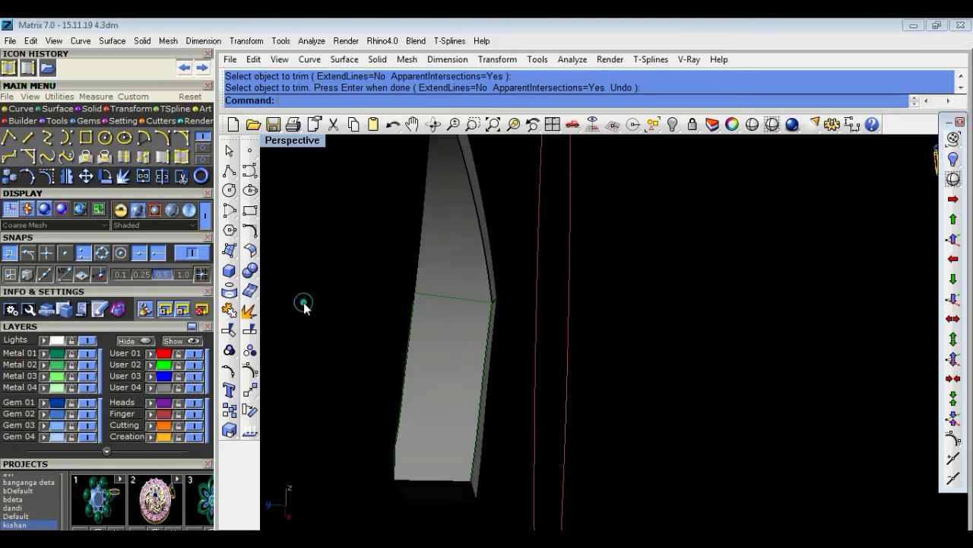
{"action": "right_click_drag", "start_coordinate": [474, 370], "coordinate": [298, 440]}
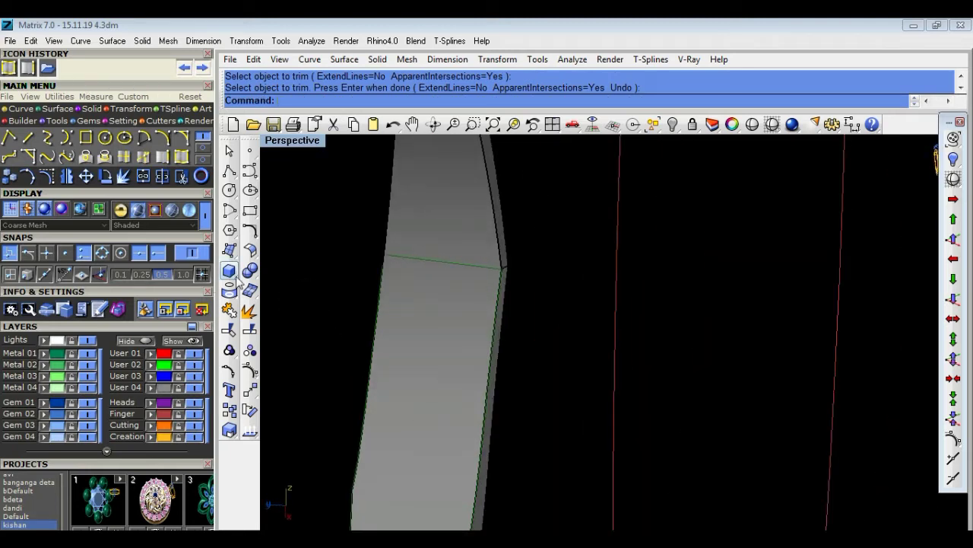
{"action": "left_click", "coordinate": [247, 237]}
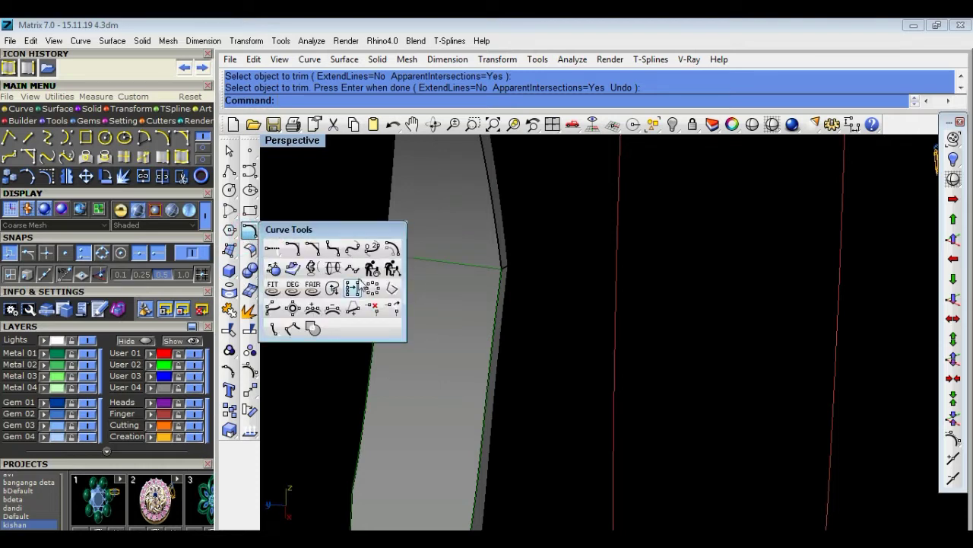
{"action": "left_click", "coordinate": [292, 270]}
{"action": "left_click", "coordinate": [376, 332]}
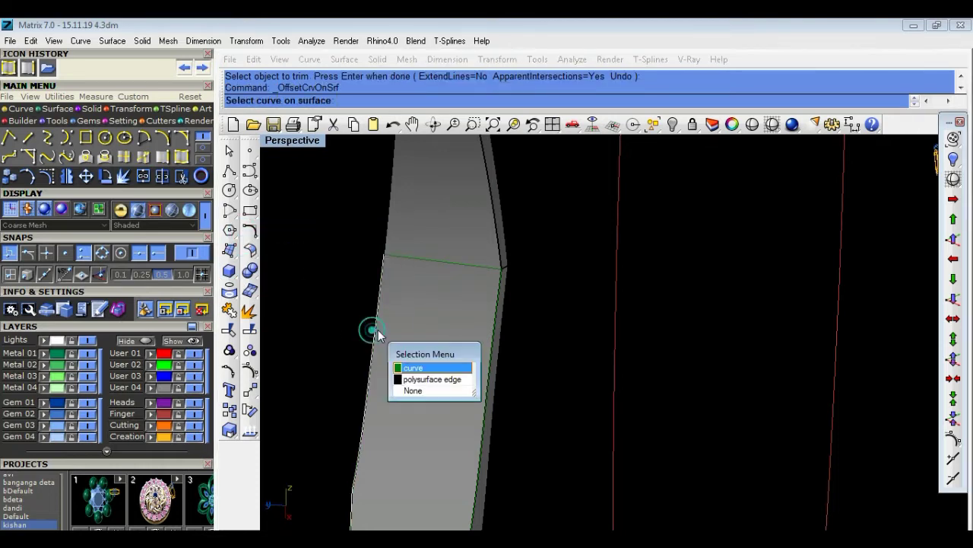
{"action": "key", "text": "Return"}
{"action": "left_click", "coordinate": [424, 316]}
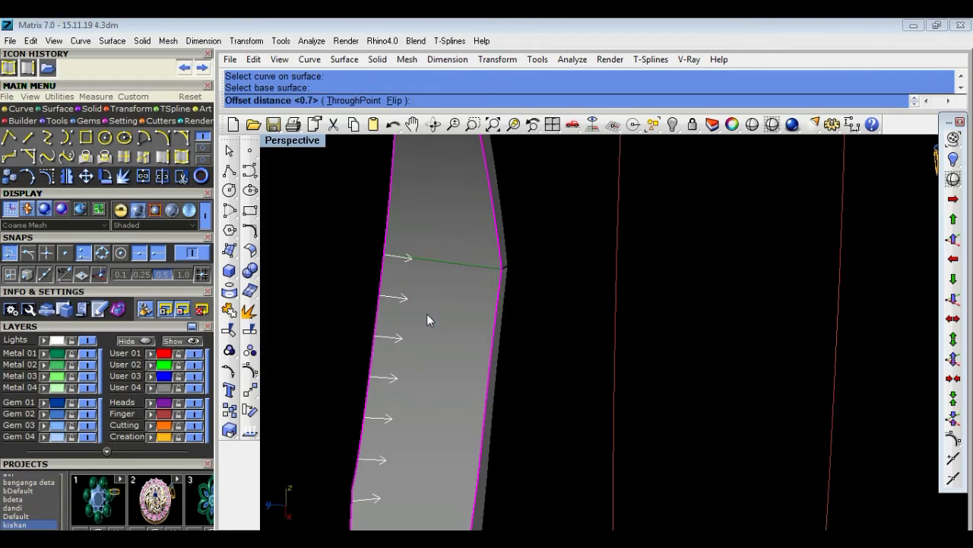
{"action": "type", "text": "0.7"}
{"action": "key", "text": "Return"}
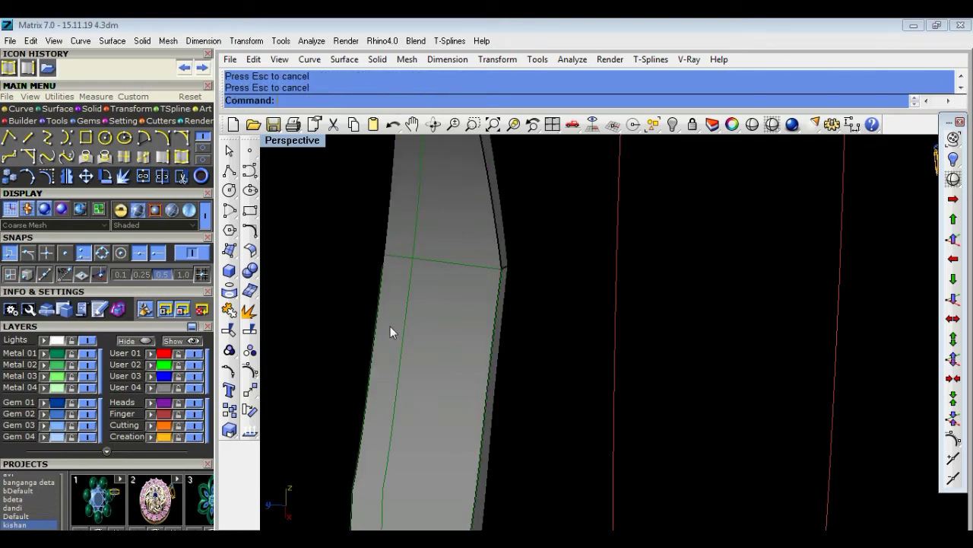
Offset the opposite edge curve 0.7 along the strip surface.
{"action": "mouse_move", "coordinate": [349, 306]}
{"action": "right_mouse_down"}
{"action": "mouse_move", "coordinate": [465, 324]}
{"action": "mouse_move", "coordinate": [452, 324]}
{"action": "right_mouse_up"}
{"action": "key", "text": "Return"}
{"action": "scroll", "coordinate": [448, 329], "scroll_direction": "up", "scroll_amount": 2}
{"action": "left_click", "coordinate": [419, 312]}
{"action": "key", "text": "Return"}
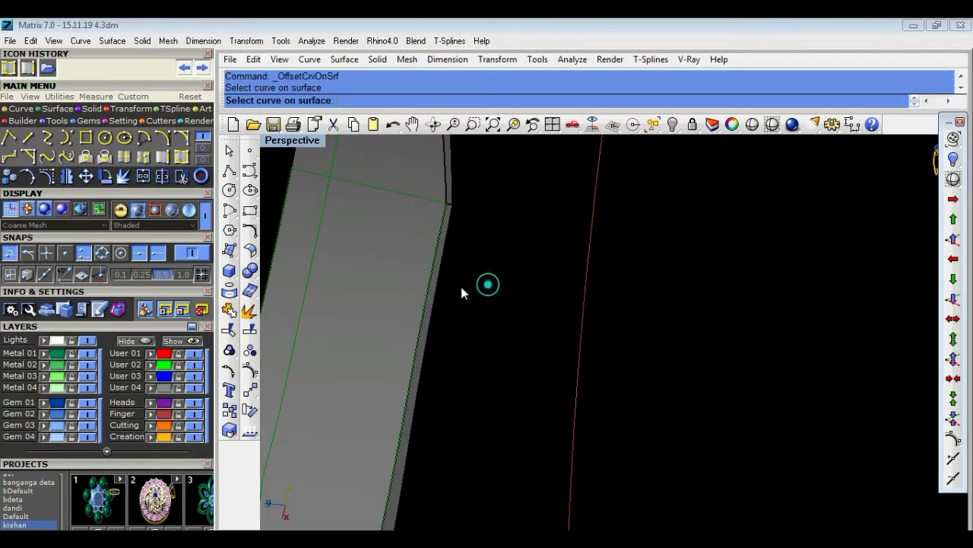
{"action": "left_click", "coordinate": [394, 297]}
{"action": "key", "text": "Return"}
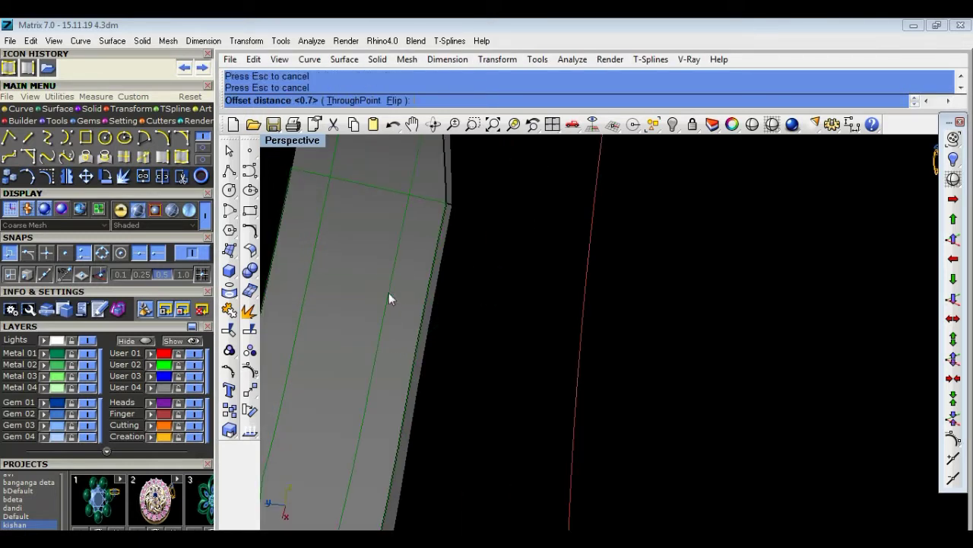
{"action": "scroll", "coordinate": [486, 330], "scroll_direction": "down", "scroll_amount": 2}
{"action": "scroll", "coordinate": [491, 330], "scroll_direction": "down", "scroll_amount": 1}
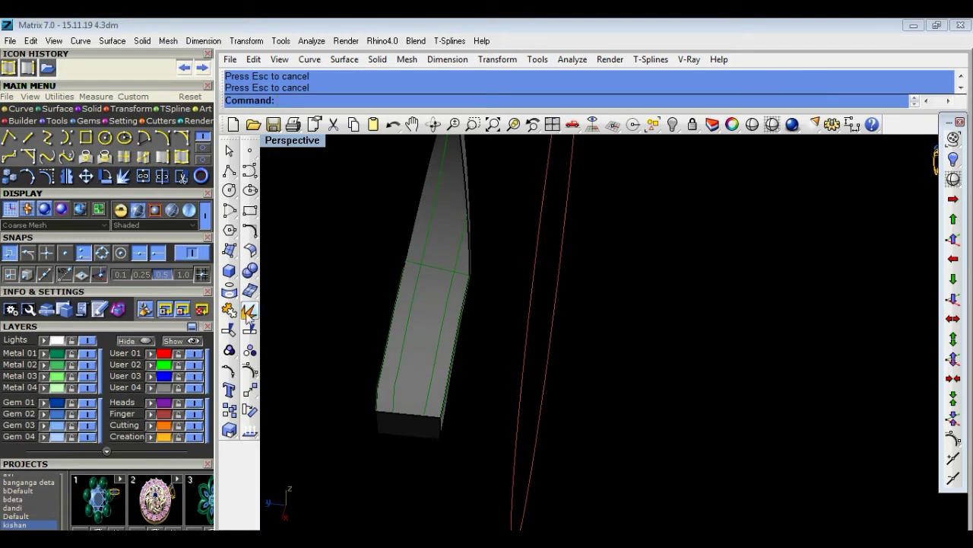
Start Trim with both offset curves and the cross edge line as cutters.
{"action": "left_click", "coordinate": [229, 330]}
{"action": "scroll", "coordinate": [418, 258], "scroll_direction": "up", "scroll_amount": 2}
{"action": "left_click", "coordinate": [432, 249]}
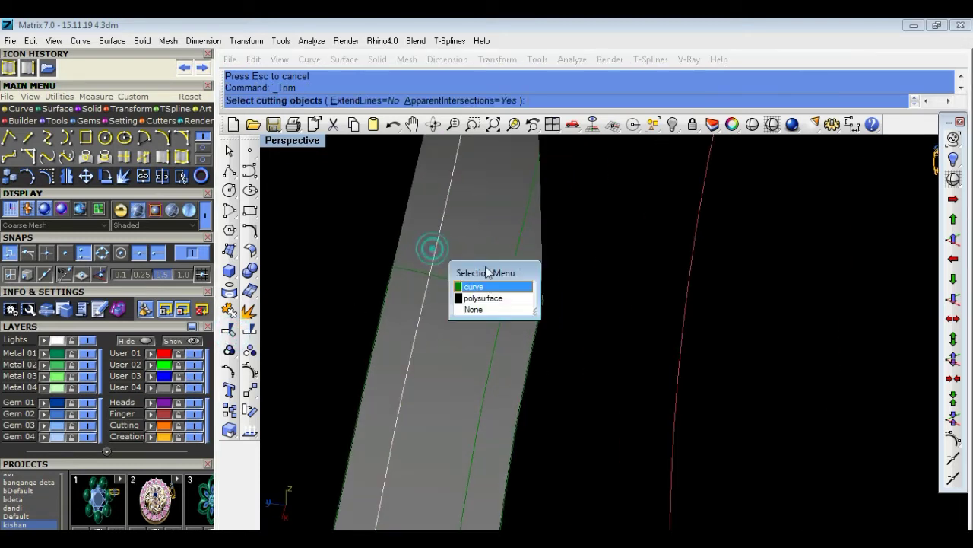
{"action": "left_click", "coordinate": [474, 287]}
{"action": "left_click", "coordinate": [519, 245]}
{"action": "left_click", "coordinate": [562, 283]}
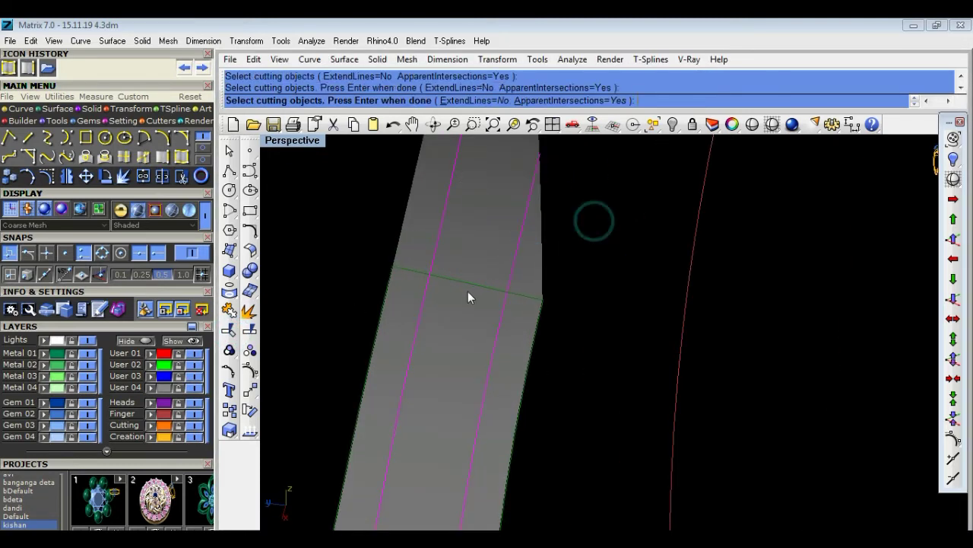
{"action": "left_click", "coordinate": [470, 286]}
{"action": "key", "text": "Return"}
{"action": "key", "text": "Return"}
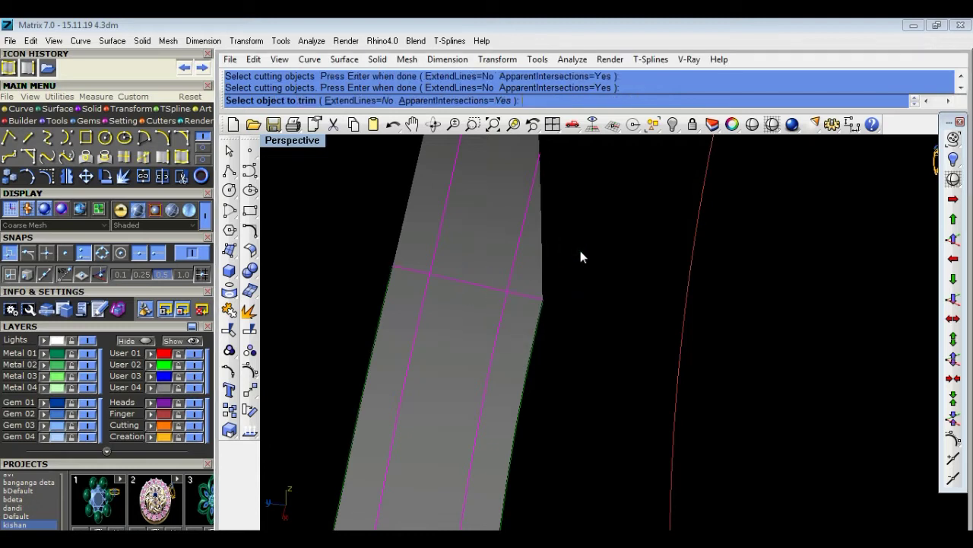
Trim both offset curves back at the cross edge line.
{"action": "scroll", "coordinate": [523, 269], "scroll_direction": "up", "scroll_amount": 3}
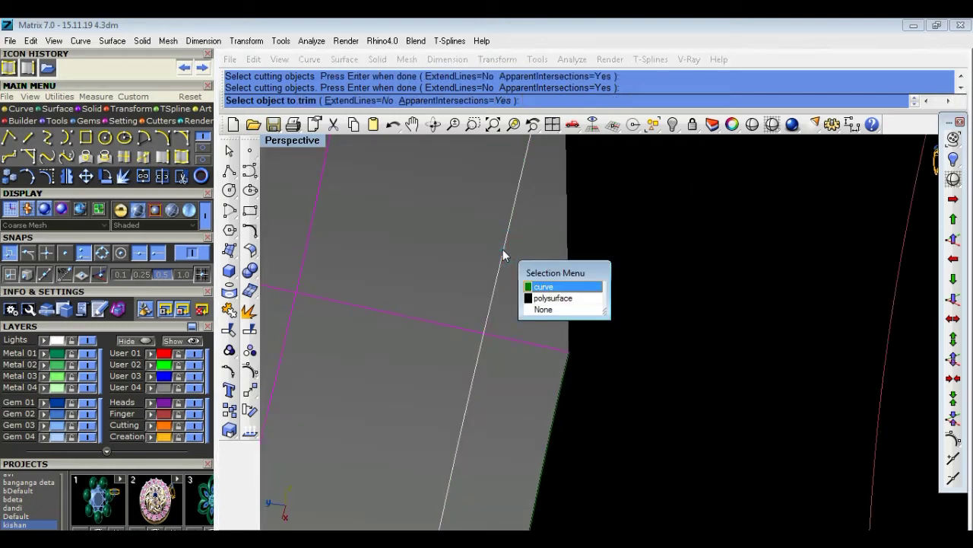
{"action": "left_click", "coordinate": [502, 255]}
{"action": "left_click", "coordinate": [318, 205]}
{"action": "left_click", "coordinate": [318, 206]}
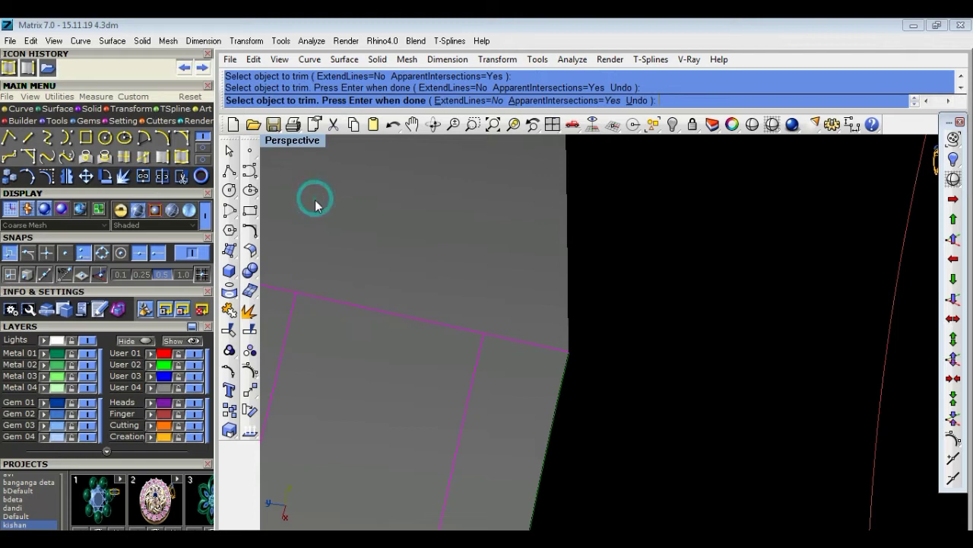
{"action": "scroll", "coordinate": [440, 312], "scroll_direction": "down", "scroll_amount": 3}
{"action": "key", "text": "Return"}
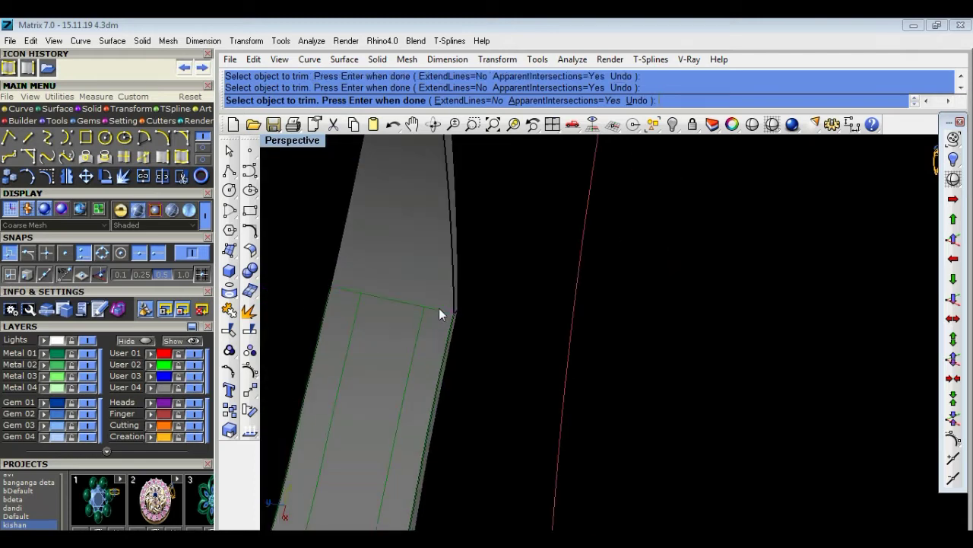
Explode the strip polysurface and delete the unwanted face.
{"action": "mouse_move", "coordinate": [491, 329]}
{"action": "right_mouse_down"}
{"action": "mouse_move", "coordinate": [511, 322]}
{"action": "mouse_move", "coordinate": [454, 339]}
{"action": "right_mouse_up"}
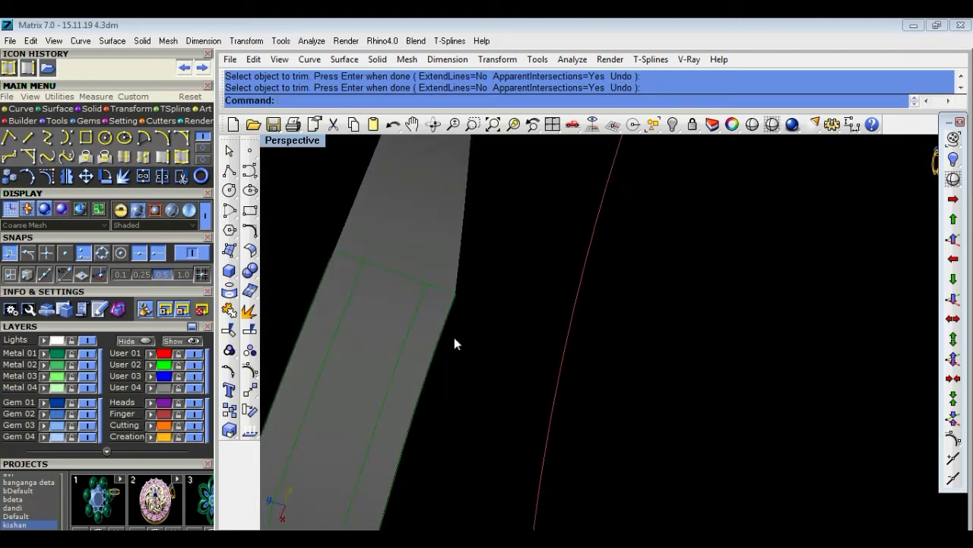
{"action": "left_click", "coordinate": [359, 341]}
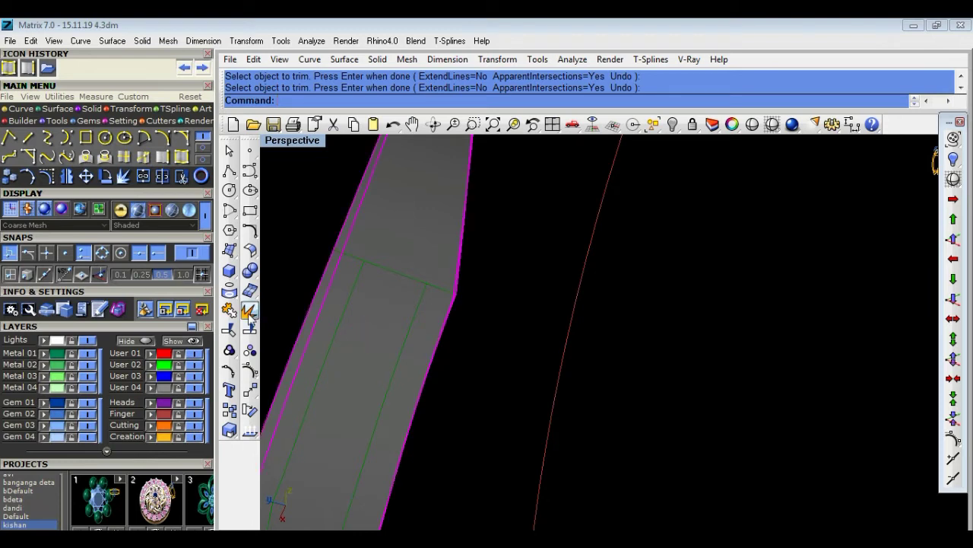
{"action": "left_click", "coordinate": [249, 311]}
{"action": "left_click", "coordinate": [383, 331]}
{"action": "key", "text": "Delete"}
{"action": "mouse_move", "coordinate": [381, 327]}
{"action": "right_mouse_down"}
{"action": "mouse_move", "coordinate": [463, 333]}
{"action": "mouse_move", "coordinate": [373, 456]}
{"action": "mouse_move", "coordinate": [439, 384]}
{"action": "right_mouse_up"}
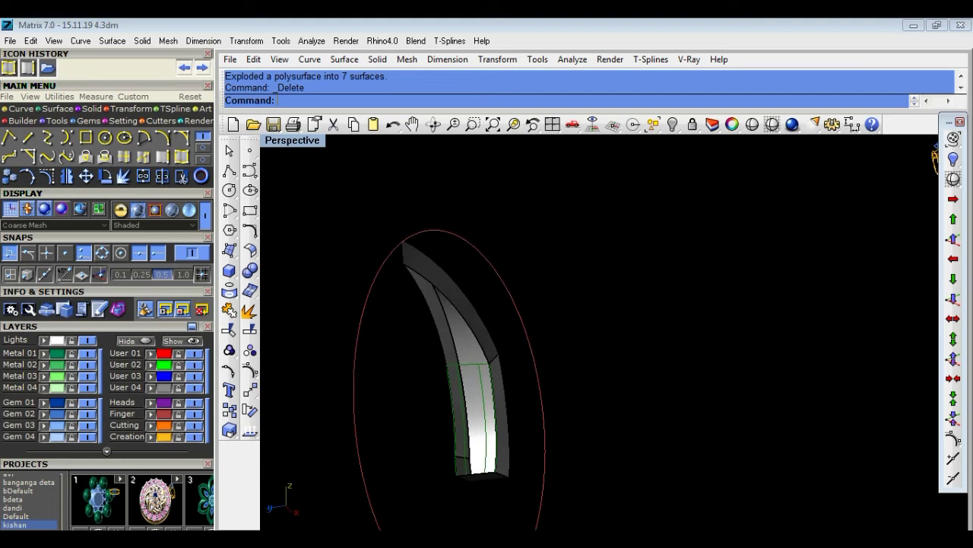
Loft a surface between the strip's left edge curve and its offset curve.
{"action": "scroll", "coordinate": [438, 381], "scroll_direction": "up", "scroll_amount": 5}
{"action": "mouse_move", "coordinate": [507, 355]}
{"action": "right_mouse_down"}
{"action": "mouse_move", "coordinate": [598, 388]}
{"action": "mouse_move", "coordinate": [646, 392]}
{"action": "right_mouse_up"}
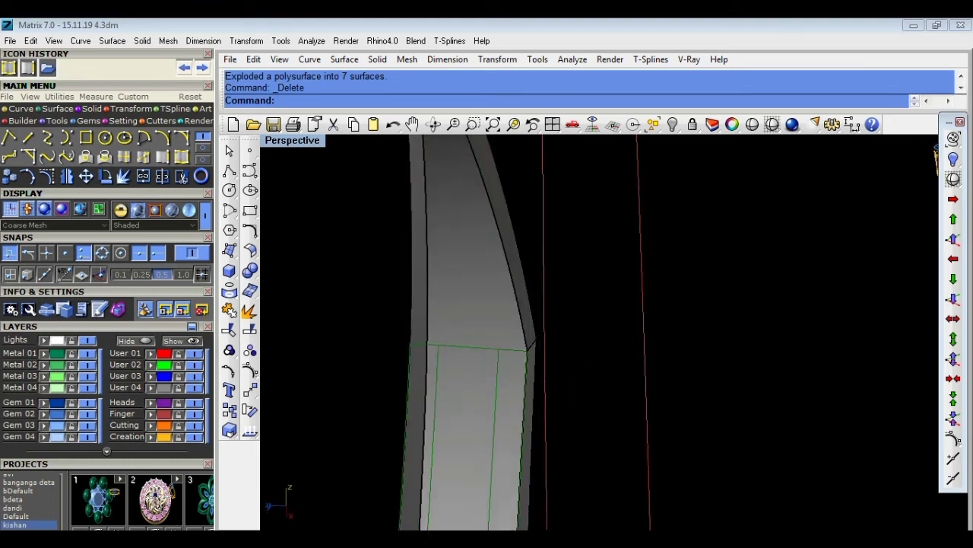
{"action": "left_click", "coordinate": [427, 383]}
{"action": "left_click", "coordinate": [402, 389]}
{"action": "scroll", "coordinate": [410, 388], "scroll_direction": "up", "scroll_amount": 2}
{"action": "left_click", "coordinate": [397, 392]}
{"action": "left_click", "coordinate": [404, 391]}
{"action": "type", "text": "Loft"}
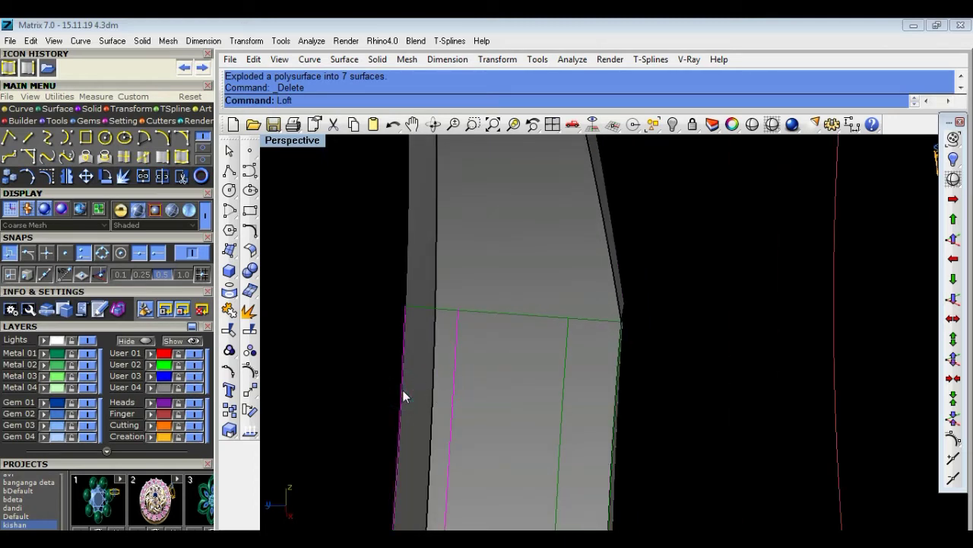
{"action": "key", "text": "Return"}
{"action": "key", "text": "Return"}
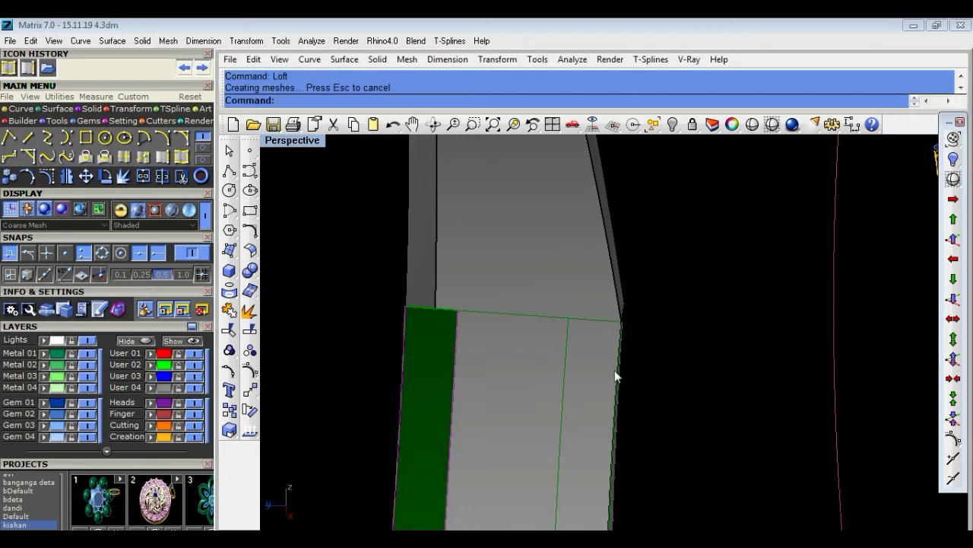
Dismiss the repeated loft and undo the accidental move of the edge.
{"action": "right_click", "coordinate": [666, 351]}
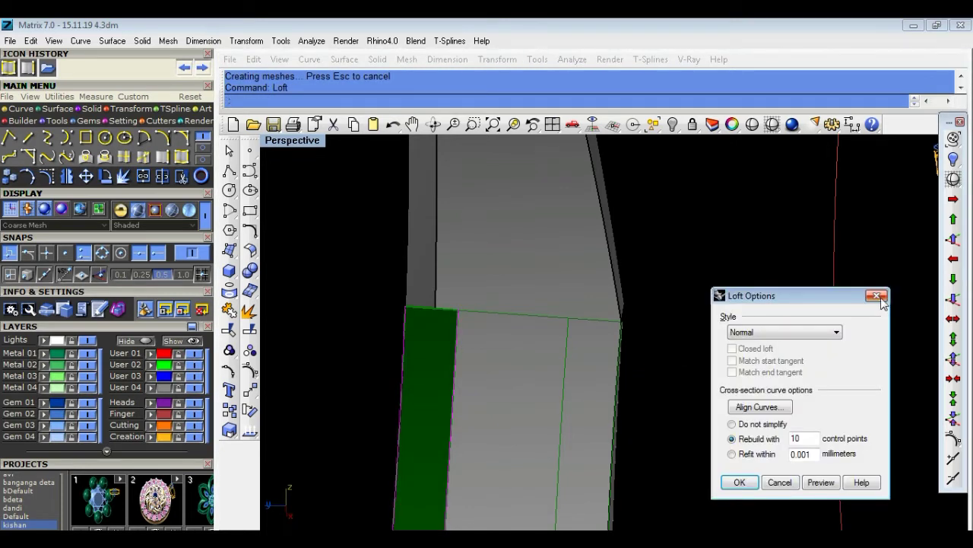
{"action": "left_click", "coordinate": [880, 297]}
{"action": "left_click_drag", "start_coordinate": [591, 336], "coordinate": [608, 346]}
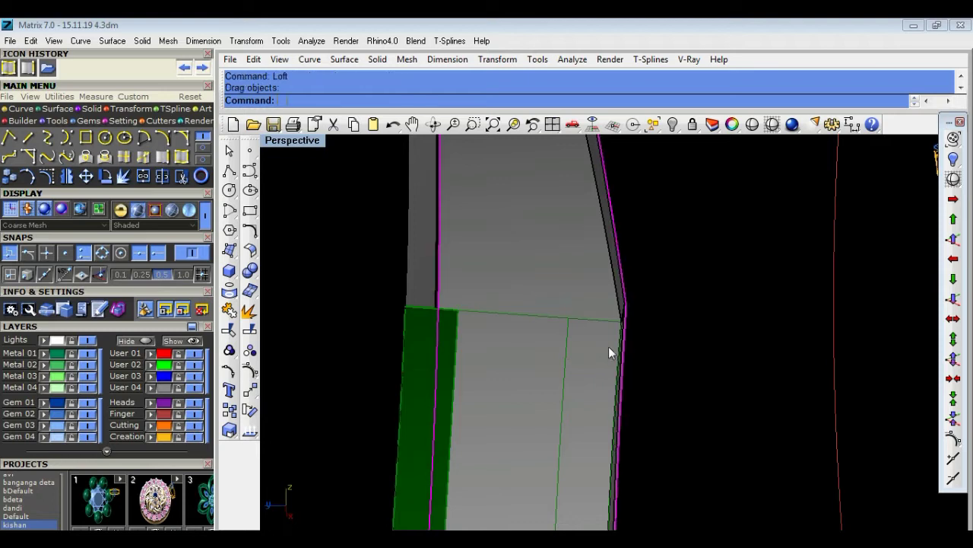
{"action": "key", "text": "ctrl+z"}
{"action": "left_click", "coordinate": [700, 348]}
{"action": "right_click_drag", "start_coordinate": [712, 393], "coordinate": [706, 409]}
Loft a Normal-style surface between the right edge and its offset curve.
{"action": "left_click", "coordinate": [586, 396]}
{"action": "left_click", "coordinate": [732, 383]}
{"action": "right_click_drag", "start_coordinate": [627, 403], "coordinate": [600, 396]}
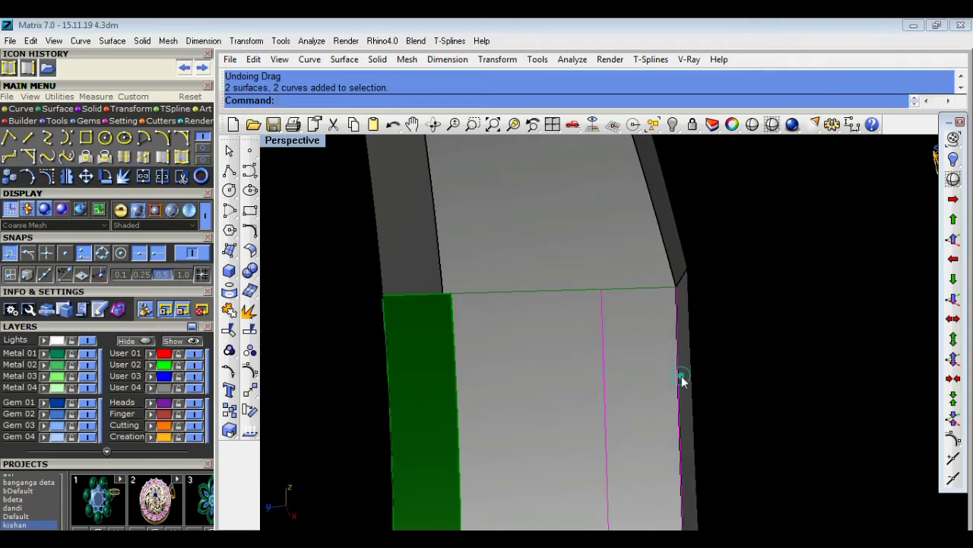
{"action": "right_click", "coordinate": [682, 379]}
{"action": "left_click", "coordinate": [742, 482]}
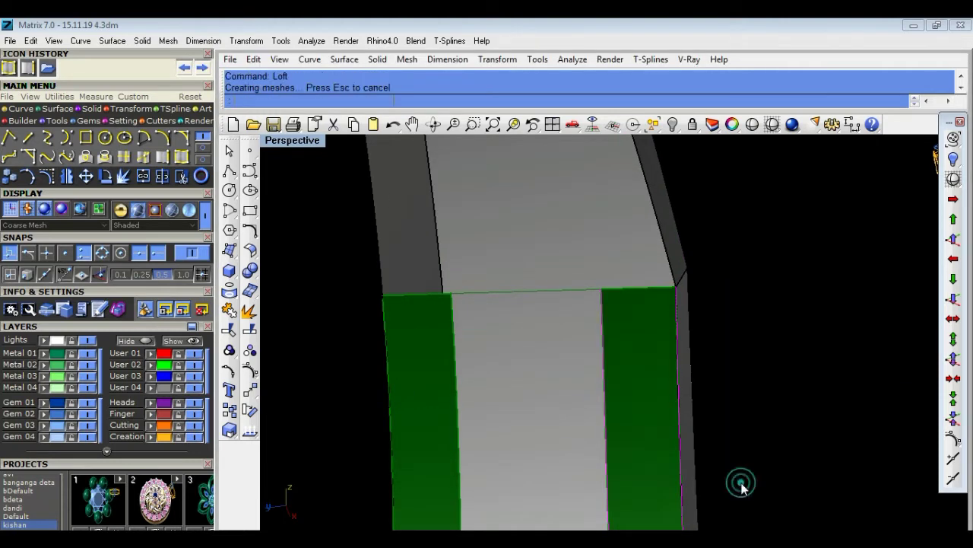
{"action": "mouse_move", "coordinate": [778, 419]}
{"action": "right_mouse_down"}
{"action": "mouse_move", "coordinate": [791, 421]}
{"action": "mouse_move", "coordinate": [793, 340]}
{"action": "mouse_move", "coordinate": [765, 294]}
{"action": "mouse_move", "coordinate": [654, 315]}
{"action": "mouse_move", "coordinate": [777, 320]}
{"action": "mouse_move", "coordinate": [825, 400]}
{"action": "mouse_move", "coordinate": [808, 317]}
{"action": "mouse_move", "coordinate": [785, 335]}
{"action": "right_mouse_up"}
{"action": "scroll", "coordinate": [785, 335], "scroll_direction": "up", "scroll_amount": 2}
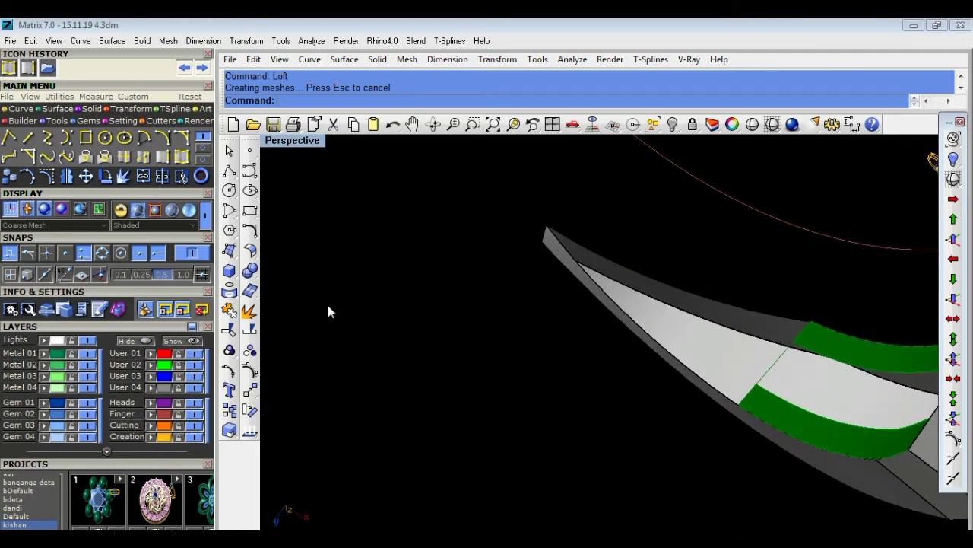
Duplicate the loft's lower inner edge and top edge as curves.
{"action": "left_click", "coordinate": [162, 156]}
{"action": "left_click", "coordinate": [652, 340]}
{"action": "left_click", "coordinate": [672, 287]}
{"action": "key", "text": "Return"}
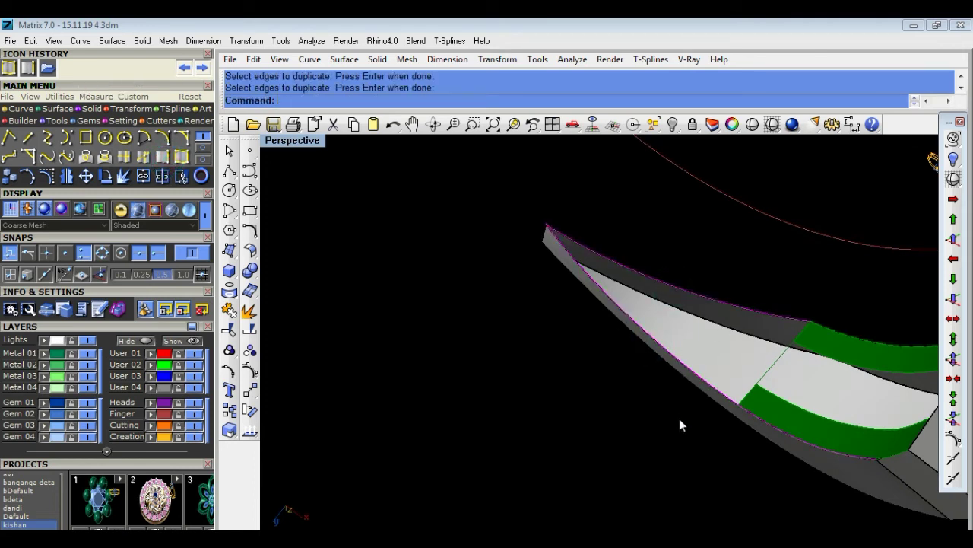
Trim pieces using the edge curve as cutter, then undo the last trim.
{"action": "left_click", "coordinate": [230, 328]}
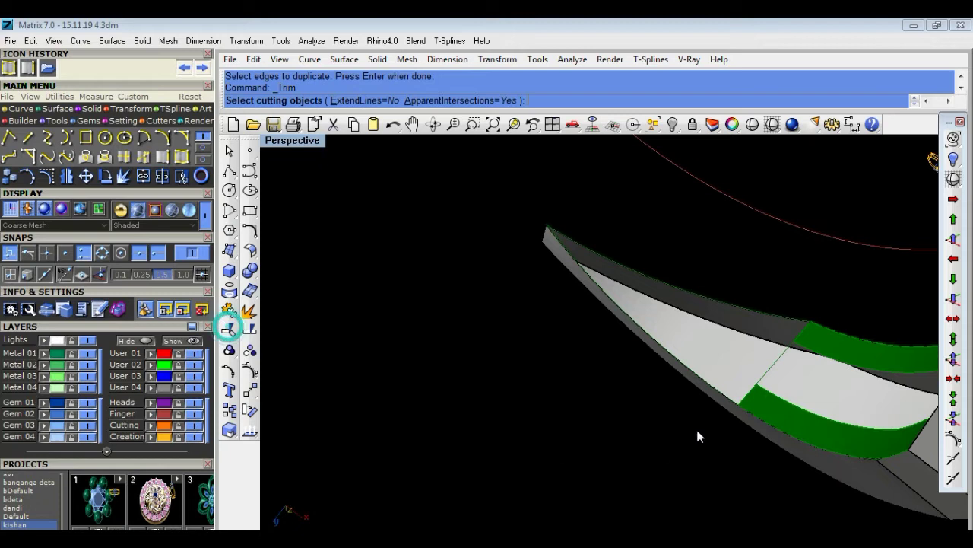
{"action": "scroll", "coordinate": [788, 357], "scroll_direction": "up", "scroll_amount": 3}
{"action": "left_click", "coordinate": [725, 394]}
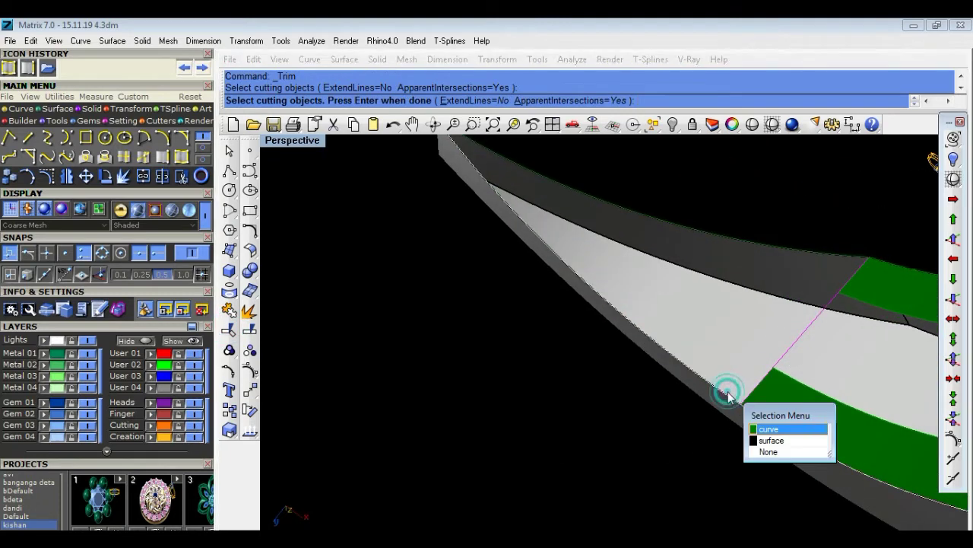
{"action": "left_click", "coordinate": [741, 411]}
{"action": "key", "text": "Return"}
{"action": "left_click", "coordinate": [761, 419]}
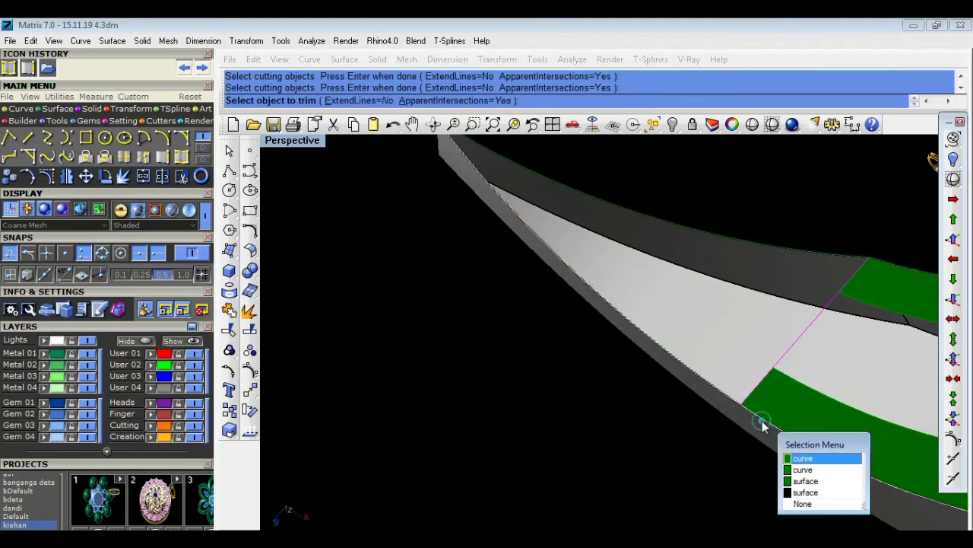
{"action": "left_click", "coordinate": [803, 457]}
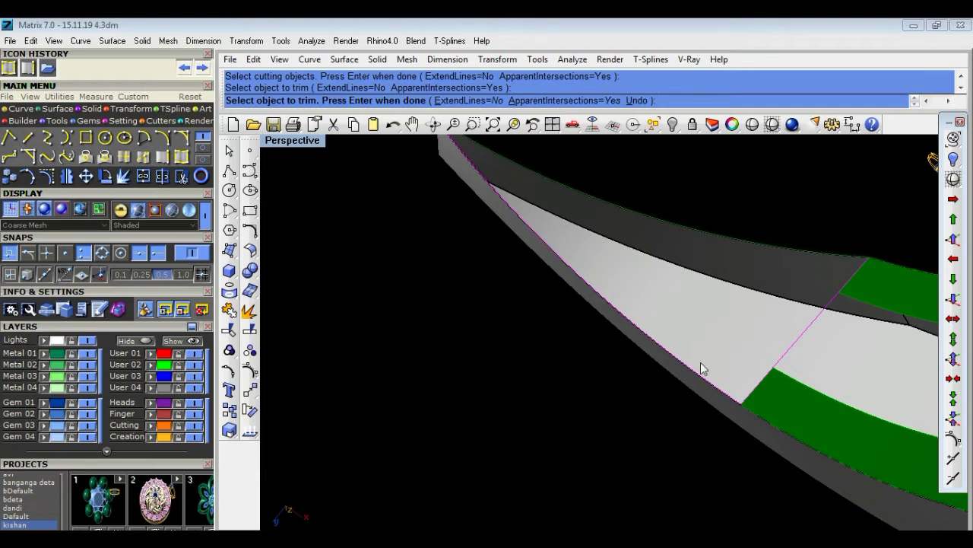
{"action": "left_click", "coordinate": [752, 240]}
{"action": "left_click", "coordinate": [764, 219]}
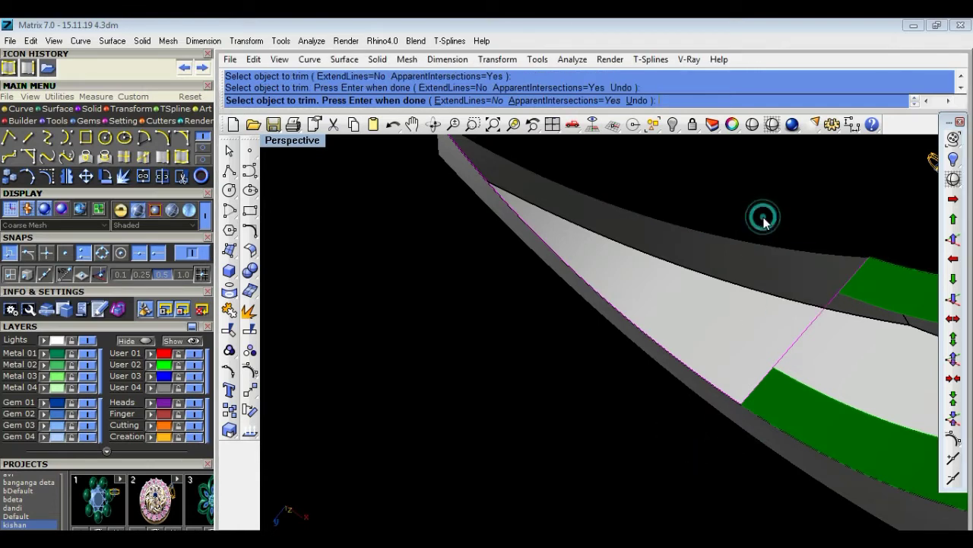
{"action": "key", "text": "ctrl+z"}
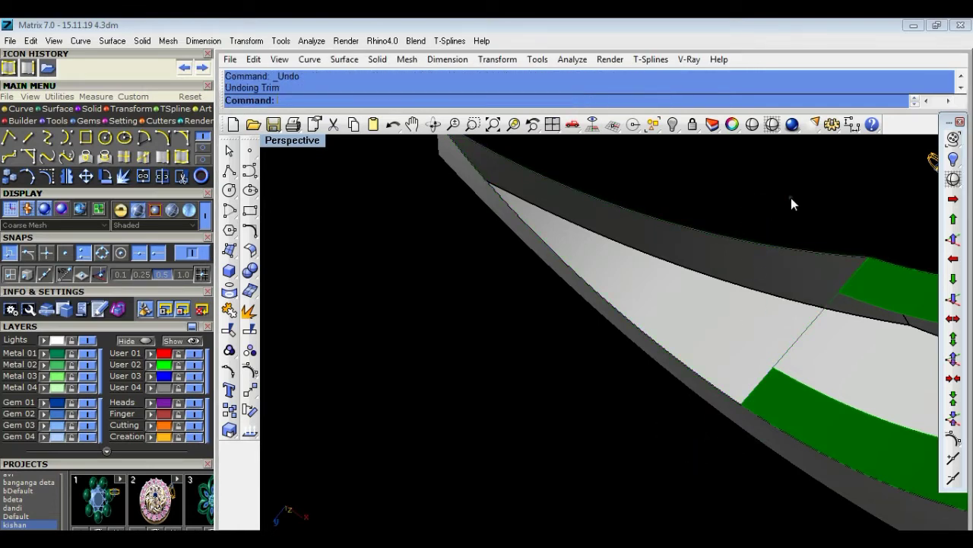
Restart Trim with the edge curve and seam line as cutting objects.
{"action": "left_click", "coordinate": [724, 389]}
{"action": "right_click", "coordinate": [663, 410]}
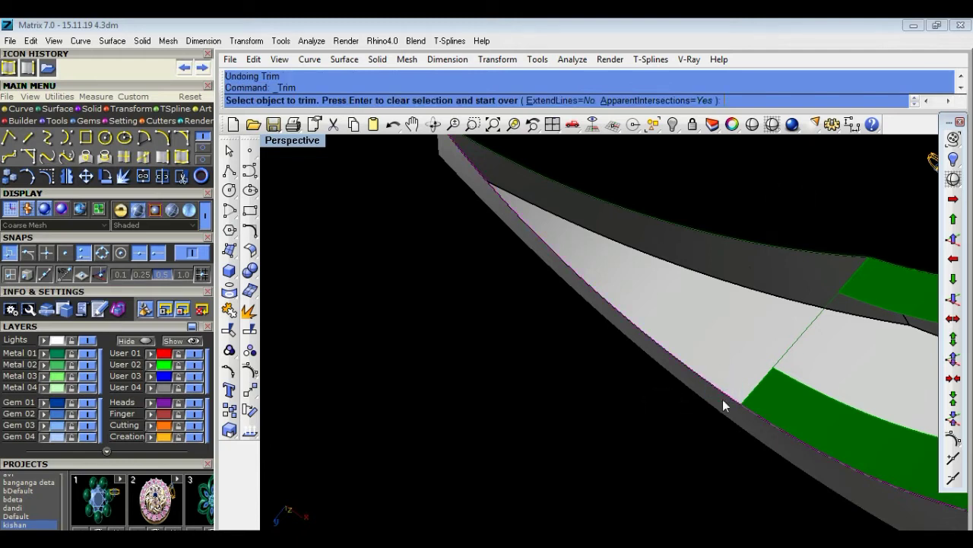
{"action": "key", "text": "Escape"}
{"action": "left_click", "coordinate": [230, 331]}
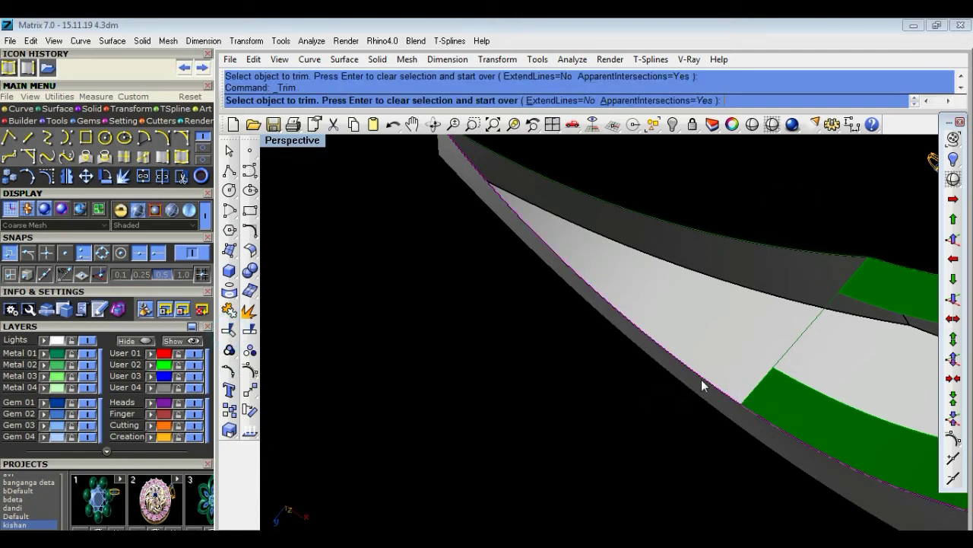
{"action": "right_click", "coordinate": [526, 410]}
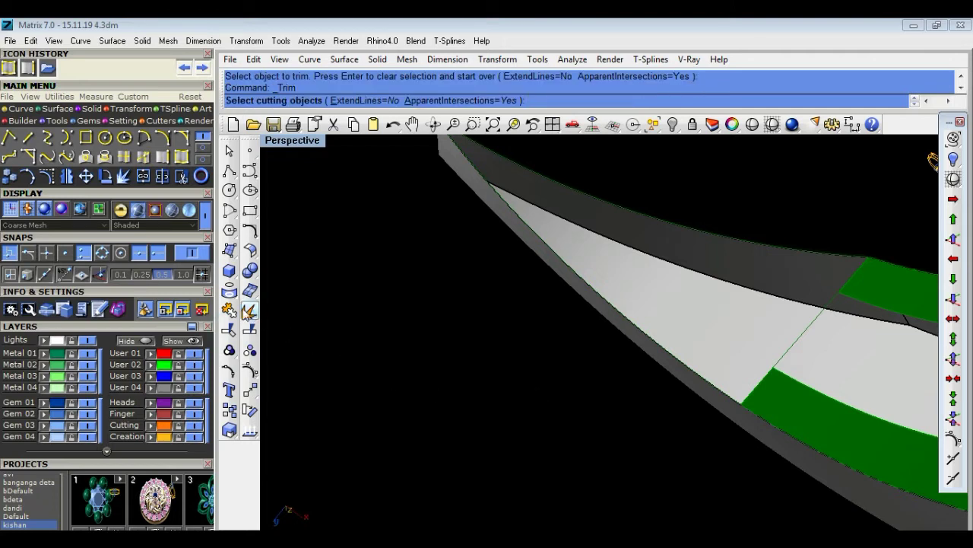
{"action": "right_click", "coordinate": [723, 398]}
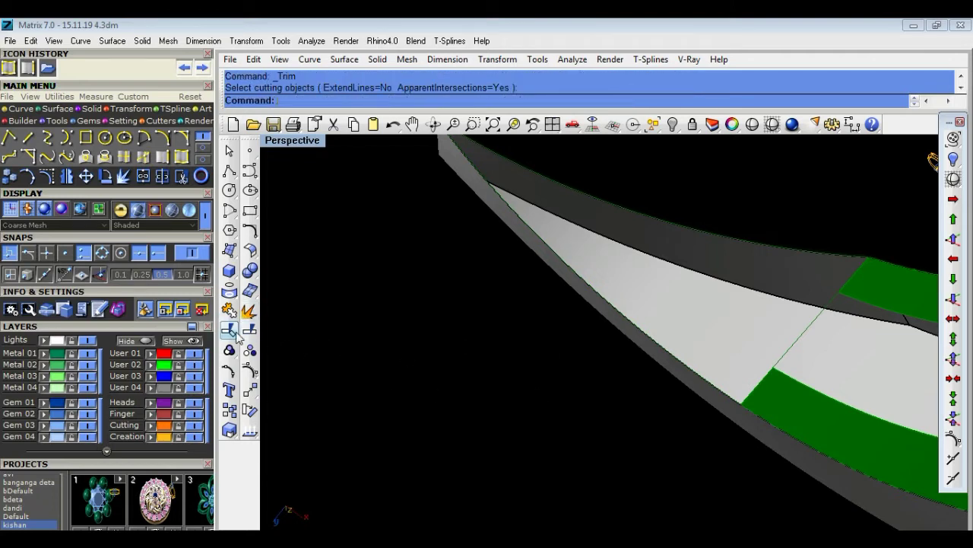
{"action": "right_click", "coordinate": [723, 398]}
{"action": "left_click", "coordinate": [719, 390]}
{"action": "left_click", "coordinate": [783, 424]}
{"action": "left_click", "coordinate": [795, 341]}
{"action": "left_click", "coordinate": [793, 338]}
Trim away the unwanted grey surface piece at the seam line.
{"action": "right_click", "coordinate": [770, 424]}
{"action": "left_click", "coordinate": [770, 424]}
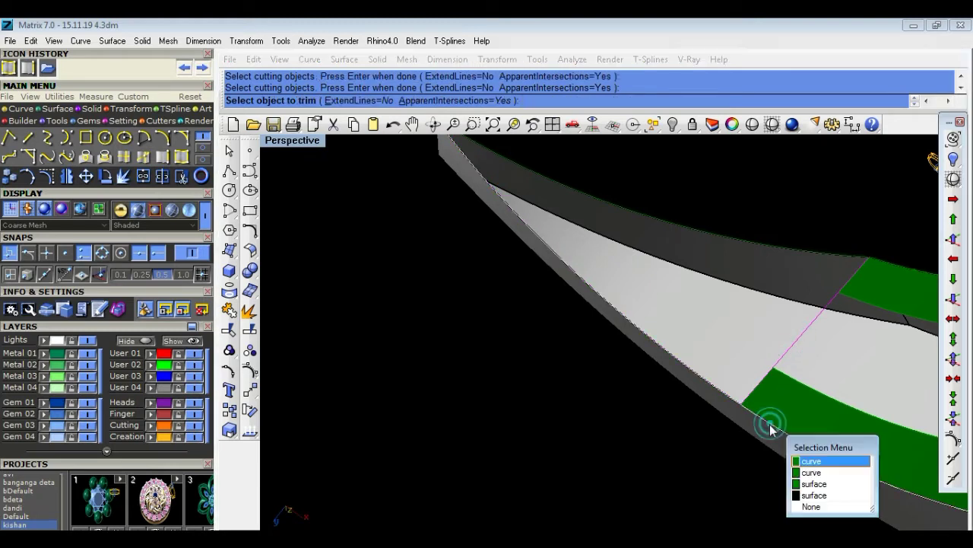
{"action": "left_click", "coordinate": [709, 453]}
{"action": "right_click", "coordinate": [705, 453]}
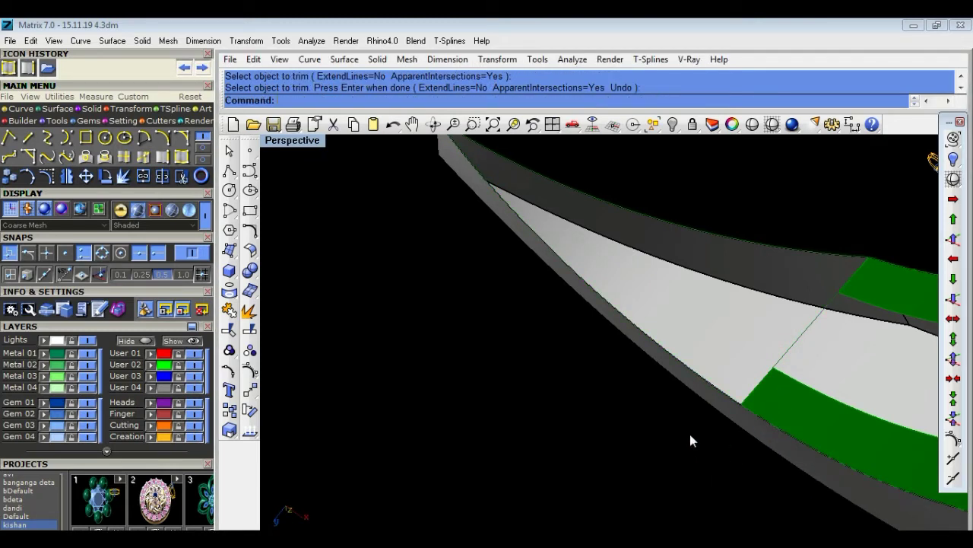
Select the part's long edge curve and a second edge curve.
{"action": "left_click", "coordinate": [715, 386]}
{"action": "left_click", "coordinate": [789, 248]}
{"action": "left_click", "coordinate": [798, 227]}
{"action": "scroll", "coordinate": [760, 289], "scroll_direction": "down", "scroll_amount": 2}
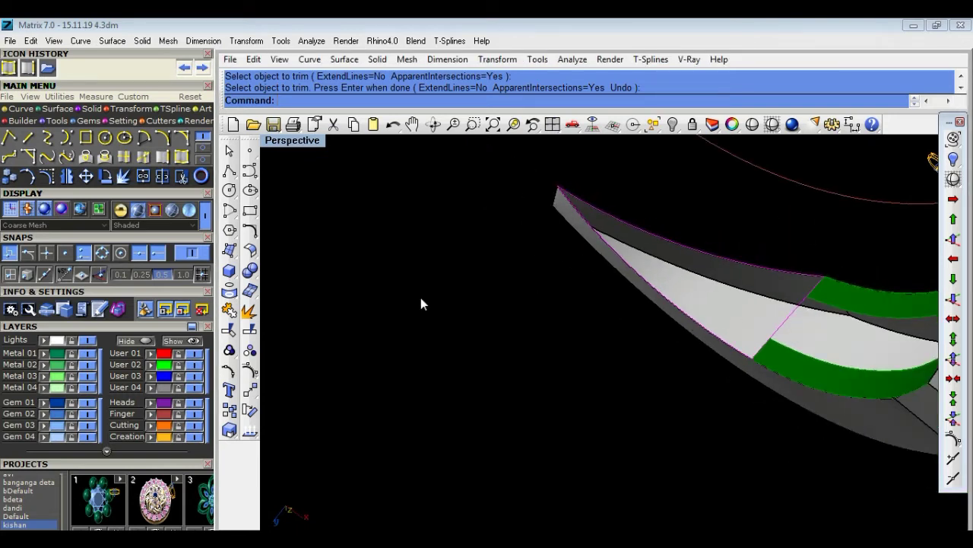
{"action": "left_click", "coordinate": [229, 270]}
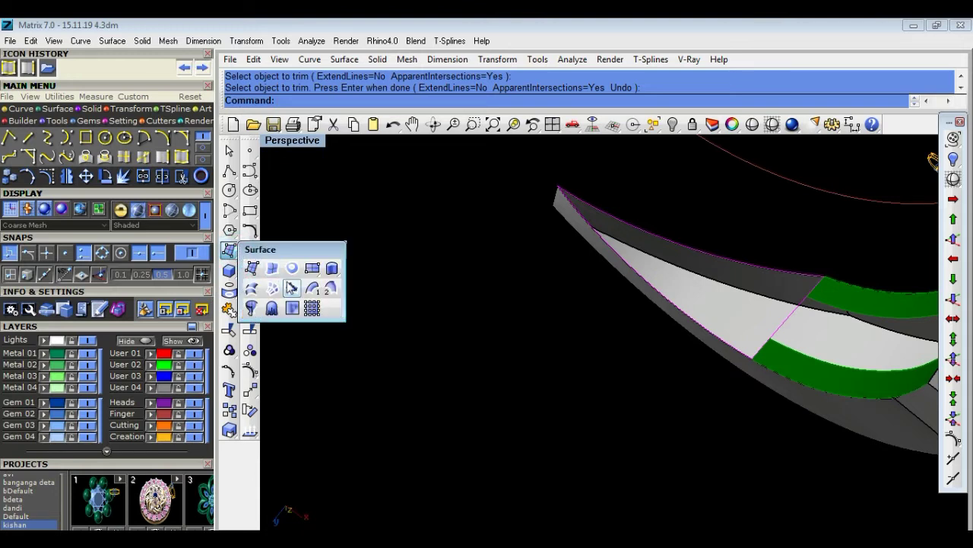
{"action": "left_click", "coordinate": [286, 287]}
{"action": "left_click", "coordinate": [442, 423]}
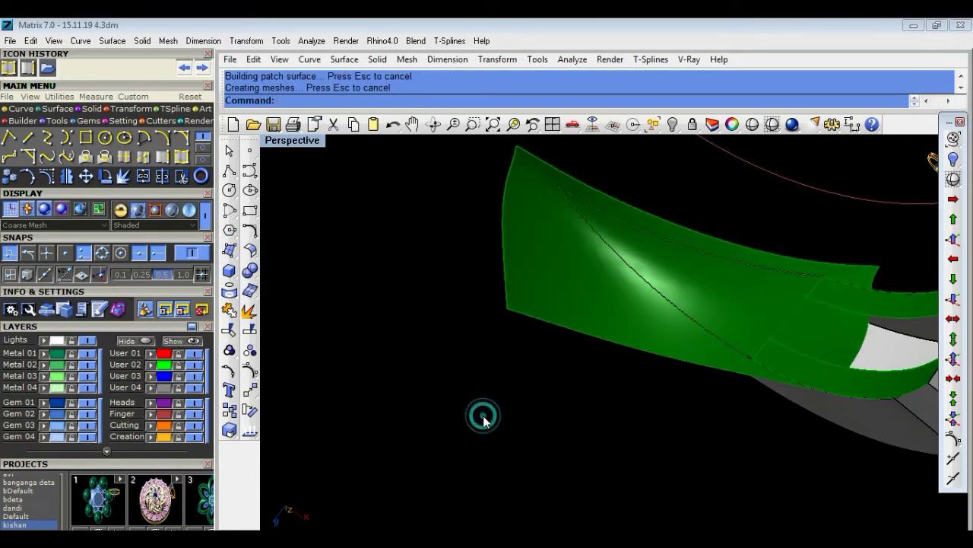
{"action": "key", "text": "ctrl+z"}
{"action": "right_click_drag", "start_coordinate": [578, 401], "coordinate": [489, 337]}
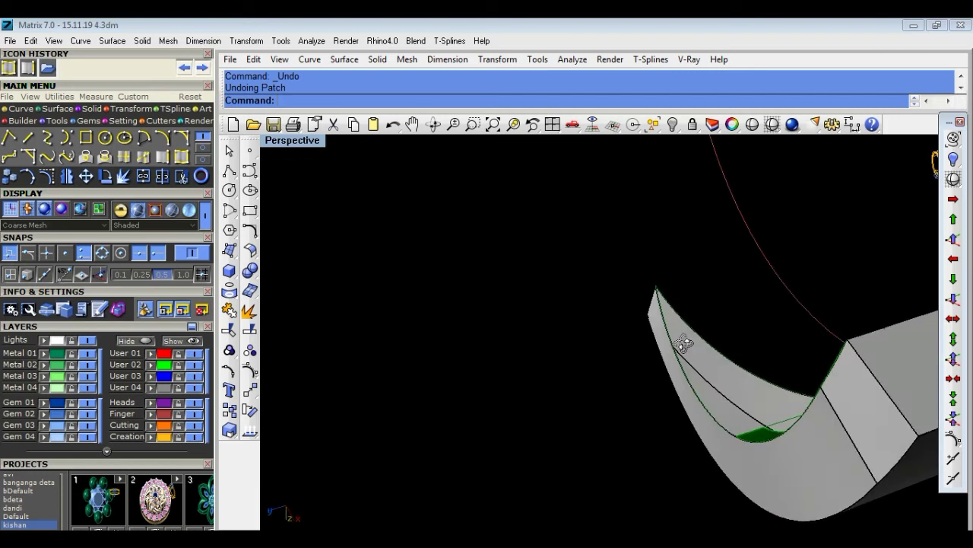
{"action": "scroll", "coordinate": [488, 335], "scroll_direction": "up", "scroll_amount": 3}
{"action": "scroll", "coordinate": [486, 332], "scroll_direction": "up", "scroll_amount": 3}
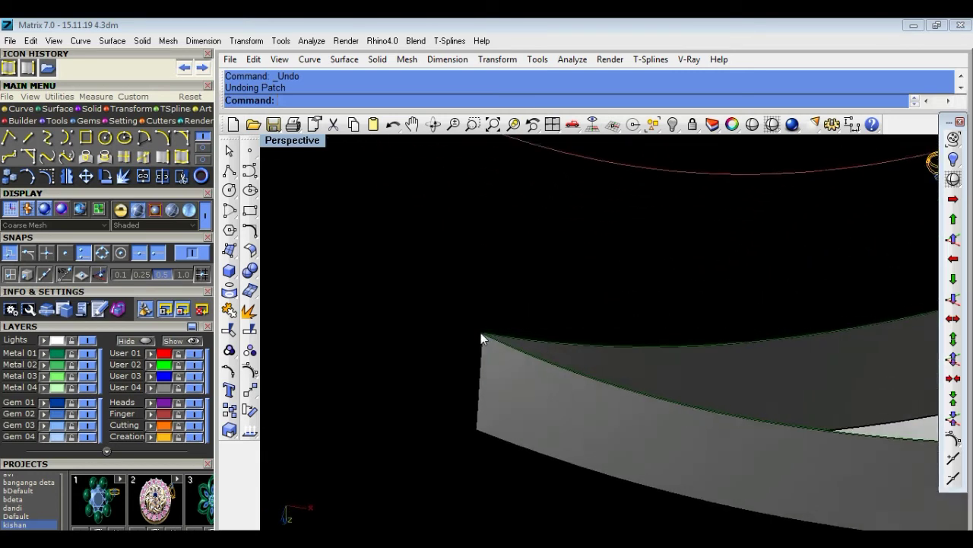
{"action": "mouse_move", "coordinate": [495, 332]}
{"action": "right_mouse_down"}
{"action": "mouse_move", "coordinate": [821, 456]}
{"action": "mouse_move", "coordinate": [788, 497]}
{"action": "mouse_move", "coordinate": [854, 174]}
{"action": "mouse_move", "coordinate": [831, 264]}
{"action": "mouse_move", "coordinate": [700, 391]}
{"action": "mouse_move", "coordinate": [761, 73]}
{"action": "right_mouse_up"}
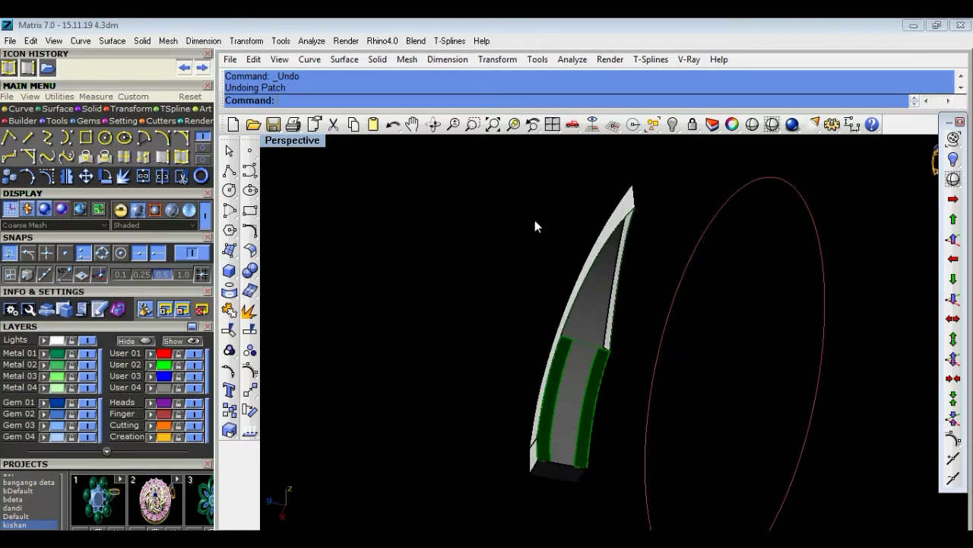
{"action": "scroll", "coordinate": [567, 334], "scroll_direction": "up", "scroll_amount": 3}
{"action": "scroll", "coordinate": [558, 342], "scroll_direction": "up", "scroll_amount": 2}
{"action": "scroll", "coordinate": [555, 350], "scroll_direction": "up", "scroll_amount": 1}
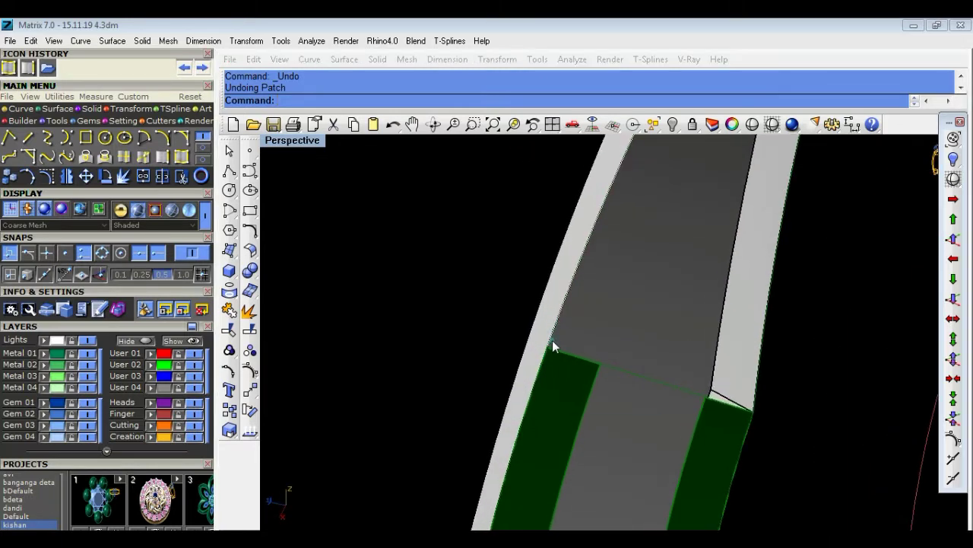
{"action": "left_click", "coordinate": [553, 346]}
{"action": "left_click", "coordinate": [759, 369]}
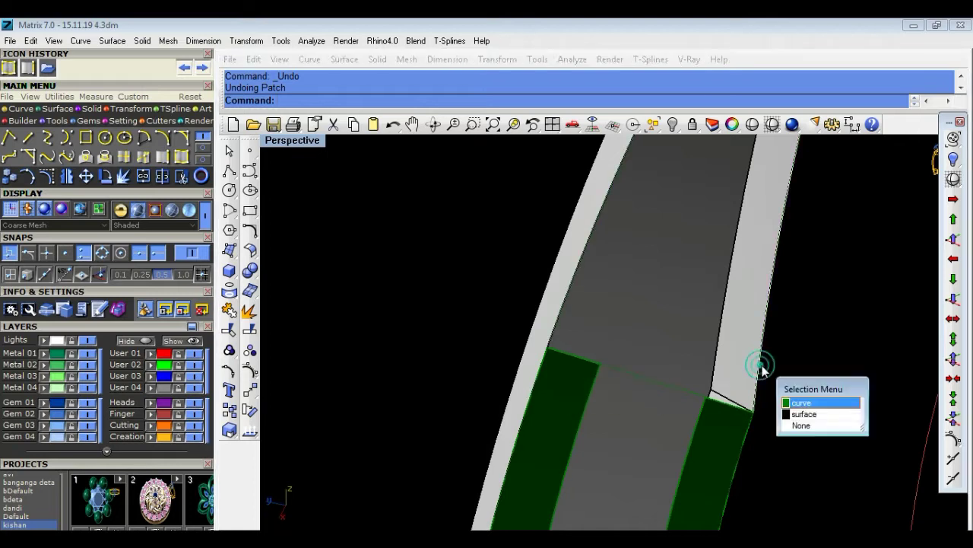
{"action": "mouse_move", "coordinate": [826, 374]}
{"action": "right_mouse_down"}
{"action": "mouse_move", "coordinate": [824, 334]}
{"action": "mouse_move", "coordinate": [835, 351]}
{"action": "mouse_move", "coordinate": [796, 319]}
{"action": "right_mouse_up"}
{"action": "scroll", "coordinate": [837, 343], "scroll_direction": "down", "scroll_amount": 3}
{"action": "scroll", "coordinate": [853, 263], "scroll_direction": "up", "scroll_amount": 3}
{"action": "right_click", "coordinate": [852, 262]}
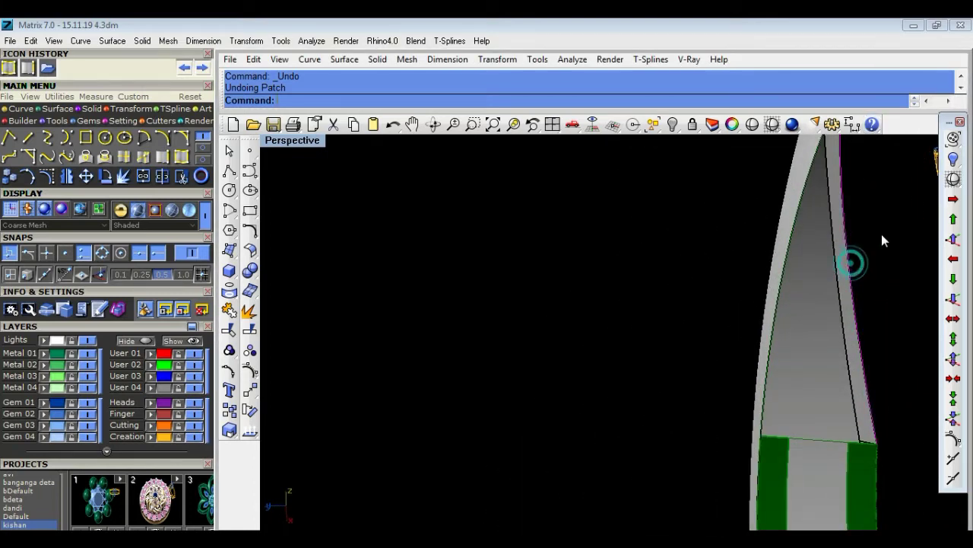
{"action": "left_click", "coordinate": [532, 196]}
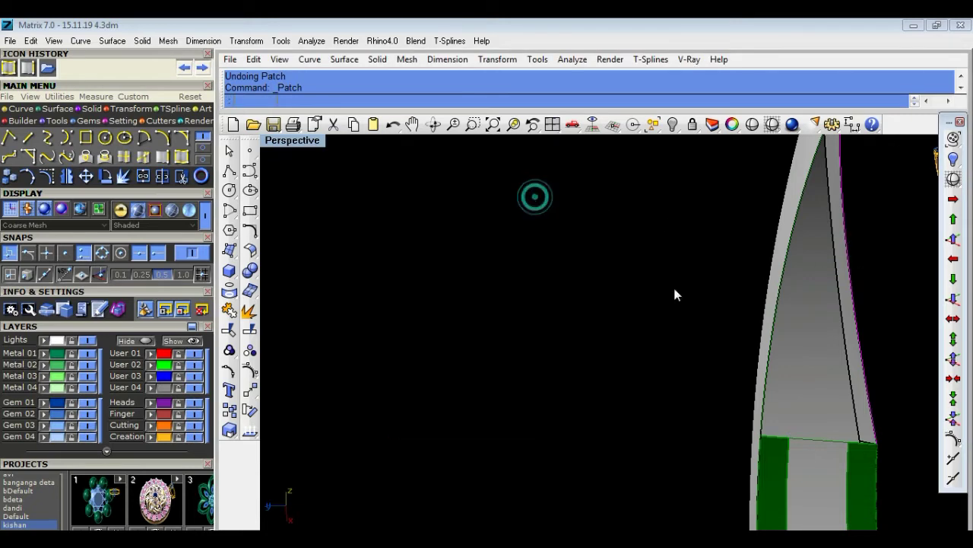
{"action": "left_click", "coordinate": [779, 296]}
{"action": "key", "text": "Return"}
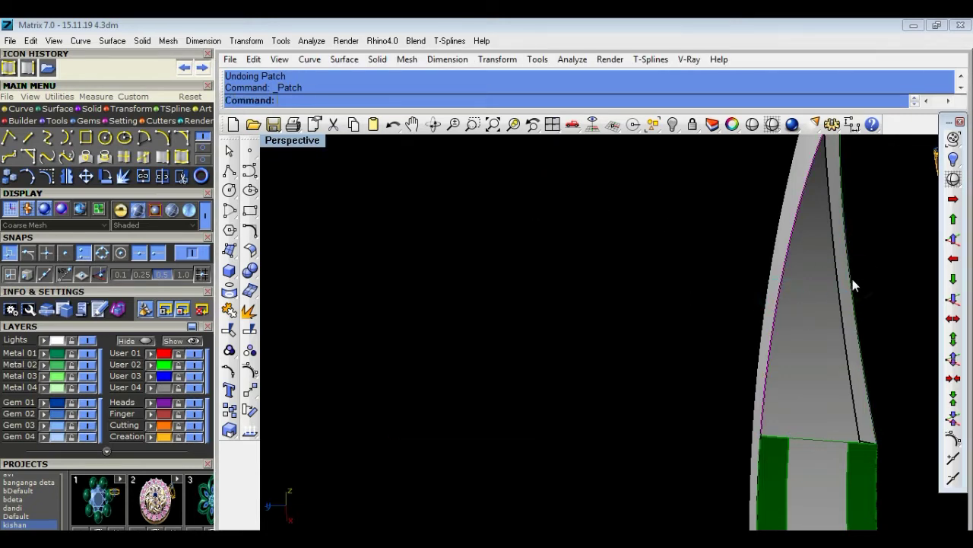
{"action": "right_click", "coordinate": [883, 260]}
{"action": "left_click", "coordinate": [542, 194]}
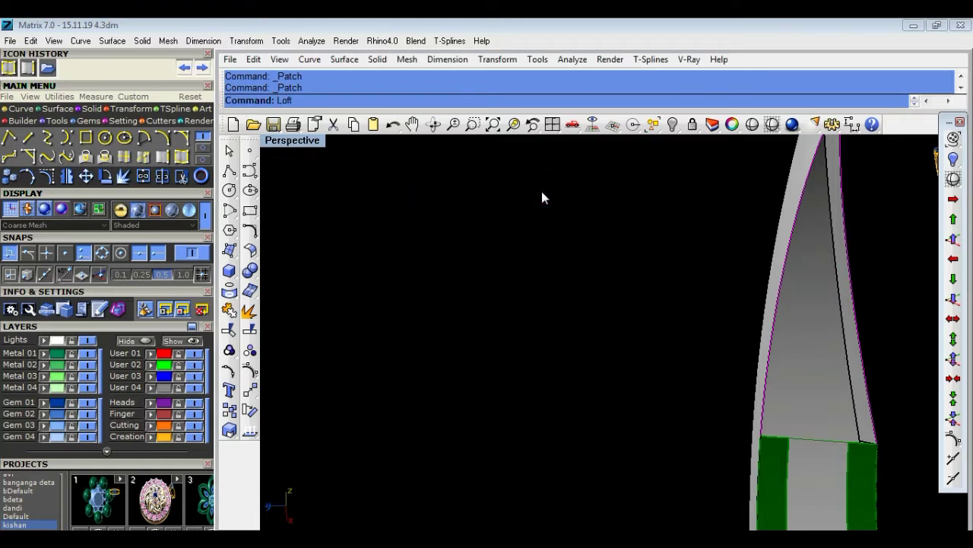
Loft a surface across the band tip's selected edge curves.
{"action": "type", "text": "t"}
{"action": "key", "text": "Return"}
{"action": "key", "text": "Return"}
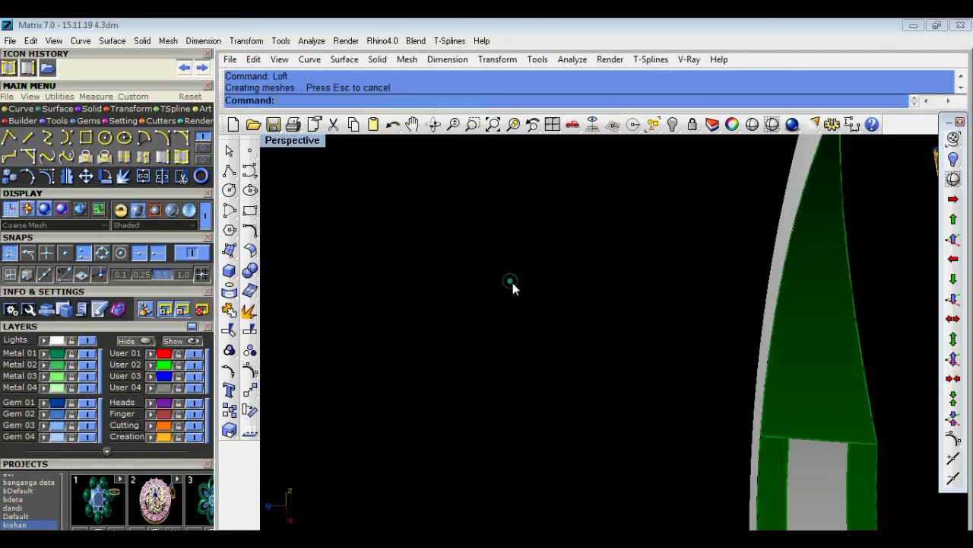
{"action": "scroll", "coordinate": [510, 282], "scroll_direction": "down", "scroll_amount": 3}
{"action": "scroll", "coordinate": [704, 441], "scroll_direction": "up", "scroll_amount": 2}
{"action": "right_click_drag", "start_coordinate": [704, 441], "coordinate": [740, 343]}
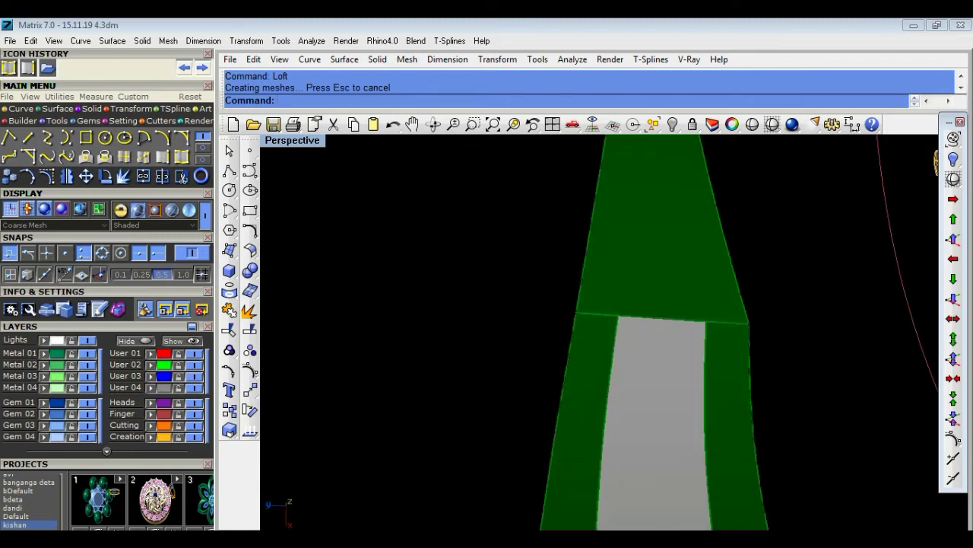
Delete the block's top face and orbit around the curved part.
{"action": "left_click", "coordinate": [762, 420]}
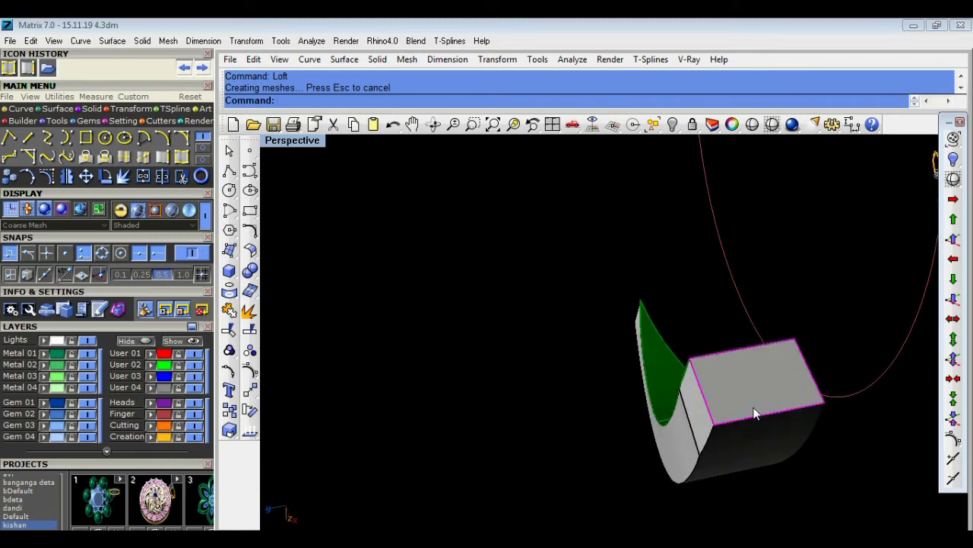
{"action": "key", "text": "Delete"}
{"action": "mouse_move", "coordinate": [669, 415]}
{"action": "right_mouse_down"}
{"action": "mouse_move", "coordinate": [591, 367]}
{"action": "mouse_move", "coordinate": [672, 421]}
{"action": "right_mouse_up"}
{"action": "right_click_drag", "start_coordinate": [612, 400], "coordinate": [597, 402]}
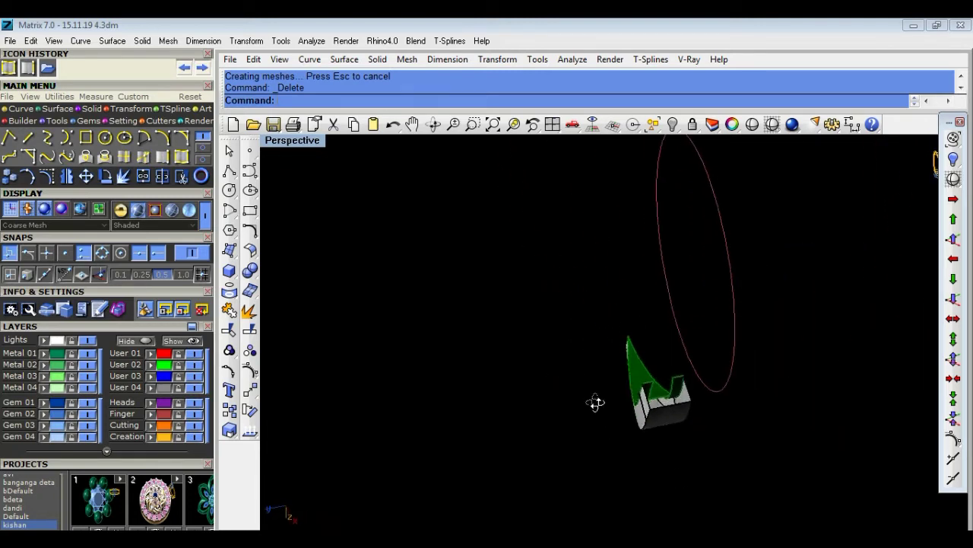
{"action": "mouse_move", "coordinate": [669, 224]}
{"action": "right_mouse_down"}
{"action": "mouse_move", "coordinate": [572, 170]}
{"action": "mouse_move", "coordinate": [507, 419]}
{"action": "mouse_move", "coordinate": [650, 145]}
{"action": "right_mouse_up"}
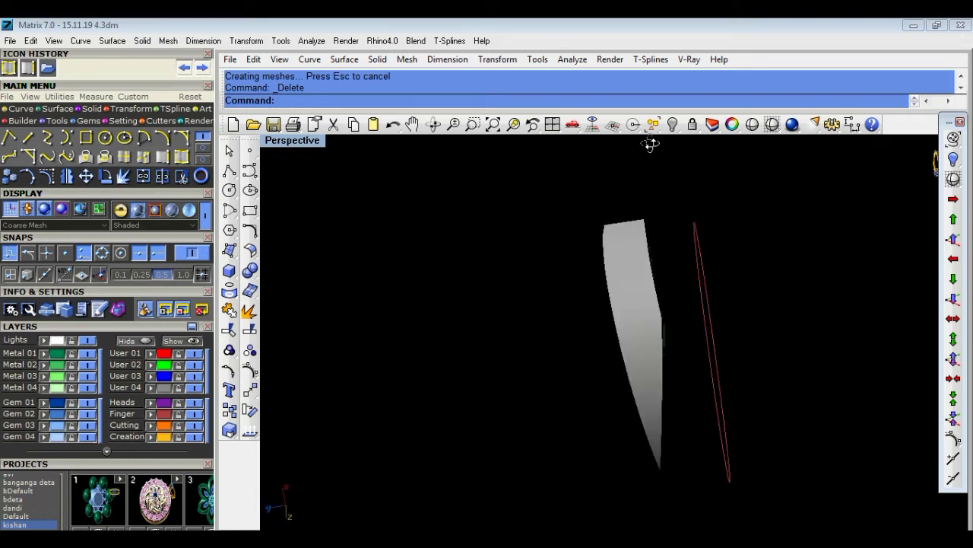
{"action": "mouse_move", "coordinate": [762, 295]}
{"action": "right_mouse_down"}
{"action": "mouse_move", "coordinate": [767, 258]}
{"action": "mouse_move", "coordinate": [590, 244]}
{"action": "right_mouse_up"}
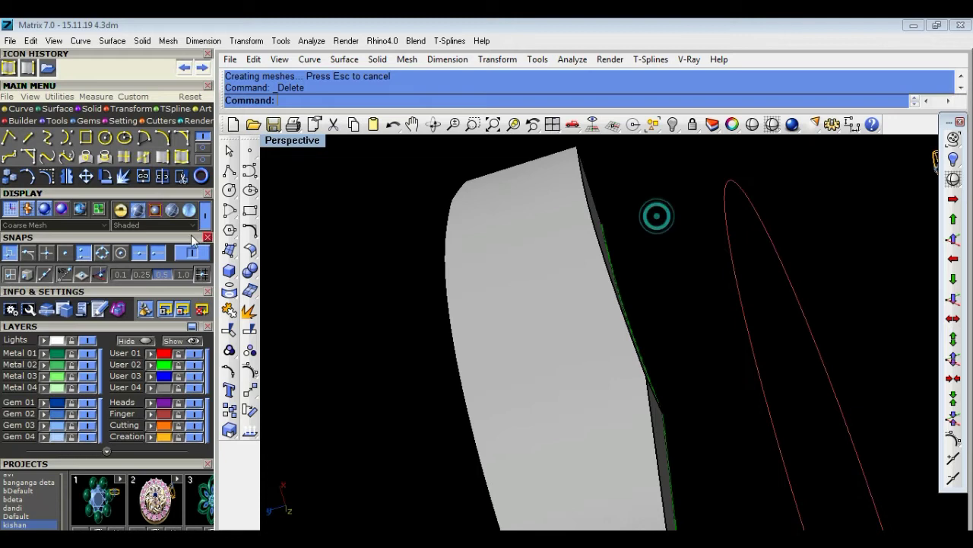
Copy the surface's right and left edges as curves, then delete and restore the grey surface.
{"action": "left_click", "coordinate": [161, 157]}
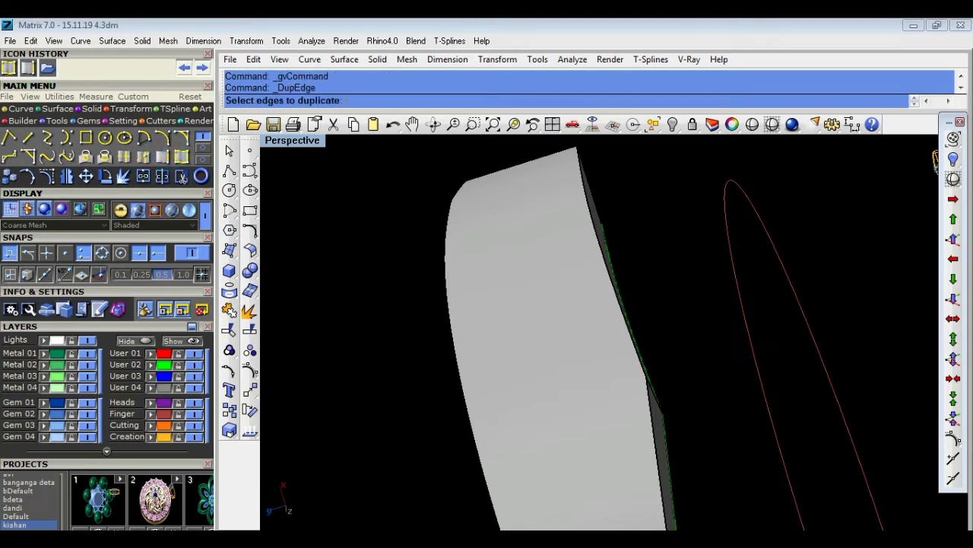
{"action": "left_click", "coordinate": [598, 241]}
{"action": "left_click", "coordinate": [413, 274]}
{"action": "left_click", "coordinate": [445, 283]}
{"action": "left_click", "coordinate": [406, 264]}
{"action": "key", "text": "Return"}
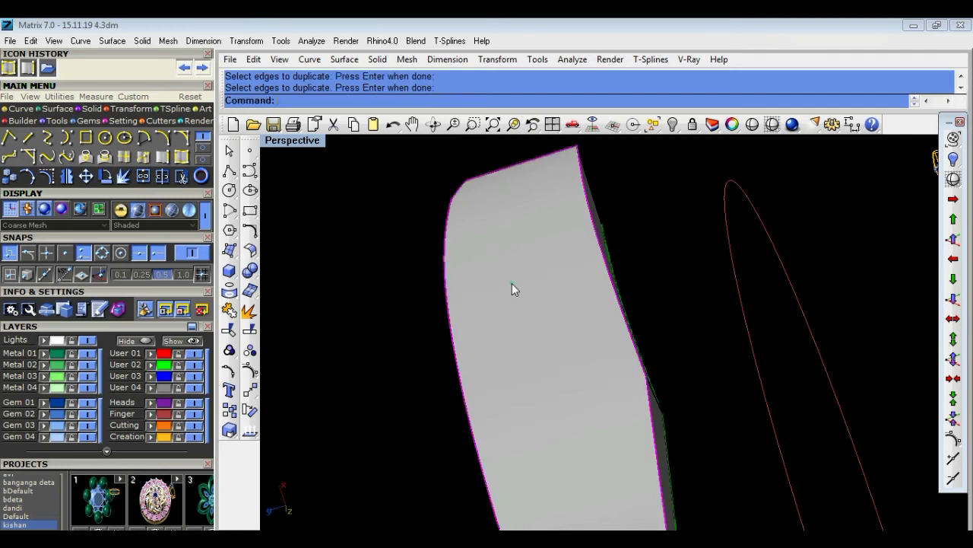
{"action": "key", "text": "Delete"}
{"action": "mouse_move", "coordinate": [469, 293]}
{"action": "right_mouse_down"}
{"action": "mouse_move", "coordinate": [418, 326]}
{"action": "mouse_move", "coordinate": [518, 200]}
{"action": "right_mouse_up"}
{"action": "key", "text": "ctrl+z"}
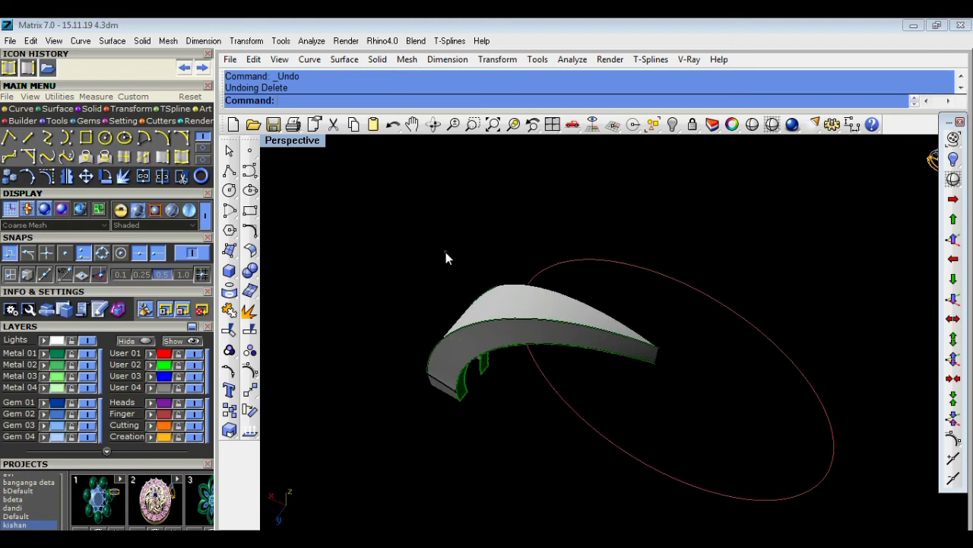
{"action": "right_click_drag", "start_coordinate": [446, 252], "coordinate": [342, 336]}
{"action": "scroll", "coordinate": [342, 337], "scroll_direction": "up", "scroll_amount": 3}
Offset the edge curve 0.3 inward along the band surface, with the direction flipped.
{"action": "left_click", "coordinate": [252, 230]}
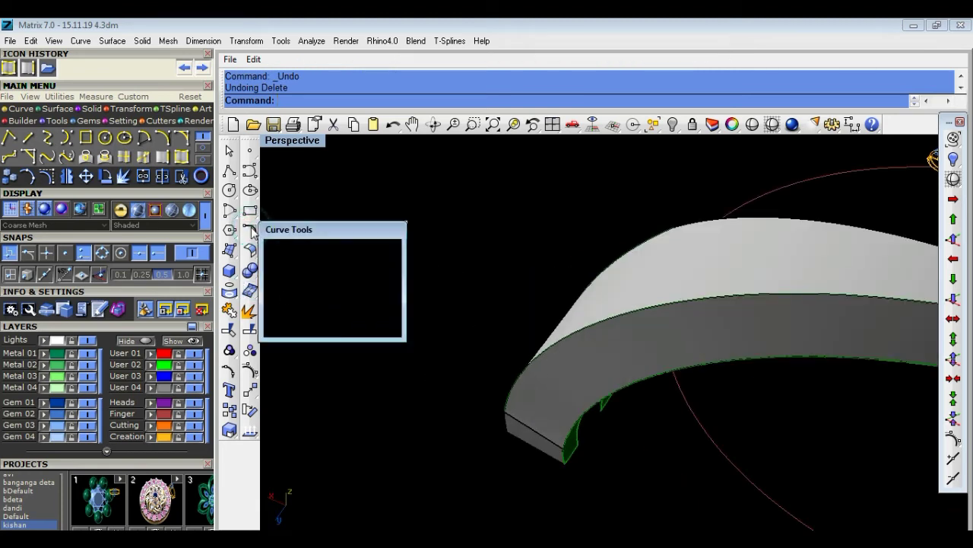
{"action": "left_click", "coordinate": [294, 273]}
{"action": "left_click", "coordinate": [594, 318]}
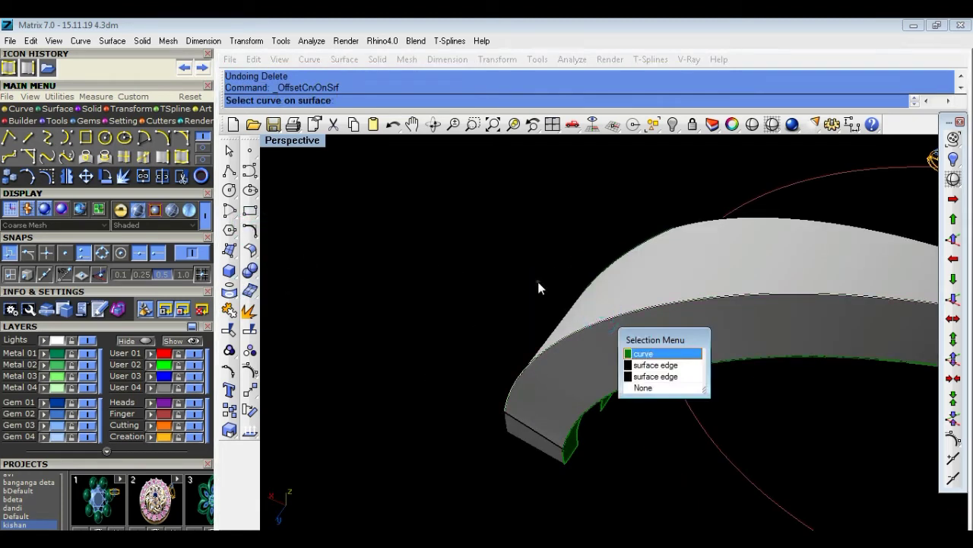
{"action": "right_click_drag", "start_coordinate": [539, 287], "coordinate": [546, 274]}
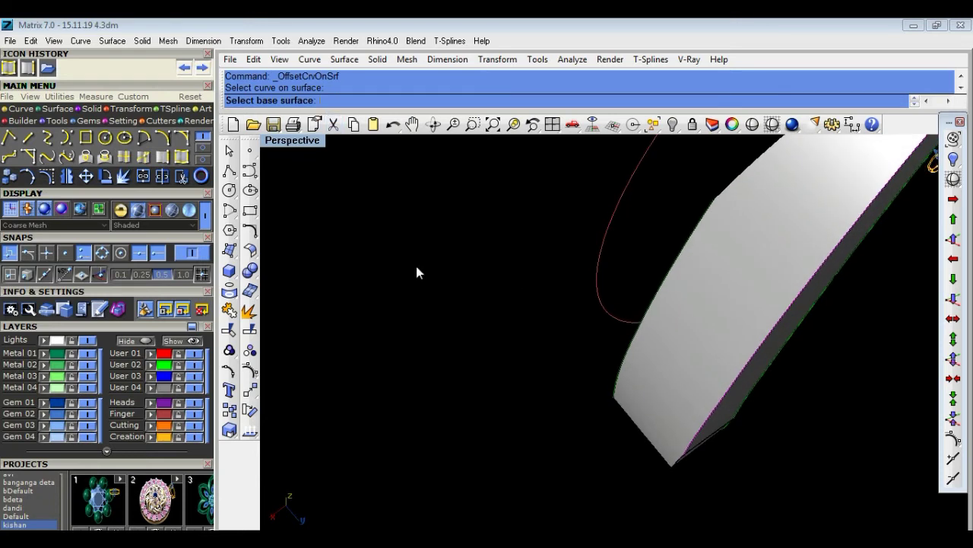
{"action": "left_click", "coordinate": [742, 283]}
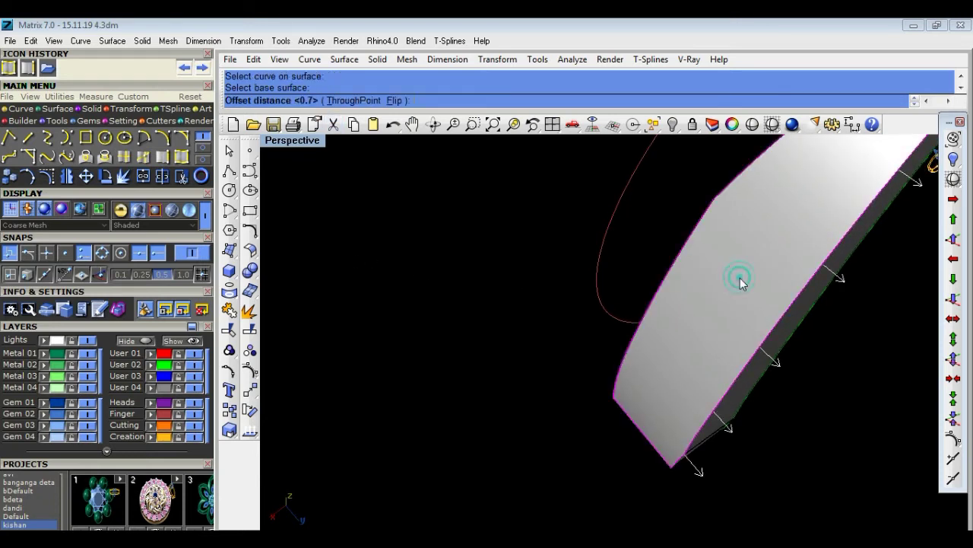
{"action": "left_click", "coordinate": [394, 100]}
{"action": "type", "text": "0.3"}
{"action": "key", "text": "Return"}
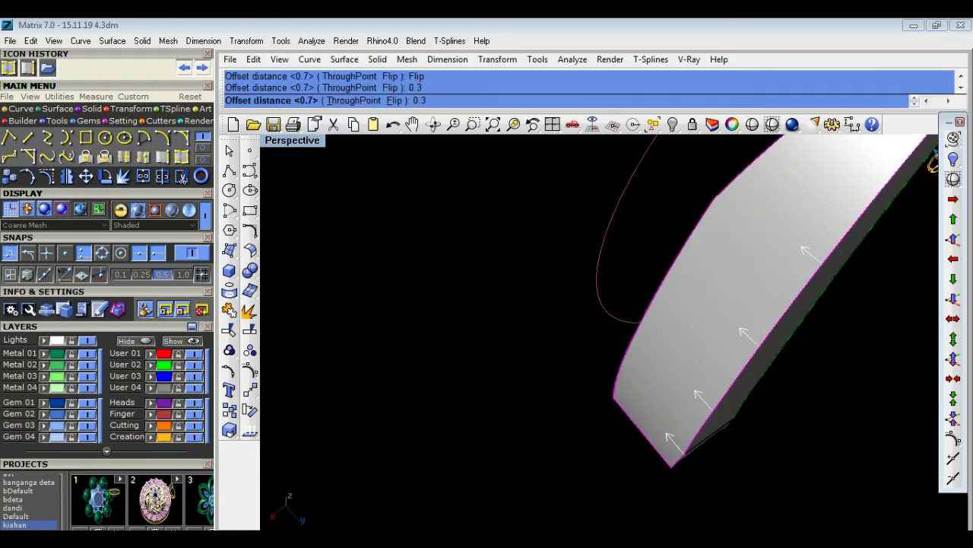
Add a flipped 0.2 offset curve on the band, then delete the original band surface.
{"action": "right_click_drag", "start_coordinate": [429, 263], "coordinate": [532, 307]}
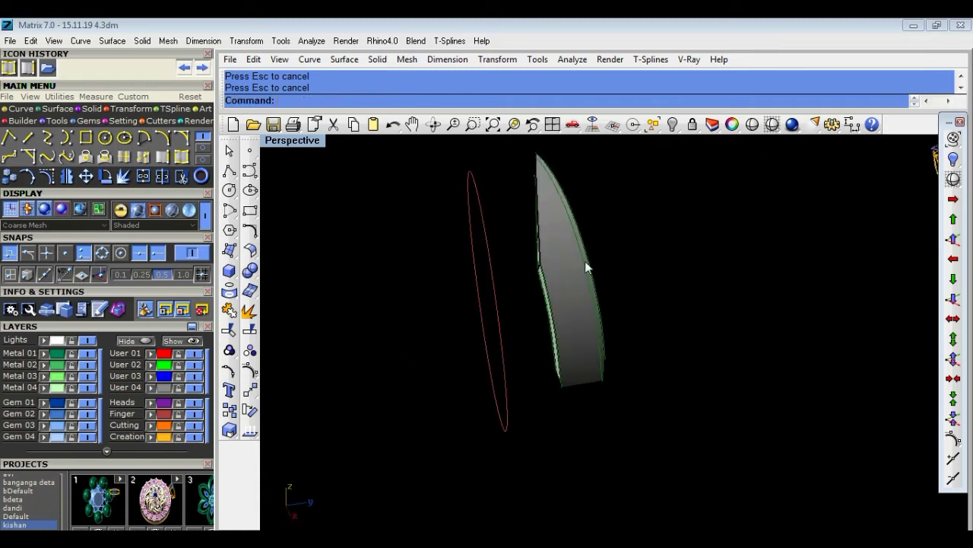
{"action": "key", "text": "Return"}
{"action": "left_click", "coordinate": [636, 262]}
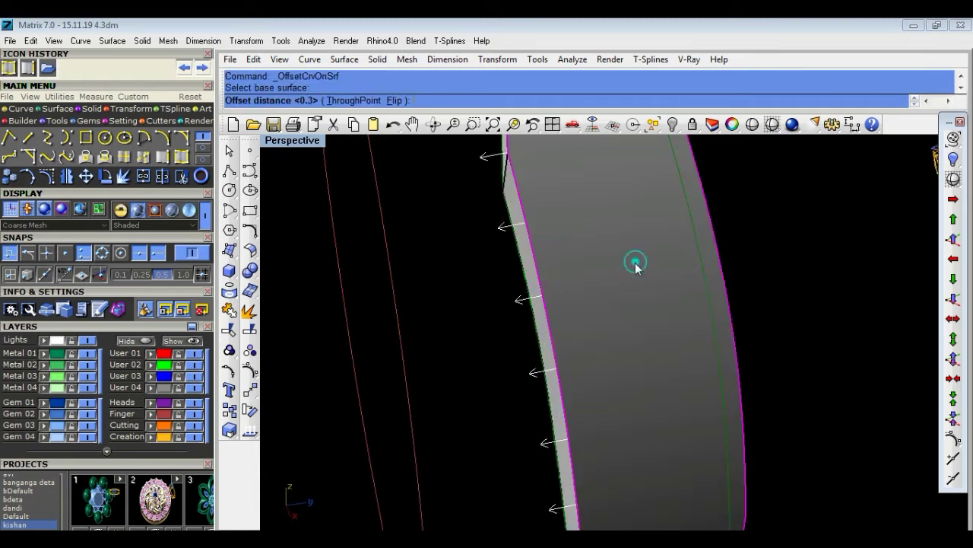
{"action": "left_click", "coordinate": [392, 103]}
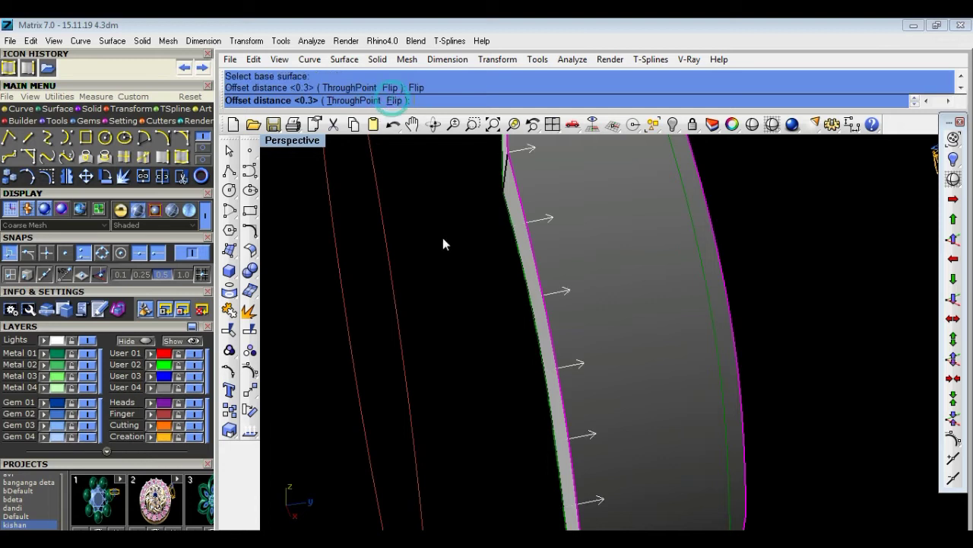
{"action": "type", "text": "0.2"}
{"action": "key", "text": "Return"}
{"action": "left_click", "coordinate": [603, 291]}
{"action": "key", "text": "Delete"}
{"action": "mouse_move", "coordinate": [611, 311]}
{"action": "right_mouse_down"}
{"action": "mouse_move", "coordinate": [602, 305]}
{"action": "mouse_move", "coordinate": [609, 251]}
{"action": "right_mouse_up"}
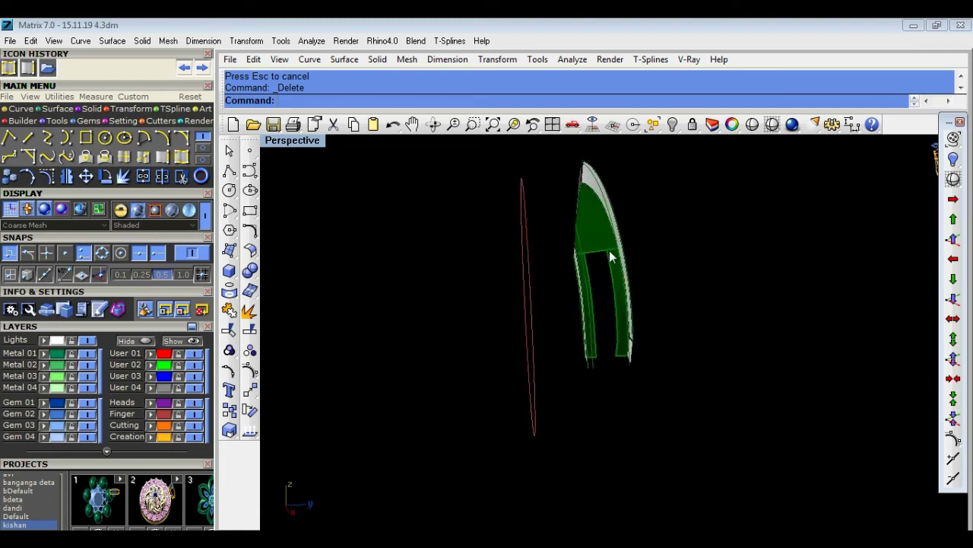
Select the curve crossing the band and start moving it from its end point.
{"action": "scroll", "coordinate": [609, 250], "scroll_direction": "up", "scroll_amount": 3}
{"action": "mouse_move", "coordinate": [744, 271]}
{"action": "right_mouse_down"}
{"action": "mouse_move", "coordinate": [724, 319]}
{"action": "mouse_move", "coordinate": [695, 239]}
{"action": "mouse_move", "coordinate": [662, 258]}
{"action": "mouse_move", "coordinate": [674, 272]}
{"action": "mouse_move", "coordinate": [780, 268]}
{"action": "right_mouse_up"}
{"action": "scroll", "coordinate": [715, 310], "scroll_direction": "up", "scroll_amount": 2}
{"action": "scroll", "coordinate": [725, 322], "scroll_direction": "down", "scroll_amount": 1}
{"action": "scroll", "coordinate": [680, 245], "scroll_direction": "up", "scroll_amount": 3}
{"action": "left_click", "coordinate": [690, 235]}
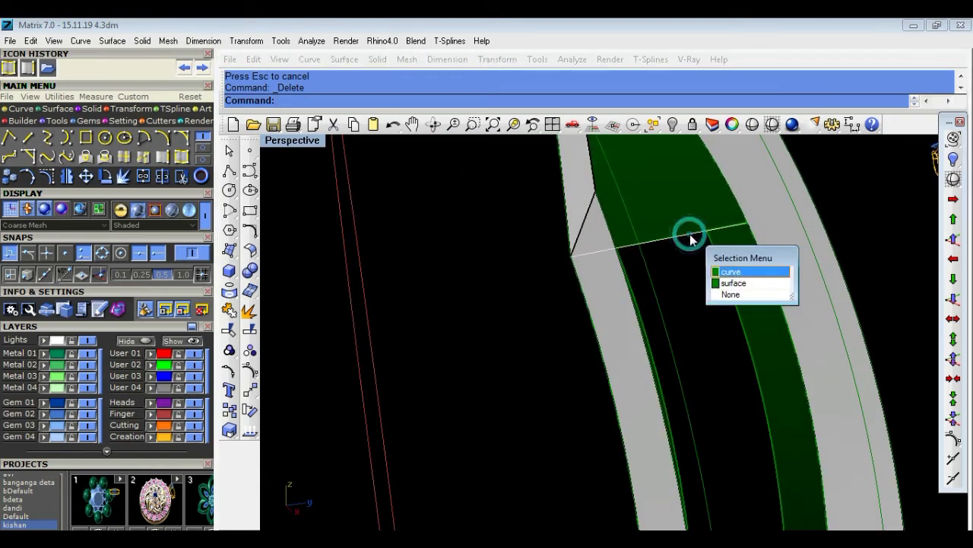
{"action": "left_click", "coordinate": [719, 262]}
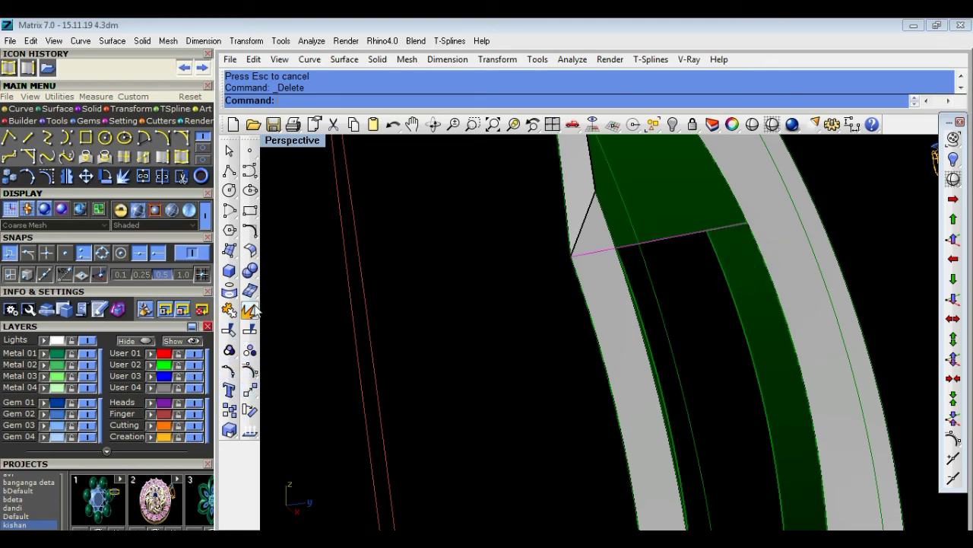
{"action": "left_click", "coordinate": [251, 391]}
{"action": "left_click", "coordinate": [570, 256]}
In the enlarged Top view with the reference photo, drop the curve's end on the band's corner.
{"action": "scroll", "coordinate": [591, 255], "scroll_direction": "down", "scroll_amount": 2}
{"action": "scroll", "coordinate": [592, 272], "scroll_direction": "down", "scroll_amount": 1}
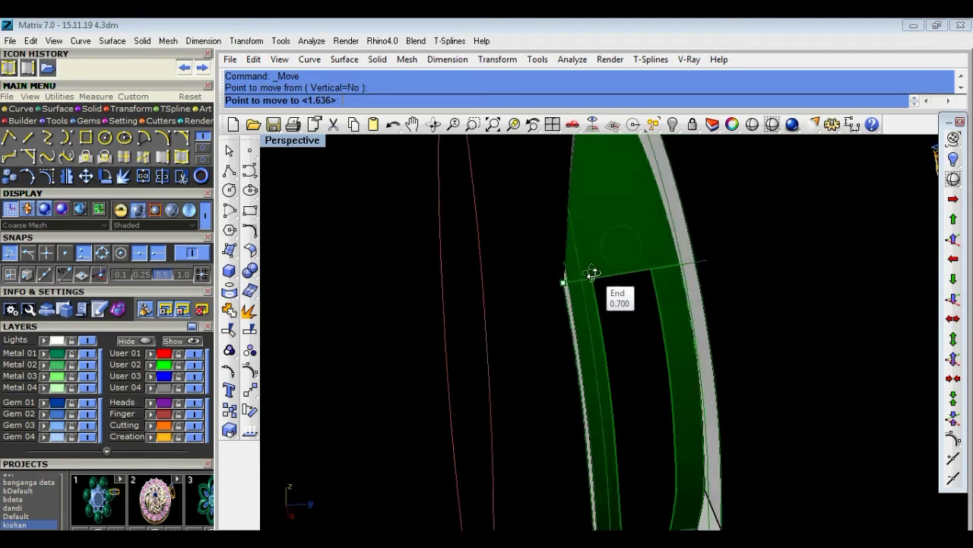
{"action": "scroll", "coordinate": [585, 281], "scroll_direction": "down", "scroll_amount": 1}
{"action": "scroll", "coordinate": [575, 286], "scroll_direction": "up", "scroll_amount": 4}
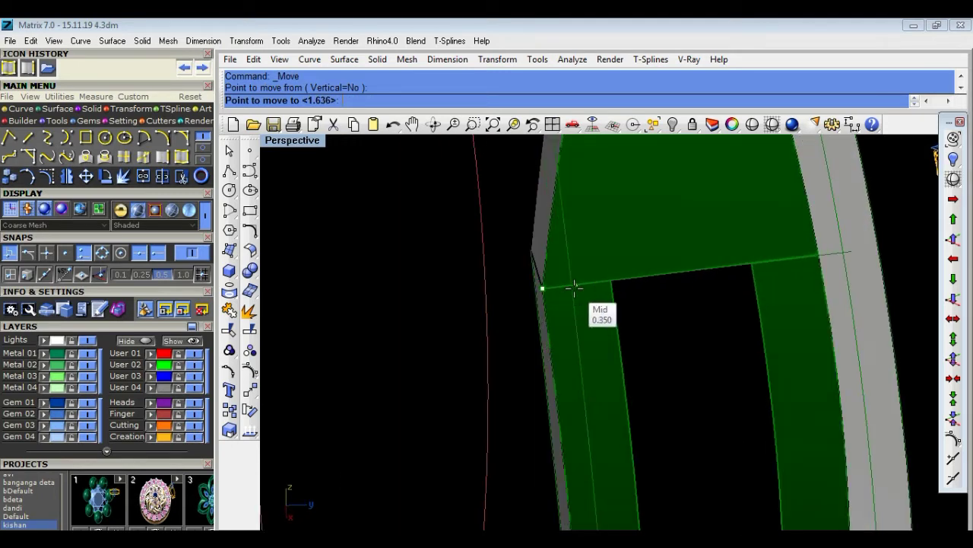
{"action": "double_click", "coordinate": [307, 141]}
{"action": "double_click", "coordinate": [276, 142]}
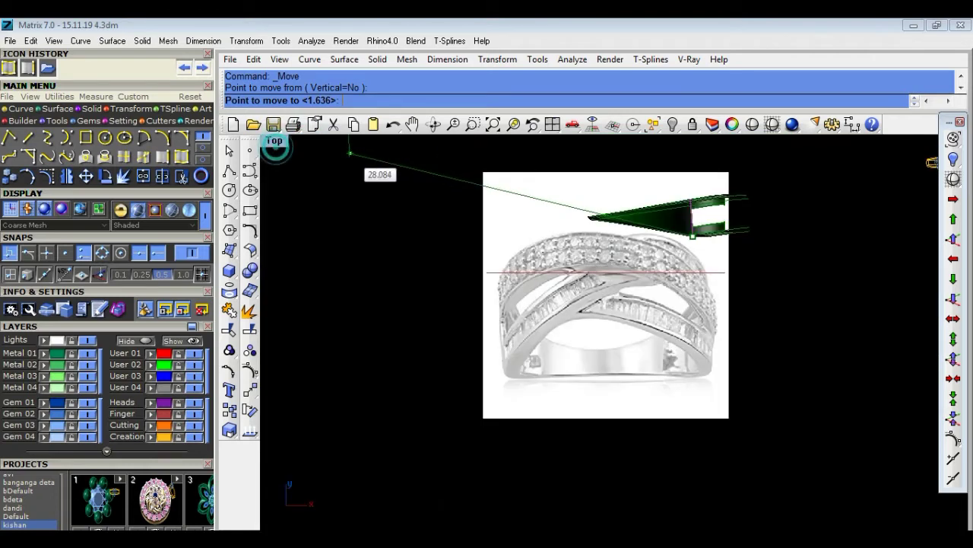
{"action": "scroll", "coordinate": [692, 232], "scroll_direction": "up", "scroll_amount": 1}
{"action": "scroll", "coordinate": [684, 242], "scroll_direction": "up", "scroll_amount": 2}
{"action": "scroll", "coordinate": [675, 235], "scroll_direction": "up", "scroll_amount": 2}
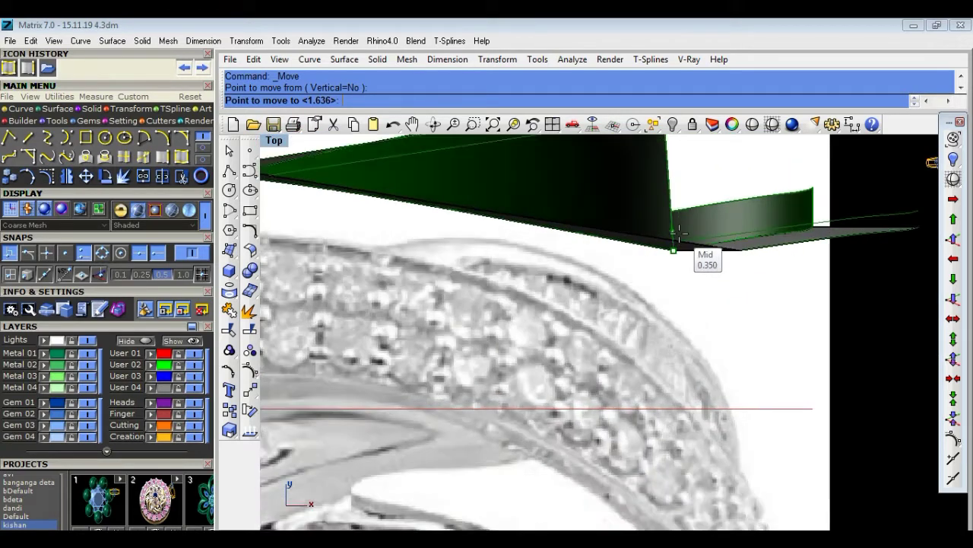
{"action": "scroll", "coordinate": [667, 234], "scroll_direction": "up", "scroll_amount": 2}
{"action": "left_click", "coordinate": [698, 253]}
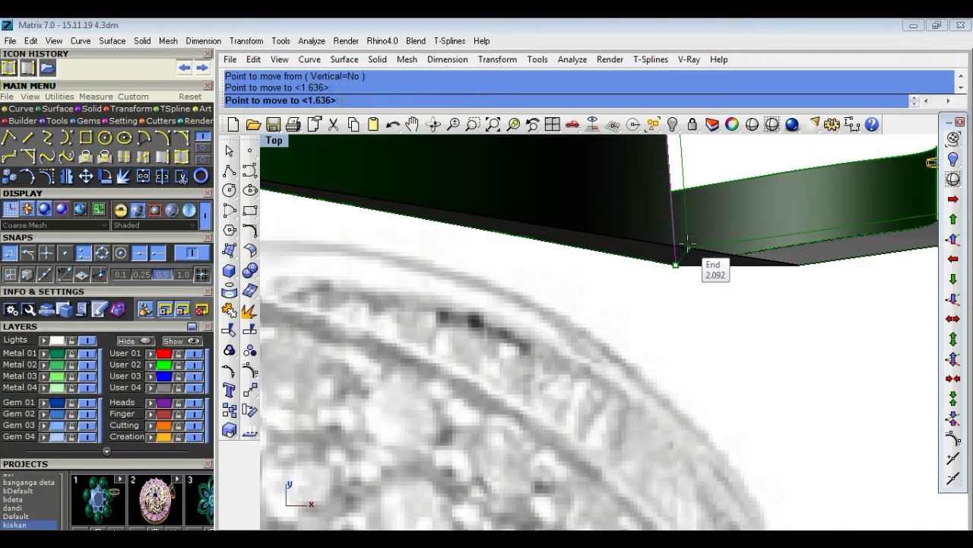
{"action": "scroll", "coordinate": [695, 205], "scroll_direction": "down", "scroll_amount": 5}
{"action": "scroll", "coordinate": [689, 222], "scroll_direction": "up", "scroll_amount": 1}
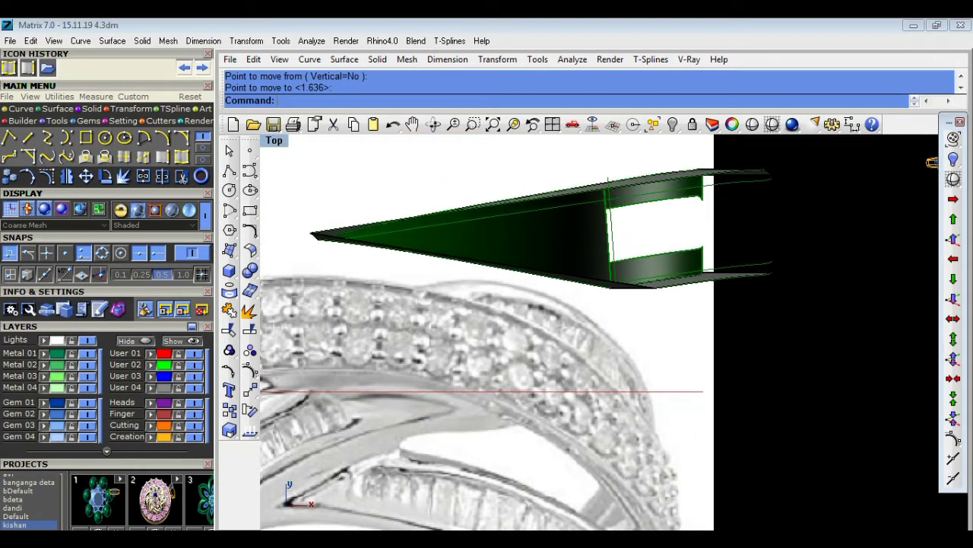
{"action": "scroll", "coordinate": [608, 215], "scroll_direction": "up", "scroll_amount": 3}
{"action": "scroll", "coordinate": [620, 197], "scroll_direction": "down", "scroll_amount": 1}
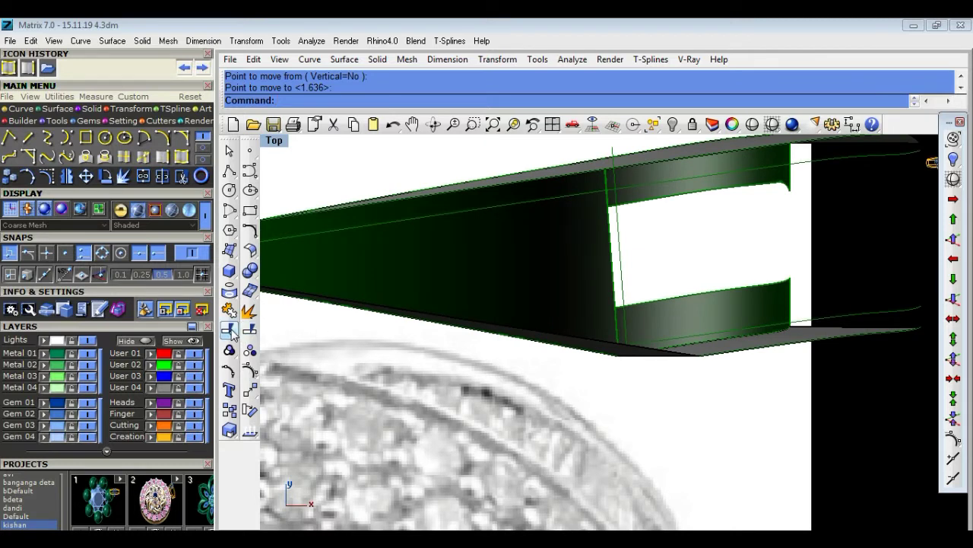
Trim the region inside the opening from the green band, using three edge curves as cutters.
{"action": "left_click", "coordinate": [230, 330]}
{"action": "left_click", "coordinate": [620, 190]}
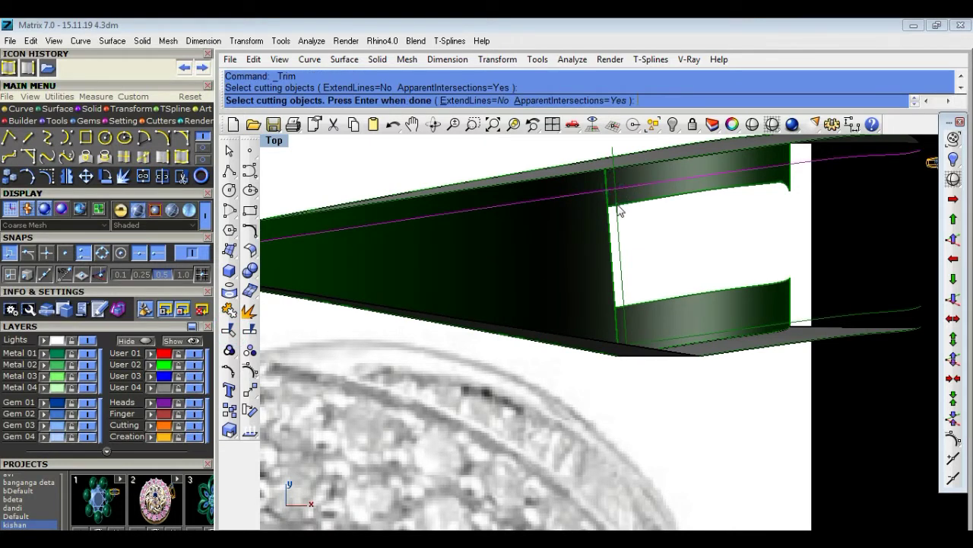
{"action": "left_click", "coordinate": [628, 213]}
{"action": "left_click", "coordinate": [659, 244]}
{"action": "left_click", "coordinate": [669, 340]}
{"action": "key", "text": "Return"}
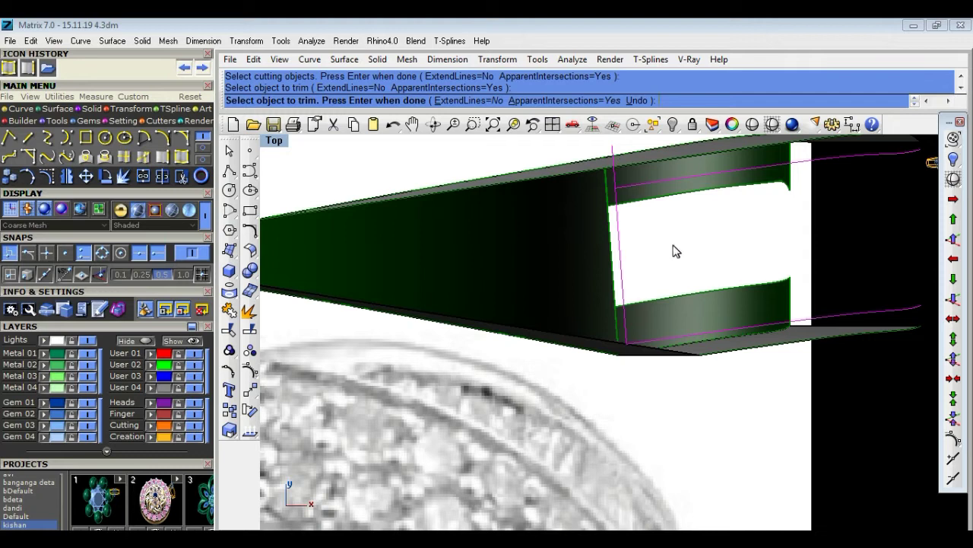
{"action": "left_click", "coordinate": [614, 152]}
{"action": "key", "text": "Return"}
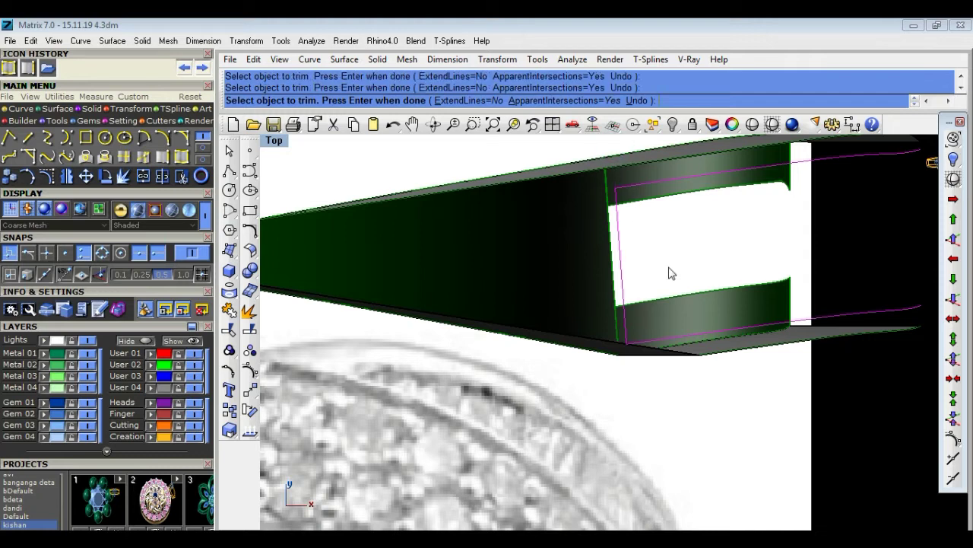
Toggle between the enlarged Top view and the four-view layout.
{"action": "double_click", "coordinate": [275, 141]}
{"action": "double_click", "coordinate": [278, 133]}
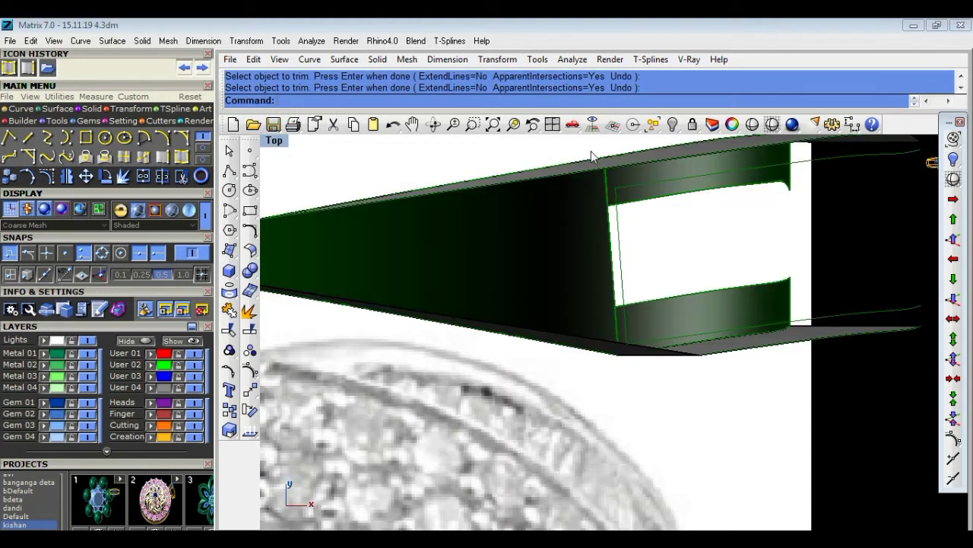
{"action": "double_click", "coordinate": [275, 141]}
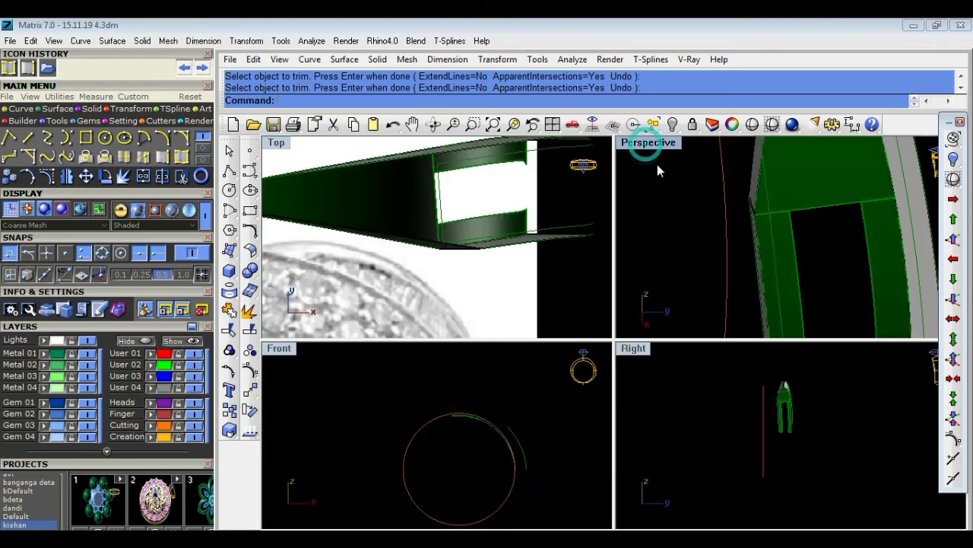
Inspect the trimmed band in Perspective, compare with Top, and leave Perspective maximized.
{"action": "double_click", "coordinate": [647, 143]}
{"action": "mouse_move", "coordinate": [675, 239]}
{"action": "right_mouse_down"}
{"action": "mouse_move", "coordinate": [593, 258]}
{"action": "mouse_move", "coordinate": [705, 282]}
{"action": "mouse_move", "coordinate": [602, 229]}
{"action": "right_mouse_up"}
{"action": "scroll", "coordinate": [596, 240], "scroll_direction": "up", "scroll_amount": 5}
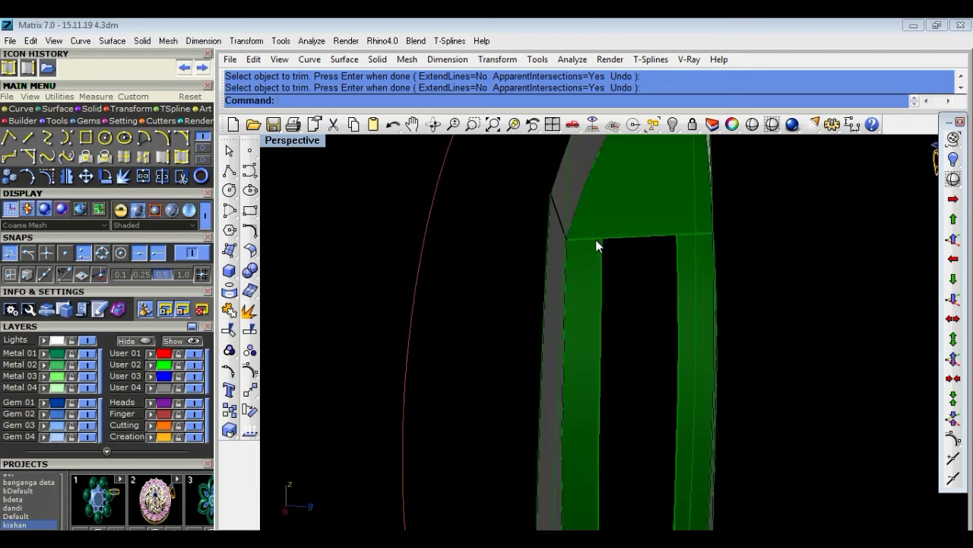
{"action": "scroll", "coordinate": [641, 283], "scroll_direction": "down", "scroll_amount": 5}
{"action": "mouse_move", "coordinate": [641, 288]}
{"action": "right_mouse_down"}
{"action": "mouse_move", "coordinate": [500, 176]}
{"action": "mouse_move", "coordinate": [360, 489]}
{"action": "mouse_move", "coordinate": [302, 479]}
{"action": "mouse_move", "coordinate": [716, 244]}
{"action": "mouse_move", "coordinate": [647, 278]}
{"action": "right_mouse_up"}
{"action": "scroll", "coordinate": [642, 283], "scroll_direction": "up", "scroll_amount": 3}
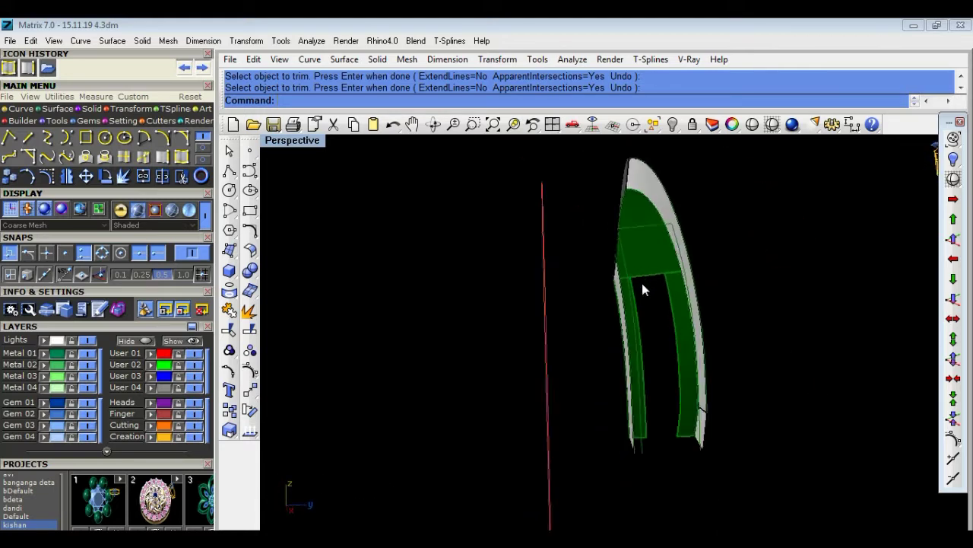
{"action": "double_click", "coordinate": [295, 141]}
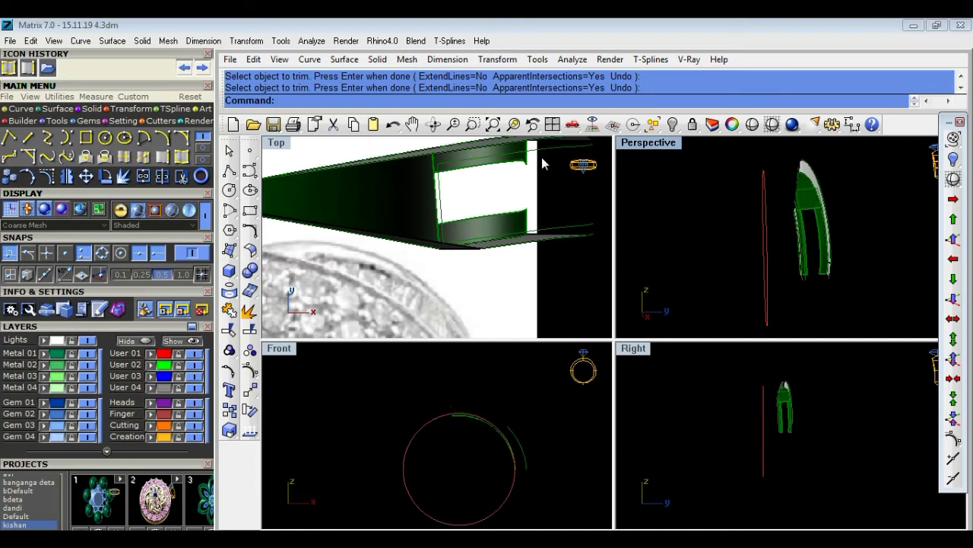
{"action": "double_click", "coordinate": [274, 142]}
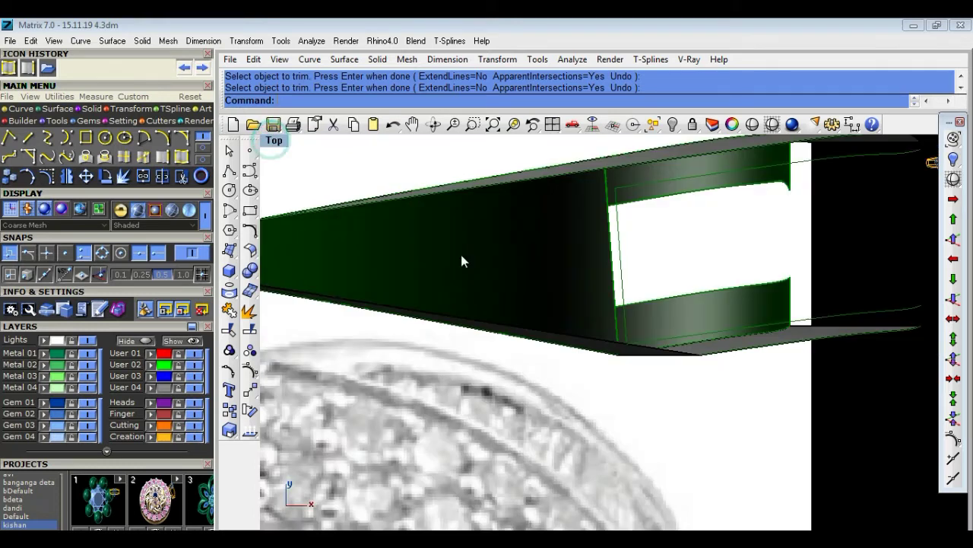
{"action": "scroll", "coordinate": [533, 282], "scroll_direction": "down", "scroll_amount": 3}
{"action": "scroll", "coordinate": [593, 289], "scroll_direction": "down", "scroll_amount": 2}
{"action": "double_click", "coordinate": [276, 142]}
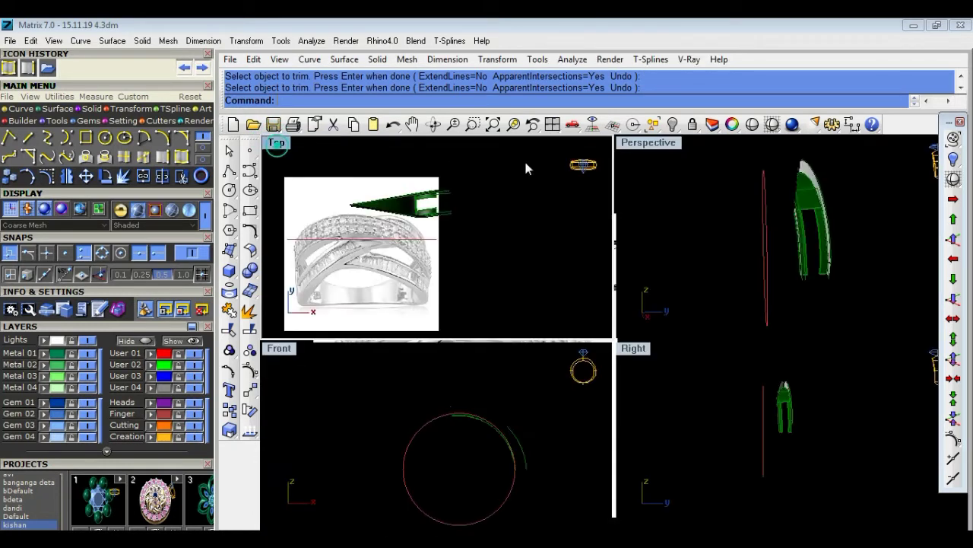
{"action": "double_click", "coordinate": [650, 144]}
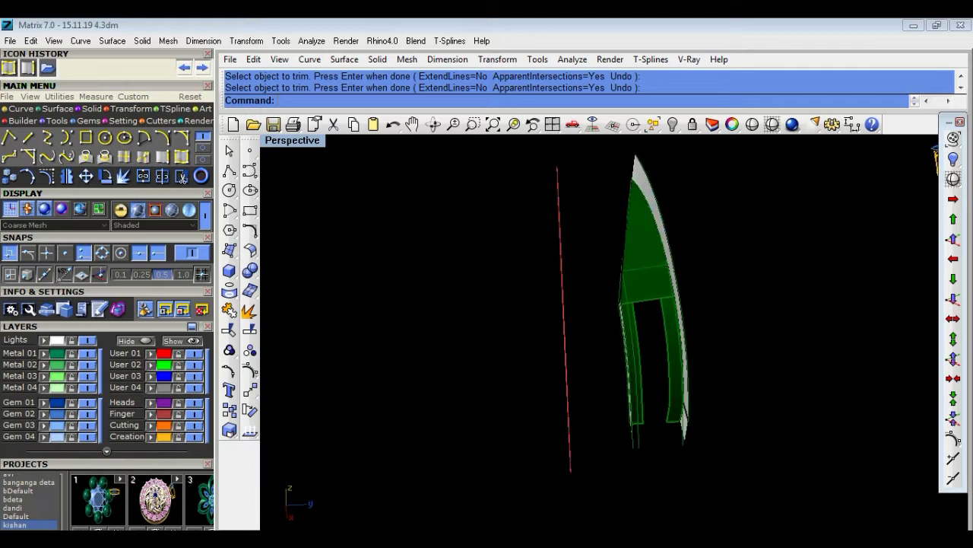
{"action": "scroll", "coordinate": [655, 306], "scroll_direction": "up", "scroll_amount": 3}
Move the line across the green segment from its end to the edge's midpoint.
{"action": "left_click", "coordinate": [597, 218]}
{"action": "left_click", "coordinate": [251, 389]}
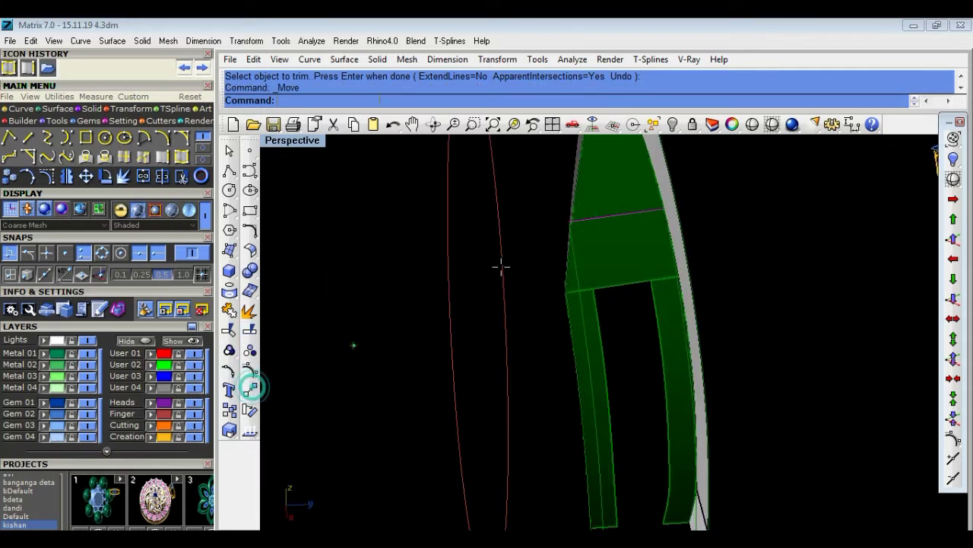
{"action": "scroll", "coordinate": [571, 229], "scroll_direction": "up", "scroll_amount": 3}
{"action": "scroll", "coordinate": [567, 211], "scroll_direction": "up", "scroll_amount": 3}
{"action": "left_click", "coordinate": [567, 209]}
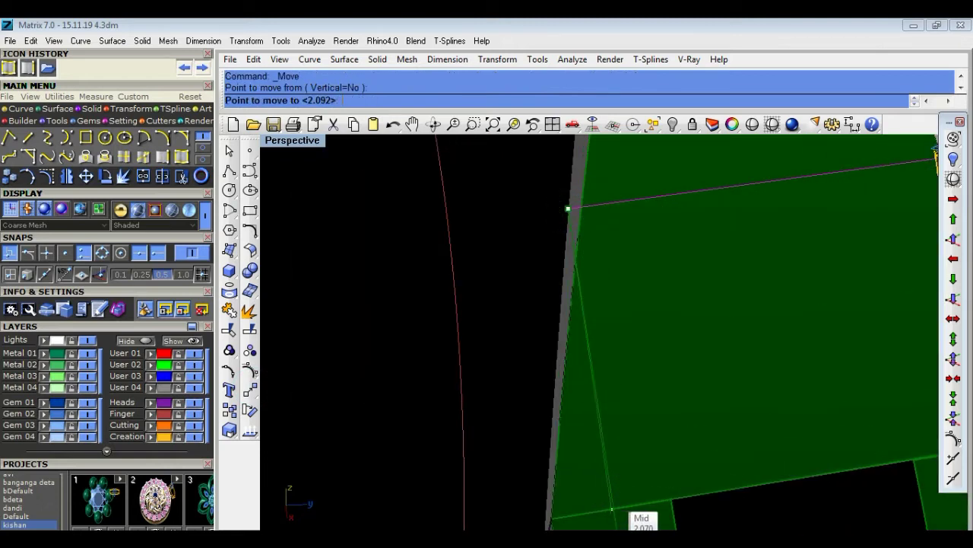
{"action": "left_click", "coordinate": [618, 506]}
{"action": "mouse_move", "coordinate": [777, 486]}
{"action": "right_mouse_down"}
{"action": "mouse_move", "coordinate": [693, 375]}
{"action": "mouse_move", "coordinate": [677, 399]}
{"action": "right_mouse_up"}
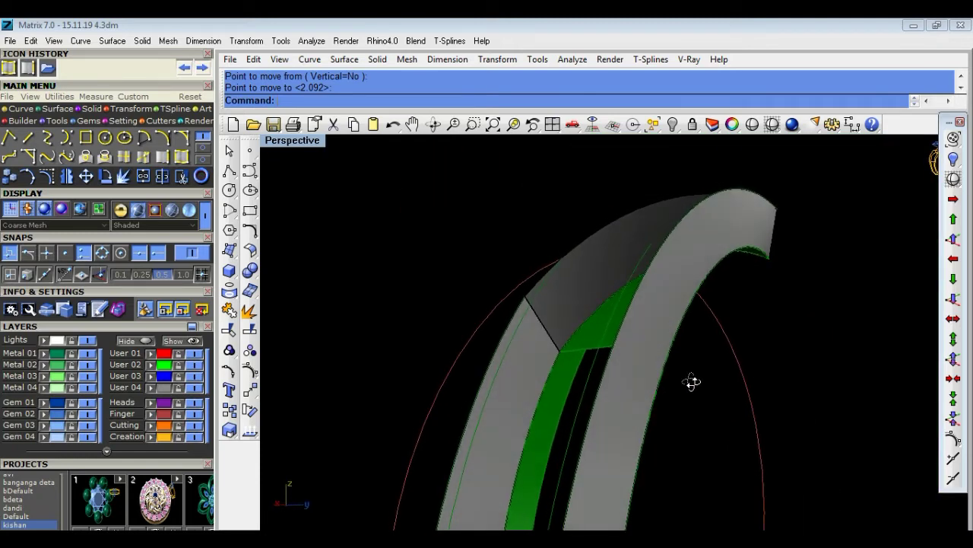
{"action": "scroll", "coordinate": [677, 400], "scroll_direction": "up", "scroll_amount": 3}
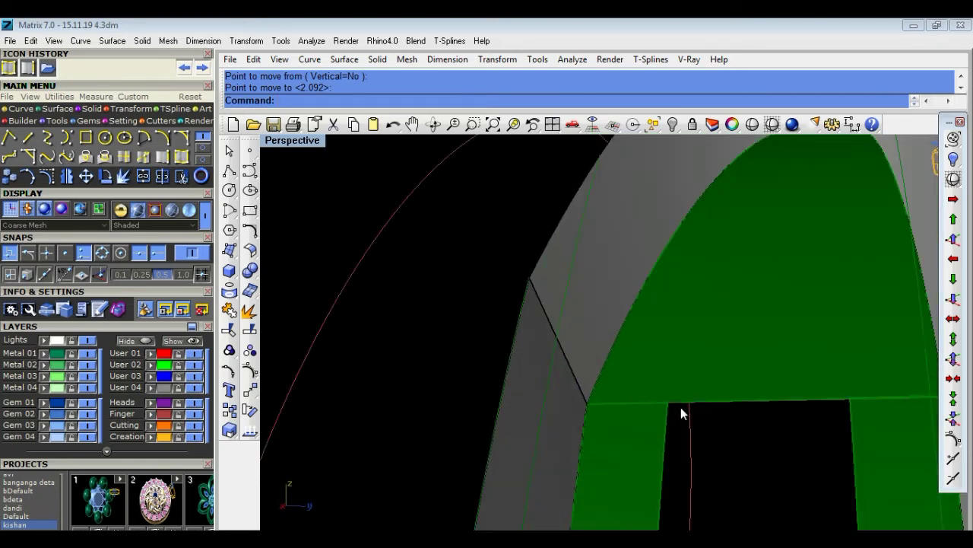
Move a second cutting line by its midpoint onto the band edge.
{"action": "left_click", "coordinate": [251, 389]}
{"action": "left_click", "coordinate": [627, 403]}
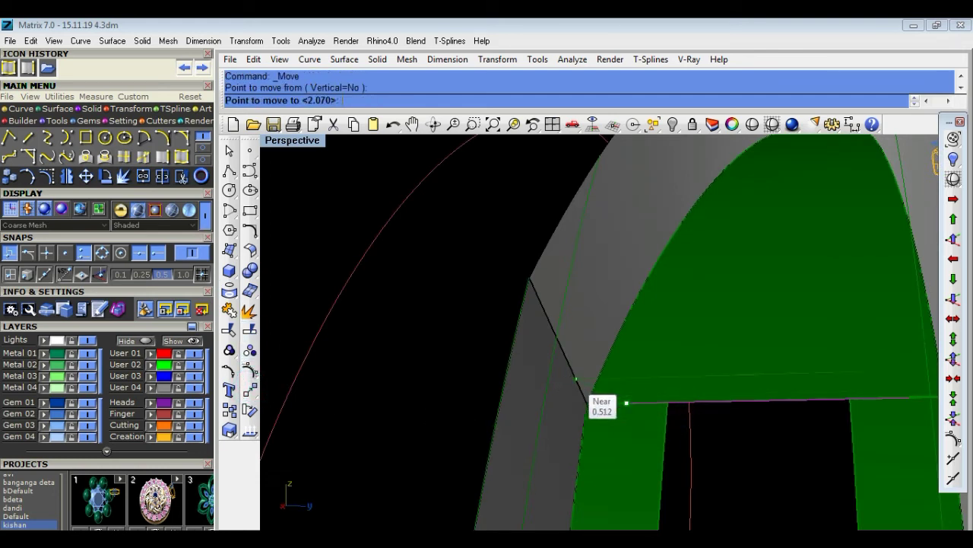
{"action": "scroll", "coordinate": [557, 340], "scroll_direction": "down", "scroll_amount": 2}
{"action": "scroll", "coordinate": [562, 338], "scroll_direction": "down", "scroll_amount": 2}
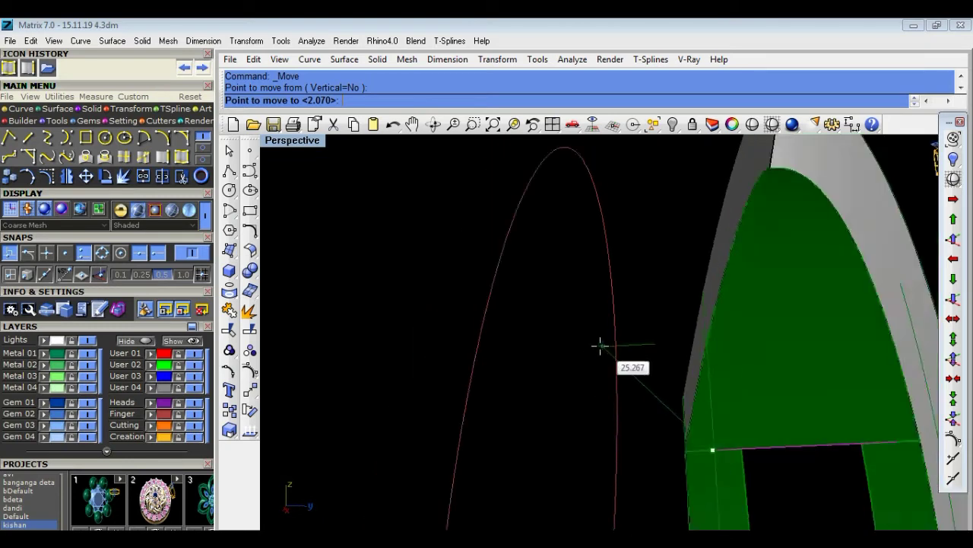
{"action": "scroll", "coordinate": [600, 343], "scroll_direction": "down", "scroll_amount": 1}
{"action": "left_click", "coordinate": [662, 410]}
{"action": "scroll", "coordinate": [688, 422], "scroll_direction": "up", "scroll_amount": 3}
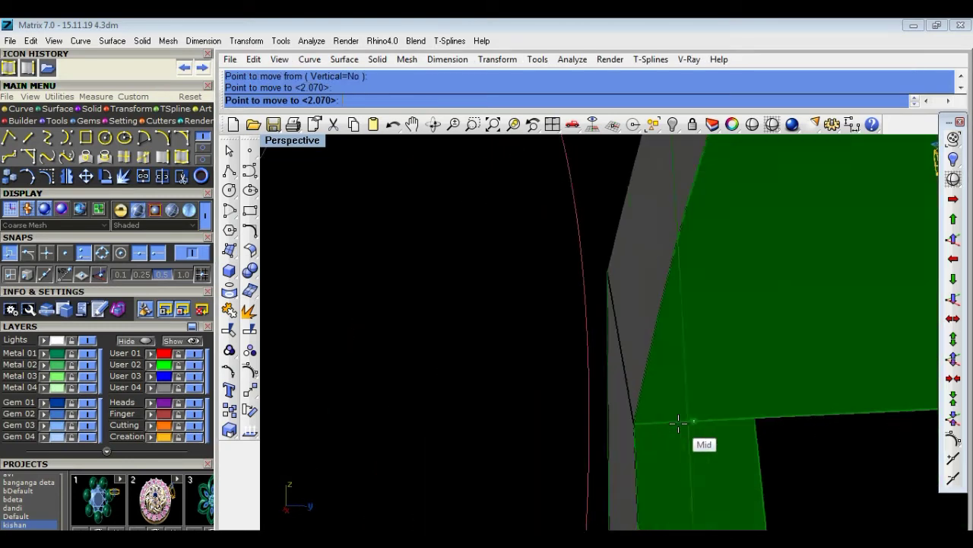
{"action": "scroll", "coordinate": [696, 421], "scroll_direction": "up", "scroll_amount": 2}
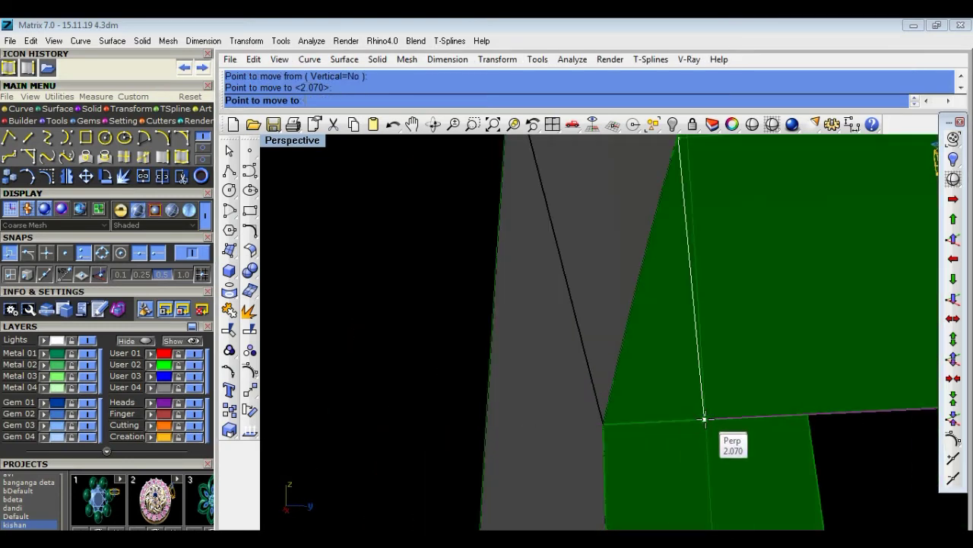
{"action": "scroll", "coordinate": [704, 418], "scroll_direction": "down", "scroll_amount": 3}
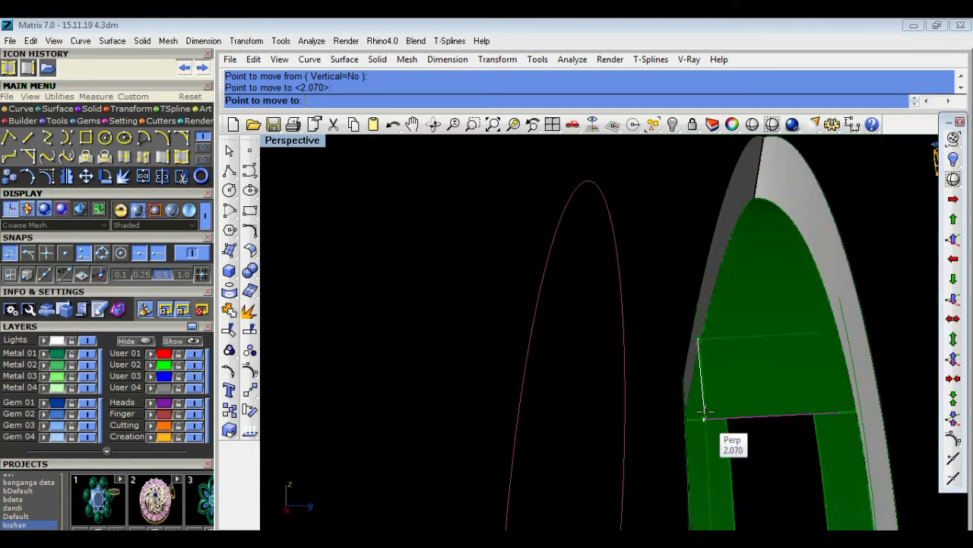
{"action": "scroll", "coordinate": [704, 407], "scroll_direction": "down", "scroll_amount": 1}
{"action": "mouse_move", "coordinate": [702, 406]}
{"action": "right_mouse_down"}
{"action": "mouse_move", "coordinate": [739, 435]}
{"action": "mouse_move", "coordinate": [753, 413]}
{"action": "mouse_move", "coordinate": [767, 441]}
{"action": "right_mouse_up"}
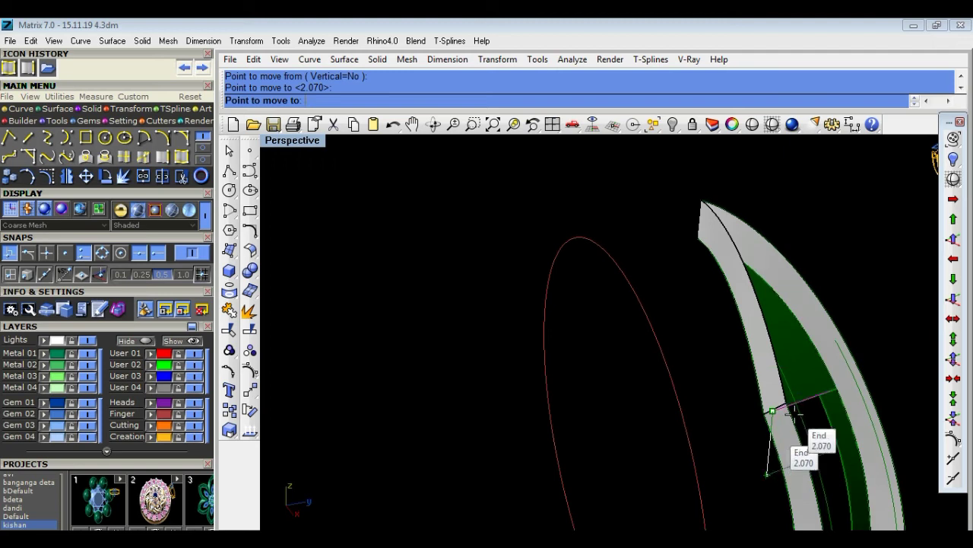
{"action": "scroll", "coordinate": [791, 412], "scroll_direction": "up", "scroll_amount": 3}
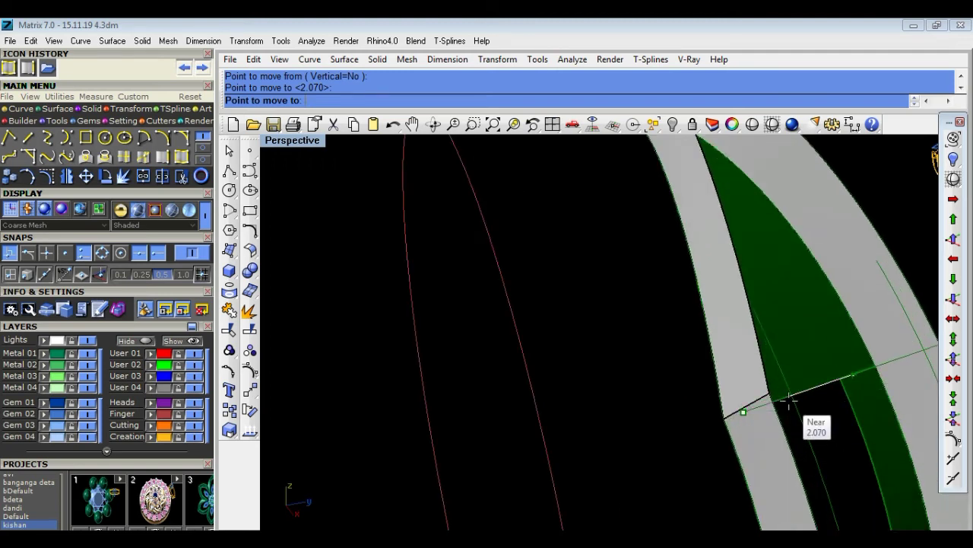
{"action": "right_click_drag", "start_coordinate": [787, 402], "coordinate": [791, 399]}
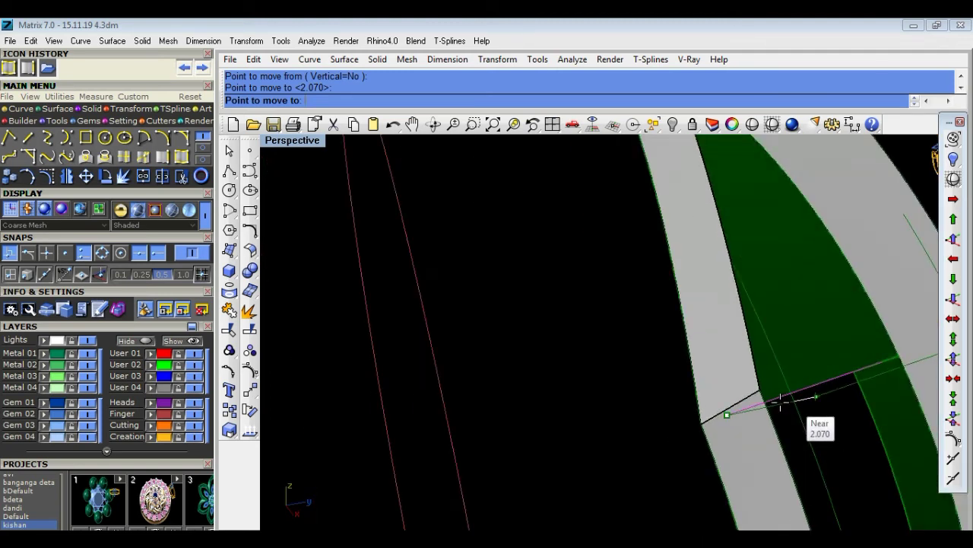
{"action": "left_click", "coordinate": [763, 404]}
Move another line by its endpoint onto the band edge at the strip junction.
{"action": "right_click", "coordinate": [615, 450]}
{"action": "right_click_drag", "start_coordinate": [833, 437], "coordinate": [718, 410]}
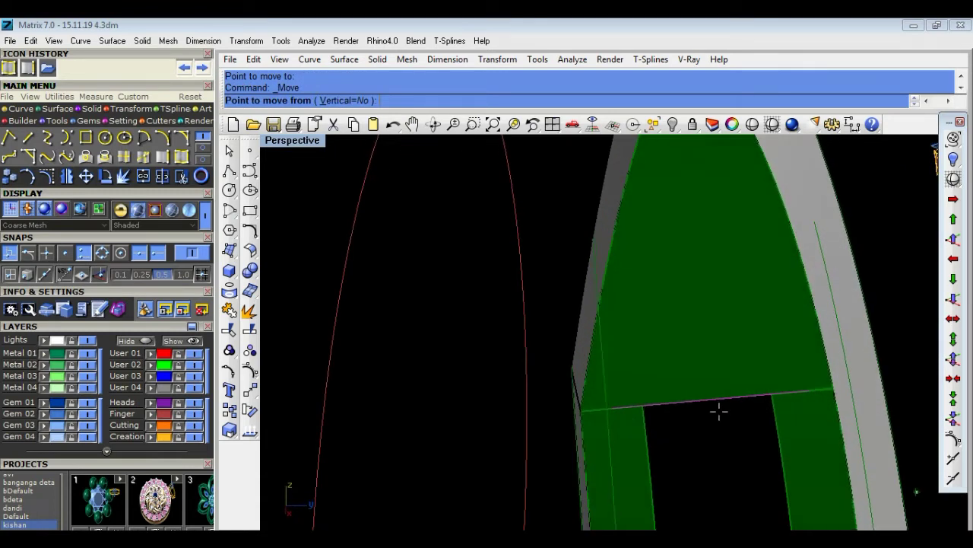
{"action": "scroll", "coordinate": [602, 416], "scroll_direction": "up", "scroll_amount": 3}
{"action": "left_click", "coordinate": [633, 391]}
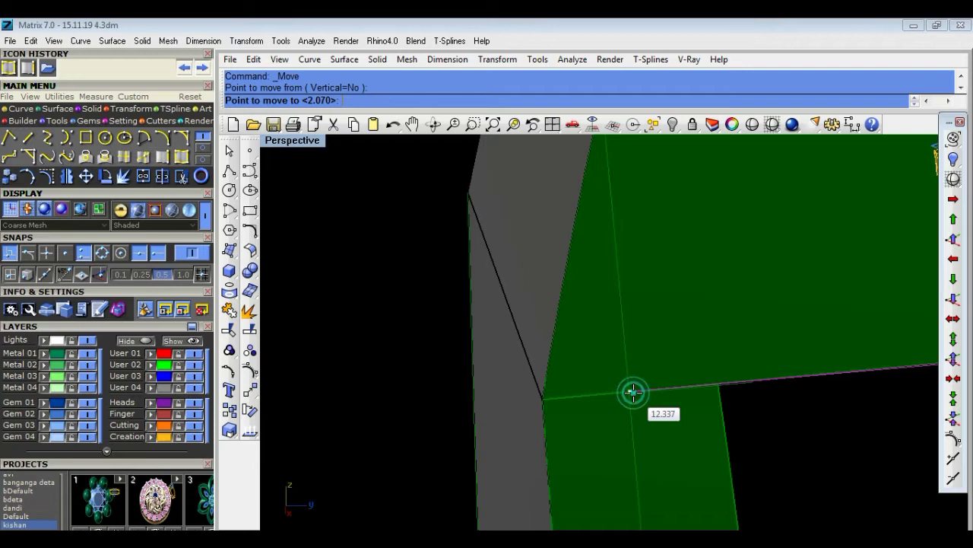
{"action": "right_click_drag", "start_coordinate": [634, 391], "coordinate": [706, 403]}
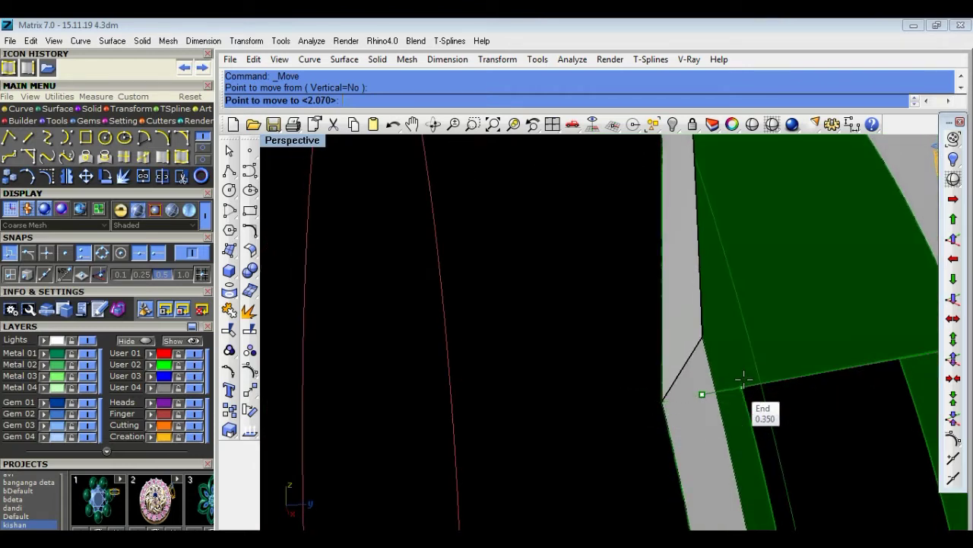
{"action": "right_click_drag", "start_coordinate": [767, 392], "coordinate": [799, 402]}
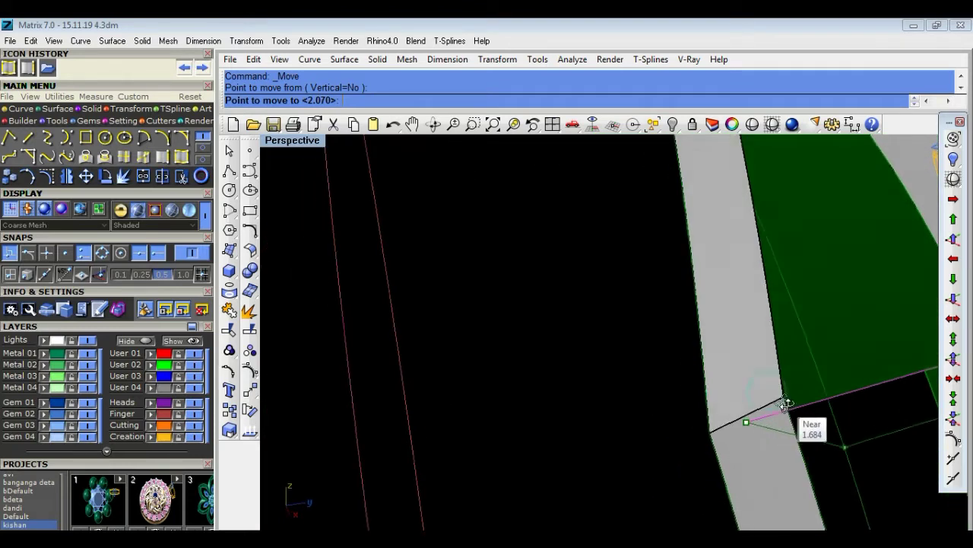
{"action": "left_click", "coordinate": [857, 396]}
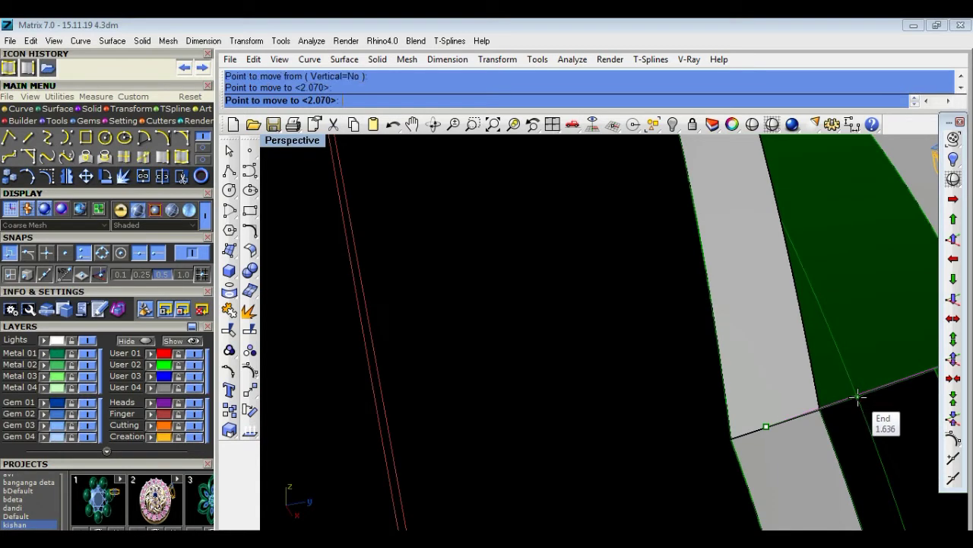
{"action": "right_click", "coordinate": [882, 414]}
{"action": "right_click_drag", "start_coordinate": [886, 418], "coordinate": [748, 400]}
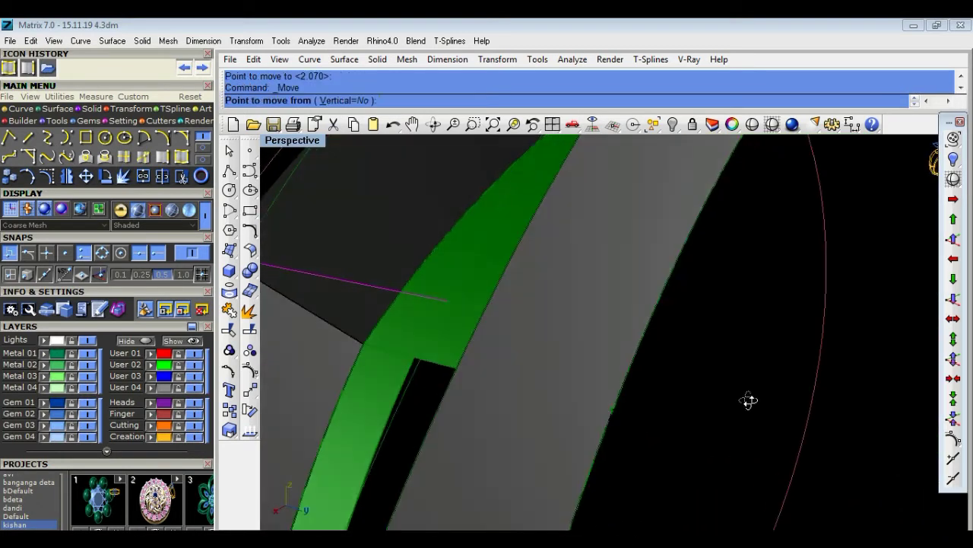
{"action": "scroll", "coordinate": [674, 395], "scroll_direction": "down", "scroll_amount": 5}
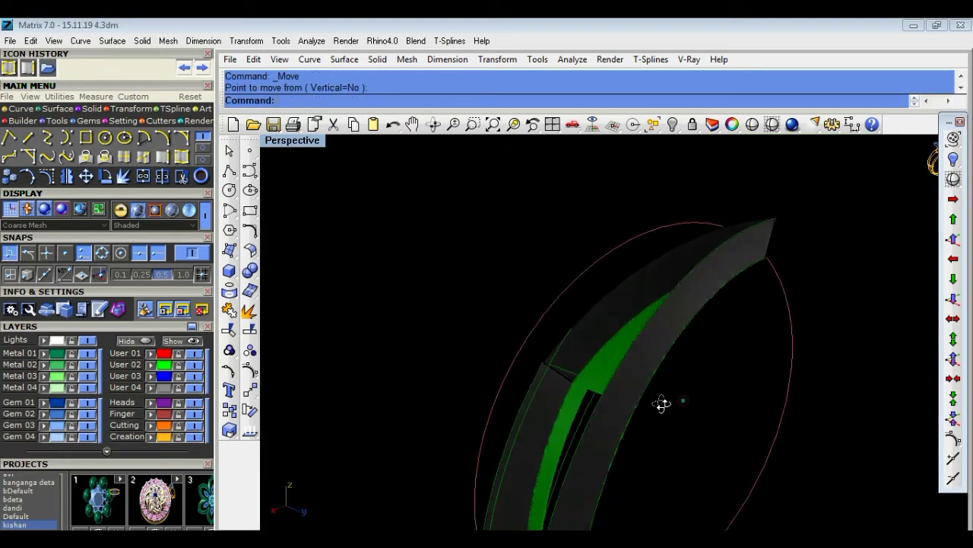
{"action": "scroll", "coordinate": [662, 404], "scroll_direction": "down", "scroll_amount": 3}
{"action": "scroll", "coordinate": [525, 342], "scroll_direction": "up", "scroll_amount": 2}
{"action": "scroll", "coordinate": [425, 369], "scroll_direction": "up", "scroll_amount": 3}
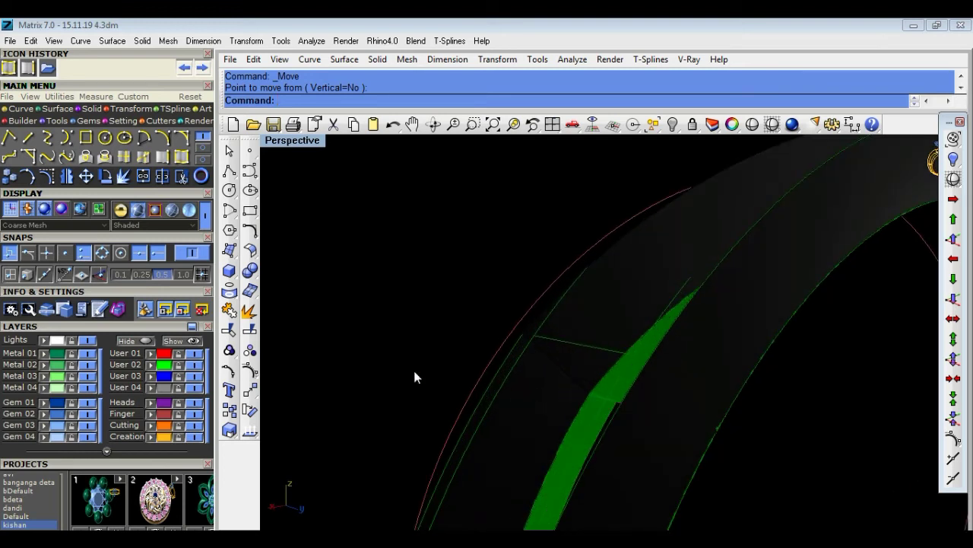
Trim two band portions using the crossing line, diagonal line and curves as cutters.
{"action": "left_click", "coordinate": [229, 329]}
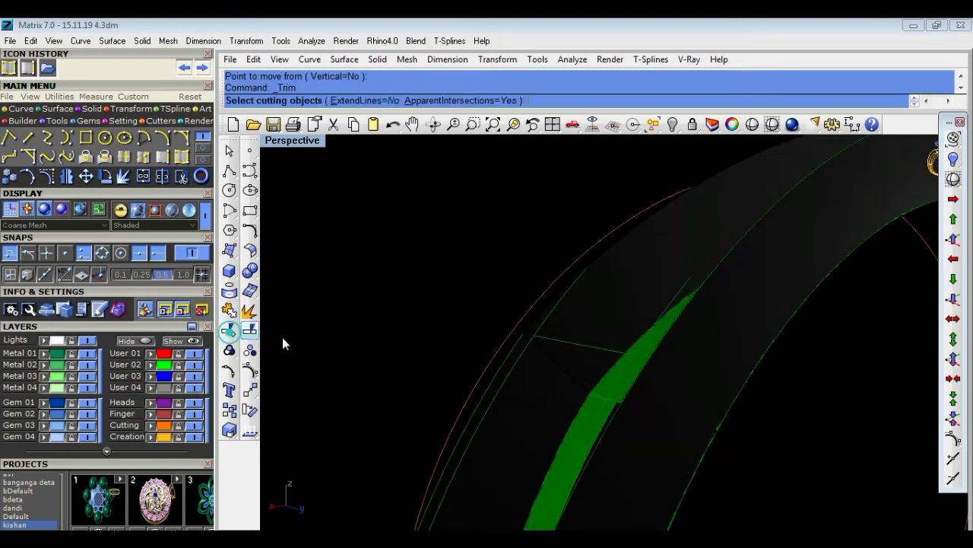
{"action": "left_click", "coordinate": [551, 336]}
{"action": "left_click", "coordinate": [545, 319]}
{"action": "left_click", "coordinate": [653, 321]}
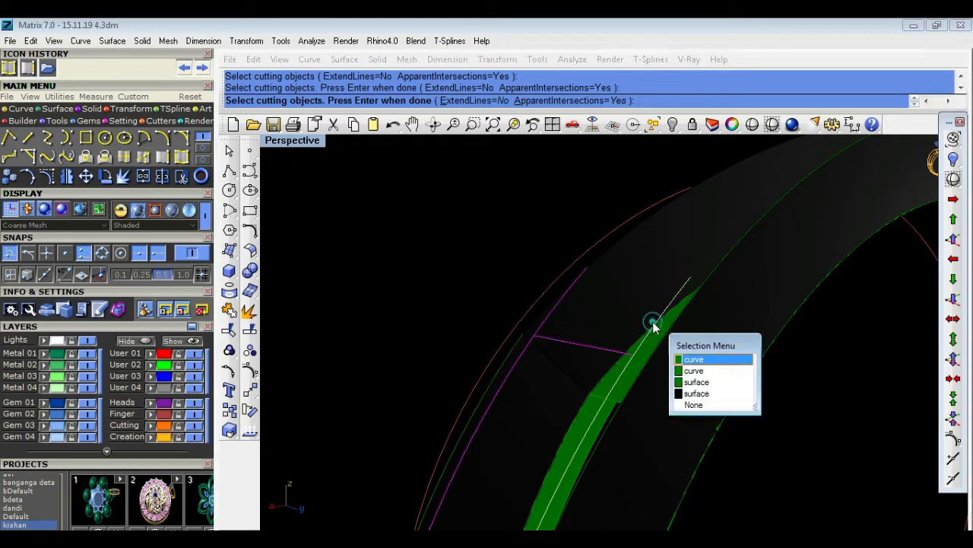
{"action": "left_click", "coordinate": [652, 322]}
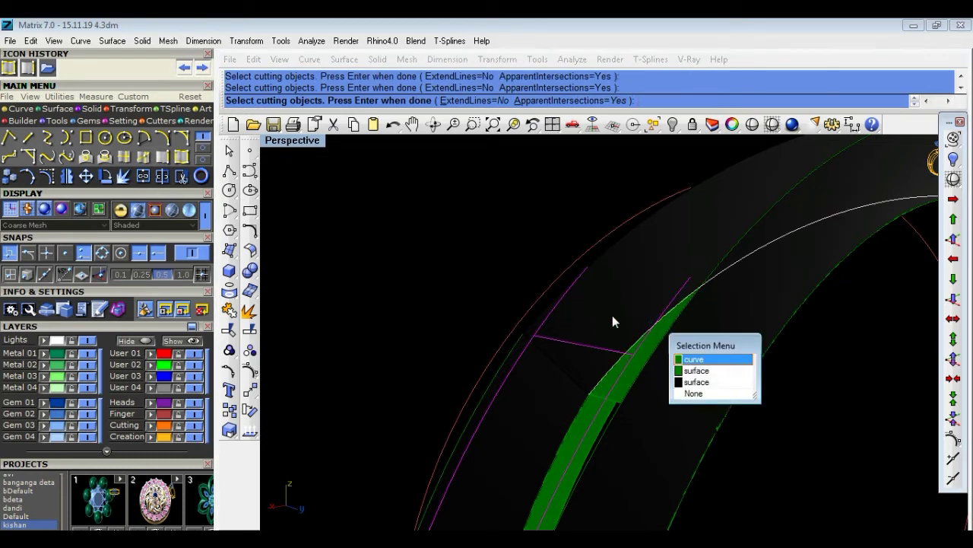
{"action": "key", "text": "Escape"}
{"action": "key", "text": "Return"}
{"action": "left_click", "coordinate": [565, 297]}
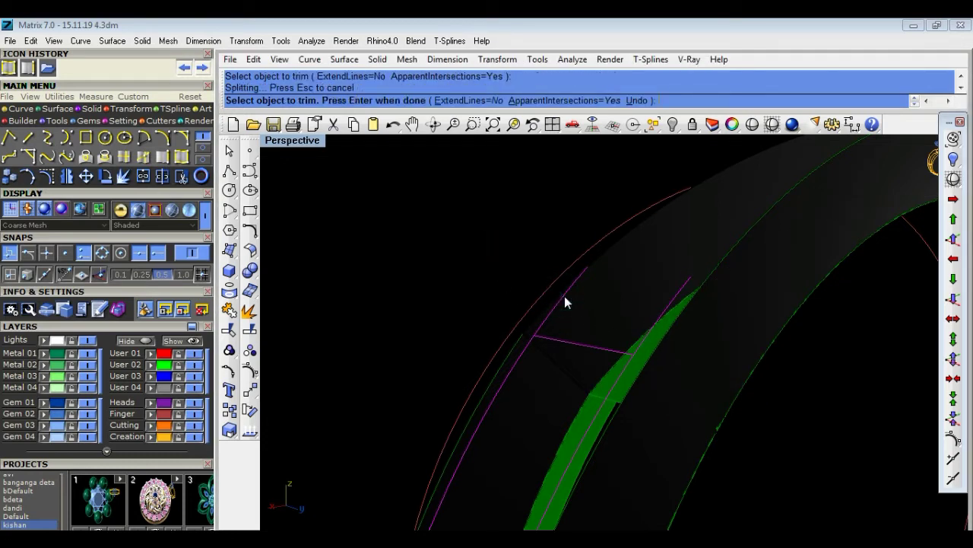
{"action": "left_click", "coordinate": [662, 309]}
{"action": "key", "text": "Escape"}
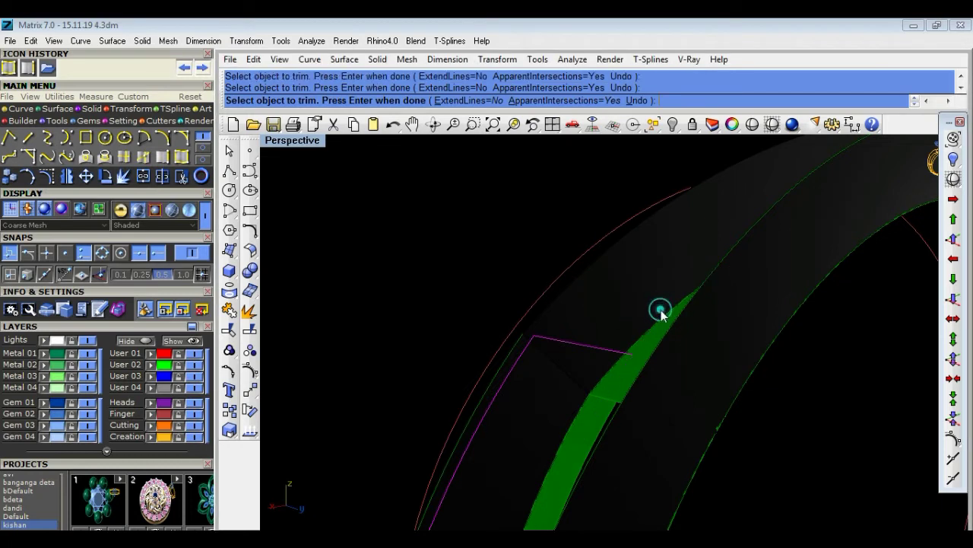
{"action": "scroll", "coordinate": [641, 330], "scroll_direction": "down", "scroll_amount": 3}
{"action": "right_click_drag", "start_coordinate": [669, 354], "coordinate": [693, 361]}
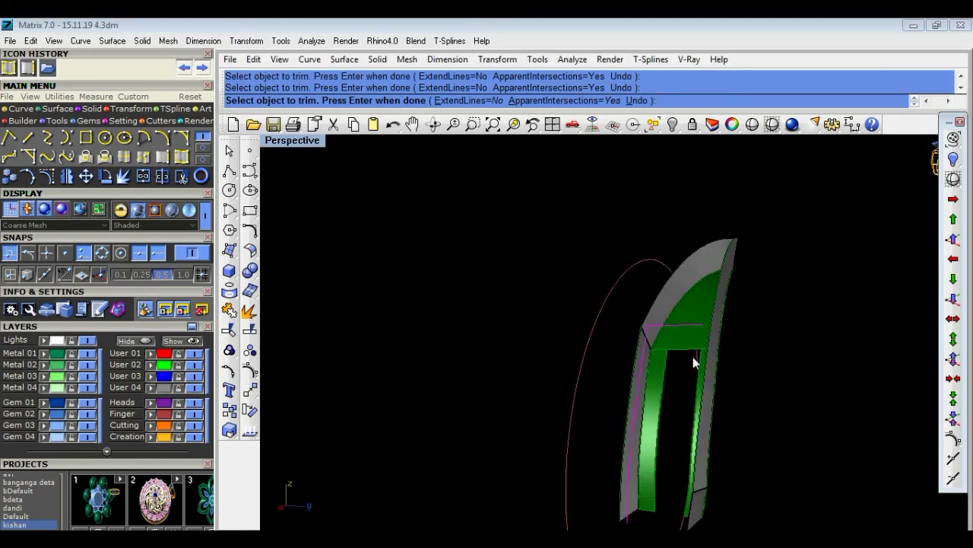
{"action": "key", "text": "Return"}
{"action": "mouse_move", "coordinate": [520, 289]}
{"action": "right_mouse_down"}
{"action": "mouse_move", "coordinate": [535, 318]}
{"action": "mouse_move", "coordinate": [644, 366]}
{"action": "right_mouse_up"}
{"action": "scroll", "coordinate": [603, 346], "scroll_direction": "up", "scroll_amount": 3}
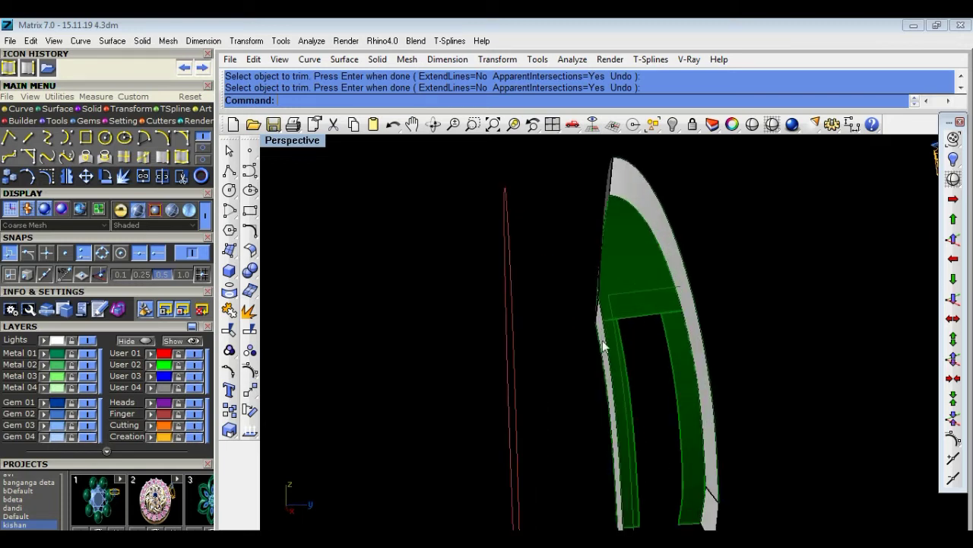
Undo the trim, reselect the green band, and bring up the curve tools palette.
{"action": "key", "text": "ctrl+z"}
{"action": "left_click", "coordinate": [720, 327]}
{"action": "right_click_drag", "start_coordinate": [748, 298], "coordinate": [568, 300]}
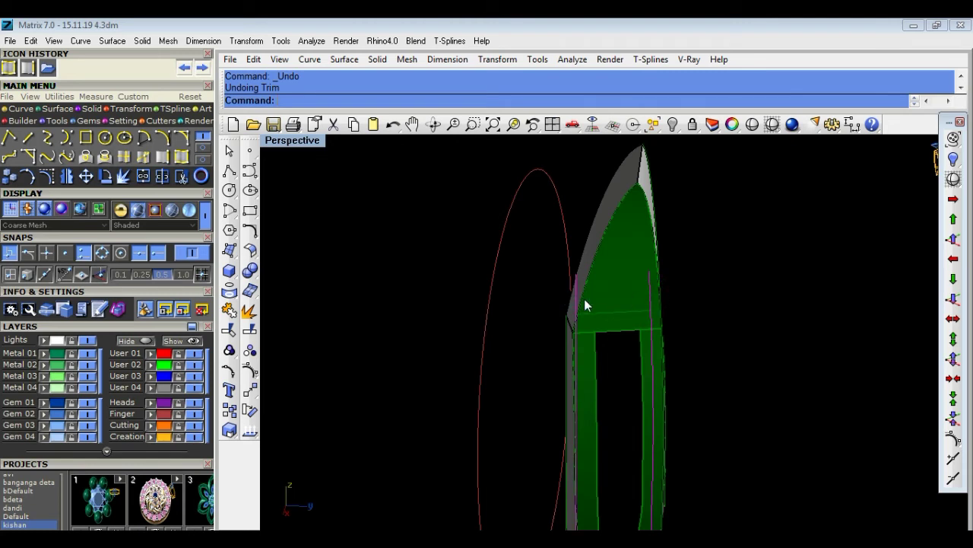
{"action": "mouse_move", "coordinate": [600, 397]}
{"action": "right_mouse_down"}
{"action": "mouse_move", "coordinate": [671, 398]}
{"action": "mouse_move", "coordinate": [517, 320]}
{"action": "mouse_move", "coordinate": [559, 374]}
{"action": "mouse_move", "coordinate": [626, 403]}
{"action": "mouse_move", "coordinate": [573, 369]}
{"action": "mouse_move", "coordinate": [449, 337]}
{"action": "mouse_move", "coordinate": [636, 387]}
{"action": "right_mouse_up"}
{"action": "scroll", "coordinate": [610, 376], "scroll_direction": "up", "scroll_amount": 5}
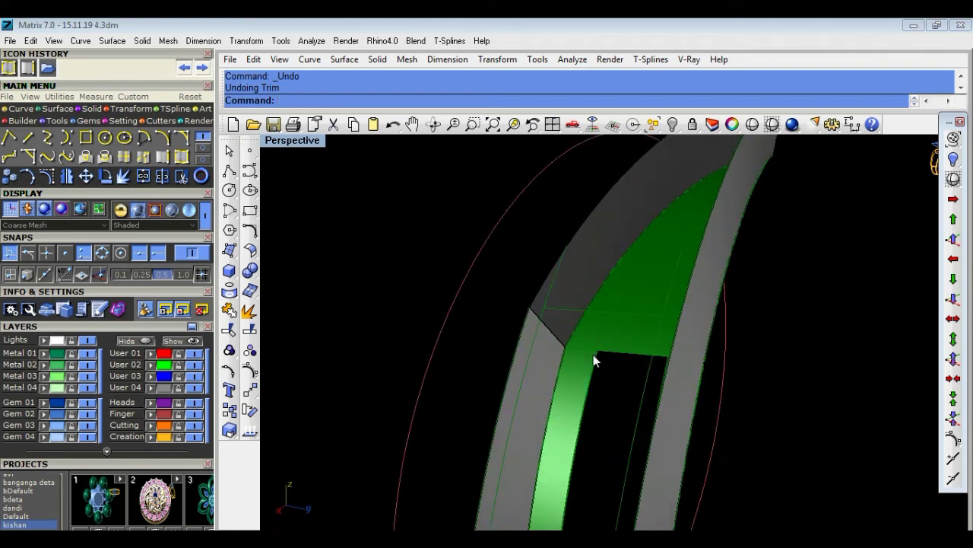
{"action": "left_click", "coordinate": [599, 349]}
{"action": "mouse_move", "coordinate": [656, 387]}
{"action": "right_mouse_down"}
{"action": "mouse_move", "coordinate": [810, 396]}
{"action": "mouse_move", "coordinate": [702, 383]}
{"action": "right_mouse_up"}
{"action": "scroll", "coordinate": [604, 352], "scroll_direction": "up", "scroll_amount": 3}
{"action": "mouse_move", "coordinate": [614, 336]}
{"action": "right_mouse_down"}
{"action": "mouse_move", "coordinate": [641, 358]}
{"action": "mouse_move", "coordinate": [630, 366]}
{"action": "right_mouse_up"}
{"action": "left_click", "coordinate": [254, 234]}
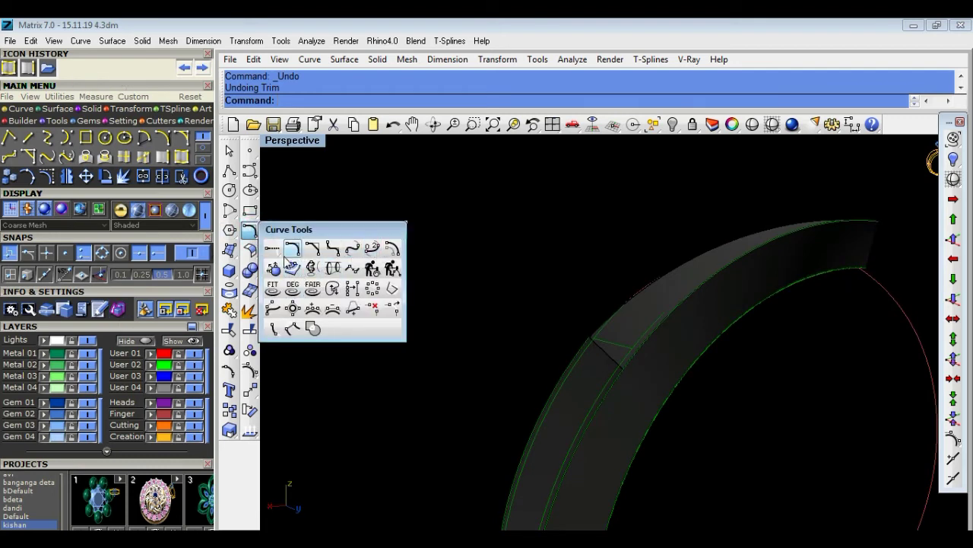
Extend the crossing line by length 3 past the band edge.
{"action": "left_click", "coordinate": [277, 249]}
{"action": "key", "text": "Return"}
{"action": "type", "text": "3"}
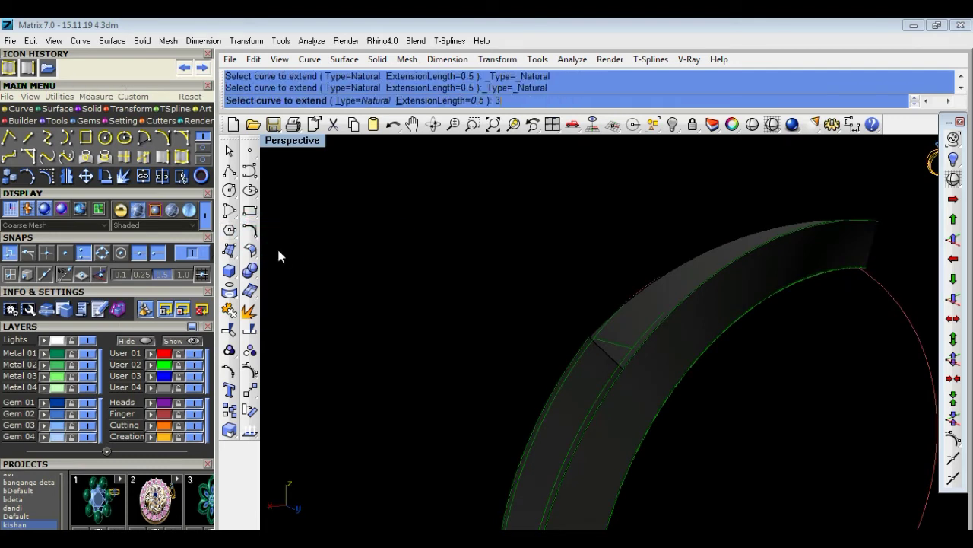
{"action": "scroll", "coordinate": [680, 327], "scroll_direction": "up", "scroll_amount": 4}
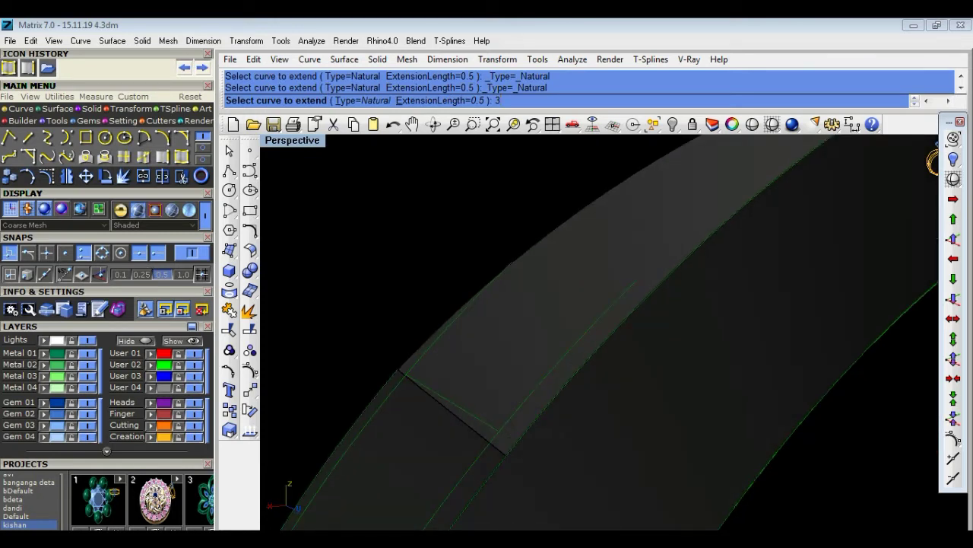
{"action": "key", "text": "Return"}
{"action": "left_click", "coordinate": [419, 380]}
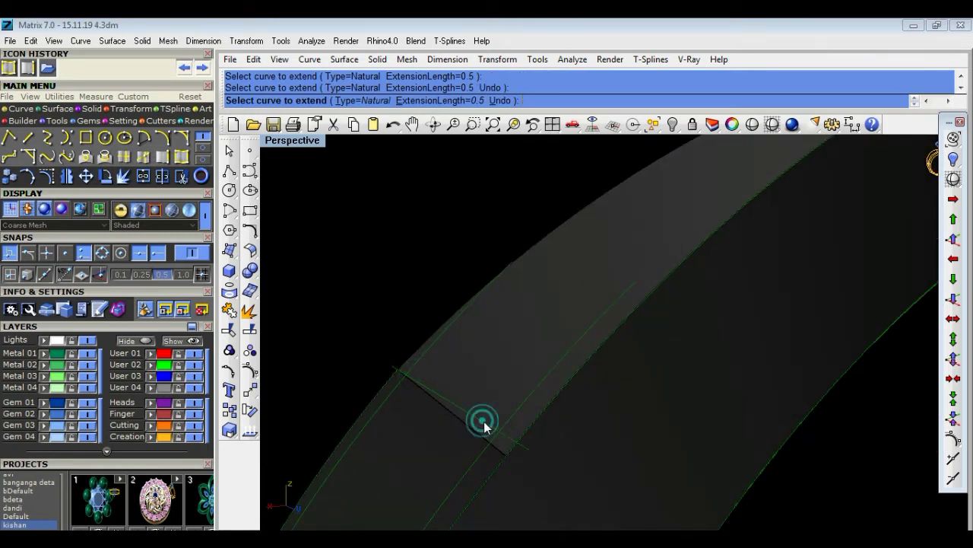
{"action": "right_click", "coordinate": [858, 496]}
{"action": "scroll", "coordinate": [563, 406], "scroll_direction": "down", "scroll_amount": 4}
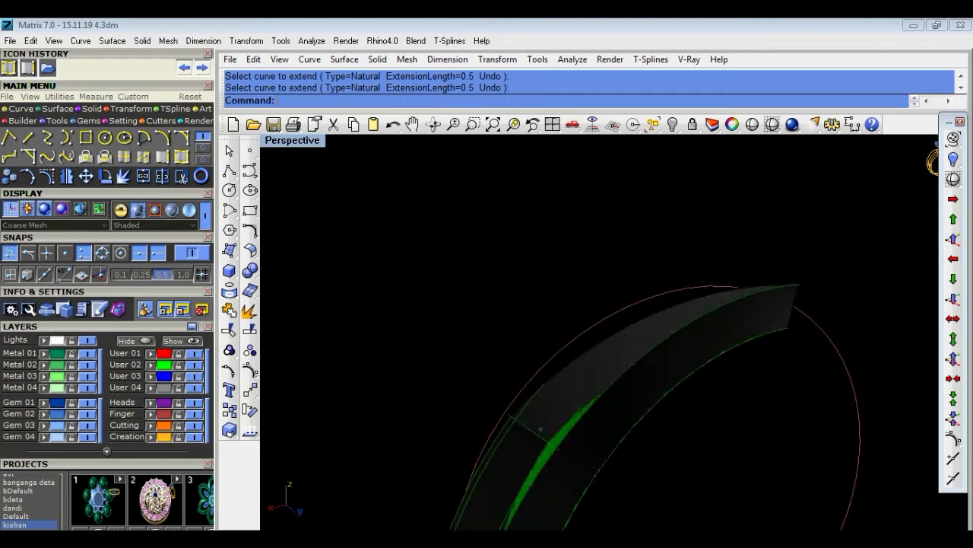
{"action": "scroll", "coordinate": [434, 391], "scroll_direction": "down", "scroll_amount": 2}
{"action": "scroll", "coordinate": [449, 373], "scroll_direction": "up", "scroll_amount": 2}
{"action": "scroll", "coordinate": [508, 419], "scroll_direction": "up", "scroll_amount": 3}
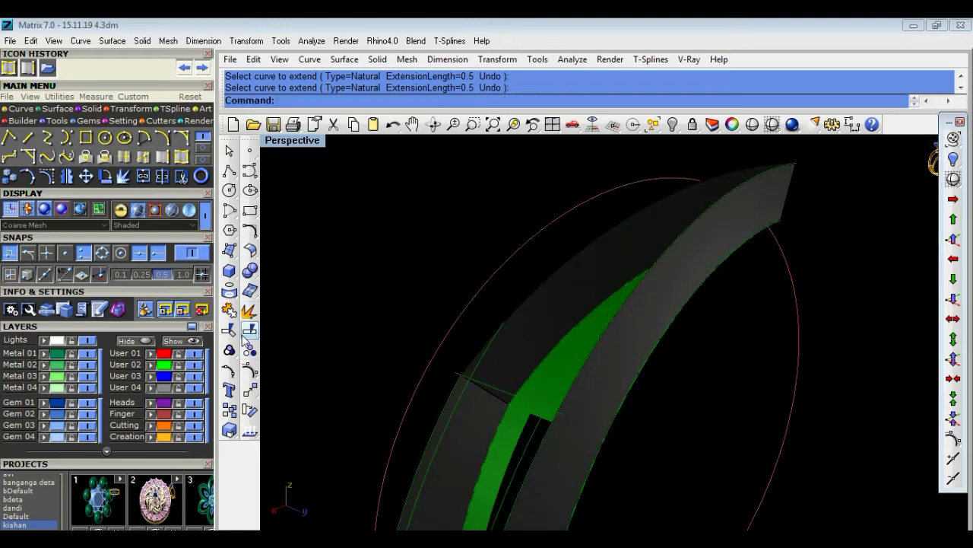
Trim the curve pieces above the cutters, using both crossing lines and the diagonal line.
{"action": "left_click", "coordinate": [249, 329]}
{"action": "left_click", "coordinate": [479, 362]}
{"action": "left_click", "coordinate": [563, 380]}
{"action": "left_click", "coordinate": [525, 400]}
{"action": "key", "text": "Return"}
{"action": "left_click", "coordinate": [483, 355]}
{"action": "left_click", "coordinate": [557, 386]}
{"action": "left_click", "coordinate": [472, 400]}
{"action": "scroll", "coordinate": [535, 445], "scroll_direction": "down", "scroll_amount": 3}
{"action": "key", "text": "Return"}
Select the grey side surface and the two thin curves inside the strip for lofting.
{"action": "right_click_drag", "start_coordinate": [534, 445], "coordinate": [557, 452]}
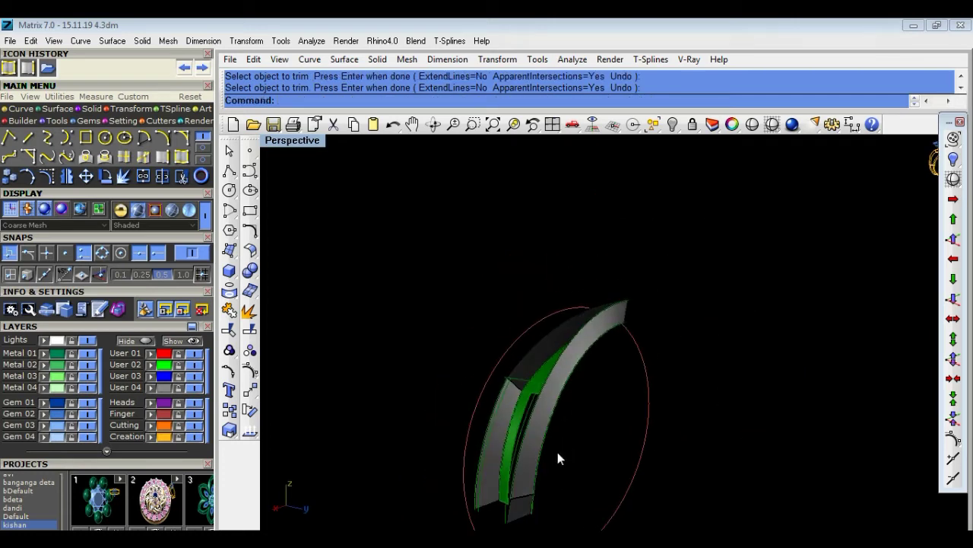
{"action": "scroll", "coordinate": [557, 451], "scroll_direction": "up", "scroll_amount": 3}
{"action": "left_click", "coordinate": [519, 435]}
{"action": "key", "text": "Escape"}
{"action": "left_click", "coordinate": [410, 394]}
{"action": "left_click", "coordinate": [386, 347]}
{"action": "left_click", "coordinate": [414, 374]}
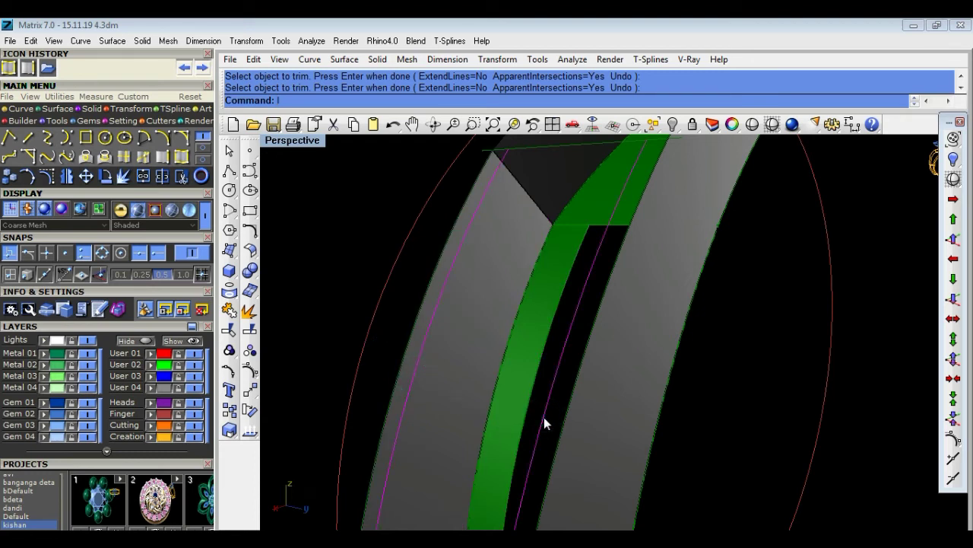
Loft the two selected curves into a surface, then undo that loft.
{"action": "key", "text": "Return"}
{"action": "key", "text": "Return"}
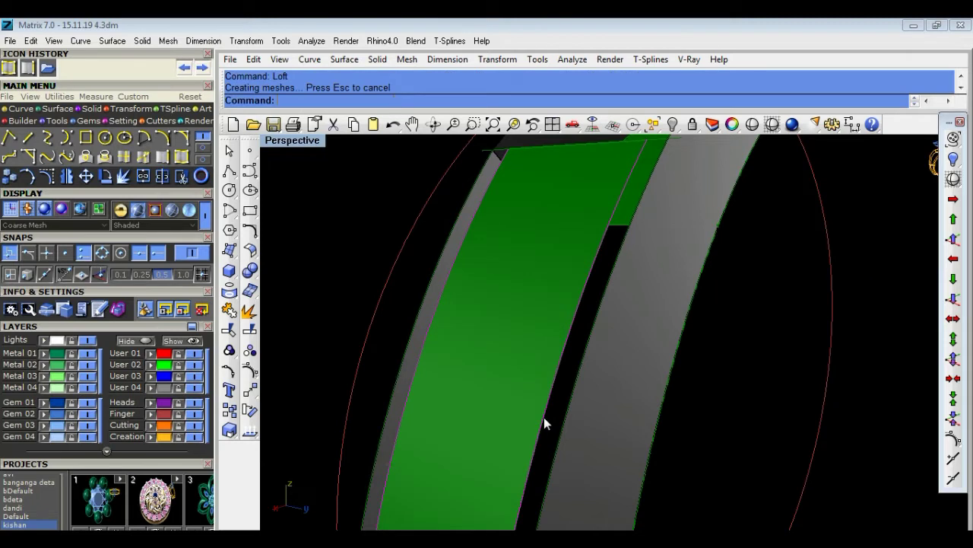
{"action": "scroll", "coordinate": [630, 372], "scroll_direction": "down", "scroll_amount": 5}
{"action": "mouse_move", "coordinate": [604, 408]}
{"action": "right_mouse_down"}
{"action": "mouse_move", "coordinate": [735, 413]}
{"action": "mouse_move", "coordinate": [835, 294]}
{"action": "mouse_move", "coordinate": [834, 267]}
{"action": "mouse_move", "coordinate": [732, 354]}
{"action": "right_mouse_up"}
{"action": "key", "text": "ctrl+z"}
{"action": "scroll", "coordinate": [732, 315], "scroll_direction": "up", "scroll_amount": 4}
Re-loft the side strip from its two surface edges with default Loft Options.
{"action": "left_click", "coordinate": [750, 378]}
{"action": "left_click", "coordinate": [750, 332]}
{"action": "right_click", "coordinate": [753, 268]}
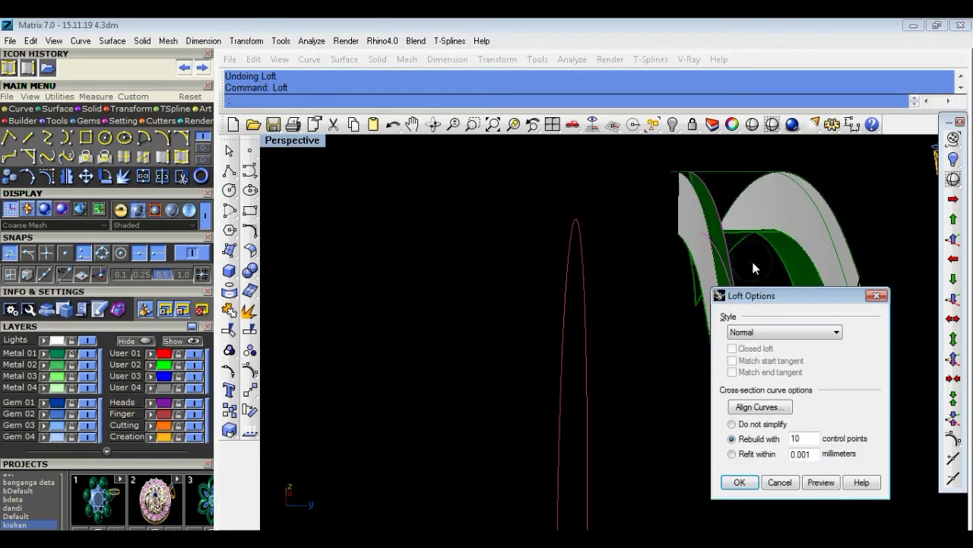
{"action": "left_click", "coordinate": [739, 482]}
Loft the top bridge surface through the picked edge curves, accepting the Loft Options.
{"action": "right_click_drag", "start_coordinate": [790, 424], "coordinate": [756, 444]}
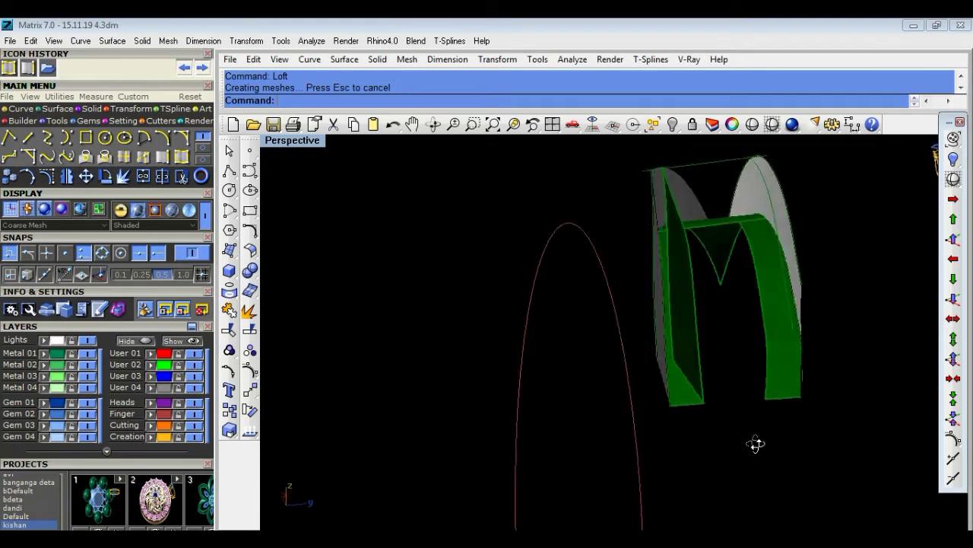
{"action": "right_click", "coordinate": [771, 406]}
{"action": "left_click", "coordinate": [797, 341]}
{"action": "left_click", "coordinate": [768, 342]}
{"action": "left_click", "coordinate": [828, 313]}
{"action": "left_click", "coordinate": [743, 337]}
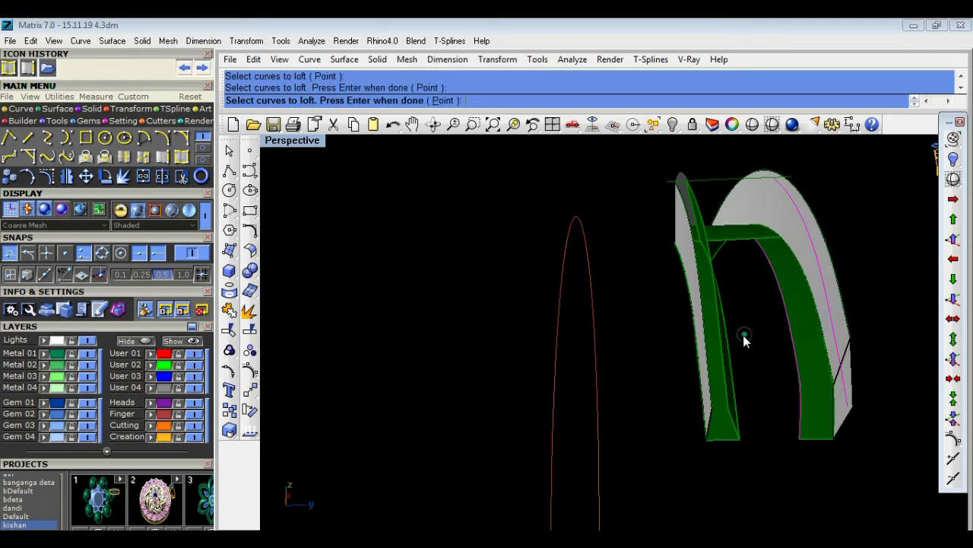
{"action": "key", "text": "Return"}
{"action": "left_click", "coordinate": [752, 485]}
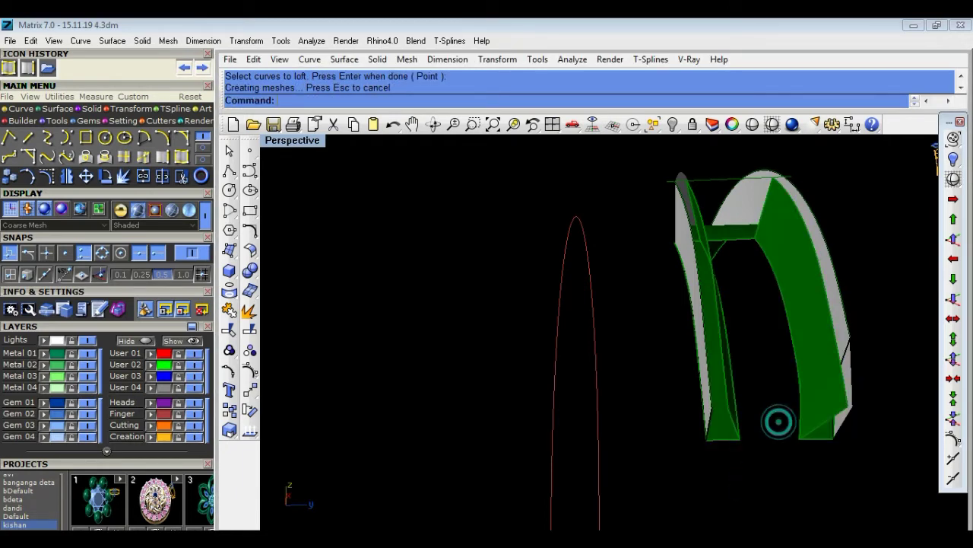
{"action": "right_click_drag", "start_coordinate": [776, 414], "coordinate": [722, 445]}
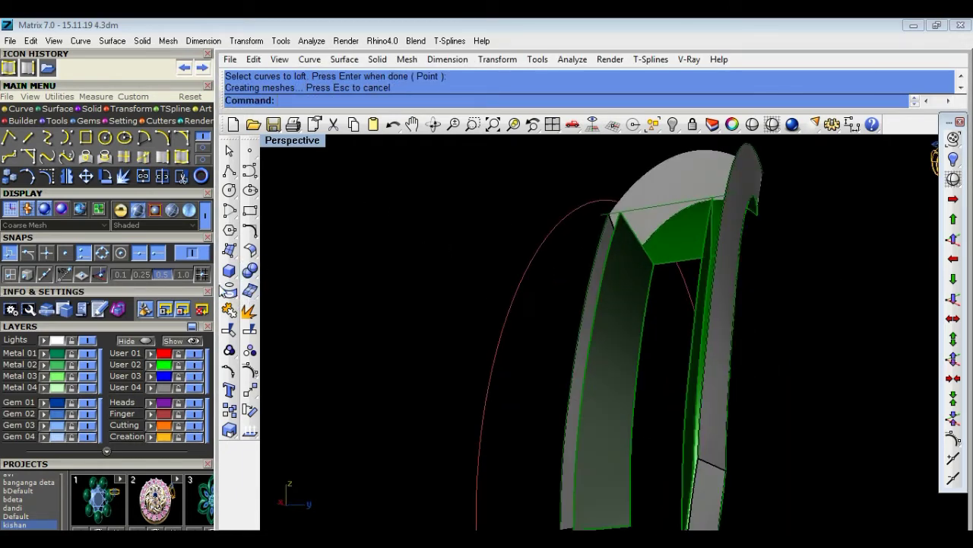
Duplicate the bridge edge and both diagonal edges as separate curves.
{"action": "left_click", "coordinate": [162, 156]}
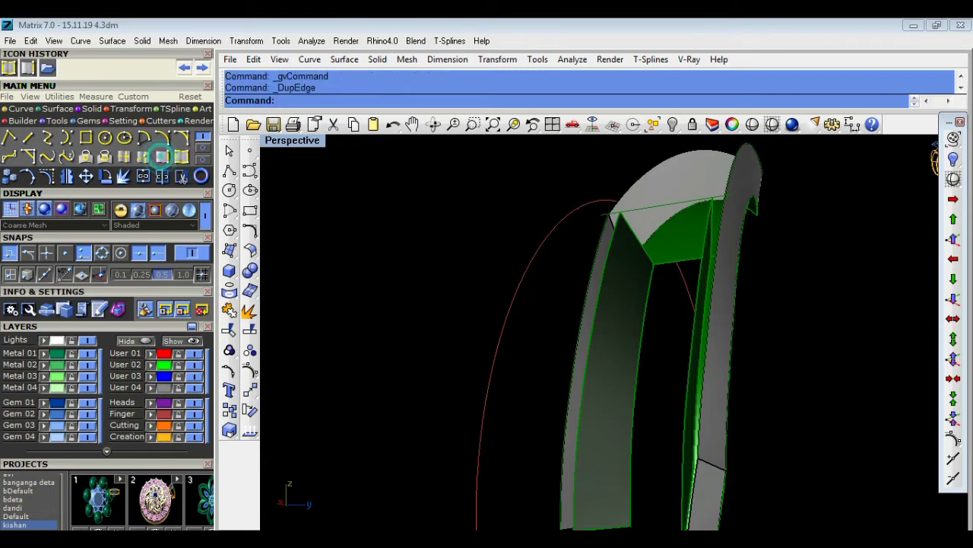
{"action": "left_click", "coordinate": [681, 263]}
{"action": "left_click", "coordinate": [649, 251]}
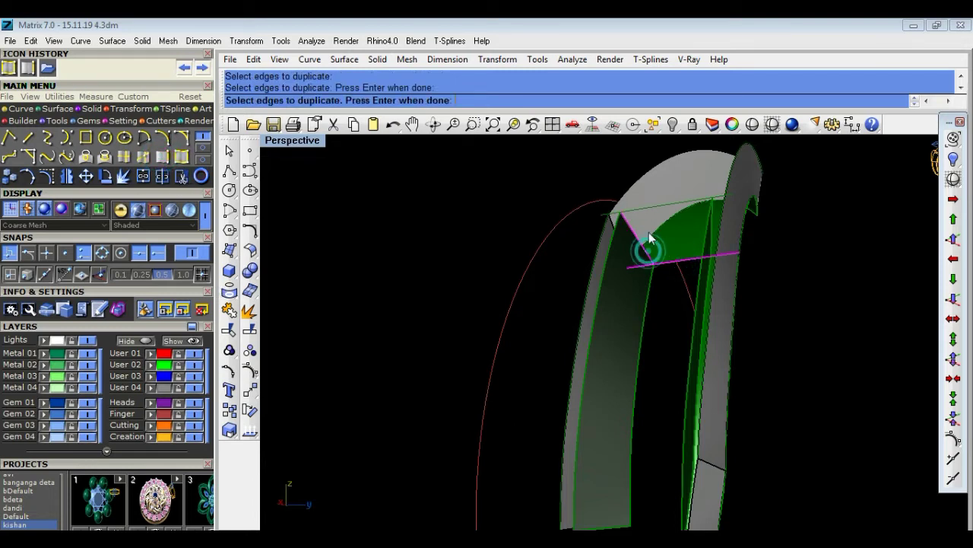
{"action": "right_click_drag", "start_coordinate": [656, 206], "coordinate": [783, 257]}
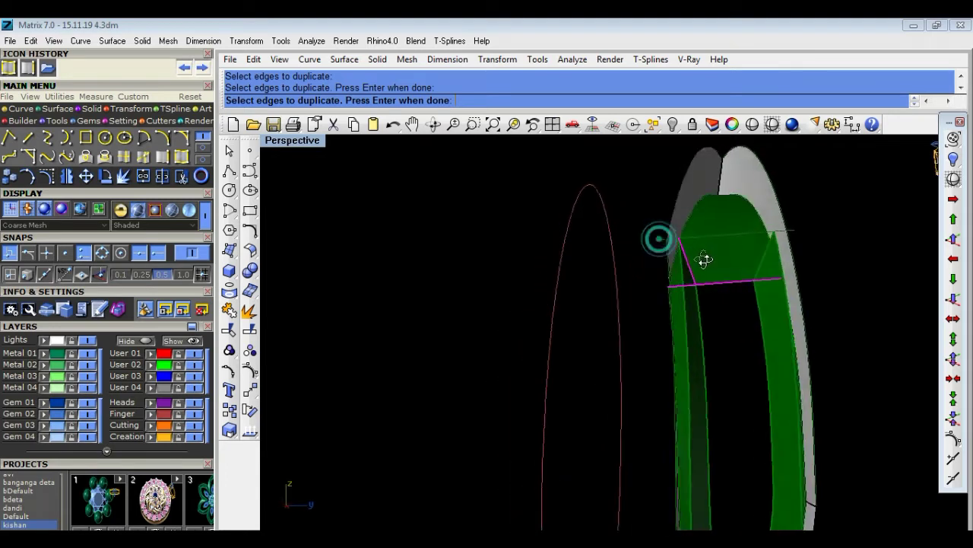
{"action": "left_click", "coordinate": [783, 256]}
{"action": "key", "text": "Return"}
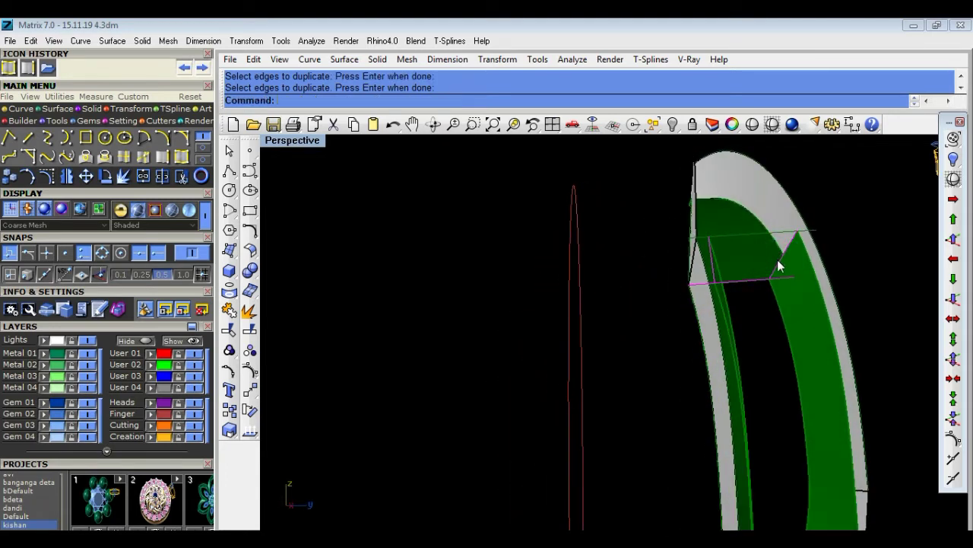
Build a trial Patch surface from the top edge curves, then undo it.
{"action": "left_click", "coordinate": [753, 235]}
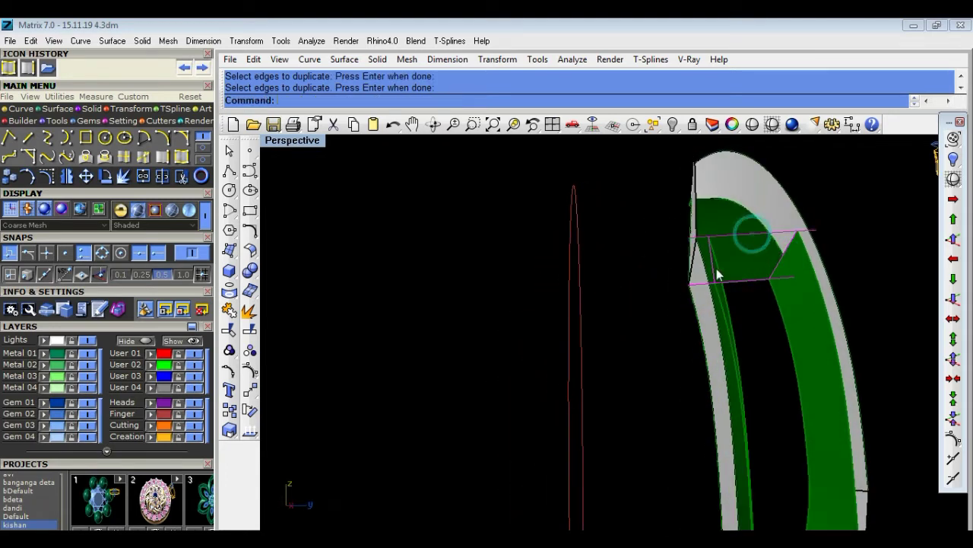
{"action": "left_click", "coordinate": [235, 253]}
{"action": "left_click", "coordinate": [311, 268]}
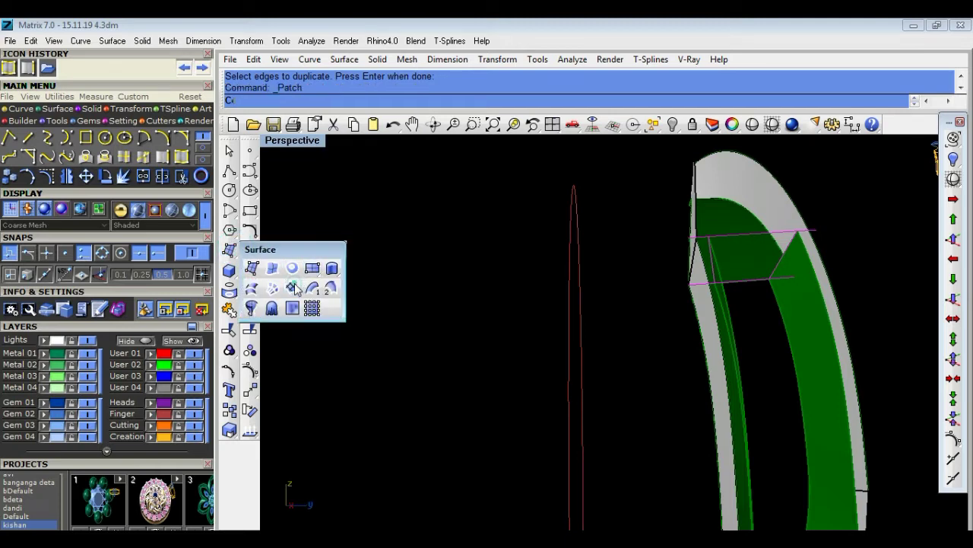
{"action": "left_click", "coordinate": [420, 419]}
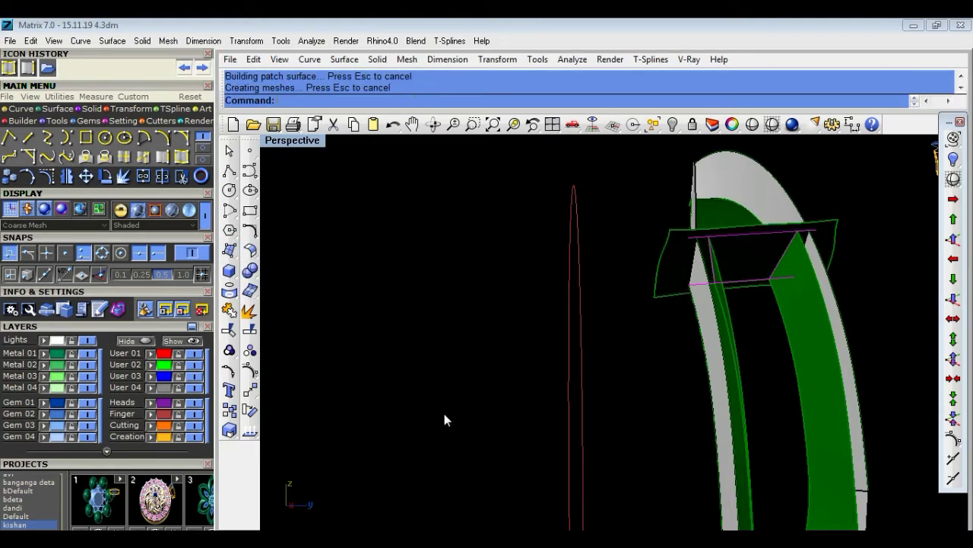
{"action": "key", "text": "ctrl+z"}
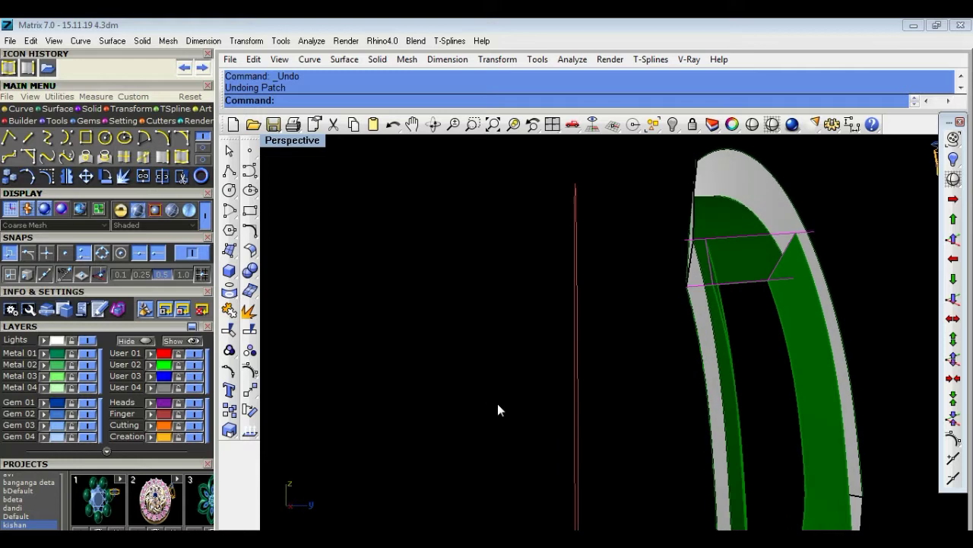
Trim the first curve overhangs, picking 'curve' at the corner, and undo an accidental surface trim.
{"action": "left_click", "coordinate": [230, 330]}
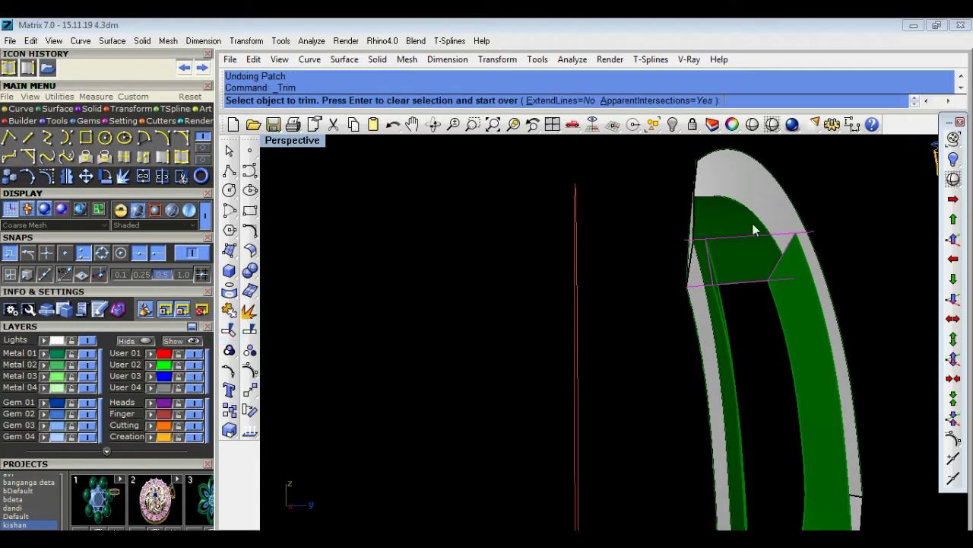
{"action": "scroll", "coordinate": [753, 224], "scroll_direction": "up", "scroll_amount": 3}
{"action": "left_click", "coordinate": [634, 257]}
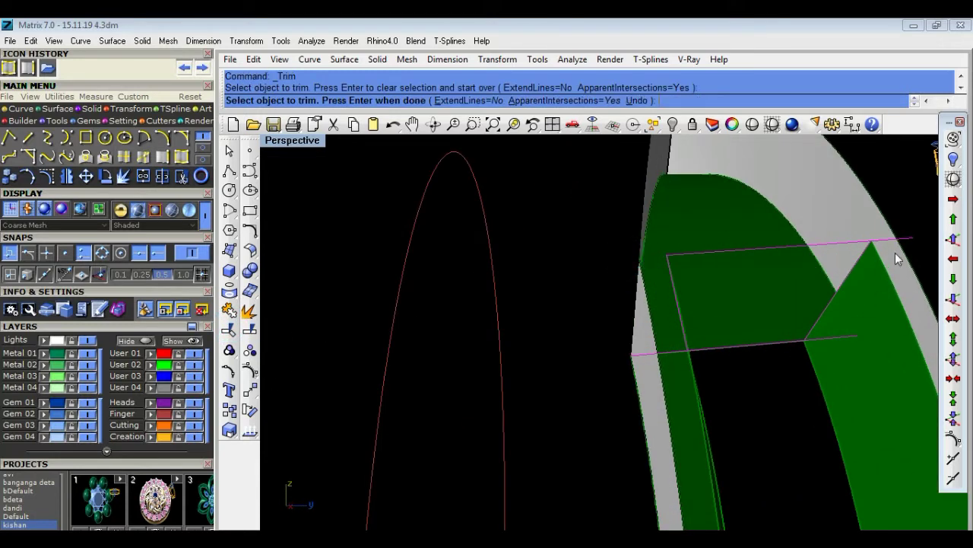
{"action": "left_click", "coordinate": [912, 240]}
{"action": "scroll", "coordinate": [616, 368], "scroll_direction": "up", "scroll_amount": 3}
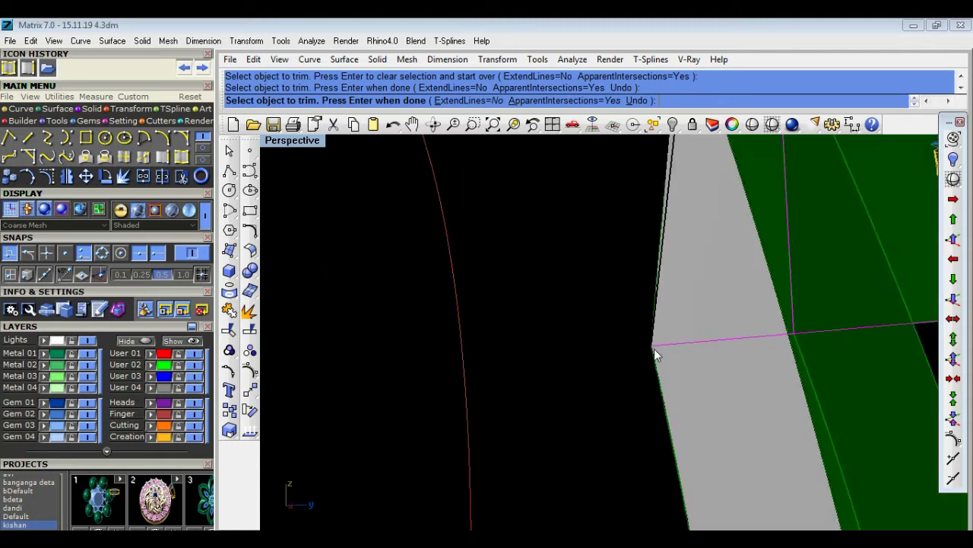
{"action": "left_click", "coordinate": [653, 348]}
{"action": "left_click", "coordinate": [694, 385]}
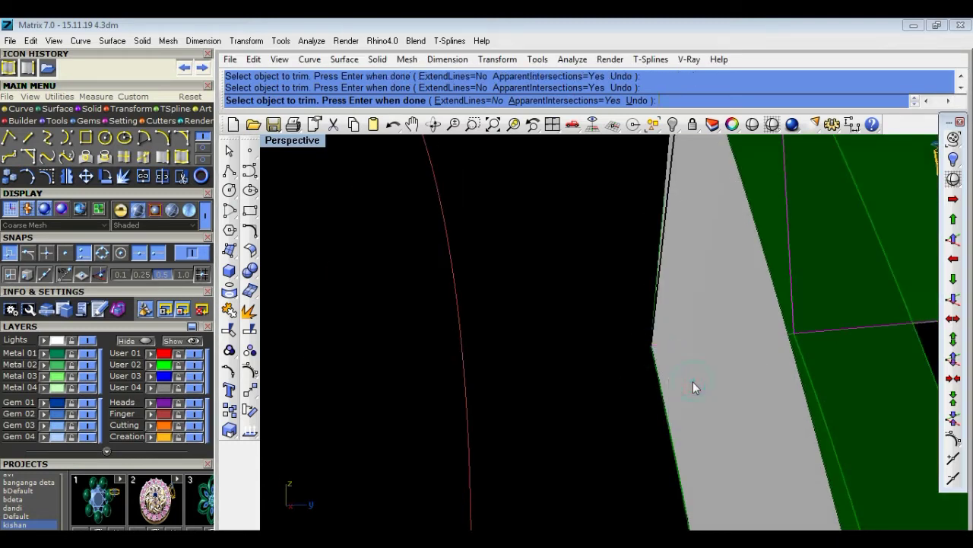
{"action": "scroll", "coordinate": [827, 376], "scroll_direction": "down", "scroll_amount": 3}
{"action": "left_click", "coordinate": [844, 355]}
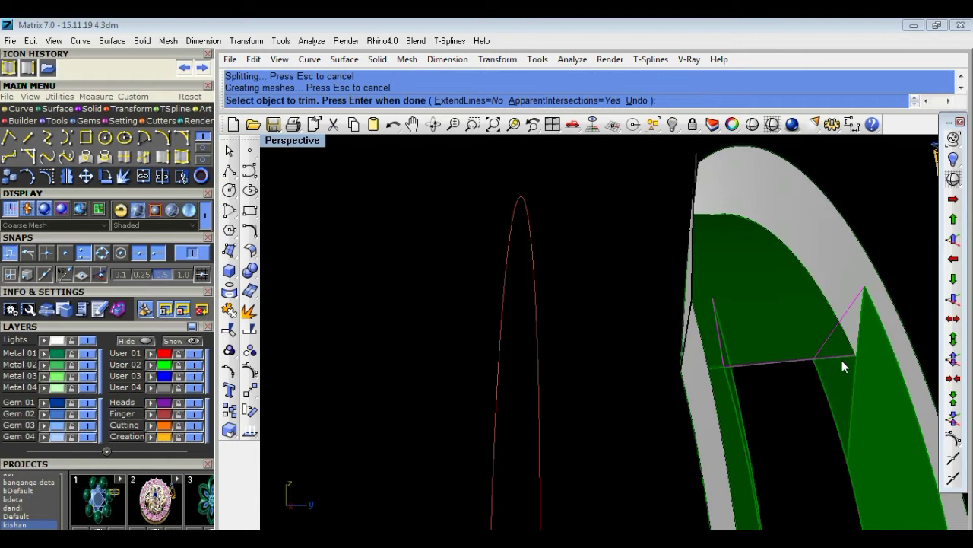
{"action": "key", "text": "ctrl+z"}
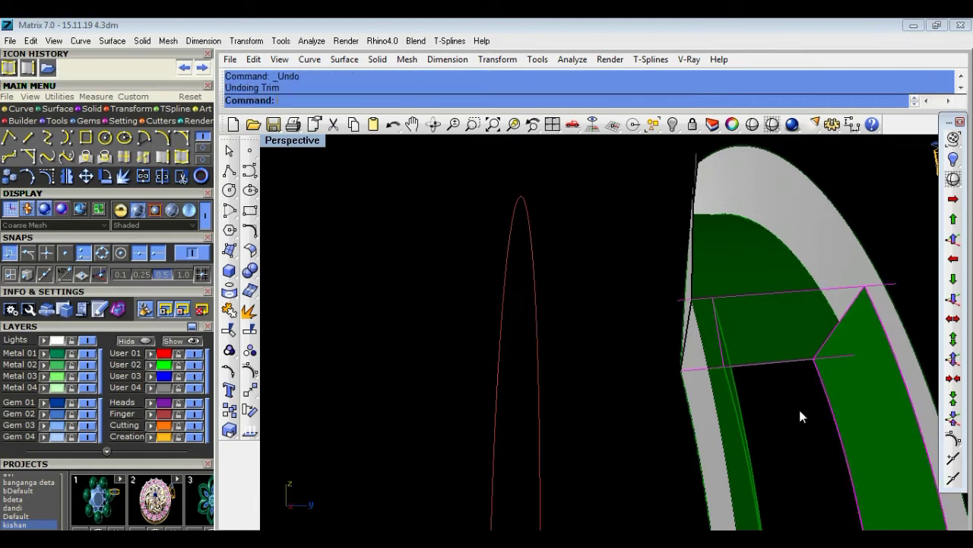
Trim the overhanging curve ends at the next corners, choosing the curve piece each time.
{"action": "right_click", "coordinate": [800, 410]}
{"action": "left_click", "coordinate": [677, 301]}
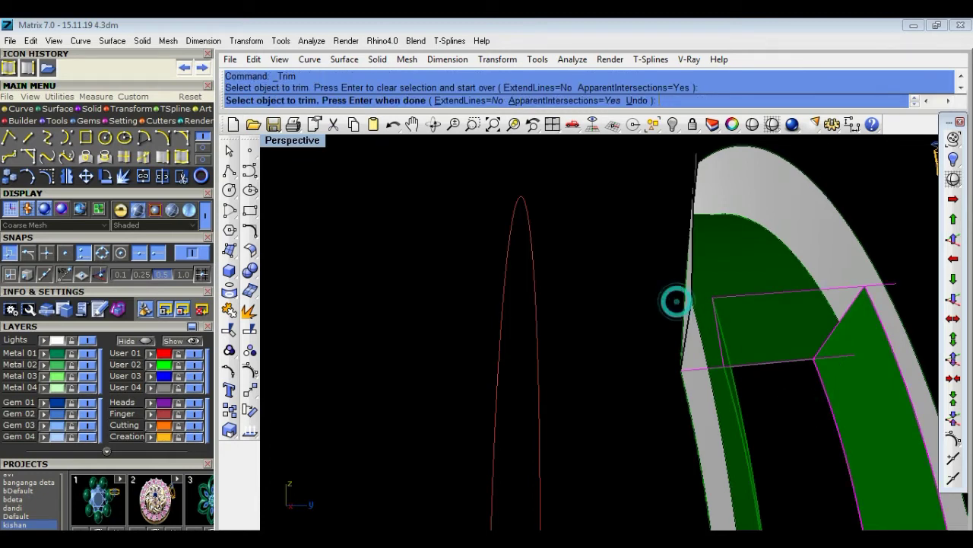
{"action": "left_click", "coordinate": [896, 278]}
{"action": "mouse_move", "coordinate": [913, 305]}
{"action": "right_mouse_down"}
{"action": "mouse_move", "coordinate": [646, 279]}
{"action": "mouse_move", "coordinate": [468, 323]}
{"action": "mouse_move", "coordinate": [866, 326]}
{"action": "right_mouse_up"}
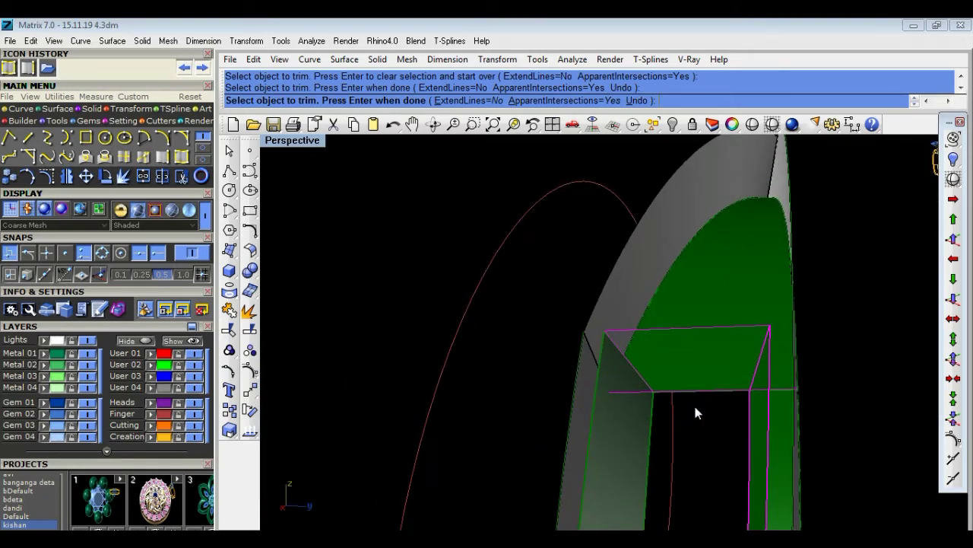
{"action": "scroll", "coordinate": [752, 402], "scroll_direction": "up", "scroll_amount": 2}
{"action": "scroll", "coordinate": [775, 406], "scroll_direction": "up", "scroll_amount": 2}
{"action": "scroll", "coordinate": [750, 385], "scroll_direction": "up", "scroll_amount": 2}
{"action": "scroll", "coordinate": [737, 390], "scroll_direction": "up", "scroll_amount": 2}
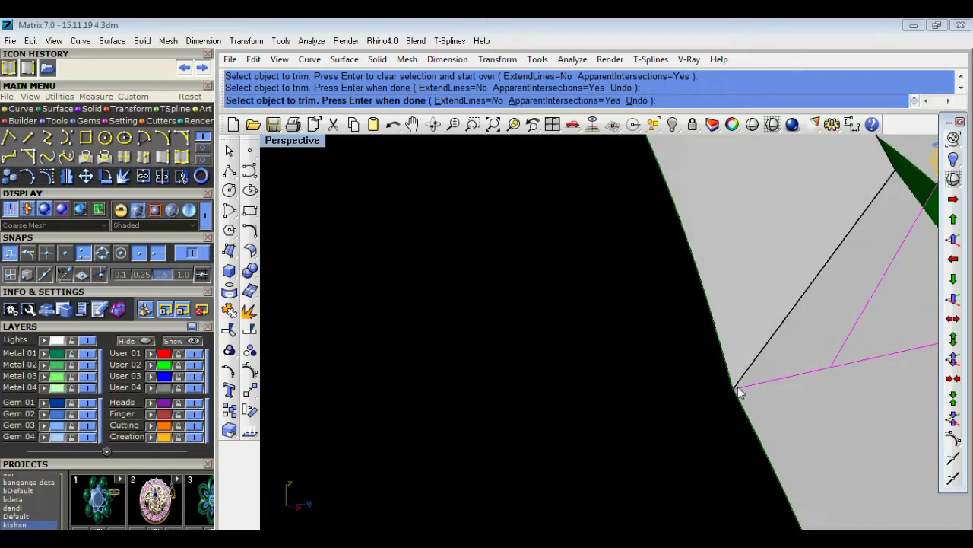
{"action": "left_click", "coordinate": [730, 407]}
{"action": "left_click", "coordinate": [770, 427]}
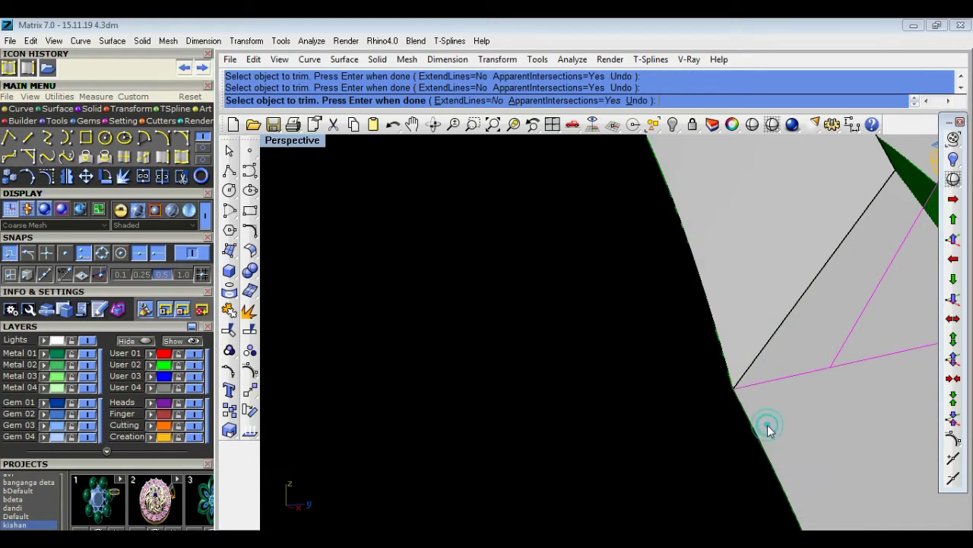
{"action": "scroll", "coordinate": [767, 424], "scroll_direction": "down", "scroll_amount": 2}
{"action": "scroll", "coordinate": [736, 420], "scroll_direction": "down", "scroll_amount": 1}
{"action": "scroll", "coordinate": [745, 411], "scroll_direction": "up", "scroll_amount": 3}
Trim the last overhanging curve ends on the ring's side and finish trimming.
{"action": "left_click", "coordinate": [745, 411]}
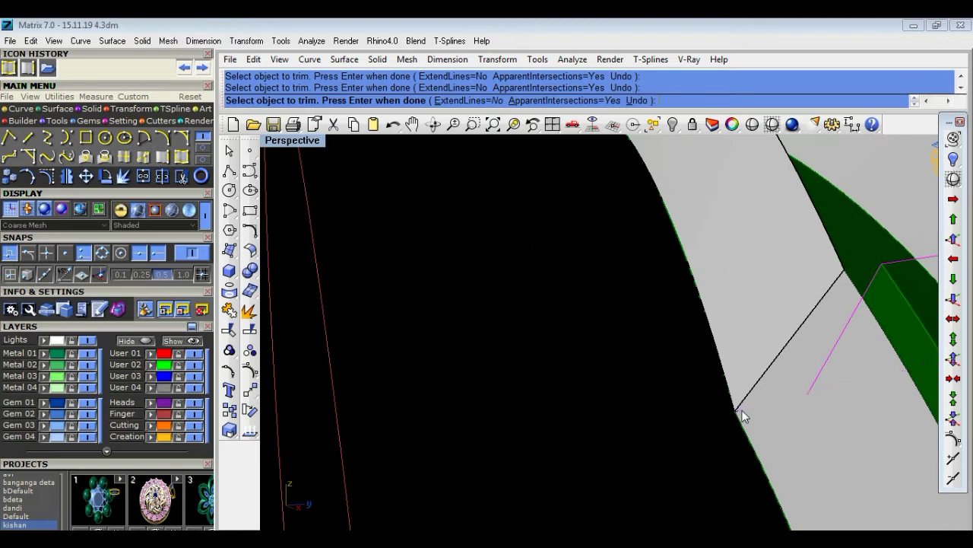
{"action": "left_click", "coordinate": [784, 449]}
{"action": "scroll", "coordinate": [860, 437], "scroll_direction": "down", "scroll_amount": 2}
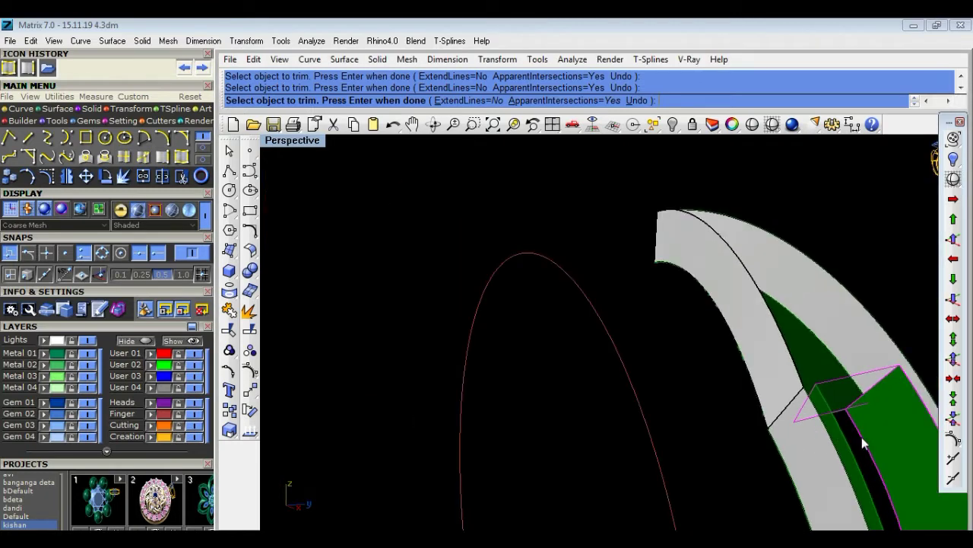
{"action": "scroll", "coordinate": [875, 432], "scroll_direction": "down", "scroll_amount": 2}
{"action": "scroll", "coordinate": [885, 428], "scroll_direction": "down", "scroll_amount": 1}
{"action": "right_click_drag", "start_coordinate": [733, 393], "coordinate": [430, 390]}
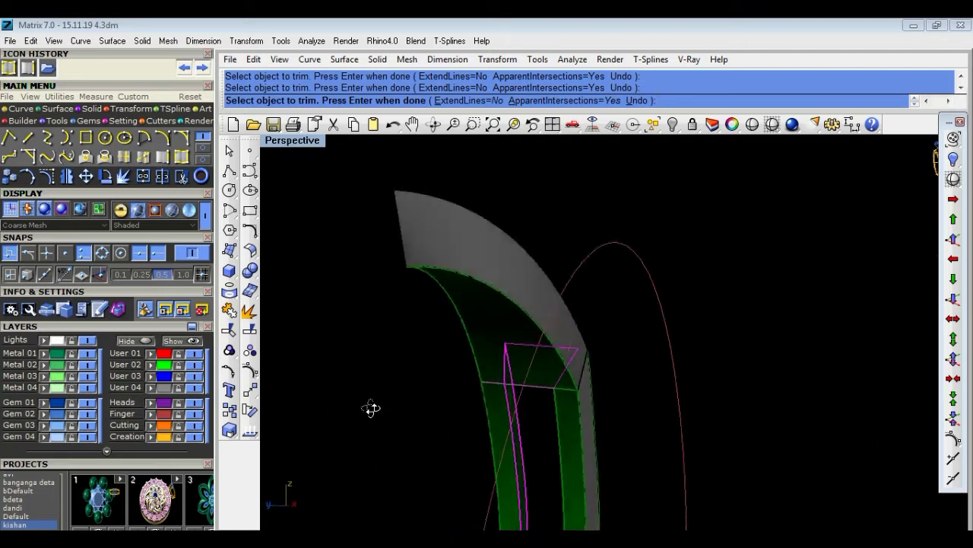
{"action": "right_click_drag", "start_coordinate": [431, 390], "coordinate": [446, 393]}
{"action": "scroll", "coordinate": [530, 379], "scroll_direction": "up", "scroll_amount": 2}
{"action": "scroll", "coordinate": [530, 379], "scroll_direction": "up", "scroll_amount": 1}
{"action": "left_click", "coordinate": [506, 386]}
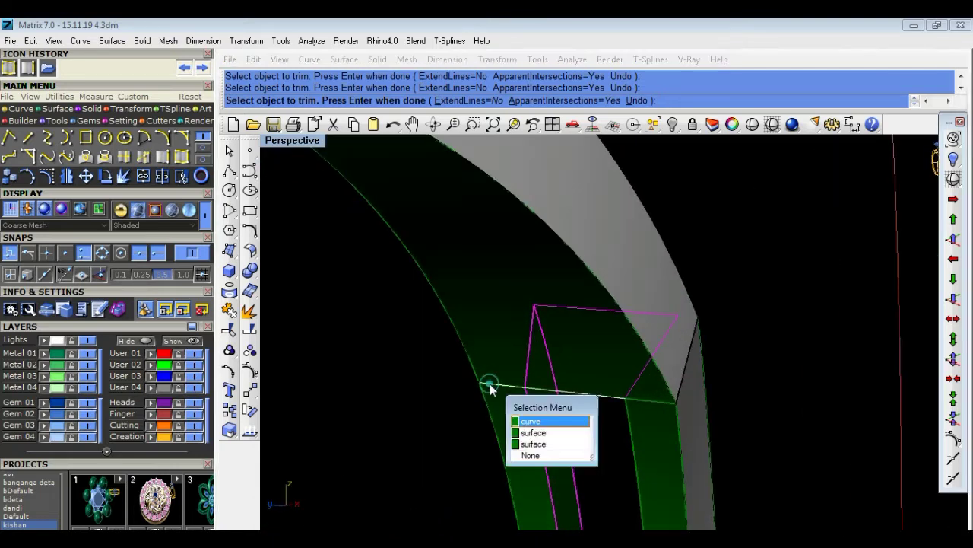
{"action": "left_click", "coordinate": [534, 420]}
{"action": "scroll", "coordinate": [547, 365], "scroll_direction": "down", "scroll_amount": 3}
{"action": "right_click_drag", "start_coordinate": [717, 404], "coordinate": [328, 375]}
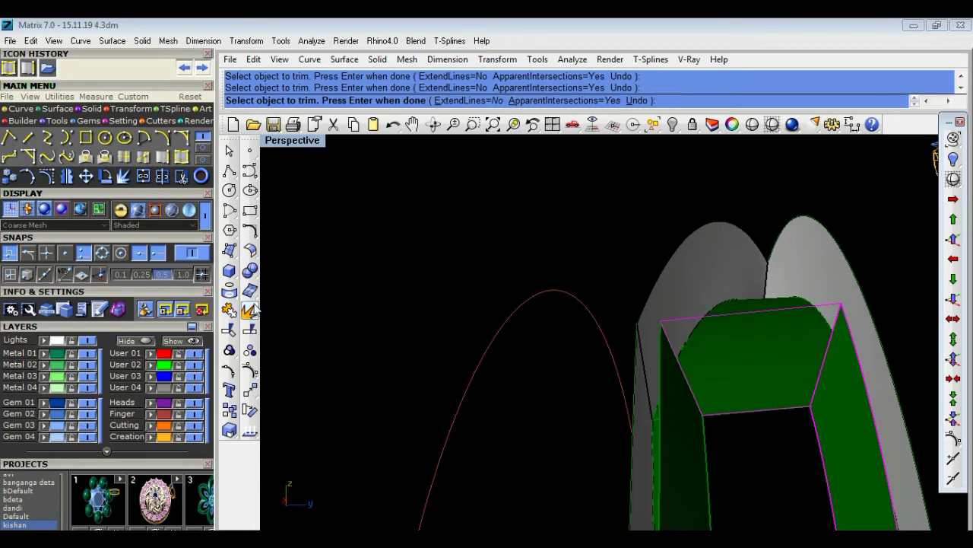
{"action": "left_click", "coordinate": [249, 310]}
Join the four trimmed curves into two, then build and undo a Patch across the opening.
{"action": "left_click", "coordinate": [328, 304]}
{"action": "left_click", "coordinate": [693, 326]}
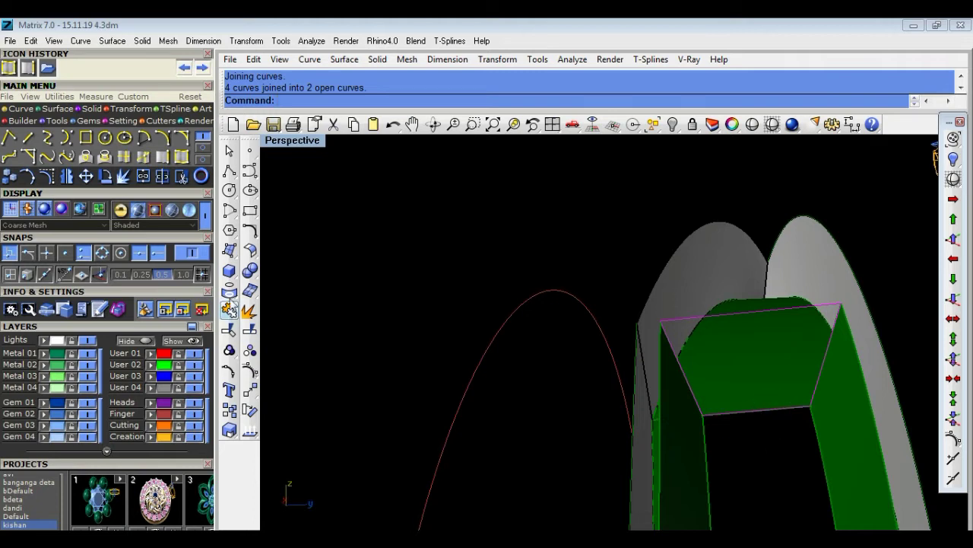
{"action": "left_click", "coordinate": [230, 250]}
{"action": "left_click", "coordinate": [295, 289]}
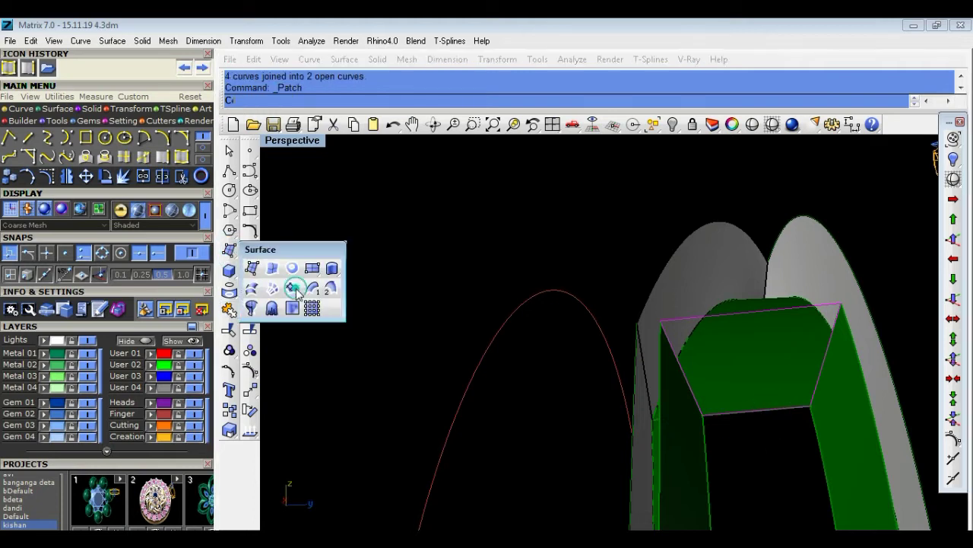
{"action": "left_click", "coordinate": [425, 416]}
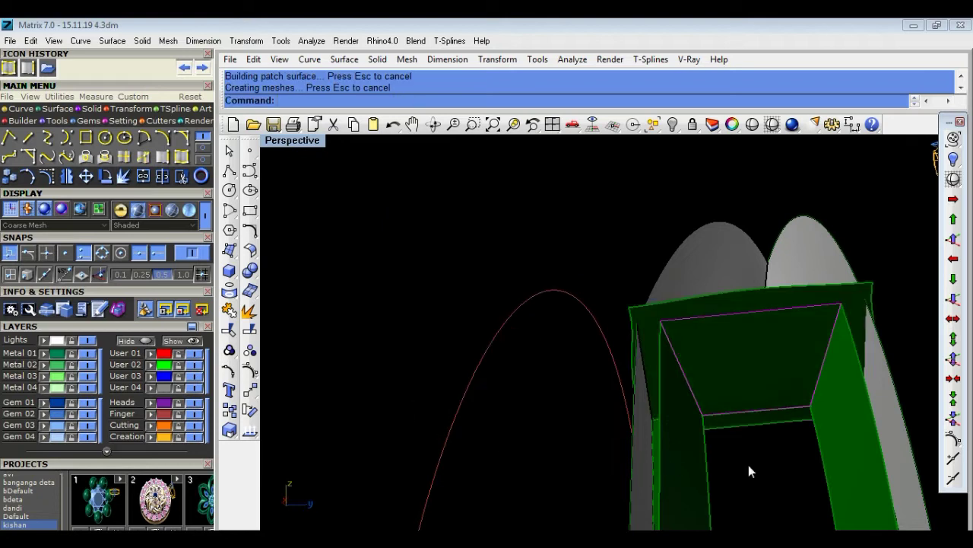
{"action": "key", "text": "ctrl+z"}
Select the outline around the opening and begin moving the green bridge surface.
{"action": "mouse_move", "coordinate": [749, 465]}
{"action": "right_mouse_down"}
{"action": "mouse_move", "coordinate": [691, 473]}
{"action": "mouse_move", "coordinate": [726, 470]}
{"action": "right_mouse_up"}
{"action": "left_click", "coordinate": [579, 326]}
{"action": "scroll", "coordinate": [591, 425], "scroll_direction": "up", "scroll_amount": 2}
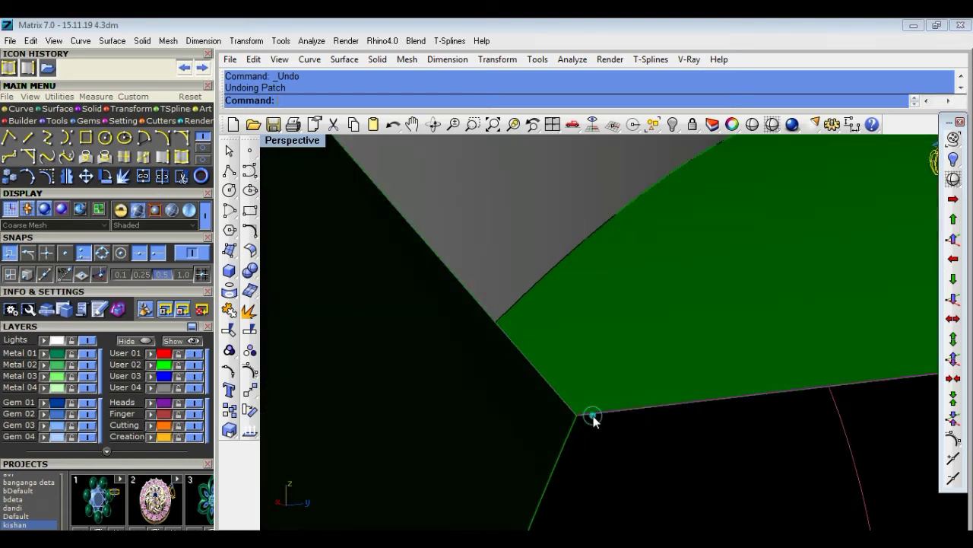
{"action": "scroll", "coordinate": [592, 422], "scroll_direction": "up", "scroll_amount": 2}
{"action": "scroll", "coordinate": [580, 418], "scroll_direction": "down", "scroll_amount": 2}
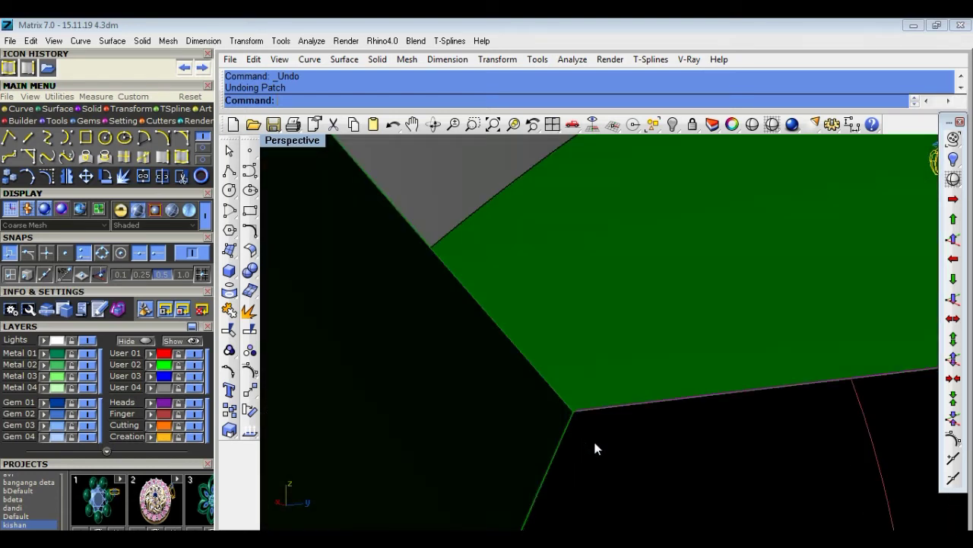
{"action": "scroll", "coordinate": [593, 438], "scroll_direction": "down", "scroll_amount": 2}
{"action": "left_click", "coordinate": [535, 314]}
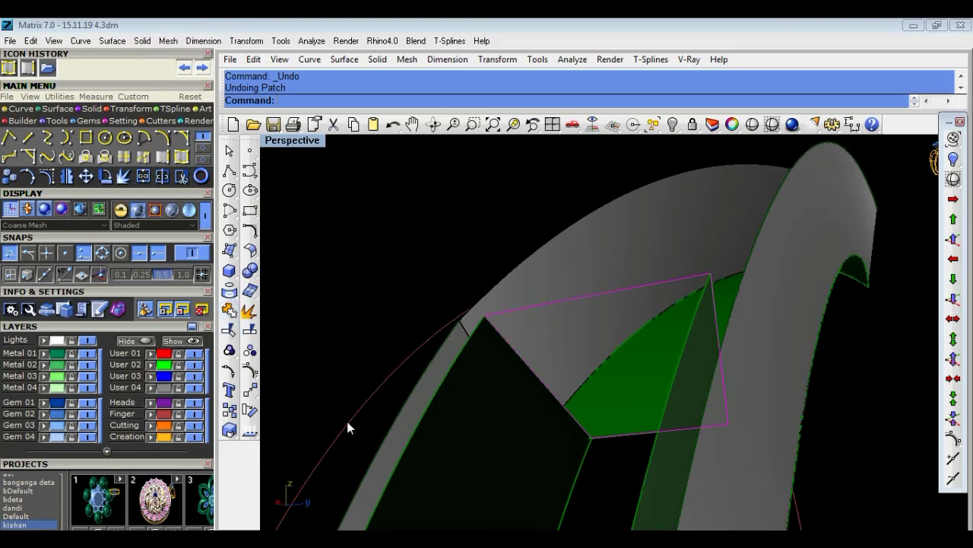
{"action": "scroll", "coordinate": [704, 439], "scroll_direction": "up", "scroll_amount": 3}
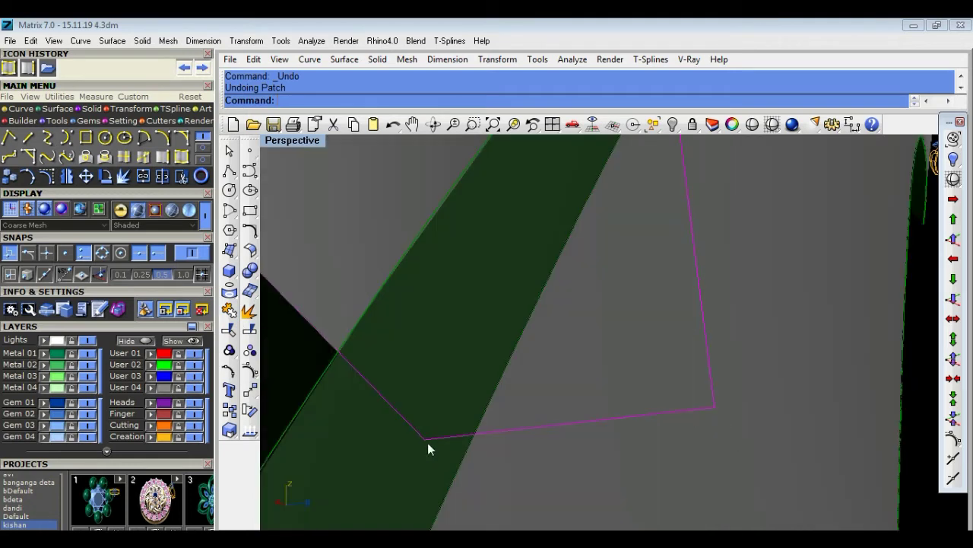
{"action": "scroll", "coordinate": [427, 448], "scroll_direction": "up", "scroll_amount": 3}
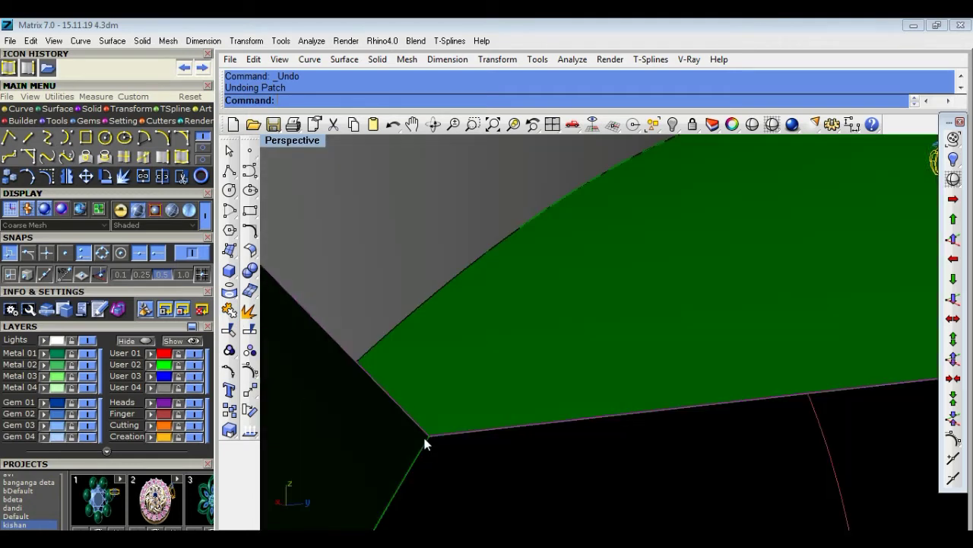
{"action": "scroll", "coordinate": [425, 438], "scroll_direction": "up", "scroll_amount": 1}
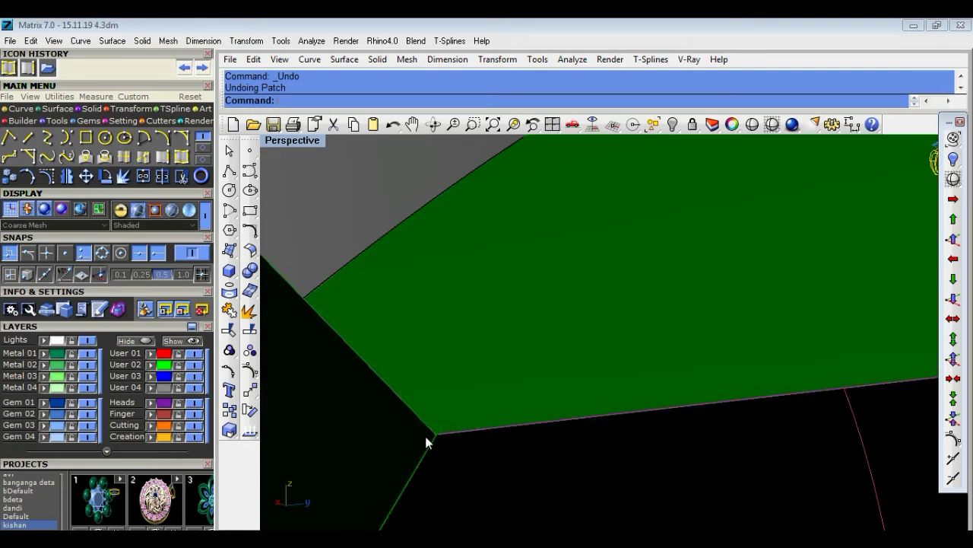
{"action": "left_click", "coordinate": [251, 391]}
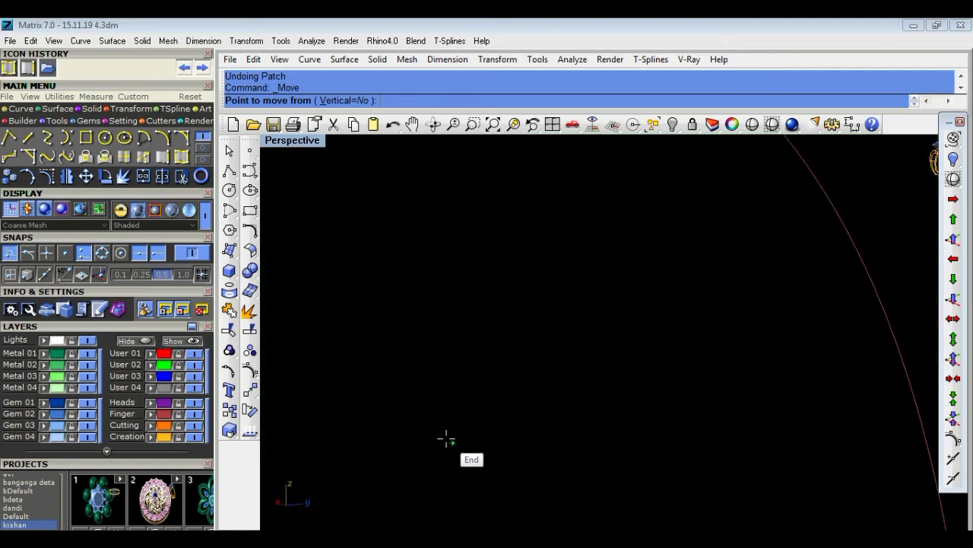
Move the green bridge surface from its corner onto the side strip's end point.
{"action": "scroll", "coordinate": [445, 444], "scroll_direction": "up", "scroll_amount": 2}
{"action": "scroll", "coordinate": [446, 445], "scroll_direction": "down", "scroll_amount": 2}
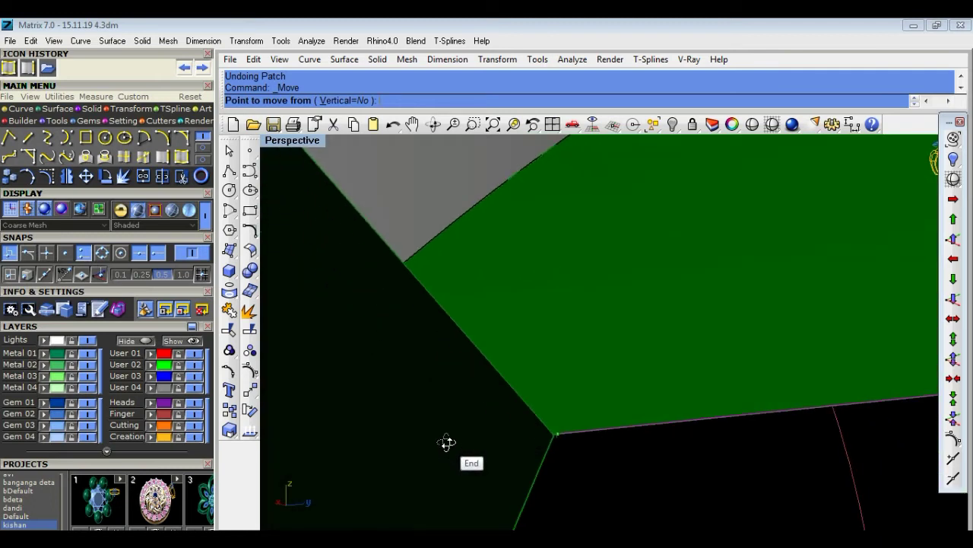
{"action": "scroll", "coordinate": [569, 445], "scroll_direction": "up", "scroll_amount": 3}
{"action": "scroll", "coordinate": [569, 445], "scroll_direction": "down", "scroll_amount": 3}
{"action": "scroll", "coordinate": [570, 445], "scroll_direction": "up", "scroll_amount": 1}
{"action": "scroll", "coordinate": [572, 445], "scroll_direction": "down", "scroll_amount": 2}
{"action": "scroll", "coordinate": [575, 445], "scroll_direction": "up", "scroll_amount": 1}
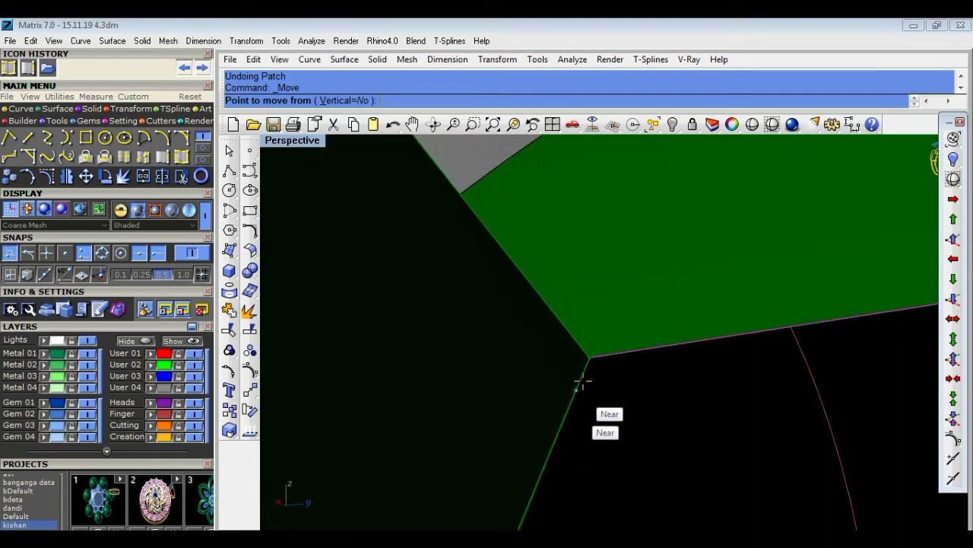
{"action": "scroll", "coordinate": [592, 359], "scroll_direction": "up", "scroll_amount": 1}
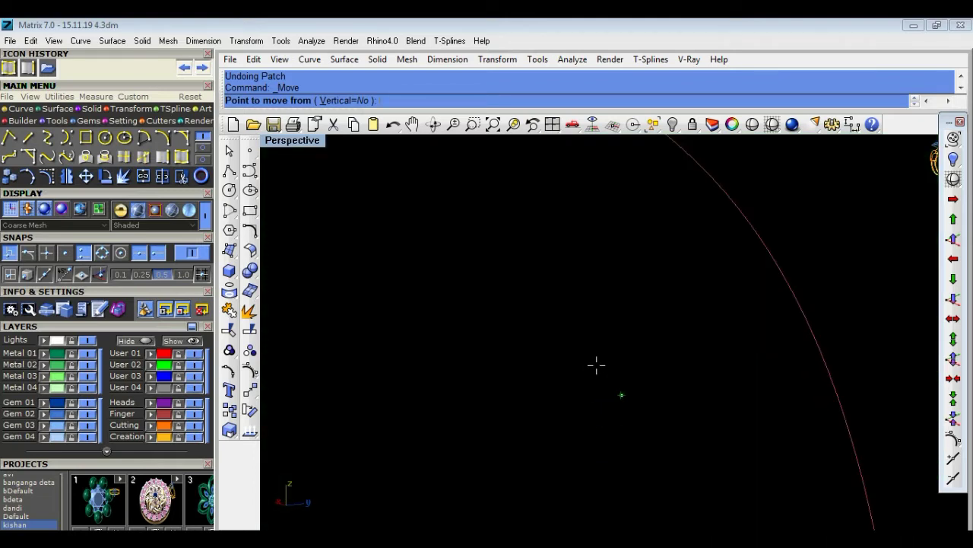
{"action": "scroll", "coordinate": [596, 366], "scroll_direction": "down", "scroll_amount": 1}
{"action": "scroll", "coordinate": [593, 371], "scroll_direction": "up", "scroll_amount": 1}
{"action": "scroll", "coordinate": [594, 370], "scroll_direction": "down", "scroll_amount": 2}
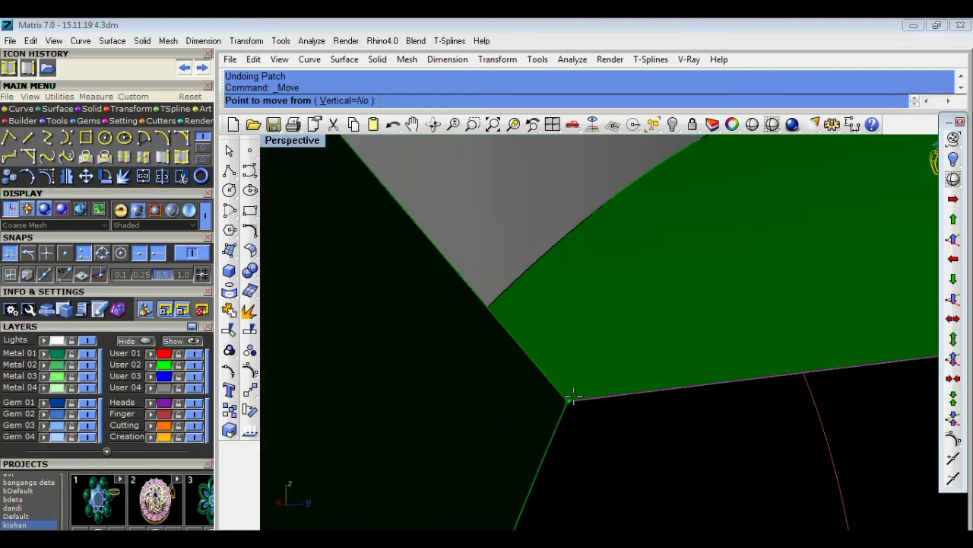
{"action": "scroll", "coordinate": [570, 402], "scroll_direction": "up", "scroll_amount": 1}
{"action": "scroll", "coordinate": [569, 402], "scroll_direction": "down", "scroll_amount": 1}
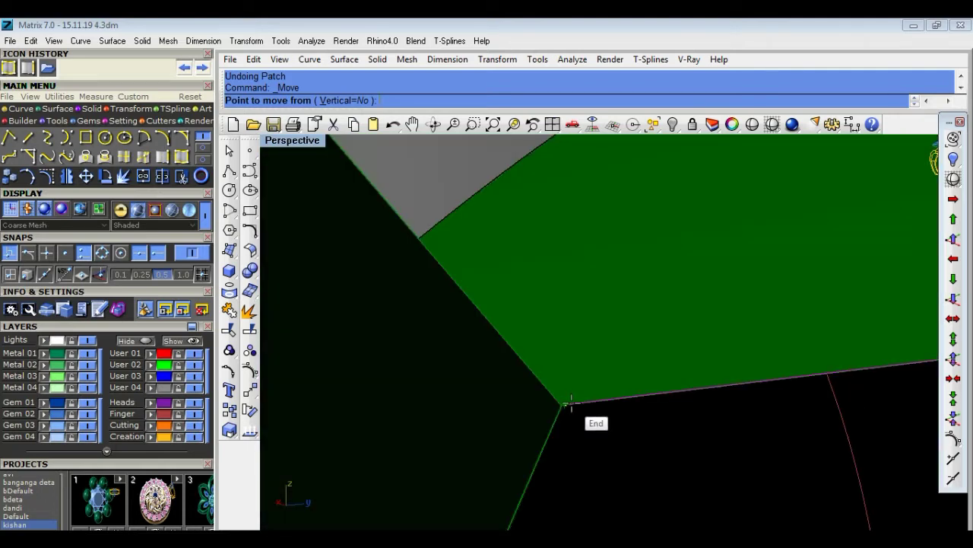
{"action": "left_click", "coordinate": [559, 404]}
{"action": "scroll", "coordinate": [557, 403], "scroll_direction": "up", "scroll_amount": 1}
{"action": "scroll", "coordinate": [556, 403], "scroll_direction": "down", "scroll_amount": 1}
{"action": "left_click", "coordinate": [562, 403]}
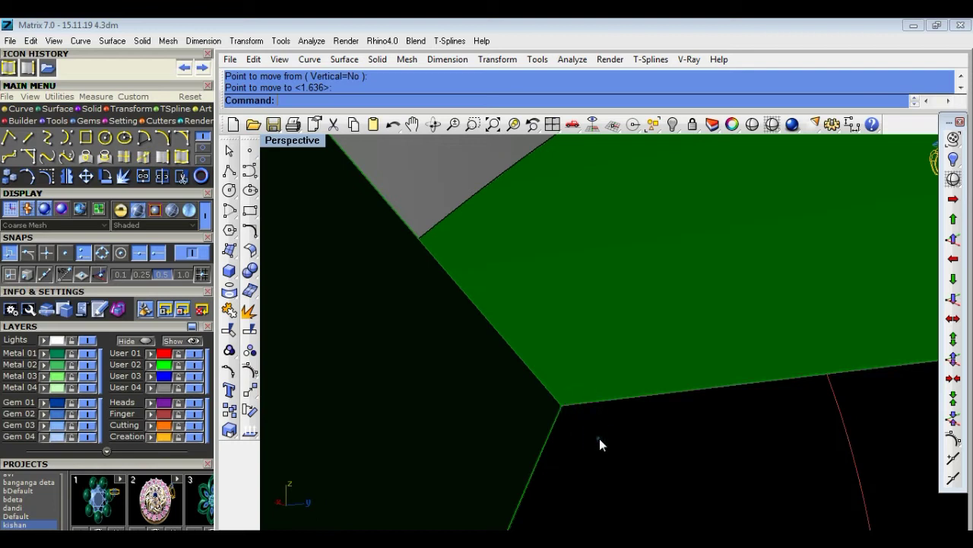
{"action": "scroll", "coordinate": [599, 438], "scroll_direction": "down", "scroll_amount": 1}
{"action": "scroll", "coordinate": [599, 438], "scroll_direction": "down", "scroll_amount": 1}
{"action": "scroll", "coordinate": [600, 439], "scroll_direction": "down", "scroll_amount": 1}
{"action": "scroll", "coordinate": [630, 446], "scroll_direction": "down", "scroll_amount": 2}
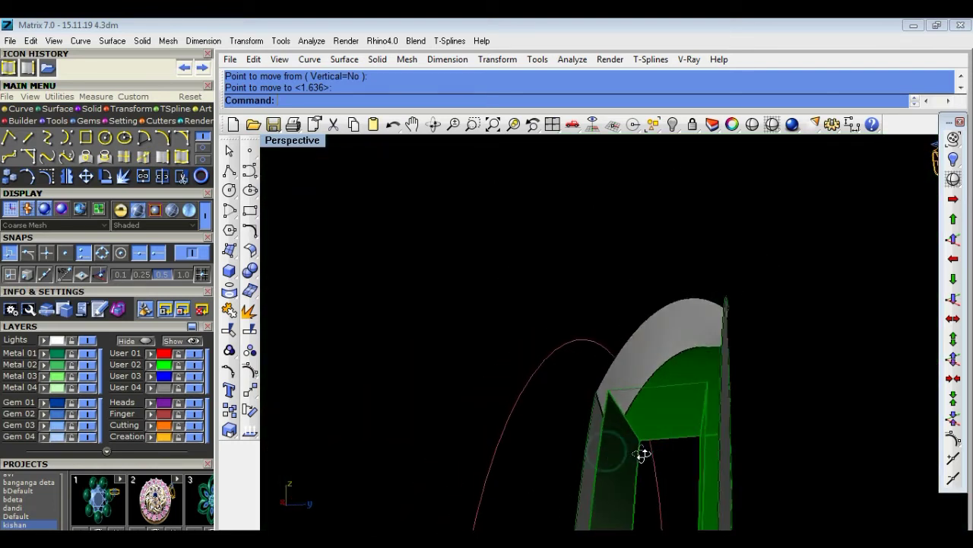
{"action": "scroll", "coordinate": [643, 452], "scroll_direction": "down", "scroll_amount": 1}
{"action": "right_click_drag", "start_coordinate": [694, 460], "coordinate": [652, 423]}
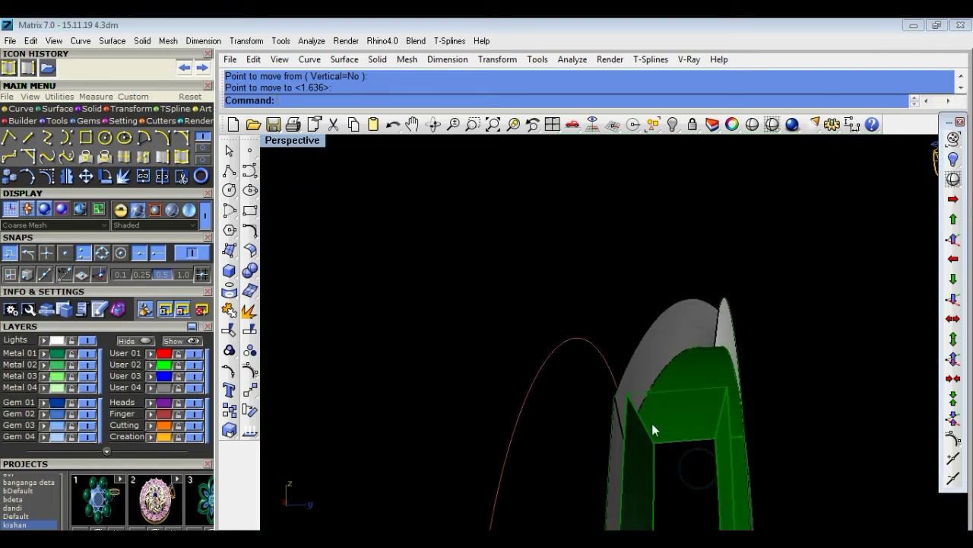
Build a trial patch surface across the bridge opening, then undo it.
{"action": "middle_click", "coordinate": [688, 456]}
{"action": "left_click", "coordinate": [707, 479]}
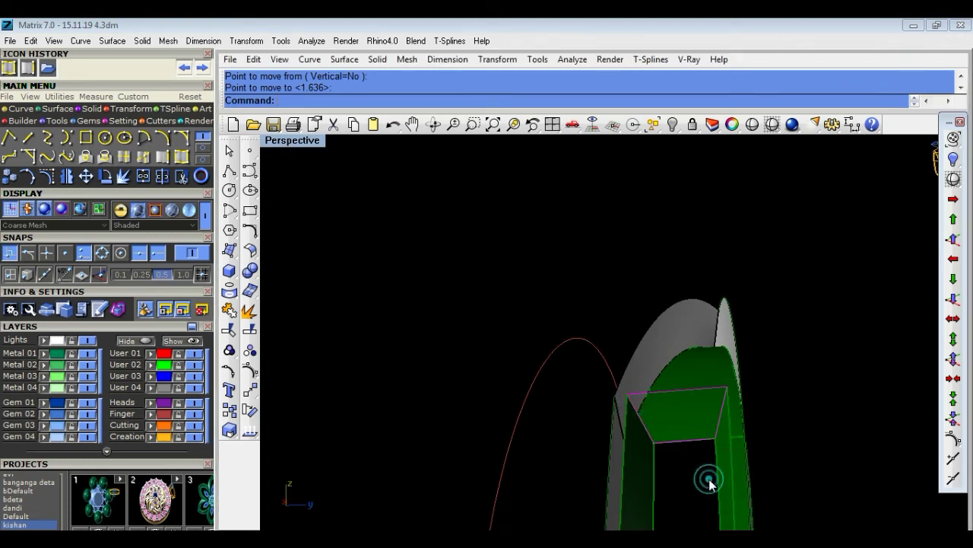
{"action": "left_click", "coordinate": [231, 249]}
{"action": "left_click", "coordinate": [291, 288]}
{"action": "left_click", "coordinate": [434, 413]}
{"action": "key", "text": "ctrl+z"}
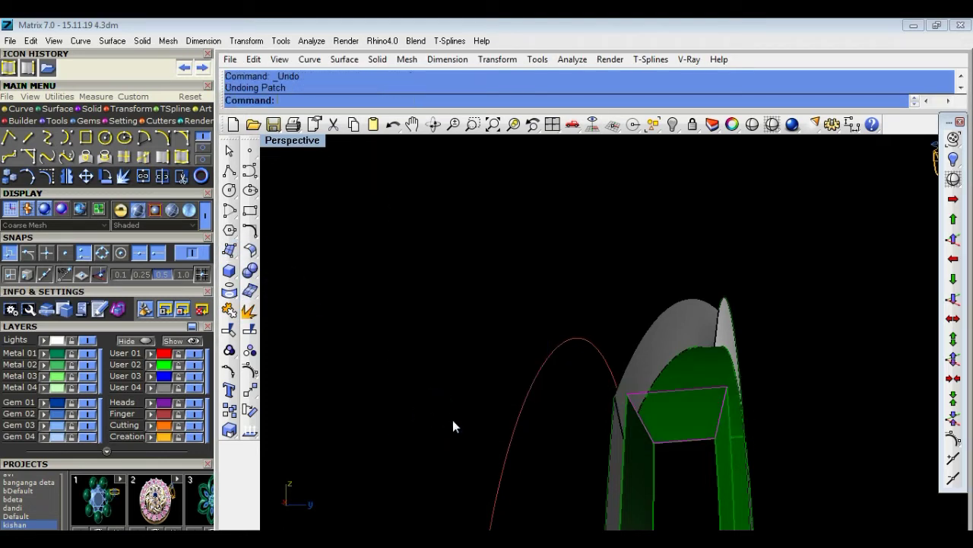
Pick the bridge opening's top edge as a curve, then enlarge the Top view with the reference ring photo.
{"action": "scroll", "coordinate": [689, 464], "scroll_direction": "up", "scroll_amount": 2}
{"action": "scroll", "coordinate": [653, 445], "scroll_direction": "up", "scroll_amount": 1}
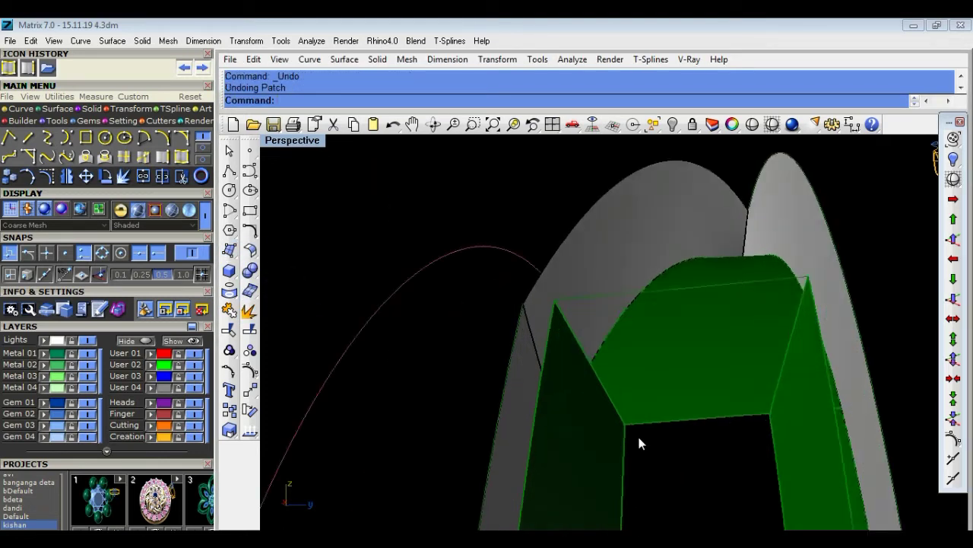
{"action": "scroll", "coordinate": [639, 438], "scroll_direction": "up", "scroll_amount": 2}
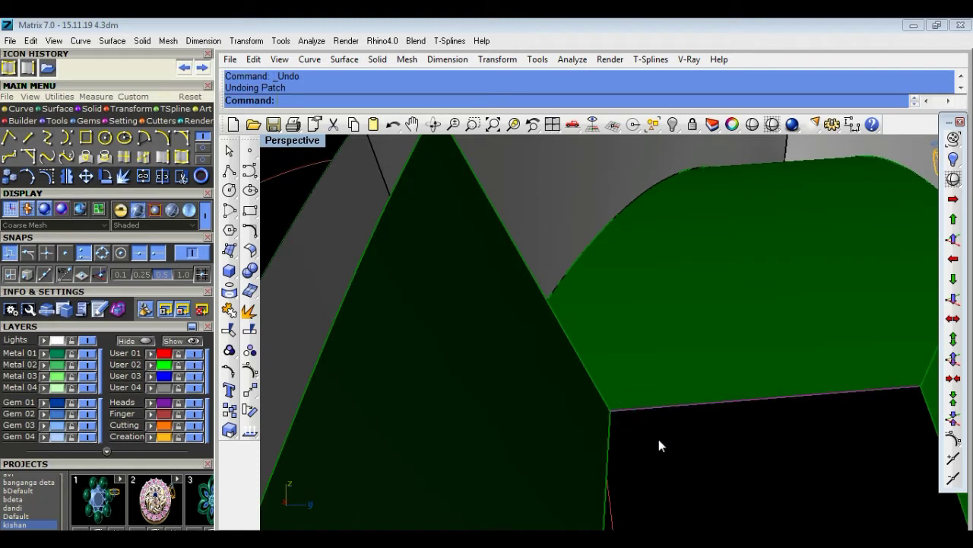
{"action": "scroll", "coordinate": [659, 439], "scroll_direction": "down", "scroll_amount": 2}
{"action": "scroll", "coordinate": [659, 435], "scroll_direction": "up", "scroll_amount": 3}
{"action": "scroll", "coordinate": [658, 433], "scroll_direction": "down", "scroll_amount": 2}
{"action": "scroll", "coordinate": [652, 430], "scroll_direction": "down", "scroll_amount": 1}
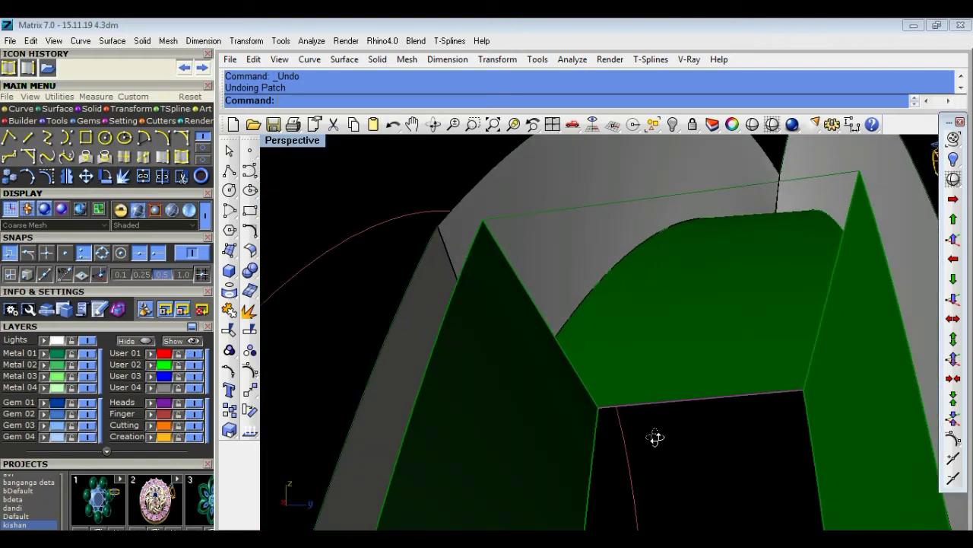
{"action": "scroll", "coordinate": [566, 296], "scroll_direction": "up", "scroll_amount": 1}
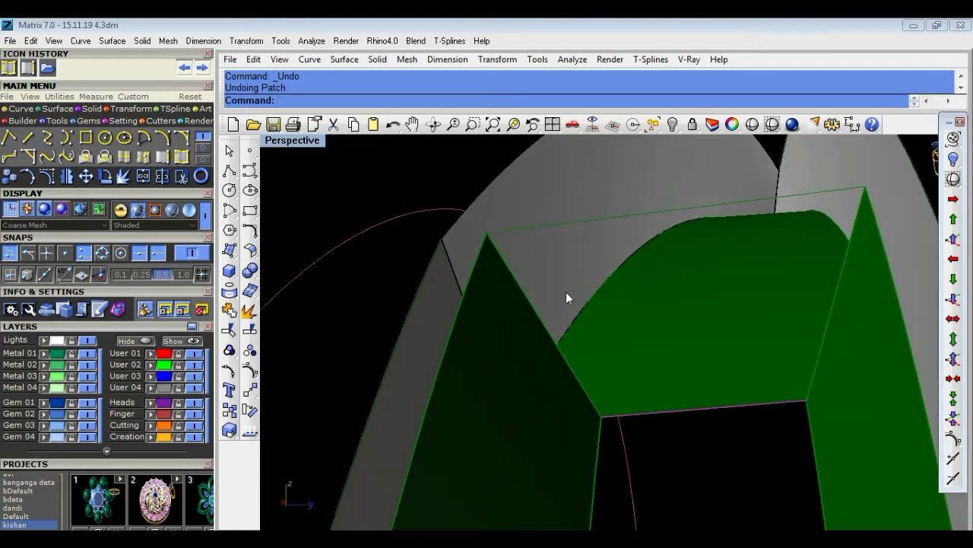
{"action": "left_click", "coordinate": [587, 220]}
{"action": "left_click", "coordinate": [686, 410]}
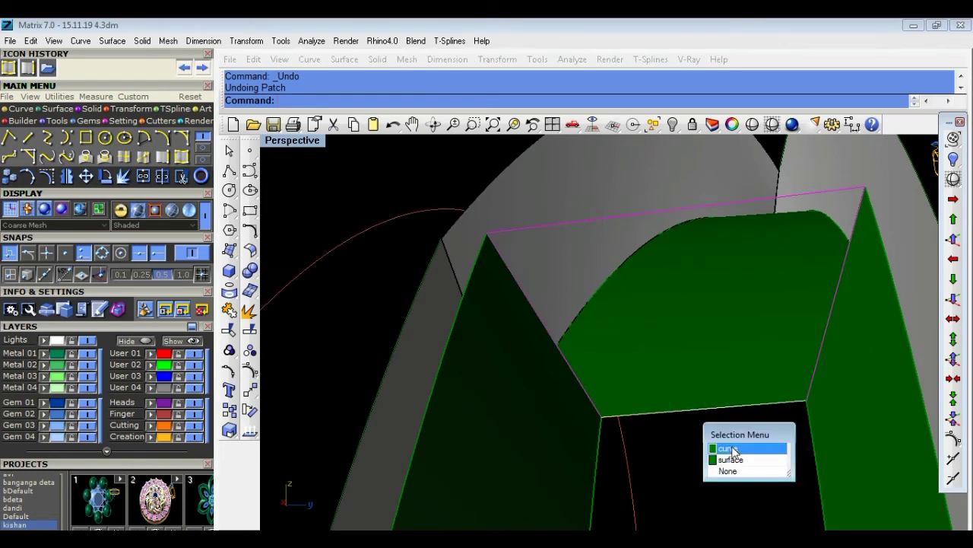
{"action": "scroll", "coordinate": [717, 447], "scroll_direction": "down", "scroll_amount": 4}
{"action": "double_click", "coordinate": [283, 143]}
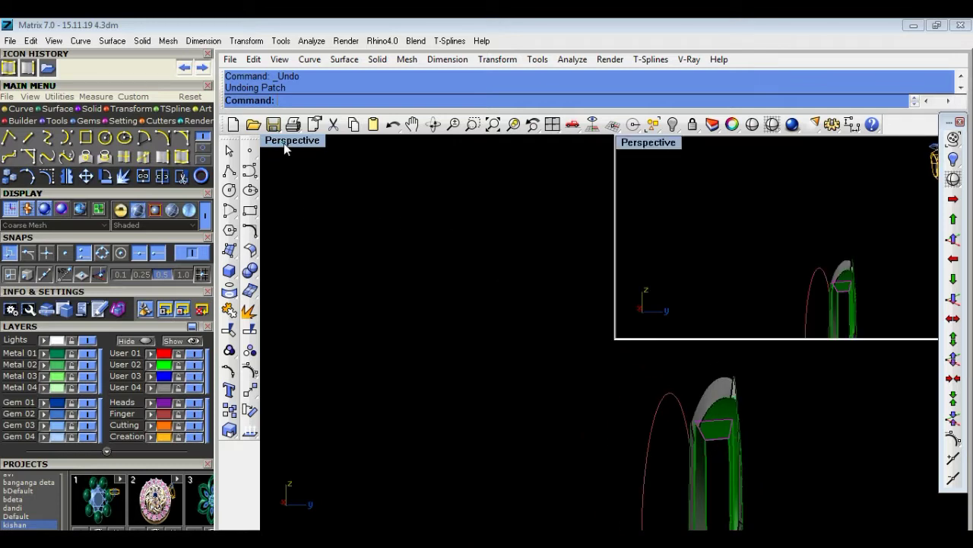
{"action": "double_click", "coordinate": [274, 141]}
Move the top outline curve 10 units from a start point of 0.
{"action": "left_click", "coordinate": [251, 389]}
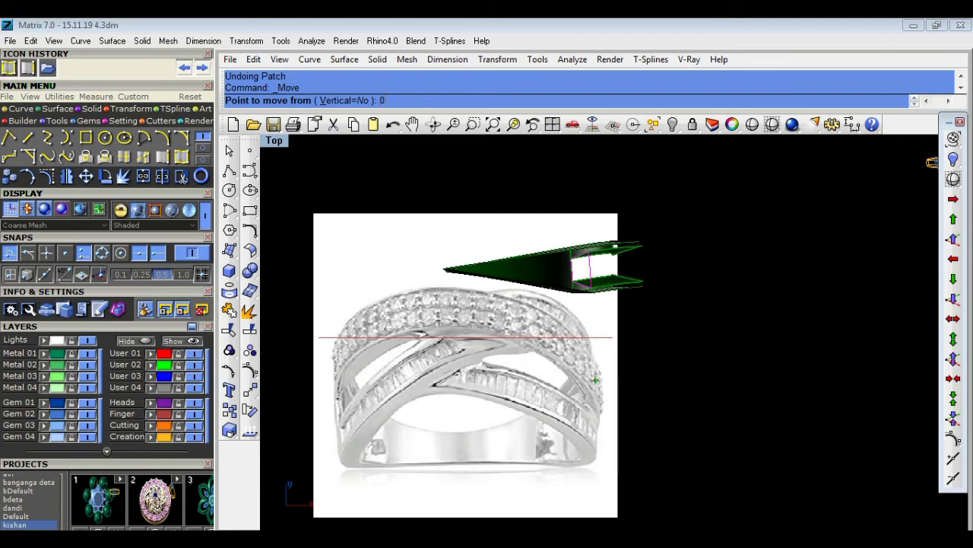
{"action": "key", "text": "Return"}
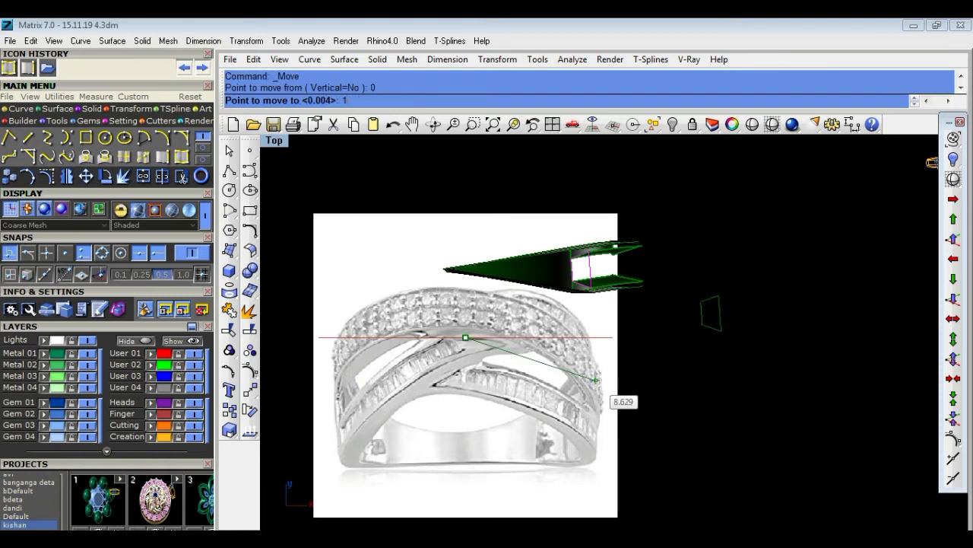
{"action": "key", "text": "Return"}
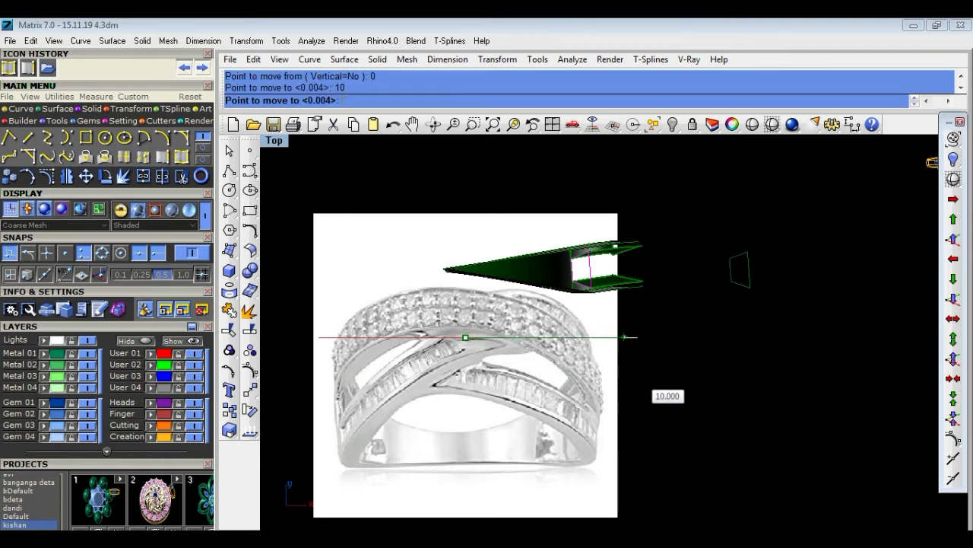
{"action": "left_click", "coordinate": [664, 367]}
{"action": "left_click", "coordinate": [732, 365]}
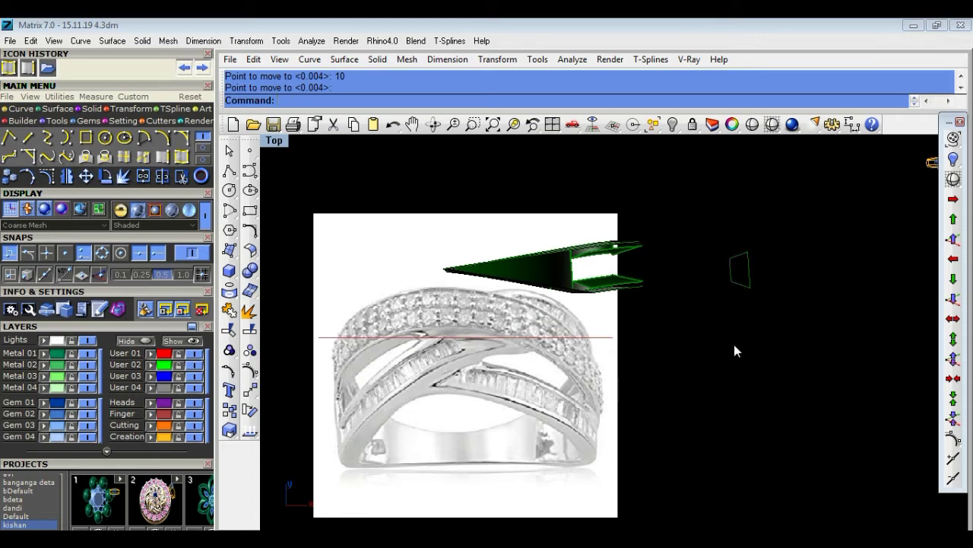
In the enlarged Perspective view, snap the loose line's end onto the outline corner.
{"action": "scroll", "coordinate": [732, 280], "scroll_direction": "up", "scroll_amount": 3}
{"action": "scroll", "coordinate": [723, 305], "scroll_direction": "up", "scroll_amount": 2}
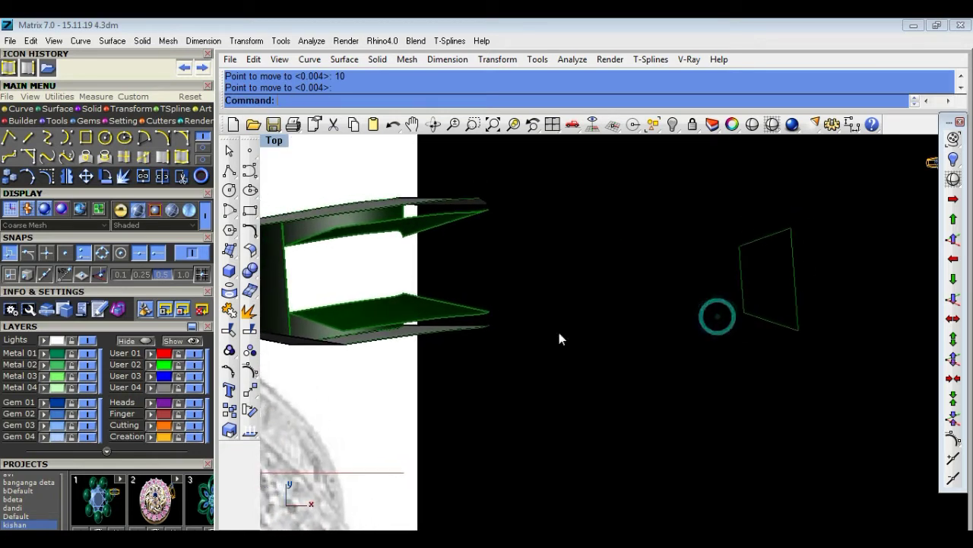
{"action": "double_click", "coordinate": [275, 141]}
{"action": "double_click", "coordinate": [642, 143]}
{"action": "right_click_drag", "start_coordinate": [681, 289], "coordinate": [508, 451]}
{"action": "scroll", "coordinate": [509, 369], "scroll_direction": "up", "scroll_amount": 1}
{"action": "scroll", "coordinate": [512, 356], "scroll_direction": "up", "scroll_amount": 2}
{"action": "scroll", "coordinate": [509, 403], "scroll_direction": "up", "scroll_amount": 3}
{"action": "scroll", "coordinate": [507, 450], "scroll_direction": "up", "scroll_amount": 1}
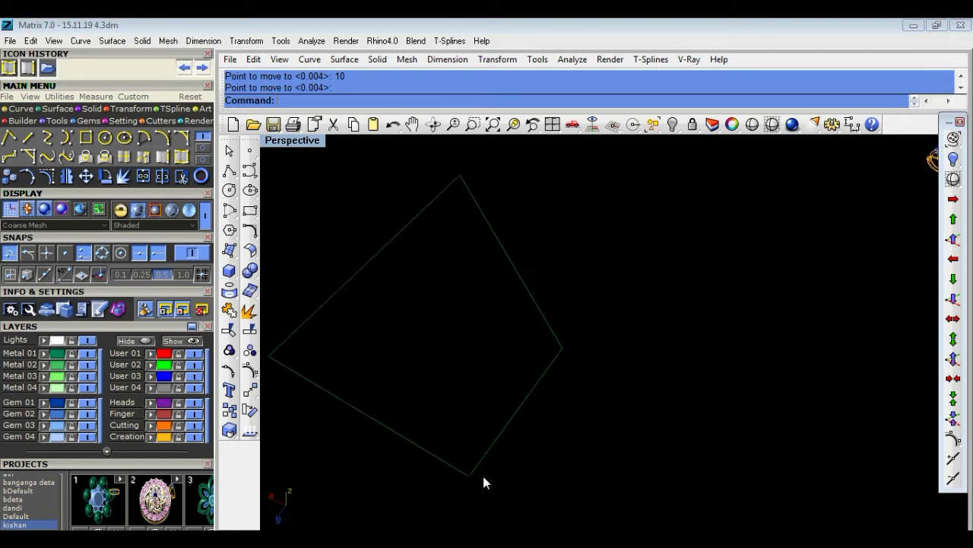
{"action": "scroll", "coordinate": [476, 483], "scroll_direction": "up", "scroll_amount": 2}
{"action": "scroll", "coordinate": [471, 464], "scroll_direction": "up", "scroll_amount": 2}
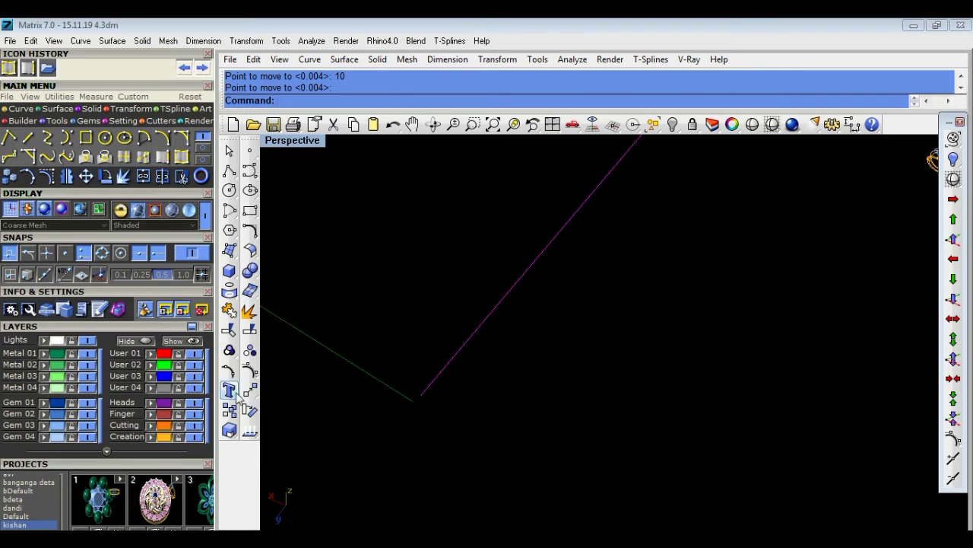
{"action": "key", "text": "Return"}
{"action": "left_click", "coordinate": [421, 396]}
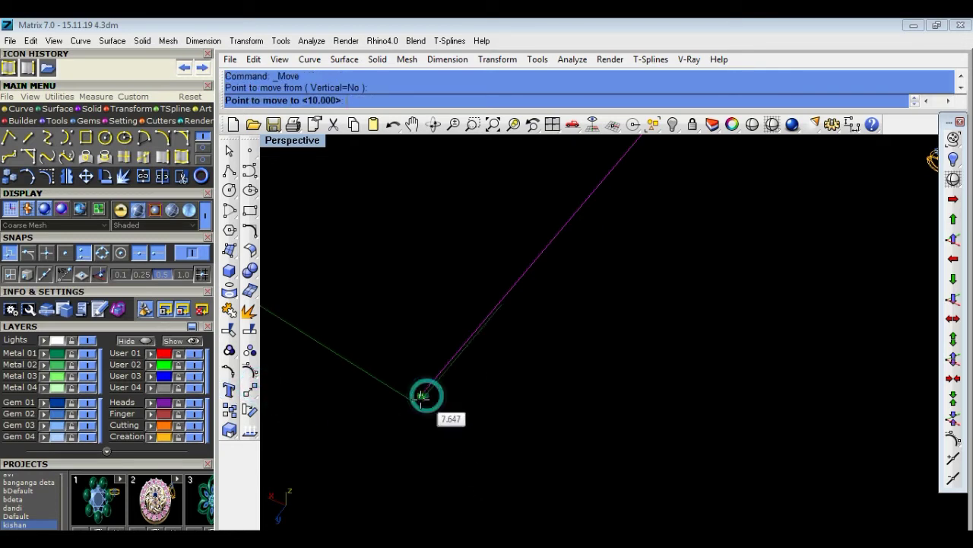
{"action": "left_click", "coordinate": [414, 399]}
Window-select both outline curves and fill them with a Surface > Patch surface.
{"action": "scroll", "coordinate": [528, 413], "scroll_direction": "down", "scroll_amount": 2}
{"action": "left_click_drag", "start_coordinate": [474, 310], "coordinate": [597, 444]}
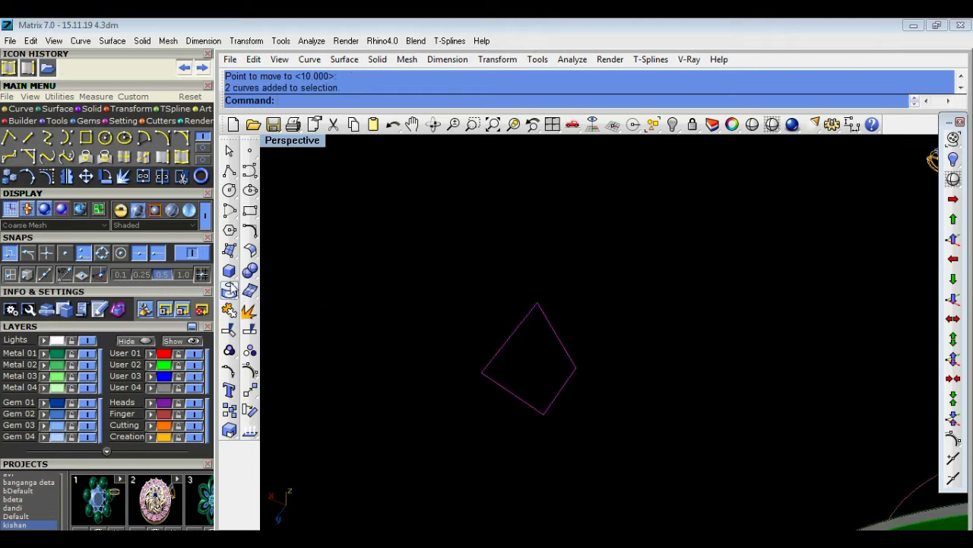
{"action": "left_click", "coordinate": [229, 250]}
{"action": "left_click", "coordinate": [292, 289]}
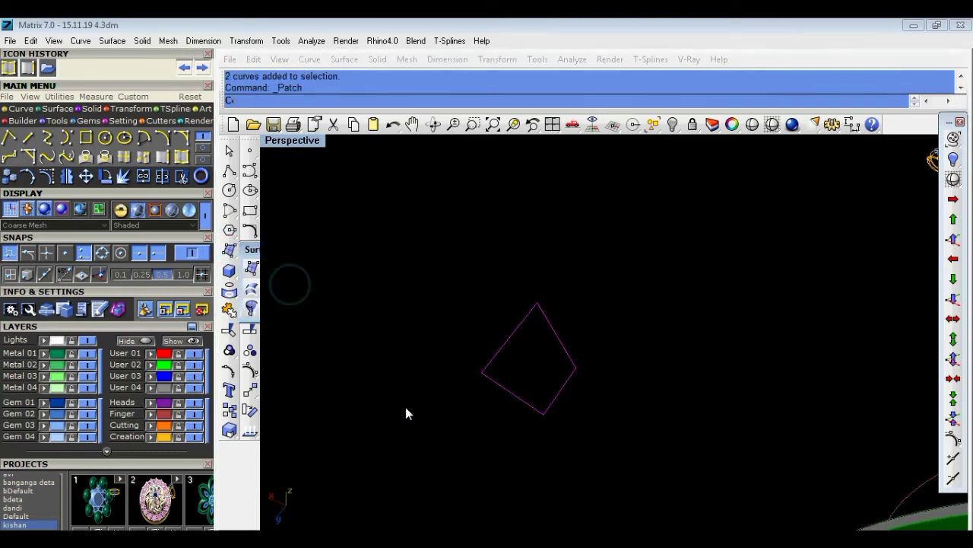
{"action": "left_click", "coordinate": [412, 415]}
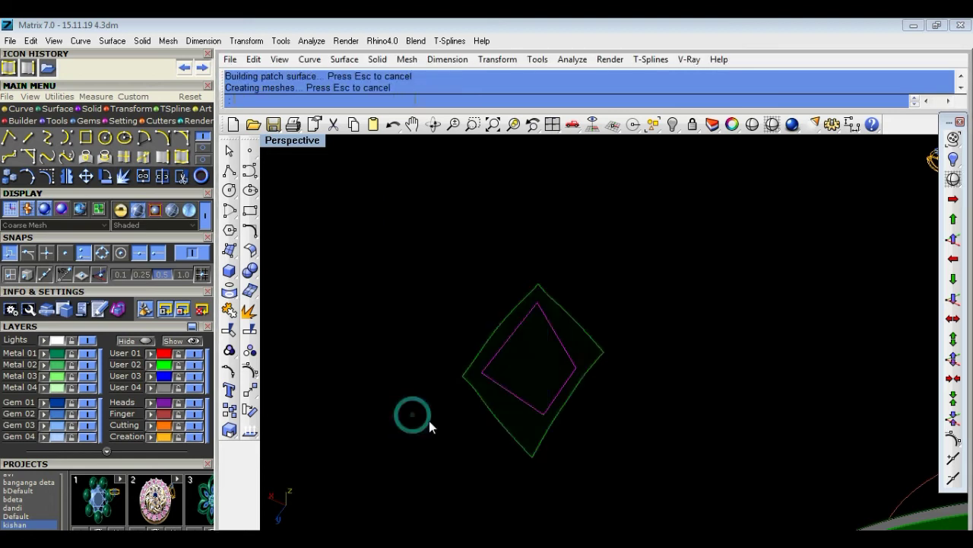
{"action": "left_click", "coordinate": [552, 400]}
{"action": "left_click", "coordinate": [646, 384]}
{"action": "right_click_drag", "start_coordinate": [648, 384], "coordinate": [484, 368]}
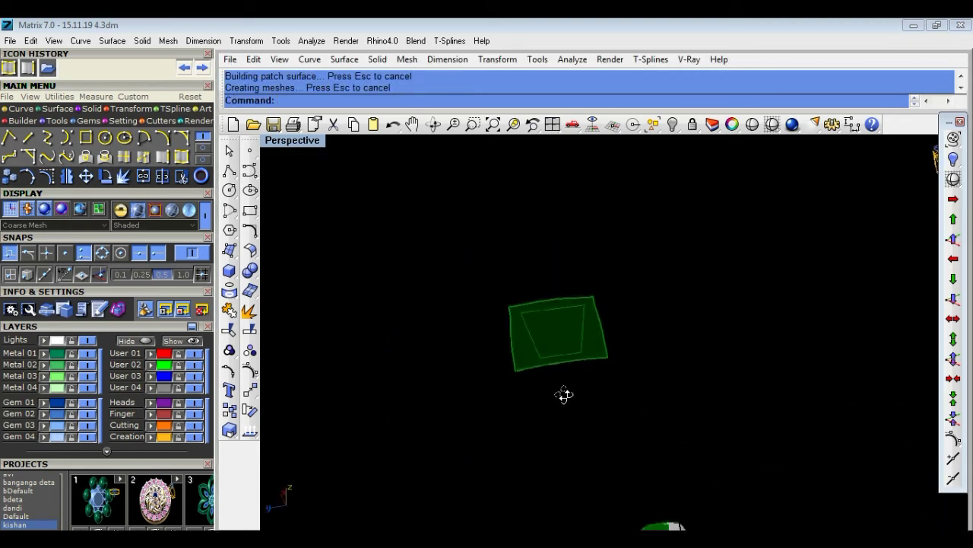
Split the patch surface into two pieces using the inner outline curve as cutter.
{"action": "left_click", "coordinate": [254, 334]}
{"action": "left_click", "coordinate": [604, 361]}
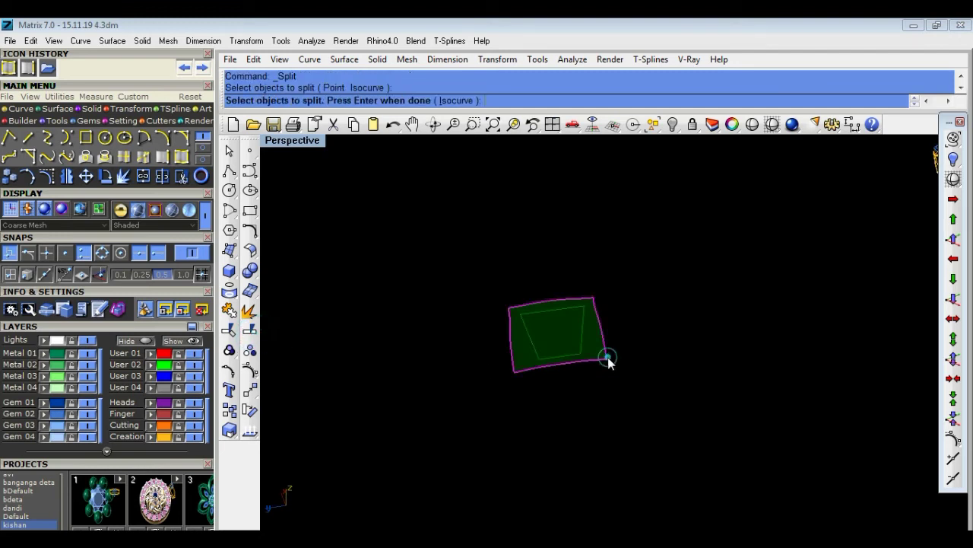
{"action": "scroll", "coordinate": [594, 353], "scroll_direction": "up", "scroll_amount": 3}
{"action": "scroll", "coordinate": [578, 338], "scroll_direction": "up", "scroll_amount": 2}
{"action": "left_click", "coordinate": [565, 328]}
{"action": "right_click", "coordinate": [539, 356]}
{"action": "right_click", "coordinate": [539, 358]}
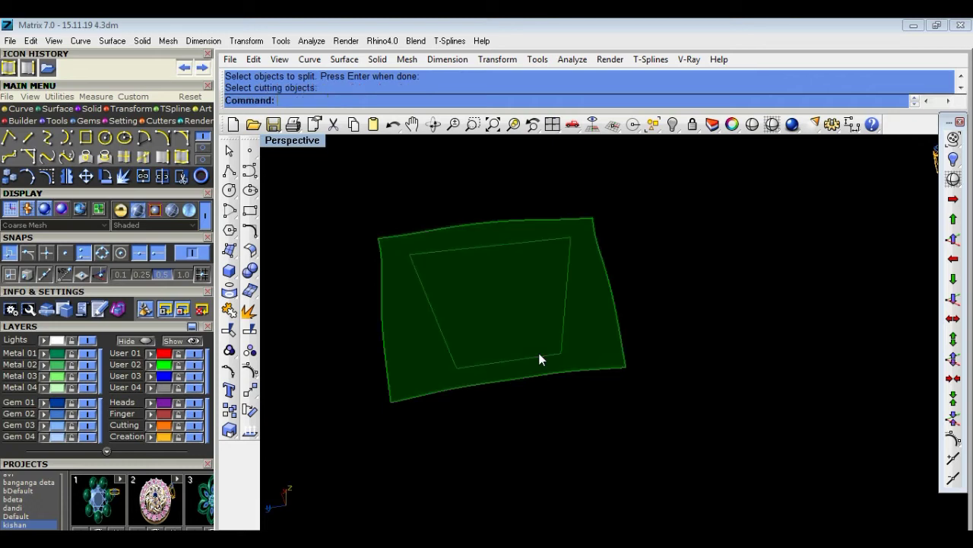
{"action": "left_click", "coordinate": [613, 366]}
{"action": "right_click", "coordinate": [705, 328]}
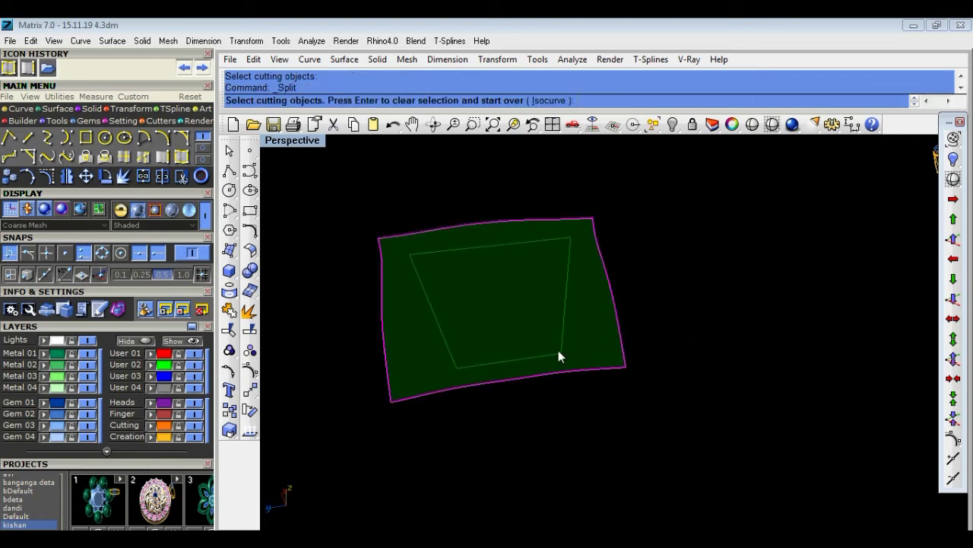
{"action": "left_click", "coordinate": [568, 330]}
{"action": "right_click", "coordinate": [541, 359]}
Delete the outer border piece, leaving only the inner panel.
{"action": "left_click", "coordinate": [541, 321]}
{"action": "left_click", "coordinate": [600, 341]}
{"action": "key", "text": "Delete"}
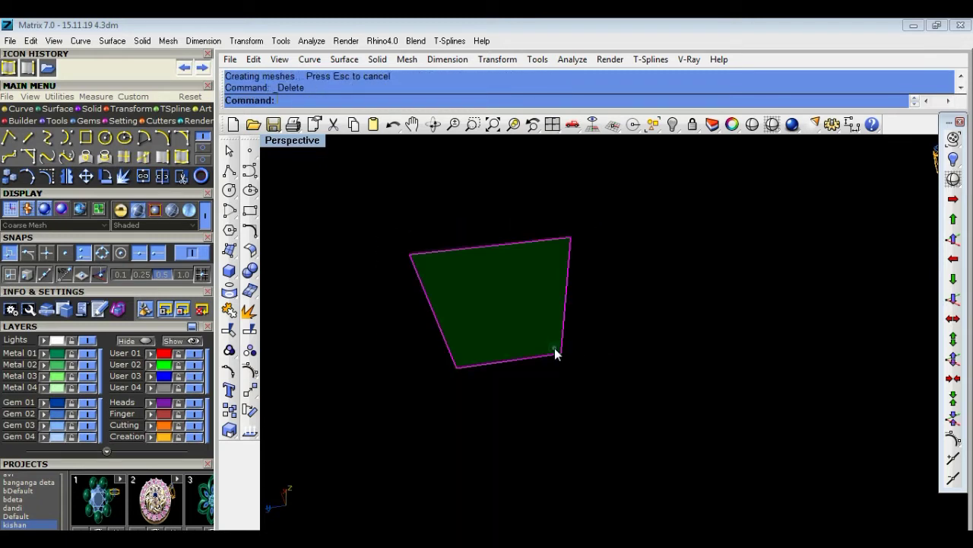
Enlarge the Top view and start moving the trimmed patch from start point 0.
{"action": "scroll", "coordinate": [574, 357], "scroll_direction": "down", "scroll_amount": 2}
{"action": "right_click_drag", "start_coordinate": [591, 370], "coordinate": [821, 378]}
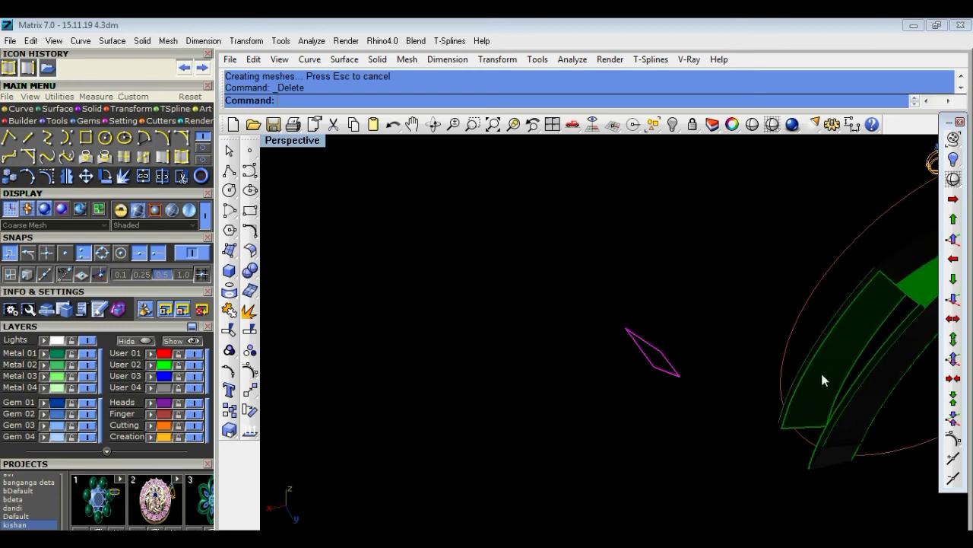
{"action": "scroll", "coordinate": [588, 352], "scroll_direction": "down", "scroll_amount": 3}
{"action": "double_click", "coordinate": [293, 141]}
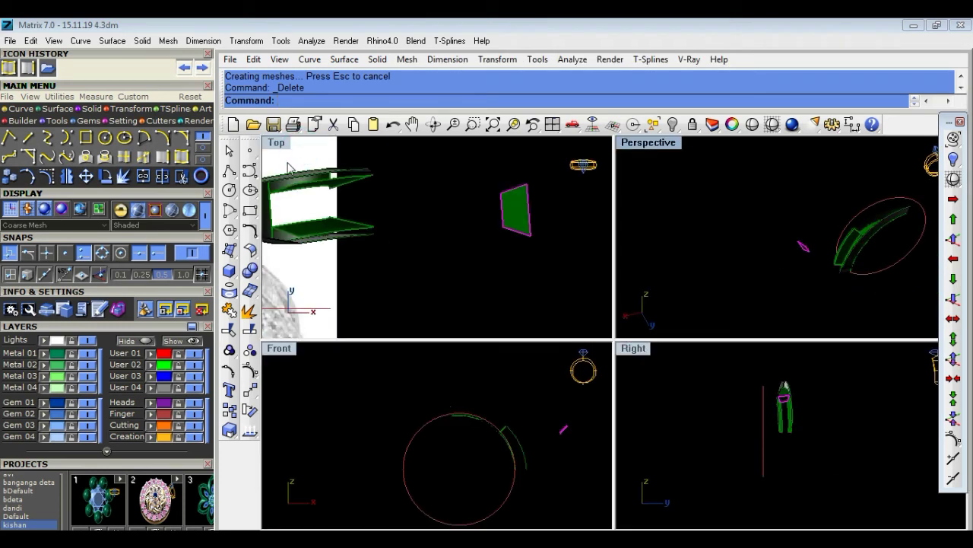
{"action": "double_click", "coordinate": [276, 141]}
{"action": "scroll", "coordinate": [607, 296], "scroll_direction": "down", "scroll_amount": 2}
{"action": "scroll", "coordinate": [605, 299], "scroll_direction": "down", "scroll_amount": 1}
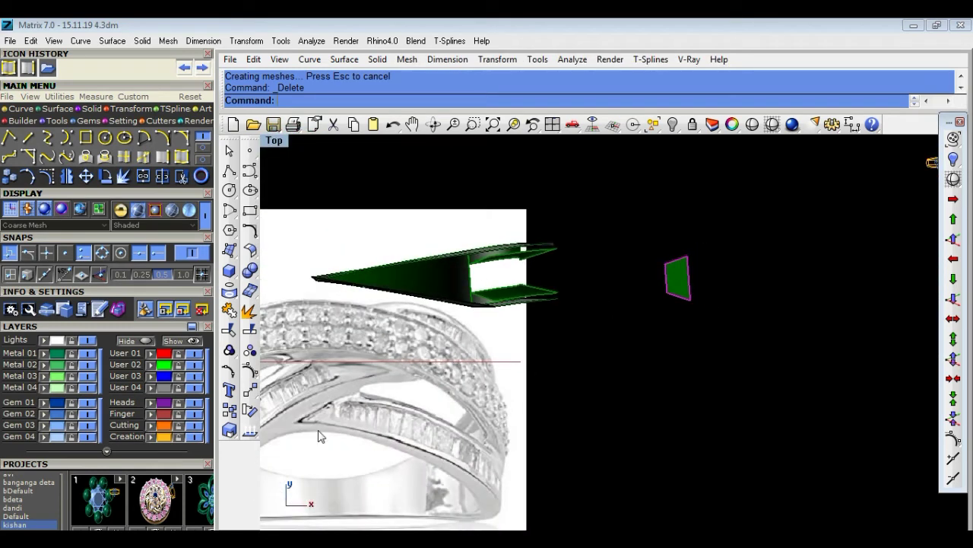
{"action": "left_click", "coordinate": [252, 388]}
{"action": "type", "text": "0"}
{"action": "key", "text": "Return"}
{"action": "type", "text": "1010"}
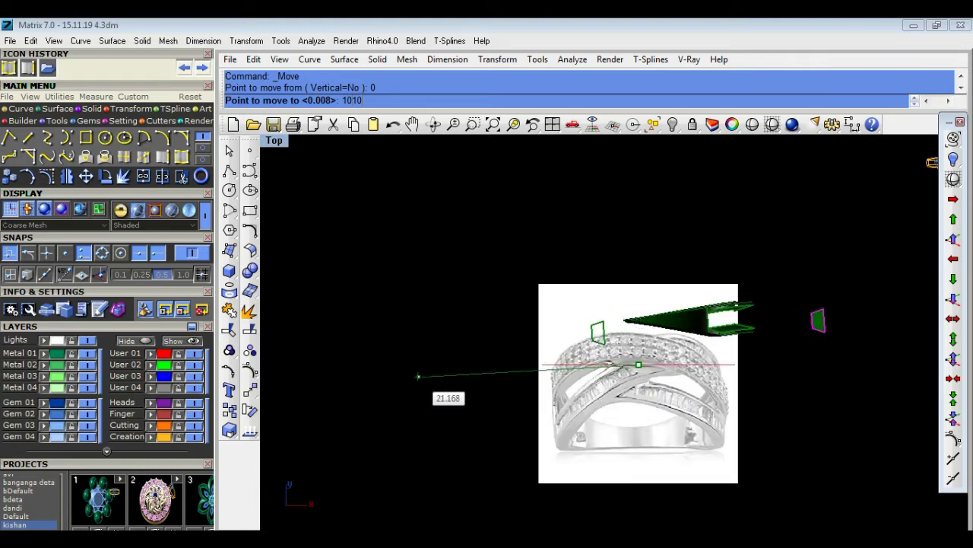
Move the trimmed patch 10 units onto the top of the band, then enlarge Perspective.
{"action": "key", "text": "Return"}
{"action": "scroll", "coordinate": [422, 376], "scroll_direction": "down", "scroll_amount": 3}
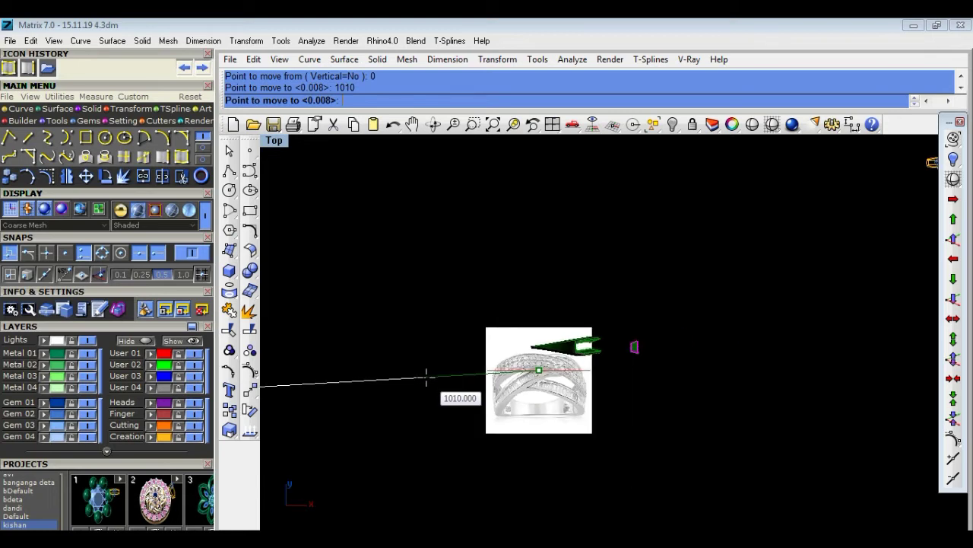
{"action": "scroll", "coordinate": [423, 376], "scroll_direction": "down", "scroll_amount": 2}
{"action": "scroll", "coordinate": [422, 376], "scroll_direction": "down", "scroll_amount": 1}
{"action": "left_click", "coordinate": [426, 379]}
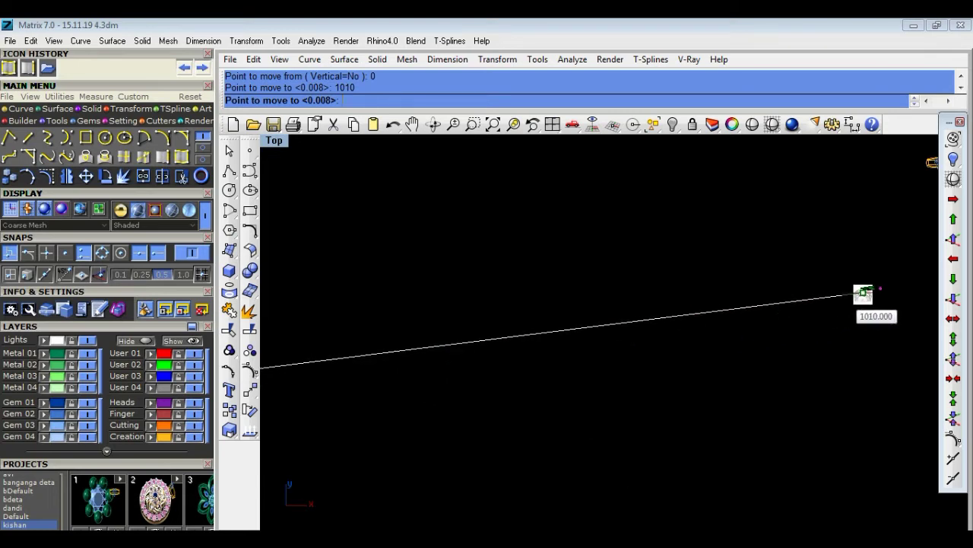
{"action": "scroll", "coordinate": [715, 343], "scroll_direction": "down", "scroll_amount": 2}
{"action": "scroll", "coordinate": [716, 343], "scroll_direction": "up", "scroll_amount": 2}
{"action": "scroll", "coordinate": [739, 319], "scroll_direction": "up", "scroll_amount": 2}
{"action": "scroll", "coordinate": [738, 305], "scroll_direction": "up", "scroll_amount": 2}
{"action": "scroll", "coordinate": [746, 289], "scroll_direction": "up", "scroll_amount": 2}
{"action": "scroll", "coordinate": [751, 291], "scroll_direction": "up", "scroll_amount": 1}
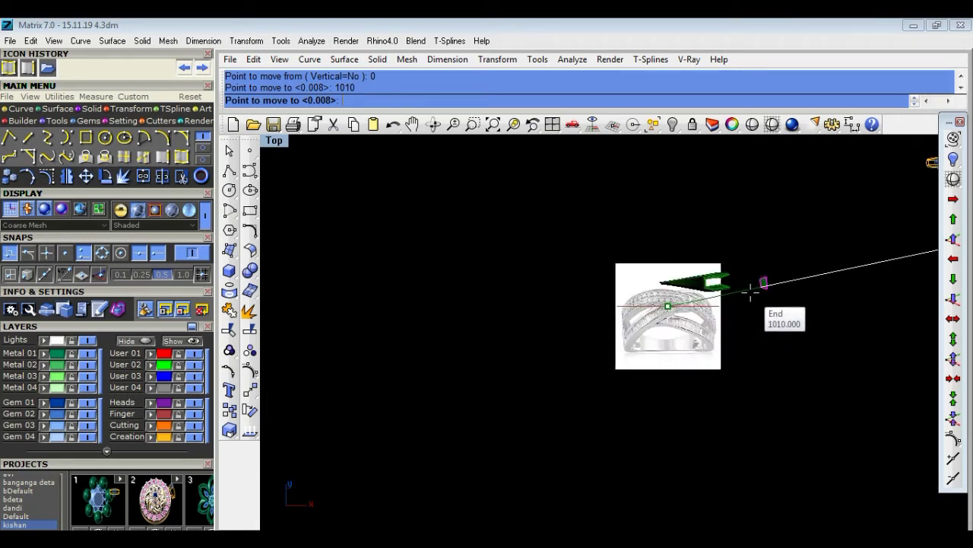
{"action": "scroll", "coordinate": [753, 289], "scroll_direction": "up", "scroll_amount": 2}
{"action": "scroll", "coordinate": [748, 287], "scroll_direction": "up", "scroll_amount": 2}
{"action": "scroll", "coordinate": [718, 323], "scroll_direction": "down", "scroll_amount": 2}
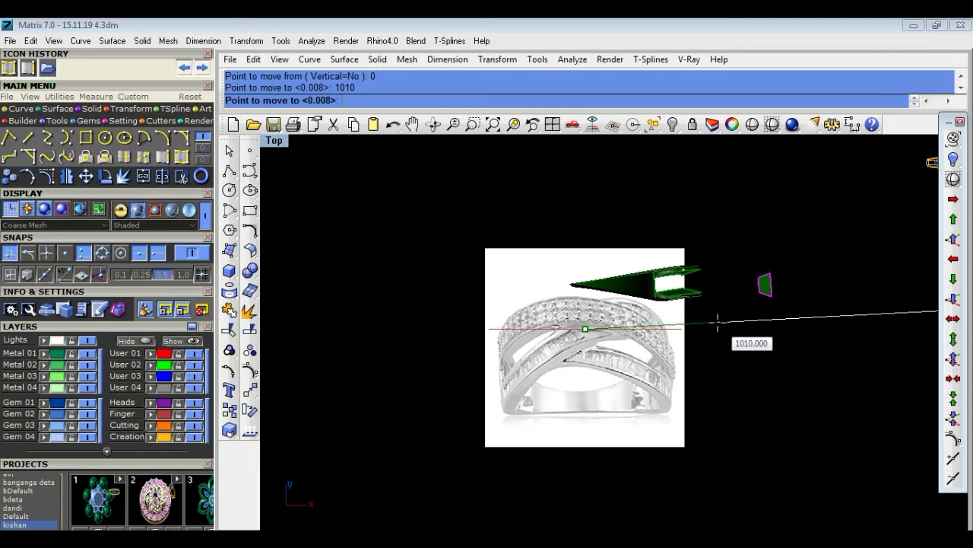
{"action": "type", "text": "10"}
{"action": "key", "text": "Return"}
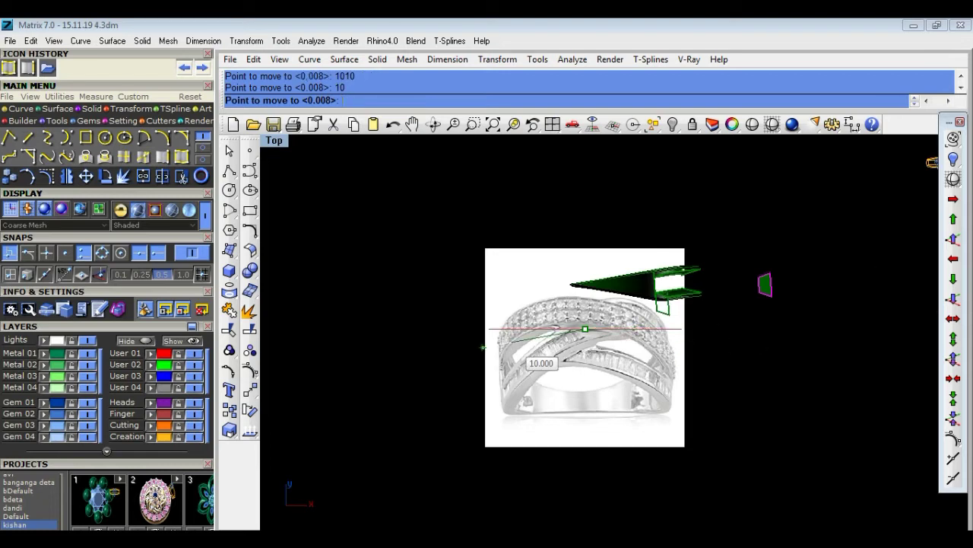
{"action": "left_click", "coordinate": [411, 330]}
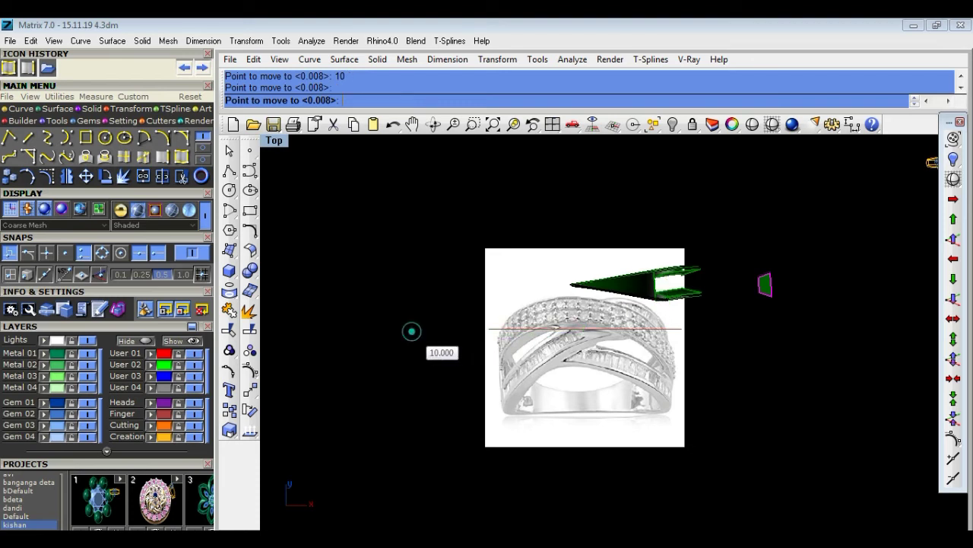
{"action": "double_click", "coordinate": [275, 144]}
{"action": "double_click", "coordinate": [642, 145]}
Join the top patch surface with the side strips into 2 open polysurfaces.
{"action": "right_click_drag", "start_coordinate": [690, 289], "coordinate": [804, 209]}
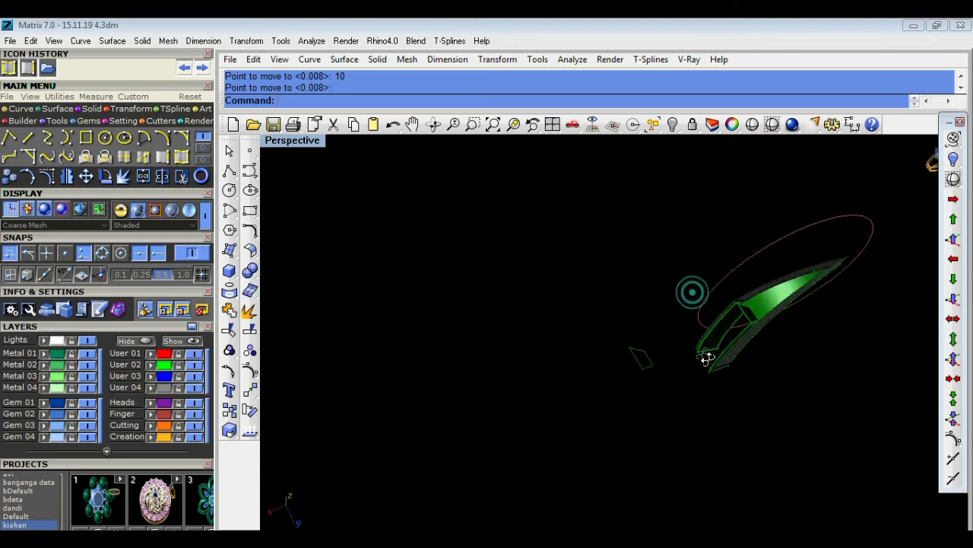
{"action": "scroll", "coordinate": [688, 332], "scroll_direction": "up", "scroll_amount": 3}
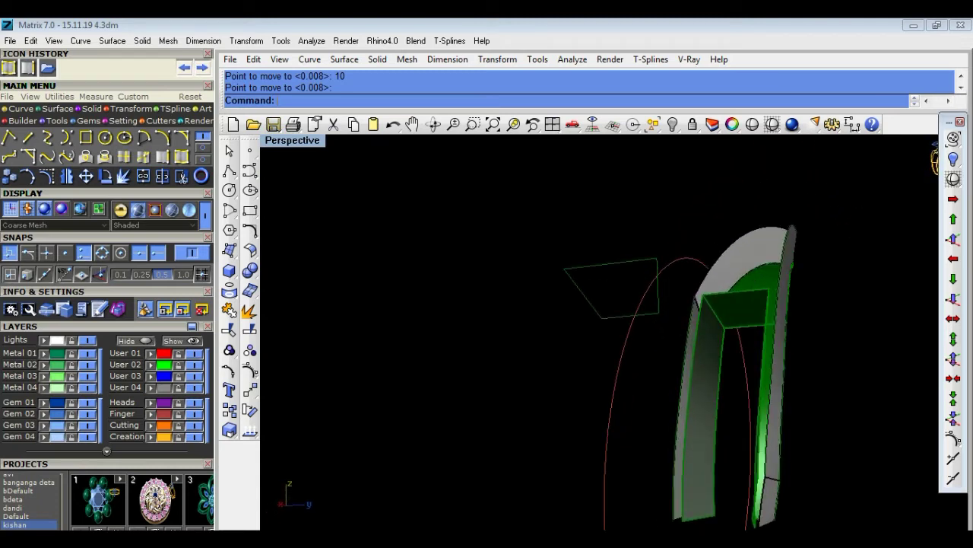
{"action": "scroll", "coordinate": [727, 299], "scroll_direction": "up", "scroll_amount": 2}
{"action": "mouse_move", "coordinate": [732, 313]}
{"action": "right_mouse_down"}
{"action": "mouse_move", "coordinate": [778, 283]}
{"action": "mouse_move", "coordinate": [819, 289]}
{"action": "mouse_move", "coordinate": [704, 403]}
{"action": "right_mouse_up"}
{"action": "left_click", "coordinate": [719, 405]}
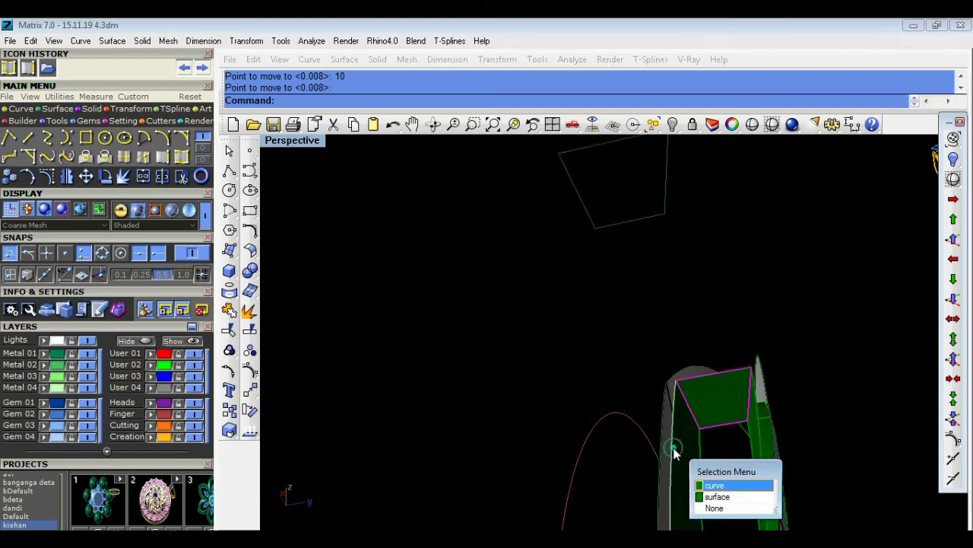
{"action": "left_click", "coordinate": [723, 495]}
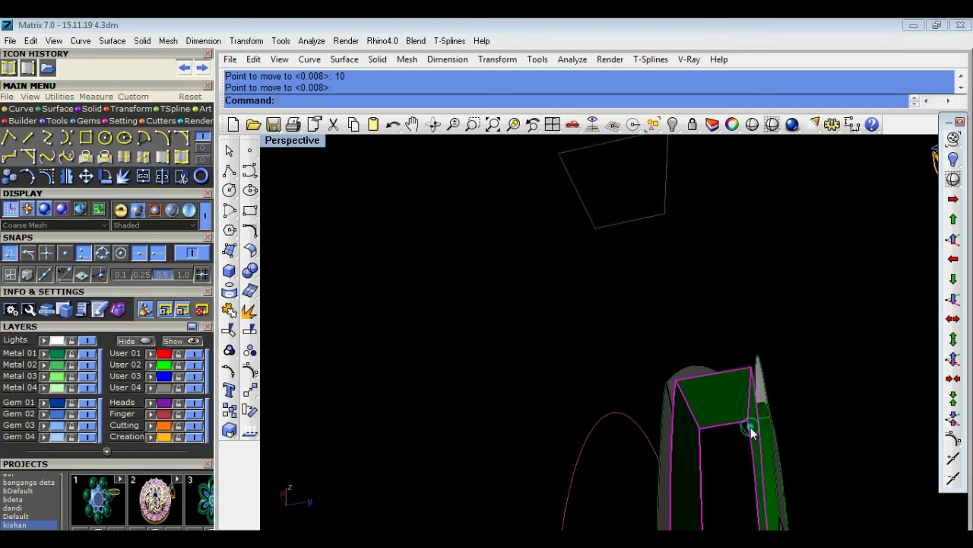
{"action": "left_click", "coordinate": [229, 318]}
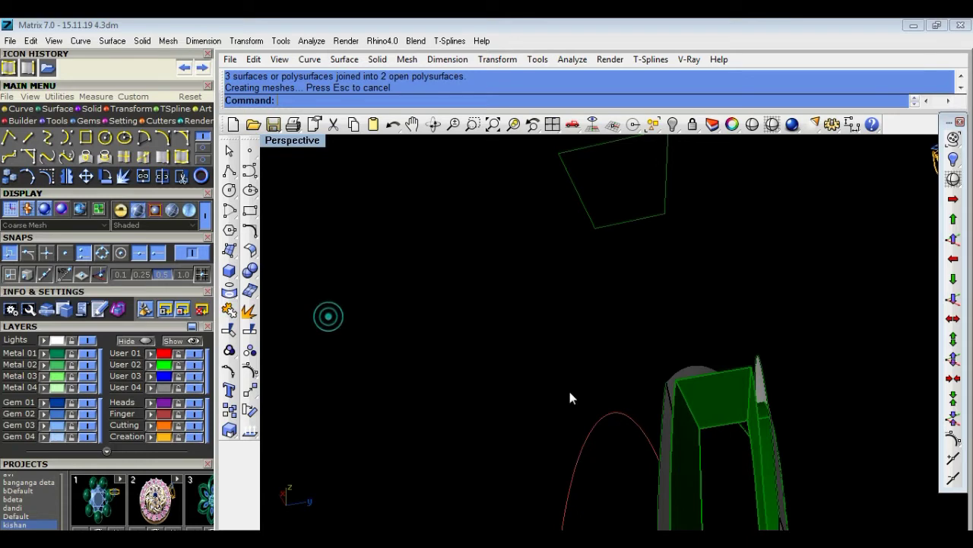
Attempt a further join on the green bridge panel, which fails, and clear the selection.
{"action": "mouse_move", "coordinate": [692, 403]}
{"action": "right_mouse_down"}
{"action": "mouse_move", "coordinate": [701, 426]}
{"action": "mouse_move", "coordinate": [685, 417]}
{"action": "mouse_move", "coordinate": [695, 443]}
{"action": "mouse_move", "coordinate": [734, 450]}
{"action": "mouse_move", "coordinate": [715, 447]}
{"action": "right_mouse_up"}
{"action": "left_click", "coordinate": [721, 413]}
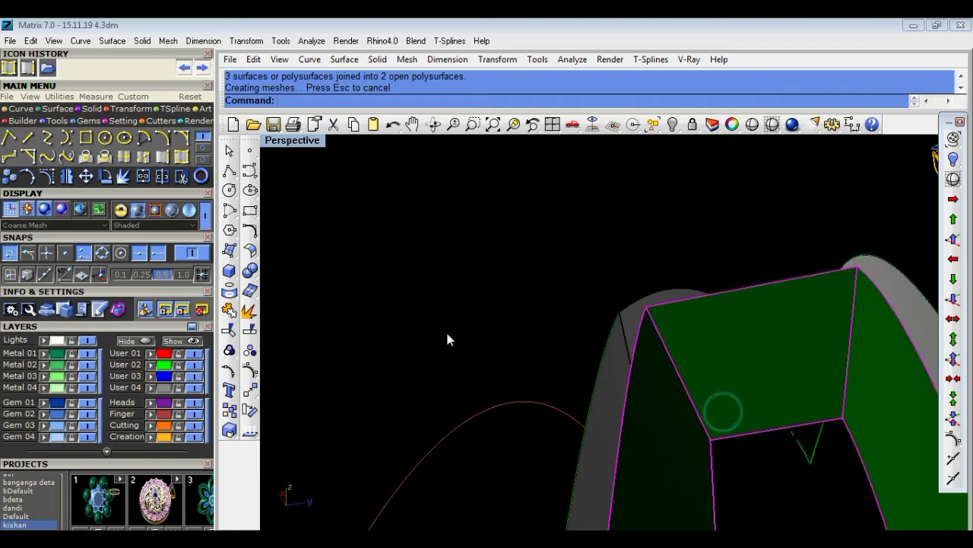
{"action": "left_click", "coordinate": [229, 311]}
{"action": "left_click", "coordinate": [404, 326]}
{"action": "left_click", "coordinate": [735, 369]}
{"action": "left_click", "coordinate": [492, 306]}
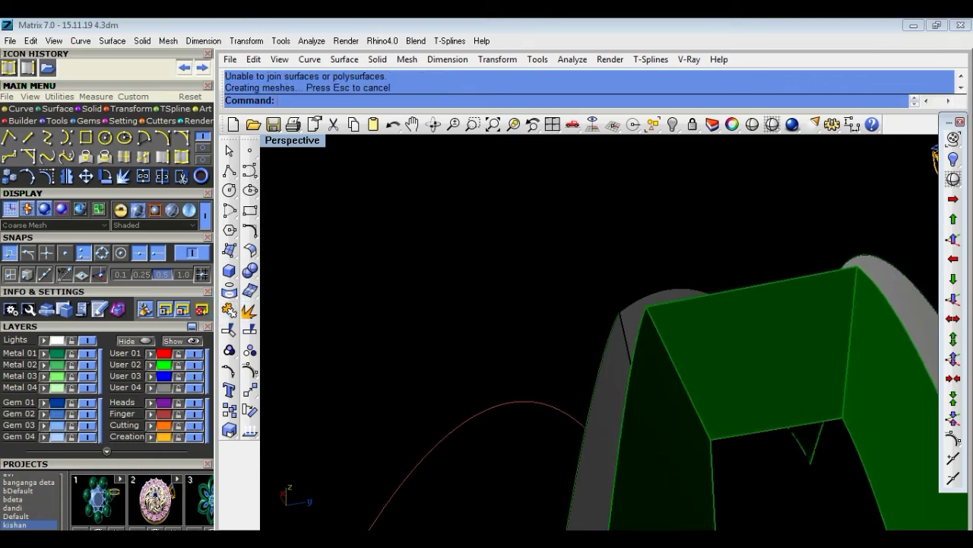
{"action": "mouse_move", "coordinate": [686, 347]}
{"action": "right_mouse_down"}
{"action": "mouse_move", "coordinate": [721, 398]}
{"action": "mouse_move", "coordinate": [622, 352]}
{"action": "right_mouse_up"}
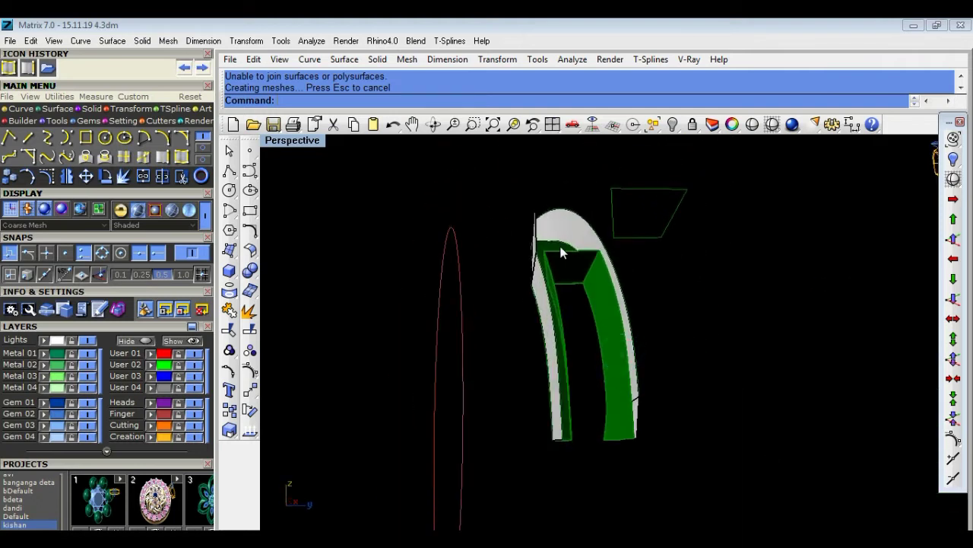
Zoom into the arch's inner corner, choose None in the Selection Menu, and open the Surface Tools flyout.
{"action": "scroll", "coordinate": [542, 252], "scroll_direction": "up", "scroll_amount": 3}
{"action": "right_click_drag", "start_coordinate": [542, 252], "coordinate": [543, 365]}
{"action": "scroll", "coordinate": [630, 371], "scroll_direction": "up", "scroll_amount": 3}
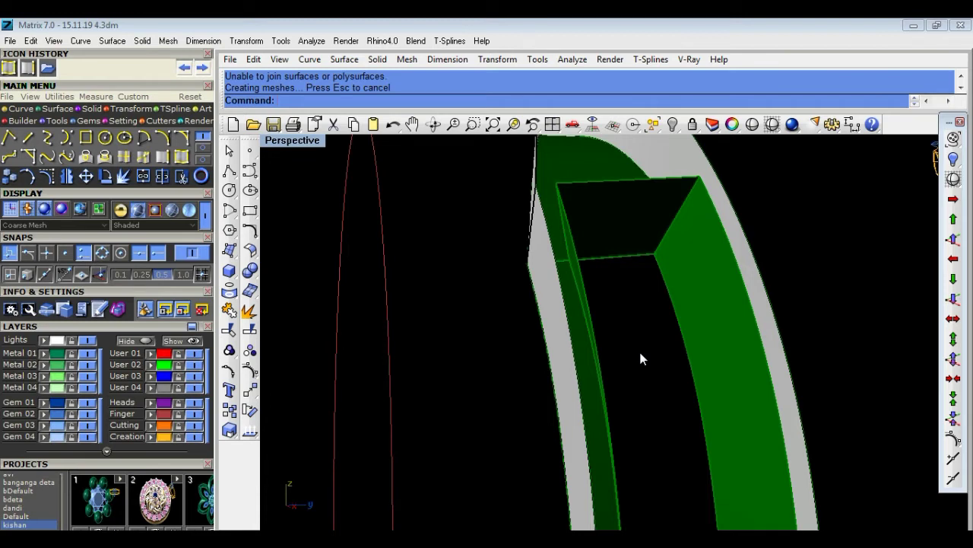
{"action": "mouse_move", "coordinate": [639, 359]}
{"action": "right_mouse_down"}
{"action": "mouse_move", "coordinate": [560, 237]}
{"action": "mouse_move", "coordinate": [510, 241]}
{"action": "mouse_move", "coordinate": [555, 231]}
{"action": "right_mouse_up"}
{"action": "scroll", "coordinate": [767, 251], "scroll_direction": "up", "scroll_amount": 2}
{"action": "scroll", "coordinate": [750, 279], "scroll_direction": "up", "scroll_amount": 2}
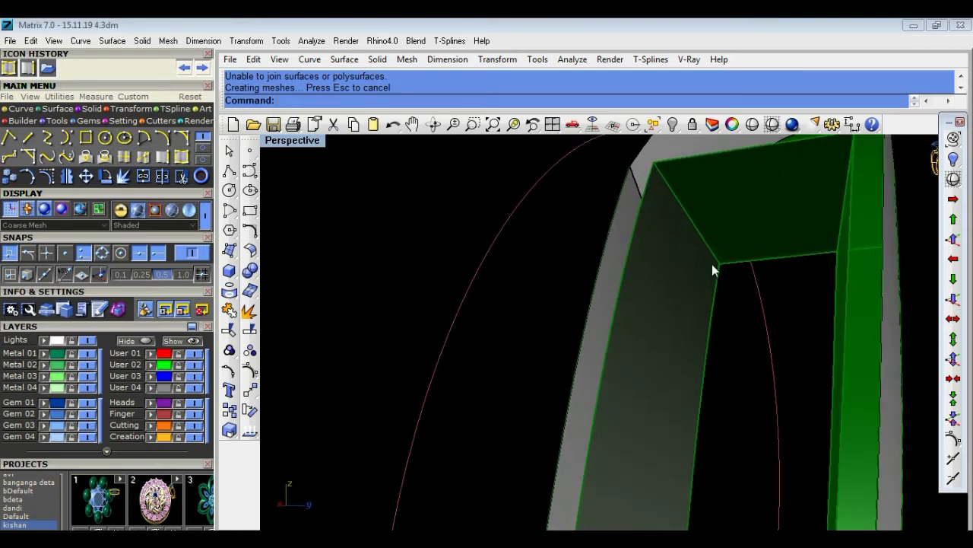
{"action": "scroll", "coordinate": [712, 264], "scroll_direction": "up", "scroll_amount": 2}
{"action": "scroll", "coordinate": [737, 252], "scroll_direction": "up", "scroll_amount": 2}
{"action": "scroll", "coordinate": [753, 255], "scroll_direction": "up", "scroll_amount": 1}
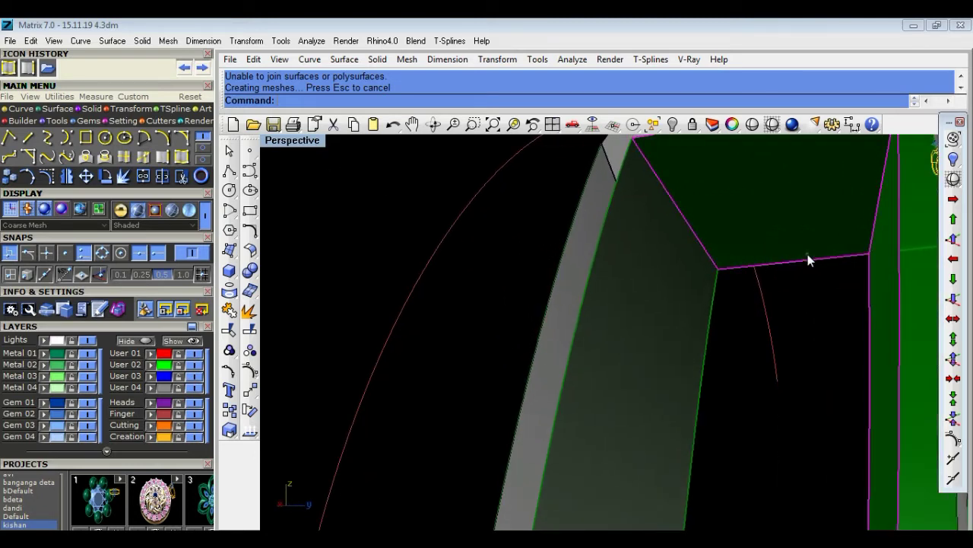
{"action": "left_click", "coordinate": [717, 271]}
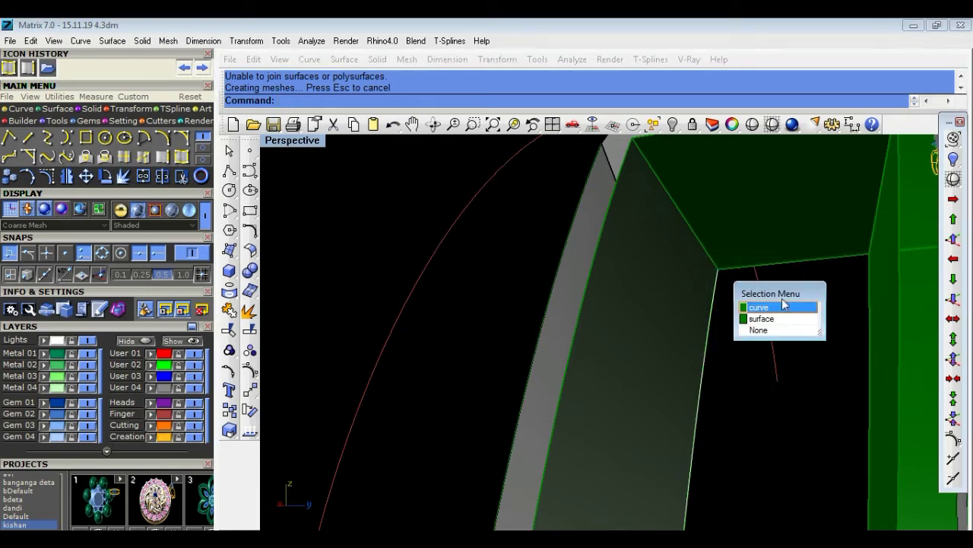
{"action": "left_click", "coordinate": [768, 330]}
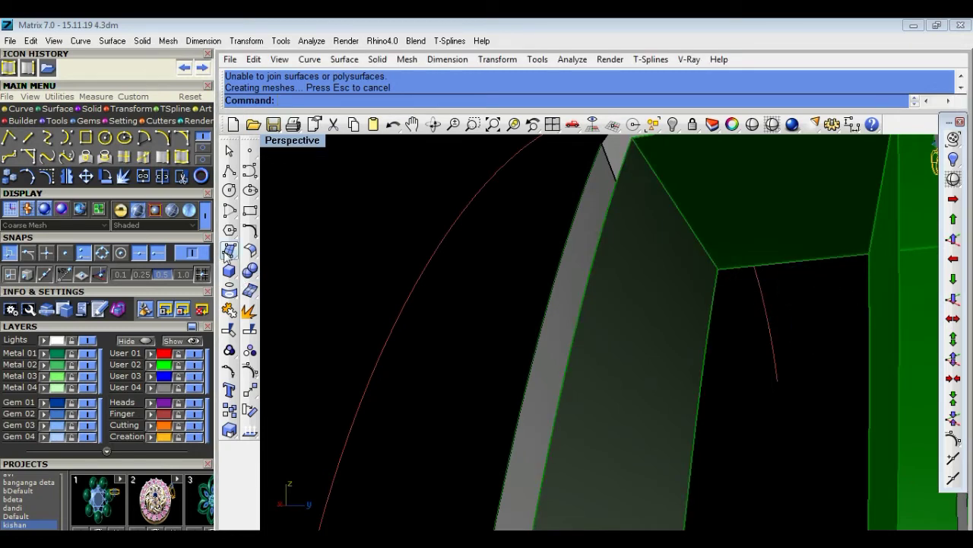
{"action": "left_click", "coordinate": [251, 250]}
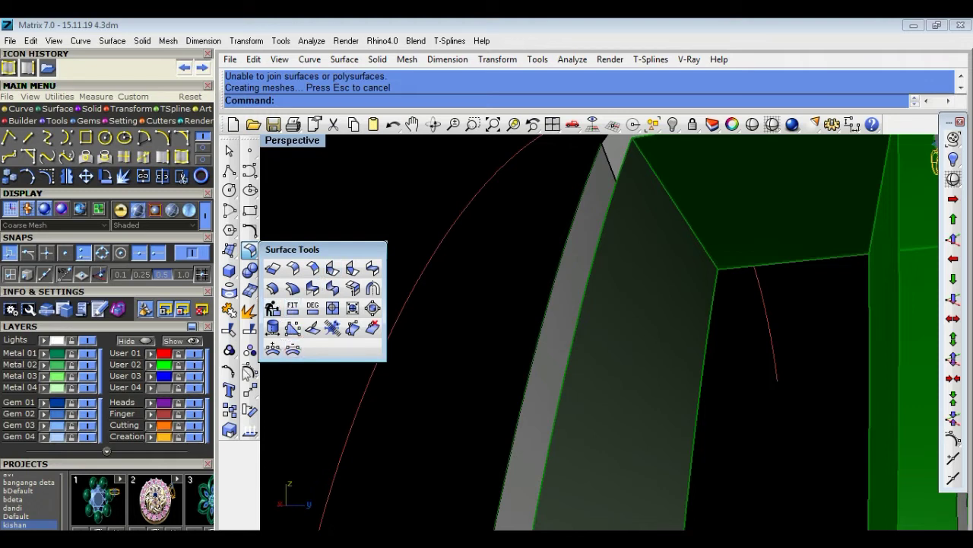
Start a blend surface and pick the frame's polysurface edge as the first edge.
{"action": "left_click", "coordinate": [373, 268]}
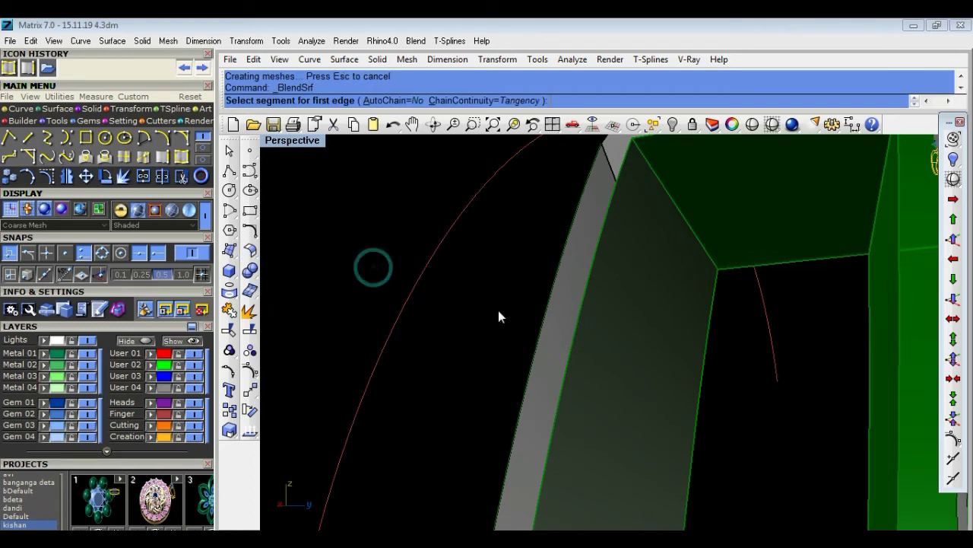
{"action": "left_click", "coordinate": [716, 269]}
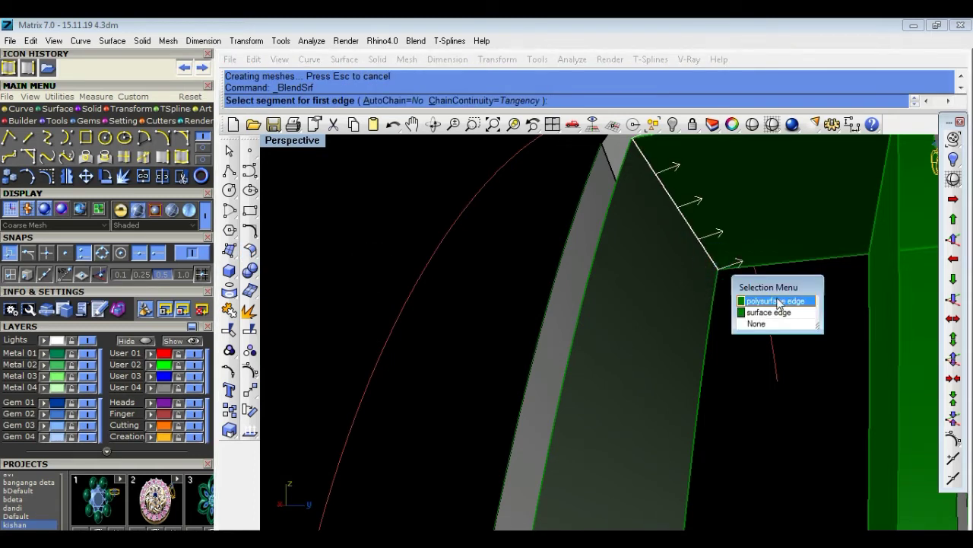
{"action": "left_click", "coordinate": [778, 302]}
{"action": "left_click", "coordinate": [712, 252]}
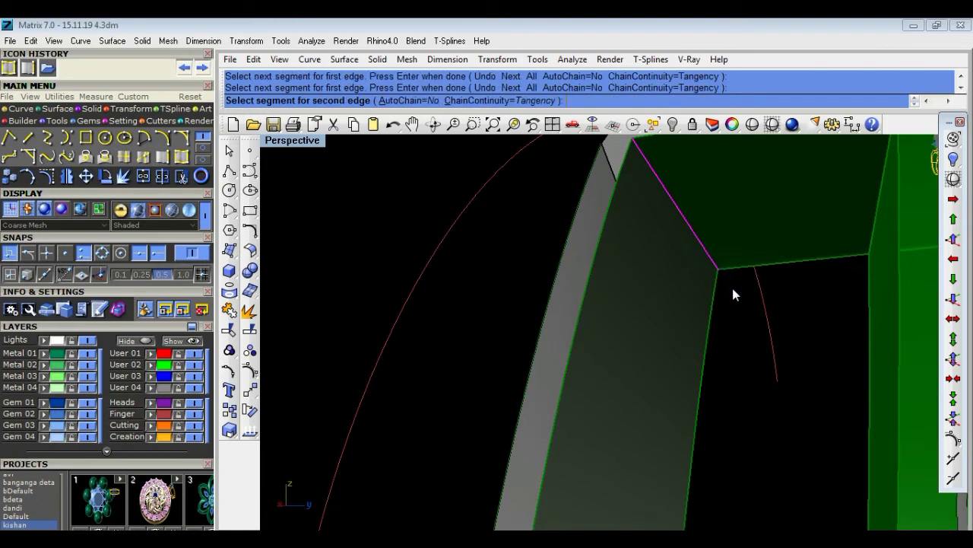
{"action": "key", "text": "Return"}
{"action": "key", "text": "Return"}
Delete the stray line and a leftover piece in front of the green gallery frame.
{"action": "scroll", "coordinate": [698, 242], "scroll_direction": "down", "scroll_amount": 1}
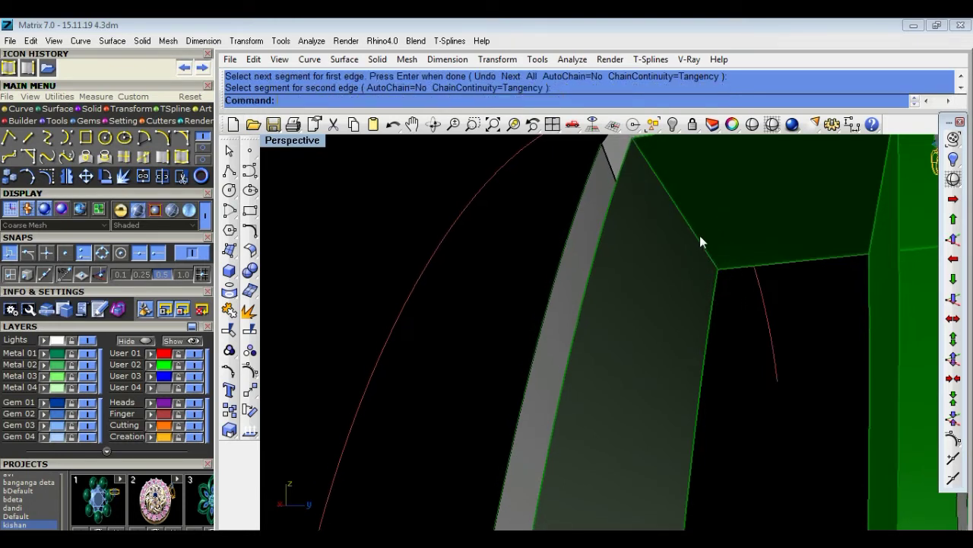
{"action": "scroll", "coordinate": [700, 243], "scroll_direction": "down", "scroll_amount": 2}
{"action": "scroll", "coordinate": [704, 247], "scroll_direction": "down", "scroll_amount": 2}
{"action": "scroll", "coordinate": [709, 274], "scroll_direction": "down", "scroll_amount": 3}
{"action": "mouse_move", "coordinate": [711, 283]}
{"action": "right_mouse_down"}
{"action": "mouse_move", "coordinate": [669, 213]}
{"action": "mouse_move", "coordinate": [706, 233]}
{"action": "mouse_move", "coordinate": [650, 179]}
{"action": "right_mouse_up"}
{"action": "scroll", "coordinate": [605, 220], "scroll_direction": "up", "scroll_amount": 2}
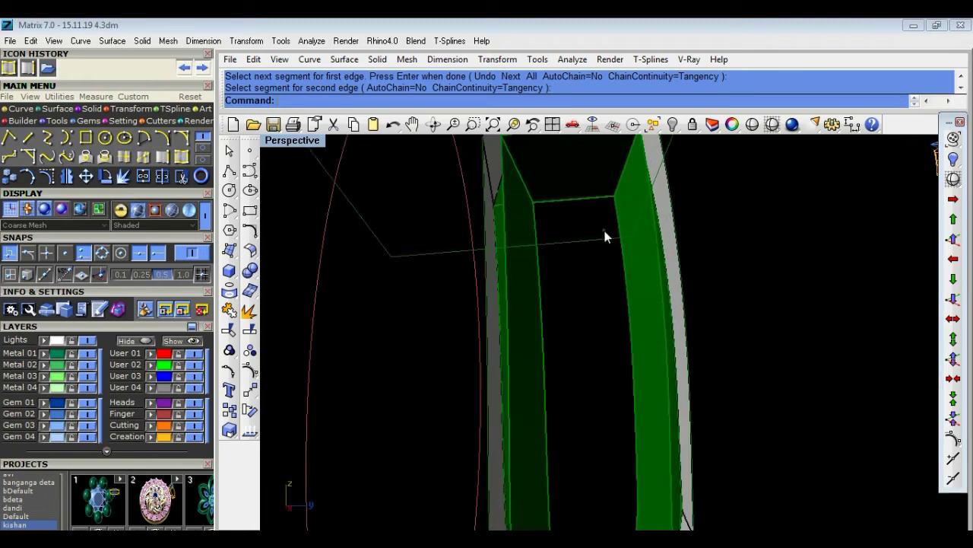
{"action": "key", "text": "Delete"}
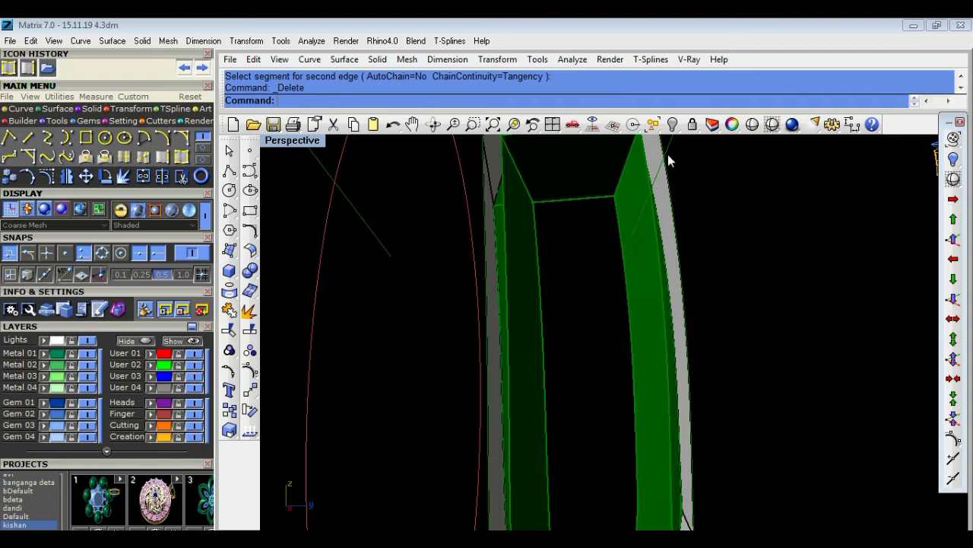
{"action": "key", "text": "Delete"}
{"action": "mouse_move", "coordinate": [417, 247]}
{"action": "right_mouse_down"}
{"action": "mouse_move", "coordinate": [472, 229]}
{"action": "mouse_move", "coordinate": [504, 191]}
{"action": "mouse_move", "coordinate": [541, 197]}
{"action": "mouse_move", "coordinate": [426, 246]}
{"action": "mouse_move", "coordinate": [443, 245]}
{"action": "mouse_move", "coordinate": [468, 328]}
{"action": "right_mouse_up"}
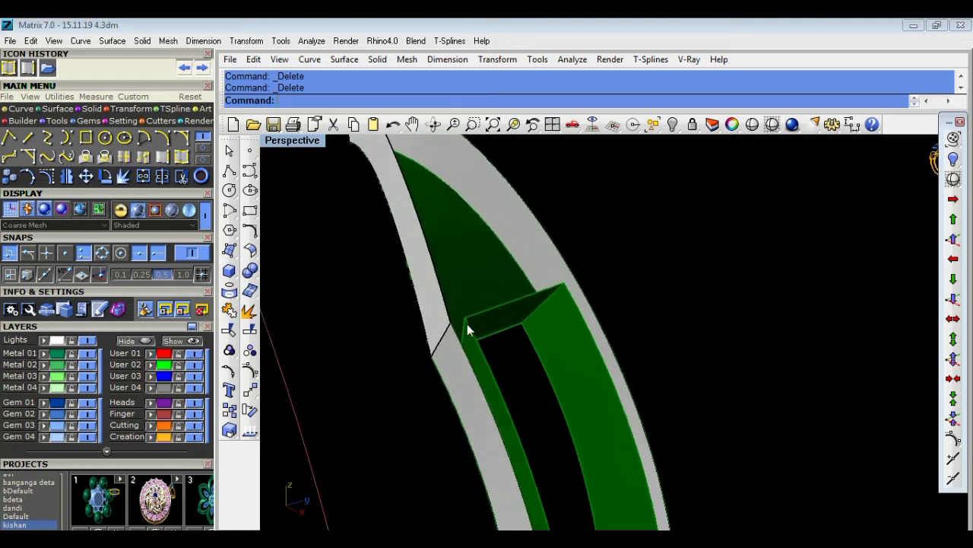
{"action": "scroll", "coordinate": [467, 326], "scroll_direction": "up", "scroll_amount": 2}
{"action": "scroll", "coordinate": [464, 325], "scroll_direction": "up", "scroll_amount": 2}
{"action": "scroll", "coordinate": [479, 329], "scroll_direction": "up", "scroll_amount": 1}
{"action": "scroll", "coordinate": [510, 330], "scroll_direction": "up", "scroll_amount": 2}
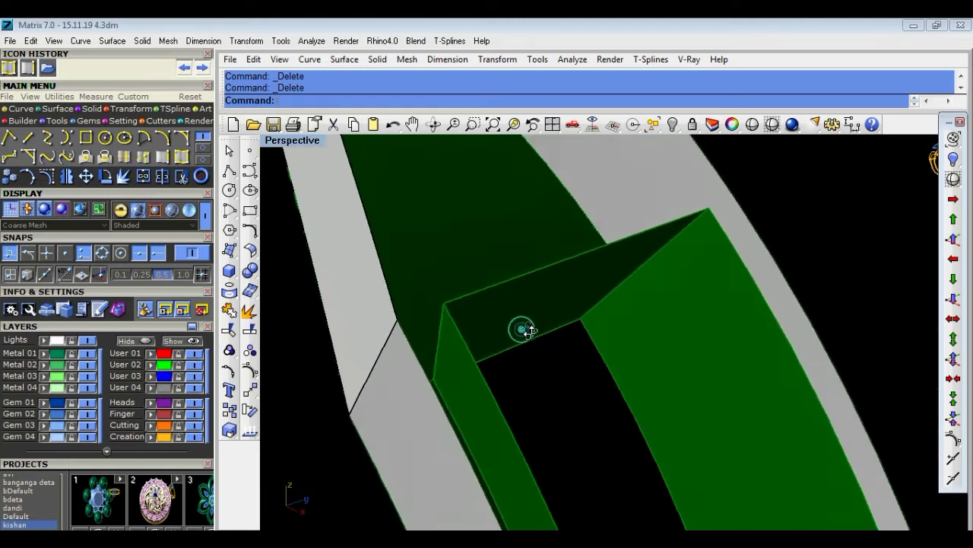
{"action": "scroll", "coordinate": [526, 329], "scroll_direction": "up", "scroll_amount": 3}
{"action": "scroll", "coordinate": [656, 282], "scroll_direction": "up", "scroll_amount": 2}
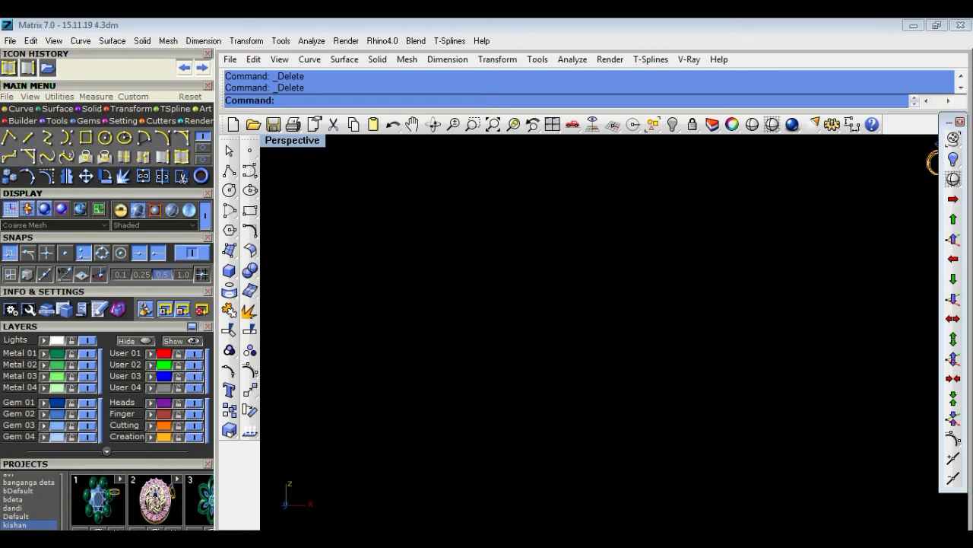
{"action": "scroll", "coordinate": [458, 330], "scroll_direction": "down", "scroll_amount": 2}
{"action": "mouse_move", "coordinate": [457, 331]}
{"action": "right_mouse_down"}
{"action": "mouse_move", "coordinate": [467, 412]}
{"action": "mouse_move", "coordinate": [549, 409]}
{"action": "mouse_move", "coordinate": [615, 367]}
{"action": "mouse_move", "coordinate": [644, 308]}
{"action": "mouse_move", "coordinate": [671, 448]}
{"action": "right_mouse_up"}
{"action": "scroll", "coordinate": [467, 413], "scroll_direction": "down", "scroll_amount": 2}
{"action": "scroll", "coordinate": [645, 309], "scroll_direction": "down", "scroll_amount": 3}
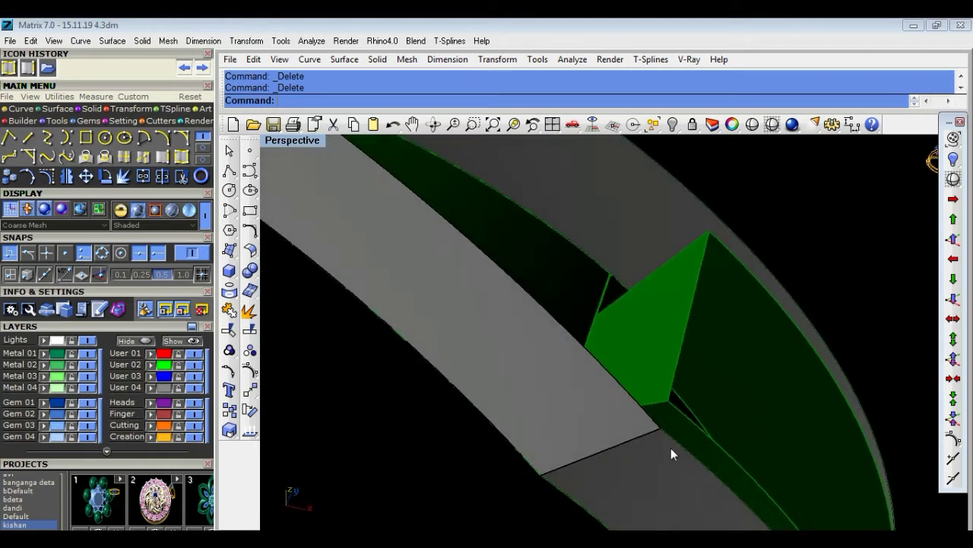
{"action": "scroll", "coordinate": [660, 426], "scroll_direction": "up", "scroll_amount": 3}
{"action": "left_click", "coordinate": [674, 362]}
{"action": "left_click", "coordinate": [230, 312]}
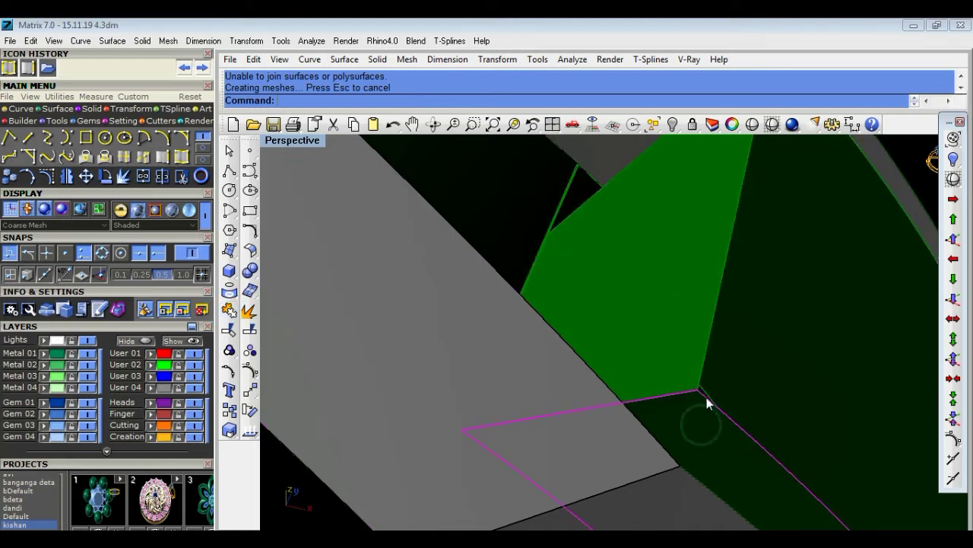
{"action": "scroll", "coordinate": [704, 426], "scroll_direction": "down", "scroll_amount": 3}
{"action": "scroll", "coordinate": [708, 426], "scroll_direction": "down", "scroll_amount": 3}
{"action": "scroll", "coordinate": [711, 434], "scroll_direction": "down", "scroll_amount": 2}
{"action": "right_click_drag", "start_coordinate": [711, 439], "coordinate": [478, 328]}
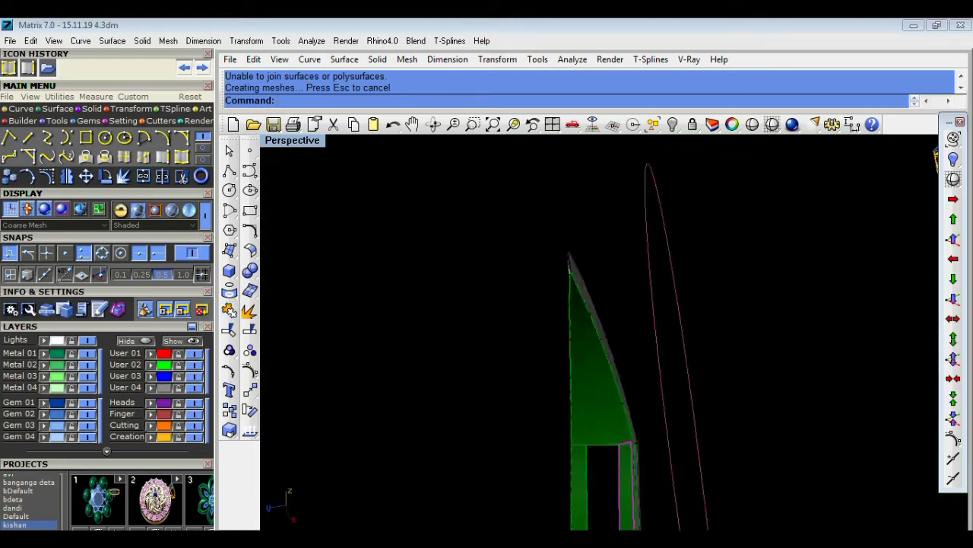
{"action": "scroll", "coordinate": [478, 327], "scroll_direction": "up", "scroll_amount": 2}
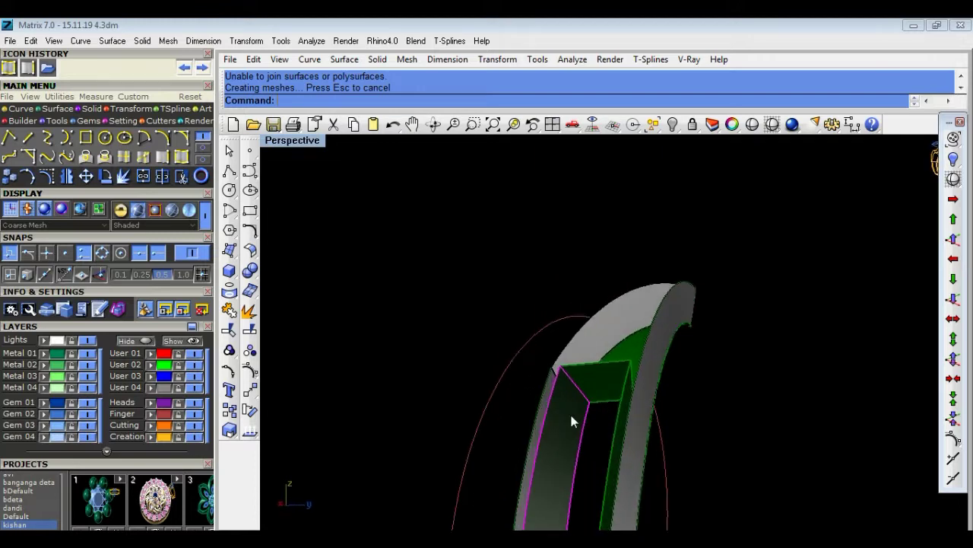
{"action": "scroll", "coordinate": [700, 410], "scroll_direction": "up", "scroll_amount": 5}
{"action": "scroll", "coordinate": [654, 353], "scroll_direction": "up", "scroll_amount": 3}
{"action": "scroll", "coordinate": [654, 403], "scroll_direction": "down", "scroll_amount": 3}
{"action": "scroll", "coordinate": [663, 445], "scroll_direction": "down", "scroll_amount": 2}
{"action": "mouse_move", "coordinate": [630, 354]}
{"action": "right_mouse_down"}
{"action": "mouse_move", "coordinate": [577, 270]}
{"action": "mouse_move", "coordinate": [602, 301]}
{"action": "mouse_move", "coordinate": [568, 267]}
{"action": "right_mouse_up"}
{"action": "left_click", "coordinate": [593, 255]}
{"action": "scroll", "coordinate": [580, 273], "scroll_direction": "up", "scroll_amount": 3}
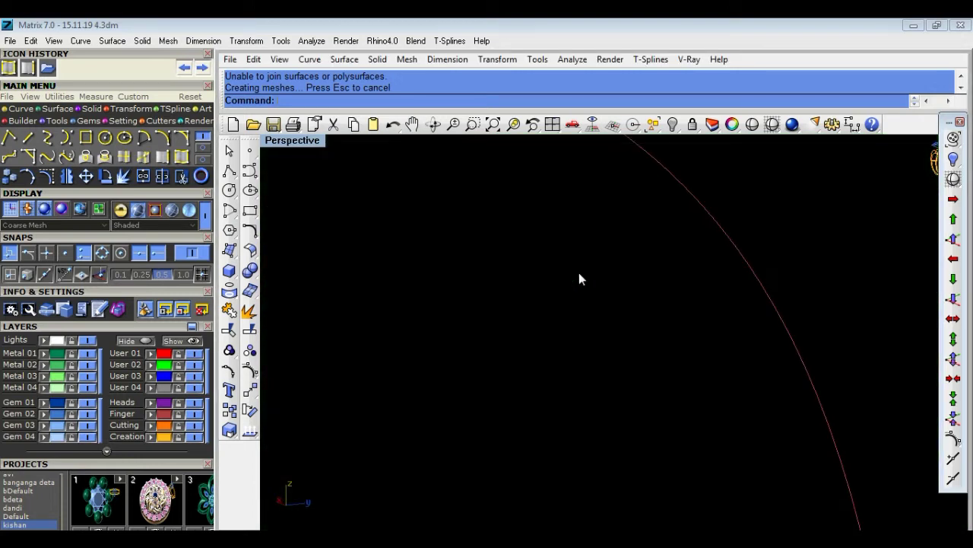
{"action": "scroll", "coordinate": [580, 277], "scroll_direction": "down", "scroll_amount": 3}
{"action": "right_click_drag", "start_coordinate": [578, 278], "coordinate": [576, 281]}
{"action": "scroll", "coordinate": [574, 280], "scroll_direction": "up", "scroll_amount": 2}
{"action": "scroll", "coordinate": [536, 379], "scroll_direction": "up", "scroll_amount": 2}
{"action": "scroll", "coordinate": [537, 379], "scroll_direction": "down", "scroll_amount": 2}
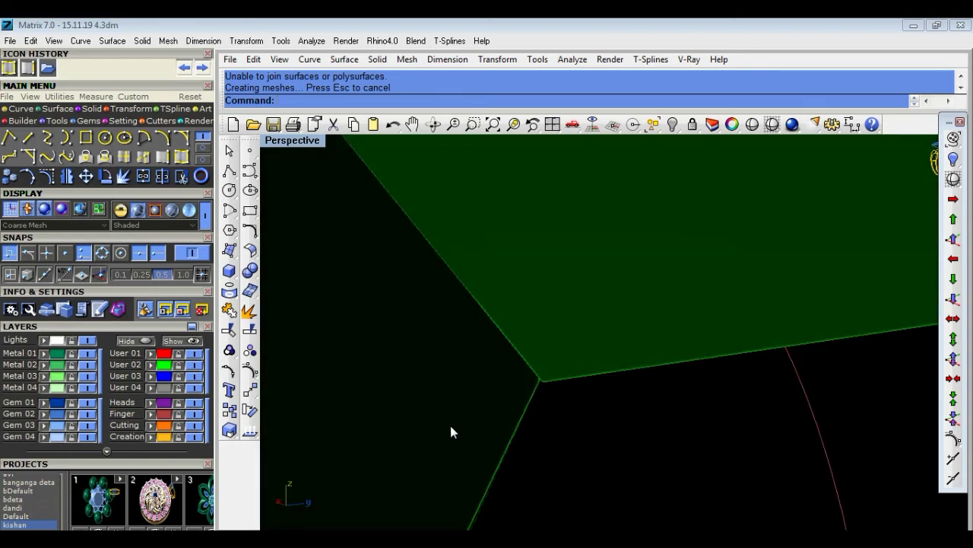
Move the green frame polysurface so its corner end point snaps onto the adjoining corner.
{"action": "left_click", "coordinate": [564, 349]}
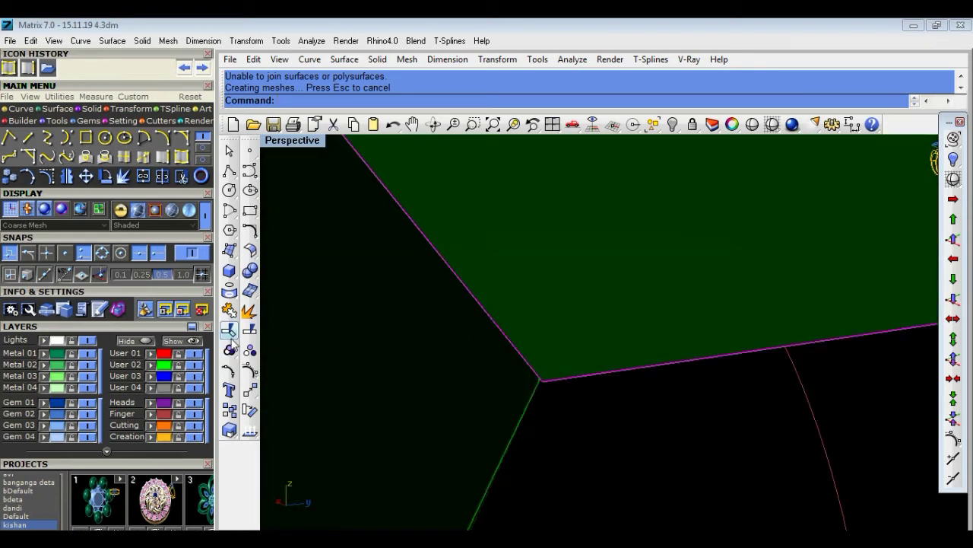
{"action": "left_click", "coordinate": [250, 390]}
{"action": "left_click", "coordinate": [545, 380]}
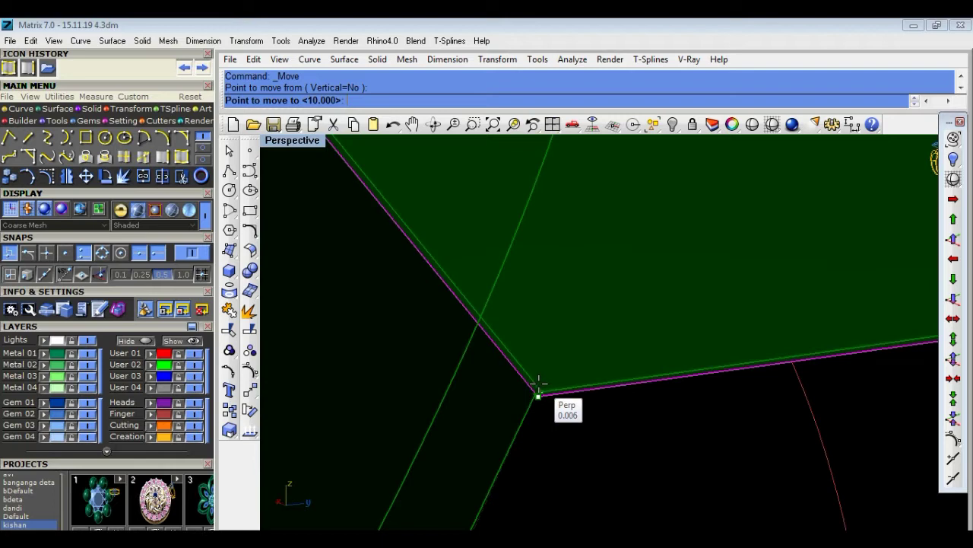
{"action": "left_click", "coordinate": [537, 394]}
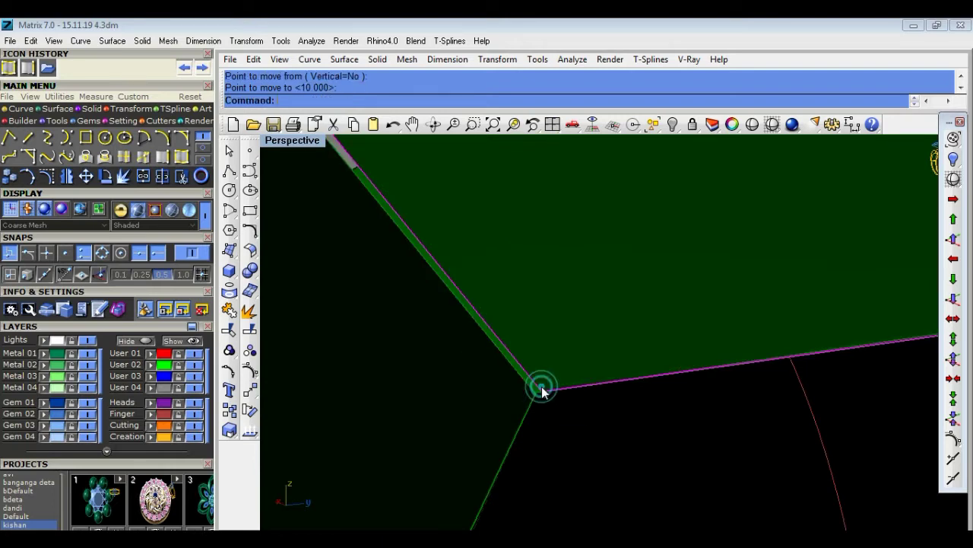
Delete and restore the green object, then select the surface at the frame corner.
{"action": "key", "text": "Delete"}
{"action": "key", "text": "ctrl+z"}
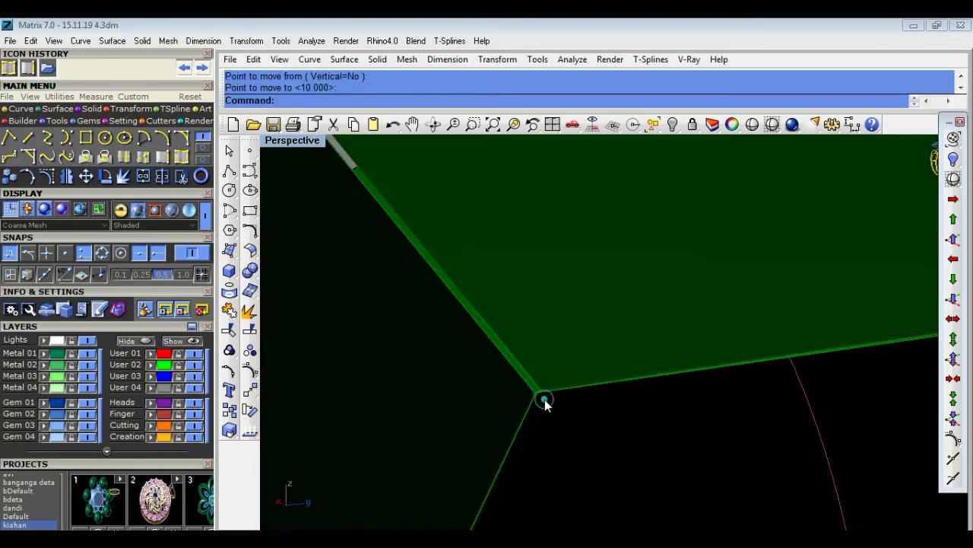
{"action": "left_click", "coordinate": [539, 393]}
{"action": "left_click", "coordinate": [579, 439]}
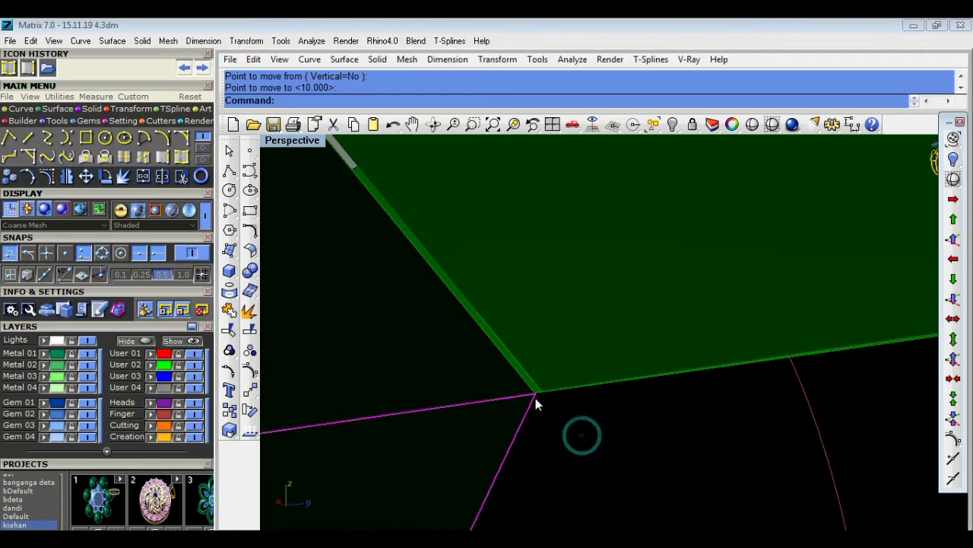
{"action": "scroll", "coordinate": [570, 422], "scroll_direction": "up", "scroll_amount": 2}
{"action": "scroll", "coordinate": [570, 422], "scroll_direction": "down", "scroll_amount": 2}
{"action": "scroll", "coordinate": [559, 411], "scroll_direction": "up", "scroll_amount": 4}
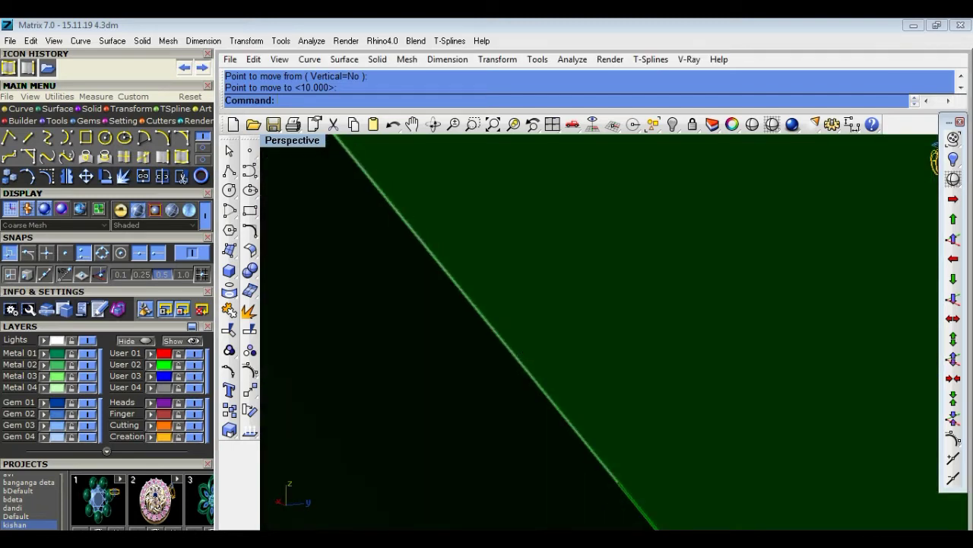
{"action": "scroll", "coordinate": [503, 340], "scroll_direction": "down", "scroll_amount": 4}
{"action": "key", "text": "End"}
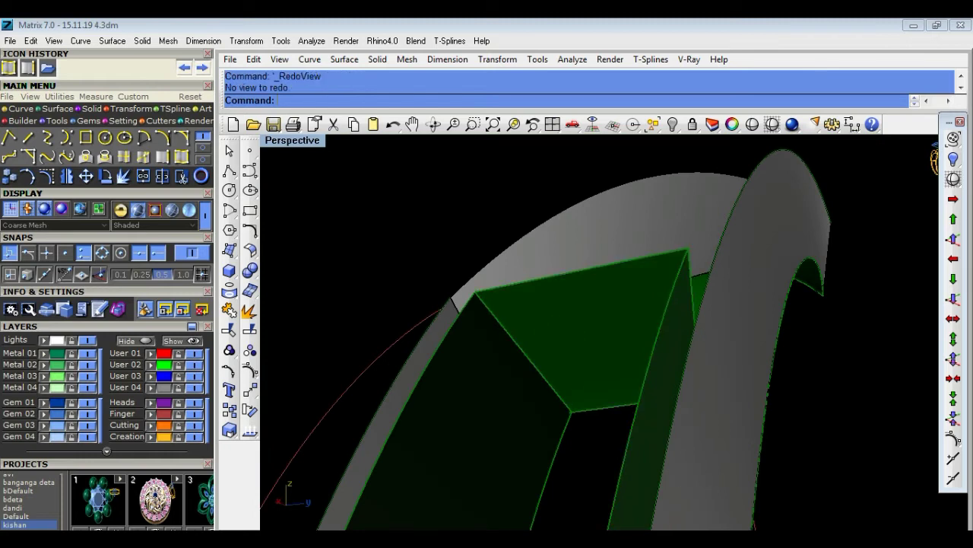
Explode the frame polysurface and delete its top face.
{"action": "left_click", "coordinate": [247, 316]}
{"action": "left_click", "coordinate": [528, 309]}
{"action": "key", "text": "Delete"}
{"action": "right_click_drag", "start_coordinate": [502, 335], "coordinate": [530, 337]}
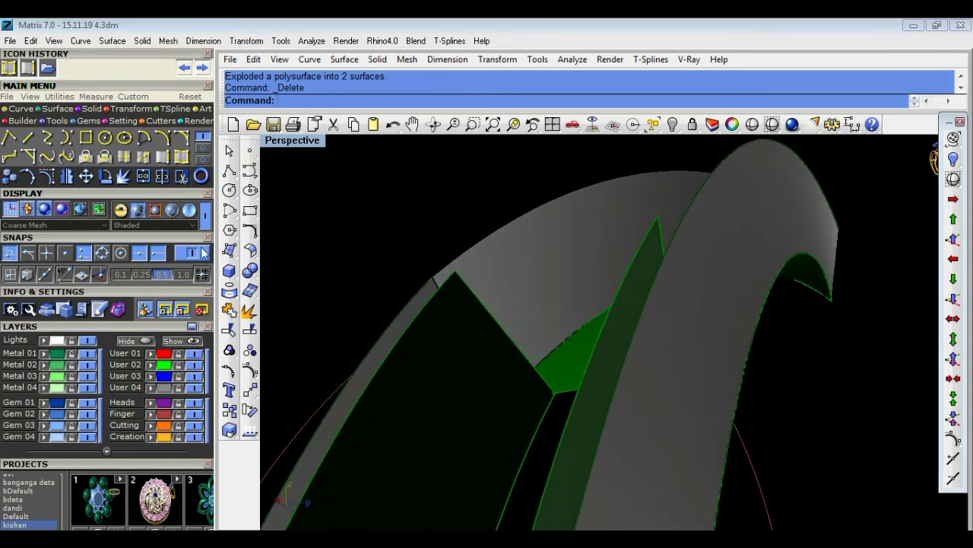
Duplicate the dark face's upper edge as a curve.
{"action": "left_click", "coordinate": [502, 327]}
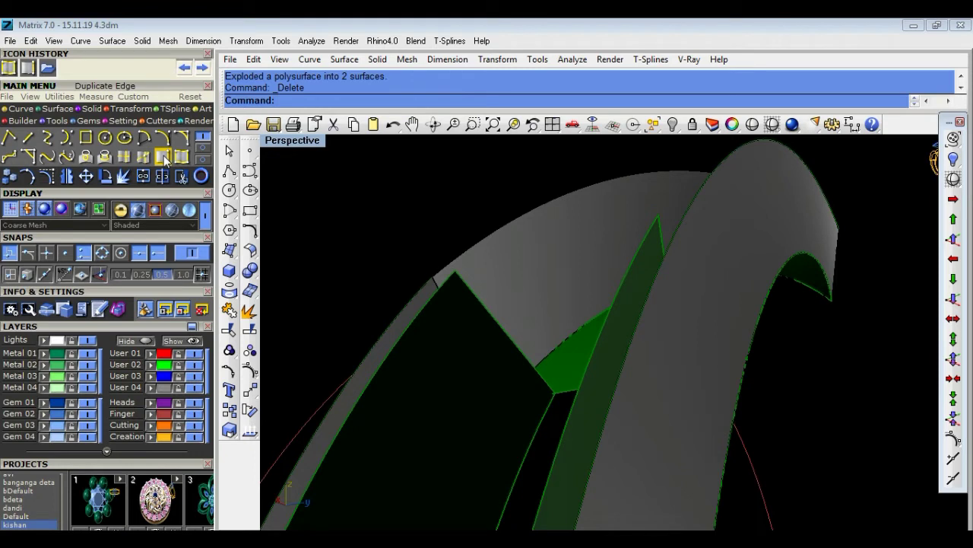
{"action": "left_click", "coordinate": [165, 160]}
{"action": "left_click", "coordinate": [511, 342]}
{"action": "key", "text": "Return"}
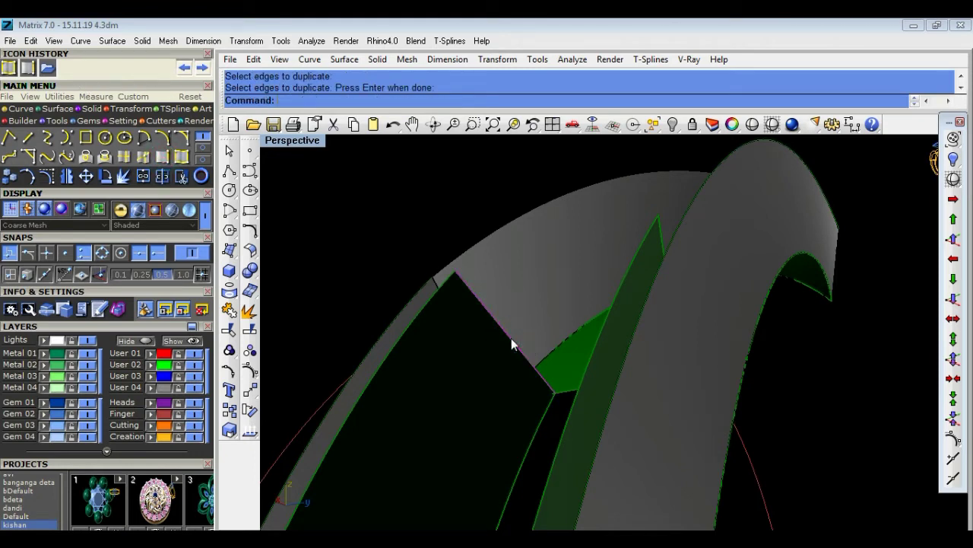
{"action": "scroll", "coordinate": [511, 338], "scroll_direction": "down", "scroll_amount": 5}
{"action": "right_click_drag", "start_coordinate": [505, 372], "coordinate": [653, 332]}
{"action": "scroll", "coordinate": [652, 332], "scroll_direction": "up", "scroll_amount": 5}
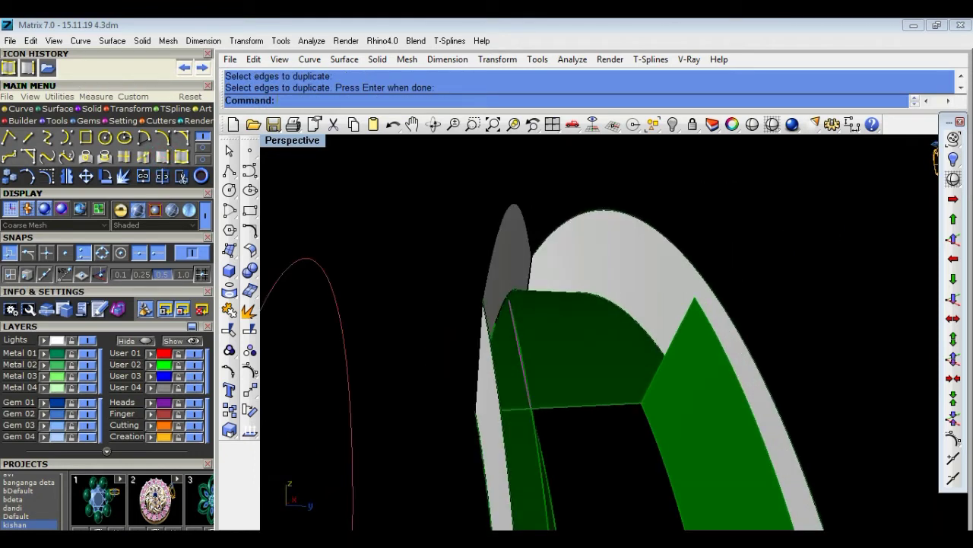
{"action": "left_click", "coordinate": [753, 299]}
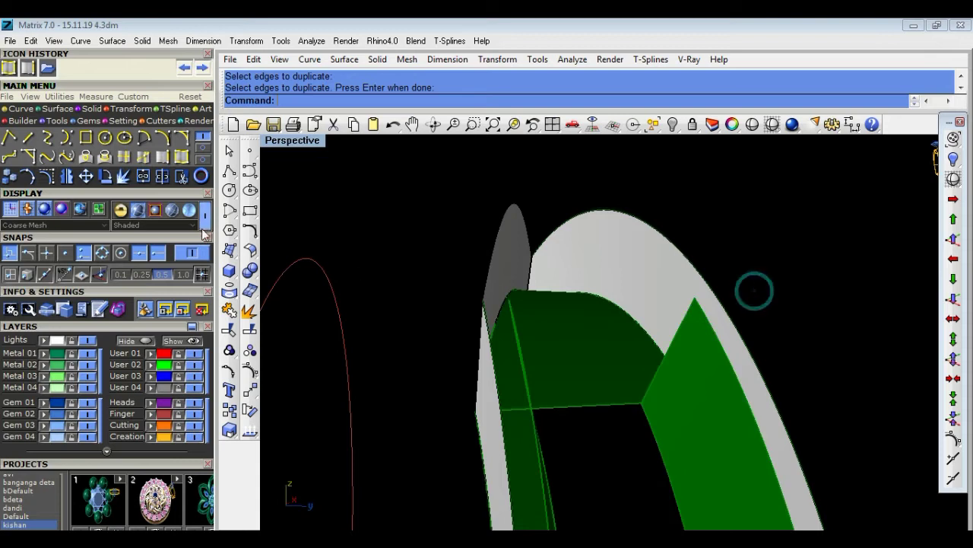
Duplicate the green face's edge as a second curve.
{"action": "left_click", "coordinate": [162, 156]}
{"action": "left_click", "coordinate": [681, 322]}
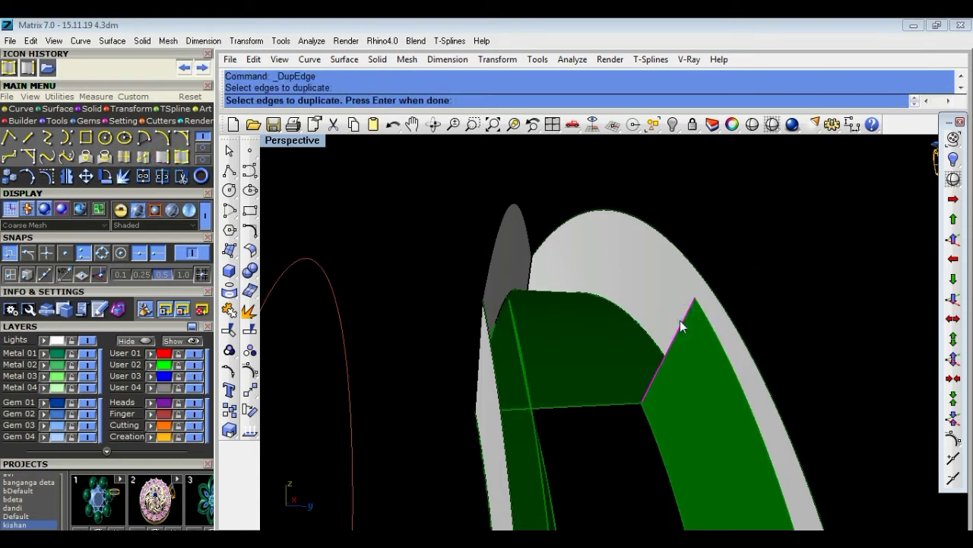
{"action": "right_click", "coordinate": [649, 361]}
{"action": "right_click_drag", "start_coordinate": [649, 361], "coordinate": [618, 375]}
{"action": "left_click", "coordinate": [414, 421]}
{"action": "left_click", "coordinate": [720, 333]}
Loft a surface between the copied edges to cap the frame top, and delete the dark surface.
{"action": "type", "text": "Lof"}
{"action": "key", "text": "Return"}
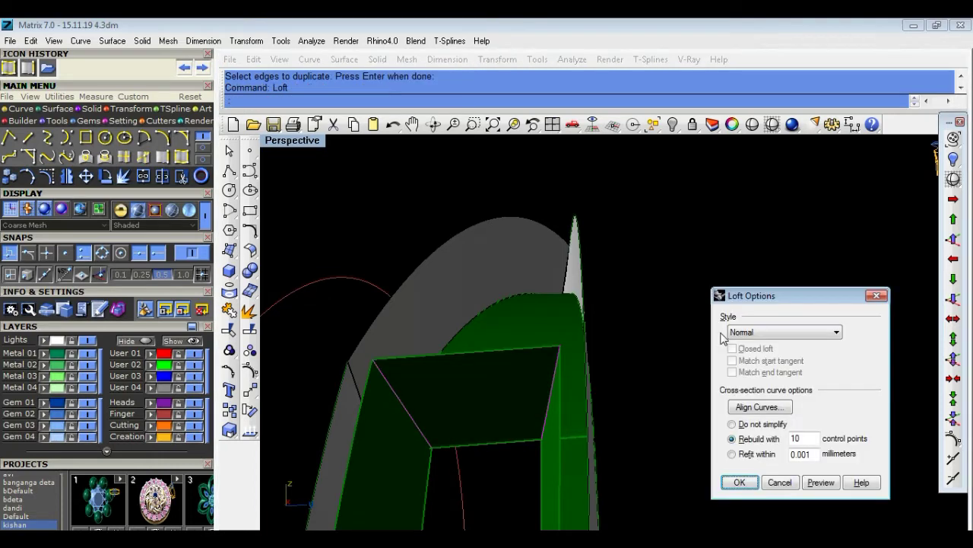
{"action": "key", "text": "Return"}
{"action": "mouse_move", "coordinate": [698, 346]}
{"action": "right_mouse_down"}
{"action": "mouse_move", "coordinate": [710, 393]}
{"action": "mouse_move", "coordinate": [628, 411]}
{"action": "mouse_move", "coordinate": [530, 341]}
{"action": "mouse_move", "coordinate": [482, 425]}
{"action": "mouse_move", "coordinate": [457, 529]}
{"action": "mouse_move", "coordinate": [657, 363]}
{"action": "mouse_move", "coordinate": [657, 423]}
{"action": "right_mouse_up"}
{"action": "key", "text": "Delete"}
{"action": "scroll", "coordinate": [656, 362], "scroll_direction": "up", "scroll_amount": 2}
{"action": "scroll", "coordinate": [684, 360], "scroll_direction": "down", "scroll_amount": 2}
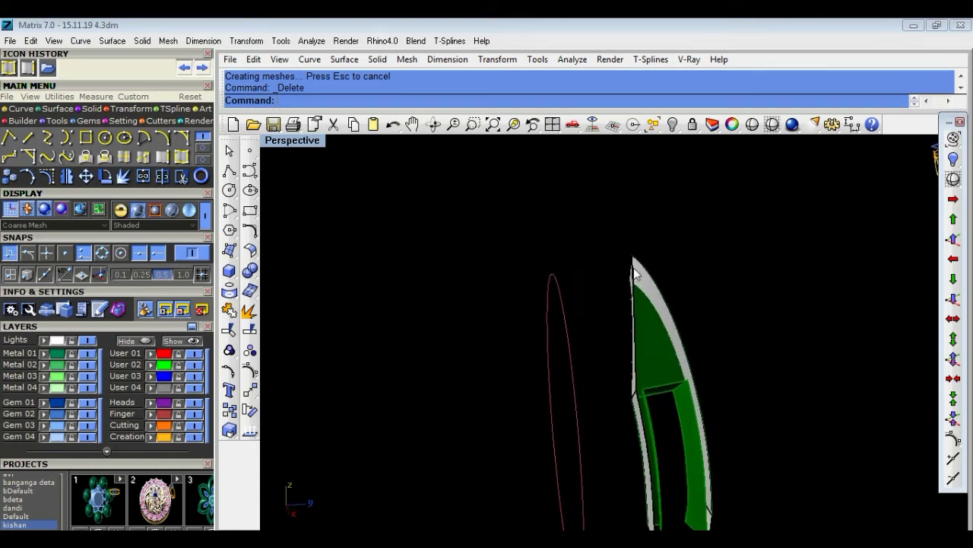
{"action": "scroll", "coordinate": [635, 272], "scroll_direction": "up", "scroll_amount": 2}
{"action": "left_click", "coordinate": [646, 349]}
{"action": "left_click", "coordinate": [551, 373]}
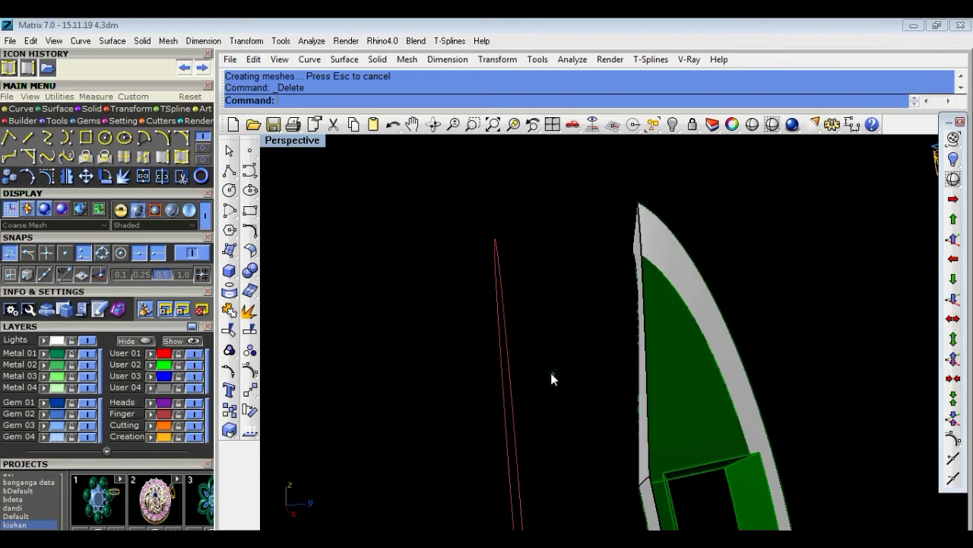
Duplicate the band's edge as a separate curve.
{"action": "left_click", "coordinate": [163, 157]}
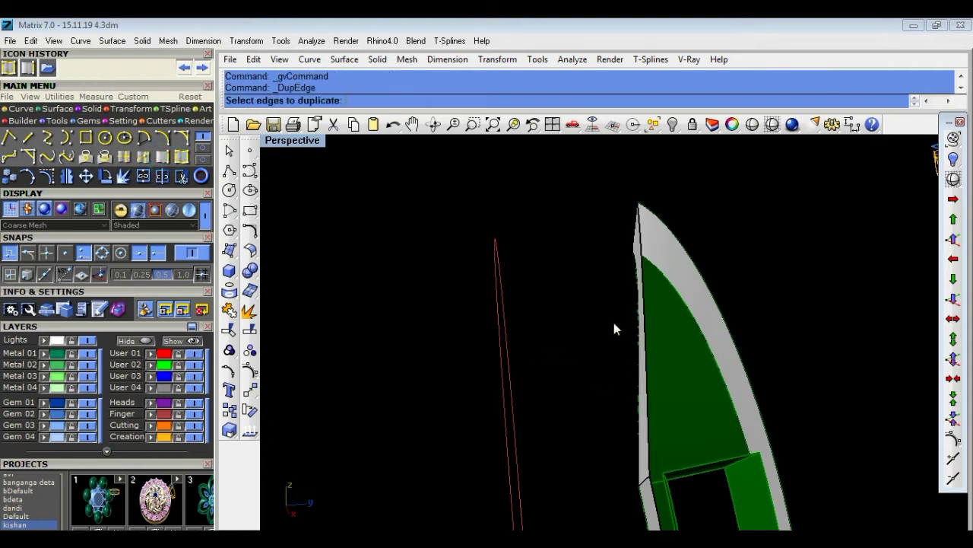
{"action": "right_click_drag", "start_coordinate": [626, 363], "coordinate": [738, 331]}
{"action": "left_click", "coordinate": [736, 329]}
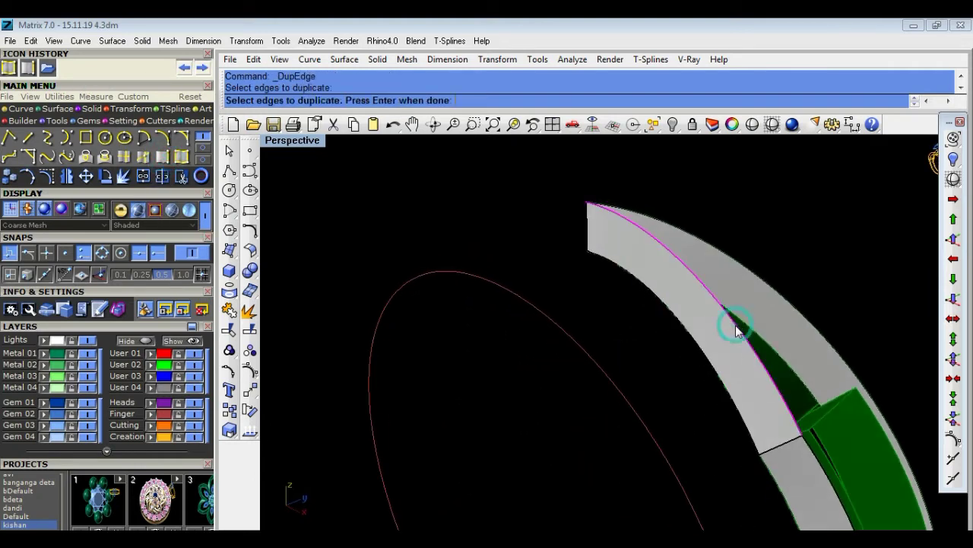
{"action": "key", "text": "Return"}
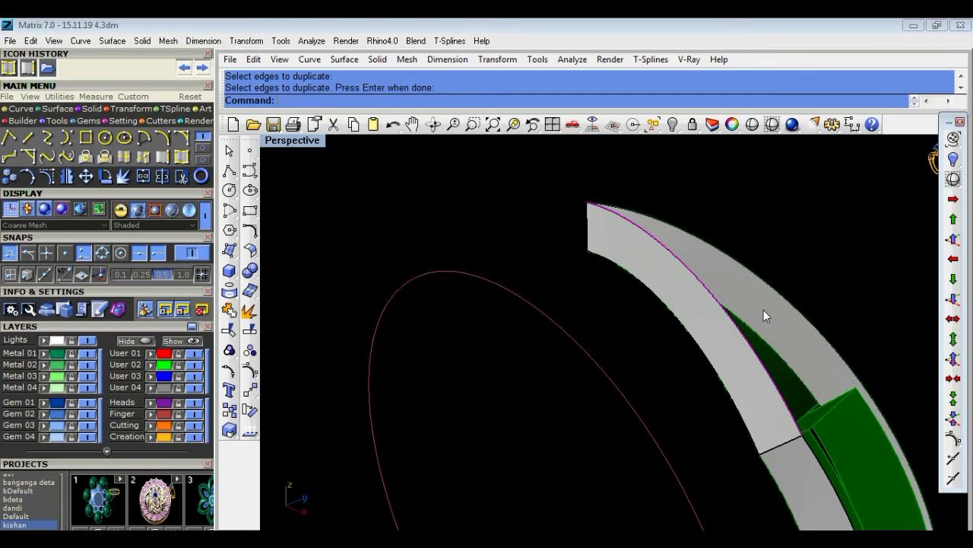
Loft a Normal surface with 10 control points along the band's outer edge curves.
{"action": "left_click", "coordinate": [778, 297]}
{"action": "left_click", "coordinate": [801, 268]}
{"action": "right_click_drag", "start_coordinate": [819, 290], "coordinate": [757, 305]}
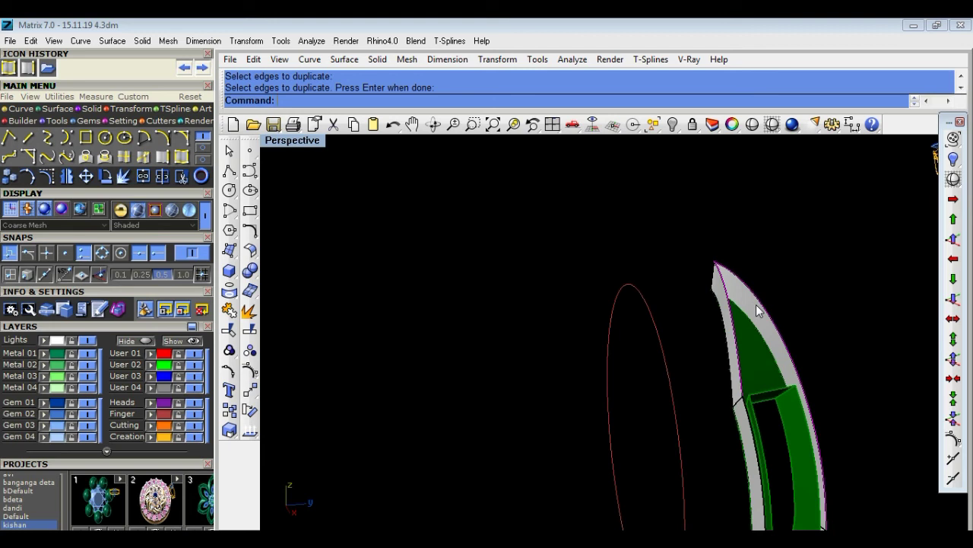
{"action": "type", "text": "Loft"}
{"action": "key", "text": "Return"}
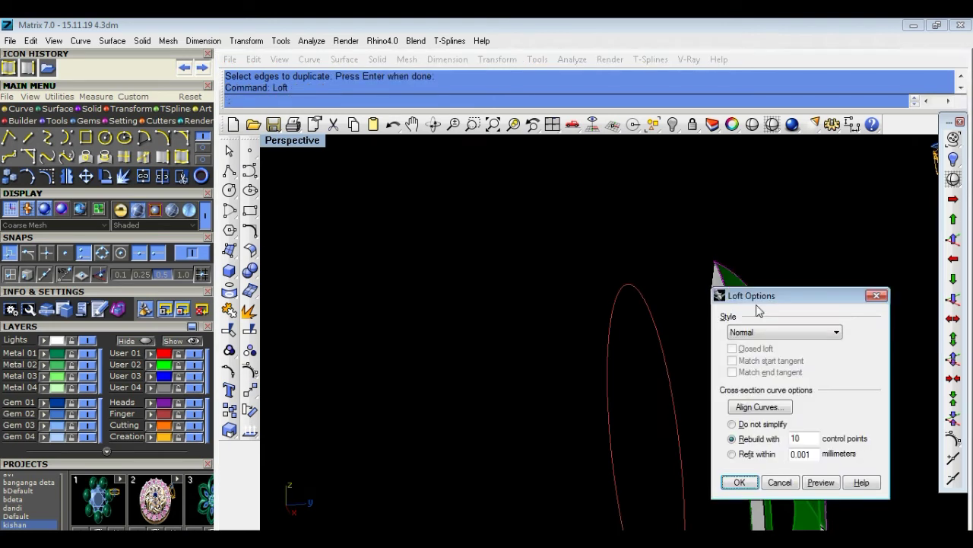
{"action": "left_click", "coordinate": [877, 296]}
{"action": "mouse_move", "coordinate": [839, 335]}
{"action": "right_mouse_down"}
{"action": "mouse_move", "coordinate": [784, 387]}
{"action": "mouse_move", "coordinate": [684, 358]}
{"action": "mouse_move", "coordinate": [654, 337]}
{"action": "right_mouse_up"}
{"action": "scroll", "coordinate": [458, 377], "scroll_direction": "up", "scroll_amount": 3}
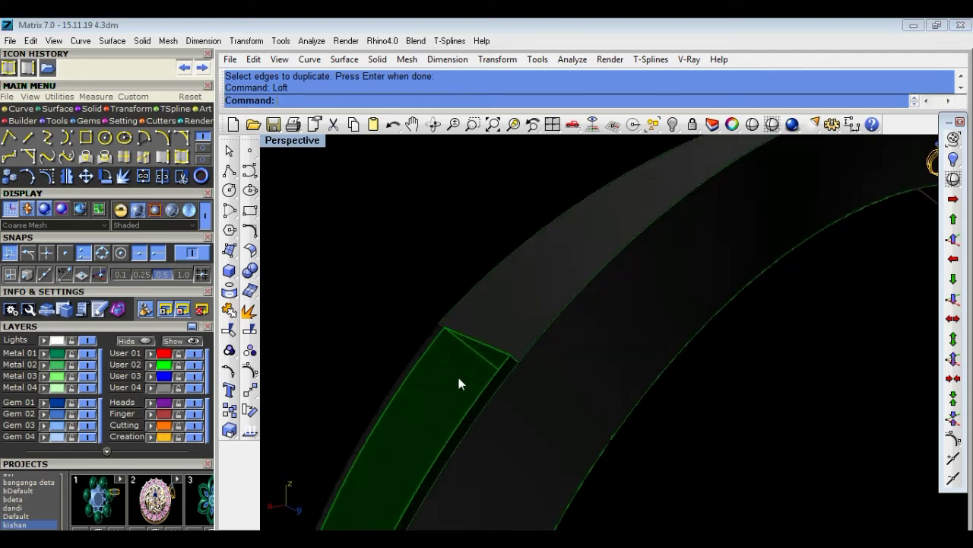
{"action": "scroll", "coordinate": [477, 369], "scroll_direction": "down", "scroll_amount": 3}
{"action": "mouse_move", "coordinate": [478, 369]}
{"action": "right_mouse_down"}
{"action": "mouse_move", "coordinate": [465, 357]}
{"action": "mouse_move", "coordinate": [665, 339]}
{"action": "mouse_move", "coordinate": [611, 304]}
{"action": "mouse_move", "coordinate": [704, 373]}
{"action": "right_mouse_up"}
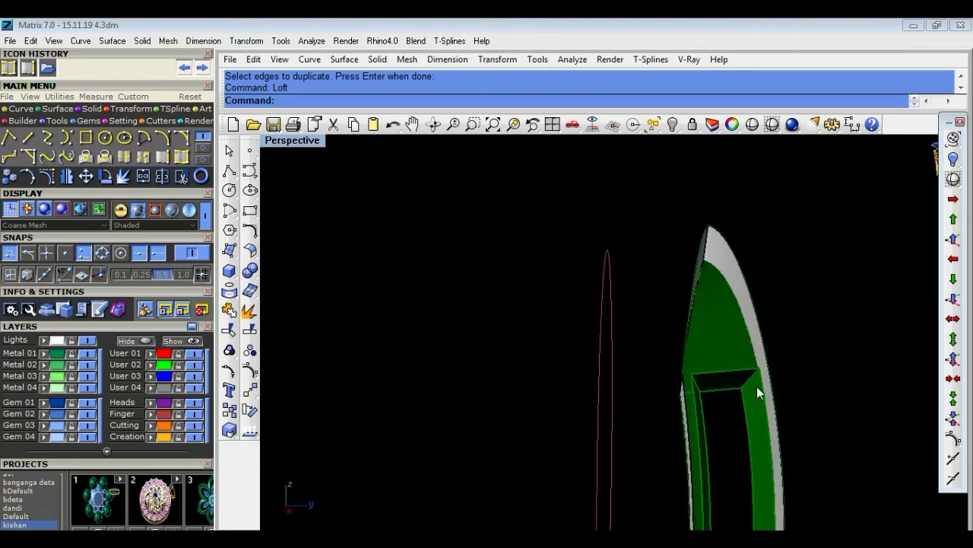
{"action": "scroll", "coordinate": [758, 387], "scroll_direction": "up", "scroll_amount": 2}
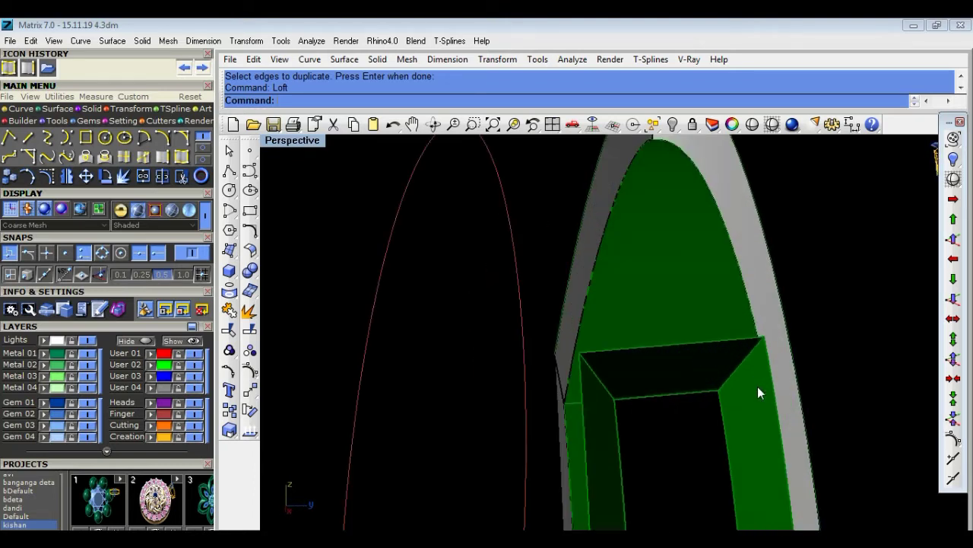
Draw a straight line from the frame's top-left corner to the band's outer edge.
{"action": "left_click", "coordinate": [229, 172]}
{"action": "left_click", "coordinate": [554, 354]}
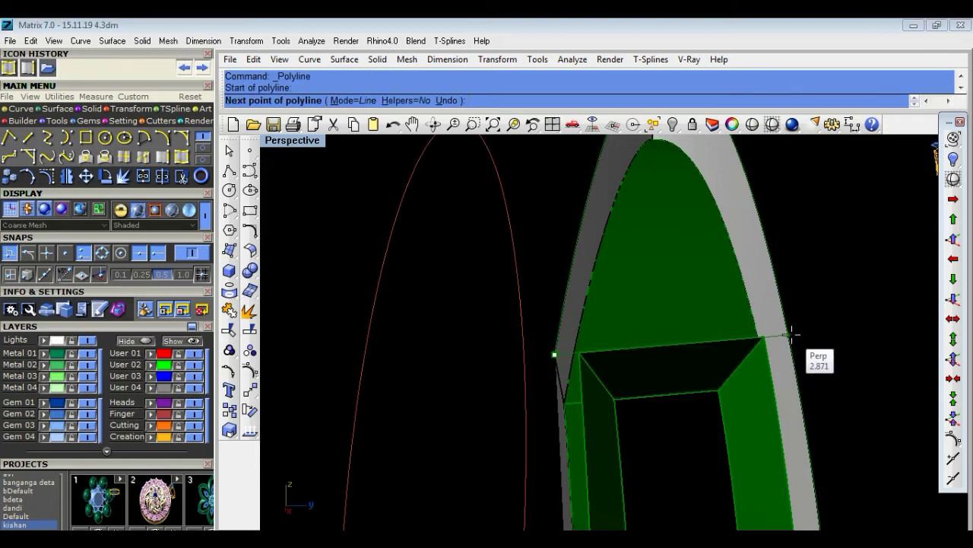
{"action": "left_click", "coordinate": [792, 335]}
{"action": "right_click", "coordinate": [857, 333]}
{"action": "left_click", "coordinate": [789, 335]}
{"action": "key", "text": "Escape"}
{"action": "scroll", "coordinate": [820, 338], "scroll_direction": "up", "scroll_amount": 3}
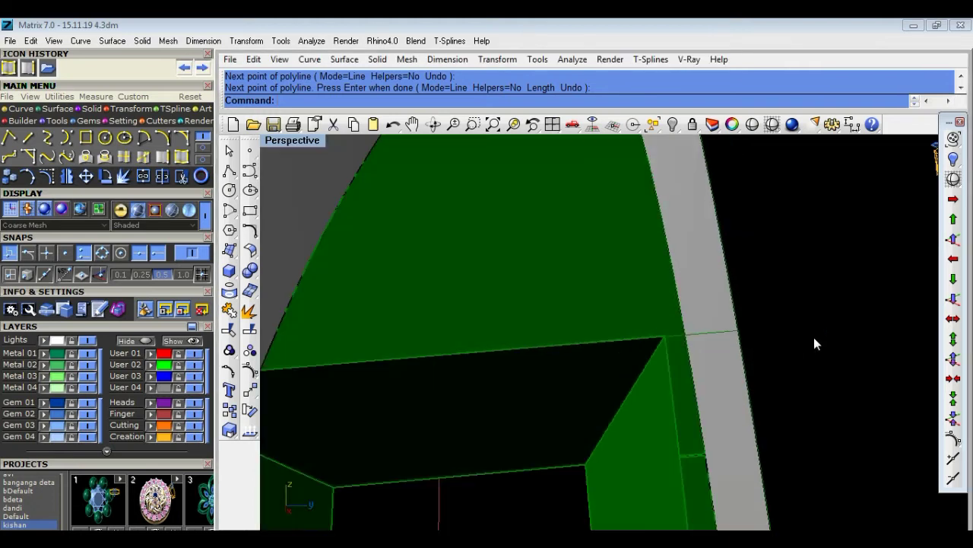
{"action": "scroll", "coordinate": [640, 347], "scroll_direction": "down", "scroll_amount": 3}
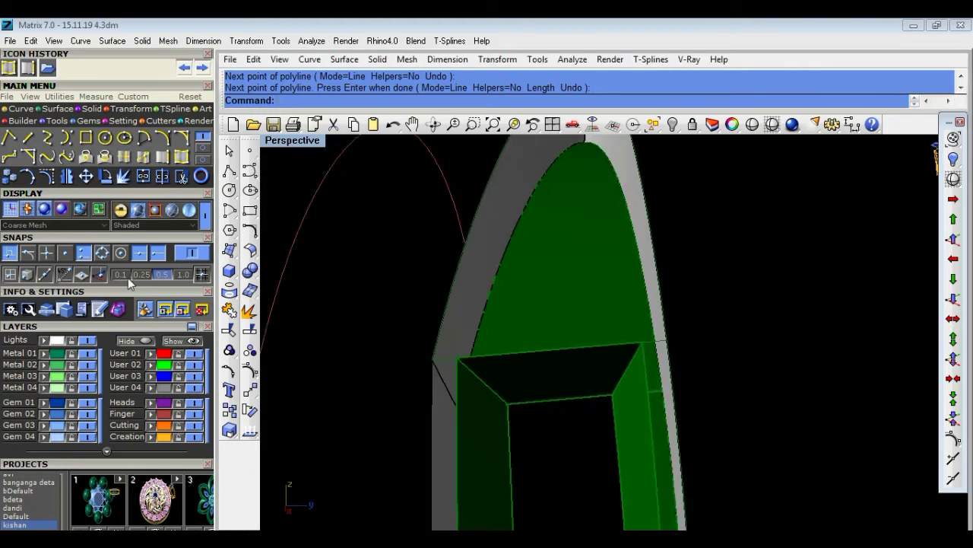
Trim the band's outer edge curve back to the new line, removing the excess piece.
{"action": "left_click", "coordinate": [230, 330]}
{"action": "left_click", "coordinate": [663, 343]}
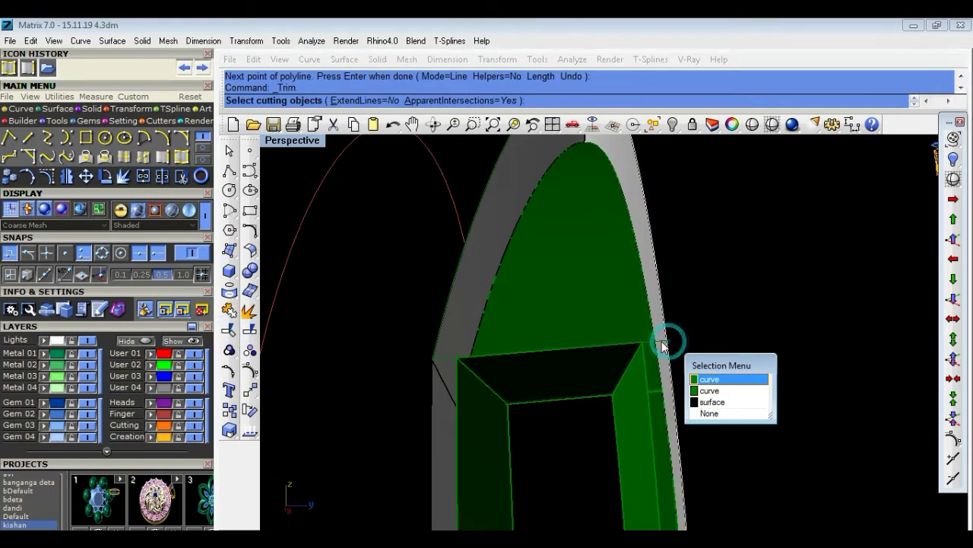
{"action": "left_click", "coordinate": [707, 331]}
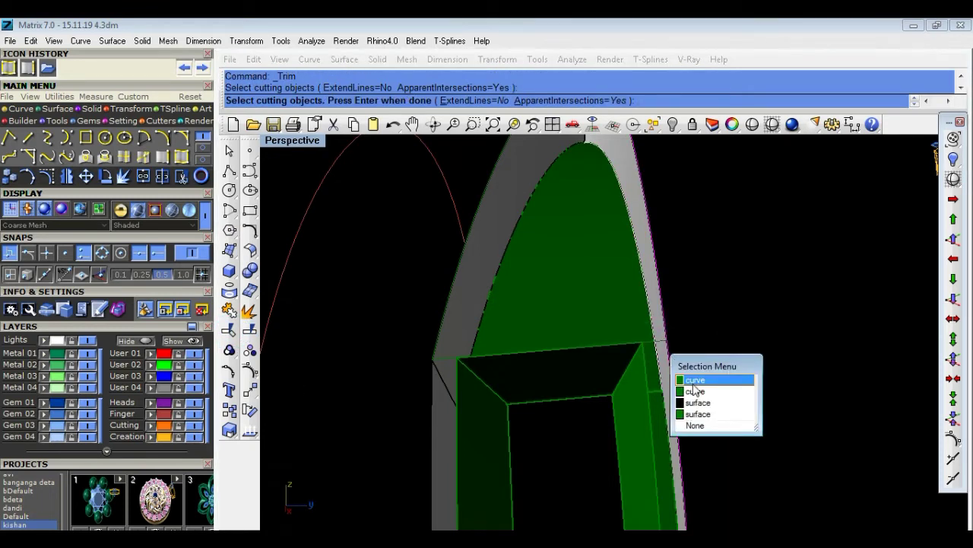
{"action": "left_click", "coordinate": [695, 389]}
{"action": "key", "text": "Return"}
{"action": "left_click", "coordinate": [671, 372]}
{"action": "left_click", "coordinate": [715, 408]}
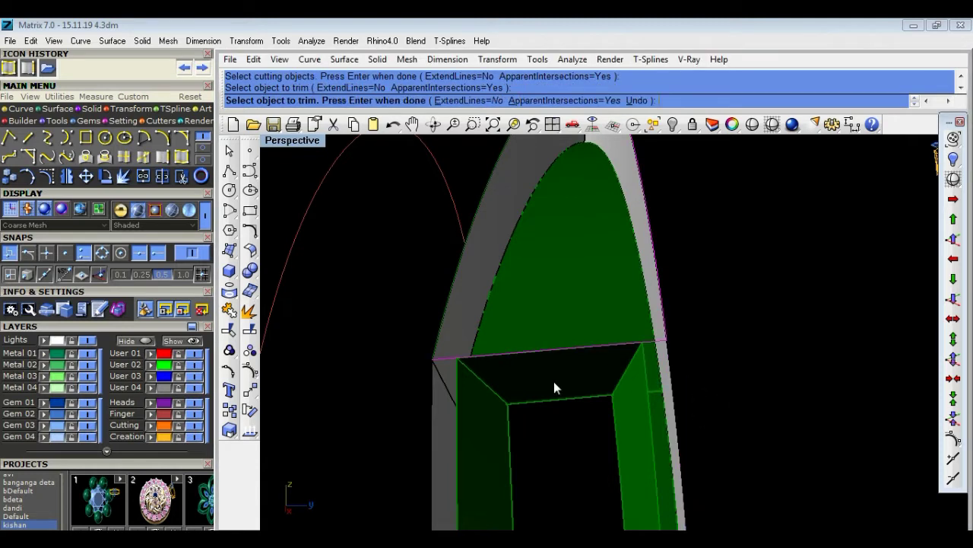
{"action": "left_click", "coordinate": [585, 371]}
{"action": "key", "text": "Return"}
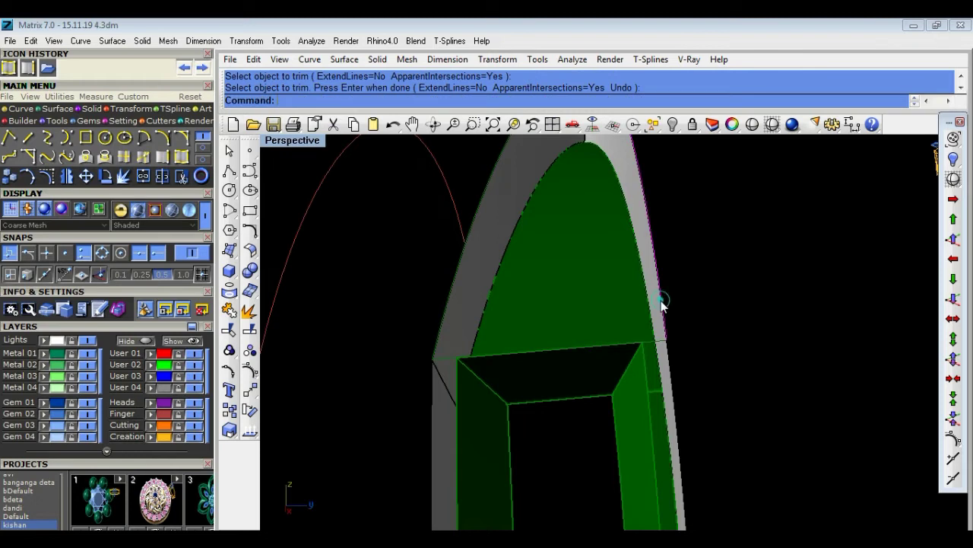
{"action": "left_click", "coordinate": [456, 276]}
Loft another surface from the selected band edge curves.
{"action": "left_click", "coordinate": [405, 262]}
{"action": "key", "text": "Return"}
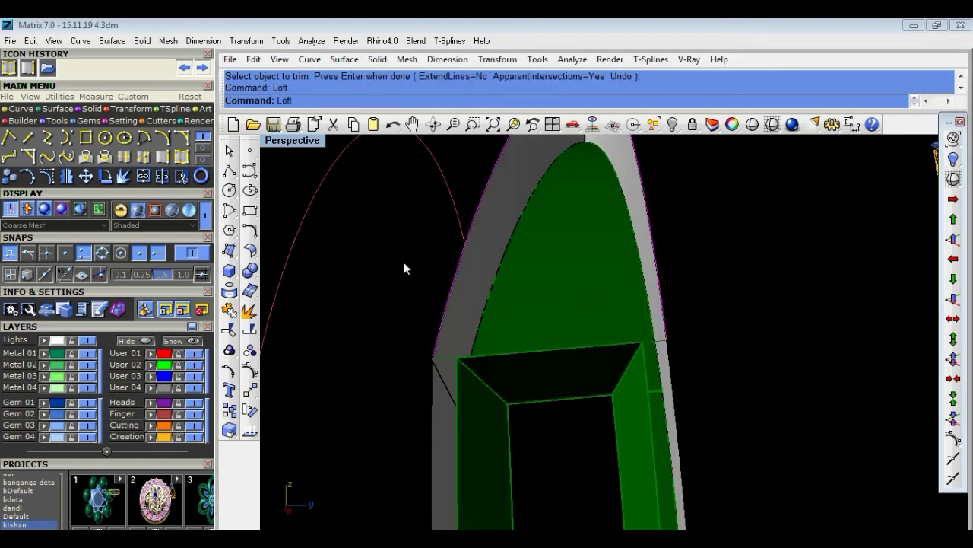
{"action": "key", "text": "Return"}
{"action": "mouse_move", "coordinate": [796, 332]}
{"action": "right_mouse_down"}
{"action": "mouse_move", "coordinate": [750, 397]}
{"action": "mouse_move", "coordinate": [581, 370]}
{"action": "mouse_move", "coordinate": [567, 413]}
{"action": "mouse_move", "coordinate": [509, 413]}
{"action": "mouse_move", "coordinate": [582, 343]}
{"action": "mouse_move", "coordinate": [707, 261]}
{"action": "mouse_move", "coordinate": [637, 289]}
{"action": "mouse_move", "coordinate": [660, 330]}
{"action": "right_mouse_up"}
{"action": "scroll", "coordinate": [632, 288], "scroll_direction": "up", "scroll_amount": 3}
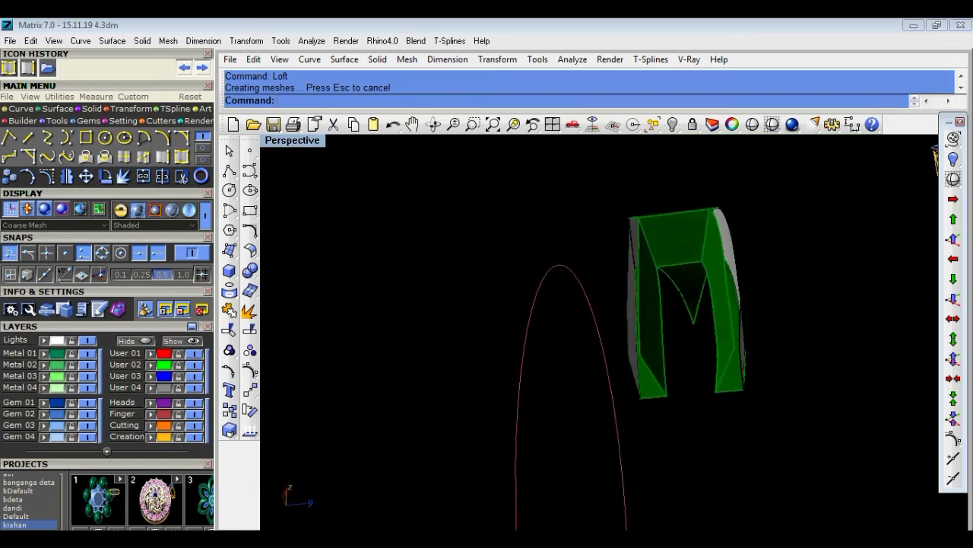
{"action": "scroll", "coordinate": [660, 330], "scroll_direction": "up", "scroll_amount": 3}
{"action": "scroll", "coordinate": [660, 330], "scroll_direction": "up", "scroll_amount": 2}
{"action": "scroll", "coordinate": [659, 315], "scroll_direction": "up", "scroll_amount": 3}
{"action": "left_click", "coordinate": [657, 297]}
{"action": "left_click", "coordinate": [578, 264]}
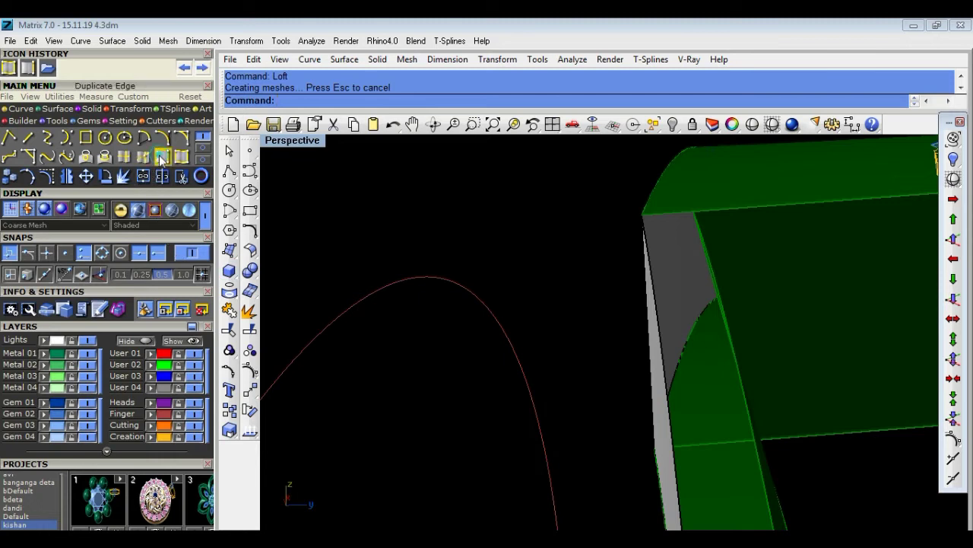
Duplicate two opposite frame edges and loft a surface between them.
{"action": "left_click", "coordinate": [161, 176]}
{"action": "left_click", "coordinate": [651, 270]}
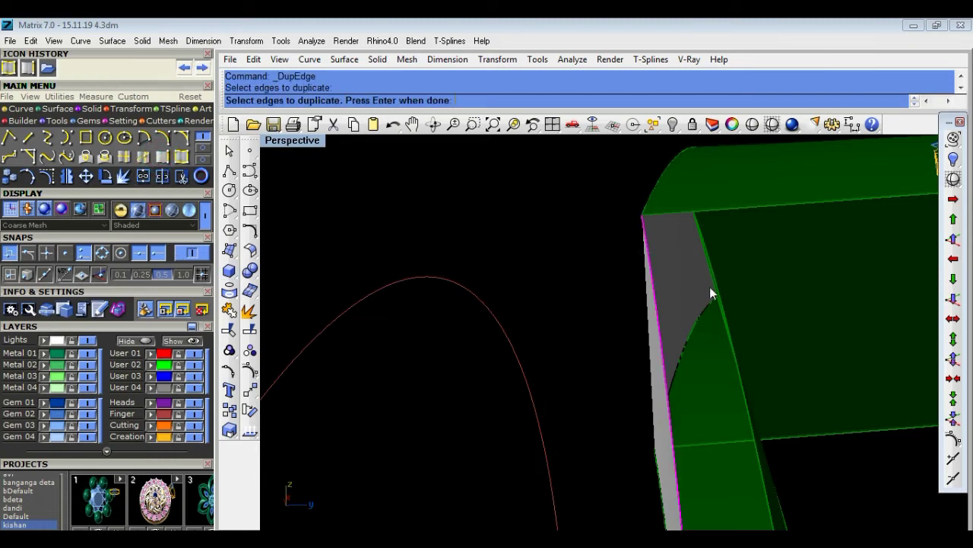
{"action": "right_click_drag", "start_coordinate": [710, 286], "coordinate": [723, 294]}
{"action": "left_click", "coordinate": [888, 273]}
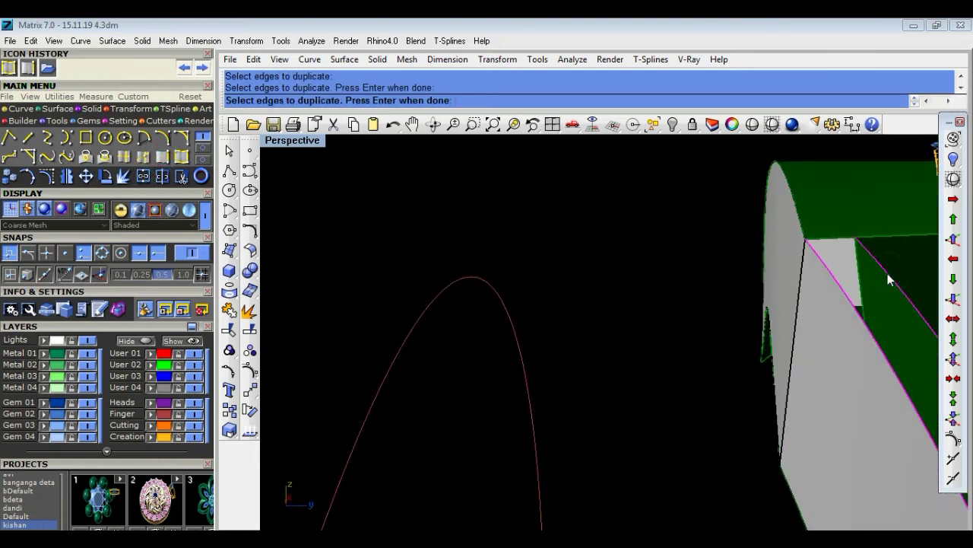
{"action": "right_click", "coordinate": [888, 273]}
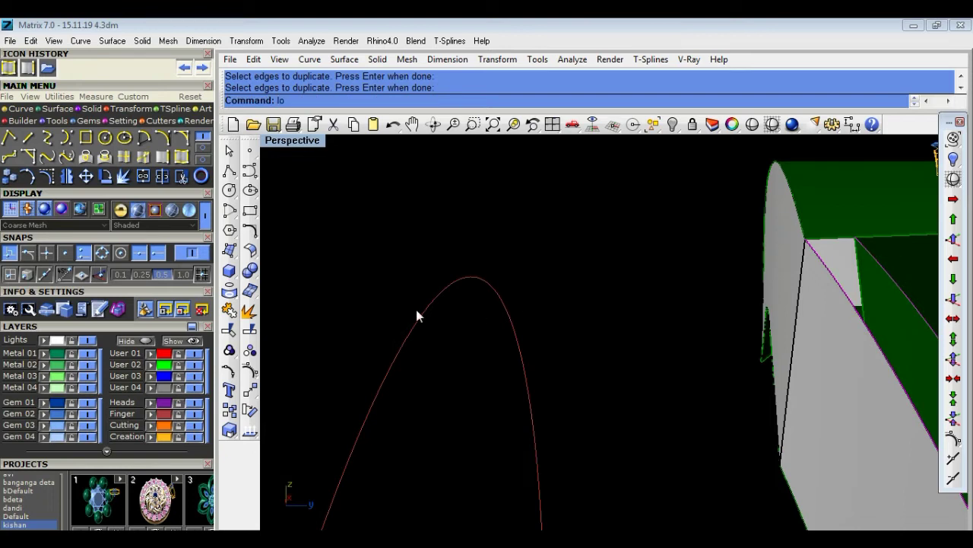
{"action": "key", "text": "Return"}
{"action": "key", "text": "Return"}
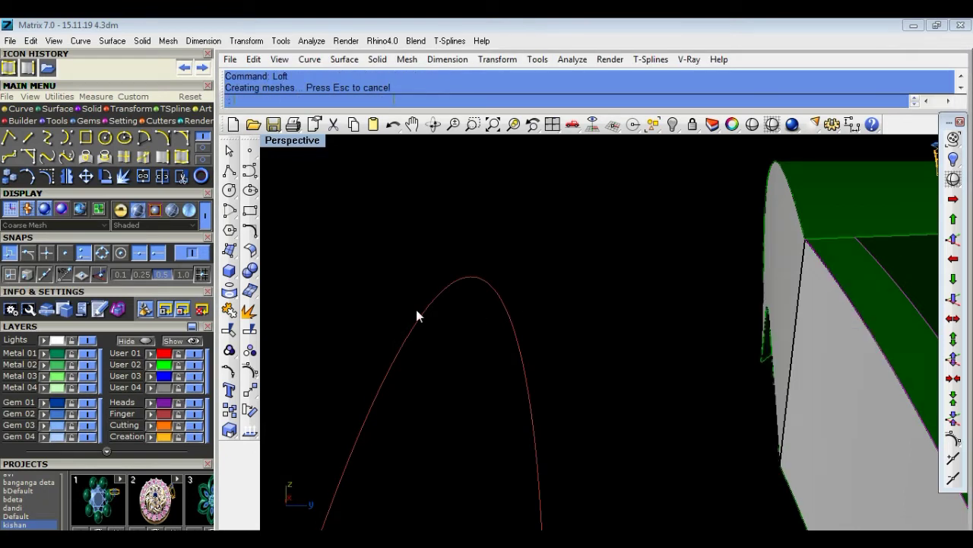
{"action": "mouse_move", "coordinate": [649, 413]}
{"action": "right_mouse_down"}
{"action": "mouse_move", "coordinate": [646, 446]}
{"action": "mouse_move", "coordinate": [537, 413]}
{"action": "right_mouse_up"}
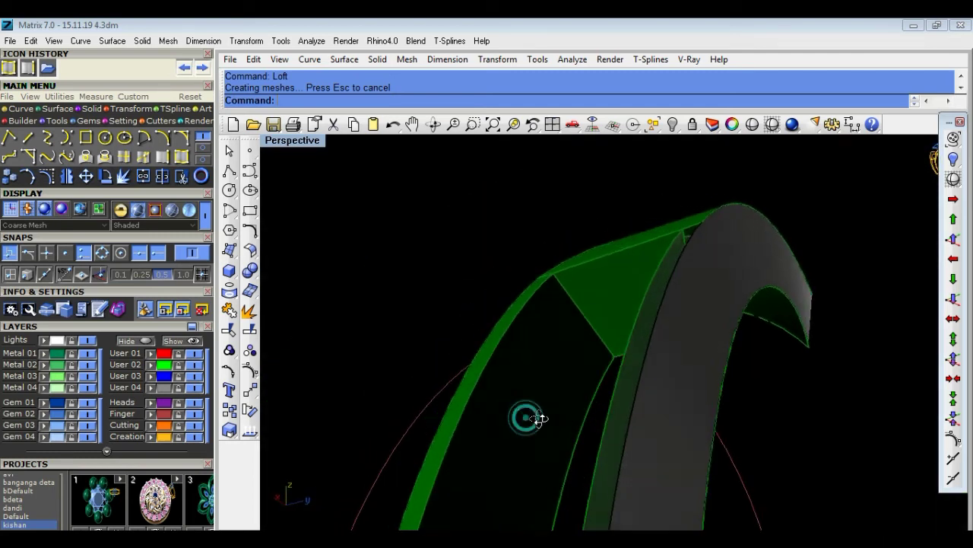
Duplicate the two edges of the grey band as curves.
{"action": "left_click", "coordinate": [161, 176]}
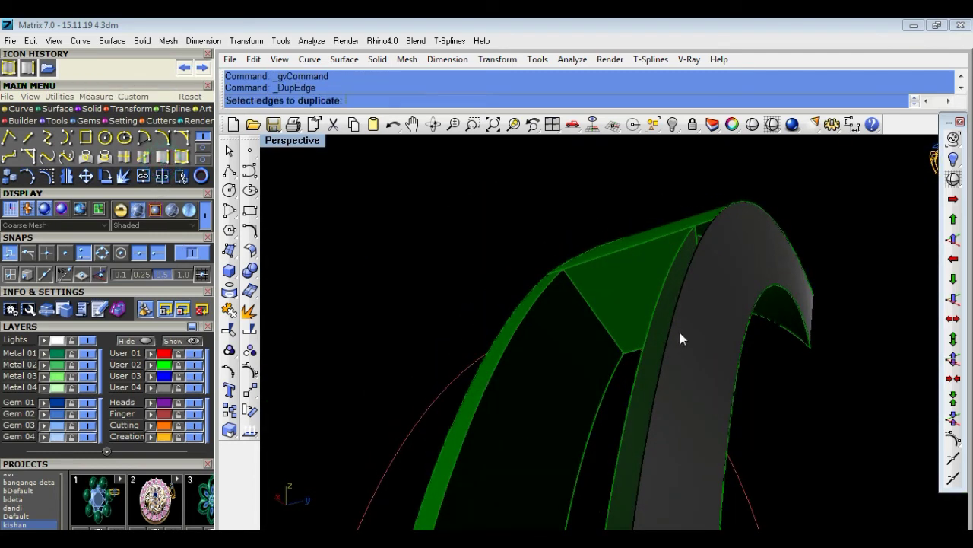
{"action": "left_click", "coordinate": [645, 329]}
{"action": "left_click", "coordinate": [673, 330]}
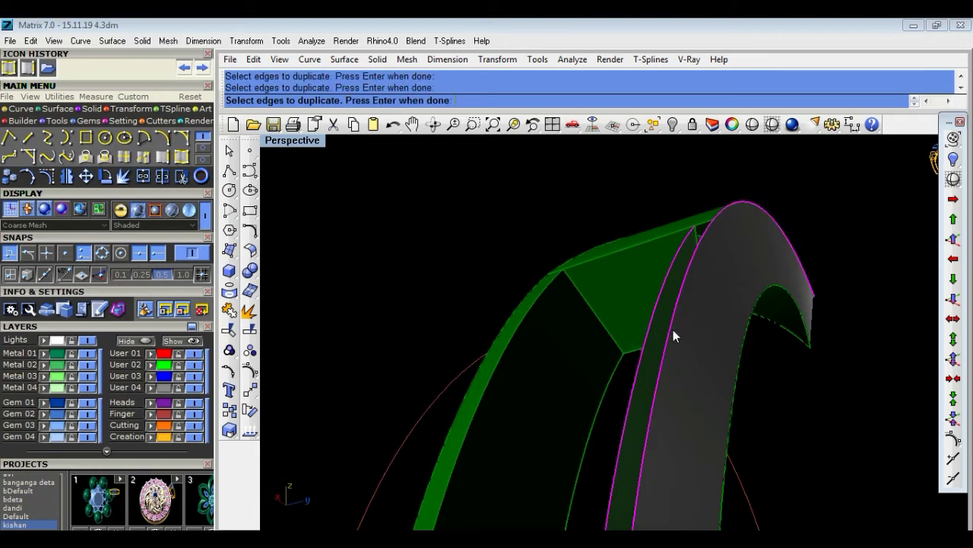
{"action": "key", "text": "Return"}
{"action": "scroll", "coordinate": [817, 370], "scroll_direction": "down", "scroll_amount": 3}
{"action": "right_click_drag", "start_coordinate": [804, 372], "coordinate": [809, 373]}
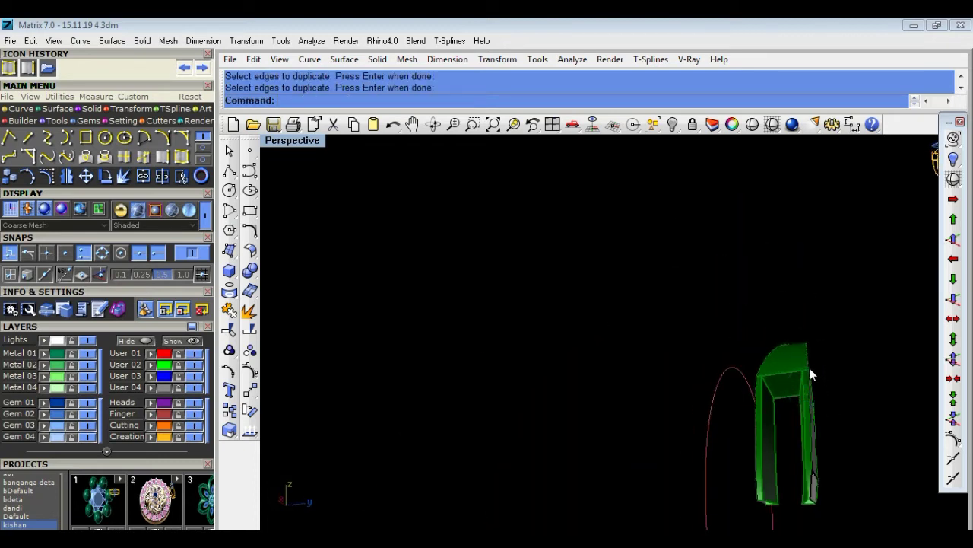
{"action": "scroll", "coordinate": [808, 374], "scroll_direction": "up", "scroll_amount": 5}
{"action": "scroll", "coordinate": [811, 380], "scroll_direction": "up", "scroll_amount": 2}
{"action": "scroll", "coordinate": [811, 380], "scroll_direction": "down", "scroll_amount": 4}
{"action": "mouse_move", "coordinate": [822, 385]}
{"action": "right_mouse_down"}
{"action": "mouse_move", "coordinate": [844, 365]}
{"action": "mouse_move", "coordinate": [838, 352]}
{"action": "right_mouse_up"}
Set the frame's top-edge curve and right arch edge curve as trim cutters.
{"action": "left_click", "coordinate": [839, 351]}
{"action": "left_click", "coordinate": [853, 346]}
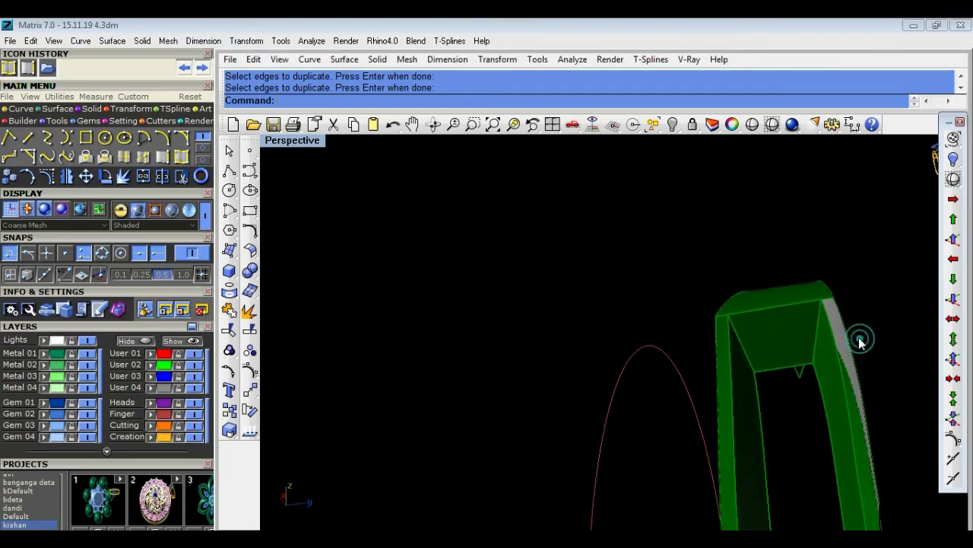
{"action": "left_click", "coordinate": [861, 336]}
{"action": "right_click_drag", "start_coordinate": [852, 328], "coordinate": [839, 310]}
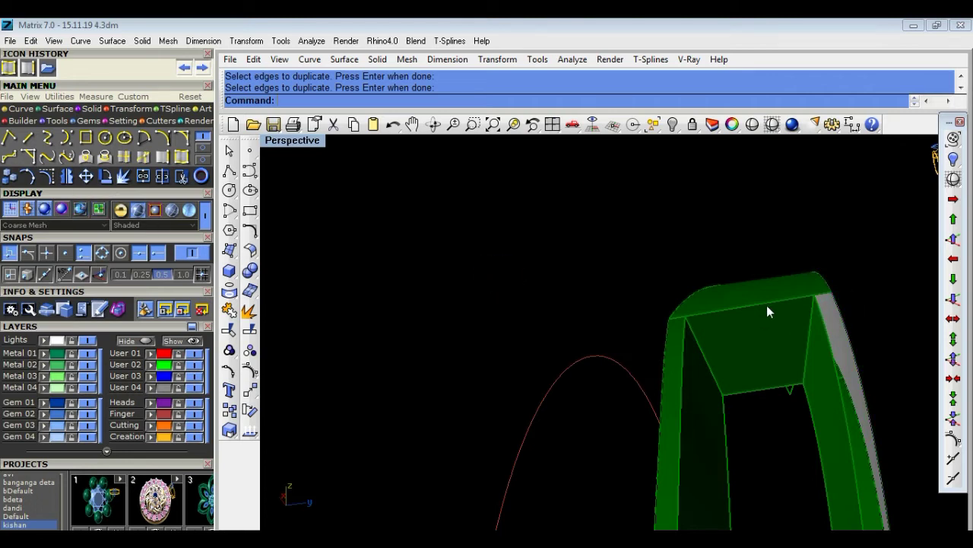
{"action": "left_click", "coordinate": [768, 301]}
{"action": "left_click", "coordinate": [828, 339]}
{"action": "left_click", "coordinate": [844, 322]}
Trim away the top part of the frame with the selected curves.
{"action": "left_click", "coordinate": [229, 310]}
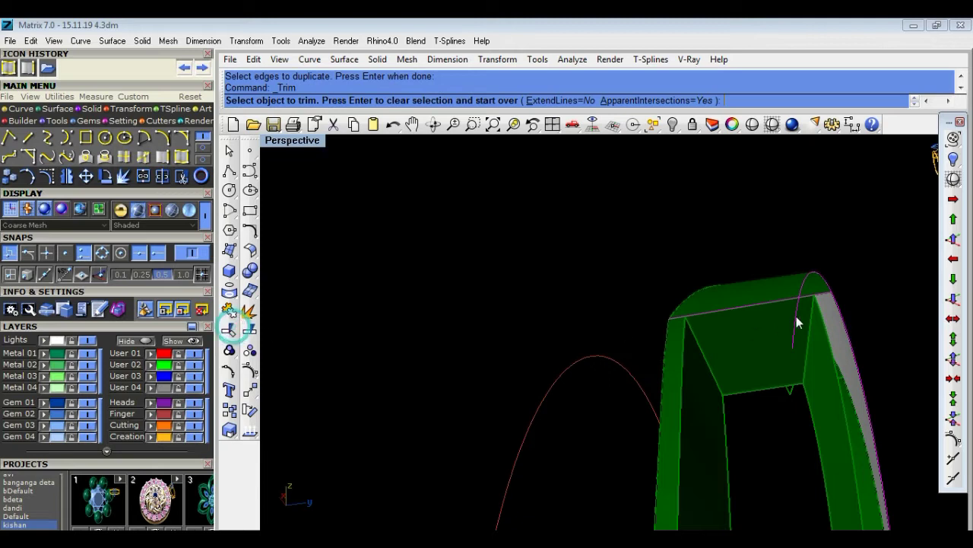
{"action": "scroll", "coordinate": [829, 285], "scroll_direction": "up", "scroll_amount": 3}
{"action": "left_click", "coordinate": [837, 296]}
{"action": "left_click", "coordinate": [859, 319]}
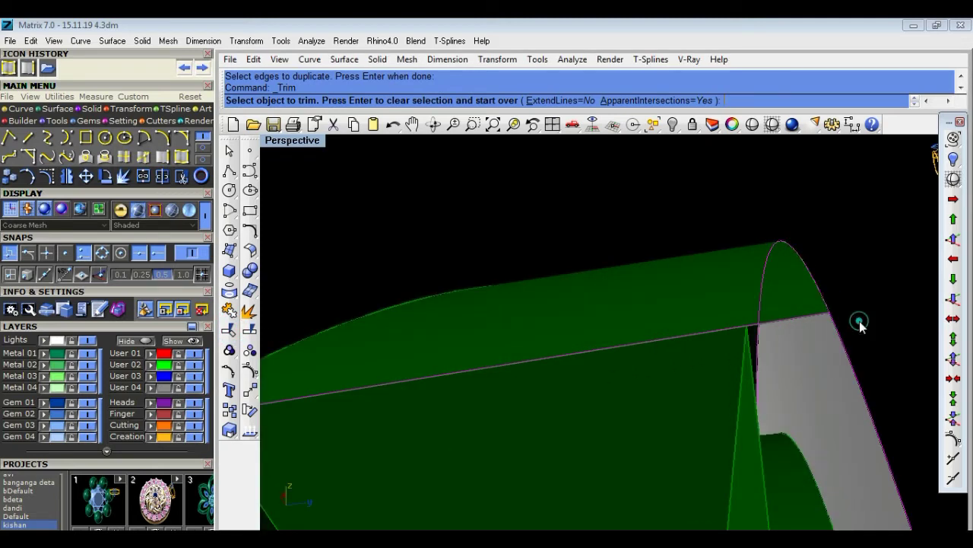
{"action": "scroll", "coordinate": [804, 328], "scroll_direction": "down", "scroll_amount": 3}
{"action": "left_click", "coordinate": [861, 335]}
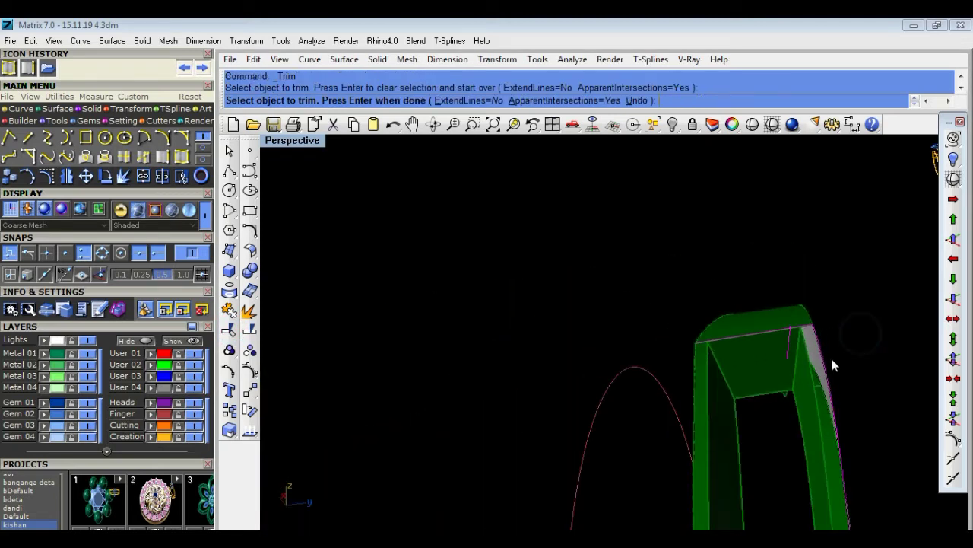
{"action": "key", "text": "Return"}
Loft a surface between the arch curve and arch edge, then join the green lofted pieces.
{"action": "left_click", "coordinate": [812, 382]}
{"action": "left_click", "coordinate": [856, 342]}
{"action": "left_click", "coordinate": [821, 366]}
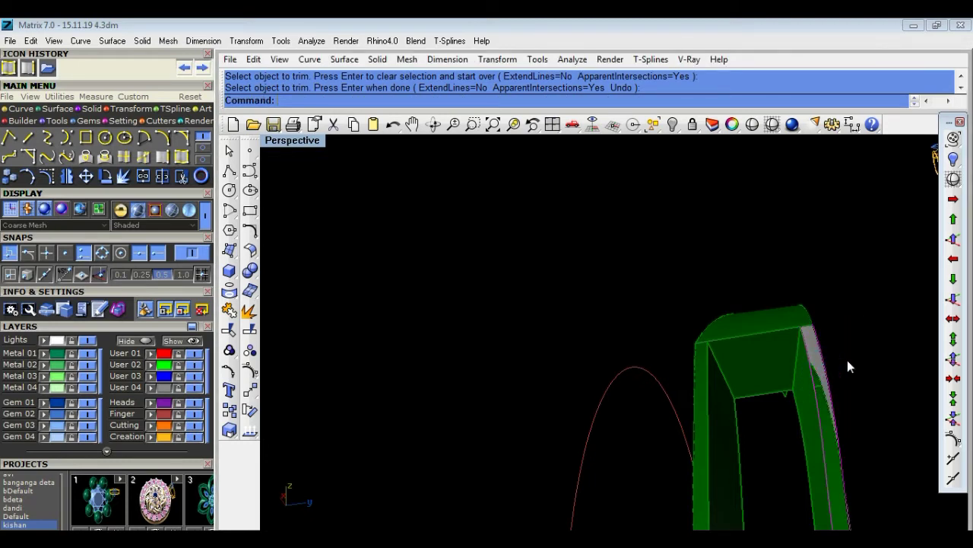
{"action": "type", "text": "Loft"}
{"action": "key", "text": "Return"}
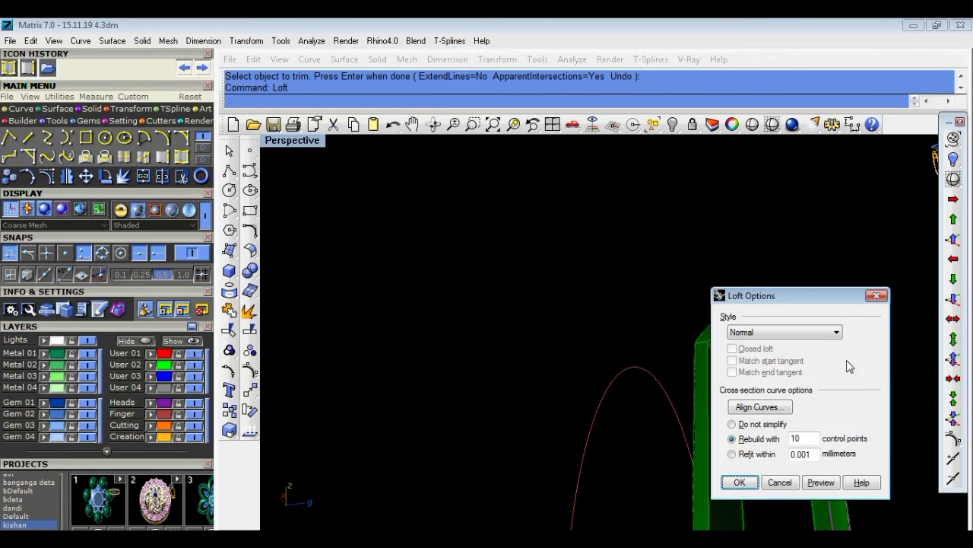
{"action": "key", "text": "Return"}
{"action": "right_click_drag", "start_coordinate": [869, 352], "coordinate": [873, 308]}
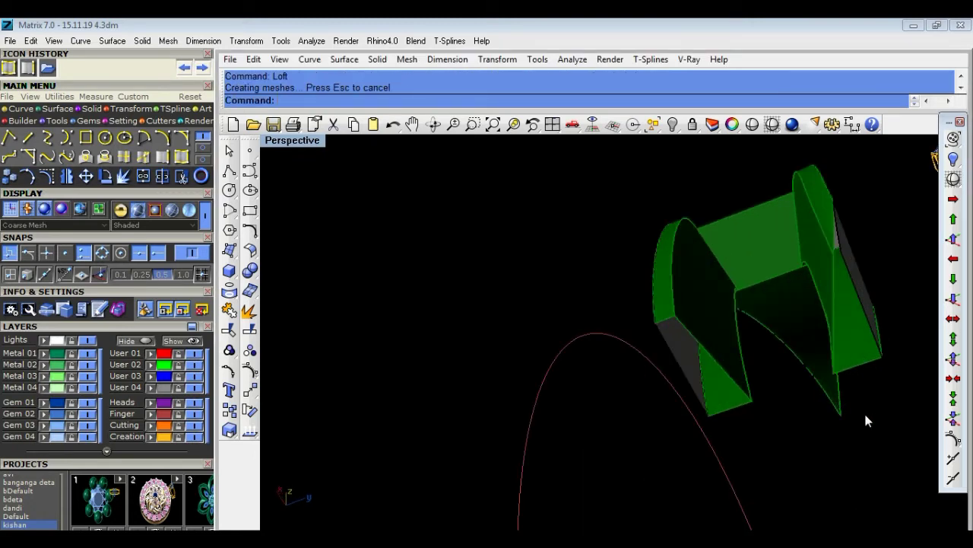
{"action": "right_click_drag", "start_coordinate": [866, 419], "coordinate": [850, 394]}
{"action": "left_click_drag", "start_coordinate": [766, 269], "coordinate": [920, 384]}
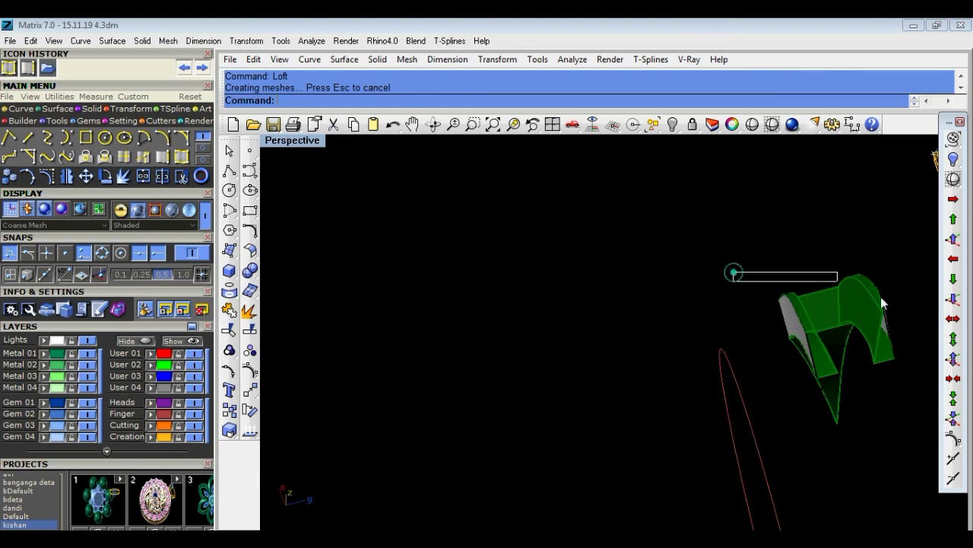
{"action": "left_click", "coordinate": [229, 310]}
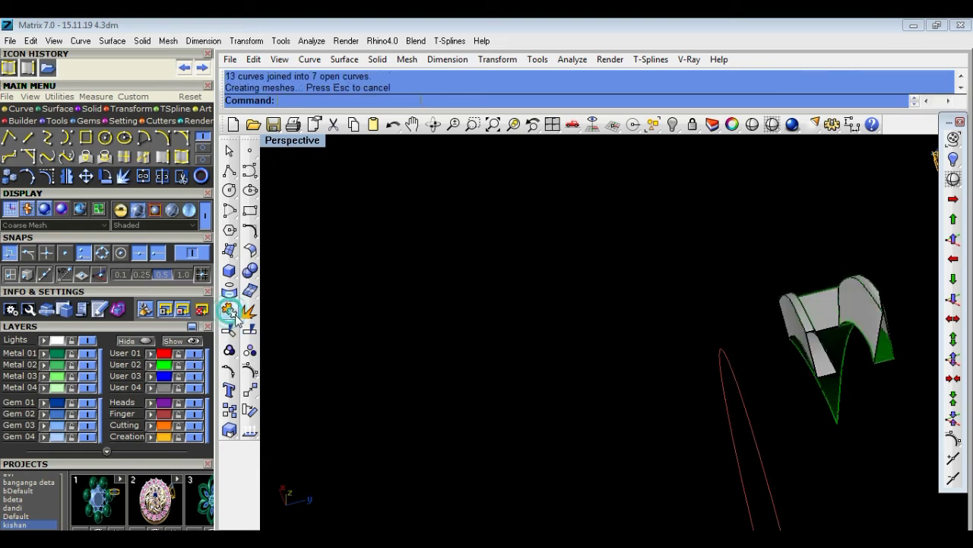
Test deleting the band polysurface, then undo to restore it.
{"action": "mouse_move", "coordinate": [826, 387]}
{"action": "right_mouse_down"}
{"action": "mouse_move", "coordinate": [639, 405]}
{"action": "mouse_move", "coordinate": [614, 367]}
{"action": "mouse_move", "coordinate": [575, 338]}
{"action": "right_mouse_up"}
{"action": "scroll", "coordinate": [638, 405], "scroll_direction": "down", "scroll_amount": 5}
{"action": "scroll", "coordinate": [563, 329], "scroll_direction": "up", "scroll_amount": 5}
{"action": "left_click", "coordinate": [542, 312]}
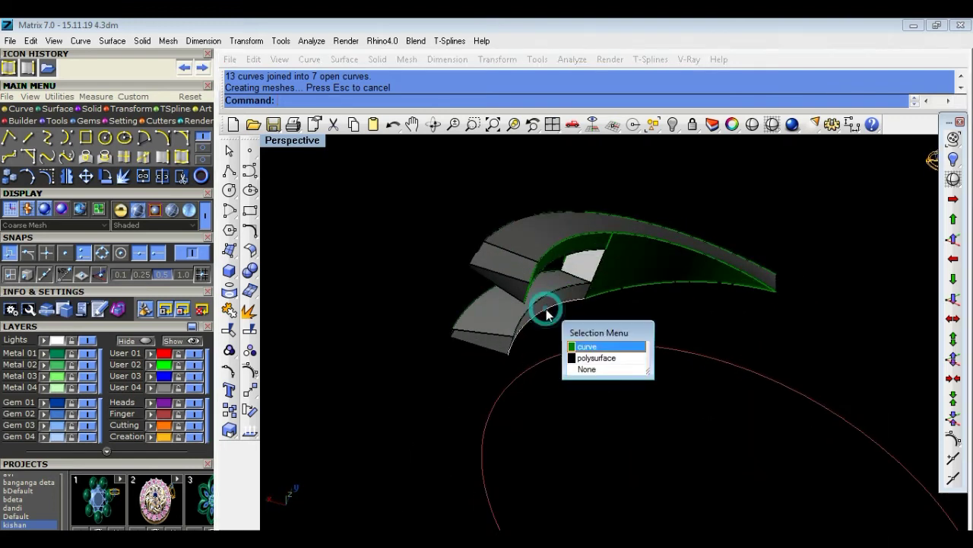
{"action": "left_click", "coordinate": [590, 355]}
{"action": "key", "text": "Delete"}
{"action": "right_click_drag", "start_coordinate": [579, 365], "coordinate": [693, 385]}
{"action": "key", "text": "ctrl+z"}
Explode the band polysurface into separate surfaces.
{"action": "mouse_move", "coordinate": [652, 333]}
{"action": "right_mouse_down"}
{"action": "mouse_move", "coordinate": [760, 352]}
{"action": "mouse_move", "coordinate": [539, 330]}
{"action": "right_mouse_up"}
{"action": "scroll", "coordinate": [414, 376], "scroll_direction": "up", "scroll_amount": 5}
{"action": "left_click", "coordinate": [391, 351]}
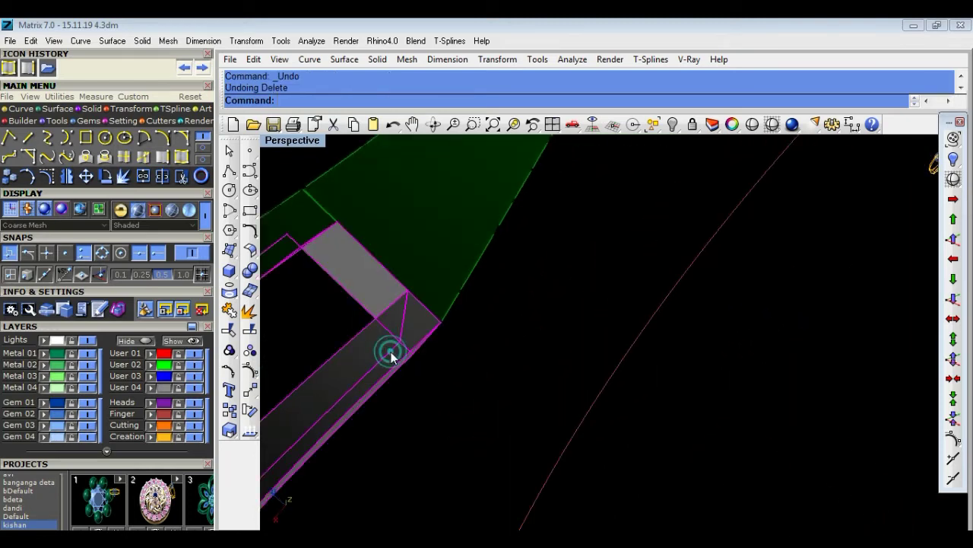
{"action": "left_click", "coordinate": [237, 317]}
{"action": "left_click", "coordinate": [524, 358]}
Delete a lower band surface to check the gap, then undo to restore it.
{"action": "left_click", "coordinate": [411, 330]}
{"action": "key", "text": "Delete"}
{"action": "mouse_move", "coordinate": [419, 356]}
{"action": "right_mouse_down"}
{"action": "mouse_move", "coordinate": [511, 373]}
{"action": "mouse_move", "coordinate": [558, 397]}
{"action": "right_mouse_up"}
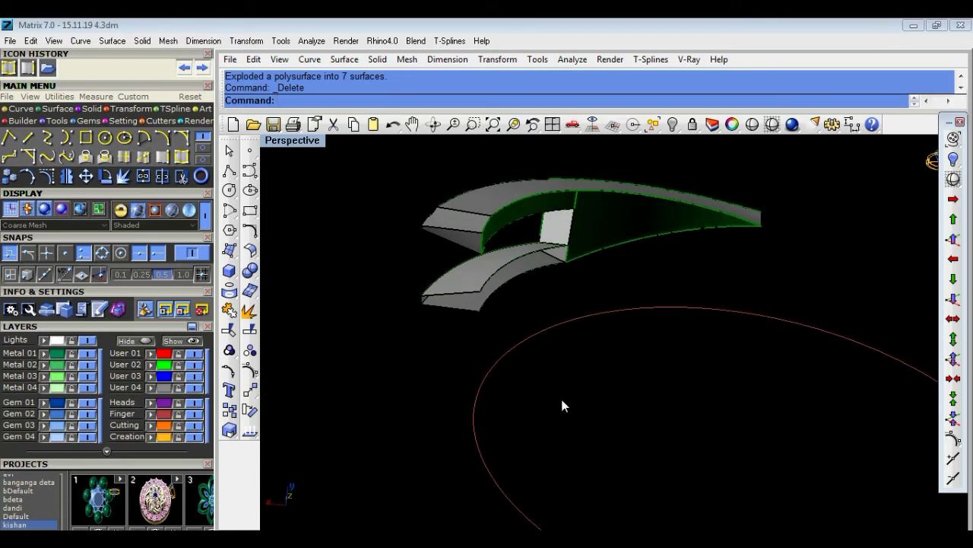
{"action": "key", "text": "ctrl+z"}
{"action": "mouse_move", "coordinate": [642, 435]}
{"action": "right_mouse_down"}
{"action": "mouse_move", "coordinate": [620, 430]}
{"action": "mouse_move", "coordinate": [691, 428]}
{"action": "mouse_move", "coordinate": [670, 413]}
{"action": "mouse_move", "coordinate": [709, 373]}
{"action": "right_mouse_up"}
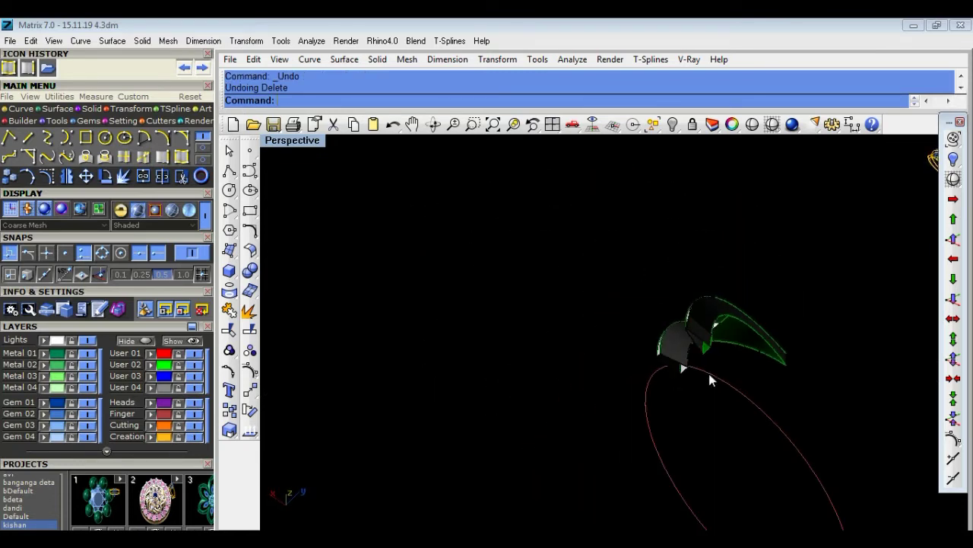
Start joining the overlapping band surfaces, including the inner surface.
{"action": "left_click", "coordinate": [738, 317]}
{"action": "left_click", "coordinate": [776, 365]}
{"action": "left_click", "coordinate": [743, 314]}
{"action": "left_click", "coordinate": [783, 357]}
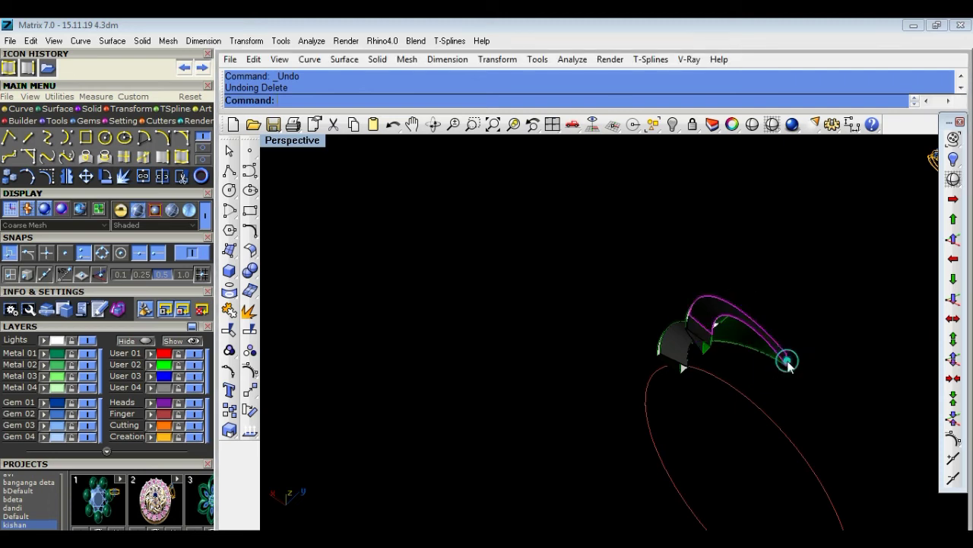
{"action": "left_click", "coordinate": [231, 310]}
{"action": "left_click", "coordinate": [743, 324]}
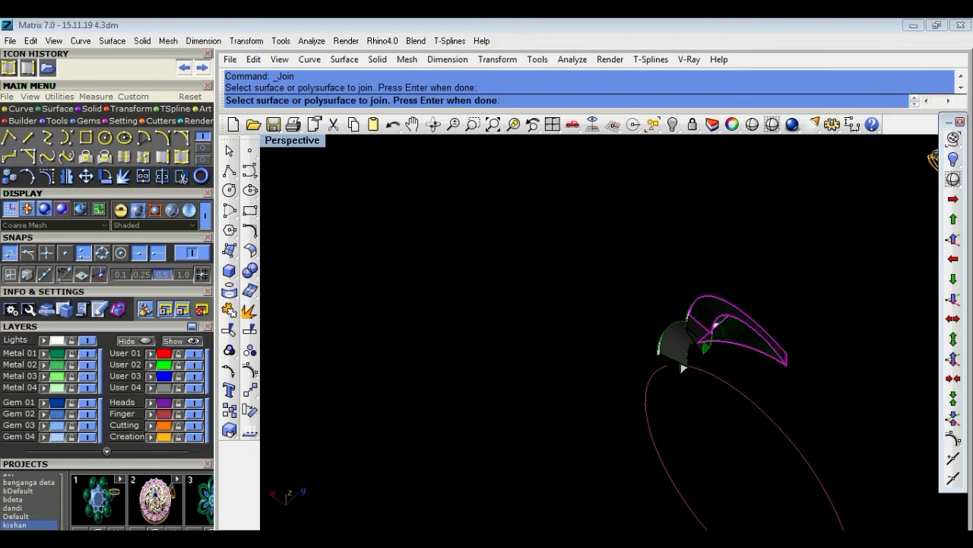
Try adding the dark surfaces to the join, then end the attempt.
{"action": "scroll", "coordinate": [730, 335], "scroll_direction": "up", "scroll_amount": 5}
{"action": "left_click", "coordinate": [633, 241]}
{"action": "left_click", "coordinate": [572, 213]}
{"action": "left_click", "coordinate": [634, 263]}
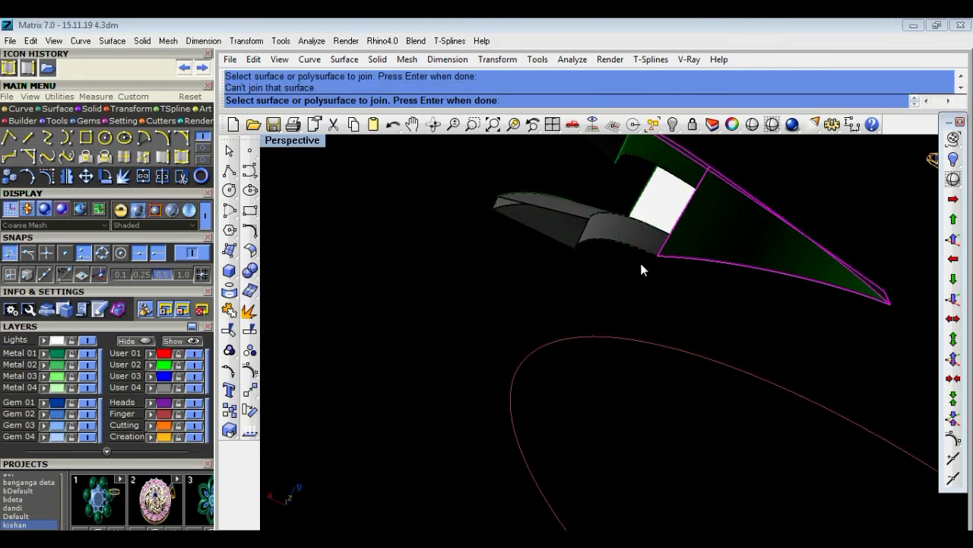
{"action": "key", "text": "Return"}
{"action": "scroll", "coordinate": [702, 224], "scroll_direction": "down", "scroll_amount": 5}
{"action": "scroll", "coordinate": [722, 297], "scroll_direction": "down", "scroll_amount": 3}
Window-select all band and frame pieces and join them.
{"action": "right_click_drag", "start_coordinate": [722, 298], "coordinate": [819, 346]}
{"action": "scroll", "coordinate": [764, 375], "scroll_direction": "up", "scroll_amount": 5}
{"action": "right_click_drag", "start_coordinate": [763, 378], "coordinate": [851, 458]}
{"action": "left_click_drag", "start_coordinate": [880, 477], "coordinate": [721, 210]}
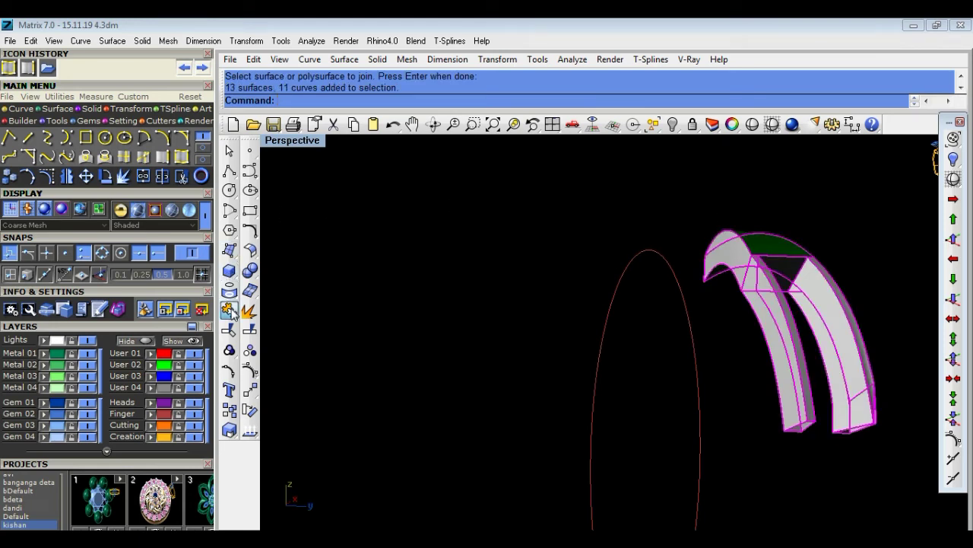
{"action": "key", "text": "Return"}
Select and deselect the joined model, orbiting and zooming to inspect it.
{"action": "left_click", "coordinate": [735, 209]}
{"action": "left_click", "coordinate": [760, 255]}
{"action": "left_click", "coordinate": [819, 240]}
{"action": "mouse_move", "coordinate": [819, 240]}
{"action": "right_mouse_down"}
{"action": "mouse_move", "coordinate": [703, 289]}
{"action": "mouse_move", "coordinate": [749, 294]}
{"action": "mouse_move", "coordinate": [707, 297]}
{"action": "right_mouse_up"}
{"action": "scroll", "coordinate": [736, 258], "scroll_direction": "up", "scroll_amount": 5}
{"action": "scroll", "coordinate": [764, 299], "scroll_direction": "down", "scroll_amount": 3}
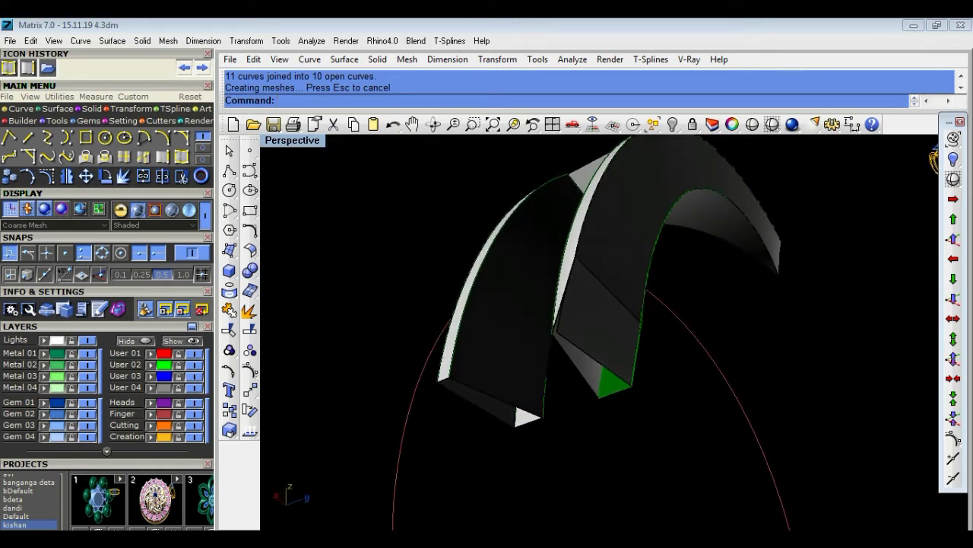
{"action": "scroll", "coordinate": [554, 312], "scroll_direction": "up", "scroll_amount": 3}
{"action": "scroll", "coordinate": [563, 323], "scroll_direction": "up", "scroll_amount": 2}
{"action": "scroll", "coordinate": [565, 326], "scroll_direction": "down", "scroll_amount": 5}
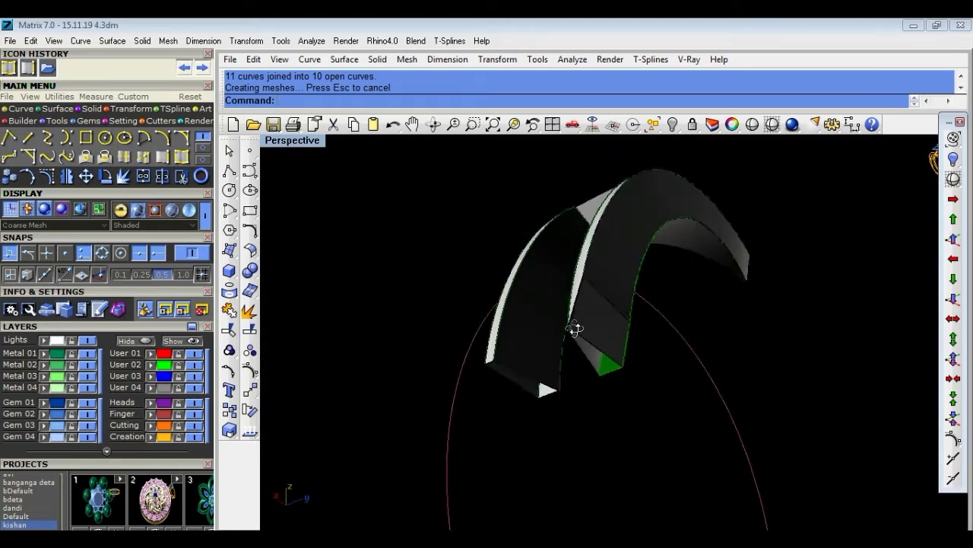
View the joined model head-on as an arch, then start Extract Surface.
{"action": "right_click_drag", "start_coordinate": [575, 326], "coordinate": [609, 327]}
{"action": "right_click_drag", "start_coordinate": [722, 402], "coordinate": [751, 403]}
{"action": "scroll", "coordinate": [821, 405], "scroll_direction": "up", "scroll_amount": 3}
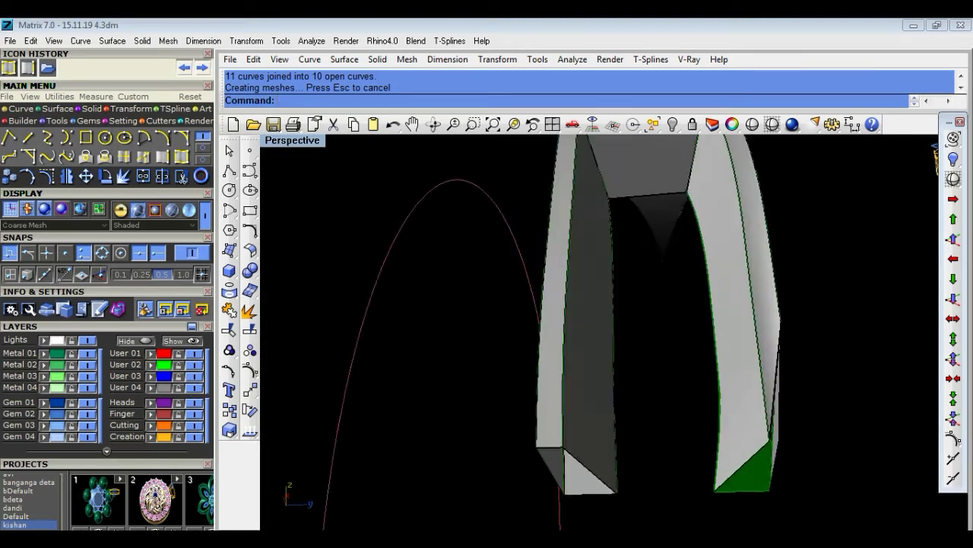
{"action": "scroll", "coordinate": [822, 404], "scroll_direction": "up", "scroll_amount": 2}
{"action": "scroll", "coordinate": [821, 405], "scroll_direction": "down", "scroll_amount": 3}
{"action": "scroll", "coordinate": [804, 408], "scroll_direction": "up", "scroll_amount": 1}
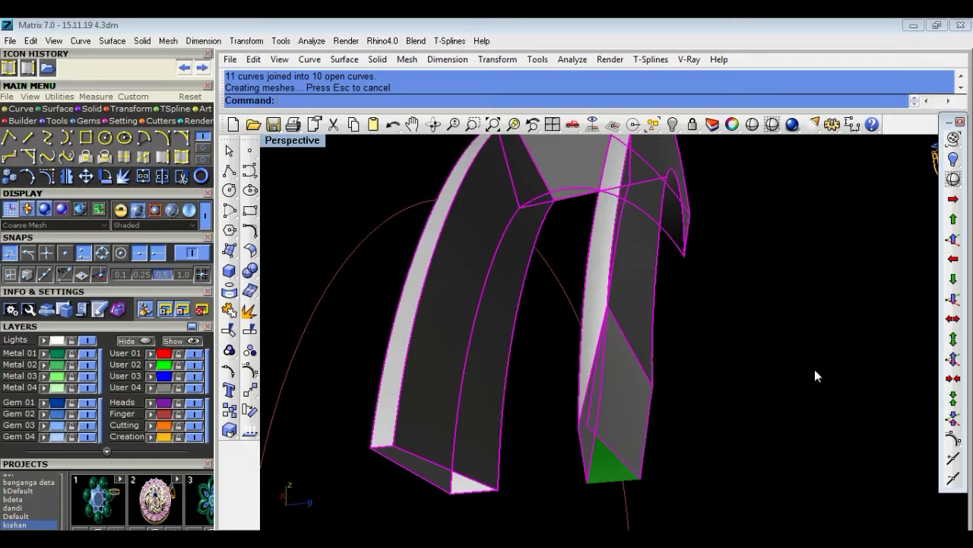
{"action": "left_click", "coordinate": [229, 329]}
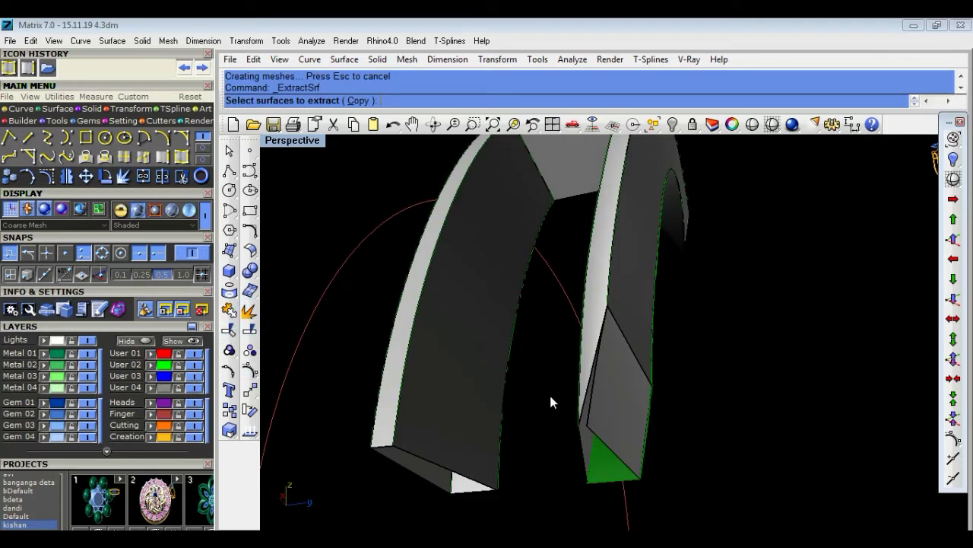
Extract the lower right-rail face and delete it, leaving an opening.
{"action": "left_click", "coordinate": [613, 395]}
{"action": "key", "text": "Return"}
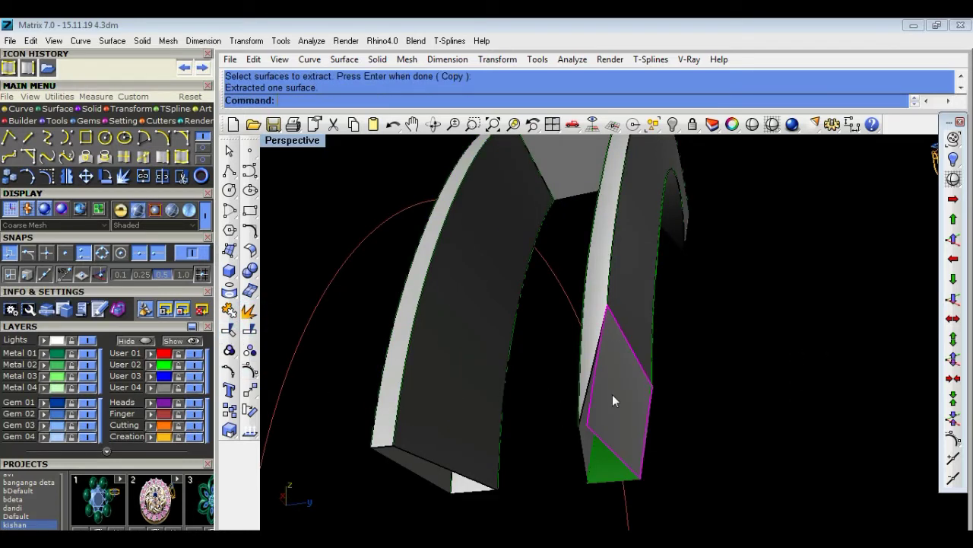
{"action": "key", "text": "Delete"}
{"action": "right_click_drag", "start_coordinate": [612, 394], "coordinate": [505, 386]}
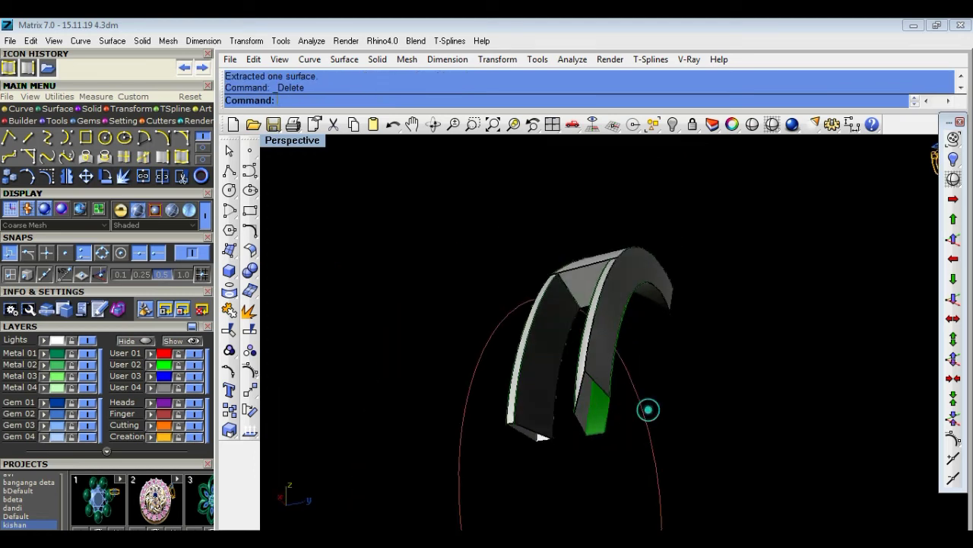
{"action": "mouse_move", "coordinate": [505, 386]}
{"action": "right_mouse_down"}
{"action": "mouse_move", "coordinate": [699, 422]}
{"action": "mouse_move", "coordinate": [479, 386]}
{"action": "mouse_move", "coordinate": [516, 454]}
{"action": "mouse_move", "coordinate": [516, 182]}
{"action": "right_mouse_up"}
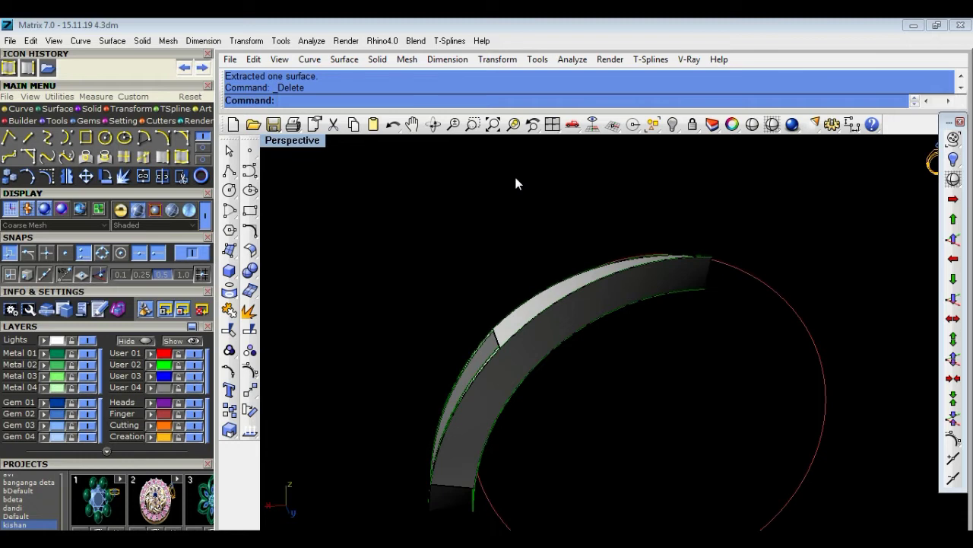
Orbit and zoom around the two band segments to inspect the opening.
{"action": "scroll", "coordinate": [547, 344], "scroll_direction": "down", "scroll_amount": 3}
{"action": "right_click_drag", "start_coordinate": [547, 345], "coordinate": [539, 280]}
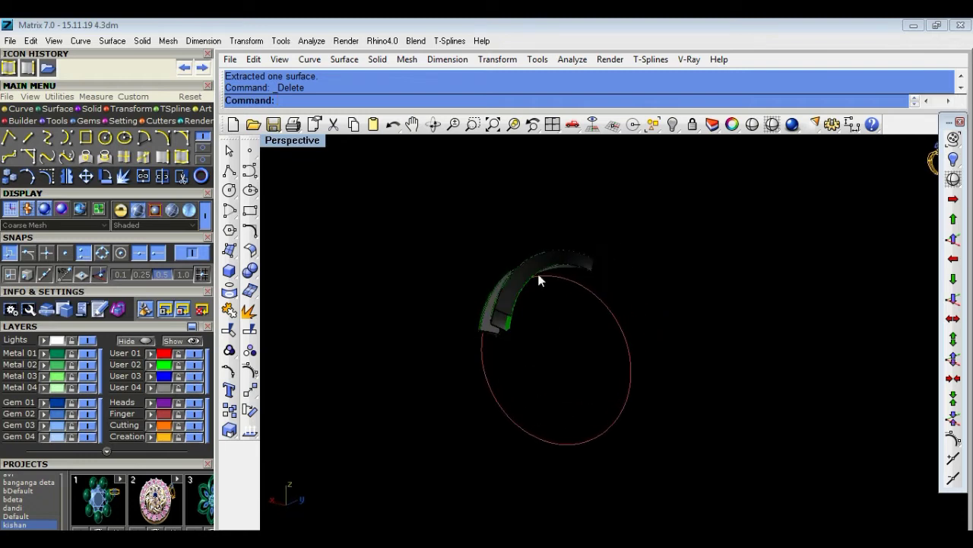
{"action": "scroll", "coordinate": [510, 336], "scroll_direction": "up", "scroll_amount": 2}
{"action": "scroll", "coordinate": [510, 336], "scroll_direction": "up", "scroll_amount": 2}
{"action": "scroll", "coordinate": [552, 284], "scroll_direction": "up", "scroll_amount": 2}
{"action": "scroll", "coordinate": [552, 285], "scroll_direction": "up", "scroll_amount": 2}
{"action": "mouse_move", "coordinate": [532, 289]}
{"action": "right_mouse_down"}
{"action": "mouse_move", "coordinate": [623, 295]}
{"action": "mouse_move", "coordinate": [684, 317]}
{"action": "right_mouse_up"}
{"action": "scroll", "coordinate": [838, 356], "scroll_direction": "up", "scroll_amount": 2}
{"action": "scroll", "coordinate": [838, 355], "scroll_direction": "up", "scroll_amount": 3}
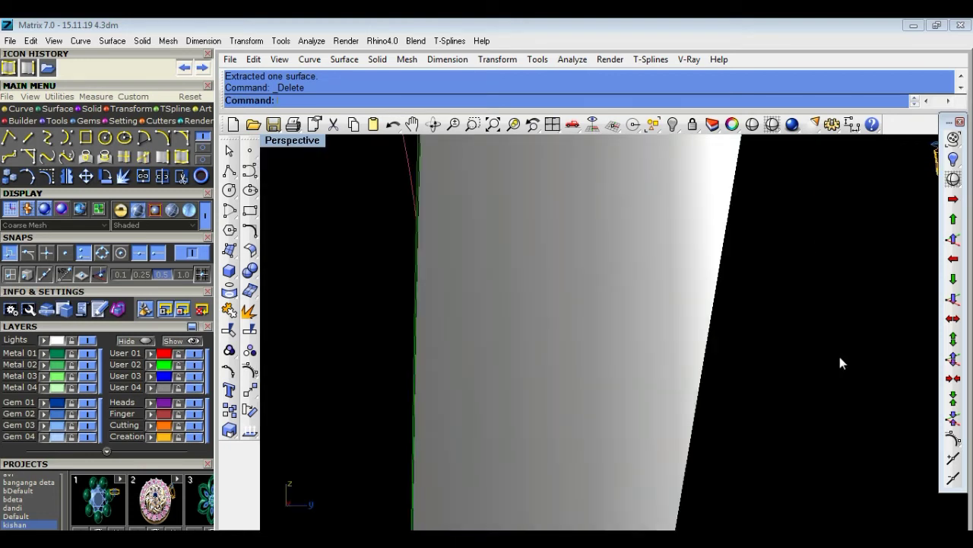
{"action": "scroll", "coordinate": [840, 363], "scroll_direction": "down", "scroll_amount": 3}
{"action": "mouse_move", "coordinate": [780, 358]}
{"action": "right_mouse_down"}
{"action": "mouse_move", "coordinate": [765, 352]}
{"action": "mouse_move", "coordinate": [727, 375]}
{"action": "mouse_move", "coordinate": [406, 363]}
{"action": "mouse_move", "coordinate": [739, 391]}
{"action": "mouse_move", "coordinate": [745, 358]}
{"action": "mouse_move", "coordinate": [587, 321]}
{"action": "right_mouse_up"}
Duplicate two edges of the grey face as curves.
{"action": "left_click", "coordinate": [161, 156]}
{"action": "scroll", "coordinate": [586, 321], "scroll_direction": "up", "scroll_amount": 2}
{"action": "left_click", "coordinate": [616, 318]}
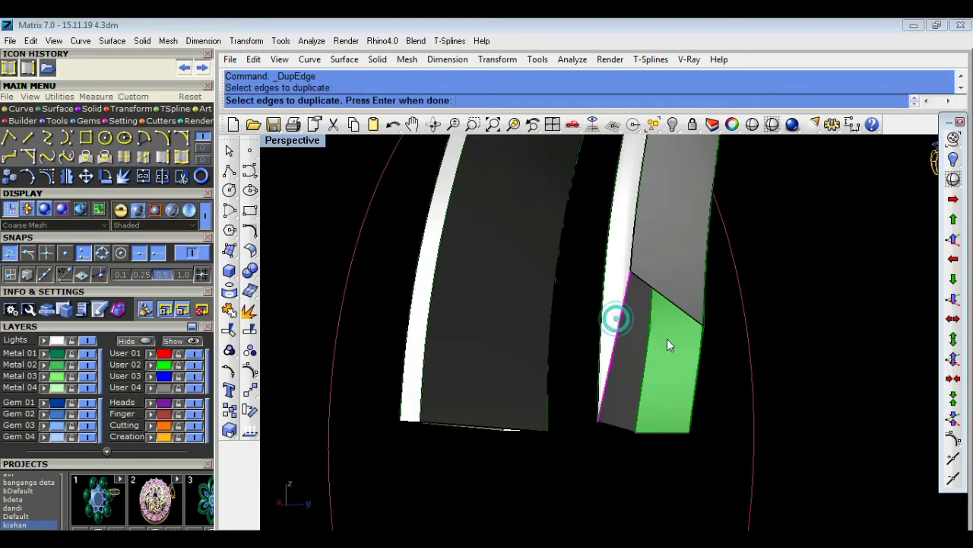
{"action": "left_click", "coordinate": [700, 355]}
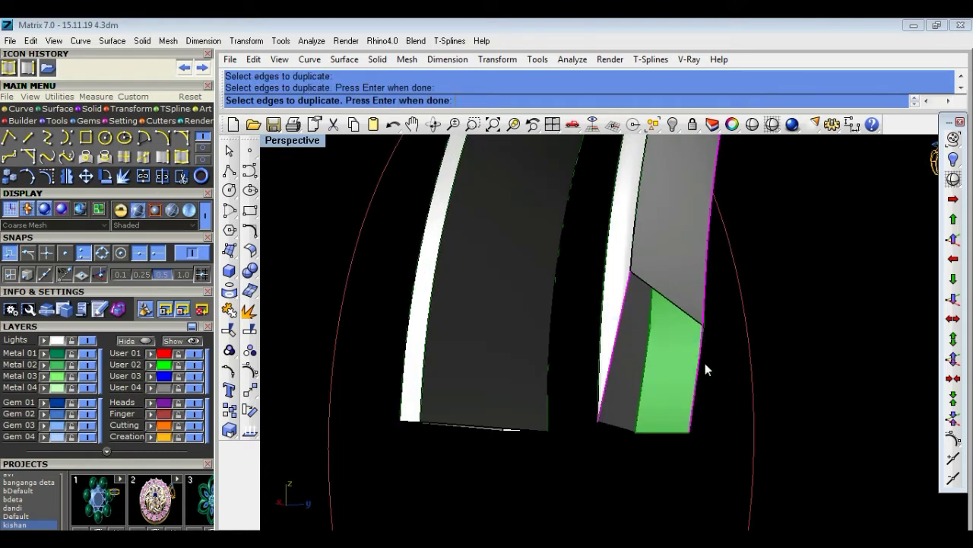
{"action": "key", "text": "Return"}
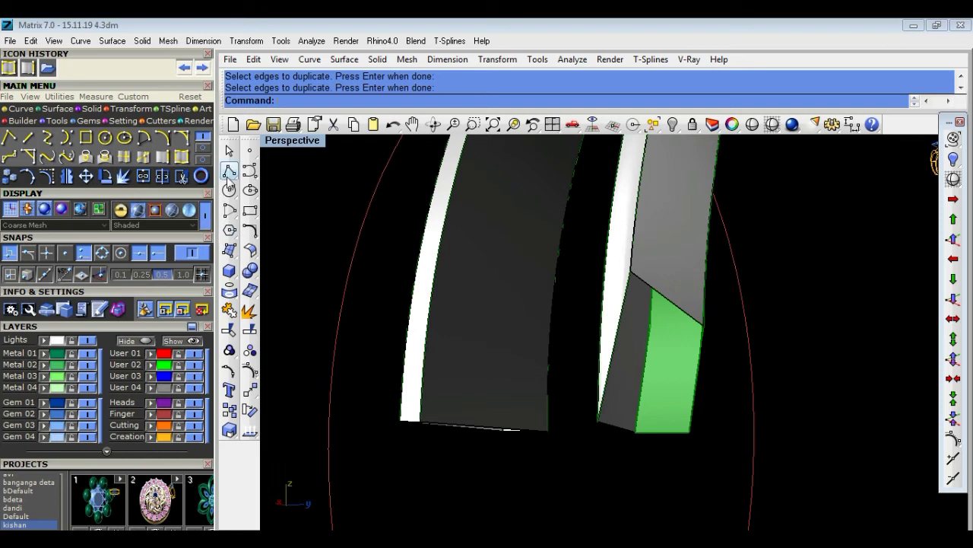
Cut a short piece out of the edge curve with Delete Sub-curve.
{"action": "left_click", "coordinate": [249, 230]}
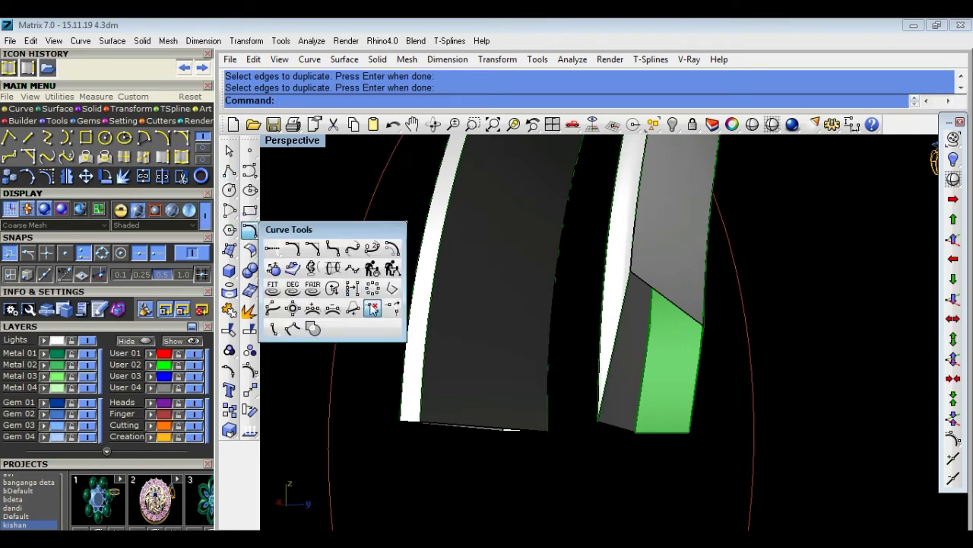
{"action": "left_click", "coordinate": [373, 307]}
{"action": "scroll", "coordinate": [717, 321], "scroll_direction": "up", "scroll_amount": 5}
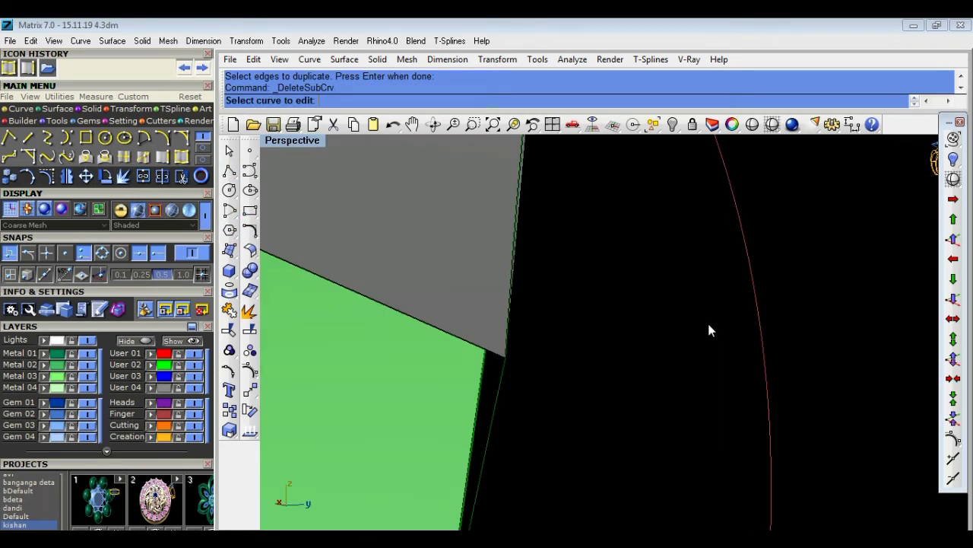
{"action": "left_click", "coordinate": [506, 359]}
{"action": "scroll", "coordinate": [506, 361], "scroll_direction": "up", "scroll_amount": 3}
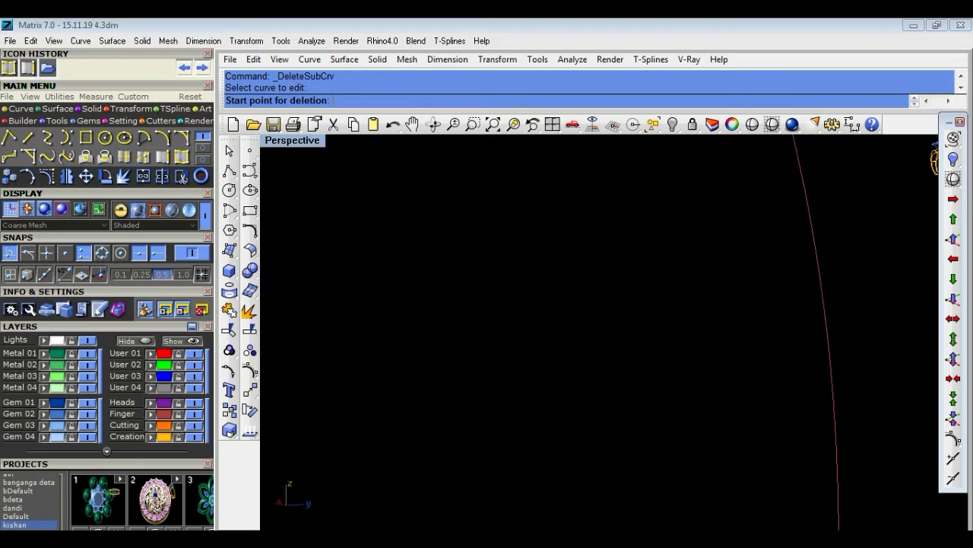
{"action": "scroll", "coordinate": [507, 365], "scroll_direction": "down", "scroll_amount": 3}
{"action": "left_click", "coordinate": [516, 365]}
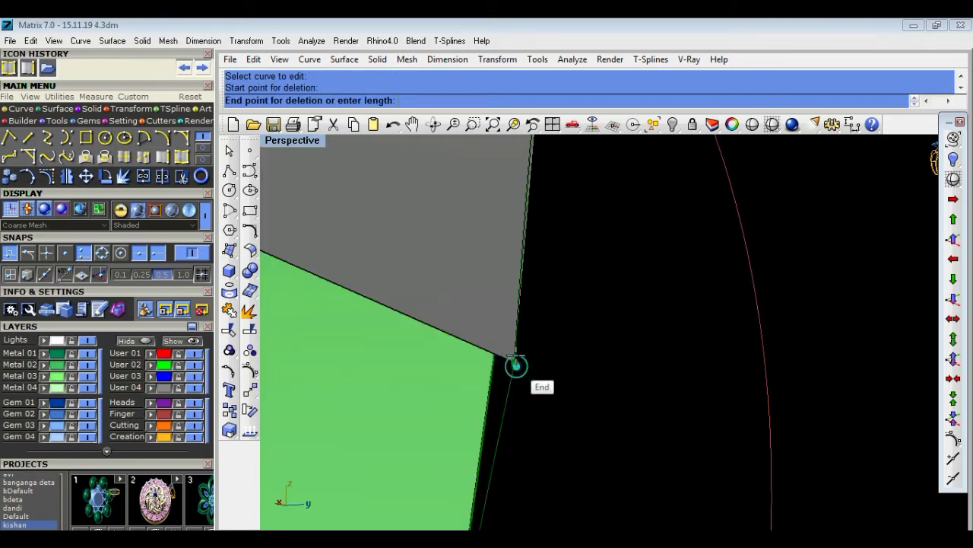
{"action": "left_click", "coordinate": [516, 365]}
{"action": "scroll", "coordinate": [544, 372], "scroll_direction": "down", "scroll_amount": 3}
{"action": "left_click", "coordinate": [546, 376]}
{"action": "scroll", "coordinate": [551, 376], "scroll_direction": "up", "scroll_amount": 3}
{"action": "scroll", "coordinate": [525, 342], "scroll_direction": "up", "scroll_amount": 2}
{"action": "scroll", "coordinate": [496, 319], "scroll_direction": "down", "scroll_amount": 2}
{"action": "scroll", "coordinate": [502, 324], "scroll_direction": "down", "scroll_amount": 2}
{"action": "scroll", "coordinate": [509, 327], "scroll_direction": "up", "scroll_amount": 3}
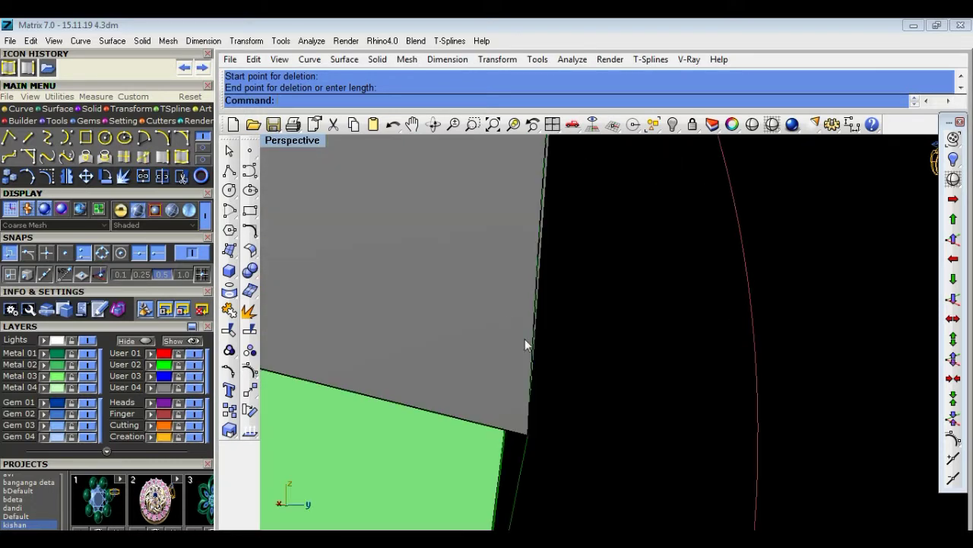
Loft a surface between the grey surface edge and the dark face's left edge.
{"action": "left_click", "coordinate": [530, 349]}
{"action": "left_click", "coordinate": [588, 397]}
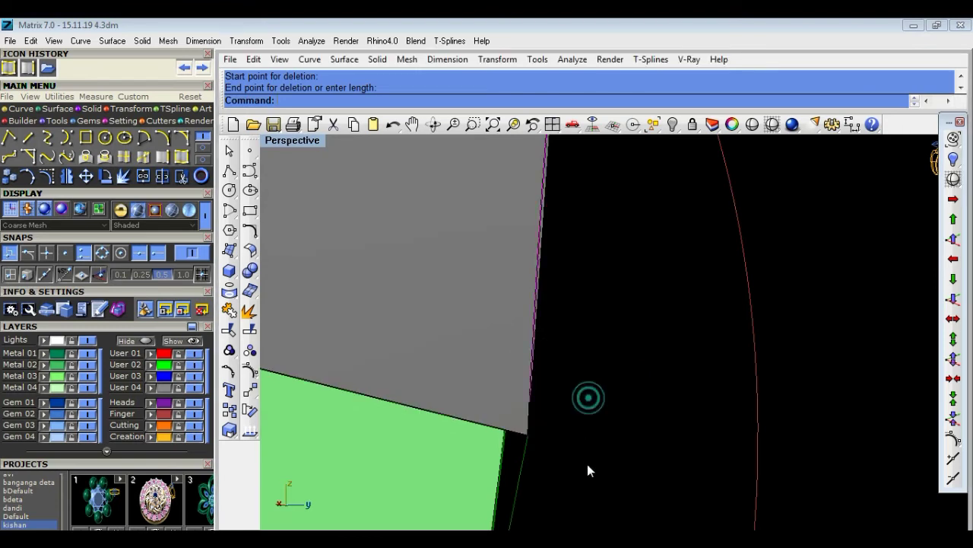
{"action": "scroll", "coordinate": [533, 429], "scroll_direction": "down", "scroll_amount": 2}
{"action": "right_click", "coordinate": [480, 432]}
{"action": "left_click", "coordinate": [600, 464]}
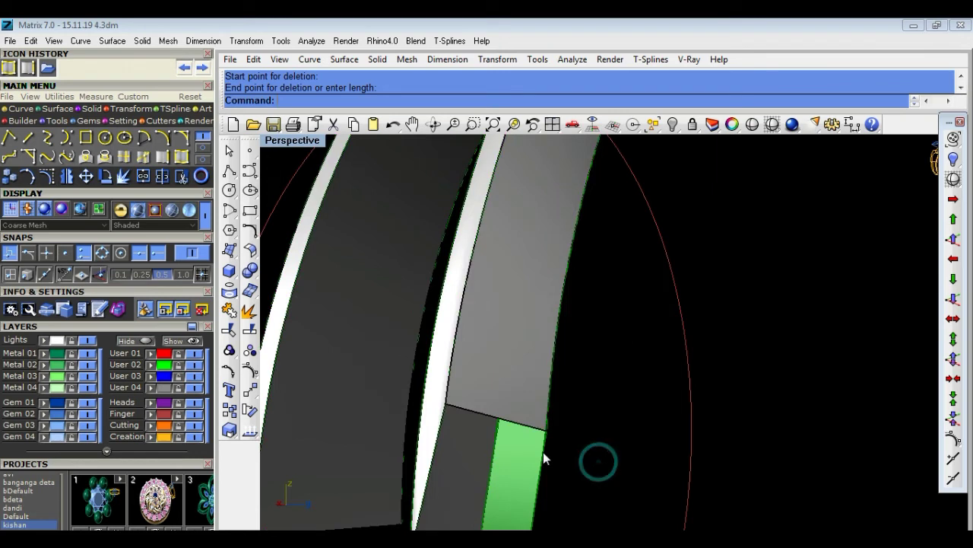
{"action": "left_click", "coordinate": [543, 453]}
{"action": "left_click", "coordinate": [598, 500]}
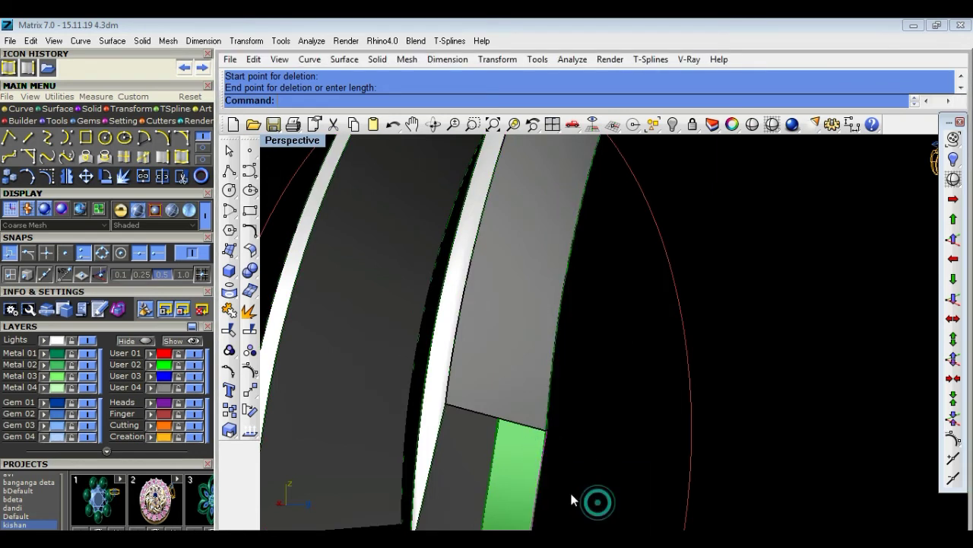
{"action": "left_click", "coordinate": [445, 421]}
{"action": "key", "text": "Return"}
{"action": "key", "text": "Return"}
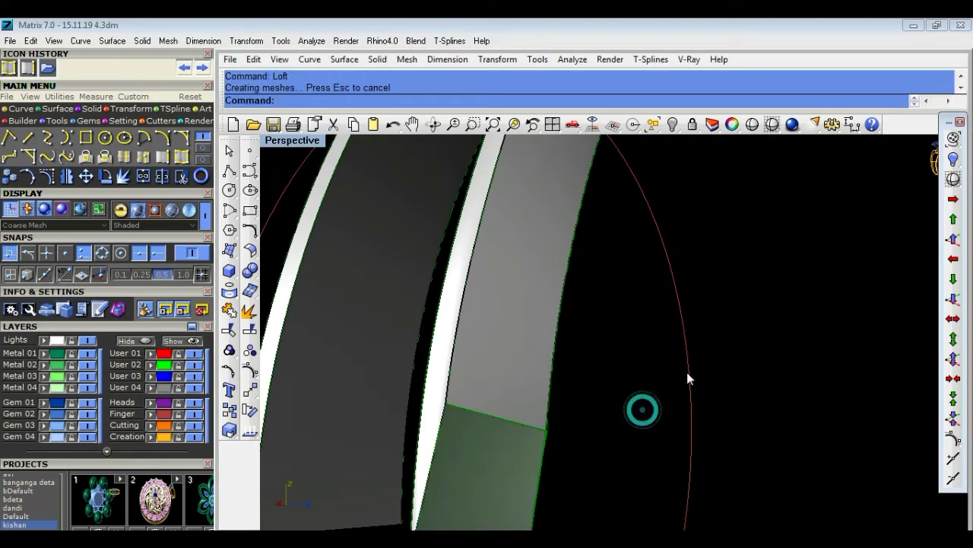
Join the lofted surface and arch frame into one green polysurface, then begin duplicating its edges.
{"action": "scroll", "coordinate": [643, 414], "scroll_direction": "down", "scroll_amount": 5}
{"action": "left_click", "coordinate": [581, 407]}
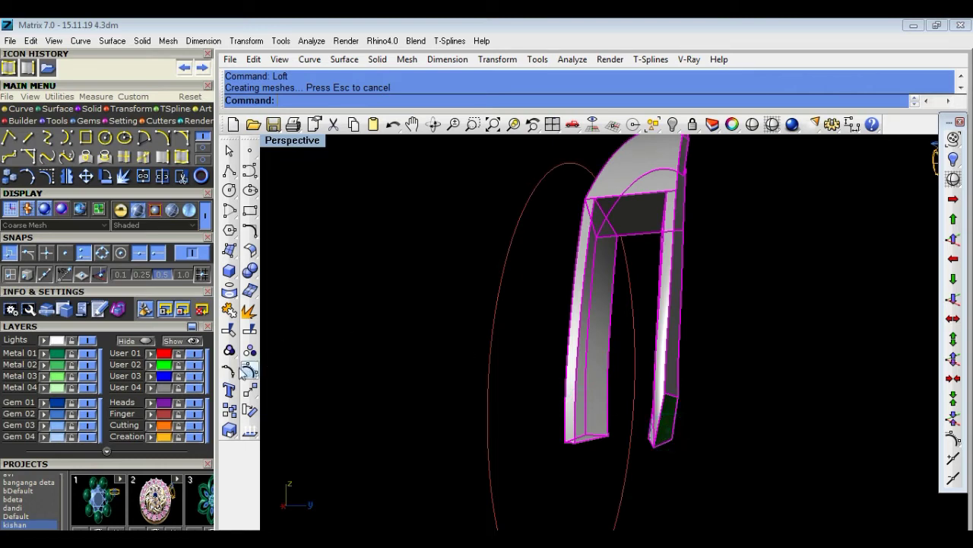
{"action": "left_click", "coordinate": [229, 310]}
{"action": "mouse_move", "coordinate": [767, 396]}
{"action": "right_mouse_down"}
{"action": "mouse_move", "coordinate": [723, 421]}
{"action": "mouse_move", "coordinate": [652, 293]}
{"action": "mouse_move", "coordinate": [741, 339]}
{"action": "right_mouse_up"}
{"action": "mouse_move", "coordinate": [586, 271]}
{"action": "right_mouse_down"}
{"action": "mouse_move", "coordinate": [656, 261]}
{"action": "mouse_move", "coordinate": [674, 274]}
{"action": "mouse_move", "coordinate": [611, 248]}
{"action": "mouse_move", "coordinate": [632, 270]}
{"action": "mouse_move", "coordinate": [687, 256]}
{"action": "mouse_move", "coordinate": [682, 268]}
{"action": "right_mouse_up"}
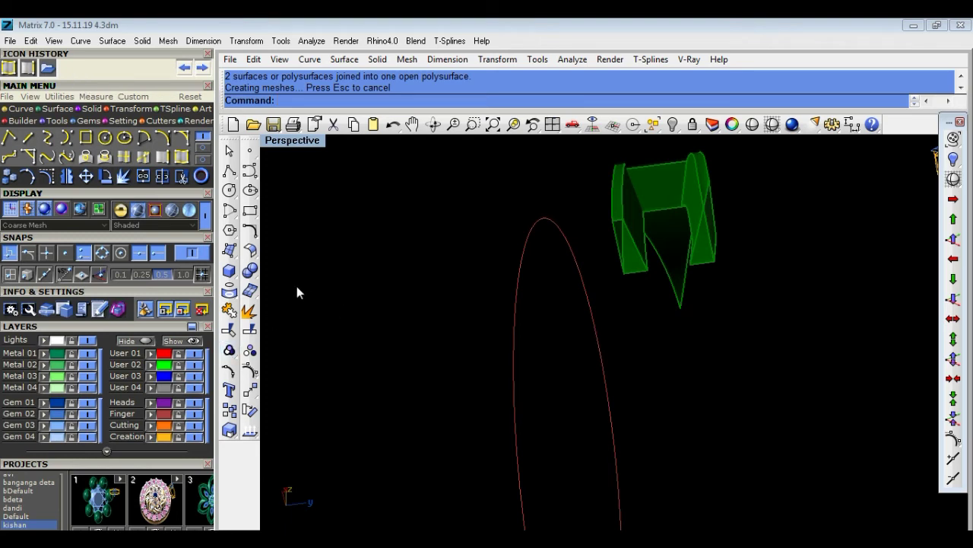
{"action": "left_click", "coordinate": [169, 158]}
{"action": "left_click", "coordinate": [619, 258]}
Duplicate the edges around the open triangular end of the green frame.
{"action": "left_click", "coordinate": [629, 270]}
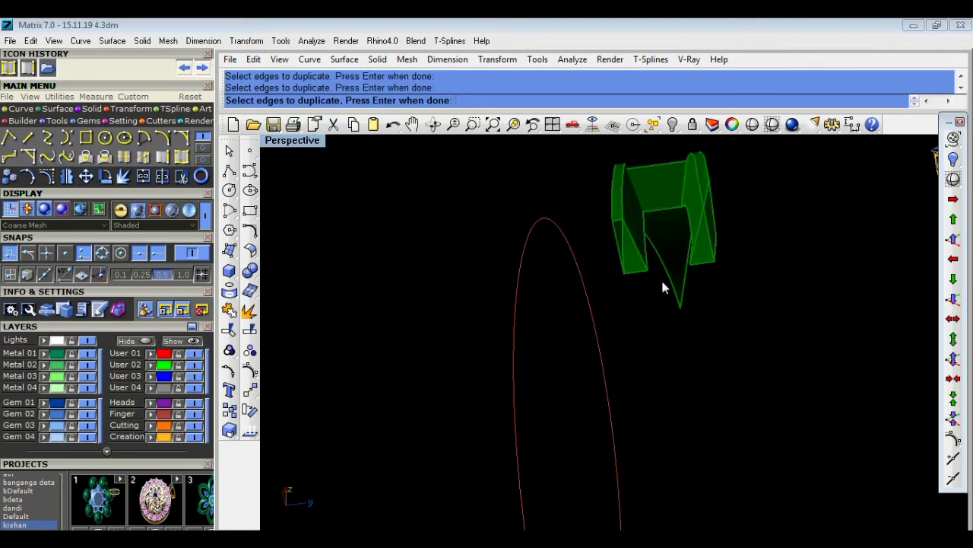
{"action": "right_click", "coordinate": [660, 294]}
{"action": "scroll", "coordinate": [626, 254], "scroll_direction": "up", "scroll_amount": 5}
{"action": "left_click", "coordinate": [607, 237]}
{"action": "left_click", "coordinate": [633, 202]}
{"action": "left_click", "coordinate": [661, 304]}
{"action": "key", "text": "Return"}
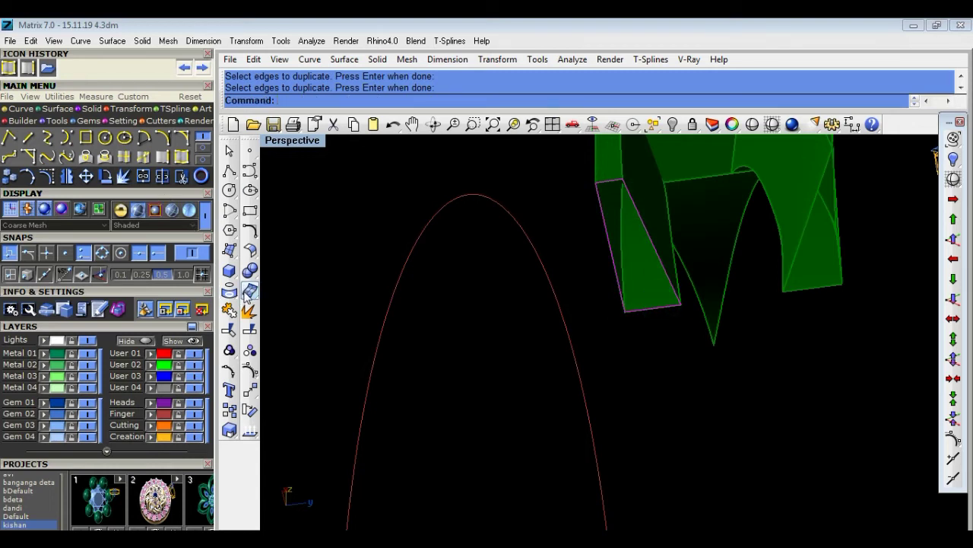
Build a trial patch surface from the duplicated edge curves.
{"action": "left_click", "coordinate": [226, 255]}
{"action": "left_click", "coordinate": [272, 287]}
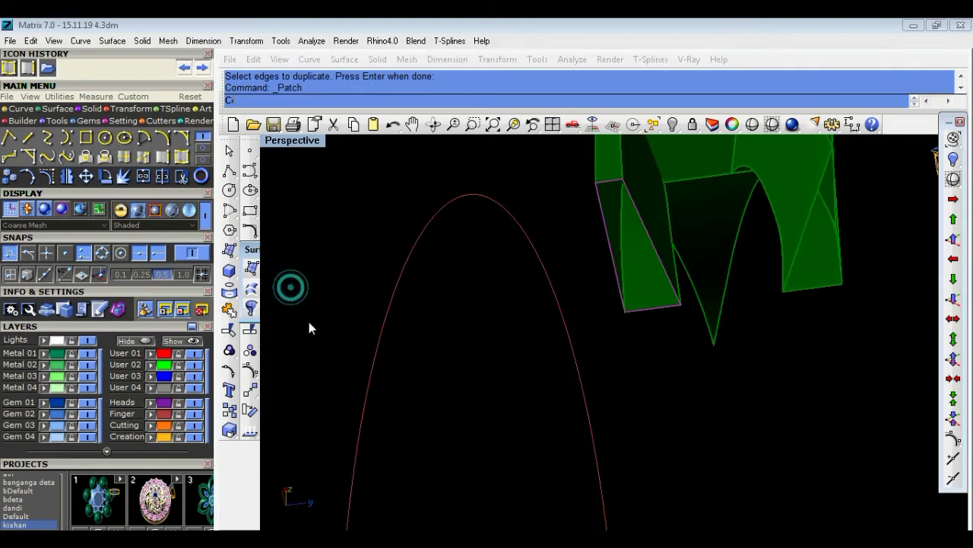
{"action": "left_click", "coordinate": [587, 427]}
{"action": "right_click", "coordinate": [587, 429]}
{"action": "left_click", "coordinate": [426, 418]}
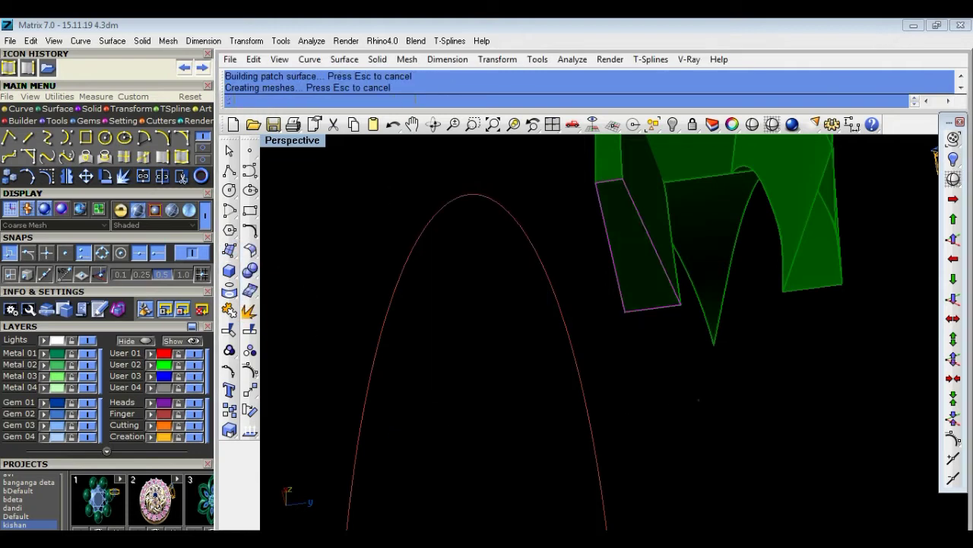
Duplicate the vertical, bottom and diagonal edges of the other end face.
{"action": "right_click_drag", "start_coordinate": [835, 351], "coordinate": [806, 363]}
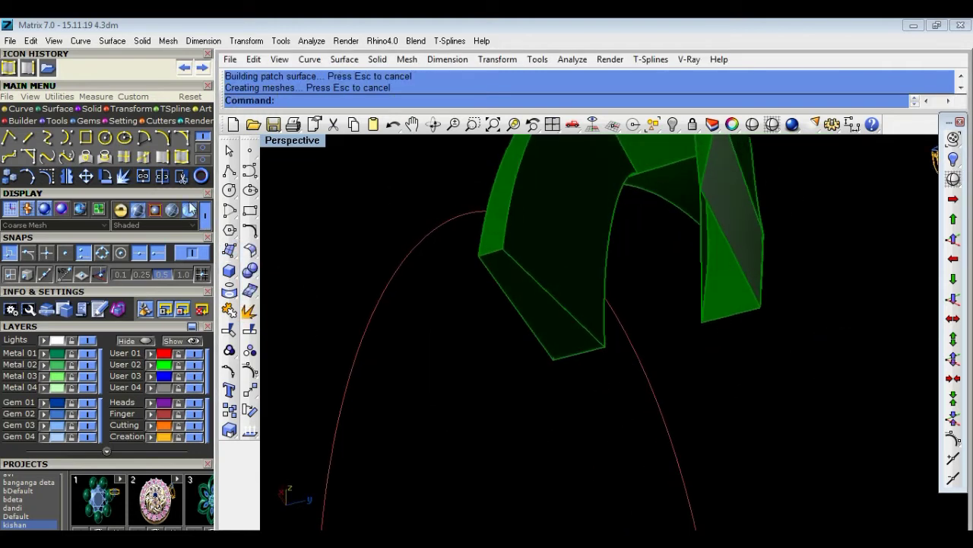
{"action": "left_click", "coordinate": [162, 157]}
{"action": "left_click", "coordinate": [700, 270]}
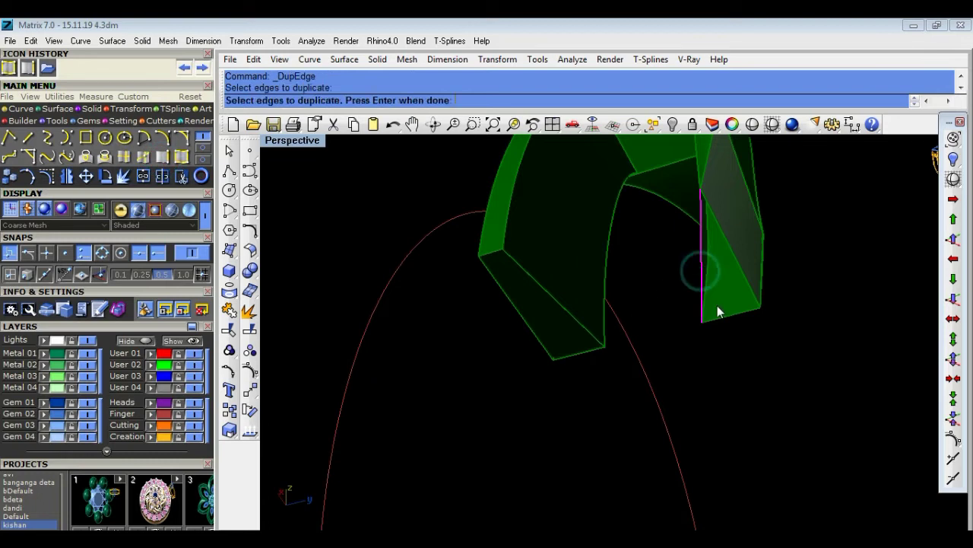
{"action": "left_click", "coordinate": [718, 315]}
{"action": "left_click", "coordinate": [738, 261]}
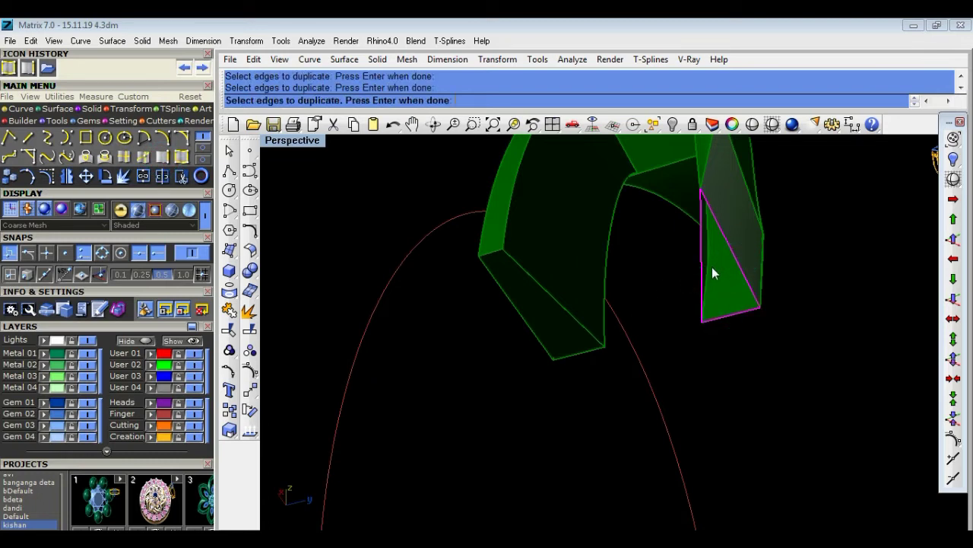
{"action": "key", "text": "Return"}
Patch the new edge curves, then undo the patch surface.
{"action": "left_click", "coordinate": [230, 251]}
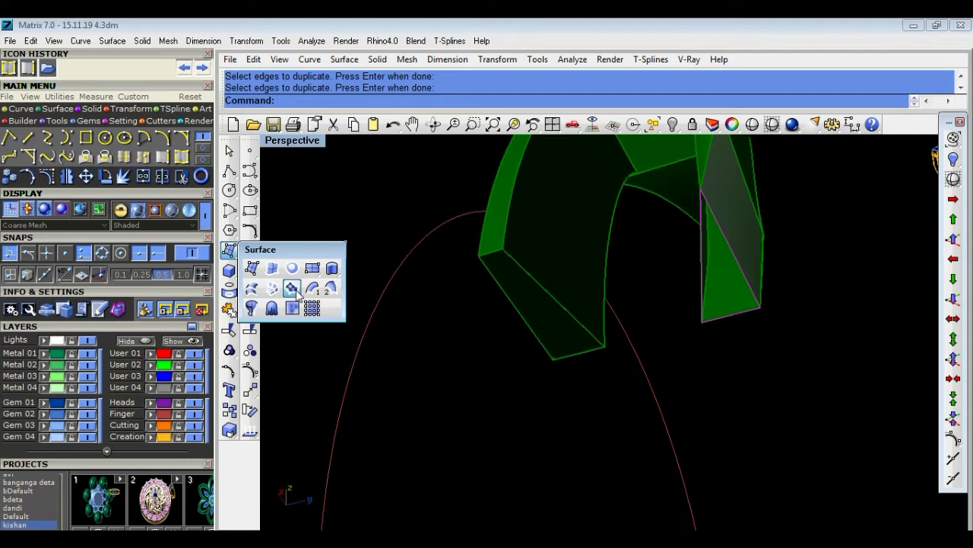
{"action": "left_click", "coordinate": [293, 289]}
{"action": "key", "text": "Return"}
{"action": "left_click", "coordinate": [417, 418]}
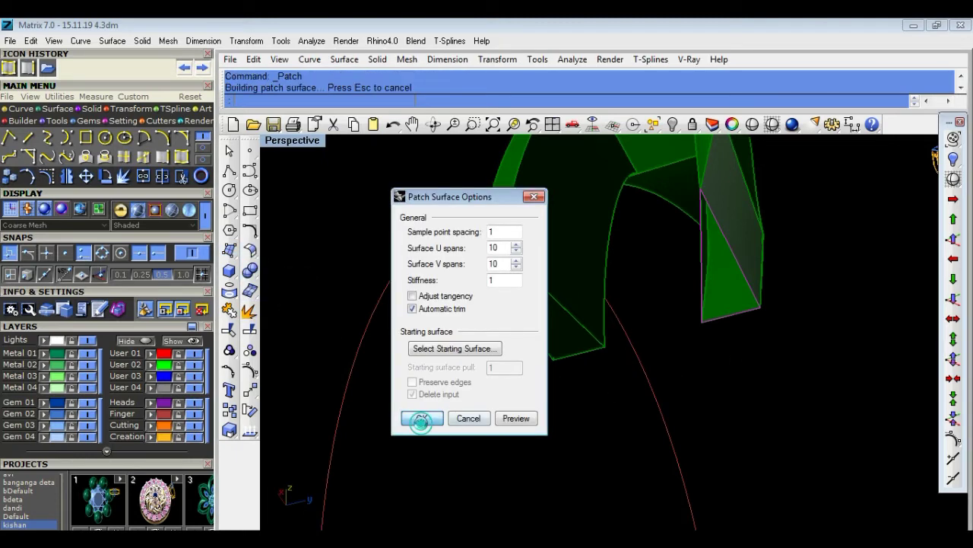
{"action": "key", "text": "ctrl+z"}
Loft a surface across the end opening and select the frame pieces.
{"action": "left_click", "coordinate": [740, 381]}
{"action": "type", "text": "Loft"}
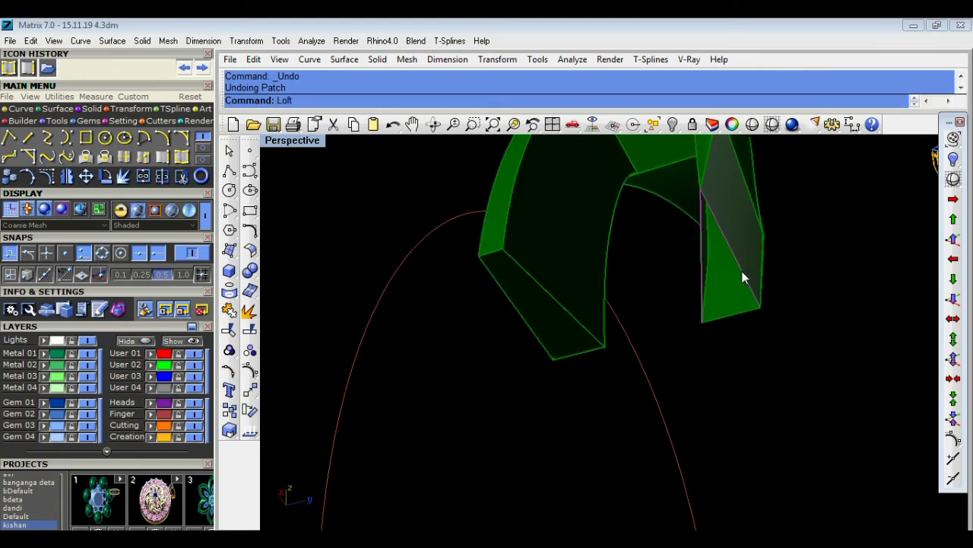
{"action": "key", "text": "Return"}
{"action": "key", "text": "Return"}
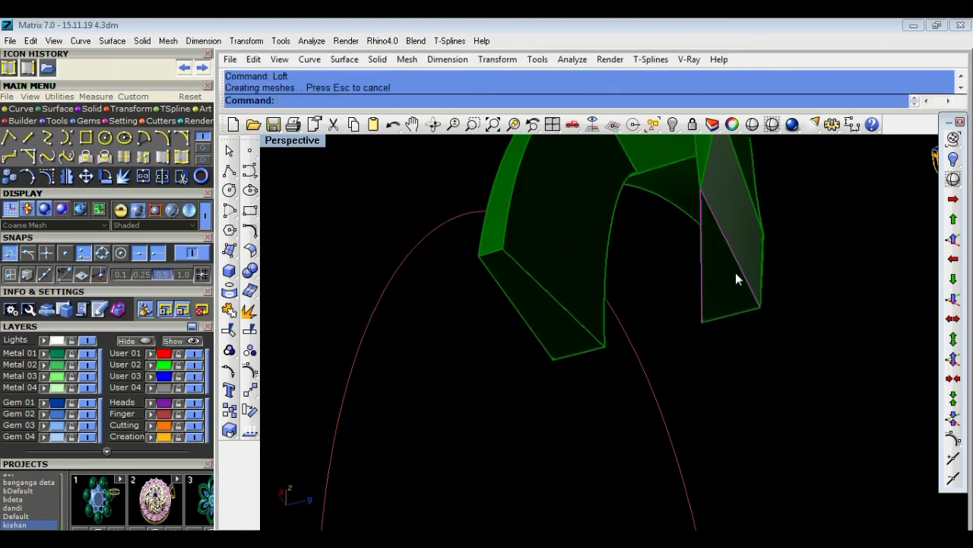
{"action": "scroll", "coordinate": [789, 318], "scroll_direction": "down", "scroll_amount": 3}
{"action": "left_click_drag", "start_coordinate": [819, 393], "coordinate": [771, 337]}
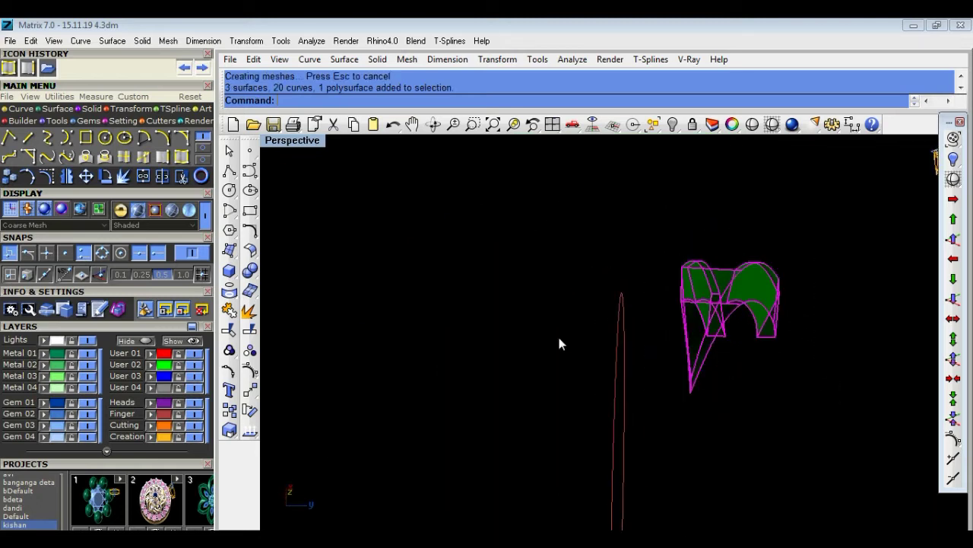
Join the copied edge curves into 9 open curves and hide the green frame part.
{"action": "left_click", "coordinate": [229, 311]}
{"action": "left_click", "coordinate": [715, 278]}
{"action": "left_click", "coordinate": [675, 124]}
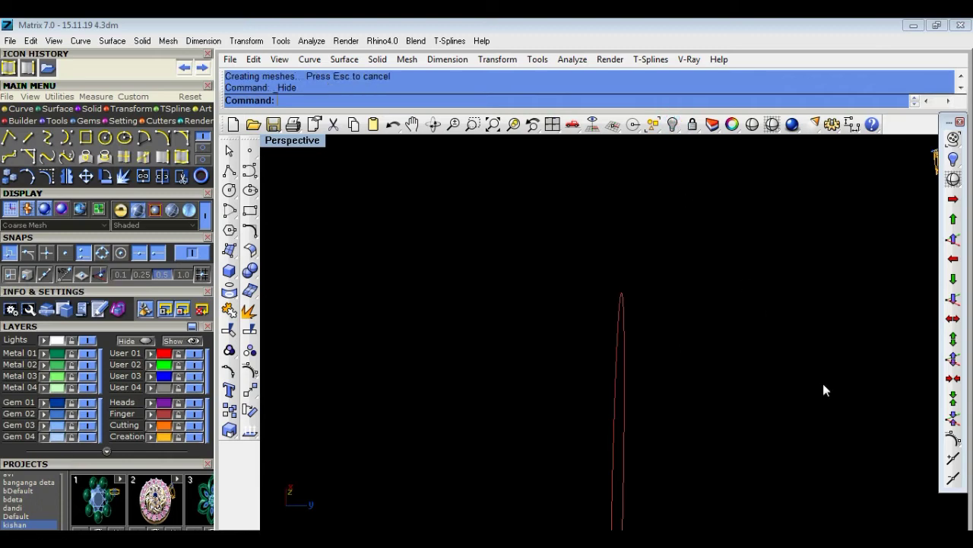
Hide Swap to bring back the 18 ring objects, then orbit to a three-quarter view.
{"action": "left_click", "coordinate": [675, 125]}
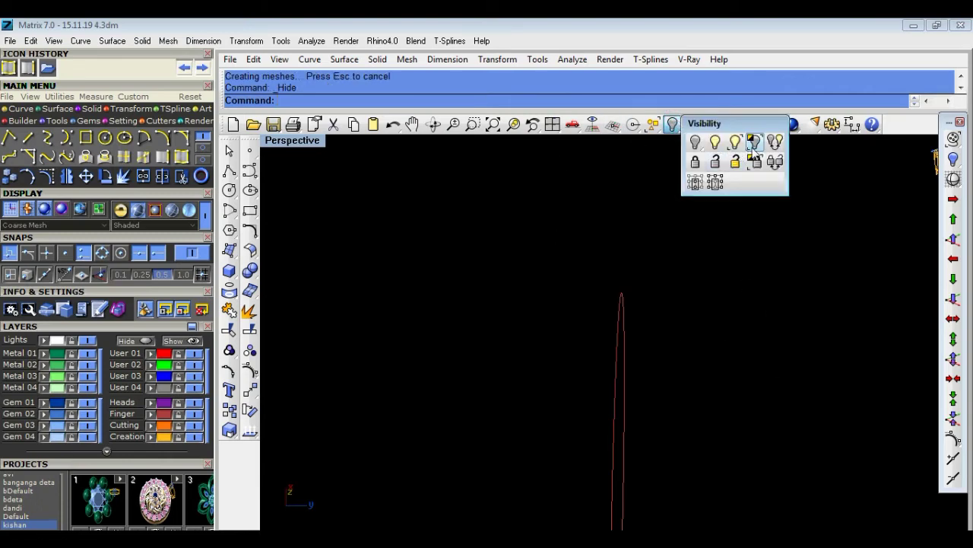
{"action": "left_click", "coordinate": [757, 146]}
{"action": "mouse_move", "coordinate": [758, 205]}
{"action": "right_mouse_down"}
{"action": "mouse_move", "coordinate": [733, 371]}
{"action": "mouse_move", "coordinate": [281, 509]}
{"action": "right_mouse_up"}
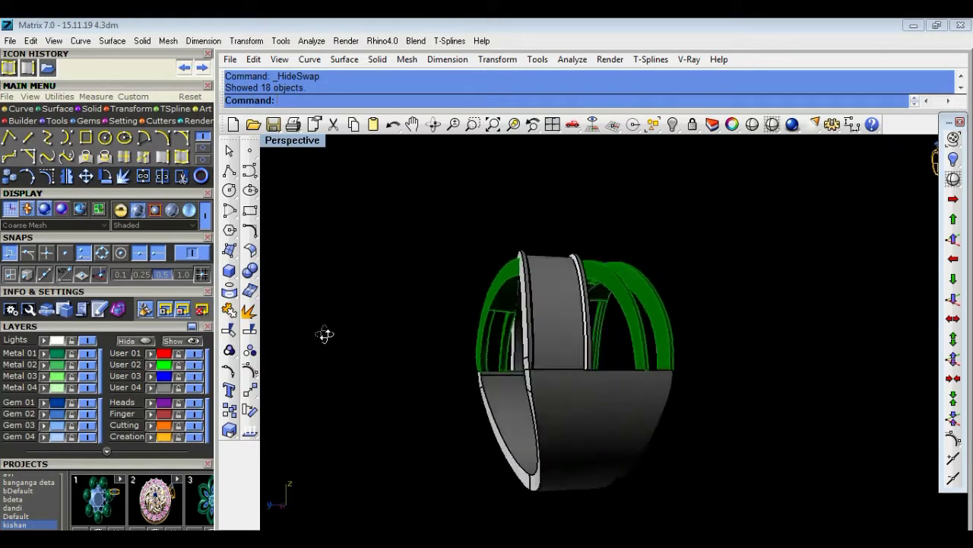
{"action": "right_click_drag", "start_coordinate": [934, 164], "coordinate": [936, 152]}
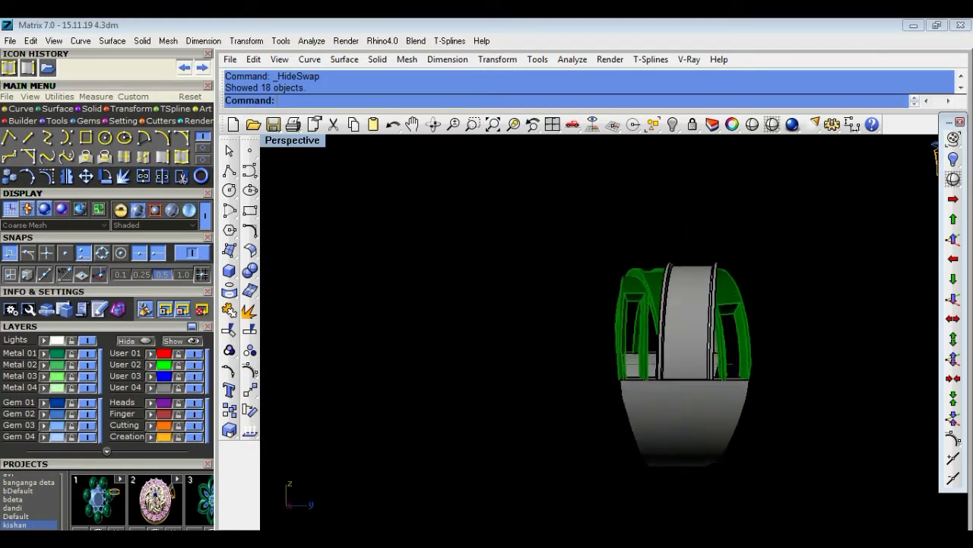
{"action": "mouse_move", "coordinate": [672, 364]}
{"action": "right_mouse_down"}
{"action": "mouse_move", "coordinate": [767, 393]}
{"action": "mouse_move", "coordinate": [795, 320]}
{"action": "mouse_move", "coordinate": [504, 352]}
{"action": "mouse_move", "coordinate": [772, 412]}
{"action": "right_mouse_up"}
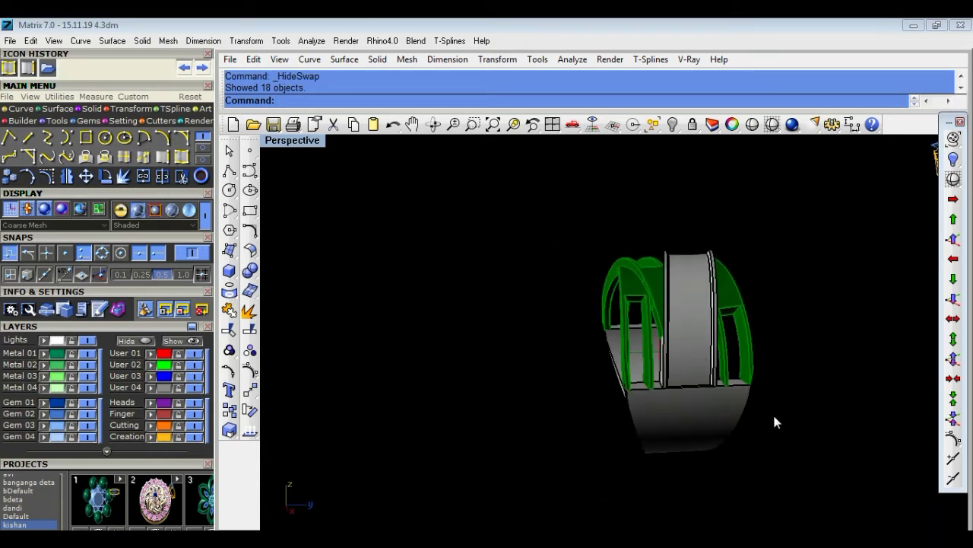
Join the centre band with the other picked gallery pieces.
{"action": "left_click", "coordinate": [679, 332]}
{"action": "left_click", "coordinate": [249, 317]}
{"action": "left_click", "coordinate": [390, 322]}
{"action": "left_click", "coordinate": [487, 354]}
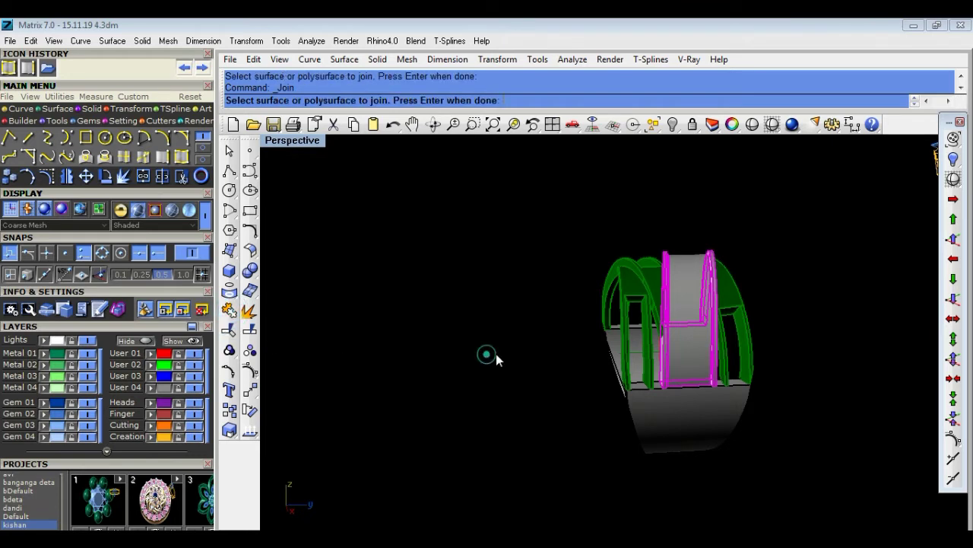
{"action": "key", "text": "Return"}
Pick the thin red curve among the overlapping centre pieces and delete it.
{"action": "left_click", "coordinate": [571, 395]}
{"action": "left_click", "coordinate": [727, 354]}
{"action": "left_click", "coordinate": [768, 385]}
{"action": "mouse_move", "coordinate": [783, 323]}
{"action": "right_mouse_down"}
{"action": "mouse_move", "coordinate": [760, 378]}
{"action": "mouse_move", "coordinate": [574, 310]}
{"action": "mouse_move", "coordinate": [463, 311]}
{"action": "right_mouse_up"}
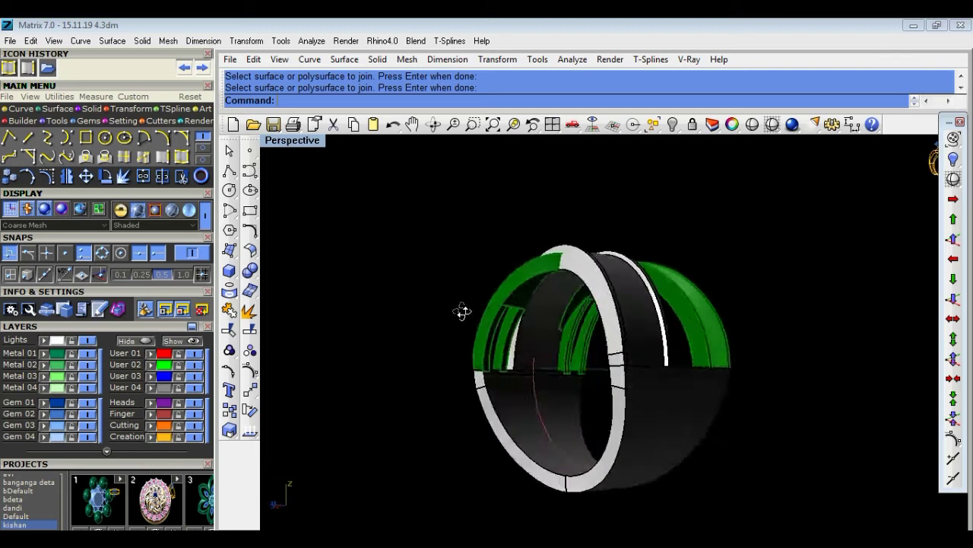
{"action": "key", "text": "Delete"}
Orbit around the ring from several angles, then select all and clear the selection.
{"action": "mouse_move", "coordinate": [620, 407]}
{"action": "right_mouse_down"}
{"action": "mouse_move", "coordinate": [619, 463]}
{"action": "mouse_move", "coordinate": [339, 387]}
{"action": "mouse_move", "coordinate": [537, 466]}
{"action": "right_mouse_up"}
{"action": "scroll", "coordinate": [616, 403], "scroll_direction": "up", "scroll_amount": 5}
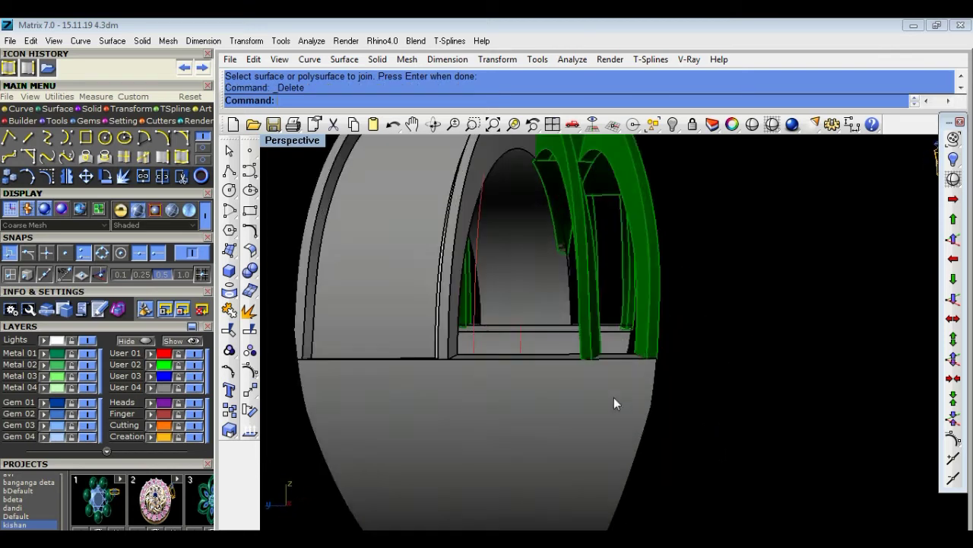
{"action": "scroll", "coordinate": [644, 354], "scroll_direction": "down", "scroll_amount": 5}
{"action": "mouse_move", "coordinate": [663, 372]}
{"action": "right_mouse_down"}
{"action": "mouse_move", "coordinate": [692, 408]}
{"action": "mouse_move", "coordinate": [663, 413]}
{"action": "right_mouse_up"}
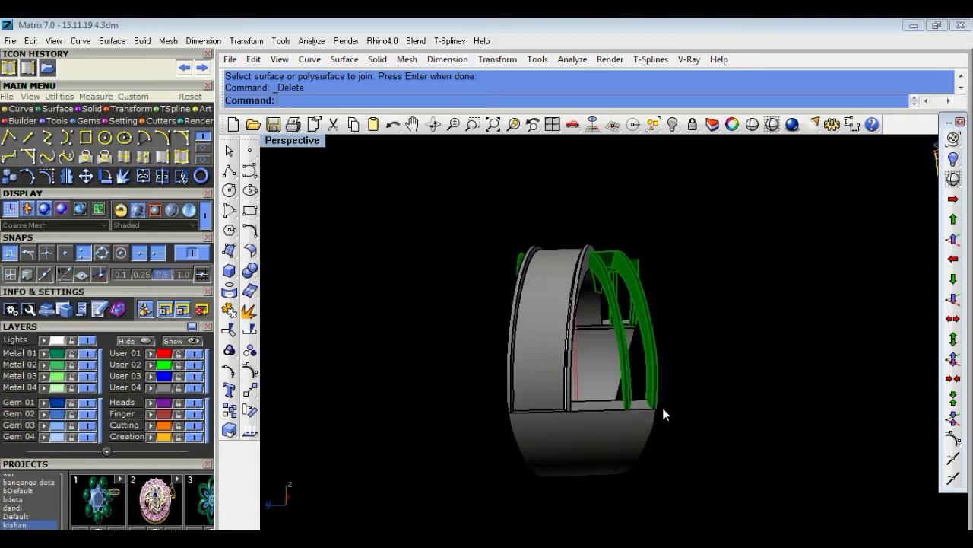
{"action": "mouse_move", "coordinate": [806, 359]}
{"action": "right_mouse_down"}
{"action": "mouse_move", "coordinate": [798, 423]}
{"action": "mouse_move", "coordinate": [717, 475]}
{"action": "right_mouse_up"}
{"action": "key", "text": "ctrl+a"}
{"action": "left_click", "coordinate": [556, 352]}
Zoom and orbit around the ring, then select the two green gallery rails.
{"action": "right_click_drag", "start_coordinate": [556, 352], "coordinate": [728, 421]}
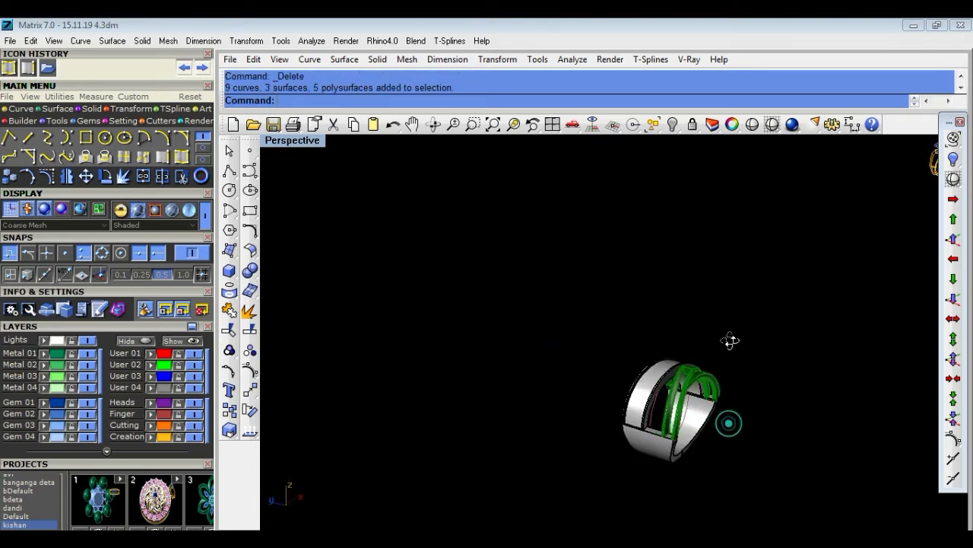
{"action": "scroll", "coordinate": [670, 463], "scroll_direction": "up", "scroll_amount": 3}
{"action": "scroll", "coordinate": [670, 463], "scroll_direction": "up", "scroll_amount": 3}
{"action": "scroll", "coordinate": [728, 413], "scroll_direction": "down", "scroll_amount": 5}
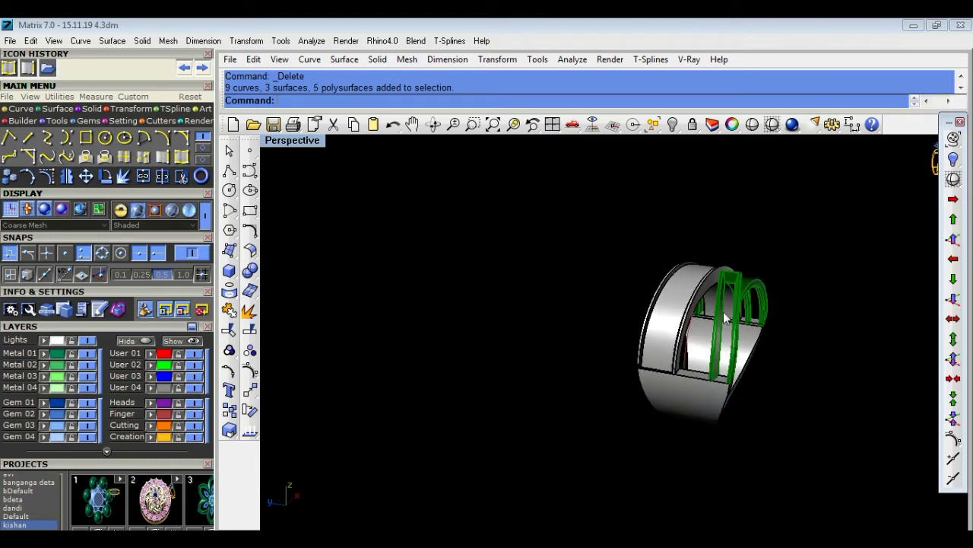
{"action": "scroll", "coordinate": [734, 300], "scroll_direction": "up", "scroll_amount": 5}
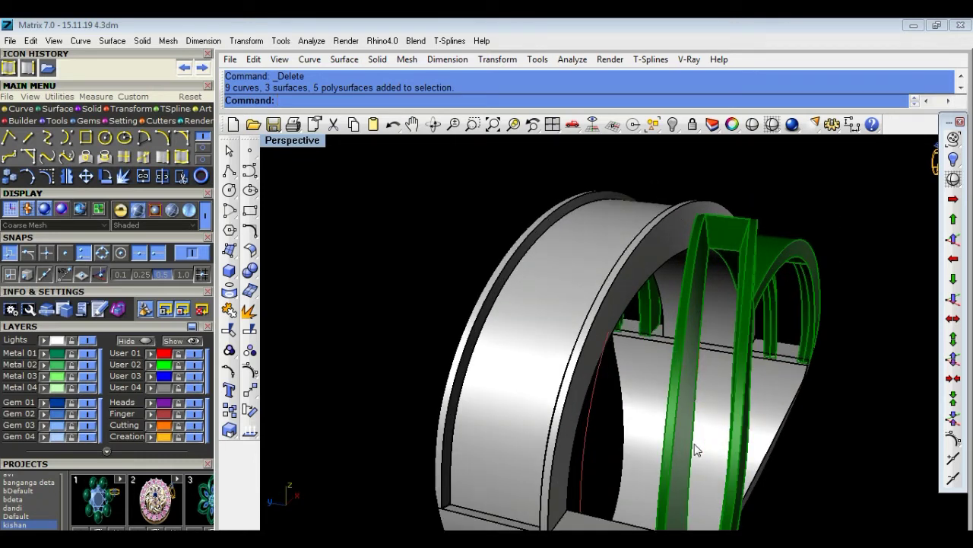
{"action": "scroll", "coordinate": [749, 426], "scroll_direction": "down", "scroll_amount": 2}
{"action": "mouse_move", "coordinate": [760, 386]}
{"action": "right_mouse_down"}
{"action": "mouse_move", "coordinate": [615, 391]}
{"action": "mouse_move", "coordinate": [446, 298]}
{"action": "mouse_move", "coordinate": [447, 336]}
{"action": "mouse_move", "coordinate": [487, 396]}
{"action": "mouse_move", "coordinate": [496, 300]}
{"action": "right_mouse_up"}
{"action": "scroll", "coordinate": [452, 313], "scroll_direction": "up", "scroll_amount": 3}
{"action": "scroll", "coordinate": [443, 362], "scroll_direction": "down", "scroll_amount": 1}
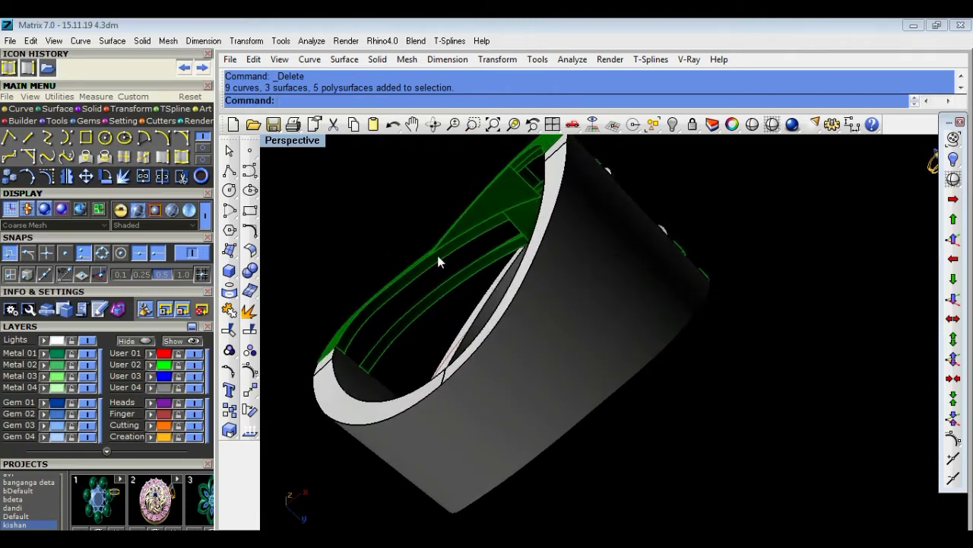
{"action": "scroll", "coordinate": [438, 262], "scroll_direction": "up", "scroll_amount": 5}
{"action": "scroll", "coordinate": [438, 262], "scroll_direction": "down", "scroll_amount": 4}
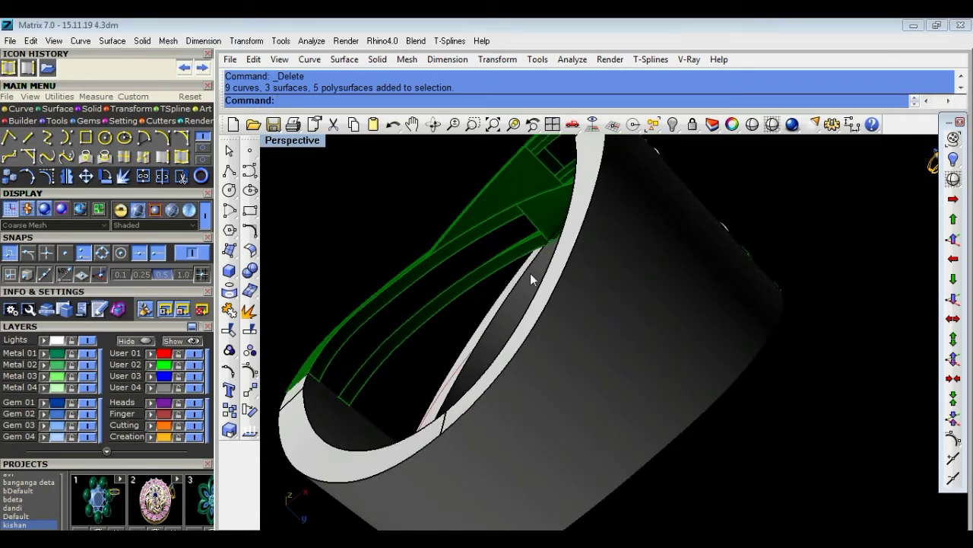
{"action": "scroll", "coordinate": [404, 308], "scroll_direction": "up", "scroll_amount": 2}
{"action": "scroll", "coordinate": [404, 308], "scroll_direction": "up", "scroll_amount": 2}
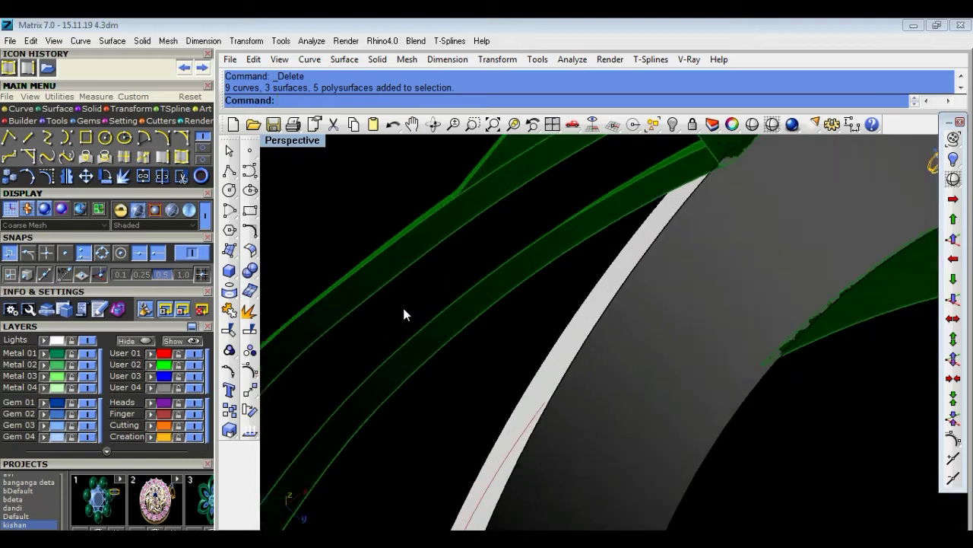
{"action": "scroll", "coordinate": [404, 308], "scroll_direction": "down", "scroll_amount": 5}
{"action": "right_click_drag", "start_coordinate": [403, 308], "coordinate": [416, 315], "text": "shift"}
{"action": "scroll", "coordinate": [384, 320], "scroll_direction": "up", "scroll_amount": 1}
{"action": "scroll", "coordinate": [374, 328], "scroll_direction": "up", "scroll_amount": 2}
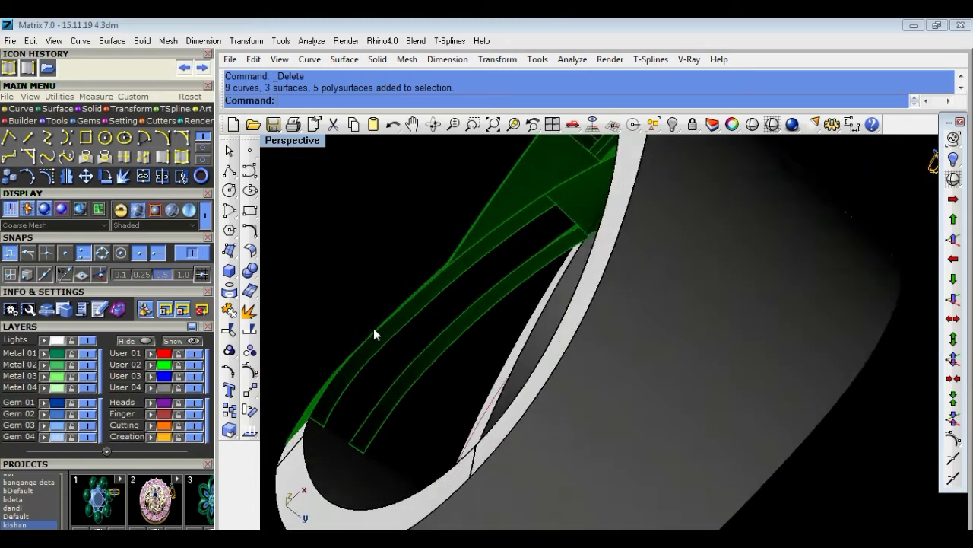
{"action": "scroll", "coordinate": [373, 329], "scroll_direction": "up", "scroll_amount": 1}
{"action": "left_click", "coordinate": [373, 332]}
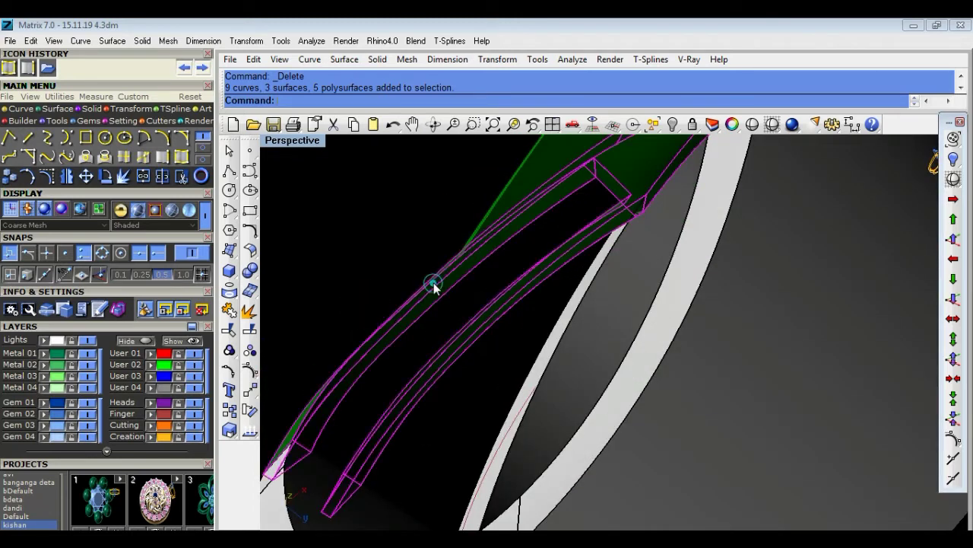
{"action": "scroll", "coordinate": [495, 295], "scroll_direction": "down", "scroll_amount": 5}
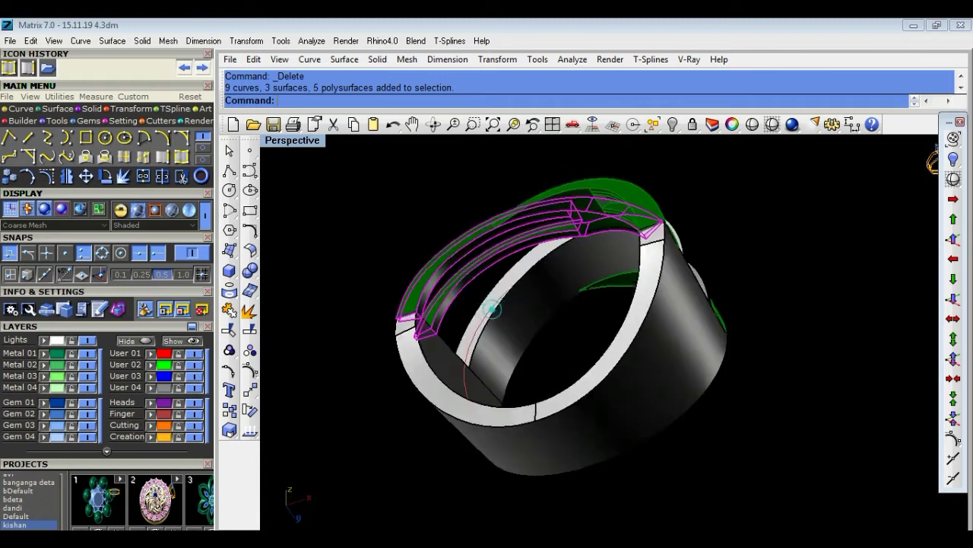
Hide Swap so only the green rails and red curve show, then orbit so the rails run upward.
{"action": "left_click", "coordinate": [672, 126]}
{"action": "left_click", "coordinate": [671, 126]}
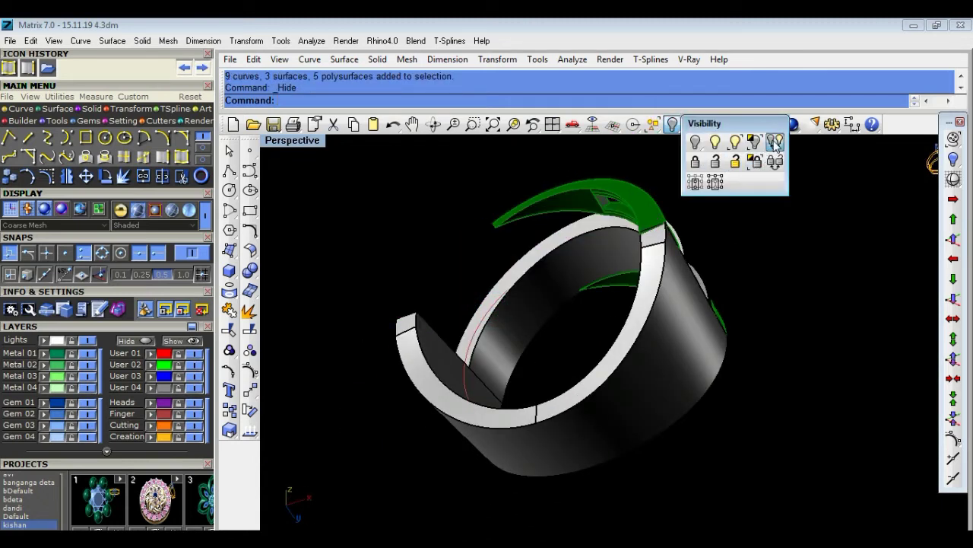
{"action": "left_click", "coordinate": [775, 141]}
{"action": "right_click_drag", "start_coordinate": [708, 251], "coordinate": [707, 317]}
{"action": "scroll", "coordinate": [598, 263], "scroll_direction": "up", "scroll_amount": 3}
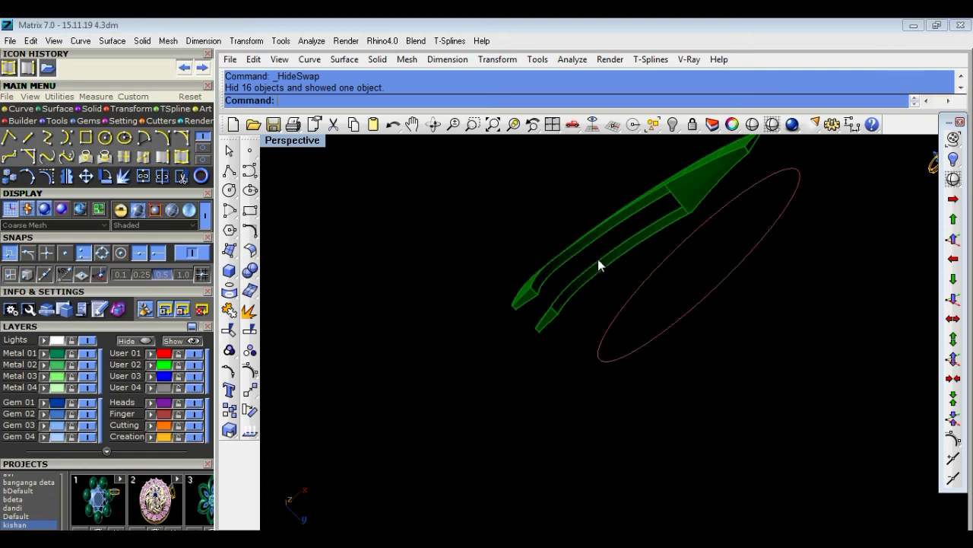
{"action": "scroll", "coordinate": [597, 258], "scroll_direction": "up", "scroll_amount": 2}
{"action": "right_click_drag", "start_coordinate": [628, 277], "coordinate": [533, 308]}
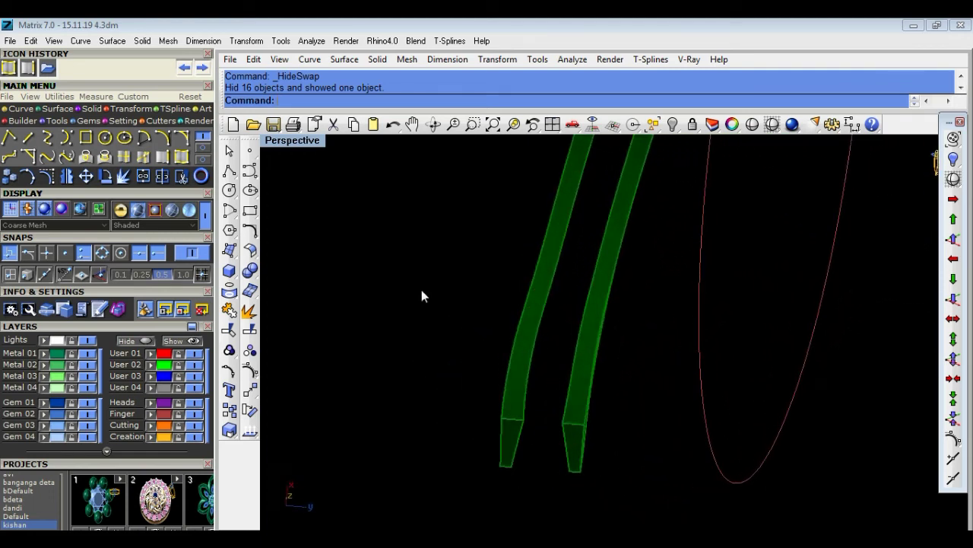
Draw a straight polyline from the left rail perpendicular to the right rail.
{"action": "left_click", "coordinate": [229, 170]}
{"action": "left_click", "coordinate": [524, 309]}
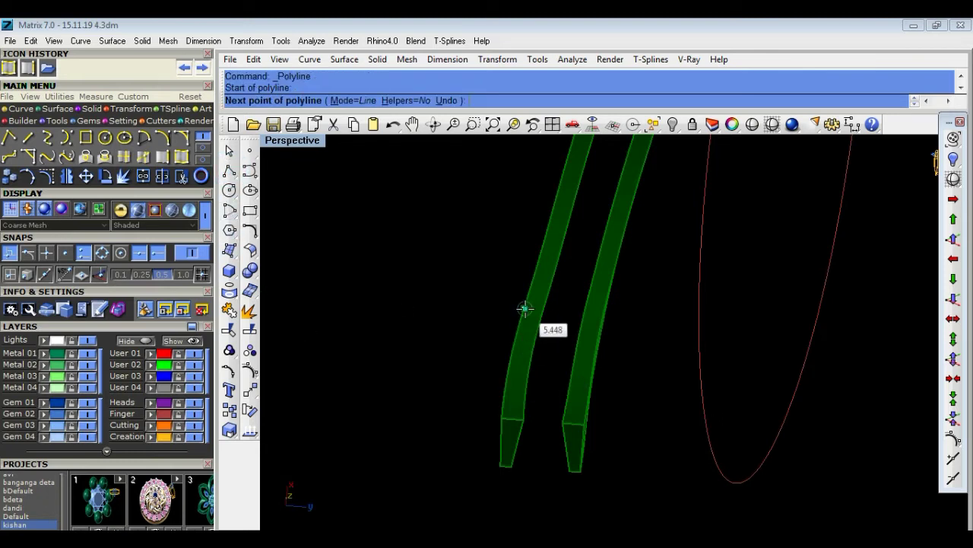
{"action": "left_click", "coordinate": [600, 324]}
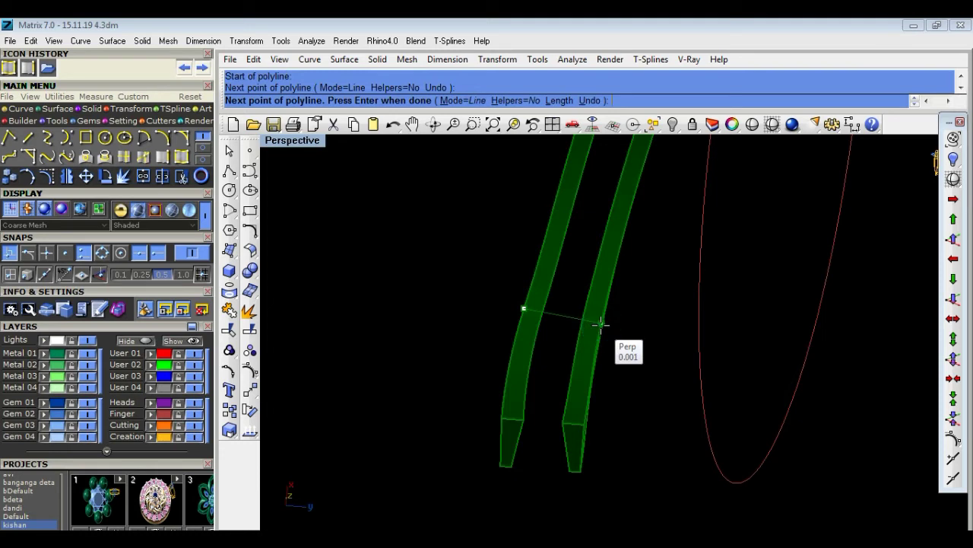
{"action": "key", "text": "Return"}
Start offsetting the cross line, then cancel the offset.
{"action": "left_click", "coordinate": [248, 229]}
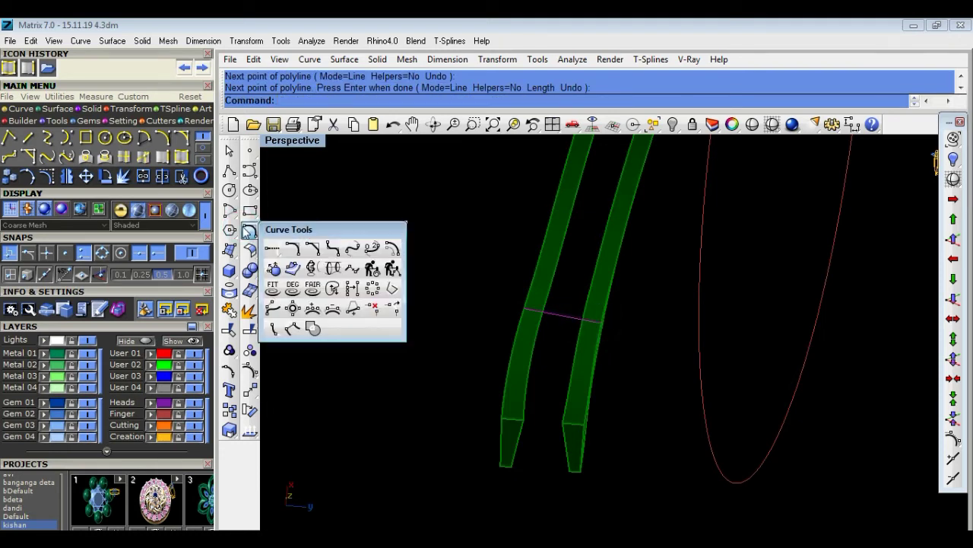
{"action": "left_click", "coordinate": [390, 253]}
{"action": "left_click", "coordinate": [532, 309]}
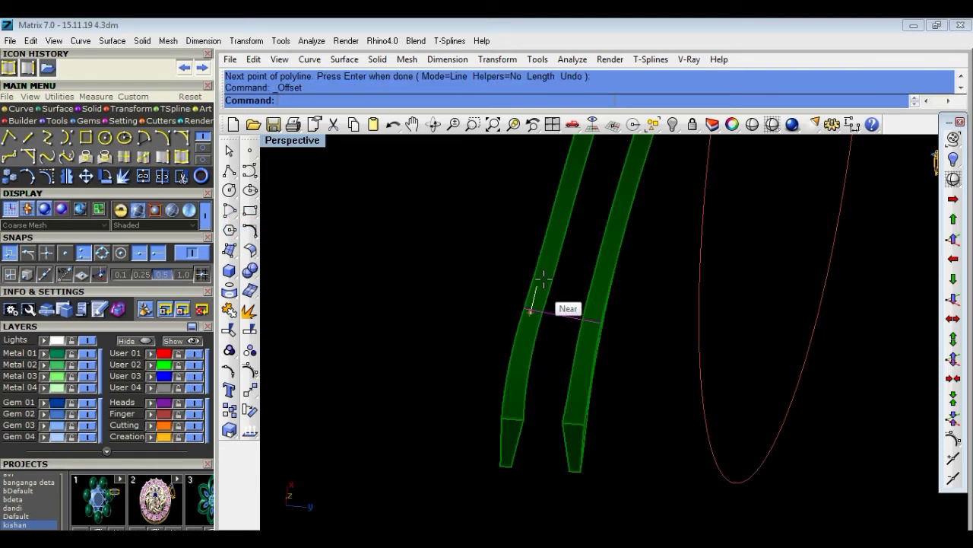
{"action": "scroll", "coordinate": [523, 304], "scroll_direction": "up", "scroll_amount": 2}
{"action": "scroll", "coordinate": [522, 304], "scroll_direction": "up", "scroll_amount": 2}
{"action": "scroll", "coordinate": [523, 304], "scroll_direction": "up", "scroll_amount": 2}
{"action": "scroll", "coordinate": [520, 305], "scroll_direction": "up", "scroll_amount": 1}
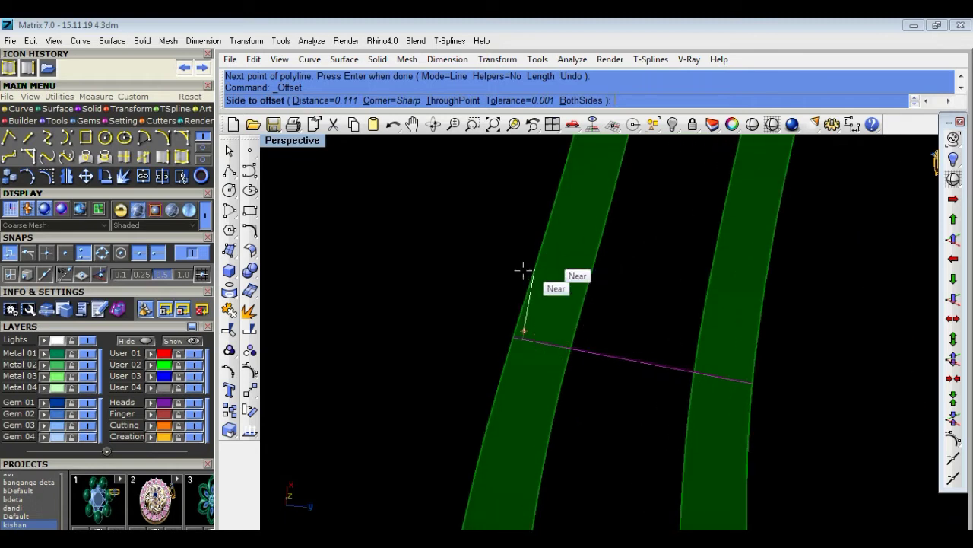
{"action": "key", "text": "Escape"}
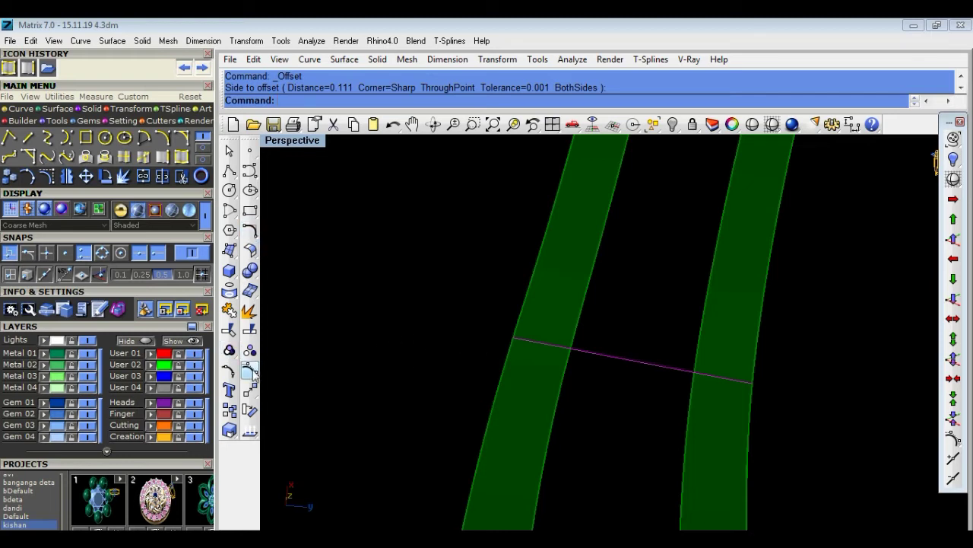
Copy the cross line further along the rails.
{"action": "left_click", "coordinate": [235, 410]}
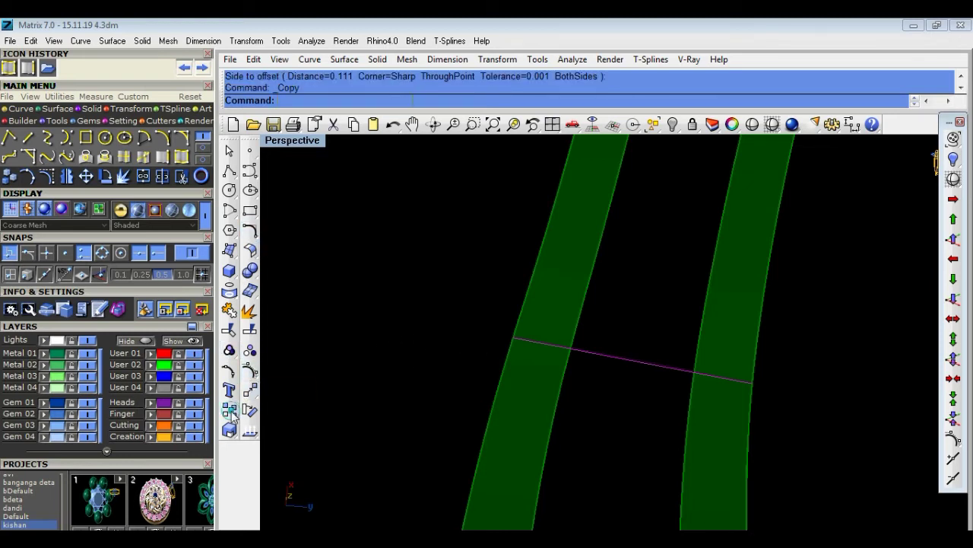
{"action": "left_click", "coordinate": [513, 337]}
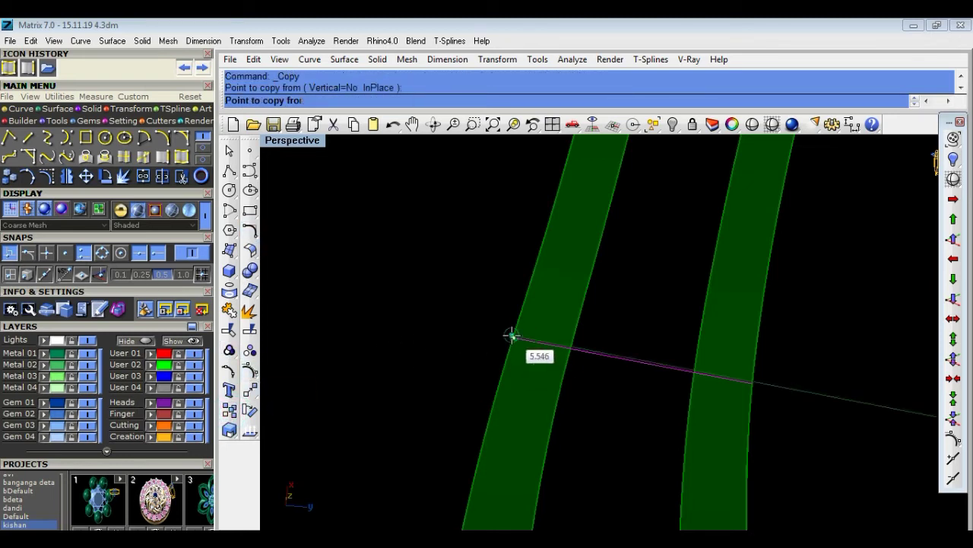
{"action": "left_click", "coordinate": [528, 295]}
{"action": "mouse_move", "coordinate": [528, 296]}
{"action": "right_mouse_down"}
{"action": "mouse_move", "coordinate": [540, 382]}
{"action": "mouse_move", "coordinate": [532, 315]}
{"action": "right_mouse_up"}
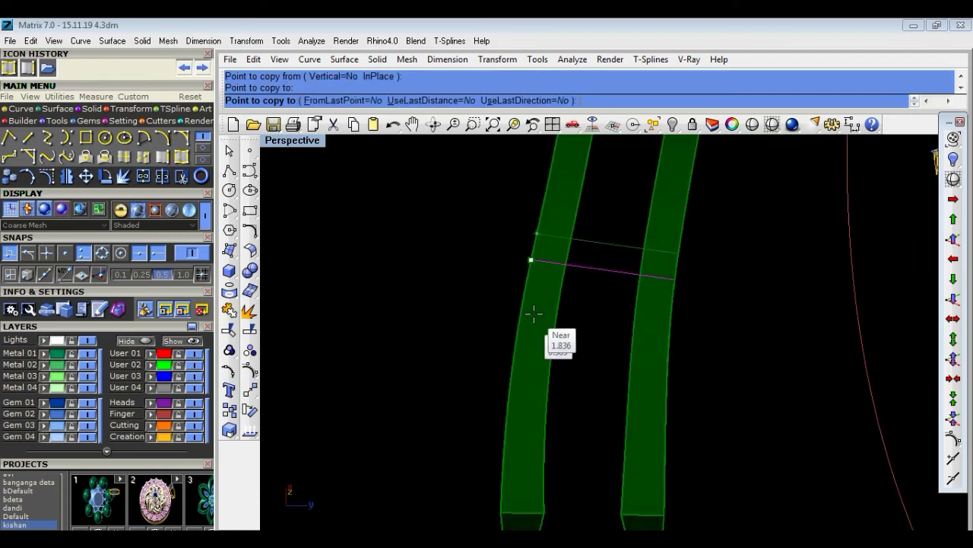
{"action": "key", "text": "Return"}
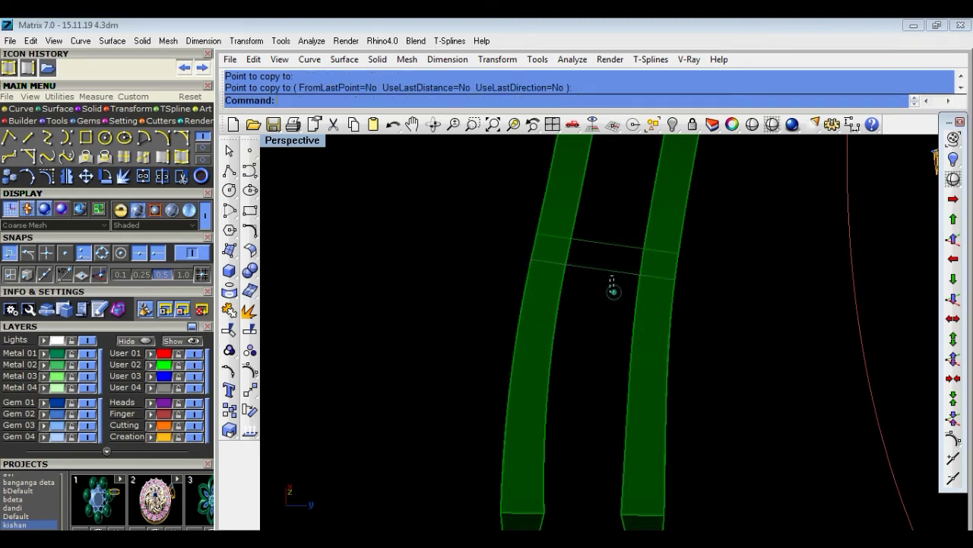
Loft a flat strip between the two cross lines and select the crossbar surface.
{"action": "left_click_drag", "start_coordinate": [613, 291], "coordinate": [608, 227]}
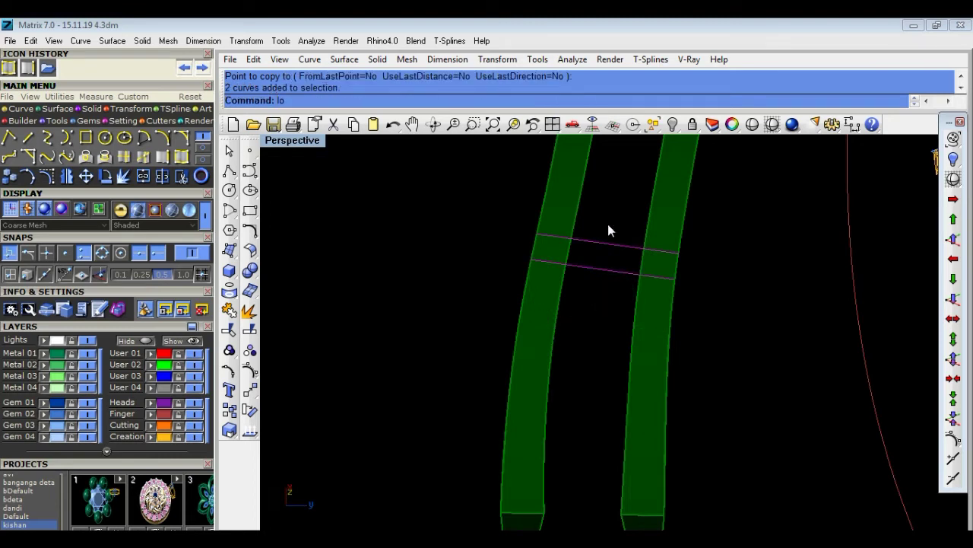
{"action": "key", "text": "Return"}
{"action": "key", "text": "Return"}
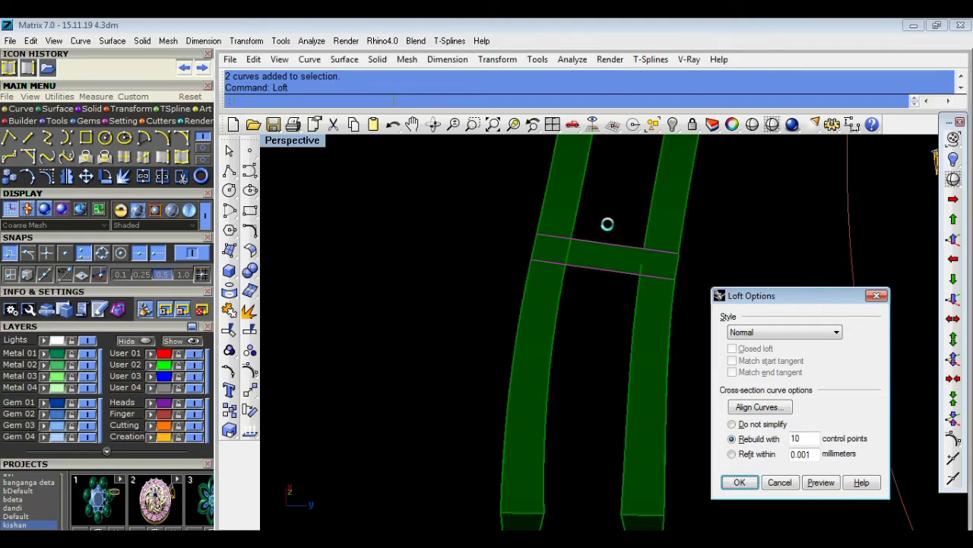
{"action": "mouse_move", "coordinate": [578, 327]}
{"action": "right_mouse_down"}
{"action": "mouse_move", "coordinate": [463, 321]}
{"action": "mouse_move", "coordinate": [713, 167]}
{"action": "right_mouse_up"}
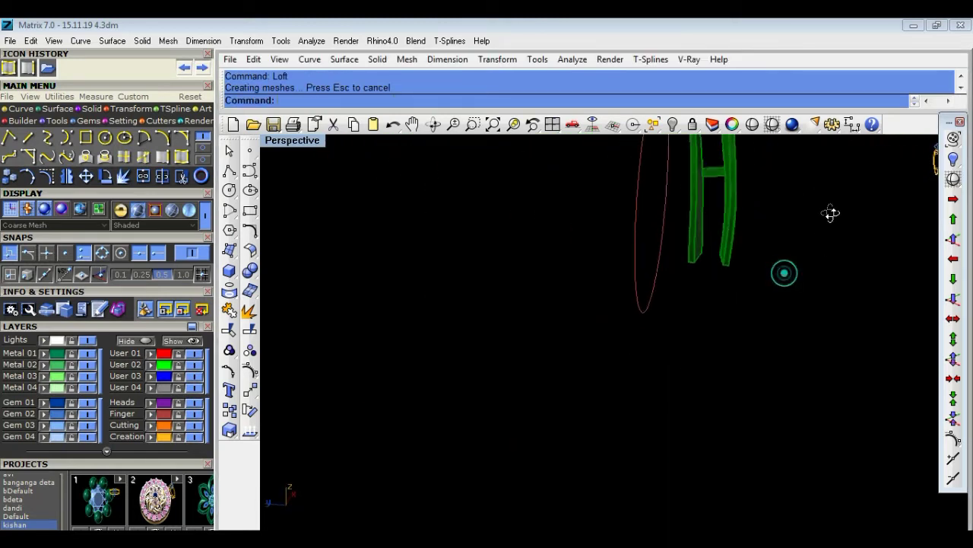
{"action": "scroll", "coordinate": [713, 166], "scroll_direction": "up", "scroll_amount": 3}
{"action": "left_click", "coordinate": [699, 205]}
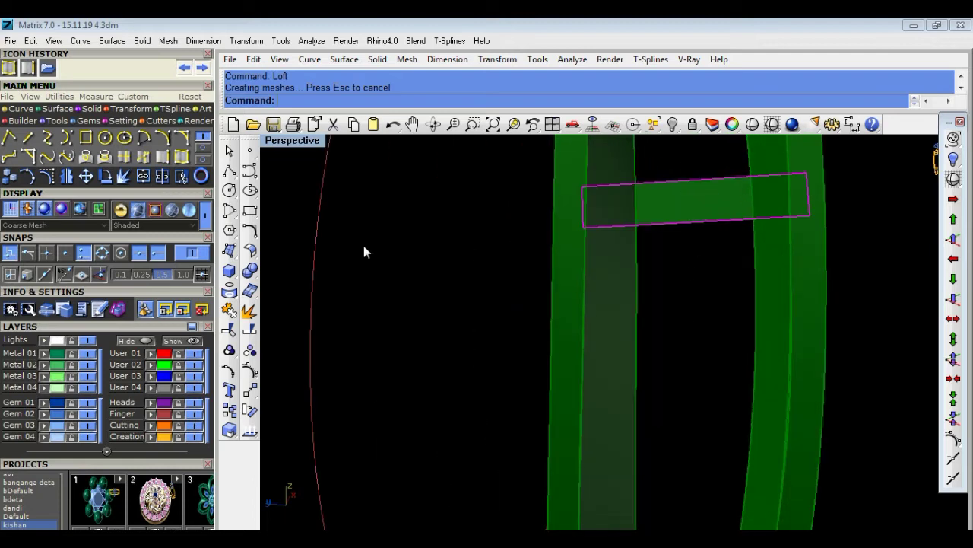
{"action": "scroll", "coordinate": [676, 376], "scroll_direction": "down", "scroll_amount": 3}
{"action": "scroll", "coordinate": [706, 373], "scroll_direction": "down", "scroll_amount": 2}
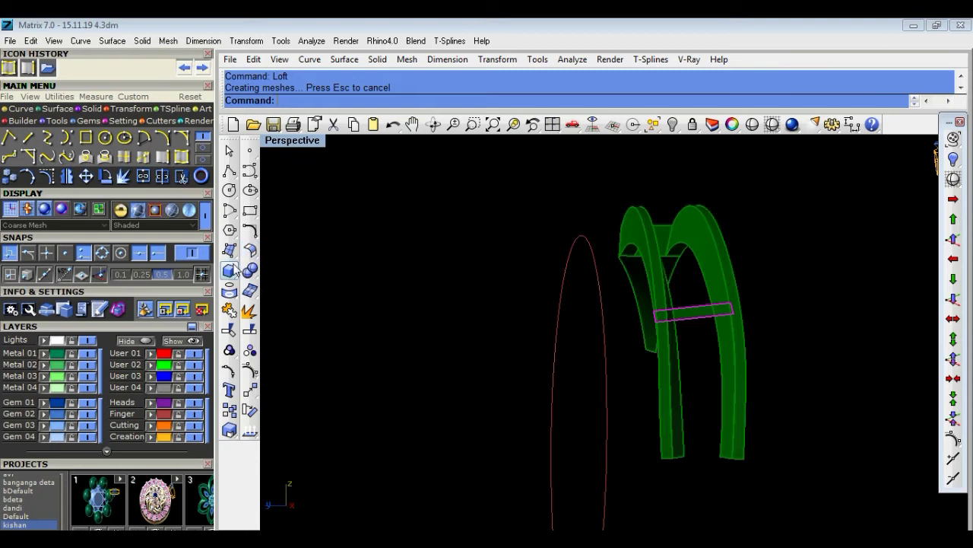
Extrude the crossbar surface into a solid, trying 1, then redoing it in the opposite direction.
{"action": "left_click_drag", "start_coordinate": [234, 271], "coordinate": [372, 308]}
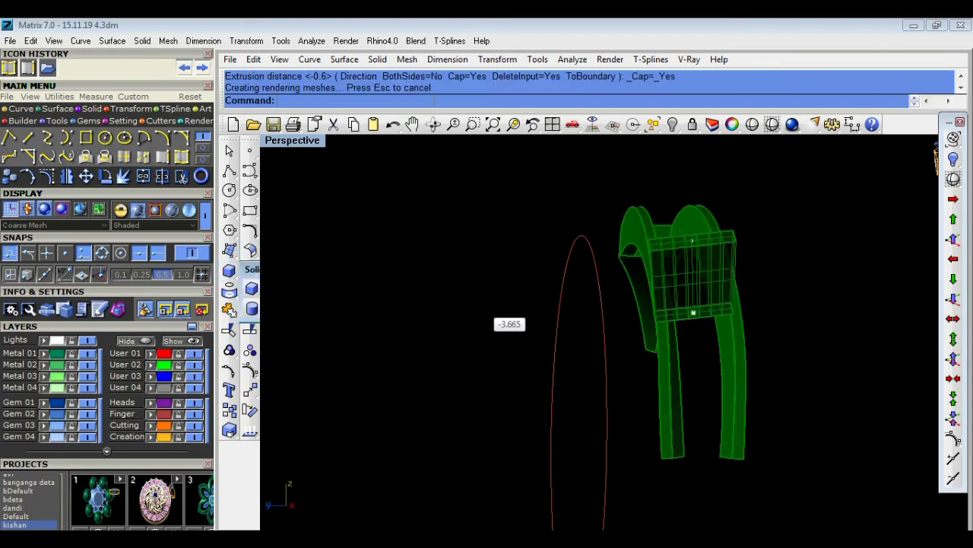
{"action": "type", "text": "1"}
{"action": "key", "text": "Return"}
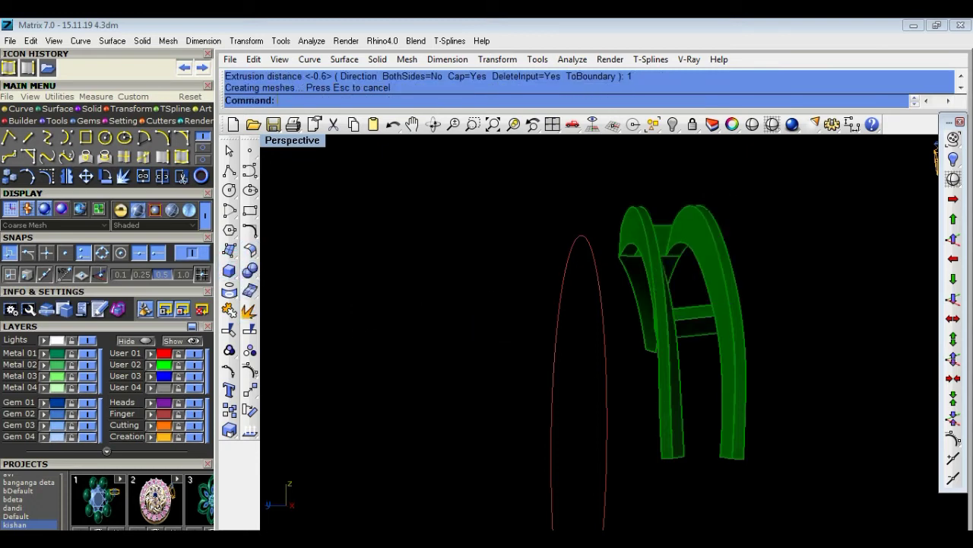
{"action": "key", "text": "ctrl+z"}
{"action": "right_click_drag", "start_coordinate": [752, 383], "coordinate": [782, 324]}
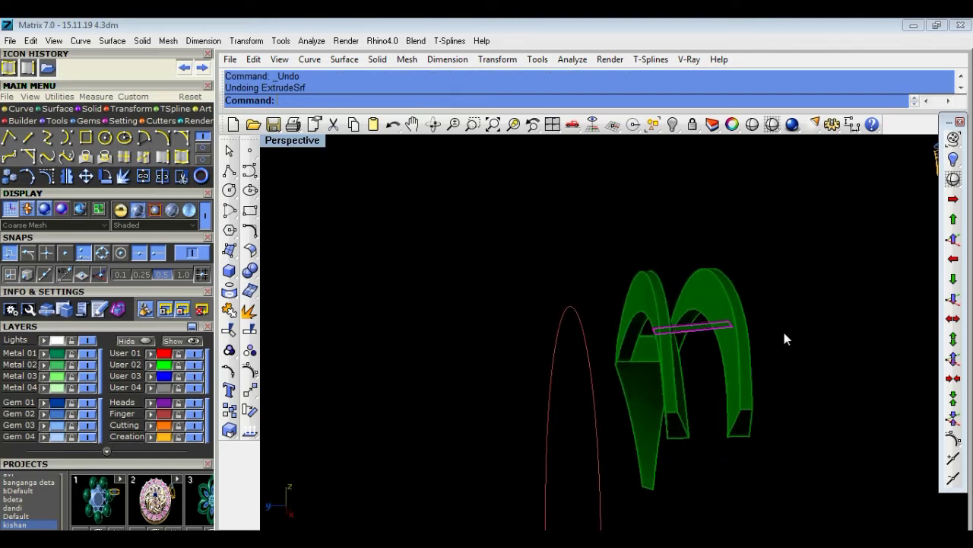
{"action": "key", "text": "Return"}
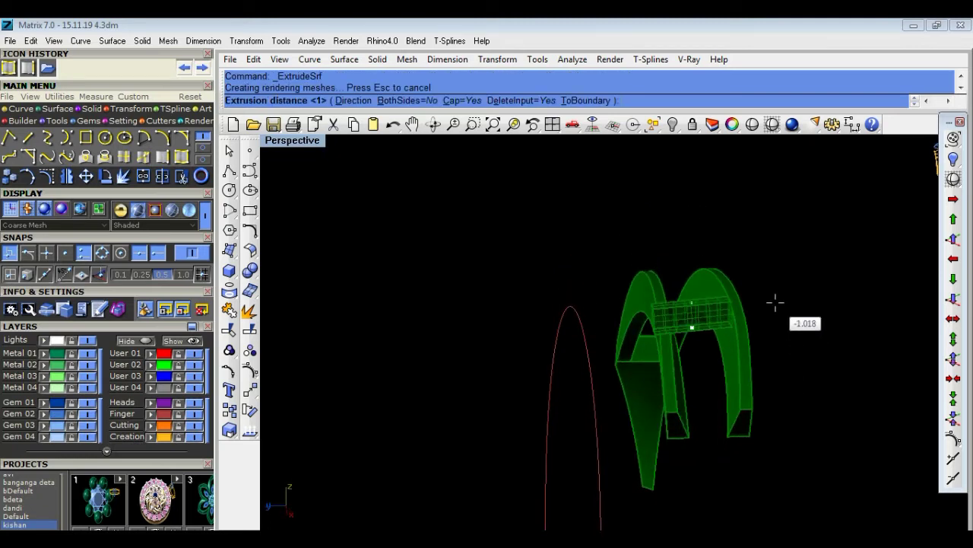
{"action": "type", "text": "-1"}
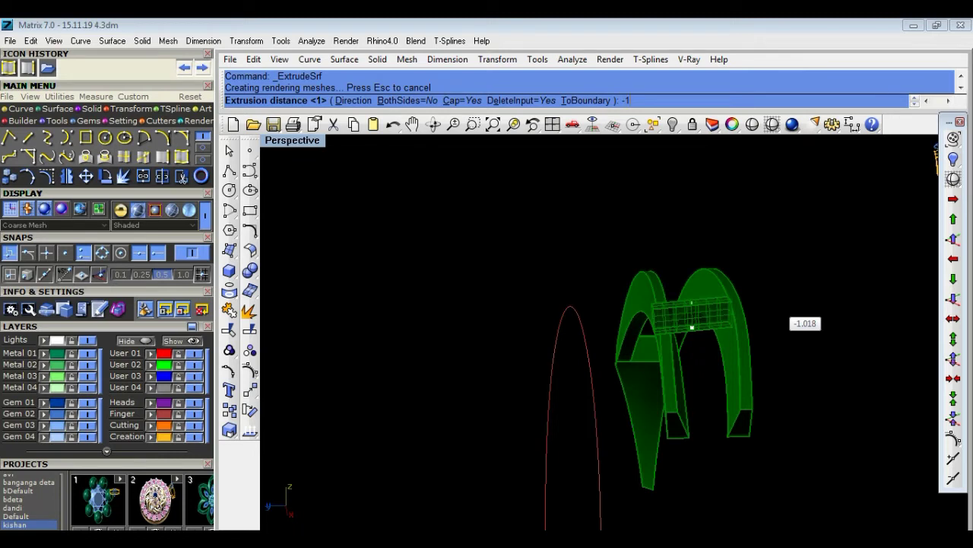
{"action": "key", "text": "Return"}
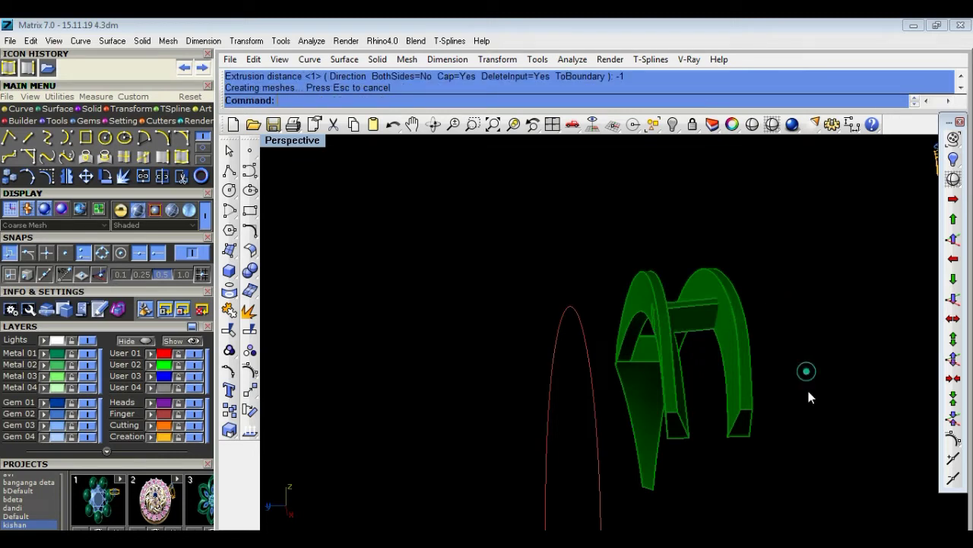
Extract the arch's inner surface with the Copy option, keeping the original.
{"action": "right_click_drag", "start_coordinate": [806, 387], "coordinate": [808, 398]}
{"action": "scroll", "coordinate": [808, 397], "scroll_direction": "up", "scroll_amount": 3}
{"action": "mouse_move", "coordinate": [571, 411]}
{"action": "right_mouse_down"}
{"action": "mouse_move", "coordinate": [454, 200]}
{"action": "mouse_move", "coordinate": [652, 401]}
{"action": "mouse_move", "coordinate": [813, 376]}
{"action": "mouse_move", "coordinate": [893, 378]}
{"action": "mouse_move", "coordinate": [638, 324]}
{"action": "mouse_move", "coordinate": [641, 393]}
{"action": "mouse_move", "coordinate": [600, 403]}
{"action": "mouse_move", "coordinate": [619, 402]}
{"action": "right_mouse_up"}
{"action": "scroll", "coordinate": [642, 331], "scroll_direction": "up", "scroll_amount": 3}
{"action": "scroll", "coordinate": [655, 340], "scroll_direction": "up", "scroll_amount": 2}
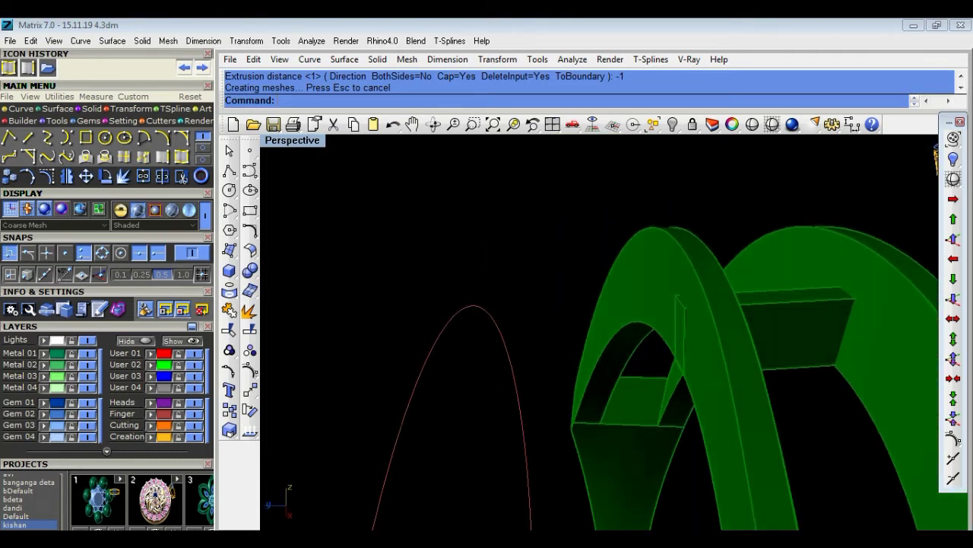
{"action": "left_click", "coordinate": [251, 310]}
{"action": "left_click", "coordinate": [357, 101]}
{"action": "left_click", "coordinate": [714, 378]}
Finish the surface extraction and Boolean-split the crossbar block using the arch surface as cutter.
{"action": "key", "text": "Return"}
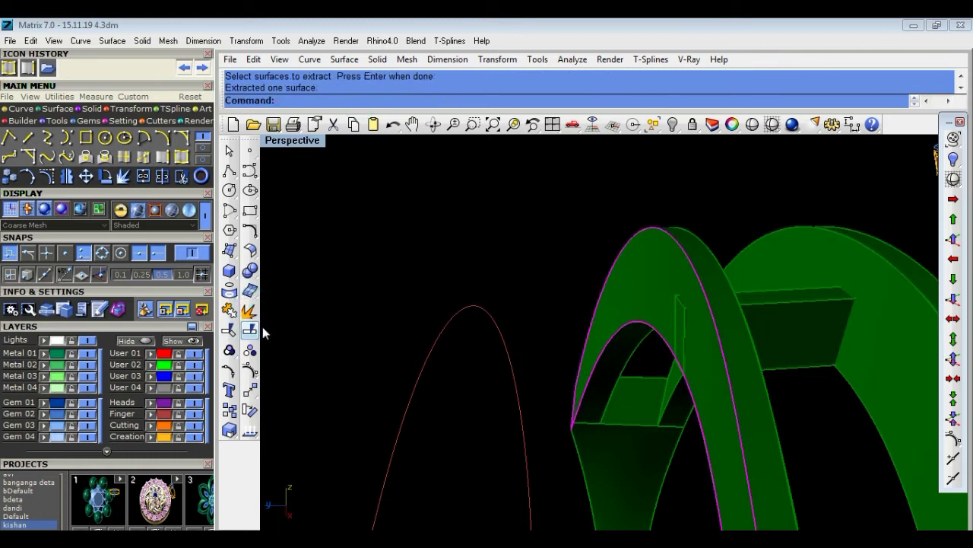
{"action": "left_click", "coordinate": [252, 270]}
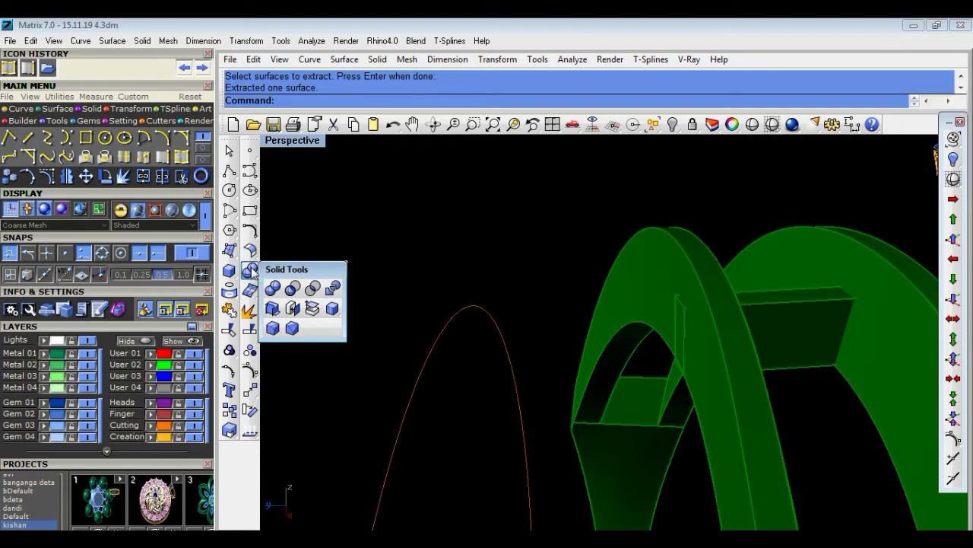
{"action": "left_click", "coordinate": [332, 289]}
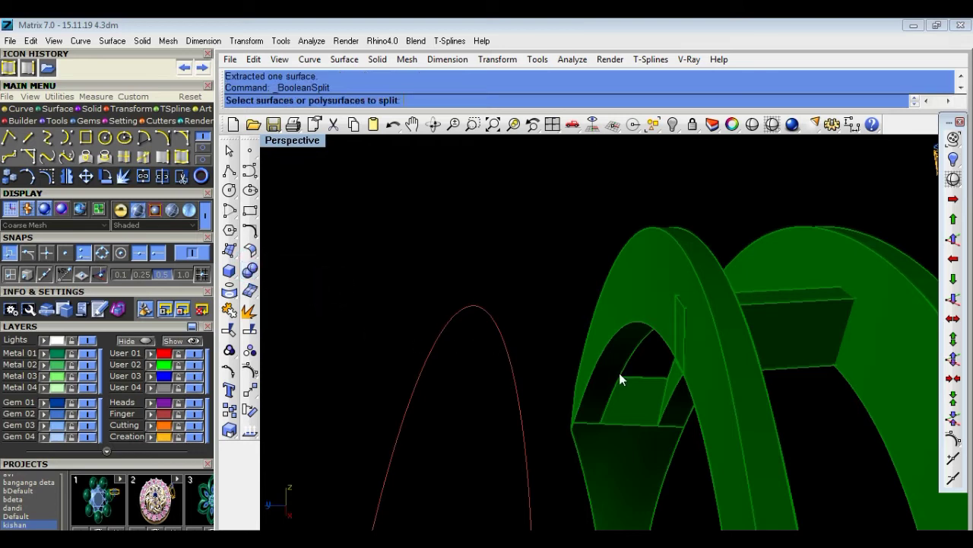
{"action": "left_click", "coordinate": [771, 312]}
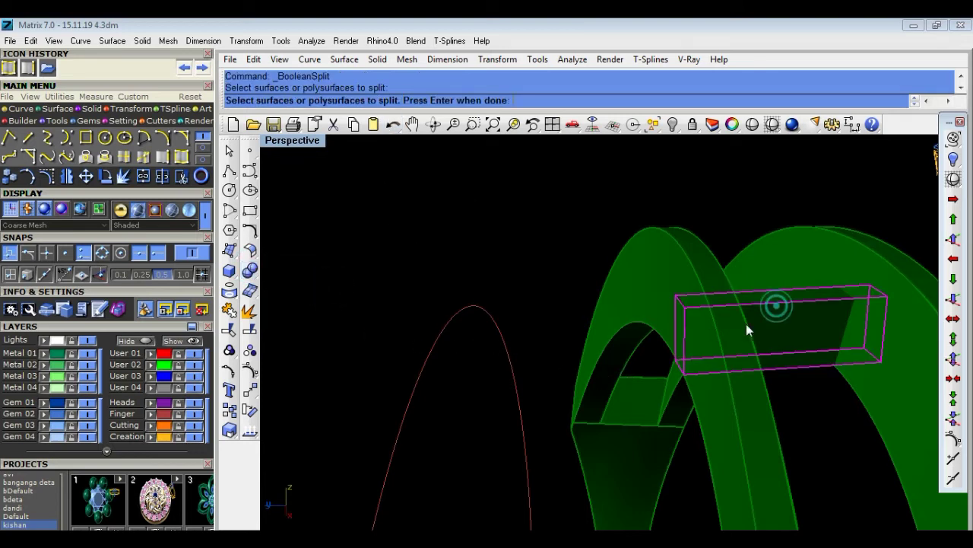
{"action": "key", "text": "Return"}
{"action": "left_click", "coordinate": [666, 277]}
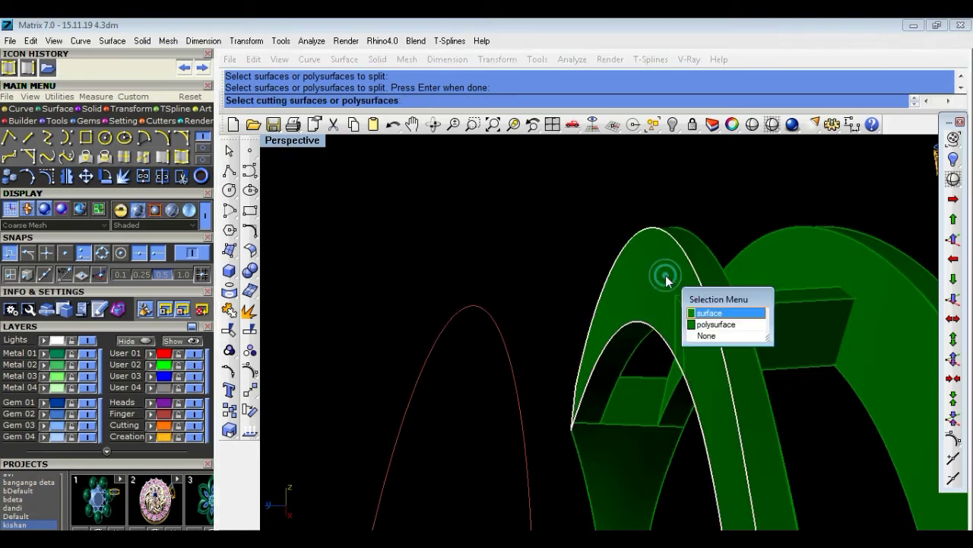
{"action": "left_click", "coordinate": [708, 311]}
{"action": "key", "text": "Return"}
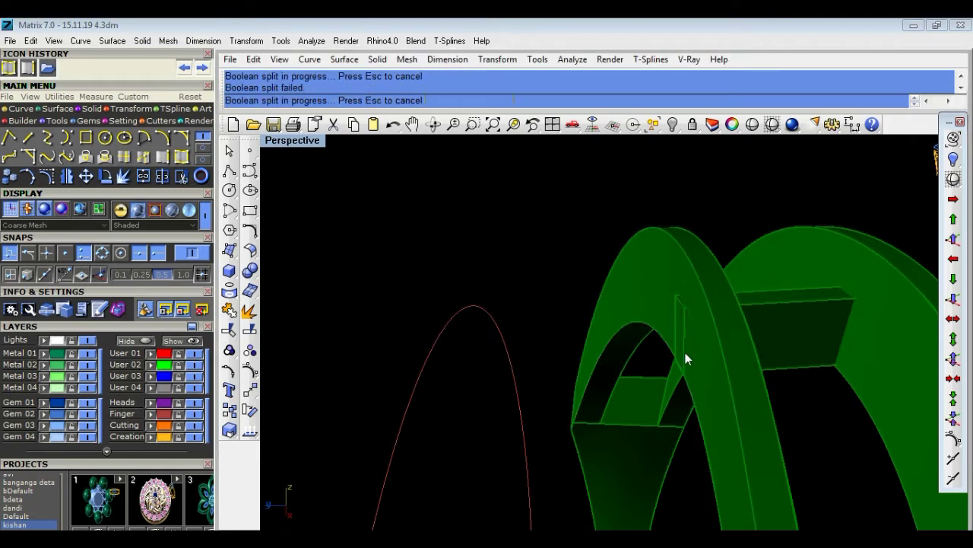
{"action": "scroll", "coordinate": [688, 324], "scroll_direction": "up", "scroll_amount": 2}
{"action": "scroll", "coordinate": [688, 324], "scroll_direction": "up", "scroll_amount": 2}
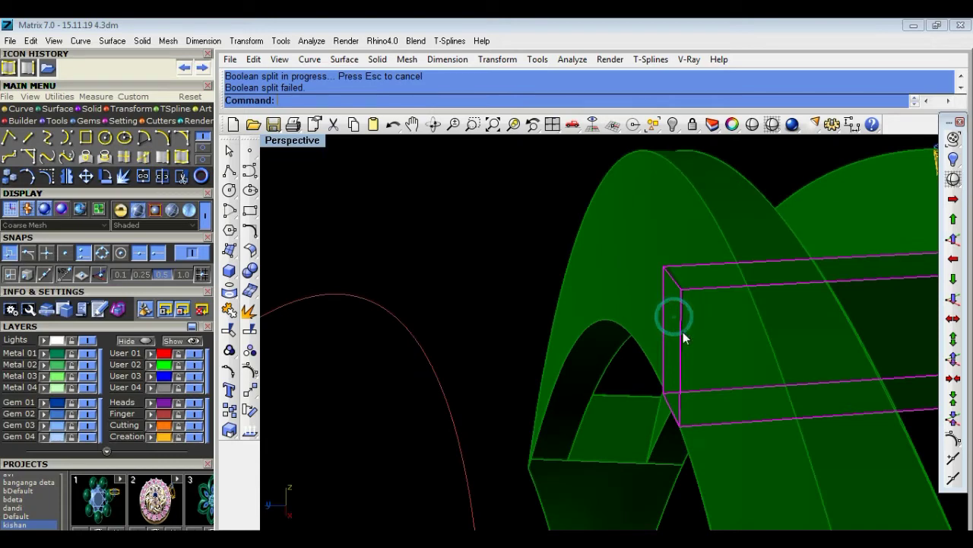
{"action": "mouse_move", "coordinate": [518, 273]}
{"action": "right_mouse_down"}
{"action": "mouse_move", "coordinate": [543, 332]}
{"action": "mouse_move", "coordinate": [793, 287]}
{"action": "mouse_move", "coordinate": [809, 441]}
{"action": "mouse_move", "coordinate": [760, 380]}
{"action": "mouse_move", "coordinate": [669, 308]}
{"action": "right_mouse_up"}
Select the crossbar block and nudge it a short distance, orbiting to inspect it.
{"action": "left_click", "coordinate": [665, 302]}
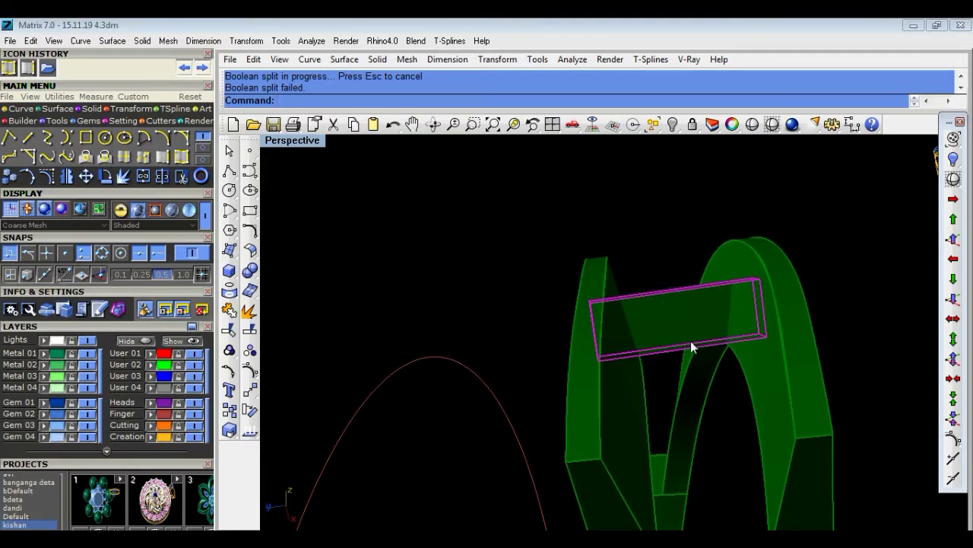
{"action": "scroll", "coordinate": [691, 340], "scroll_direction": "down", "scroll_amount": 2}
{"action": "right_click_drag", "start_coordinate": [585, 272], "coordinate": [685, 343]}
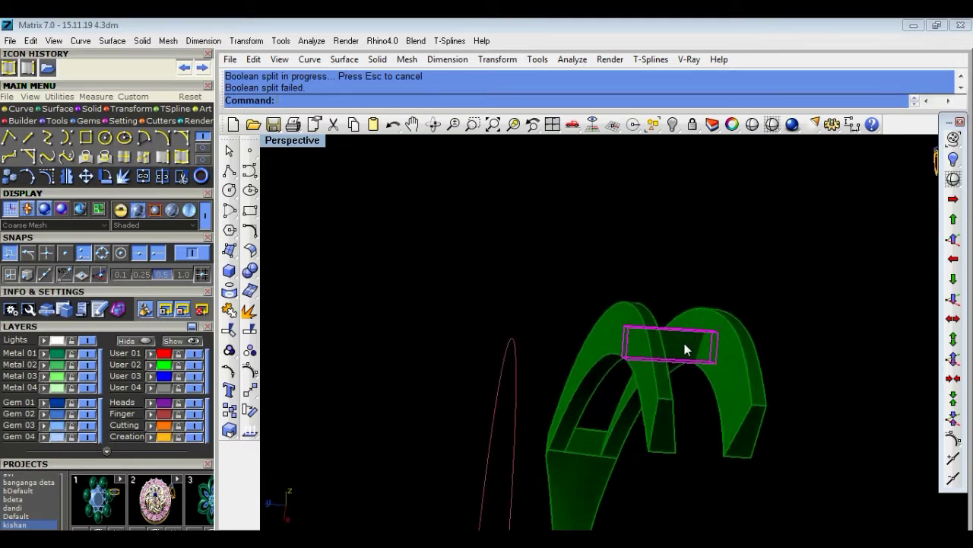
{"action": "scroll", "coordinate": [685, 344], "scroll_direction": "up", "scroll_amount": 2}
{"action": "left_click_drag", "start_coordinate": [685, 345], "coordinate": [686, 328]}
{"action": "mouse_move", "coordinate": [678, 251]}
{"action": "right_mouse_down"}
{"action": "mouse_move", "coordinate": [667, 360]}
{"action": "mouse_move", "coordinate": [660, 323]}
{"action": "mouse_move", "coordinate": [575, 232]}
{"action": "right_mouse_up"}
{"action": "scroll", "coordinate": [602, 274], "scroll_direction": "up", "scroll_amount": 2}
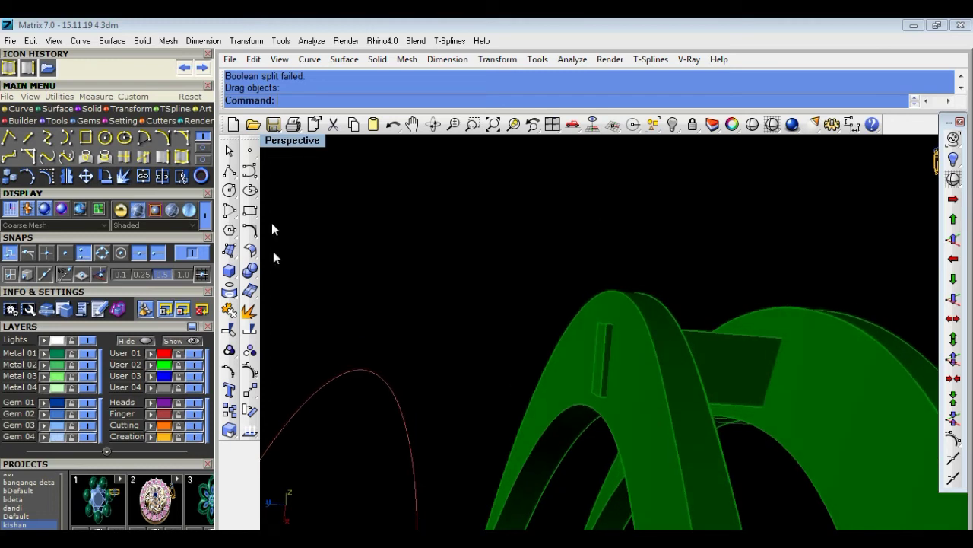
Split the crossbar again with the arch surface and delete the leftover piece.
{"action": "left_click", "coordinate": [248, 274]}
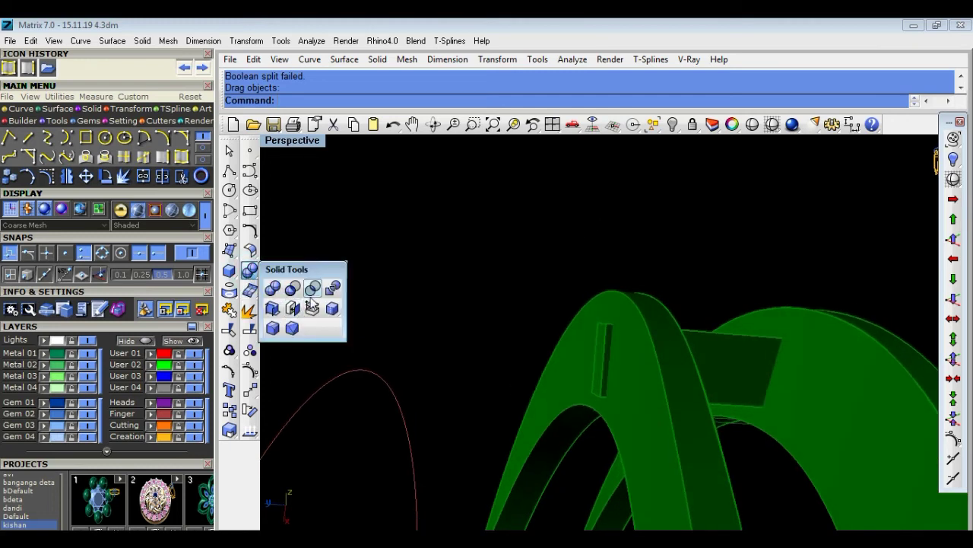
{"action": "left_click", "coordinate": [313, 290]}
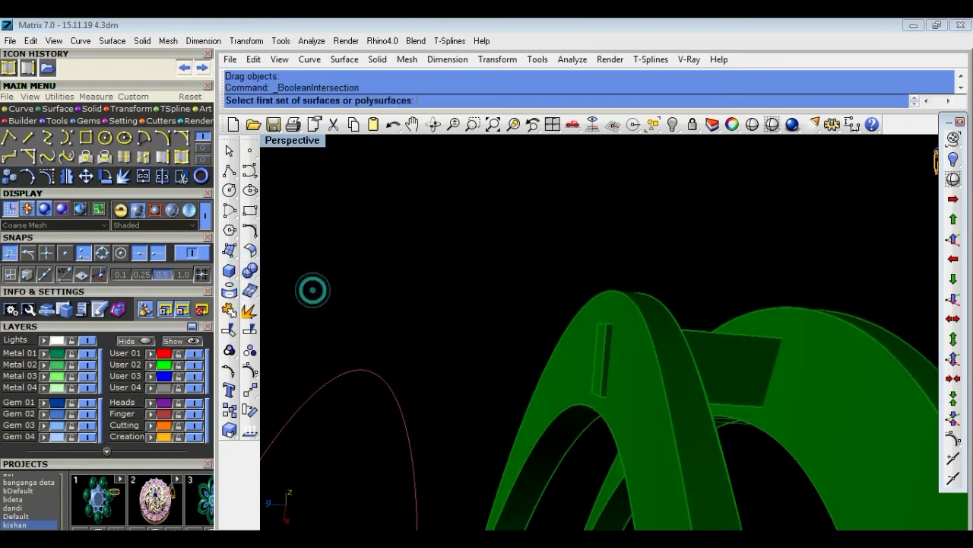
{"action": "left_click", "coordinate": [251, 270]}
{"action": "left_click", "coordinate": [331, 288]}
{"action": "left_click", "coordinate": [735, 349]}
{"action": "key", "text": "Return"}
{"action": "left_click", "coordinate": [619, 329]}
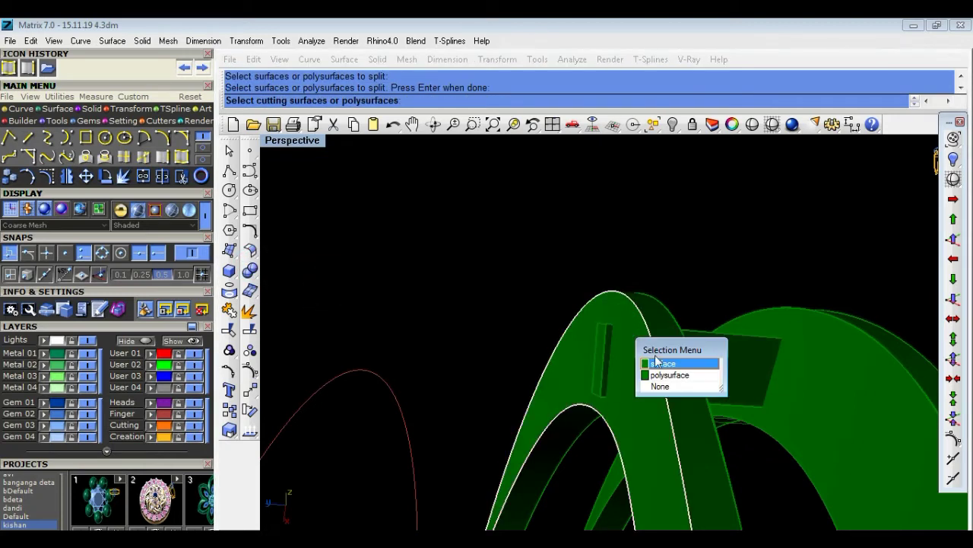
{"action": "left_click", "coordinate": [658, 363]}
{"action": "key", "text": "Return"}
{"action": "key", "text": "Delete"}
{"action": "right_click_drag", "start_coordinate": [669, 376], "coordinate": [650, 397]}
Nudge the crossbar 1 unit down, then clear the selection.
{"action": "left_click", "coordinate": [708, 358]}
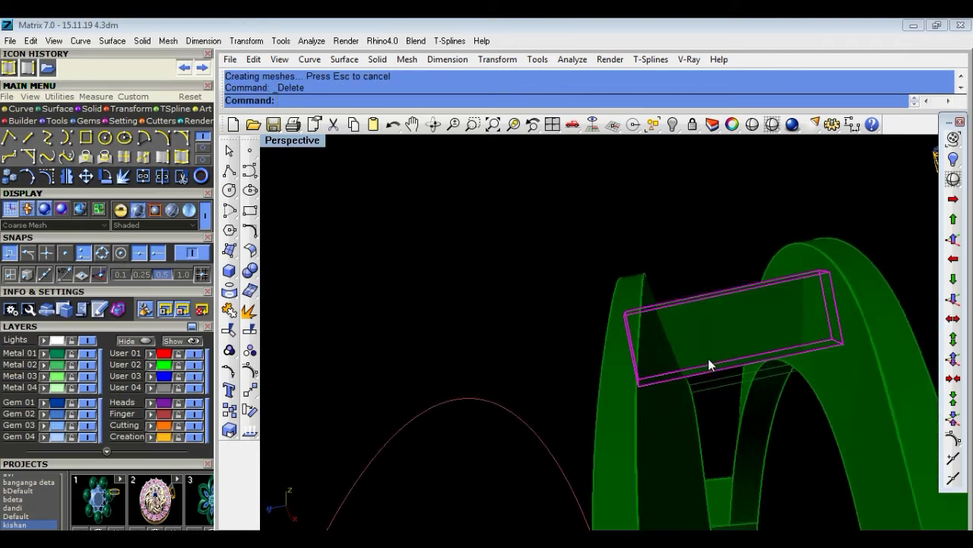
{"action": "left_click", "coordinate": [955, 301]}
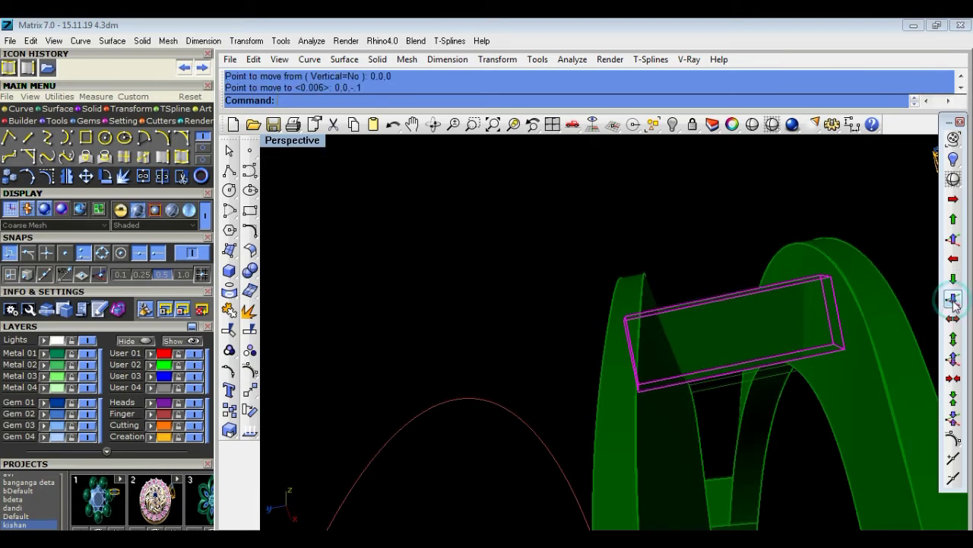
{"action": "key", "text": "Escape"}
{"action": "mouse_move", "coordinate": [699, 340]}
{"action": "right_mouse_down"}
{"action": "mouse_move", "coordinate": [717, 417]}
{"action": "mouse_move", "coordinate": [725, 296]}
{"action": "mouse_move", "coordinate": [804, 271]}
{"action": "mouse_move", "coordinate": [806, 204]}
{"action": "mouse_move", "coordinate": [728, 176]}
{"action": "mouse_move", "coordinate": [799, 219]}
{"action": "mouse_move", "coordinate": [700, 235]}
{"action": "mouse_move", "coordinate": [600, 200]}
{"action": "mouse_move", "coordinate": [571, 525]}
{"action": "mouse_move", "coordinate": [684, 457]}
{"action": "mouse_move", "coordinate": [898, 473]}
{"action": "mouse_move", "coordinate": [464, 330]}
{"action": "mouse_move", "coordinate": [552, 348]}
{"action": "right_mouse_up"}
{"action": "left_click", "coordinate": [557, 349]}
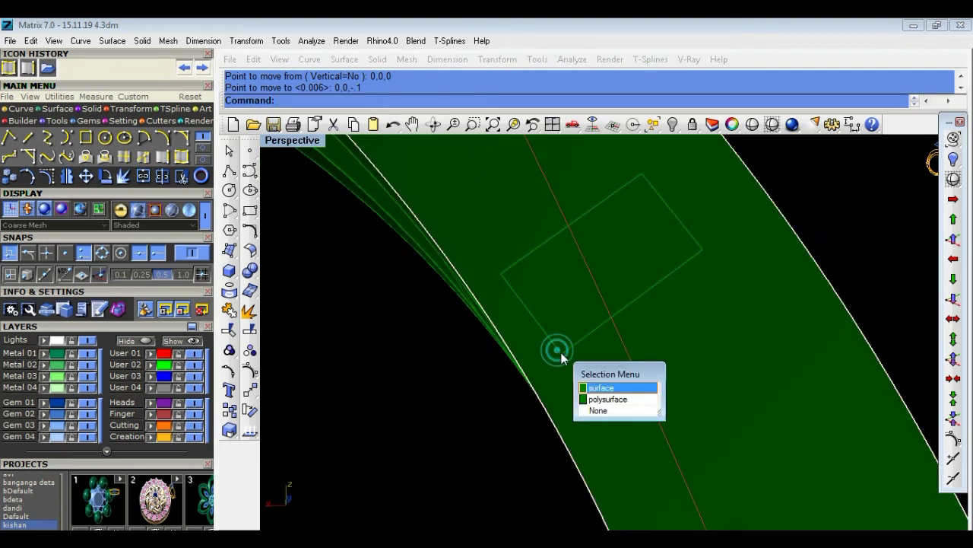
{"action": "left_click", "coordinate": [423, 424]}
Move the box on the band from its corner to a new position.
{"action": "left_click", "coordinate": [525, 305]}
{"action": "left_click", "coordinate": [251, 389]}
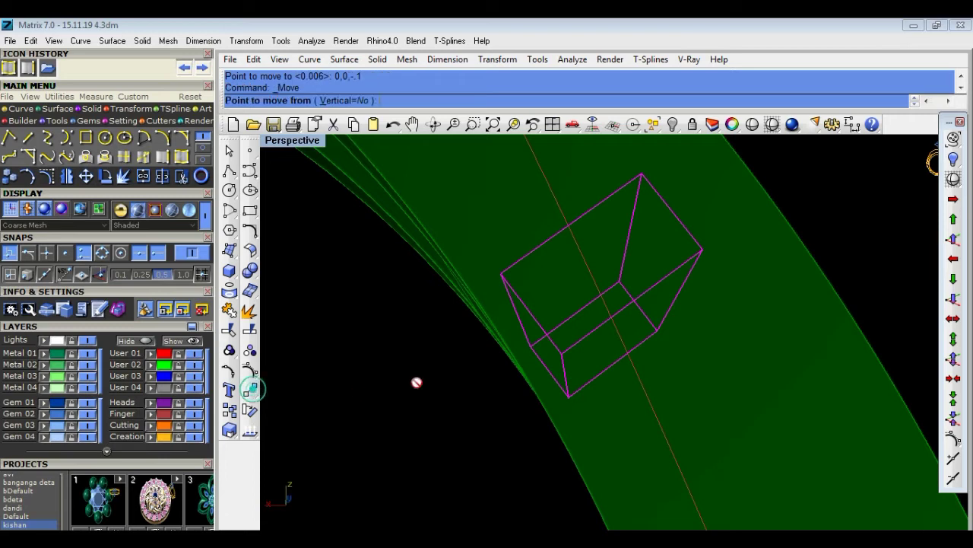
{"action": "left_click", "coordinate": [566, 354]}
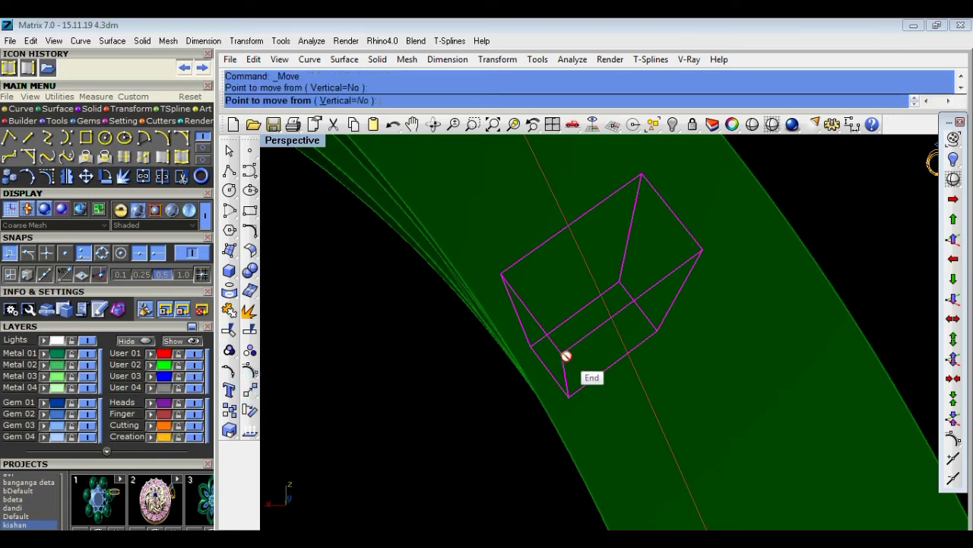
{"action": "left_click", "coordinate": [534, 383]}
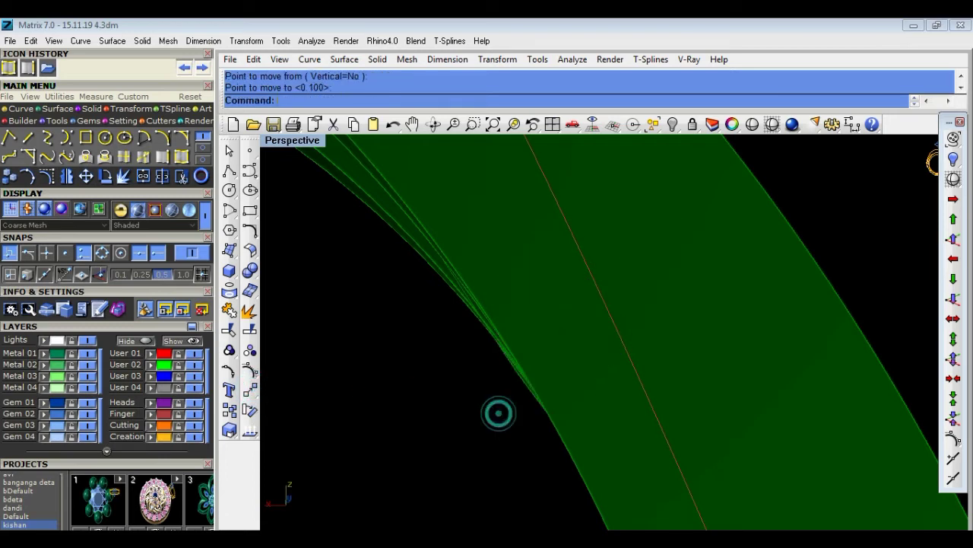
{"action": "scroll", "coordinate": [517, 403], "scroll_direction": "up", "scroll_amount": 3}
{"action": "scroll", "coordinate": [574, 378], "scroll_direction": "up", "scroll_amount": 3}
{"action": "mouse_move", "coordinate": [574, 378]}
{"action": "right_mouse_down"}
{"action": "mouse_move", "coordinate": [606, 382]}
{"action": "mouse_move", "coordinate": [539, 458]}
{"action": "mouse_move", "coordinate": [645, 425]}
{"action": "right_mouse_up"}
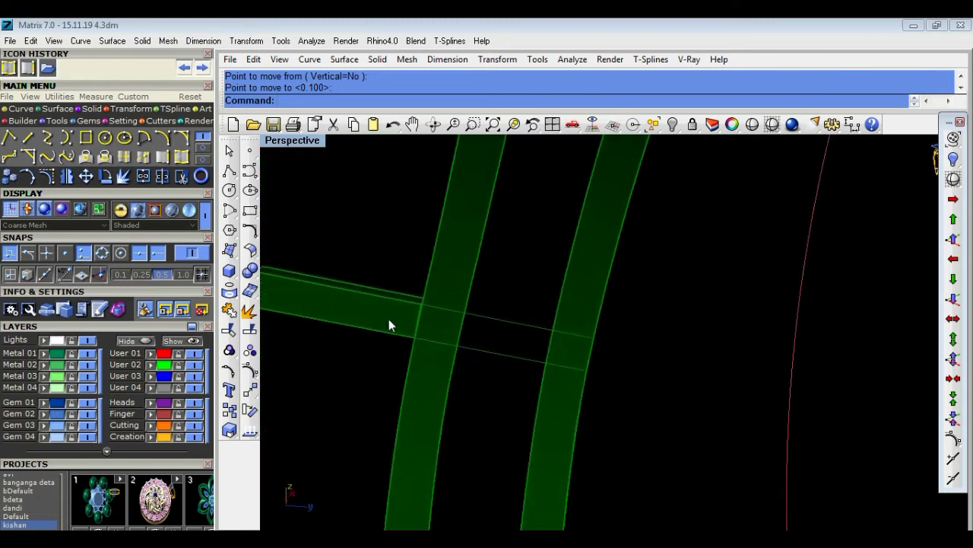
Move the crossbar so its corner lands on the rail's end point.
{"action": "left_click", "coordinate": [249, 391]}
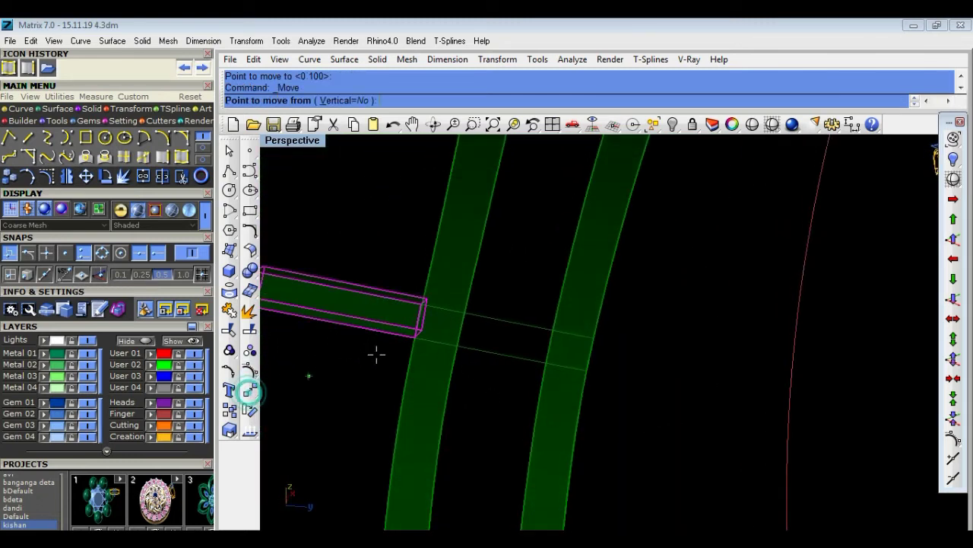
{"action": "left_click", "coordinate": [420, 329]}
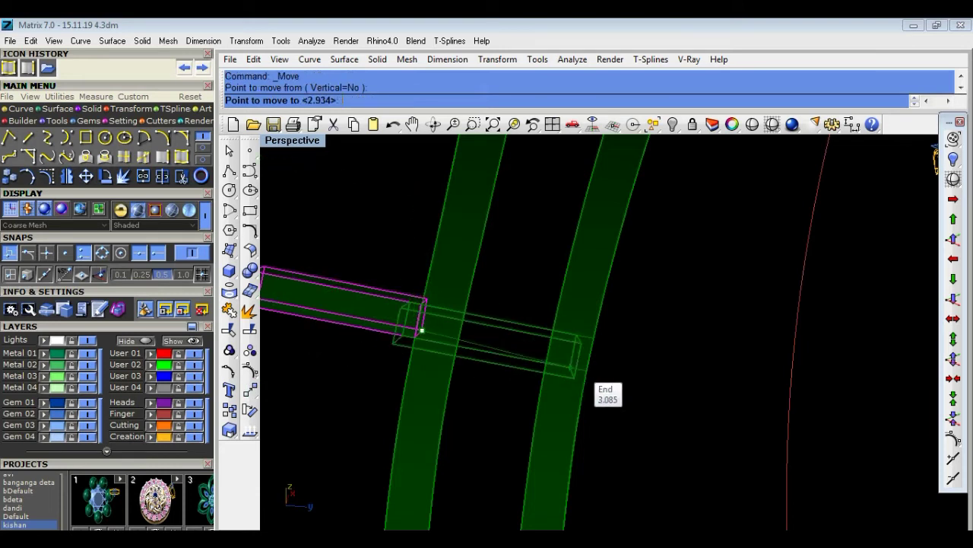
{"action": "scroll", "coordinate": [584, 372], "scroll_direction": "up", "scroll_amount": 3}
{"action": "scroll", "coordinate": [591, 376], "scroll_direction": "up", "scroll_amount": 3}
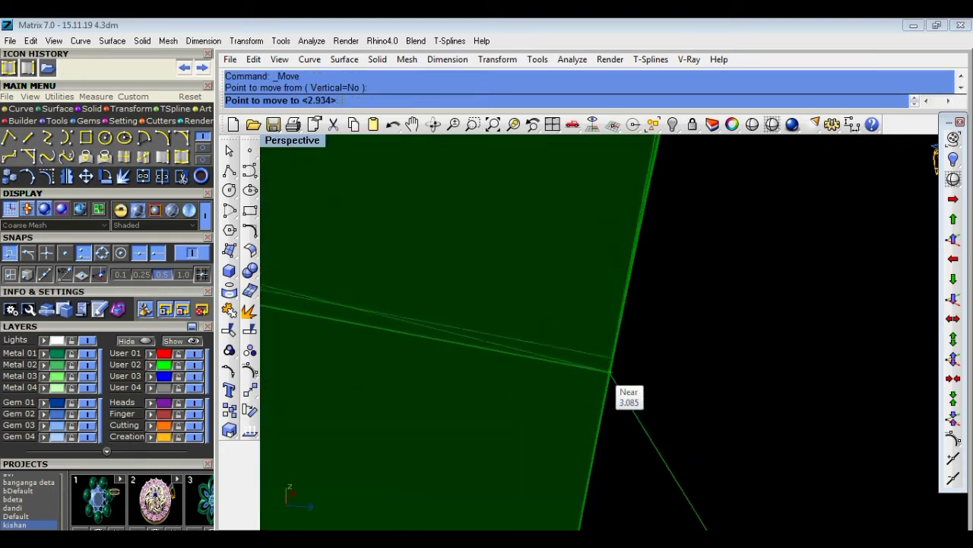
{"action": "left_click", "coordinate": [607, 358]}
{"action": "scroll", "coordinate": [667, 376], "scroll_direction": "down", "scroll_amount": 5}
{"action": "scroll", "coordinate": [688, 390], "scroll_direction": "down", "scroll_amount": 3}
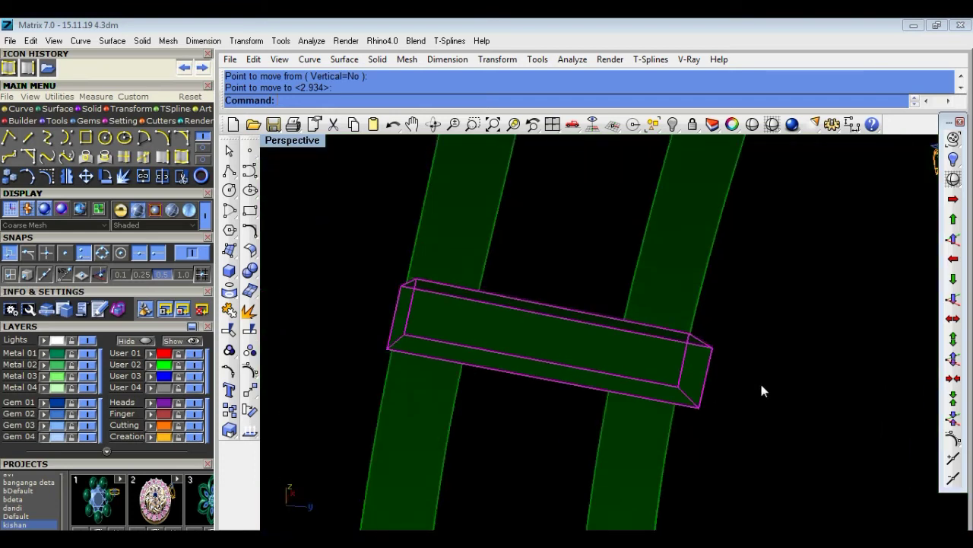
{"action": "right_click_drag", "start_coordinate": [761, 384], "coordinate": [746, 402]}
{"action": "scroll", "coordinate": [616, 495], "scroll_direction": "down", "scroll_amount": 4}
{"action": "scroll", "coordinate": [551, 437], "scroll_direction": "up", "scroll_amount": 3}
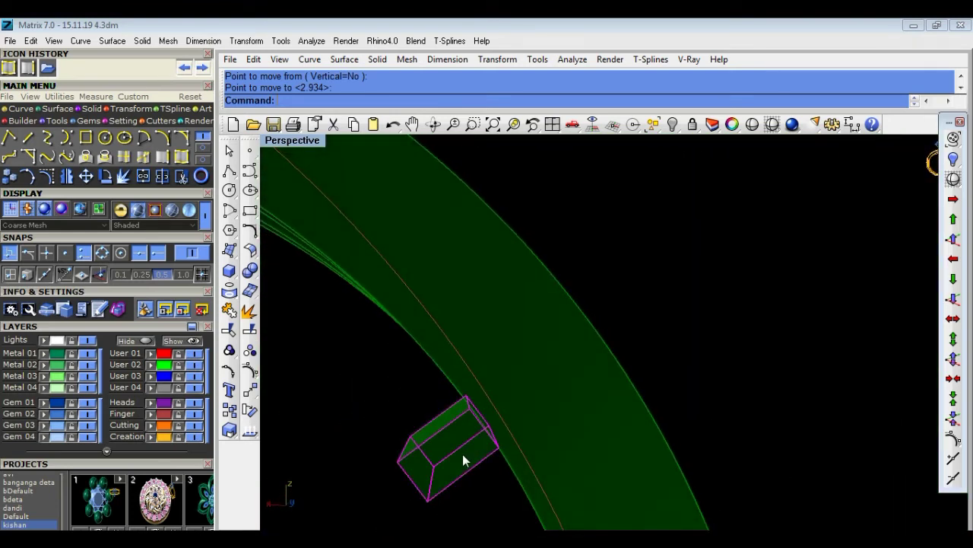
Move the crossbar again, snapping its corner onto the band's end.
{"action": "left_click", "coordinate": [249, 391]}
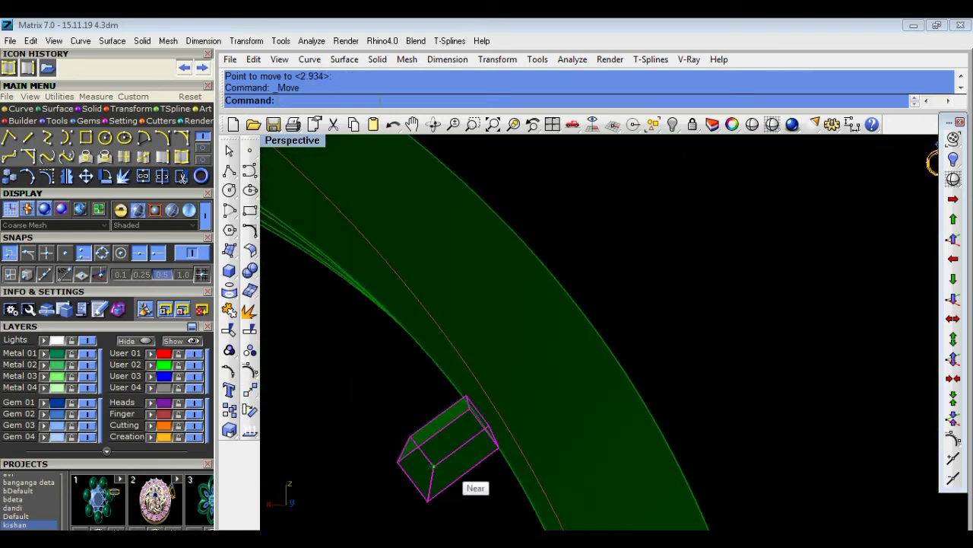
{"action": "scroll", "coordinate": [433, 465], "scroll_direction": "down", "scroll_amount": 1}
{"action": "left_click", "coordinate": [432, 494]}
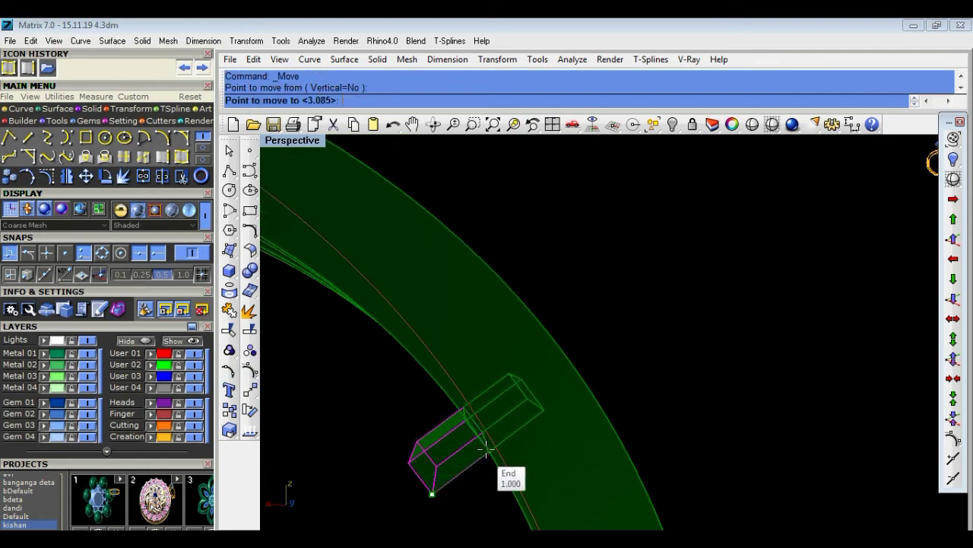
{"action": "left_click", "coordinate": [487, 450]}
{"action": "mouse_move", "coordinate": [735, 406]}
{"action": "right_mouse_down"}
{"action": "mouse_move", "coordinate": [691, 423]}
{"action": "mouse_move", "coordinate": [849, 367]}
{"action": "right_mouse_up"}
{"action": "mouse_move", "coordinate": [531, 404]}
{"action": "right_mouse_down"}
{"action": "mouse_move", "coordinate": [525, 434]}
{"action": "mouse_move", "coordinate": [604, 481]}
{"action": "right_mouse_up"}
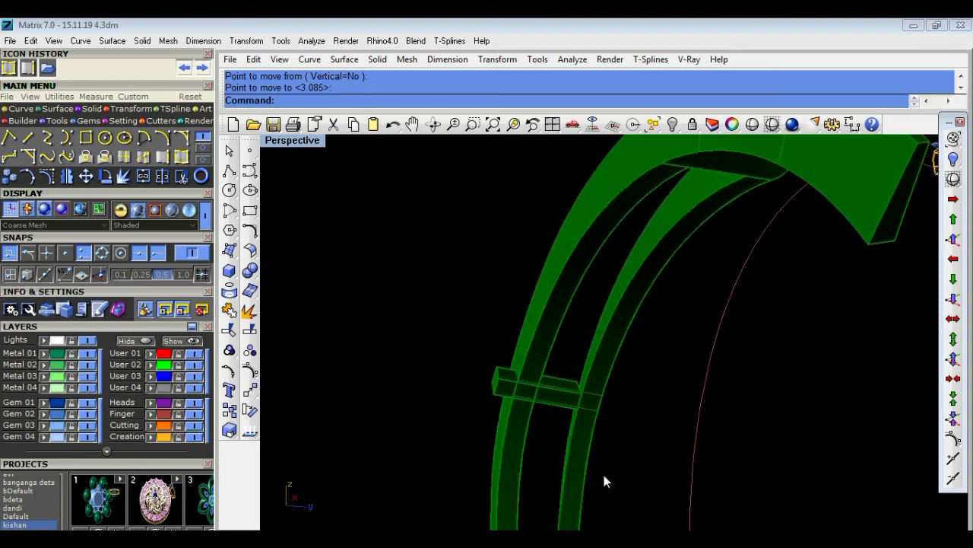
Select the crossbar and nudge it sideways, down and back up in small steps.
{"action": "left_click", "coordinate": [552, 408]}
{"action": "left_click", "coordinate": [608, 447]}
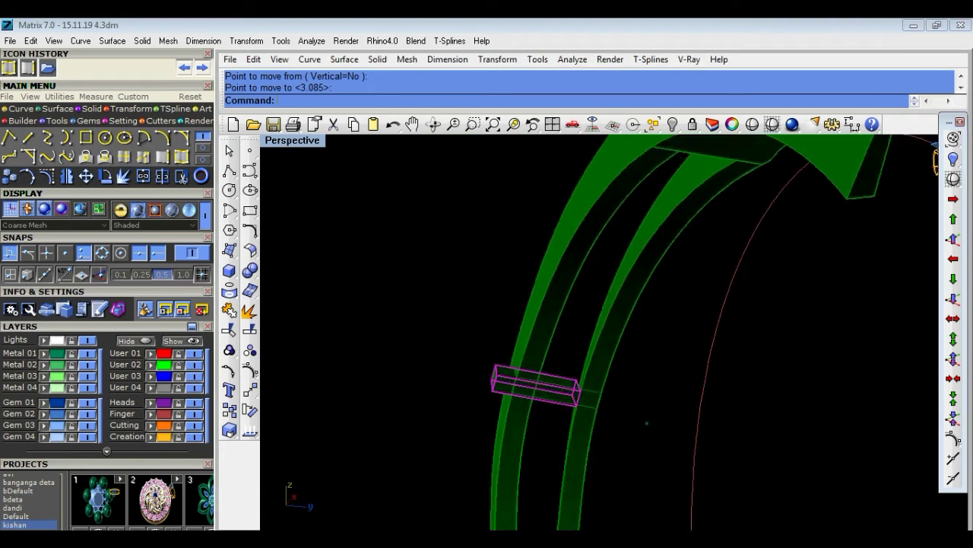
{"action": "right_click_drag", "start_coordinate": [609, 447], "coordinate": [606, 382]}
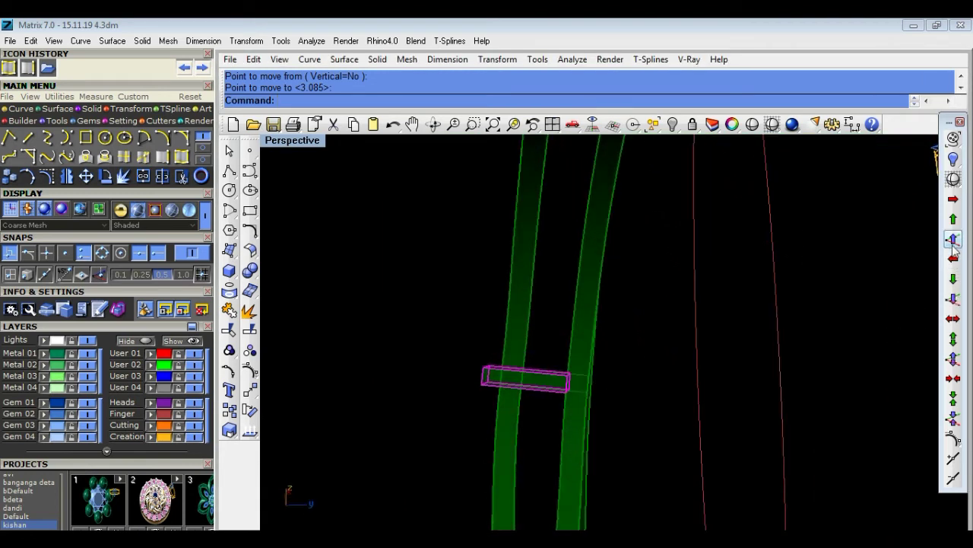
{"action": "left_click", "coordinate": [955, 199]}
{"action": "left_click", "coordinate": [954, 280]}
{"action": "left_click", "coordinate": [954, 219]}
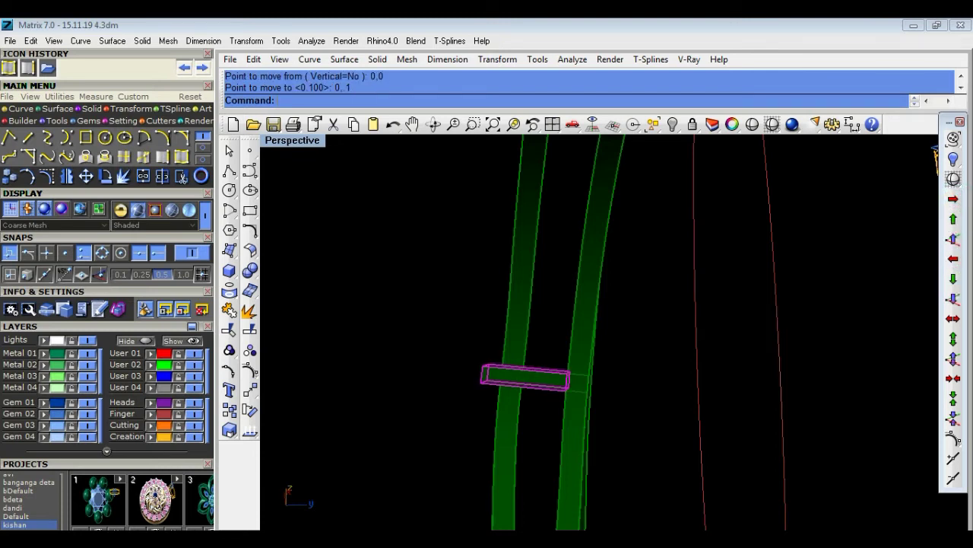
{"action": "scroll", "coordinate": [575, 414], "scroll_direction": "up", "scroll_amount": 2}
{"action": "key", "text": "alt+Up"}
{"action": "key", "text": "alt+Up"}
{"action": "key", "text": "alt+Up"}
{"action": "key", "text": "alt+Up"}
{"action": "key", "text": "alt+Up"}
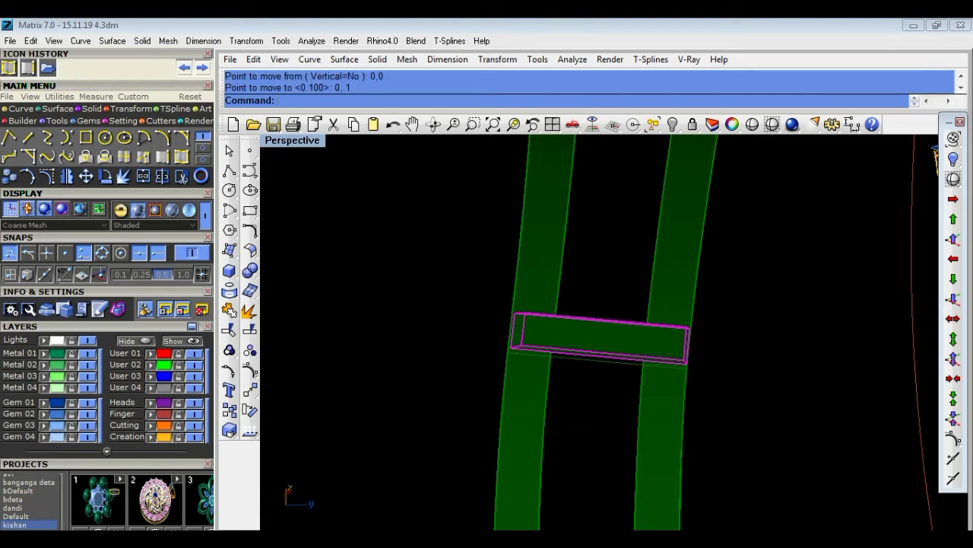
{"action": "left_click", "coordinate": [749, 349]}
{"action": "right_click_drag", "start_coordinate": [749, 348], "coordinate": [609, 389]}
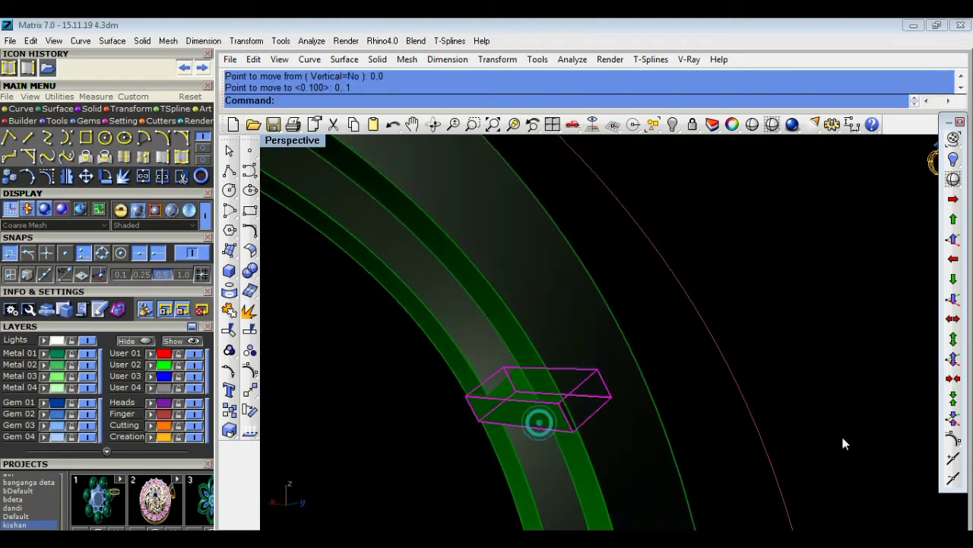
Nudge the crossbar sideways, undoing overshoots with Ctrl+Z.
{"action": "left_click", "coordinate": [955, 281]}
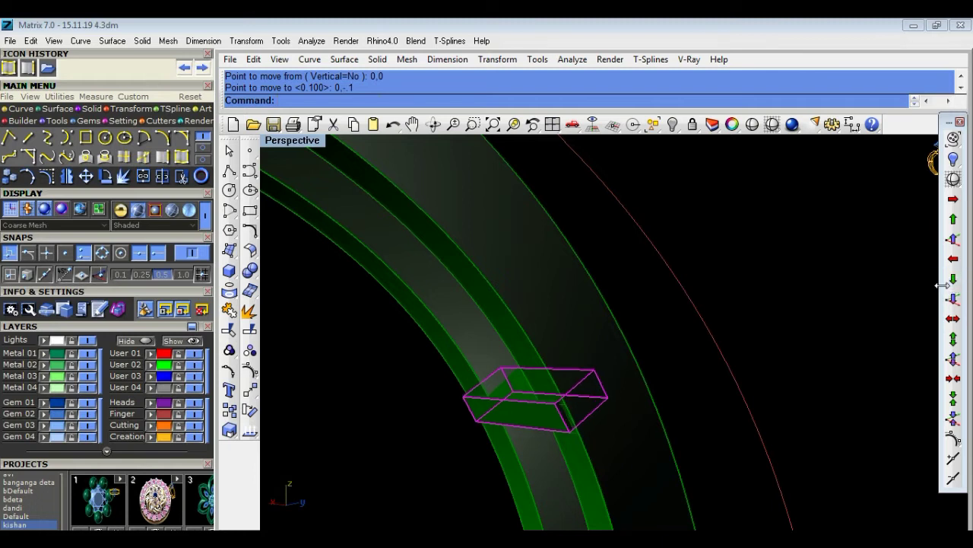
{"action": "key", "text": "ctrl+z"}
{"action": "left_click", "coordinate": [953, 199]}
{"action": "left_click", "coordinate": [852, 328]}
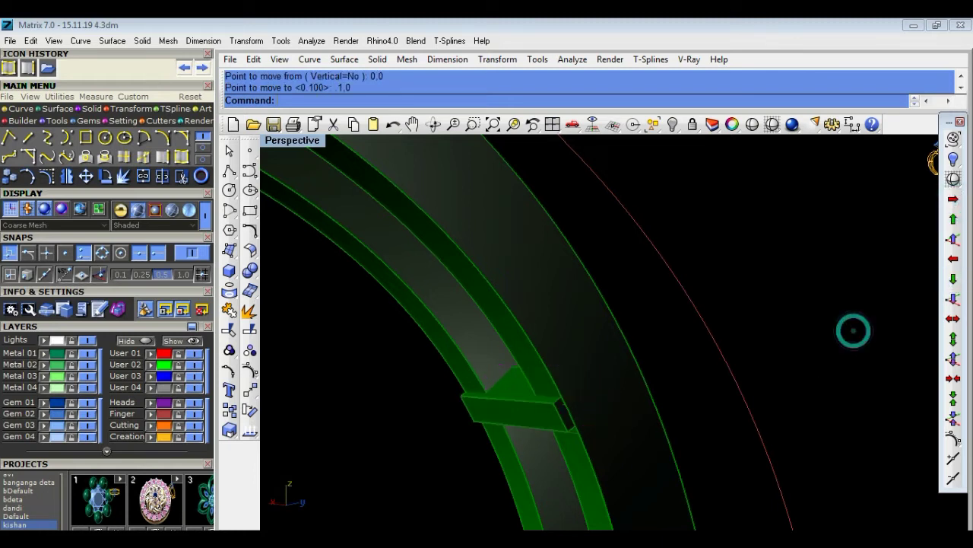
{"action": "right_click_drag", "start_coordinate": [807, 373], "coordinate": [568, 436]}
{"action": "left_click", "coordinate": [956, 201]}
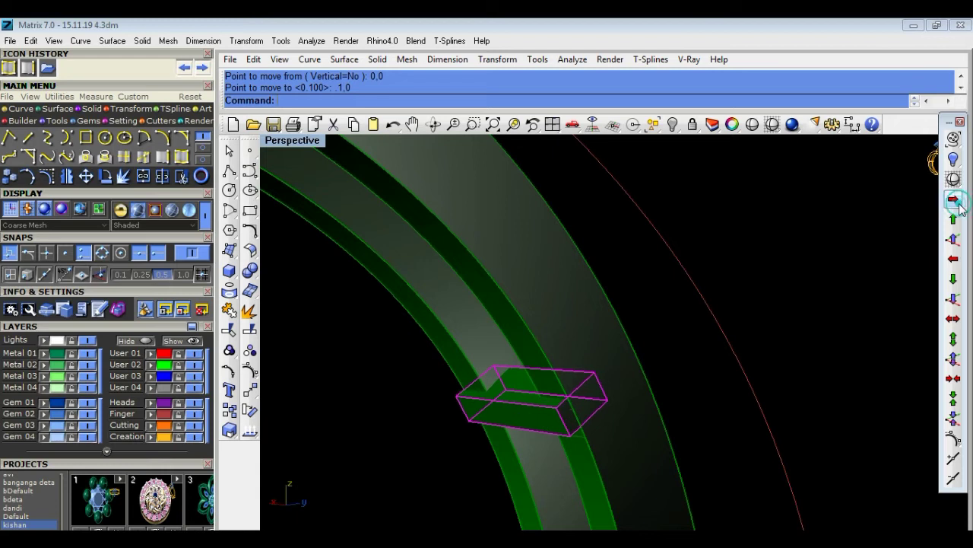
{"action": "left_click", "coordinate": [835, 299]}
{"action": "key", "text": "ctrl+z"}
{"action": "left_click", "coordinate": [830, 313]}
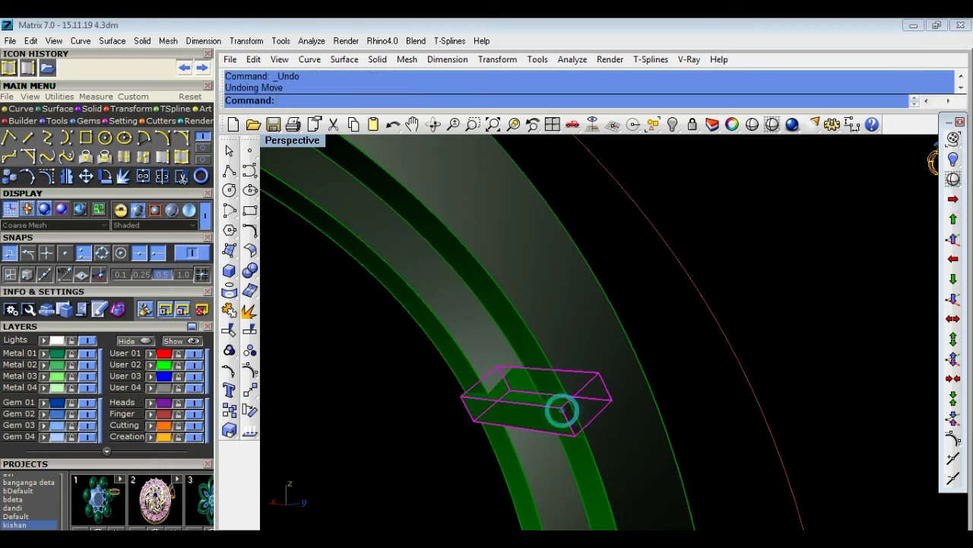
Nudge the crossbar up three steps, then undo the nudges.
{"action": "left_click", "coordinate": [955, 220]}
{"action": "left_click", "coordinate": [955, 220]}
{"action": "left_click", "coordinate": [954, 219]}
{"action": "key", "text": "ctrl+z"}
{"action": "key", "text": "ctrl+z"}
{"action": "key", "text": "ctrl+z"}
{"action": "left_click", "coordinate": [795, 360]}
{"action": "right_click_drag", "start_coordinate": [796, 360], "coordinate": [609, 406]}
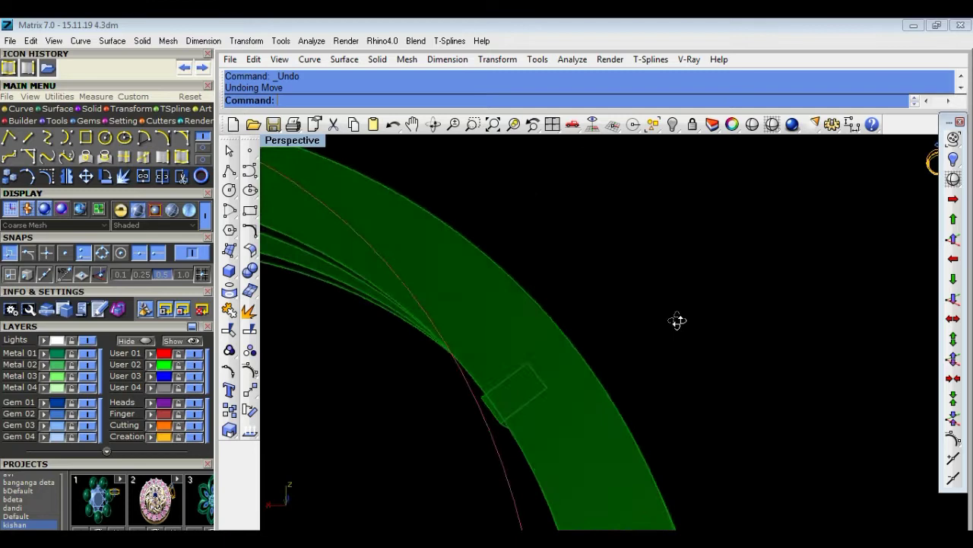
Fine-tune the crossbar between the green arches with small up, down, left and right nudges.
{"action": "left_click", "coordinate": [611, 403]}
{"action": "right_click_drag", "start_coordinate": [820, 445], "coordinate": [813, 410]}
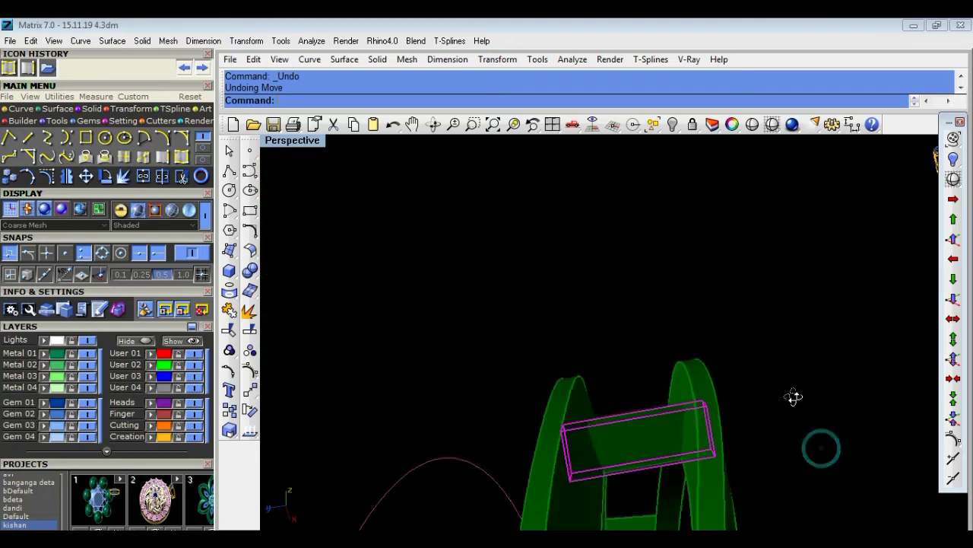
{"action": "left_click", "coordinate": [953, 279]}
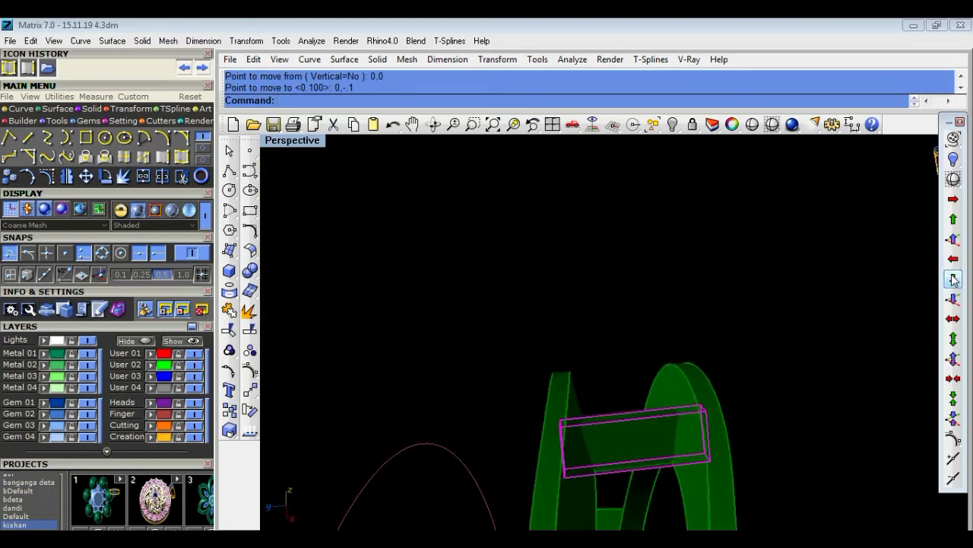
{"action": "left_click", "coordinate": [954, 220]}
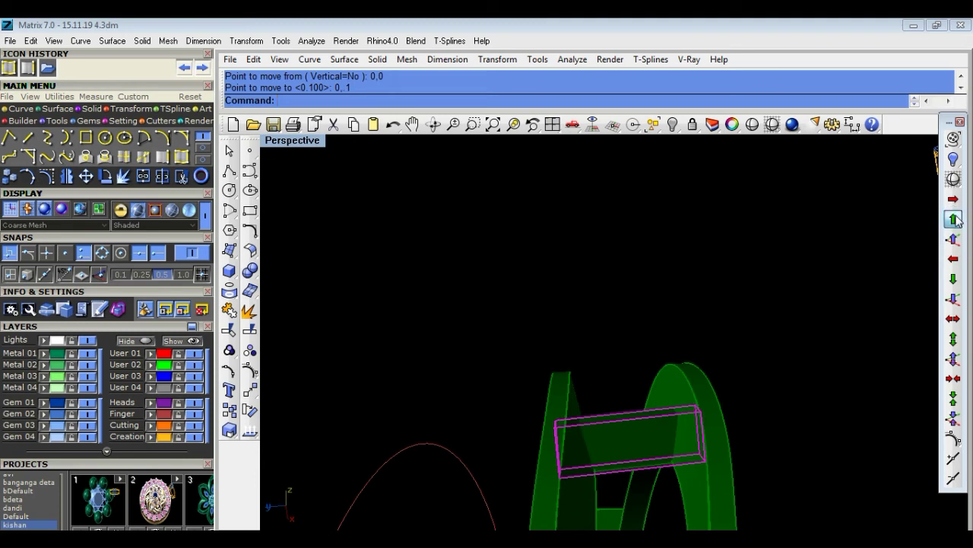
{"action": "left_click", "coordinate": [956, 220]}
{"action": "left_click", "coordinate": [953, 200]}
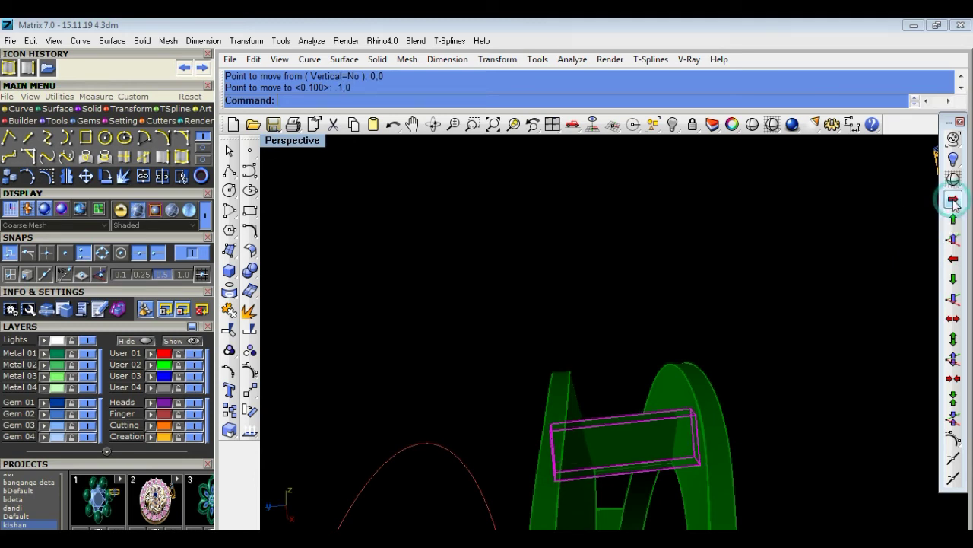
{"action": "left_click", "coordinate": [954, 259]}
{"action": "left_click", "coordinate": [954, 260]}
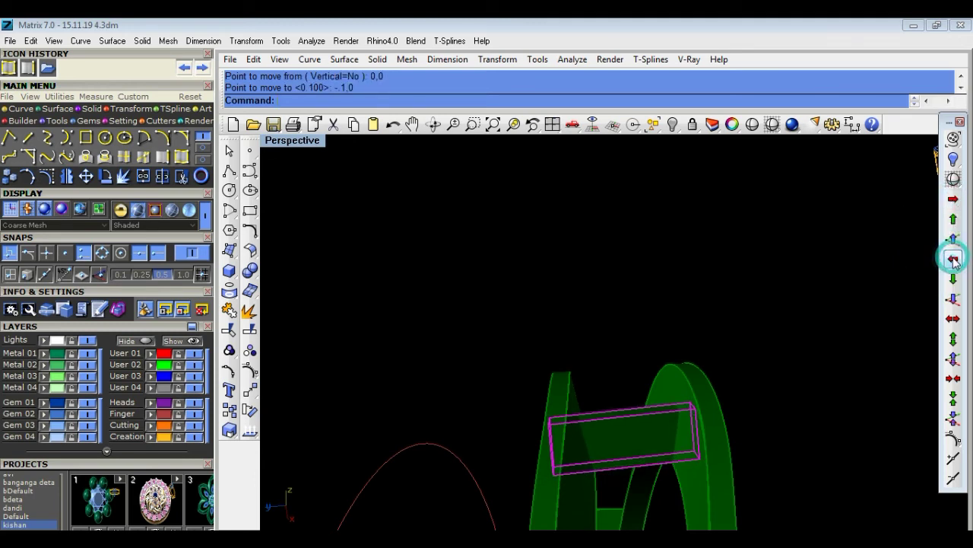
{"action": "right_click_drag", "start_coordinate": [841, 417], "coordinate": [649, 493]}
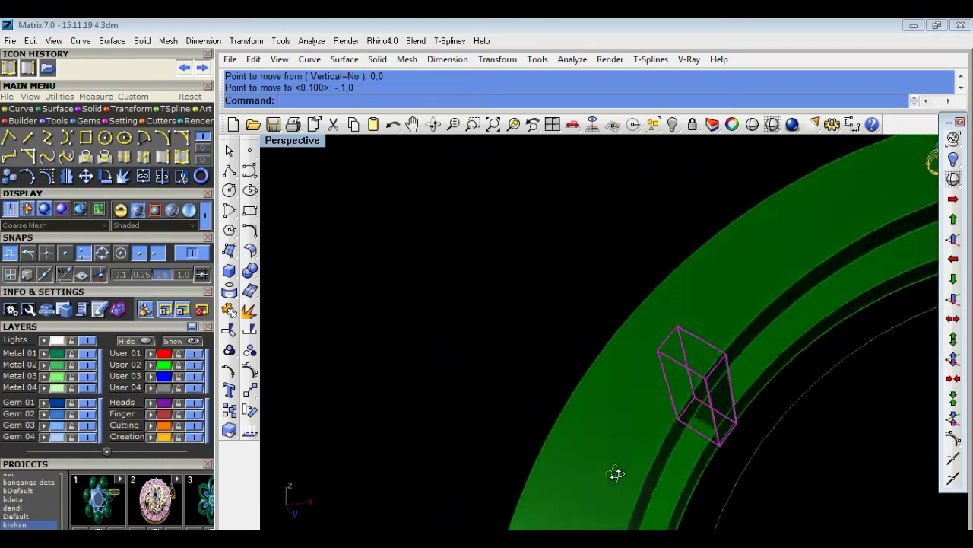
{"action": "left_click", "coordinate": [955, 281]}
{"action": "left_click", "coordinate": [954, 260]}
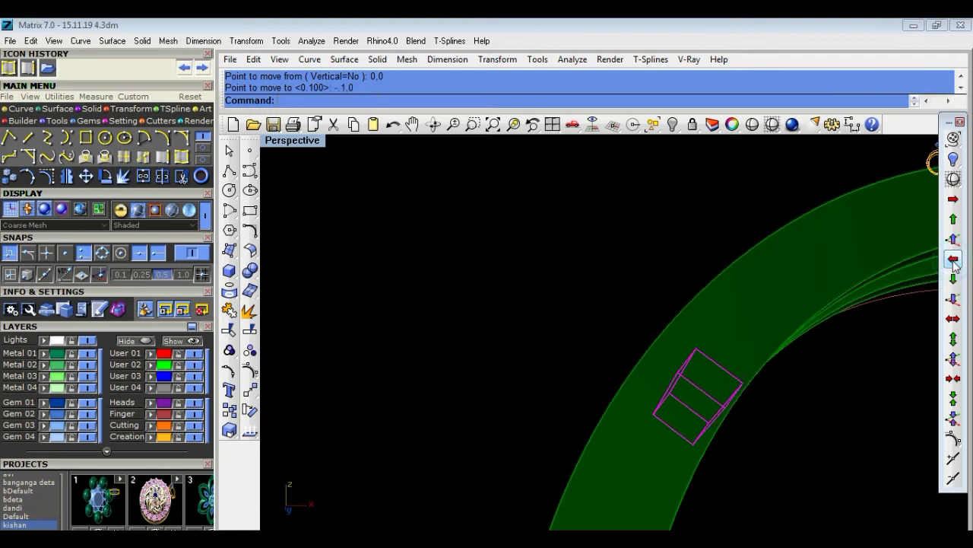
{"action": "scroll", "coordinate": [822, 330], "scroll_direction": "down", "scroll_amount": 3}
{"action": "right_click_drag", "start_coordinate": [825, 326], "coordinate": [549, 448]}
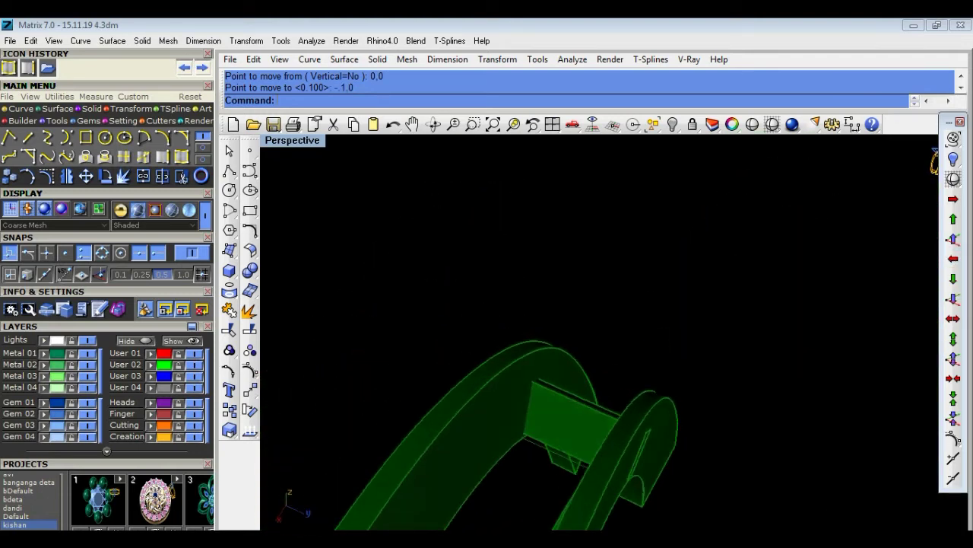
{"action": "scroll", "coordinate": [550, 452], "scroll_direction": "up", "scroll_amount": 2}
Delete the two leftover guide lines.
{"action": "key", "text": "Delete"}
{"action": "scroll", "coordinate": [618, 424], "scroll_direction": "up", "scroll_amount": 3}
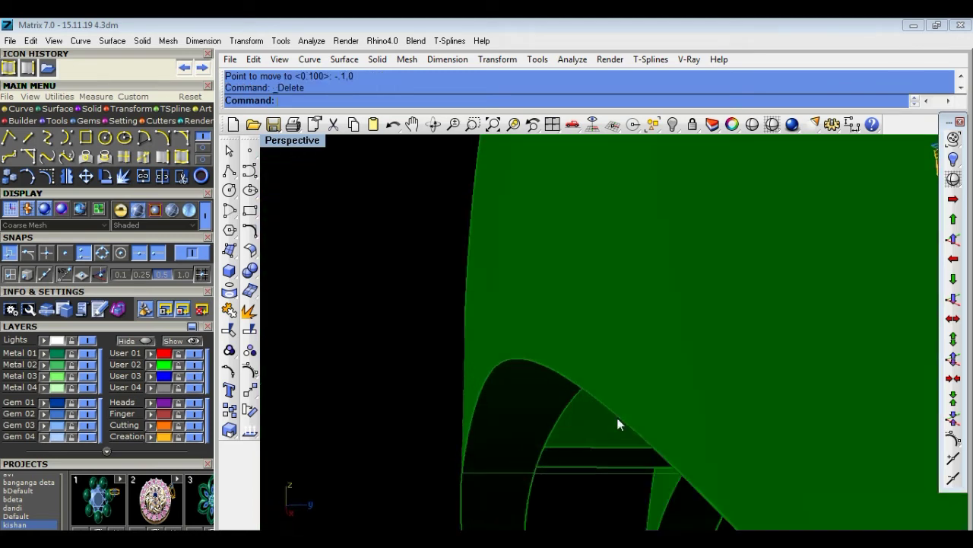
{"action": "key", "text": "Delete"}
{"action": "scroll", "coordinate": [594, 479], "scroll_direction": "down", "scroll_amount": 2}
{"action": "scroll", "coordinate": [613, 356], "scroll_direction": "down", "scroll_amount": 2}
{"action": "scroll", "coordinate": [769, 428], "scroll_direction": "down", "scroll_amount": 2}
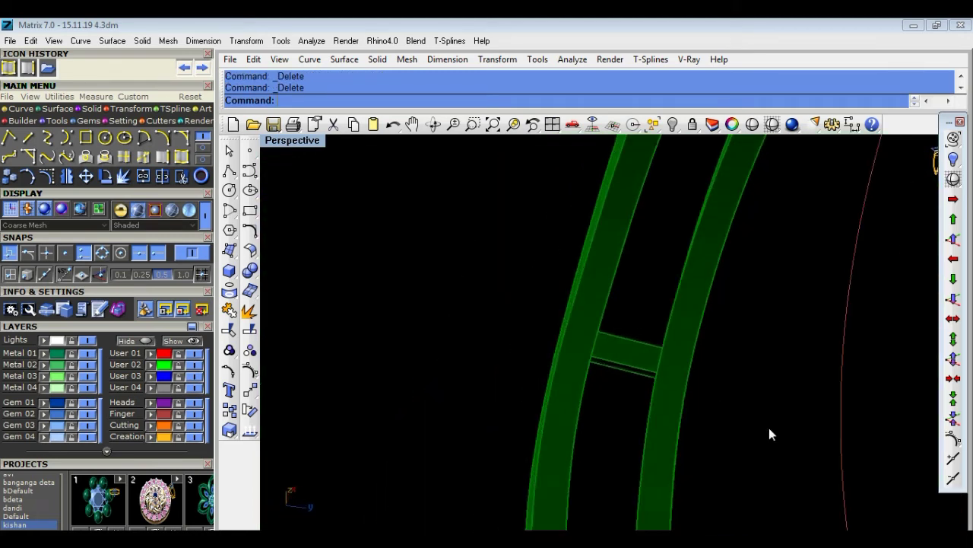
{"action": "scroll", "coordinate": [789, 456], "scroll_direction": "down", "scroll_amount": 1}
Orbit around the ring to look down on the arch and the crossbar joint.
{"action": "mouse_move", "coordinate": [788, 456]}
{"action": "right_mouse_down"}
{"action": "mouse_move", "coordinate": [778, 473]}
{"action": "mouse_move", "coordinate": [539, 402]}
{"action": "mouse_move", "coordinate": [428, 263]}
{"action": "mouse_move", "coordinate": [318, 202]}
{"action": "right_mouse_up"}
{"action": "mouse_move", "coordinate": [639, 498]}
{"action": "right_mouse_down"}
{"action": "mouse_move", "coordinate": [358, 522]}
{"action": "mouse_move", "coordinate": [285, 517]}
{"action": "mouse_move", "coordinate": [525, 499]}
{"action": "mouse_move", "coordinate": [579, 509]}
{"action": "right_mouse_up"}
{"action": "scroll", "coordinate": [538, 329], "scroll_direction": "up", "scroll_amount": 3}
{"action": "scroll", "coordinate": [532, 321], "scroll_direction": "down", "scroll_amount": 3}
{"action": "mouse_move", "coordinate": [590, 317]}
{"action": "right_mouse_down"}
{"action": "mouse_move", "coordinate": [646, 461]}
{"action": "mouse_move", "coordinate": [683, 191]}
{"action": "mouse_move", "coordinate": [746, 245]}
{"action": "right_mouse_up"}
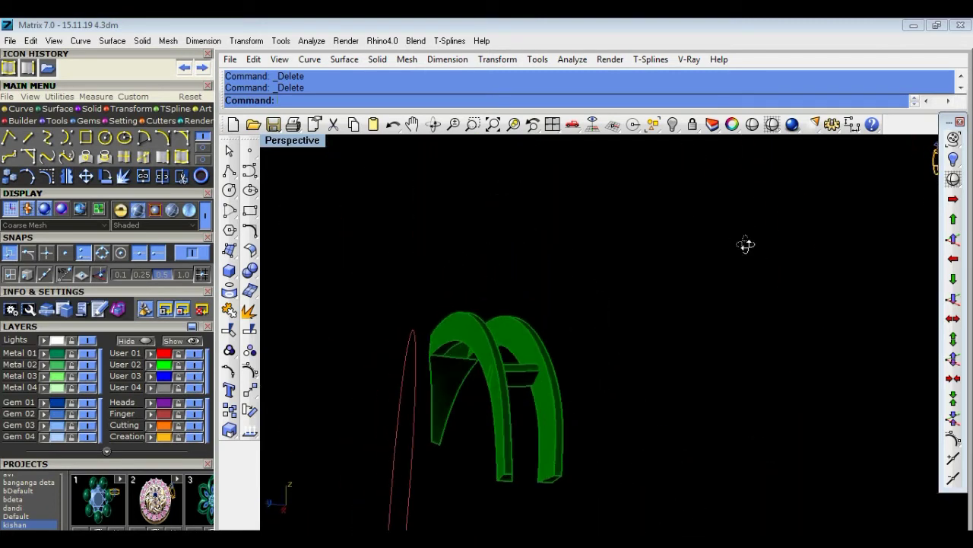
{"action": "scroll", "coordinate": [500, 389], "scroll_direction": "up", "scroll_amount": 5}
{"action": "scroll", "coordinate": [643, 287], "scroll_direction": "down", "scroll_amount": 5}
{"action": "mouse_move", "coordinate": [643, 287]}
{"action": "right_mouse_down"}
{"action": "mouse_move", "coordinate": [652, 341]}
{"action": "mouse_move", "coordinate": [699, 335]}
{"action": "mouse_move", "coordinate": [545, 430]}
{"action": "mouse_move", "coordinate": [558, 482]}
{"action": "mouse_move", "coordinate": [643, 307]}
{"action": "mouse_move", "coordinate": [750, 291]}
{"action": "mouse_move", "coordinate": [706, 185]}
{"action": "mouse_move", "coordinate": [591, 436]}
{"action": "mouse_move", "coordinate": [503, 419]}
{"action": "right_mouse_up"}
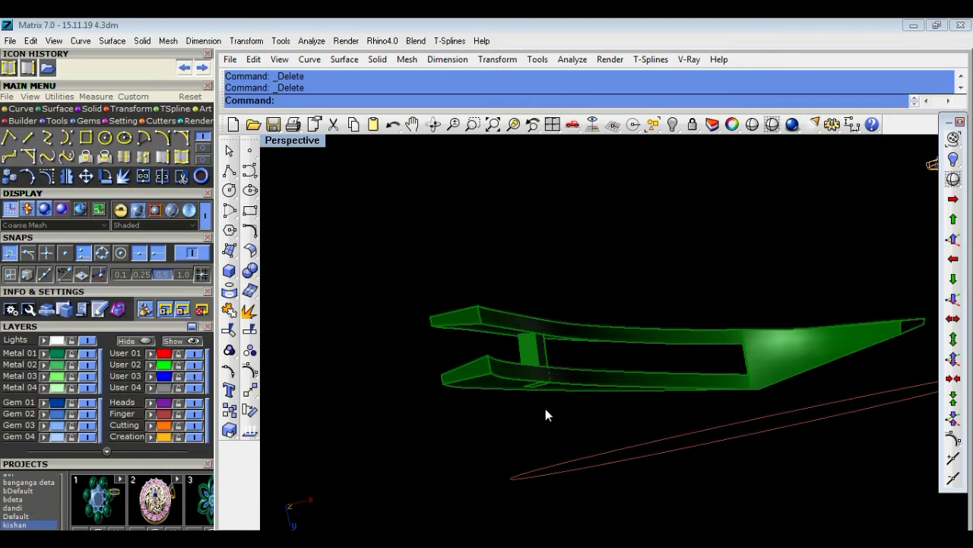
{"action": "right_click_drag", "start_coordinate": [545, 413], "coordinate": [634, 311]}
{"action": "mouse_move", "coordinate": [578, 276]}
{"action": "right_mouse_down"}
{"action": "mouse_move", "coordinate": [749, 435]}
{"action": "mouse_move", "coordinate": [828, 396]}
{"action": "mouse_move", "coordinate": [505, 299]}
{"action": "right_mouse_up"}
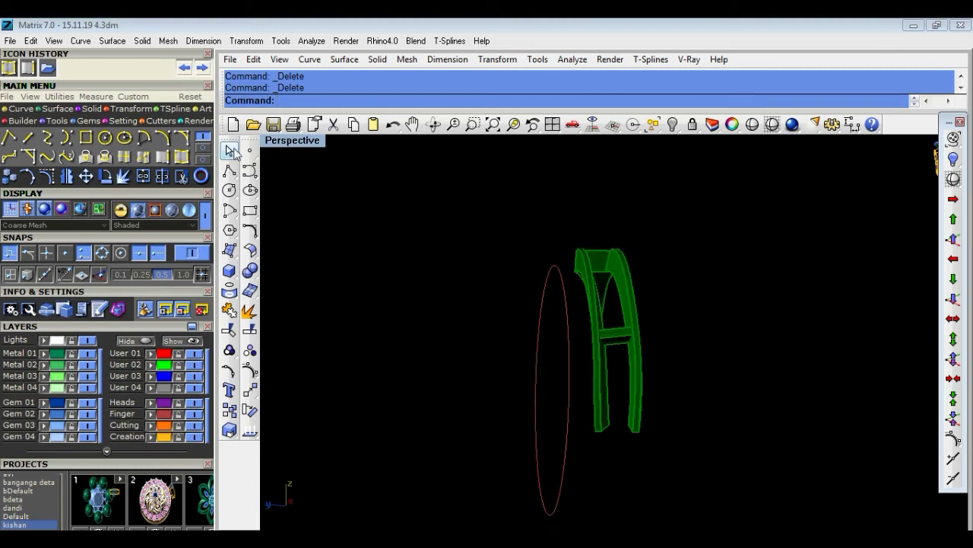
{"action": "mouse_move", "coordinate": [611, 316]}
{"action": "right_mouse_down"}
{"action": "mouse_move", "coordinate": [659, 350]}
{"action": "mouse_move", "coordinate": [423, 297]}
{"action": "mouse_move", "coordinate": [563, 348]}
{"action": "right_mouse_up"}
{"action": "scroll", "coordinate": [563, 348], "scroll_direction": "up", "scroll_amount": 4}
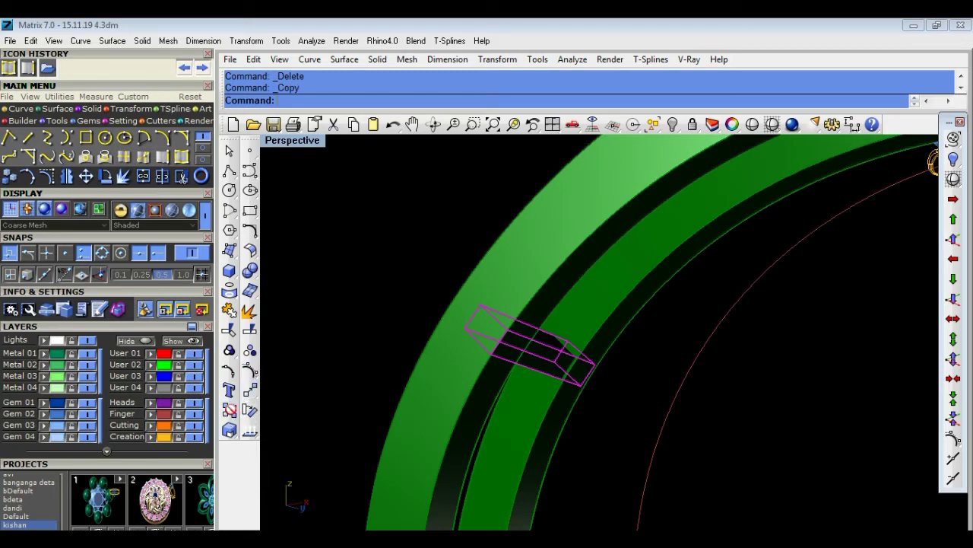
Copy the cross-bar block to a spot further along the band.
{"action": "left_click", "coordinate": [507, 329]}
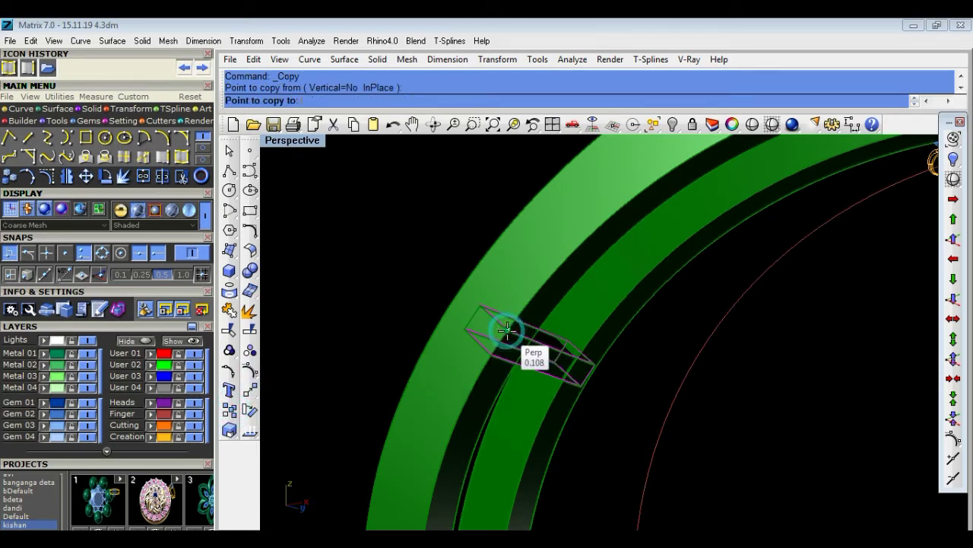
{"action": "scroll", "coordinate": [508, 327], "scroll_direction": "down", "scroll_amount": 2}
{"action": "scroll", "coordinate": [593, 239], "scroll_direction": "up", "scroll_amount": 1}
{"action": "scroll", "coordinate": [605, 242], "scroll_direction": "down", "scroll_amount": 1}
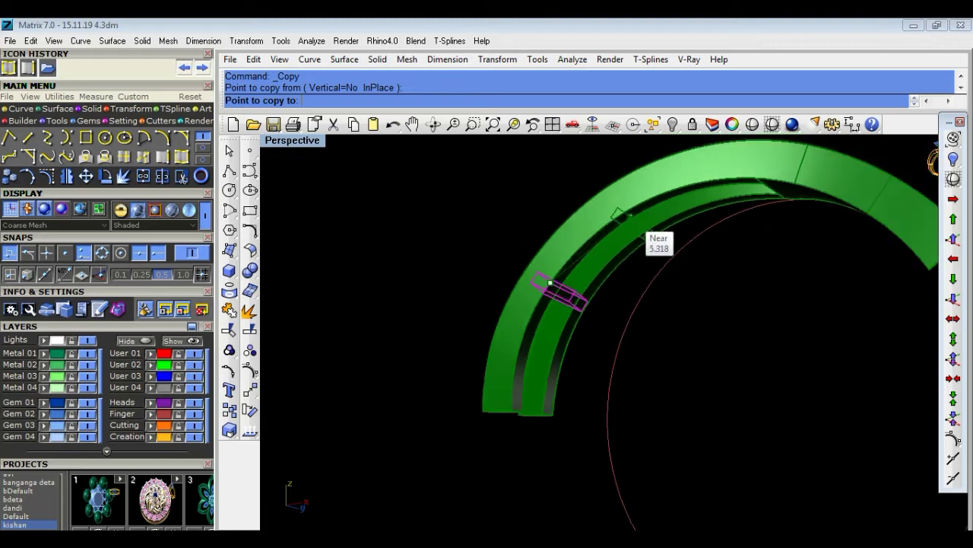
{"action": "left_click", "coordinate": [653, 198]}
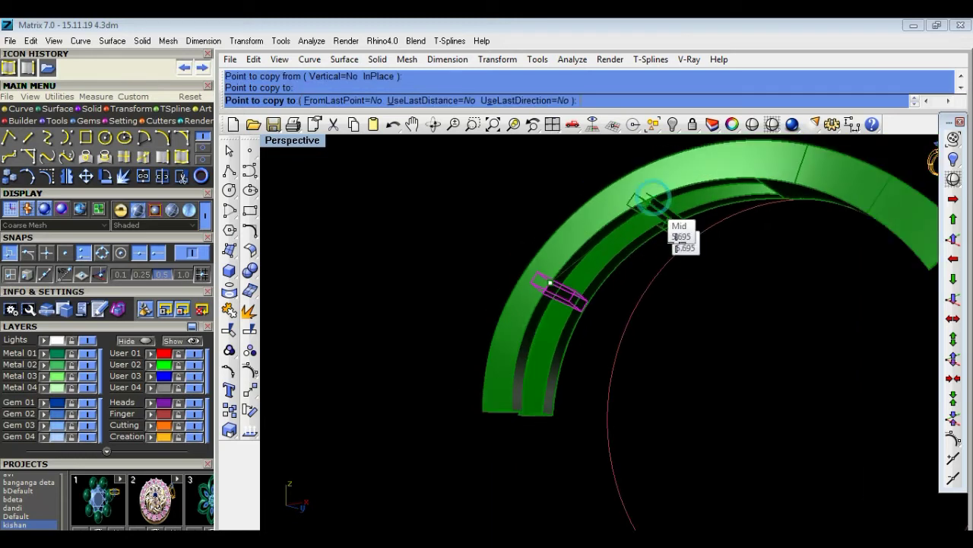
{"action": "right_click", "coordinate": [695, 267]}
{"action": "right_click_drag", "start_coordinate": [695, 277], "coordinate": [782, 324]}
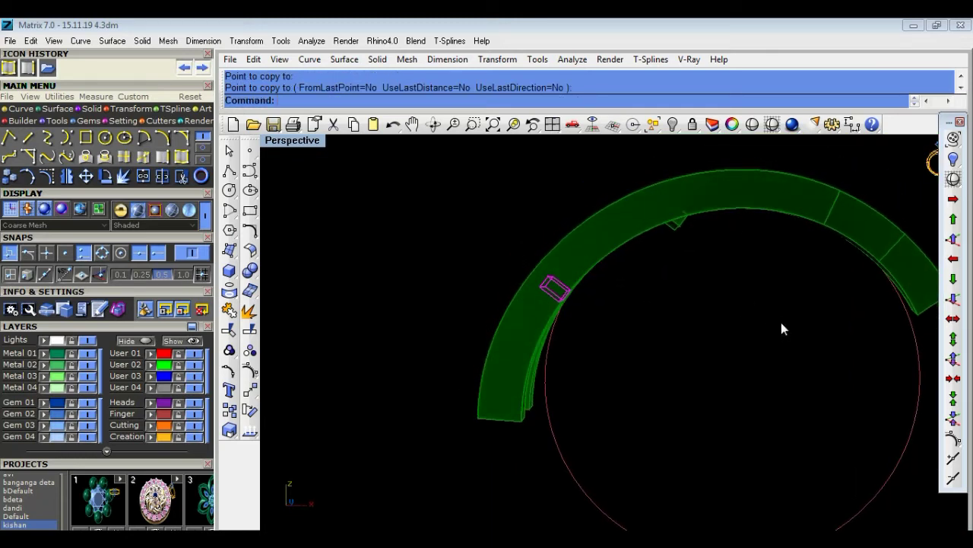
In a maximized Front view, move the copied block's top corner onto the rail's end point.
{"action": "double_click", "coordinate": [312, 147]}
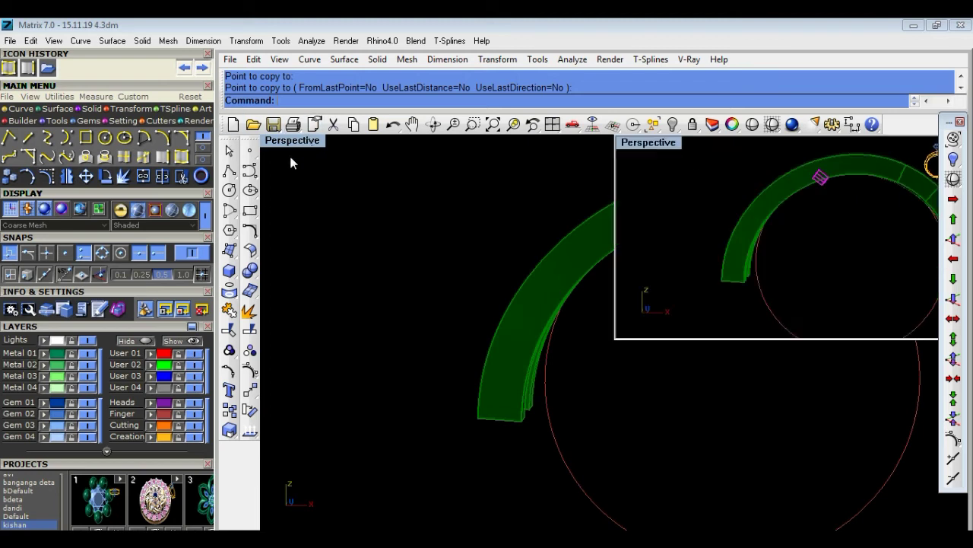
{"action": "double_click", "coordinate": [279, 348]}
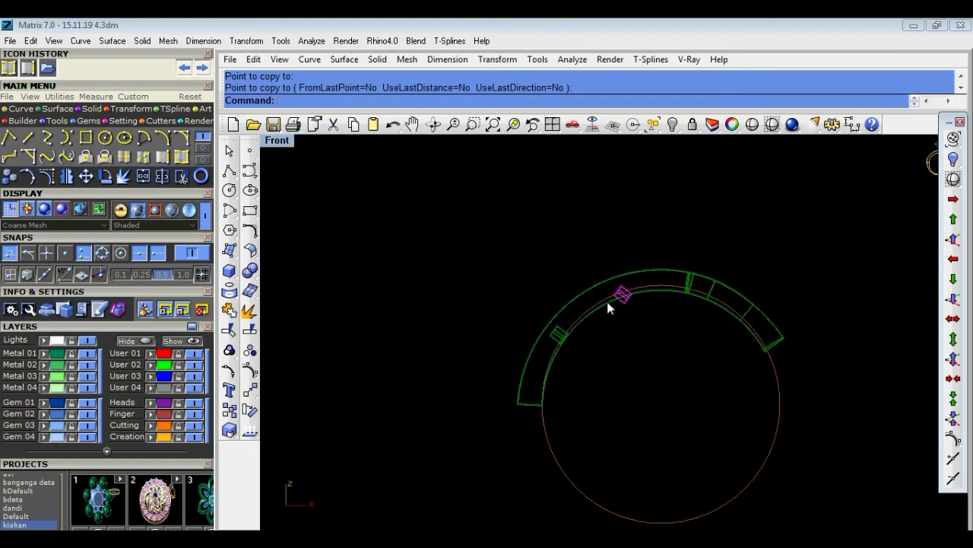
{"action": "scroll", "coordinate": [619, 298], "scroll_direction": "up", "scroll_amount": 2}
{"action": "scroll", "coordinate": [636, 294], "scroll_direction": "up", "scroll_amount": 3}
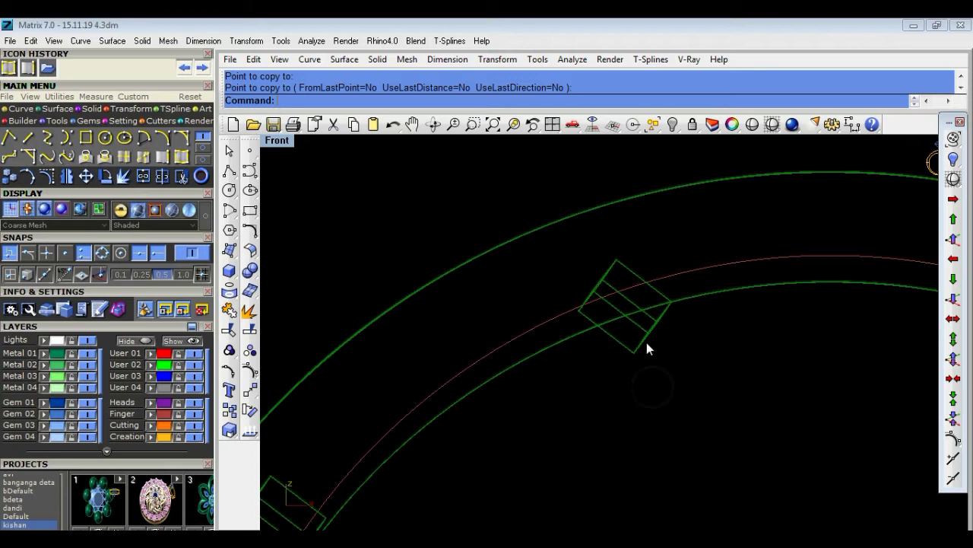
{"action": "right_click_drag", "start_coordinate": [679, 371], "coordinate": [666, 408]}
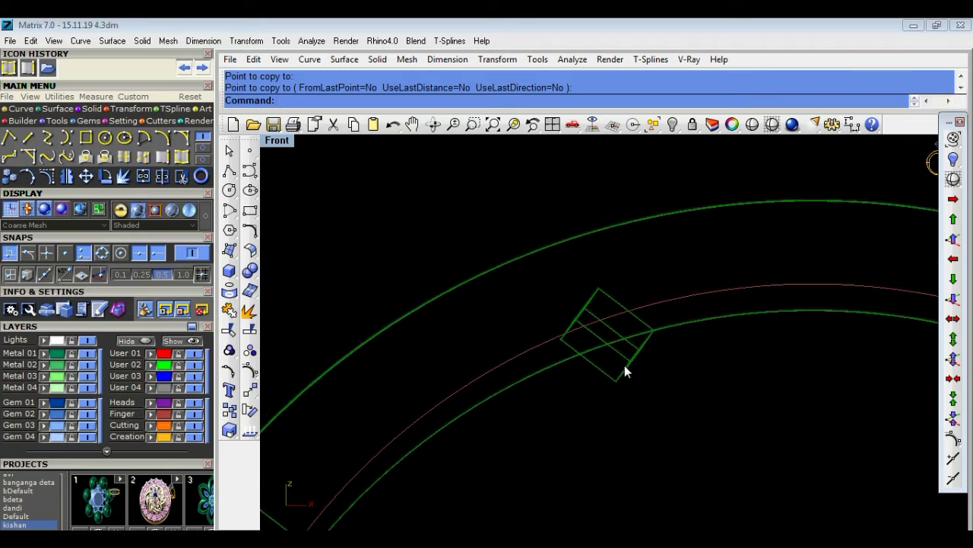
{"action": "left_click", "coordinate": [251, 391]}
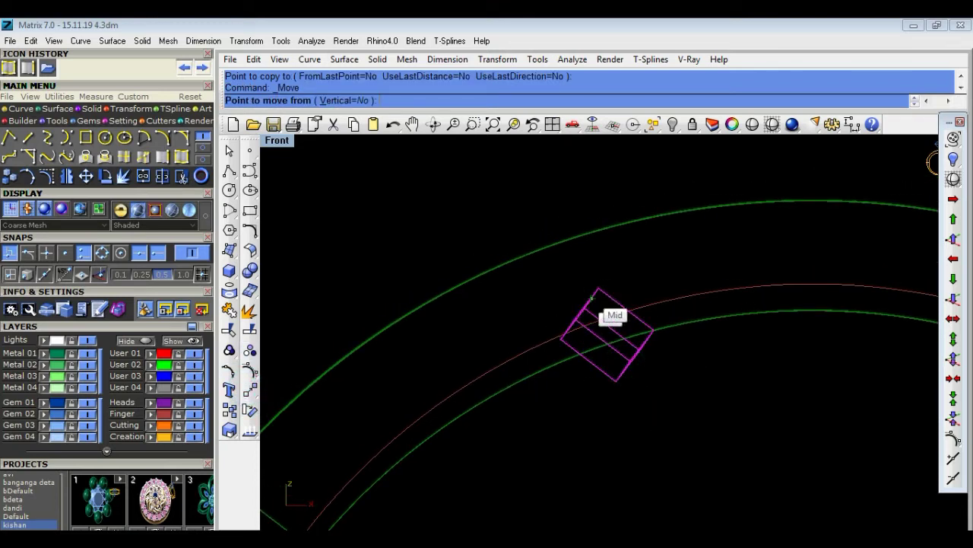
{"action": "left_click", "coordinate": [598, 289]}
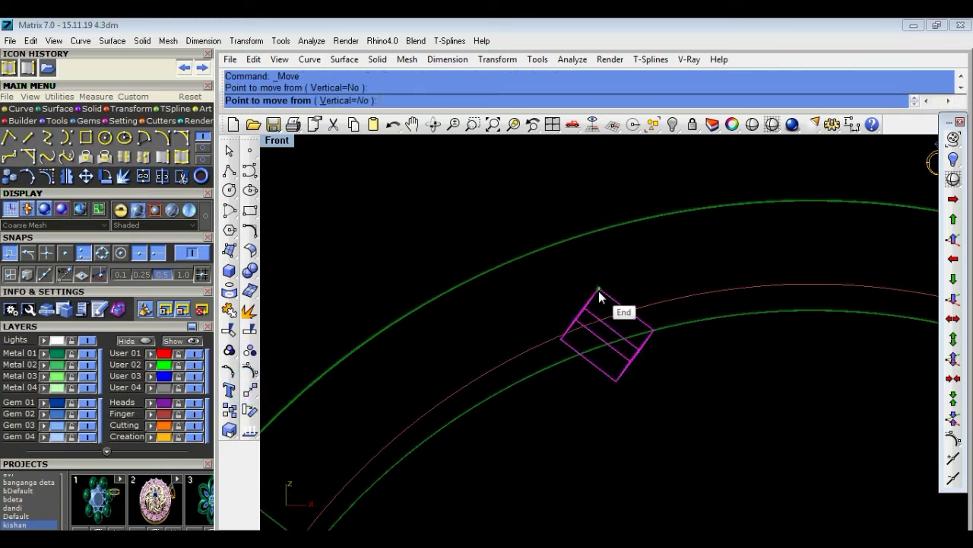
{"action": "left_click", "coordinate": [656, 329]}
Rotate the copied block about its corner to line up with the rail.
{"action": "left_click", "coordinate": [250, 411]}
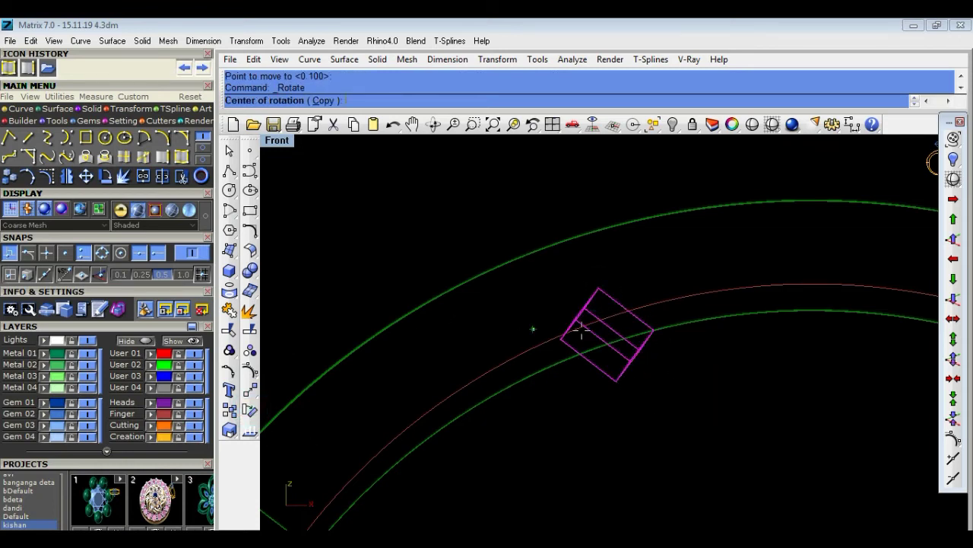
{"action": "left_click", "coordinate": [598, 289]}
{"action": "left_click", "coordinate": [653, 330]}
{"action": "left_click", "coordinate": [637, 387]}
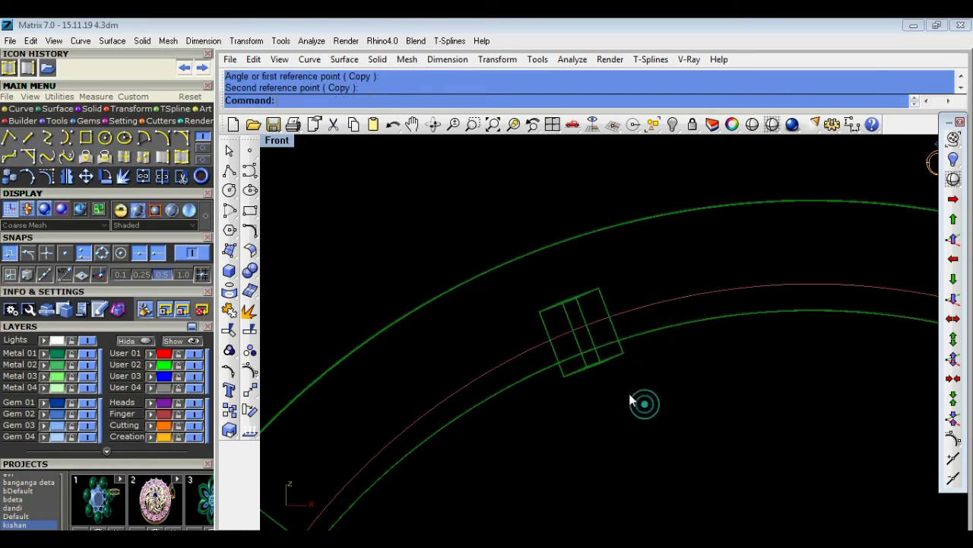
Nudge the block step by step between the rails, then restore the four-view layout.
{"action": "left_click", "coordinate": [956, 279]}
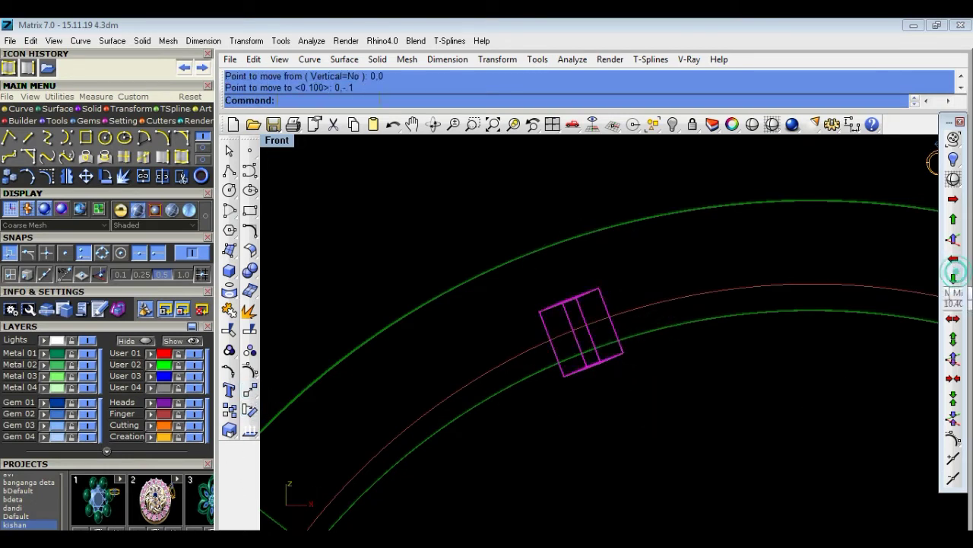
{"action": "left_click", "coordinate": [955, 220]}
{"action": "left_click", "coordinate": [956, 199]}
{"action": "left_click", "coordinate": [955, 259]}
{"action": "left_click", "coordinate": [960, 261]}
{"action": "left_click", "coordinate": [959, 261]}
{"action": "left_click", "coordinate": [959, 261]}
{"action": "left_click", "coordinate": [960, 261]}
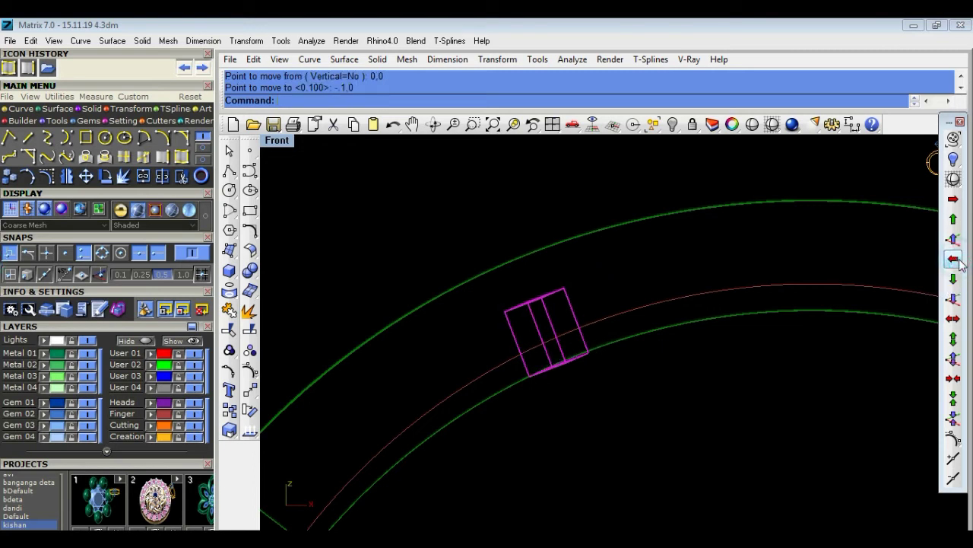
{"action": "left_click", "coordinate": [961, 262]}
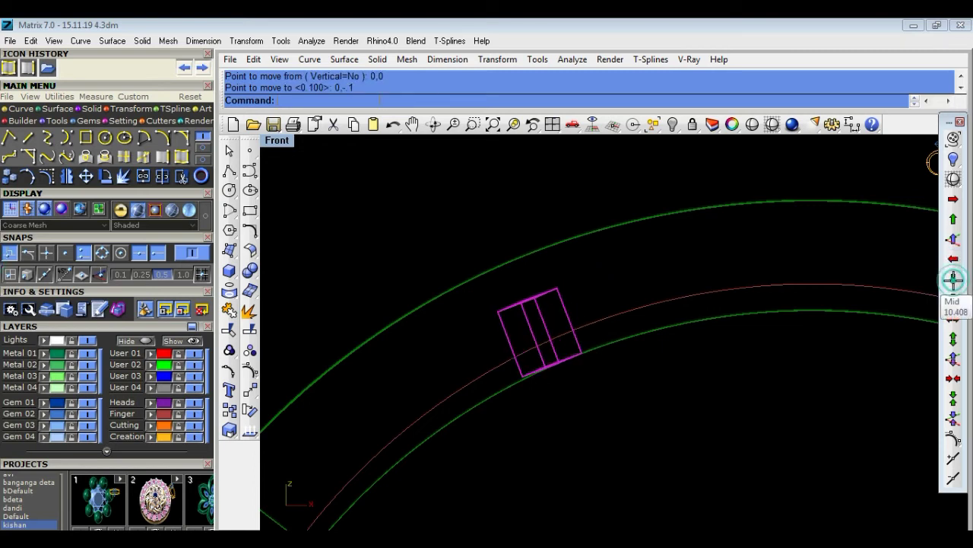
{"action": "left_click", "coordinate": [955, 281]}
{"action": "left_click", "coordinate": [955, 227]}
{"action": "left_click", "coordinate": [955, 226]}
{"action": "left_click", "coordinate": [955, 227]}
{"action": "left_click", "coordinate": [956, 260]}
{"action": "left_click", "coordinate": [954, 200]}
{"action": "left_click", "coordinate": [954, 200]}
{"action": "left_click", "coordinate": [954, 200]}
{"action": "left_click", "coordinate": [954, 200]}
{"action": "left_click", "coordinate": [954, 200]}
{"action": "left_click", "coordinate": [767, 392]}
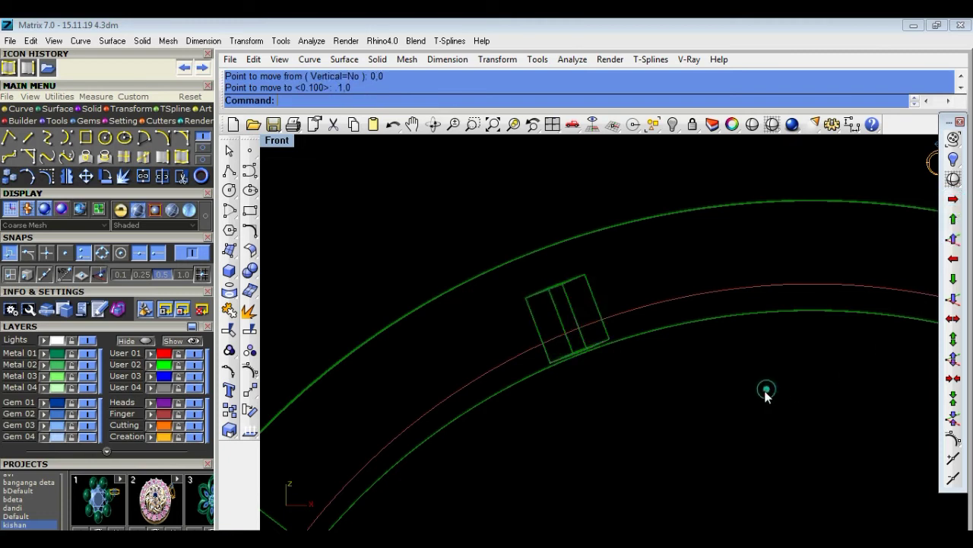
{"action": "double_click", "coordinate": [278, 141]}
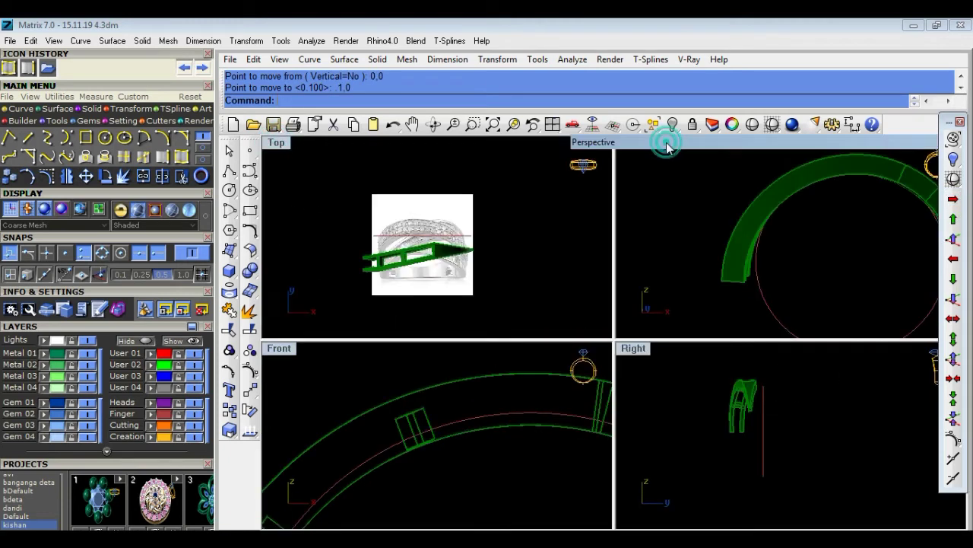
In a maximized Perspective view, select the ring's rails and cross-bars and join them.
{"action": "double_click", "coordinate": [608, 143]}
{"action": "mouse_move", "coordinate": [750, 231]}
{"action": "right_mouse_down"}
{"action": "mouse_move", "coordinate": [812, 326]}
{"action": "mouse_move", "coordinate": [746, 332]}
{"action": "mouse_move", "coordinate": [796, 433]}
{"action": "right_mouse_up"}
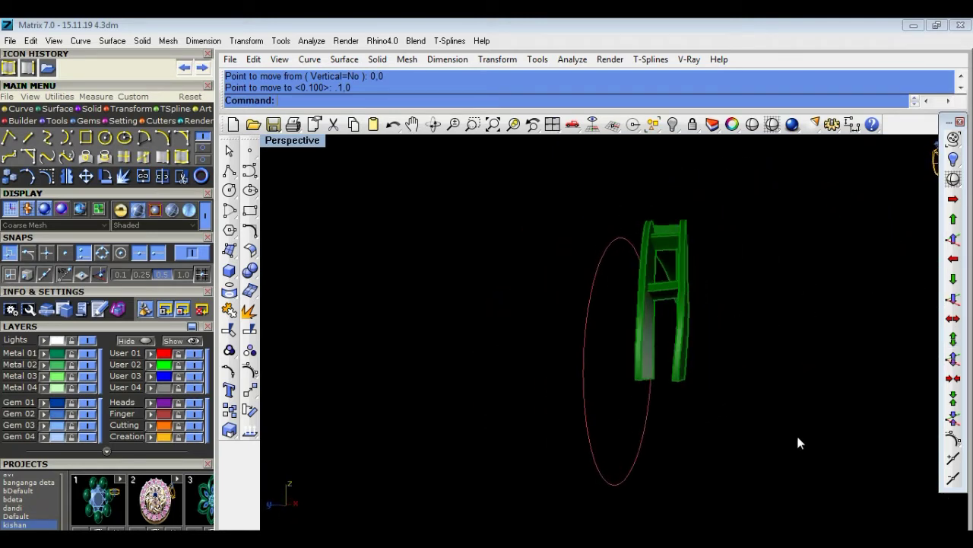
{"action": "left_click_drag", "start_coordinate": [765, 447], "coordinate": [599, 216]}
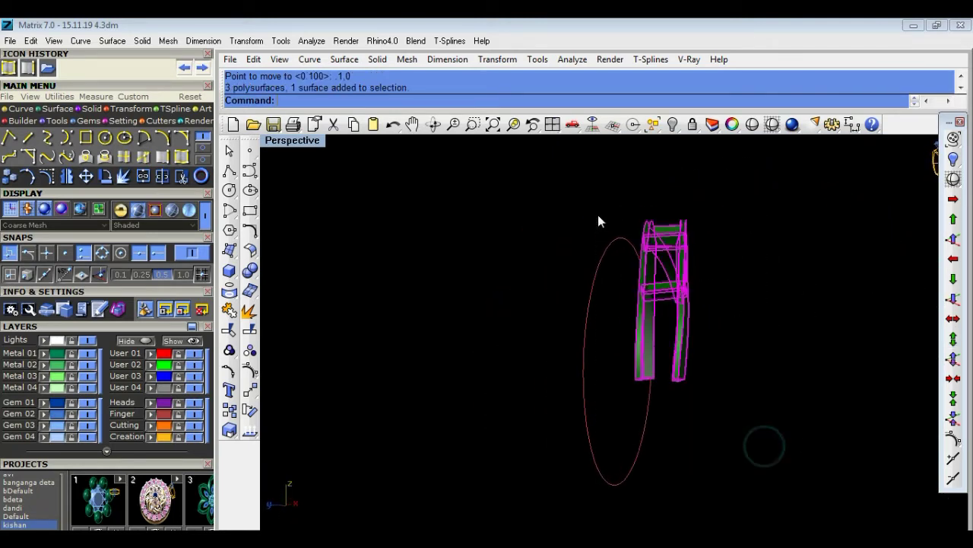
{"action": "left_click", "coordinate": [229, 312]}
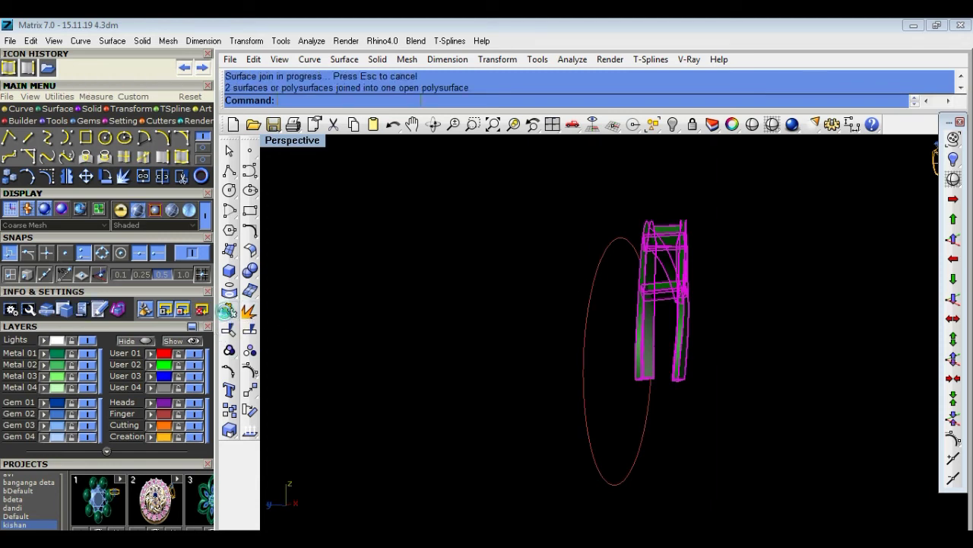
Select all the ring's polysurfaces and run Boolean Union on them.
{"action": "left_click", "coordinate": [326, 323]}
{"action": "left_click", "coordinate": [680, 283]}
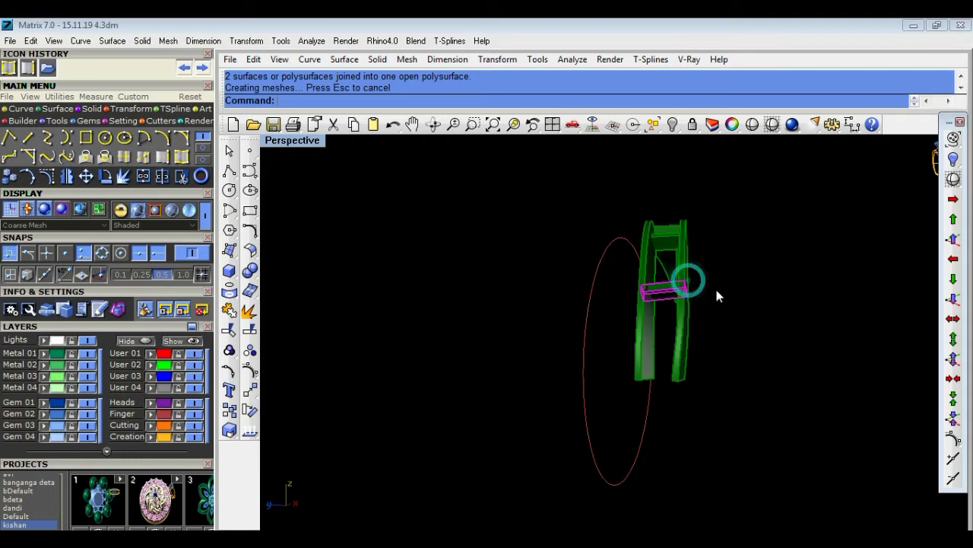
{"action": "left_click_drag", "start_coordinate": [743, 342], "coordinate": [558, 246]}
{"action": "left_click", "coordinate": [254, 268]}
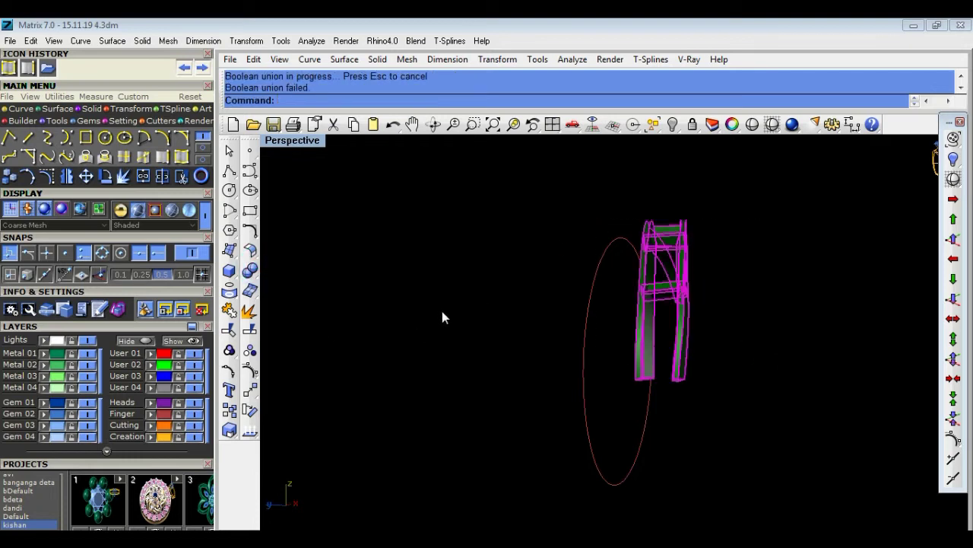
Window-select the ring pieces and group them together.
{"action": "left_click", "coordinate": [442, 311]}
{"action": "left_click_drag", "start_coordinate": [818, 376], "coordinate": [624, 228]}
{"action": "left_click", "coordinate": [743, 321]}
{"action": "mouse_move", "coordinate": [781, 342]}
{"action": "right_mouse_down"}
{"action": "mouse_move", "coordinate": [761, 259]}
{"action": "mouse_move", "coordinate": [778, 408]}
{"action": "right_mouse_up"}
{"action": "left_click_drag", "start_coordinate": [777, 403], "coordinate": [528, 242]}
{"action": "left_click", "coordinate": [228, 389]}
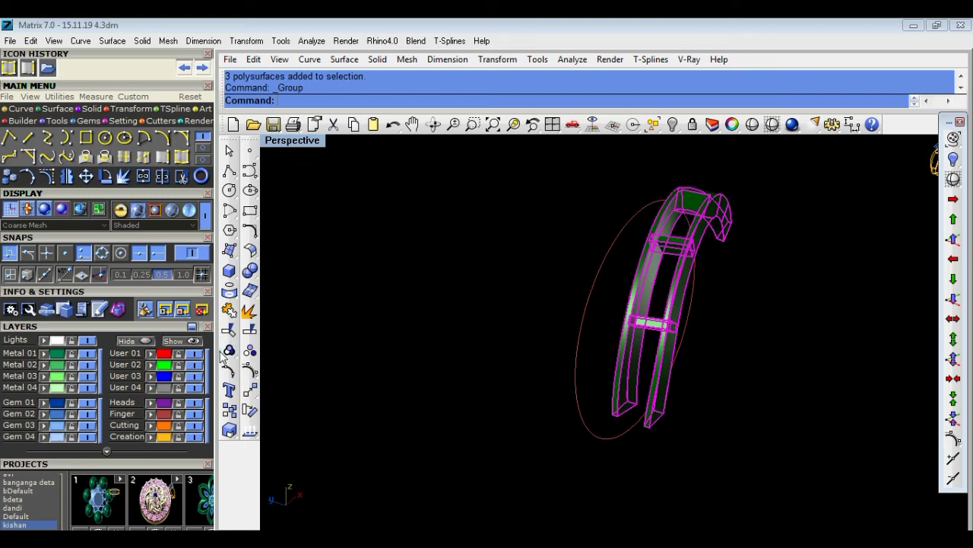
{"action": "left_click", "coordinate": [349, 386]}
Hide the grouped ring, then HideSwap to show the previously hidden band pieces.
{"action": "left_click", "coordinate": [664, 308]}
{"action": "left_click", "coordinate": [673, 124]}
{"action": "left_click", "coordinate": [674, 125]}
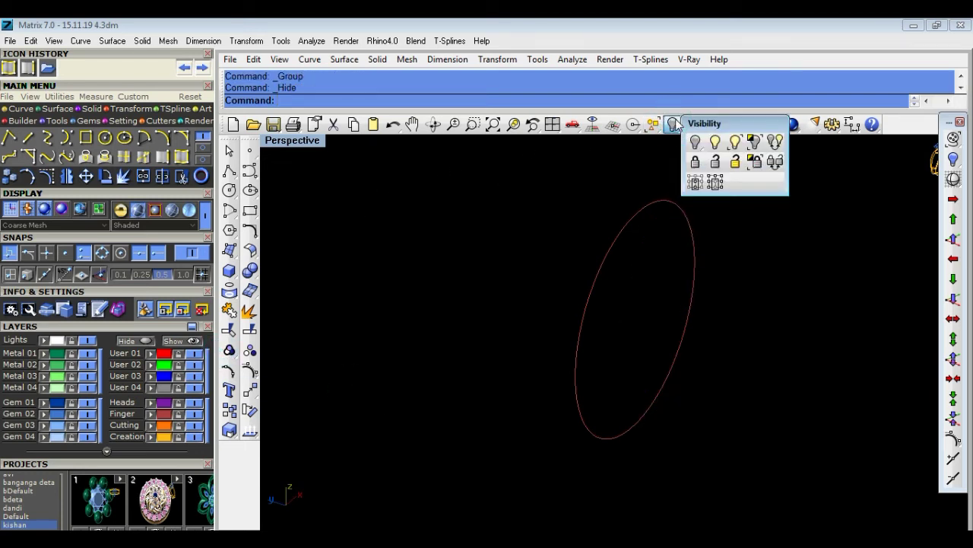
{"action": "left_click", "coordinate": [774, 142]}
{"action": "right_click_drag", "start_coordinate": [701, 372], "coordinate": [550, 388]}
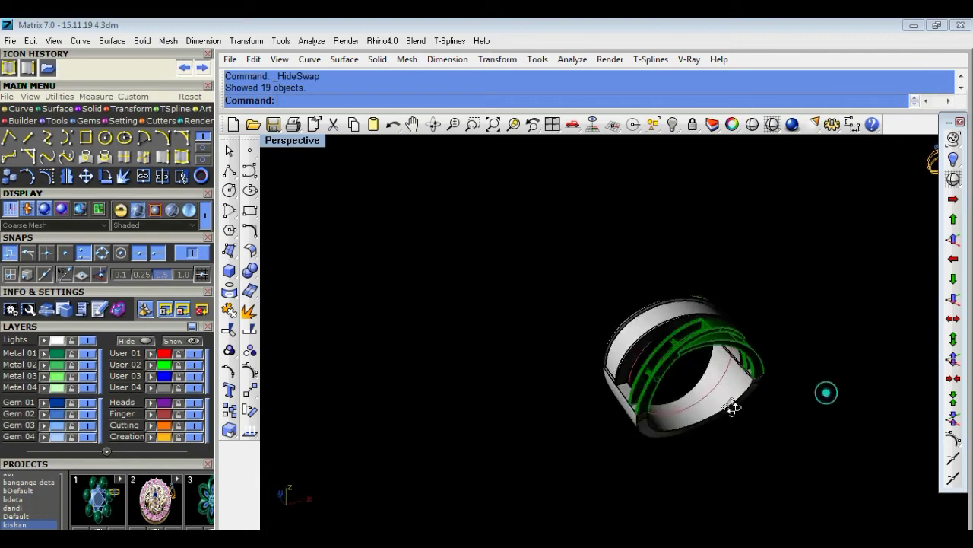
{"action": "left_click", "coordinate": [671, 129]}
Ungroup the green ring frame into separate pieces.
{"action": "right_click_drag", "start_coordinate": [616, 240], "coordinate": [606, 276]}
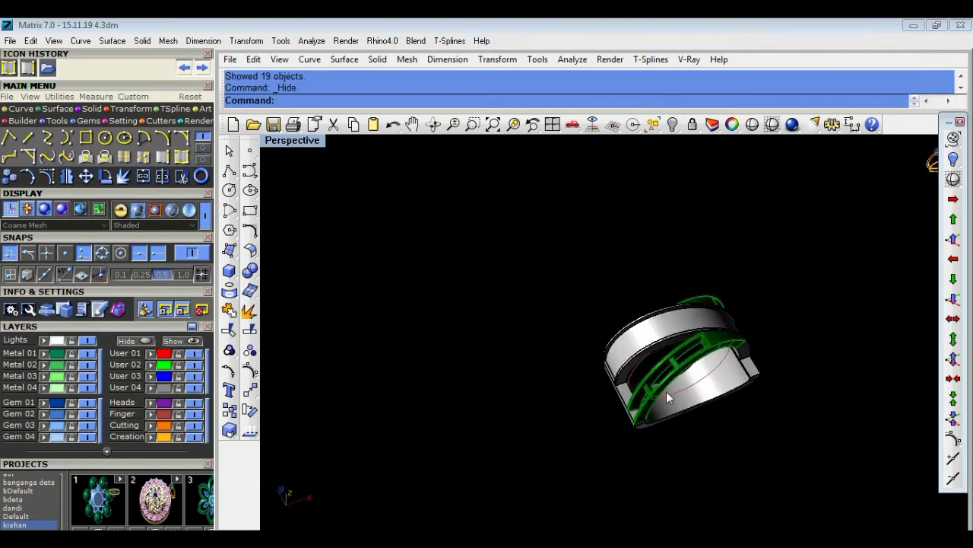
{"action": "scroll", "coordinate": [638, 388], "scroll_direction": "up", "scroll_amount": 5}
{"action": "left_click", "coordinate": [639, 388]}
{"action": "left_click", "coordinate": [251, 351]}
{"action": "left_click", "coordinate": [470, 451]}
Select a small crossbar and start copying it from its corner base point.
{"action": "scroll", "coordinate": [652, 370], "scroll_direction": "up", "scroll_amount": 5}
{"action": "left_click", "coordinate": [652, 369]}
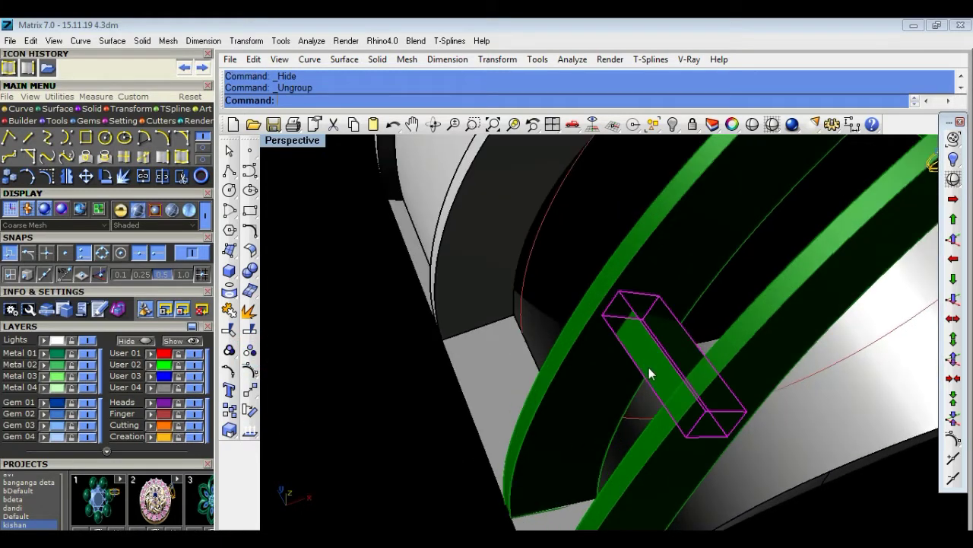
{"action": "left_click", "coordinate": [229, 409]}
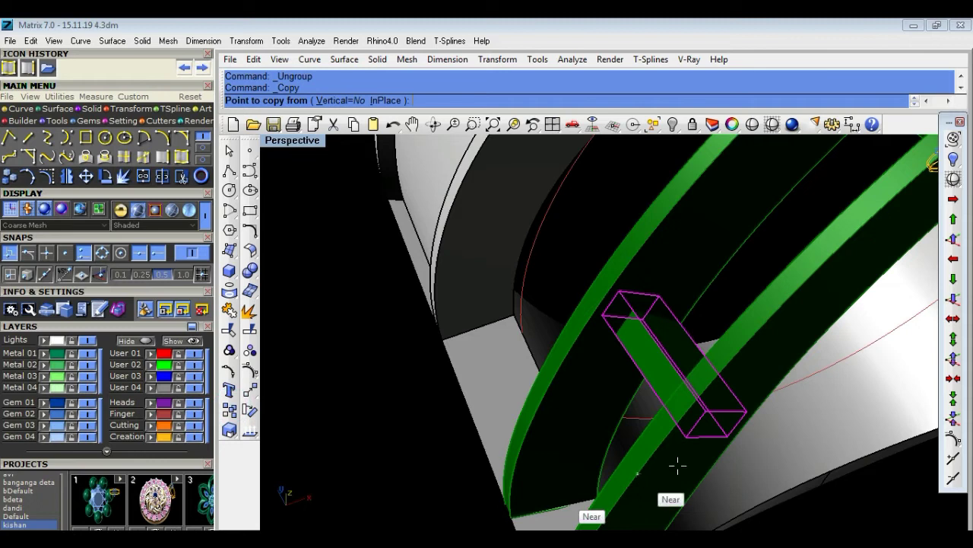
{"action": "left_click", "coordinate": [728, 436]}
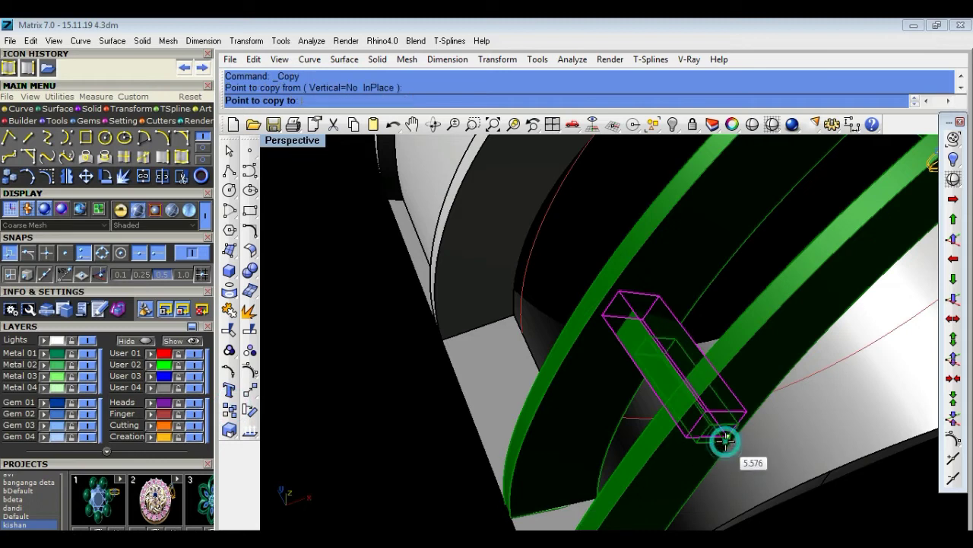
Toggle HideSwap and hide objects, then bring the hidden ring back into view.
{"action": "left_click", "coordinate": [674, 134]}
{"action": "left_click", "coordinate": [774, 143]}
{"action": "scroll", "coordinate": [691, 367], "scroll_direction": "down", "scroll_amount": 5}
{"action": "right_click_drag", "start_coordinate": [691, 368], "coordinate": [551, 284]}
{"action": "left_click", "coordinate": [674, 125]}
{"action": "left_click", "coordinate": [674, 125]}
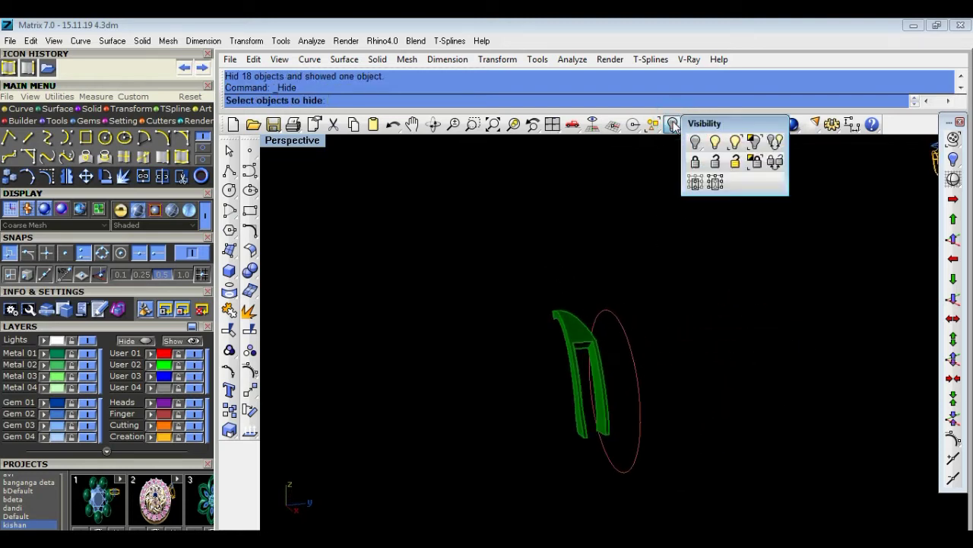
{"action": "left_click", "coordinate": [775, 141]}
Duplicate the crossbar with Ctrl+C and Ctrl+V, then hide the pasted copy.
{"action": "mouse_move", "coordinate": [693, 322]}
{"action": "right_mouse_down"}
{"action": "mouse_move", "coordinate": [706, 330]}
{"action": "mouse_move", "coordinate": [297, 370]}
{"action": "mouse_move", "coordinate": [4, 257]}
{"action": "right_mouse_up"}
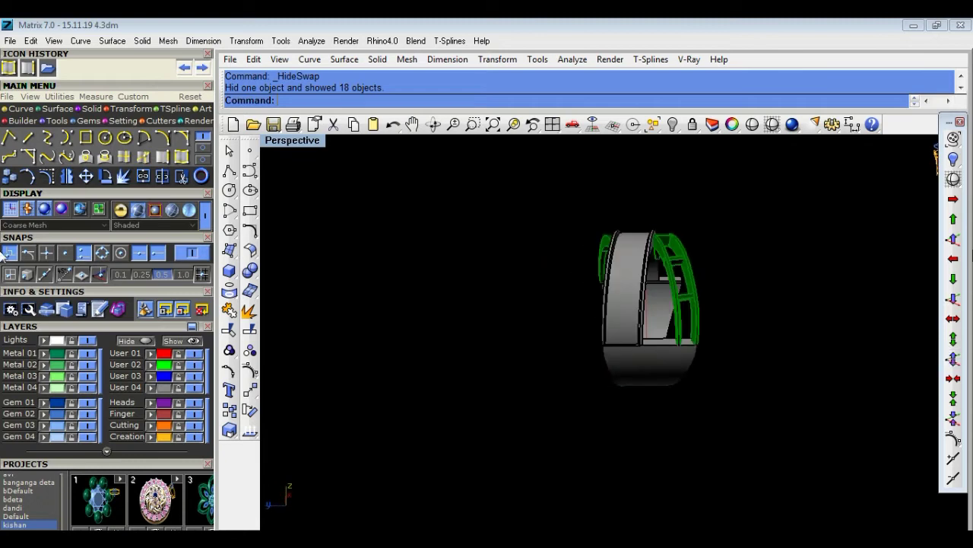
{"action": "scroll", "coordinate": [928, 249], "scroll_direction": "up", "scroll_amount": 1}
{"action": "scroll", "coordinate": [756, 325], "scroll_direction": "up", "scroll_amount": 2}
{"action": "scroll", "coordinate": [710, 320], "scroll_direction": "up", "scroll_amount": 2}
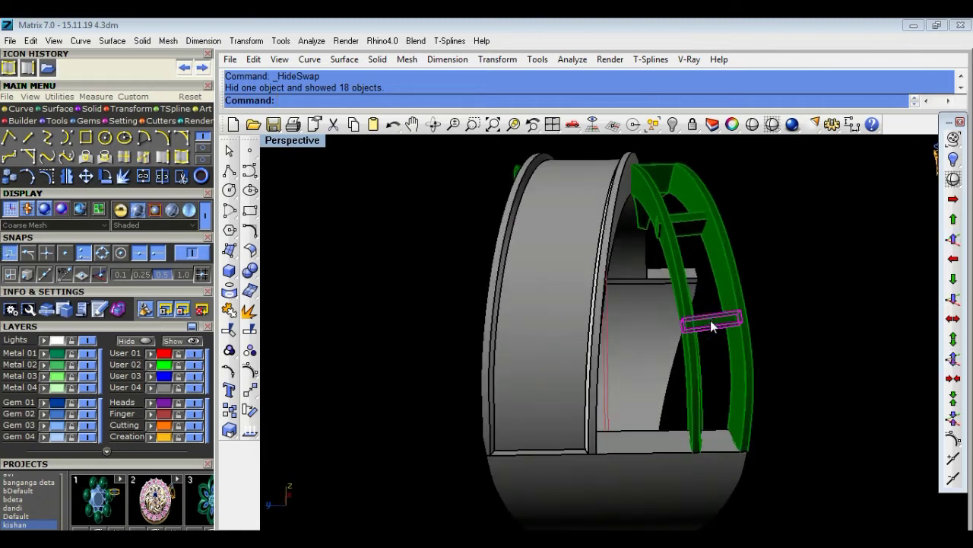
{"action": "key", "text": "ctrl+c"}
{"action": "key", "text": "ctrl+v"}
{"action": "left_click", "coordinate": [673, 128]}
HideSwap so only the green frame and small bar show, and select the loose bar.
{"action": "left_click", "coordinate": [674, 126]}
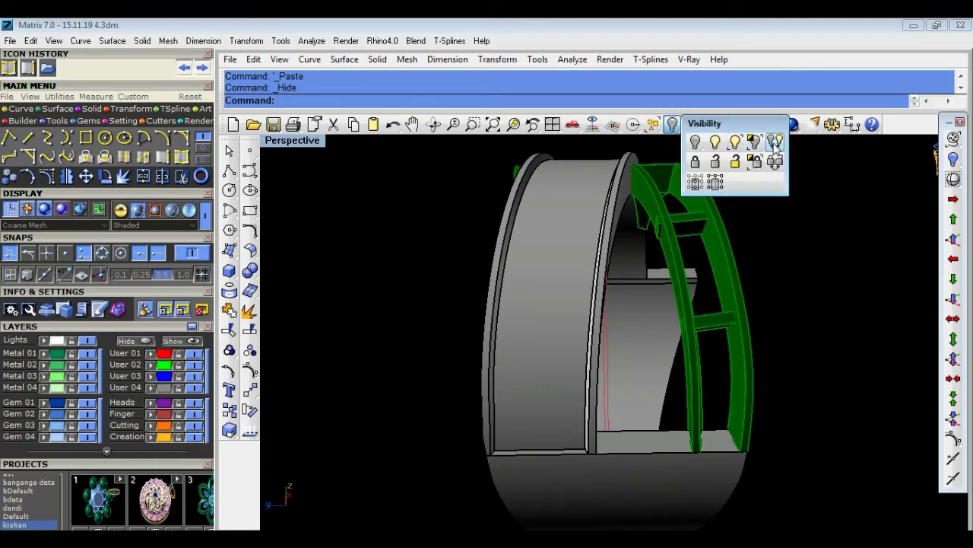
{"action": "left_click", "coordinate": [775, 144]}
{"action": "right_click_drag", "start_coordinate": [786, 287], "coordinate": [421, 267]}
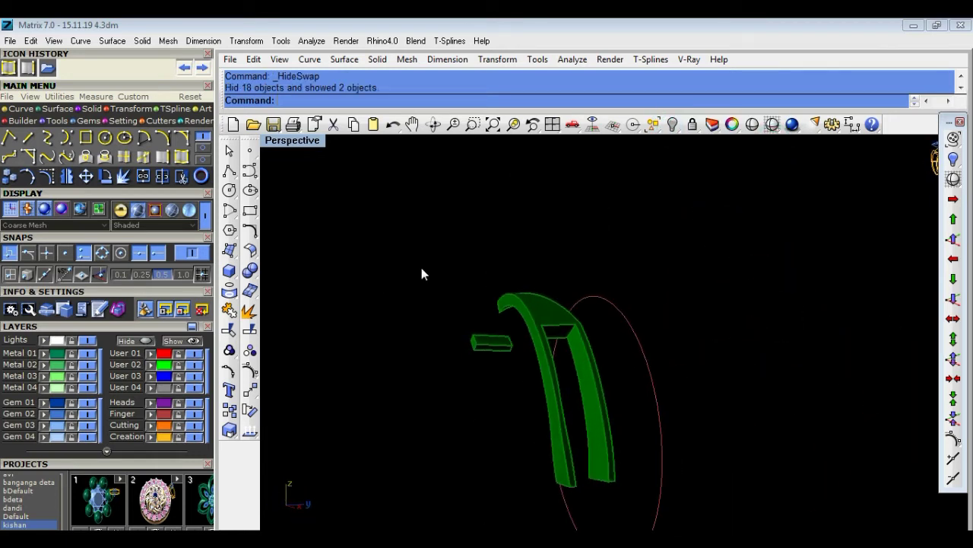
{"action": "scroll", "coordinate": [471, 337], "scroll_direction": "up", "scroll_amount": 2}
{"action": "left_click", "coordinate": [483, 348]}
{"action": "scroll", "coordinate": [483, 350], "scroll_direction": "up", "scroll_amount": 2}
Move the small bar from its end onto the green strips.
{"action": "left_click", "coordinate": [252, 390]}
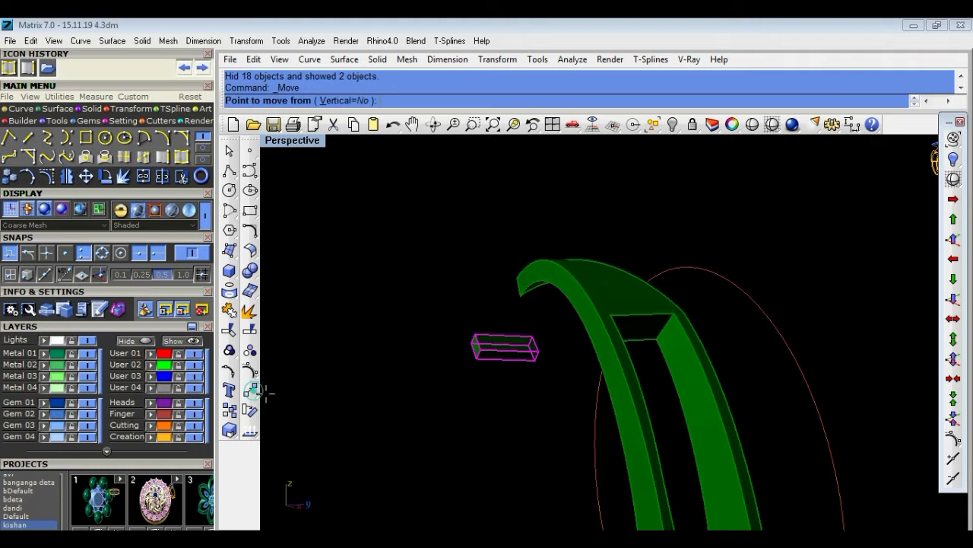
{"action": "left_click", "coordinate": [477, 357]}
{"action": "scroll", "coordinate": [489, 358], "scroll_direction": "down", "scroll_amount": 2}
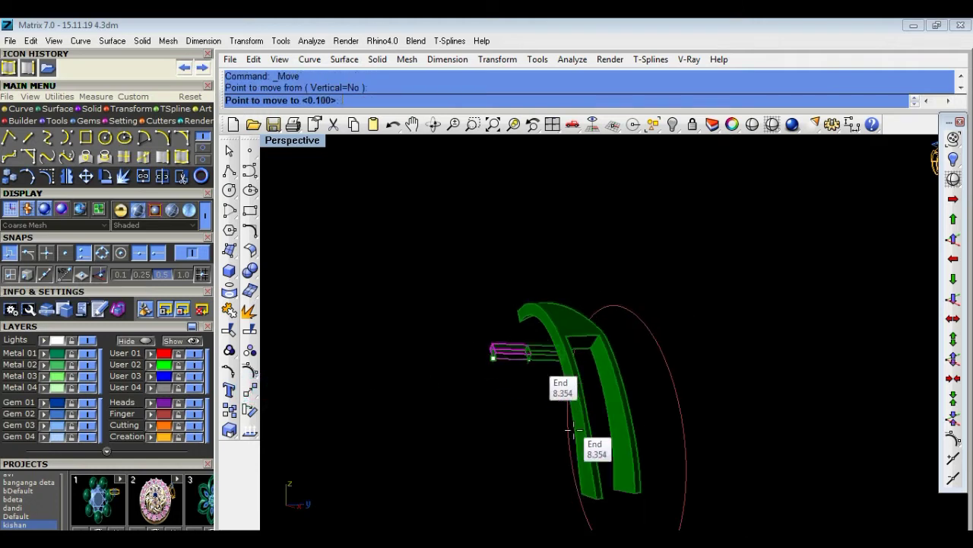
{"action": "right_click_drag", "start_coordinate": [532, 388], "coordinate": [578, 441]}
{"action": "scroll", "coordinate": [586, 479], "scroll_direction": "up", "scroll_amount": 2}
{"action": "scroll", "coordinate": [592, 448], "scroll_direction": "up", "scroll_amount": 1}
{"action": "scroll", "coordinate": [596, 411], "scroll_direction": "up", "scroll_amount": 3}
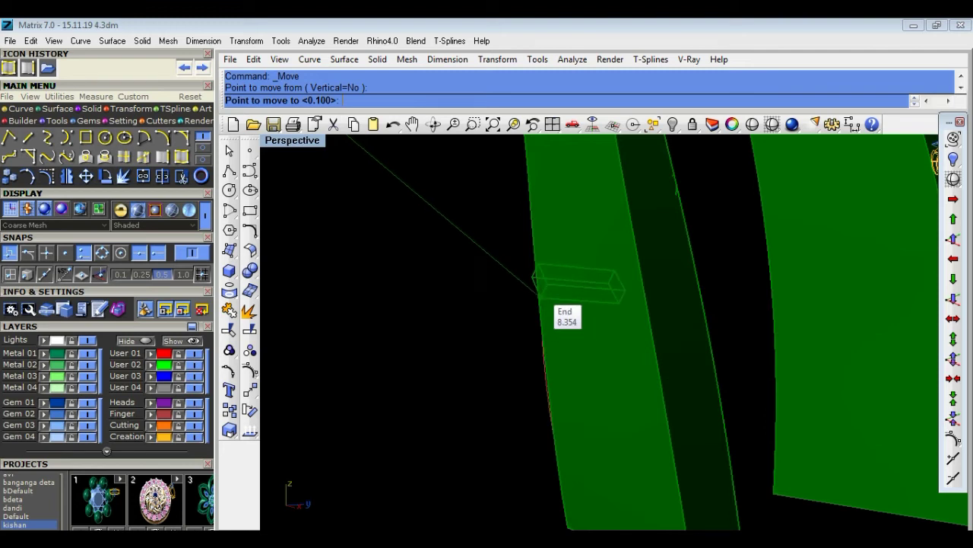
{"action": "left_click", "coordinate": [538, 279]}
{"action": "scroll", "coordinate": [538, 280], "scroll_direction": "down", "scroll_amount": 2}
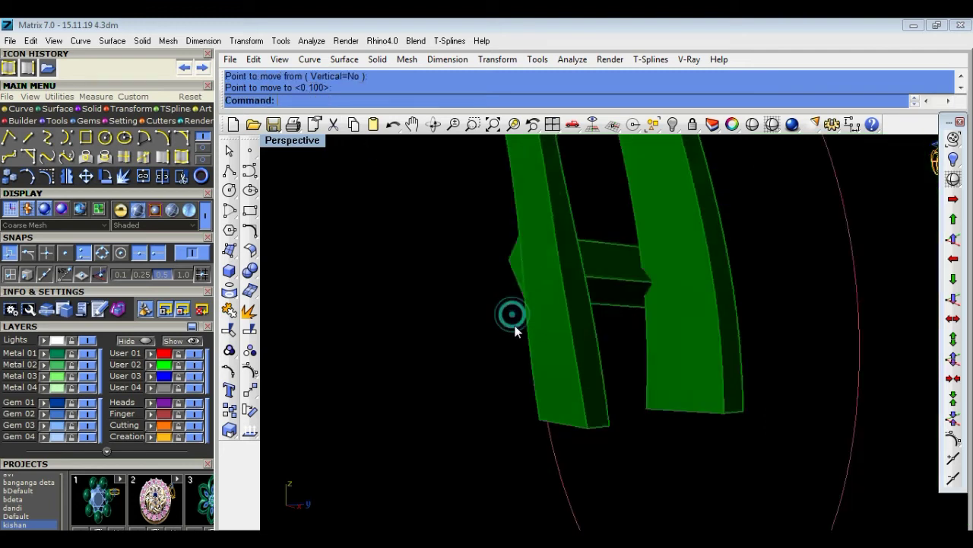
{"action": "scroll", "coordinate": [525, 335], "scroll_direction": "down", "scroll_amount": 2}
{"action": "right_click_drag", "start_coordinate": [532, 358], "coordinate": [537, 372]}
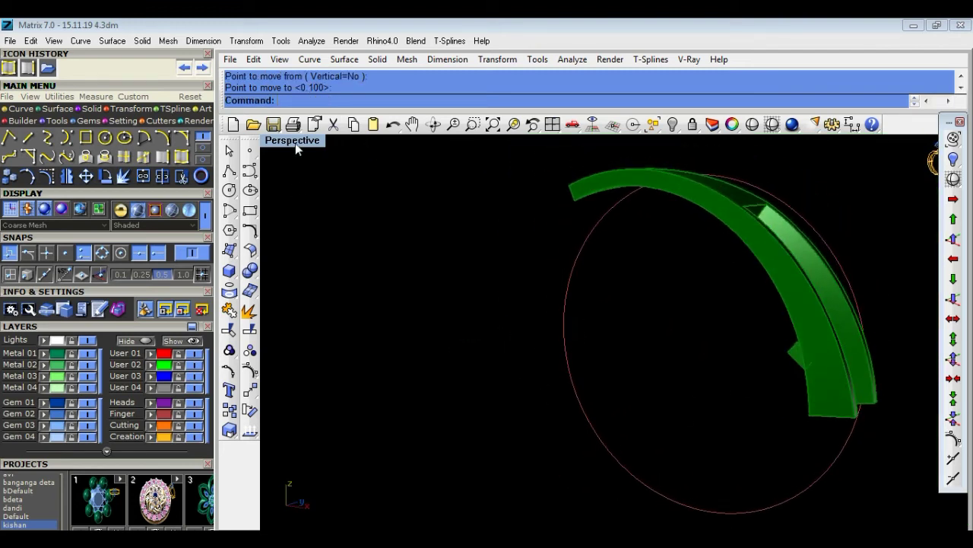
In a maximized Front view, move the bar's end to the strip lines' intersection.
{"action": "double_click", "coordinate": [295, 142]}
{"action": "double_click", "coordinate": [281, 346]}
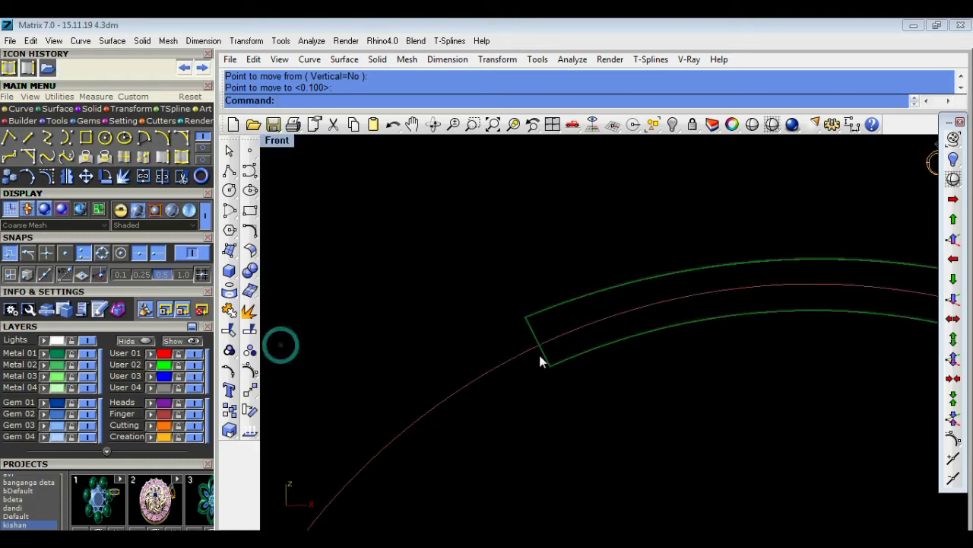
{"action": "scroll", "coordinate": [609, 381], "scroll_direction": "down", "scroll_amount": 3}
{"action": "scroll", "coordinate": [664, 417], "scroll_direction": "up", "scroll_amount": 2}
{"action": "left_click", "coordinate": [649, 417]}
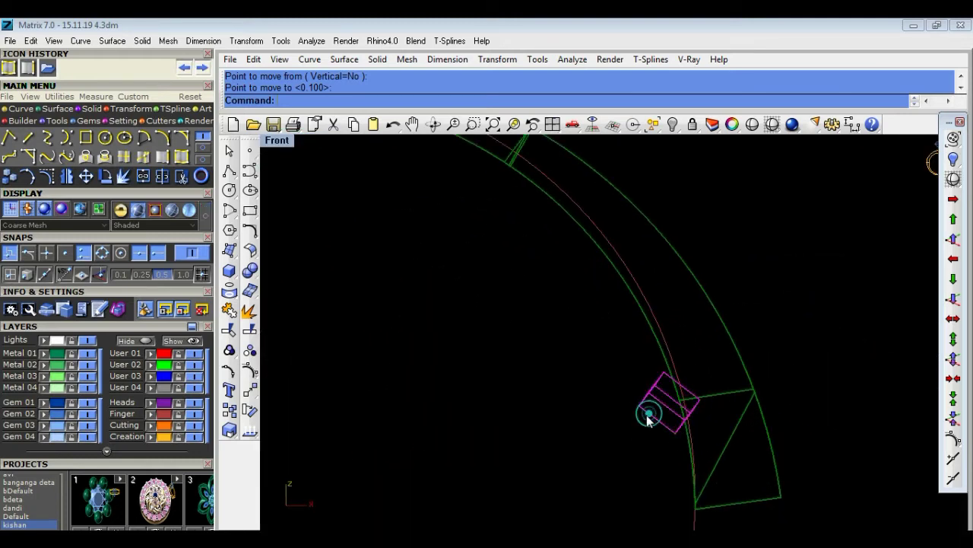
{"action": "scroll", "coordinate": [669, 405], "scroll_direction": "up", "scroll_amount": 2}
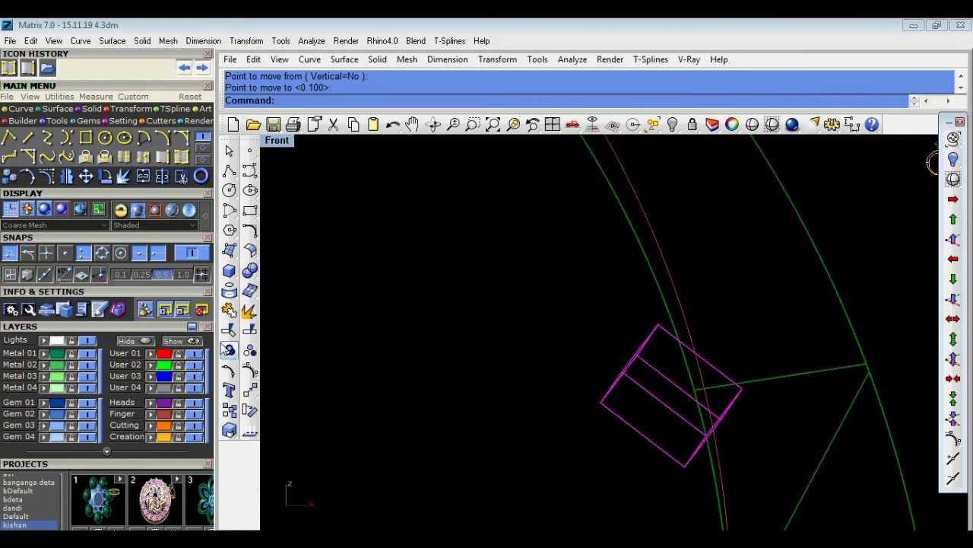
{"action": "left_click", "coordinate": [256, 389]}
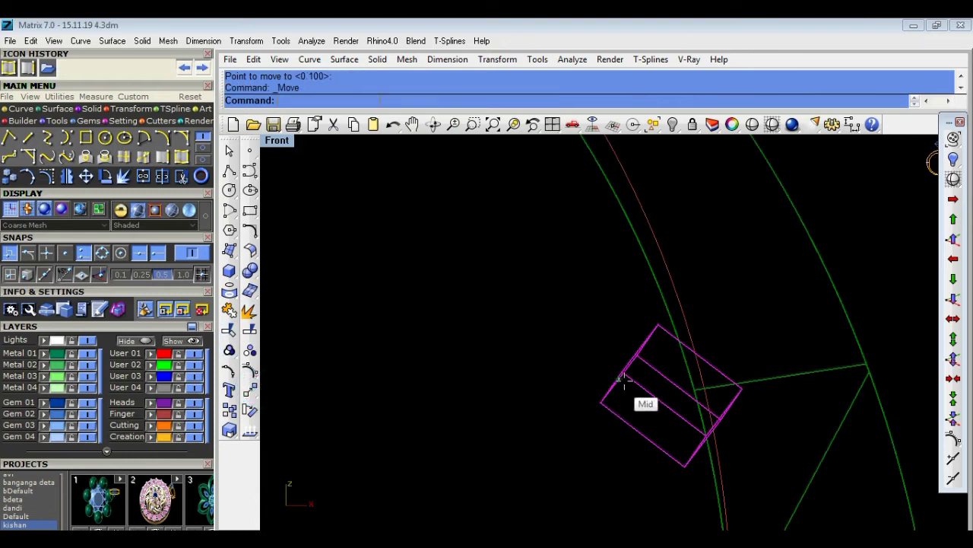
{"action": "scroll", "coordinate": [622, 372], "scroll_direction": "up", "scroll_amount": 1}
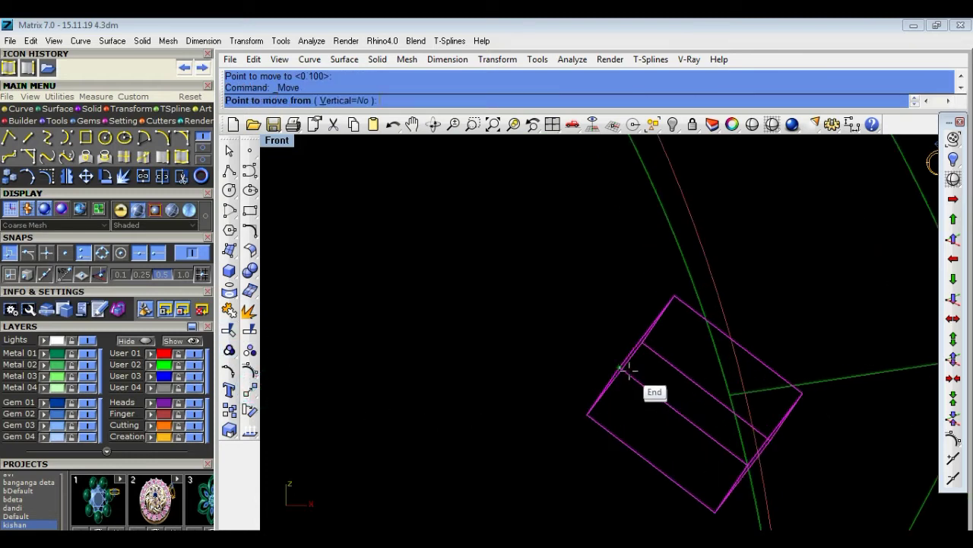
{"action": "left_click", "coordinate": [622, 368]}
{"action": "left_click", "coordinate": [742, 394]}
Make a rotated copy of the bar about its corner.
{"action": "right_click_drag", "start_coordinate": [681, 397], "coordinate": [455, 356]}
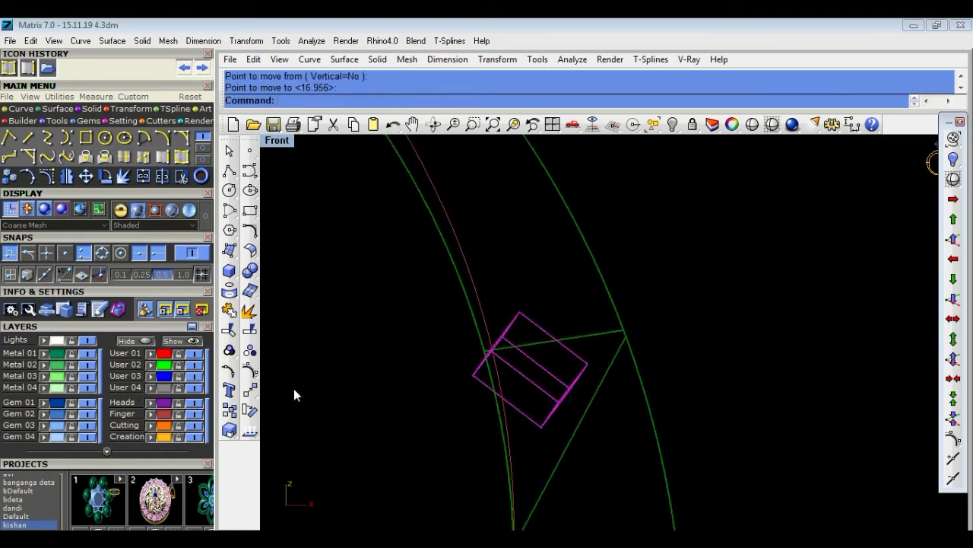
{"action": "left_click", "coordinate": [249, 410]}
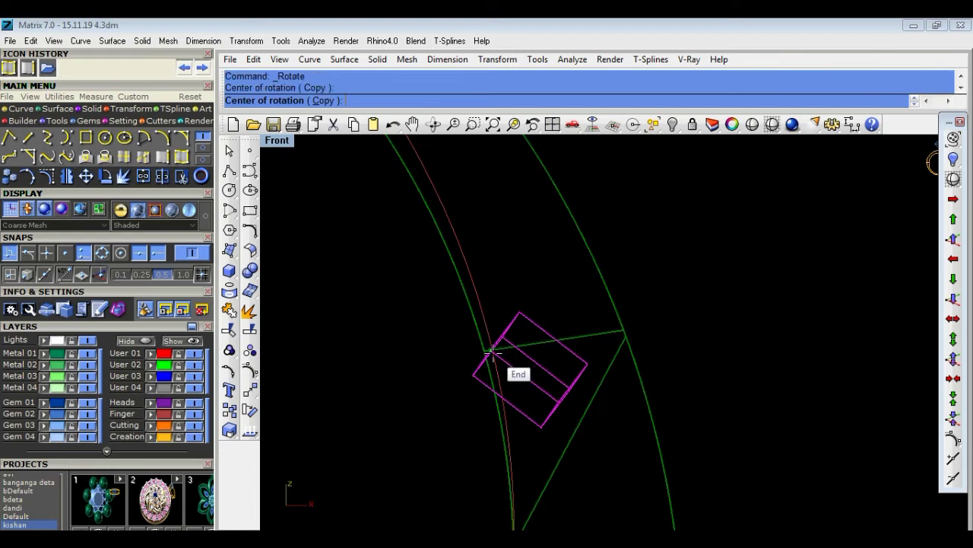
{"action": "left_click", "coordinate": [491, 350]}
{"action": "left_click", "coordinate": [556, 408]}
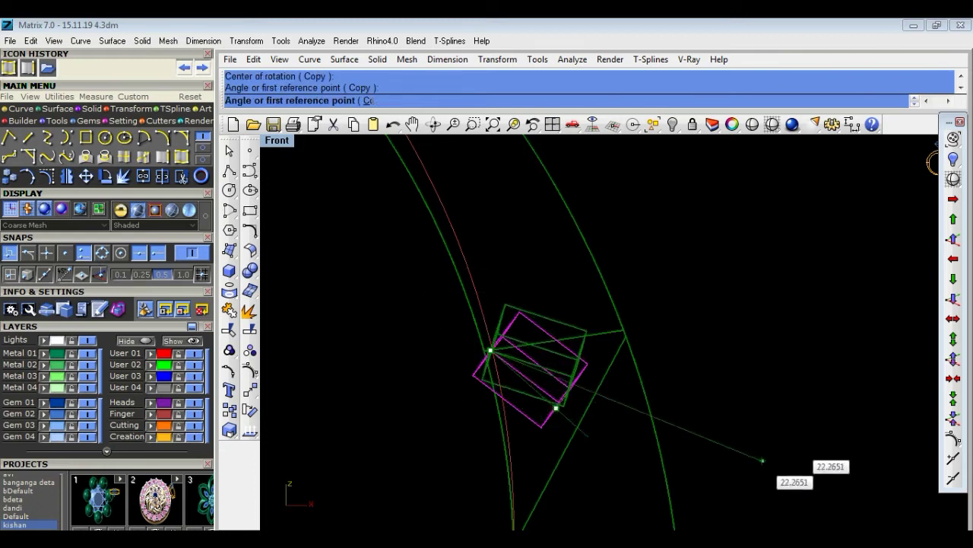
{"action": "left_click", "coordinate": [810, 276]}
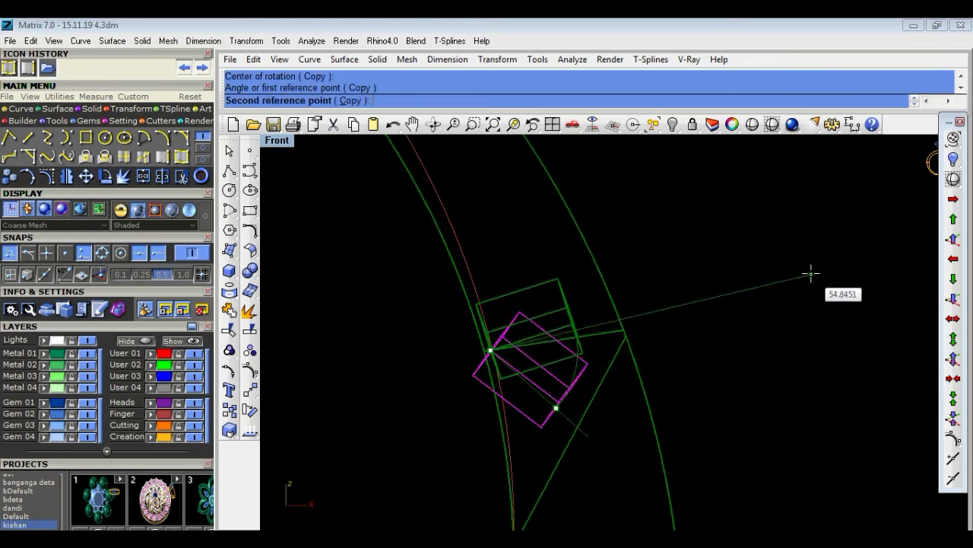
Maximize the Perspective view and zoom in side-on to the green strips.
{"action": "double_click", "coordinate": [281, 143]}
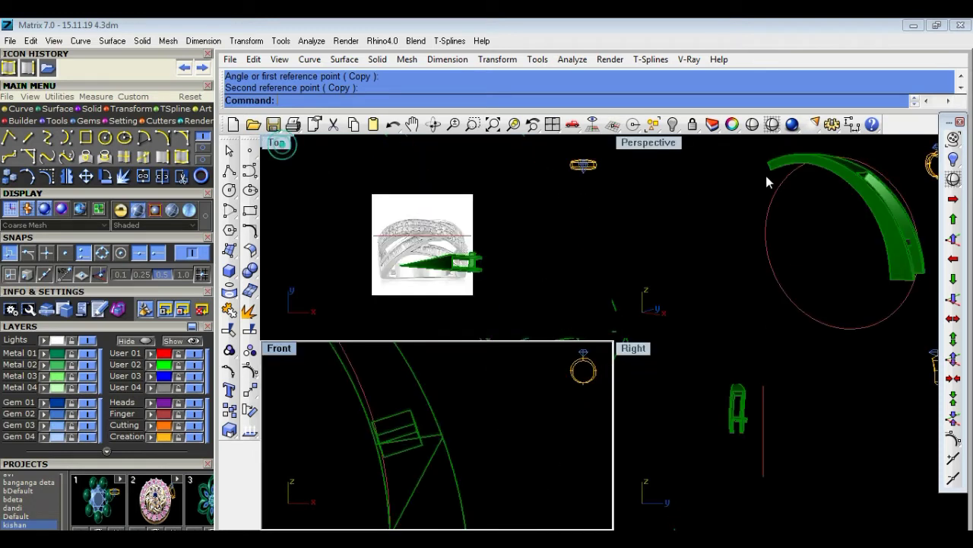
{"action": "double_click", "coordinate": [648, 142]}
{"action": "mouse_move", "coordinate": [707, 261]}
{"action": "right_mouse_down"}
{"action": "mouse_move", "coordinate": [718, 385]}
{"action": "mouse_move", "coordinate": [625, 360]}
{"action": "mouse_move", "coordinate": [626, 388]}
{"action": "right_mouse_up"}
{"action": "scroll", "coordinate": [616, 373], "scroll_direction": "up", "scroll_amount": 2}
{"action": "scroll", "coordinate": [674, 391], "scroll_direction": "up", "scroll_amount": 2}
{"action": "scroll", "coordinate": [623, 391], "scroll_direction": "up", "scroll_amount": 2}
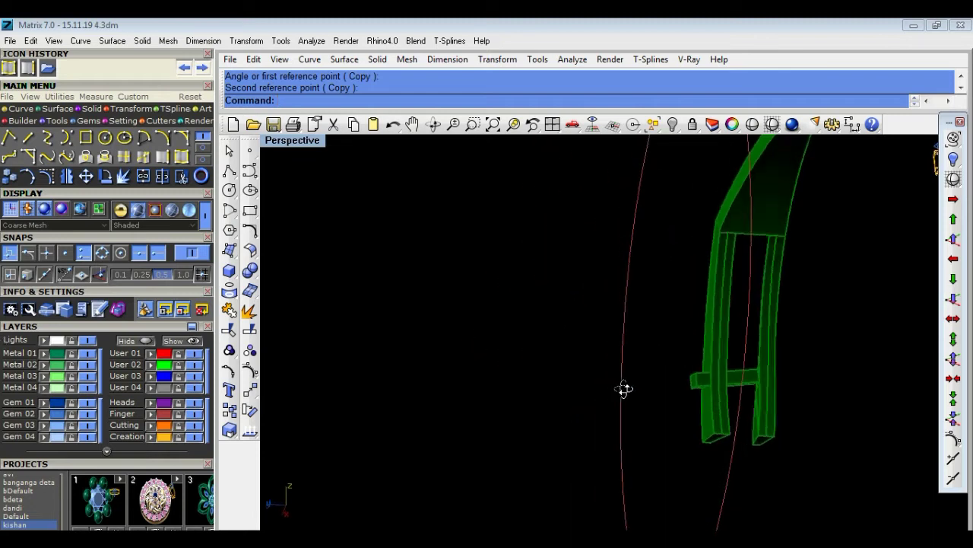
{"action": "scroll", "coordinate": [580, 387], "scroll_direction": "up", "scroll_amount": 2}
{"action": "scroll", "coordinate": [577, 387], "scroll_direction": "up", "scroll_amount": 1}
{"action": "mouse_move", "coordinate": [574, 386]}
{"action": "right_mouse_down"}
{"action": "mouse_move", "coordinate": [875, 430]}
{"action": "mouse_move", "coordinate": [837, 428]}
{"action": "mouse_move", "coordinate": [742, 300]}
{"action": "right_mouse_up"}
{"action": "scroll", "coordinate": [742, 303], "scroll_direction": "down", "scroll_amount": 1}
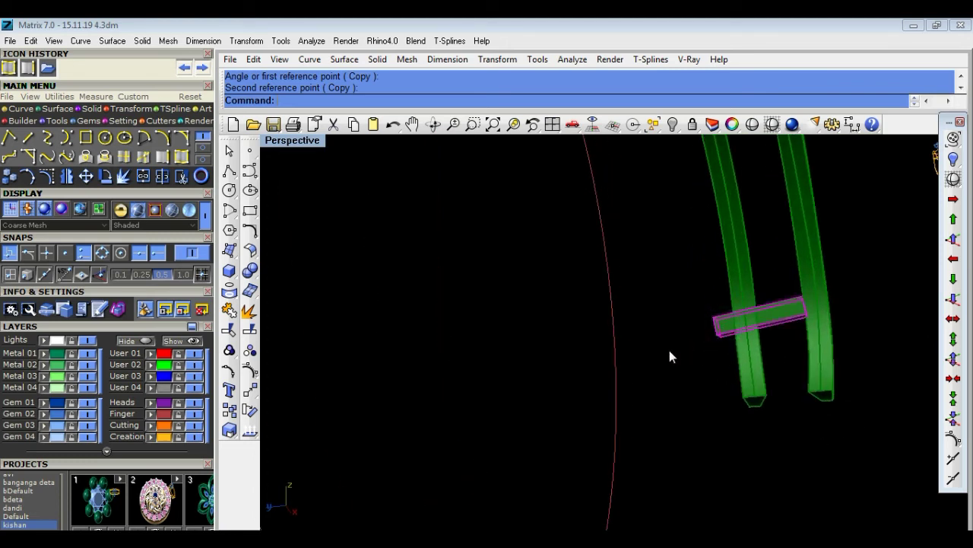
Move the bar from its base point to a spot between the two green strips.
{"action": "left_click", "coordinate": [237, 389]}
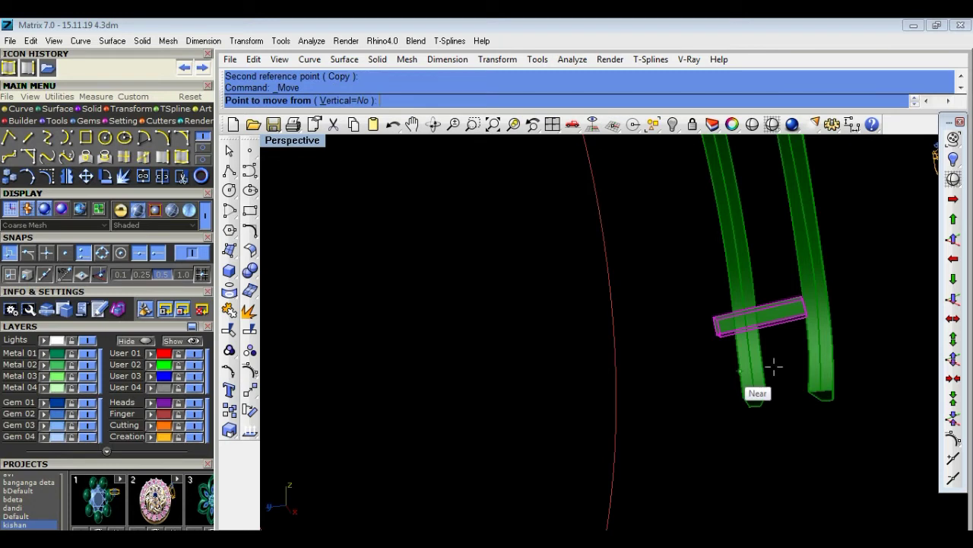
{"action": "scroll", "coordinate": [718, 342], "scroll_direction": "up", "scroll_amount": 1}
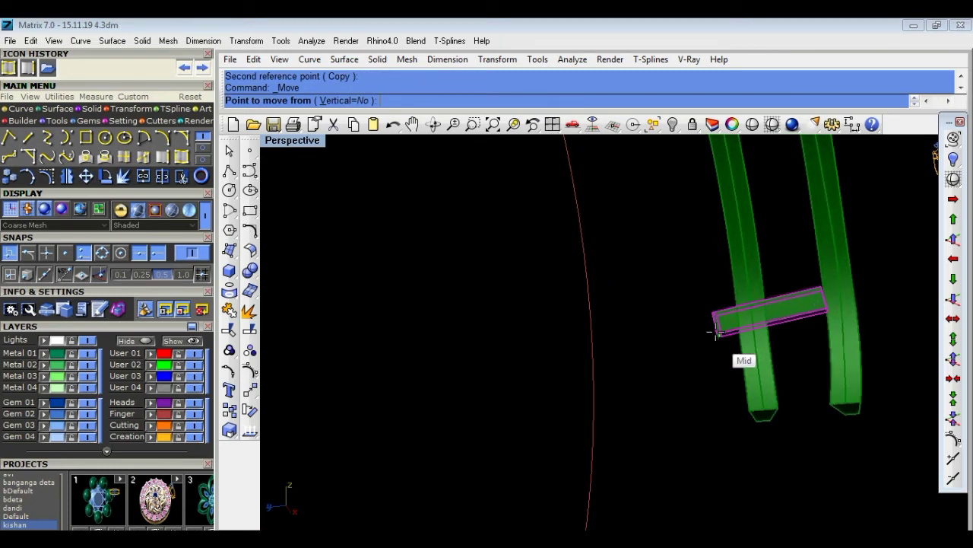
{"action": "scroll", "coordinate": [711, 346], "scroll_direction": "up", "scroll_amount": 1}
{"action": "left_click", "coordinate": [716, 335]}
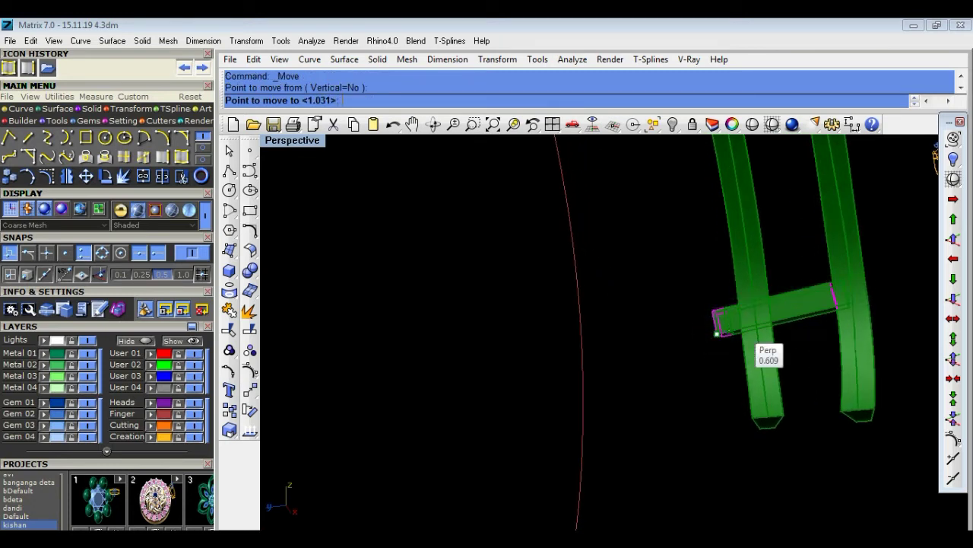
{"action": "left_click", "coordinate": [740, 328]}
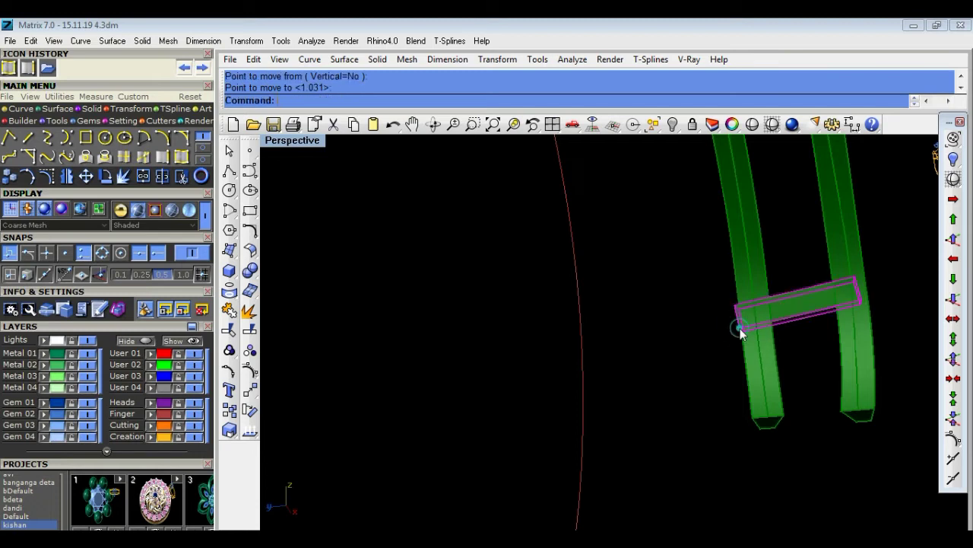
{"action": "mouse_move", "coordinate": [724, 344]}
{"action": "right_mouse_down"}
{"action": "mouse_move", "coordinate": [733, 325]}
{"action": "mouse_move", "coordinate": [729, 302]}
{"action": "right_mouse_up"}
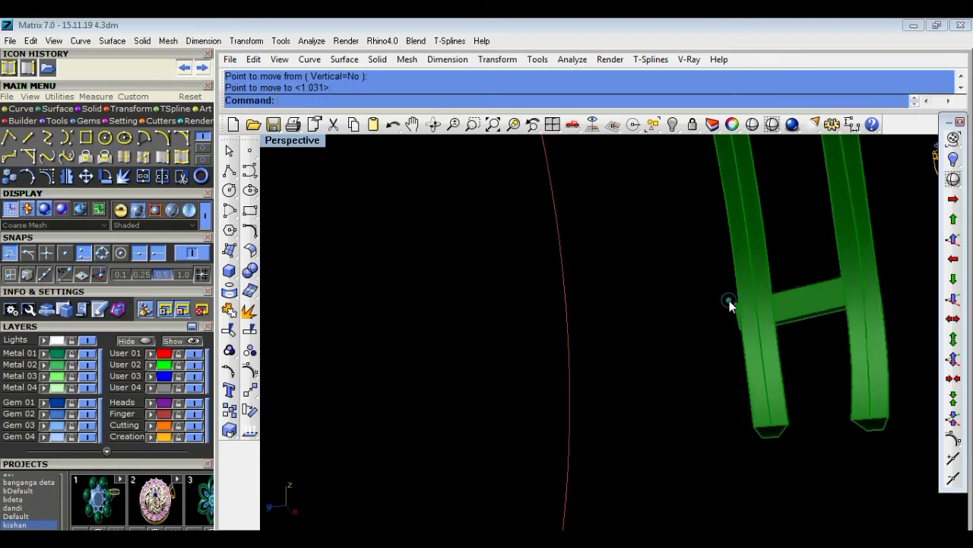
Re-maximize the Perspective view and zoom to check the crossbar's placement.
{"action": "double_click", "coordinate": [307, 141]}
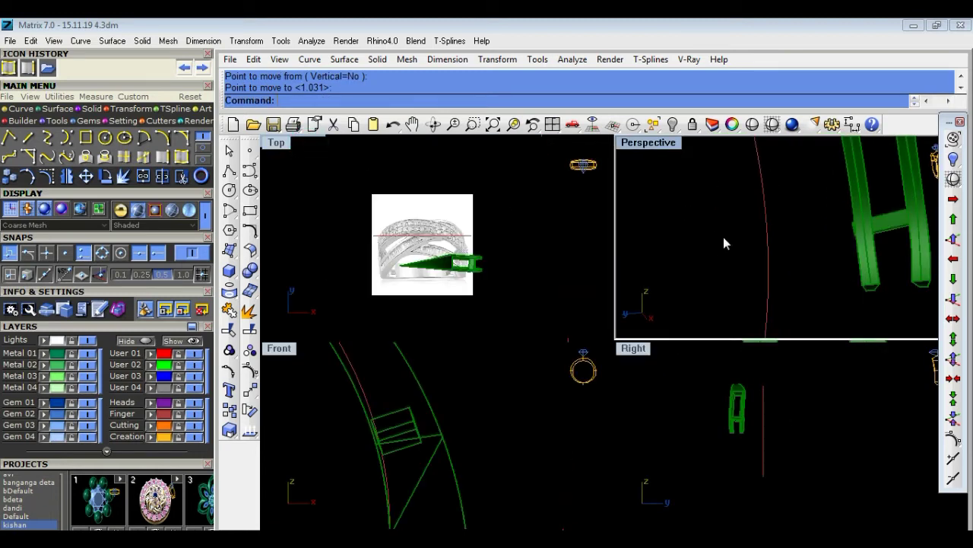
{"action": "scroll", "coordinate": [761, 243], "scroll_direction": "down", "scroll_amount": 3}
{"action": "double_click", "coordinate": [648, 143]}
{"action": "scroll", "coordinate": [417, 326], "scroll_direction": "up", "scroll_amount": 3}
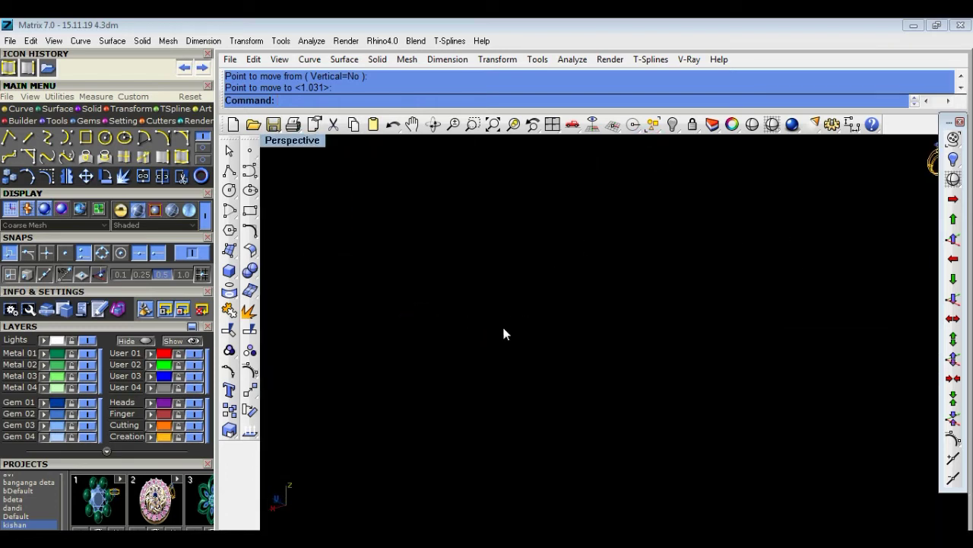
{"action": "scroll", "coordinate": [563, 391], "scroll_direction": "down", "scroll_amount": 3}
{"action": "scroll", "coordinate": [562, 391], "scroll_direction": "down", "scroll_amount": 2}
{"action": "scroll", "coordinate": [455, 352], "scroll_direction": "up", "scroll_amount": 2}
{"action": "scroll", "coordinate": [451, 356], "scroll_direction": "up", "scroll_amount": 2}
{"action": "scroll", "coordinate": [438, 354], "scroll_direction": "up", "scroll_amount": 2}
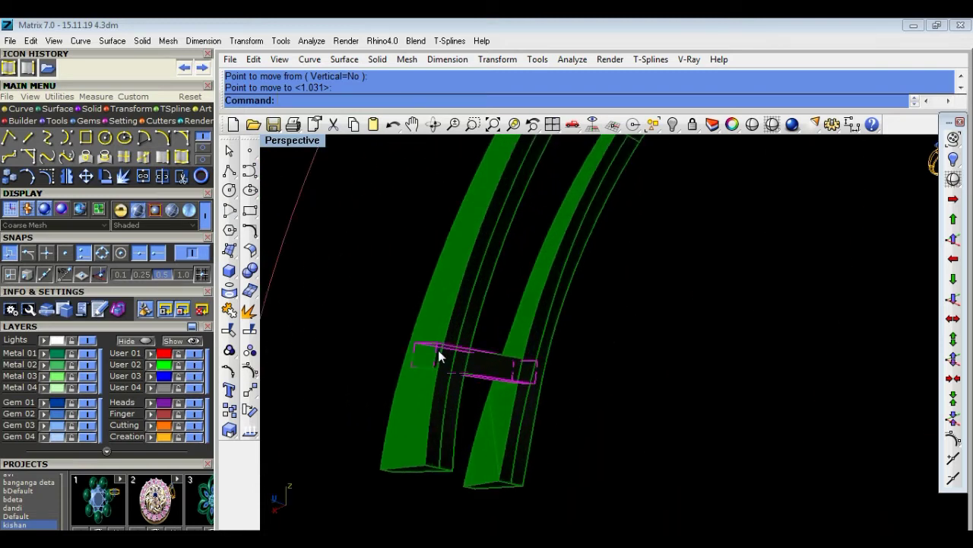
Commit the crossbar between the strips and nudge it one small step.
{"action": "left_click", "coordinate": [602, 390]}
{"action": "scroll", "coordinate": [439, 350], "scroll_direction": "up", "scroll_amount": 2}
{"action": "scroll", "coordinate": [432, 351], "scroll_direction": "up", "scroll_amount": 2}
{"action": "left_click", "coordinate": [433, 351]}
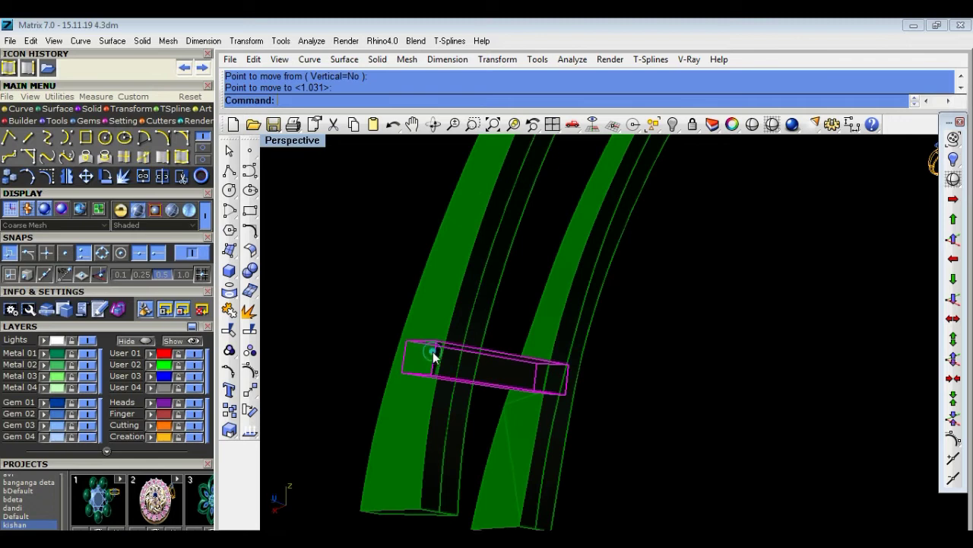
{"action": "left_click", "coordinate": [956, 263]}
{"action": "left_click", "coordinate": [810, 345]}
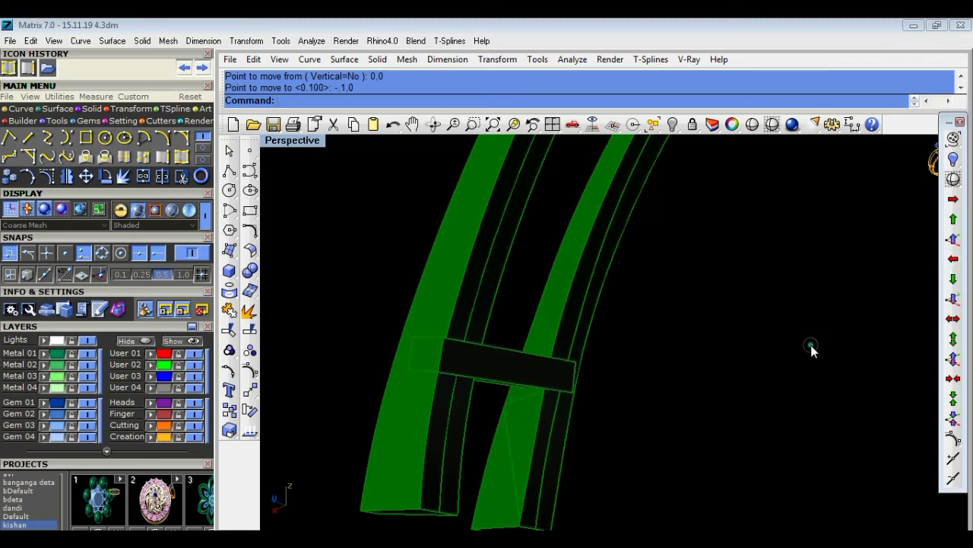
{"action": "mouse_move", "coordinate": [484, 377]}
{"action": "right_mouse_down"}
{"action": "mouse_move", "coordinate": [487, 390]}
{"action": "mouse_move", "coordinate": [592, 392]}
{"action": "right_mouse_up"}
Nudge the crossbar left in 0.1 steps and down by 0.1 to fit the strips.
{"action": "left_click", "coordinate": [690, 397]}
{"action": "left_click", "coordinate": [954, 198]}
{"action": "left_click", "coordinate": [954, 198]}
{"action": "left_click", "coordinate": [902, 298]}
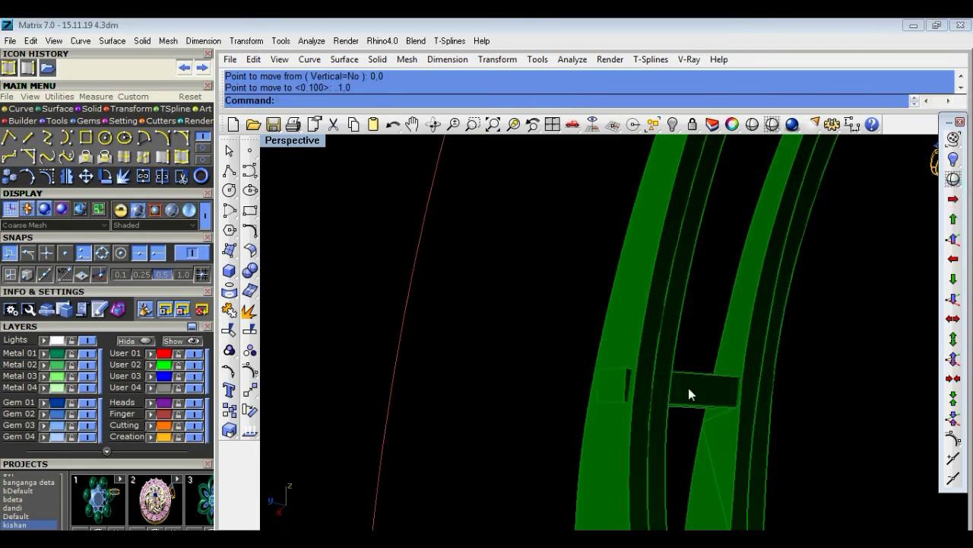
{"action": "left_click", "coordinate": [689, 393]}
{"action": "left_click", "coordinate": [952, 258]}
{"action": "left_click", "coordinate": [919, 289]}
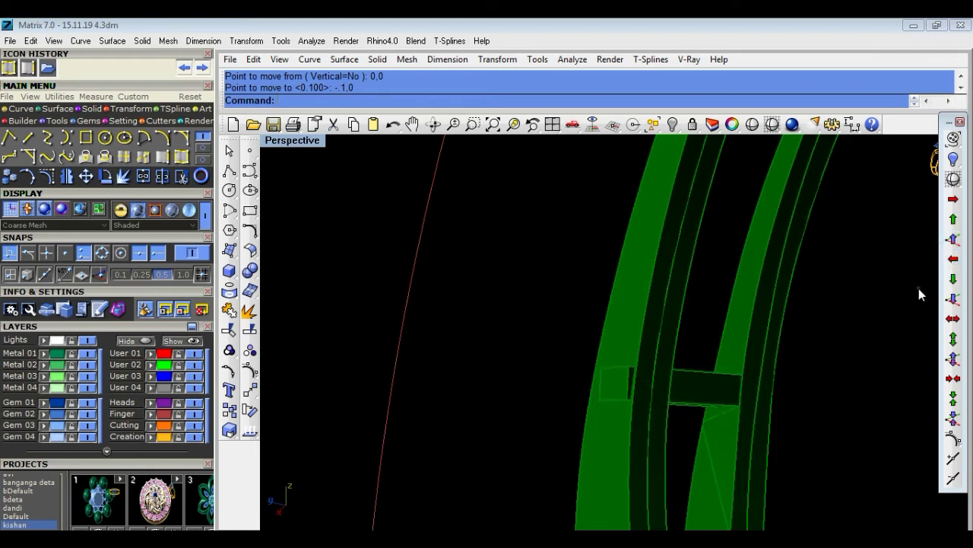
{"action": "left_click", "coordinate": [699, 381]}
{"action": "left_click", "coordinate": [953, 278]}
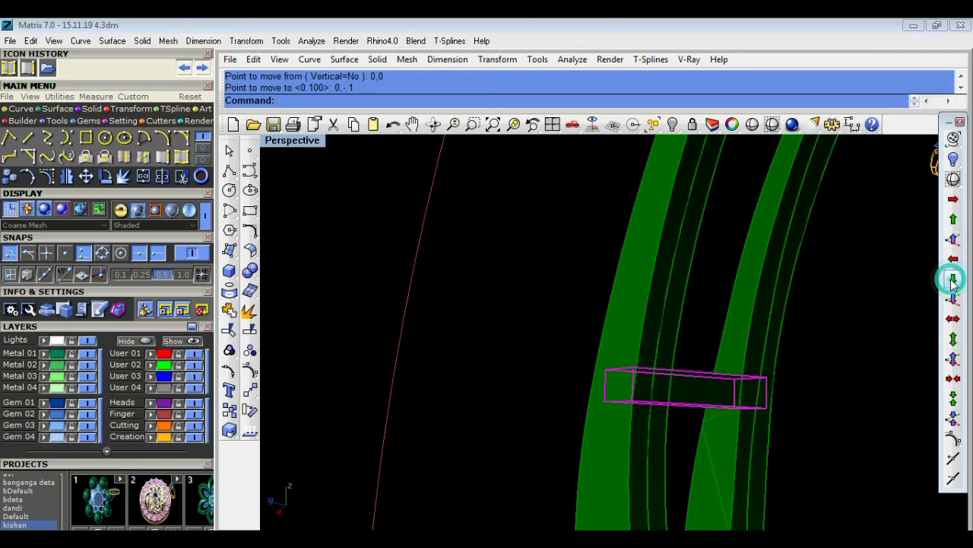
{"action": "left_click", "coordinate": [875, 346]}
{"action": "right_click_drag", "start_coordinate": [876, 365], "coordinate": [899, 353]}
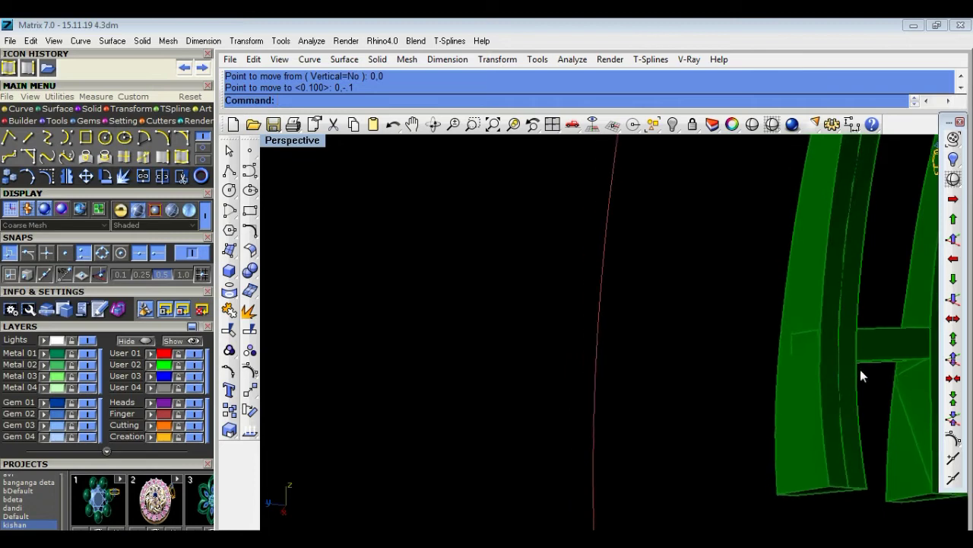
Pan out to the whole ring, select the crossbar, and maximize the Top view.
{"action": "scroll", "coordinate": [905, 361], "scroll_direction": "down", "scroll_amount": 5}
{"action": "mouse_move", "coordinate": [834, 369]}
{"action": "right_mouse_down", "text": "shift"}
{"action": "mouse_move", "coordinate": [388, 415]}
{"action": "mouse_move", "coordinate": [434, 391]}
{"action": "mouse_move", "coordinate": [430, 404]}
{"action": "mouse_move", "coordinate": [493, 411]}
{"action": "mouse_move", "coordinate": [403, 385]}
{"action": "right_mouse_up", "text": "shift"}
{"action": "scroll", "coordinate": [371, 373], "scroll_direction": "up", "scroll_amount": 3}
{"action": "scroll", "coordinate": [389, 332], "scroll_direction": "down", "scroll_amount": 2}
{"action": "left_click", "coordinate": [382, 299]}
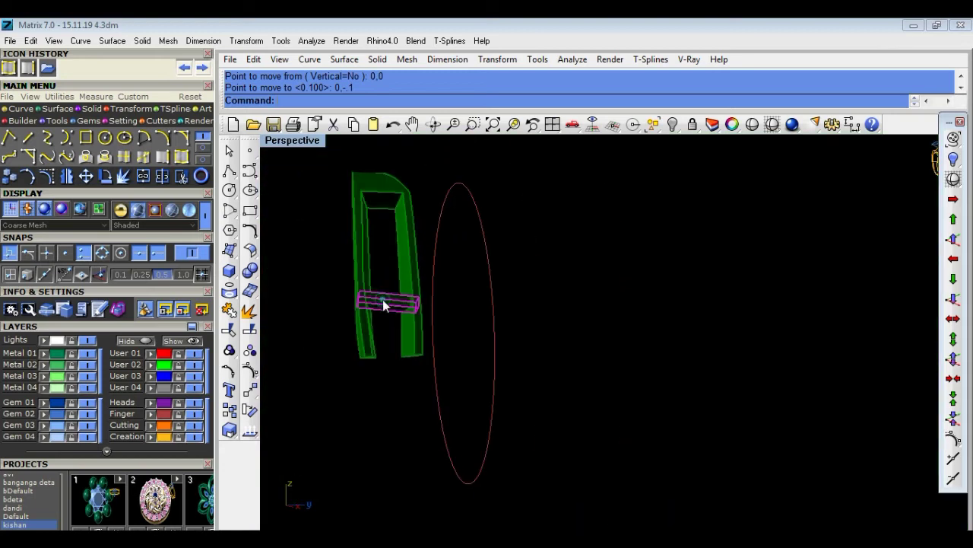
{"action": "double_click", "coordinate": [292, 140]}
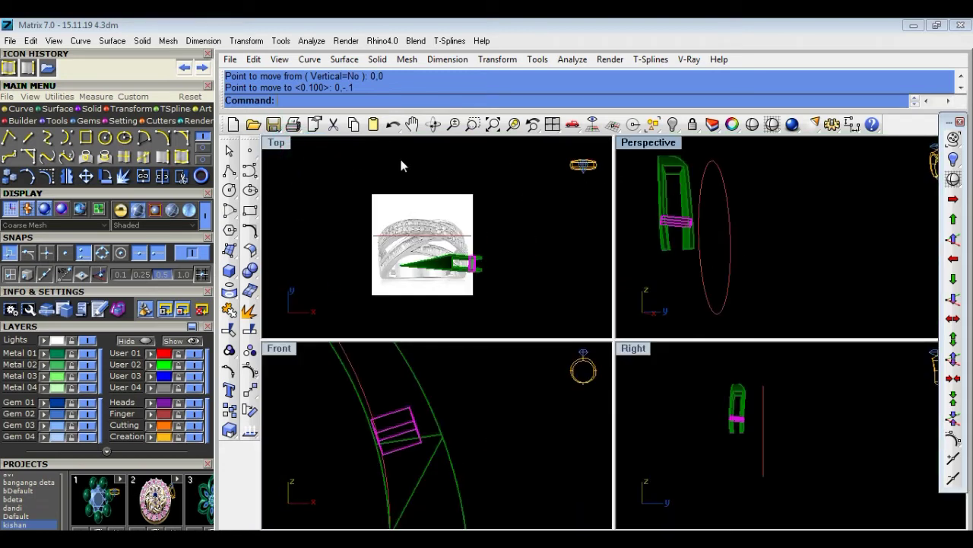
{"action": "double_click", "coordinate": [274, 144]}
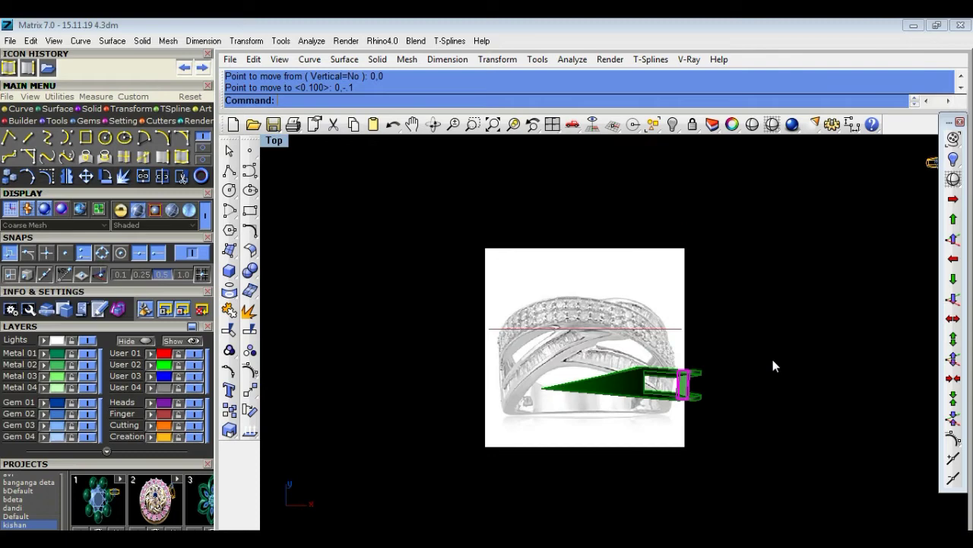
{"action": "scroll", "coordinate": [707, 394], "scroll_direction": "up", "scroll_amount": 3}
{"action": "scroll", "coordinate": [636, 374], "scroll_direction": "up", "scroll_amount": 2}
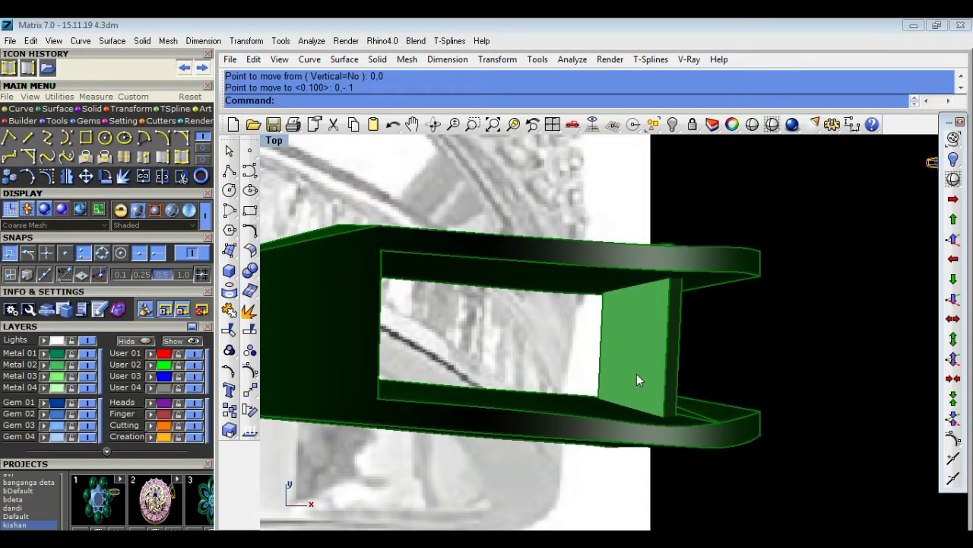
{"action": "scroll", "coordinate": [637, 373], "scroll_direction": "down", "scroll_amount": 3}
{"action": "scroll", "coordinate": [652, 408], "scroll_direction": "up", "scroll_amount": 2}
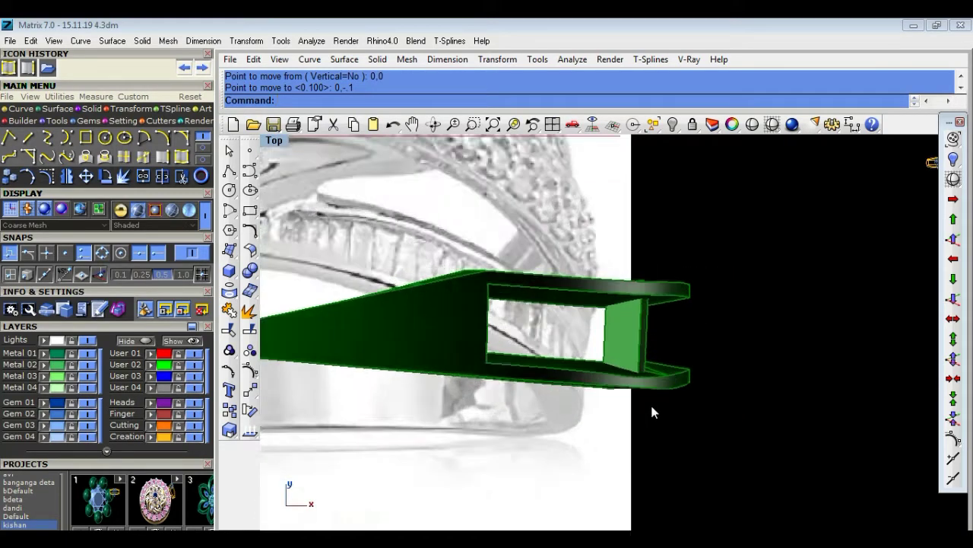
{"action": "scroll", "coordinate": [634, 313], "scroll_direction": "up", "scroll_amount": 2}
Nudge the end piece down, then move it slightly up to sit flush between the strips.
{"action": "left_click", "coordinate": [633, 306]}
{"action": "left_click", "coordinate": [951, 280]}
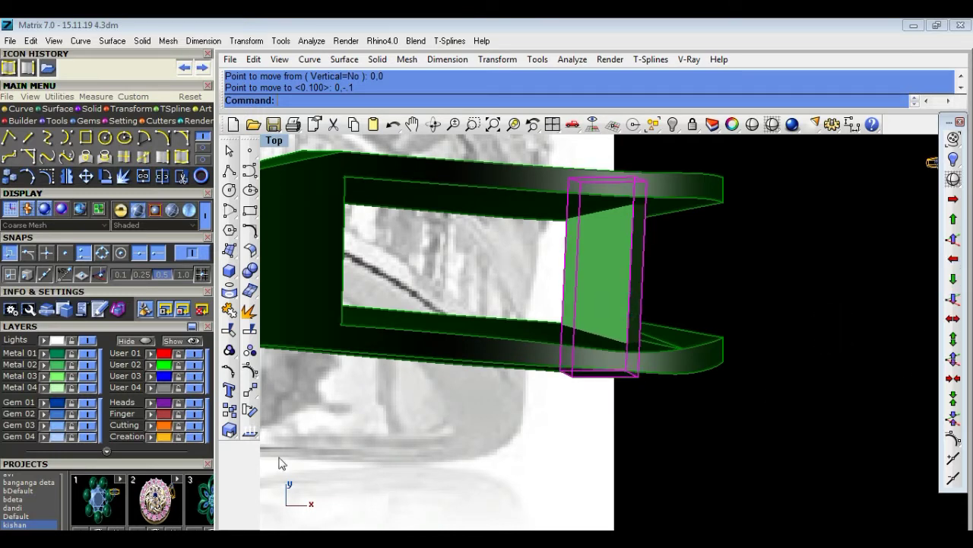
{"action": "left_click", "coordinate": [249, 391]}
{"action": "left_click", "coordinate": [710, 479]}
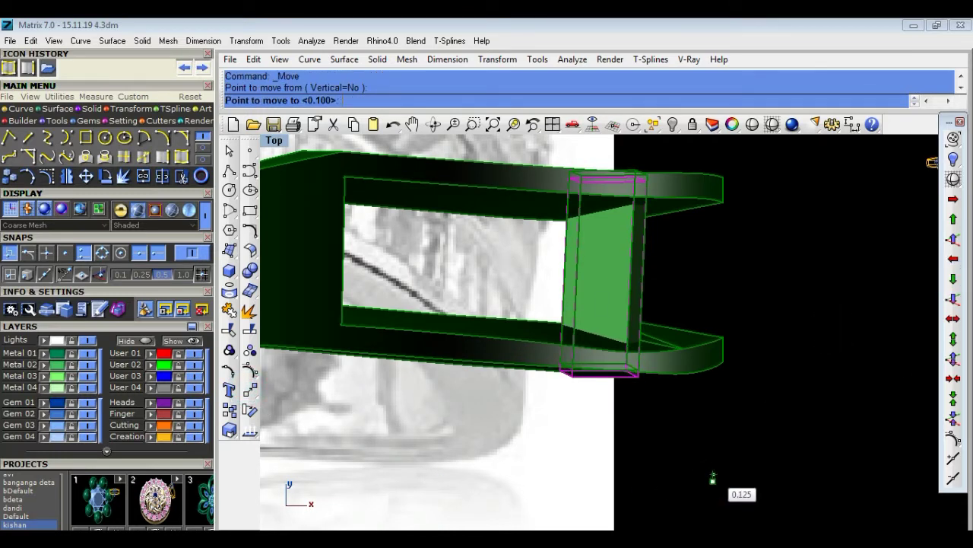
{"action": "left_click", "coordinate": [715, 475]}
{"action": "left_click", "coordinate": [715, 475]}
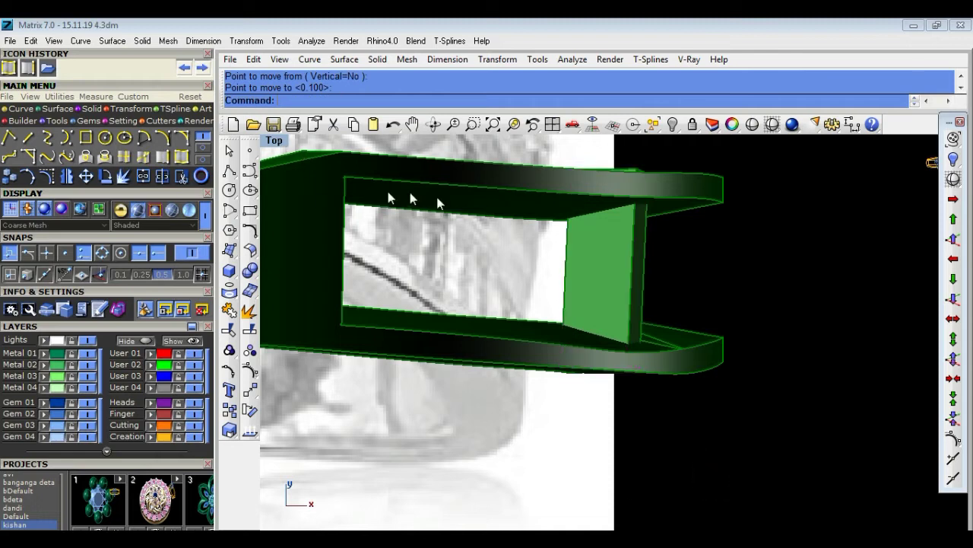
{"action": "key", "text": "ctrl+m"}
{"action": "double_click", "coordinate": [674, 148]}
Make a rotated copy of the crossbar about its end point in a side-on view.
{"action": "right_click_drag", "start_coordinate": [684, 287], "coordinate": [407, 322]}
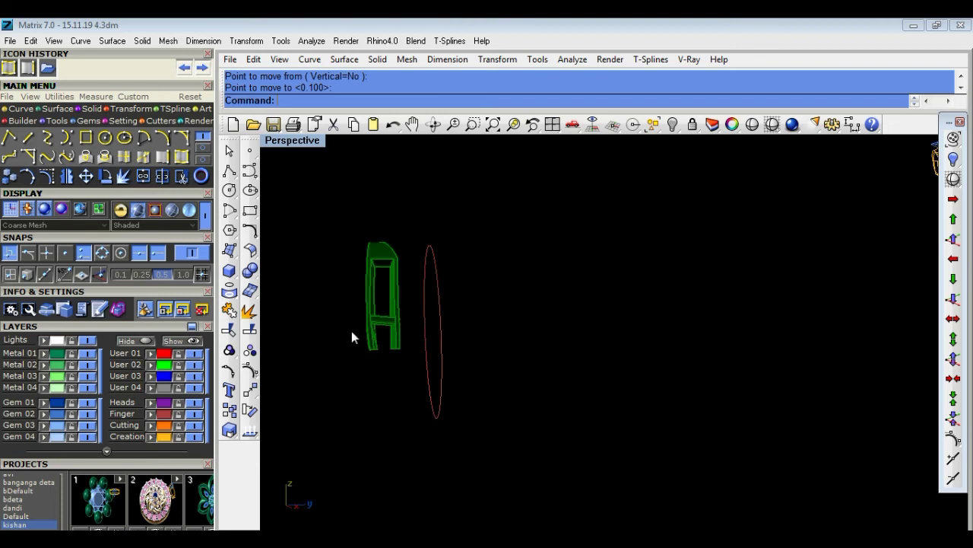
{"action": "scroll", "coordinate": [352, 331], "scroll_direction": "up", "scroll_amount": 5}
{"action": "left_click", "coordinate": [442, 308]}
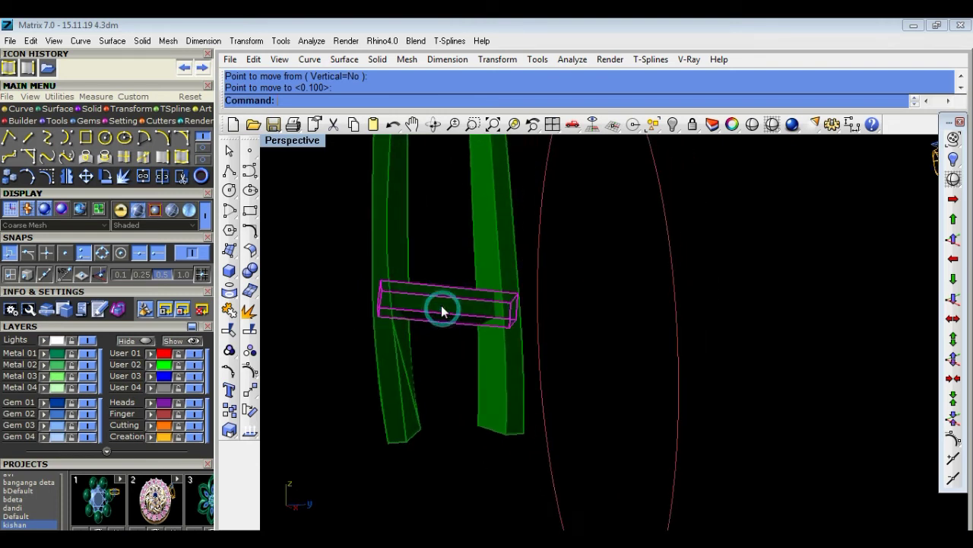
{"action": "left_click", "coordinate": [250, 410]}
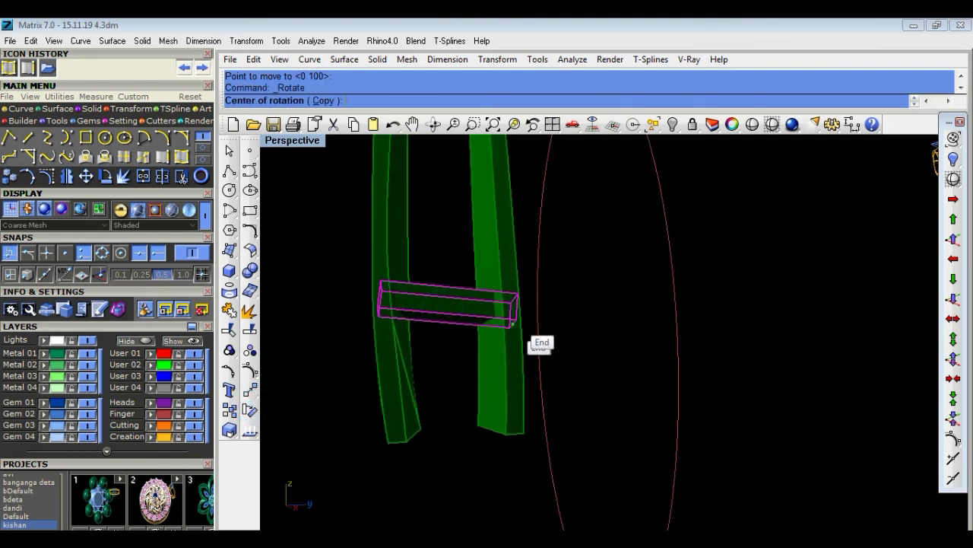
{"action": "left_click", "coordinate": [516, 322]}
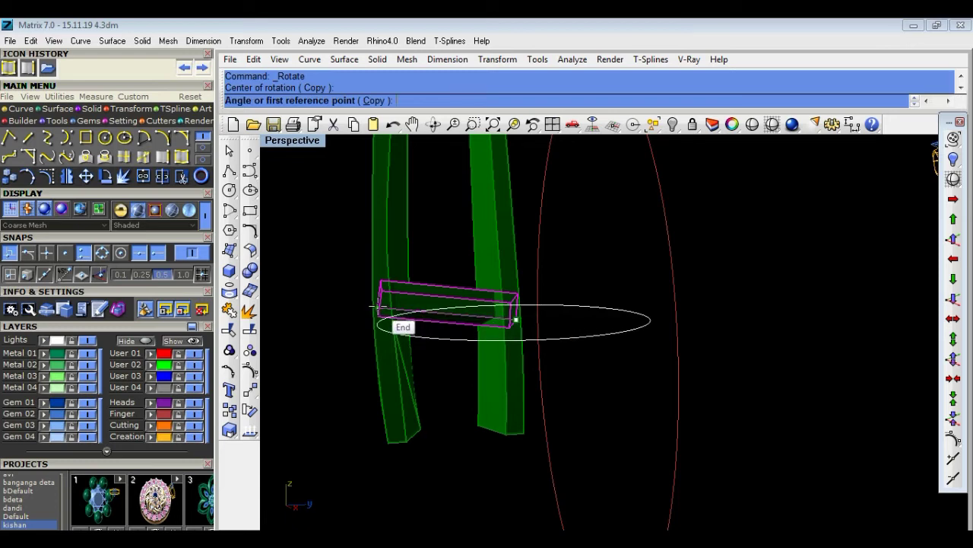
{"action": "left_click", "coordinate": [379, 307]}
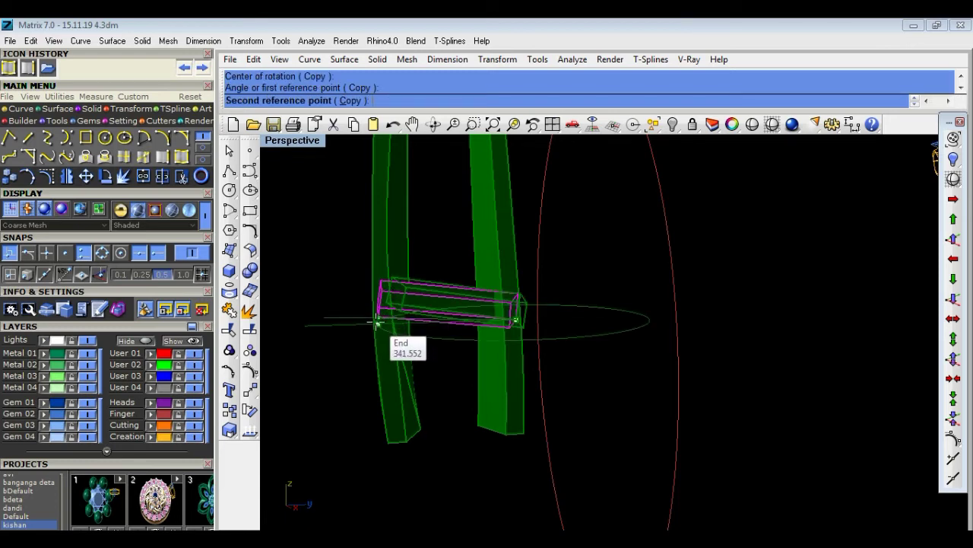
{"action": "left_click", "coordinate": [377, 323]}
{"action": "left_click", "coordinate": [455, 373]}
Reselect the crossbar and maximize the side view.
{"action": "scroll", "coordinate": [411, 310], "scroll_direction": "up", "scroll_amount": 2}
{"action": "scroll", "coordinate": [423, 327], "scroll_direction": "down", "scroll_amount": 3}
{"action": "scroll", "coordinate": [433, 354], "scroll_direction": "down", "scroll_amount": 2}
{"action": "scroll", "coordinate": [517, 364], "scroll_direction": "down", "scroll_amount": 2}
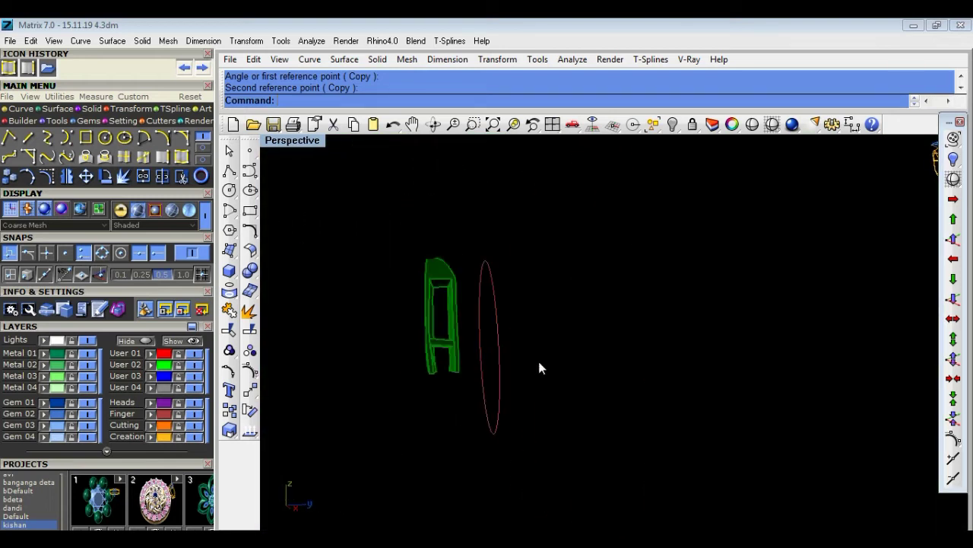
{"action": "scroll", "coordinate": [422, 344], "scroll_direction": "up", "scroll_amount": 4}
{"action": "left_click", "coordinate": [424, 351]}
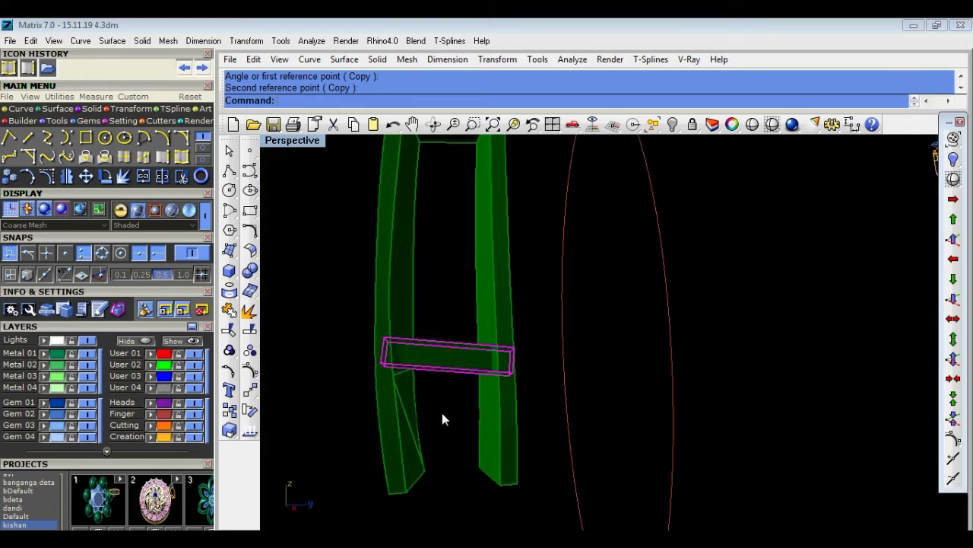
{"action": "left_click", "coordinate": [442, 412]}
{"action": "left_click", "coordinate": [449, 365]}
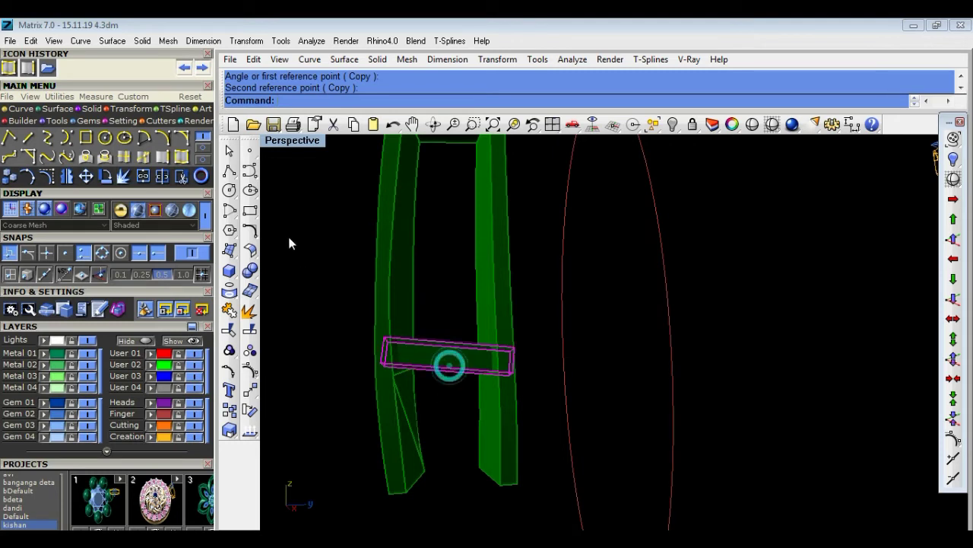
{"action": "double_click", "coordinate": [298, 155]}
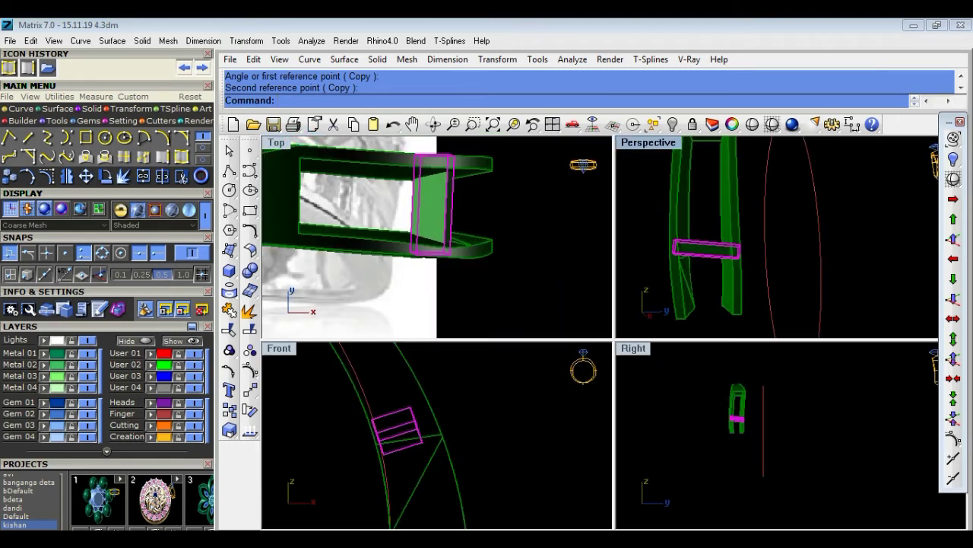
{"action": "left_click", "coordinate": [705, 460]}
{"action": "double_click", "coordinate": [635, 346]}
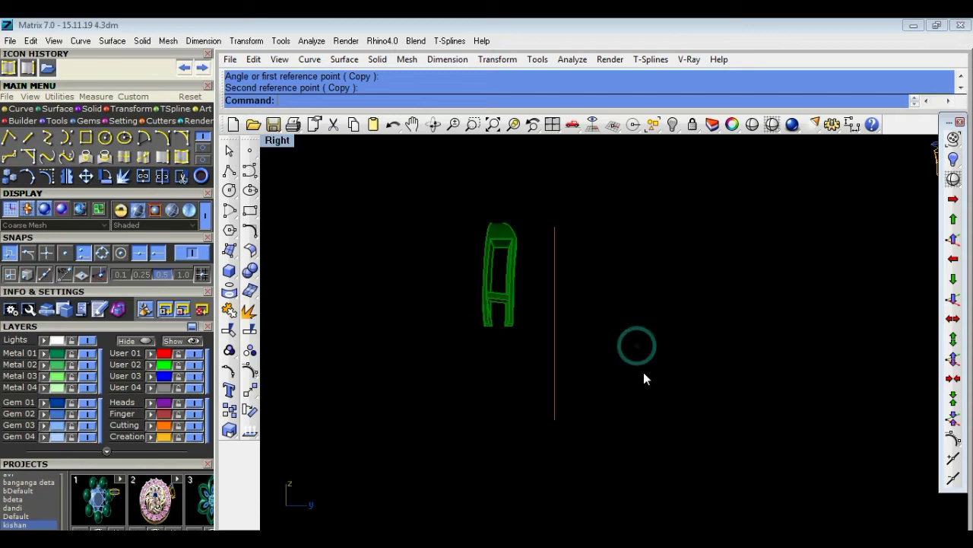
{"action": "scroll", "coordinate": [448, 307], "scroll_direction": "up", "scroll_amount": 3}
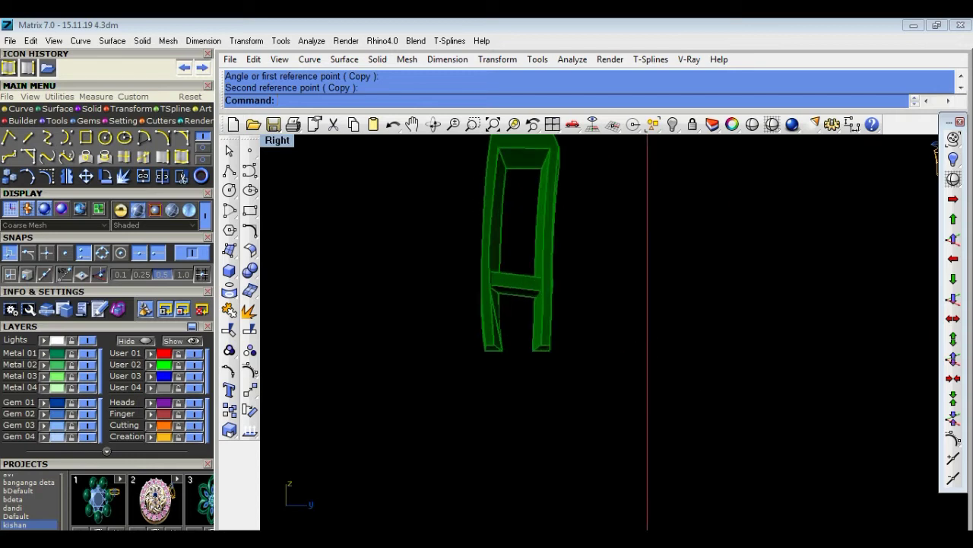
Rotate the small box about its end point so the bar lies level between the strips.
{"action": "left_click", "coordinate": [249, 411]}
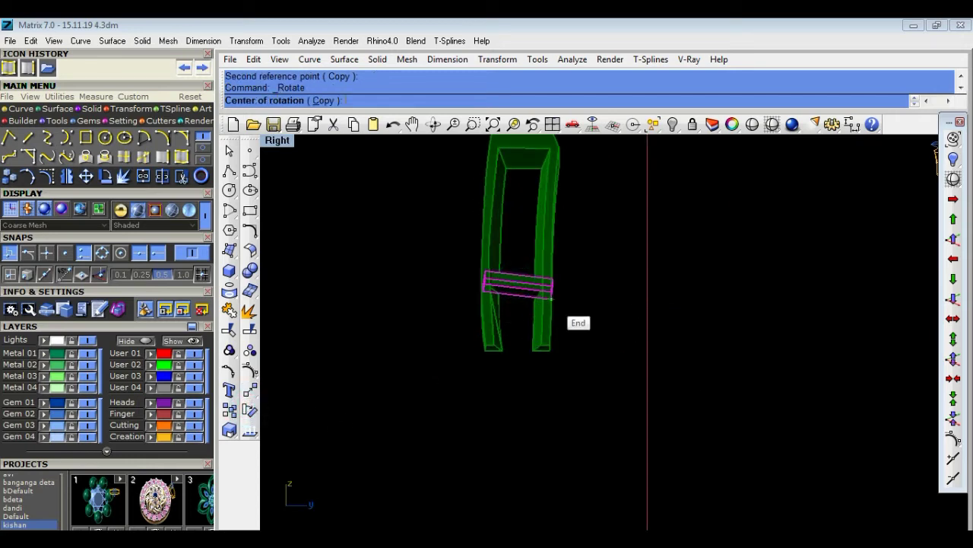
{"action": "scroll", "coordinate": [554, 291], "scroll_direction": "up", "scroll_amount": 2}
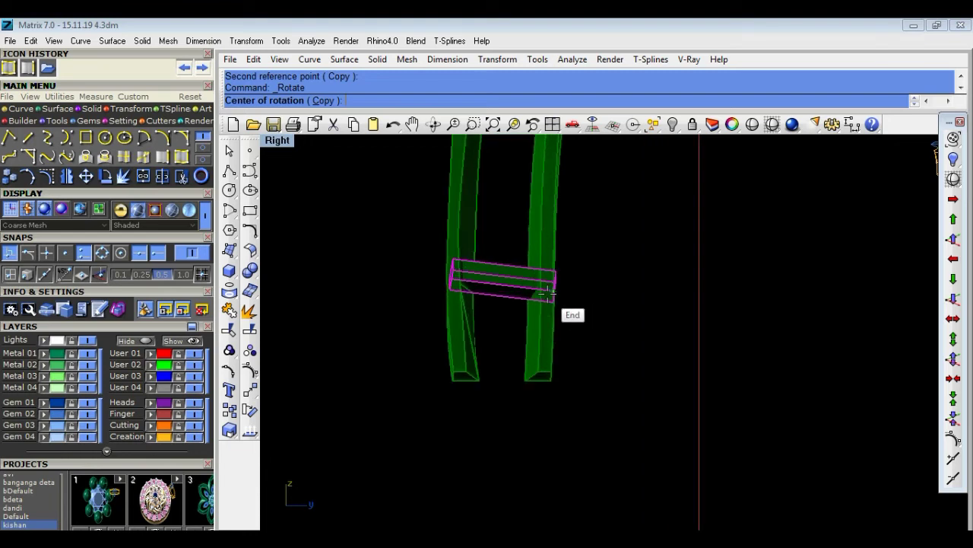
{"action": "left_click", "coordinate": [553, 291]}
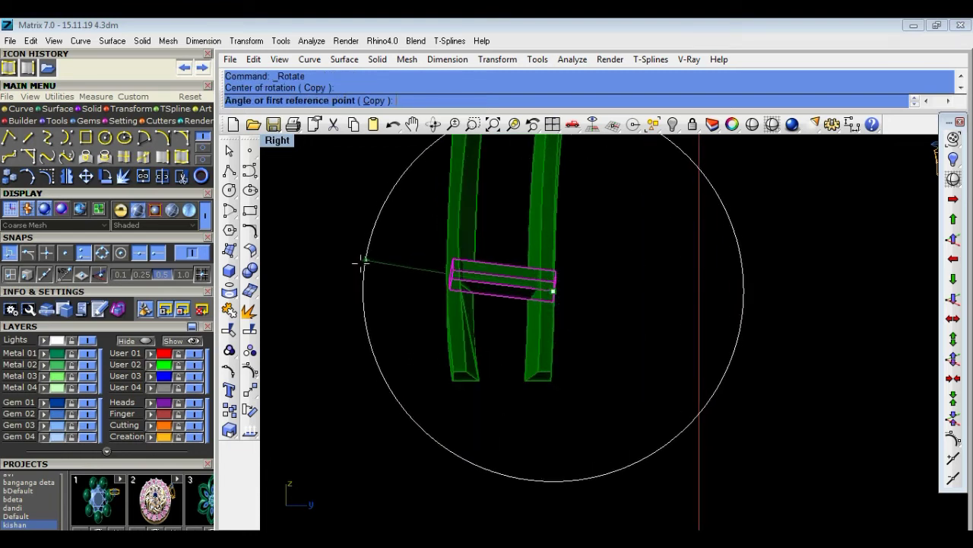
{"action": "left_click", "coordinate": [355, 268]}
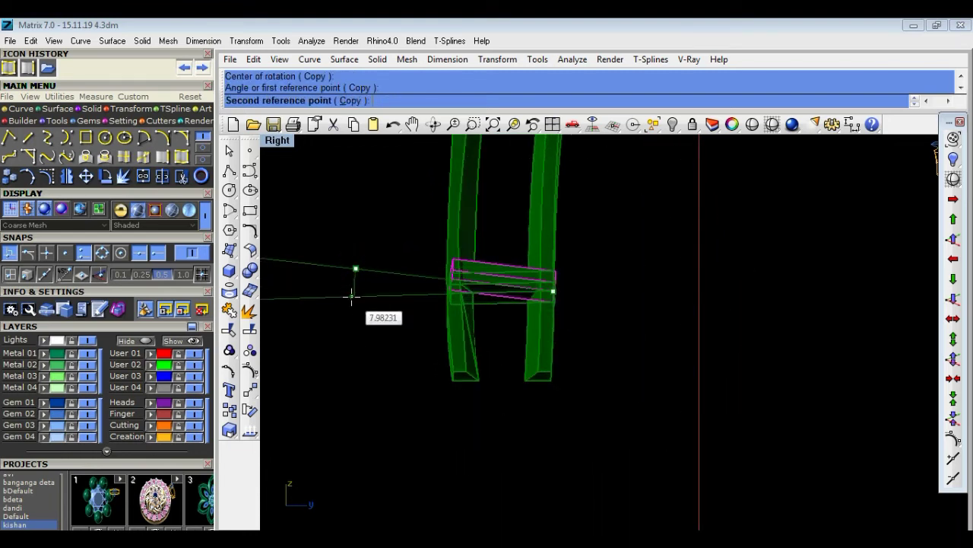
{"action": "left_click", "coordinate": [351, 295]}
{"action": "left_click", "coordinate": [367, 323]}
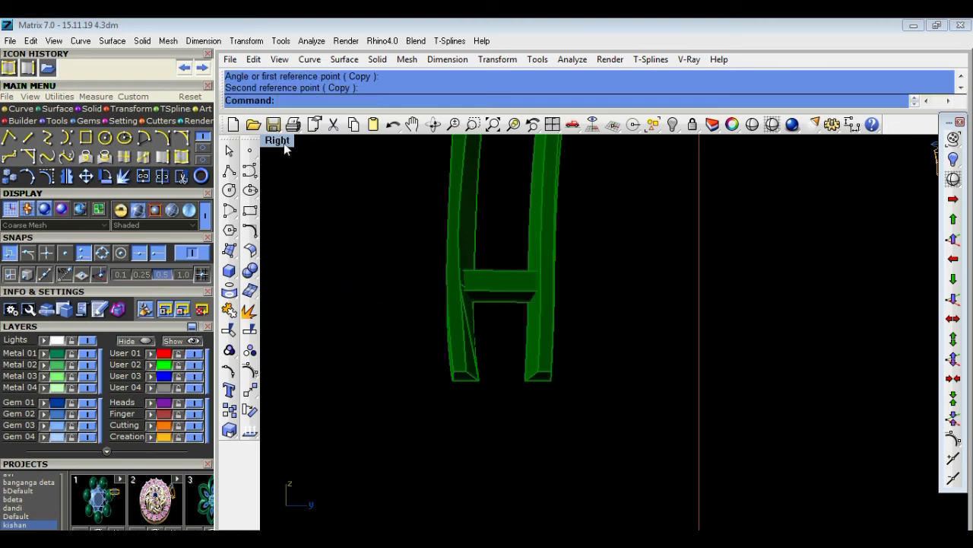
{"action": "double_click", "coordinate": [284, 143]}
{"action": "double_click", "coordinate": [646, 144]}
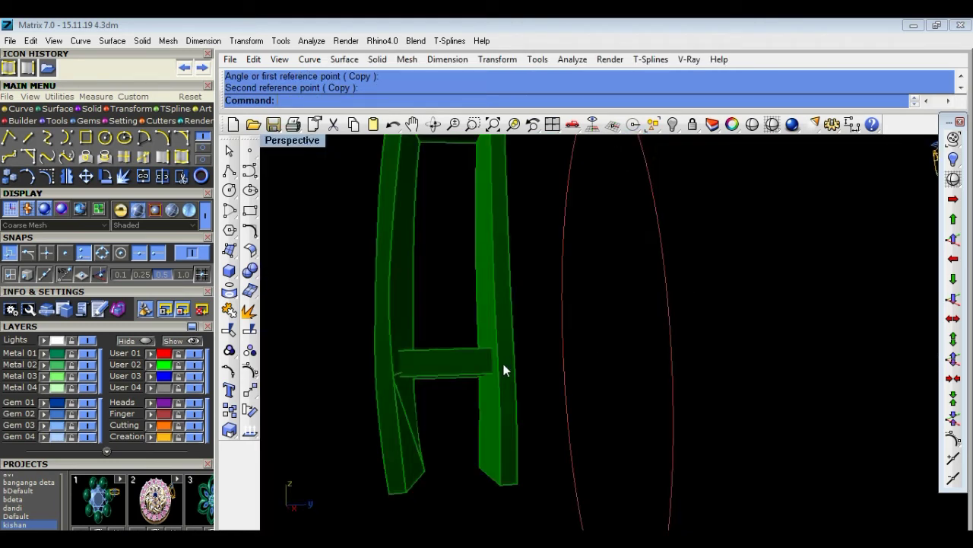
{"action": "scroll", "coordinate": [503, 364], "scroll_direction": "down", "scroll_amount": 3}
{"action": "scroll", "coordinate": [555, 332], "scroll_direction": "down", "scroll_amount": 3}
Select the crossbar in the maximized perspective view and try moving it higher, then undo.
{"action": "right_click_drag", "start_coordinate": [761, 312], "coordinate": [793, 315]}
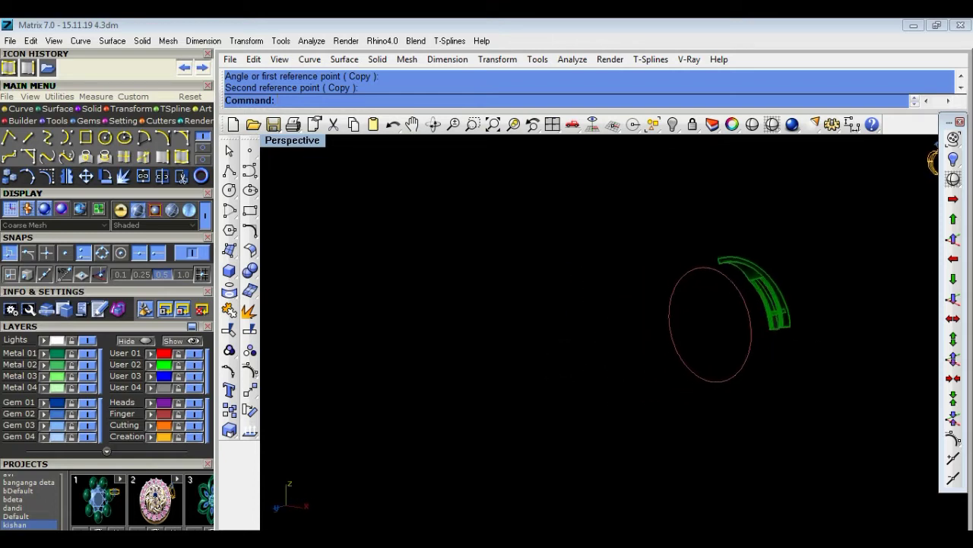
{"action": "scroll", "coordinate": [793, 315], "scroll_direction": "up", "scroll_amount": 5}
{"action": "left_click", "coordinate": [717, 342]}
{"action": "double_click", "coordinate": [294, 141]}
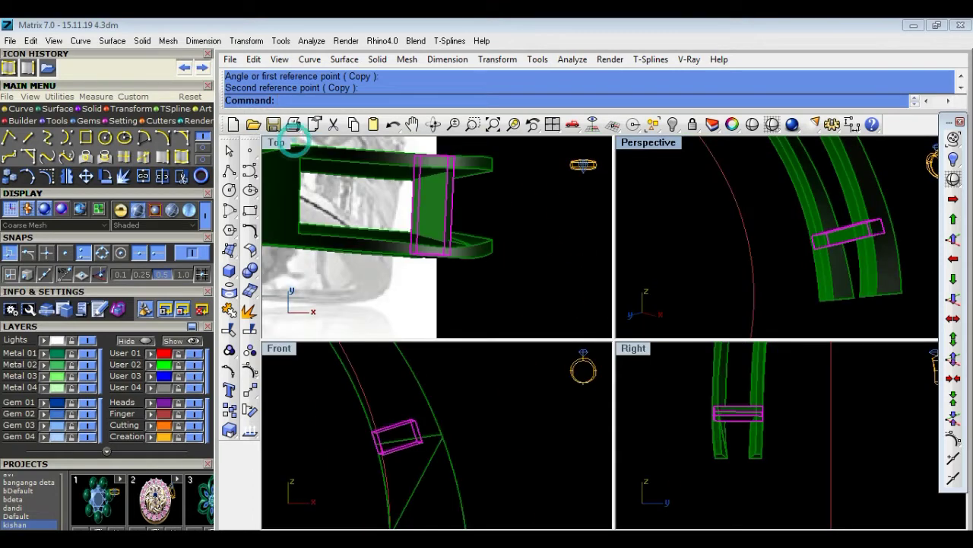
{"action": "key", "text": "ctrl+m"}
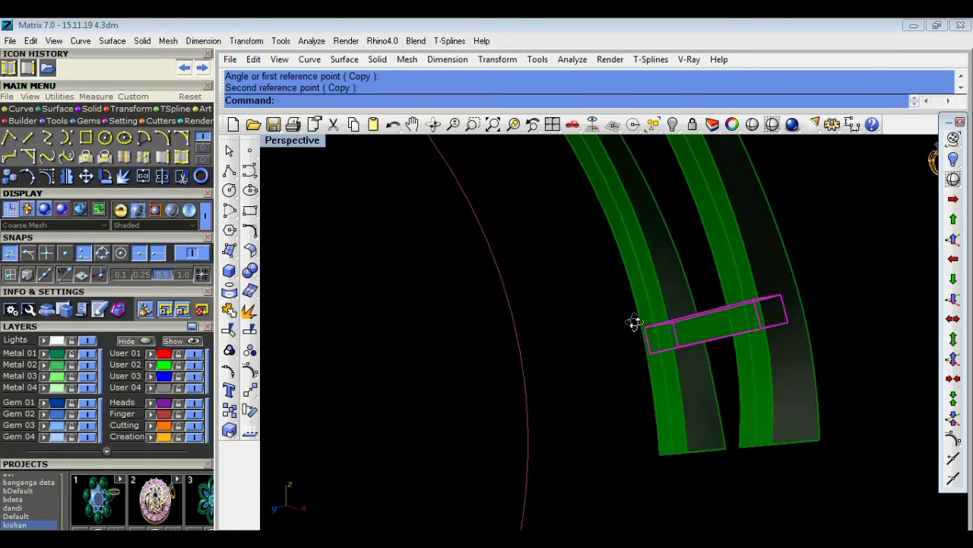
{"action": "scroll", "coordinate": [667, 319], "scroll_direction": "up", "scroll_amount": 2}
{"action": "left_click", "coordinate": [250, 391]}
{"action": "scroll", "coordinate": [582, 361], "scroll_direction": "up", "scroll_amount": 2}
{"action": "left_click", "coordinate": [575, 333]}
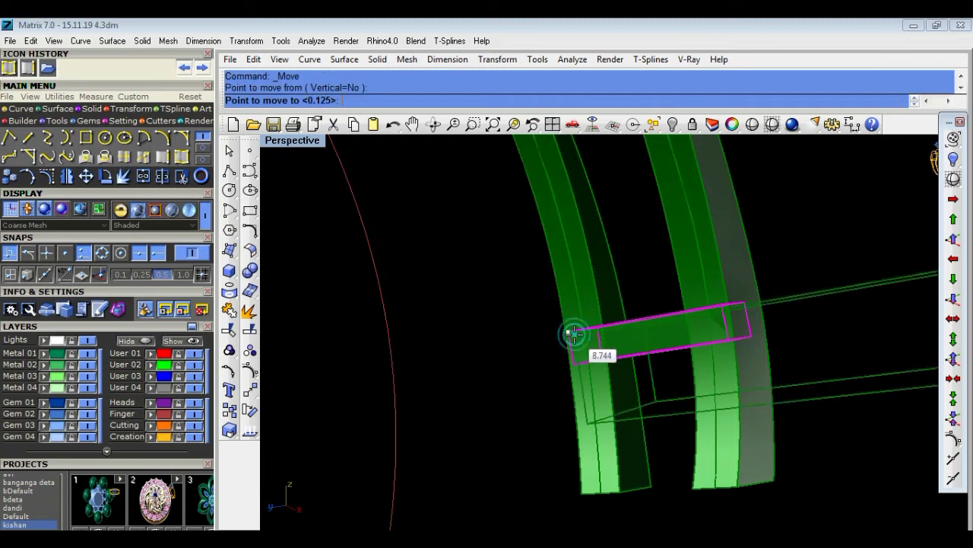
{"action": "scroll", "coordinate": [574, 333], "scroll_direction": "down", "scroll_amount": 2}
{"action": "scroll", "coordinate": [598, 330], "scroll_direction": "down", "scroll_amount": 2}
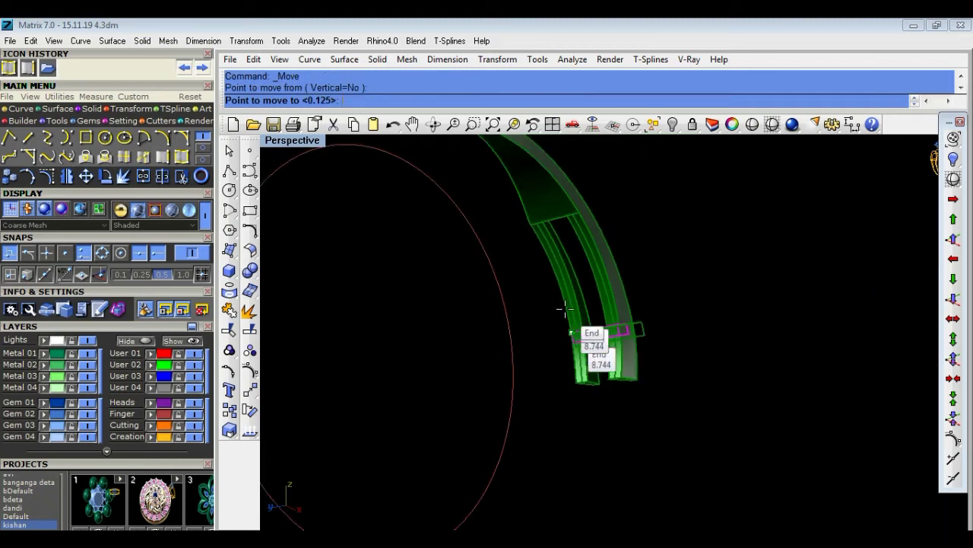
{"action": "left_click", "coordinate": [551, 262]}
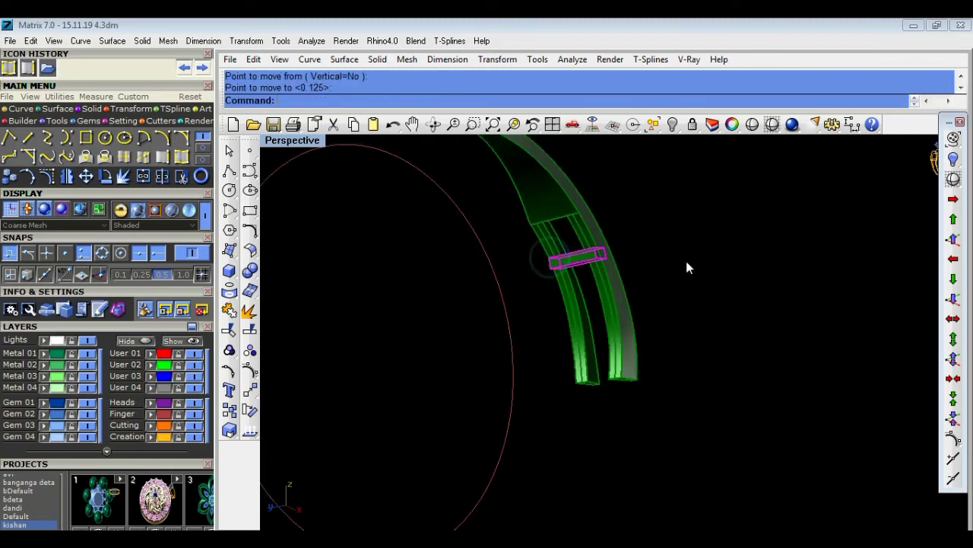
{"action": "key", "text": "ctrl+z"}
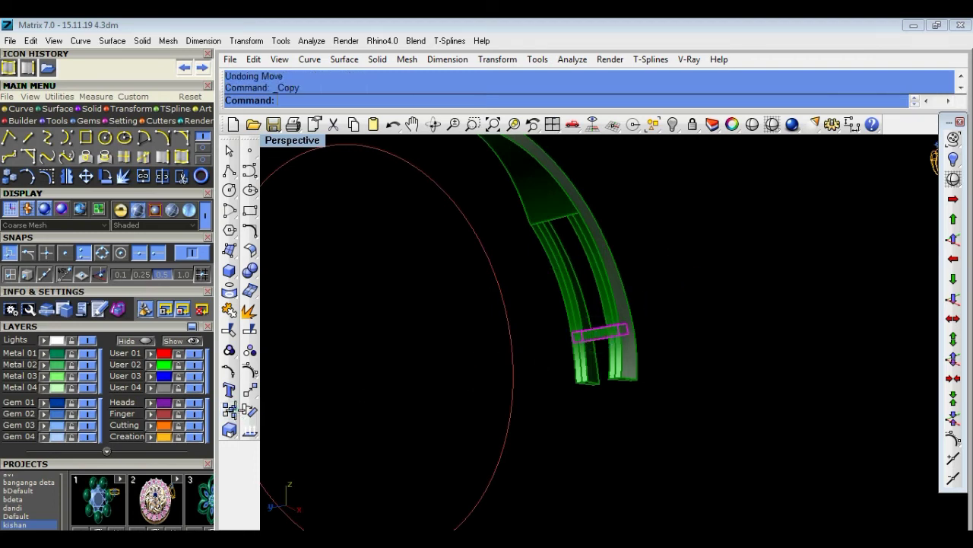
Copy the crossbar near the top of the band and delete the stray copy.
{"action": "scroll", "coordinate": [578, 338], "scroll_direction": "up", "scroll_amount": 2}
{"action": "scroll", "coordinate": [578, 338], "scroll_direction": "up", "scroll_amount": 1}
{"action": "left_click", "coordinate": [565, 323]}
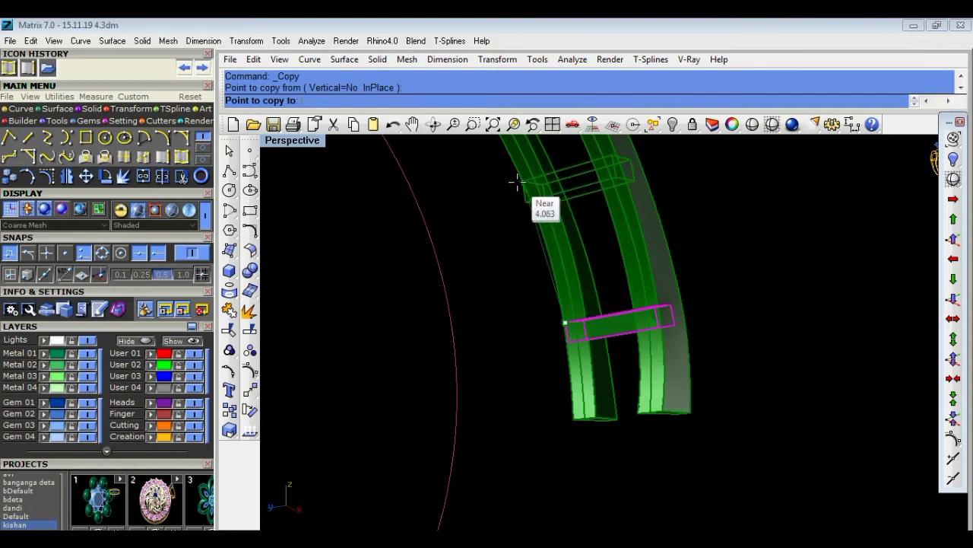
{"action": "left_click", "coordinate": [537, 203]}
{"action": "left_click", "coordinate": [734, 242]}
{"action": "key", "text": "Return"}
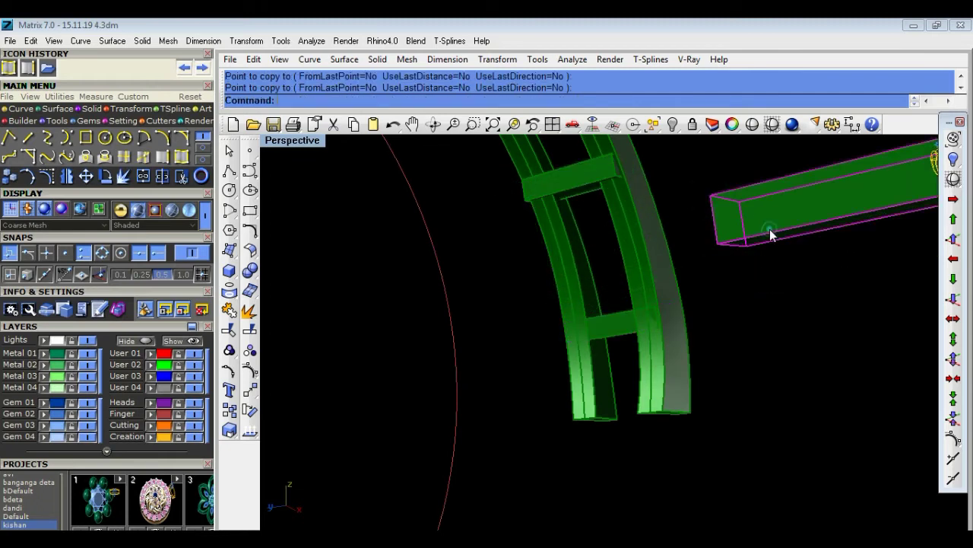
{"action": "key", "text": "Delete"}
Save the ring file as 15.11.19 4.3dm.
{"action": "scroll", "coordinate": [770, 273], "scroll_direction": "down", "scroll_amount": 2}
{"action": "right_click_drag", "start_coordinate": [796, 332], "coordinate": [586, 251]}
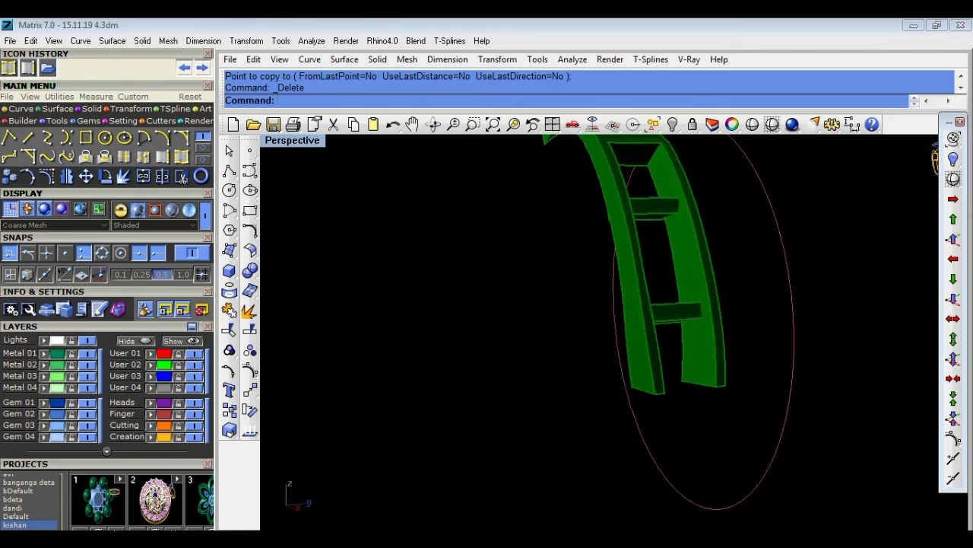
{"action": "left_click", "coordinate": [274, 125]}
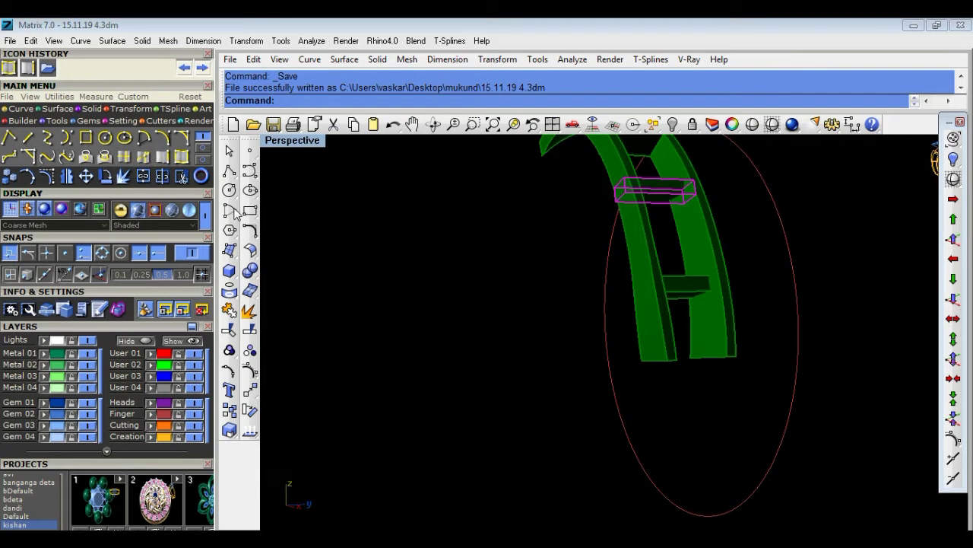
In the maximized Front view, rotate the upper crossbar about its corner to follow the band's curve.
{"action": "double_click", "coordinate": [312, 143]}
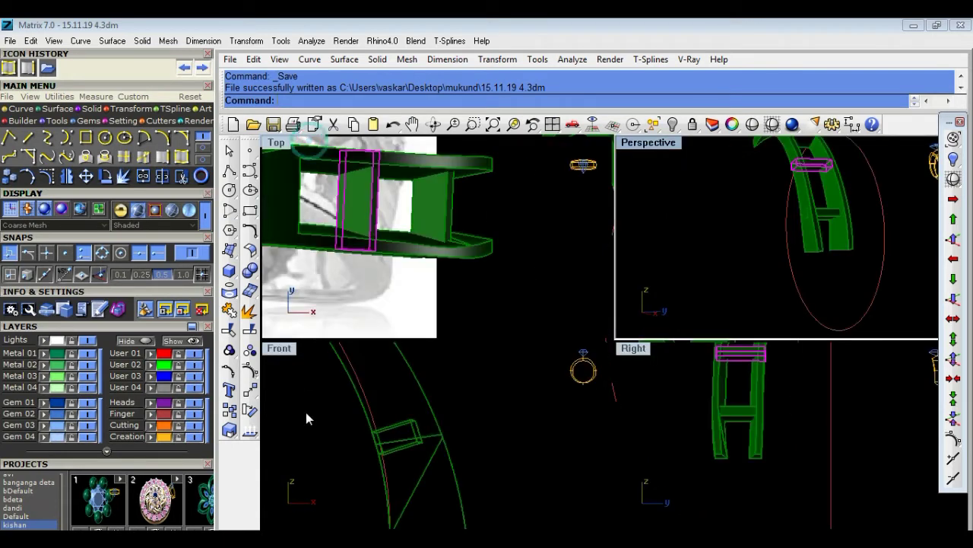
{"action": "double_click", "coordinate": [277, 351]}
{"action": "scroll", "coordinate": [494, 424], "scroll_direction": "down", "scroll_amount": 3}
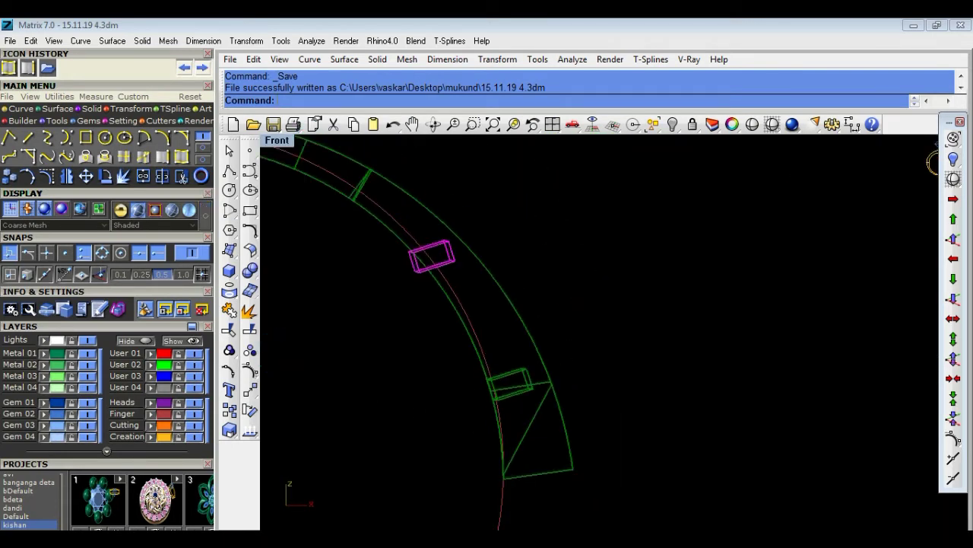
{"action": "scroll", "coordinate": [463, 306], "scroll_direction": "up", "scroll_amount": 3}
{"action": "scroll", "coordinate": [463, 305], "scroll_direction": "up", "scroll_amount": 4}
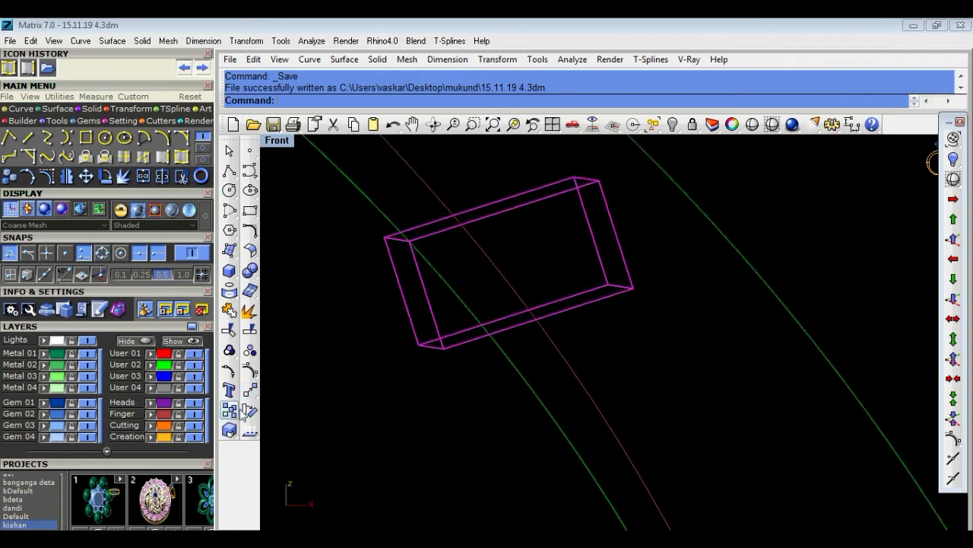
{"action": "left_click", "coordinate": [246, 411]}
{"action": "left_click", "coordinate": [411, 243]}
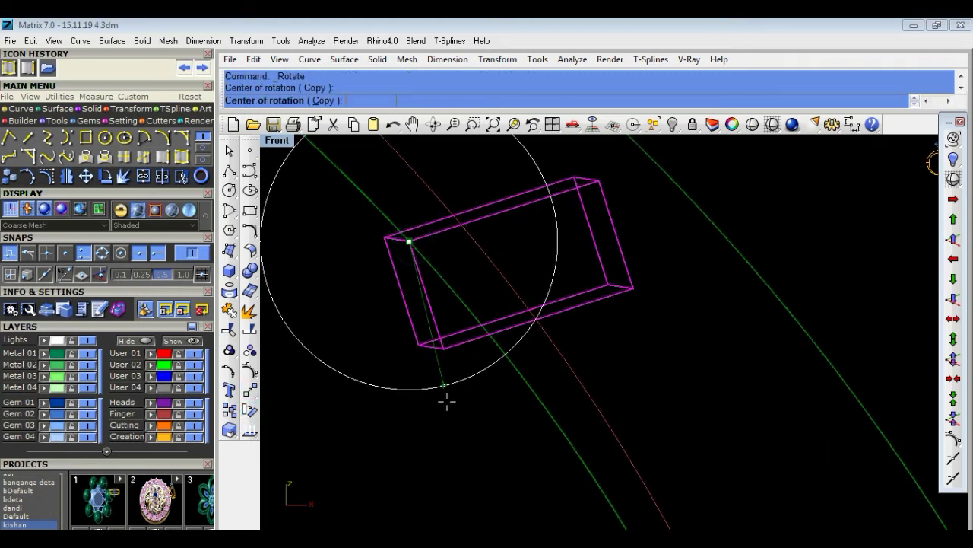
{"action": "left_click", "coordinate": [472, 433]}
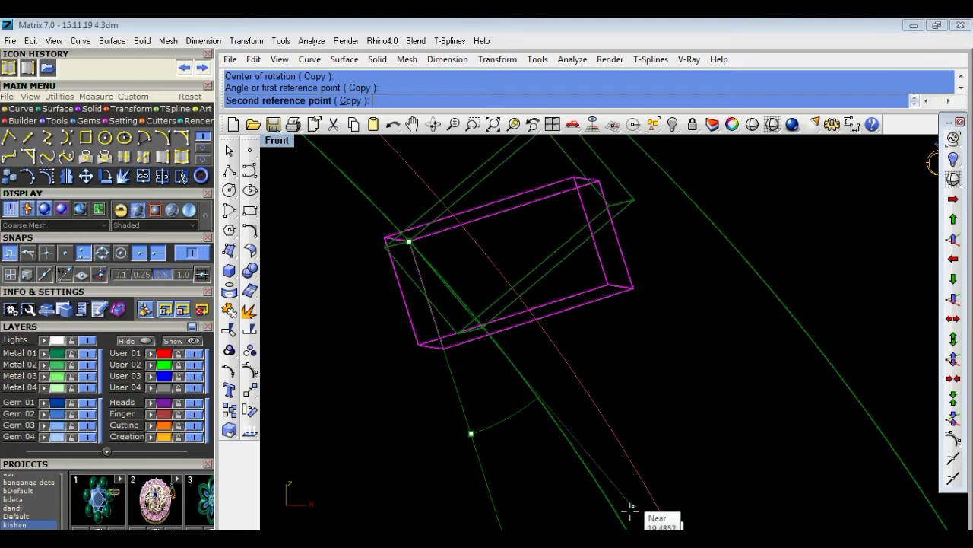
{"action": "scroll", "coordinate": [627, 511], "scroll_direction": "down", "scroll_amount": 2}
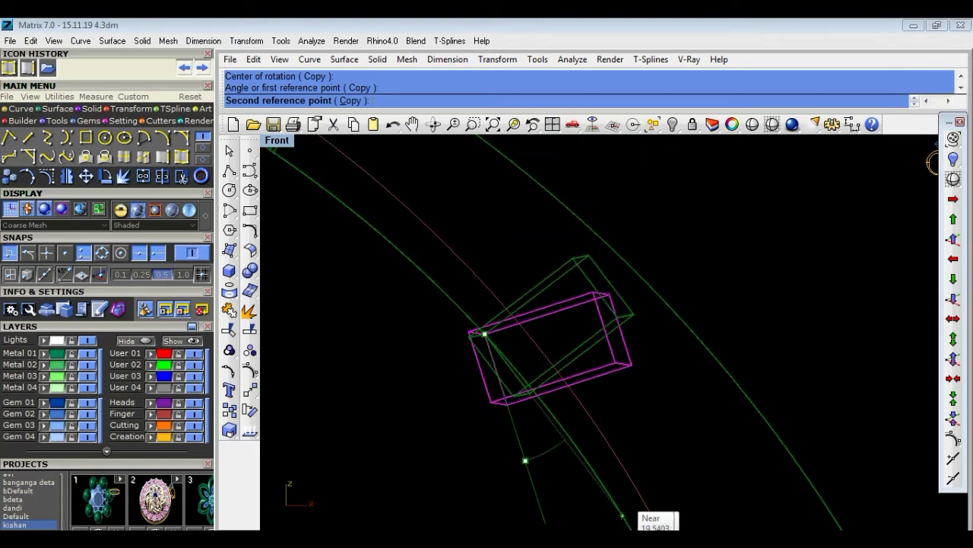
{"action": "left_click", "coordinate": [574, 435]}
Nudge the crossbar up 0.1 with the arrow buttons and return to the perspective view.
{"action": "scroll", "coordinate": [643, 436], "scroll_direction": "up", "scroll_amount": 1}
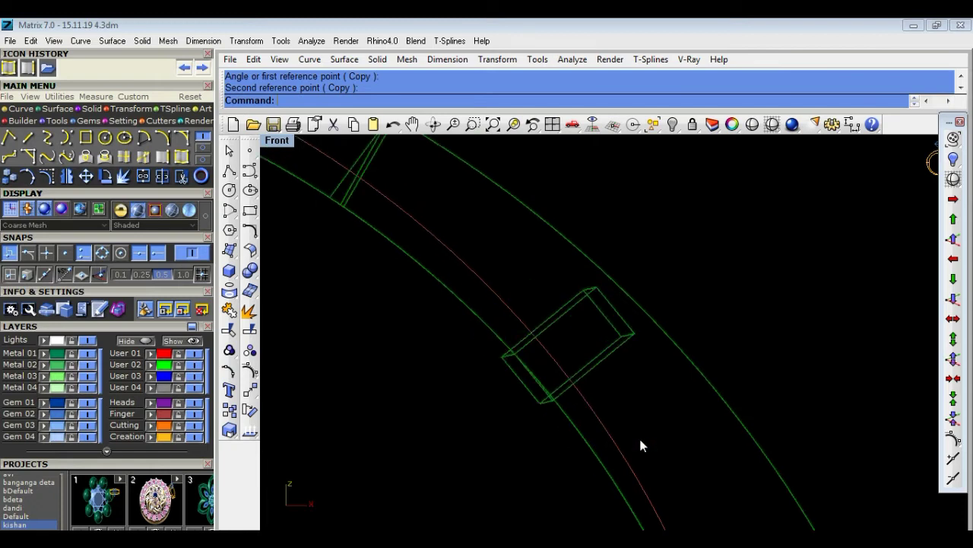
{"action": "scroll", "coordinate": [578, 373], "scroll_direction": "up", "scroll_amount": 1}
{"action": "scroll", "coordinate": [503, 387], "scroll_direction": "up", "scroll_amount": 1}
{"action": "scroll", "coordinate": [546, 368], "scroll_direction": "down", "scroll_amount": 1}
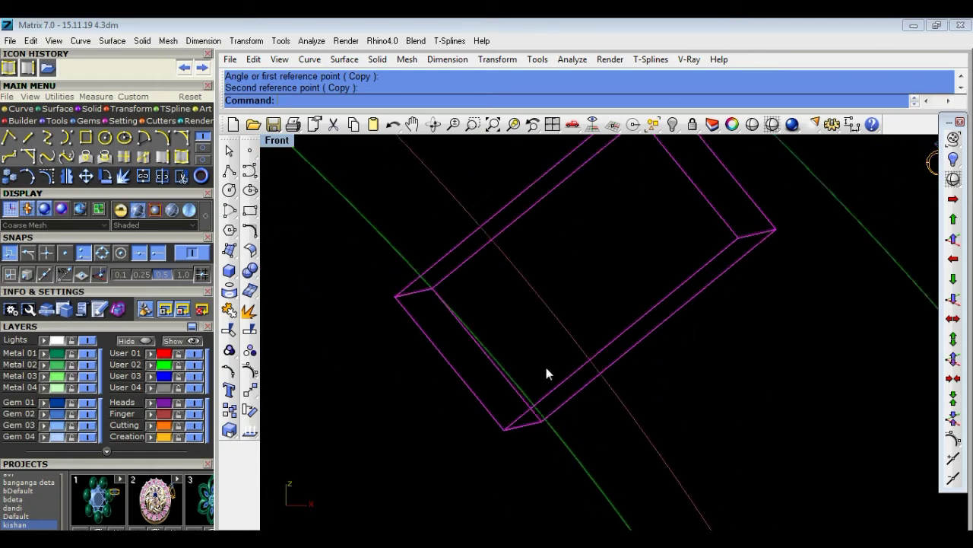
{"action": "scroll", "coordinate": [546, 368], "scroll_direction": "down", "scroll_amount": 1}
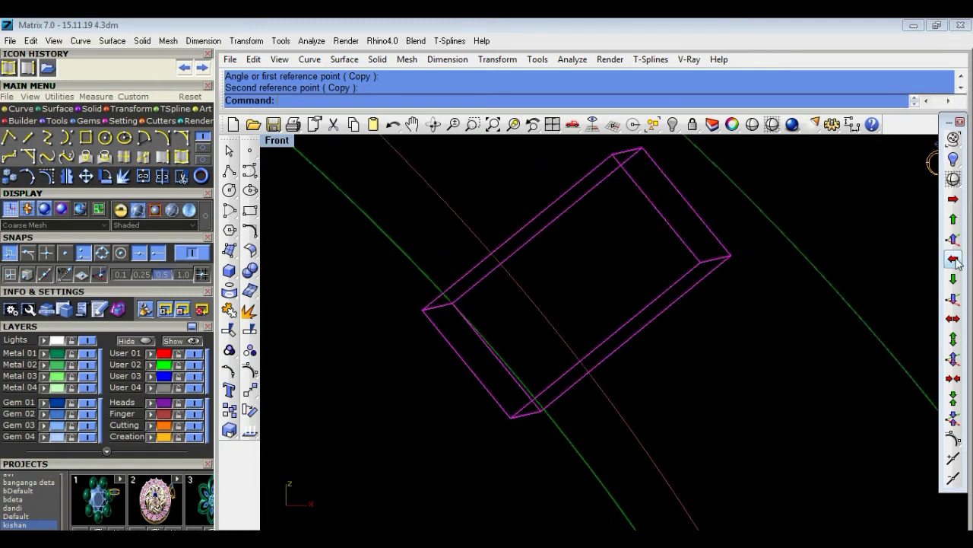
{"action": "left_click", "coordinate": [954, 260]}
{"action": "left_click", "coordinate": [954, 200]}
{"action": "left_click", "coordinate": [955, 219]}
{"action": "left_click", "coordinate": [883, 257]}
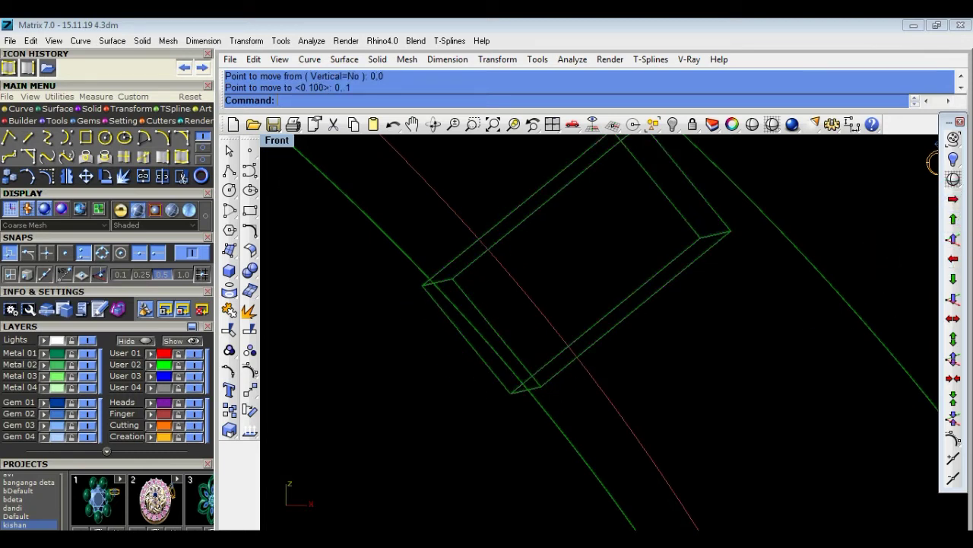
{"action": "double_click", "coordinate": [280, 140]}
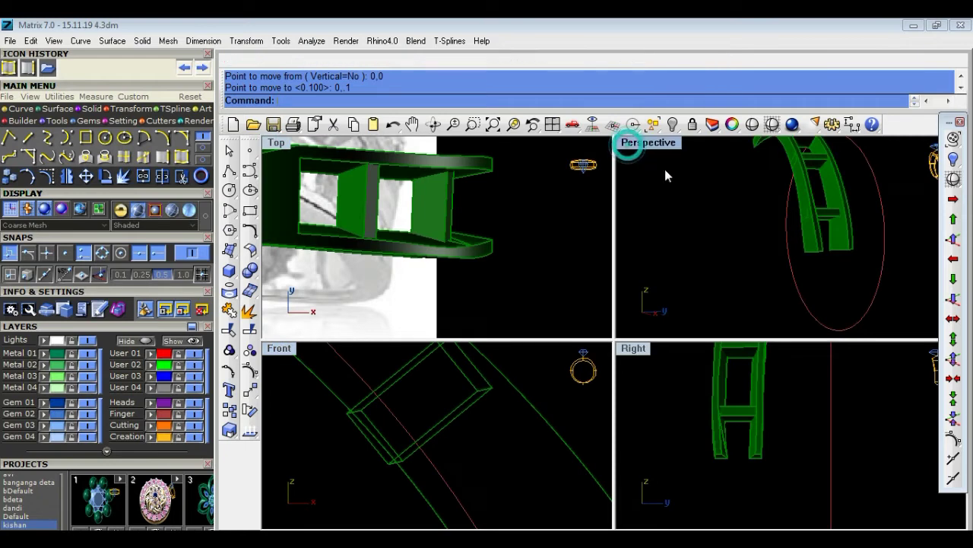
{"action": "double_click", "coordinate": [650, 144]}
Group the band and both crossbars and hide them, then undo the hide.
{"action": "mouse_move", "coordinate": [671, 259]}
{"action": "right_mouse_down"}
{"action": "mouse_move", "coordinate": [602, 257]}
{"action": "mouse_move", "coordinate": [450, 223]}
{"action": "mouse_move", "coordinate": [276, 222]}
{"action": "mouse_move", "coordinate": [910, 220]}
{"action": "mouse_move", "coordinate": [502, 274]}
{"action": "mouse_move", "coordinate": [548, 278]}
{"action": "mouse_move", "coordinate": [631, 332]}
{"action": "right_mouse_up"}
{"action": "left_click_drag", "start_coordinate": [533, 203], "coordinate": [769, 434]}
{"action": "left_click", "coordinate": [229, 349]}
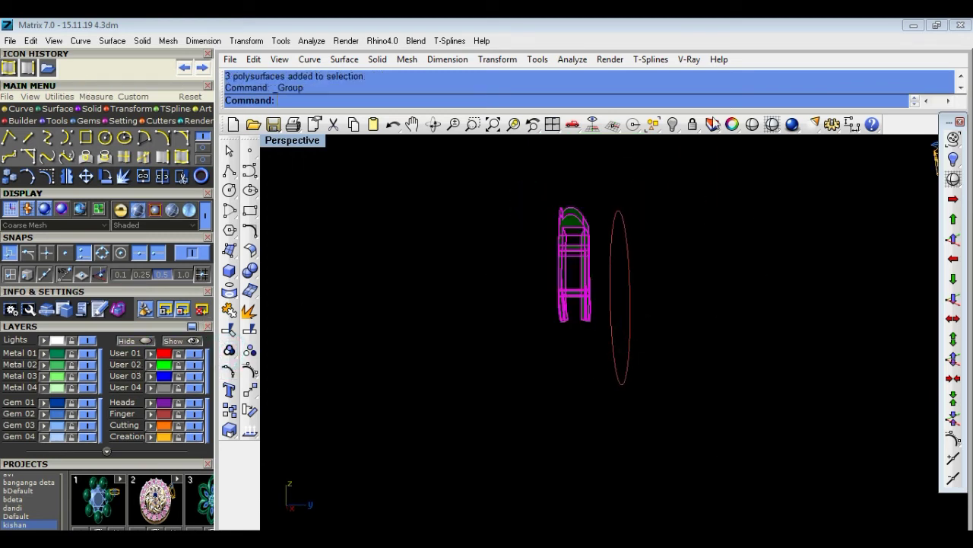
{"action": "left_click", "coordinate": [673, 125]}
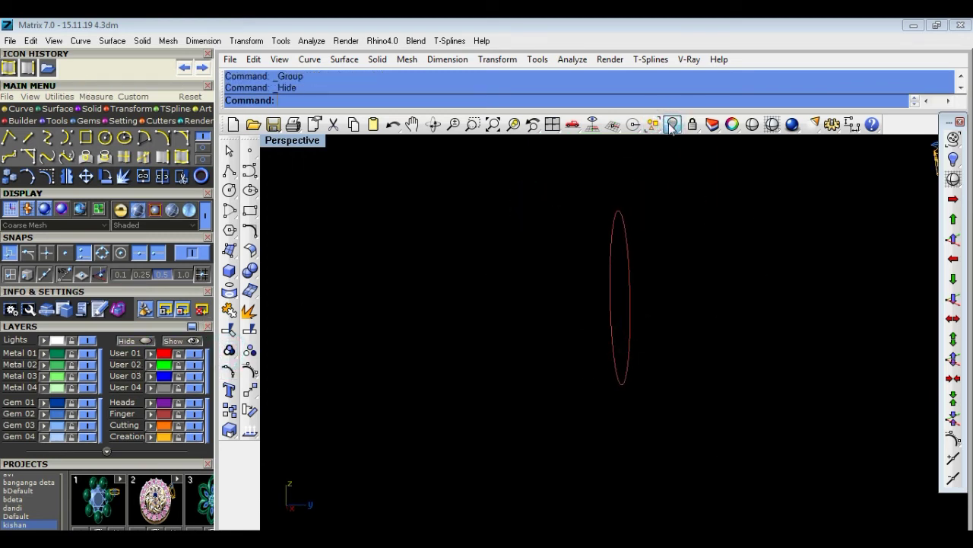
{"action": "key", "text": "ctrl+z"}
Inspect the overlapping groups such as Group04 and undo the grouping.
{"action": "scroll", "coordinate": [566, 296], "scroll_direction": "up", "scroll_amount": 3}
{"action": "left_click", "coordinate": [574, 291]}
{"action": "left_click", "coordinate": [698, 262]}
{"action": "left_click", "coordinate": [599, 283]}
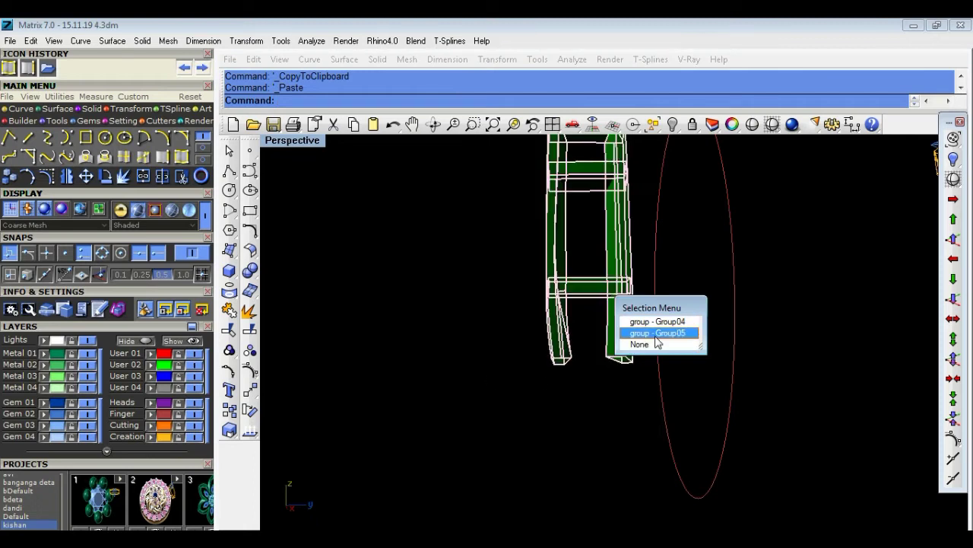
{"action": "left_click", "coordinate": [646, 322]}
{"action": "left_click", "coordinate": [726, 303]}
{"action": "key", "text": "ctrl+z"}
{"action": "left_click", "coordinate": [605, 285]}
{"action": "key", "text": "ctrl+z"}
{"action": "left_click", "coordinate": [623, 291]}
{"action": "left_click", "coordinate": [689, 285]}
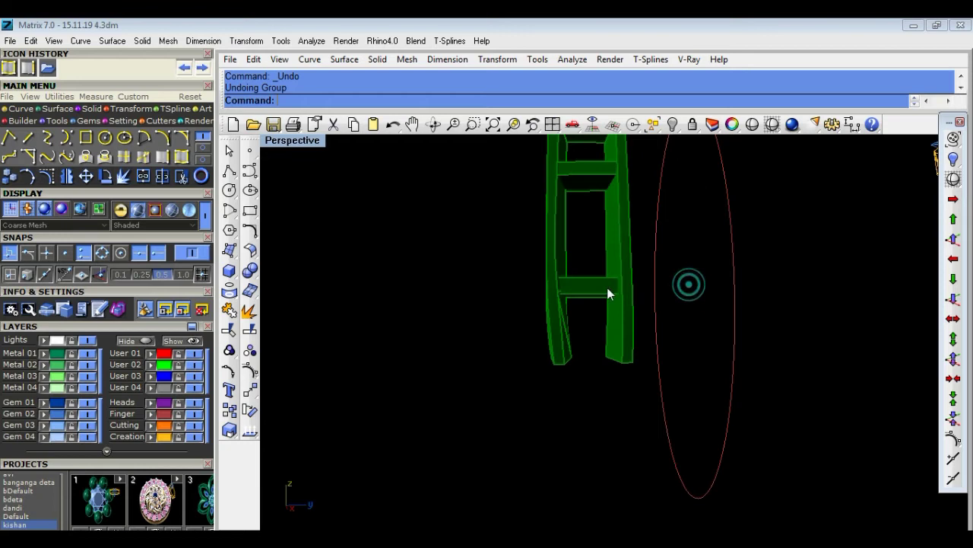
Copy and paste the crossbar, dragging the copy to the right of the ellipse.
{"action": "key", "text": "ctrl+c"}
{"action": "key", "text": "ctrl+v"}
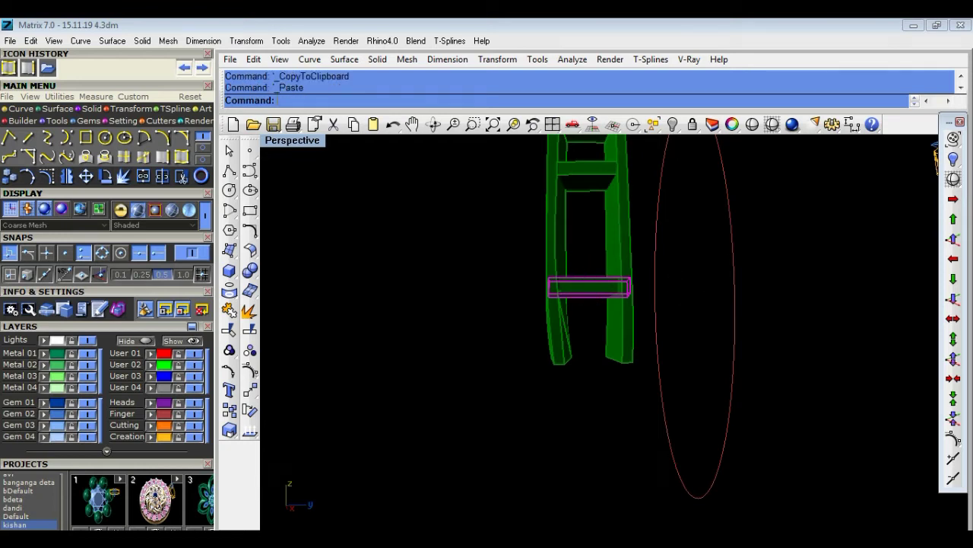
{"action": "left_click_drag", "start_coordinate": [590, 282], "coordinate": [825, 305]}
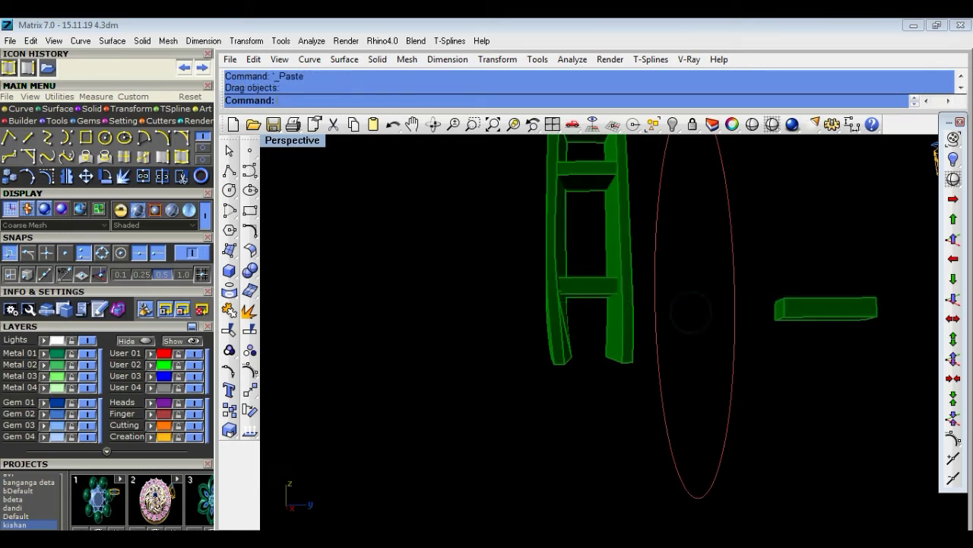
{"action": "scroll", "coordinate": [690, 312], "scroll_direction": "down", "scroll_amount": 5}
Group the three ladder parts, hide them, and Hide Swap to reveal the ring.
{"action": "left_click_drag", "start_coordinate": [700, 395], "coordinate": [518, 209]}
{"action": "left_click", "coordinate": [250, 350]}
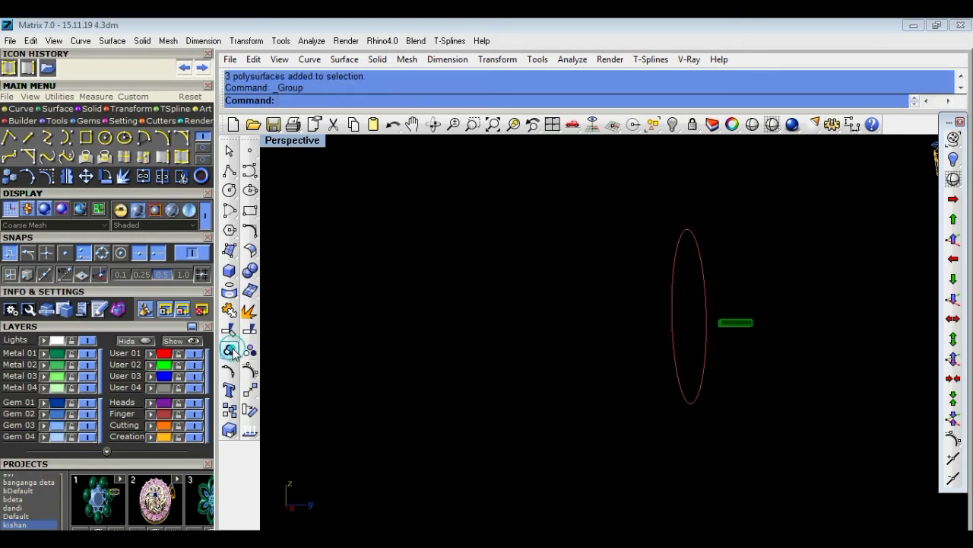
{"action": "left_click", "coordinate": [672, 124]}
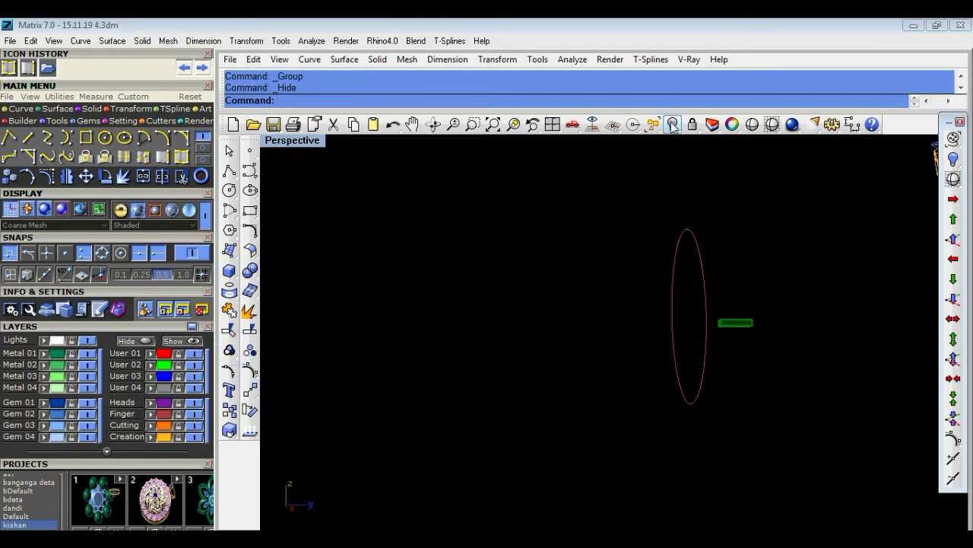
{"action": "left_click", "coordinate": [775, 144]}
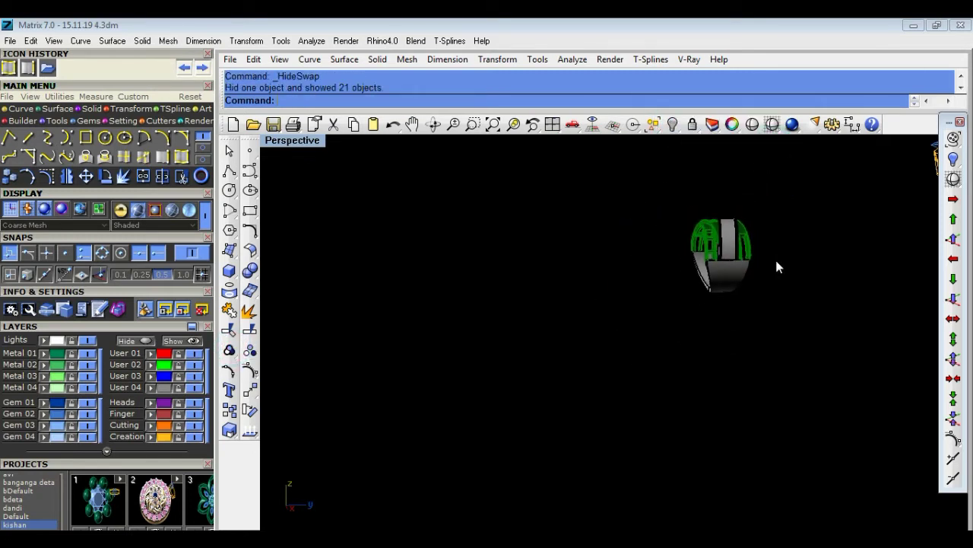
Hide the green right section and Hide Swap to show only it and the ellipse.
{"action": "scroll", "coordinate": [686, 283], "scroll_direction": "up", "scroll_amount": 5}
{"action": "scroll", "coordinate": [627, 237], "scroll_direction": "down", "scroll_amount": 5}
{"action": "right_click_drag", "start_coordinate": [627, 238], "coordinate": [641, 301]}
{"action": "scroll", "coordinate": [641, 300], "scroll_direction": "up", "scroll_amount": 5}
{"action": "scroll", "coordinate": [633, 305], "scroll_direction": "down", "scroll_amount": 5}
{"action": "mouse_move", "coordinate": [434, 352]}
{"action": "right_mouse_down"}
{"action": "mouse_move", "coordinate": [706, 365]}
{"action": "mouse_move", "coordinate": [849, 251]}
{"action": "mouse_move", "coordinate": [499, 260]}
{"action": "right_mouse_up"}
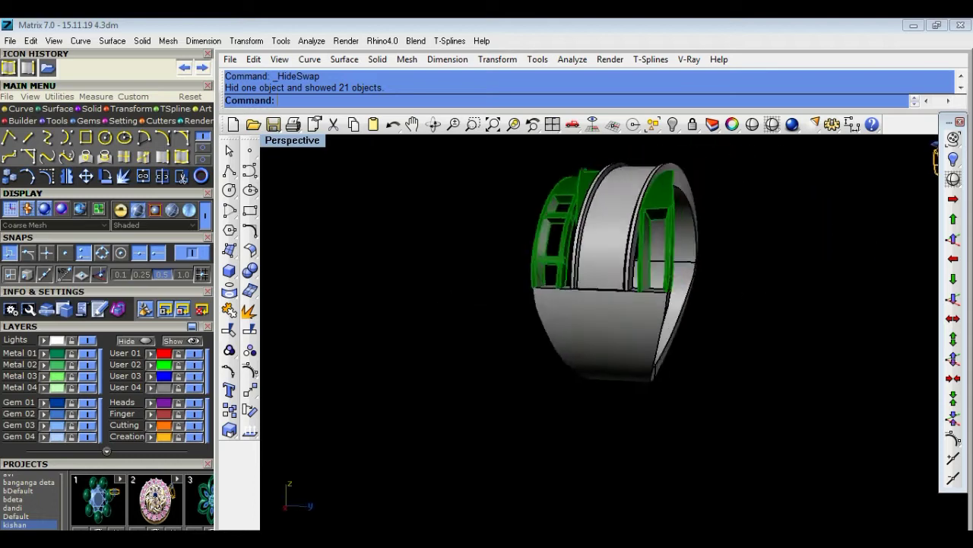
{"action": "scroll", "coordinate": [532, 258], "scroll_direction": "up", "scroll_amount": 5}
{"action": "scroll", "coordinate": [631, 247], "scroll_direction": "down", "scroll_amount": 4}
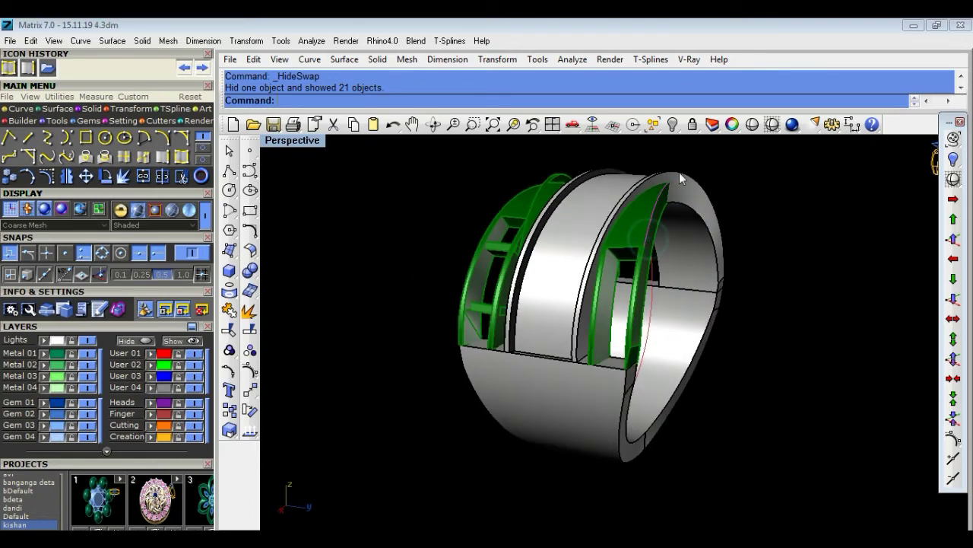
{"action": "left_click", "coordinate": [630, 239]}
{"action": "left_click", "coordinate": [673, 126]}
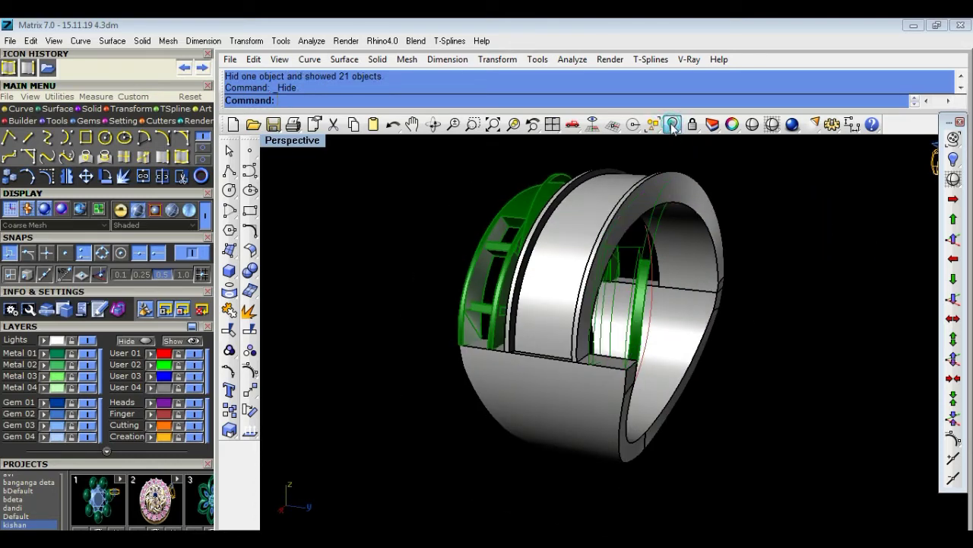
{"action": "left_click", "coordinate": [674, 128]}
{"action": "left_click", "coordinate": [774, 143]}
Swap back to the rest of the ring and hide the selected object.
{"action": "scroll", "coordinate": [796, 199], "scroll_direction": "up", "scroll_amount": 3}
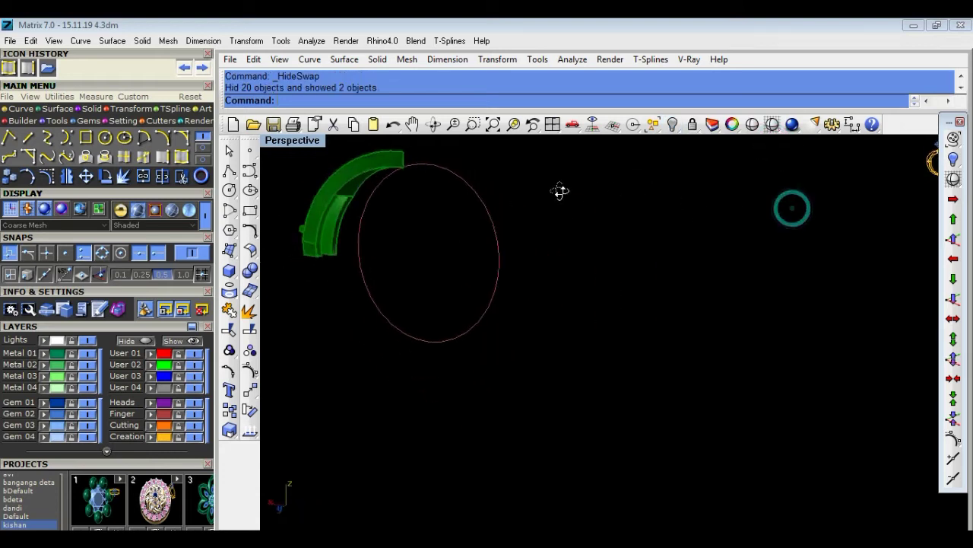
{"action": "scroll", "coordinate": [471, 263], "scroll_direction": "up", "scroll_amount": 2}
{"action": "scroll", "coordinate": [452, 261], "scroll_direction": "up", "scroll_amount": 1}
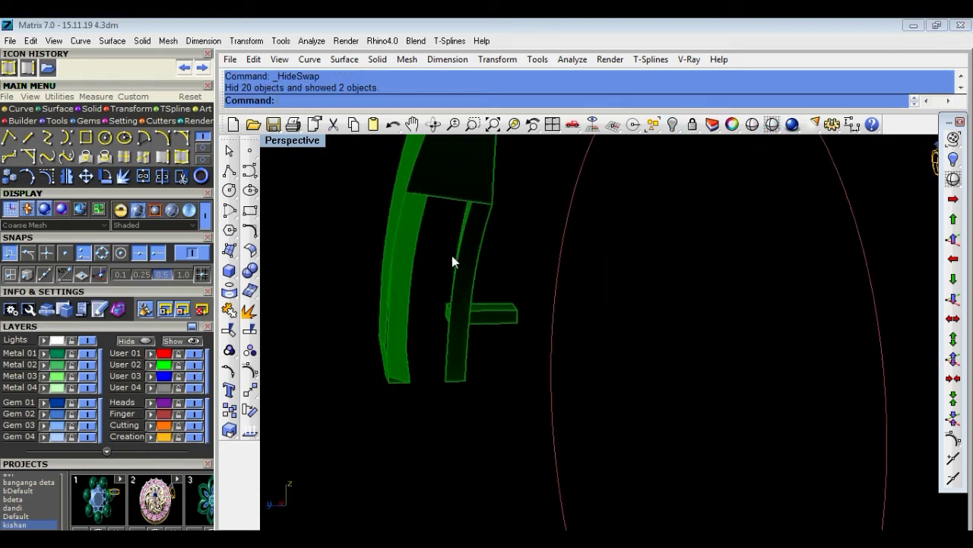
{"action": "scroll", "coordinate": [445, 254], "scroll_direction": "up", "scroll_amount": 2}
{"action": "scroll", "coordinate": [410, 251], "scroll_direction": "up", "scroll_amount": 2}
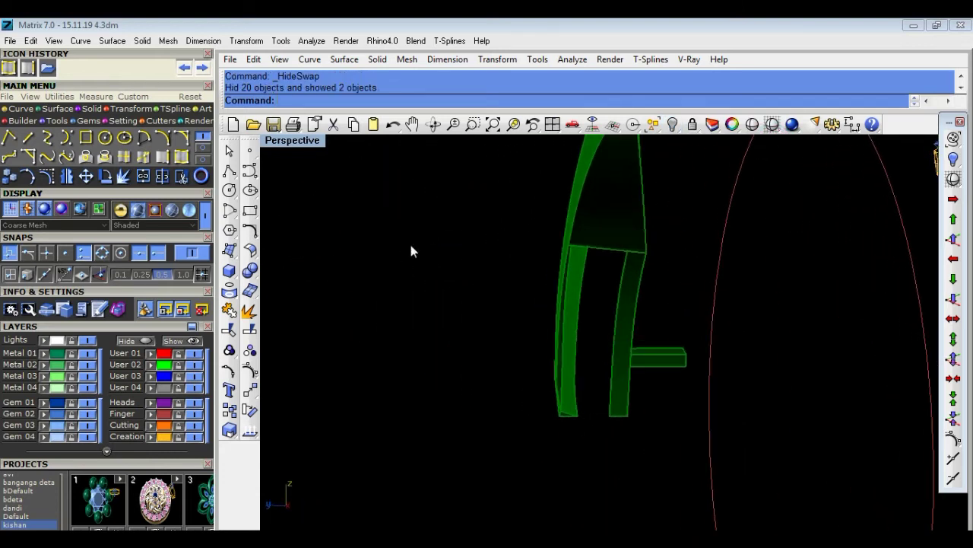
{"action": "left_click", "coordinate": [673, 127]}
{"action": "left_click", "coordinate": [773, 143]}
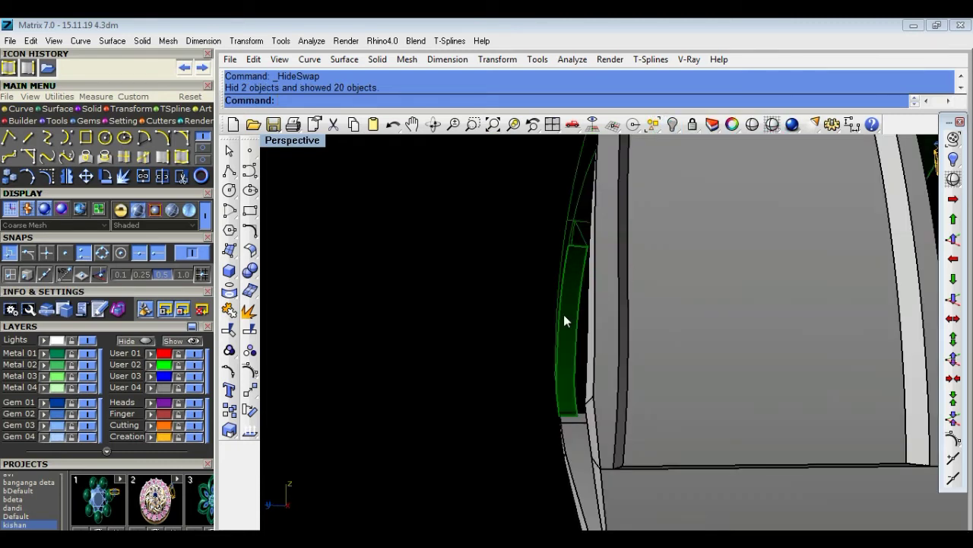
{"action": "left_click", "coordinate": [670, 126]}
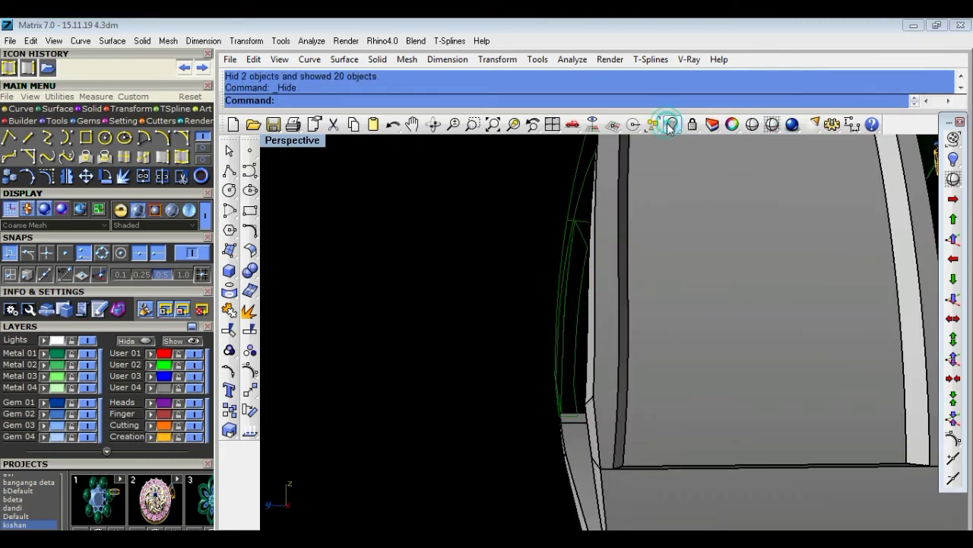
Select all curves from the Select flyout and delete the nine stray curves.
{"action": "scroll", "coordinate": [500, 269], "scroll_direction": "down", "scroll_amount": 3}
{"action": "scroll", "coordinate": [477, 299], "scroll_direction": "down", "scroll_amount": 4}
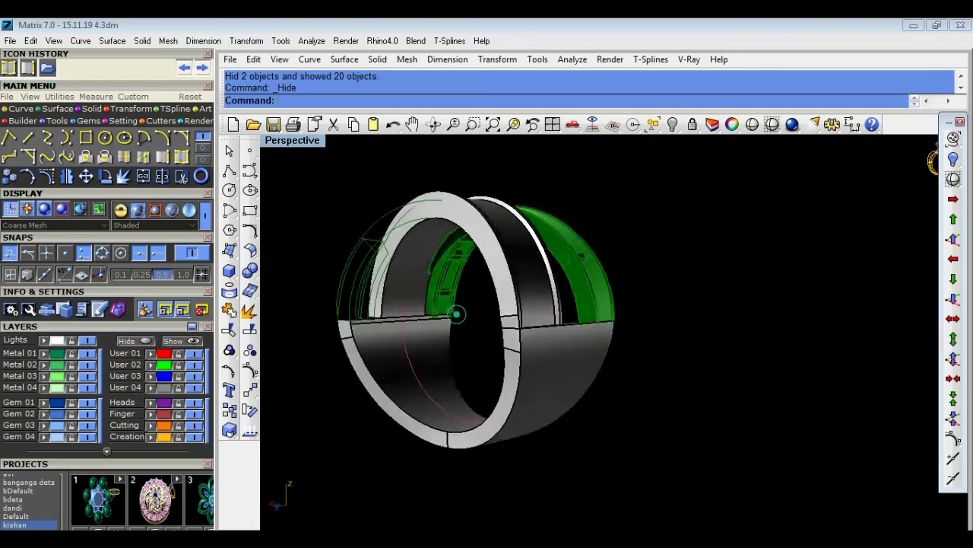
{"action": "right_click_drag", "start_coordinate": [802, 333], "coordinate": [854, 340]}
{"action": "left_click", "coordinate": [684, 266]}
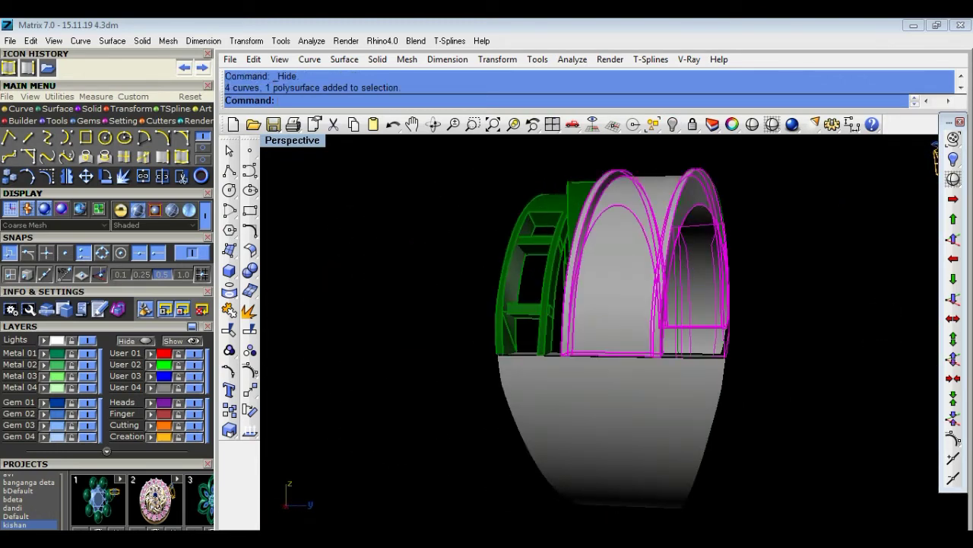
{"action": "scroll", "coordinate": [690, 309], "scroll_direction": "up", "scroll_amount": 4}
{"action": "scroll", "coordinate": [691, 306], "scroll_direction": "up", "scroll_amount": 2}
{"action": "scroll", "coordinate": [692, 306], "scroll_direction": "down", "scroll_amount": 5}
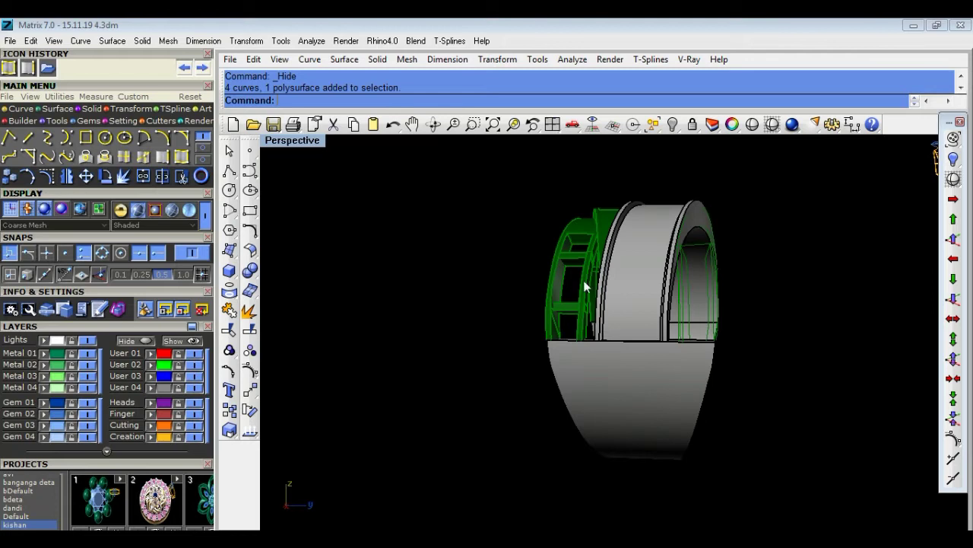
{"action": "left_click", "coordinate": [651, 127]}
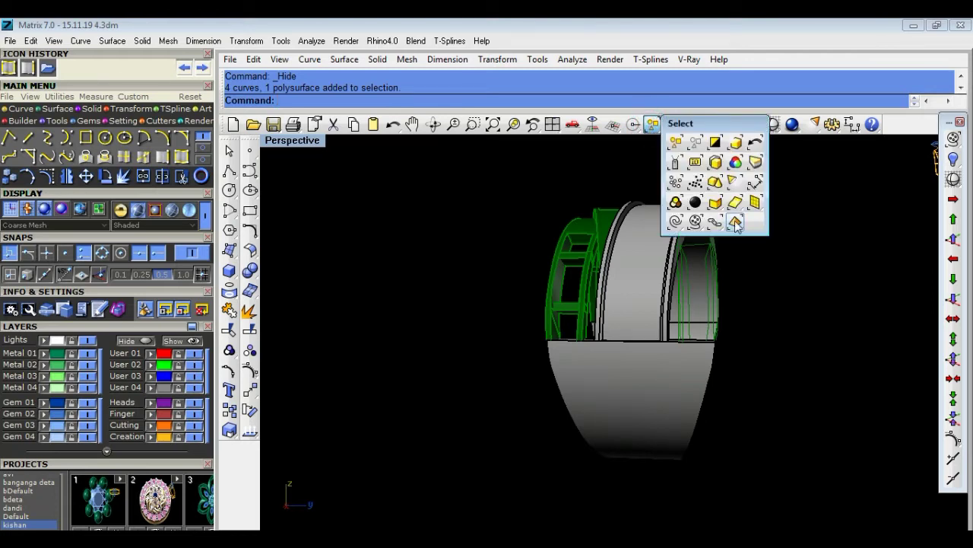
{"action": "left_click", "coordinate": [712, 222]}
{"action": "key", "text": "Delete"}
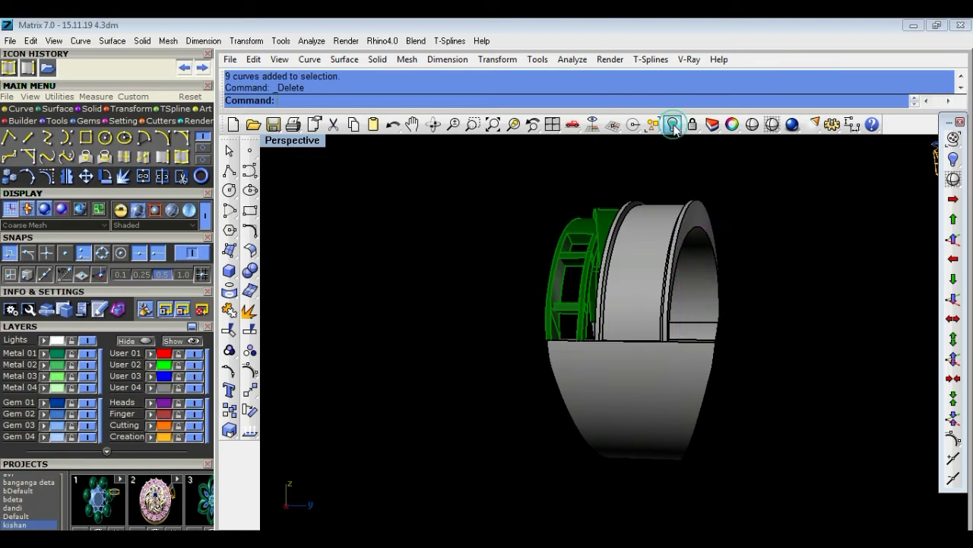
Hide Swap to show the green strip, crossbar and ellipse, then crossing-select the strip parts.
{"action": "left_click", "coordinate": [674, 127]}
{"action": "left_click", "coordinate": [774, 142]}
{"action": "mouse_move", "coordinate": [769, 256]}
{"action": "right_mouse_down"}
{"action": "mouse_move", "coordinate": [800, 313]}
{"action": "mouse_move", "coordinate": [510, 214]}
{"action": "right_mouse_up"}
{"action": "scroll", "coordinate": [510, 215], "scroll_direction": "up", "scroll_amount": 3}
{"action": "scroll", "coordinate": [551, 250], "scroll_direction": "up", "scroll_amount": 3}
{"action": "scroll", "coordinate": [581, 258], "scroll_direction": "down", "scroll_amount": 2}
{"action": "scroll", "coordinate": [580, 259], "scroll_direction": "down", "scroll_amount": 1}
{"action": "mouse_move", "coordinate": [415, 185]}
{"action": "left_mouse_down"}
{"action": "mouse_move", "coordinate": [521, 271]}
{"action": "mouse_move", "coordinate": [446, 206]}
{"action": "left_mouse_up"}
{"action": "scroll", "coordinate": [557, 263], "scroll_direction": "down", "scroll_amount": 3}
{"action": "mouse_move", "coordinate": [556, 270]}
{"action": "right_mouse_down"}
{"action": "mouse_move", "coordinate": [480, 191]}
{"action": "mouse_move", "coordinate": [486, 266]}
{"action": "mouse_move", "coordinate": [461, 310]}
{"action": "right_mouse_up"}
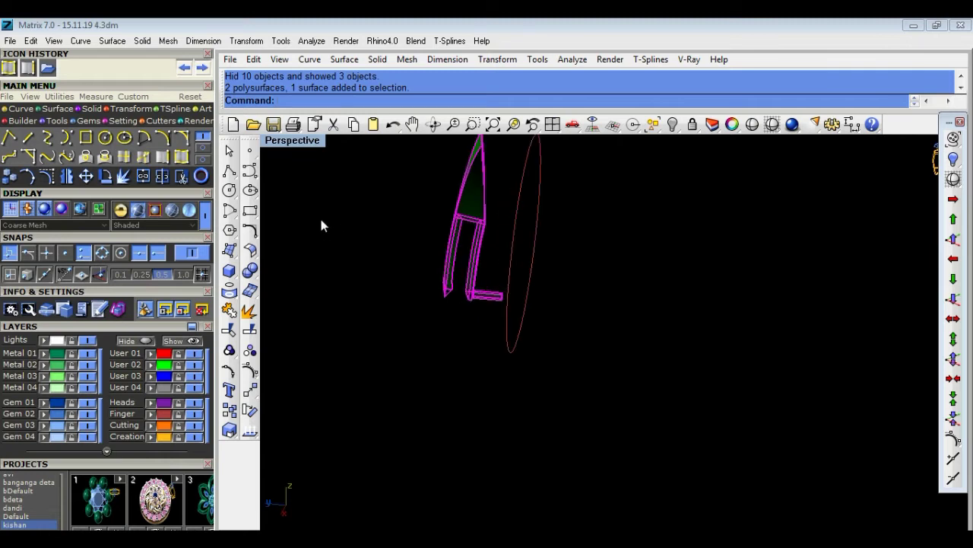
Join the selected ring parts into one object and check them from another angle.
{"action": "left_click", "coordinate": [231, 312]}
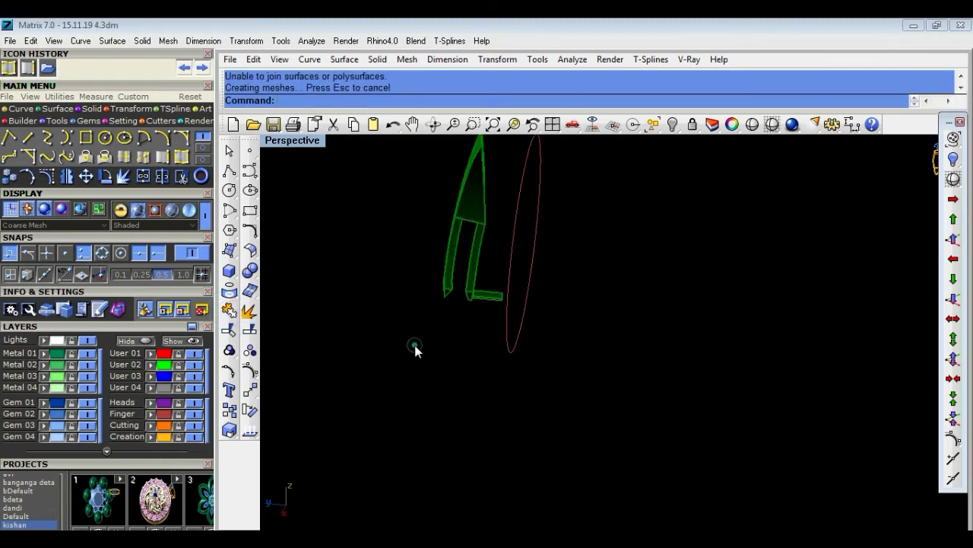
{"action": "scroll", "coordinate": [440, 304], "scroll_direction": "up", "scroll_amount": 2}
{"action": "scroll", "coordinate": [508, 342], "scroll_direction": "up", "scroll_amount": 2}
{"action": "left_click_drag", "start_coordinate": [507, 323], "coordinate": [434, 226]}
{"action": "left_click", "coordinate": [480, 341]}
{"action": "left_click_drag", "start_coordinate": [486, 308], "coordinate": [473, 266]}
{"action": "left_click", "coordinate": [480, 308]}
{"action": "scroll", "coordinate": [480, 308], "scroll_direction": "down", "scroll_amount": 1}
{"action": "mouse_move", "coordinate": [480, 307]}
{"action": "right_mouse_down"}
{"action": "mouse_move", "coordinate": [836, 426]}
{"action": "mouse_move", "coordinate": [858, 422]}
{"action": "mouse_move", "coordinate": [574, 306]}
{"action": "right_mouse_up"}
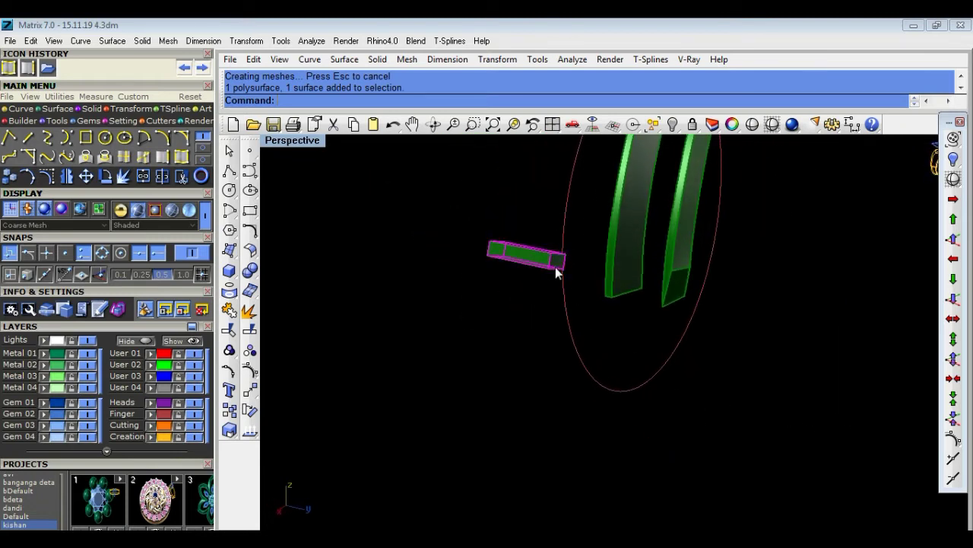
Move the crossbar from its end point to the green strip's midpoint.
{"action": "left_click", "coordinate": [249, 397]}
{"action": "scroll", "coordinate": [559, 292], "scroll_direction": "up", "scroll_amount": 2}
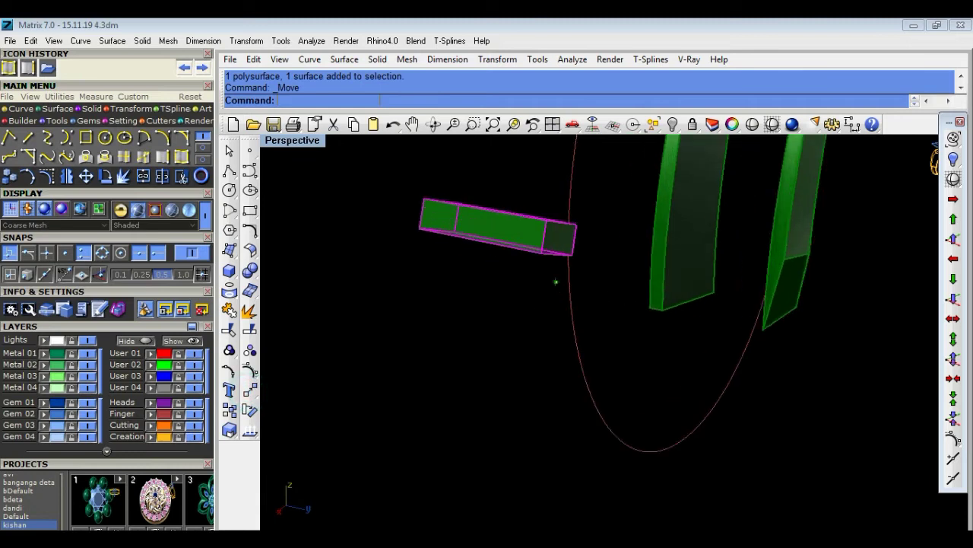
{"action": "scroll", "coordinate": [578, 259], "scroll_direction": "up", "scroll_amount": 3}
{"action": "left_click", "coordinate": [614, 204]}
{"action": "scroll", "coordinate": [641, 261], "scroll_direction": "down", "scroll_amount": 3}
{"action": "scroll", "coordinate": [609, 232], "scroll_direction": "down", "scroll_amount": 1}
{"action": "scroll", "coordinate": [601, 232], "scroll_direction": "down", "scroll_amount": 1}
{"action": "scroll", "coordinate": [635, 222], "scroll_direction": "up", "scroll_amount": 3}
{"action": "scroll", "coordinate": [633, 224], "scroll_direction": "up", "scroll_amount": 2}
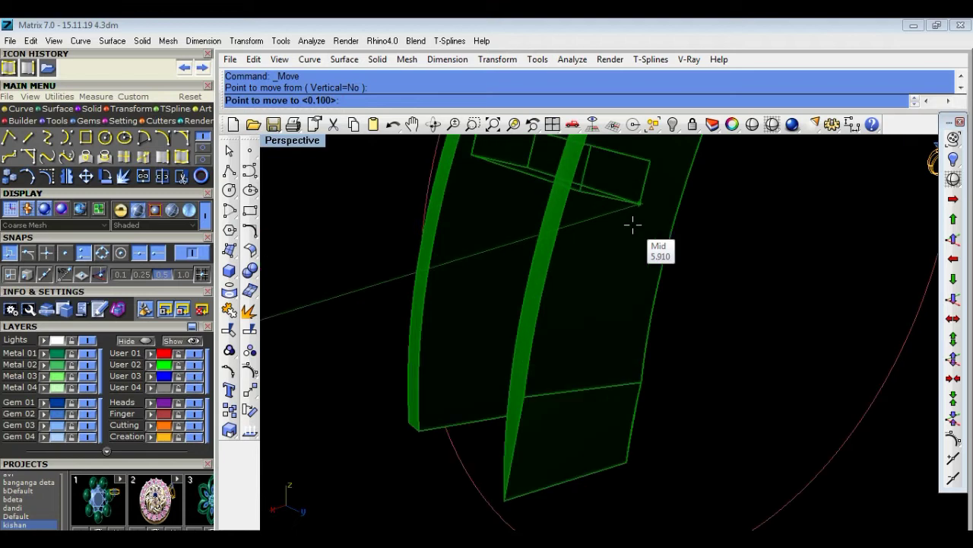
{"action": "left_click", "coordinate": [676, 210]}
{"action": "scroll", "coordinate": [740, 259], "scroll_direction": "down", "scroll_amount": 3}
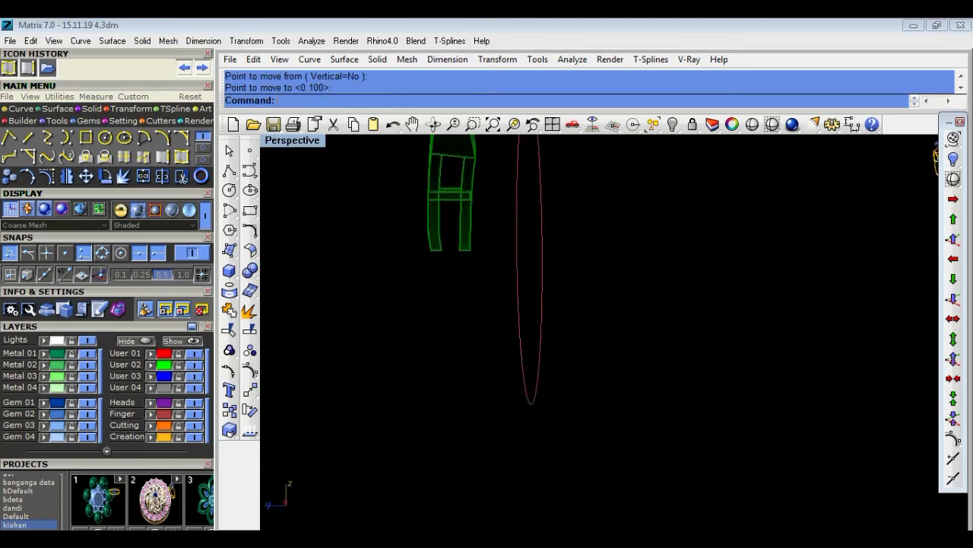
{"action": "scroll", "coordinate": [454, 201], "scroll_direction": "up", "scroll_amount": 1}
{"action": "scroll", "coordinate": [453, 195], "scroll_direction": "up", "scroll_amount": 2}
{"action": "scroll", "coordinate": [443, 223], "scroll_direction": "up", "scroll_amount": 2}
Select the green crossbar and nudge it by one small step.
{"action": "left_click", "coordinate": [489, 261]}
{"action": "scroll", "coordinate": [361, 314], "scroll_direction": "down", "scroll_amount": 2}
{"action": "mouse_move", "coordinate": [361, 315]}
{"action": "right_mouse_down"}
{"action": "mouse_move", "coordinate": [426, 335]}
{"action": "mouse_move", "coordinate": [664, 333]}
{"action": "right_mouse_up"}
{"action": "left_click", "coordinate": [953, 259]}
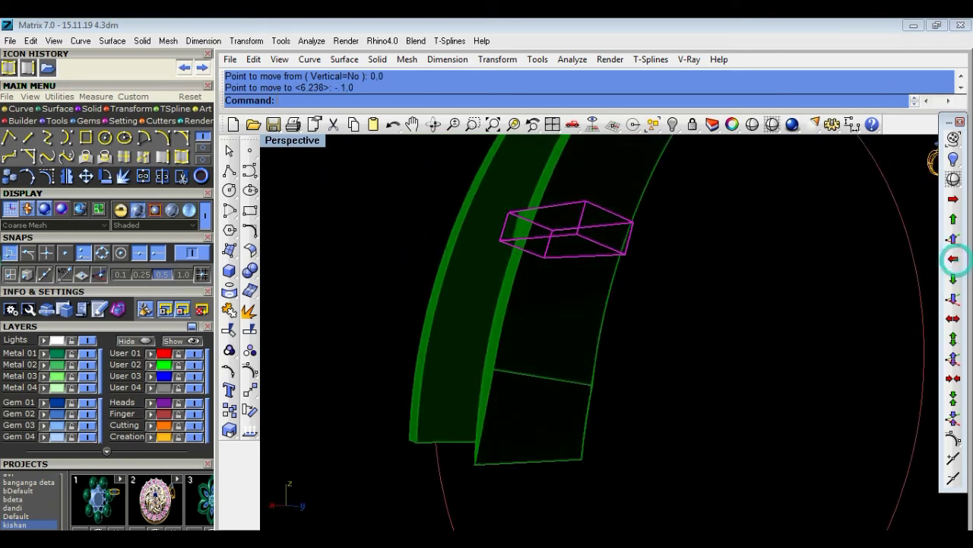
Nudge the box along both axes and downward until it rests on the green strip's edge.
{"action": "left_click", "coordinate": [634, 249]}
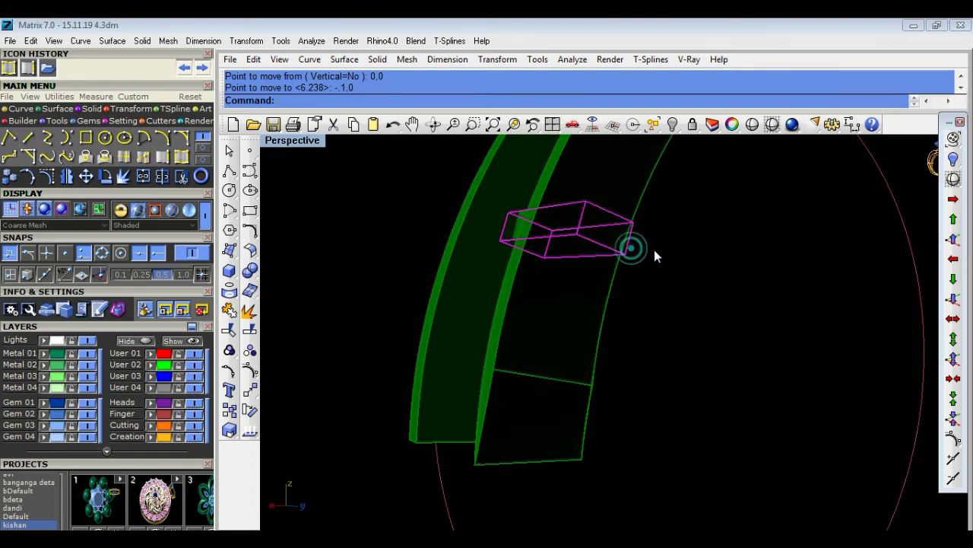
{"action": "left_click", "coordinate": [953, 200]}
{"action": "left_click", "coordinate": [954, 219]}
{"action": "left_click", "coordinate": [739, 268]}
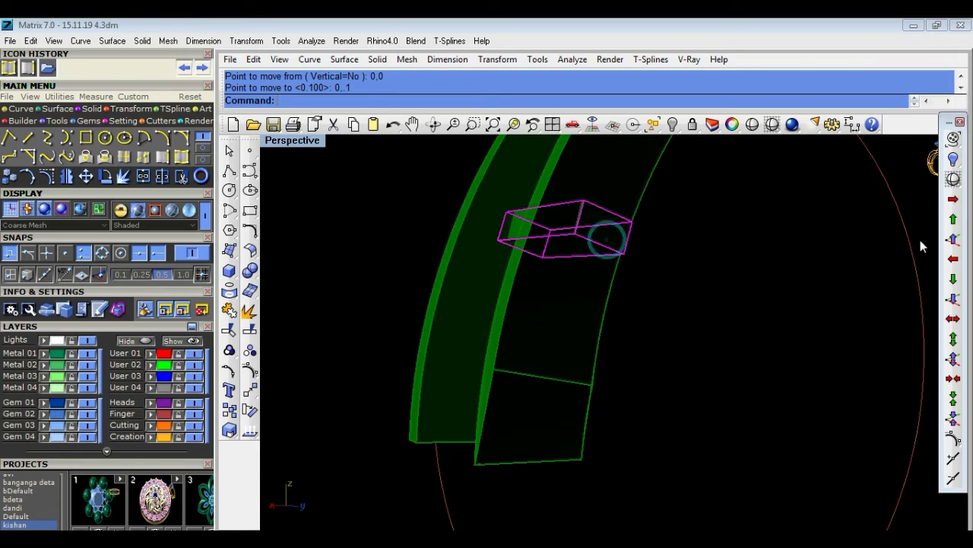
{"action": "left_click", "coordinate": [954, 280]}
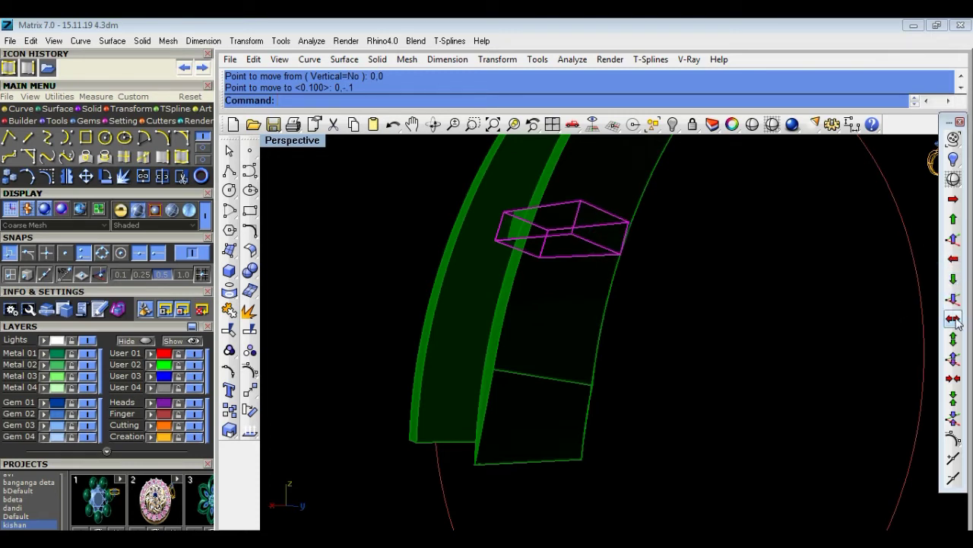
{"action": "left_click", "coordinate": [953, 298]}
{"action": "left_click", "coordinate": [804, 311]}
{"action": "right_click_drag", "start_coordinate": [804, 311], "coordinate": [745, 327]}
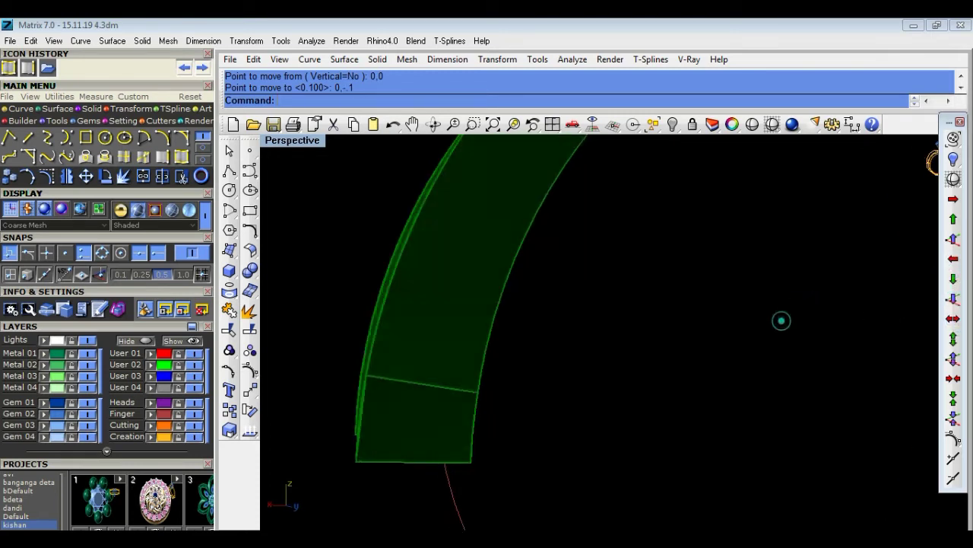
{"action": "right_click_drag", "start_coordinate": [391, 302], "coordinate": [756, 335]}
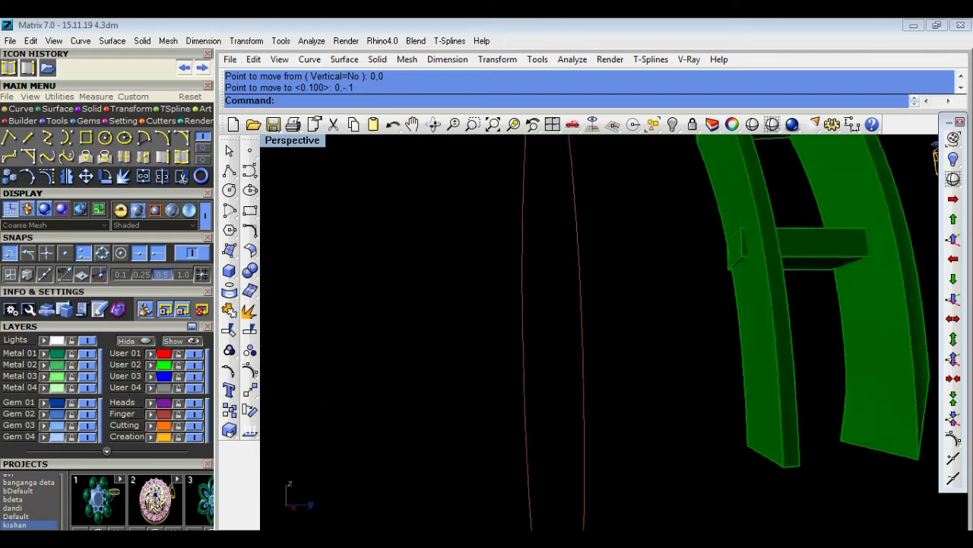
{"action": "scroll", "coordinate": [779, 268], "scroll_direction": "up", "scroll_amount": 3}
{"action": "scroll", "coordinate": [777, 261], "scroll_direction": "up", "scroll_amount": 2}
{"action": "mouse_move", "coordinate": [756, 267]}
{"action": "right_mouse_down"}
{"action": "mouse_move", "coordinate": [719, 350]}
{"action": "mouse_move", "coordinate": [760, 343]}
{"action": "mouse_move", "coordinate": [697, 327]}
{"action": "mouse_move", "coordinate": [756, 309]}
{"action": "mouse_move", "coordinate": [746, 320]}
{"action": "mouse_move", "coordinate": [756, 316]}
{"action": "mouse_move", "coordinate": [533, 302]}
{"action": "mouse_move", "coordinate": [684, 311]}
{"action": "right_mouse_up"}
{"action": "scroll", "coordinate": [706, 328], "scroll_direction": "up", "scroll_amount": 3}
{"action": "scroll", "coordinate": [756, 309], "scroll_direction": "up", "scroll_amount": 3}
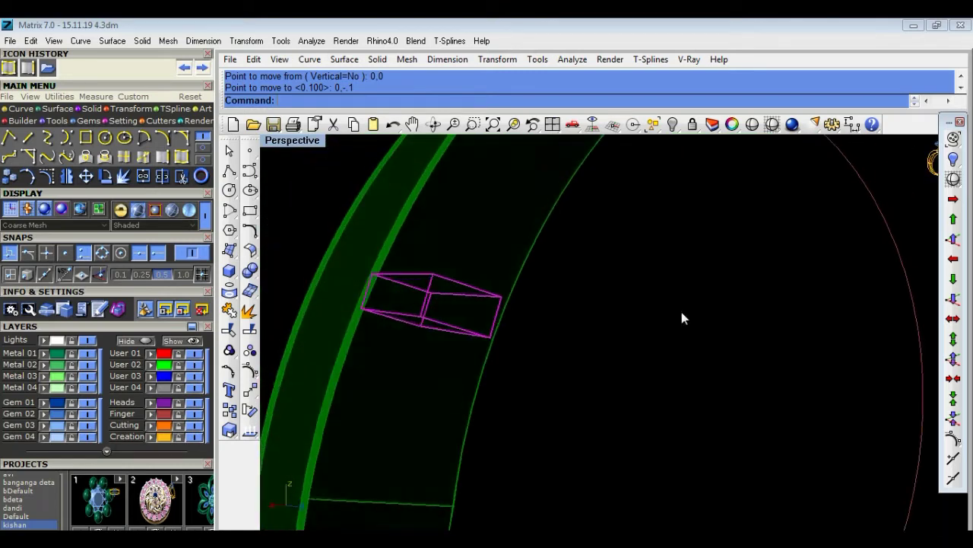
Switch to a full-size Front view and select the small box.
{"action": "double_click", "coordinate": [308, 143]}
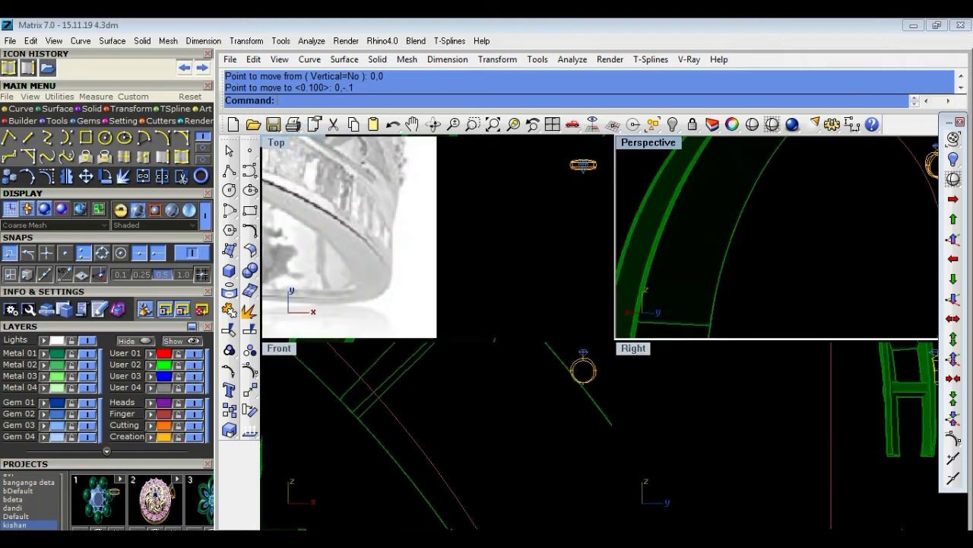
{"action": "double_click", "coordinate": [663, 144]}
{"action": "scroll", "coordinate": [721, 303], "scroll_direction": "down", "scroll_amount": 5}
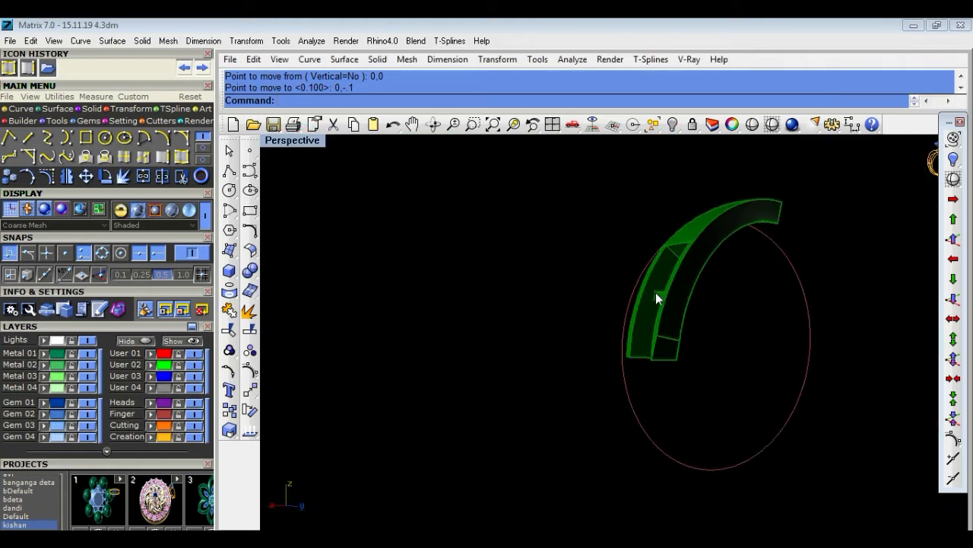
{"action": "scroll", "coordinate": [659, 297], "scroll_direction": "up", "scroll_amount": 3}
{"action": "scroll", "coordinate": [662, 304], "scroll_direction": "down", "scroll_amount": 2}
{"action": "mouse_move", "coordinate": [662, 304]}
{"action": "right_mouse_down"}
{"action": "mouse_move", "coordinate": [779, 360]}
{"action": "mouse_move", "coordinate": [692, 342]}
{"action": "mouse_move", "coordinate": [683, 371]}
{"action": "right_mouse_up"}
{"action": "double_click", "coordinate": [307, 142]}
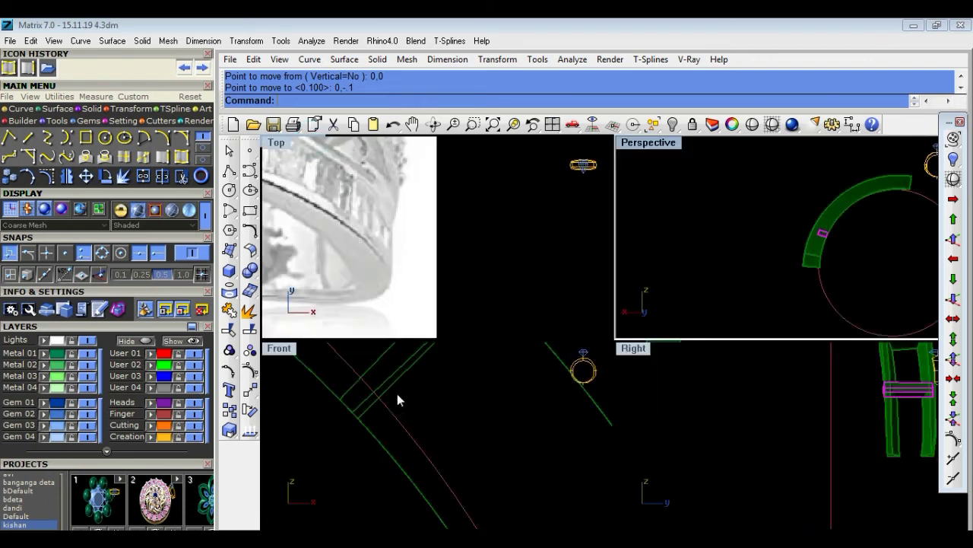
{"action": "double_click", "coordinate": [279, 348]}
{"action": "scroll", "coordinate": [468, 377], "scroll_direction": "down", "scroll_amount": 2}
{"action": "scroll", "coordinate": [591, 372], "scroll_direction": "down", "scroll_amount": 1}
{"action": "scroll", "coordinate": [578, 426], "scroll_direction": "down", "scroll_amount": 2}
{"action": "left_click", "coordinate": [580, 469]}
{"action": "left_click", "coordinate": [584, 414]}
Rotate a copy of the box about its corner, using the edge midpoint, to follow the band's curve.
{"action": "left_click", "coordinate": [249, 413]}
{"action": "scroll", "coordinate": [507, 385], "scroll_direction": "up", "scroll_amount": 1}
{"action": "scroll", "coordinate": [506, 382], "scroll_direction": "up", "scroll_amount": 1}
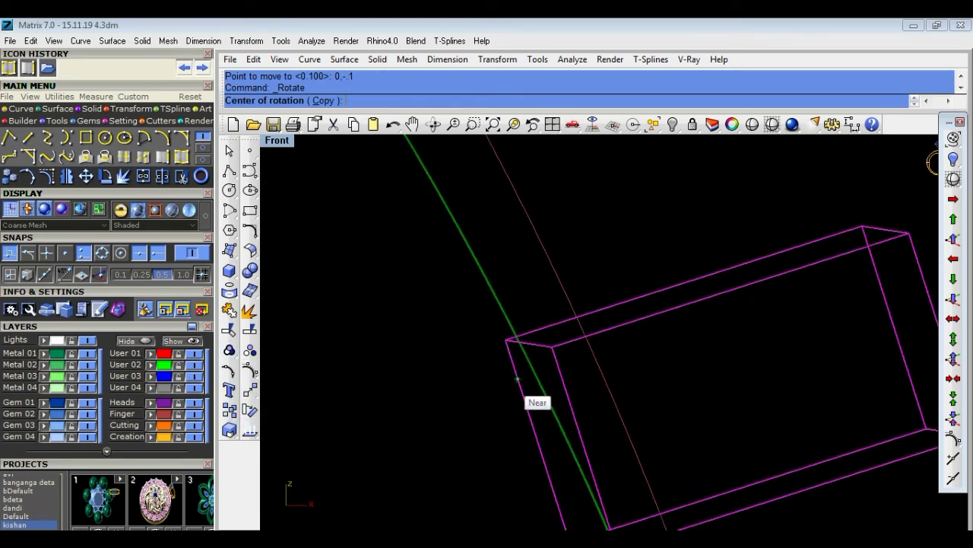
{"action": "left_click", "coordinate": [506, 343]}
{"action": "scroll", "coordinate": [506, 342], "scroll_direction": "down", "scroll_amount": 2}
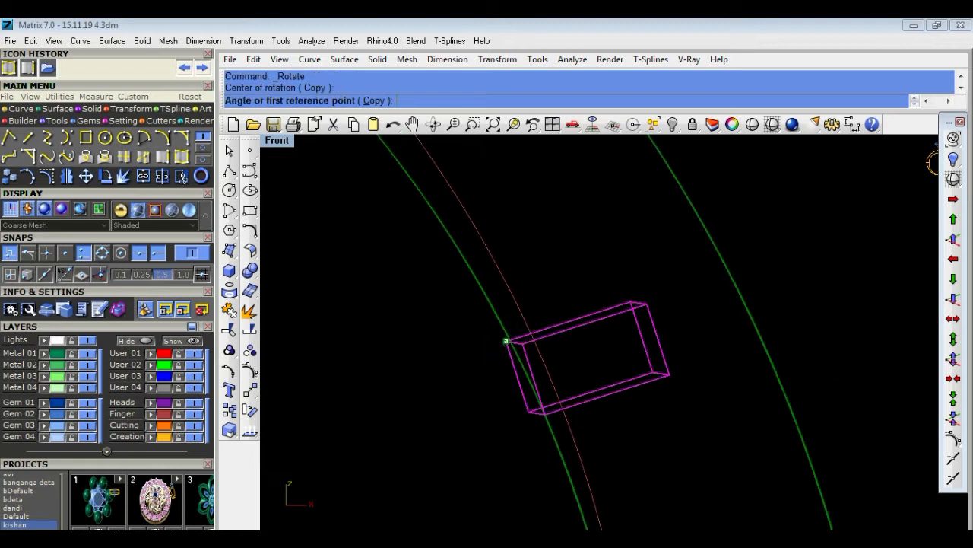
{"action": "left_click", "coordinate": [528, 412]}
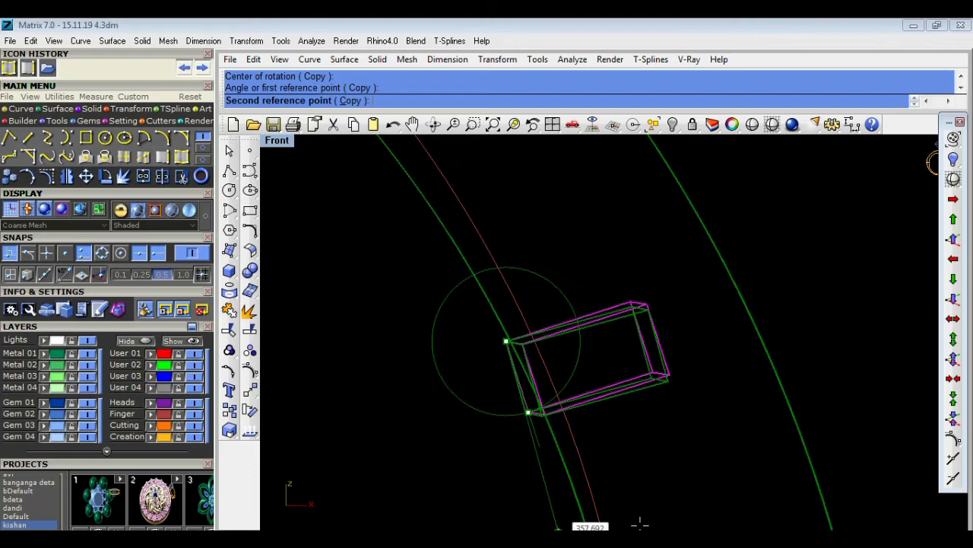
{"action": "scroll", "coordinate": [639, 523], "scroll_direction": "down", "scroll_amount": 2}
{"action": "right_click_drag", "start_coordinate": [630, 510], "coordinate": [613, 446]}
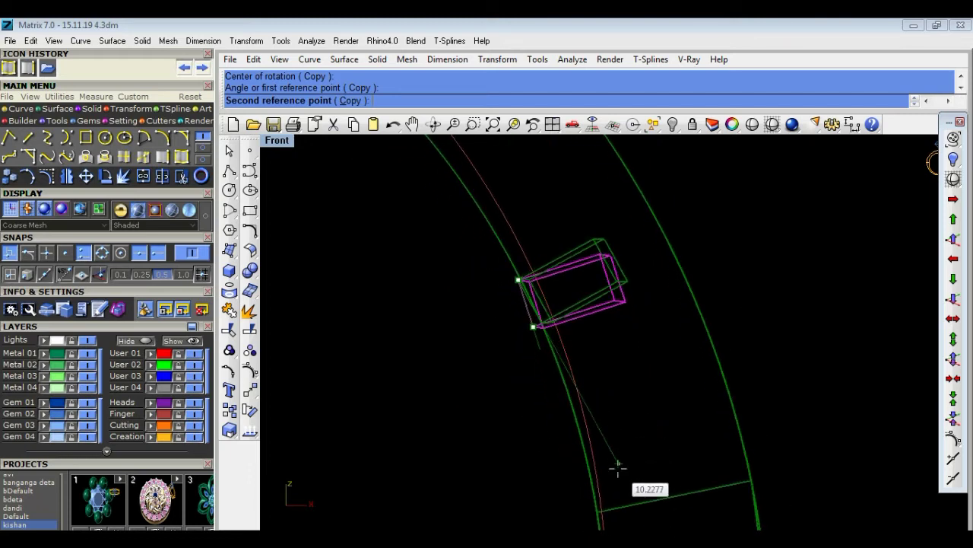
{"action": "left_click", "coordinate": [617, 467]}
{"action": "scroll", "coordinate": [554, 270], "scroll_direction": "up", "scroll_amount": 3}
Shift the rotated box one unit right so it bridges both green strips.
{"action": "left_click", "coordinate": [540, 264]}
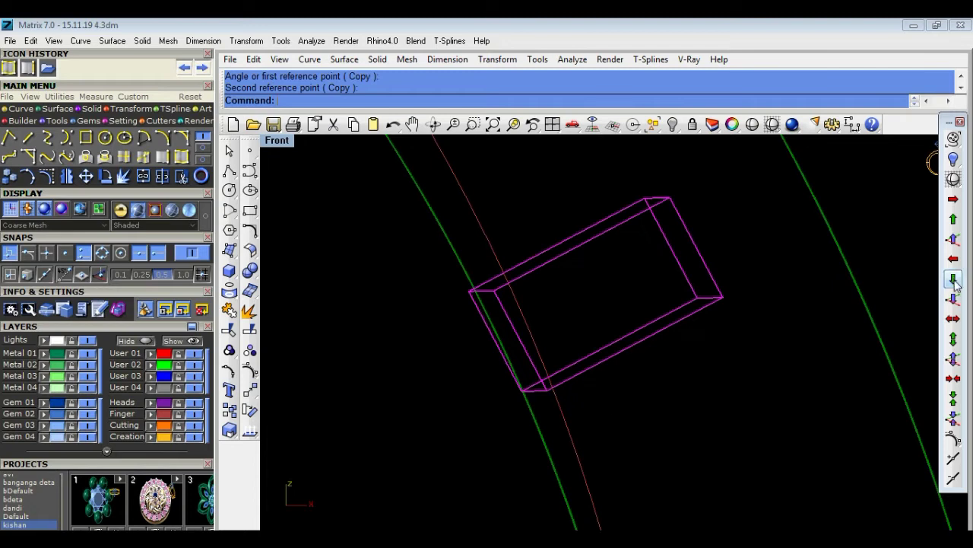
{"action": "left_click", "coordinate": [956, 201]}
{"action": "left_click", "coordinate": [906, 250]}
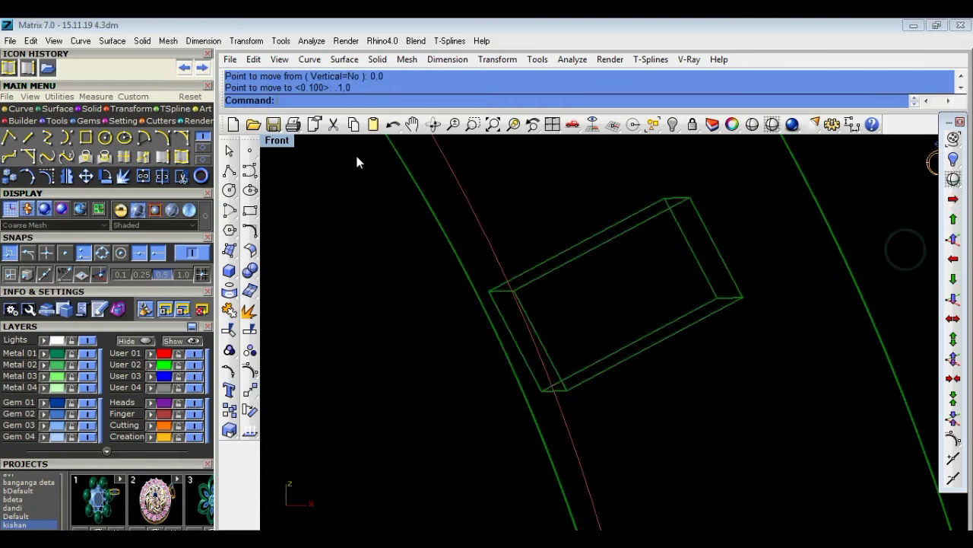
{"action": "double_click", "coordinate": [282, 141]}
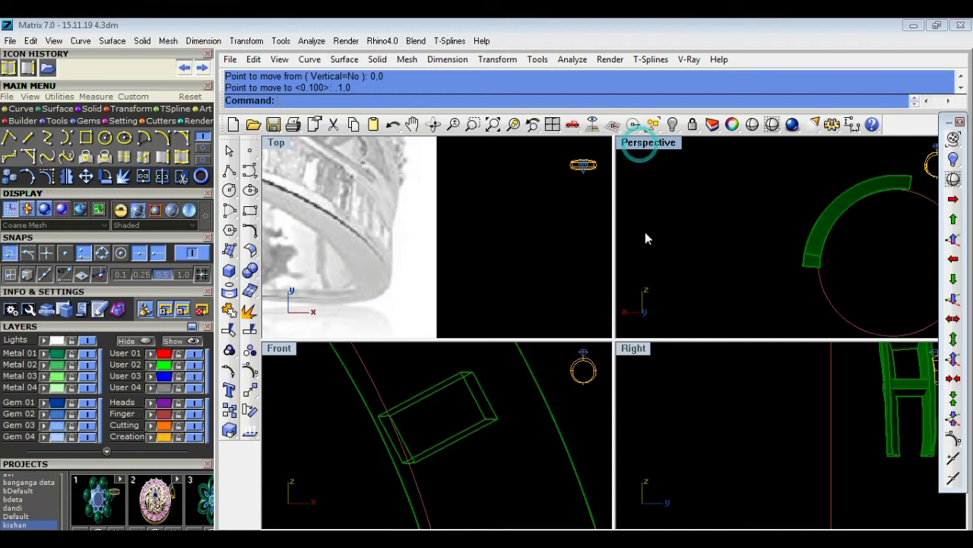
{"action": "double_click", "coordinate": [650, 143]}
{"action": "right_click_drag", "start_coordinate": [534, 312], "coordinate": [667, 289]}
{"action": "scroll", "coordinate": [667, 289], "scroll_direction": "up", "scroll_amount": 3}
{"action": "scroll", "coordinate": [678, 306], "scroll_direction": "up", "scroll_amount": 3}
{"action": "mouse_move", "coordinate": [712, 340]}
{"action": "right_mouse_down"}
{"action": "mouse_move", "coordinate": [570, 323]}
{"action": "mouse_move", "coordinate": [960, 373]}
{"action": "right_mouse_up"}
{"action": "scroll", "coordinate": [569, 319], "scroll_direction": "up", "scroll_amount": 5}
{"action": "scroll", "coordinate": [572, 327], "scroll_direction": "down", "scroll_amount": 3}
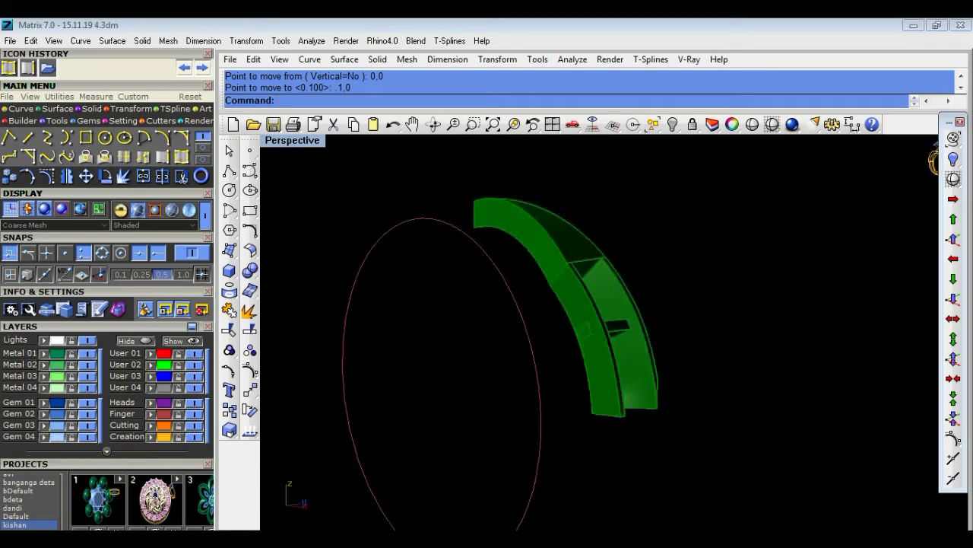
{"action": "scroll", "coordinate": [614, 339], "scroll_direction": "up", "scroll_amount": 3}
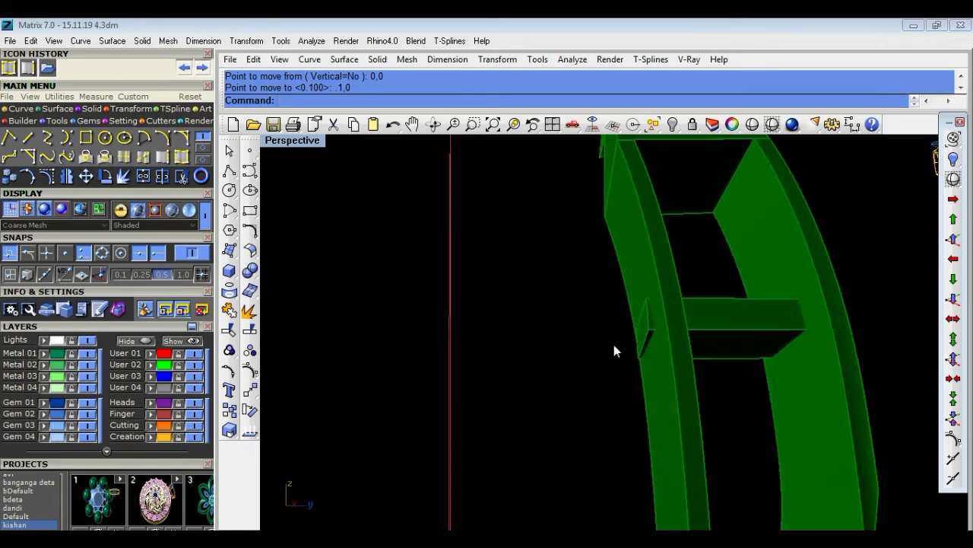
{"action": "scroll", "coordinate": [614, 346], "scroll_direction": "up", "scroll_amount": 2}
{"action": "scroll", "coordinate": [655, 362], "scroll_direction": "up", "scroll_amount": 2}
{"action": "left_click", "coordinate": [654, 334]}
{"action": "left_click", "coordinate": [466, 380]}
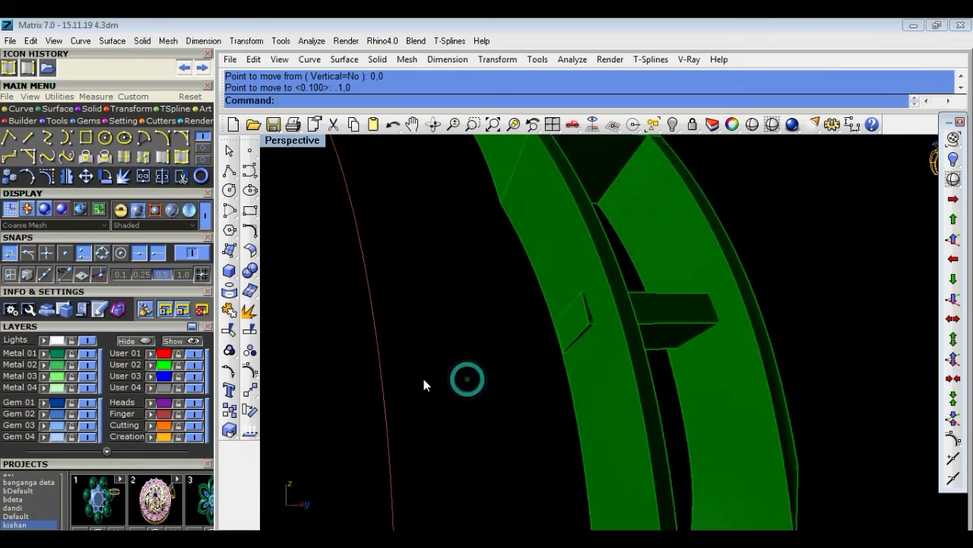
{"action": "left_click", "coordinate": [249, 310]}
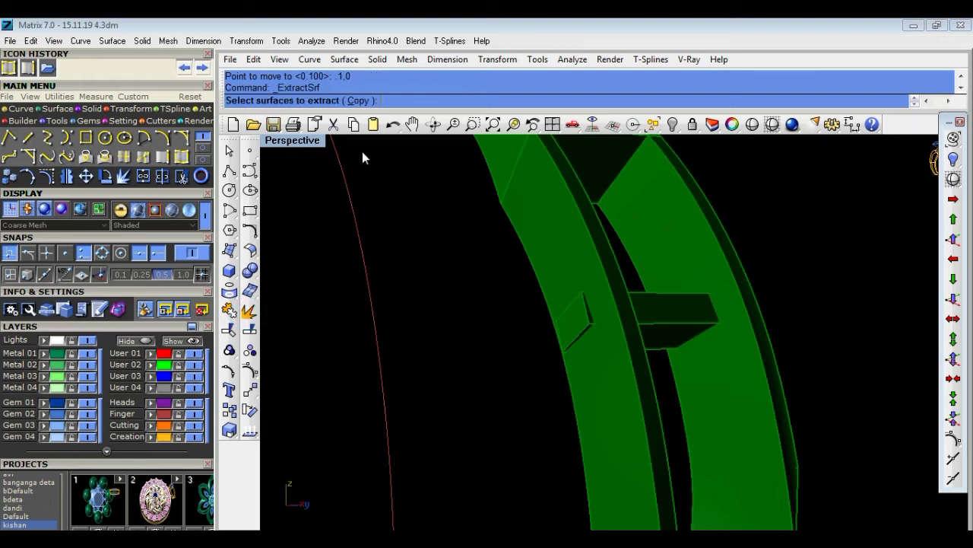
Extract a copy of the left strip's inner face as a separate surface.
{"action": "left_click", "coordinate": [358, 102]}
{"action": "left_click", "coordinate": [557, 215]}
{"action": "key", "text": "Return"}
{"action": "left_click", "coordinate": [467, 320]}
Boolean Split the crossbar box using the extracted strip surface as the cutter.
{"action": "left_click", "coordinate": [252, 276]}
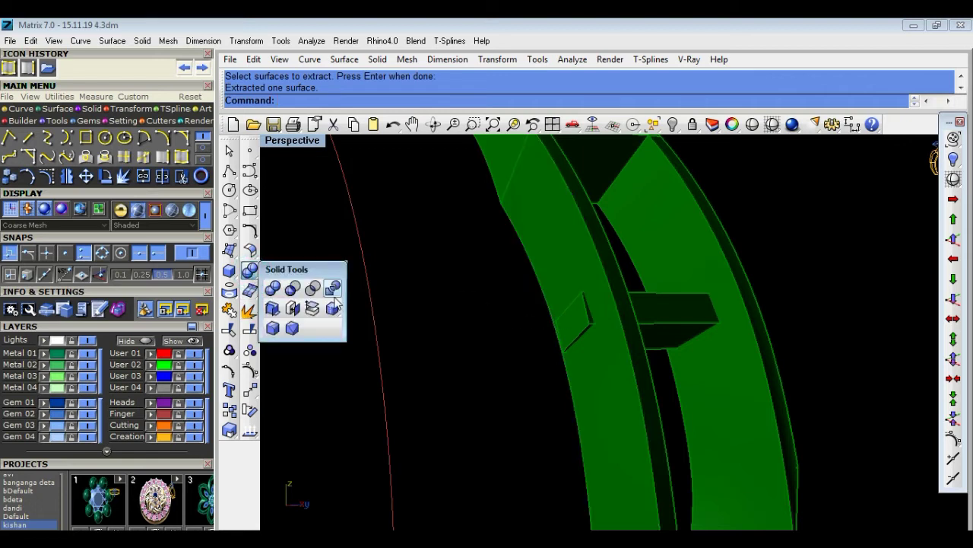
{"action": "left_click", "coordinate": [335, 289]}
{"action": "left_click", "coordinate": [695, 322]}
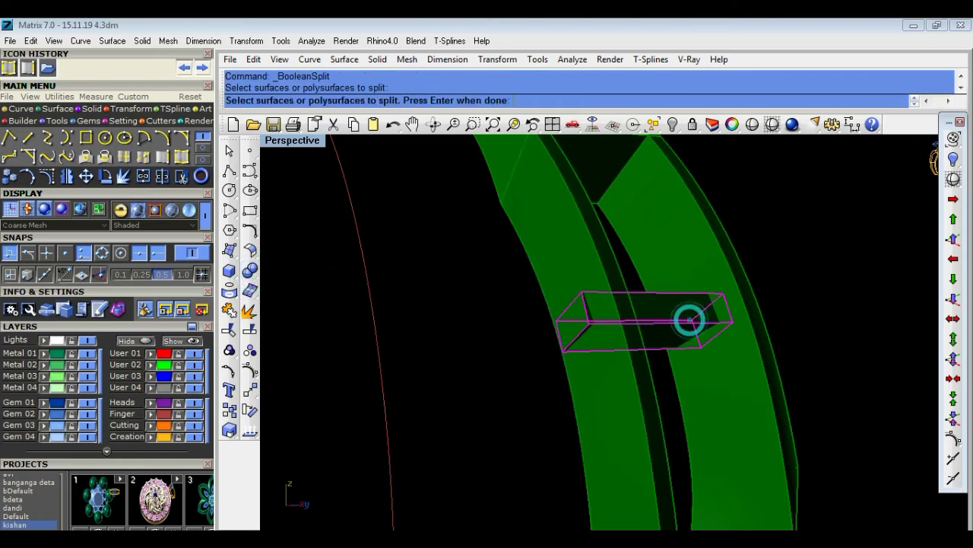
{"action": "key", "text": "Return"}
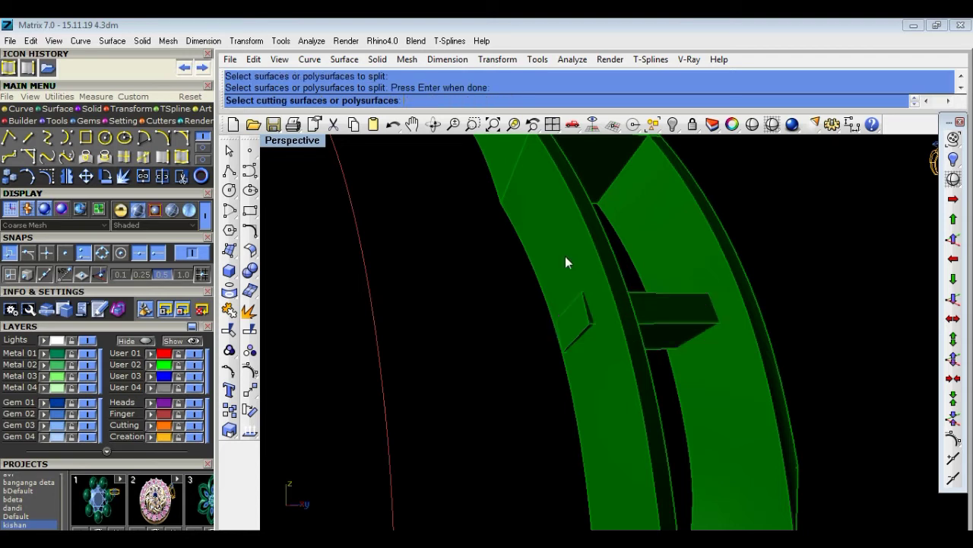
{"action": "left_click", "coordinate": [566, 258]}
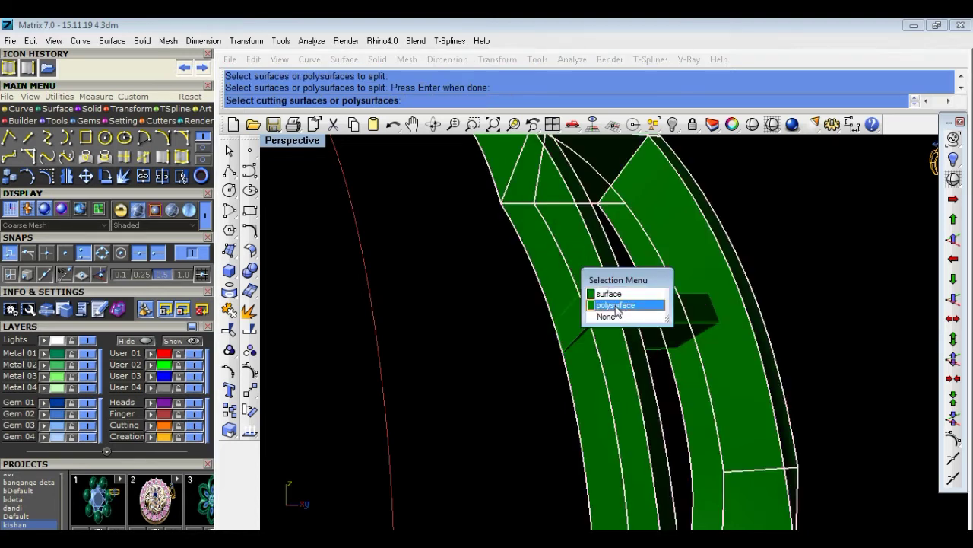
{"action": "left_click", "coordinate": [623, 297]}
{"action": "key", "text": "Return"}
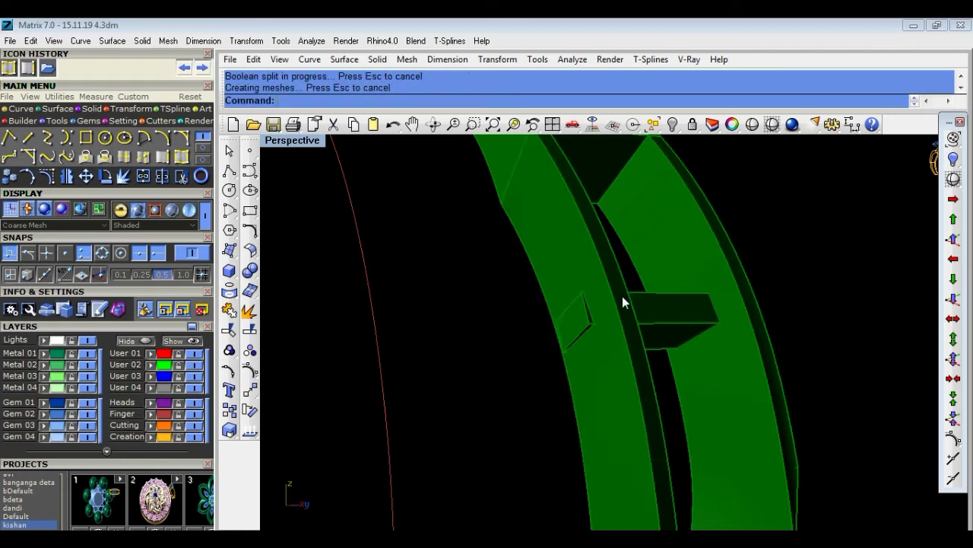
{"action": "scroll", "coordinate": [539, 307], "scroll_direction": "up", "scroll_amount": 2}
{"action": "scroll", "coordinate": [539, 307], "scroll_direction": "up", "scroll_amount": 2}
{"action": "left_click", "coordinate": [613, 340]}
{"action": "scroll", "coordinate": [613, 340], "scroll_direction": "down", "scroll_amount": 3}
Delete the leftover cutting surface.
{"action": "right_click_drag", "start_coordinate": [610, 363], "coordinate": [578, 391]}
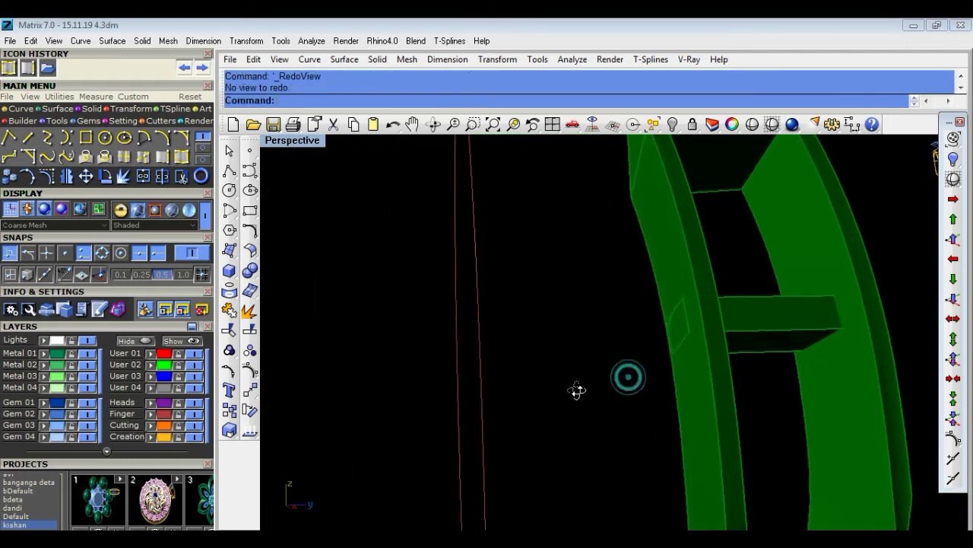
{"action": "left_click", "coordinate": [693, 396]}
{"action": "left_click", "coordinate": [693, 396]}
{"action": "key", "text": "Delete"}
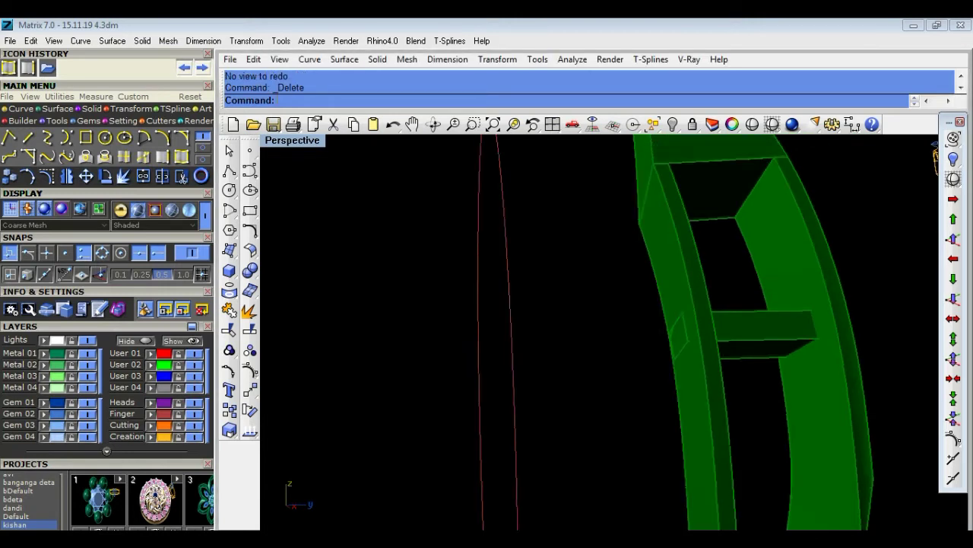
Window-select all pieces of the arch section and group them into one.
{"action": "right_click_drag", "start_coordinate": [693, 396], "coordinate": [717, 406]}
{"action": "scroll", "coordinate": [717, 406], "scroll_direction": "up", "scroll_amount": 3}
{"action": "scroll", "coordinate": [674, 382], "scroll_direction": "down", "scroll_amount": 3}
{"action": "right_click_drag", "start_coordinate": [674, 382], "coordinate": [733, 388]}
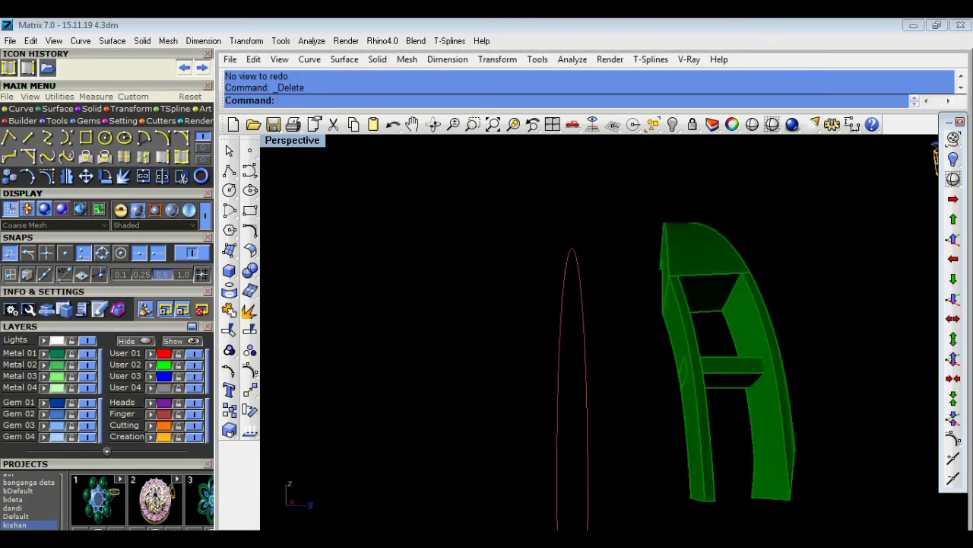
{"action": "left_click_drag", "start_coordinate": [873, 391], "coordinate": [595, 337]}
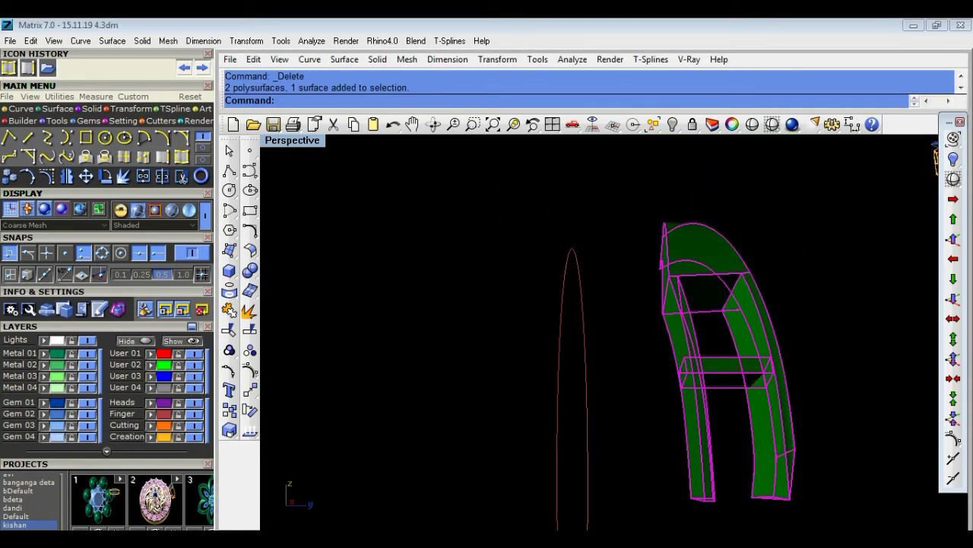
{"action": "left_click", "coordinate": [229, 349]}
{"action": "left_click", "coordinate": [447, 348]}
{"action": "left_click", "coordinate": [685, 351]}
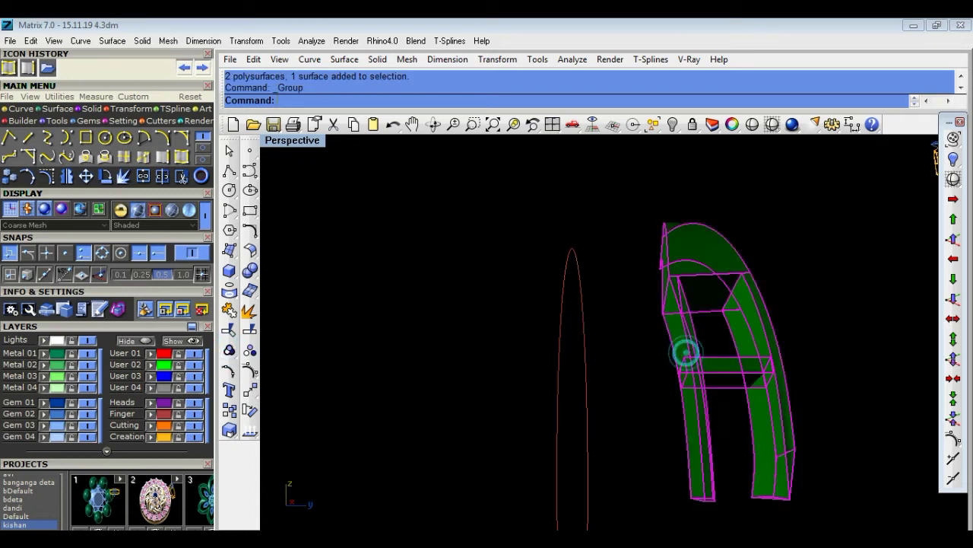
Hide the grouped arch and use HideSwap to show all 13 ring objects again.
{"action": "left_click", "coordinate": [673, 124]}
{"action": "left_click", "coordinate": [673, 124]}
{"action": "left_click", "coordinate": [735, 142]}
{"action": "right_click_drag", "start_coordinate": [747, 330], "coordinate": [760, 326]}
{"action": "mouse_move", "coordinate": [934, 160]}
{"action": "right_mouse_down"}
{"action": "mouse_move", "coordinate": [949, 260]}
{"action": "mouse_move", "coordinate": [558, 282]}
{"action": "mouse_move", "coordinate": [611, 293]}
{"action": "mouse_move", "coordinate": [744, 266]}
{"action": "mouse_move", "coordinate": [806, 289]}
{"action": "mouse_move", "coordinate": [771, 426]}
{"action": "mouse_move", "coordinate": [571, 428]}
{"action": "mouse_move", "coordinate": [422, 276]}
{"action": "mouse_move", "coordinate": [691, 337]}
{"action": "mouse_move", "coordinate": [600, 359]}
{"action": "right_mouse_up"}
{"action": "scroll", "coordinate": [822, 293], "scroll_direction": "down", "scroll_amount": 5}
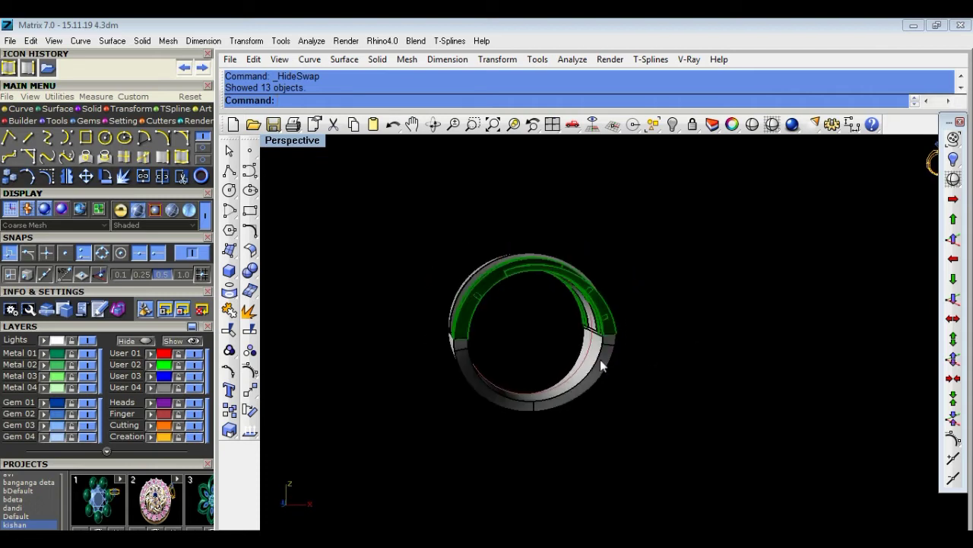
Select all 13 ring objects and group them together.
{"action": "scroll", "coordinate": [600, 359], "scroll_direction": "up", "scroll_amount": 5}
{"action": "scroll", "coordinate": [503, 398], "scroll_direction": "up", "scroll_amount": 3}
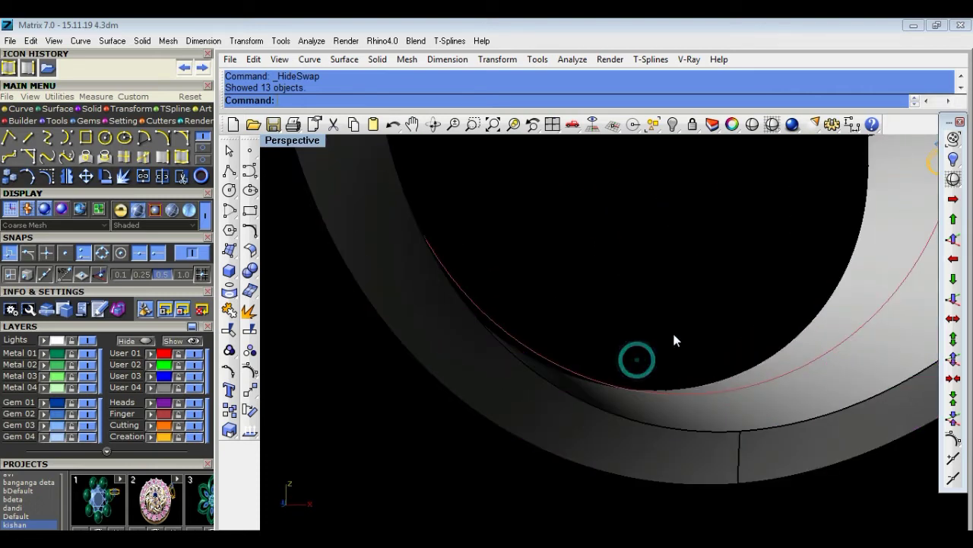
{"action": "scroll", "coordinate": [672, 330], "scroll_direction": "down", "scroll_amount": 8}
{"action": "right_click_drag", "start_coordinate": [798, 368], "coordinate": [770, 375]}
{"action": "left_click_drag", "start_coordinate": [876, 415], "coordinate": [541, 191]}
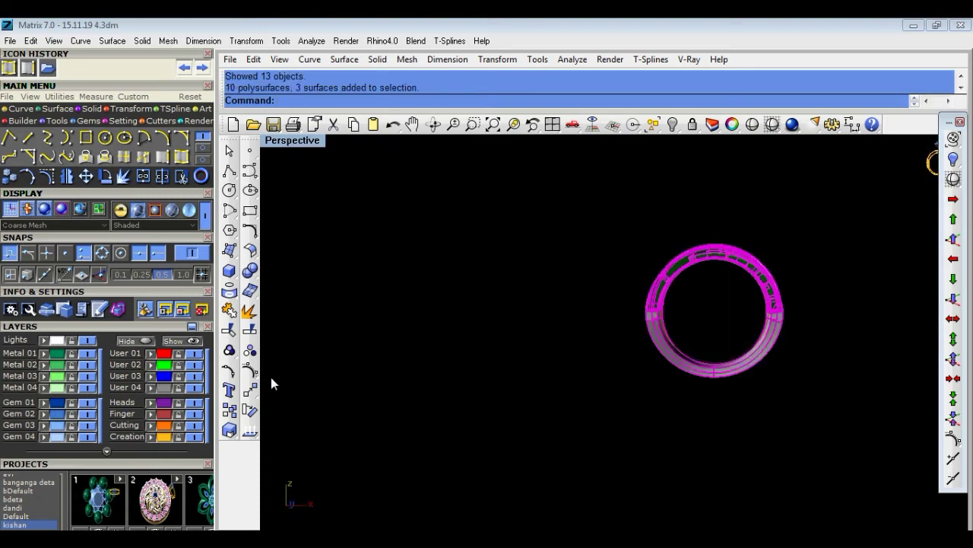
{"action": "left_click", "coordinate": [229, 352]}
Orbit and zoom around the grouped ring to inspect its inner seam, top and sides.
{"action": "mouse_move", "coordinate": [586, 391]}
{"action": "right_mouse_down"}
{"action": "mouse_move", "coordinate": [751, 413]}
{"action": "mouse_move", "coordinate": [775, 407]}
{"action": "mouse_move", "coordinate": [701, 398]}
{"action": "right_mouse_up"}
{"action": "scroll", "coordinate": [642, 312], "scroll_direction": "up", "scroll_amount": 5}
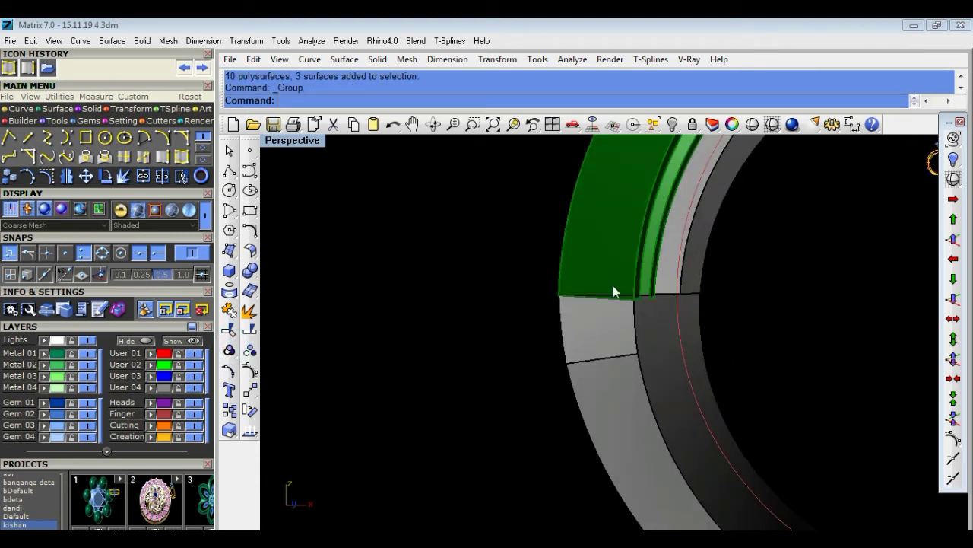
{"action": "scroll", "coordinate": [582, 293], "scroll_direction": "up", "scroll_amount": 3}
{"action": "scroll", "coordinate": [582, 293], "scroll_direction": "down", "scroll_amount": 3}
{"action": "mouse_move", "coordinate": [583, 297]}
{"action": "right_mouse_down"}
{"action": "mouse_move", "coordinate": [555, 317]}
{"action": "mouse_move", "coordinate": [461, 337]}
{"action": "right_mouse_up"}
{"action": "scroll", "coordinate": [556, 318], "scroll_direction": "down", "scroll_amount": 5}
{"action": "scroll", "coordinate": [413, 251], "scroll_direction": "up", "scroll_amount": 3}
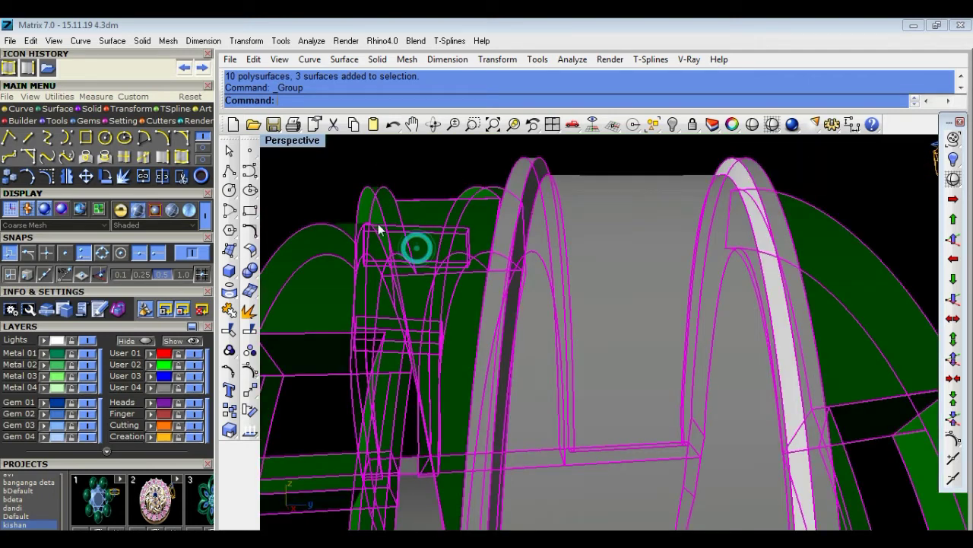
{"action": "scroll", "coordinate": [364, 238], "scroll_direction": "down", "scroll_amount": 3}
{"action": "mouse_move", "coordinate": [364, 238]}
{"action": "right_mouse_down"}
{"action": "mouse_move", "coordinate": [451, 200]}
{"action": "mouse_move", "coordinate": [479, 230]}
{"action": "mouse_move", "coordinate": [479, 263]}
{"action": "mouse_move", "coordinate": [442, 358]}
{"action": "mouse_move", "coordinate": [229, 273]}
{"action": "mouse_move", "coordinate": [395, 201]}
{"action": "right_mouse_up"}
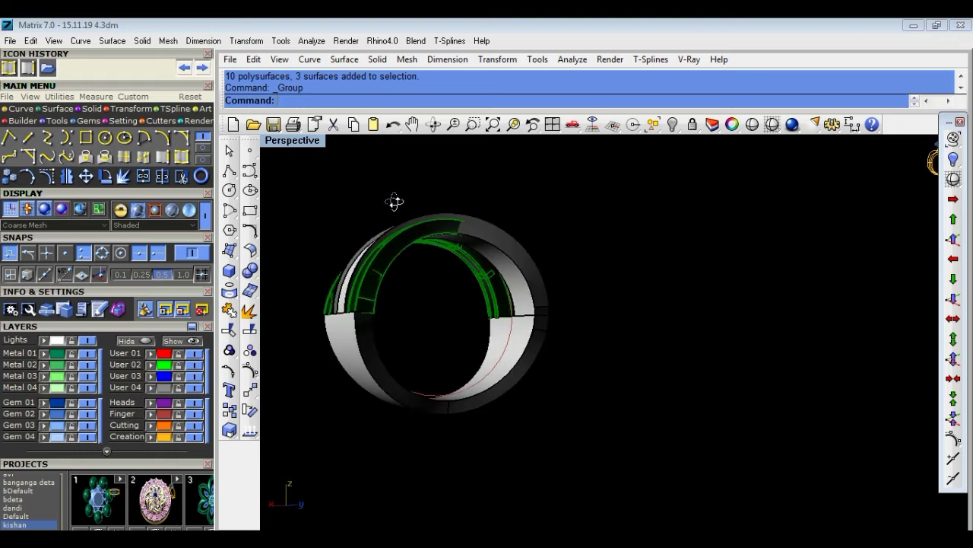
{"action": "scroll", "coordinate": [460, 229], "scroll_direction": "up", "scroll_amount": 2}
{"action": "scroll", "coordinate": [445, 304], "scroll_direction": "up", "scroll_amount": 2}
{"action": "scroll", "coordinate": [413, 224], "scroll_direction": "up", "scroll_amount": 2}
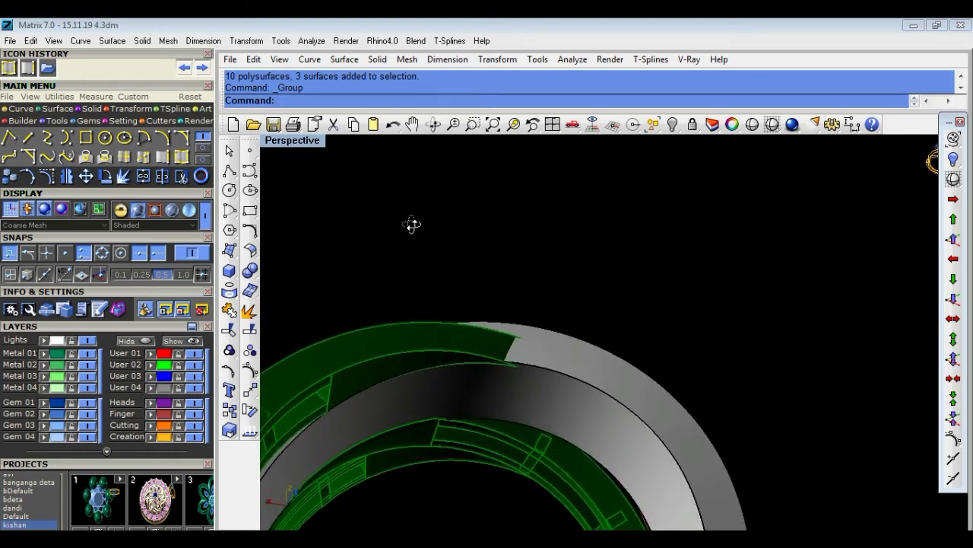
{"action": "scroll", "coordinate": [491, 377], "scroll_direction": "up", "scroll_amount": 2}
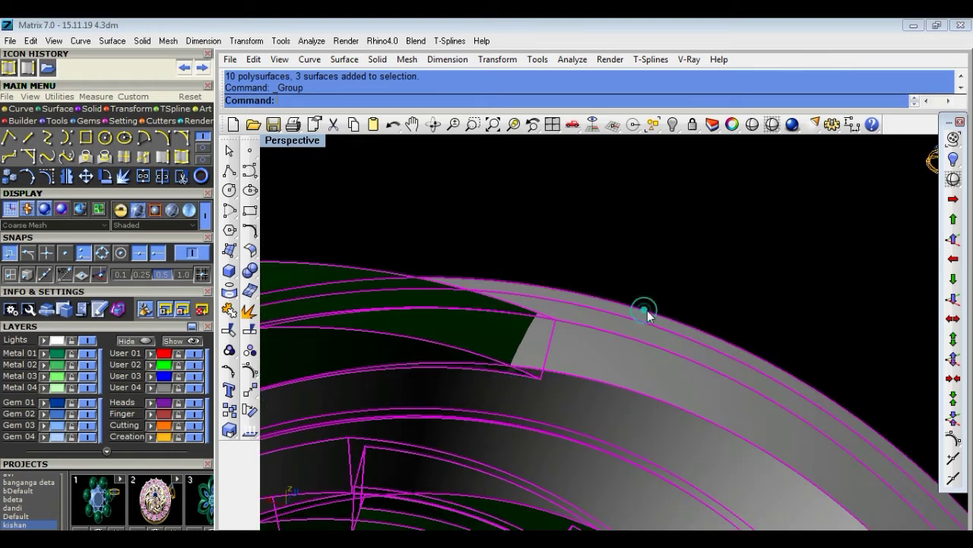
{"action": "scroll", "coordinate": [659, 281], "scroll_direction": "down", "scroll_amount": 3}
{"action": "scroll", "coordinate": [651, 345], "scroll_direction": "down", "scroll_amount": 2}
{"action": "mouse_move", "coordinate": [647, 373]}
{"action": "right_mouse_down"}
{"action": "mouse_move", "coordinate": [533, 379]}
{"action": "mouse_move", "coordinate": [470, 402]}
{"action": "mouse_move", "coordinate": [456, 426]}
{"action": "right_mouse_up"}
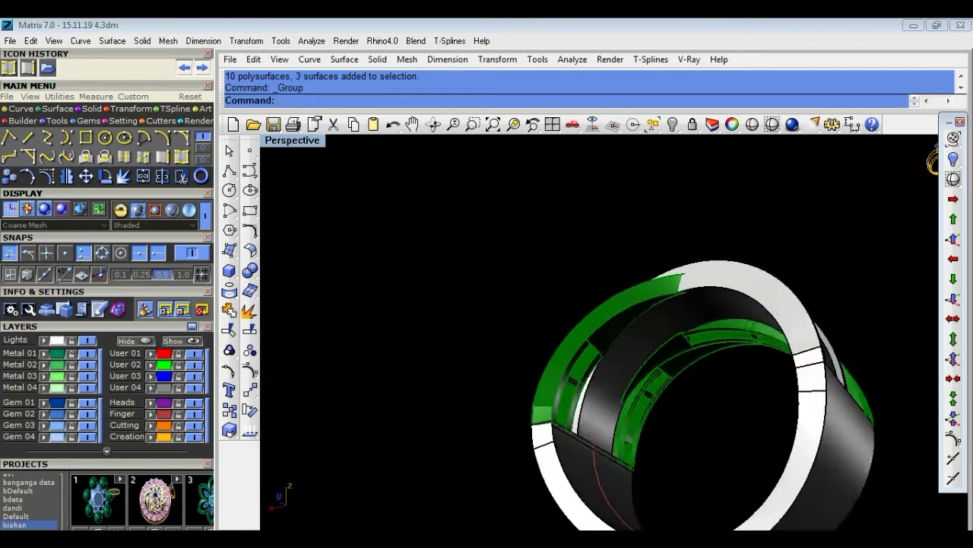
{"action": "scroll", "coordinate": [641, 380], "scroll_direction": "up", "scroll_amount": 3}
{"action": "scroll", "coordinate": [617, 391], "scroll_direction": "up", "scroll_amount": 2}
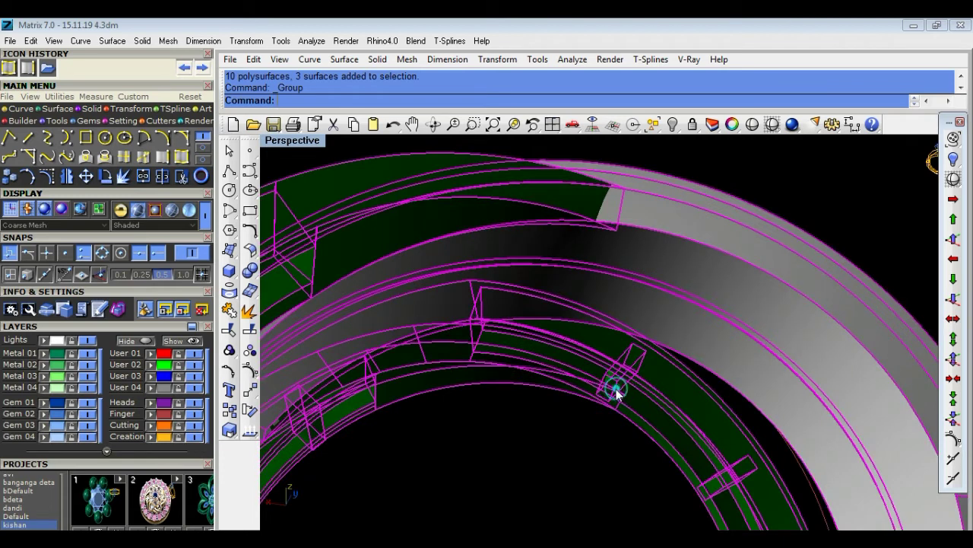
Clear the selection and turn the ring into a side view.
{"action": "left_click", "coordinate": [843, 211]}
{"action": "scroll", "coordinate": [809, 257], "scroll_direction": "down", "scroll_amount": 3}
{"action": "scroll", "coordinate": [783, 276], "scroll_direction": "down", "scroll_amount": 2}
{"action": "mouse_move", "coordinate": [841, 301]}
{"action": "right_mouse_down"}
{"action": "mouse_move", "coordinate": [631, 384]}
{"action": "mouse_move", "coordinate": [595, 294]}
{"action": "right_mouse_up"}
{"action": "scroll", "coordinate": [609, 304], "scroll_direction": "up", "scroll_amount": 4}
{"action": "scroll", "coordinate": [669, 304], "scroll_direction": "down", "scroll_amount": 4}
{"action": "mouse_move", "coordinate": [710, 292]}
{"action": "right_mouse_down"}
{"action": "mouse_move", "coordinate": [687, 435]}
{"action": "mouse_move", "coordinate": [667, 359]}
{"action": "right_mouse_up"}
Save the ring as 15.11.19 4.3dm with Ctrl+S and look it over again.
{"action": "key", "text": "ctrl+s"}
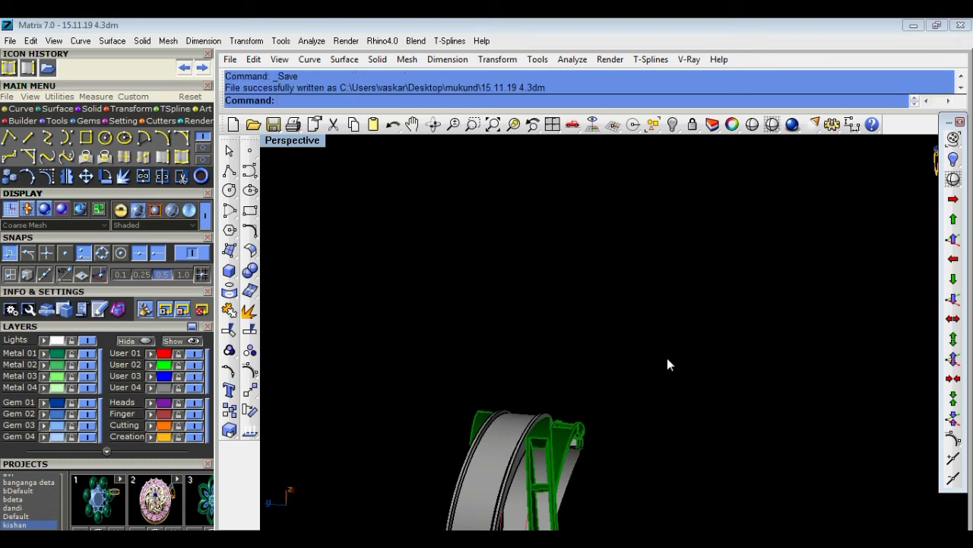
{"action": "mouse_move", "coordinate": [623, 397]}
{"action": "right_mouse_down"}
{"action": "mouse_move", "coordinate": [643, 413]}
{"action": "mouse_move", "coordinate": [645, 311]}
{"action": "mouse_move", "coordinate": [541, 251]}
{"action": "mouse_move", "coordinate": [609, 272]}
{"action": "right_mouse_up"}
{"action": "scroll", "coordinate": [540, 251], "scroll_direction": "up", "scroll_amount": 5}
{"action": "scroll", "coordinate": [539, 253], "scroll_direction": "down", "scroll_amount": 5}
{"action": "scroll", "coordinate": [609, 273], "scroll_direction": "up", "scroll_amount": 5}
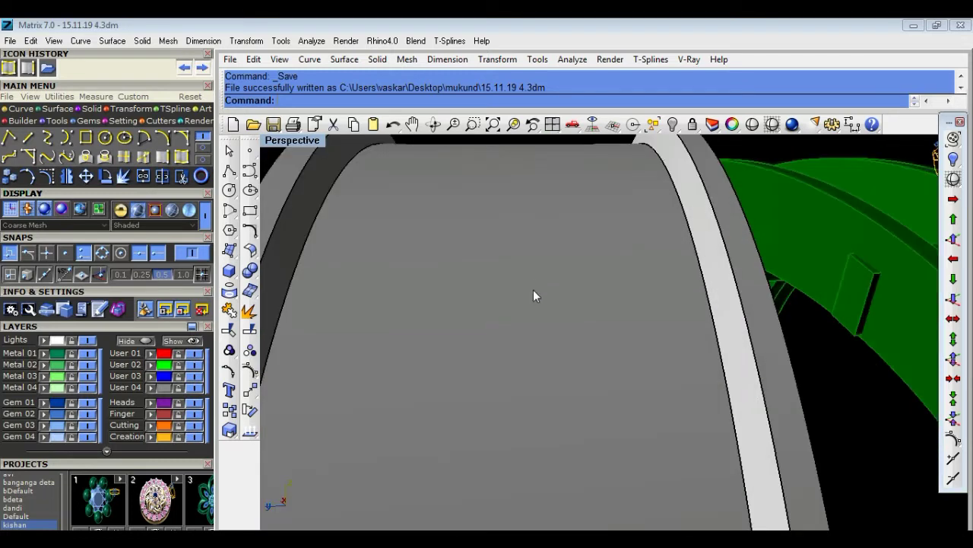
{"action": "scroll", "coordinate": [533, 290], "scroll_direction": "down", "scroll_amount": 5}
{"action": "scroll", "coordinate": [547, 296], "scroll_direction": "up", "scroll_amount": 2}
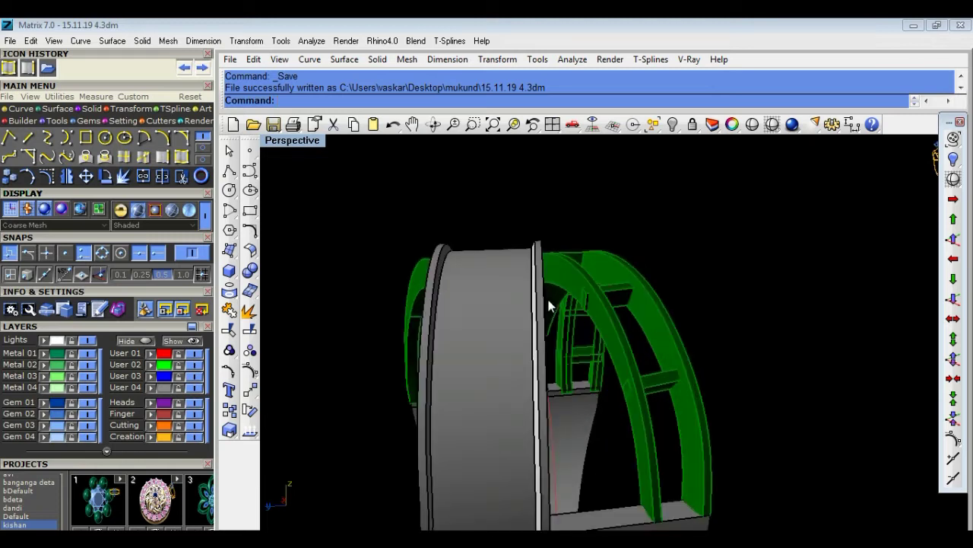
{"action": "scroll", "coordinate": [524, 267], "scroll_direction": "up", "scroll_amount": 2}
{"action": "scroll", "coordinate": [543, 262], "scroll_direction": "up", "scroll_amount": 1}
{"action": "scroll", "coordinate": [664, 190], "scroll_direction": "down", "scroll_amount": 5}
{"action": "mouse_move", "coordinate": [664, 190]}
{"action": "right_mouse_down"}
{"action": "mouse_move", "coordinate": [654, 195]}
{"action": "mouse_move", "coordinate": [692, 229]}
{"action": "right_mouse_up"}
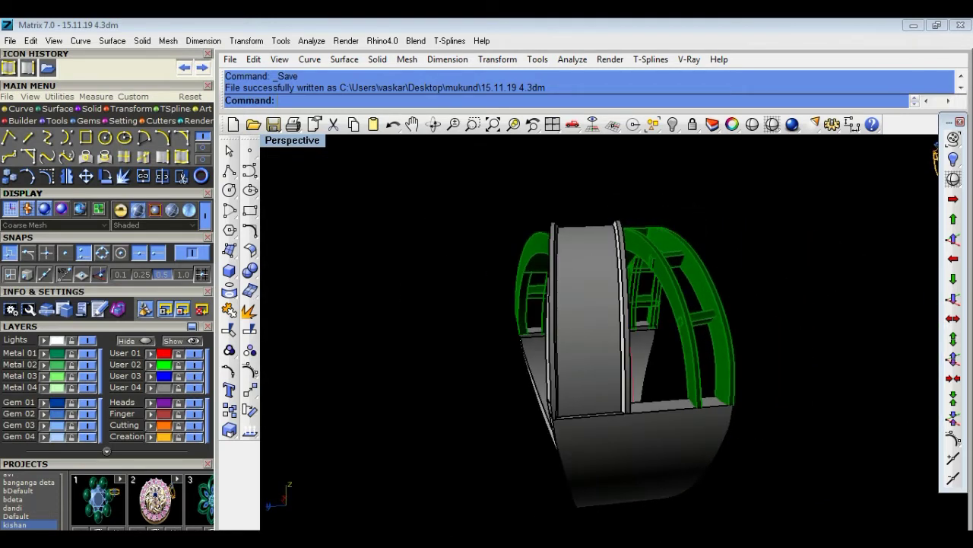
Duplicate two edges of the grey band as curves with DupEdge.
{"action": "left_click", "coordinate": [161, 157]}
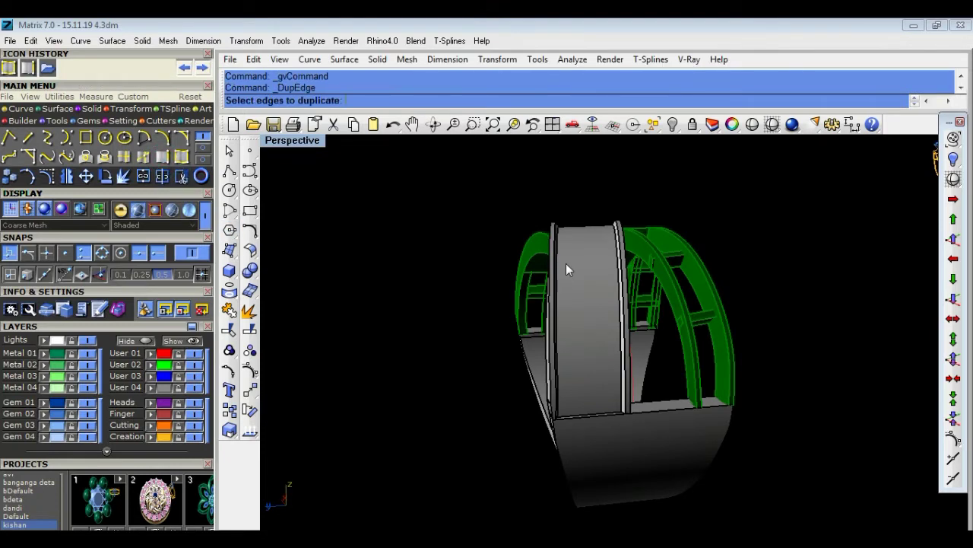
{"action": "scroll", "coordinate": [569, 289], "scroll_direction": "up", "scroll_amount": 1}
{"action": "right_click_drag", "start_coordinate": [569, 289], "coordinate": [565, 293]}
{"action": "scroll", "coordinate": [378, 321], "scroll_direction": "up", "scroll_amount": 3}
{"action": "left_click", "coordinate": [344, 298]}
{"action": "scroll", "coordinate": [344, 298], "scroll_direction": "down", "scroll_amount": 3}
{"action": "right_click_drag", "start_coordinate": [372, 316], "coordinate": [822, 332]}
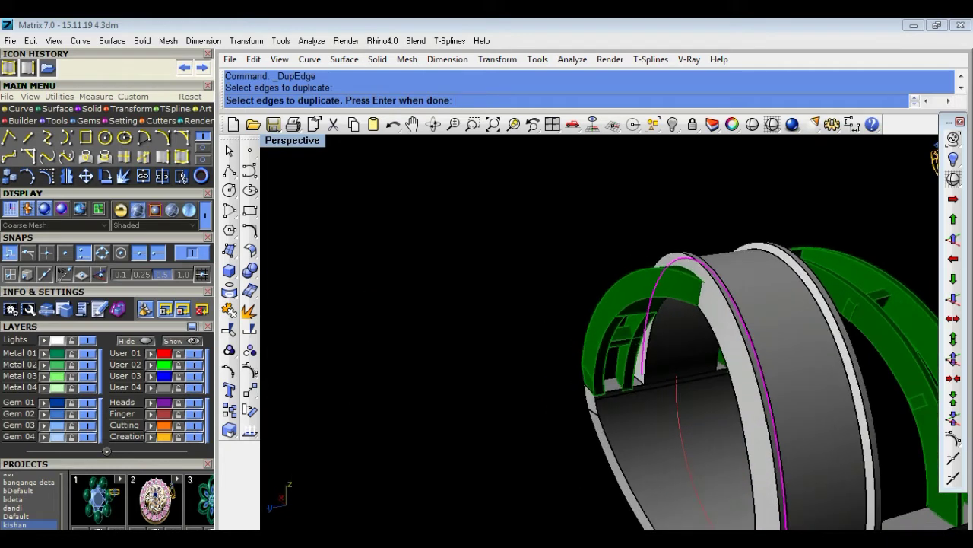
{"action": "scroll", "coordinate": [850, 317], "scroll_direction": "up", "scroll_amount": 3}
{"action": "left_click", "coordinate": [854, 303]}
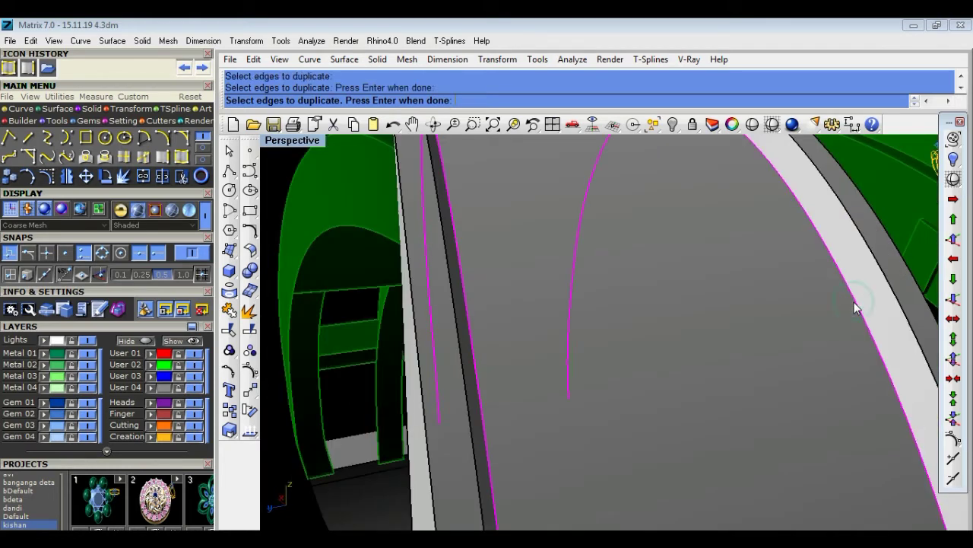
{"action": "key", "text": "Return"}
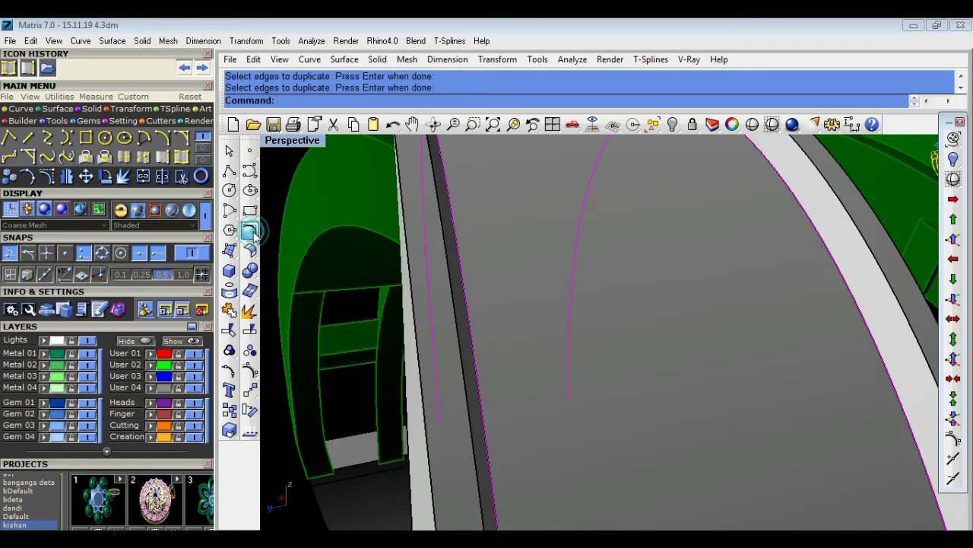
Create a mean curve between the first pair of edge curves on the band.
{"action": "left_click", "coordinate": [253, 234]}
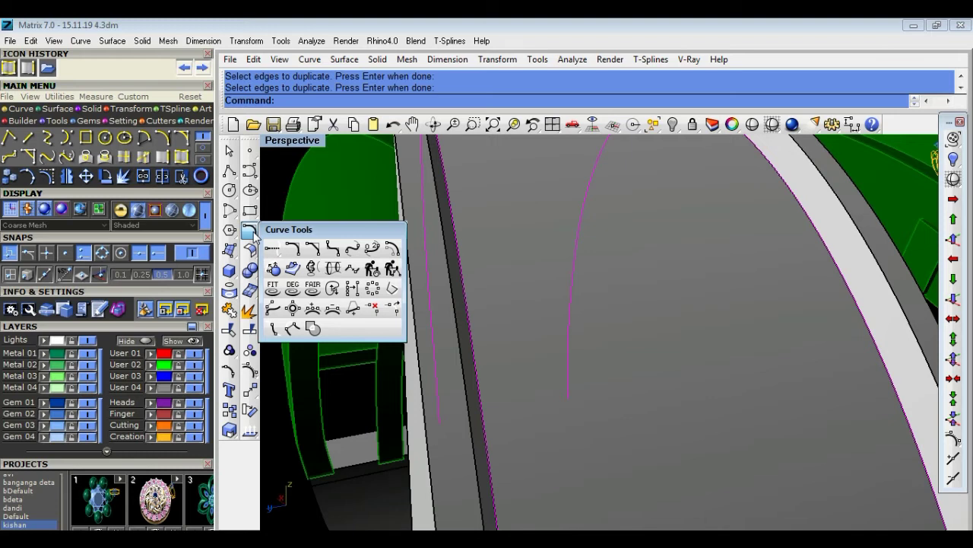
{"action": "left_click", "coordinate": [249, 171]}
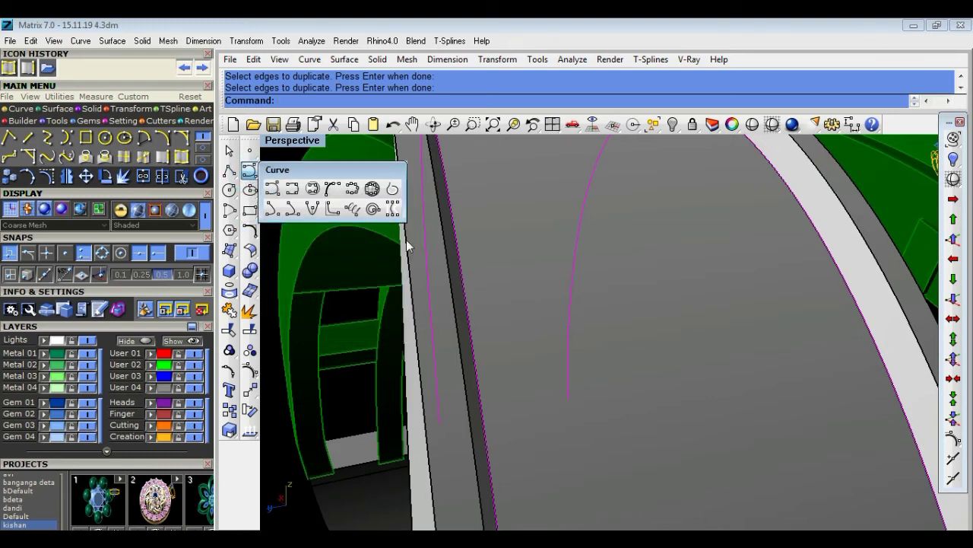
{"action": "left_click", "coordinate": [391, 210]}
{"action": "scroll", "coordinate": [607, 278], "scroll_direction": "down", "scroll_amount": 10}
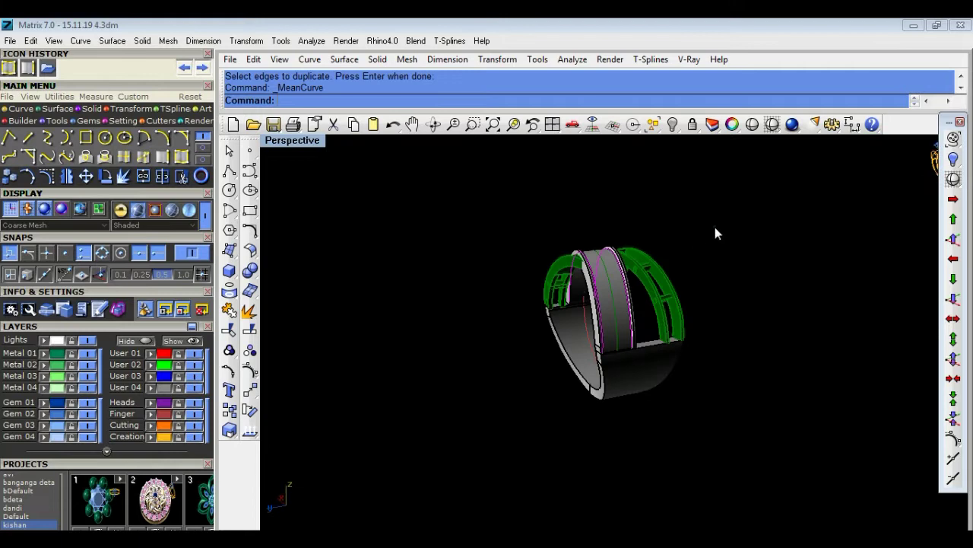
{"action": "right_click_drag", "start_coordinate": [715, 234], "coordinate": [682, 289]}
{"action": "scroll", "coordinate": [493, 311], "scroll_direction": "up", "scroll_amount": 5}
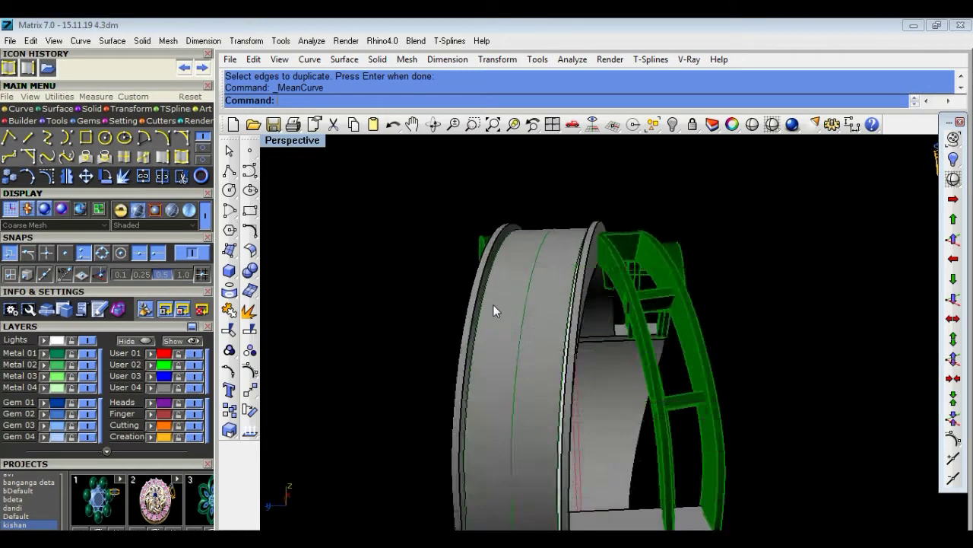
{"action": "scroll", "coordinate": [493, 311], "scroll_direction": "up", "scroll_amount": 3}
{"action": "key", "text": "Return"}
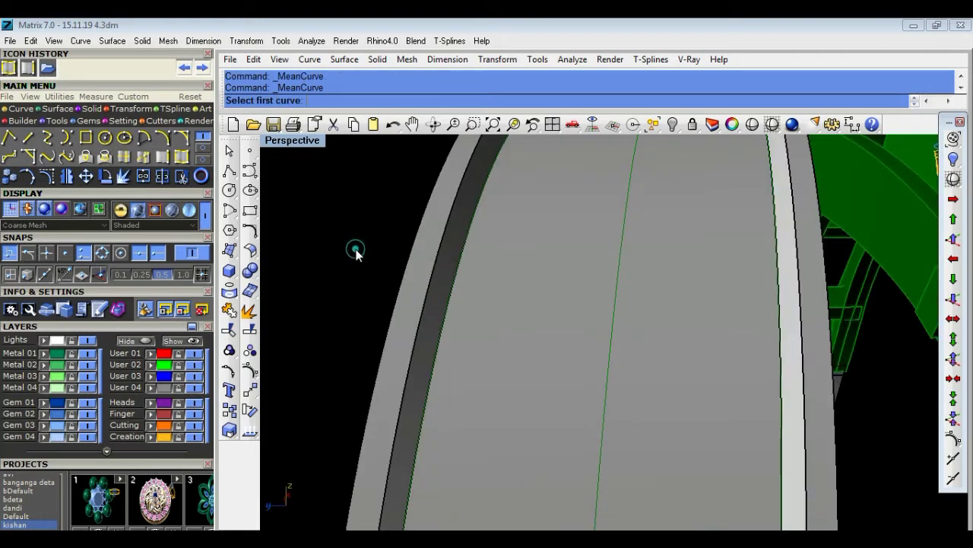
{"action": "left_click", "coordinate": [452, 289]}
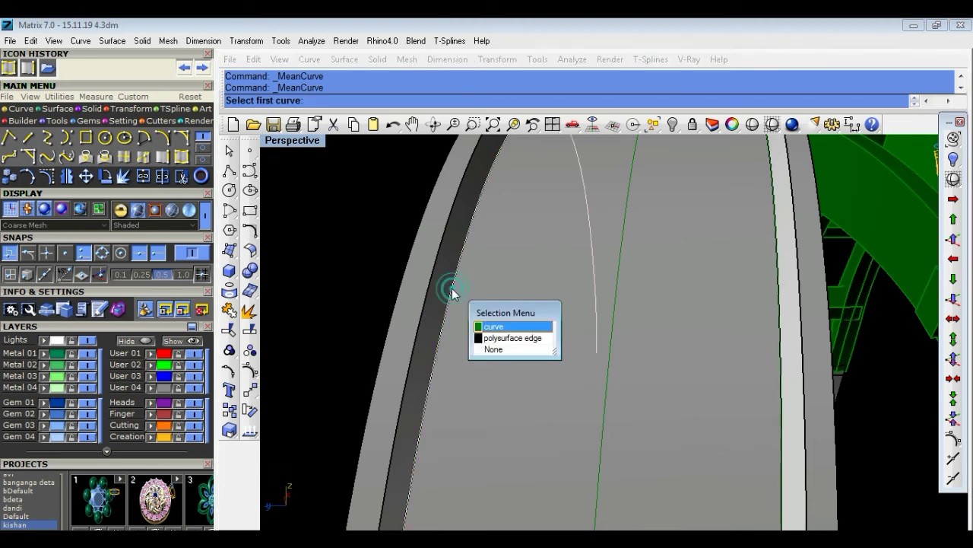
{"action": "left_click", "coordinate": [494, 326]}
{"action": "left_click", "coordinate": [616, 288]}
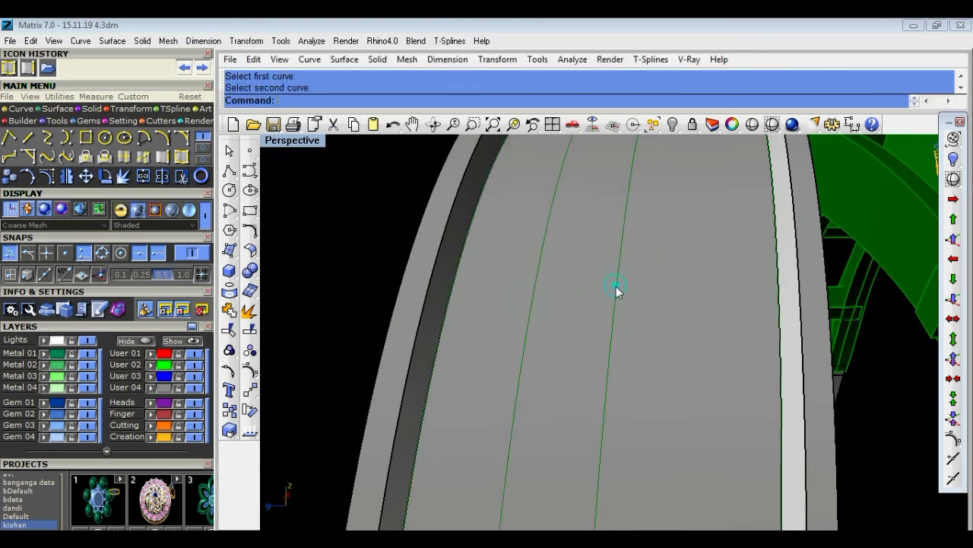
Create a second mean curve between another pair of band curves.
{"action": "scroll", "coordinate": [708, 317], "scroll_direction": "down", "scroll_amount": 5}
{"action": "right_click", "coordinate": [603, 321]}
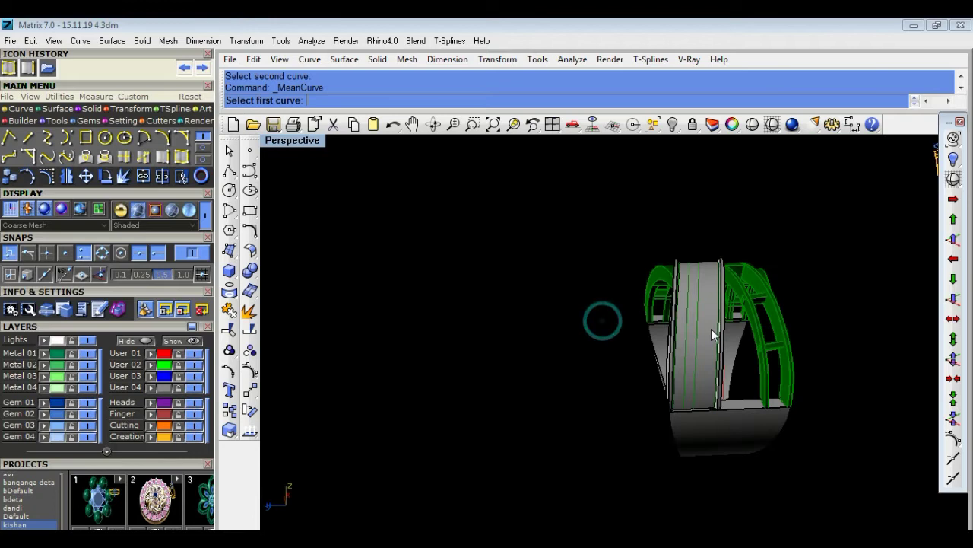
{"action": "scroll", "coordinate": [748, 323], "scroll_direction": "up", "scroll_amount": 5}
{"action": "left_click", "coordinate": [777, 312]}
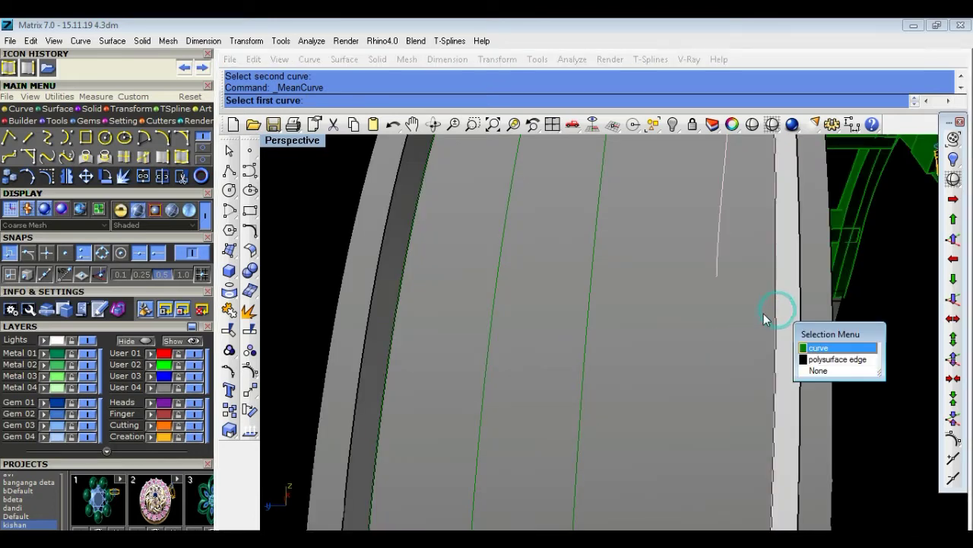
{"action": "left_click", "coordinate": [815, 347]}
{"action": "left_click", "coordinate": [587, 319]}
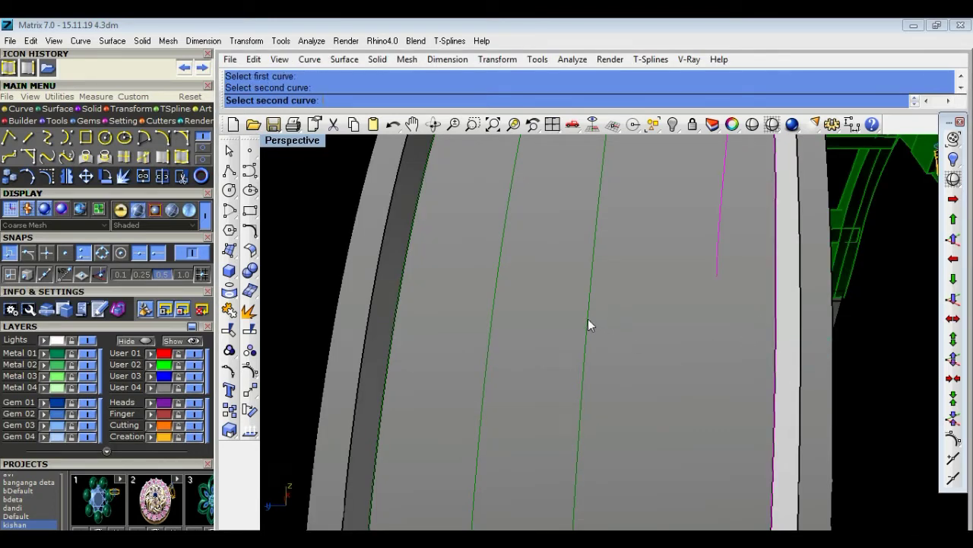
{"action": "scroll", "coordinate": [623, 327], "scroll_direction": "down", "scroll_amount": 10}
{"action": "scroll", "coordinate": [641, 340], "scroll_direction": "up", "scroll_amount": 5}
{"action": "scroll", "coordinate": [648, 344], "scroll_direction": "down", "scroll_amount": 4}
{"action": "mouse_move", "coordinate": [776, 332]}
{"action": "right_mouse_down"}
{"action": "mouse_move", "coordinate": [371, 285]}
{"action": "mouse_move", "coordinate": [785, 319]}
{"action": "right_mouse_up"}
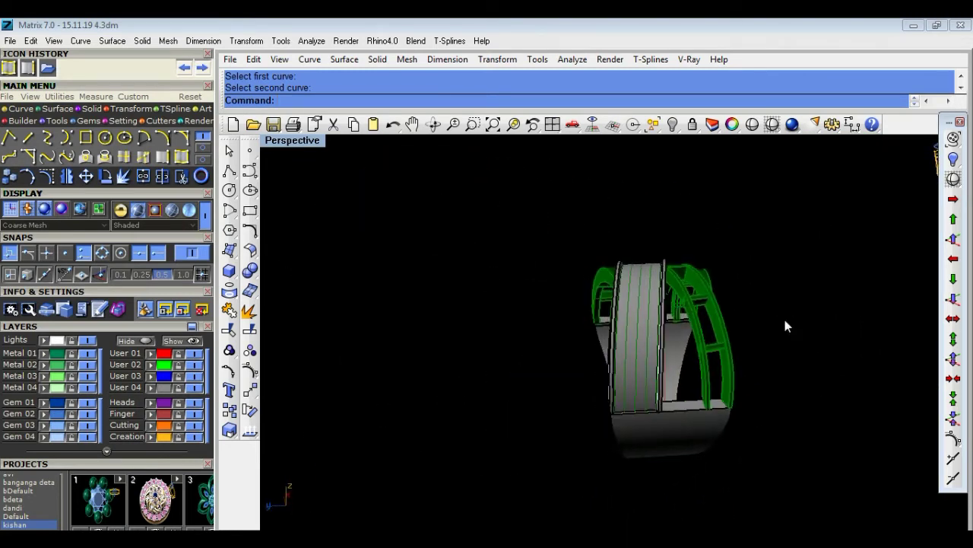
{"action": "scroll", "coordinate": [645, 312], "scroll_direction": "up", "scroll_amount": 3}
{"action": "scroll", "coordinate": [639, 312], "scroll_direction": "up", "scroll_amount": 5}
{"action": "scroll", "coordinate": [638, 312], "scroll_direction": "down", "scroll_amount": 5}
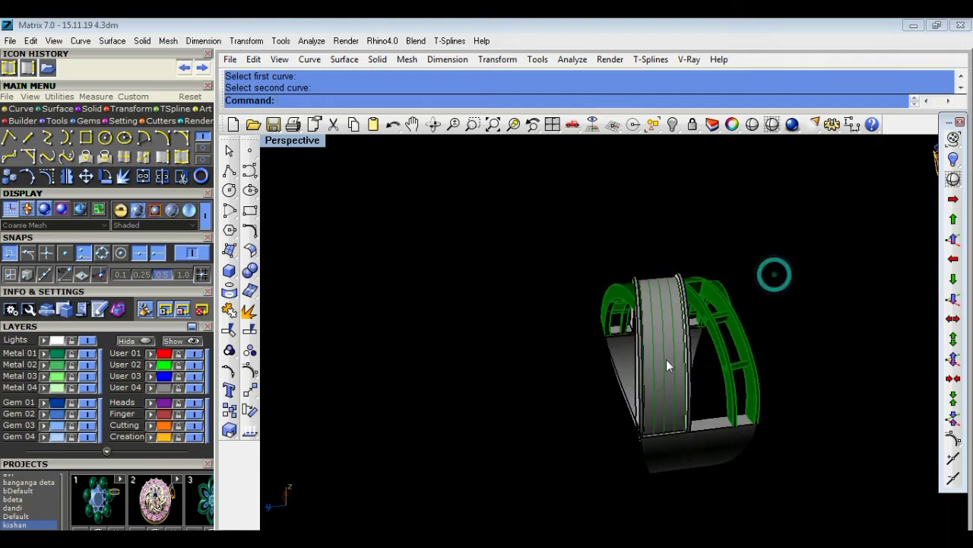
{"action": "scroll", "coordinate": [658, 363], "scroll_direction": "up", "scroll_amount": 5}
Place round gems along the mean curve with Gem on Curve, CuletDir oriented to the band surface.
{"action": "left_click", "coordinate": [623, 346]}
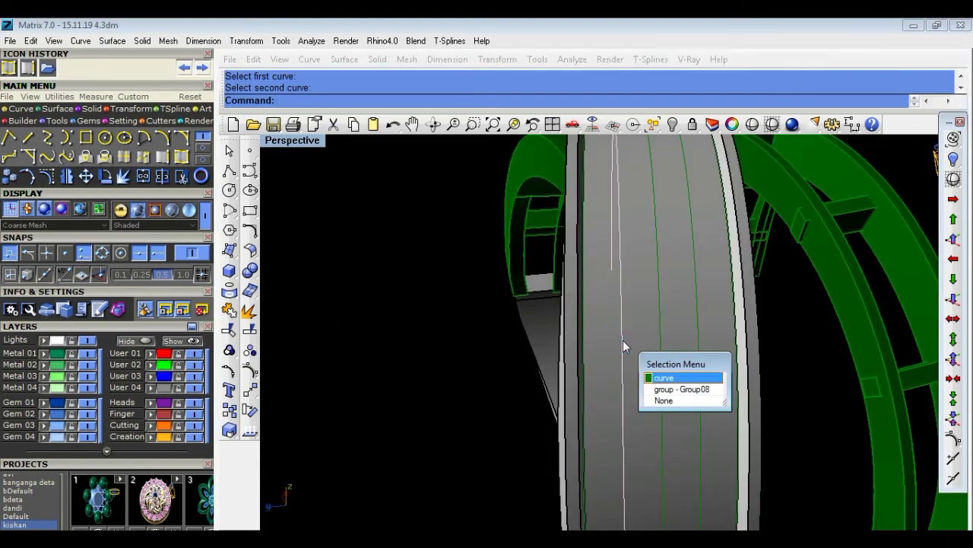
{"action": "right_click", "coordinate": [624, 342]}
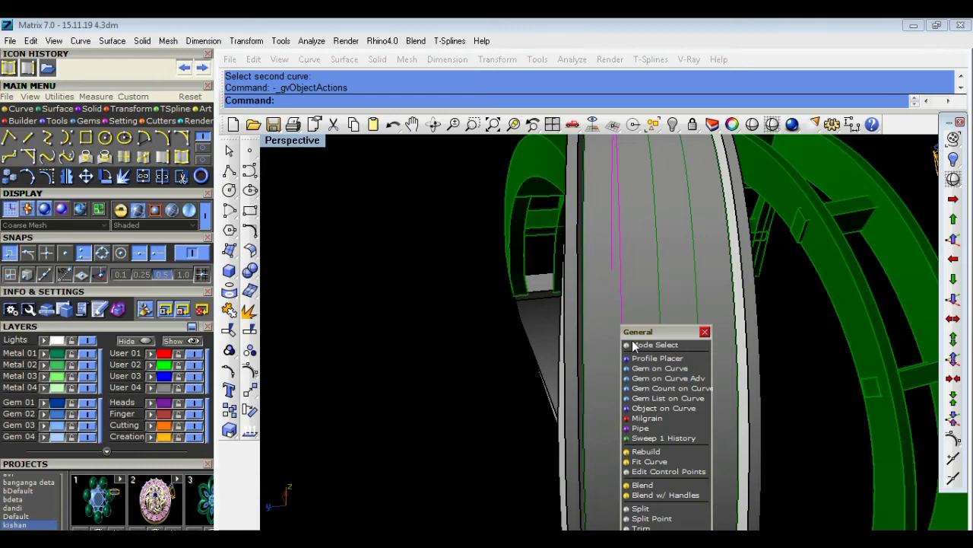
{"action": "left_click_drag", "start_coordinate": [648, 332], "coordinate": [410, 209]}
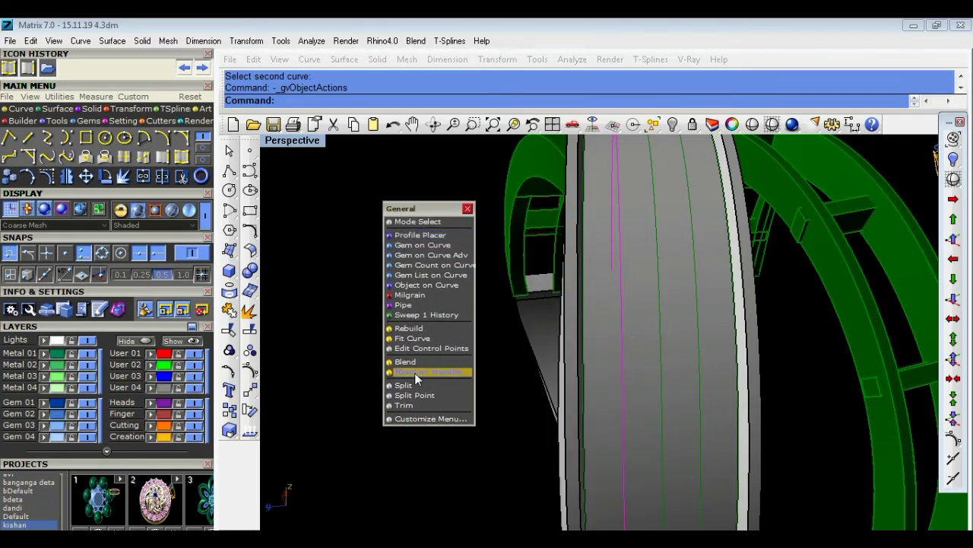
{"action": "left_click", "coordinate": [442, 252]}
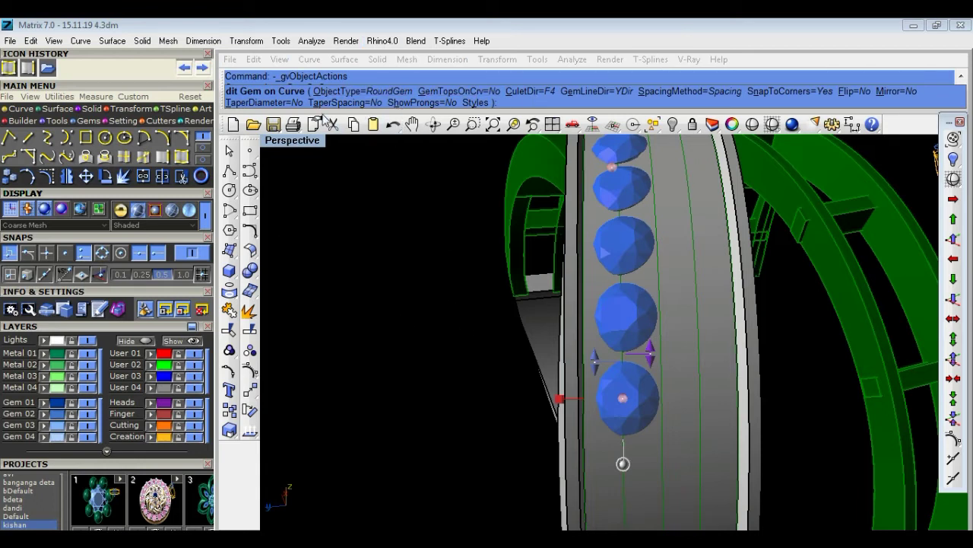
{"action": "left_click", "coordinate": [532, 91]}
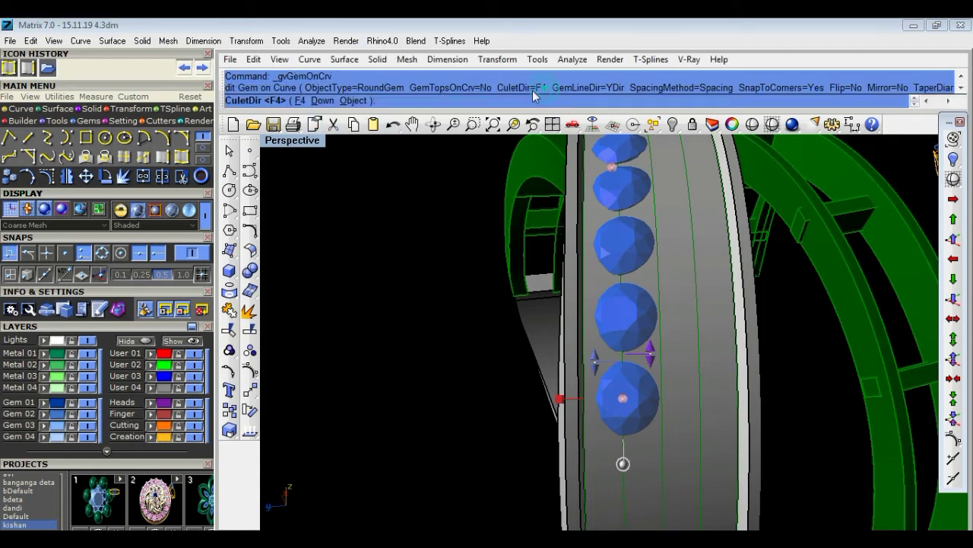
{"action": "left_click", "coordinate": [354, 101]}
{"action": "left_click", "coordinate": [623, 276]}
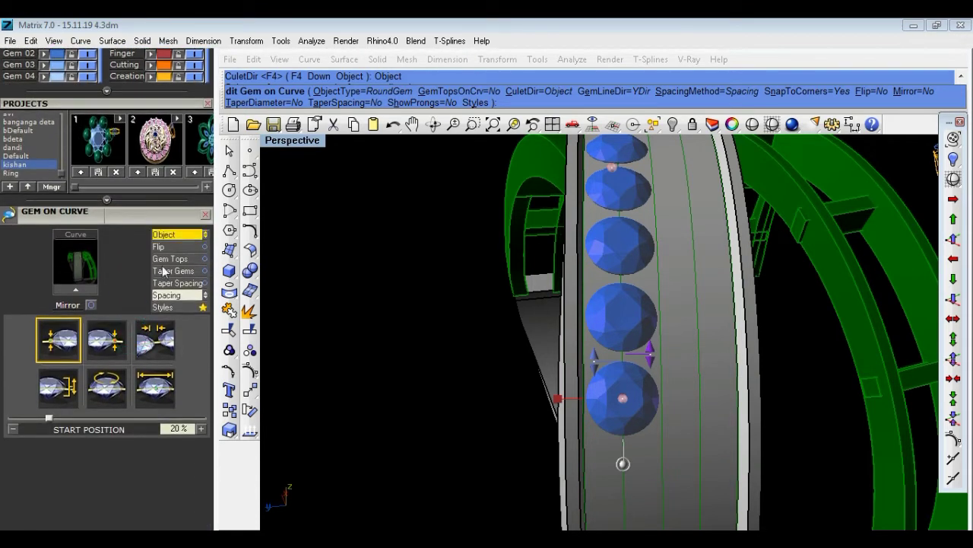
Reduce the gem start size from 14 mm to 1.4 mm.
{"action": "left_click", "coordinate": [157, 386]}
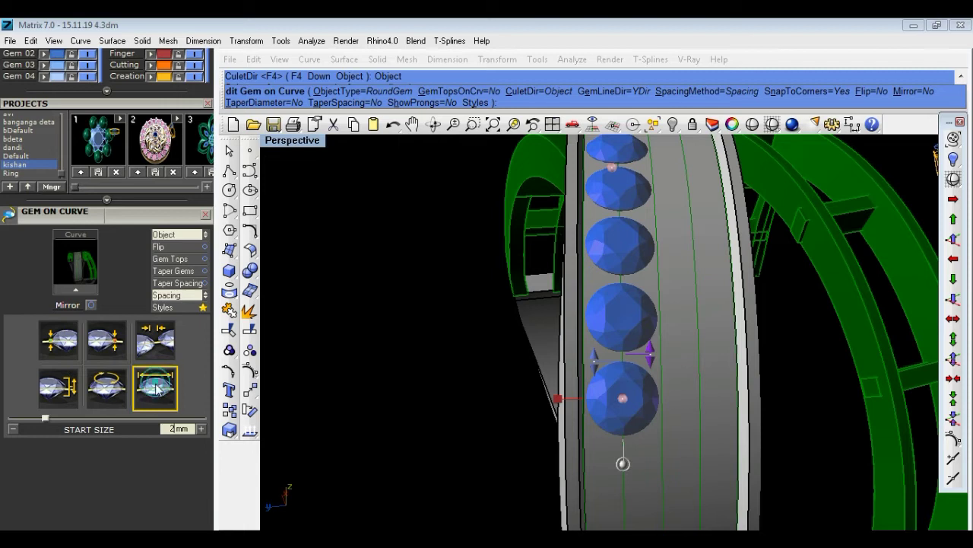
{"action": "double_click", "coordinate": [192, 429]}
{"action": "type", "text": "14"}
{"action": "key", "text": "Return"}
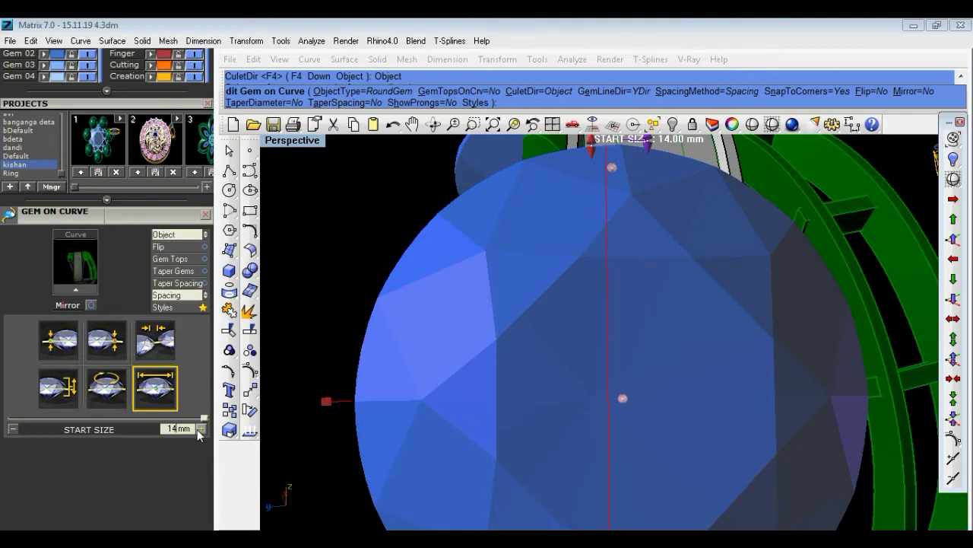
{"action": "double_click", "coordinate": [189, 428]}
{"action": "type", "text": "1.4"}
{"action": "key", "text": "Return"}
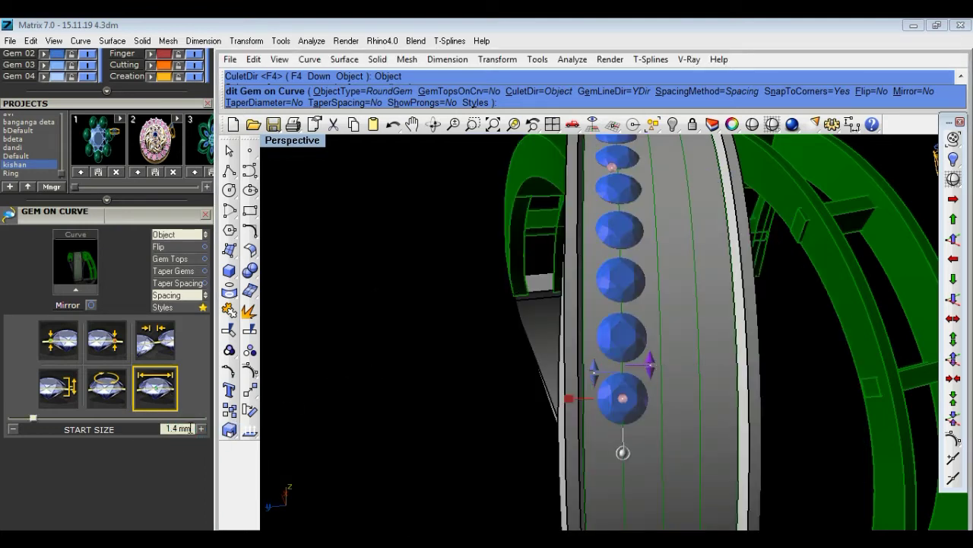
{"action": "left_click", "coordinate": [202, 429]}
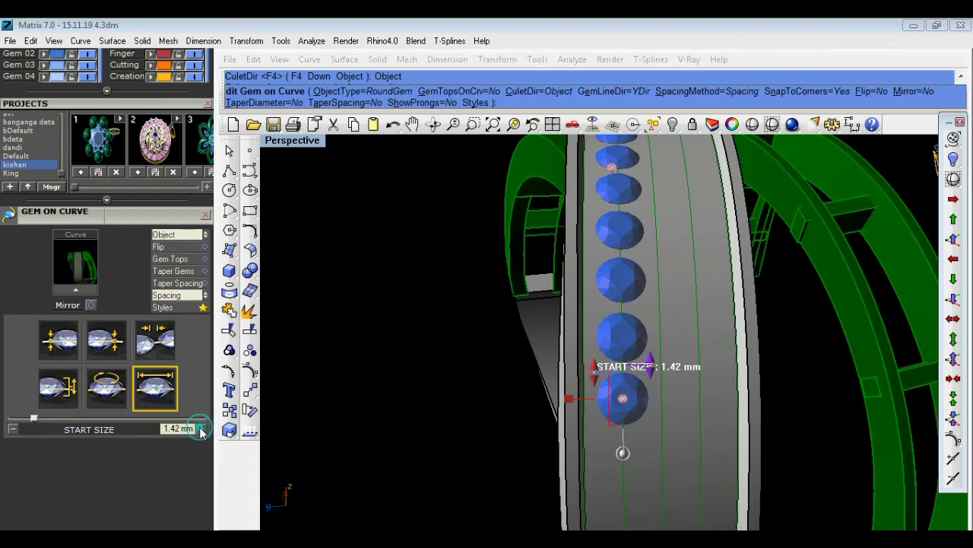
Raise the gem start size to 1.5 mm, then settle on 1.7 mm.
{"action": "double_click", "coordinate": [179, 429]}
{"action": "type", "text": "1.5"}
{"action": "key", "text": "Return"}
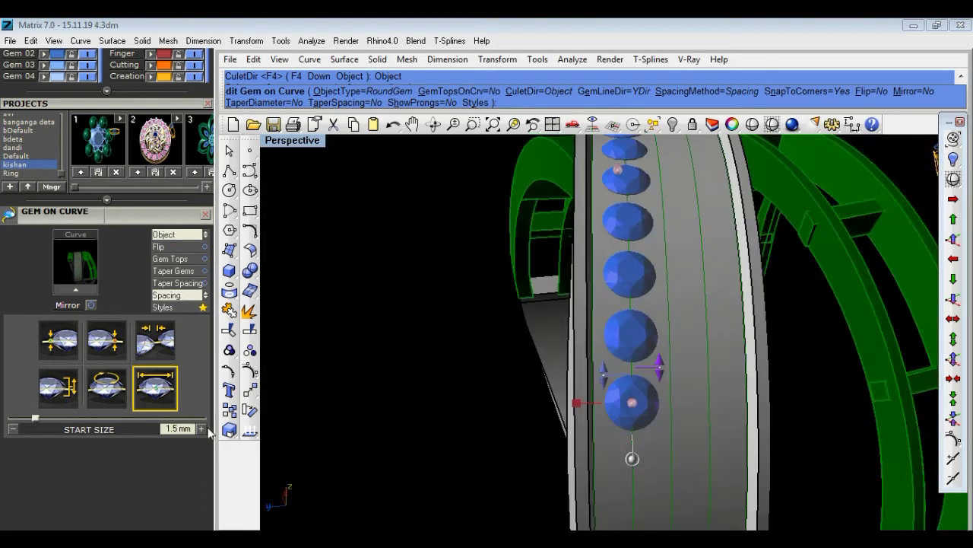
{"action": "double_click", "coordinate": [180, 429]}
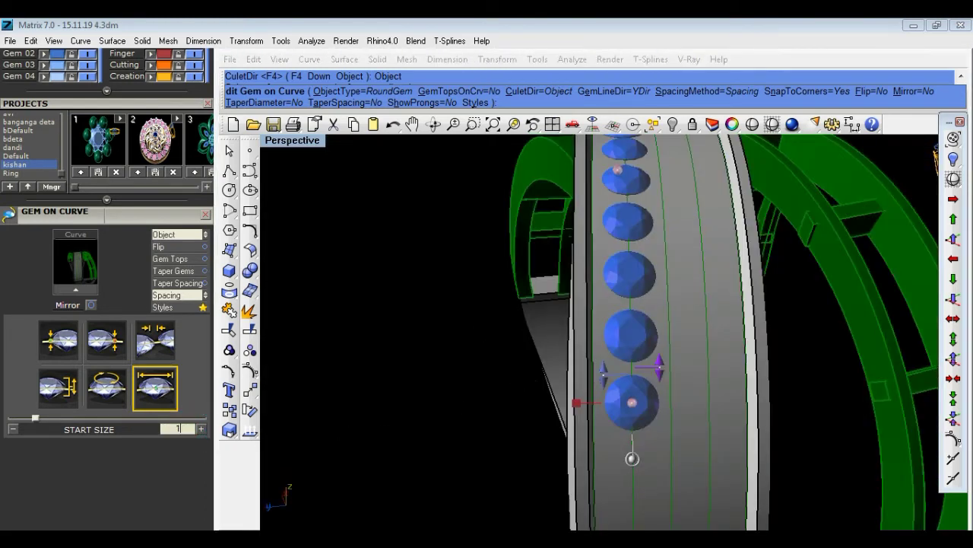
{"action": "type", "text": ".7"}
{"action": "key", "text": "Return"}
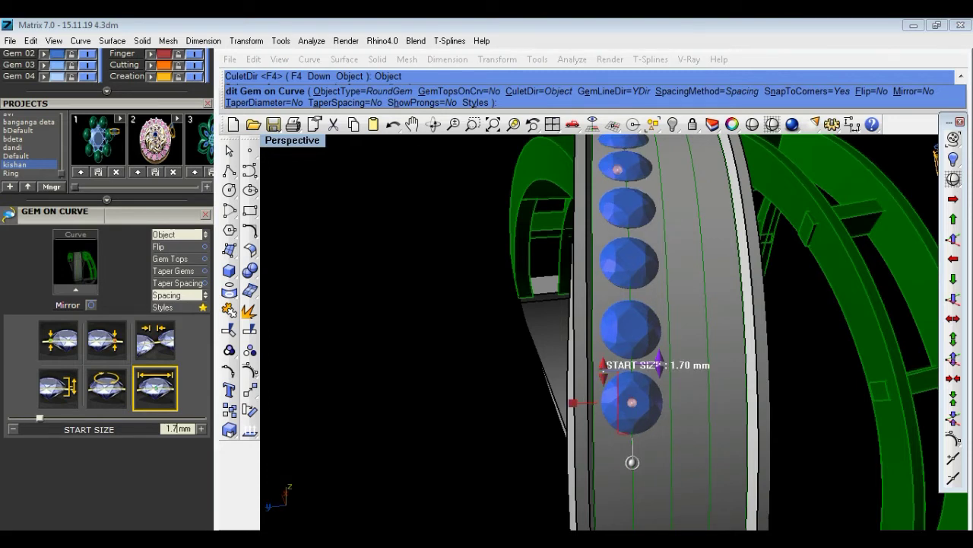
{"action": "scroll", "coordinate": [600, 395], "scroll_direction": "down", "scroll_amount": 5}
{"action": "mouse_move", "coordinate": [630, 391]}
{"action": "right_mouse_down"}
{"action": "mouse_move", "coordinate": [630, 423]}
{"action": "mouse_move", "coordinate": [608, 260]}
{"action": "right_mouse_up"}
{"action": "scroll", "coordinate": [614, 445], "scroll_direction": "up", "scroll_amount": 8}
{"action": "scroll", "coordinate": [616, 448], "scroll_direction": "down", "scroll_amount": 2}
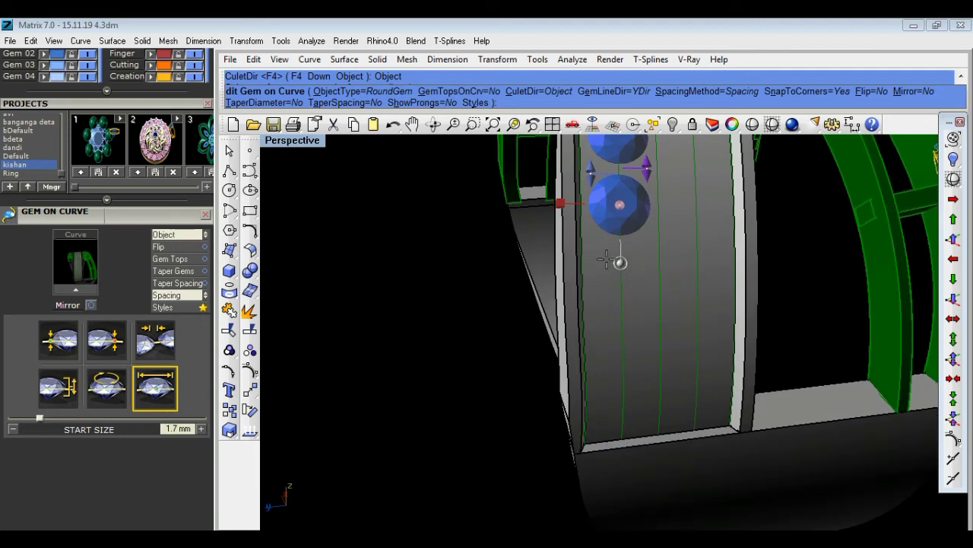
Move the gem row's start earlier along the curve, trying 2.2% and 3.2%.
{"action": "left_click", "coordinate": [619, 201]}
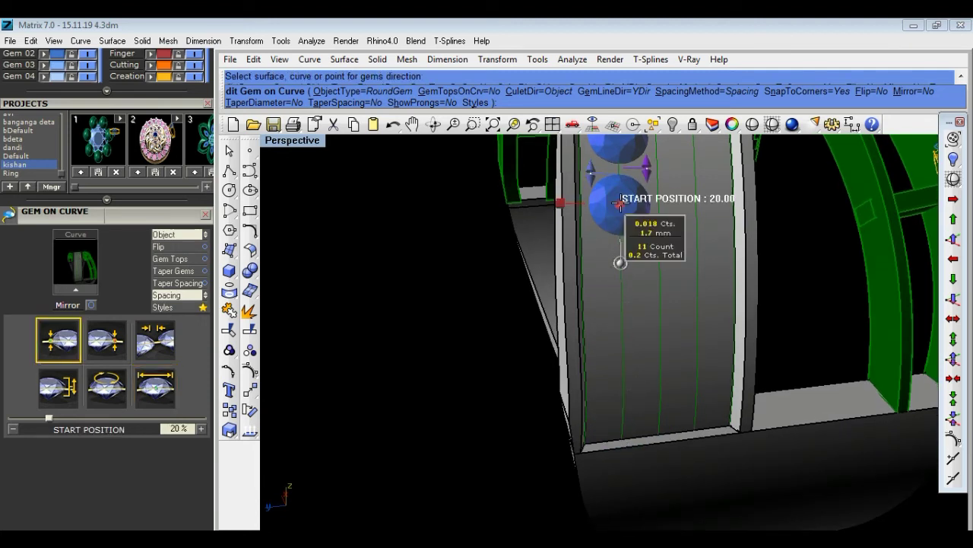
{"action": "left_click", "coordinate": [620, 201]}
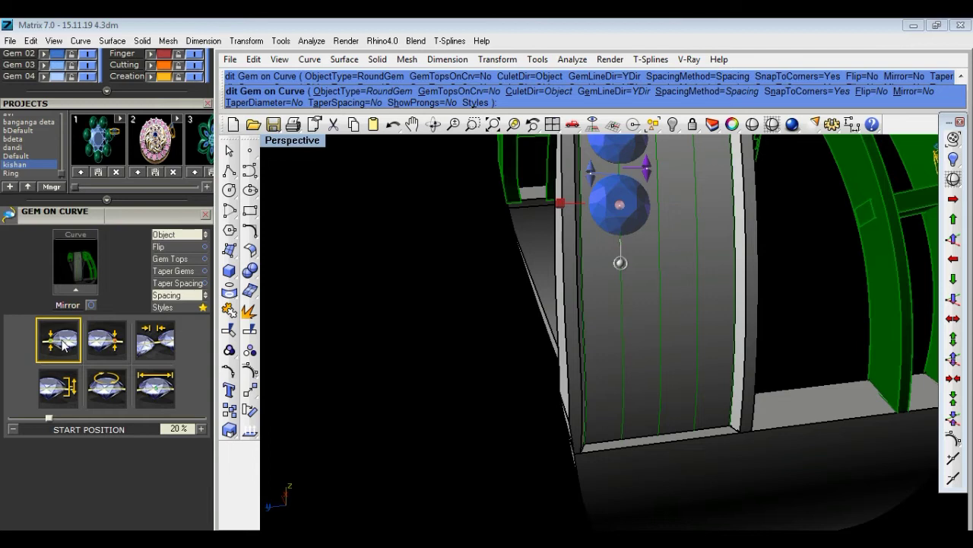
{"action": "left_click_drag", "start_coordinate": [51, 418], "coordinate": [15, 427]}
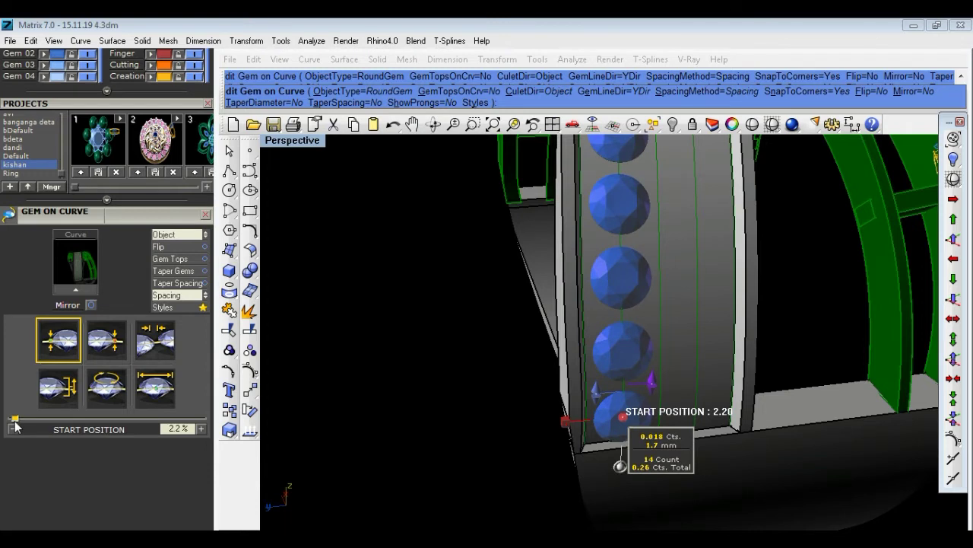
{"action": "left_click", "coordinate": [200, 429]}
{"action": "scroll", "coordinate": [321, 435], "scroll_direction": "up", "scroll_amount": 3}
{"action": "scroll", "coordinate": [540, 242], "scroll_direction": "up", "scroll_amount": 2}
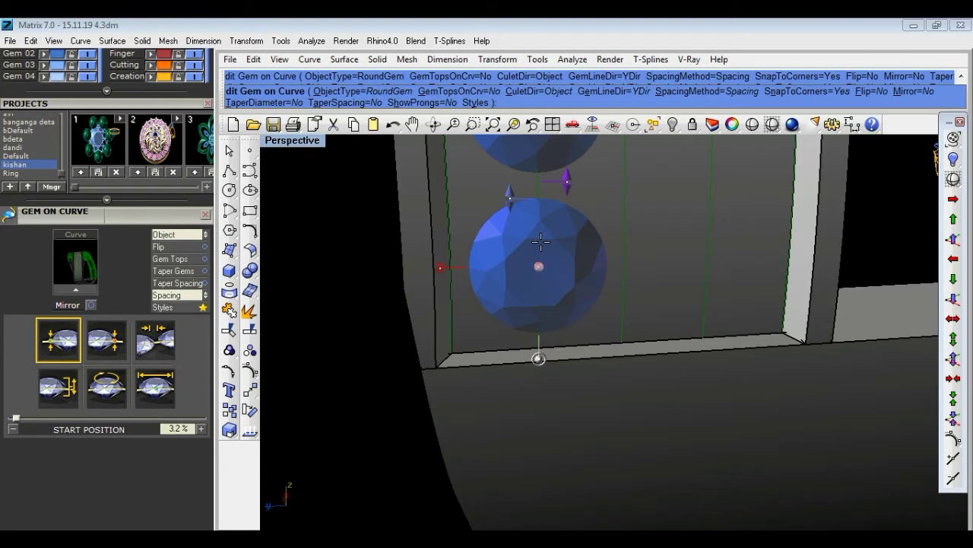
{"action": "left_click", "coordinate": [12, 430]}
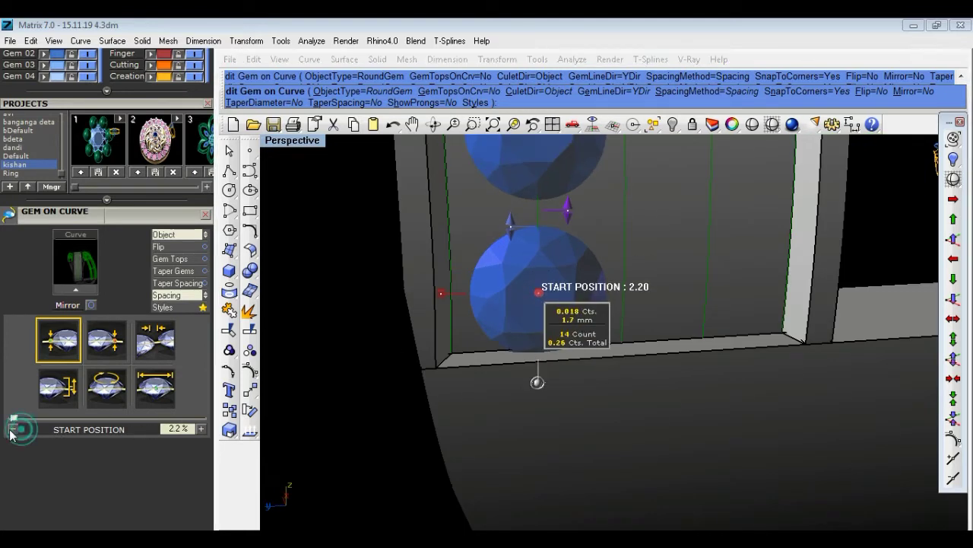
{"action": "left_click", "coordinate": [201, 429]}
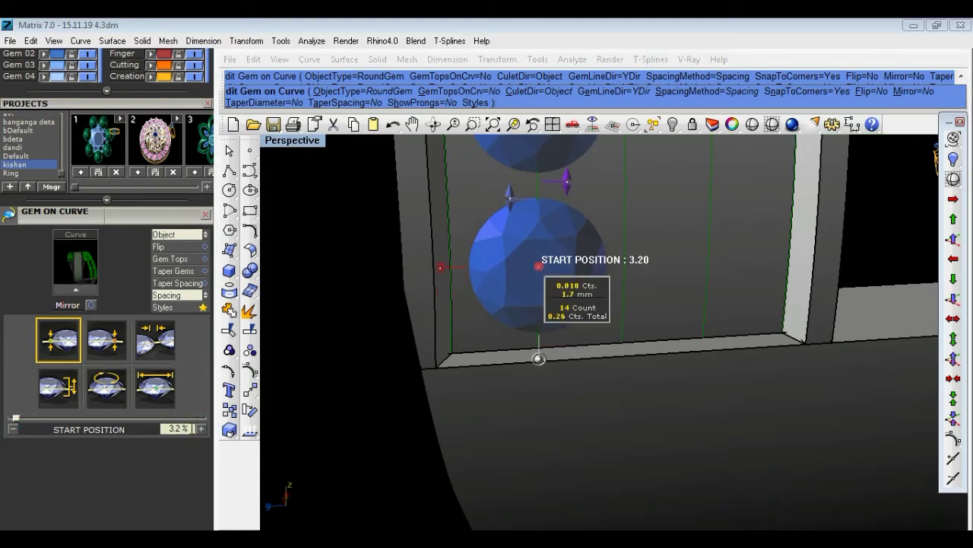
{"action": "left_click", "coordinate": [12, 429]}
Set the gem row start position to 2.8% and extend its end position to 100%.
{"action": "double_click", "coordinate": [179, 429]}
{"action": "type", "text": "2.5"}
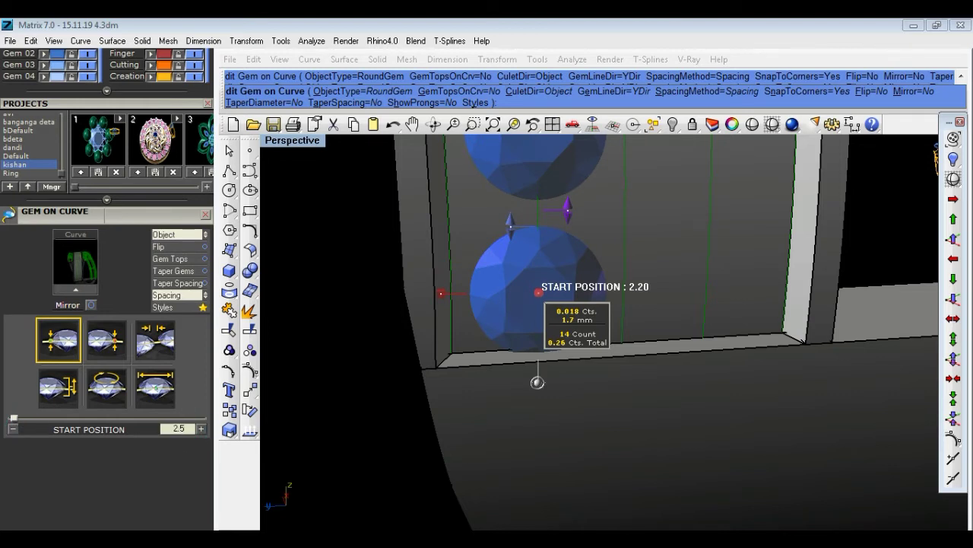
{"action": "key", "text": "Return"}
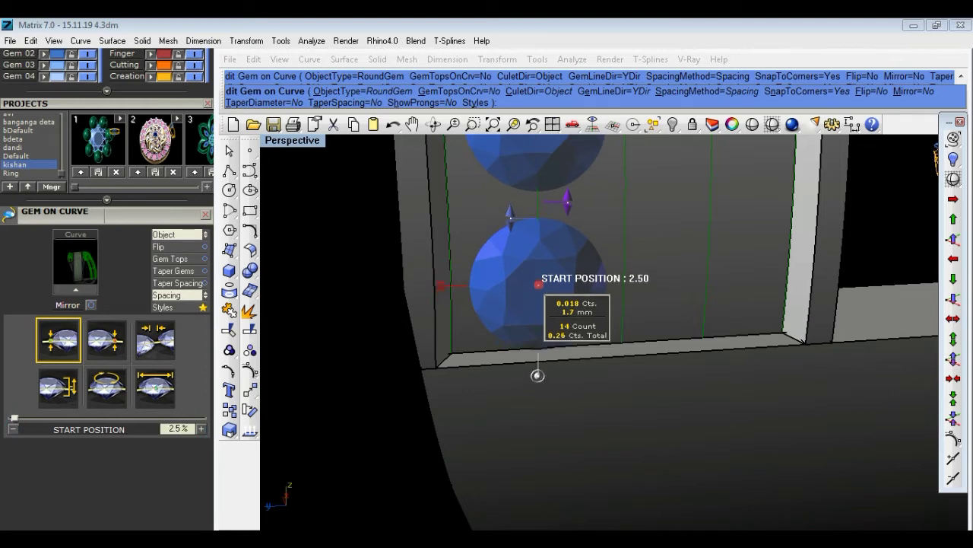
{"action": "double_click", "coordinate": [179, 429]}
{"action": "type", "text": "2.8"}
{"action": "key", "text": "Return"}
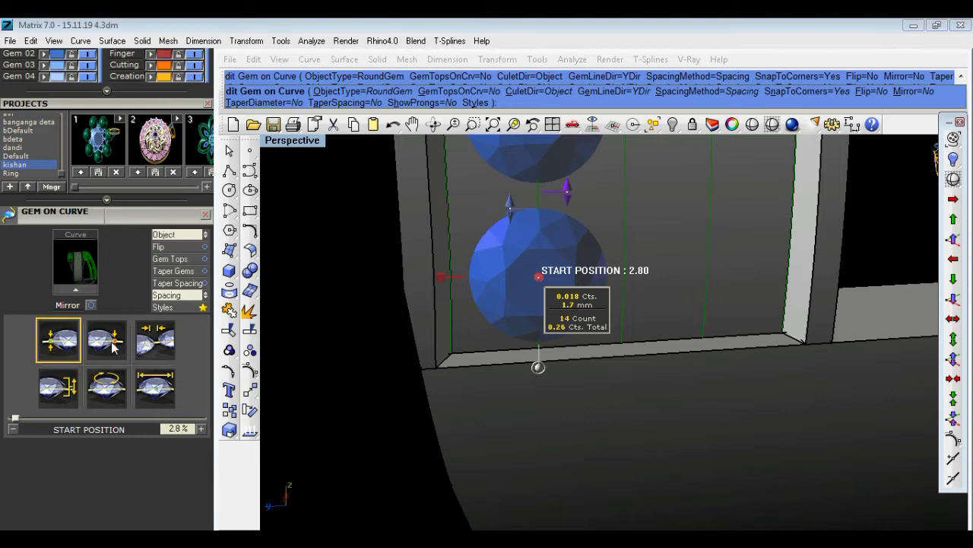
{"action": "left_click", "coordinate": [115, 348]}
{"action": "left_click_drag", "start_coordinate": [165, 418], "coordinate": [206, 419]}
Pull the gem row end back to 95%, then nudge it to 97%.
{"action": "right_click_drag", "start_coordinate": [619, 383], "coordinate": [324, 300]}
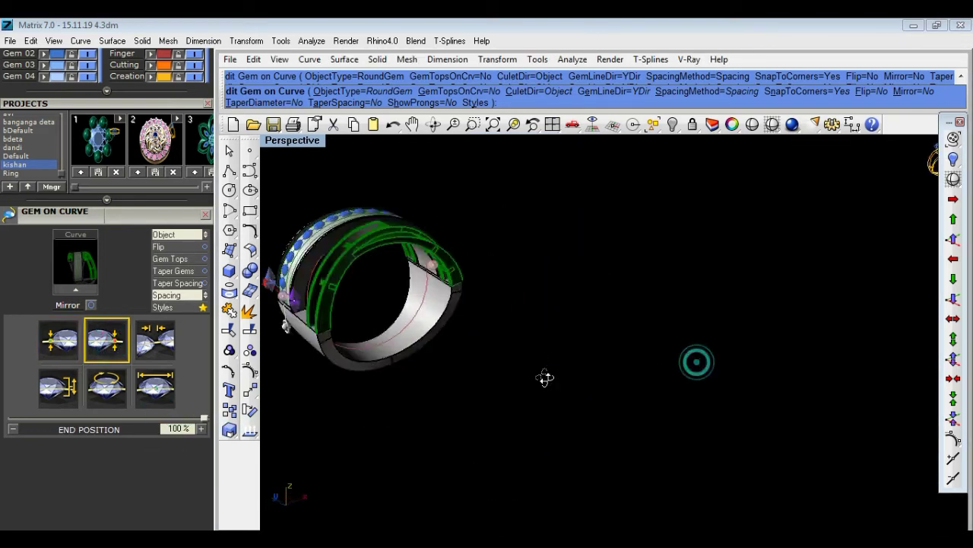
{"action": "scroll", "coordinate": [635, 299], "scroll_direction": "up", "scroll_amount": 1}
{"action": "scroll", "coordinate": [635, 299], "scroll_direction": "up", "scroll_amount": 1}
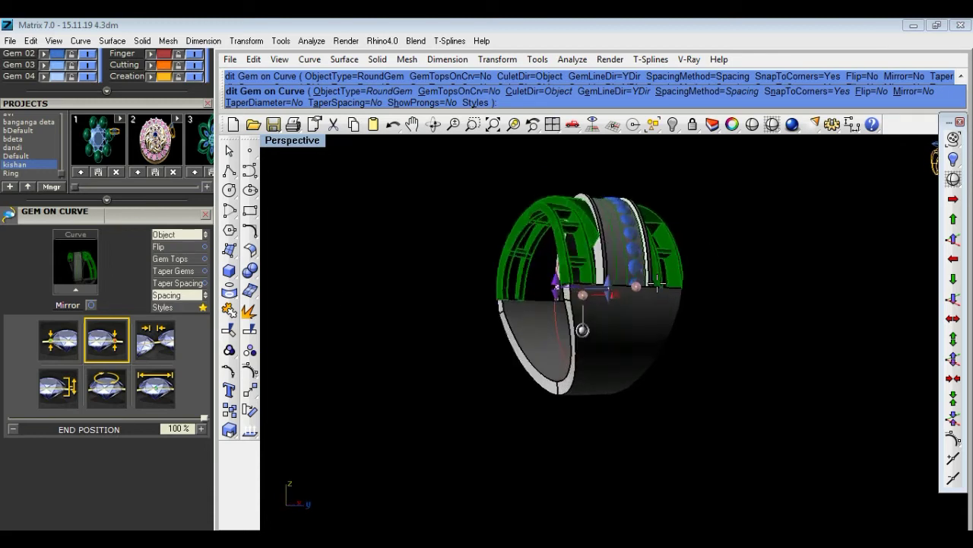
{"action": "scroll", "coordinate": [635, 299], "scroll_direction": "up", "scroll_amount": 2}
{"action": "scroll", "coordinate": [635, 298], "scroll_direction": "up", "scroll_amount": 2}
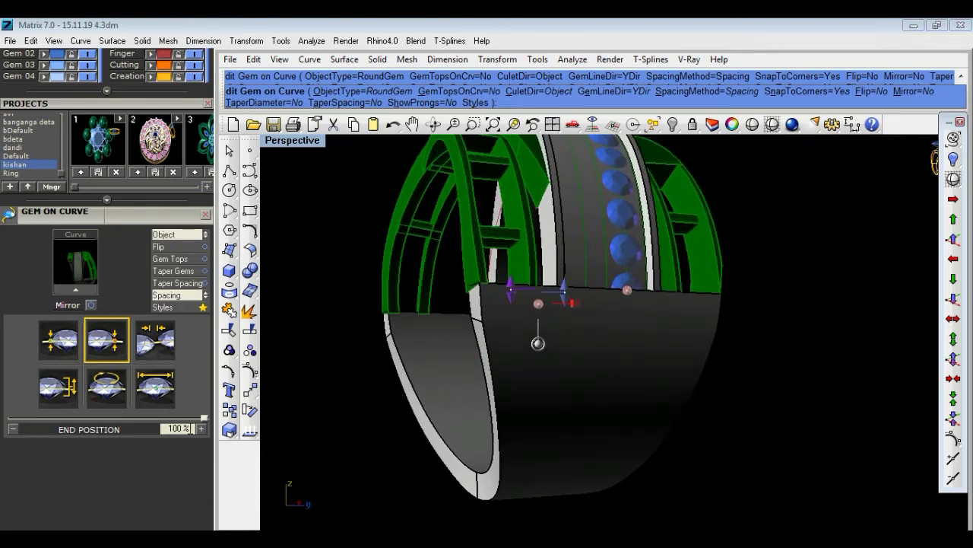
{"action": "left_click_drag", "start_coordinate": [204, 417], "coordinate": [194, 417]}
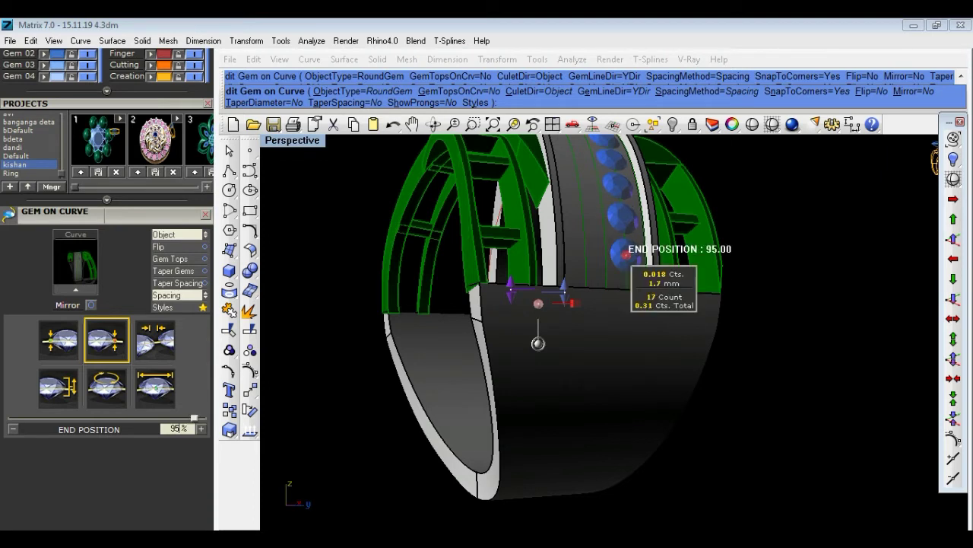
{"action": "left_click", "coordinate": [202, 428]}
{"action": "left_click", "coordinate": [201, 429]}
Accept the settings to build the 1.7 mm round gems along the band.
{"action": "right_click", "coordinate": [789, 370]}
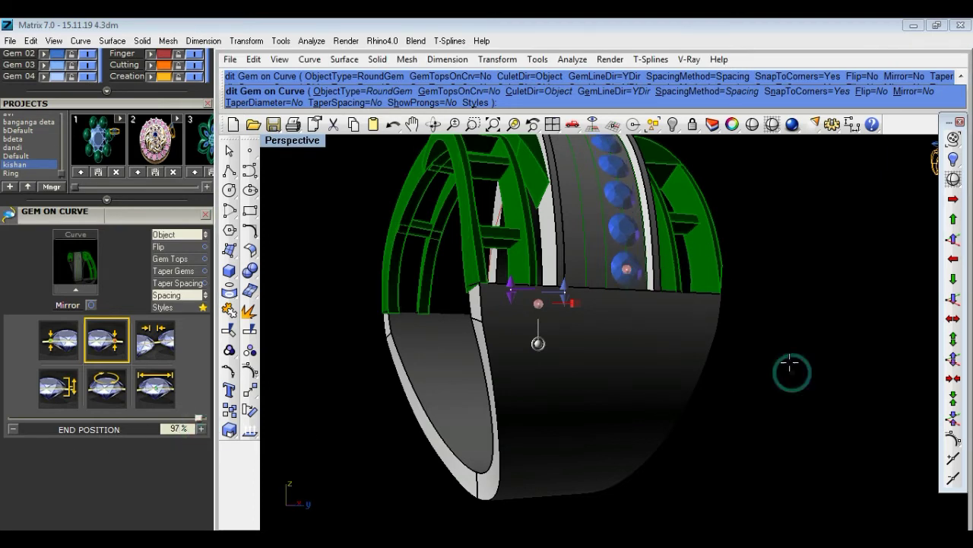
{"action": "scroll", "coordinate": [786, 358], "scroll_direction": "up", "scroll_amount": 3}
{"action": "scroll", "coordinate": [751, 369], "scroll_direction": "down", "scroll_amount": 1}
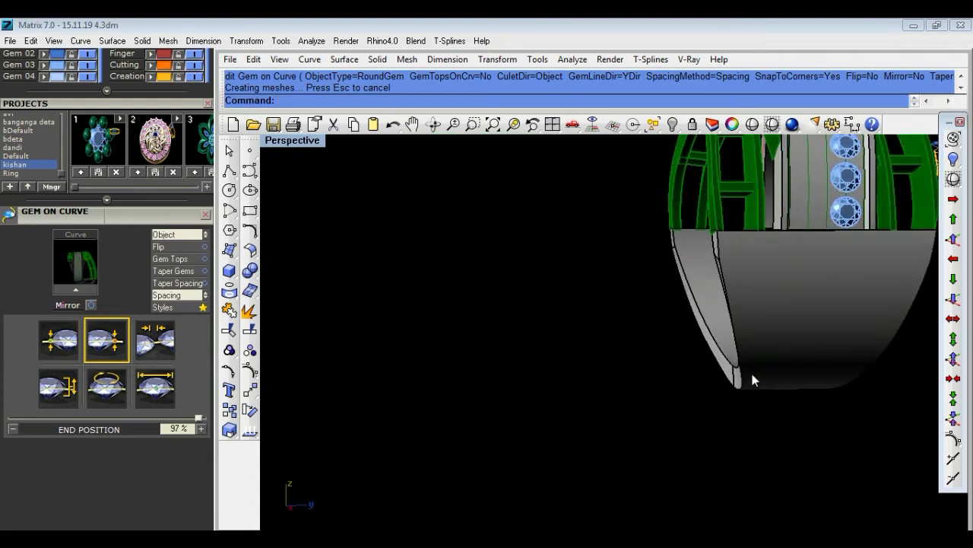
{"action": "scroll", "coordinate": [798, 347], "scroll_direction": "down", "scroll_amount": 3}
{"action": "scroll", "coordinate": [848, 357], "scroll_direction": "down", "scroll_amount": 1}
{"action": "right_click_drag", "start_coordinate": [848, 357], "coordinate": [489, 348]}
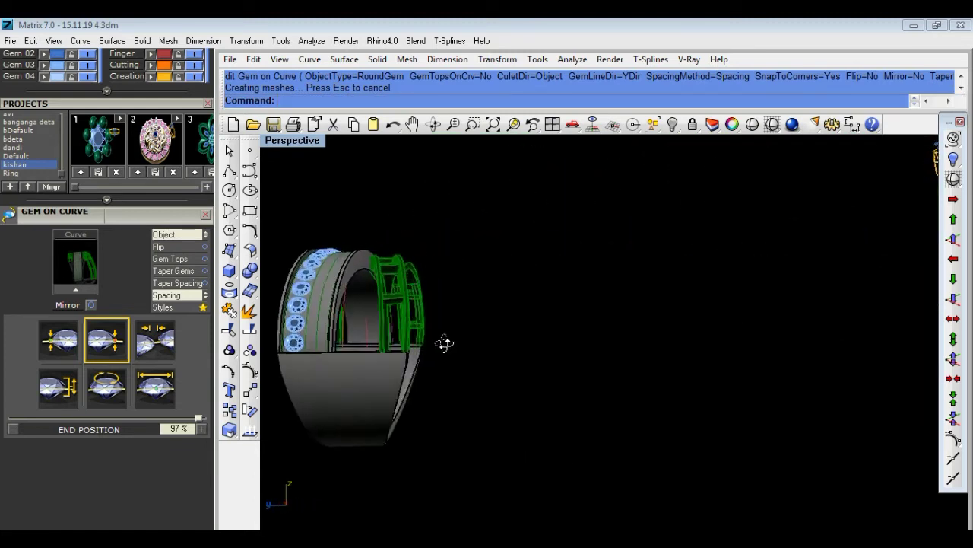
{"action": "scroll", "coordinate": [471, 342], "scroll_direction": "up", "scroll_amount": 2}
{"action": "scroll", "coordinate": [456, 341], "scroll_direction": "up", "scroll_amount": 3}
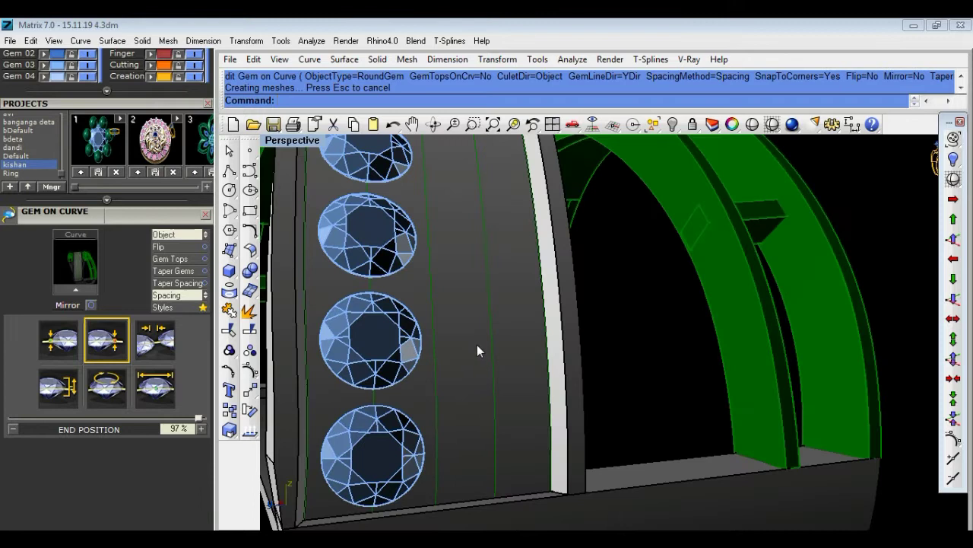
Start a second gems-on-curve row and set its gem size to 1.6 mm.
{"action": "right_click", "coordinate": [597, 332]}
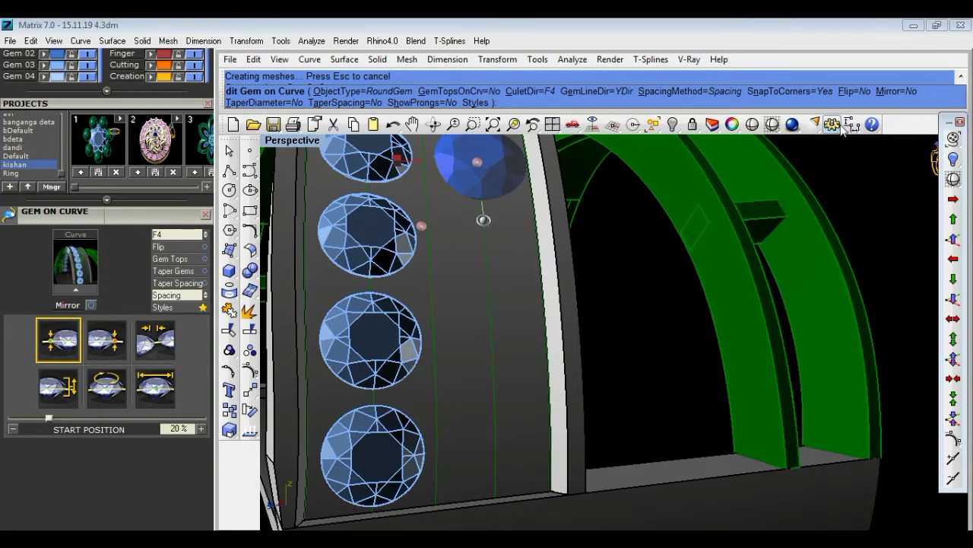
{"action": "left_click", "coordinate": [142, 382]}
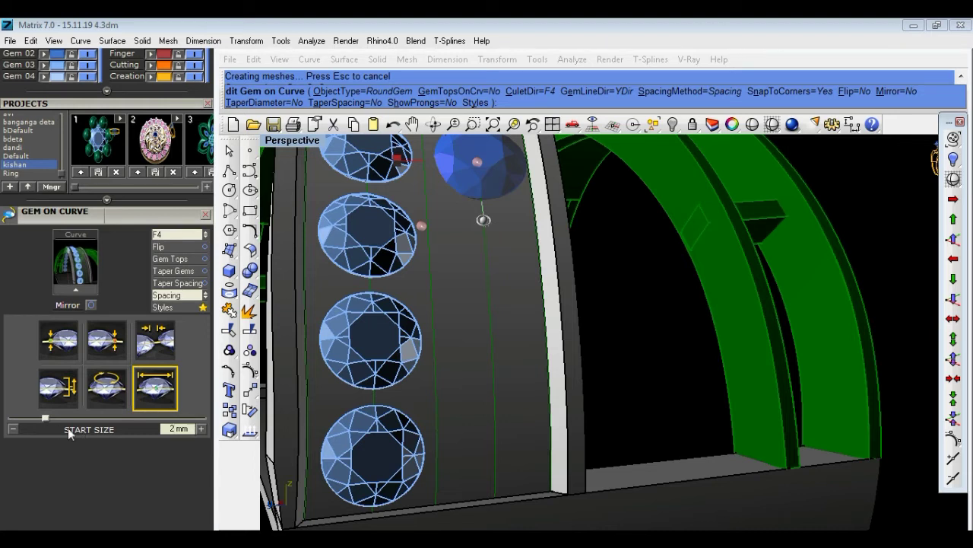
{"action": "double_click", "coordinate": [181, 429]}
{"action": "type", "text": "1.6"}
{"action": "key", "text": "Return"}
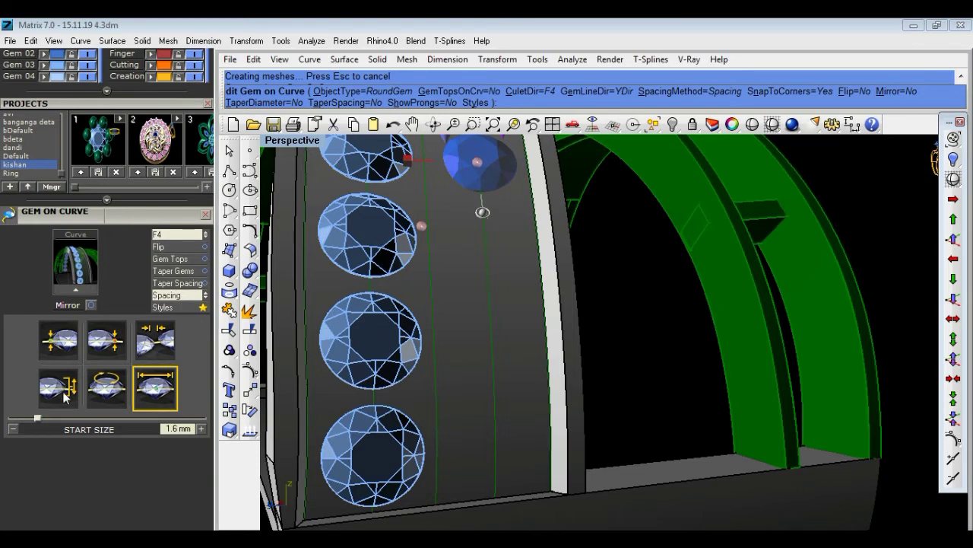
Shift the second row's start along the curve and orient the gem culets by a direction object.
{"action": "left_click", "coordinate": [61, 344]}
{"action": "left_click_drag", "start_coordinate": [55, 419], "coordinate": [15, 425]}
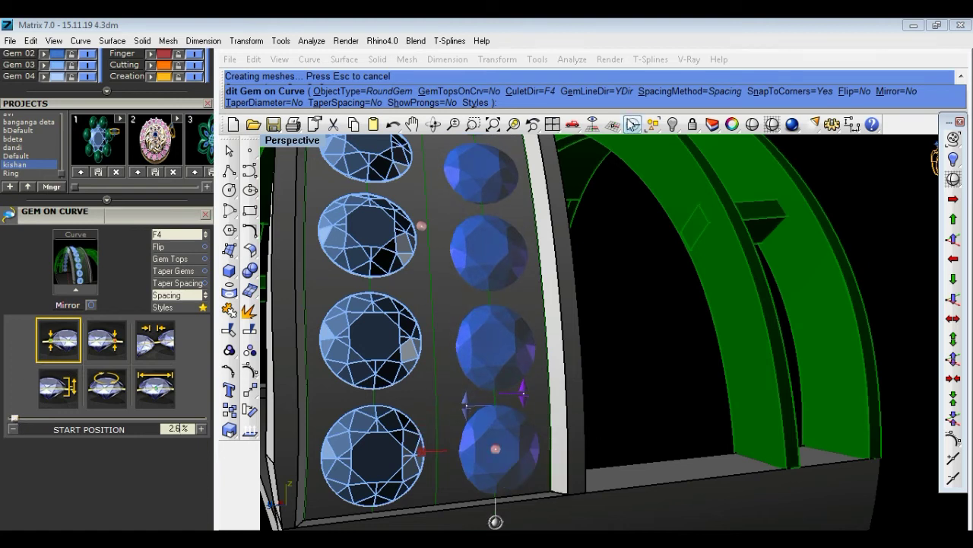
{"action": "left_click", "coordinate": [540, 92]}
{"action": "left_click", "coordinate": [354, 101]}
{"action": "left_click", "coordinate": [352, 101]}
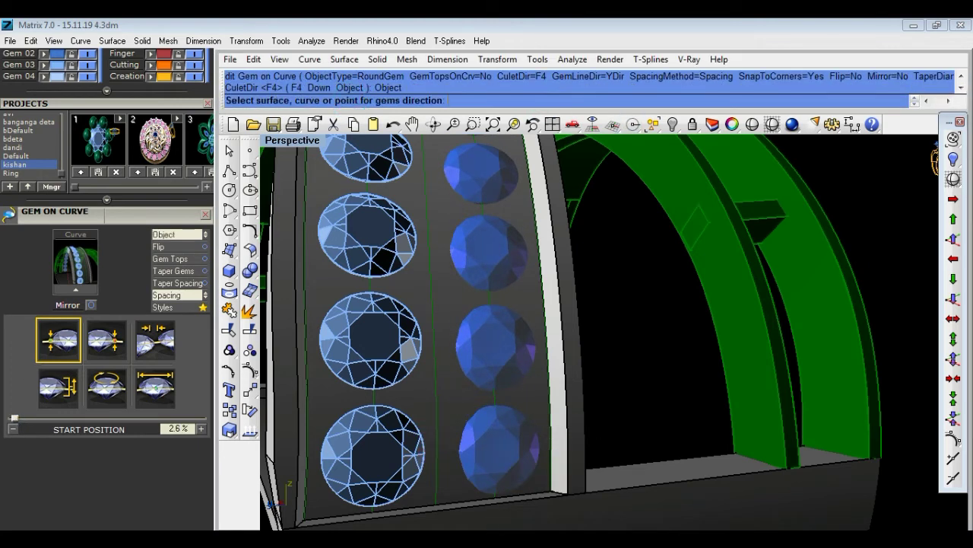
{"action": "left_click", "coordinate": [435, 226]}
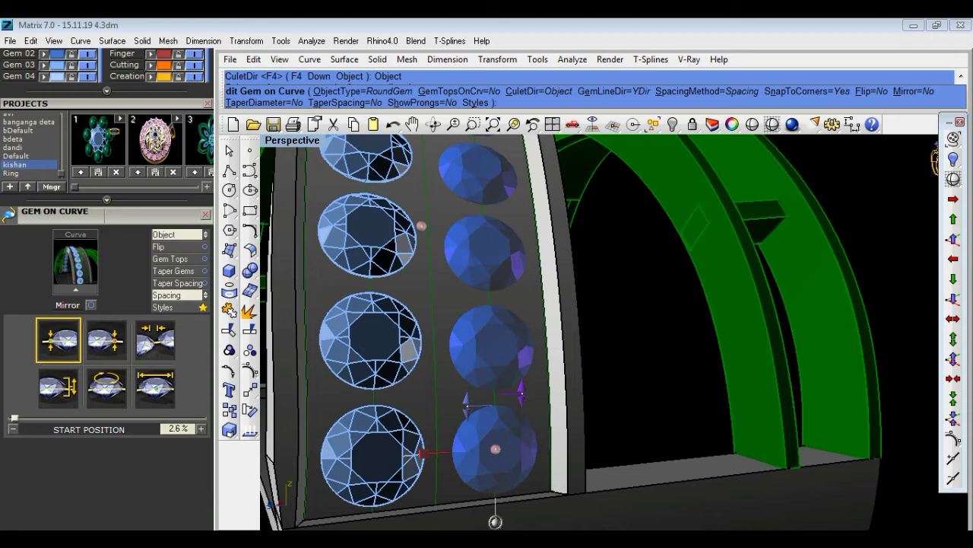
{"action": "left_click", "coordinate": [164, 429]}
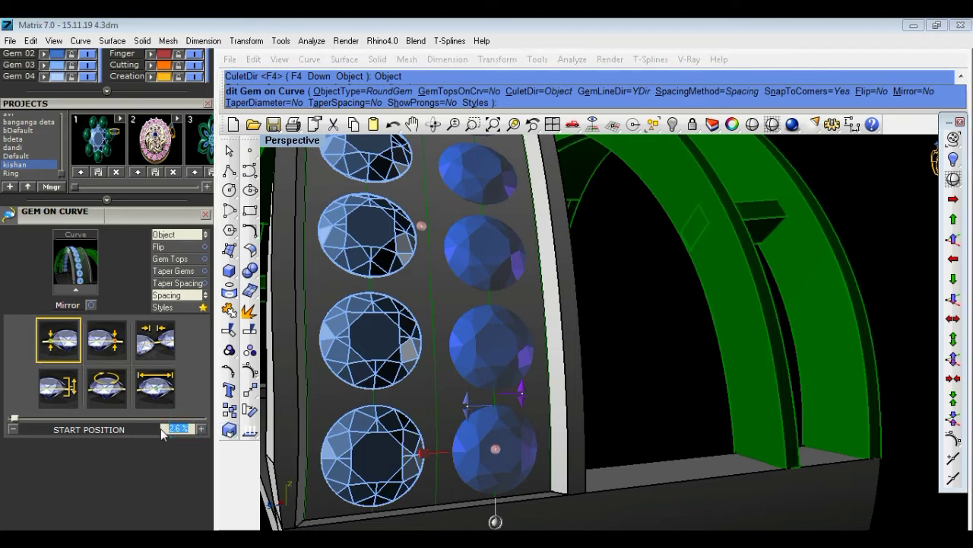
{"action": "left_click", "coordinate": [155, 388]}
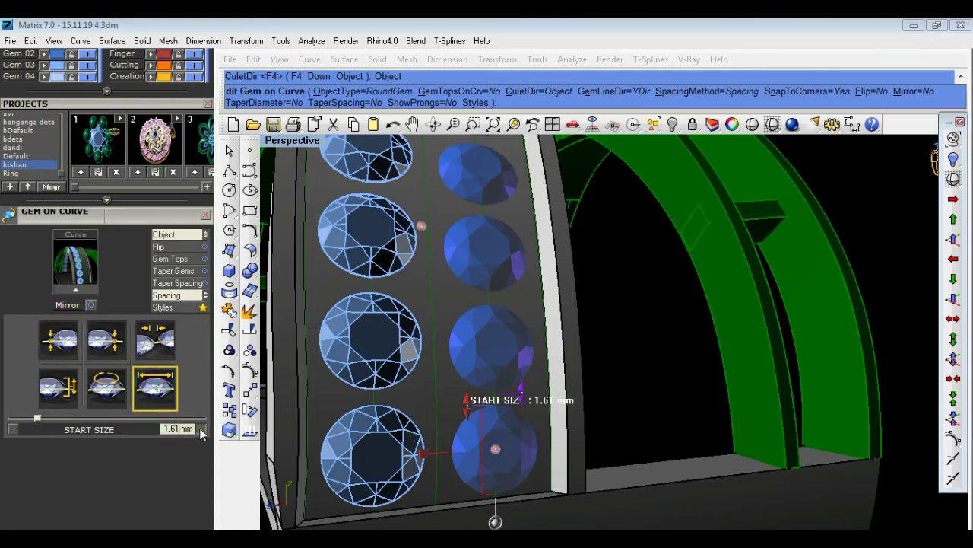
Extend the gem row further along the band by raising its end position.
{"action": "scroll", "coordinate": [541, 380], "scroll_direction": "down", "scroll_amount": 3}
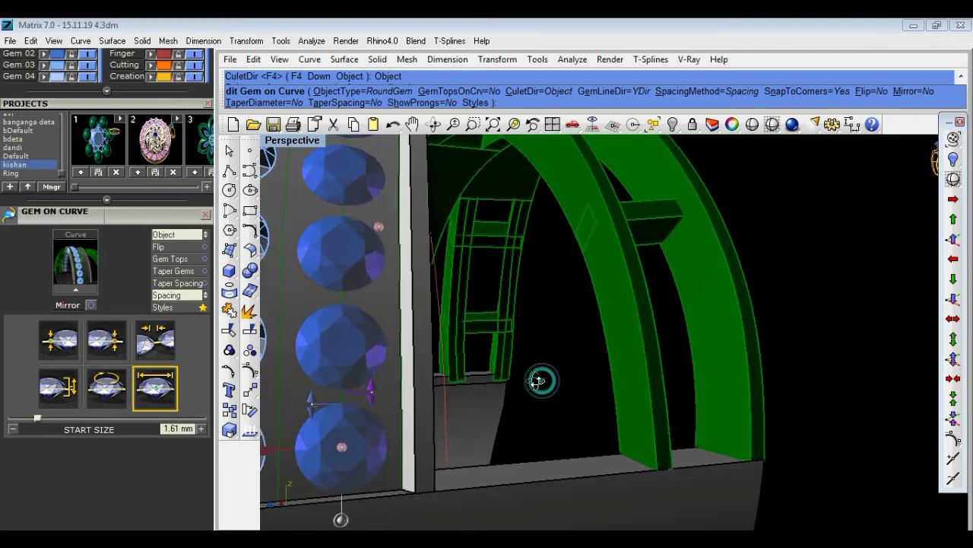
{"action": "scroll", "coordinate": [541, 381], "scroll_direction": "down", "scroll_amount": 5}
{"action": "scroll", "coordinate": [501, 390], "scroll_direction": "down", "scroll_amount": 2}
{"action": "scroll", "coordinate": [441, 372], "scroll_direction": "up", "scroll_amount": 8}
{"action": "scroll", "coordinate": [459, 415], "scroll_direction": "down", "scroll_amount": 3}
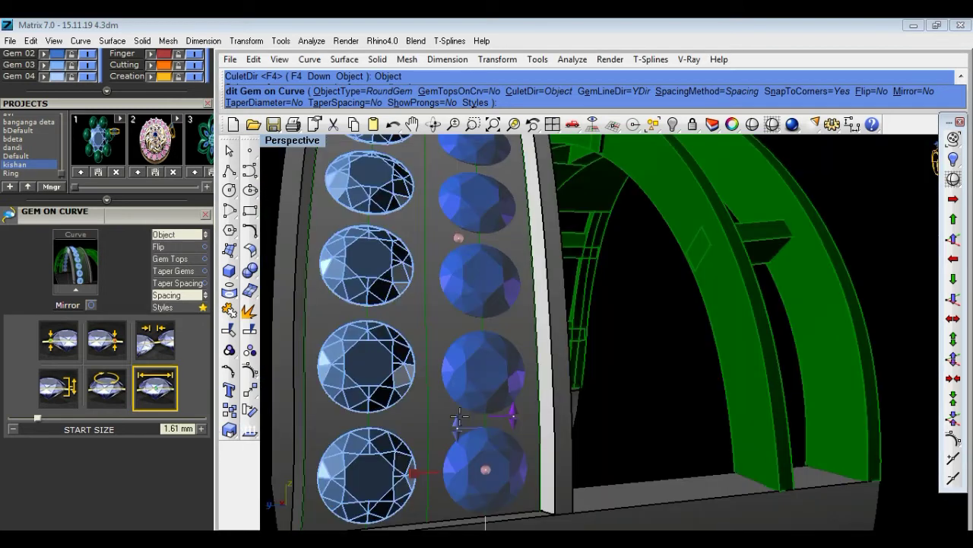
{"action": "left_click", "coordinate": [120, 348]}
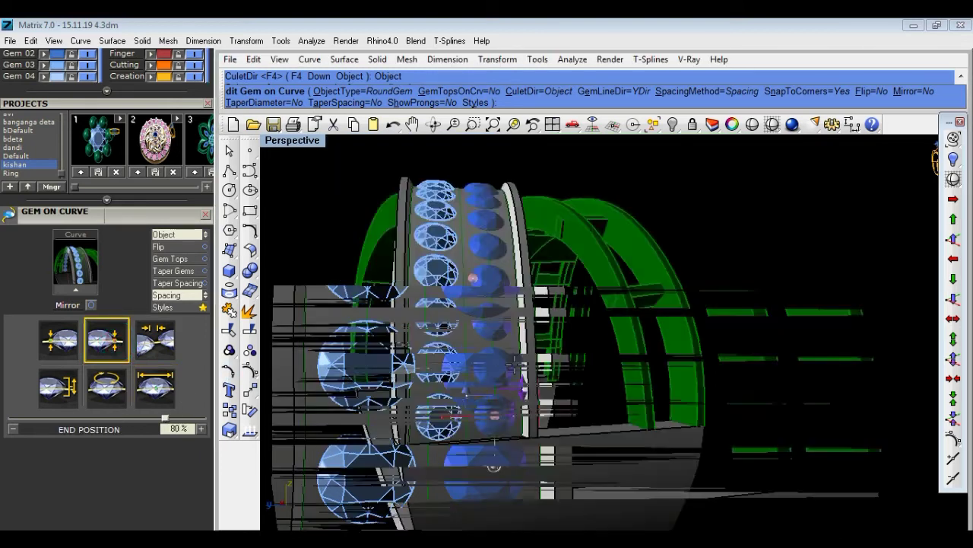
{"action": "scroll", "coordinate": [533, 365], "scroll_direction": "down", "scroll_amount": 5}
{"action": "scroll", "coordinate": [604, 369], "scroll_direction": "down", "scroll_amount": 2}
{"action": "scroll", "coordinate": [324, 369], "scroll_direction": "down", "scroll_amount": 2}
{"action": "left_click", "coordinate": [948, 368]}
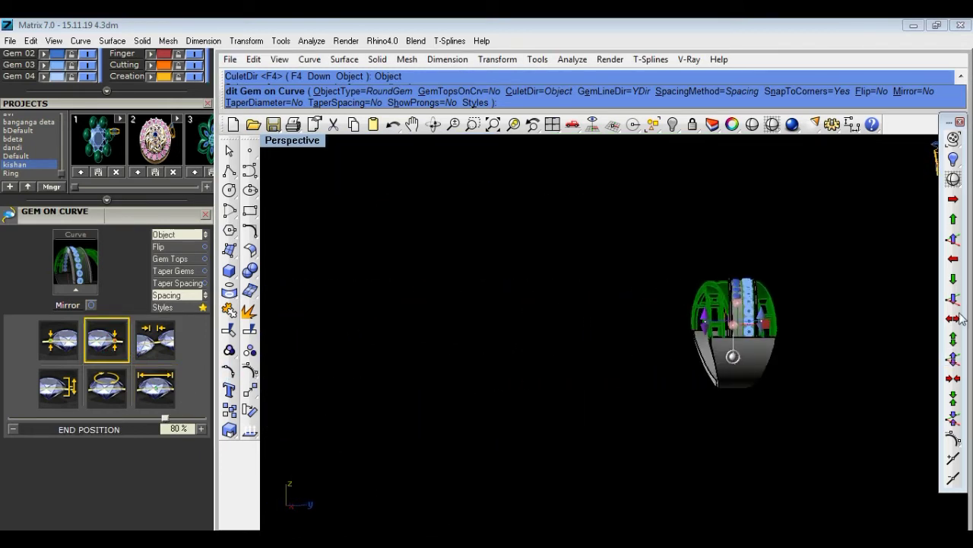
{"action": "scroll", "coordinate": [757, 314], "scroll_direction": "up", "scroll_amount": 2}
{"action": "scroll", "coordinate": [757, 314], "scroll_direction": "up", "scroll_amount": 2}
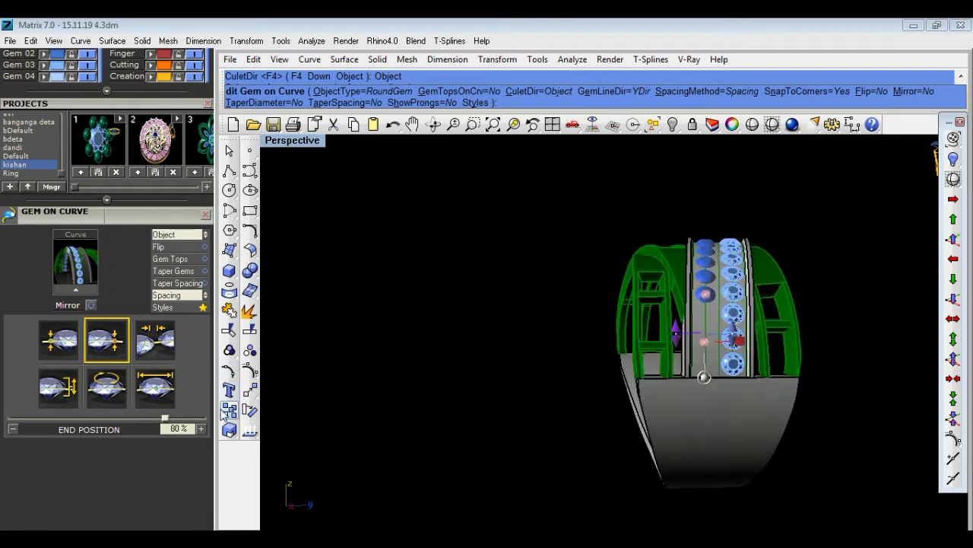
{"action": "left_click_drag", "start_coordinate": [169, 422], "coordinate": [200, 427]}
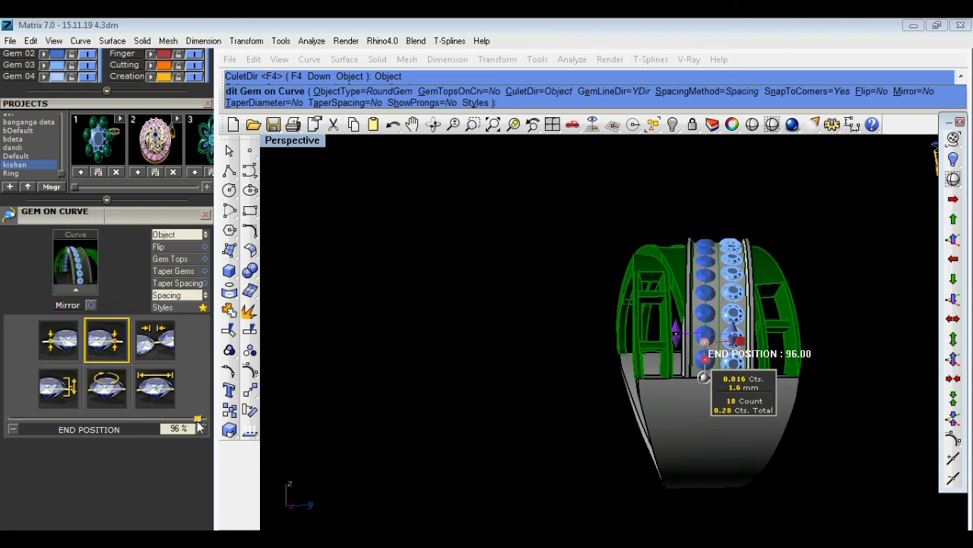
{"action": "scroll", "coordinate": [707, 373], "scroll_direction": "up", "scroll_amount": 1}
{"action": "scroll", "coordinate": [707, 373], "scroll_direction": "up", "scroll_amount": 2}
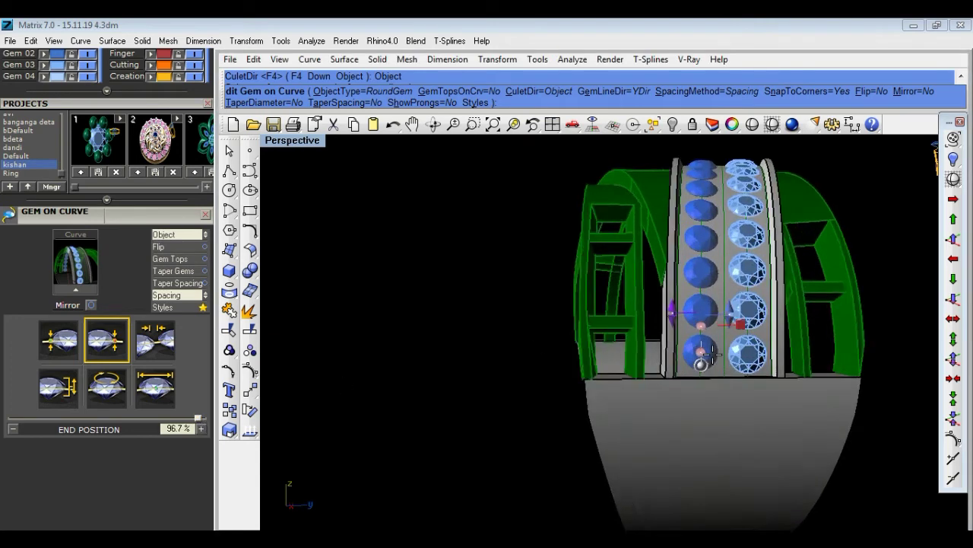
{"action": "scroll", "coordinate": [709, 370], "scroll_direction": "up", "scroll_amount": 2}
{"action": "scroll", "coordinate": [711, 370], "scroll_direction": "up", "scroll_amount": 2}
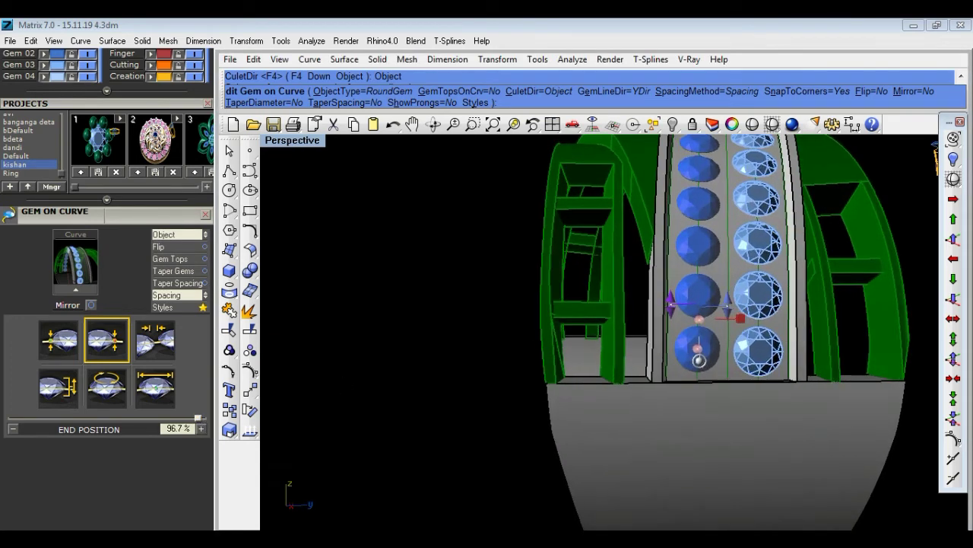
{"action": "left_click", "coordinate": [202, 430]}
Set the gem row's end position to 97.5%.
{"action": "double_click", "coordinate": [177, 428]}
{"action": "type", "text": "95"}
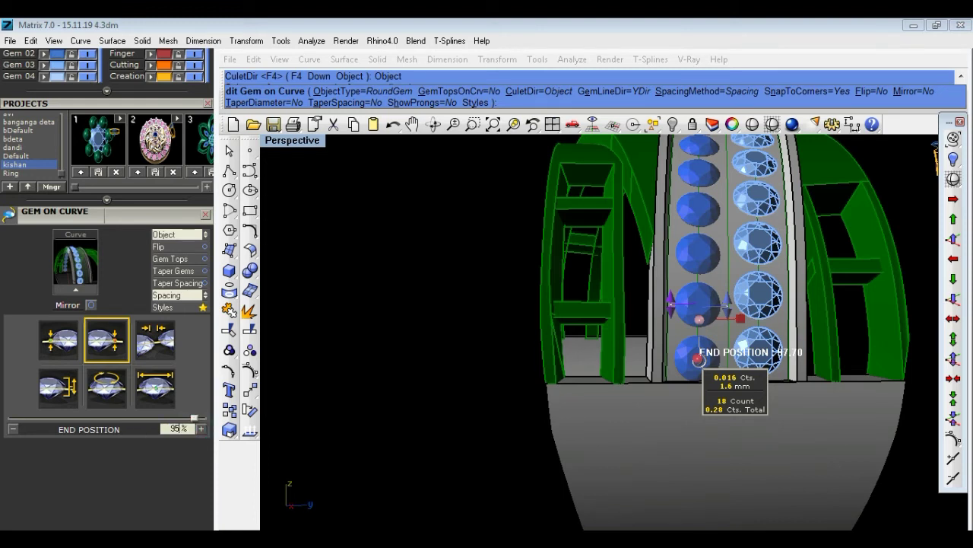
{"action": "key", "text": "Return"}
{"action": "left_click", "coordinate": [202, 430]}
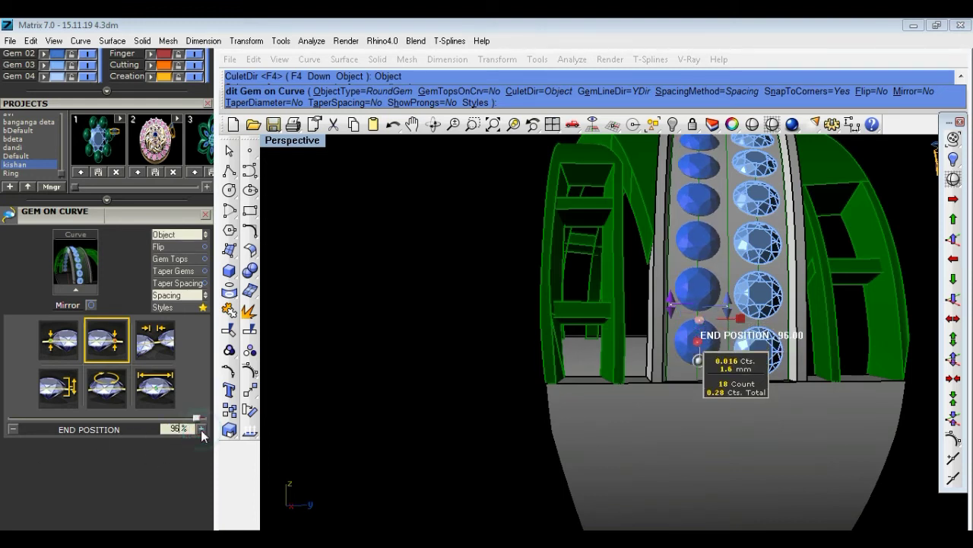
{"action": "left_click", "coordinate": [201, 430]}
{"action": "left_click", "coordinate": [201, 429]}
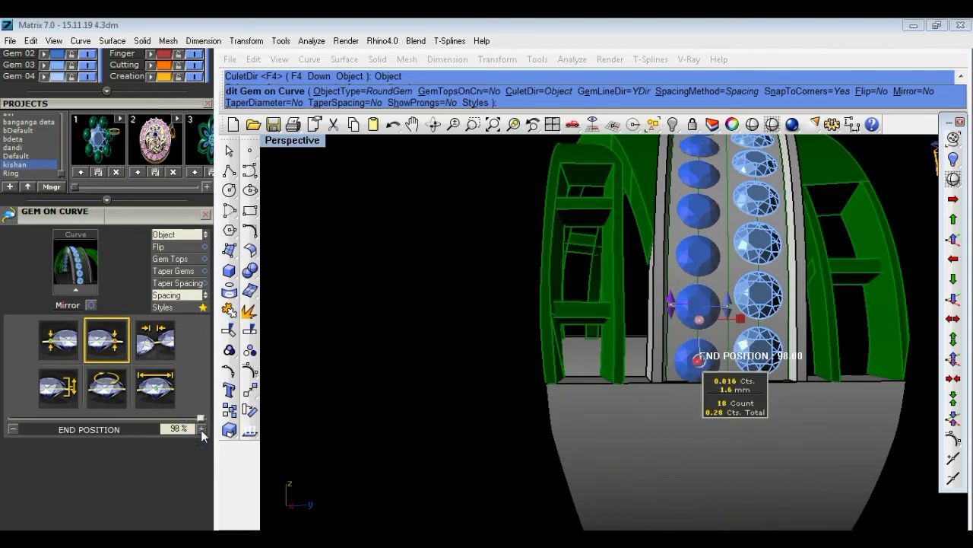
{"action": "left_click", "coordinate": [190, 428]}
{"action": "left_click", "coordinate": [201, 429]}
{"action": "type", "text": "95"}
{"action": "key", "text": "Return"}
{"action": "left_click", "coordinate": [201, 428]}
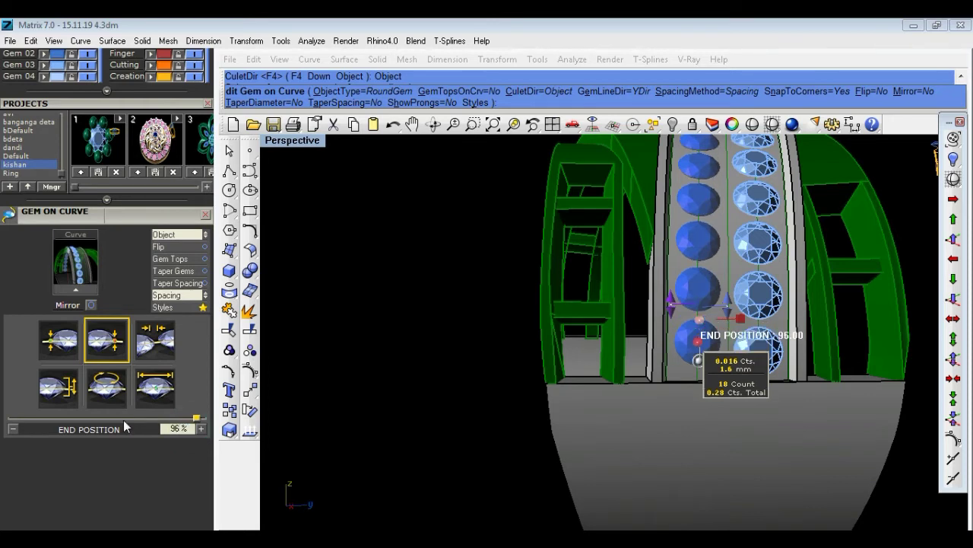
{"action": "double_click", "coordinate": [177, 429]}
{"action": "key", "text": "Return"}
{"action": "left_click", "coordinate": [190, 429]}
{"action": "key", "text": "BackSpace"}
{"action": "key", "text": "BackSpace"}
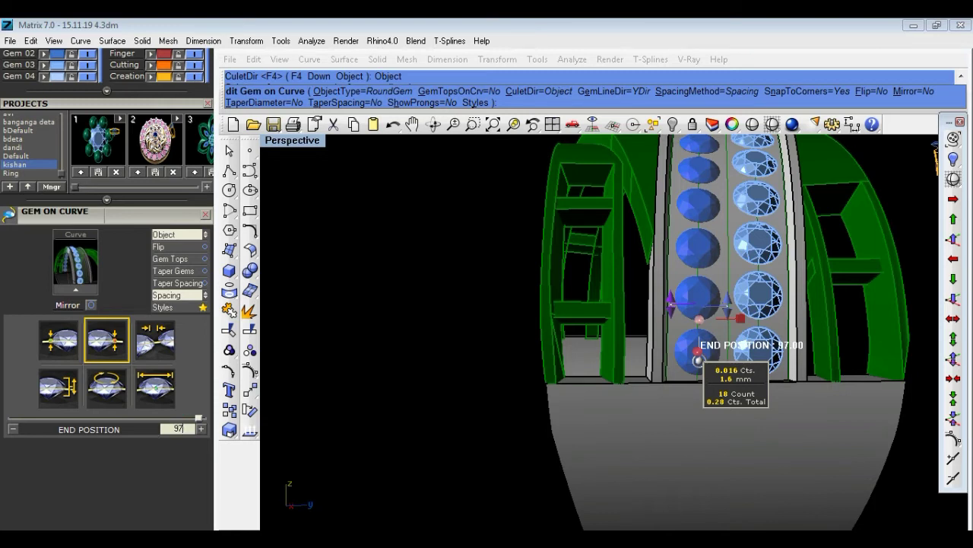
{"action": "key", "text": "Return"}
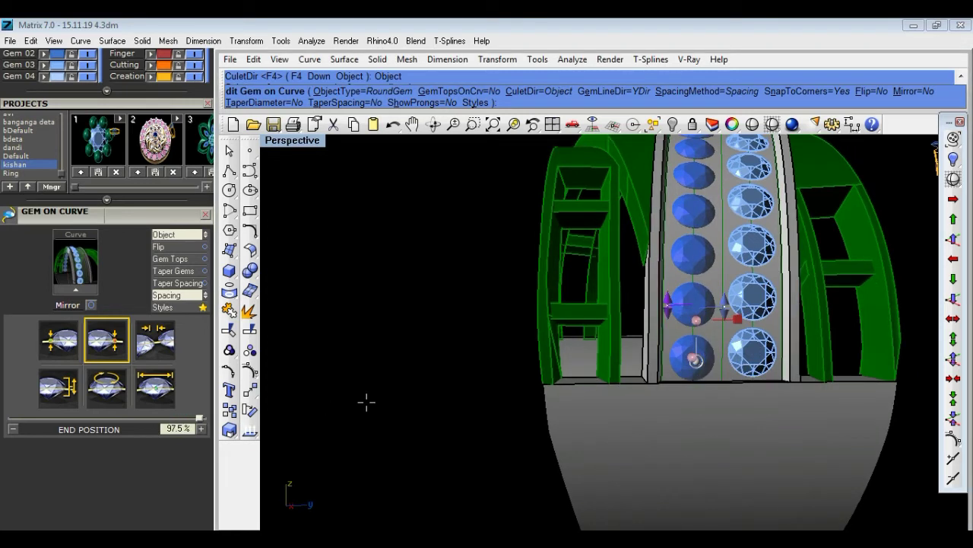
Finish placing the gem rows and orbit toward the ring's underside.
{"action": "right_click", "coordinate": [460, 347]}
{"action": "mouse_move", "coordinate": [459, 347]}
{"action": "right_mouse_down"}
{"action": "mouse_move", "coordinate": [541, 424]}
{"action": "mouse_move", "coordinate": [667, 365]}
{"action": "mouse_move", "coordinate": [791, 342]}
{"action": "mouse_move", "coordinate": [794, 322]}
{"action": "mouse_move", "coordinate": [820, 314]}
{"action": "mouse_move", "coordinate": [836, 276]}
{"action": "mouse_move", "coordinate": [781, 311]}
{"action": "mouse_move", "coordinate": [824, 271]}
{"action": "right_mouse_up"}
{"action": "scroll", "coordinate": [829, 259], "scroll_direction": "up", "scroll_amount": 3}
{"action": "scroll", "coordinate": [832, 240], "scroll_direction": "up", "scroll_amount": 2}
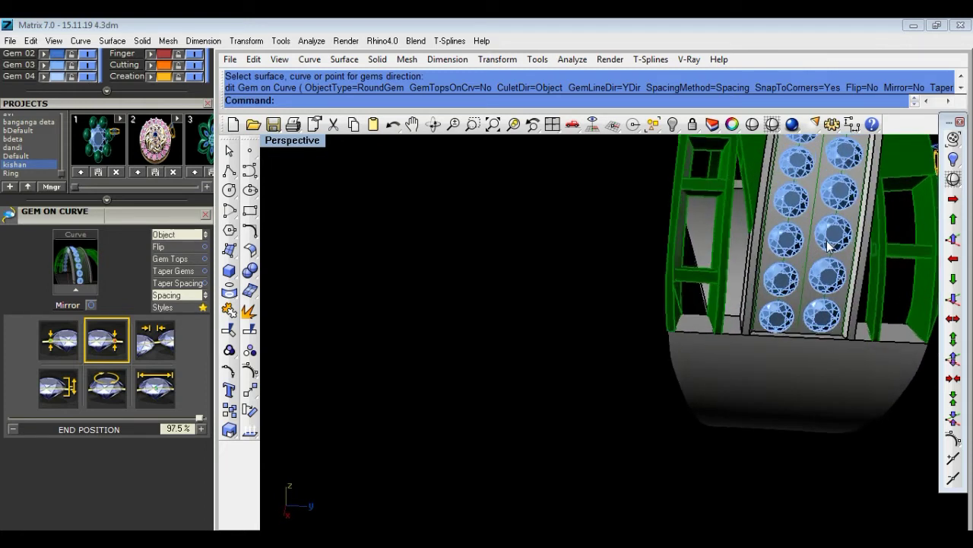
{"action": "scroll", "coordinate": [832, 245], "scroll_direction": "up", "scroll_amount": 2}
{"action": "scroll", "coordinate": [829, 256], "scroll_direction": "up", "scroll_amount": 2}
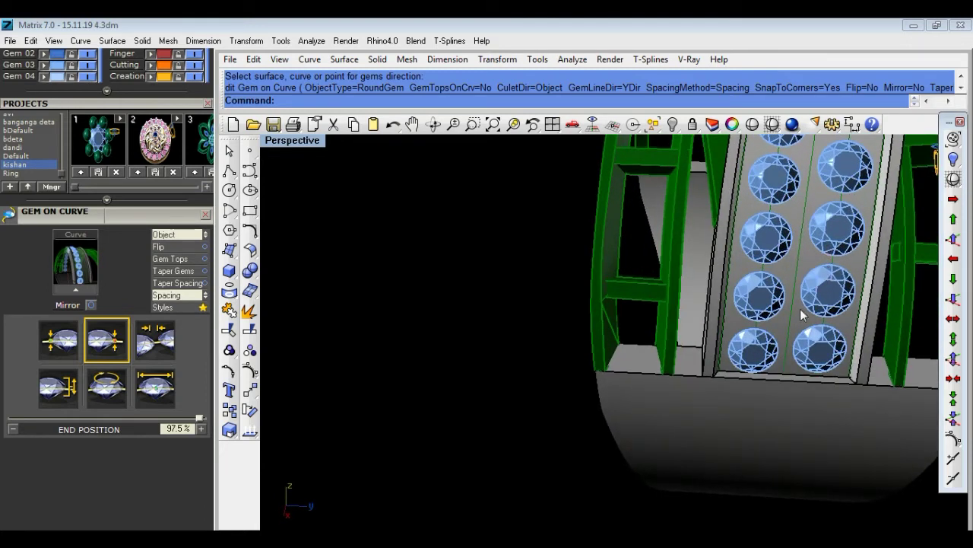
Undo the placed gem rows and pick the band curve as a new gem path.
{"action": "key", "text": "ctrl+z"}
{"action": "left_click", "coordinate": [819, 335]}
{"action": "key", "text": "Return"}
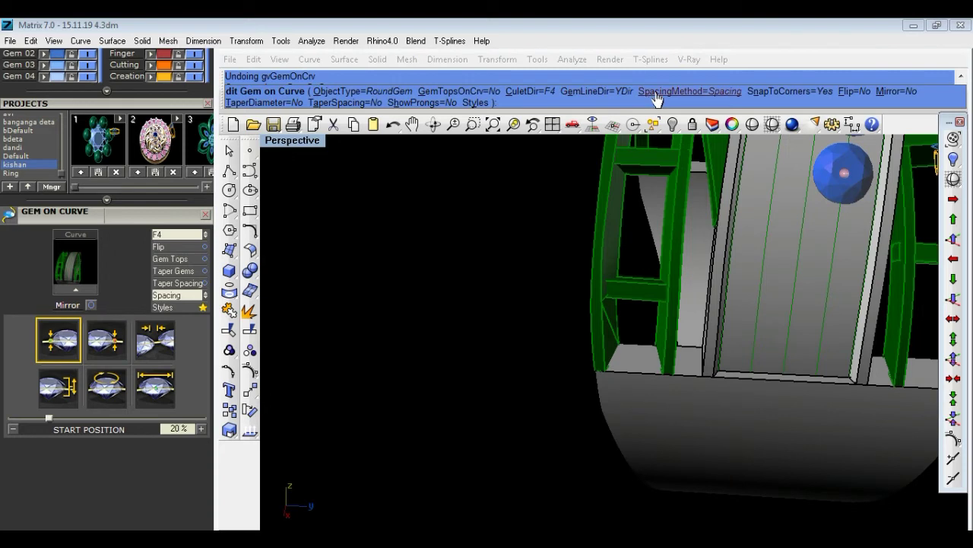
Point the gem culets toward the band surface and fix the row's start and end points.
{"action": "left_click", "coordinate": [544, 92]}
{"action": "left_click", "coordinate": [354, 100]}
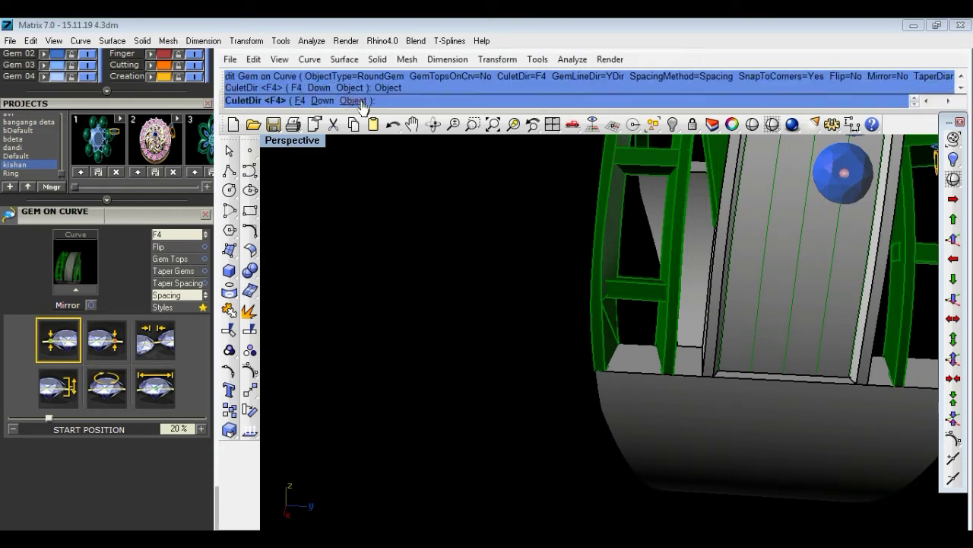
{"action": "left_click", "coordinate": [831, 249]}
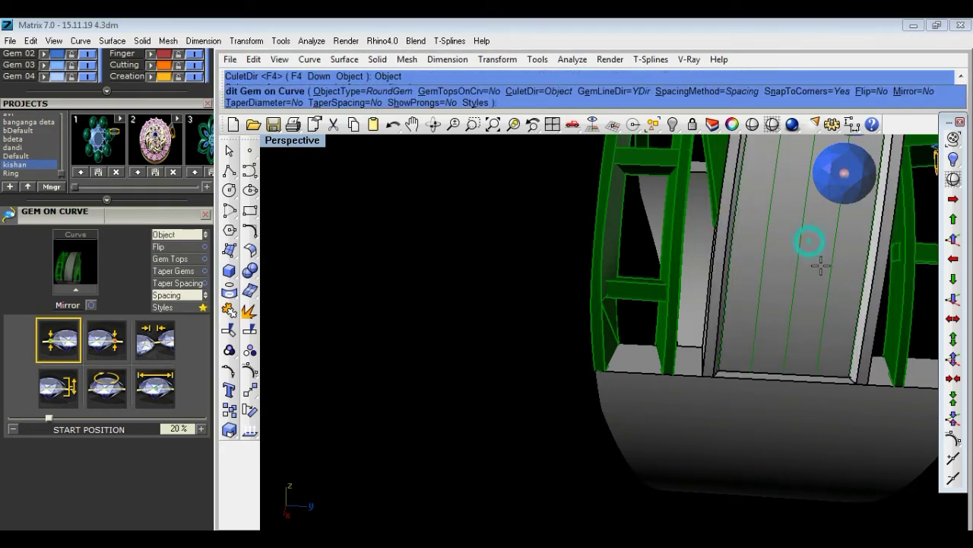
{"action": "left_click", "coordinate": [842, 167]}
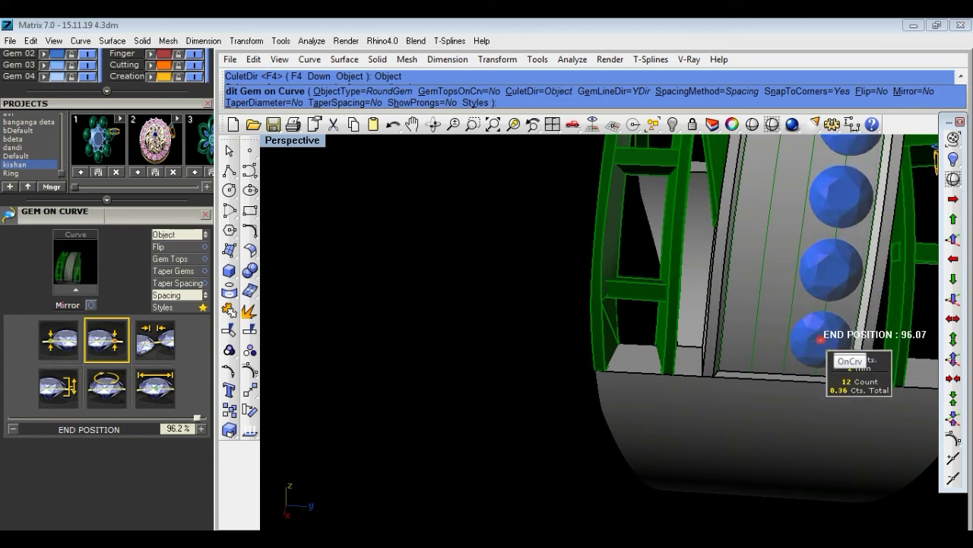
{"action": "left_click", "coordinate": [819, 344]}
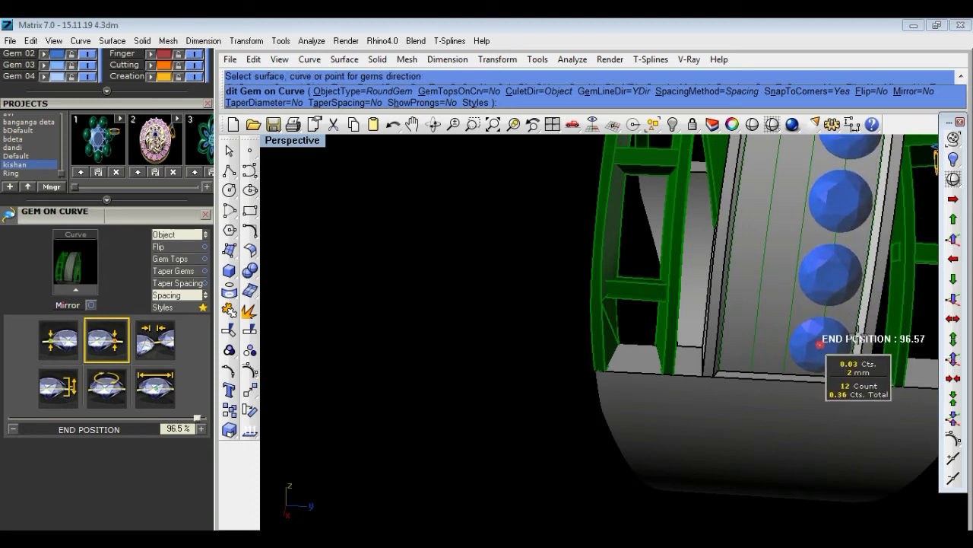
Set the spacing between gems to 0.05 mm.
{"action": "left_click", "coordinate": [148, 339]}
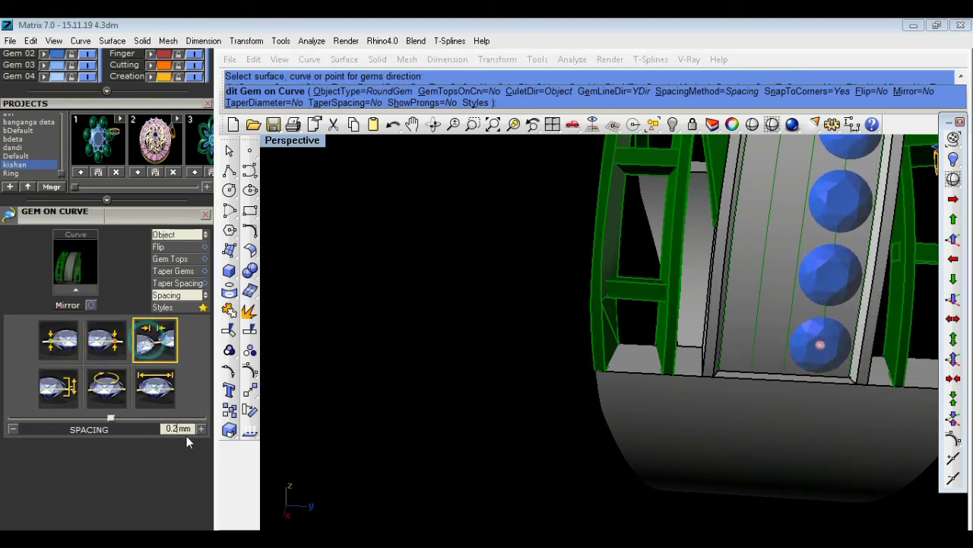
{"action": "left_click", "coordinate": [186, 428]}
{"action": "type", "text": "0.5"}
{"action": "key", "text": "Return"}
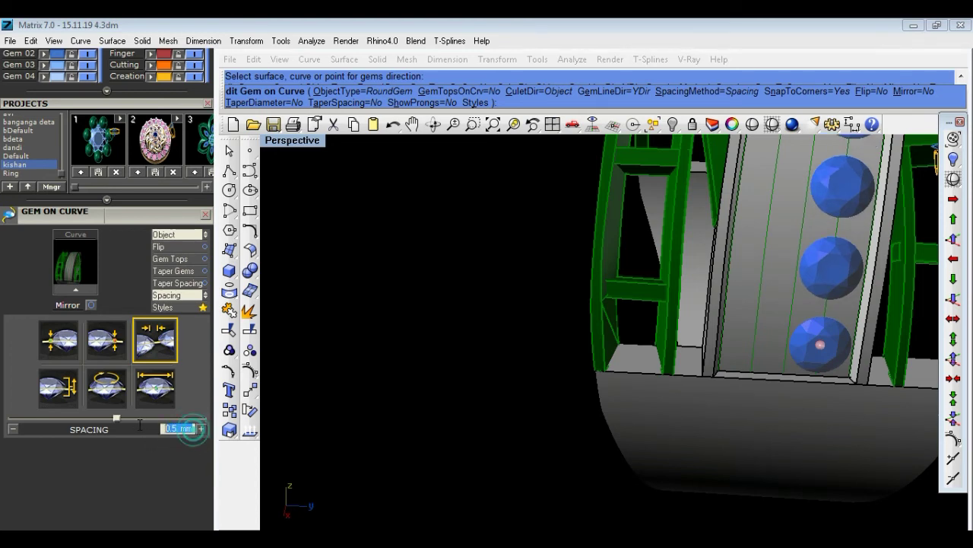
{"action": "type", "text": "0.05"}
{"action": "key", "text": "Return"}
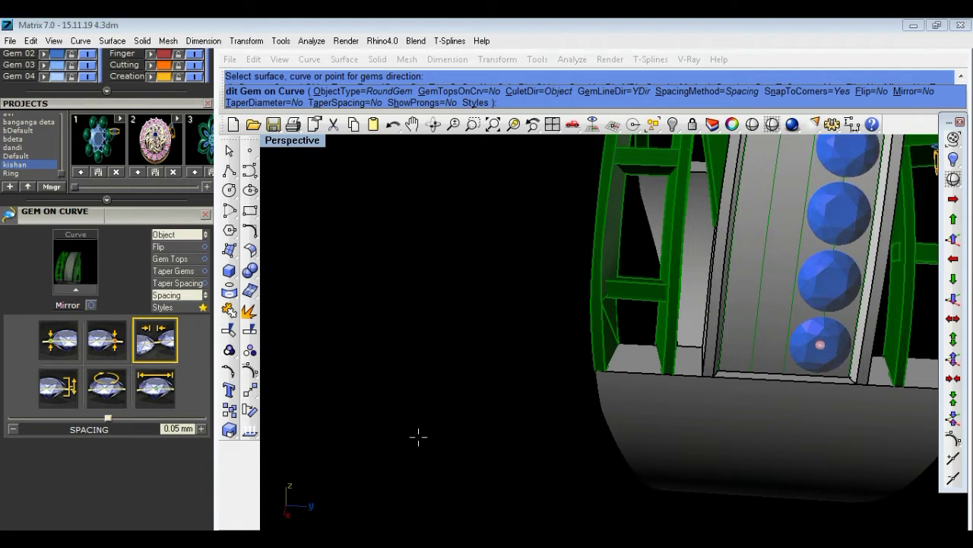
Extend the gem row's start further down the curve.
{"action": "right_click_drag", "start_coordinate": [418, 436], "coordinate": [765, 370]}
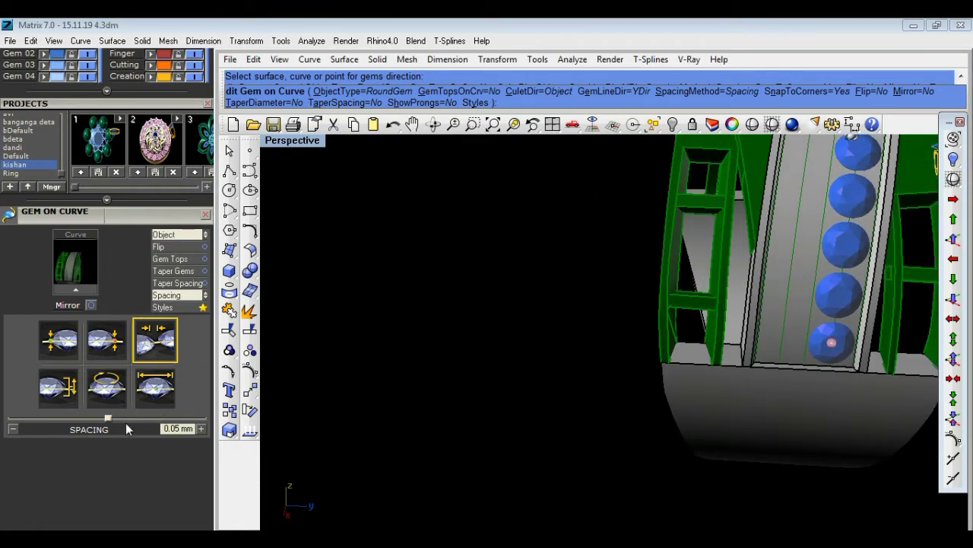
{"action": "left_click", "coordinate": [122, 346]}
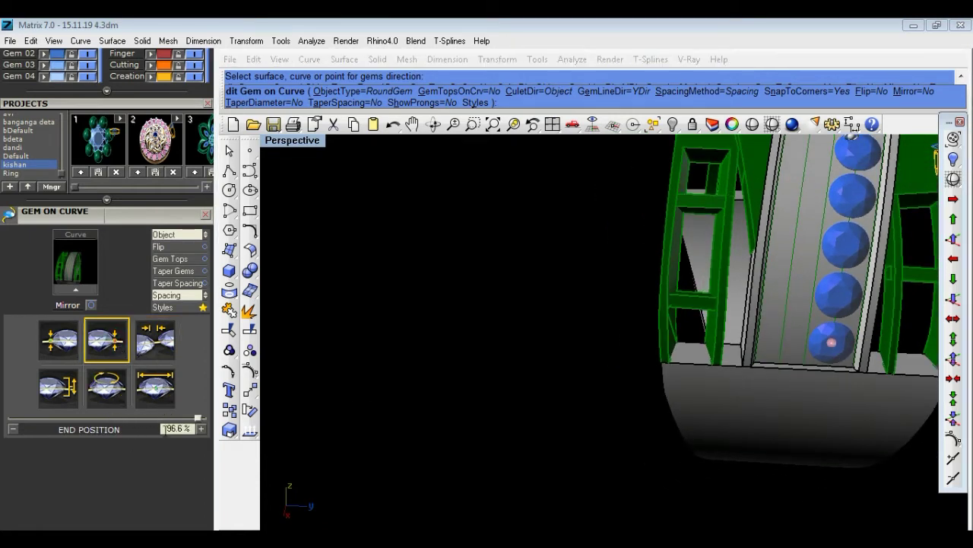
{"action": "mouse_move", "coordinate": [432, 418]}
{"action": "right_mouse_down"}
{"action": "mouse_move", "coordinate": [564, 341]}
{"action": "mouse_move", "coordinate": [430, 319]}
{"action": "mouse_move", "coordinate": [701, 352]}
{"action": "mouse_move", "coordinate": [629, 448]}
{"action": "mouse_move", "coordinate": [635, 440]}
{"action": "right_mouse_up"}
{"action": "scroll", "coordinate": [595, 490], "scroll_direction": "up", "scroll_amount": 1}
{"action": "scroll", "coordinate": [596, 490], "scroll_direction": "up", "scroll_amount": 2}
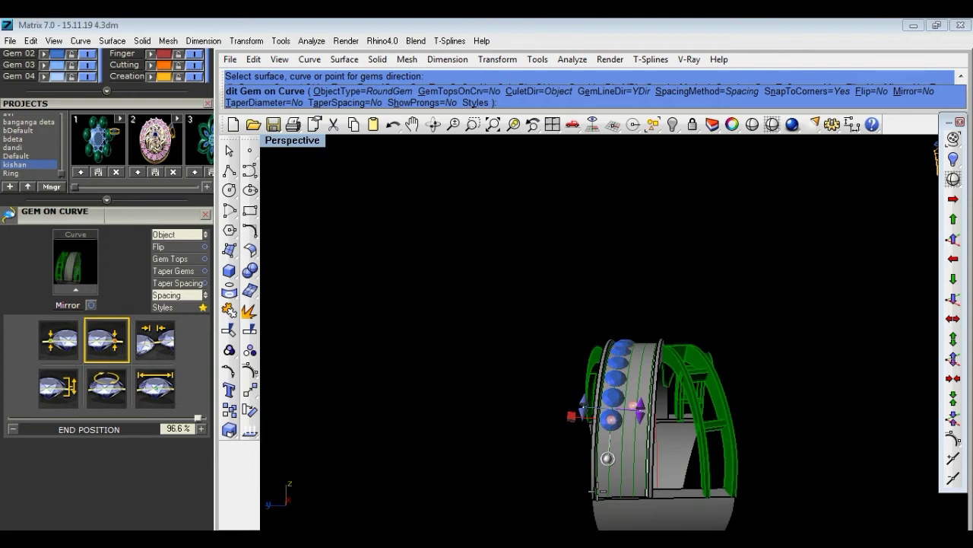
{"action": "right_click_drag", "start_coordinate": [596, 491], "coordinate": [595, 347], "text": "shift"}
{"action": "left_click_drag", "start_coordinate": [612, 278], "coordinate": [609, 337]}
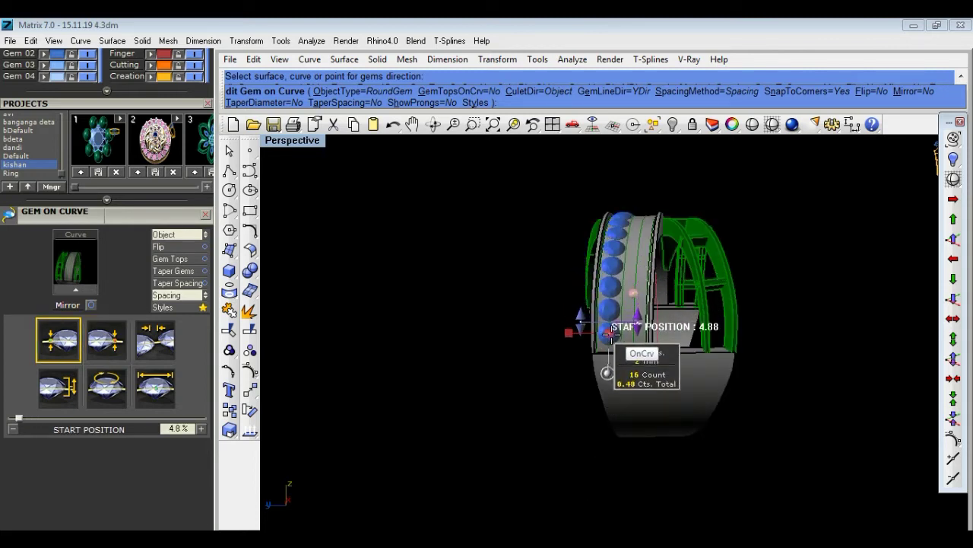
{"action": "scroll", "coordinate": [609, 342], "scroll_direction": "up", "scroll_amount": 3}
{"action": "scroll", "coordinate": [609, 350], "scroll_direction": "up", "scroll_amount": 3}
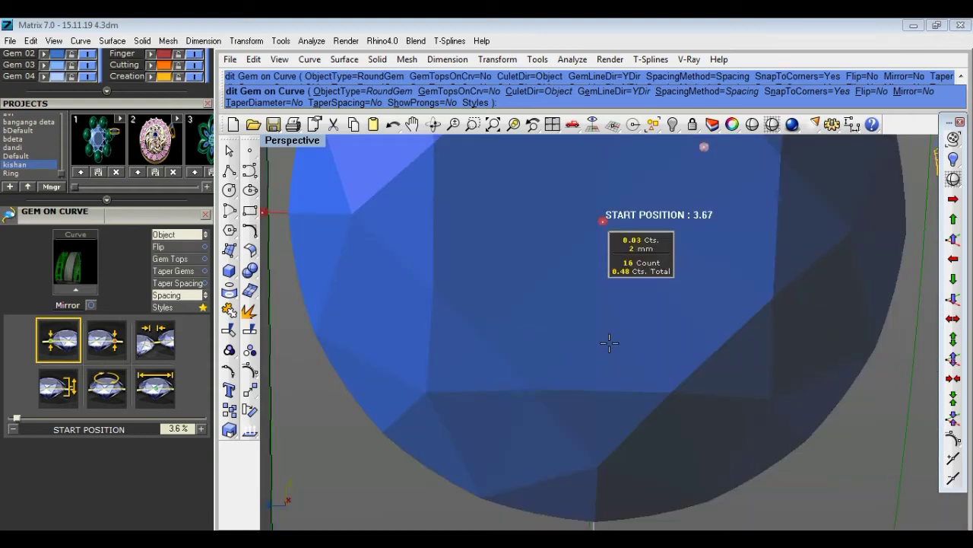
{"action": "scroll", "coordinate": [608, 368], "scroll_direction": "down", "scroll_amount": 3}
{"action": "scroll", "coordinate": [610, 363], "scroll_direction": "up", "scroll_amount": 4}
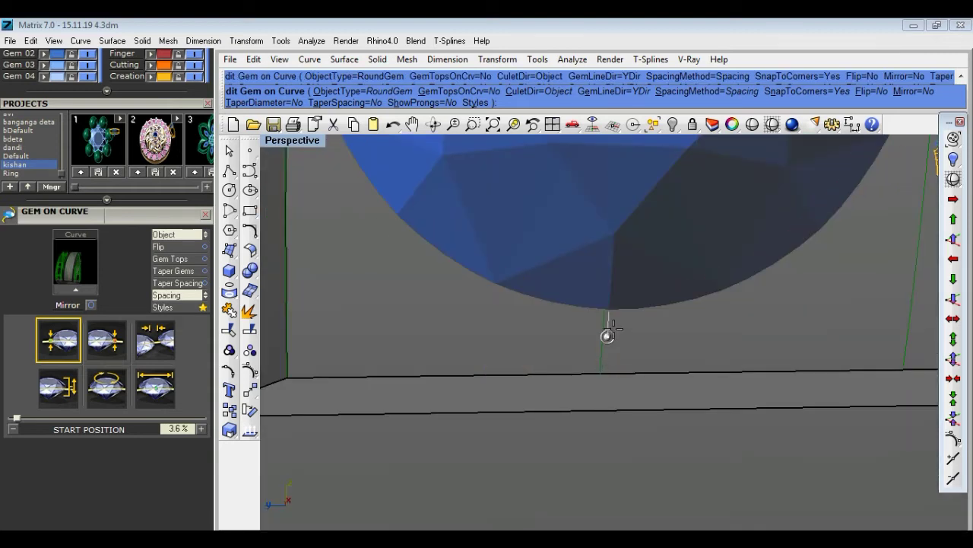
{"action": "scroll", "coordinate": [607, 335], "scroll_direction": "down", "scroll_amount": 4}
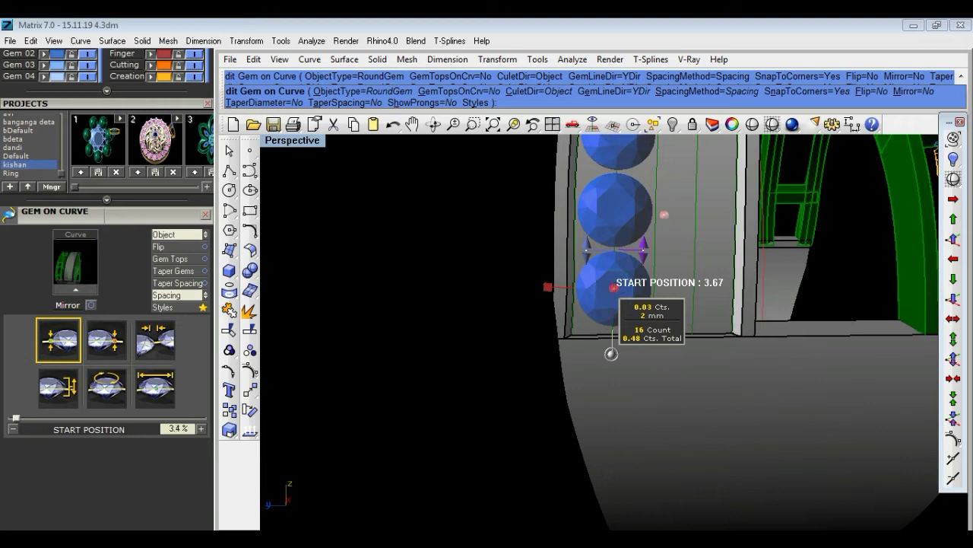
Accept the row of 16 round 2 mm gems starting at 3.2%.
{"action": "right_click", "coordinate": [448, 318]}
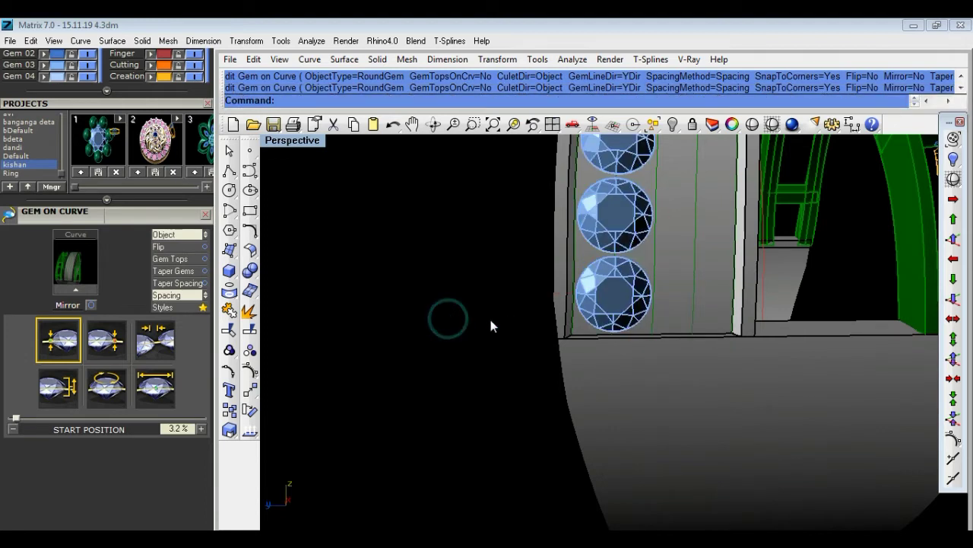
{"action": "scroll", "coordinate": [491, 326], "scroll_direction": "down", "scroll_amount": 5}
{"action": "right_click_drag", "start_coordinate": [679, 312], "coordinate": [3, 274]}
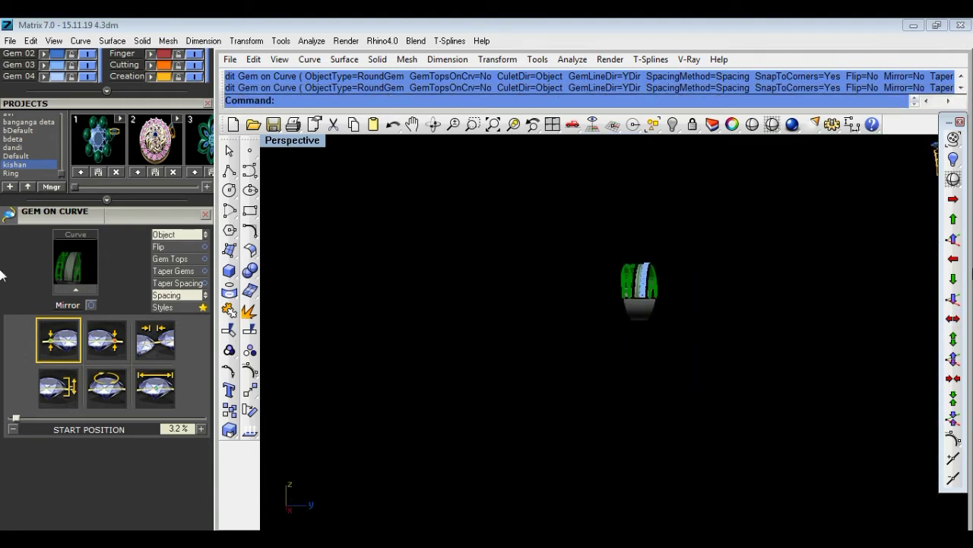
Rerun gems-on-curve on the second curve with culets toward the band, extending the row down.
{"action": "scroll", "coordinate": [594, 350], "scroll_direction": "up", "scroll_amount": 2}
{"action": "scroll", "coordinate": [593, 350], "scroll_direction": "up", "scroll_amount": 3}
{"action": "scroll", "coordinate": [593, 350], "scroll_direction": "up", "scroll_amount": 2}
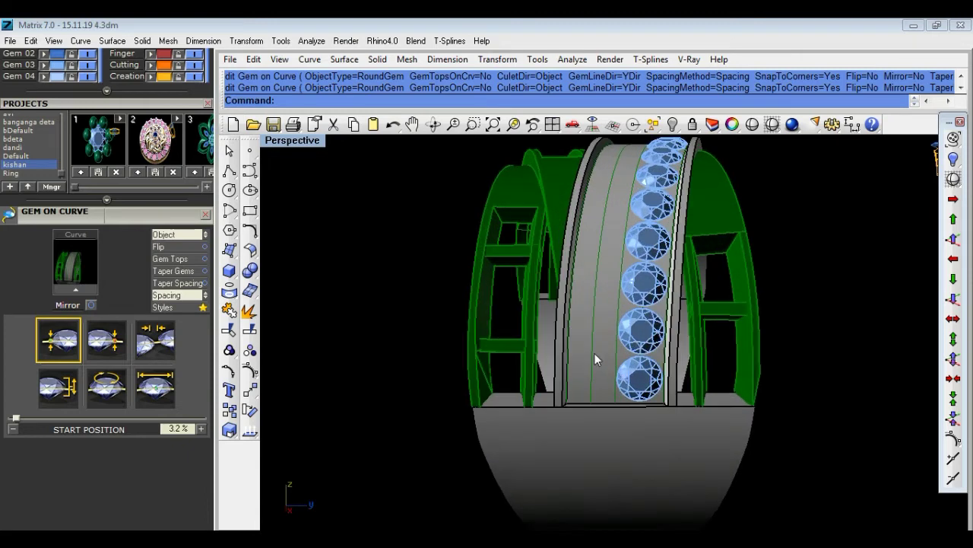
{"action": "left_click", "coordinate": [591, 346]}
{"action": "right_click", "coordinate": [821, 260]}
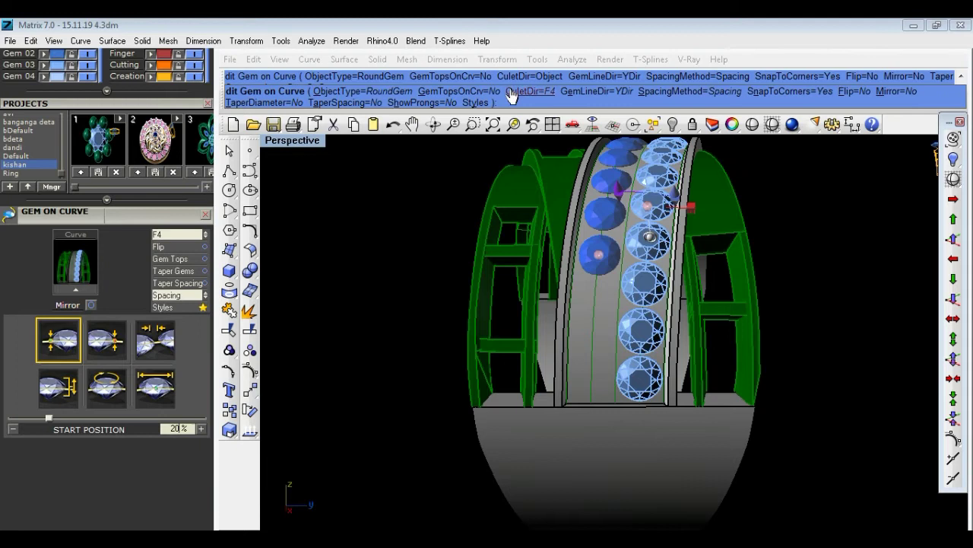
{"action": "left_click", "coordinate": [545, 95]}
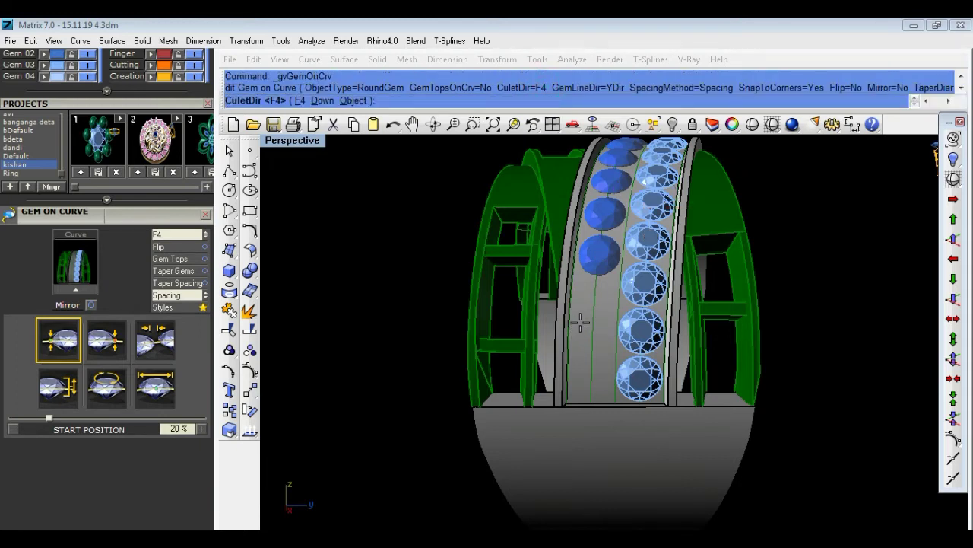
{"action": "left_click", "coordinate": [353, 101]}
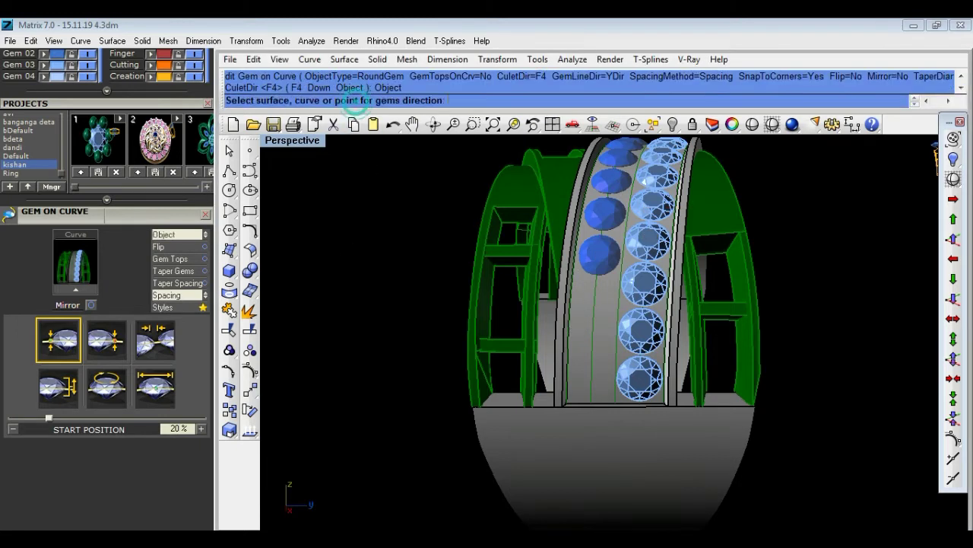
{"action": "left_click", "coordinate": [588, 313]}
{"action": "left_click_drag", "start_coordinate": [599, 253], "coordinate": [592, 376]}
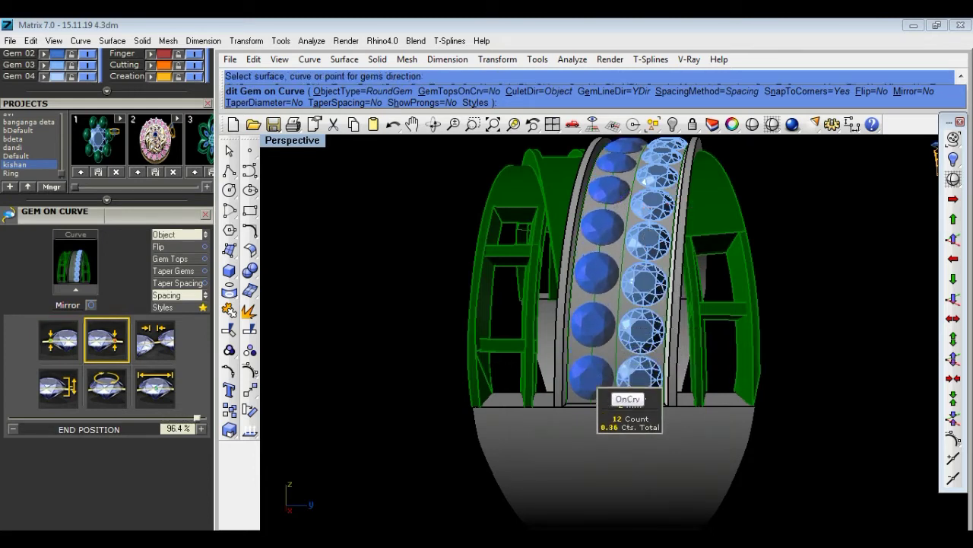
Adjust the gem spacing, slide the new row along the curve, and accept the second row.
{"action": "left_click", "coordinate": [156, 339]}
{"action": "double_click", "coordinate": [190, 429]}
{"action": "type", "text": "0.05"}
{"action": "mouse_move", "coordinate": [761, 330]}
{"action": "right_mouse_down"}
{"action": "mouse_move", "coordinate": [445, 331]}
{"action": "mouse_move", "coordinate": [357, 296]}
{"action": "right_mouse_up"}
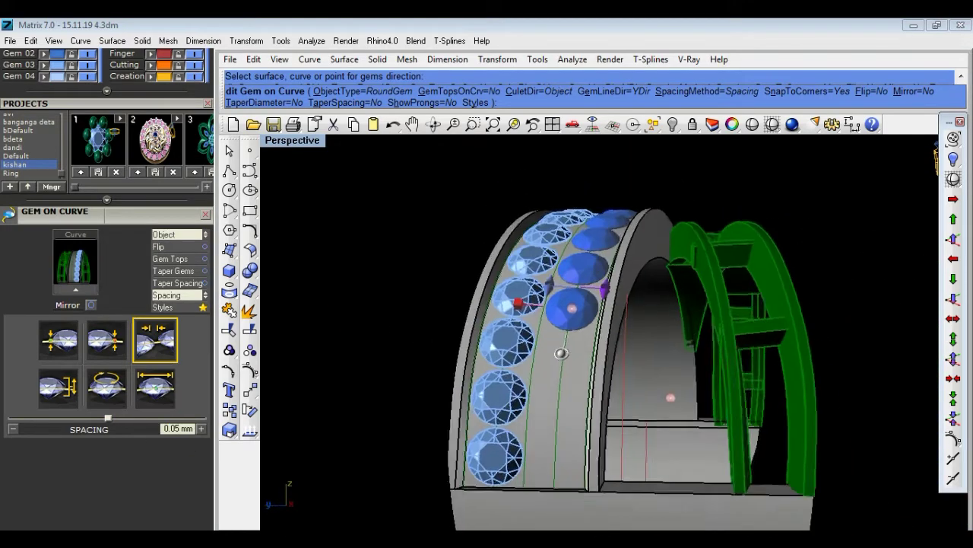
{"action": "mouse_move", "coordinate": [561, 271]}
{"action": "left_mouse_down"}
{"action": "mouse_move", "coordinate": [601, 390]}
{"action": "mouse_move", "coordinate": [600, 423]}
{"action": "left_mouse_up"}
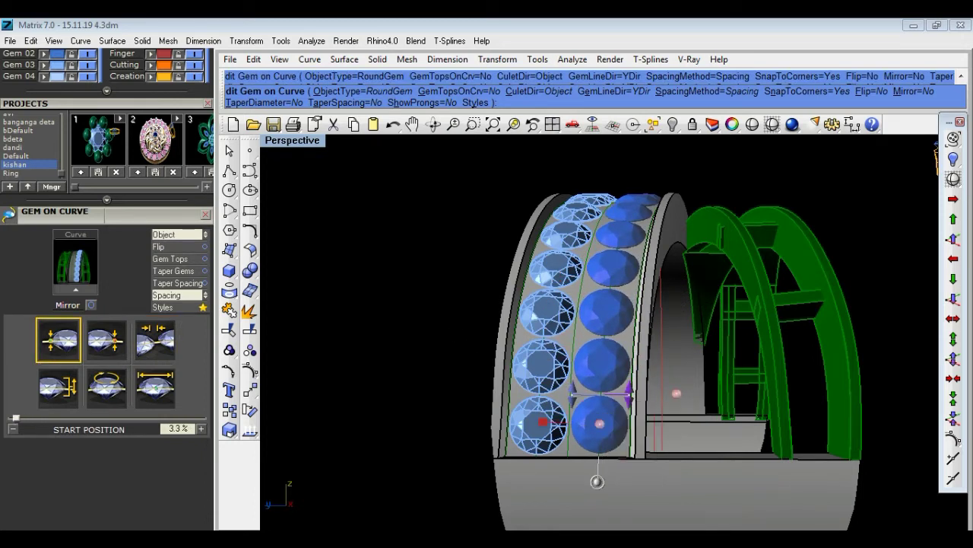
{"action": "key", "text": "Return"}
{"action": "scroll", "coordinate": [865, 368], "scroll_direction": "down", "scroll_amount": 5}
{"action": "right_click_drag", "start_coordinate": [865, 368], "coordinate": [596, 497]}
{"action": "scroll", "coordinate": [471, 430], "scroll_direction": "up", "scroll_amount": 3}
Select the left gem row and launch Prongs from the General menu.
{"action": "scroll", "coordinate": [471, 430], "scroll_direction": "up", "scroll_amount": 3}
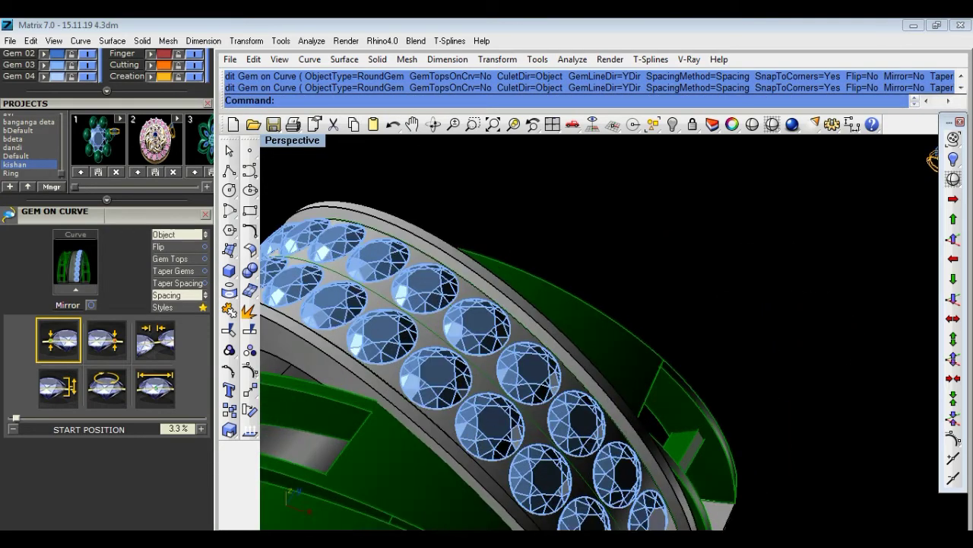
{"action": "scroll", "coordinate": [495, 395], "scroll_direction": "down", "scroll_amount": 5}
{"action": "mouse_move", "coordinate": [537, 405]}
{"action": "right_mouse_down"}
{"action": "mouse_move", "coordinate": [636, 426]}
{"action": "mouse_move", "coordinate": [534, 405]}
{"action": "right_mouse_up"}
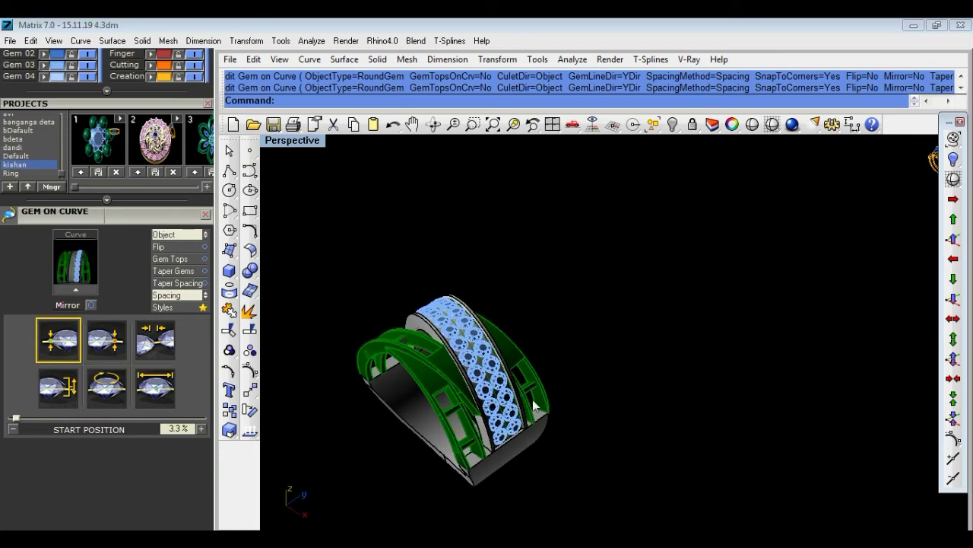
{"action": "scroll", "coordinate": [483, 370], "scroll_direction": "up", "scroll_amount": 3}
{"action": "scroll", "coordinate": [483, 371], "scroll_direction": "down", "scroll_amount": 5}
{"action": "right_click_drag", "start_coordinate": [600, 396], "coordinate": [514, 415]}
{"action": "scroll", "coordinate": [514, 414], "scroll_direction": "up", "scroll_amount": 3}
{"action": "scroll", "coordinate": [514, 414], "scroll_direction": "down", "scroll_amount": 3}
{"action": "mouse_move", "coordinate": [624, 406]}
{"action": "right_mouse_down"}
{"action": "mouse_move", "coordinate": [674, 428]}
{"action": "mouse_move", "coordinate": [641, 371]}
{"action": "right_mouse_up"}
{"action": "scroll", "coordinate": [495, 369], "scroll_direction": "up", "scroll_amount": 2}
{"action": "scroll", "coordinate": [495, 370], "scroll_direction": "up", "scroll_amount": 2}
{"action": "left_click", "coordinate": [420, 337]}
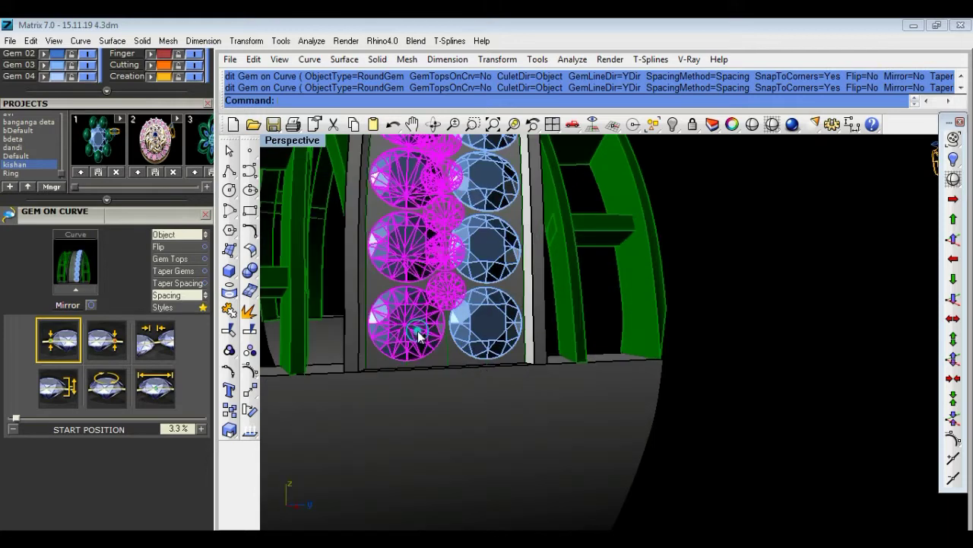
{"action": "middle_click", "coordinate": [421, 337]}
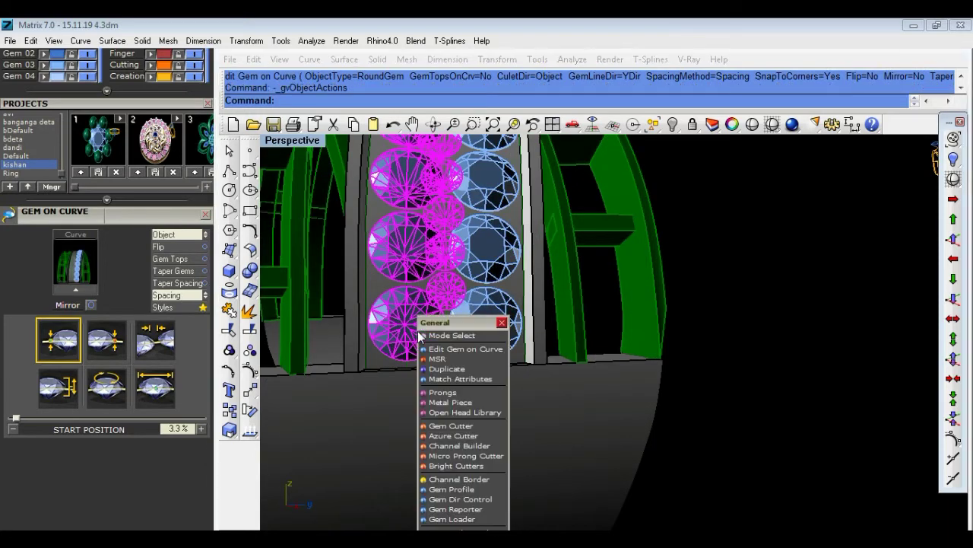
{"action": "left_click_drag", "start_coordinate": [473, 314], "coordinate": [760, 197]}
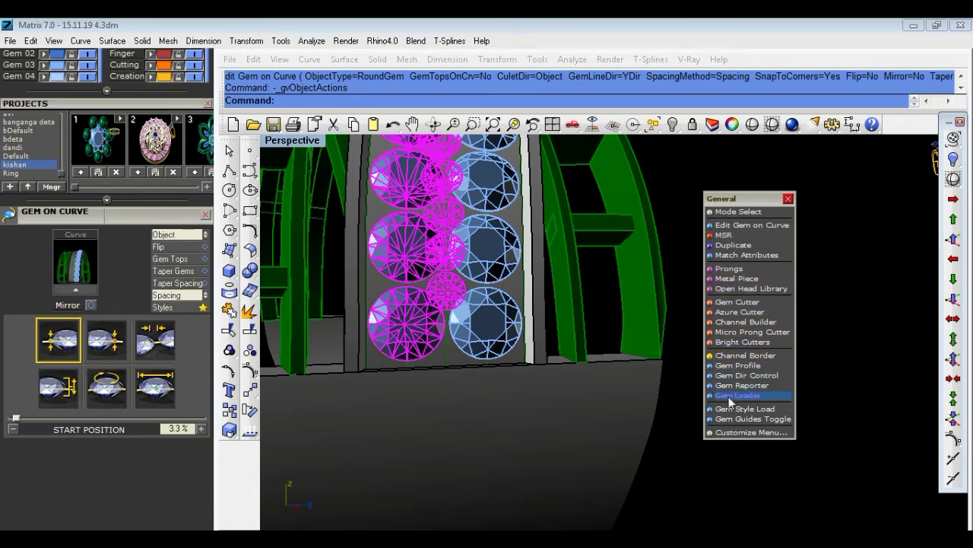
{"action": "left_click", "coordinate": [736, 269]}
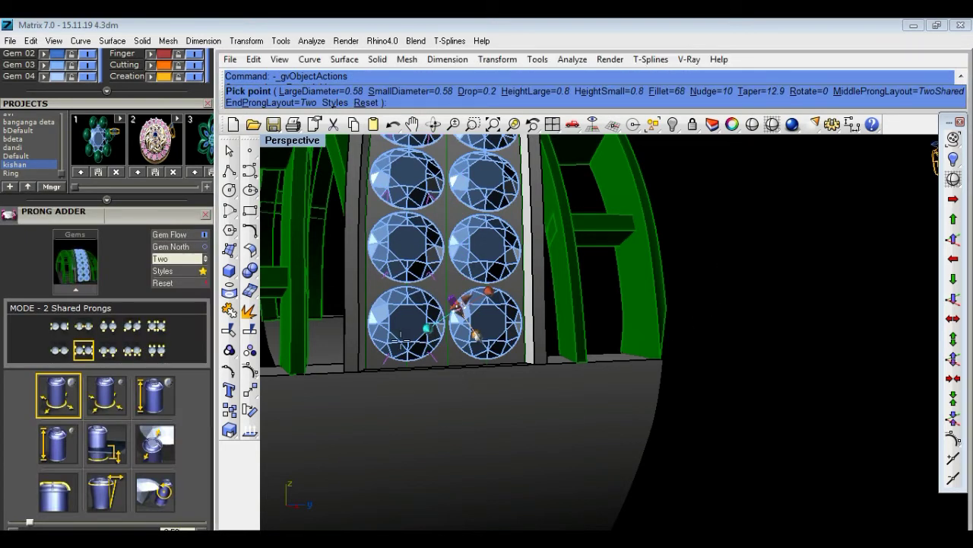
Set the large prong diameter to 0.5 mm.
{"action": "left_click", "coordinate": [70, 405]}
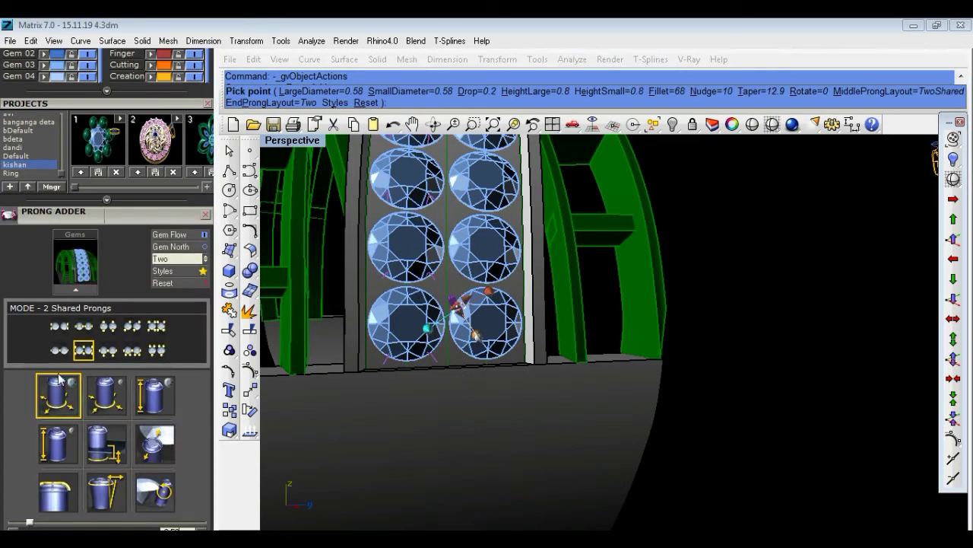
{"action": "left_click", "coordinate": [97, 397]}
{"action": "left_click", "coordinate": [106, 443]}
{"action": "left_click", "coordinate": [107, 327]}
{"action": "left_click", "coordinate": [55, 328]}
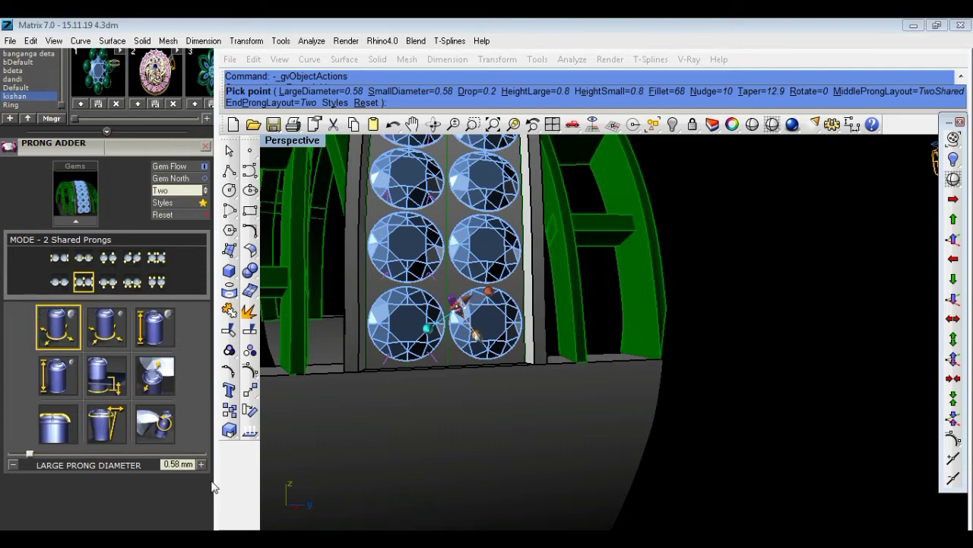
{"action": "right_click_drag", "start_coordinate": [457, 441], "coordinate": [645, 423]}
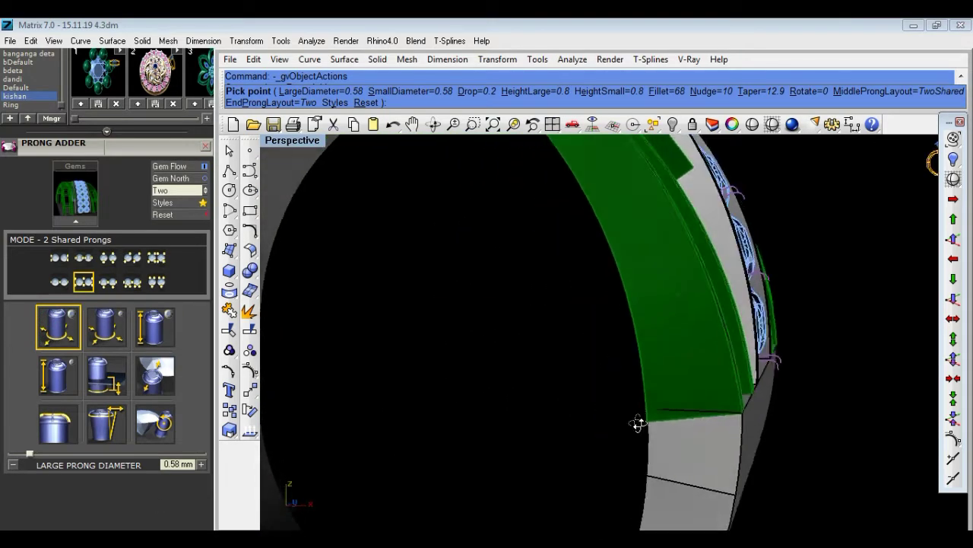
{"action": "left_click", "coordinate": [72, 335]}
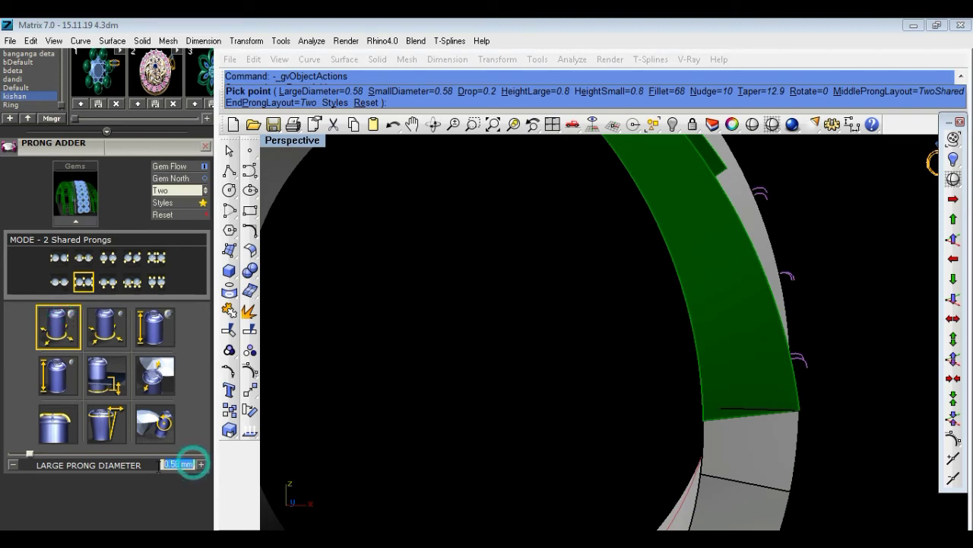
{"action": "key", "text": "BackSpace"}
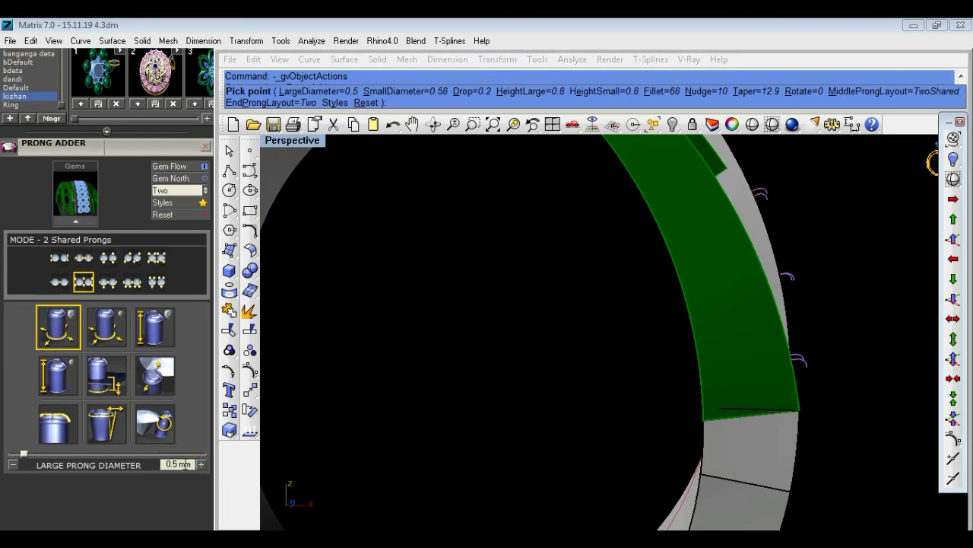
Set the small prong diameter to 0.5 mm.
{"action": "left_click", "coordinate": [112, 339]}
{"action": "left_click", "coordinate": [179, 464]}
{"action": "type", "text": "0.5"}
{"action": "key", "text": "Return"}
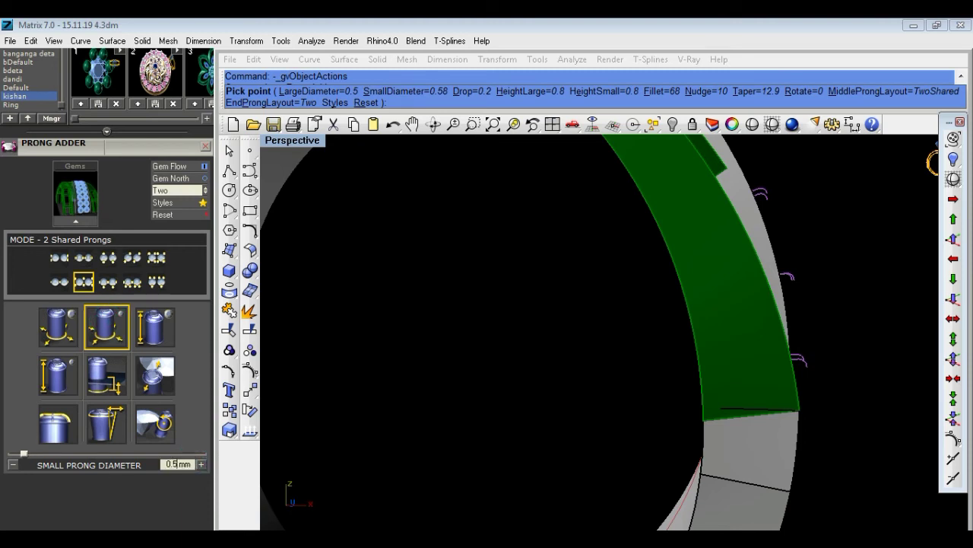
{"action": "right_click_drag", "start_coordinate": [687, 446], "coordinate": [519, 442]}
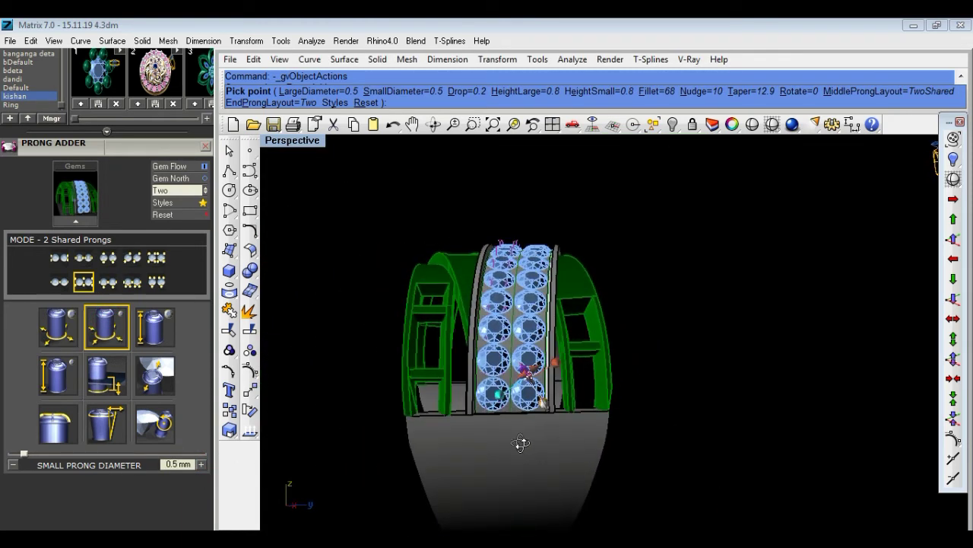
{"action": "scroll", "coordinate": [478, 365], "scroll_direction": "up", "scroll_amount": 2}
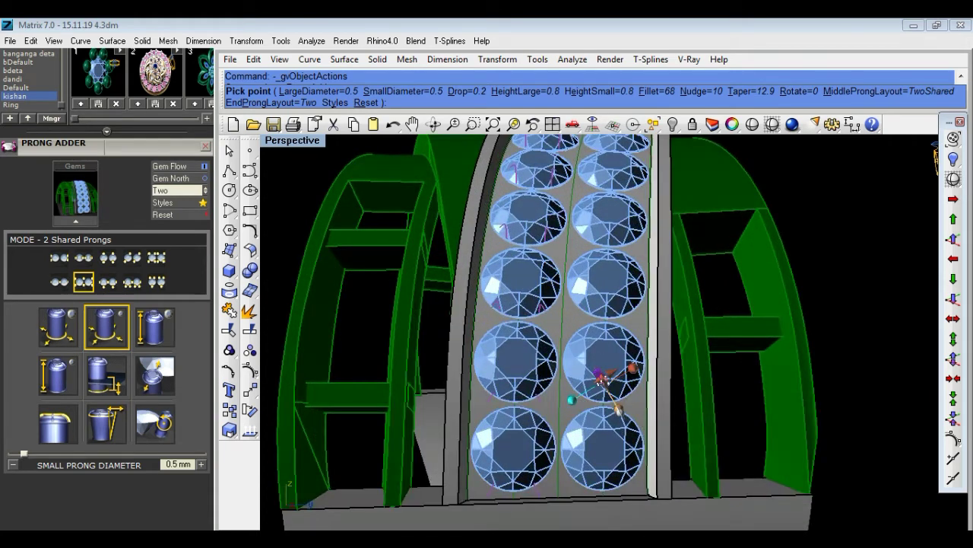
{"action": "scroll", "coordinate": [501, 323], "scroll_direction": "up", "scroll_amount": 2}
{"action": "scroll", "coordinate": [501, 323], "scroll_direction": "up", "scroll_amount": 2}
{"action": "scroll", "coordinate": [501, 323], "scroll_direction": "up", "scroll_amount": 1}
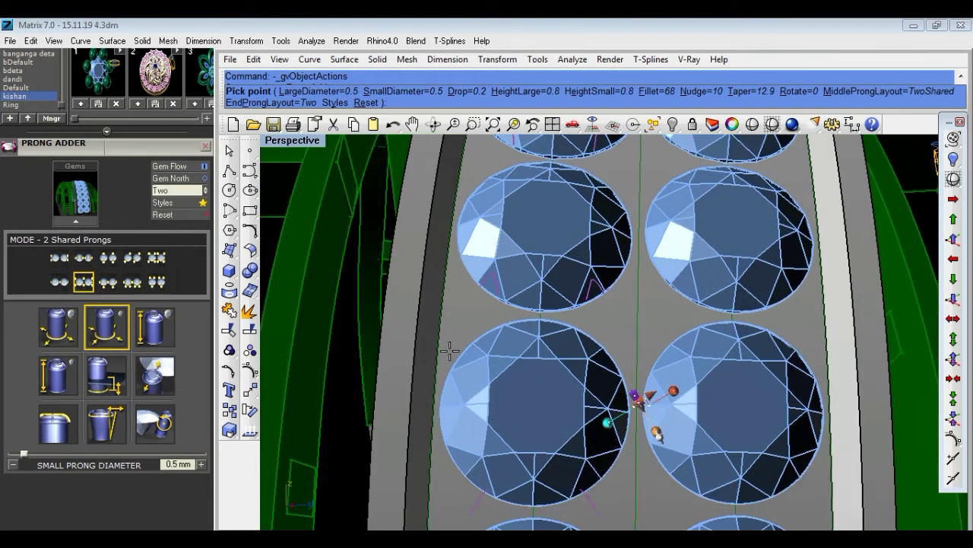
Confirm a 10% prong nudge and reselect the large prong diameter value.
{"action": "left_click", "coordinate": [158, 378]}
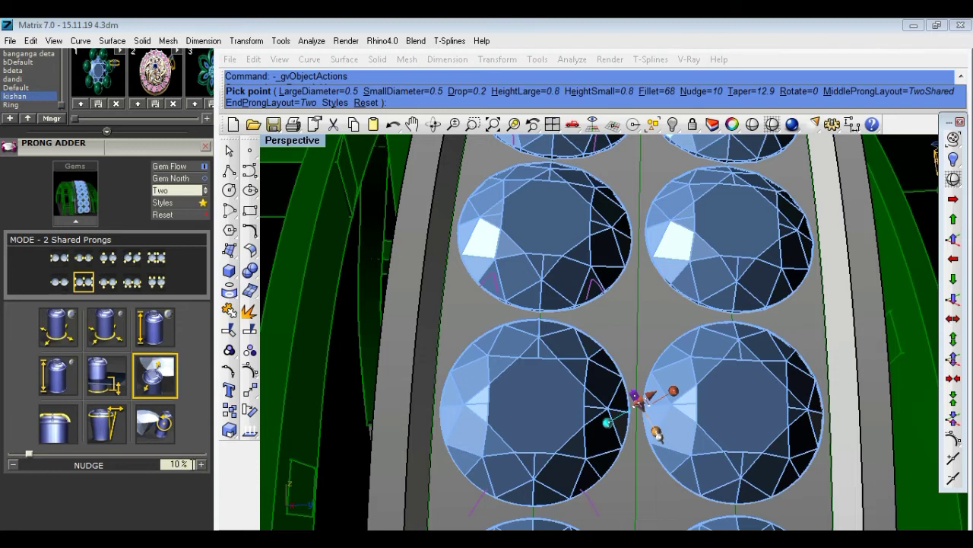
{"action": "key", "text": "Return"}
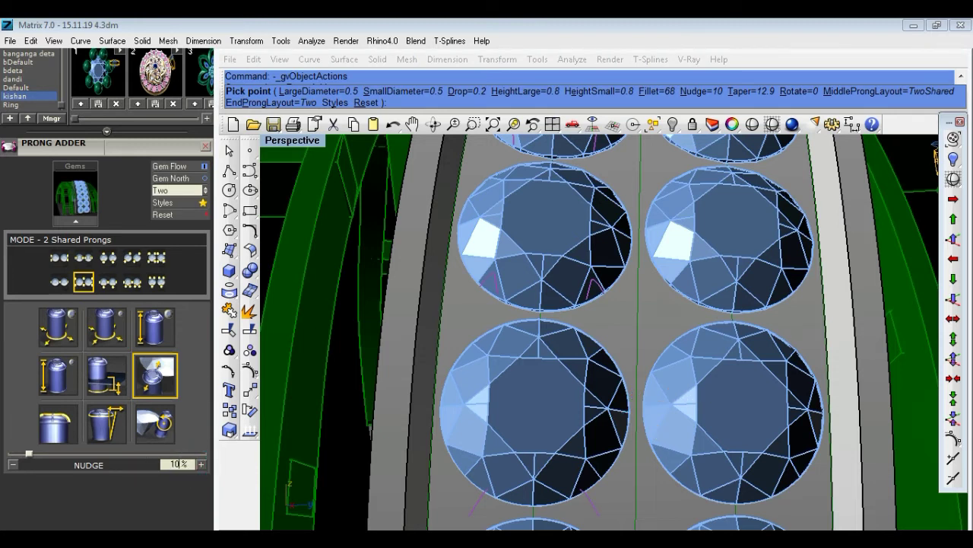
{"action": "left_click", "coordinate": [60, 327]}
{"action": "left_click", "coordinate": [178, 463]}
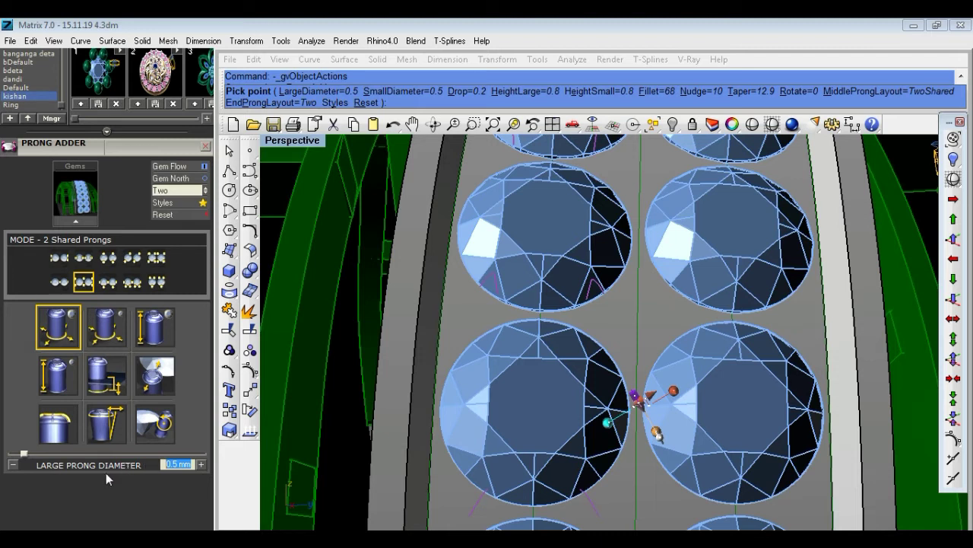
Raise the Large Prong Diameter from 0.5 mm to 0.8 mm in the Prong Adder panel.
{"action": "scroll", "coordinate": [746, 290], "scroll_direction": "down", "scroll_amount": 5}
{"action": "mouse_move", "coordinate": [315, 233]}
{"action": "right_mouse_down"}
{"action": "mouse_move", "coordinate": [424, 283]}
{"action": "mouse_move", "coordinate": [495, 292]}
{"action": "right_mouse_up"}
{"action": "scroll", "coordinate": [516, 318], "scroll_direction": "up", "scroll_amount": 3}
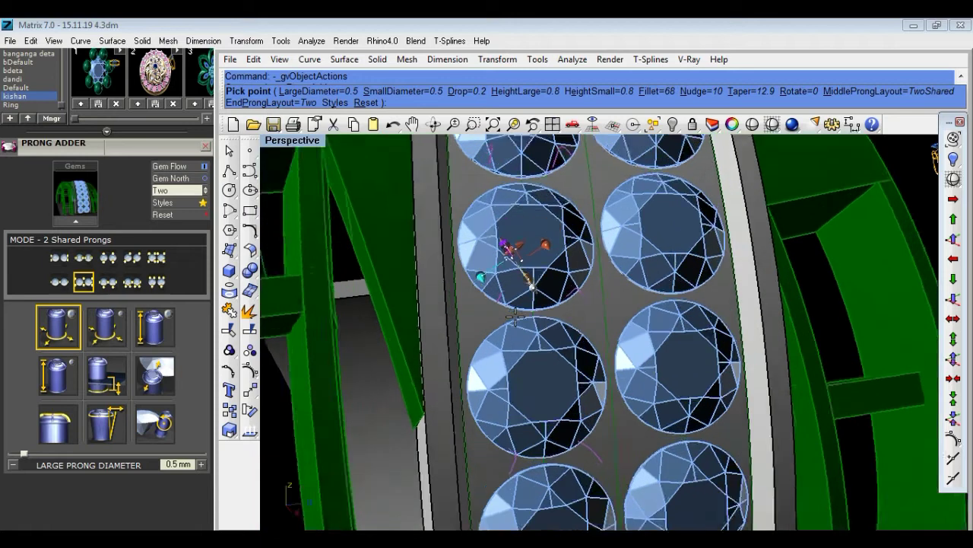
{"action": "scroll", "coordinate": [516, 318], "scroll_direction": "up", "scroll_amount": 3}
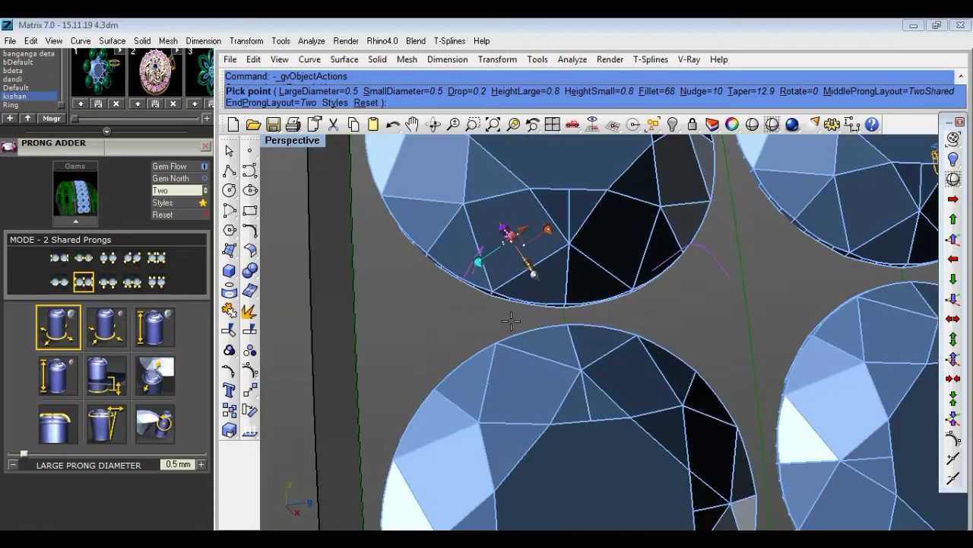
{"action": "left_click", "coordinate": [200, 464]}
{"action": "left_click", "coordinate": [201, 464]}
{"action": "left_click", "coordinate": [200, 464]}
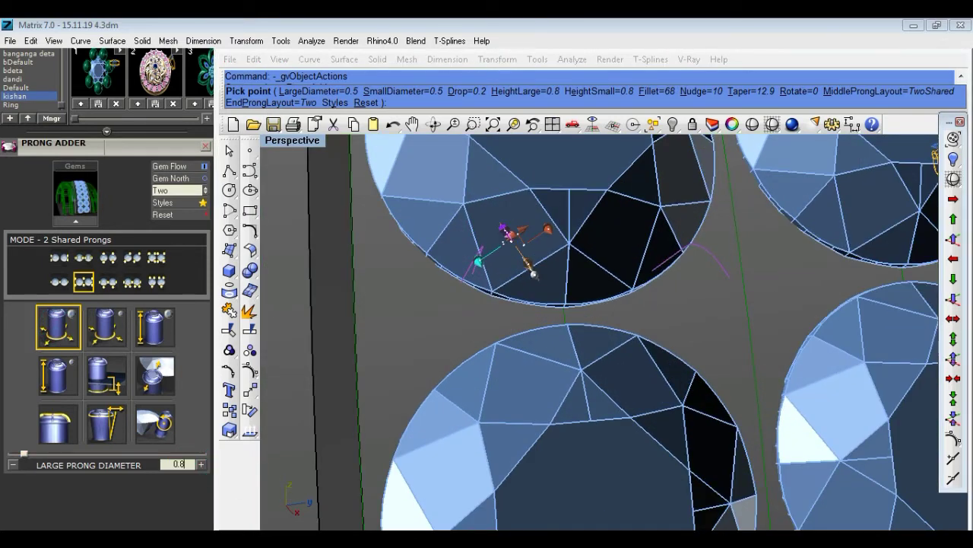
Orbit around the band to check the 0.8 mm shared prongs between the gem rows.
{"action": "scroll", "coordinate": [517, 460], "scroll_direction": "down", "scroll_amount": 3}
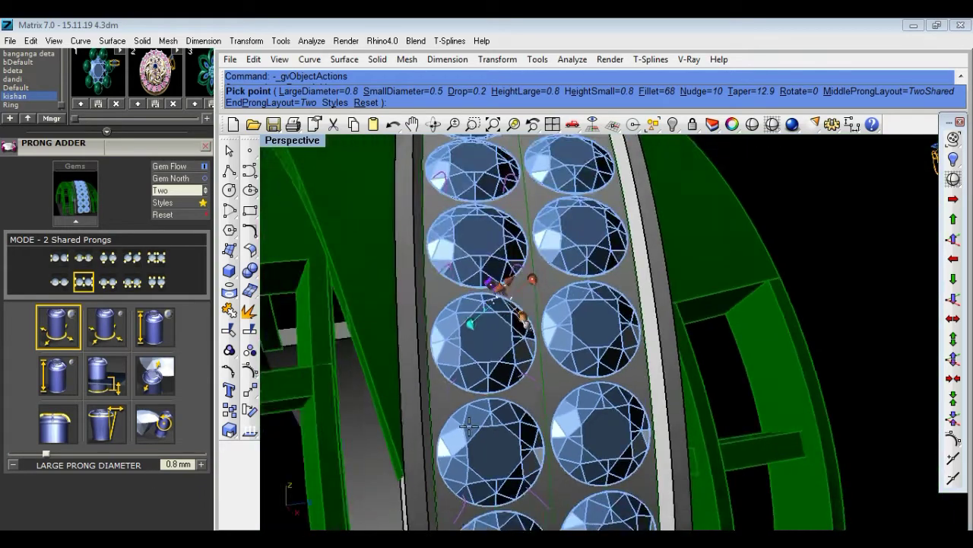
{"action": "scroll", "coordinate": [517, 460], "scroll_direction": "down", "scroll_amount": 2}
{"action": "mouse_move", "coordinate": [517, 460]}
{"action": "right_mouse_down"}
{"action": "mouse_move", "coordinate": [664, 165]}
{"action": "mouse_move", "coordinate": [858, 472]}
{"action": "mouse_move", "coordinate": [837, 421]}
{"action": "mouse_move", "coordinate": [687, 305]}
{"action": "mouse_move", "coordinate": [423, 260]}
{"action": "mouse_move", "coordinate": [402, 190]}
{"action": "mouse_move", "coordinate": [532, 337]}
{"action": "mouse_move", "coordinate": [418, 425]}
{"action": "mouse_move", "coordinate": [762, 432]}
{"action": "right_mouse_up"}
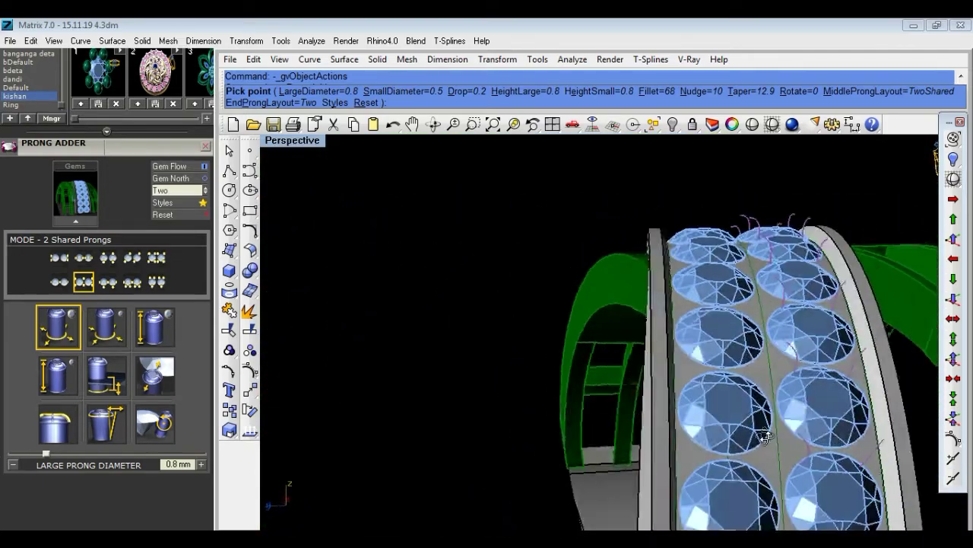
{"action": "scroll", "coordinate": [763, 432], "scroll_direction": "down", "scroll_amount": 3}
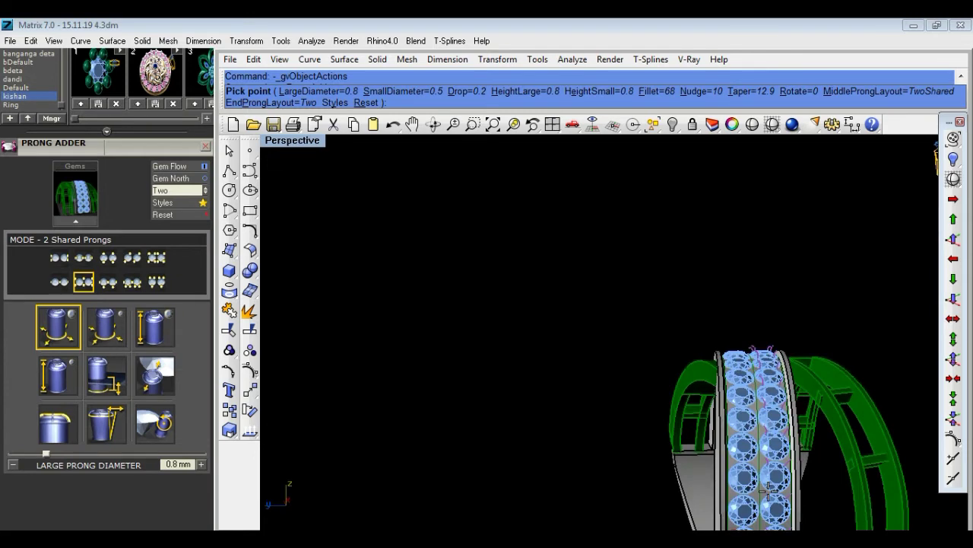
{"action": "right_click_drag", "start_coordinate": [769, 491], "coordinate": [784, 503]}
{"action": "scroll", "coordinate": [768, 435], "scroll_direction": "up", "scroll_amount": 2}
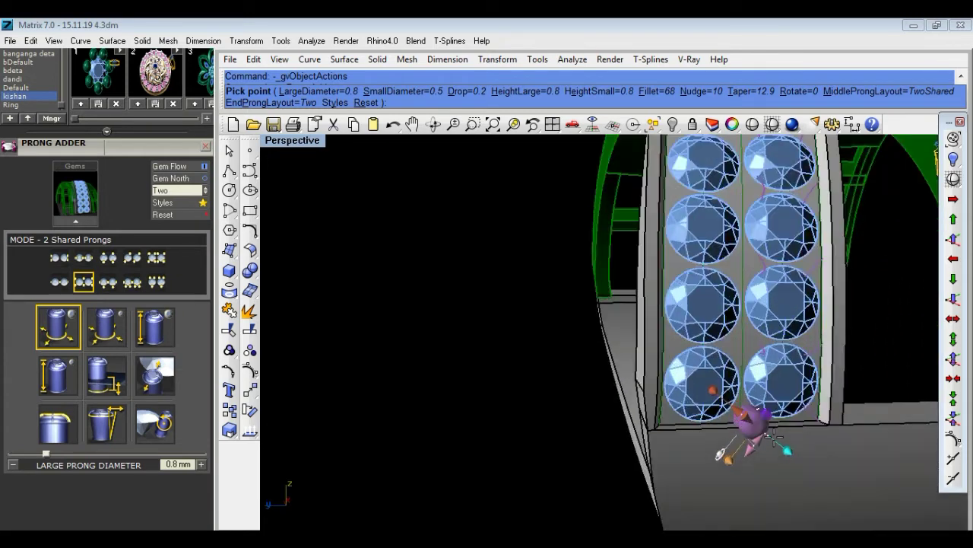
{"action": "scroll", "coordinate": [768, 435], "scroll_direction": "up", "scroll_amount": 2}
{"action": "scroll", "coordinate": [761, 431], "scroll_direction": "up", "scroll_amount": 2}
{"action": "scroll", "coordinate": [746, 423], "scroll_direction": "down", "scroll_amount": 2}
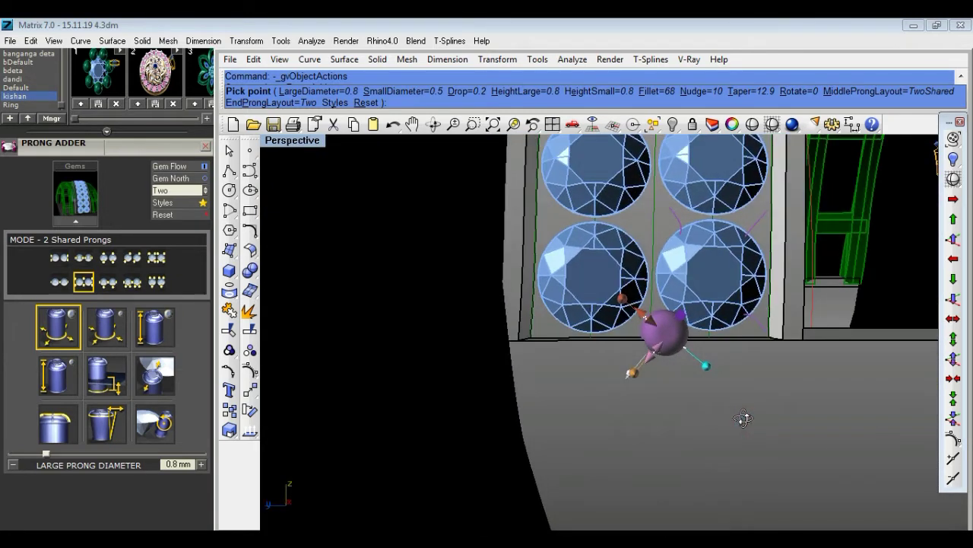
{"action": "scroll", "coordinate": [661, 327], "scroll_direction": "up", "scroll_amount": 3}
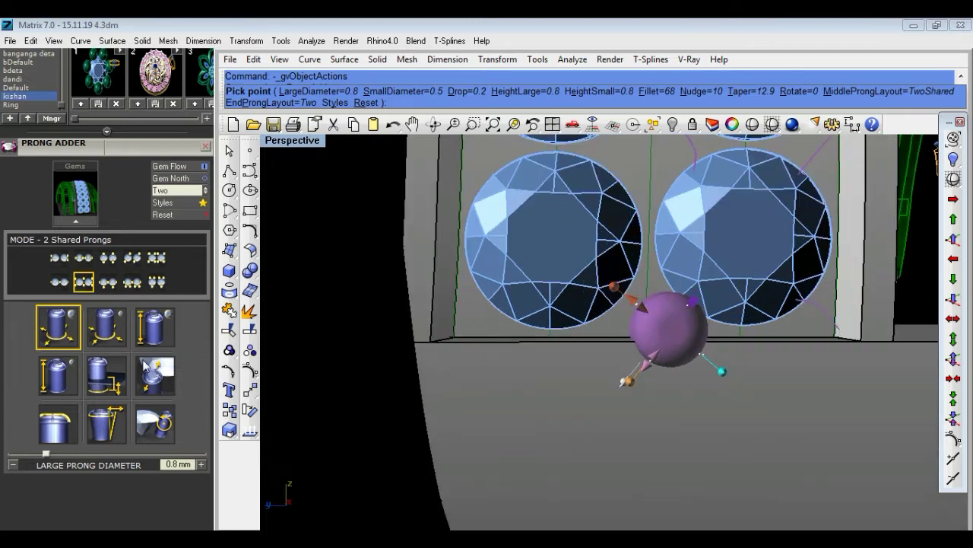
Set the Large Prong Diameter to 0.6 mm and the prong Nudge to 15%.
{"action": "left_click", "coordinate": [62, 342]}
{"action": "double_click", "coordinate": [192, 463]}
{"action": "type", "text": "0.6"}
{"action": "key", "text": "Return"}
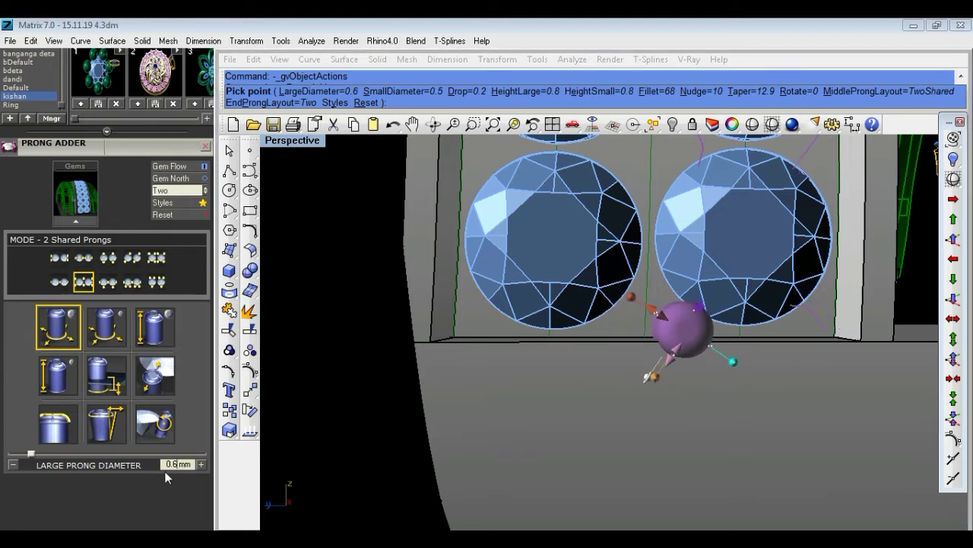
{"action": "left_click", "coordinate": [149, 380]}
{"action": "type", "text": "15"}
{"action": "key", "text": "Return"}
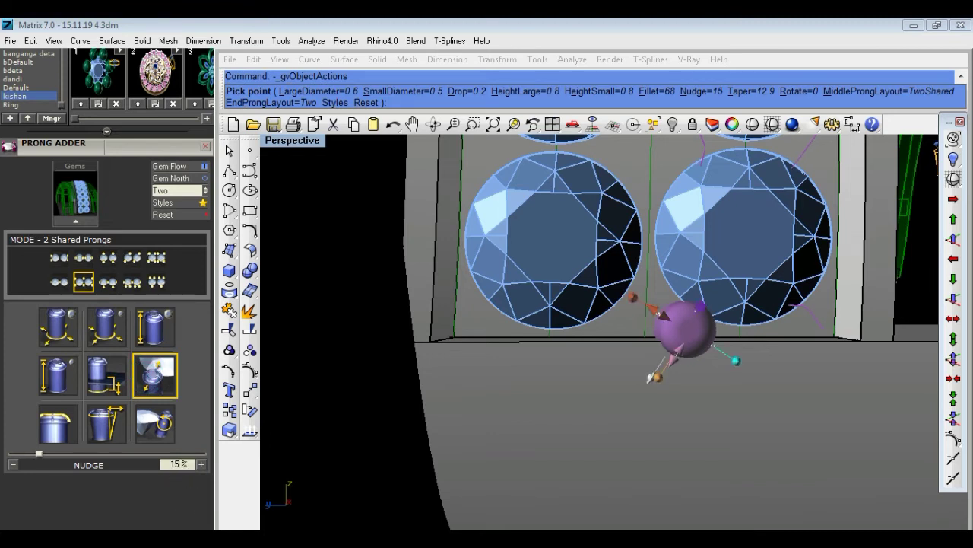
Set the Small Prong Height to 0.6 mm.
{"action": "scroll", "coordinate": [714, 385], "scroll_direction": "down", "scroll_amount": 3}
{"action": "mouse_move", "coordinate": [714, 384]}
{"action": "right_mouse_down"}
{"action": "mouse_move", "coordinate": [712, 402]}
{"action": "mouse_move", "coordinate": [591, 404]}
{"action": "mouse_move", "coordinate": [550, 424]}
{"action": "right_mouse_up"}
{"action": "scroll", "coordinate": [585, 414], "scroll_direction": "down", "scroll_amount": 3}
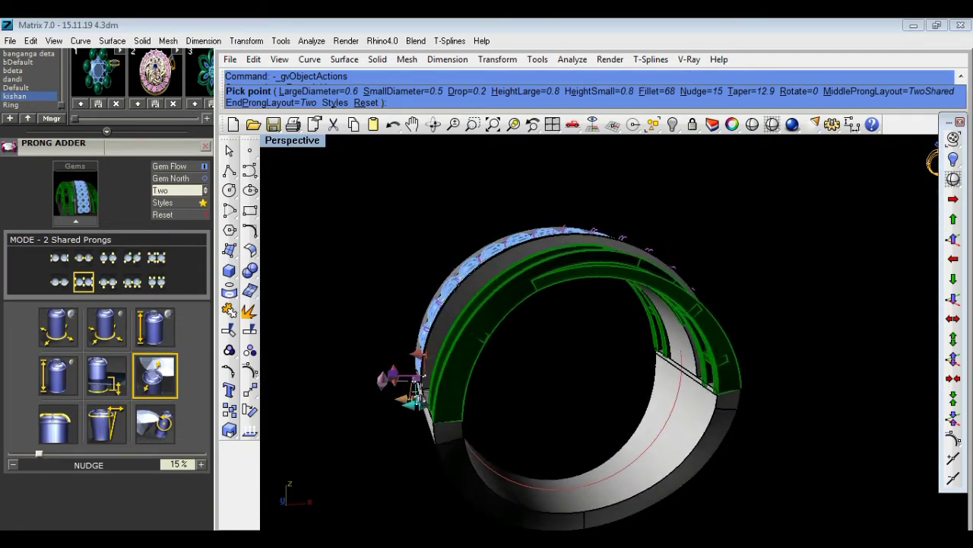
{"action": "scroll", "coordinate": [416, 390], "scroll_direction": "up", "scroll_amount": 3}
{"action": "scroll", "coordinate": [389, 406], "scroll_direction": "up", "scroll_amount": 3}
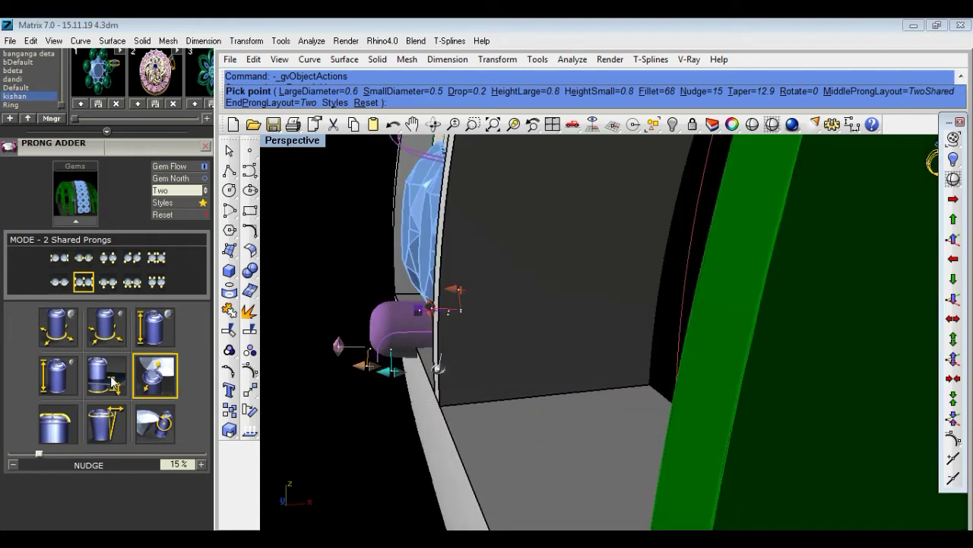
{"action": "left_click", "coordinate": [52, 380]}
{"action": "left_click_drag", "start_coordinate": [193, 464], "coordinate": [141, 466]}
{"action": "type", "text": "0.6"}
{"action": "key", "text": "Return"}
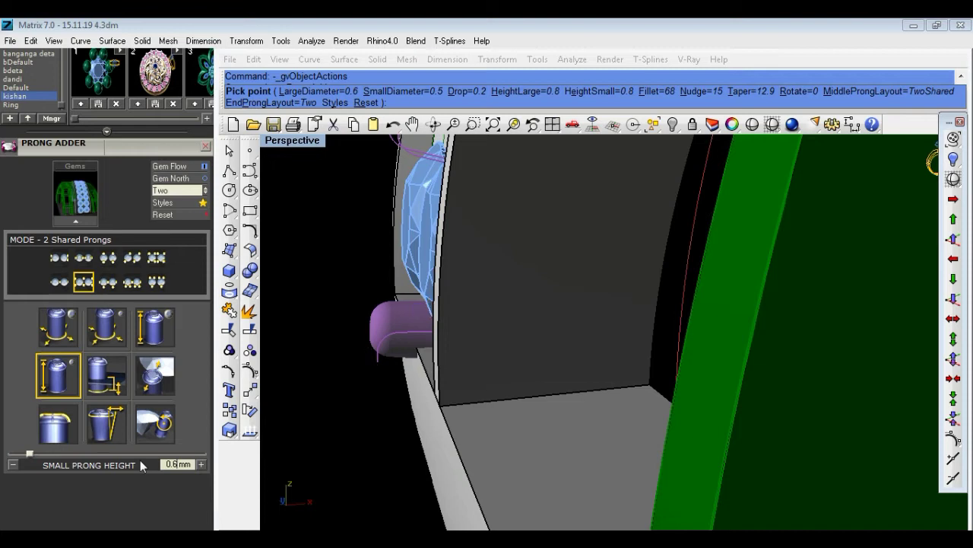
Lower the Large Prong Height to 0.6 mm.
{"action": "mouse_move", "coordinate": [444, 292]}
{"action": "right_mouse_down"}
{"action": "mouse_move", "coordinate": [402, 339]}
{"action": "mouse_move", "coordinate": [347, 365]}
{"action": "right_mouse_up"}
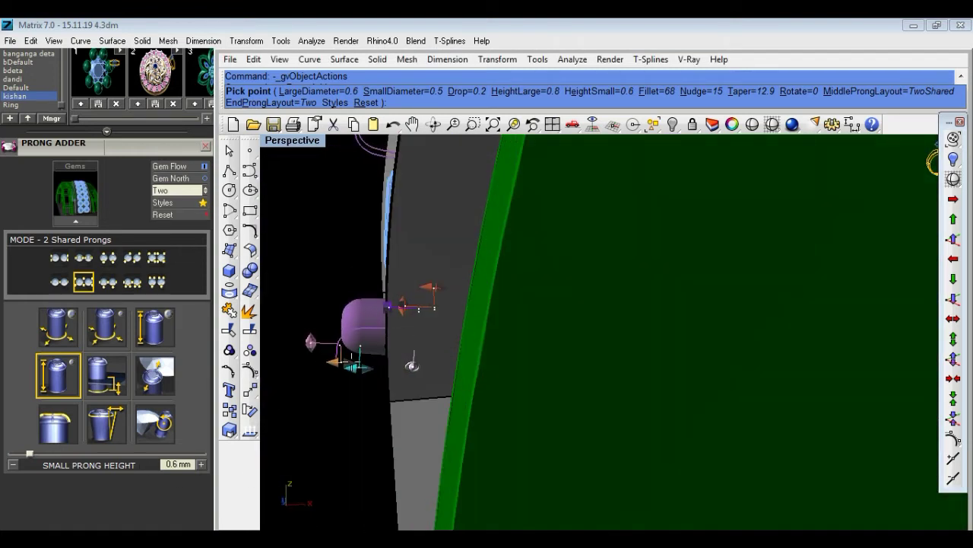
{"action": "scroll", "coordinate": [348, 365], "scroll_direction": "up", "scroll_amount": 3}
{"action": "scroll", "coordinate": [347, 365], "scroll_direction": "up", "scroll_amount": 3}
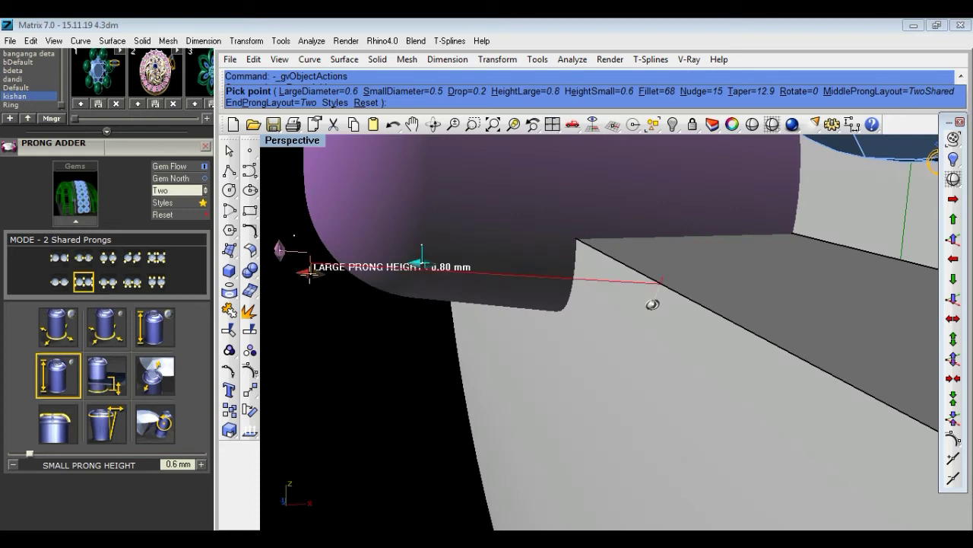
{"action": "left_click_drag", "start_coordinate": [313, 271], "coordinate": [355, 275]}
{"action": "mouse_move", "coordinate": [356, 276]}
{"action": "right_mouse_down"}
{"action": "mouse_move", "coordinate": [382, 326]}
{"action": "mouse_move", "coordinate": [272, 371]}
{"action": "right_mouse_up"}
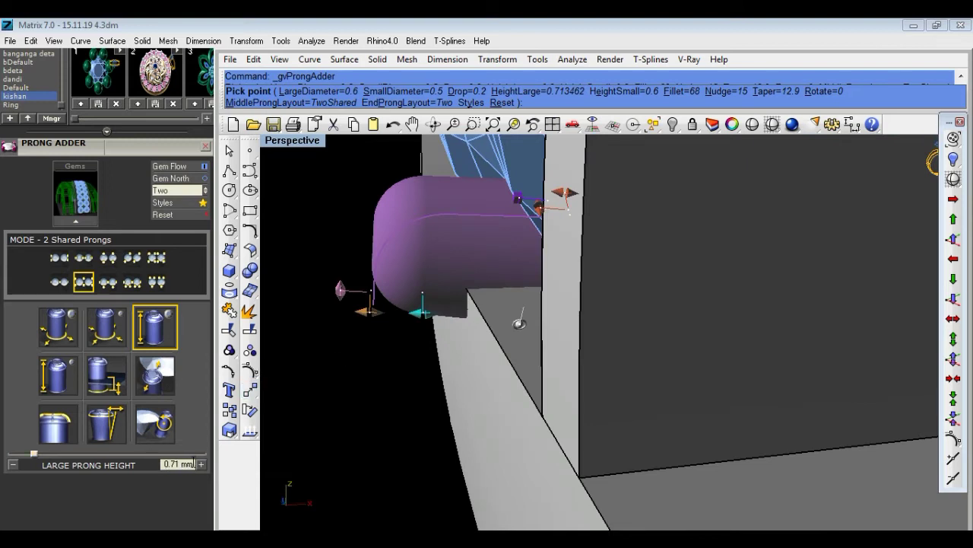
{"action": "left_click", "coordinate": [180, 464]}
{"action": "type", "text": "0.6"}
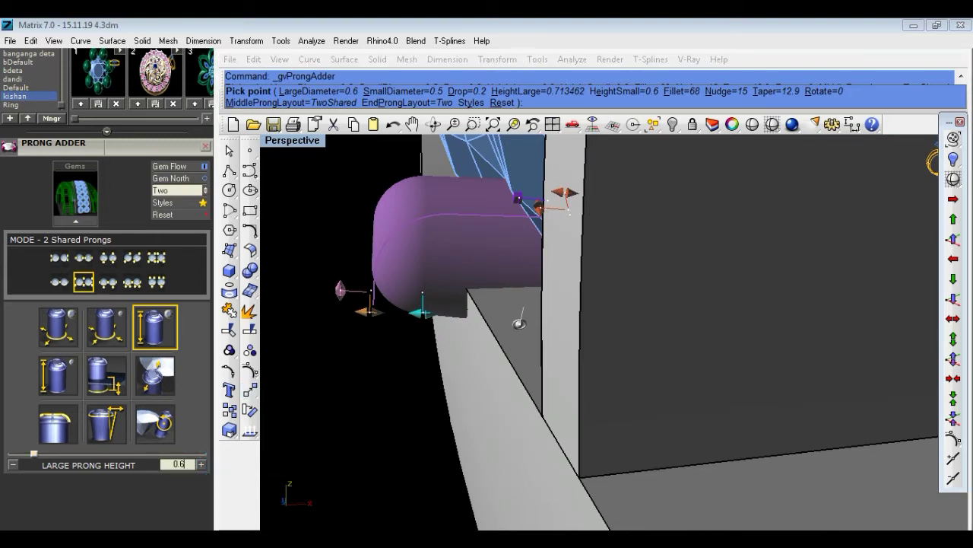
{"action": "key", "text": "Return"}
{"action": "scroll", "coordinate": [290, 438], "scroll_direction": "down", "scroll_amount": 5}
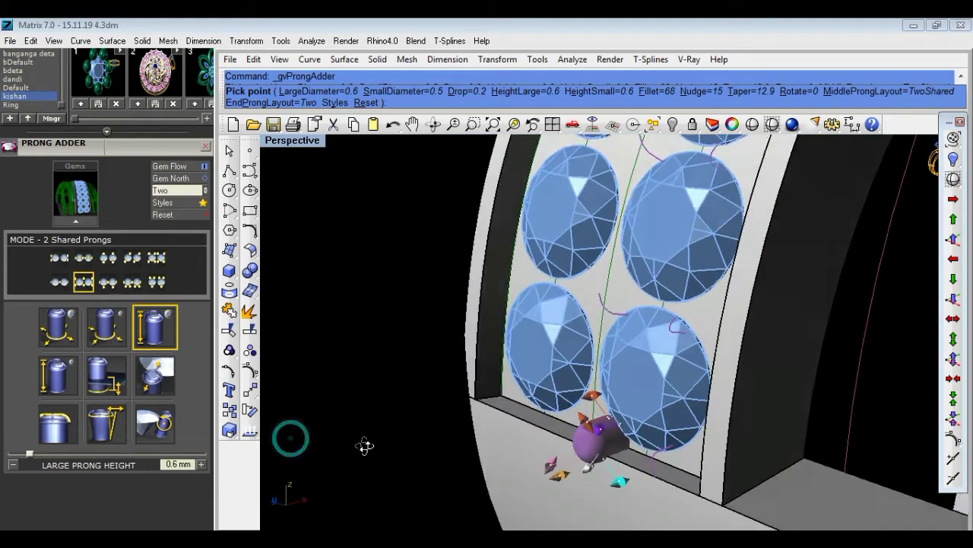
{"action": "scroll", "coordinate": [394, 431], "scroll_direction": "down", "scroll_amount": 3}
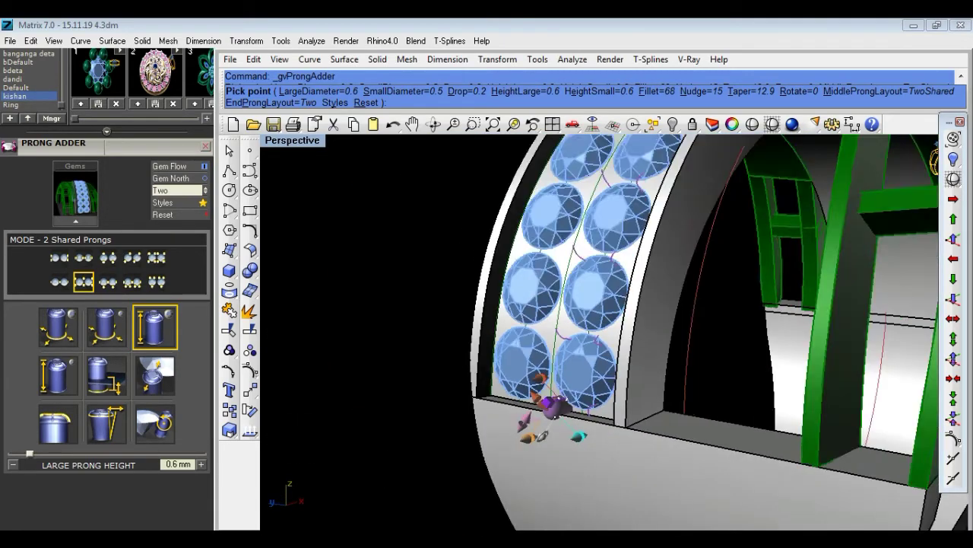
{"action": "mouse_move", "coordinate": [413, 467]}
{"action": "right_mouse_down"}
{"action": "mouse_move", "coordinate": [580, 453]}
{"action": "mouse_move", "coordinate": [483, 448]}
{"action": "right_mouse_up"}
Accept the 0.6 mm prong placement along the round gem row.
{"action": "key", "text": "Return"}
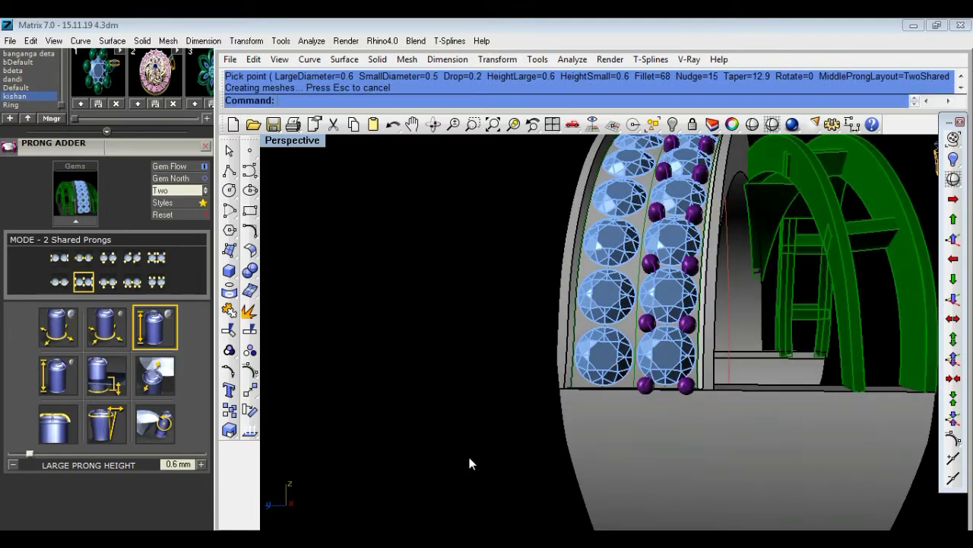
{"action": "scroll", "coordinate": [468, 453], "scroll_direction": "down", "scroll_amount": 3}
{"action": "scroll", "coordinate": [465, 455], "scroll_direction": "up", "scroll_amount": 2}
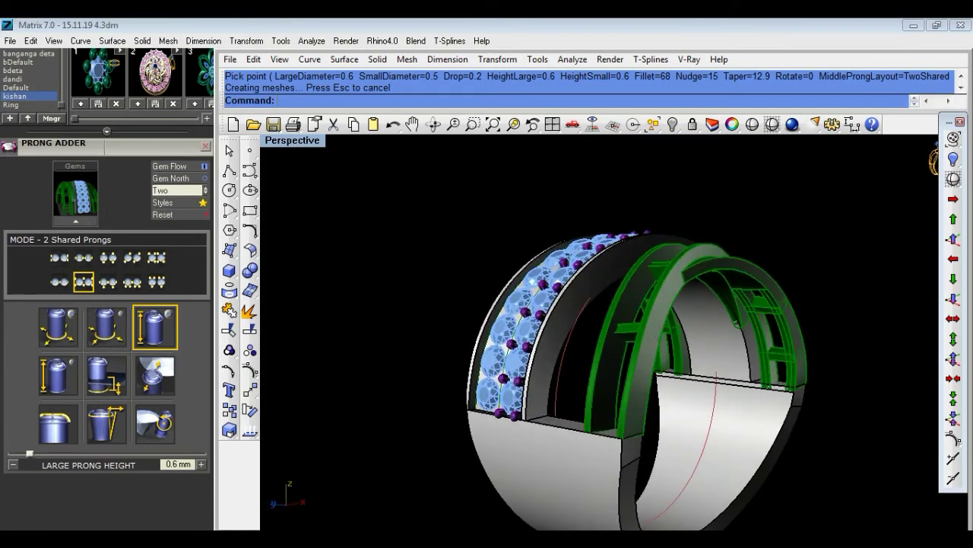
{"action": "scroll", "coordinate": [517, 386], "scroll_direction": "up", "scroll_amount": 3}
{"action": "scroll", "coordinate": [477, 385], "scroll_direction": "up", "scroll_amount": 3}
{"action": "scroll", "coordinate": [476, 384], "scroll_direction": "down", "scroll_amount": 3}
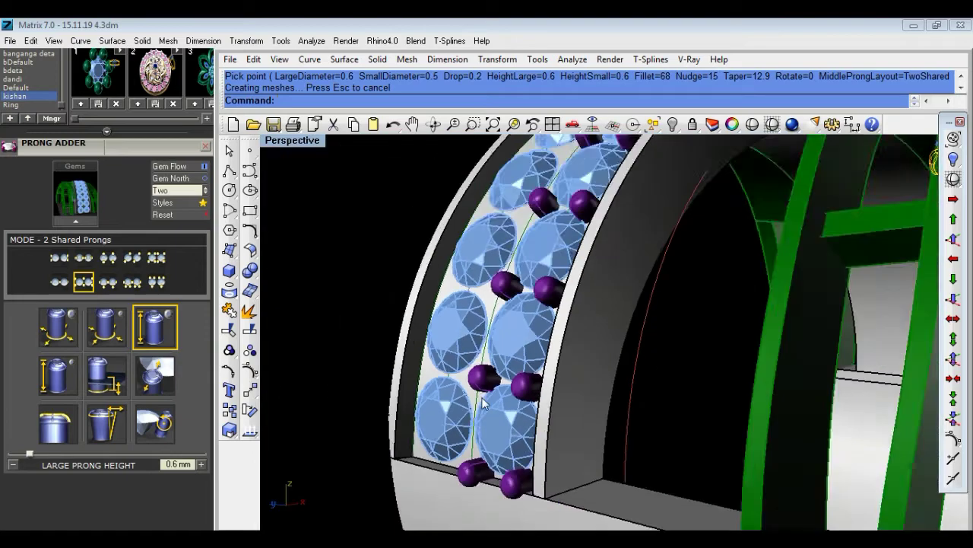
{"action": "scroll", "coordinate": [477, 385], "scroll_direction": "down", "scroll_amount": 2}
{"action": "mouse_move", "coordinate": [600, 311]}
{"action": "right_mouse_down"}
{"action": "mouse_move", "coordinate": [605, 369]}
{"action": "mouse_move", "coordinate": [401, 433]}
{"action": "mouse_move", "coordinate": [304, 332]}
{"action": "mouse_move", "coordinate": [292, 301]}
{"action": "mouse_move", "coordinate": [345, 337]}
{"action": "right_mouse_up"}
Orbit and zoom around the ring to inspect the new purple prongs from several angles.
{"action": "scroll", "coordinate": [534, 348], "scroll_direction": "up", "scroll_amount": 3}
{"action": "scroll", "coordinate": [534, 347], "scroll_direction": "down", "scroll_amount": 3}
{"action": "scroll", "coordinate": [552, 349], "scroll_direction": "up", "scroll_amount": 1}
{"action": "scroll", "coordinate": [556, 349], "scroll_direction": "up", "scroll_amount": 1}
{"action": "scroll", "coordinate": [556, 346], "scroll_direction": "up", "scroll_amount": 2}
{"action": "scroll", "coordinate": [536, 367], "scroll_direction": "down", "scroll_amount": 2}
{"action": "scroll", "coordinate": [557, 380], "scroll_direction": "down", "scroll_amount": 1}
{"action": "scroll", "coordinate": [560, 380], "scroll_direction": "down", "scroll_amount": 1}
{"action": "mouse_move", "coordinate": [783, 388]}
{"action": "right_mouse_down"}
{"action": "mouse_move", "coordinate": [721, 408]}
{"action": "mouse_move", "coordinate": [461, 402]}
{"action": "right_mouse_up"}
{"action": "scroll", "coordinate": [461, 402], "scroll_direction": "up", "scroll_amount": 2}
{"action": "scroll", "coordinate": [472, 402], "scroll_direction": "up", "scroll_amount": 2}
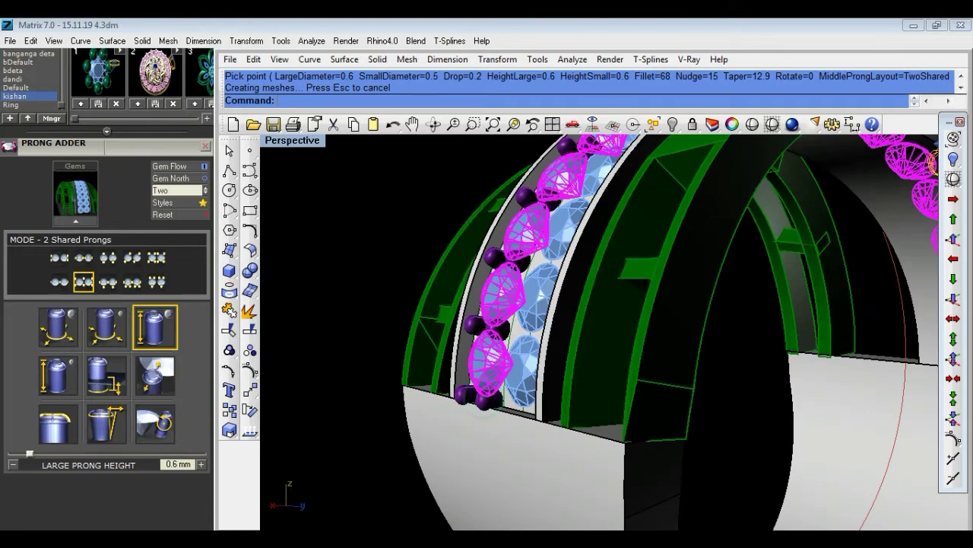
{"action": "scroll", "coordinate": [464, 401], "scroll_direction": "up", "scroll_amount": 3}
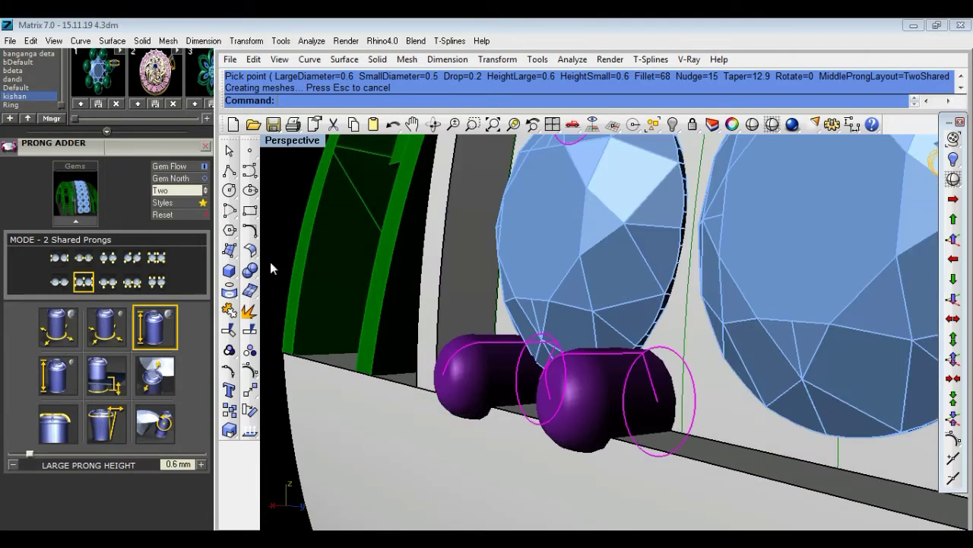
{"action": "scroll", "coordinate": [393, 334], "scroll_direction": "down", "scroll_amount": 3}
{"action": "scroll", "coordinate": [473, 363], "scroll_direction": "up", "scroll_amount": 1}
{"action": "right_click_drag", "start_coordinate": [473, 363], "coordinate": [539, 360]}
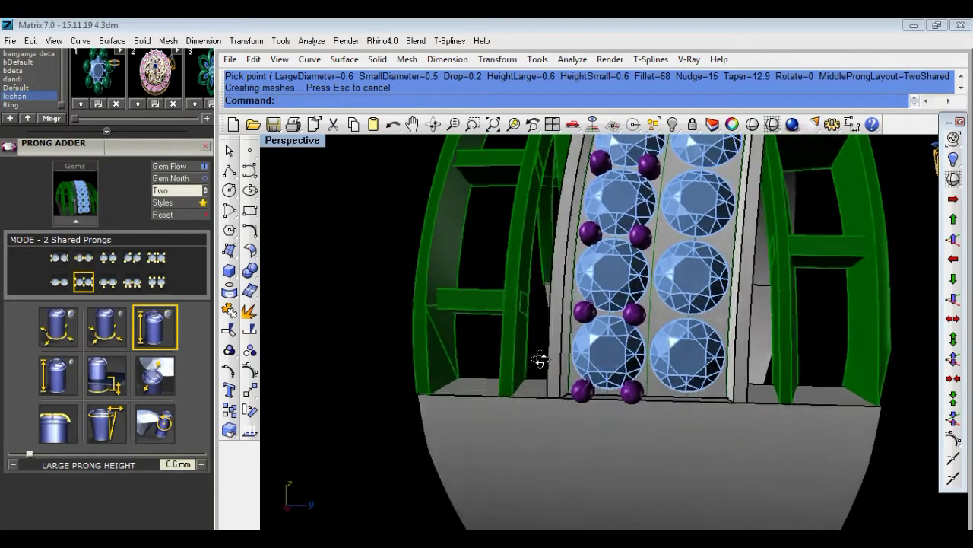
{"action": "scroll", "coordinate": [561, 371], "scroll_direction": "up", "scroll_amount": 1}
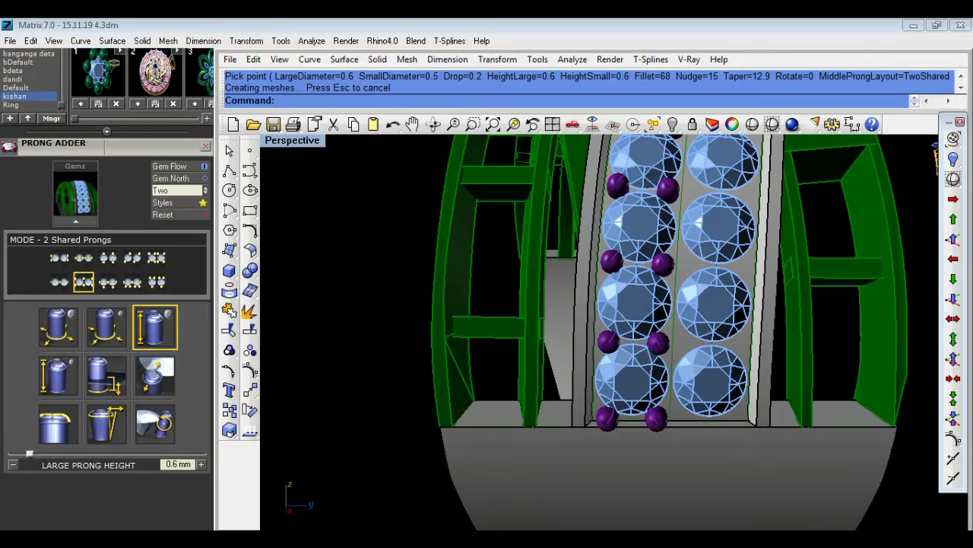
{"action": "scroll", "coordinate": [624, 346], "scroll_direction": "up", "scroll_amount": 3}
{"action": "scroll", "coordinate": [612, 338], "scroll_direction": "down", "scroll_amount": 1}
{"action": "scroll", "coordinate": [601, 331], "scroll_direction": "down", "scroll_amount": 2}
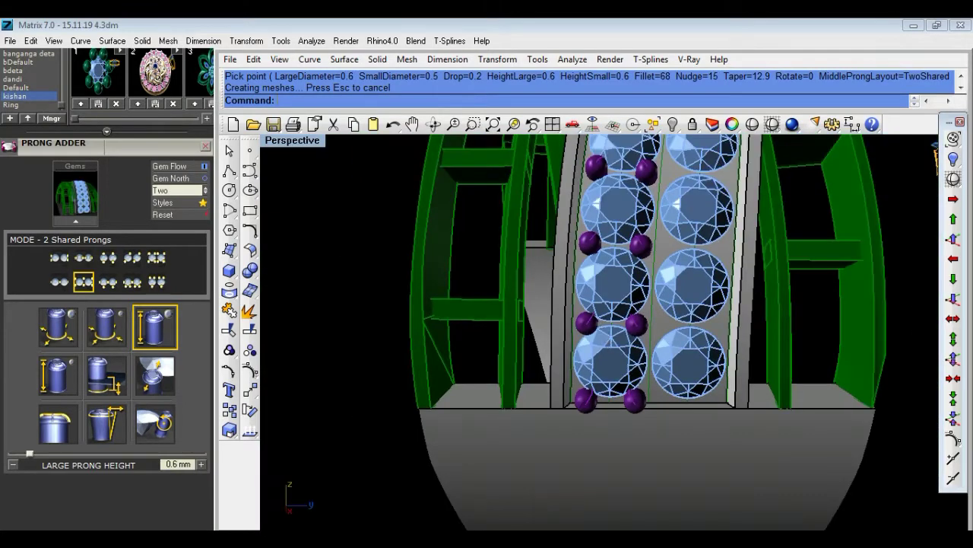
Place prongs along the second row of round gems.
{"action": "left_click", "coordinate": [697, 364]}
{"action": "right_click", "coordinate": [362, 307]}
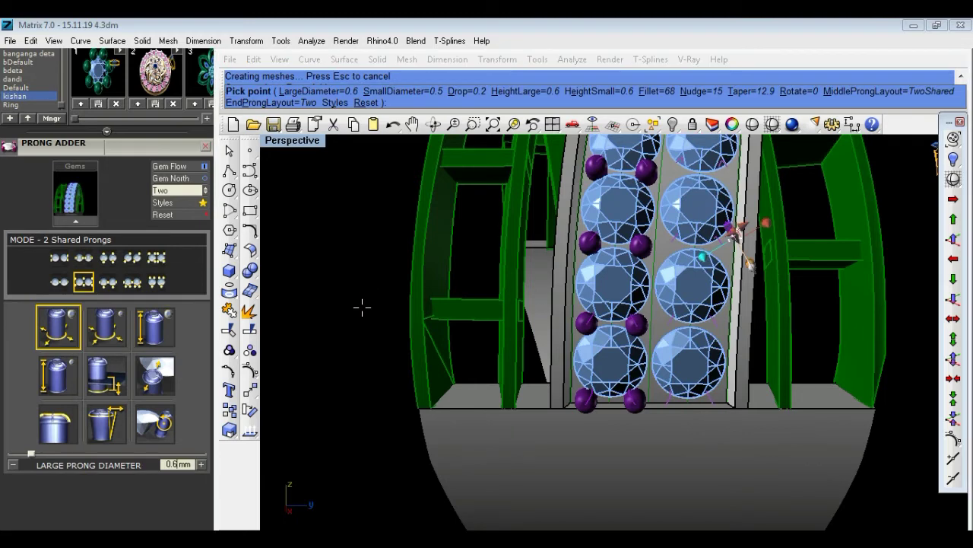
{"action": "left_click", "coordinate": [351, 312]}
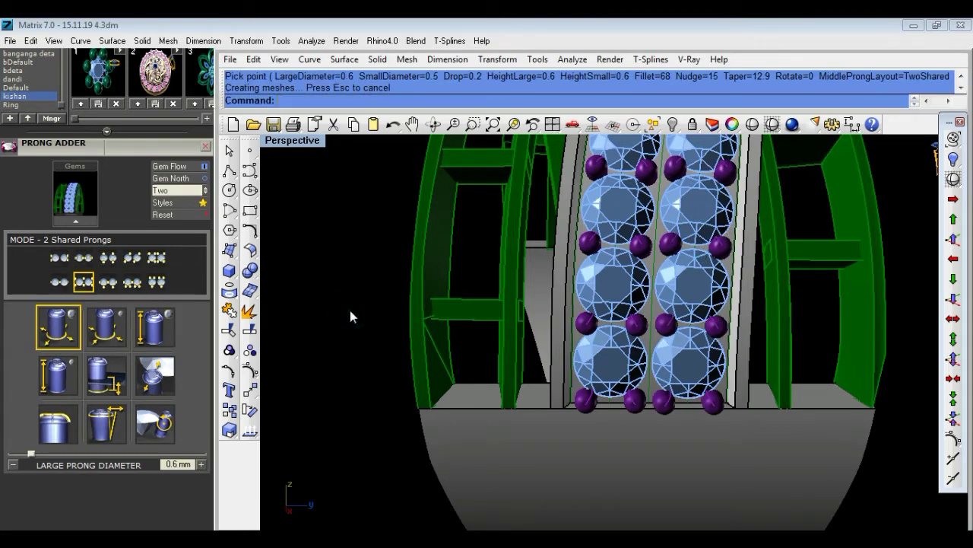
{"action": "scroll", "coordinate": [691, 339], "scroll_direction": "down", "scroll_amount": 3}
{"action": "scroll", "coordinate": [691, 339], "scroll_direction": "down", "scroll_amount": 3}
{"action": "mouse_move", "coordinate": [804, 285]}
{"action": "right_mouse_down"}
{"action": "mouse_move", "coordinate": [776, 311]}
{"action": "mouse_move", "coordinate": [523, 325]}
{"action": "mouse_move", "coordinate": [419, 271]}
{"action": "mouse_move", "coordinate": [535, 280]}
{"action": "mouse_move", "coordinate": [527, 439]}
{"action": "right_mouse_up"}
{"action": "scroll", "coordinate": [551, 275], "scroll_direction": "up", "scroll_amount": 5}
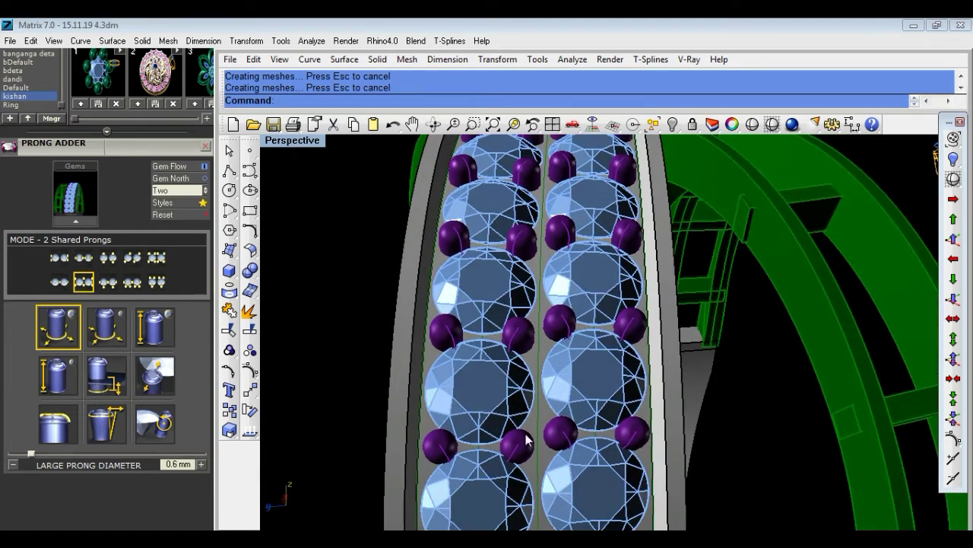
{"action": "scroll", "coordinate": [510, 458], "scroll_direction": "up", "scroll_amount": 2}
{"action": "scroll", "coordinate": [510, 457], "scroll_direction": "up", "scroll_amount": 5}
{"action": "scroll", "coordinate": [511, 457], "scroll_direction": "down", "scroll_amount": 8}
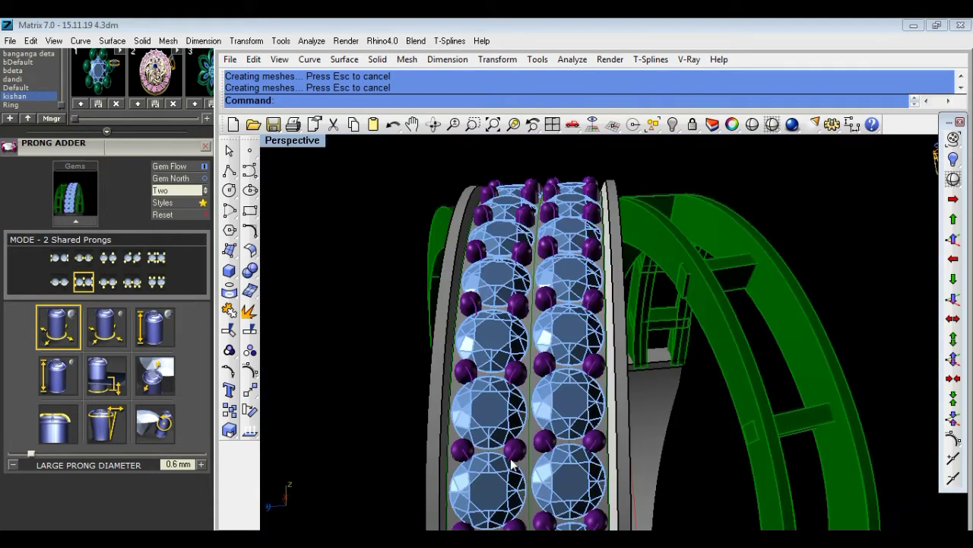
{"action": "scroll", "coordinate": [525, 450], "scroll_direction": "down", "scroll_amount": 2}
{"action": "right_click_drag", "start_coordinate": [752, 328], "coordinate": [657, 390]}
Save the ring file and delete the centre curve running along the gem rows.
{"action": "key", "text": "ctrl+s"}
{"action": "mouse_move", "coordinate": [715, 403]}
{"action": "right_mouse_down"}
{"action": "mouse_move", "coordinate": [591, 497]}
{"action": "mouse_move", "coordinate": [354, 345]}
{"action": "mouse_move", "coordinate": [266, 264]}
{"action": "mouse_move", "coordinate": [769, 348]}
{"action": "mouse_move", "coordinate": [823, 342]}
{"action": "mouse_move", "coordinate": [320, 376]}
{"action": "mouse_move", "coordinate": [517, 346]}
{"action": "right_mouse_up"}
{"action": "scroll", "coordinate": [684, 338], "scroll_direction": "up", "scroll_amount": 5}
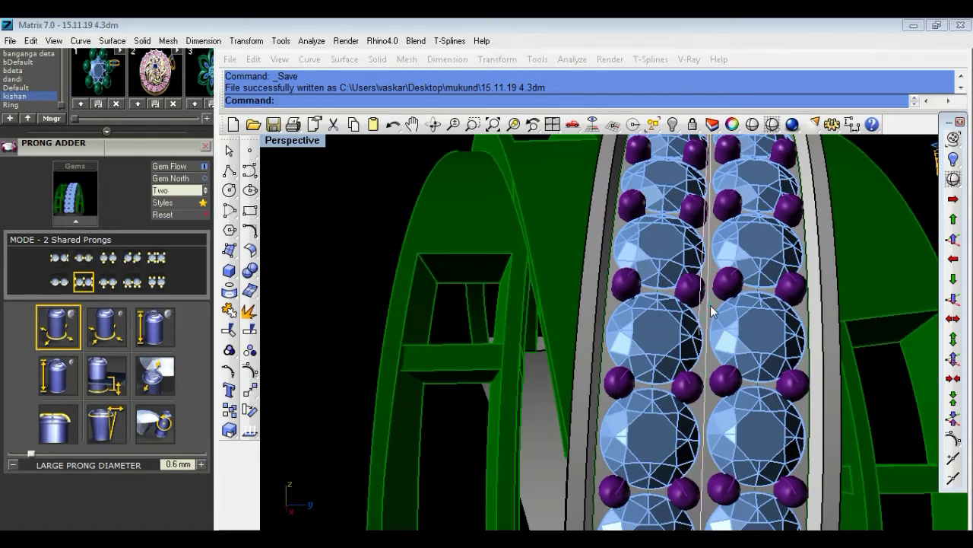
{"action": "left_click", "coordinate": [711, 311]}
{"action": "key", "text": "Delete"}
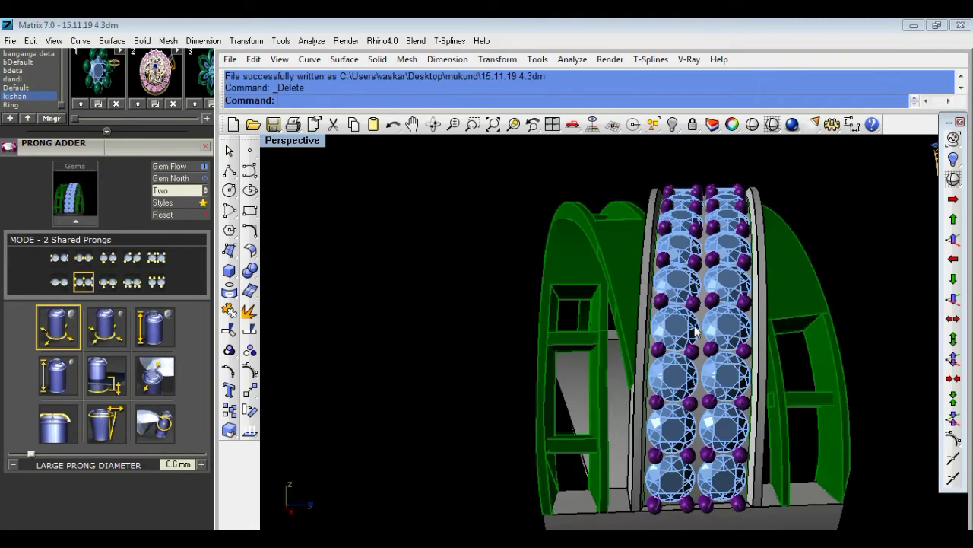
Review the ring in a three-quarter view, selecting and then deselecting the ring body.
{"action": "scroll", "coordinate": [701, 327], "scroll_direction": "down", "scroll_amount": 3}
{"action": "scroll", "coordinate": [693, 415], "scroll_direction": "down", "scroll_amount": 3}
{"action": "mouse_move", "coordinate": [693, 412]}
{"action": "right_mouse_down"}
{"action": "mouse_move", "coordinate": [533, 387]}
{"action": "mouse_move", "coordinate": [655, 410]}
{"action": "mouse_move", "coordinate": [612, 388]}
{"action": "right_mouse_up"}
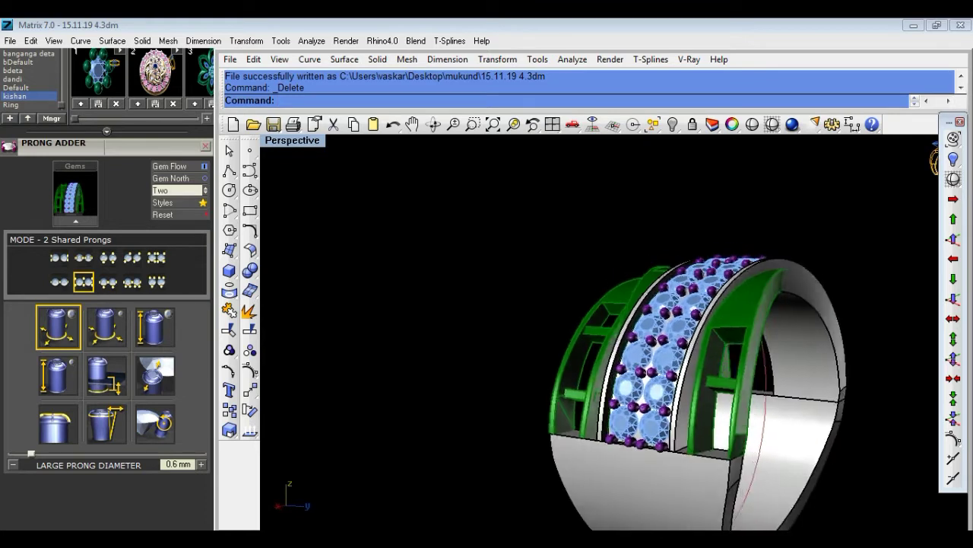
{"action": "scroll", "coordinate": [726, 367], "scroll_direction": "up", "scroll_amount": 4}
{"action": "left_click", "coordinate": [660, 323]}
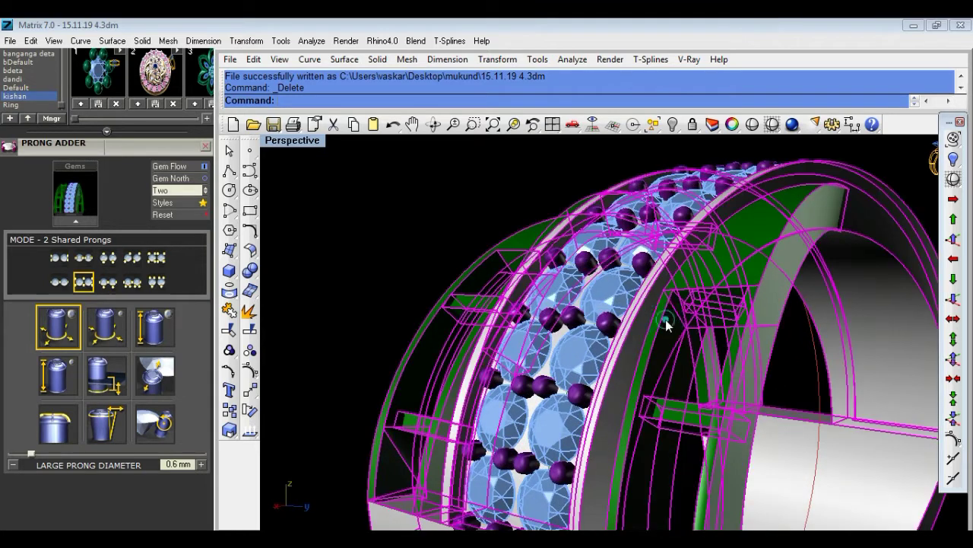
{"action": "left_click", "coordinate": [414, 240]}
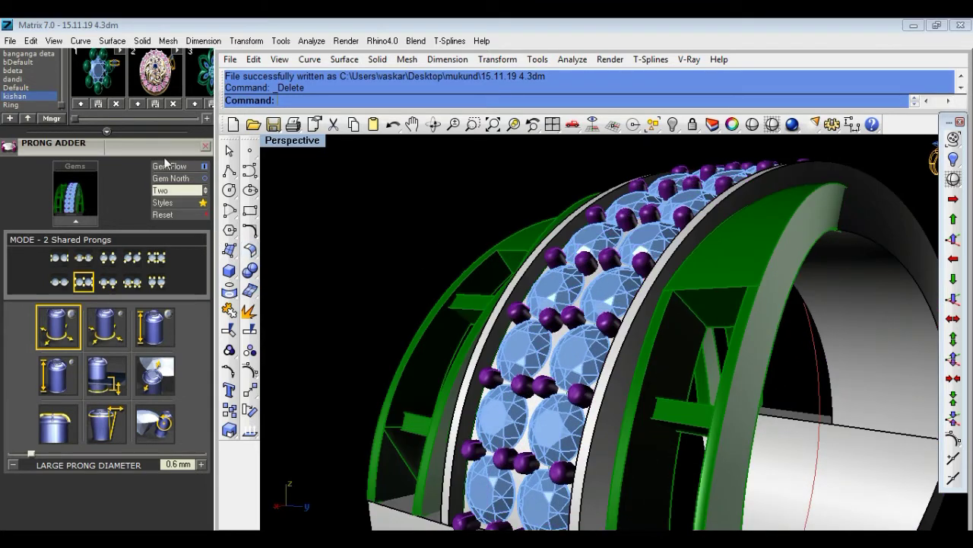
{"action": "scroll", "coordinate": [170, 202], "scroll_direction": "up", "scroll_amount": 5}
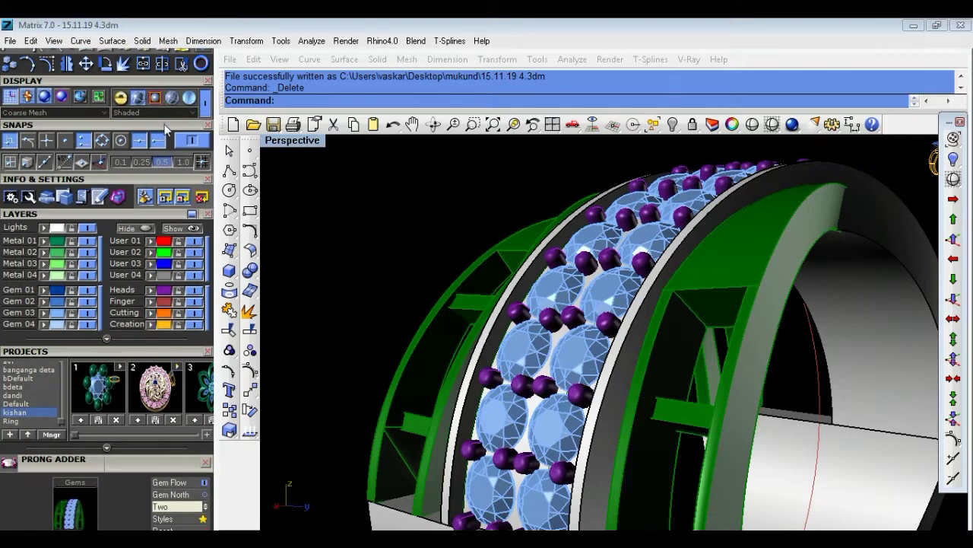
Duplicate an edge of the green side frame as a curve with DupEdge.
{"action": "scroll", "coordinate": [166, 128], "scroll_direction": "up", "scroll_amount": 3}
{"action": "left_click", "coordinate": [162, 124]}
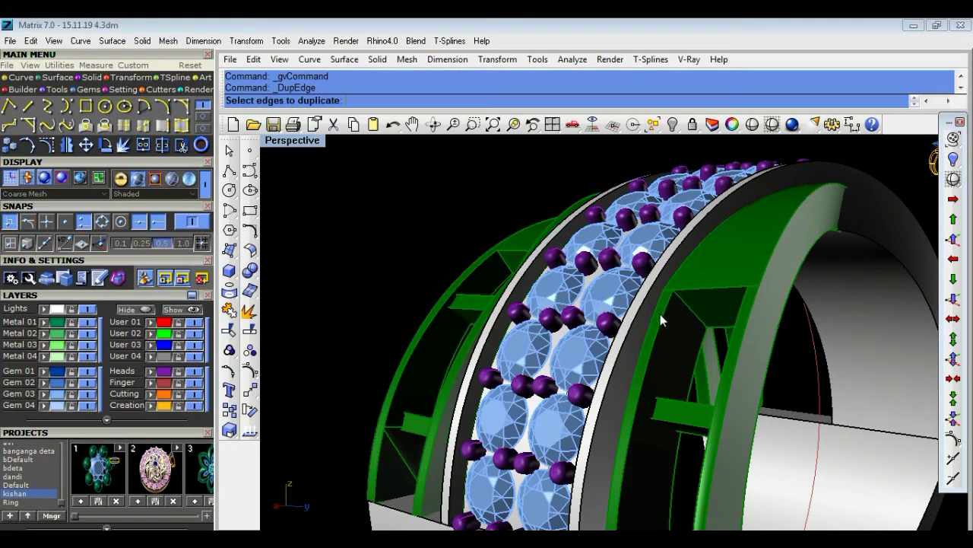
{"action": "left_click", "coordinate": [663, 318]}
{"action": "left_click", "coordinate": [737, 323]}
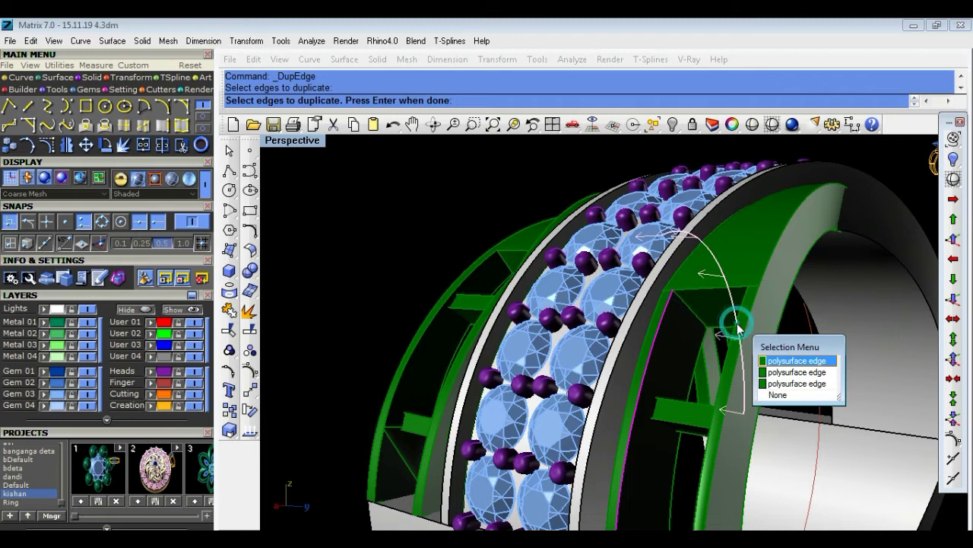
{"action": "left_click", "coordinate": [779, 381]}
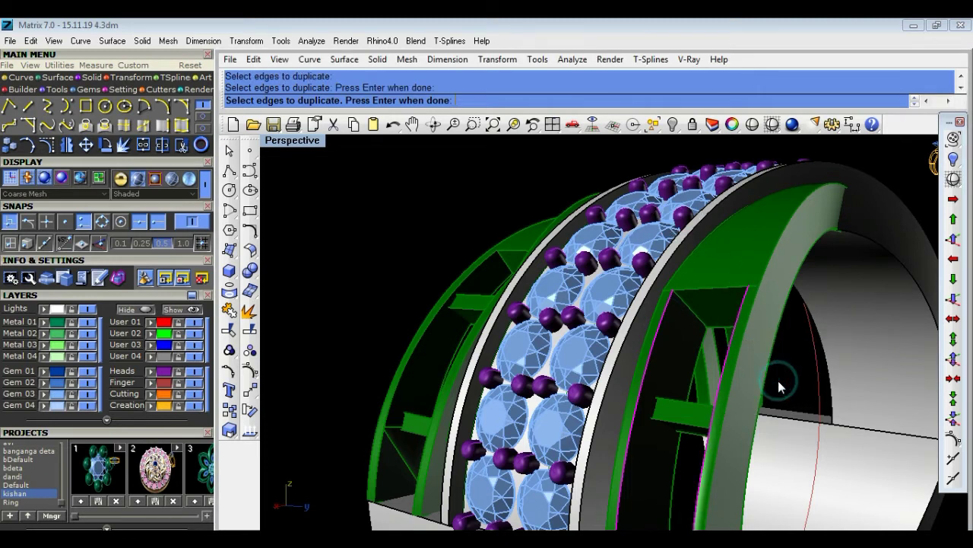
{"action": "key", "text": "Return"}
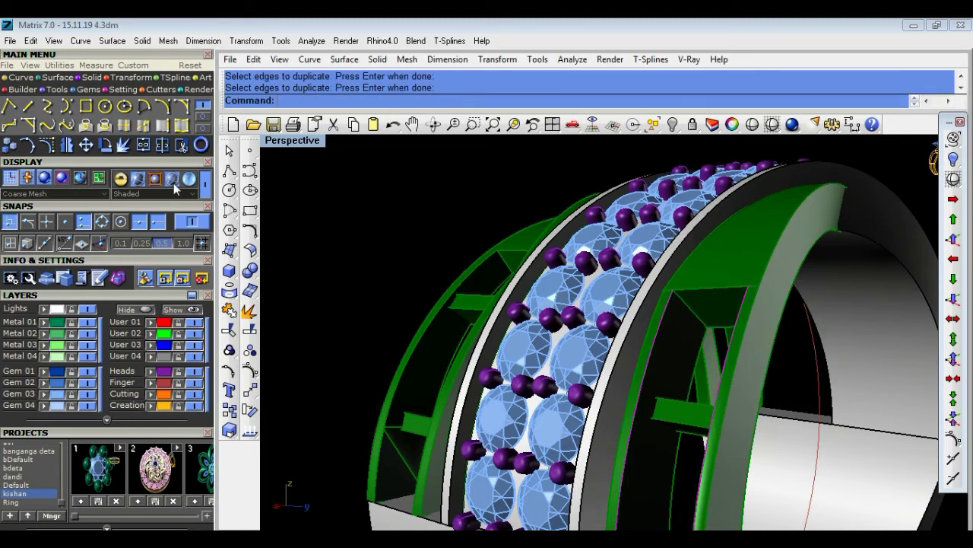
Launch Tapered Baguette Between Two Curves from the Gems tools.
{"action": "left_click", "coordinate": [89, 90]}
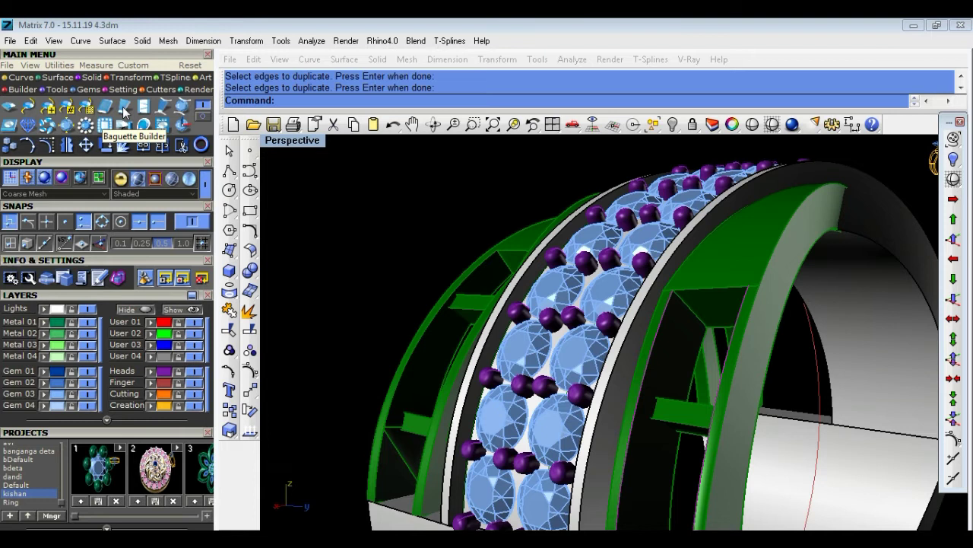
{"action": "left_click", "coordinate": [161, 110]}
{"action": "scroll", "coordinate": [618, 344], "scroll_direction": "down", "scroll_amount": 3}
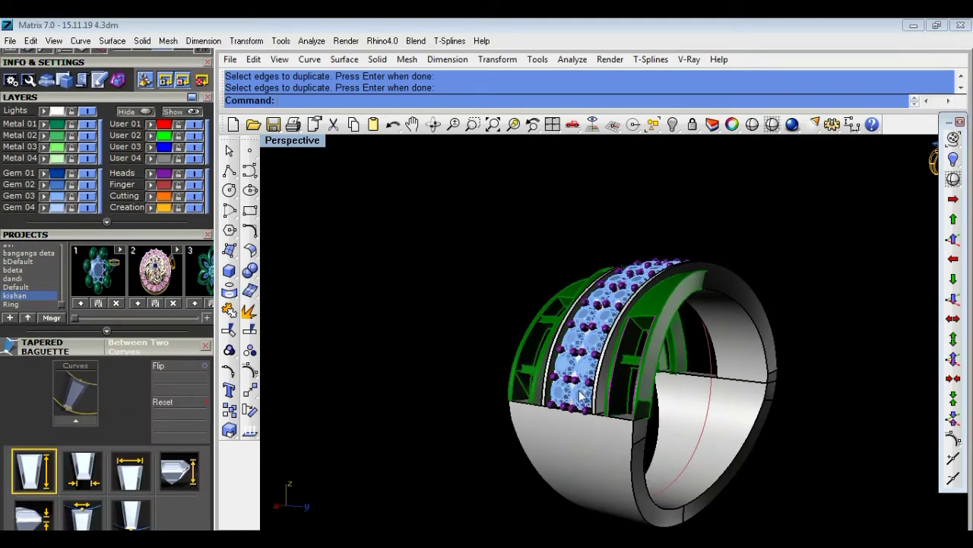
Browse the baguette settings from length and bottom width through to girdle thickness.
{"action": "right_click_drag", "start_coordinate": [579, 394], "coordinate": [480, 376]}
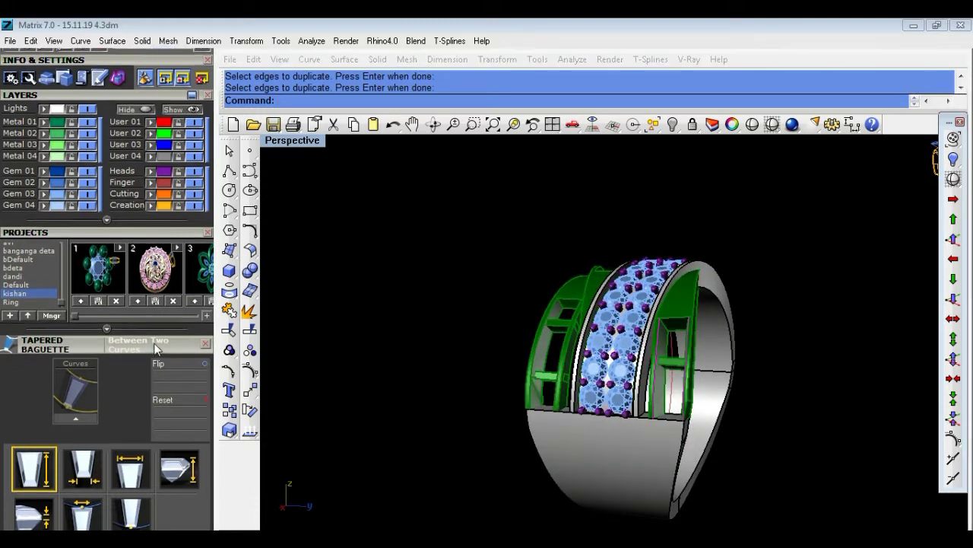
{"action": "scroll", "coordinate": [157, 266], "scroll_direction": "down", "scroll_amount": 3}
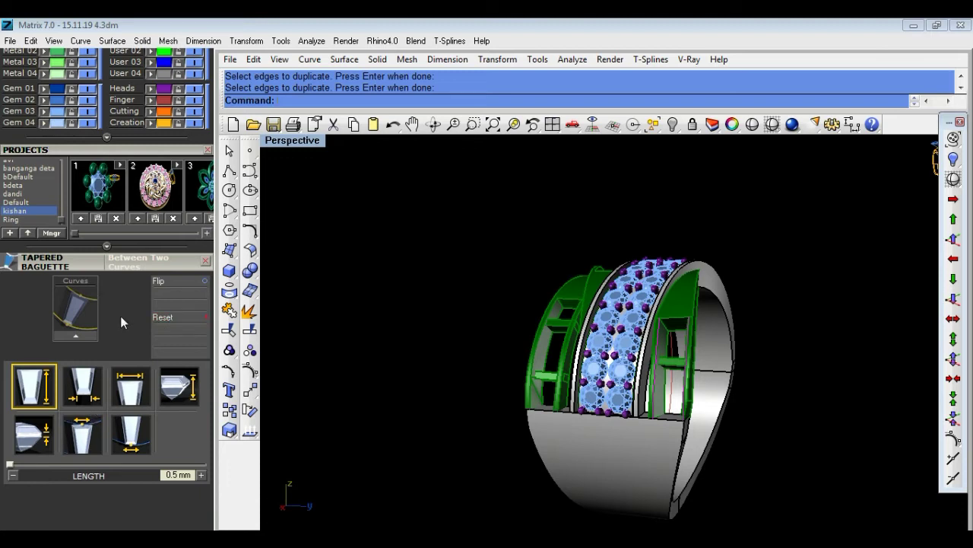
{"action": "left_click", "coordinate": [41, 397]}
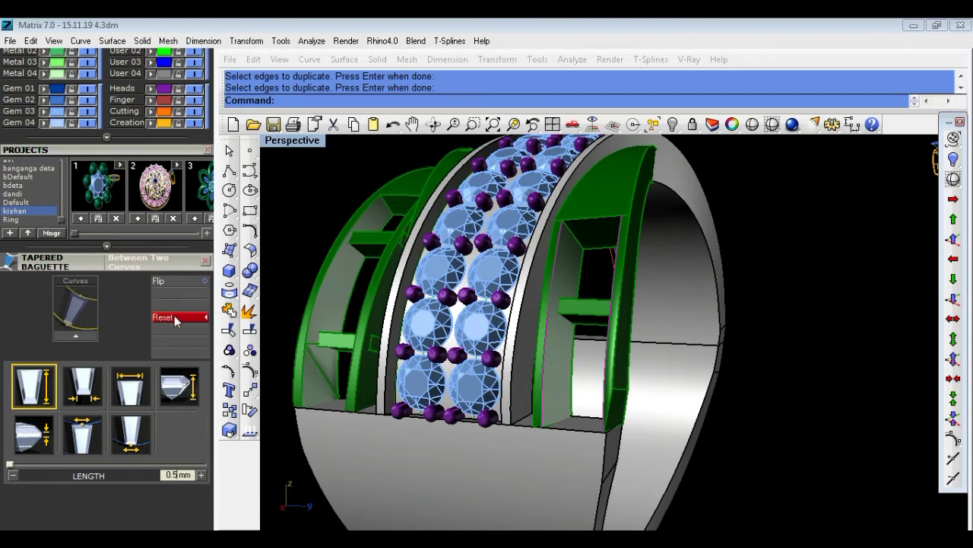
{"action": "left_click", "coordinate": [86, 389]}
{"action": "left_click", "coordinate": [130, 387]}
{"action": "left_click", "coordinate": [179, 386]}
{"action": "left_click", "coordinate": [131, 433]}
{"action": "left_click", "coordinate": [23, 440]}
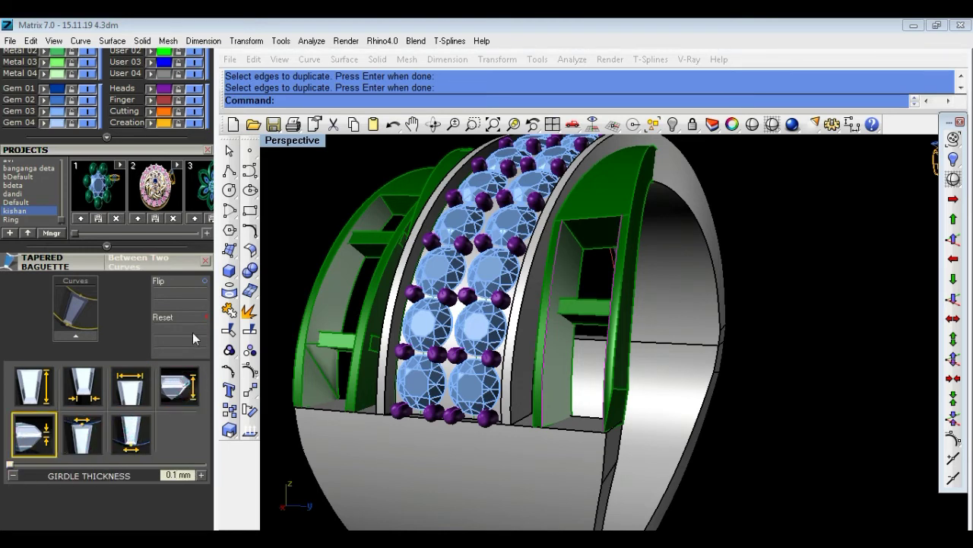
Close the builder, then expand and collapse the library and project slots, returning to layers.
{"action": "key", "text": "Return"}
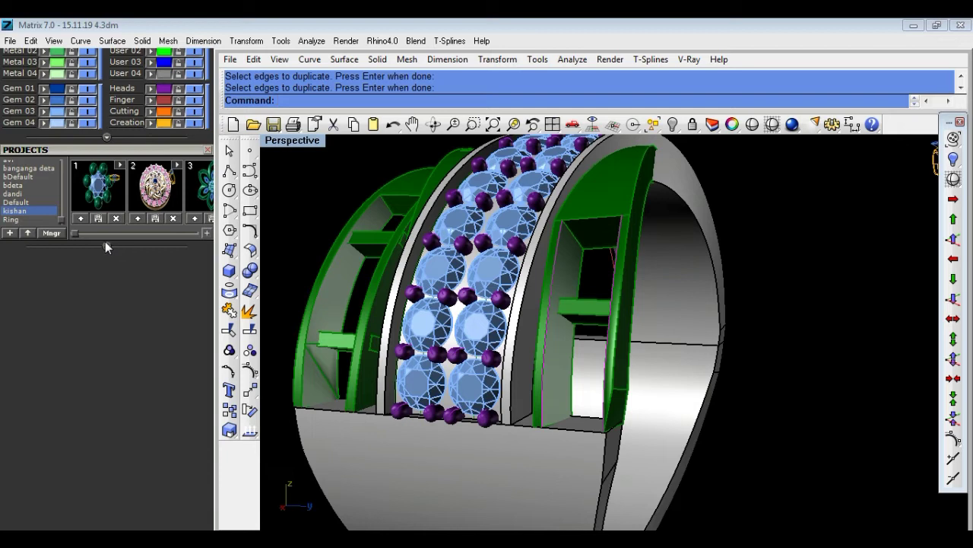
{"action": "left_click", "coordinate": [105, 245]}
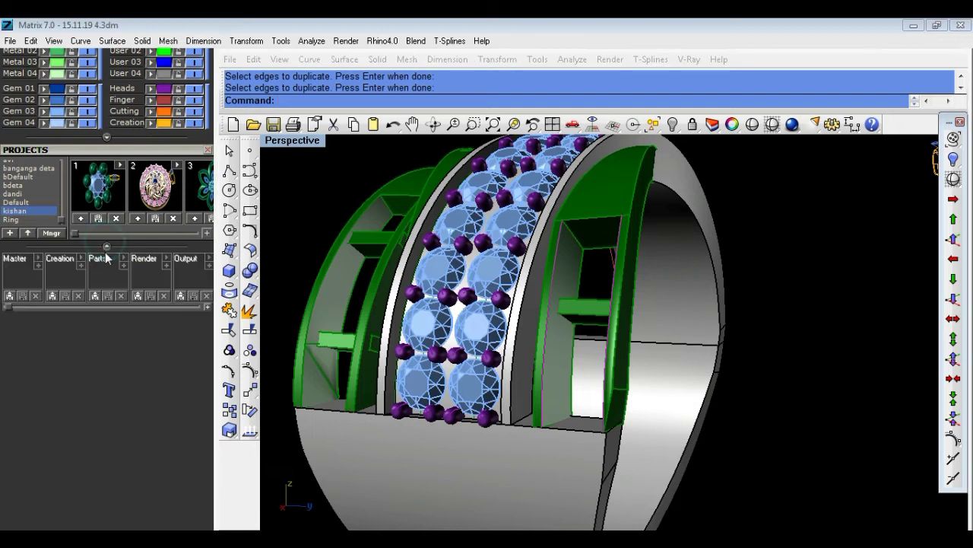
{"action": "left_click", "coordinate": [206, 232]}
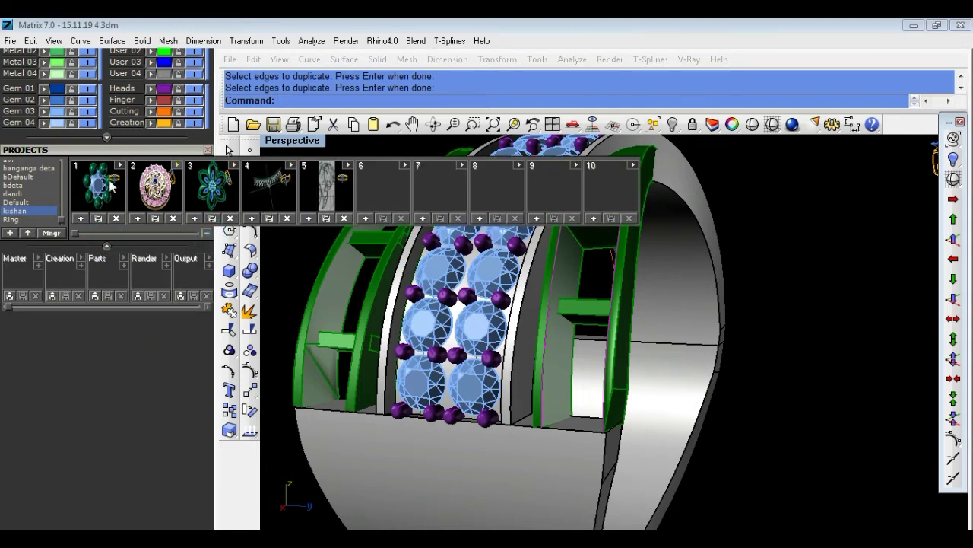
{"action": "left_click", "coordinate": [54, 151]}
{"action": "left_click", "coordinate": [76, 317]}
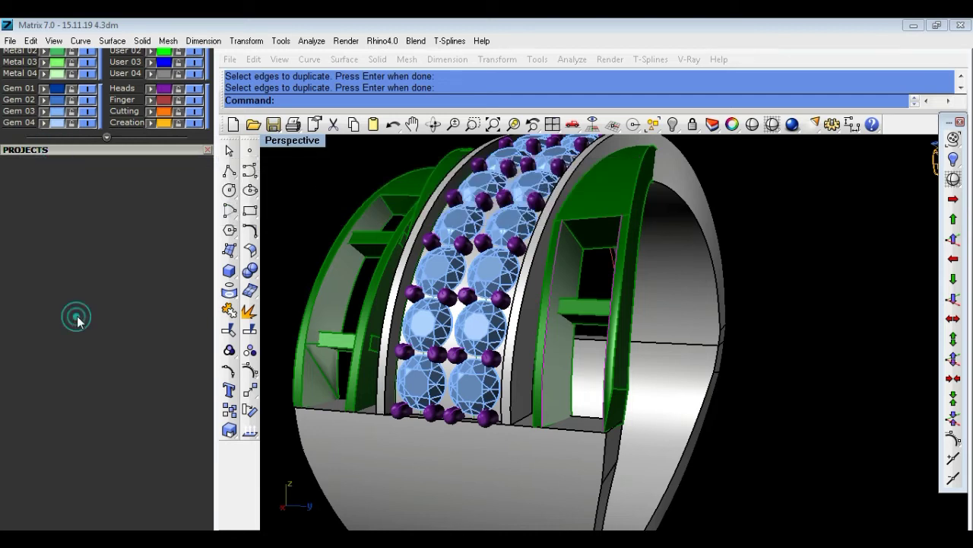
{"action": "left_click", "coordinate": [81, 331]}
{"action": "left_click", "coordinate": [844, 282]}
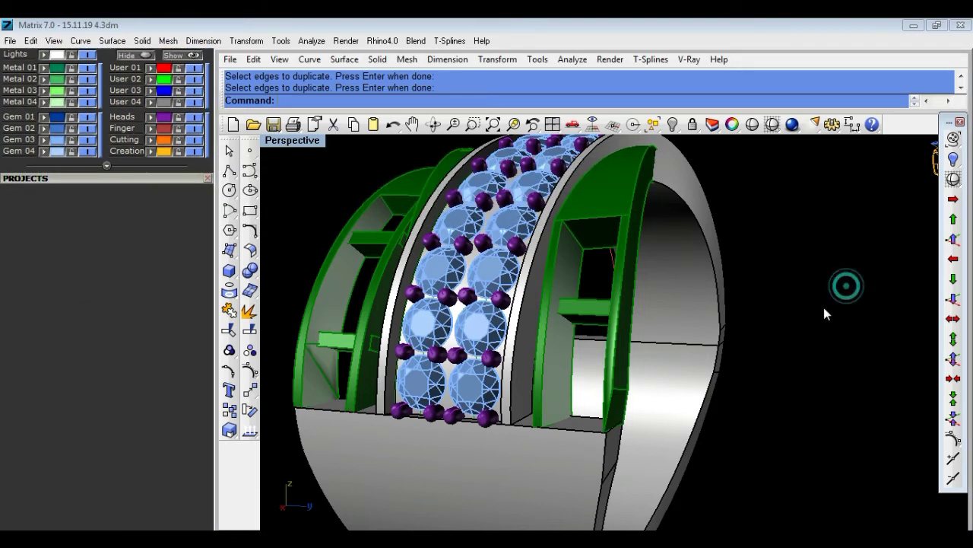
{"action": "left_click", "coordinate": [821, 310]}
Dismiss the Matrix error, reopen the Tapered Baguette builder and turn the gem rows to face right.
{"action": "left_click", "coordinate": [579, 332]}
{"action": "right_click_drag", "start_coordinate": [601, 365], "coordinate": [871, 336]}
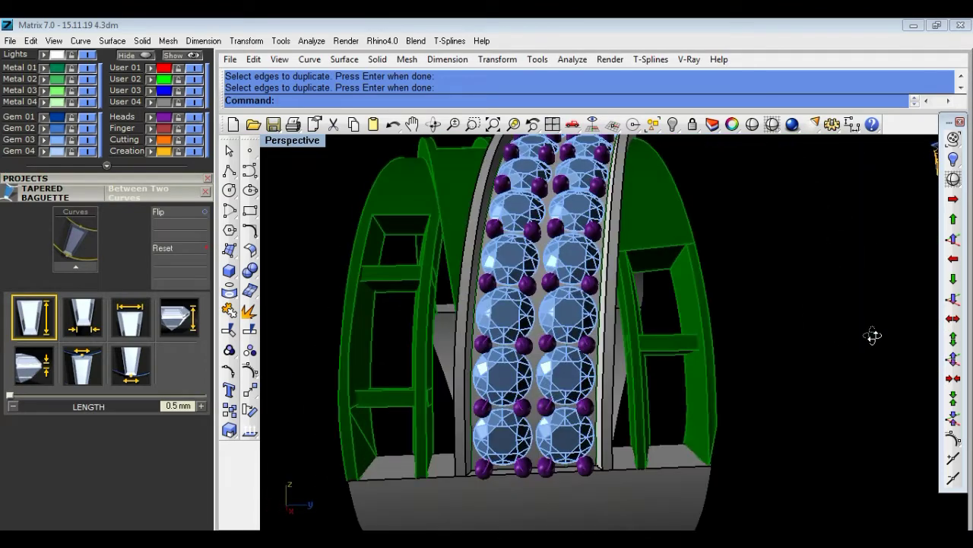
{"action": "mouse_move", "coordinate": [806, 381]}
{"action": "right_mouse_down"}
{"action": "mouse_move", "coordinate": [636, 446]}
{"action": "mouse_move", "coordinate": [304, 324]}
{"action": "mouse_move", "coordinate": [305, 343]}
{"action": "mouse_move", "coordinate": [717, 374]}
{"action": "mouse_move", "coordinate": [749, 297]}
{"action": "mouse_move", "coordinate": [843, 330]}
{"action": "mouse_move", "coordinate": [754, 319]}
{"action": "right_mouse_up"}
{"action": "scroll", "coordinate": [712, 333], "scroll_direction": "up", "scroll_amount": 3}
{"action": "right_click_drag", "start_coordinate": [838, 309], "coordinate": [905, 304]}
{"action": "right_click_drag", "start_coordinate": [624, 395], "coordinate": [648, 398]}
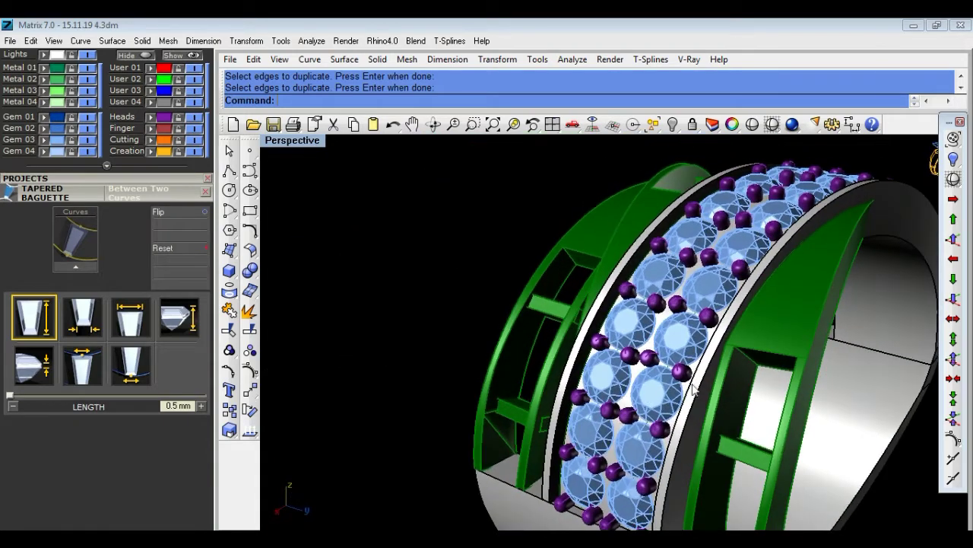
Pick the duplicated frame curve from the Selection Menu for the baguettes.
{"action": "left_click", "coordinate": [736, 406]}
{"action": "left_click", "coordinate": [765, 426]}
{"action": "left_click", "coordinate": [774, 424]}
{"action": "scroll", "coordinate": [491, 346], "scroll_direction": "down", "scroll_amount": 3}
{"action": "mouse_move", "coordinate": [490, 403]}
{"action": "right_mouse_down"}
{"action": "mouse_move", "coordinate": [558, 411]}
{"action": "mouse_move", "coordinate": [576, 398]}
{"action": "right_mouse_up"}
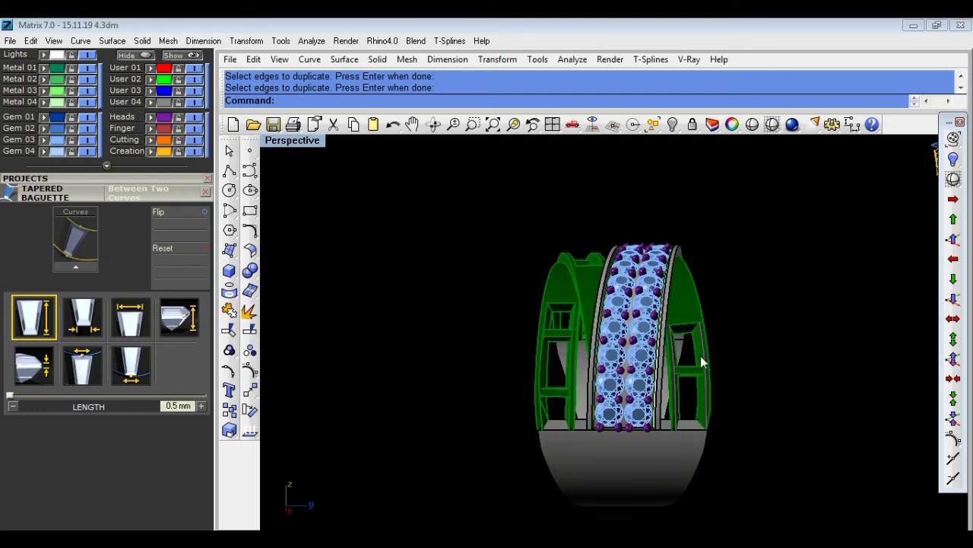
{"action": "right_click_drag", "start_coordinate": [702, 357], "coordinate": [654, 331]}
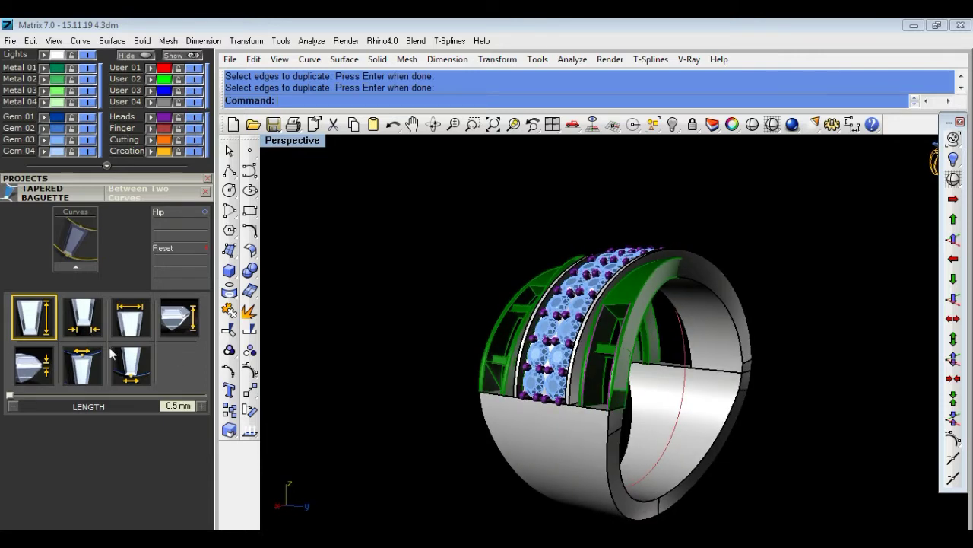
{"action": "scroll", "coordinate": [597, 388], "scroll_direction": "up", "scroll_amount": 3}
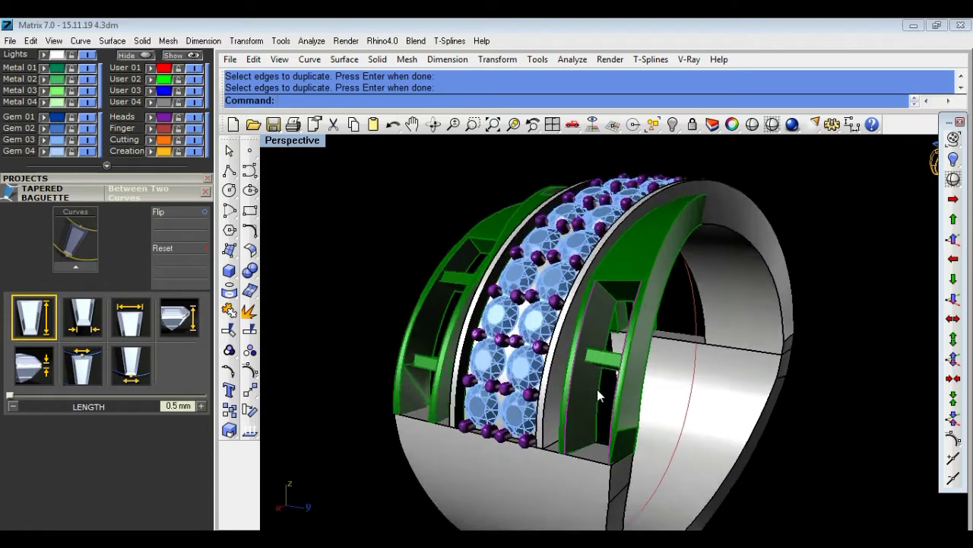
{"action": "scroll", "coordinate": [601, 388], "scroll_direction": "up", "scroll_amount": 3}
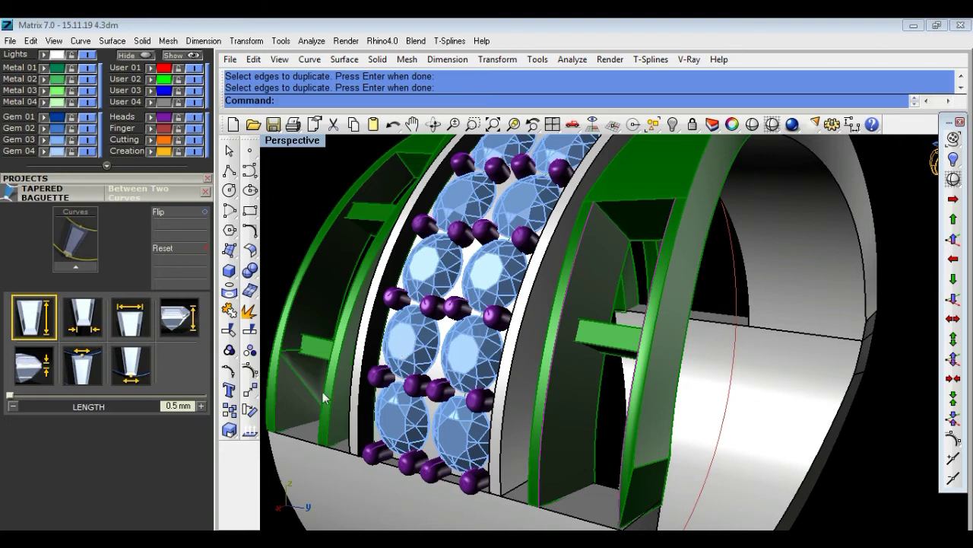
Select the bezel curve on the right green side frame, choosing the curve rather than the group.
{"action": "left_click", "coordinate": [250, 230]}
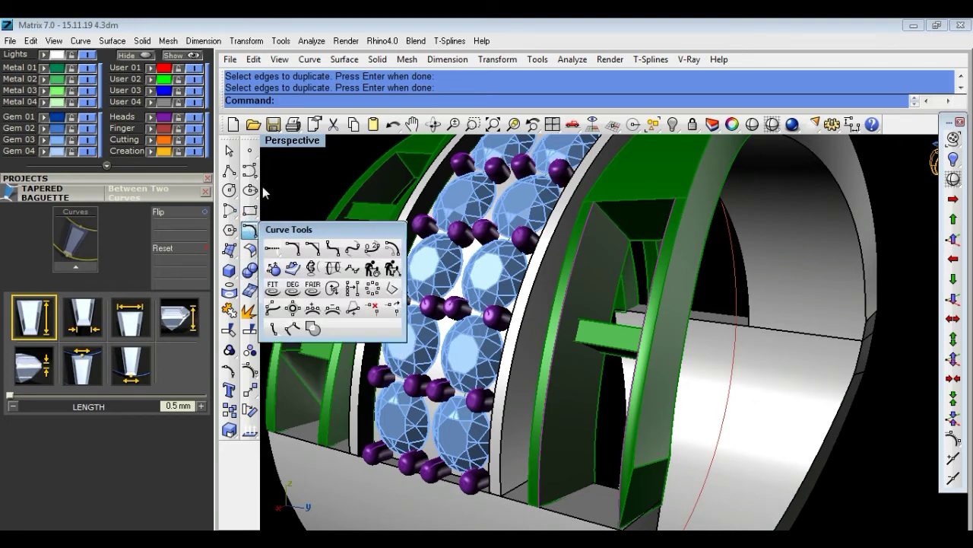
{"action": "left_click", "coordinate": [251, 171]}
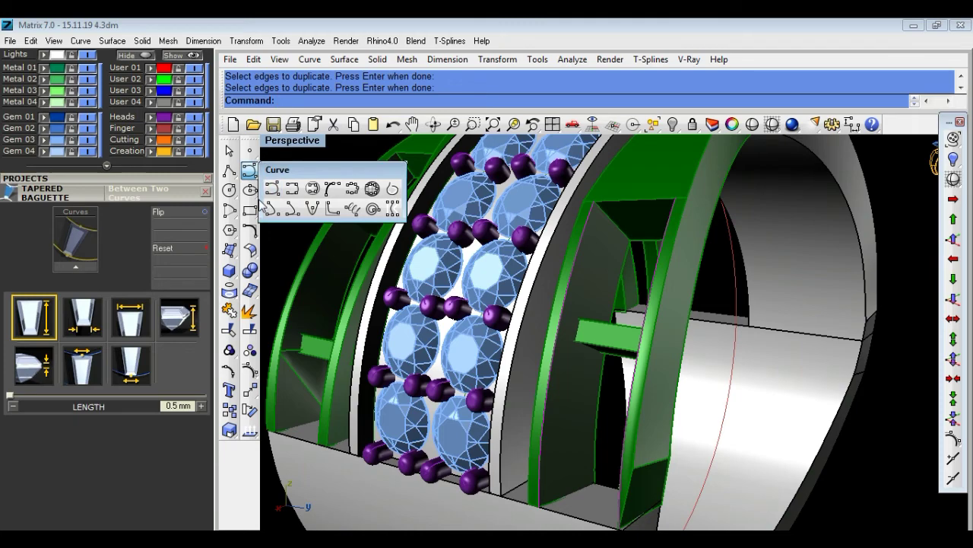
{"action": "left_click", "coordinate": [251, 229]}
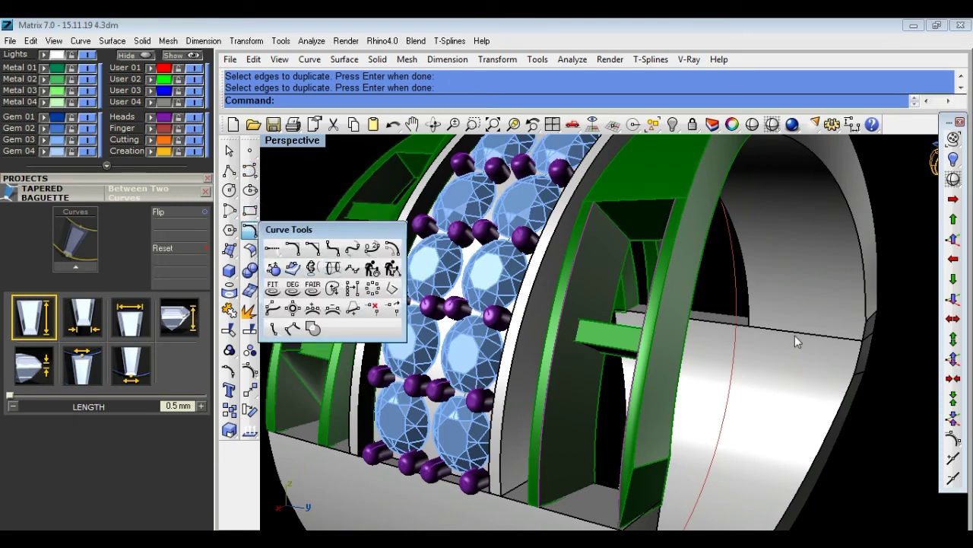
{"action": "mouse_move", "coordinate": [903, 405]}
{"action": "right_mouse_down"}
{"action": "mouse_move", "coordinate": [930, 394]}
{"action": "mouse_move", "coordinate": [919, 411]}
{"action": "right_mouse_up"}
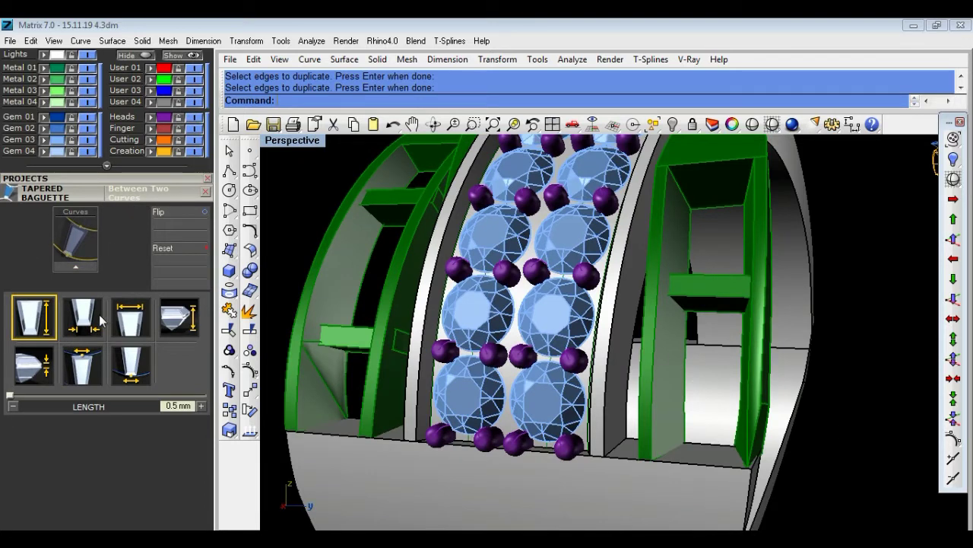
{"action": "key", "text": "Home"}
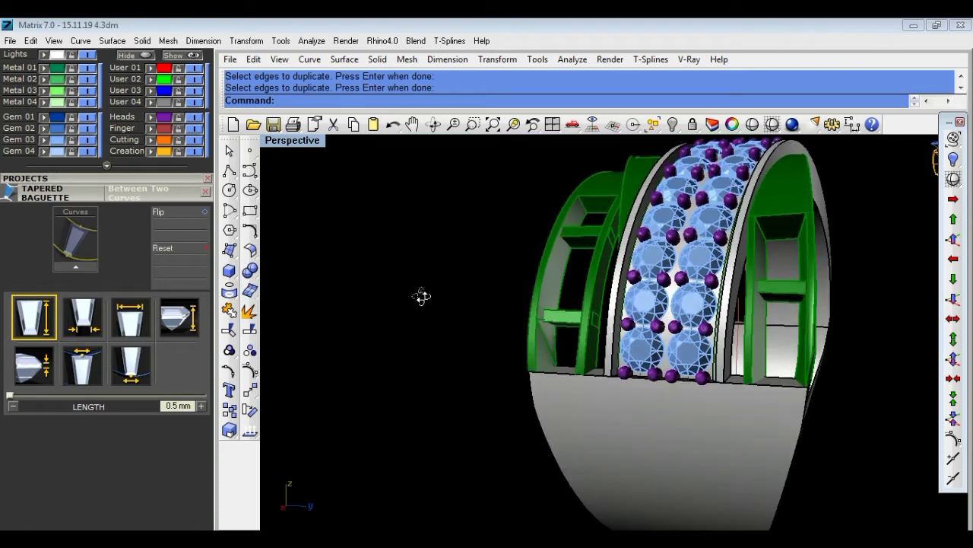
{"action": "right_click_drag", "start_coordinate": [420, 297], "coordinate": [727, 269]}
{"action": "scroll", "coordinate": [827, 261], "scroll_direction": "up", "scroll_amount": 5}
{"action": "scroll", "coordinate": [835, 297], "scroll_direction": "down", "scroll_amount": 5}
{"action": "right_click_drag", "start_coordinate": [835, 297], "coordinate": [804, 304]}
{"action": "scroll", "coordinate": [794, 299], "scroll_direction": "up", "scroll_amount": 3}
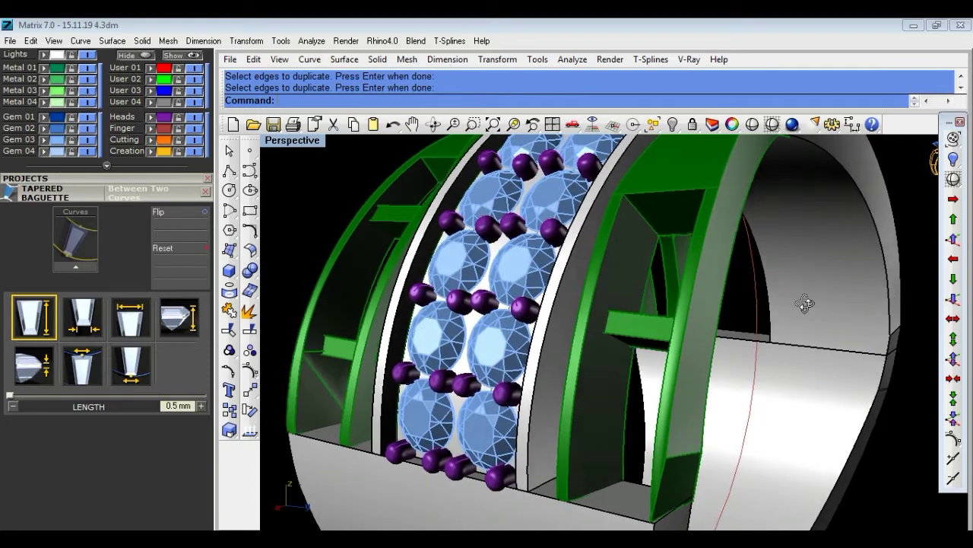
{"action": "left_click", "coordinate": [616, 268]}
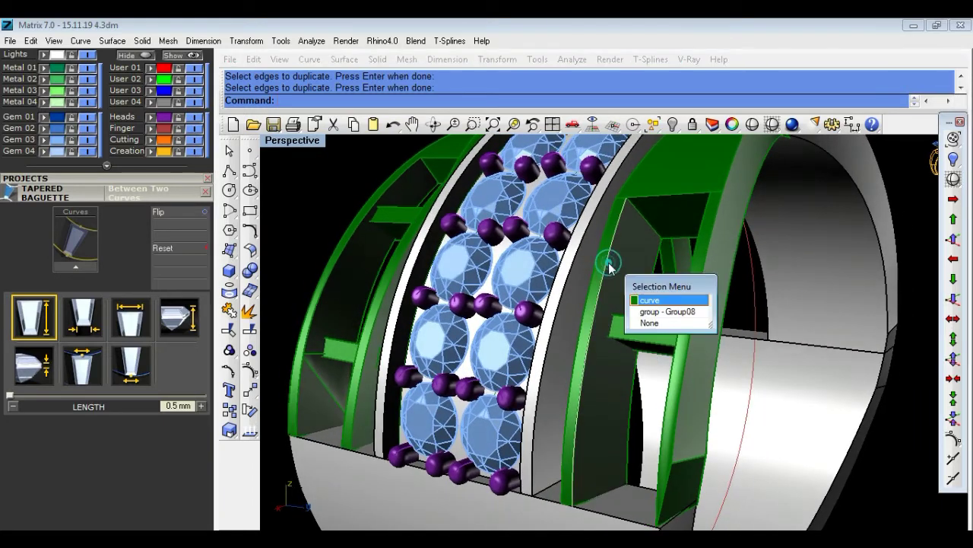
{"action": "left_click", "coordinate": [646, 300]}
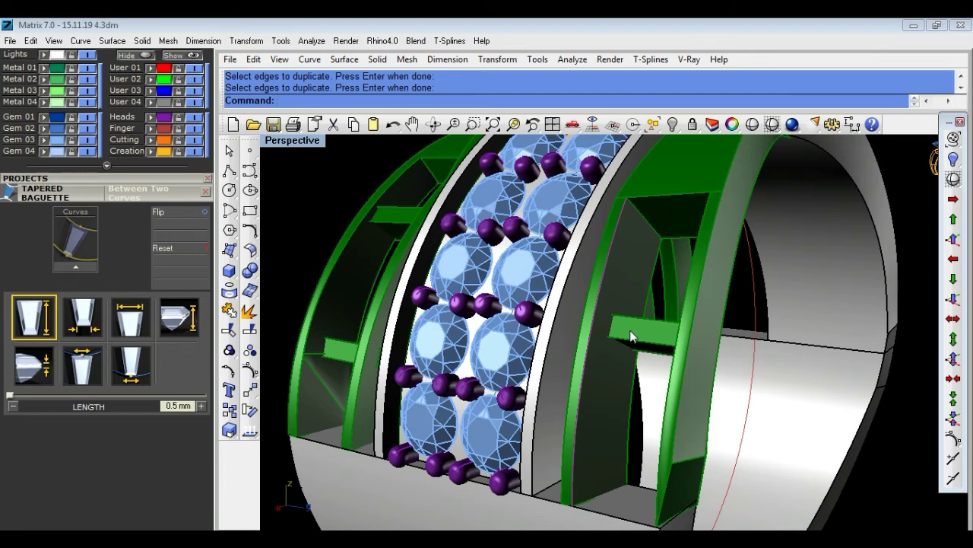
Offset the curve 0.3 across the green frame's face with the direction flipped.
{"action": "left_click", "coordinate": [248, 231]}
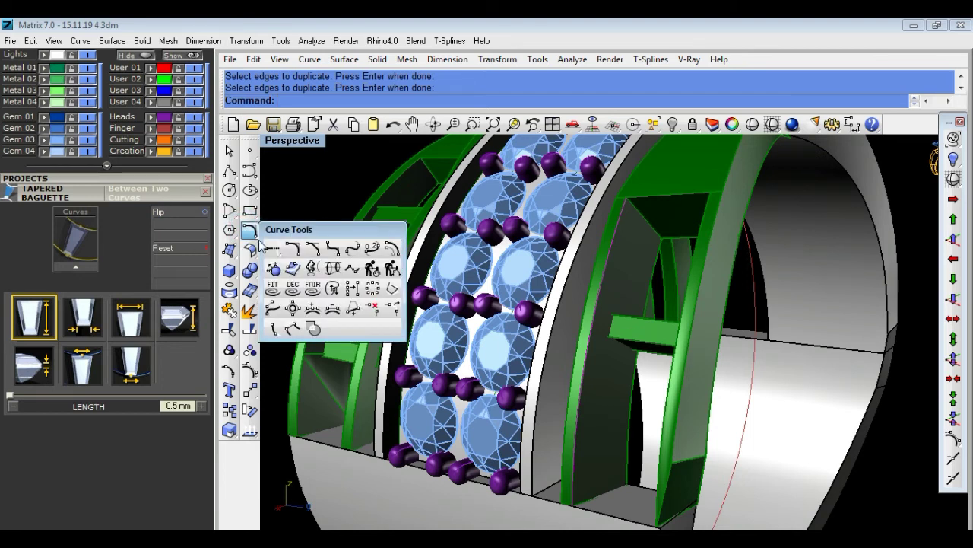
{"action": "left_click", "coordinate": [293, 270]}
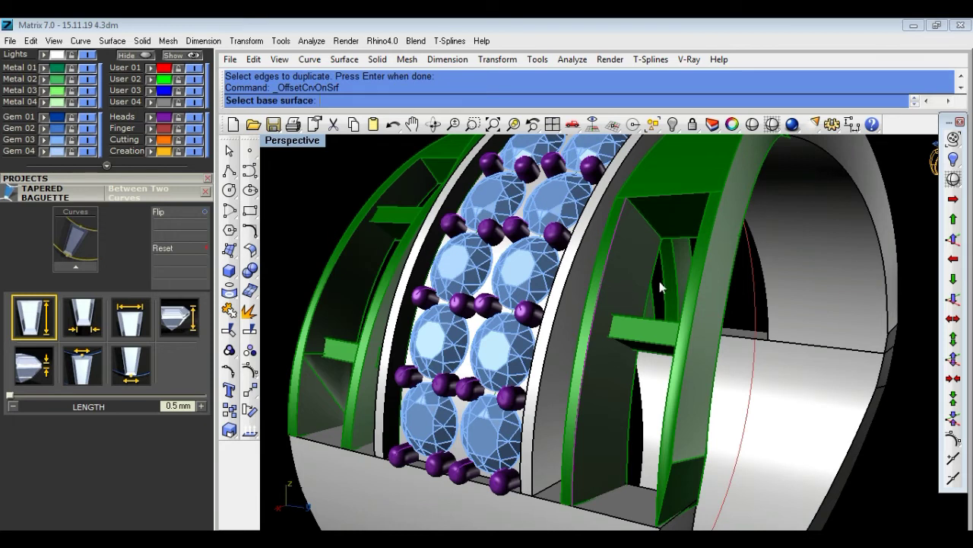
{"action": "left_click", "coordinate": [639, 267]}
{"action": "left_click", "coordinate": [395, 101]}
{"action": "type", "text": "0.2"}
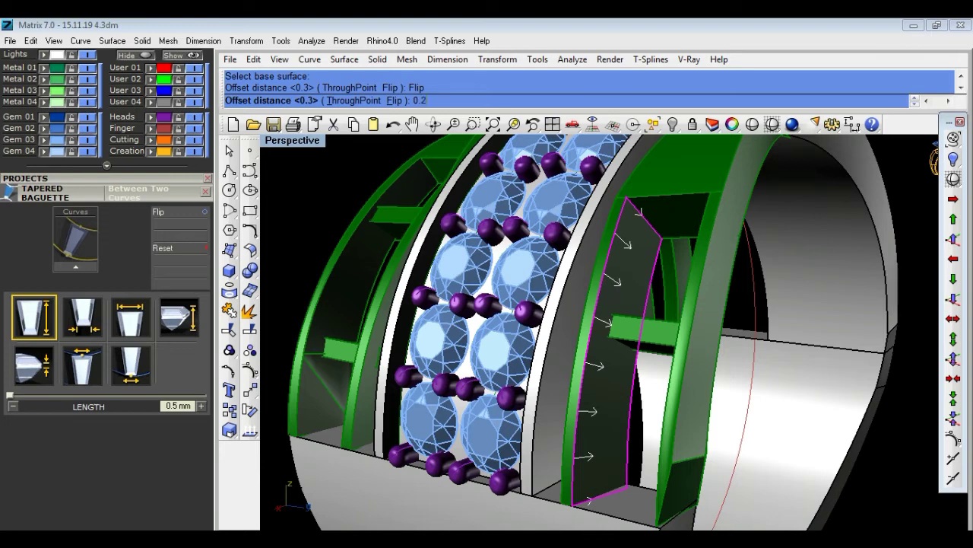
{"action": "key", "text": "Return"}
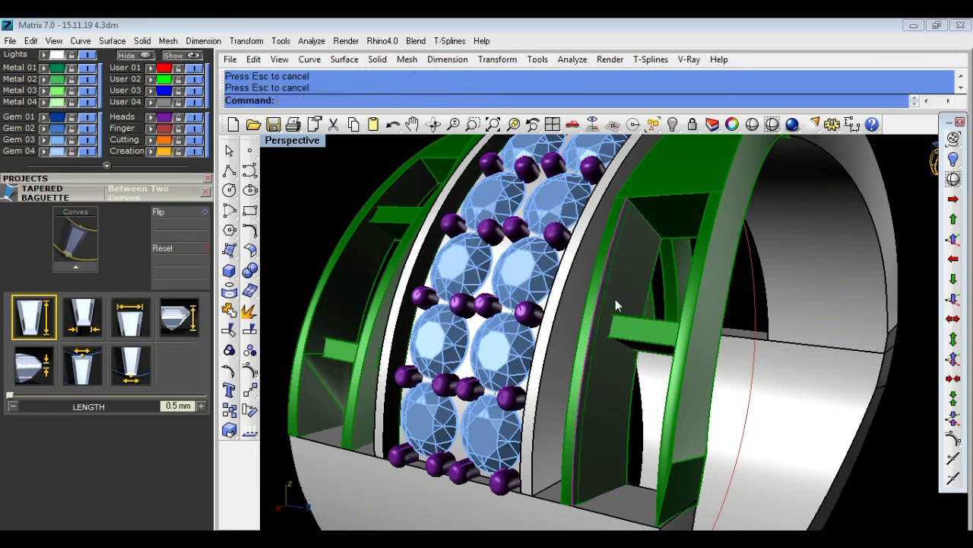
Duplicate two edges of the green side band as curves.
{"action": "scroll", "coordinate": [629, 220], "scroll_direction": "up", "scroll_amount": 2}
{"action": "scroll", "coordinate": [631, 243], "scroll_direction": "down", "scroll_amount": 3}
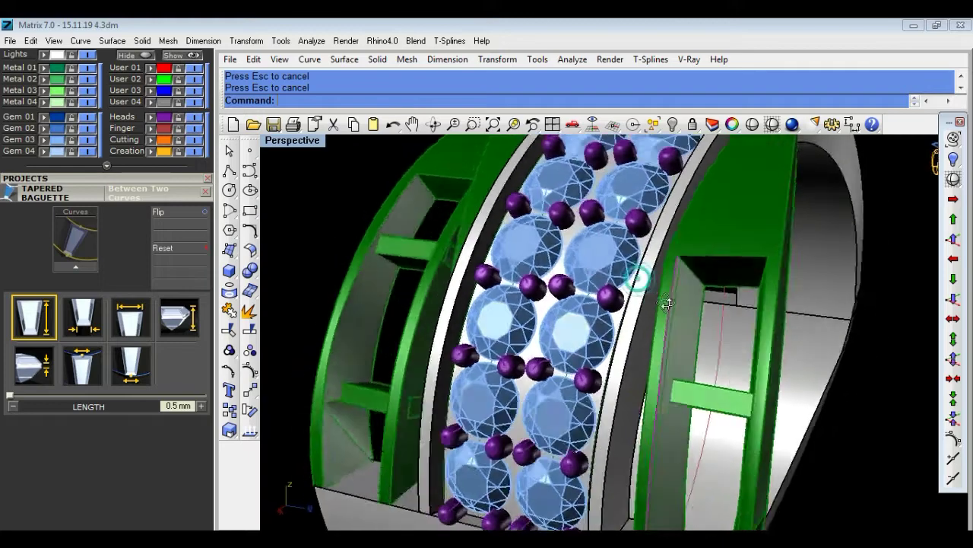
{"action": "right_click_drag", "start_coordinate": [630, 243], "coordinate": [917, 322]}
{"action": "scroll", "coordinate": [917, 322], "scroll_direction": "up", "scroll_amount": 4}
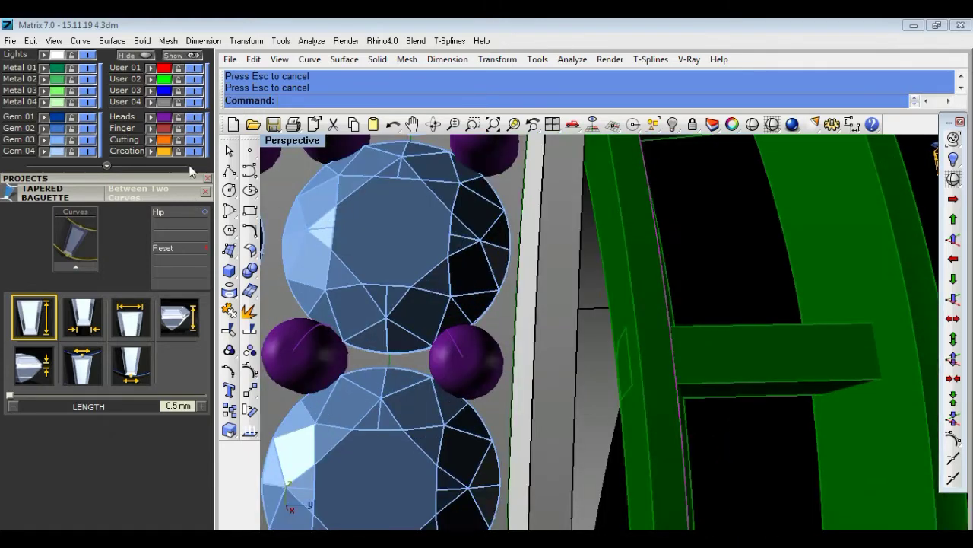
{"action": "scroll", "coordinate": [169, 193], "scroll_direction": "up", "scroll_amount": 5}
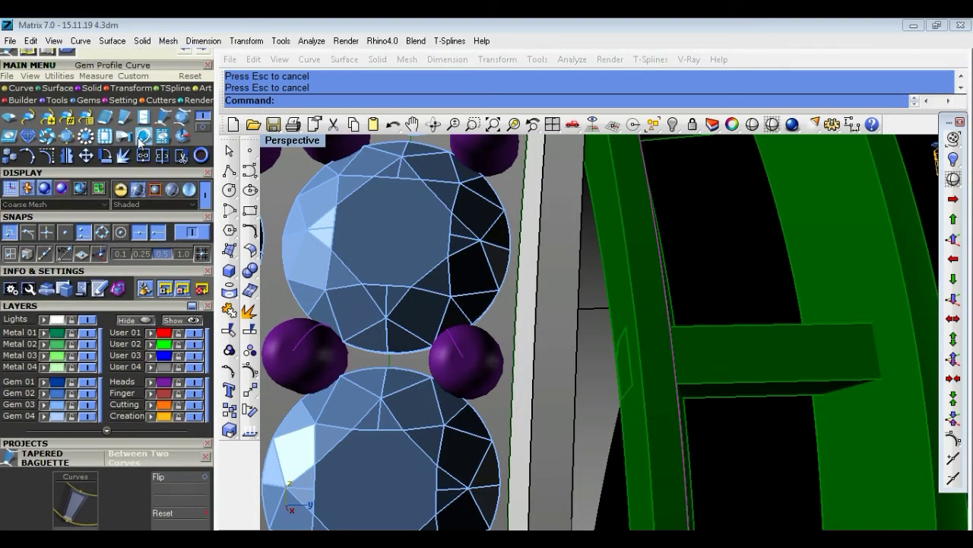
{"action": "left_click", "coordinate": [15, 87]}
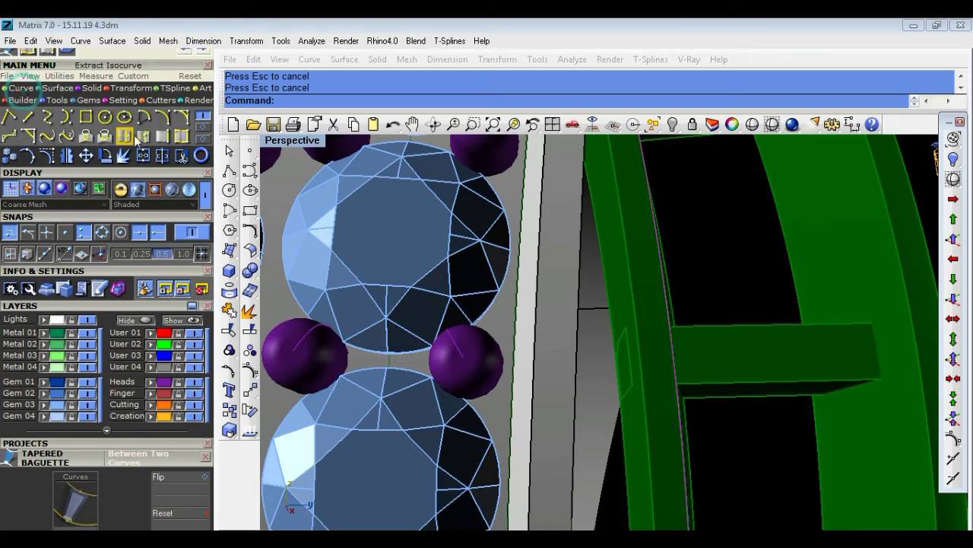
{"action": "left_click", "coordinate": [164, 137]}
{"action": "left_click", "coordinate": [892, 244]}
{"action": "left_click", "coordinate": [891, 236]}
{"action": "key", "text": "Return"}
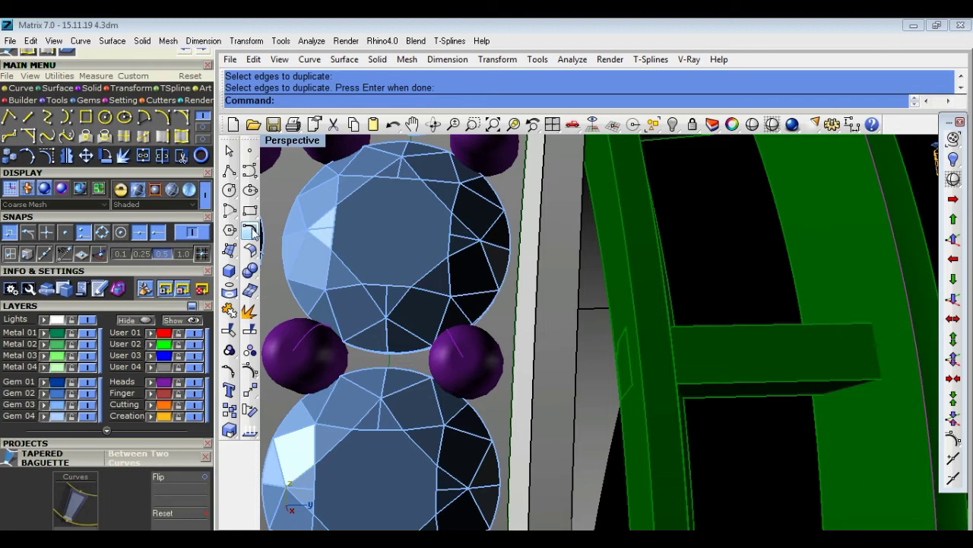
Offset the edge curve 0.2 along the green band's surface, twice.
{"action": "left_click", "coordinate": [250, 230]}
{"action": "left_click", "coordinate": [311, 270]}
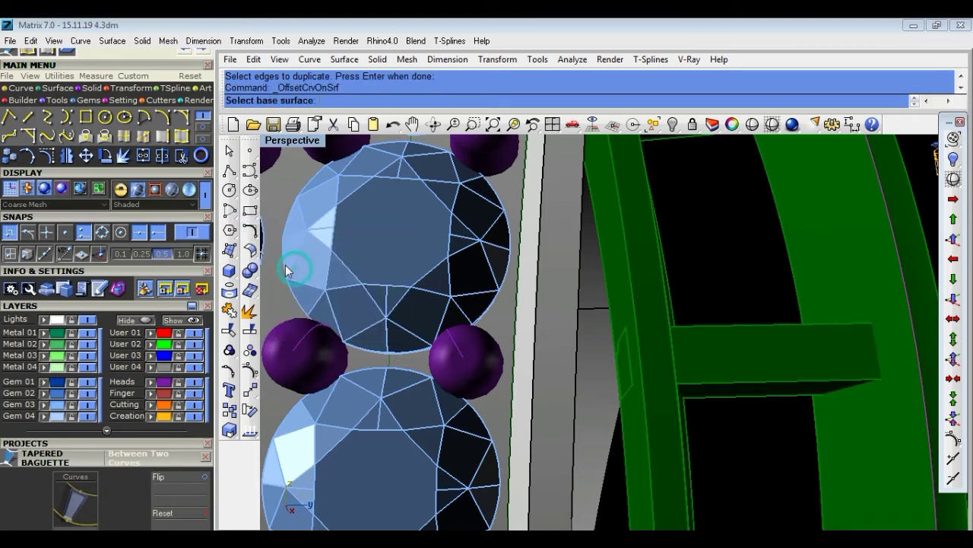
{"action": "left_click", "coordinate": [829, 257]}
{"action": "key", "text": "Return"}
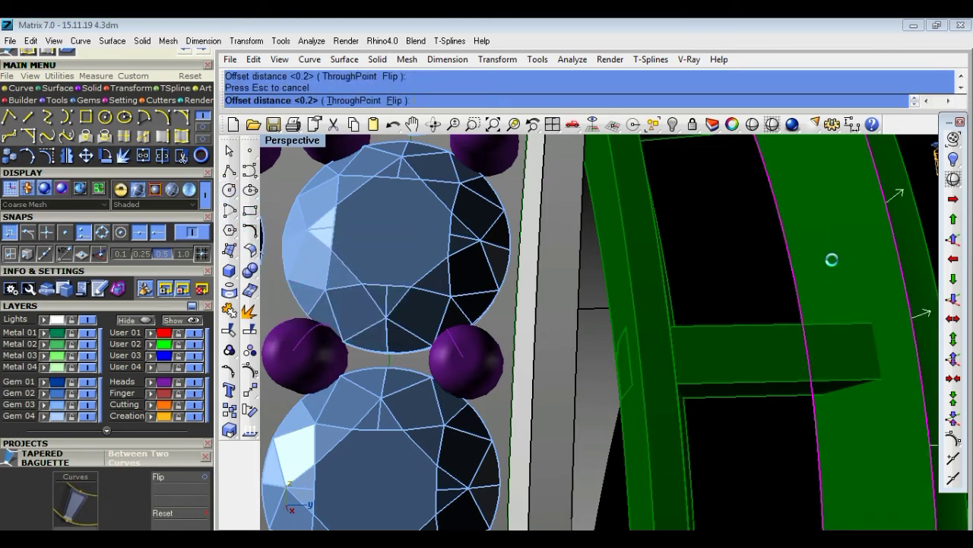
{"action": "key", "text": "Return"}
{"action": "scroll", "coordinate": [840, 259], "scroll_direction": "down", "scroll_amount": 8}
{"action": "right_click_drag", "start_coordinate": [847, 258], "coordinate": [860, 266]}
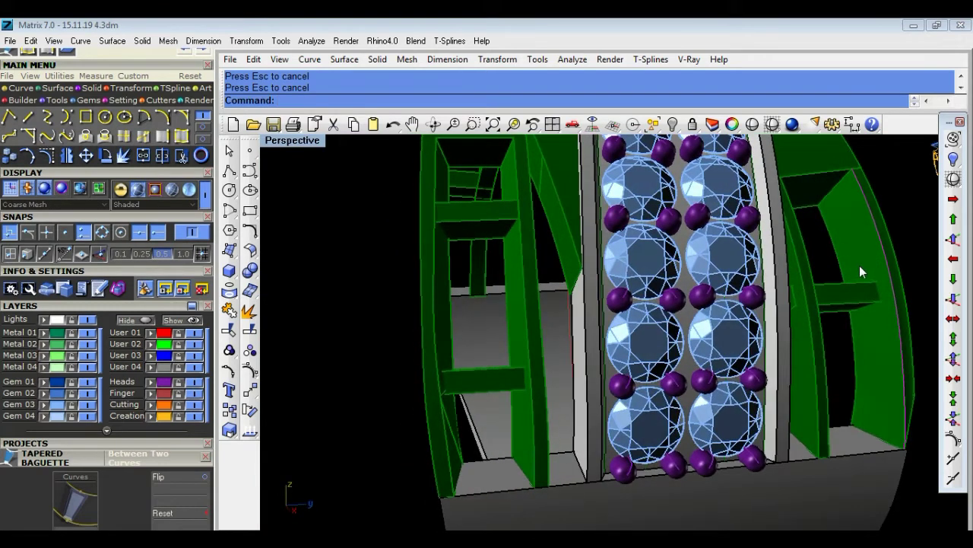
{"action": "key", "text": "Return"}
{"action": "left_click", "coordinate": [859, 244]}
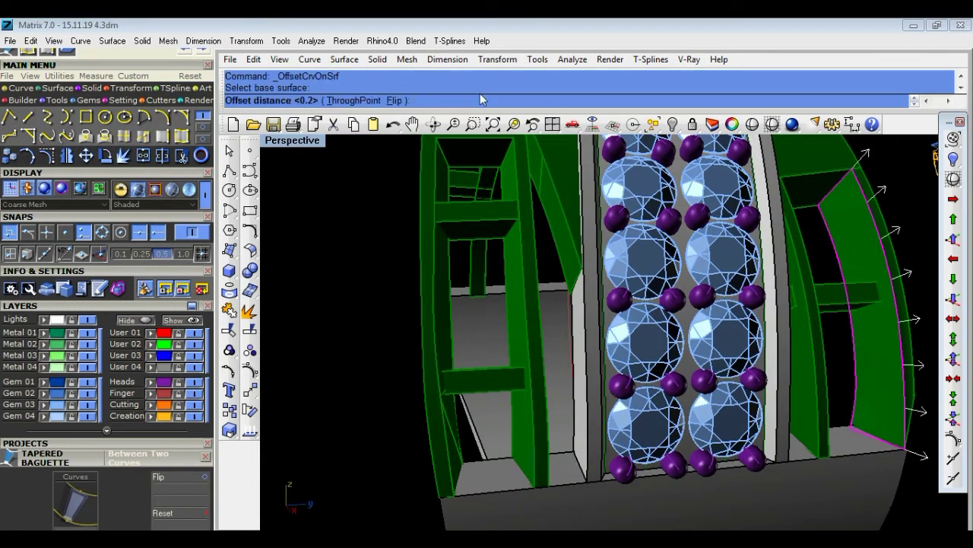
{"action": "right_click", "coordinate": [862, 232]}
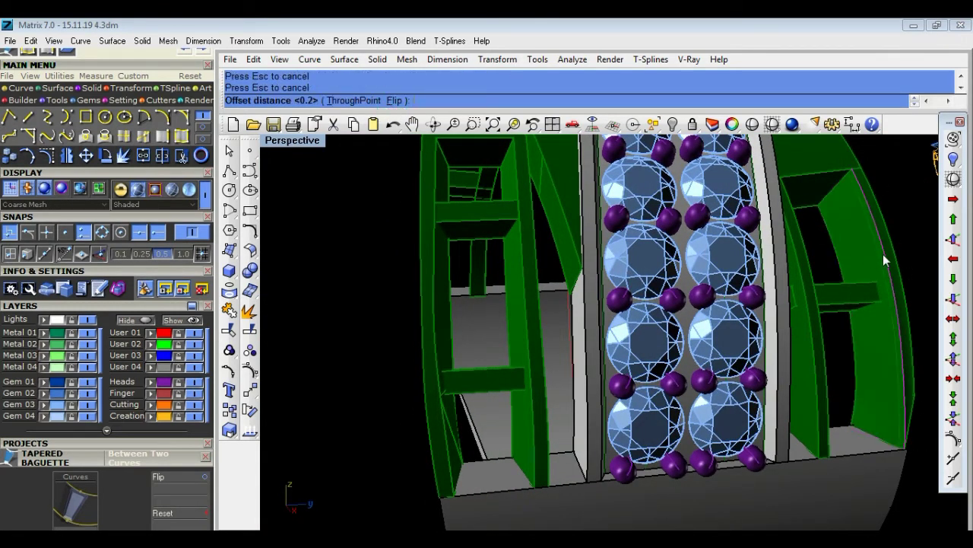
{"action": "mouse_move", "coordinate": [910, 240]}
{"action": "right_mouse_down"}
{"action": "mouse_move", "coordinate": [656, 211]}
{"action": "mouse_move", "coordinate": [839, 274]}
{"action": "mouse_move", "coordinate": [787, 267]}
{"action": "right_mouse_up"}
Loft a surface between the two curves on the right green rail.
{"action": "scroll", "coordinate": [798, 304], "scroll_direction": "up", "scroll_amount": 3}
{"action": "scroll", "coordinate": [811, 357], "scroll_direction": "up", "scroll_amount": 2}
{"action": "left_click", "coordinate": [810, 386]}
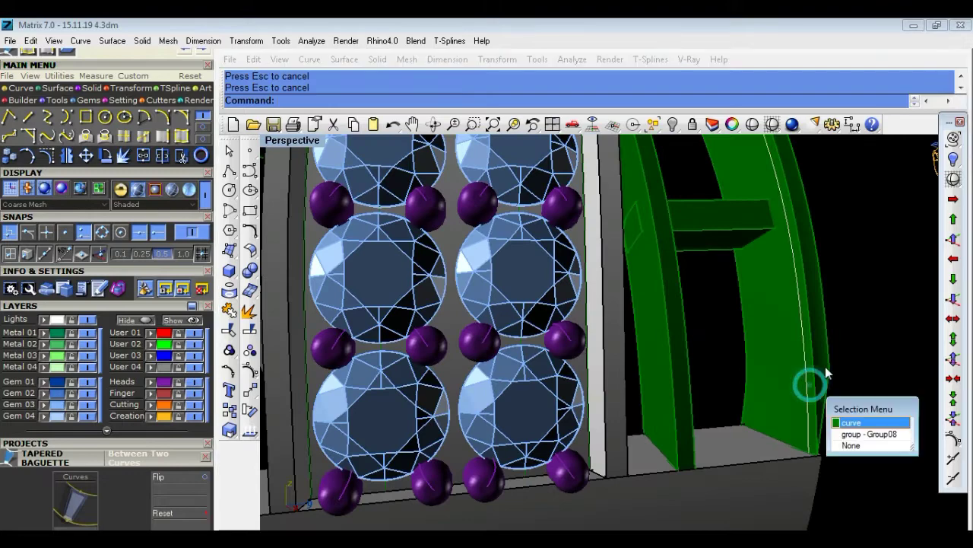
{"action": "scroll", "coordinate": [870, 321], "scroll_direction": "down", "scroll_amount": 5}
{"action": "mouse_move", "coordinate": [865, 315]}
{"action": "right_mouse_down"}
{"action": "mouse_move", "coordinate": [619, 278]}
{"action": "mouse_move", "coordinate": [641, 314]}
{"action": "mouse_move", "coordinate": [756, 323]}
{"action": "mouse_move", "coordinate": [656, 322]}
{"action": "right_mouse_up"}
{"action": "scroll", "coordinate": [656, 322], "scroll_direction": "up", "scroll_amount": 4}
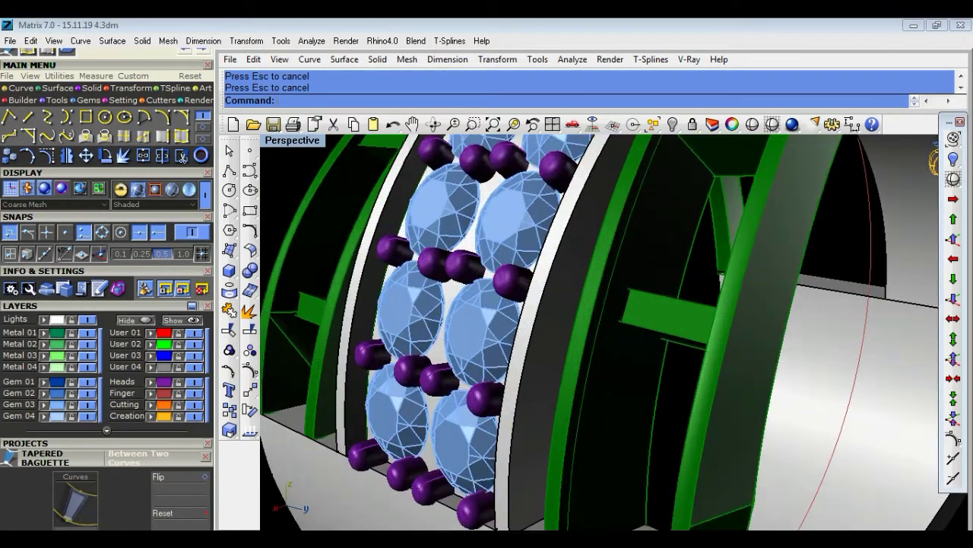
{"action": "scroll", "coordinate": [609, 291], "scroll_direction": "down", "scroll_amount": 5}
{"action": "right_click_drag", "start_coordinate": [610, 290], "coordinate": [778, 327]}
{"action": "scroll", "coordinate": [779, 325], "scroll_direction": "up", "scroll_amount": 4}
{"action": "left_click", "coordinate": [804, 319]}
{"action": "left_click", "coordinate": [834, 288]}
{"action": "type", "text": "Loft"}
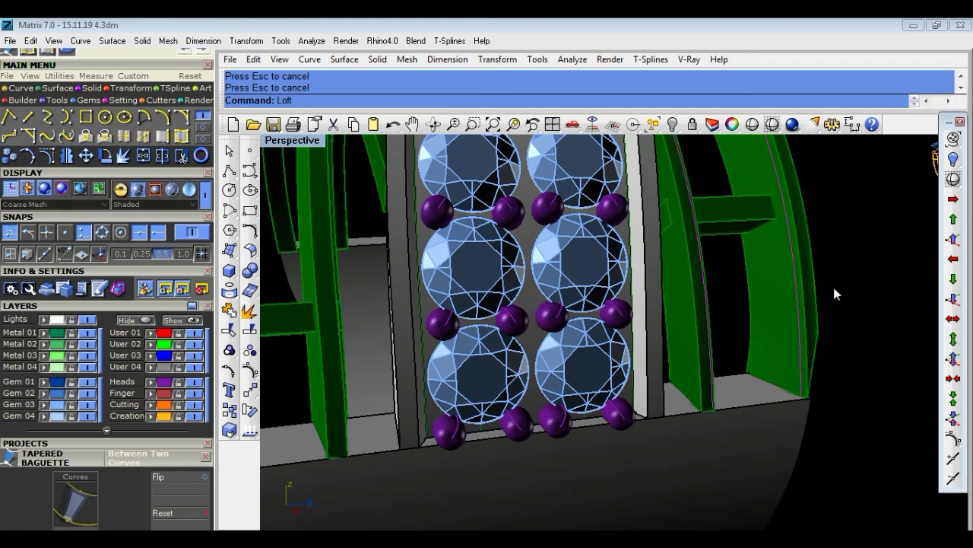
{"action": "key", "text": "Return"}
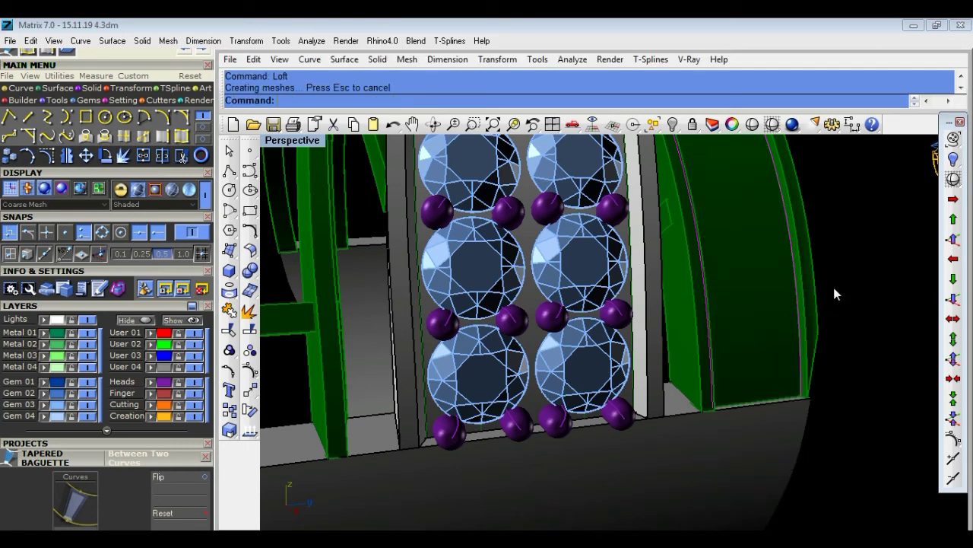
Bring up the gem Setting tools in the Main Menu.
{"action": "mouse_move", "coordinate": [832, 284]}
{"action": "right_mouse_down"}
{"action": "mouse_move", "coordinate": [836, 337]}
{"action": "mouse_move", "coordinate": [738, 313]}
{"action": "mouse_move", "coordinate": [743, 337]}
{"action": "mouse_move", "coordinate": [799, 348]}
{"action": "right_mouse_up"}
{"action": "scroll", "coordinate": [784, 242], "scroll_direction": "up", "scroll_amount": 5}
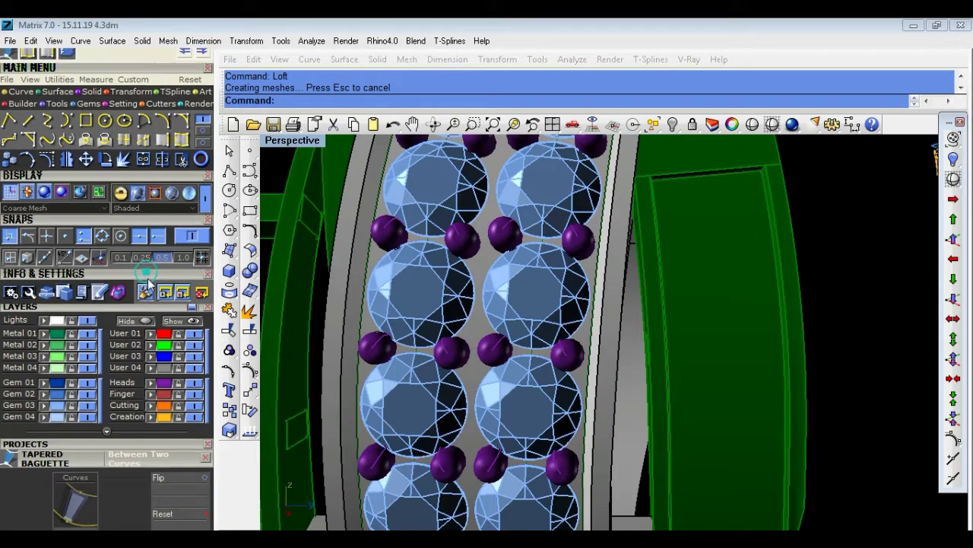
{"action": "scroll", "coordinate": [147, 278], "scroll_direction": "up", "scroll_amount": 4}
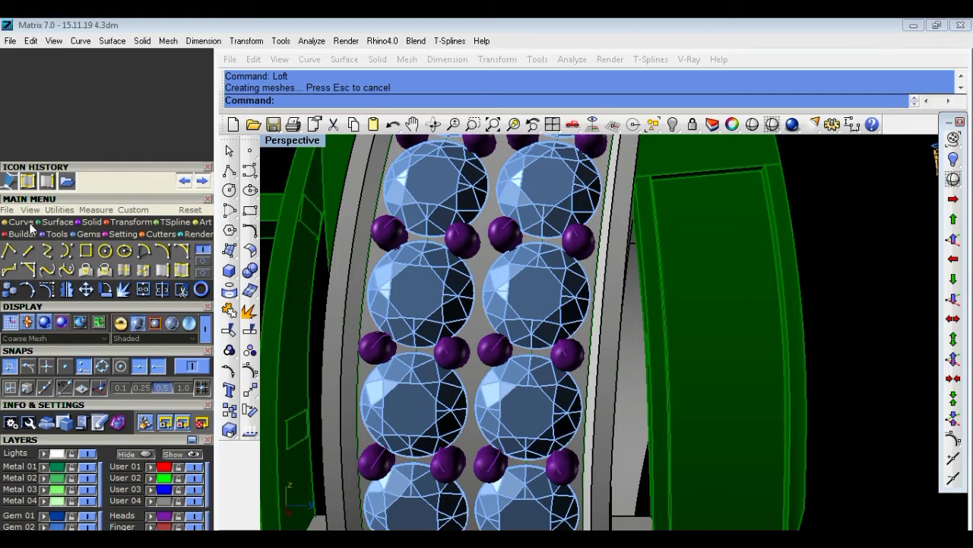
{"action": "left_click", "coordinate": [110, 233]}
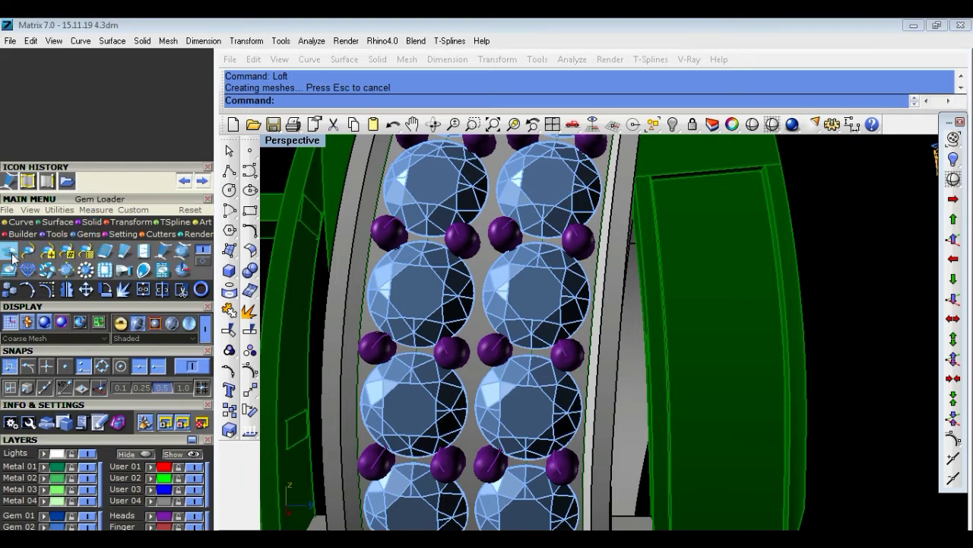
Load a Baguette Straight diamond at size 2.0 (2.00L x 1.75W, .042 ct).
{"action": "scroll", "coordinate": [142, 205], "scroll_direction": "down", "scroll_amount": 5}
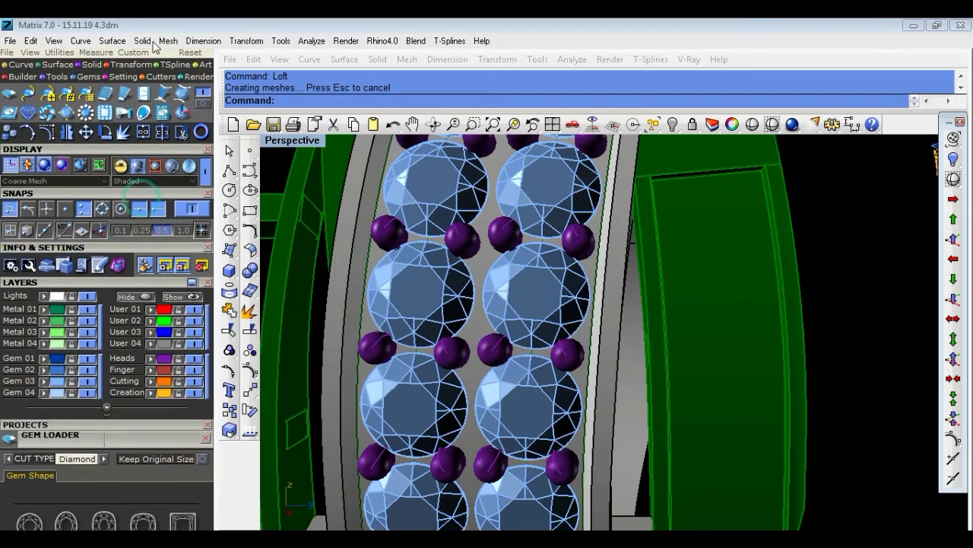
{"action": "scroll", "coordinate": [130, 431], "scroll_direction": "down", "scroll_amount": 3}
{"action": "scroll", "coordinate": [150, 318], "scroll_direction": "down", "scroll_amount": 4}
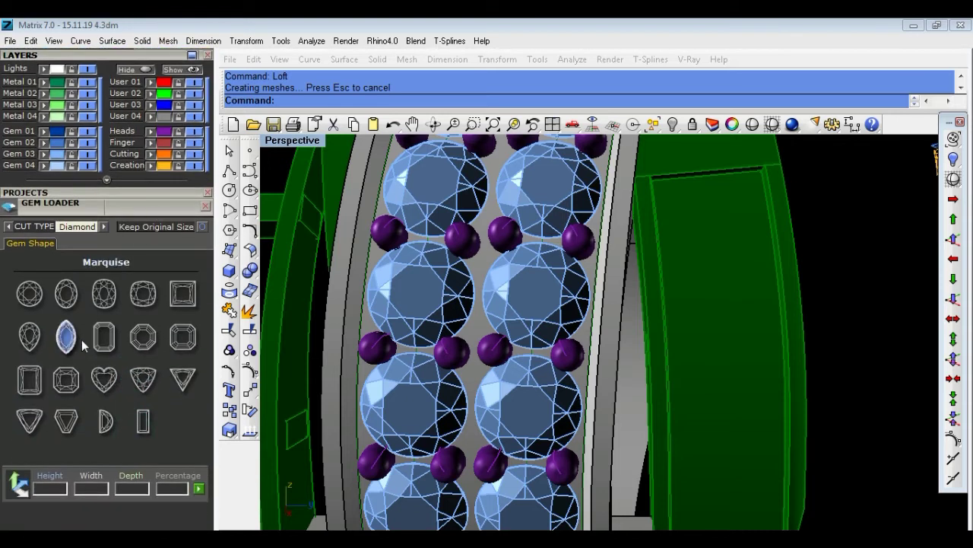
{"action": "left_click", "coordinate": [144, 424]}
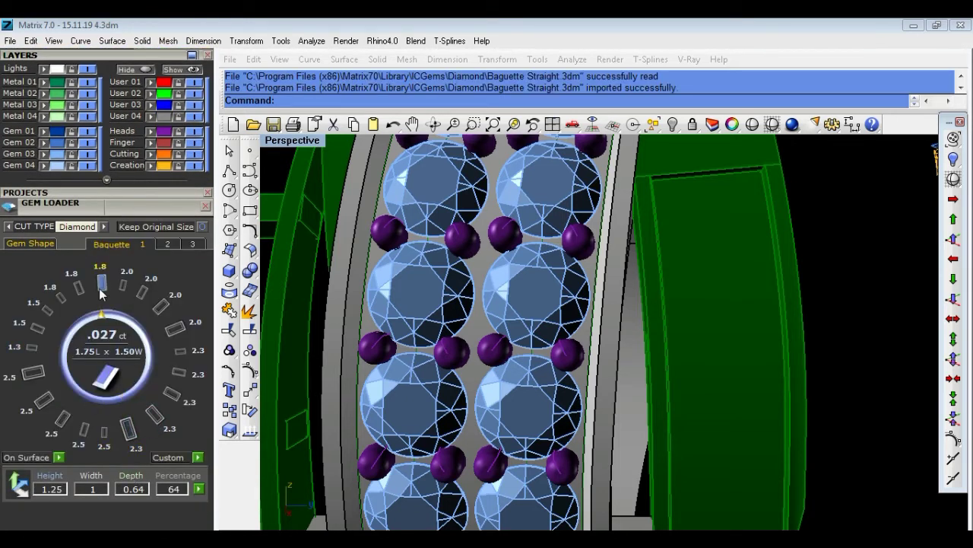
{"action": "left_click", "coordinate": [175, 328]}
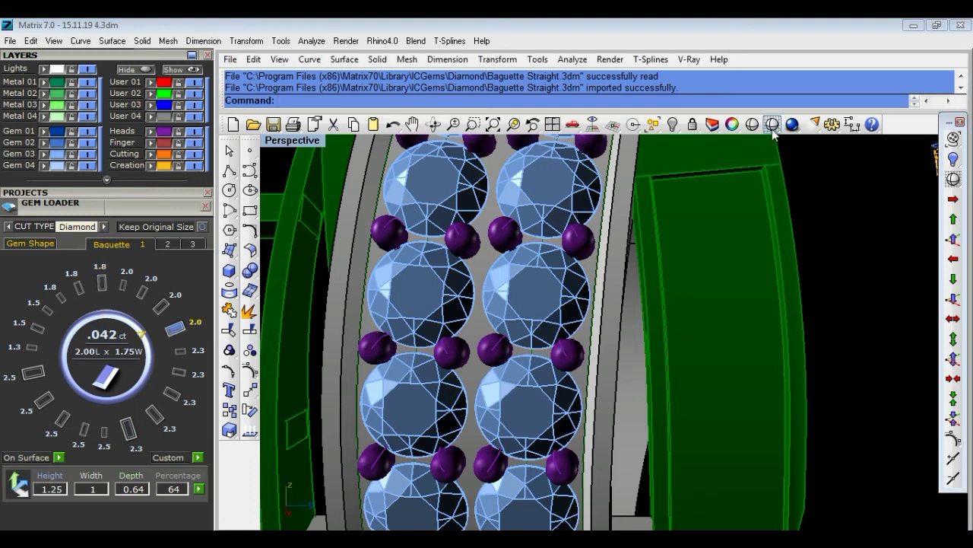
{"action": "left_click", "coordinate": [851, 124]}
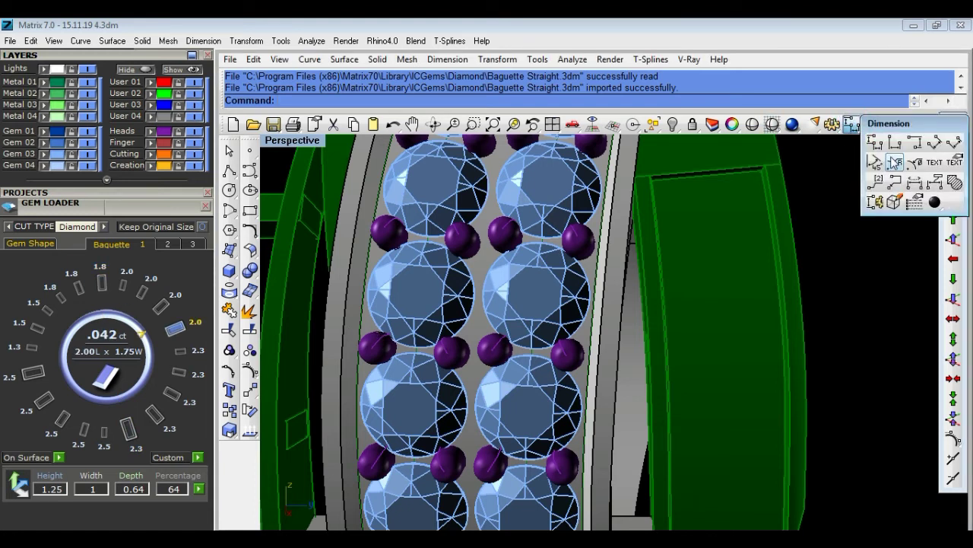
{"action": "left_click", "coordinate": [895, 162]}
{"action": "mouse_move", "coordinate": [880, 233]}
{"action": "right_mouse_down"}
{"action": "mouse_move", "coordinate": [576, 218]}
{"action": "mouse_move", "coordinate": [587, 220]}
{"action": "right_mouse_up"}
{"action": "left_click", "coordinate": [532, 207]}
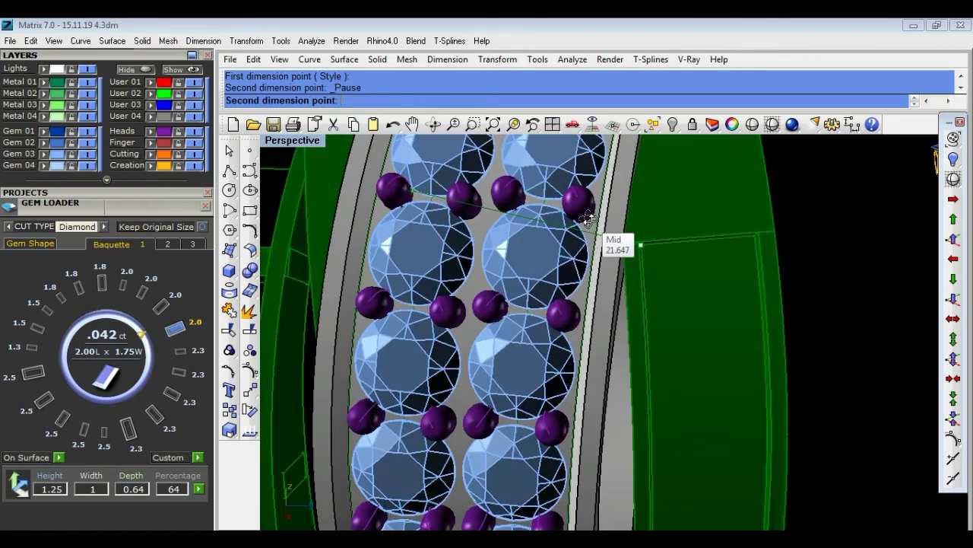
{"action": "scroll", "coordinate": [735, 258], "scroll_direction": "up", "scroll_amount": 3}
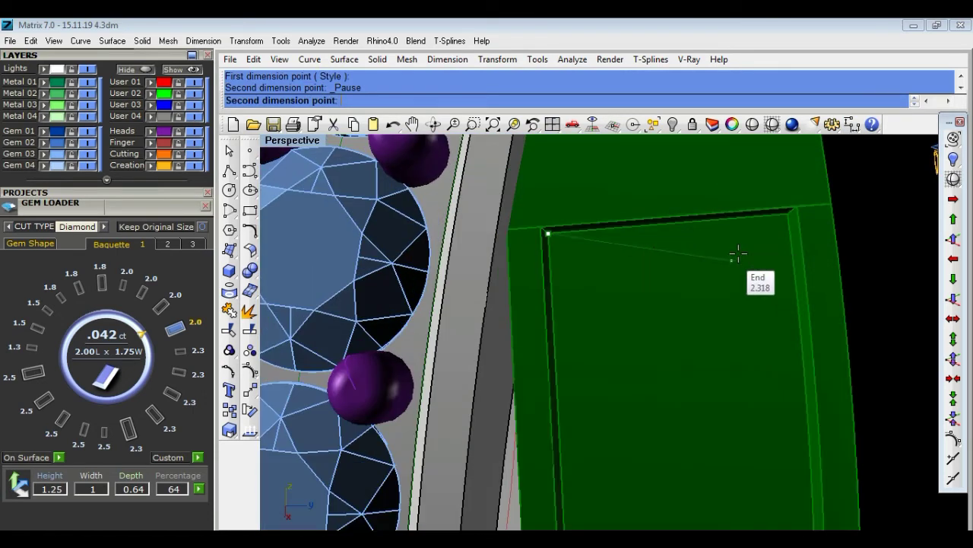
{"action": "left_click", "coordinate": [792, 216]}
{"action": "scroll", "coordinate": [778, 272], "scroll_direction": "down", "scroll_amount": 3}
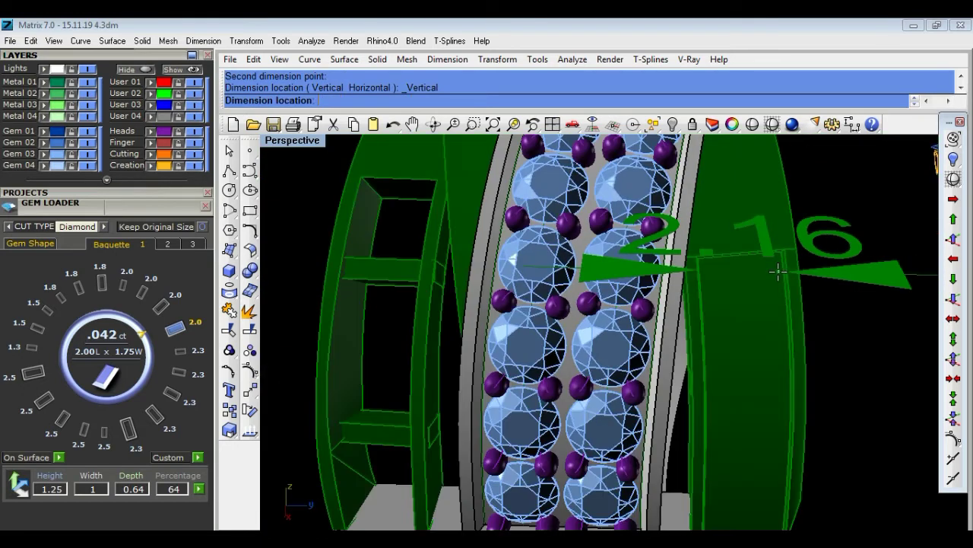
{"action": "left_click", "coordinate": [826, 267]}
{"action": "left_click", "coordinate": [826, 263]}
{"action": "key", "text": "Delete"}
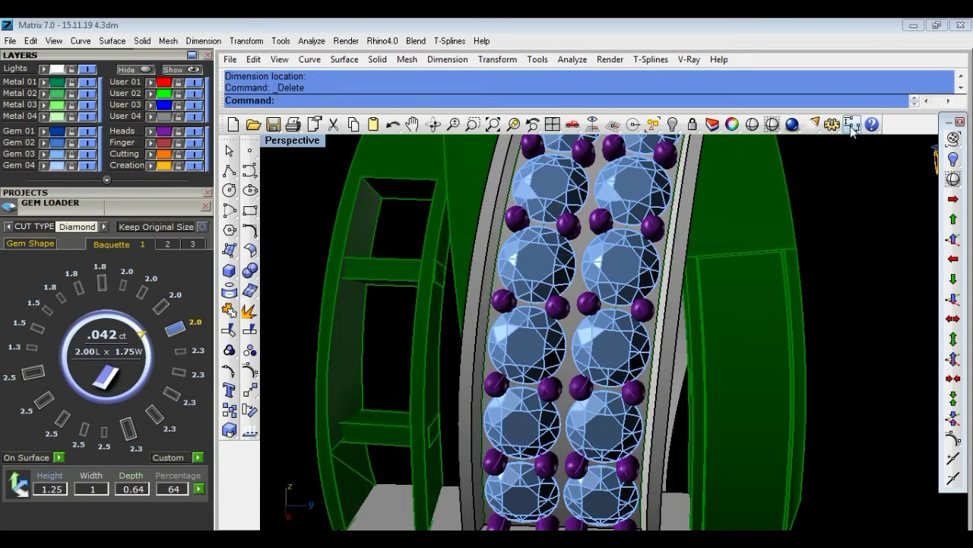
{"action": "left_click", "coordinate": [852, 128]}
{"action": "left_click", "coordinate": [935, 143]}
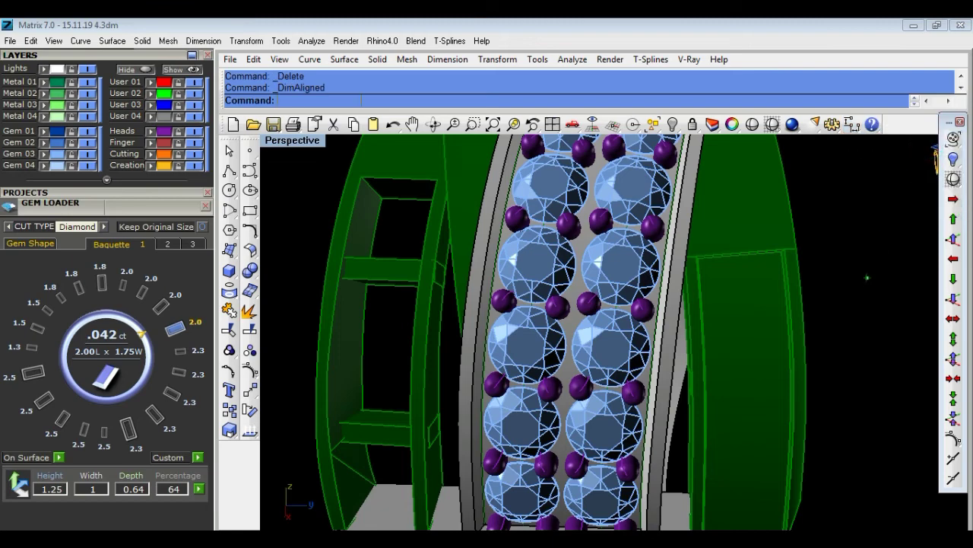
{"action": "scroll", "coordinate": [867, 277], "scroll_direction": "up", "scroll_amount": 2}
{"action": "scroll", "coordinate": [844, 266], "scroll_direction": "up", "scroll_amount": 2}
{"action": "scroll", "coordinate": [631, 243], "scroll_direction": "up", "scroll_amount": 2}
{"action": "scroll", "coordinate": [614, 221], "scroll_direction": "up", "scroll_amount": 2}
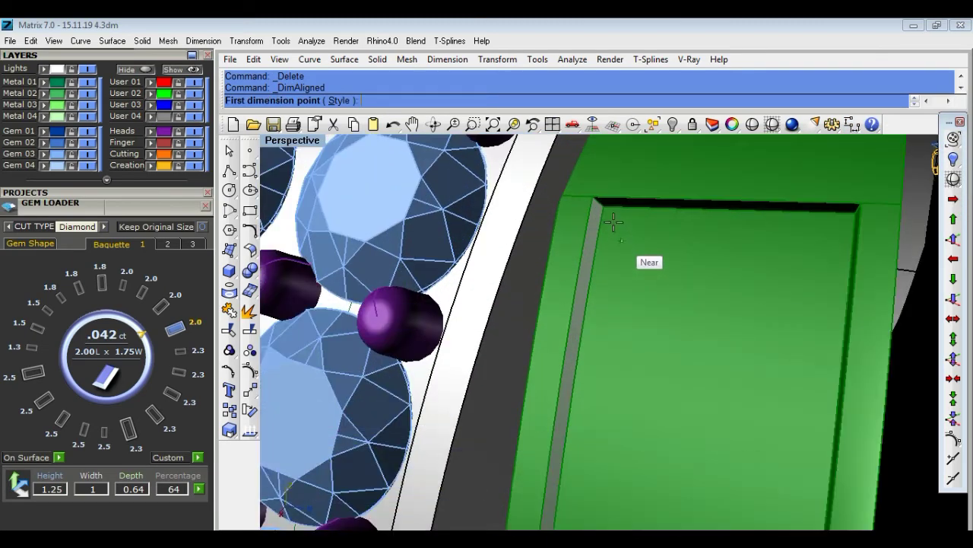
{"action": "left_click", "coordinate": [603, 206]}
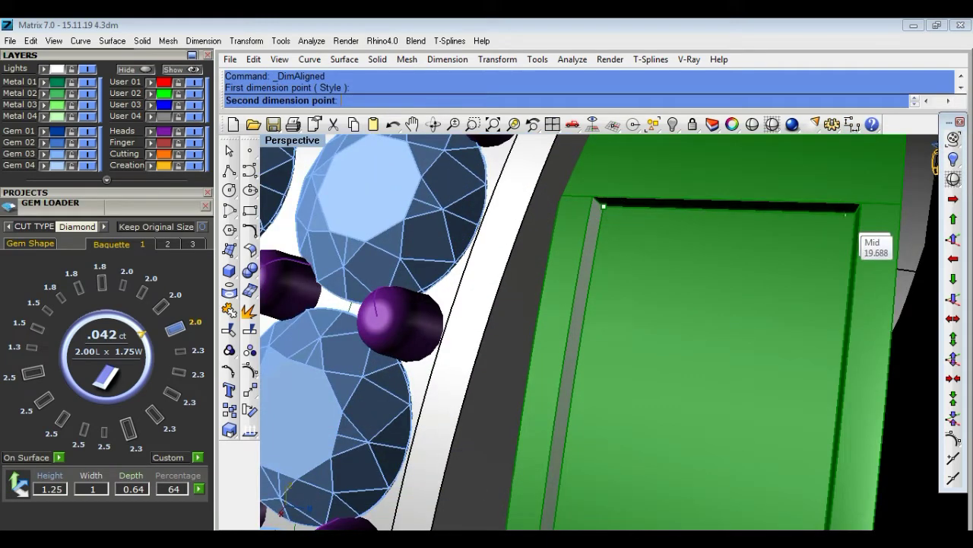
{"action": "scroll", "coordinate": [851, 220], "scroll_direction": "down", "scroll_amount": 2}
{"action": "scroll", "coordinate": [875, 228], "scroll_direction": "down", "scroll_amount": 2}
{"action": "scroll", "coordinate": [893, 228], "scroll_direction": "down", "scroll_amount": 2}
{"action": "scroll", "coordinate": [886, 247], "scroll_direction": "down", "scroll_amount": 1}
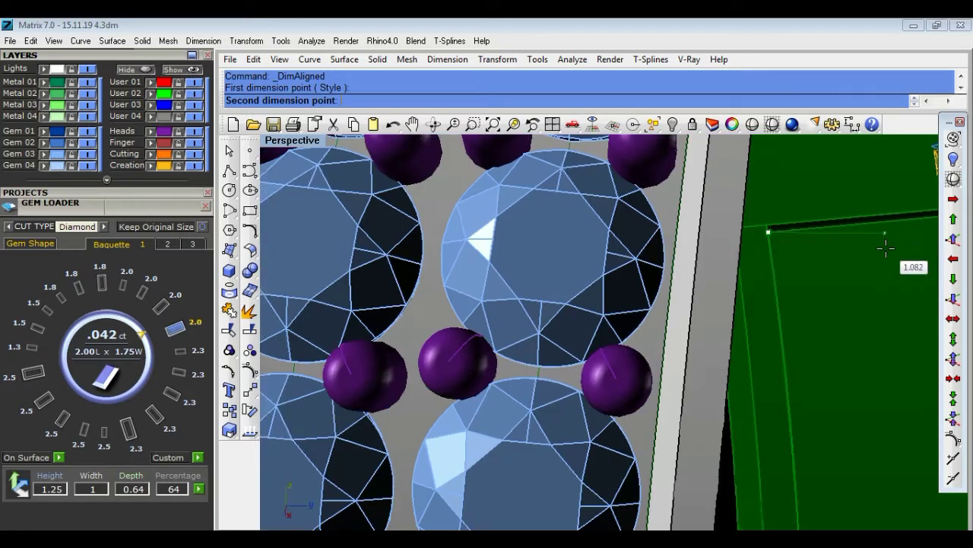
{"action": "scroll", "coordinate": [882, 255], "scroll_direction": "up", "scroll_amount": 1}
{"action": "scroll", "coordinate": [836, 258], "scroll_direction": "up", "scroll_amount": 2}
{"action": "scroll", "coordinate": [776, 255], "scroll_direction": "up", "scroll_amount": 1}
{"action": "scroll", "coordinate": [654, 248], "scroll_direction": "up", "scroll_amount": 2}
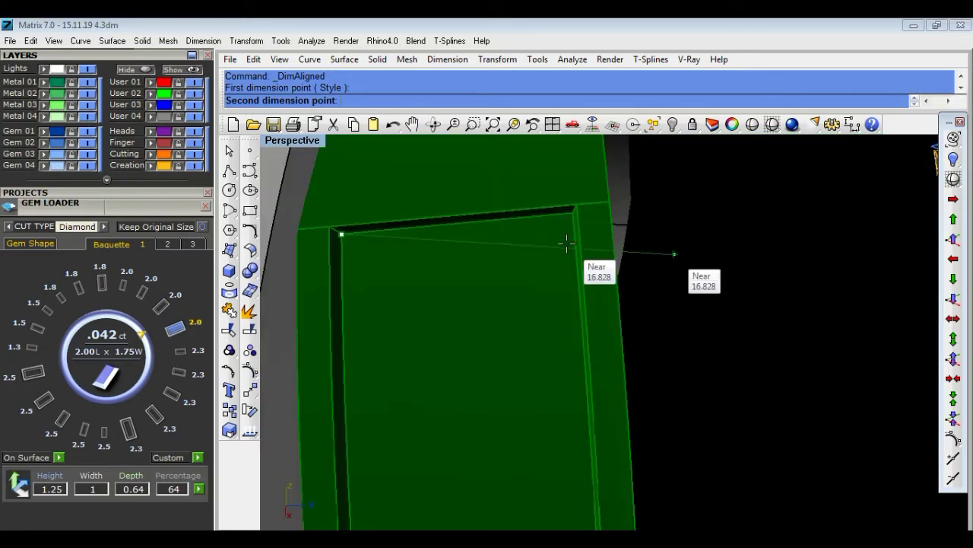
{"action": "mouse_move", "coordinate": [567, 243]}
{"action": "right_mouse_down"}
{"action": "mouse_move", "coordinate": [715, 274]}
{"action": "mouse_move", "coordinate": [732, 235]}
{"action": "right_mouse_up"}
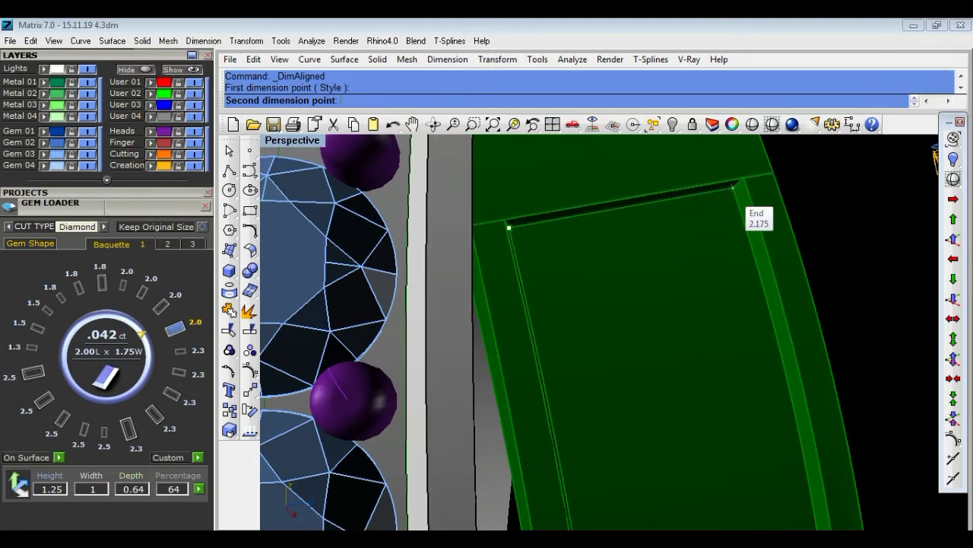
{"action": "scroll", "coordinate": [731, 190], "scroll_direction": "up", "scroll_amount": 2}
{"action": "scroll", "coordinate": [730, 191], "scroll_direction": "up", "scroll_amount": 1}
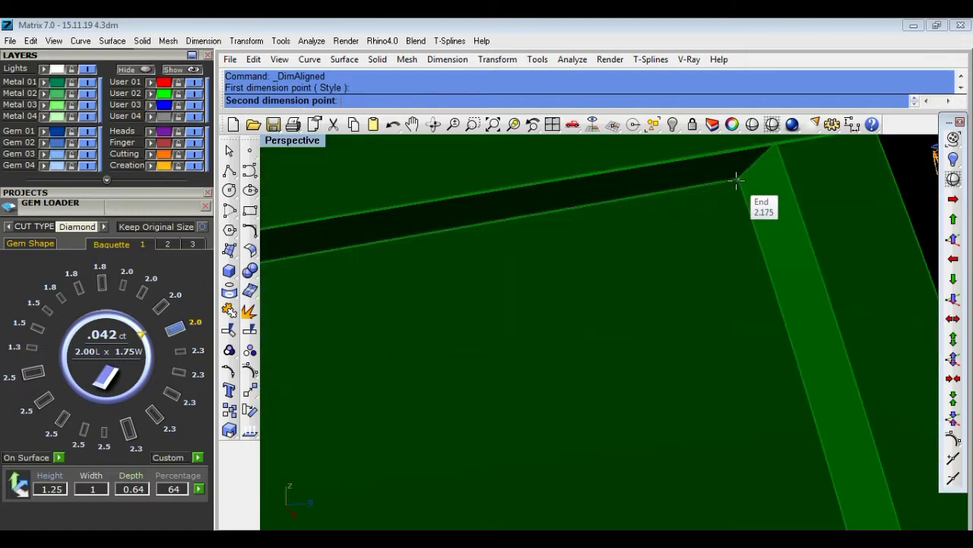
{"action": "left_click", "coordinate": [736, 180]}
{"action": "scroll", "coordinate": [737, 243], "scroll_direction": "down", "scroll_amount": 3}
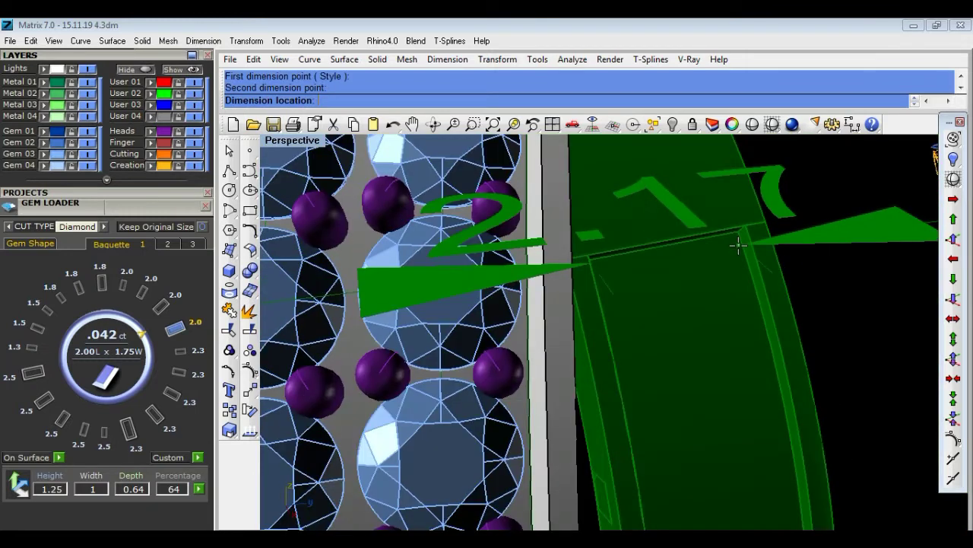
{"action": "left_click", "coordinate": [786, 264]}
{"action": "key", "text": "Delete"}
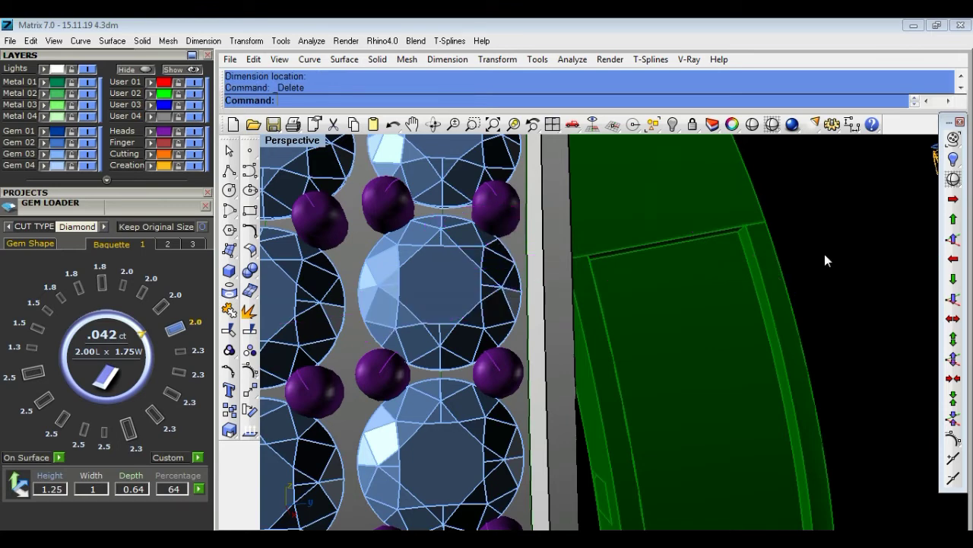
{"action": "scroll", "coordinate": [824, 254], "scroll_direction": "down", "scroll_amount": 5}
Insert a 2.3-size baguette (2.25L x 1.25W, .024 ct) and check its block instance.
{"action": "right_click_drag", "start_coordinate": [824, 254], "coordinate": [750, 220], "text": "shift"}
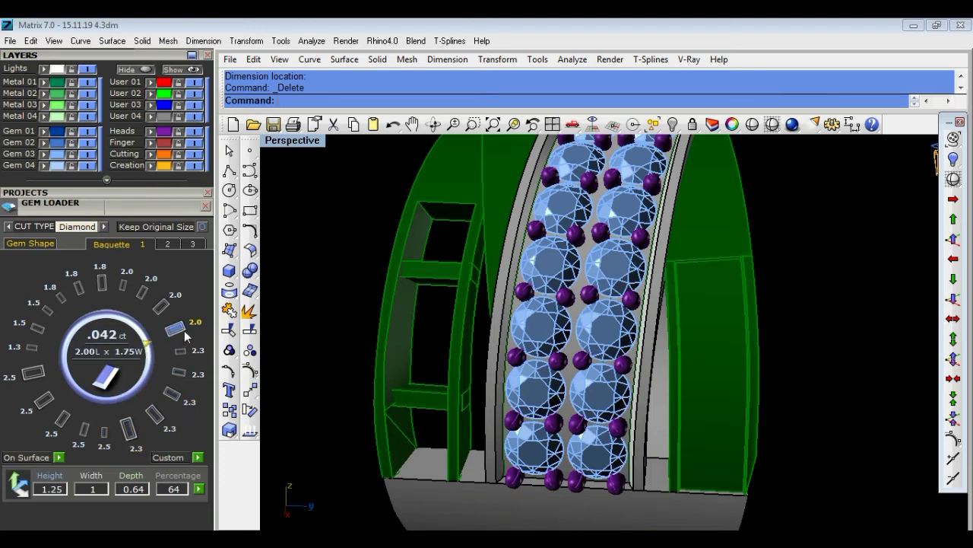
{"action": "left_click", "coordinate": [179, 371]}
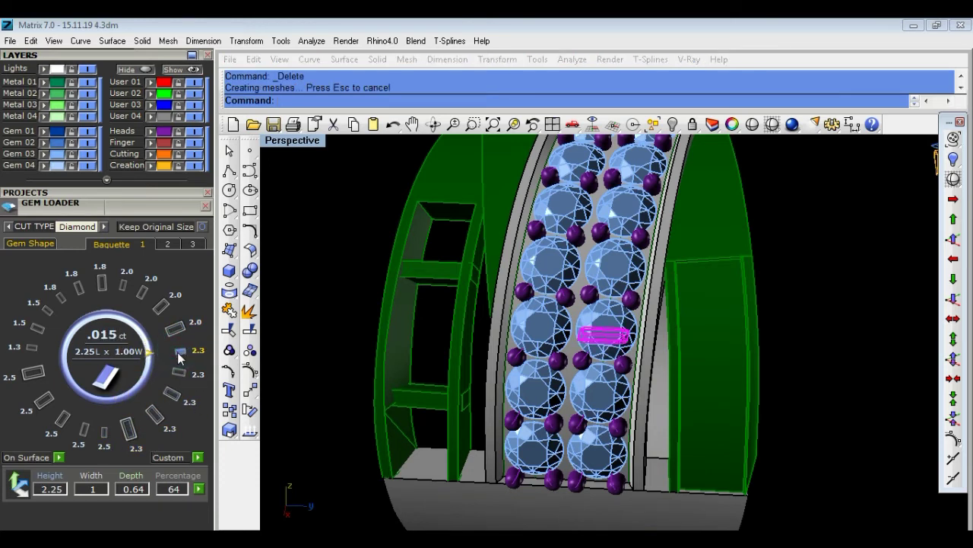
{"action": "left_click", "coordinate": [609, 337]}
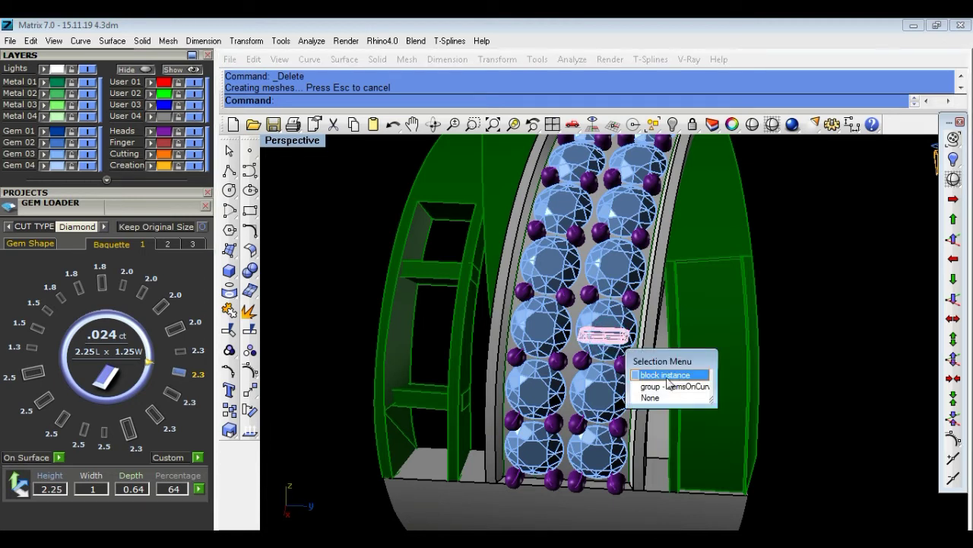
{"action": "left_click", "coordinate": [660, 395]}
{"action": "left_click", "coordinate": [704, 362]}
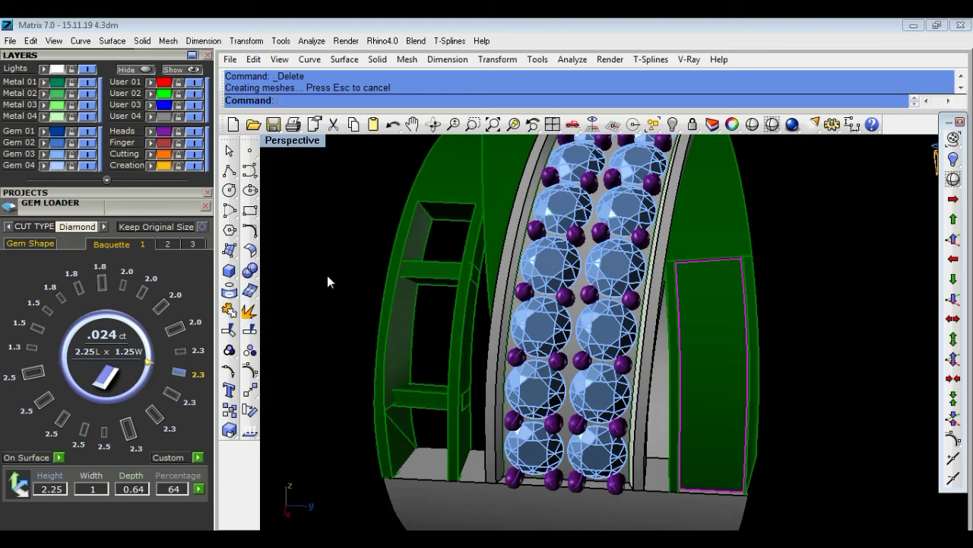
{"action": "left_click", "coordinate": [297, 257]}
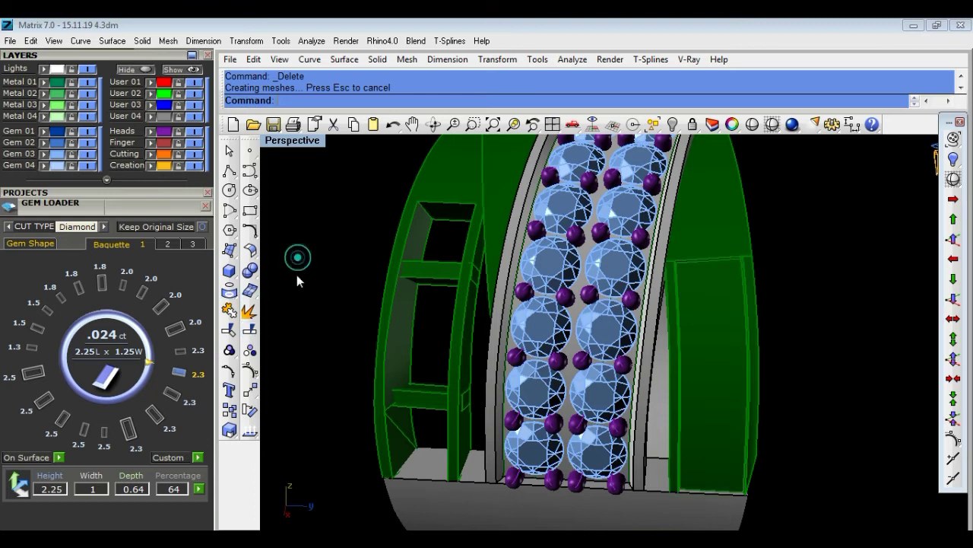
{"action": "left_click", "coordinate": [228, 172]}
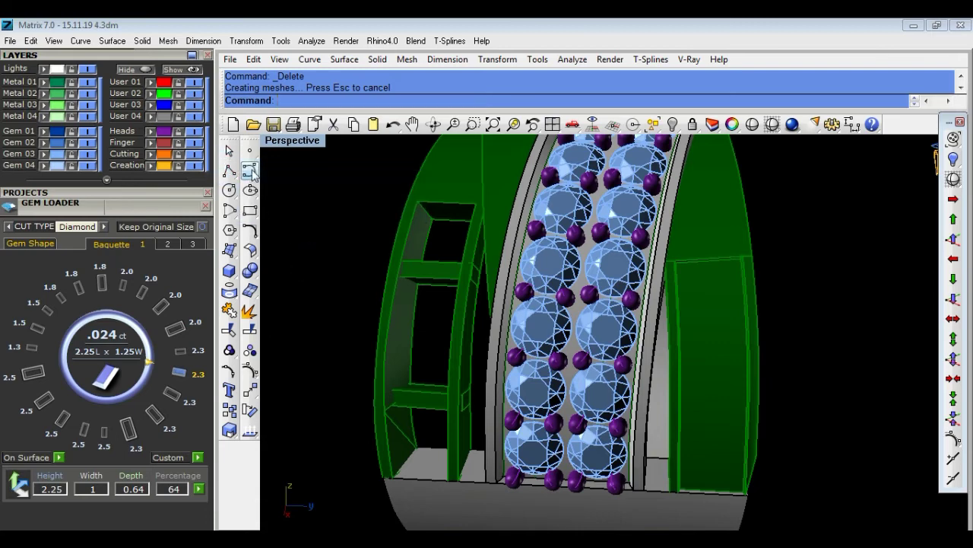
Make a first mean curve between the frame's edge curves, then delete the unwanted curve.
{"action": "left_click", "coordinate": [249, 170]}
{"action": "left_click", "coordinate": [389, 208]}
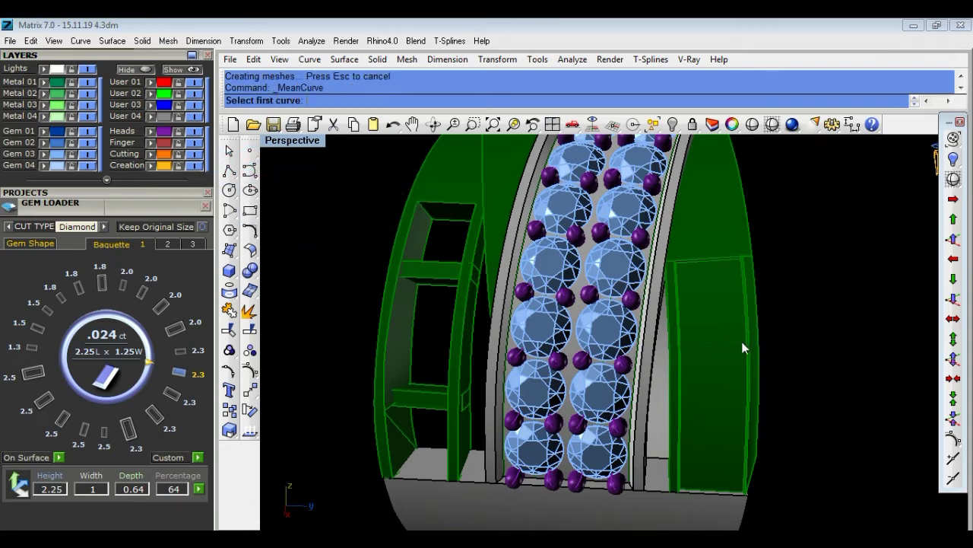
{"action": "right_click_drag", "start_coordinate": [733, 347], "coordinate": [625, 326]}
{"action": "left_click", "coordinate": [584, 303]}
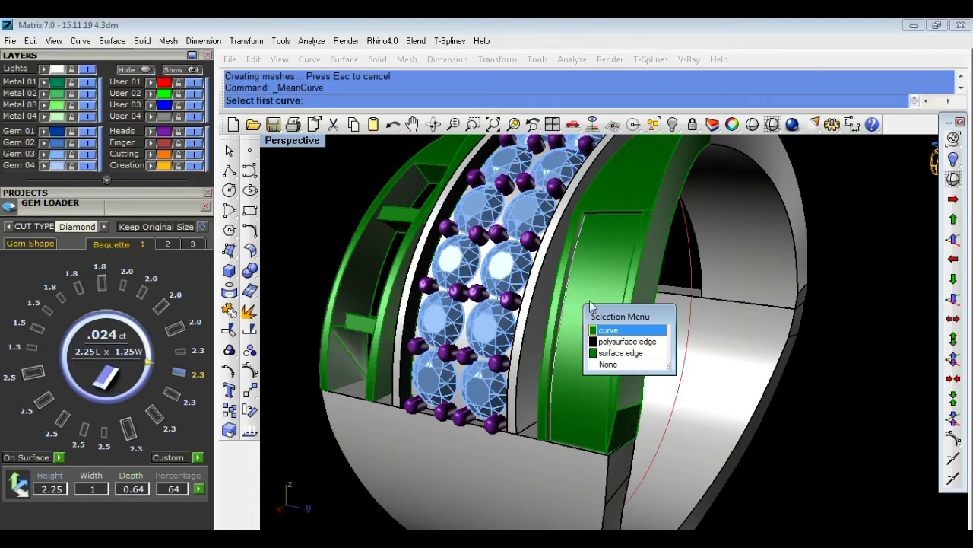
{"action": "left_click", "coordinate": [617, 328]}
{"action": "right_click_drag", "start_coordinate": [617, 329], "coordinate": [591, 330]}
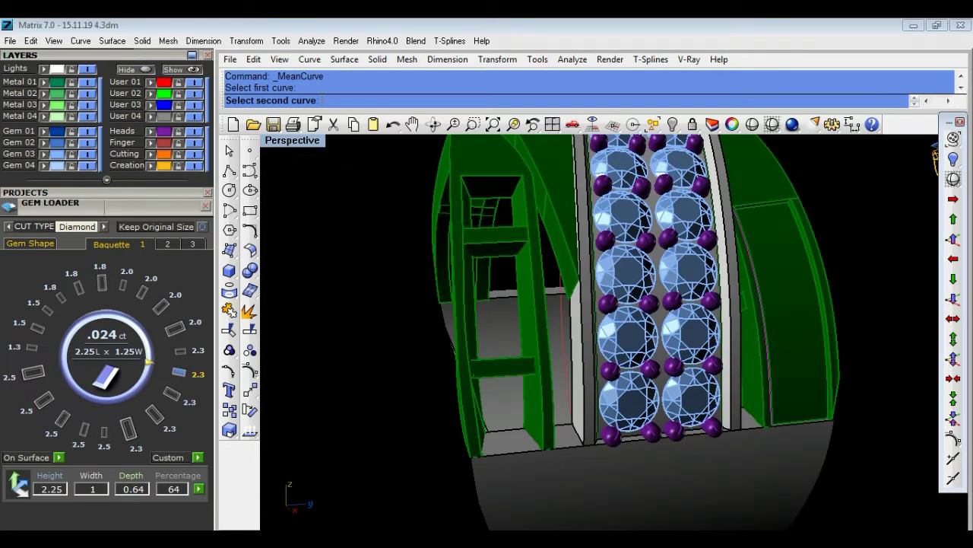
{"action": "left_click", "coordinate": [810, 310]}
{"action": "left_click", "coordinate": [851, 347]}
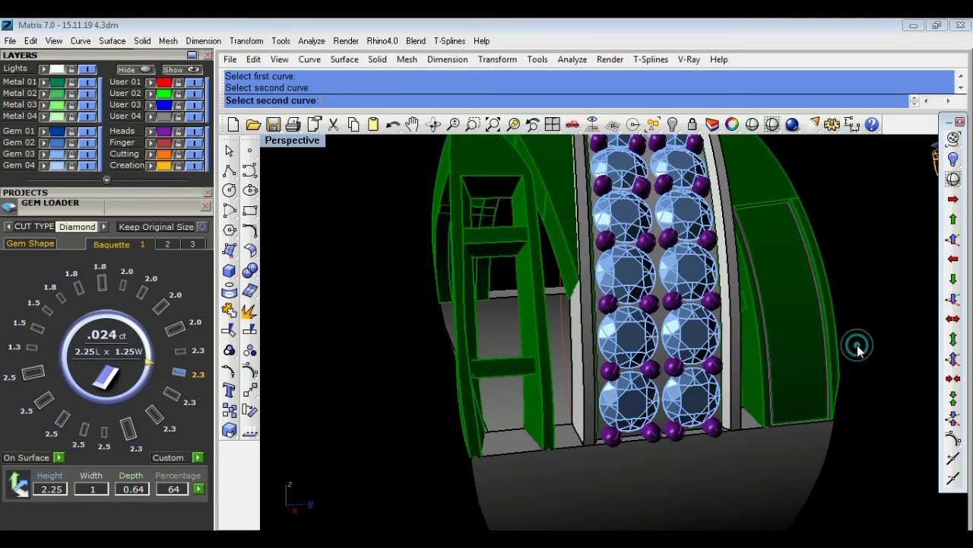
{"action": "mouse_move", "coordinate": [849, 353]}
{"action": "right_mouse_down"}
{"action": "mouse_move", "coordinate": [470, 289]}
{"action": "mouse_move", "coordinate": [784, 317]}
{"action": "mouse_move", "coordinate": [771, 282]}
{"action": "right_mouse_up"}
{"action": "scroll", "coordinate": [735, 266], "scroll_direction": "up", "scroll_amount": 3}
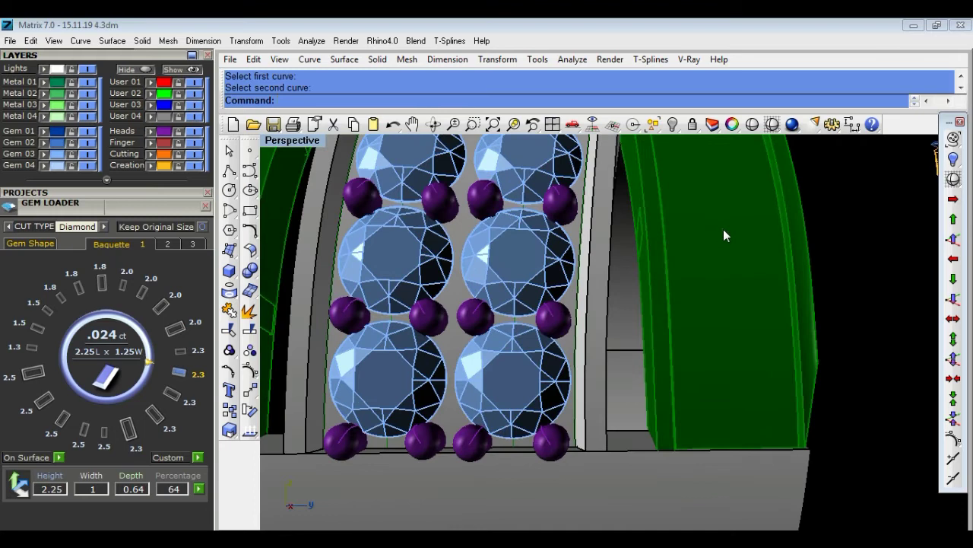
{"action": "left_click", "coordinate": [723, 229]}
{"action": "left_click", "coordinate": [770, 268]}
{"action": "key", "text": "Delete"}
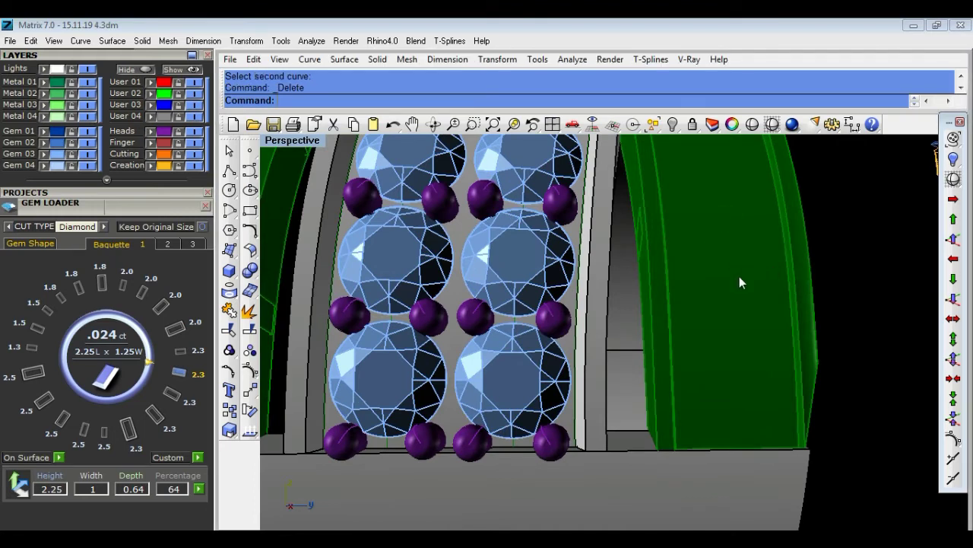
Create a mean curve between the two edge curves of the right side frame.
{"action": "scroll", "coordinate": [723, 304], "scroll_direction": "down", "scroll_amount": 3}
{"action": "right_click_drag", "start_coordinate": [705, 321], "coordinate": [554, 293]}
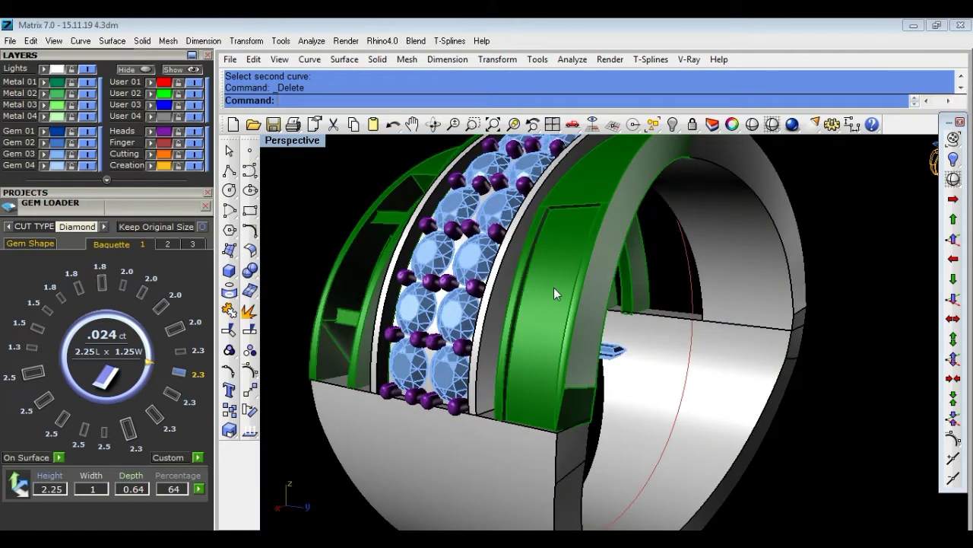
{"action": "scroll", "coordinate": [532, 285], "scroll_direction": "up", "scroll_amount": 3}
{"action": "left_click", "coordinate": [249, 231]}
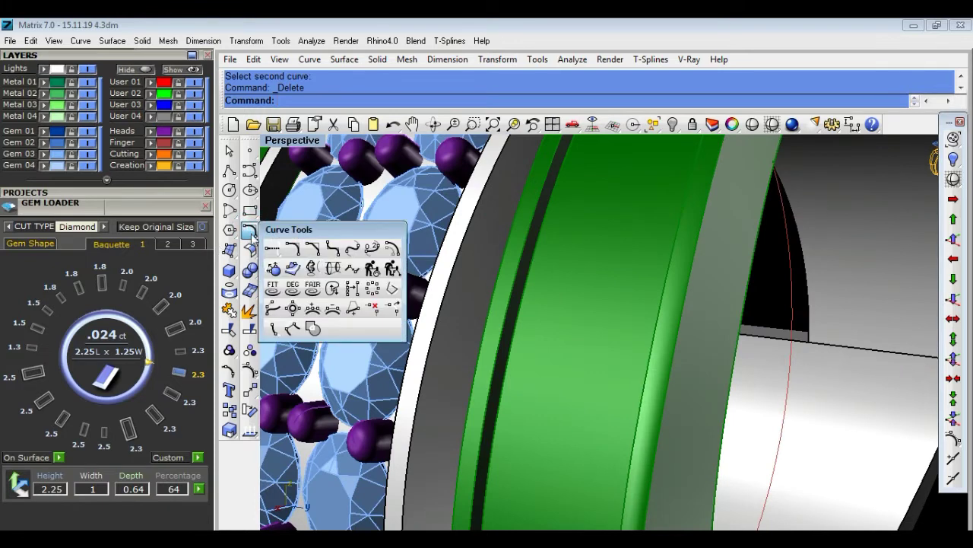
{"action": "left_click", "coordinate": [251, 171]}
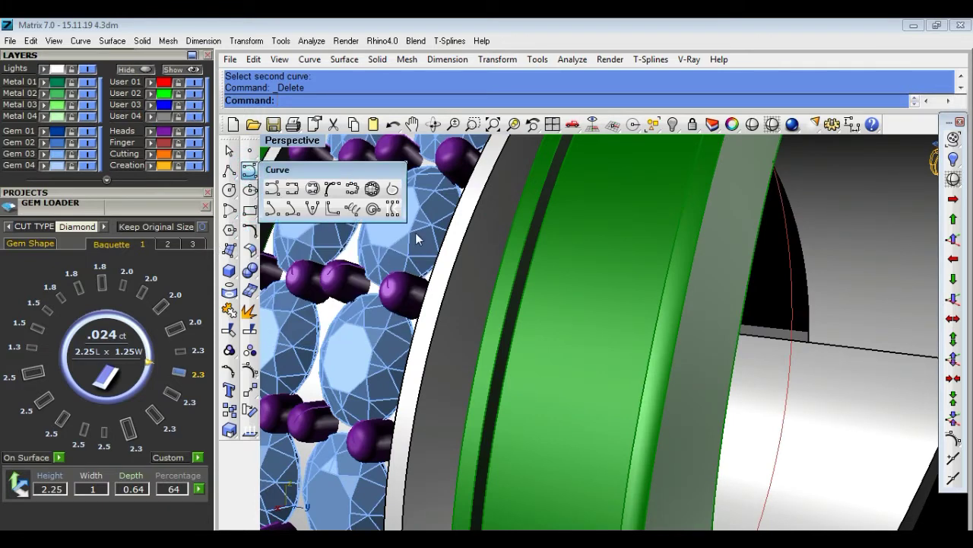
{"action": "left_click", "coordinate": [393, 208]}
{"action": "left_click", "coordinate": [516, 303]}
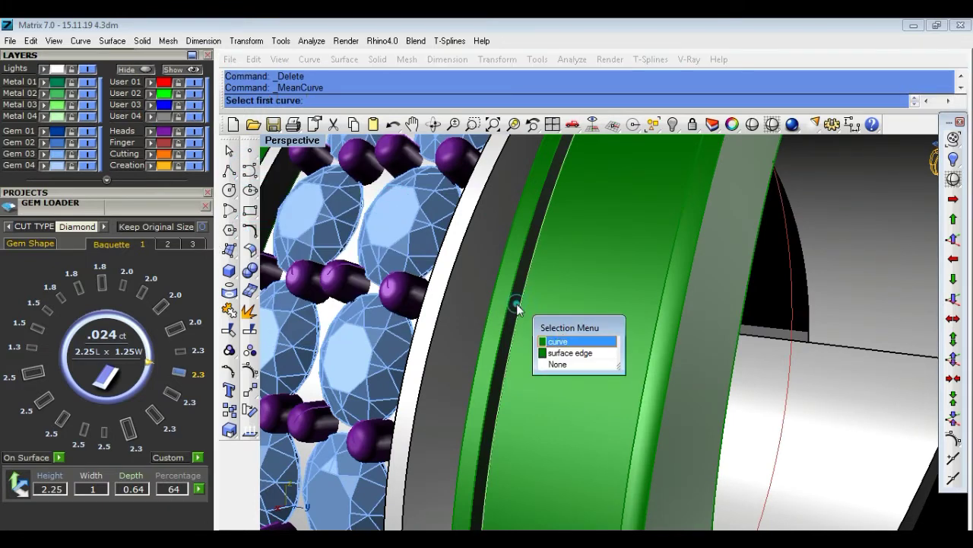
{"action": "left_click", "coordinate": [565, 341]}
{"action": "scroll", "coordinate": [567, 346], "scroll_direction": "down", "scroll_amount": 5}
{"action": "scroll", "coordinate": [567, 346], "scroll_direction": "down", "scroll_amount": 3}
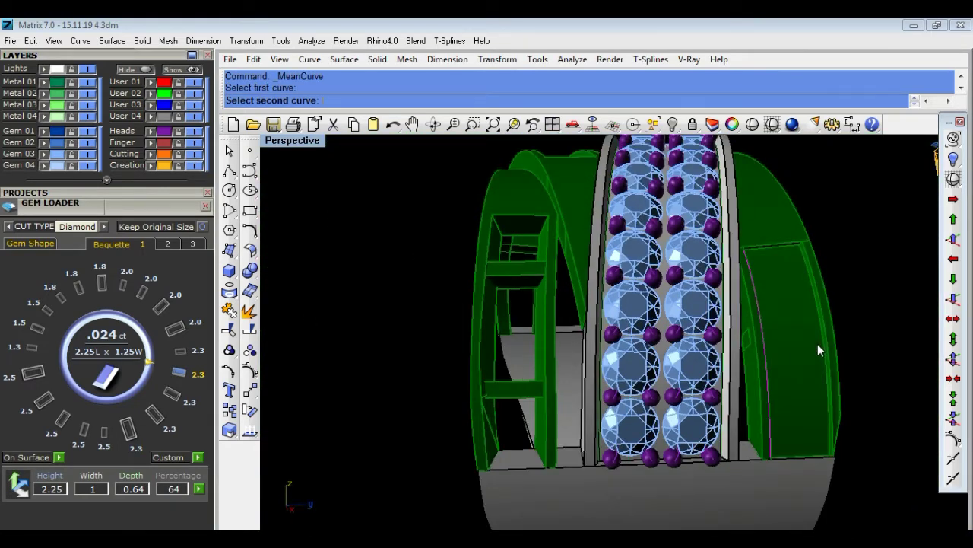
{"action": "left_click", "coordinate": [818, 345]}
{"action": "left_click", "coordinate": [859, 374]}
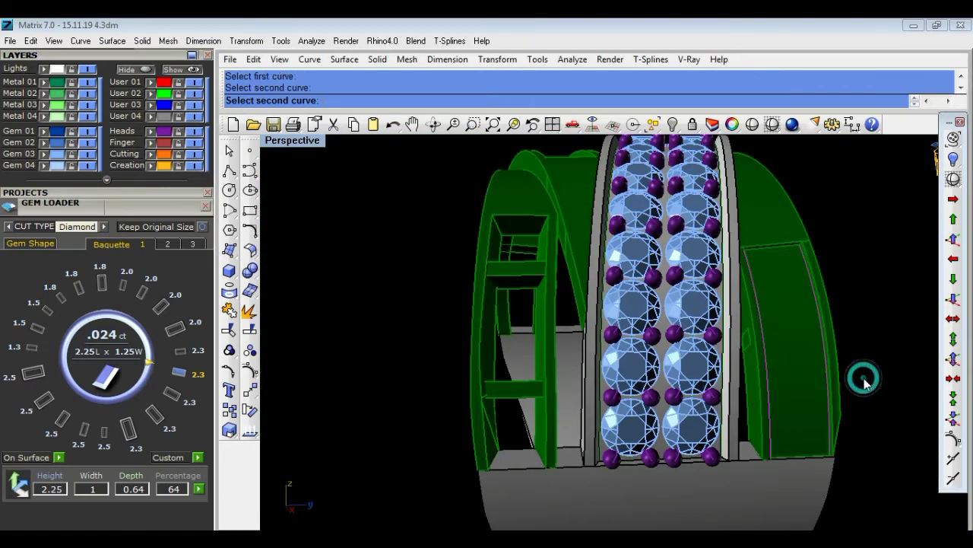
Select the new mean curve running down the side frame.
{"action": "right_click_drag", "start_coordinate": [872, 346], "coordinate": [846, 342]}
{"action": "left_click", "coordinate": [753, 339]}
{"action": "left_click", "coordinate": [837, 312]}
{"action": "left_click", "coordinate": [758, 339]}
{"action": "left_click", "coordinate": [806, 374]}
Start Gem on Curve with taper spacing, taper gems, gem tops on and culets aimed at the side frame.
{"action": "middle_click", "coordinate": [793, 351]}
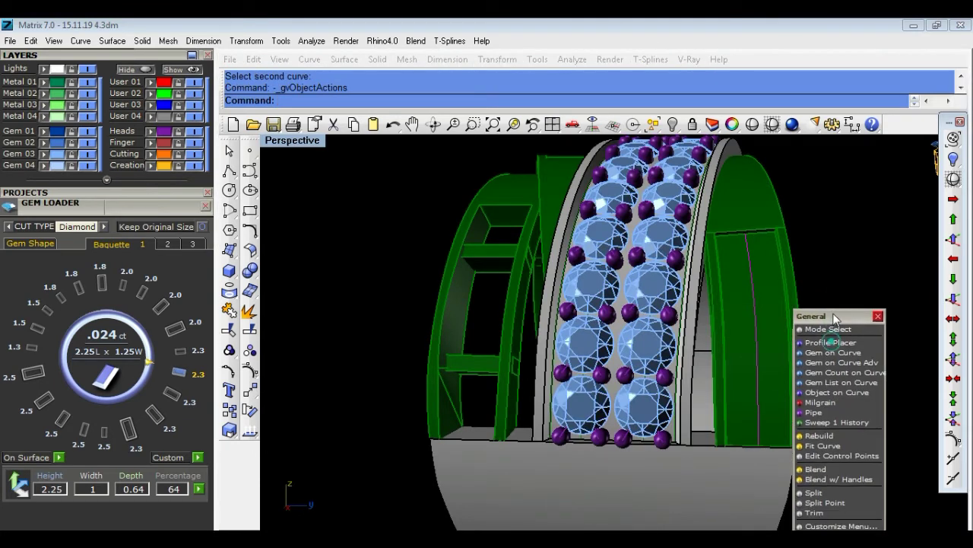
{"action": "left_click_drag", "start_coordinate": [832, 313], "coordinate": [809, 215]}
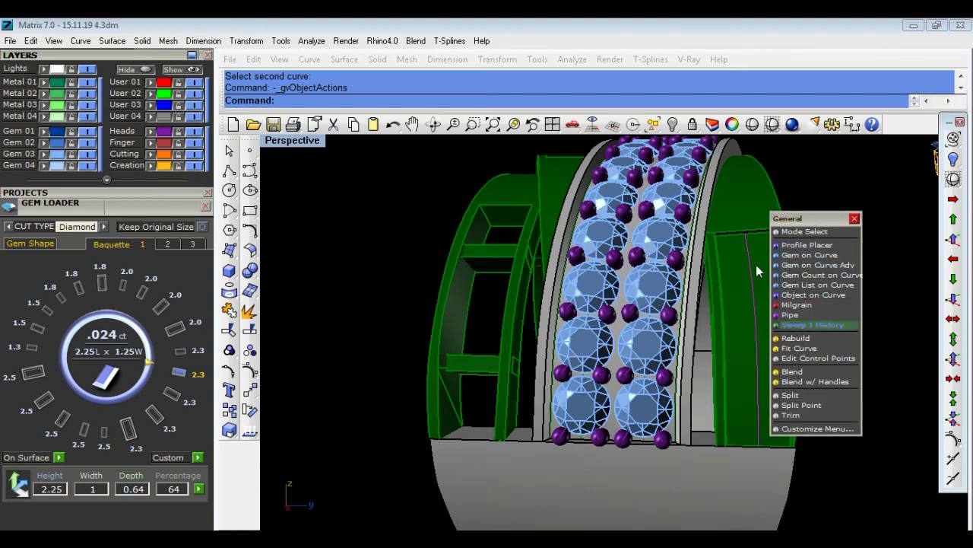
{"action": "left_click", "coordinate": [808, 254]}
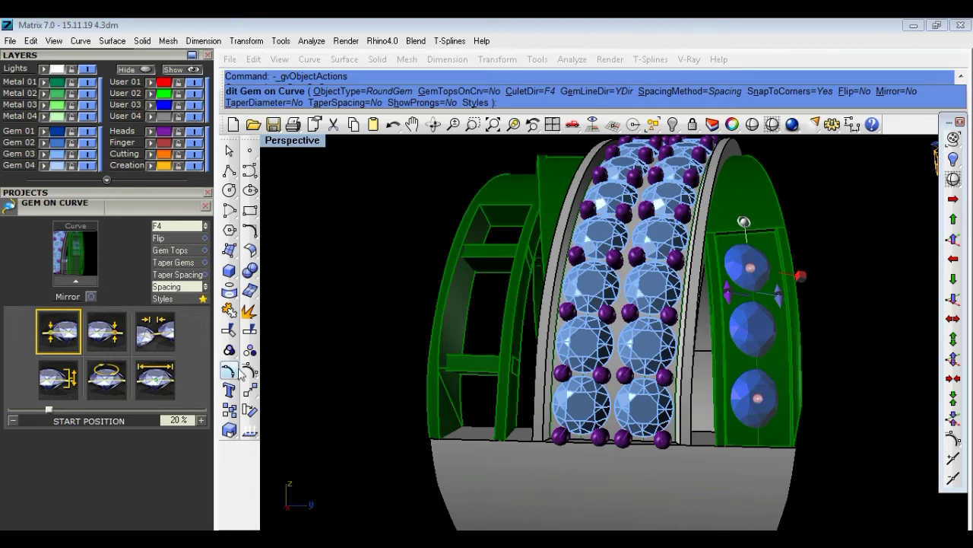
{"action": "left_click", "coordinate": [168, 278]}
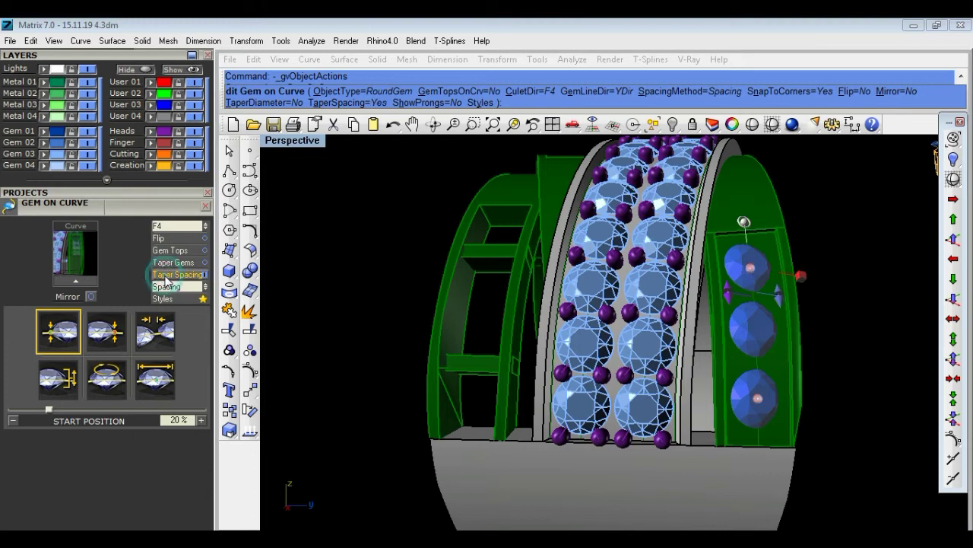
{"action": "left_click", "coordinate": [172, 263]}
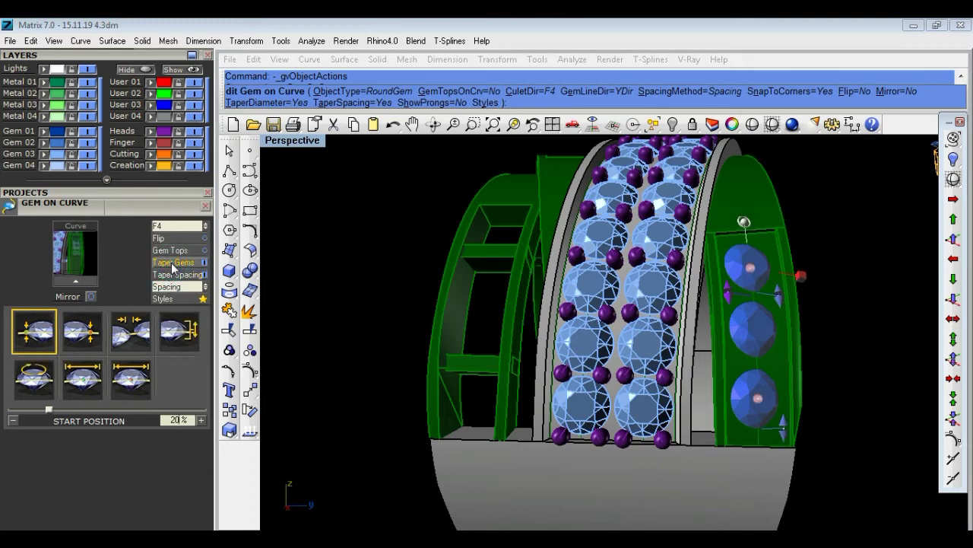
{"action": "left_click", "coordinate": [172, 251]}
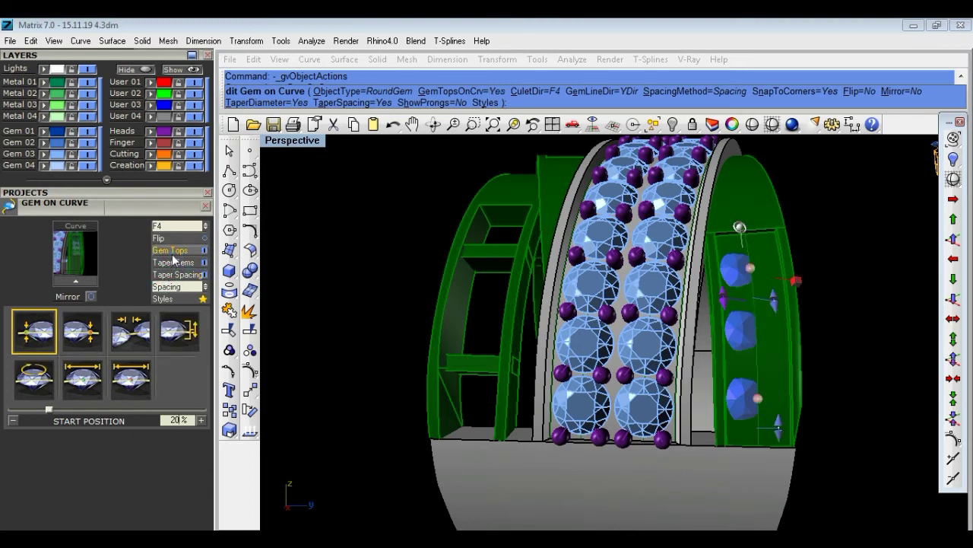
{"action": "left_click", "coordinate": [171, 240]}
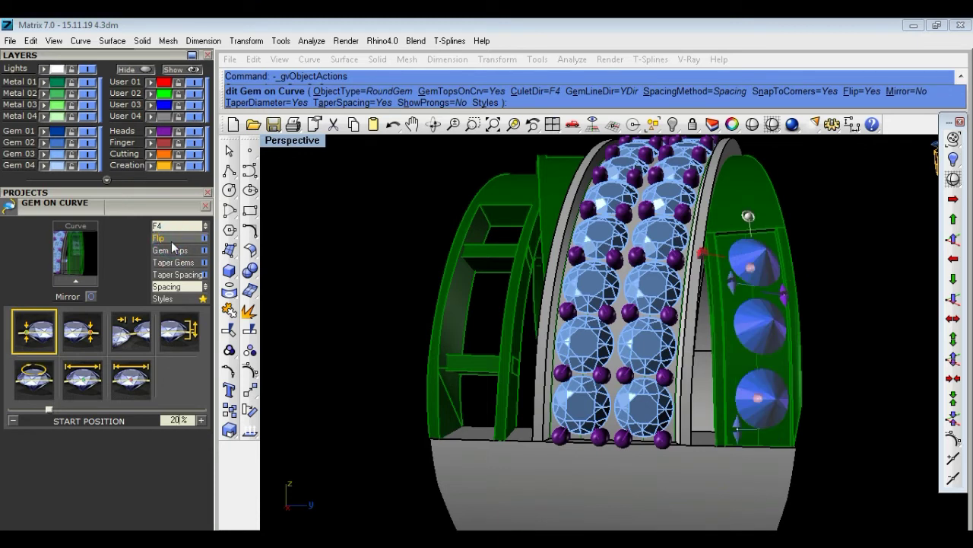
{"action": "left_click", "coordinate": [171, 225]}
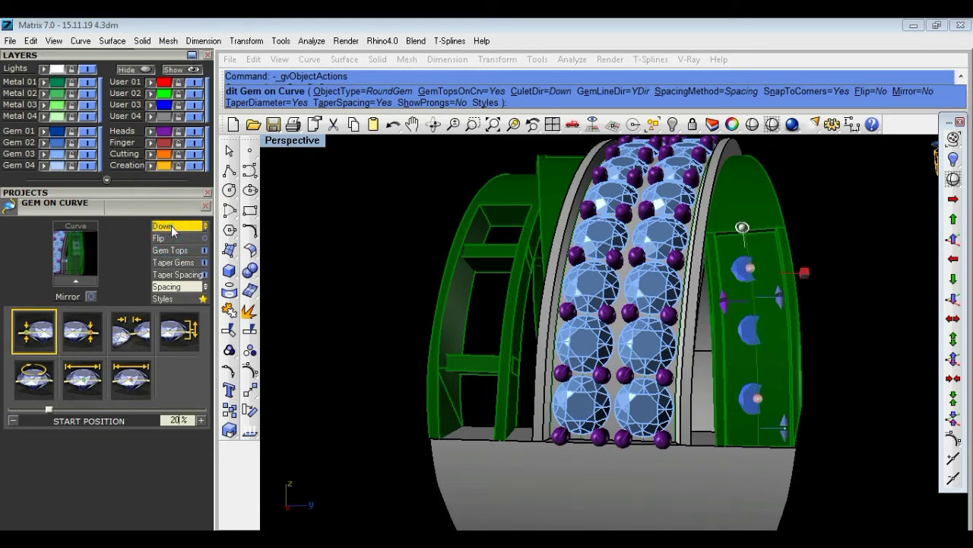
{"action": "left_click", "coordinate": [190, 227]}
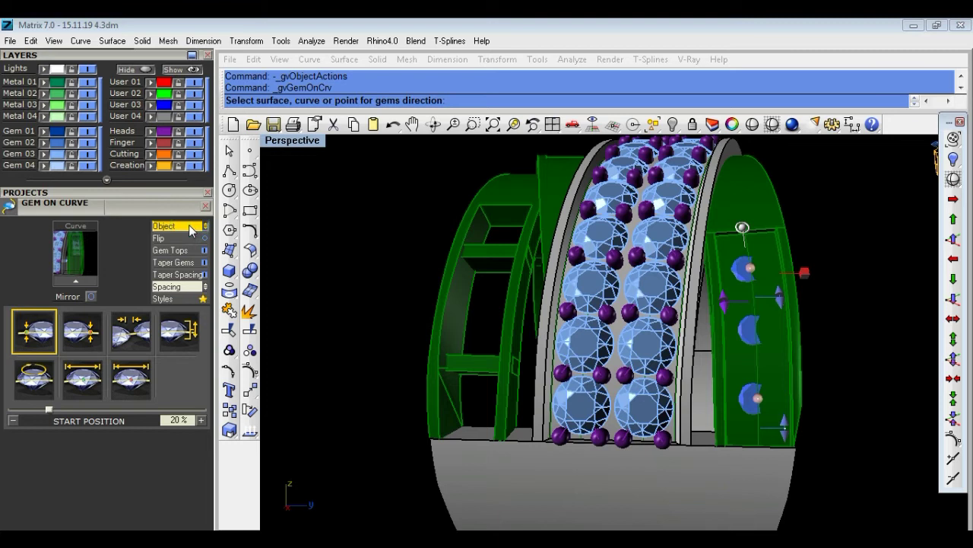
{"action": "left_click", "coordinate": [783, 282]}
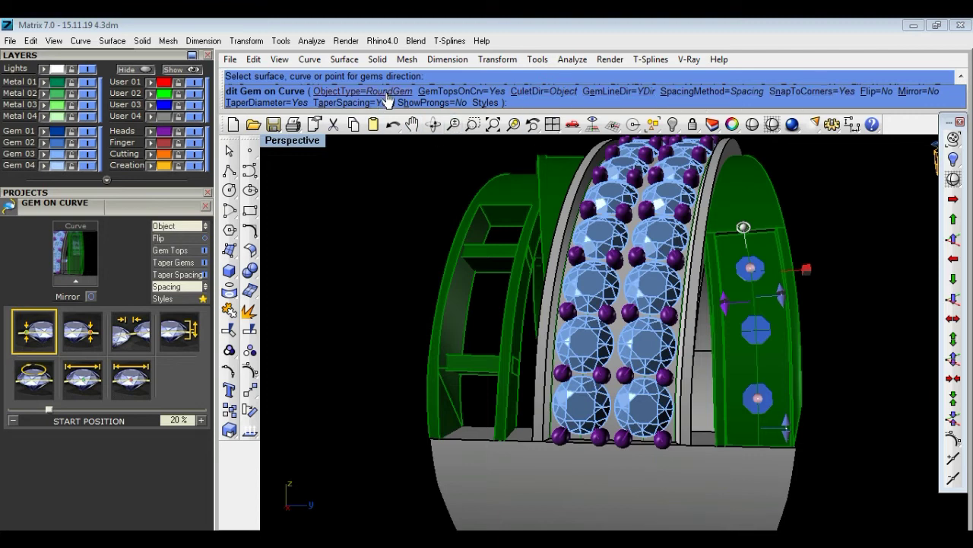
Set the object type to SelectGem and pick the gem to place.
{"action": "left_click", "coordinate": [387, 92]}
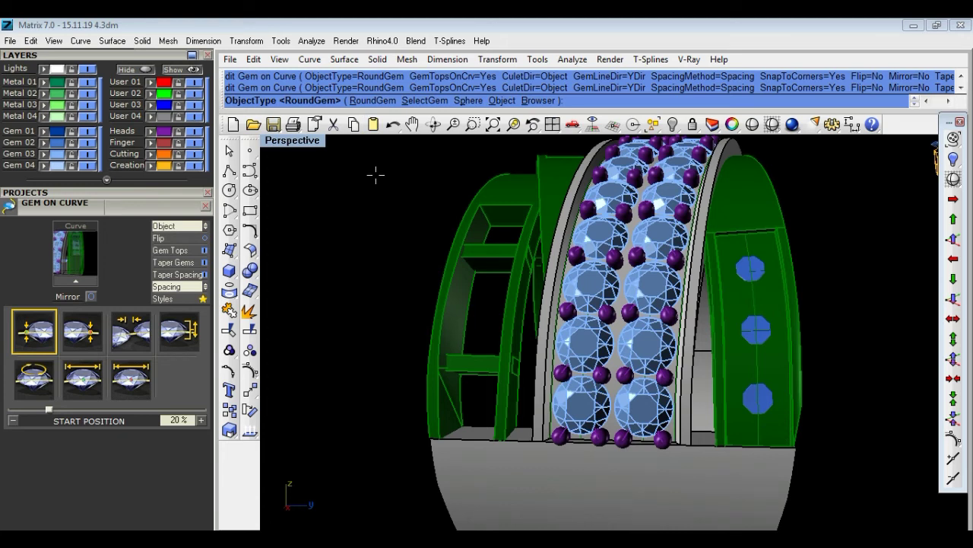
{"action": "left_click", "coordinate": [423, 102]}
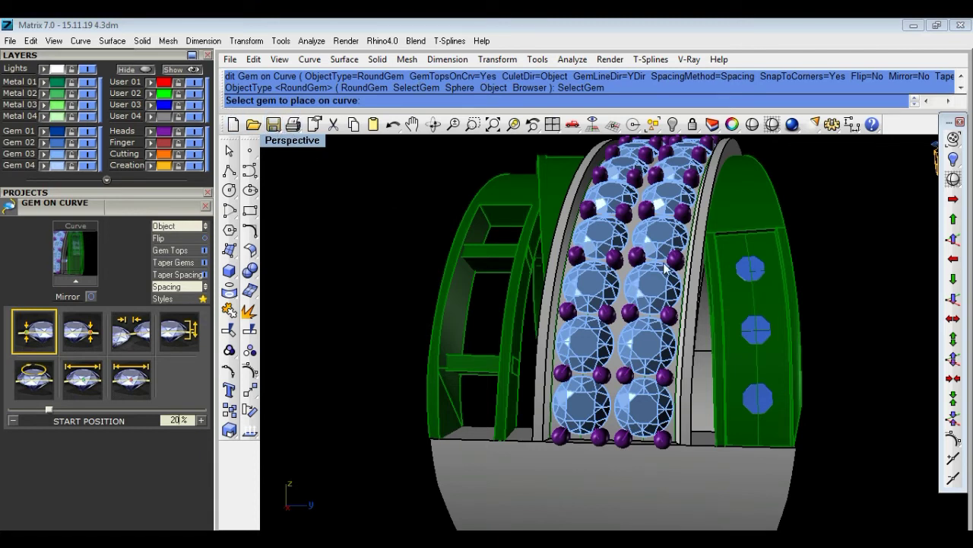
{"action": "left_click", "coordinate": [753, 291]}
{"action": "left_click", "coordinate": [842, 256]}
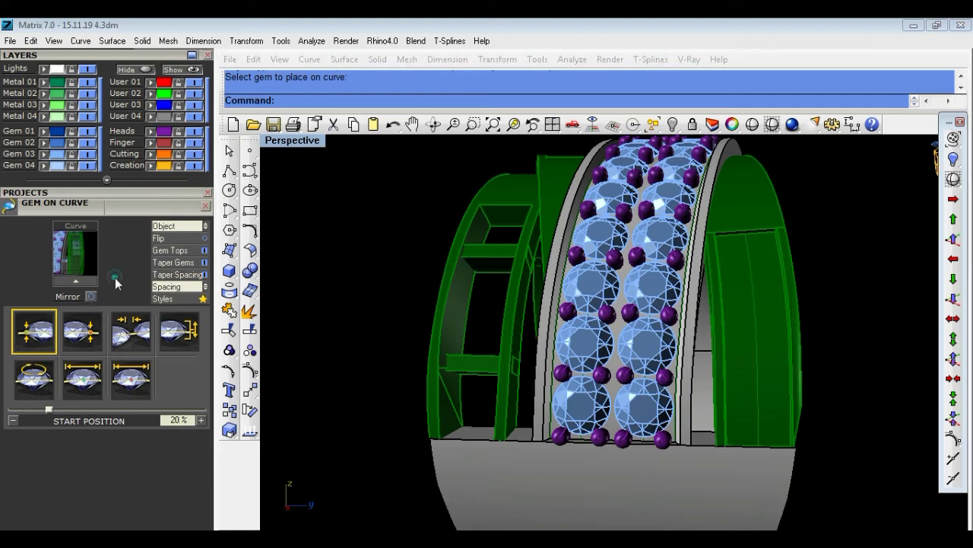
Restart Gem on Curve on the side frame's mean curve.
{"action": "left_click", "coordinate": [311, 261]}
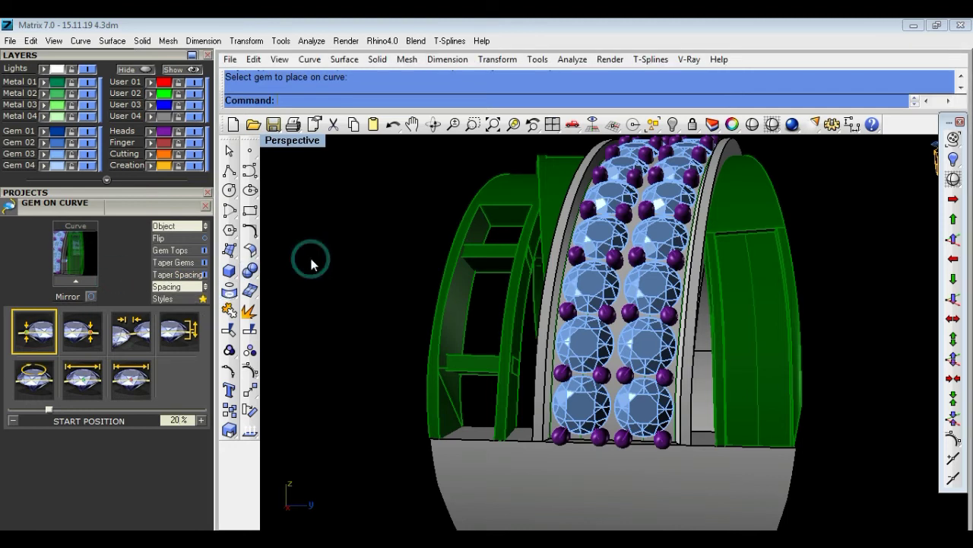
{"action": "left_click", "coordinate": [319, 257]}
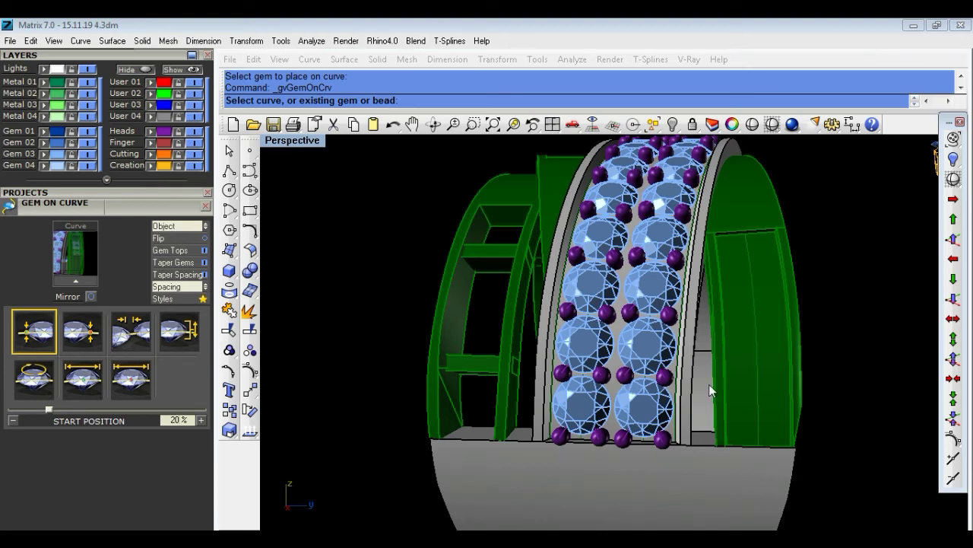
{"action": "left_click", "coordinate": [746, 314]}
{"action": "left_click", "coordinate": [798, 337]}
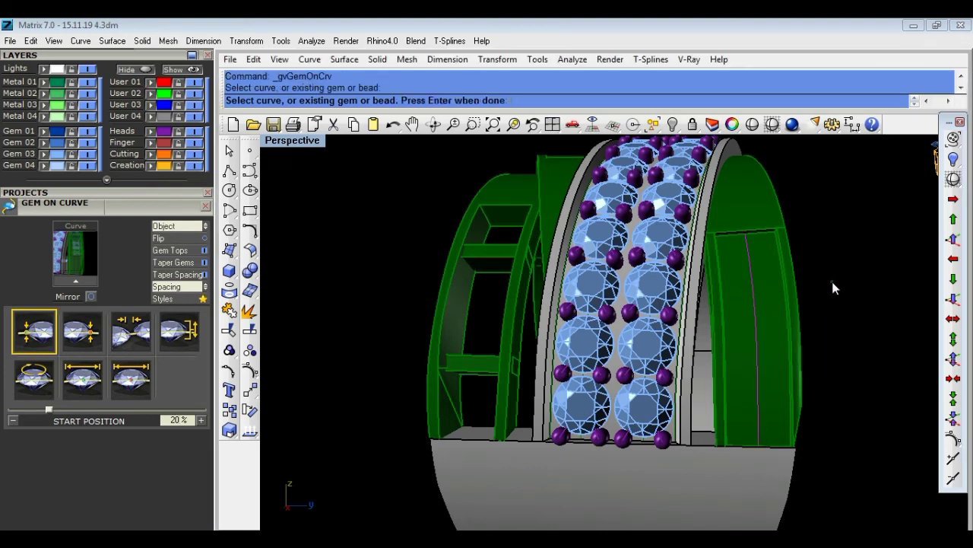
{"action": "key", "text": "Return"}
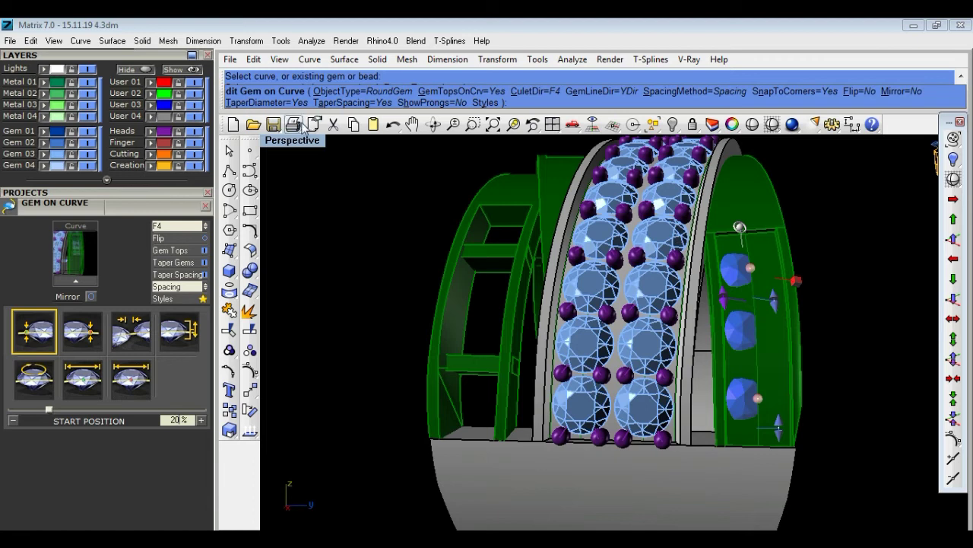
Switch the object type to Browser, close the Object On Curve Browser and finish.
{"action": "left_click", "coordinate": [403, 91]}
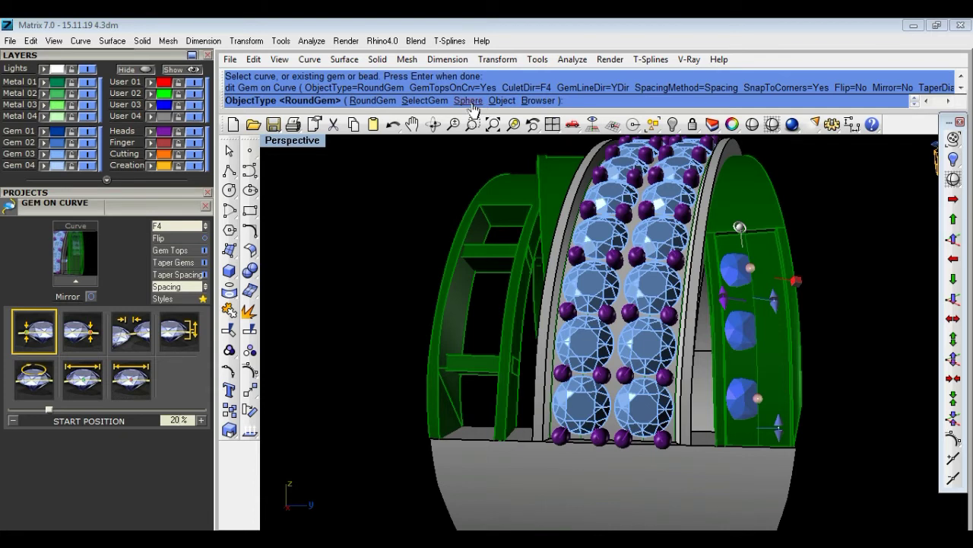
{"action": "left_click", "coordinate": [539, 100]}
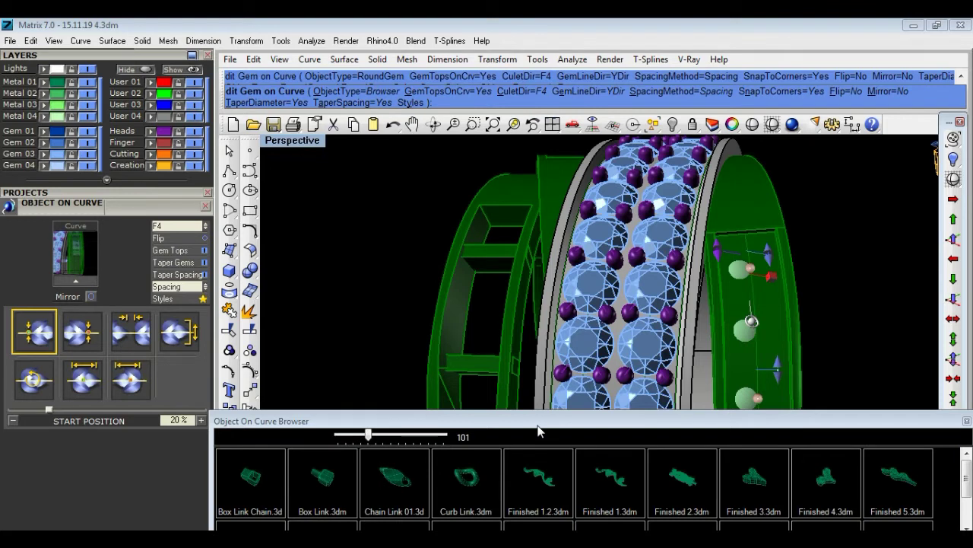
{"action": "left_click_drag", "start_coordinate": [542, 421], "coordinate": [498, 283]}
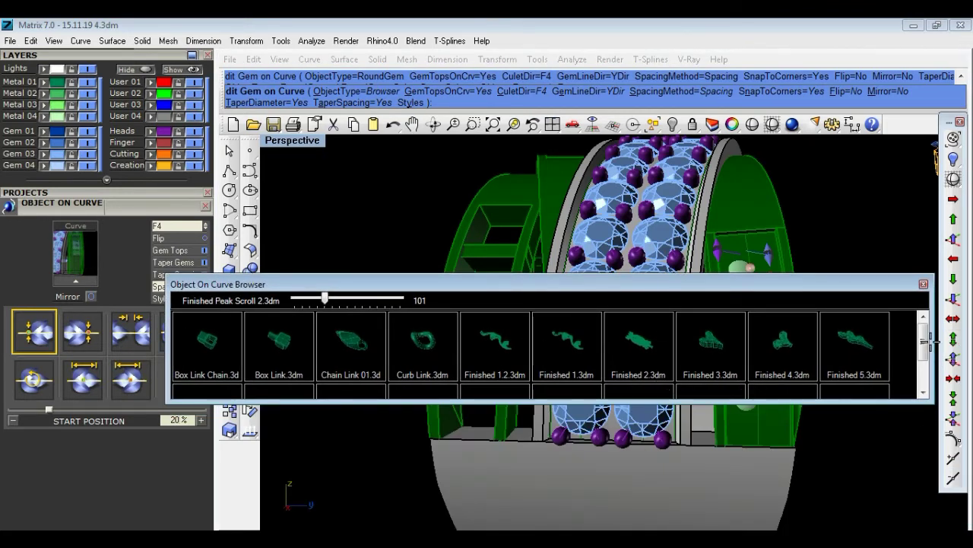
{"action": "left_click_drag", "start_coordinate": [925, 341], "coordinate": [925, 386]}
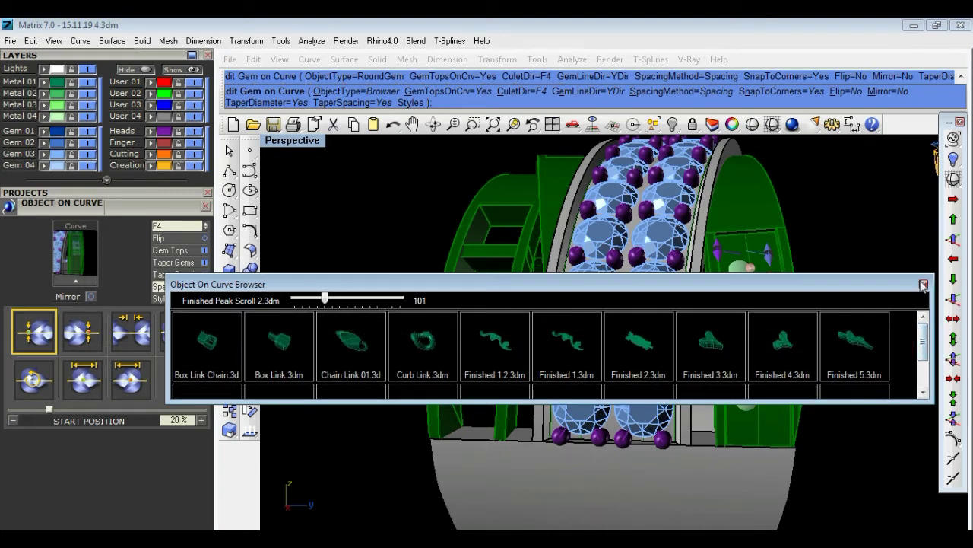
{"action": "left_click", "coordinate": [924, 283]}
{"action": "right_click_drag", "start_coordinate": [901, 321], "coordinate": [591, 283]}
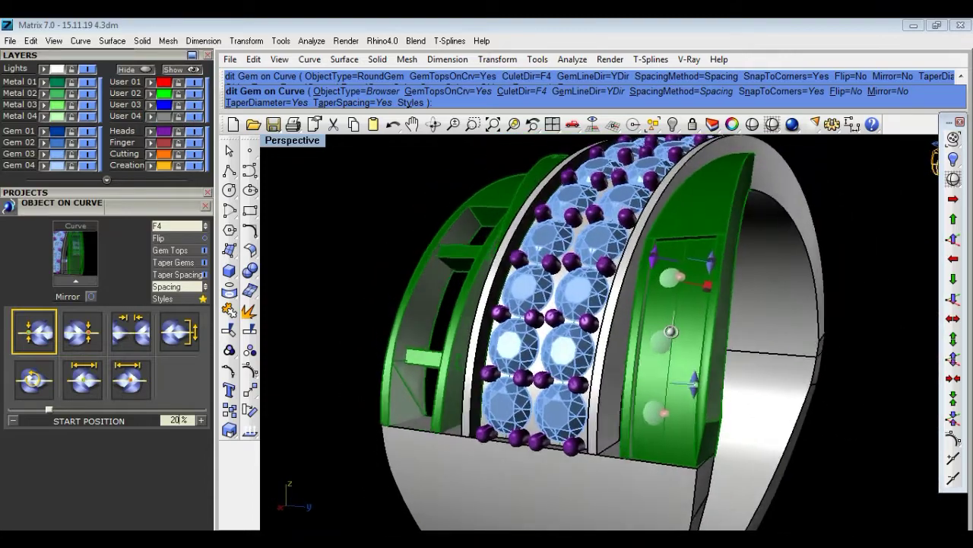
{"action": "right_click_drag", "start_coordinate": [591, 283], "coordinate": [846, 322]}
{"action": "key", "text": "Return"}
{"action": "scroll", "coordinate": [836, 390], "scroll_direction": "up", "scroll_amount": 3}
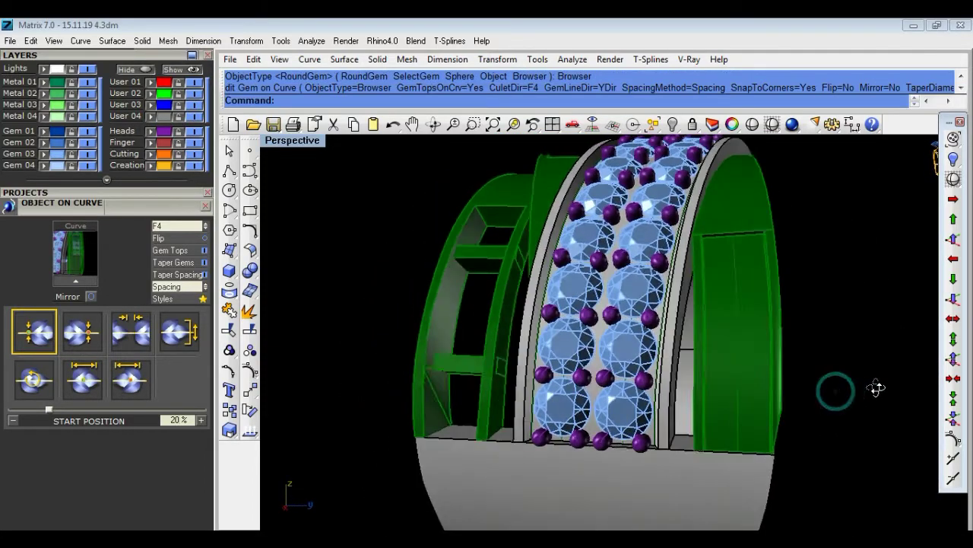
{"action": "scroll", "coordinate": [743, 298], "scroll_direction": "up", "scroll_amount": 2}
Set the gem spacing method to Fixed with 0.2 mm between gems.
{"action": "right_click_drag", "start_coordinate": [743, 297], "coordinate": [787, 311]}
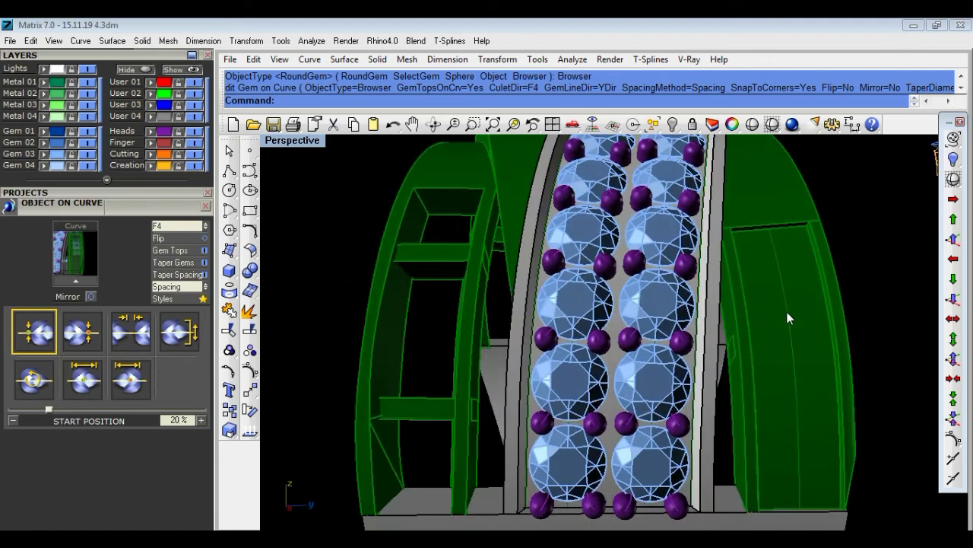
{"action": "left_click", "coordinate": [787, 312]}
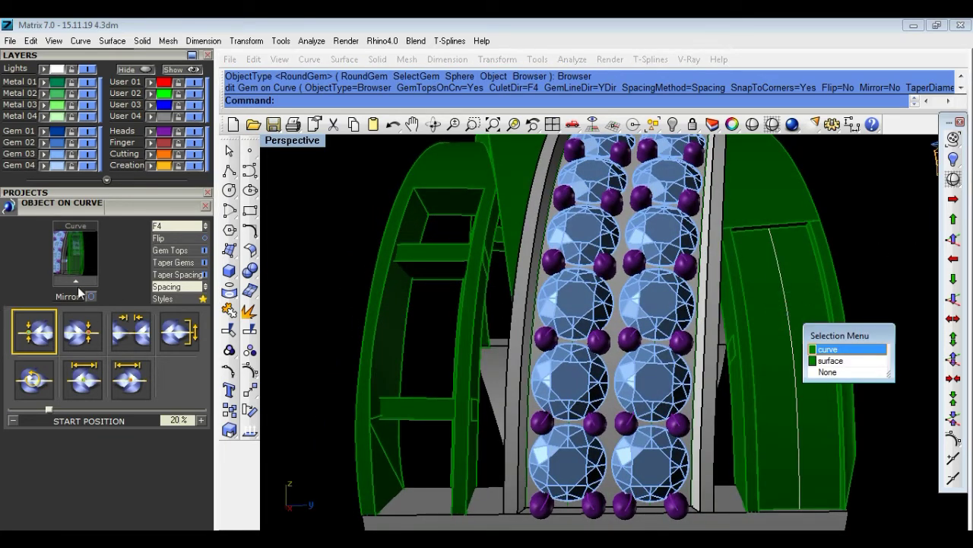
{"action": "left_click", "coordinate": [171, 287]}
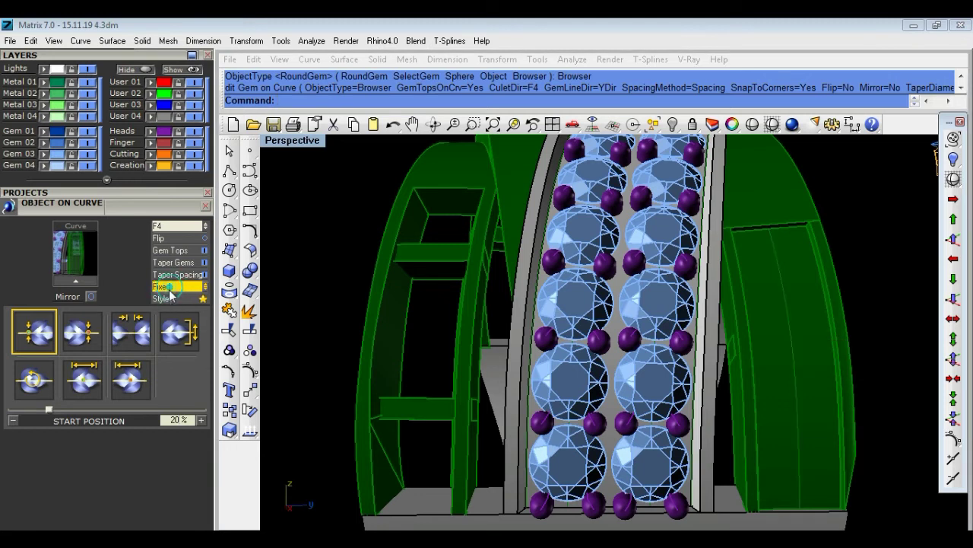
{"action": "left_click", "coordinate": [129, 341]}
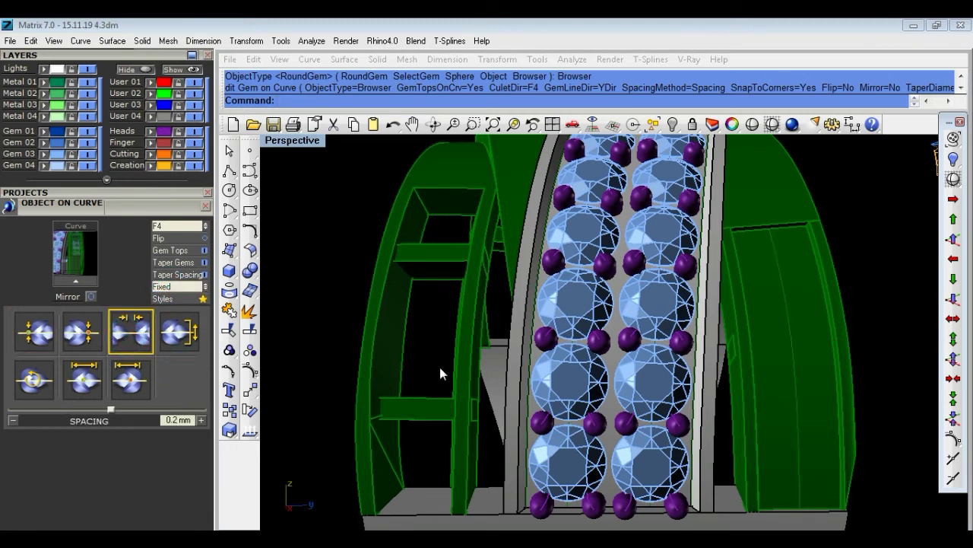
{"action": "left_click", "coordinate": [799, 326]}
{"action": "key", "text": "Escape"}
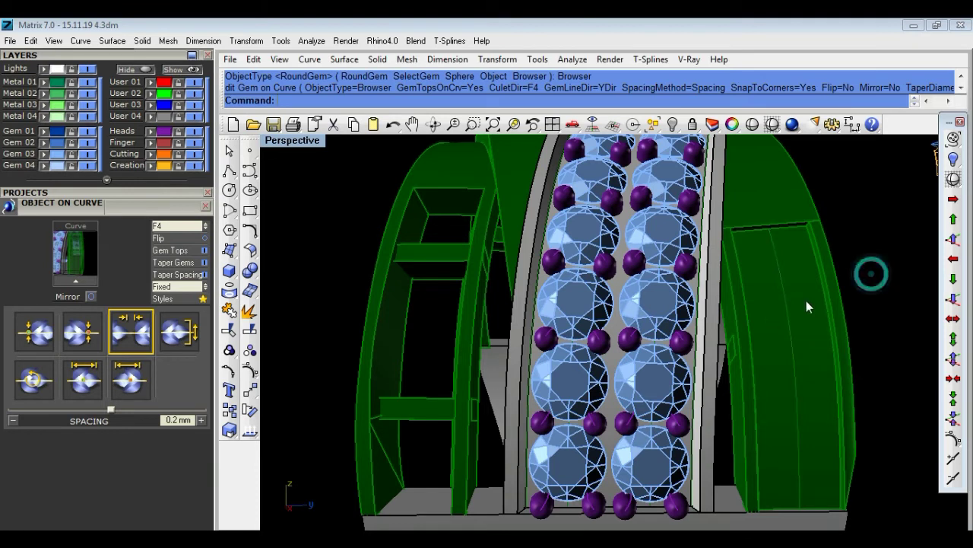
{"action": "left_click", "coordinate": [797, 305]}
{"action": "key", "text": "Escape"}
Run Gem on Curve on the right side-frame curve, culets set to Object with the picked surface.
{"action": "left_click", "coordinate": [822, 326]}
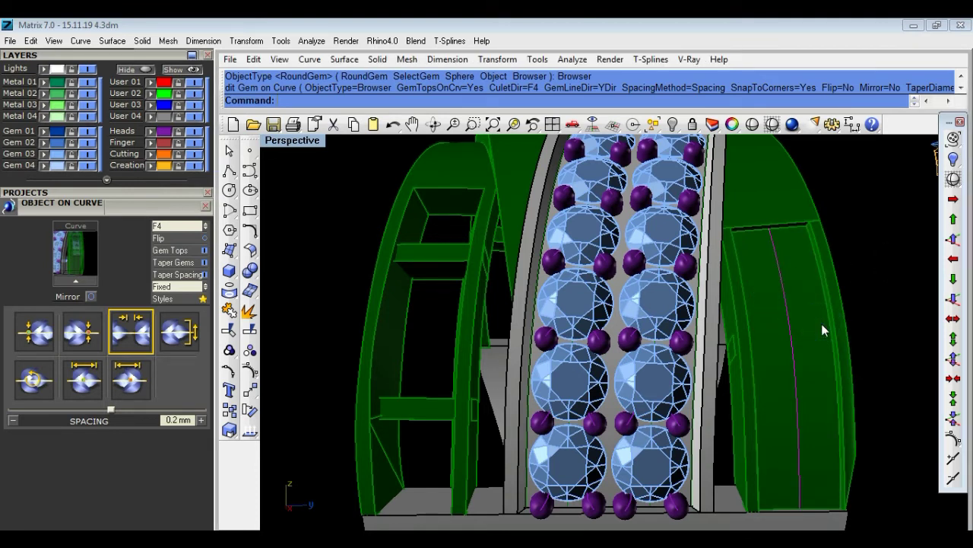
{"action": "middle_click", "coordinate": [822, 329]}
{"action": "left_click_drag", "start_coordinate": [852, 266], "coordinate": [808, 237]}
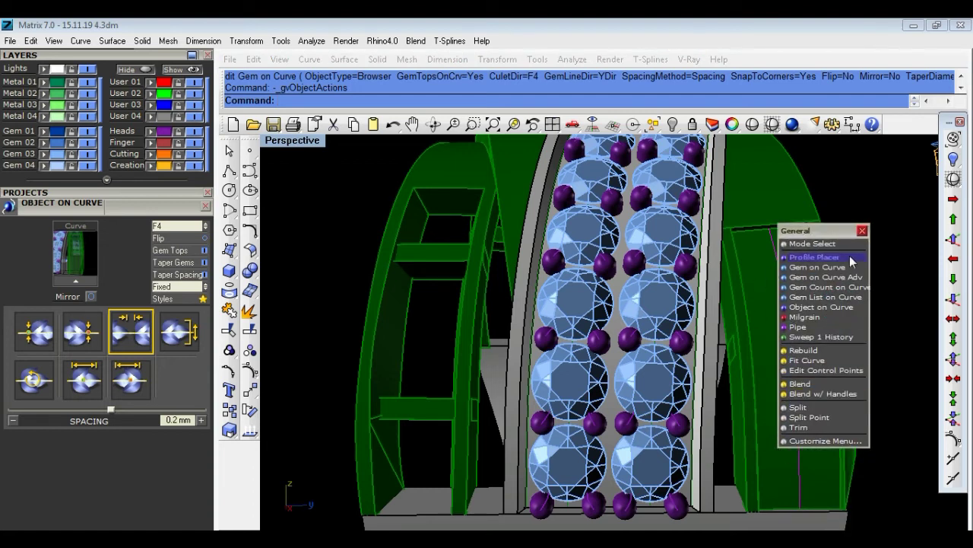
{"action": "left_click", "coordinate": [812, 267]}
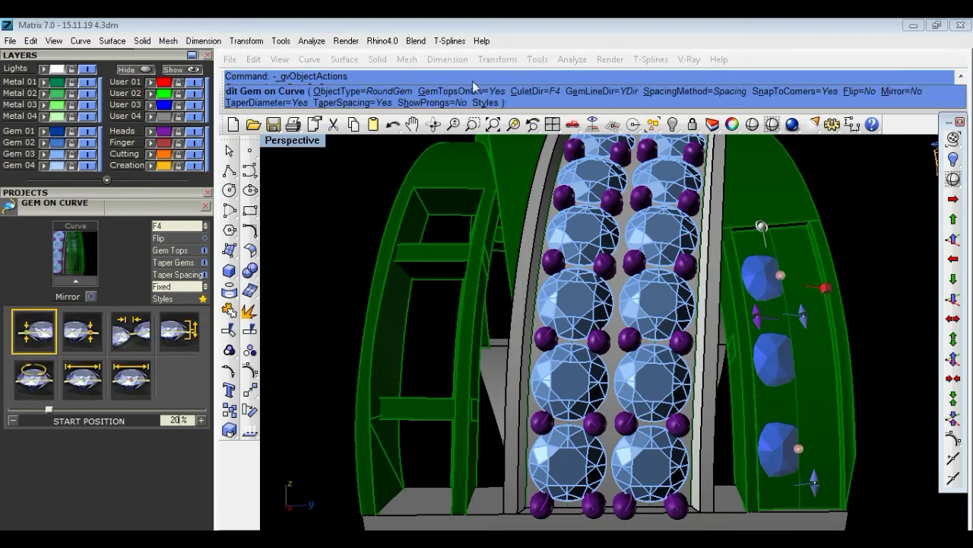
{"action": "left_click", "coordinate": [538, 93]}
{"action": "left_click", "coordinate": [358, 102]}
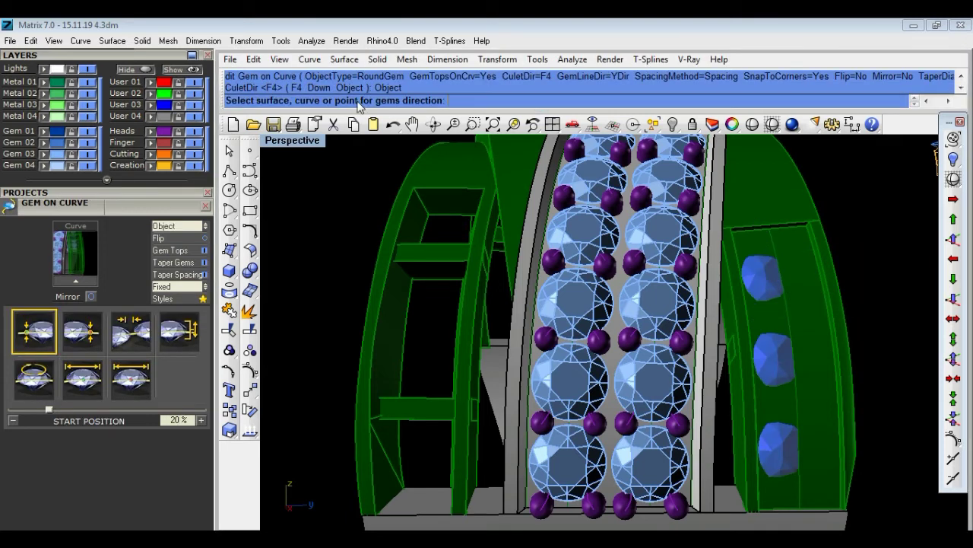
{"action": "left_click", "coordinate": [769, 277]}
Check the ring from several angles, confirm the gem placement, and select the new side-frame gems.
{"action": "right_click_drag", "start_coordinate": [795, 278], "coordinate": [766, 275]}
{"action": "mouse_move", "coordinate": [854, 304]}
{"action": "right_mouse_down"}
{"action": "mouse_move", "coordinate": [548, 212]}
{"action": "mouse_move", "coordinate": [532, 218]}
{"action": "mouse_move", "coordinate": [824, 275]}
{"action": "mouse_move", "coordinate": [775, 289]}
{"action": "right_mouse_up"}
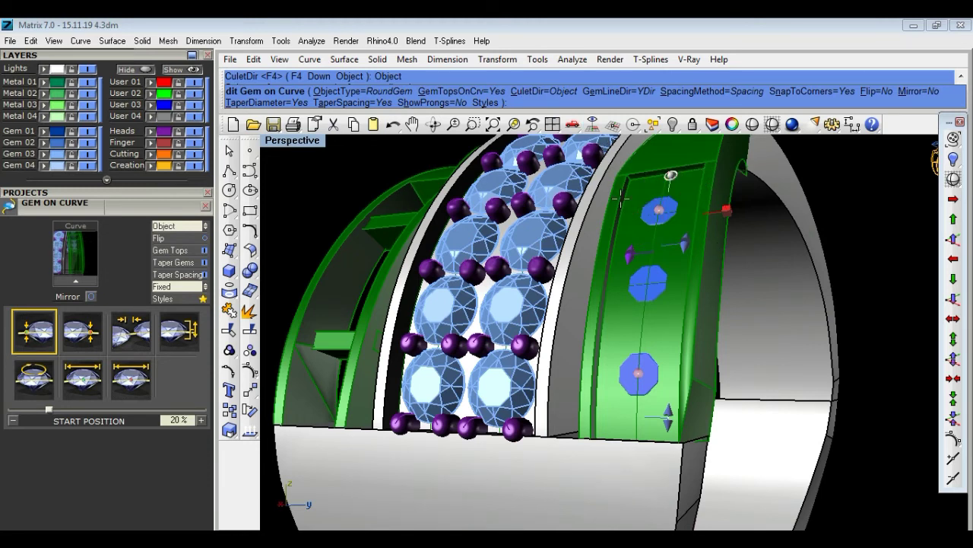
{"action": "scroll", "coordinate": [622, 196], "scroll_direction": "down", "scroll_amount": 3}
{"action": "right_click_drag", "start_coordinate": [622, 196], "coordinate": [772, 301]}
{"action": "key", "text": "Return"}
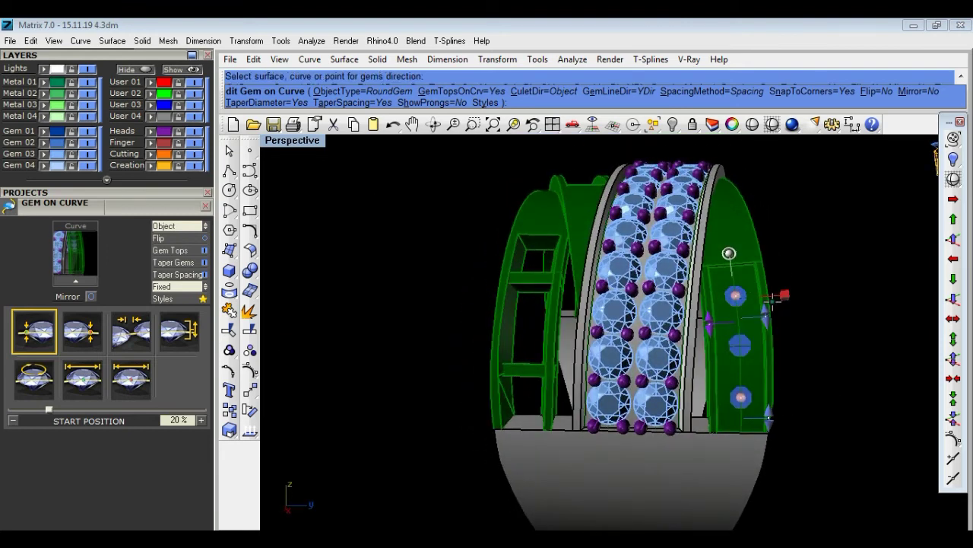
{"action": "key", "text": "Return"}
{"action": "scroll", "coordinate": [753, 312], "scroll_direction": "up", "scroll_amount": 5}
{"action": "left_click", "coordinate": [734, 283]}
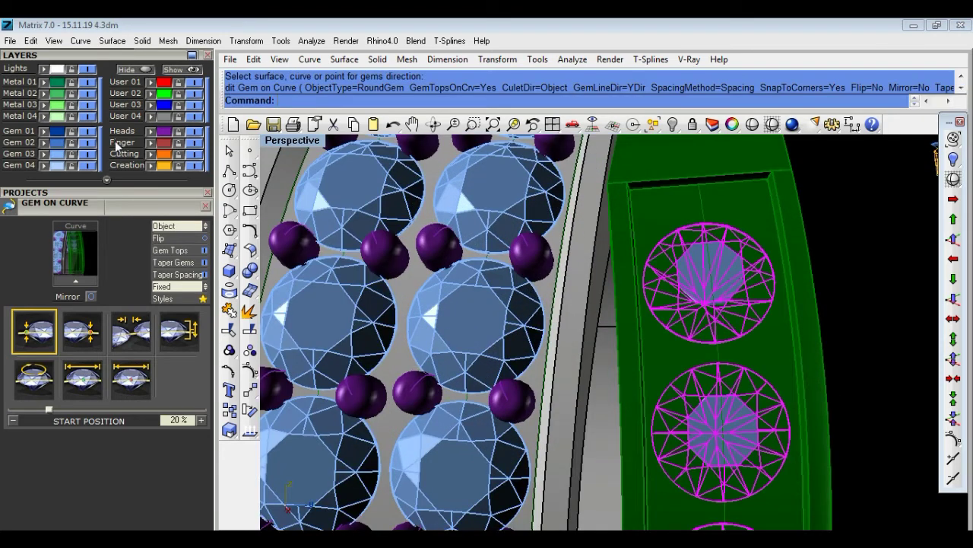
Turn off Gem Tops so the side-frame gems no longer sit on the curve.
{"action": "scroll", "coordinate": [137, 197], "scroll_direction": "up", "scroll_amount": 3}
{"action": "scroll", "coordinate": [119, 197], "scroll_direction": "up", "scroll_amount": 3}
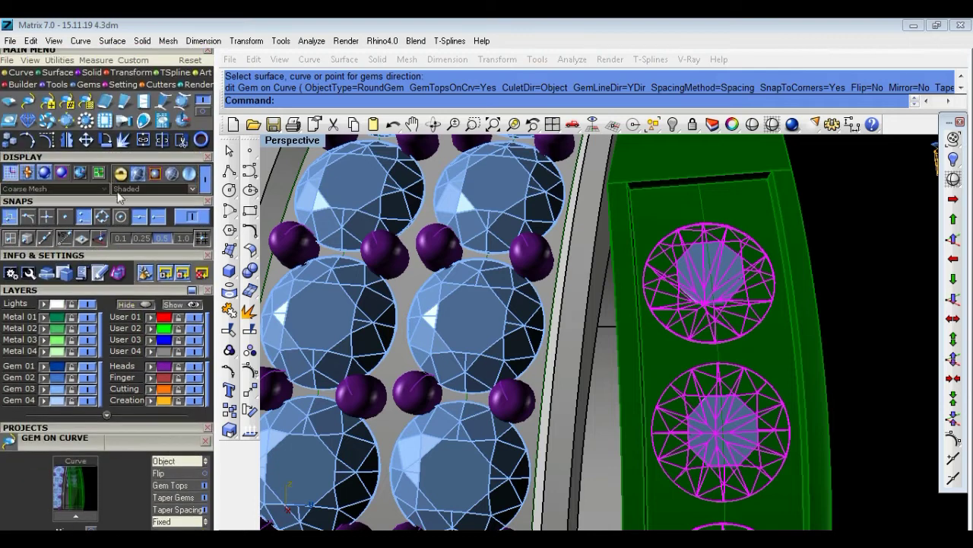
{"action": "left_click_drag", "start_coordinate": [112, 165], "coordinate": [107, 93]}
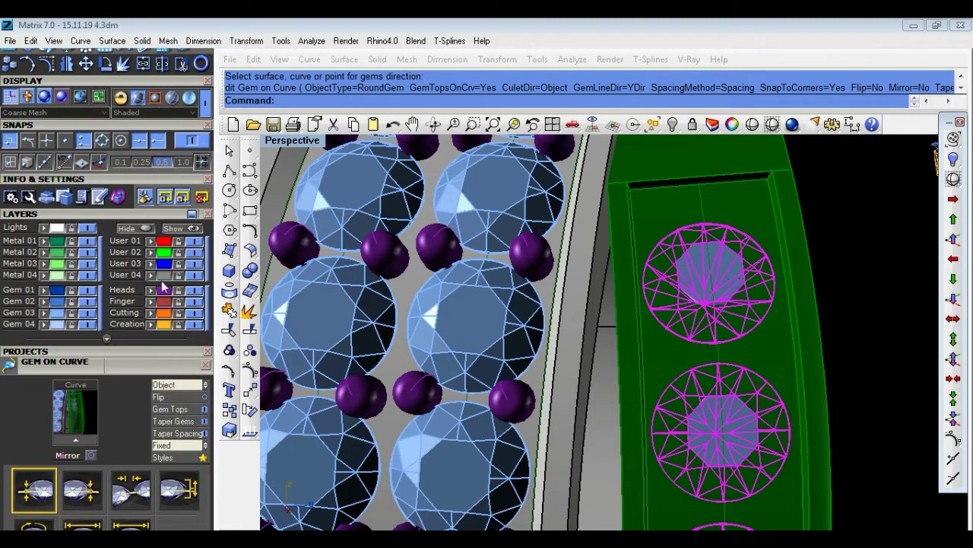
{"action": "left_click_drag", "start_coordinate": [165, 363], "coordinate": [160, 278]}
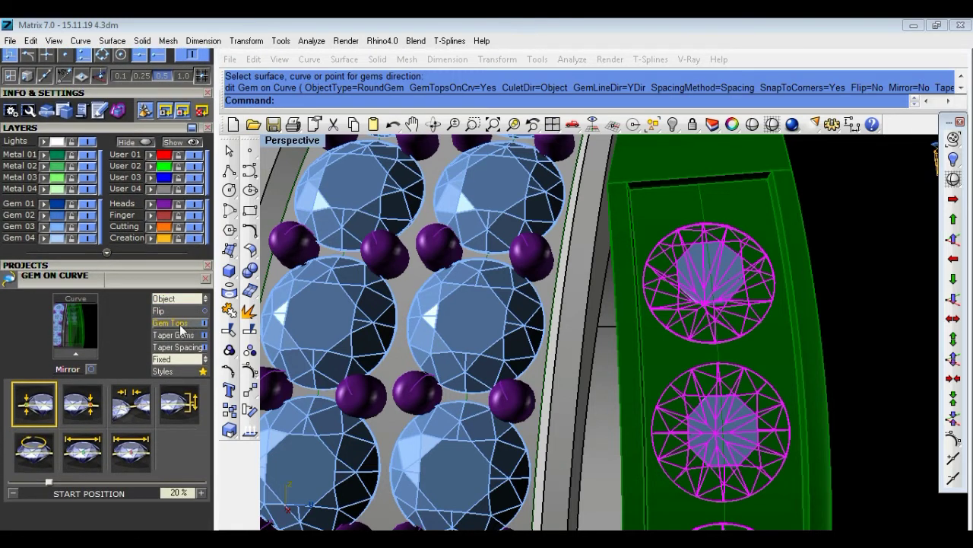
{"action": "left_click", "coordinate": [166, 327]}
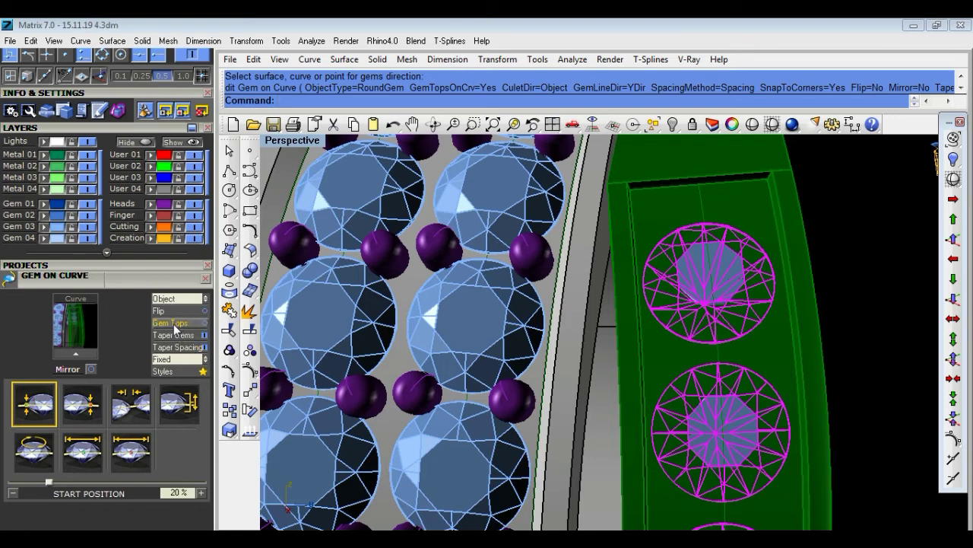
Set culet direction back to Object and orient the side gems to the band surface.
{"action": "left_click", "coordinate": [176, 326]}
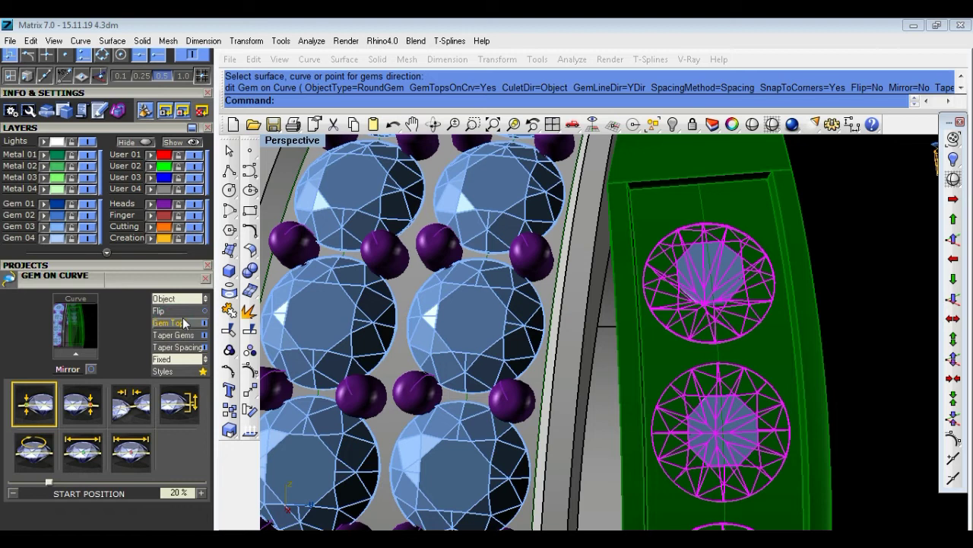
{"action": "left_click", "coordinate": [176, 299]}
{"action": "left_click", "coordinate": [176, 311]}
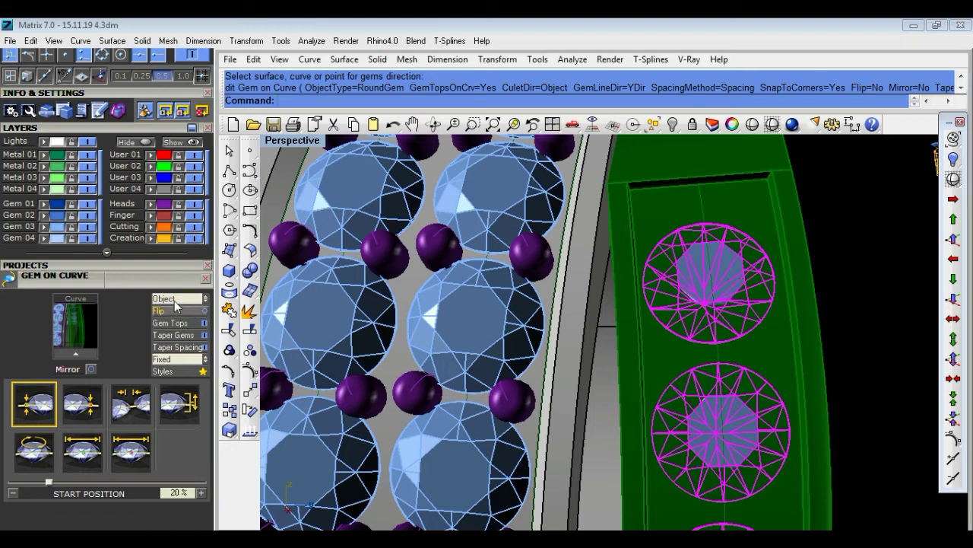
{"action": "left_click", "coordinate": [176, 299]}
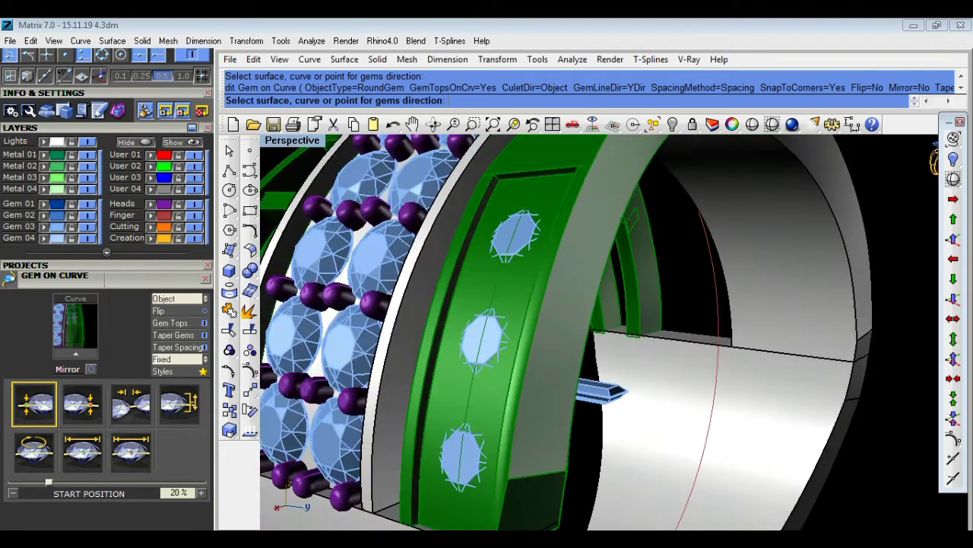
{"action": "left_click", "coordinate": [499, 349]}
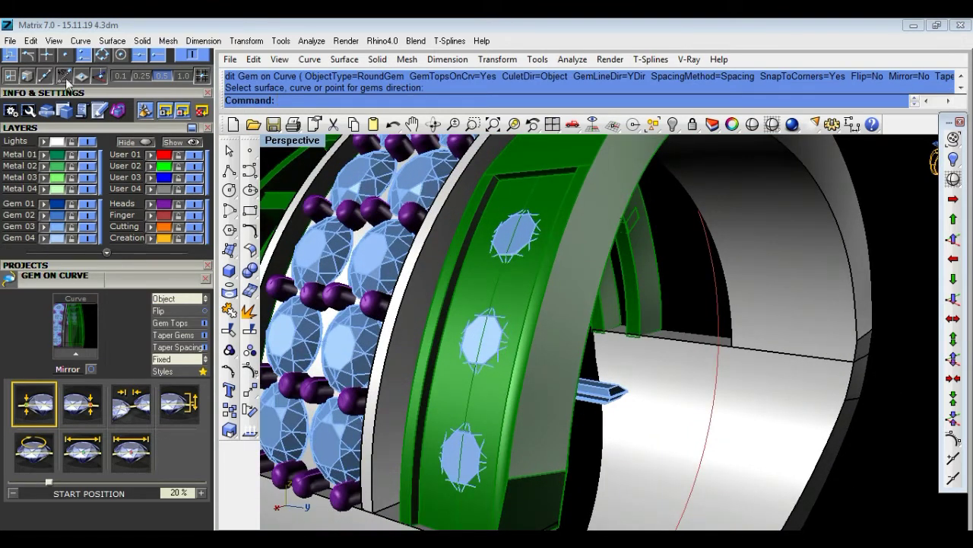
{"action": "left_click", "coordinate": [500, 340]}
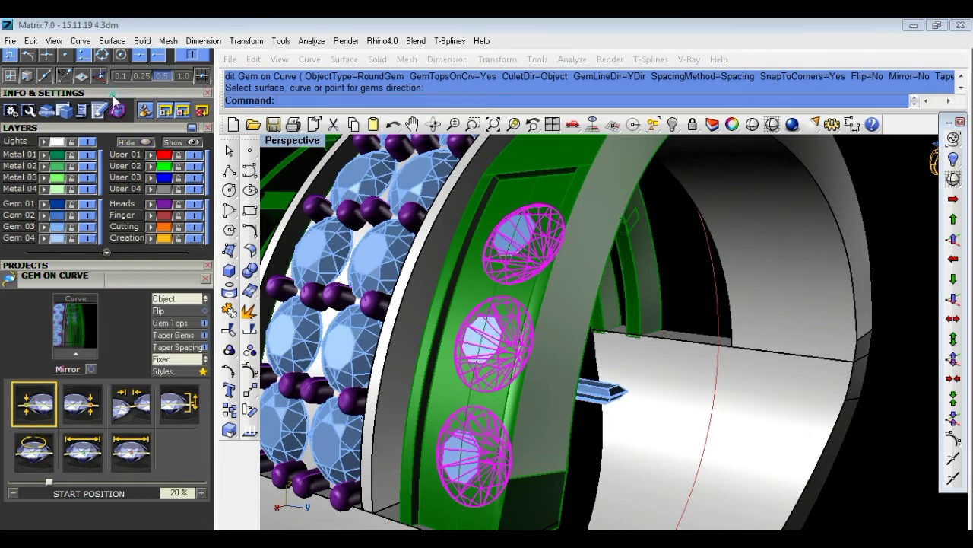
{"action": "scroll", "coordinate": [114, 99], "scroll_direction": "up", "scroll_amount": 3}
{"action": "scroll", "coordinate": [114, 99], "scroll_direction": "up", "scroll_amount": 2}
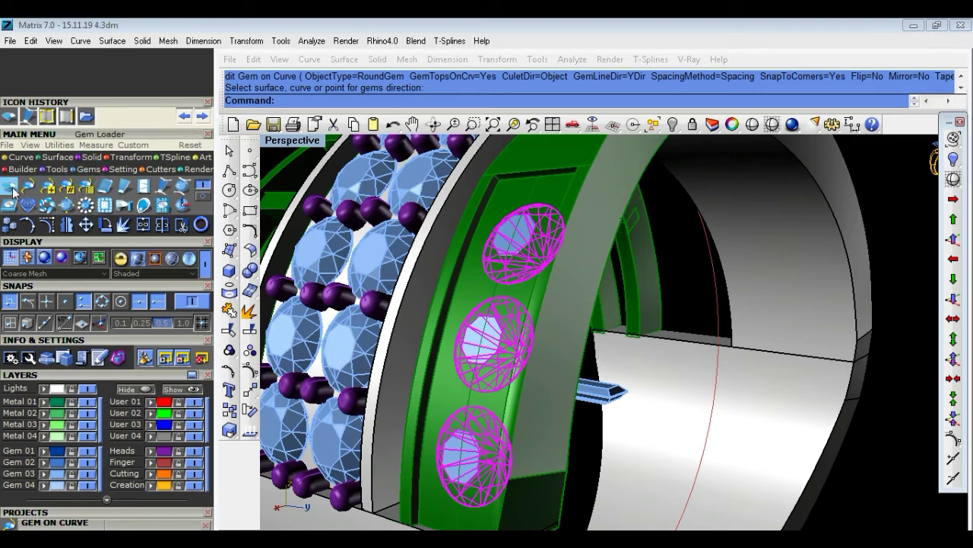
Try baguette sizes 1.8, 1.5 and 2.0 in Gem Loader, then undo the last size change.
{"action": "scroll", "coordinate": [126, 289], "scroll_direction": "down", "scroll_amount": 2}
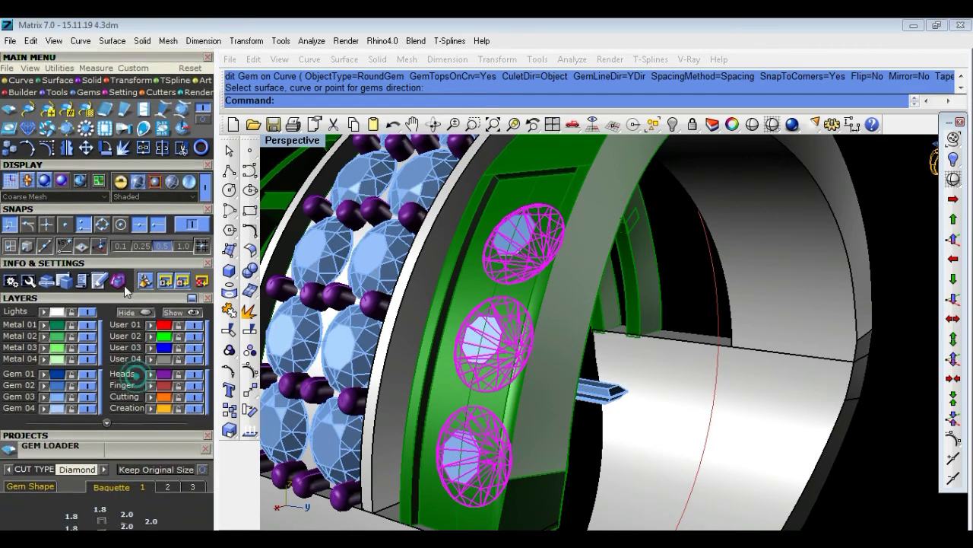
{"action": "scroll", "coordinate": [131, 275], "scroll_direction": "down", "scroll_amount": 3}
{"action": "scroll", "coordinate": [130, 289], "scroll_direction": "down", "scroll_amount": 3}
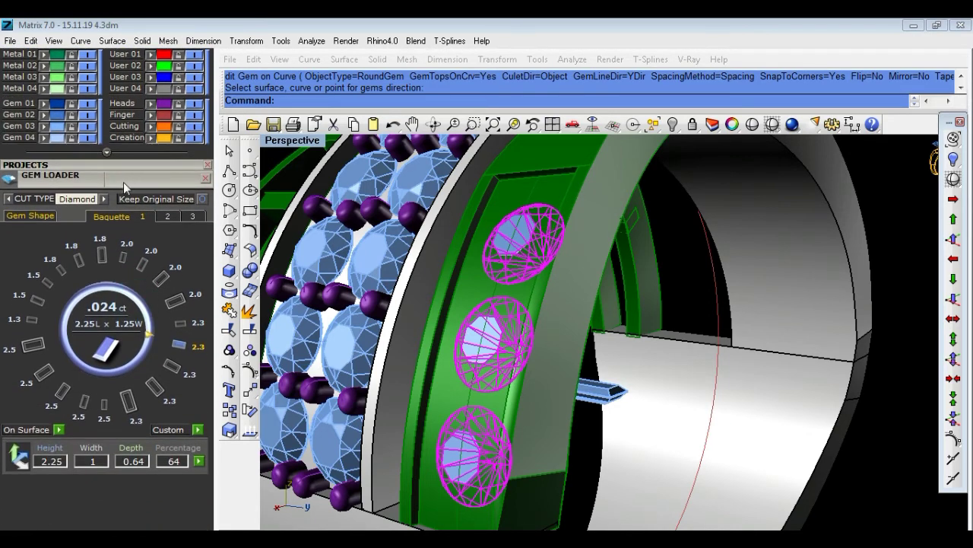
{"action": "left_click", "coordinate": [78, 257]}
{"action": "left_click", "coordinate": [35, 301]}
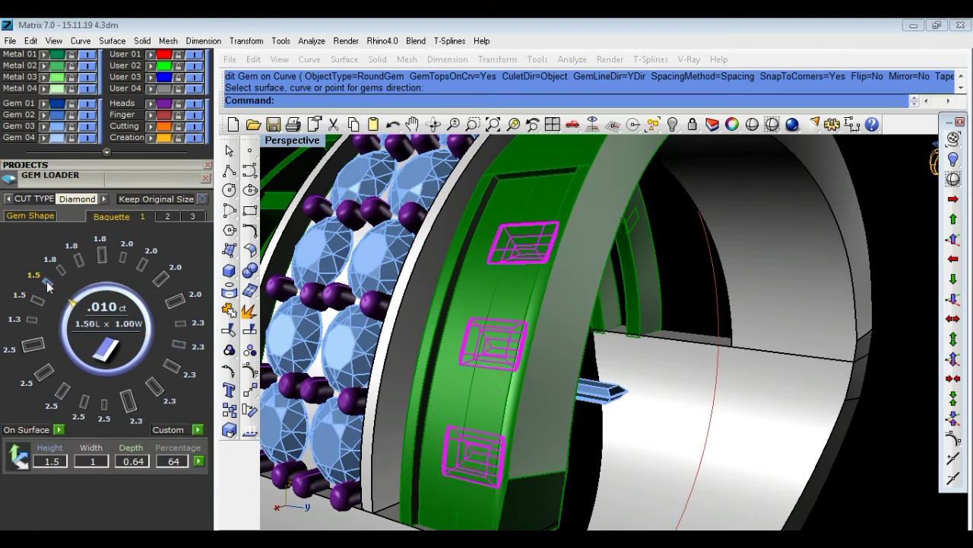
{"action": "mouse_move", "coordinate": [48, 285]}
{"action": "left_mouse_down"}
{"action": "mouse_move", "coordinate": [130, 260]}
{"action": "mouse_move", "coordinate": [181, 279]}
{"action": "left_mouse_up"}
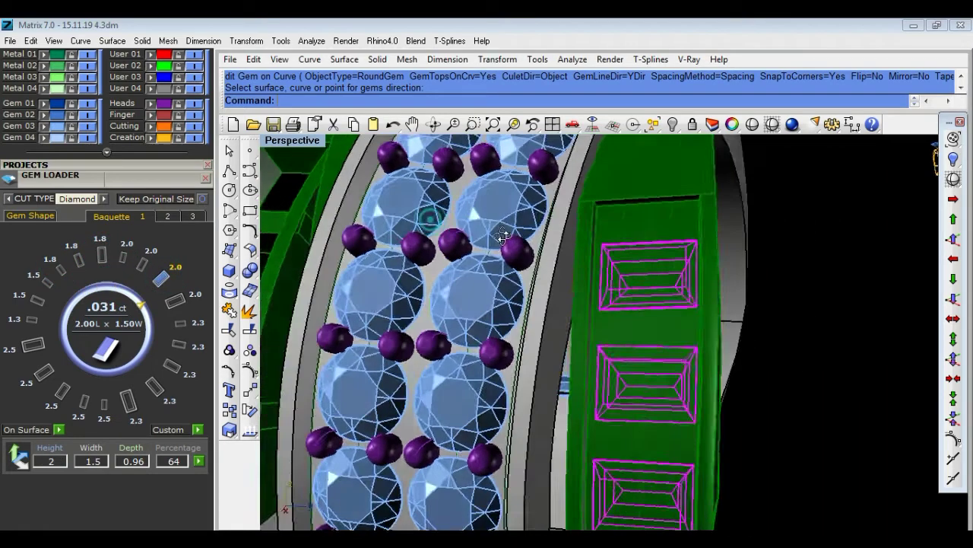
{"action": "right_click_drag", "start_coordinate": [426, 320], "coordinate": [505, 216]}
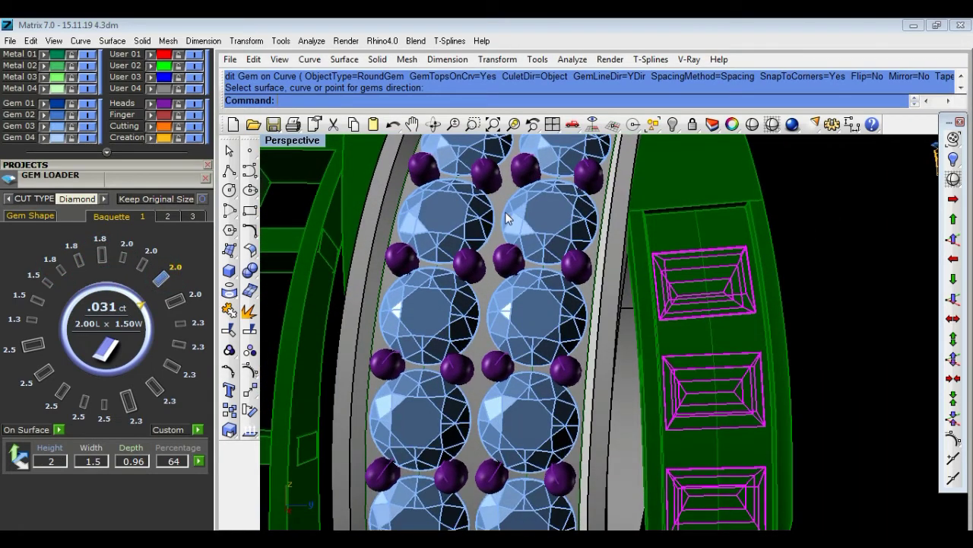
{"action": "key", "text": "ctrl+z"}
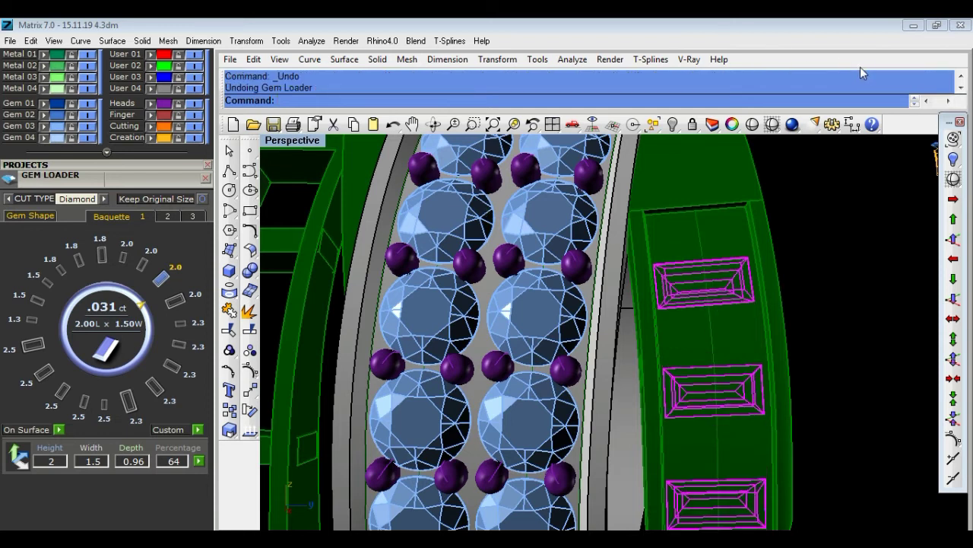
Place round gems on the side-frame curve aimed at the green frame surface, raised about 0.31 mm.
{"action": "left_click", "coordinate": [706, 290]}
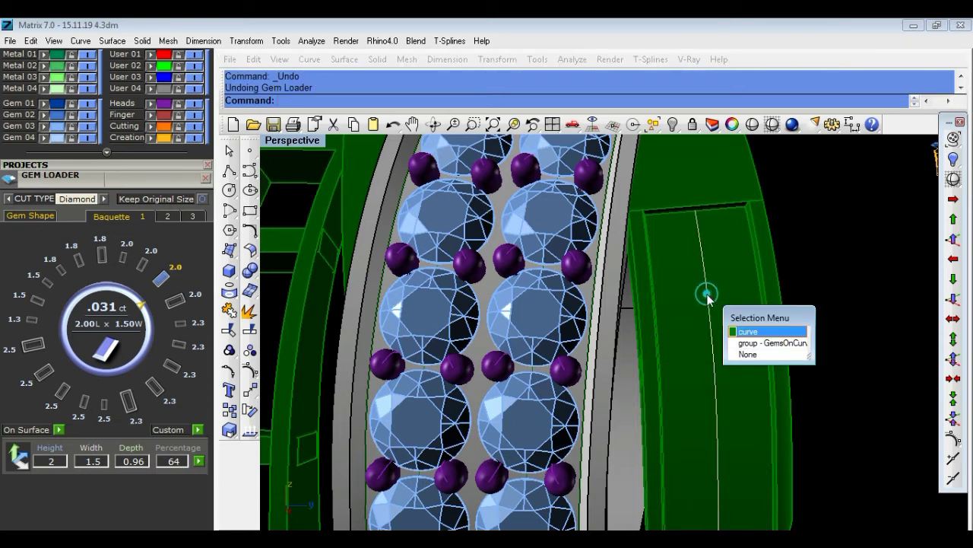
{"action": "left_click", "coordinate": [815, 257]}
{"action": "middle_click", "coordinate": [815, 256]}
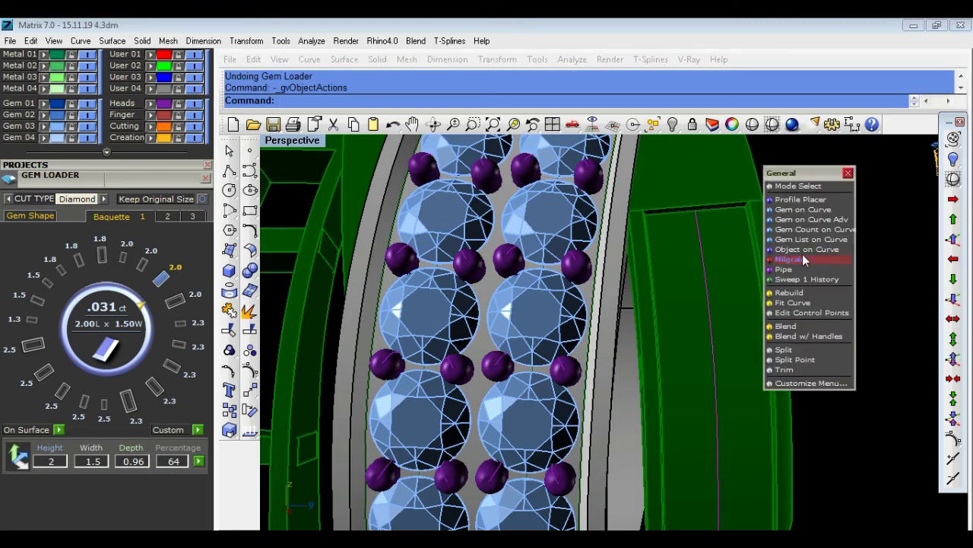
{"action": "left_click", "coordinate": [803, 209]}
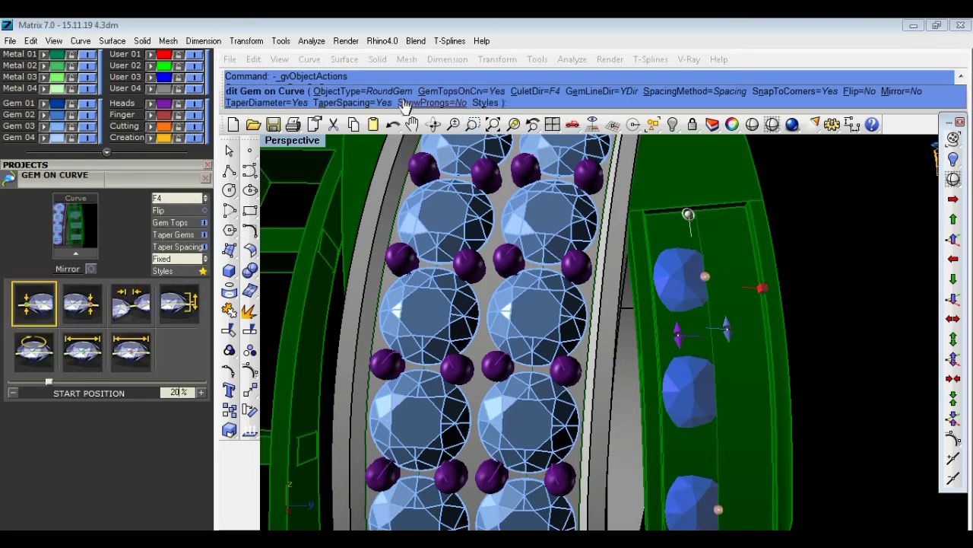
{"action": "left_click", "coordinate": [550, 92]}
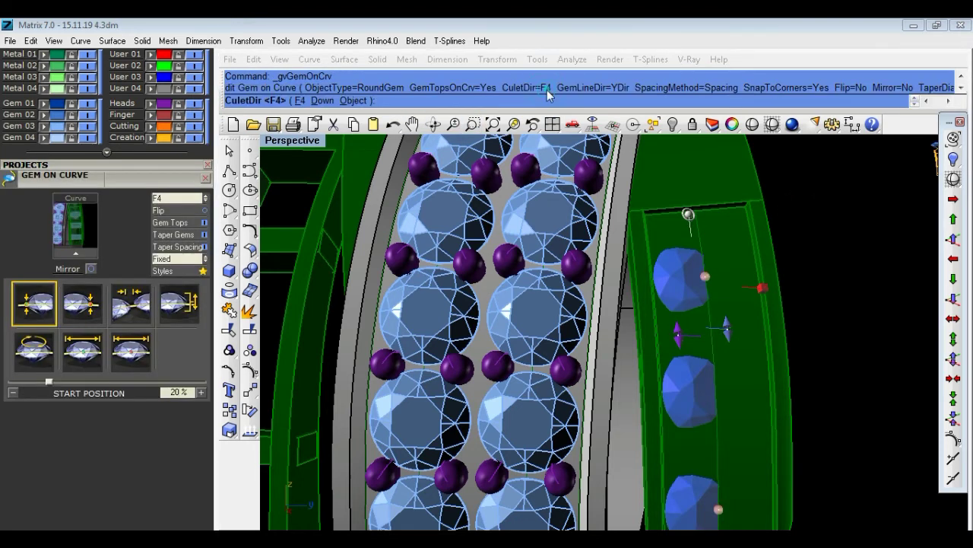
{"action": "left_click", "coordinate": [354, 101]}
{"action": "left_click", "coordinate": [715, 255]}
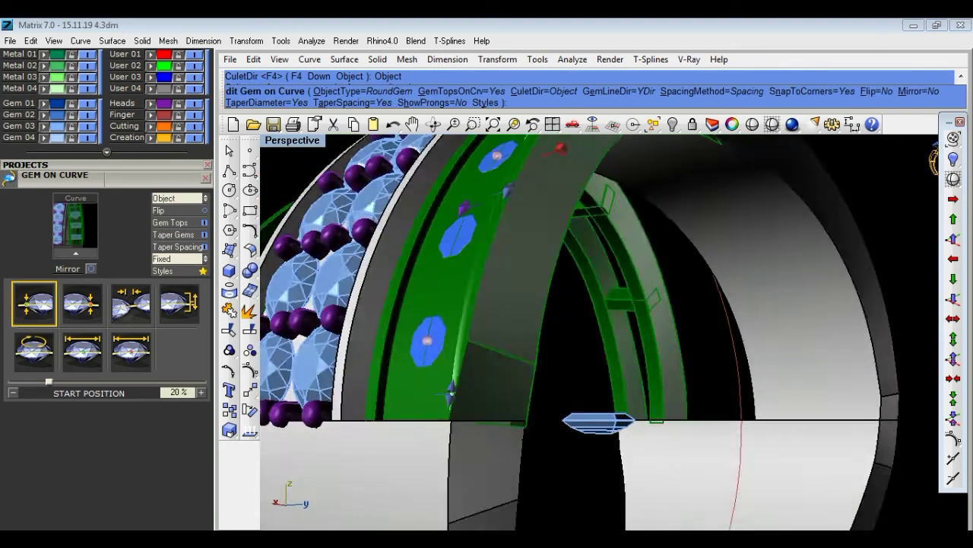
{"action": "mouse_move", "coordinate": [552, 261]}
{"action": "right_mouse_down"}
{"action": "mouse_move", "coordinate": [590, 262]}
{"action": "mouse_move", "coordinate": [640, 304]}
{"action": "right_mouse_up"}
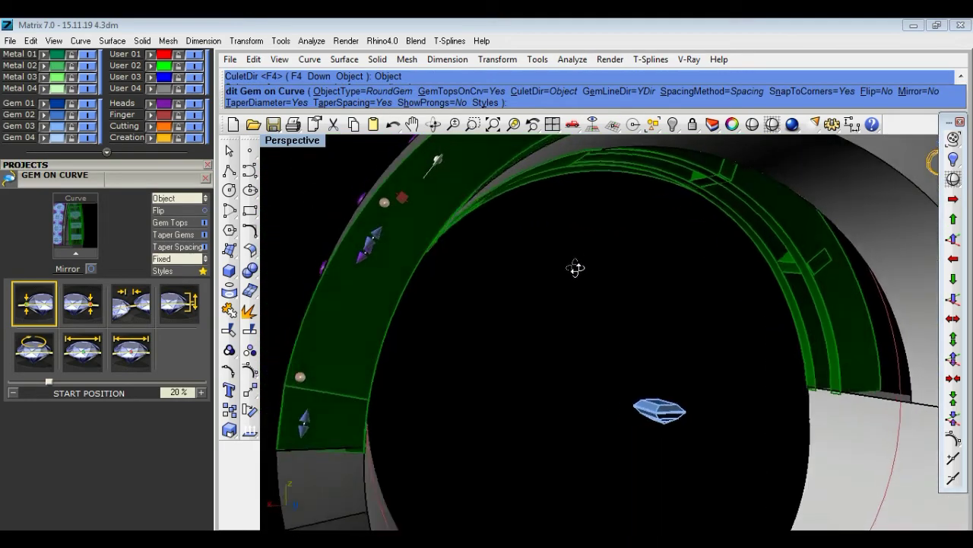
{"action": "left_click_drag", "start_coordinate": [508, 276], "coordinate": [495, 276]}
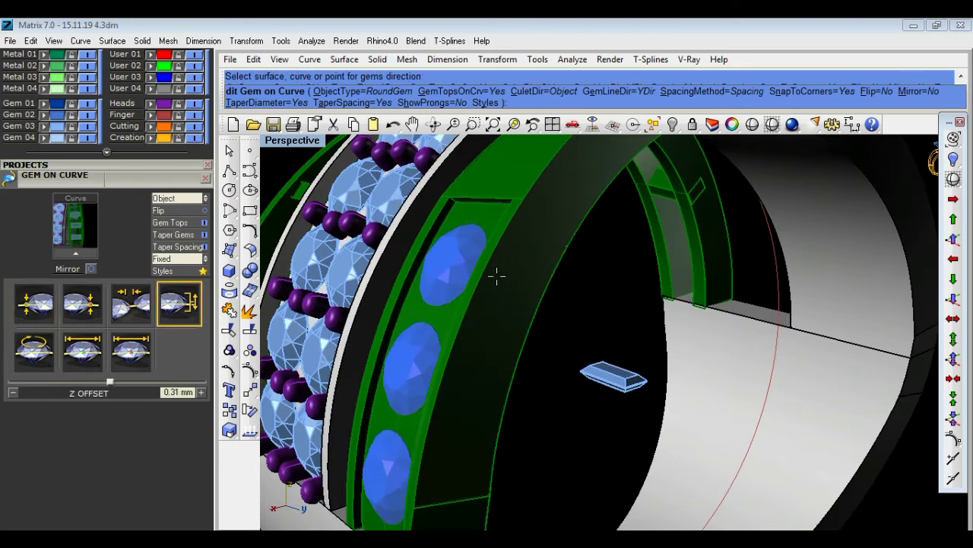
Enter a 0.35 mm Z offset, test the +/- buttons, and finish back at 0.35 mm.
{"action": "left_click", "coordinate": [163, 393]}
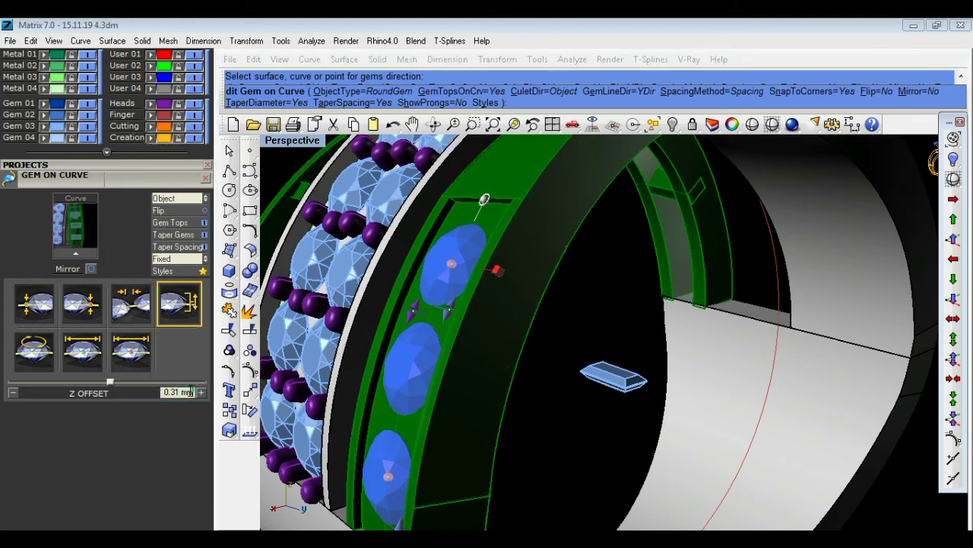
{"action": "type", "text": "0.35"}
{"action": "key", "text": "Return"}
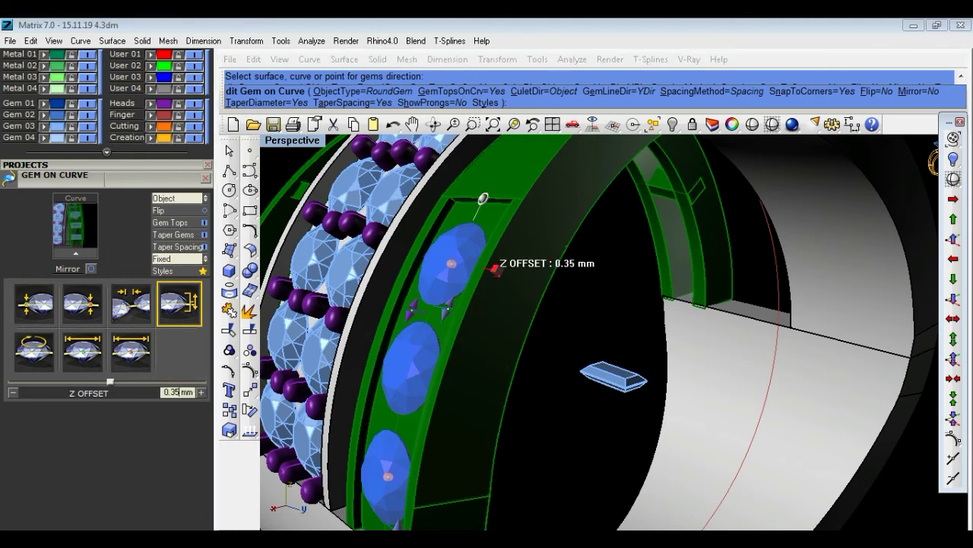
{"action": "left_click", "coordinate": [199, 393]}
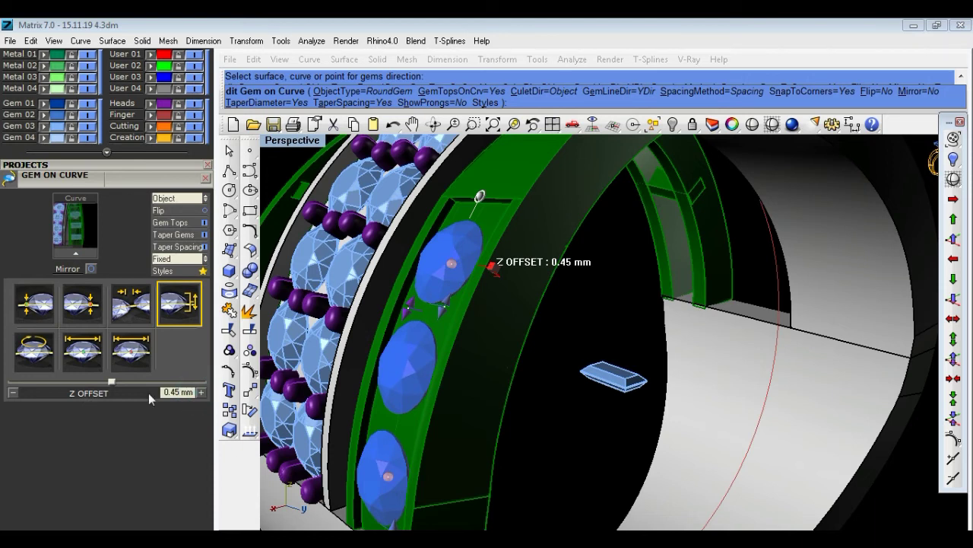
{"action": "left_click", "coordinate": [13, 392]}
{"action": "left_click", "coordinate": [13, 392]}
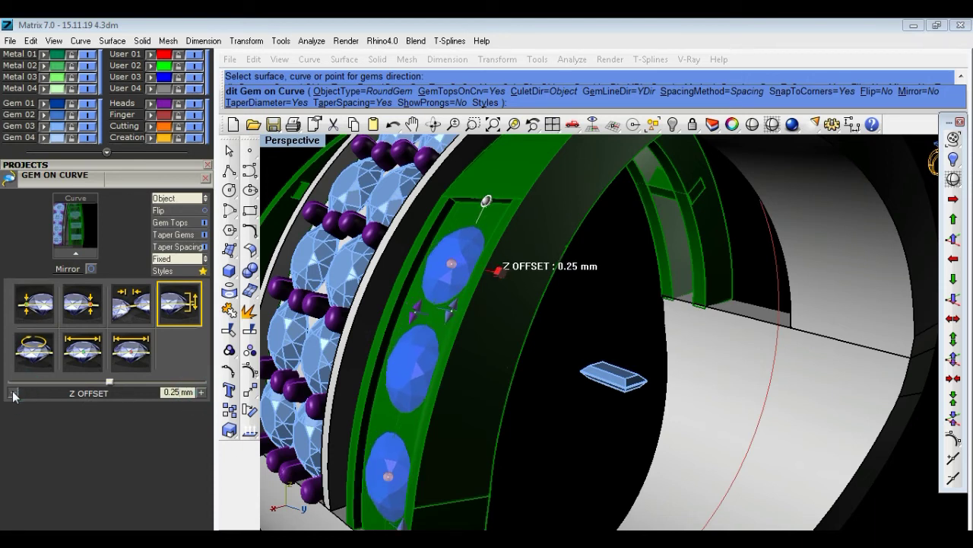
{"action": "left_click", "coordinate": [13, 392]}
{"action": "left_click", "coordinate": [202, 392]}
{"action": "left_click", "coordinate": [201, 392]}
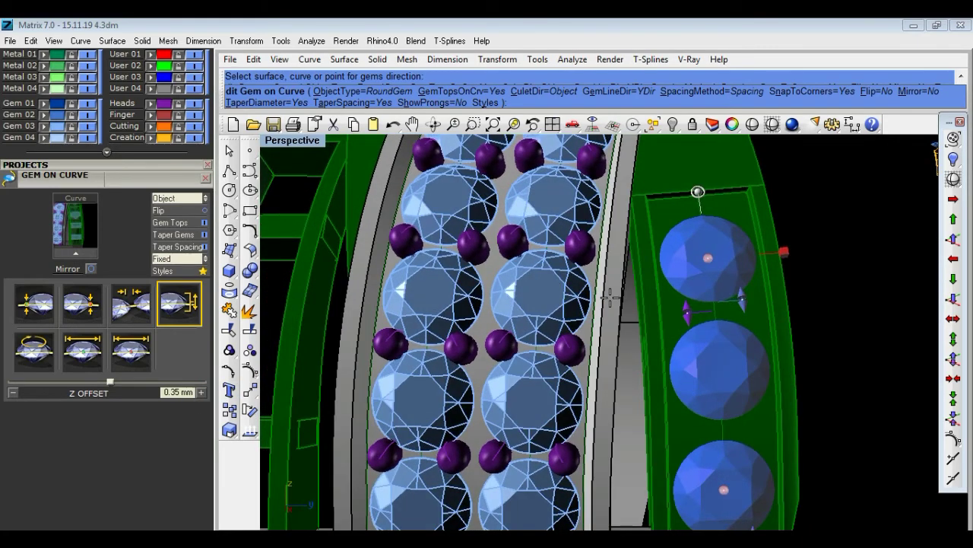
{"action": "scroll", "coordinate": [609, 298], "scroll_direction": "down", "scroll_amount": 5}
Trim the gem row's start and end, then overlap the gems at -1.63 mm spacing and commit.
{"action": "right_click_drag", "start_coordinate": [834, 304], "coordinate": [802, 303]}
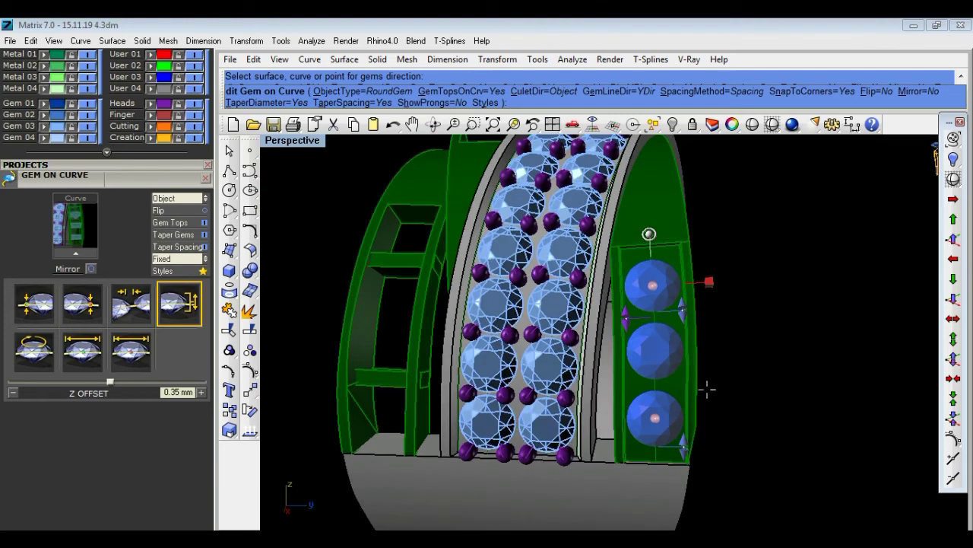
{"action": "mouse_move", "coordinate": [655, 417]}
{"action": "left_mouse_down"}
{"action": "mouse_move", "coordinate": [656, 372]}
{"action": "mouse_move", "coordinate": [654, 430]}
{"action": "left_mouse_up"}
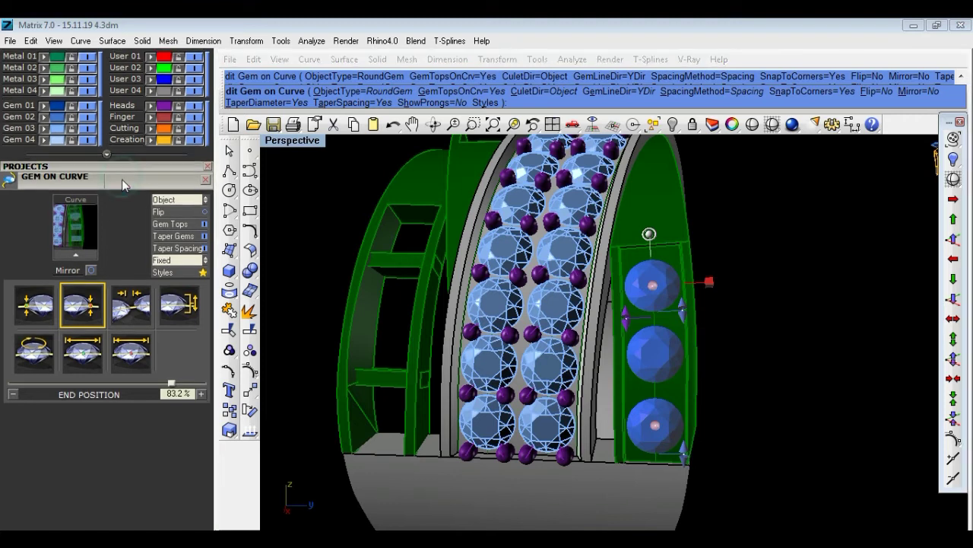
{"action": "left_click_drag", "start_coordinate": [653, 282], "coordinate": [651, 272]}
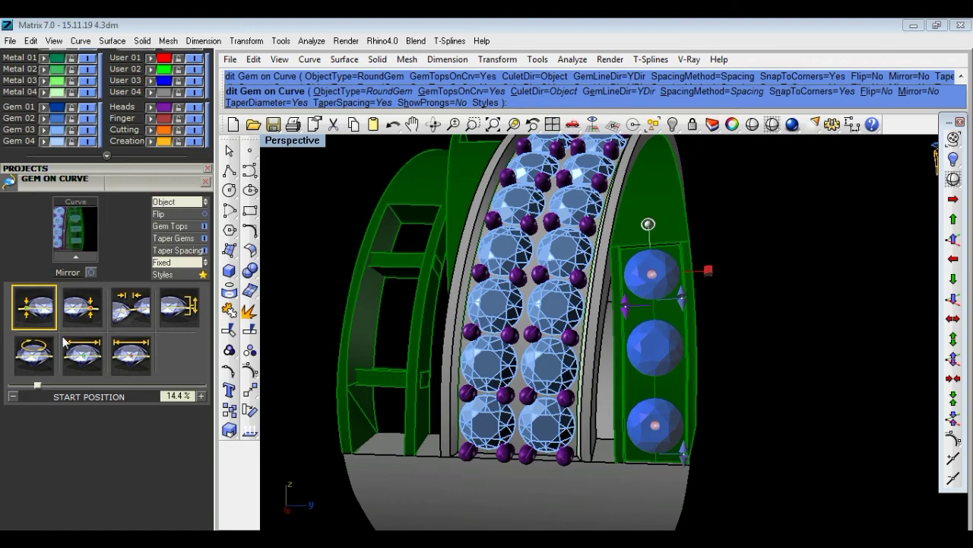
{"action": "left_click", "coordinate": [131, 307]}
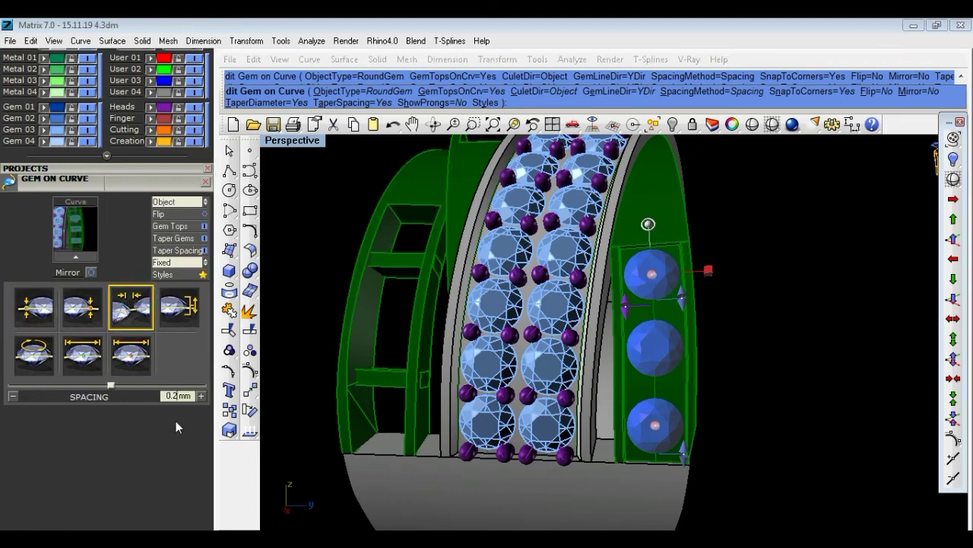
{"action": "double_click", "coordinate": [182, 396]}
{"action": "type", "text": "0"}
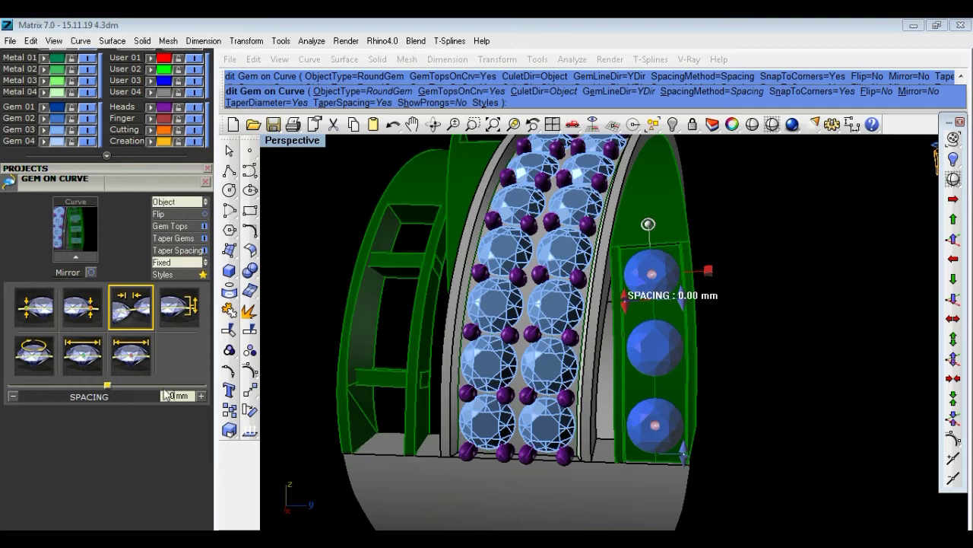
{"action": "left_click_drag", "start_coordinate": [106, 386], "coordinate": [86, 386]}
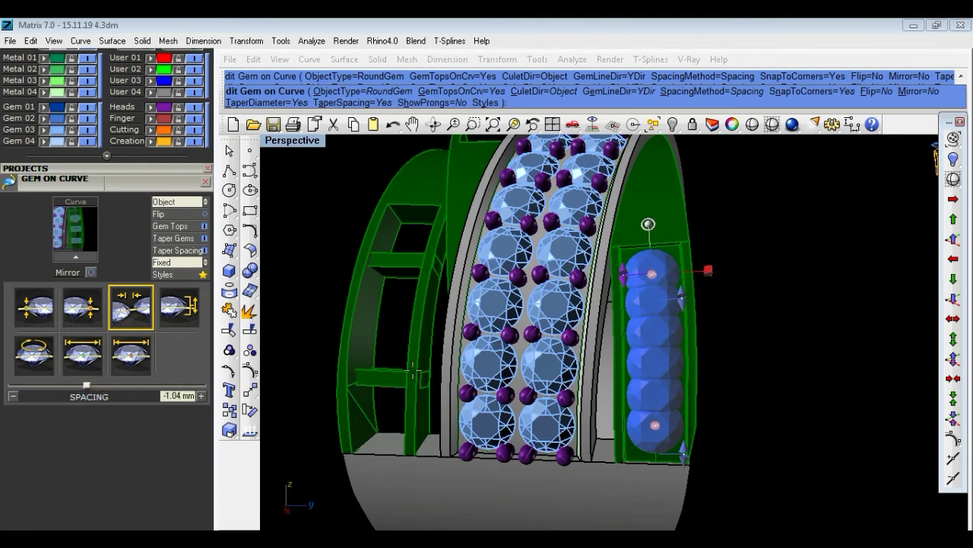
{"action": "left_click_drag", "start_coordinate": [87, 387], "coordinate": [76, 388]}
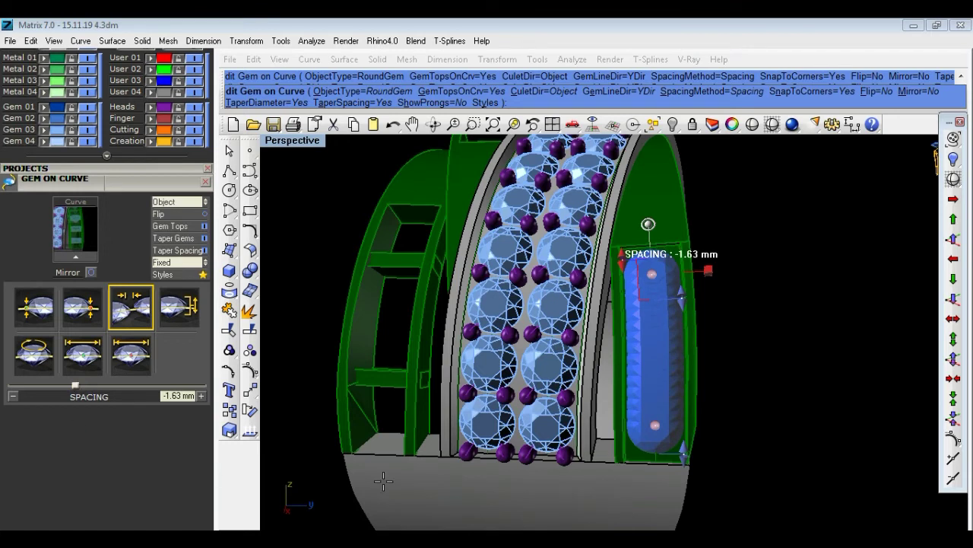
{"action": "right_click", "coordinate": [756, 348]}
Replace the side-frame capsule gems with 2.25 × 1.00 baguettes from Gem Loader.
{"action": "left_click", "coordinate": [660, 355]}
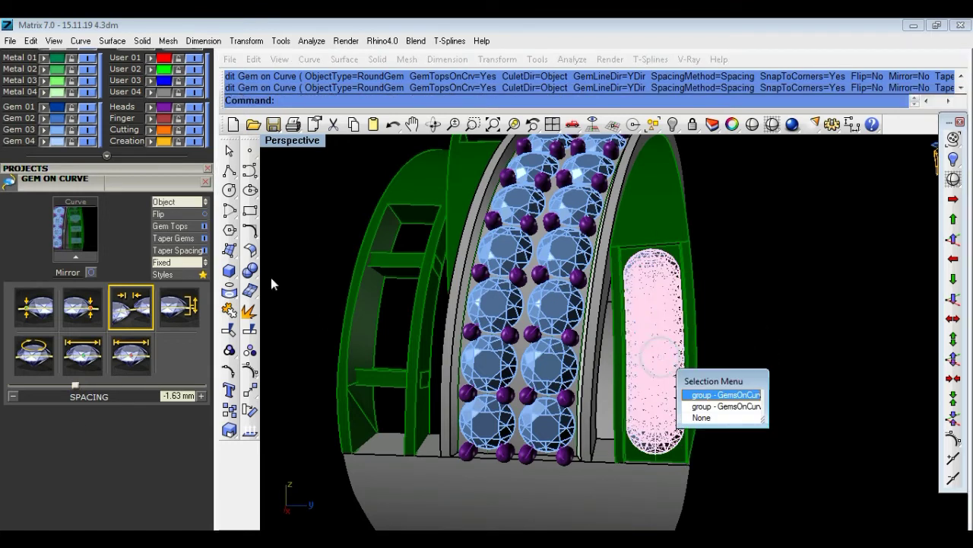
{"action": "left_click", "coordinate": [170, 185]}
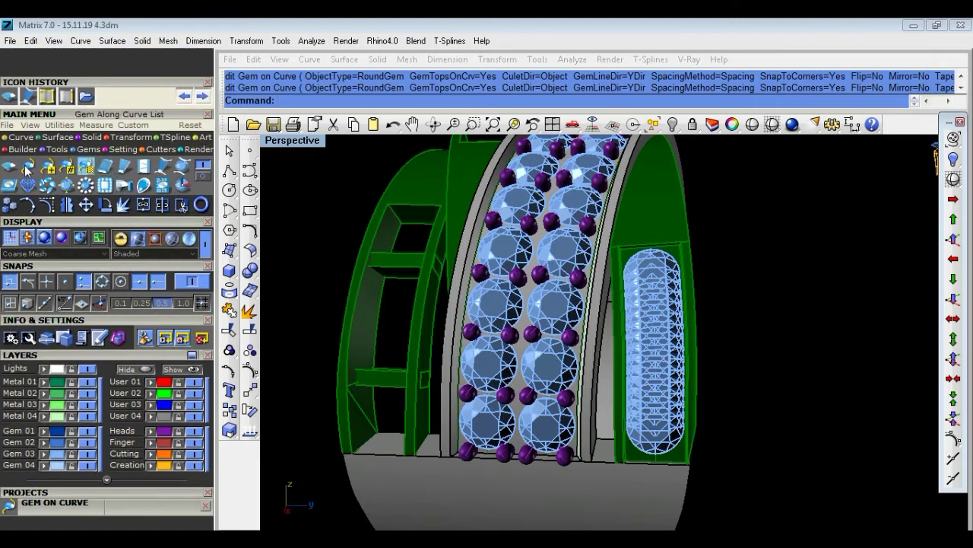
{"action": "left_click", "coordinate": [10, 167]}
{"action": "left_click", "coordinate": [152, 520]}
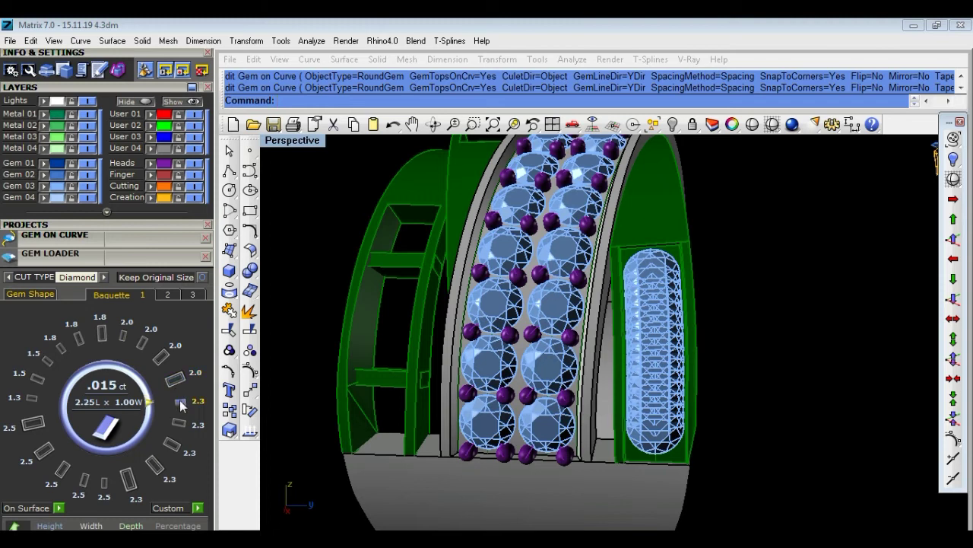
{"action": "left_click", "coordinate": [180, 421]}
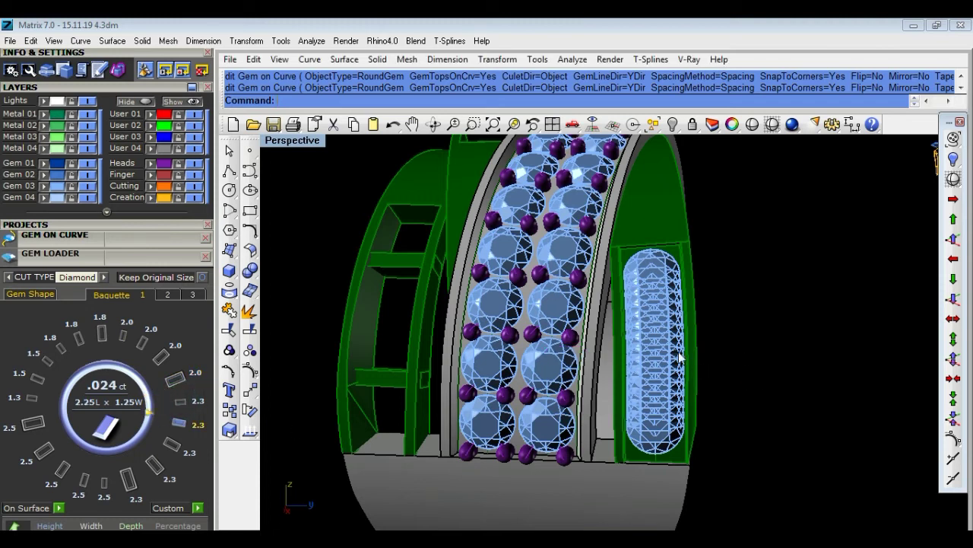
{"action": "left_click", "coordinate": [674, 352]}
{"action": "left_click", "coordinate": [822, 294]}
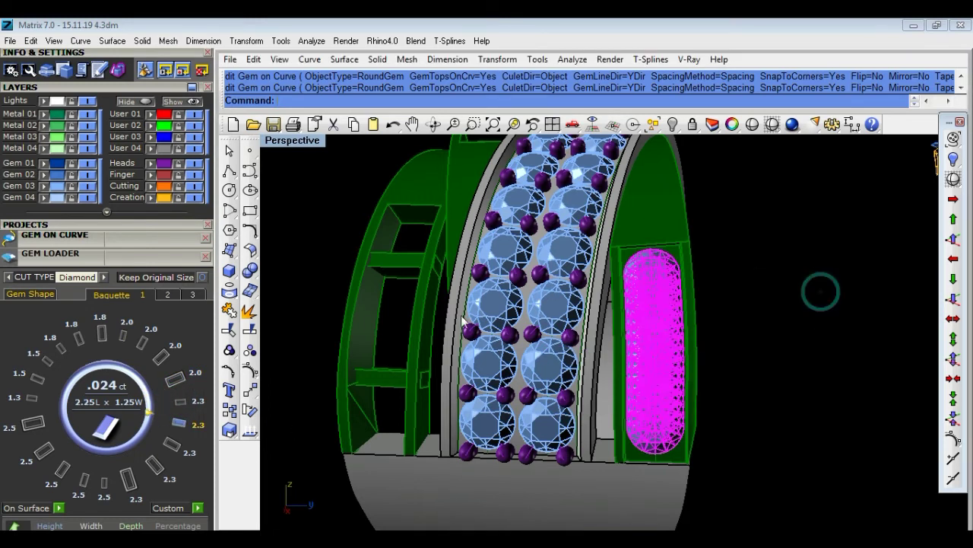
{"action": "left_click", "coordinate": [180, 401]}
{"action": "left_click", "coordinate": [767, 327]}
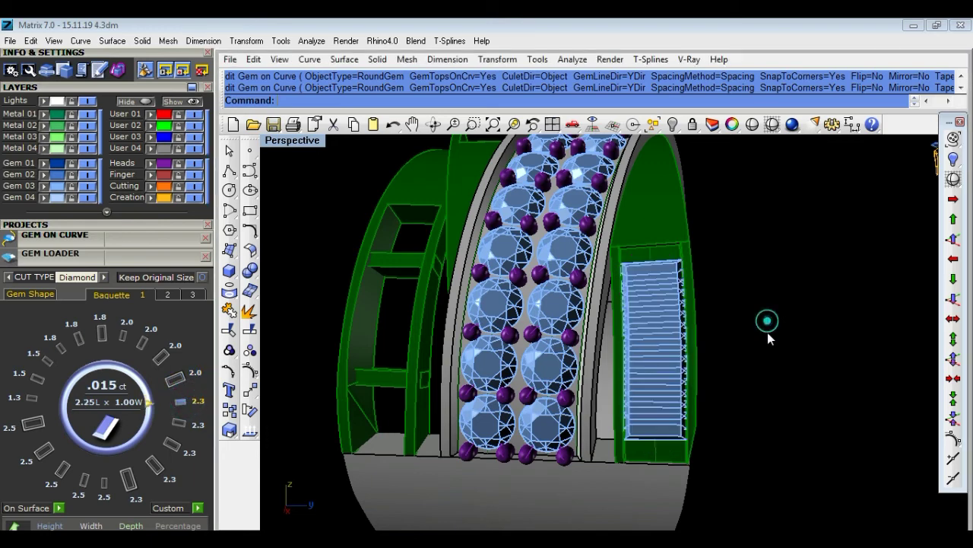
Inspect the baguette row from an oblique view and undo the last gem change.
{"action": "scroll", "coordinate": [666, 443], "scroll_direction": "up", "scroll_amount": 3}
{"action": "scroll", "coordinate": [664, 441], "scroll_direction": "up", "scroll_amount": 2}
{"action": "mouse_move", "coordinate": [783, 406]}
{"action": "right_mouse_down"}
{"action": "mouse_move", "coordinate": [788, 398]}
{"action": "mouse_move", "coordinate": [762, 405]}
{"action": "right_mouse_up"}
{"action": "left_click", "coordinate": [717, 393]}
{"action": "left_click", "coordinate": [799, 378]}
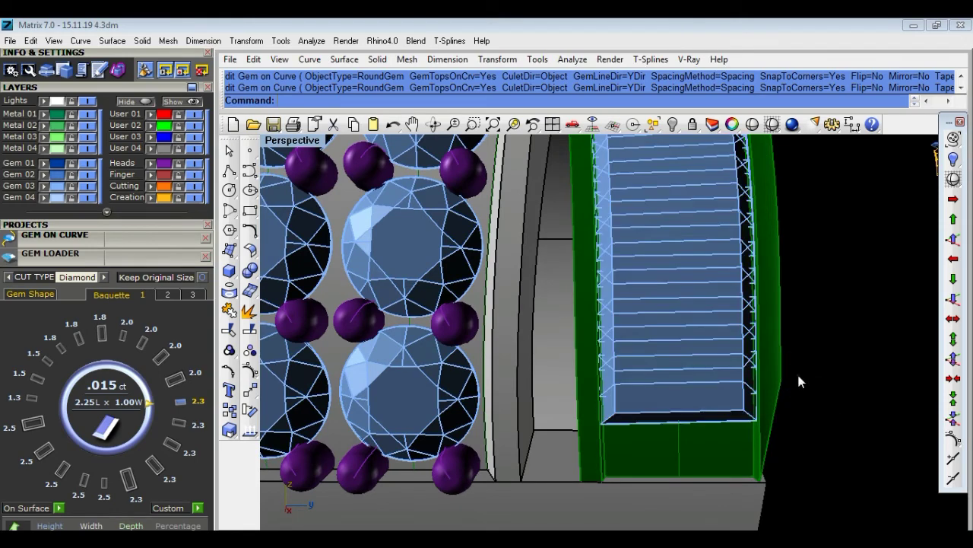
{"action": "scroll", "coordinate": [797, 371], "scroll_direction": "down", "scroll_amount": 5}
{"action": "mouse_move", "coordinate": [819, 372]}
{"action": "right_mouse_down"}
{"action": "mouse_move", "coordinate": [736, 365]}
{"action": "mouse_move", "coordinate": [800, 373]}
{"action": "right_mouse_up"}
{"action": "key", "text": "ctrl+z"}
{"action": "key", "text": "ctrl+z"}
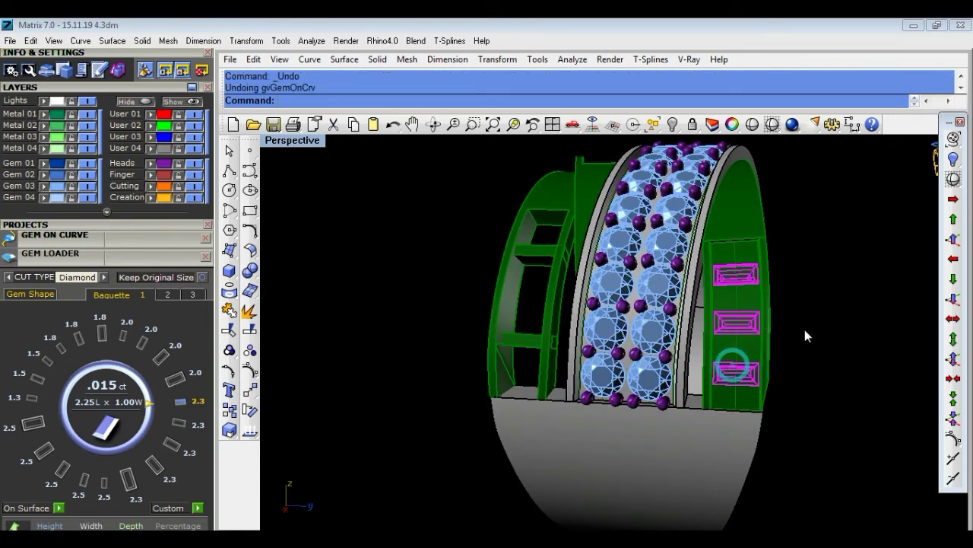
Delete the three baguette gems from the side frame.
{"action": "mouse_move", "coordinate": [780, 373]}
{"action": "right_mouse_down"}
{"action": "mouse_move", "coordinate": [603, 320]}
{"action": "mouse_move", "coordinate": [470, 346]}
{"action": "mouse_move", "coordinate": [641, 419]}
{"action": "mouse_move", "coordinate": [839, 434]}
{"action": "mouse_move", "coordinate": [776, 426]}
{"action": "right_mouse_up"}
{"action": "scroll", "coordinate": [470, 346], "scroll_direction": "up", "scroll_amount": 3}
{"action": "left_click", "coordinate": [466, 359]}
{"action": "key", "text": "Delete"}
Select the side frame's edge curve and bring up its curve actions list.
{"action": "left_click", "coordinate": [743, 356]}
{"action": "left_click", "coordinate": [834, 308]}
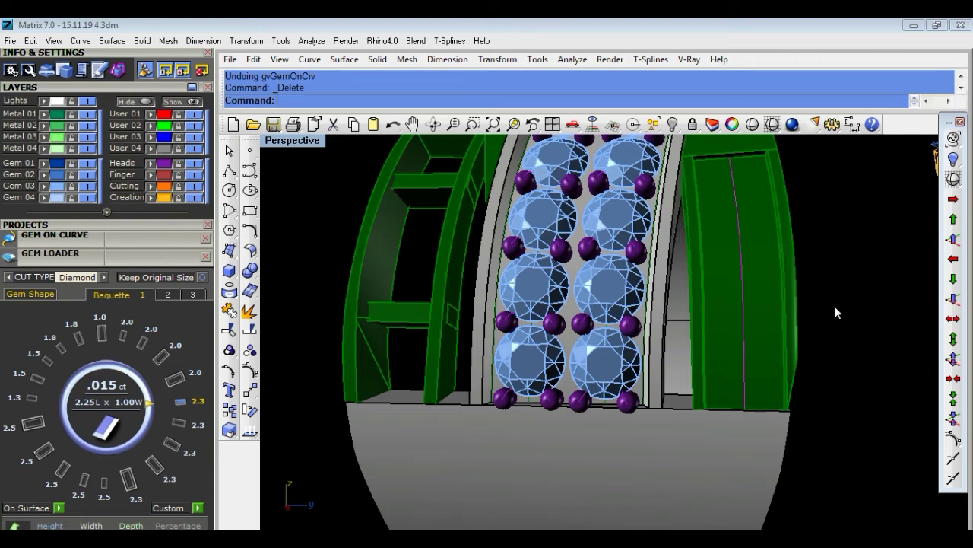
{"action": "middle_click", "coordinate": [834, 306]}
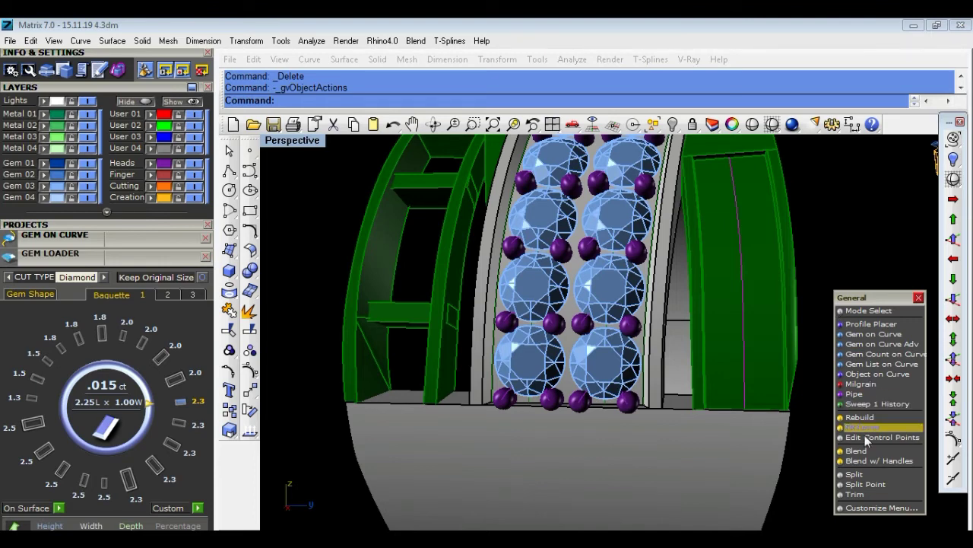
Place round gems along the selected side-frame curve with Gem on Curve.
{"action": "left_click", "coordinate": [872, 334]}
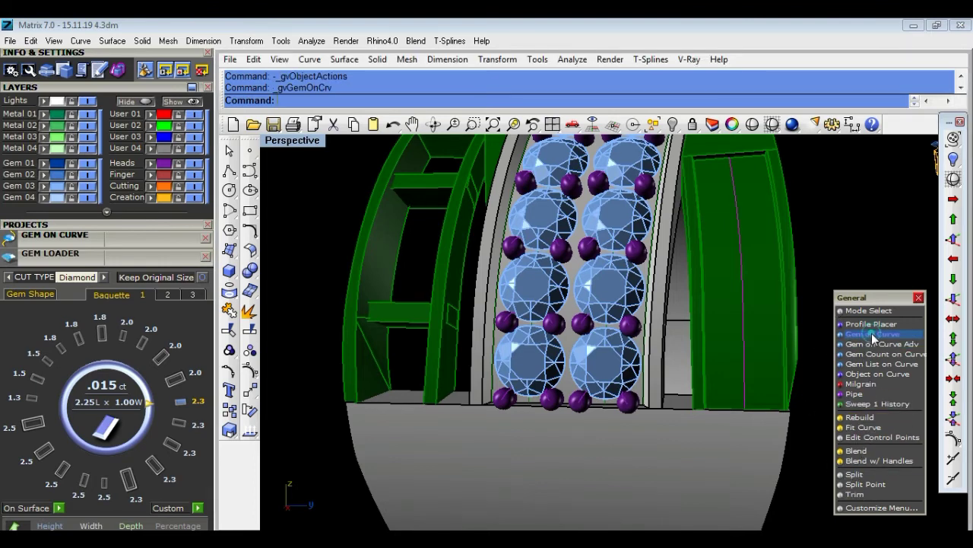
{"action": "right_click_drag", "start_coordinate": [870, 352], "coordinate": [847, 359]}
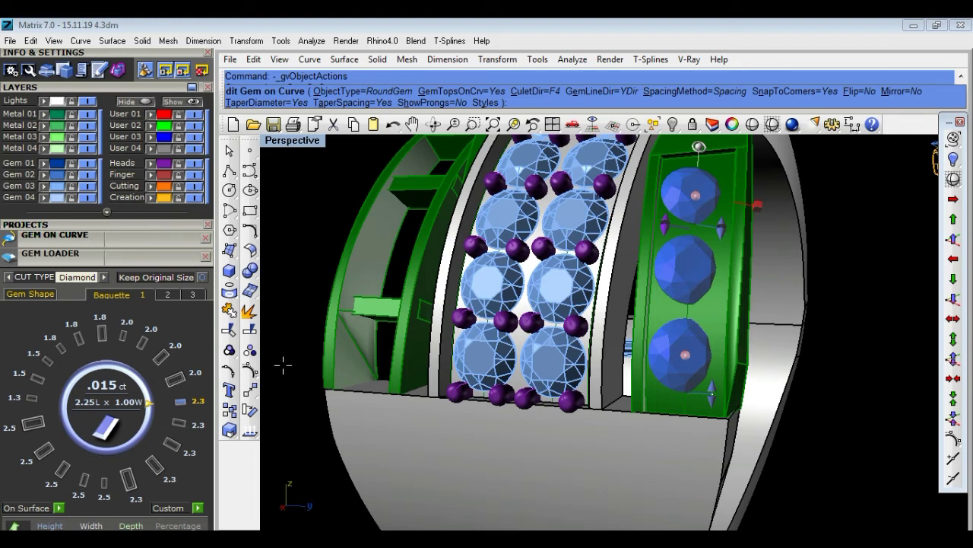
{"action": "scroll", "coordinate": [133, 413], "scroll_direction": "down", "scroll_amount": 1}
{"action": "scroll", "coordinate": [139, 371], "scroll_direction": "up", "scroll_amount": 5}
{"action": "scroll", "coordinate": [144, 388], "scroll_direction": "down", "scroll_amount": 1}
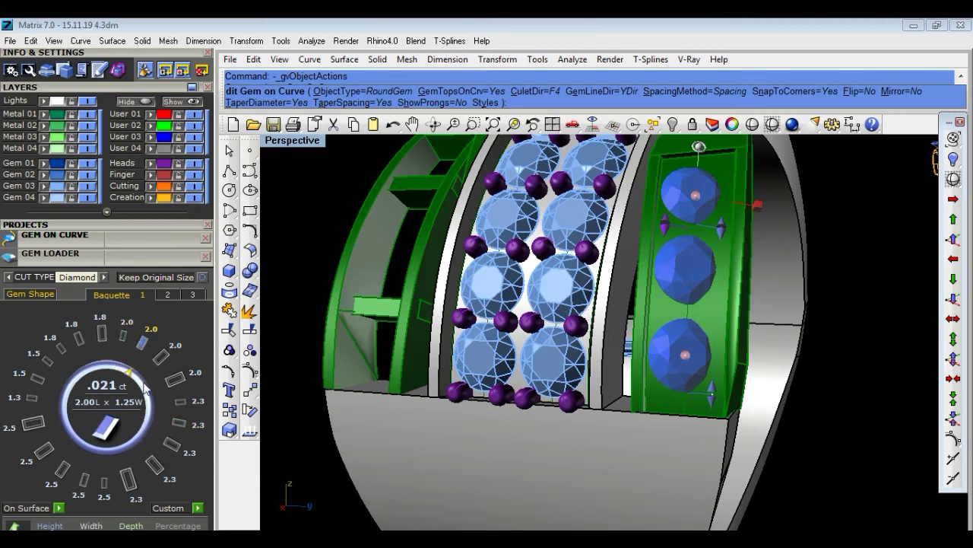
{"action": "scroll", "coordinate": [166, 401], "scroll_direction": "down", "scroll_amount": 3}
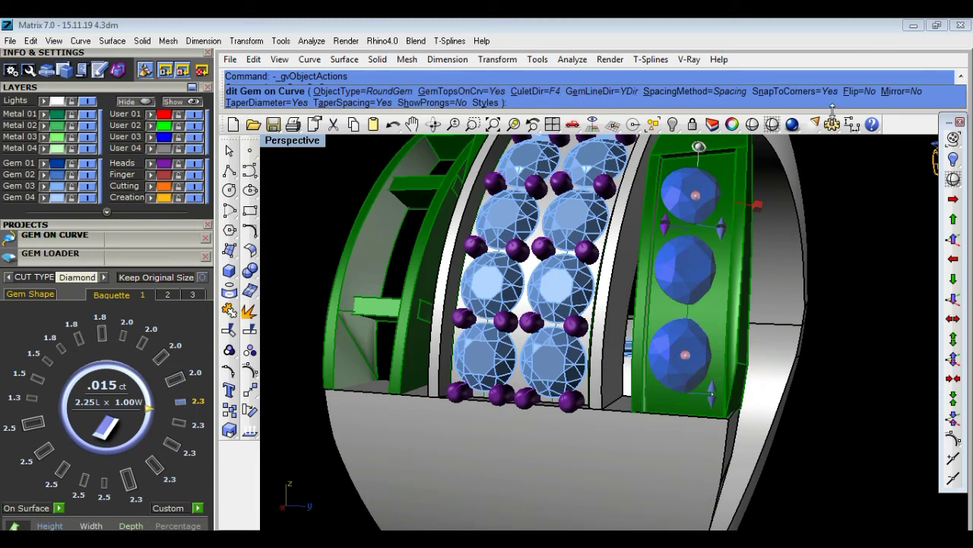
Load a 2.00 × 1.50 baguette (.031 ct) in Gem Loader and end the placement.
{"action": "left_click", "coordinate": [123, 359]}
{"action": "left_click", "coordinate": [141, 342]}
{"action": "left_click", "coordinate": [160, 355]}
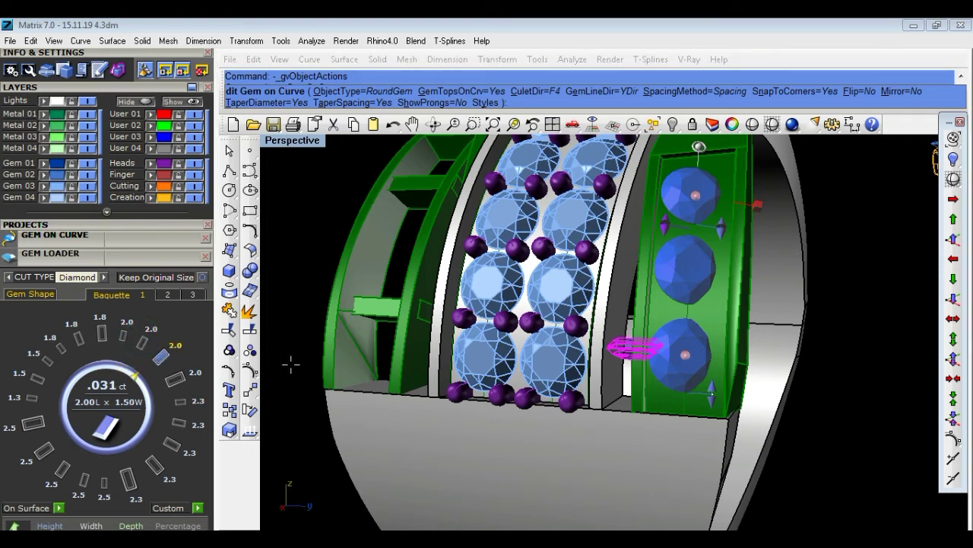
{"action": "key", "text": "Escape"}
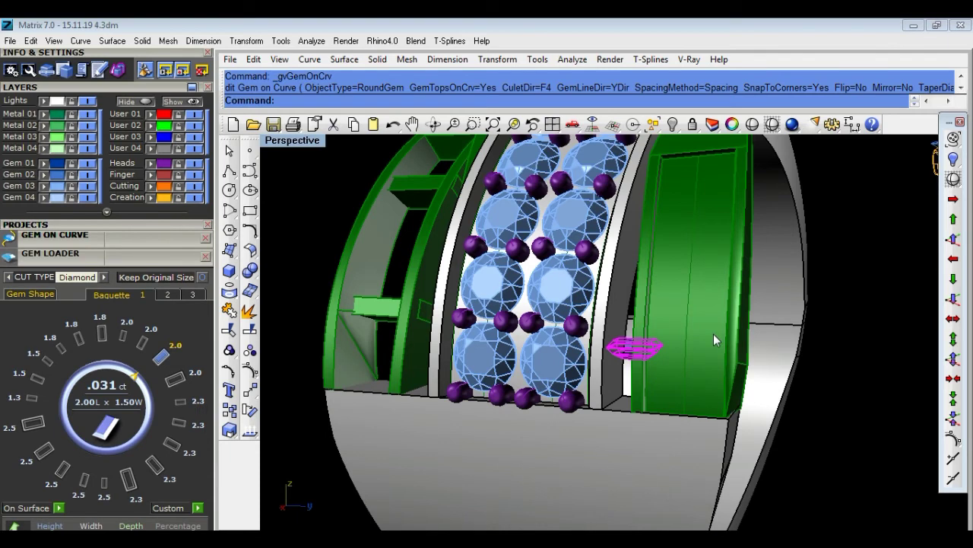
Delete the stray trial gem left beside the side frame.
{"action": "mouse_move", "coordinate": [786, 369]}
{"action": "right_mouse_down"}
{"action": "mouse_move", "coordinate": [747, 385]}
{"action": "mouse_move", "coordinate": [607, 386]}
{"action": "mouse_move", "coordinate": [908, 406]}
{"action": "right_mouse_up"}
{"action": "left_click", "coordinate": [747, 385]}
{"action": "left_click", "coordinate": [760, 418]}
{"action": "key", "text": "Delete"}
{"action": "key", "text": "Delete"}
{"action": "scroll", "coordinate": [697, 346], "scroll_direction": "up", "scroll_amount": 5}
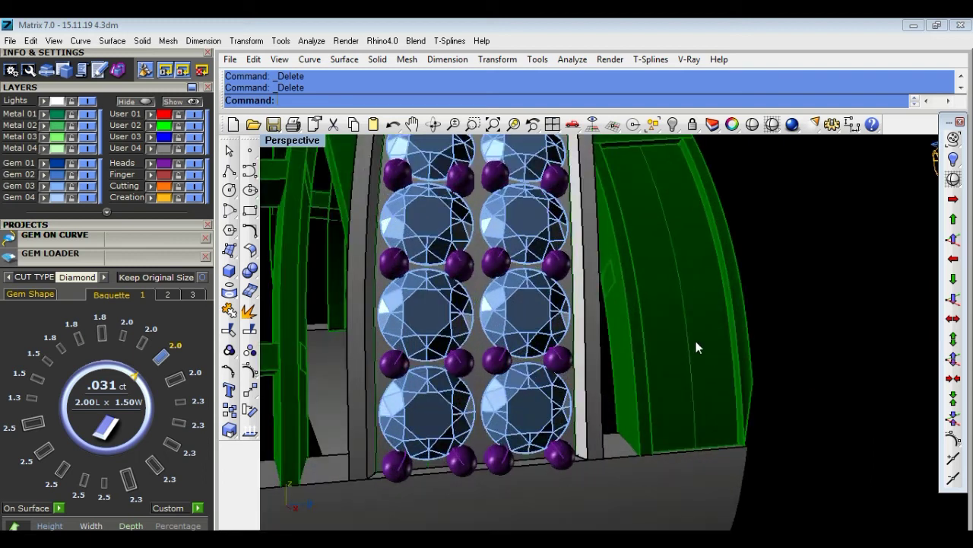
Select the green side panel's inner surface and review its object actions.
{"action": "left_click", "coordinate": [693, 332]}
{"action": "left_click", "coordinate": [812, 309]}
{"action": "left_click", "coordinate": [693, 284]}
{"action": "middle_click", "coordinate": [693, 283]}
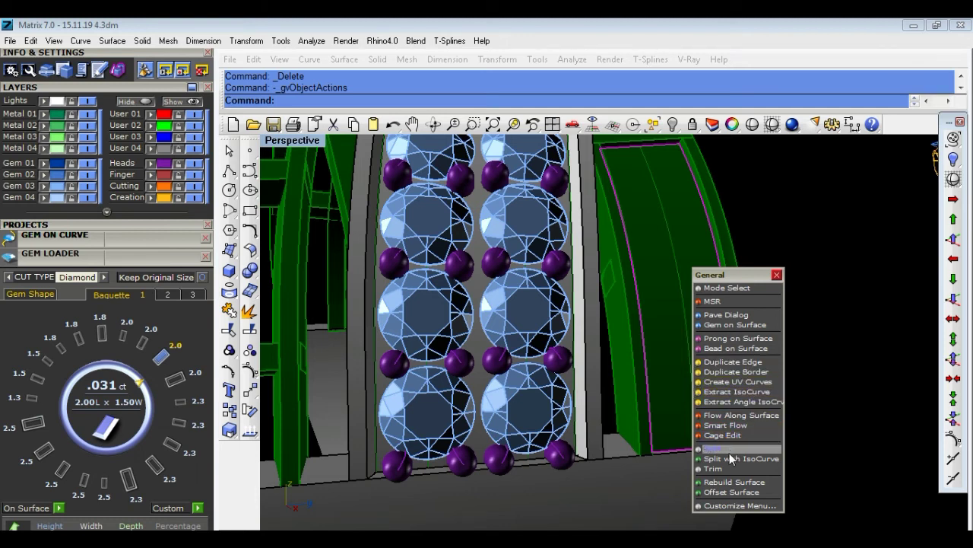
{"action": "left_click", "coordinate": [818, 308]}
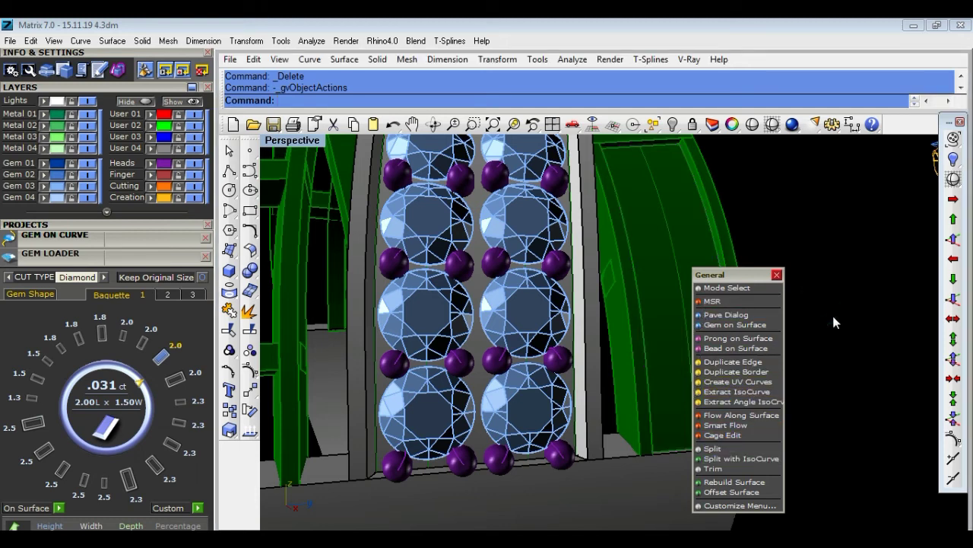
{"action": "left_click", "coordinate": [777, 274]}
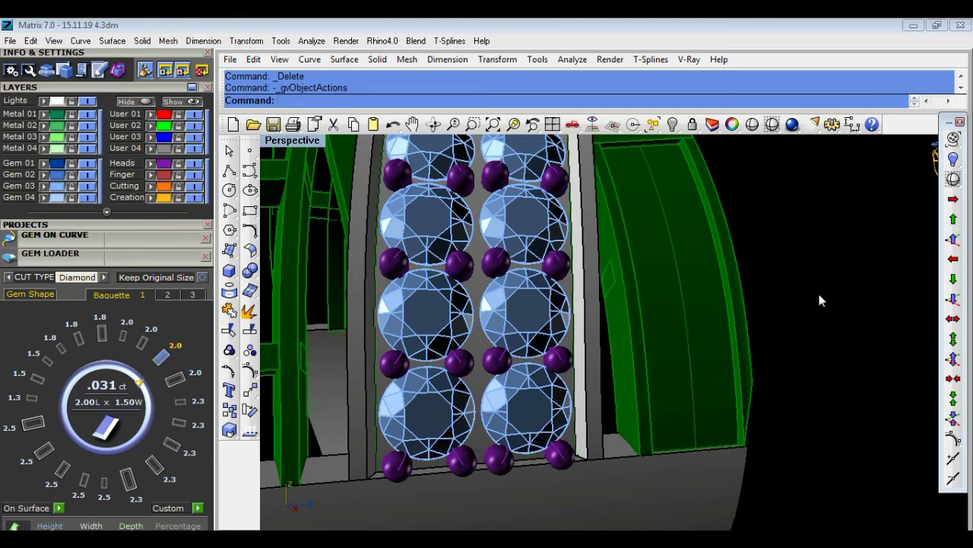
{"action": "mouse_move", "coordinate": [914, 260]}
{"action": "right_mouse_down"}
{"action": "mouse_move", "coordinate": [868, 309]}
{"action": "mouse_move", "coordinate": [806, 309]}
{"action": "mouse_move", "coordinate": [738, 304]}
{"action": "mouse_move", "coordinate": [613, 260]}
{"action": "mouse_move", "coordinate": [484, 256]}
{"action": "mouse_move", "coordinate": [876, 327]}
{"action": "right_mouse_up"}
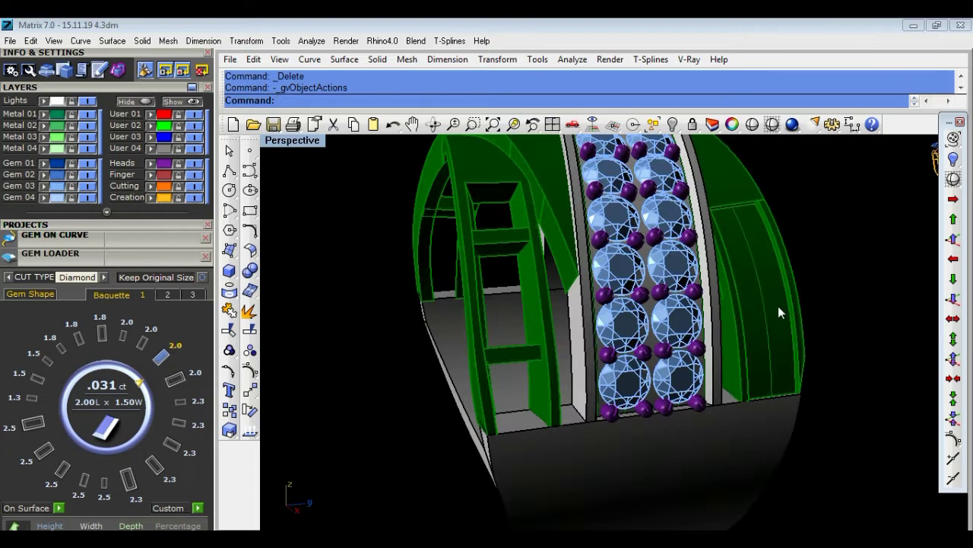
{"action": "scroll", "coordinate": [778, 306], "scroll_direction": "up", "scroll_amount": 3}
{"action": "left_click", "coordinate": [768, 311]}
Duplicate the side panel's edge as a curve running down the green side frame.
{"action": "middle_click", "coordinate": [767, 310]}
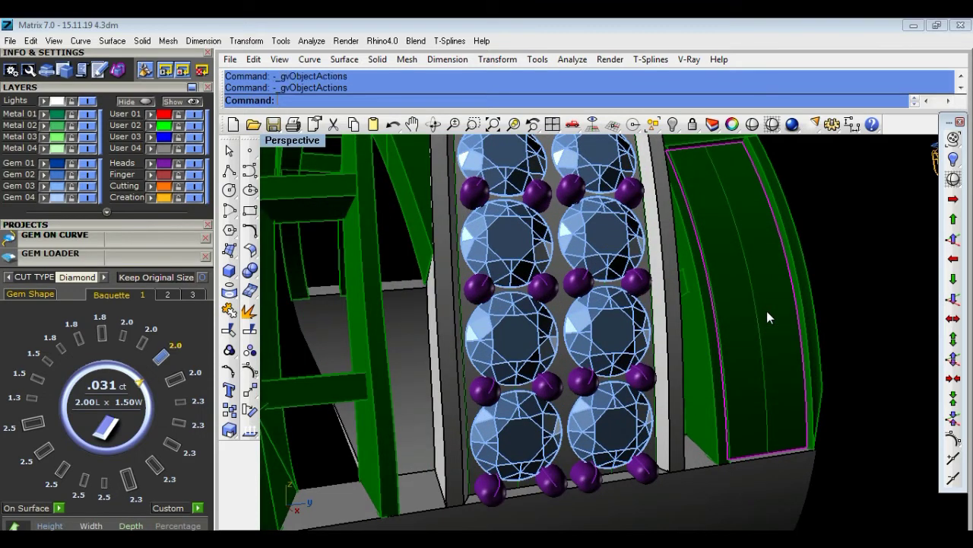
{"action": "left_click", "coordinate": [812, 391]}
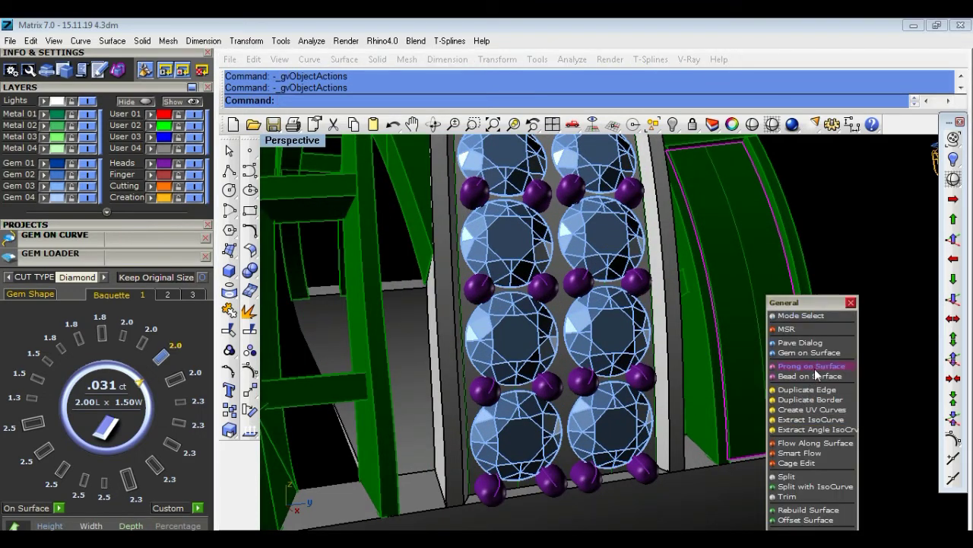
{"action": "left_click", "coordinate": [756, 304]}
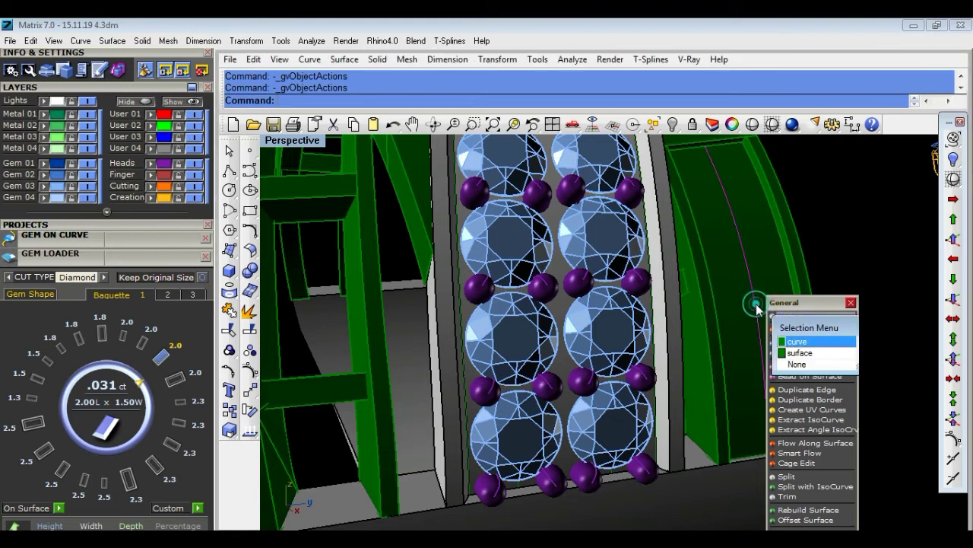
{"action": "left_click", "coordinate": [756, 304]}
Start Gem on Curve along the new curve with round gems enlarged to 2.1 mm.
{"action": "middle_click", "coordinate": [756, 303]}
{"action": "left_click", "coordinate": [797, 332]}
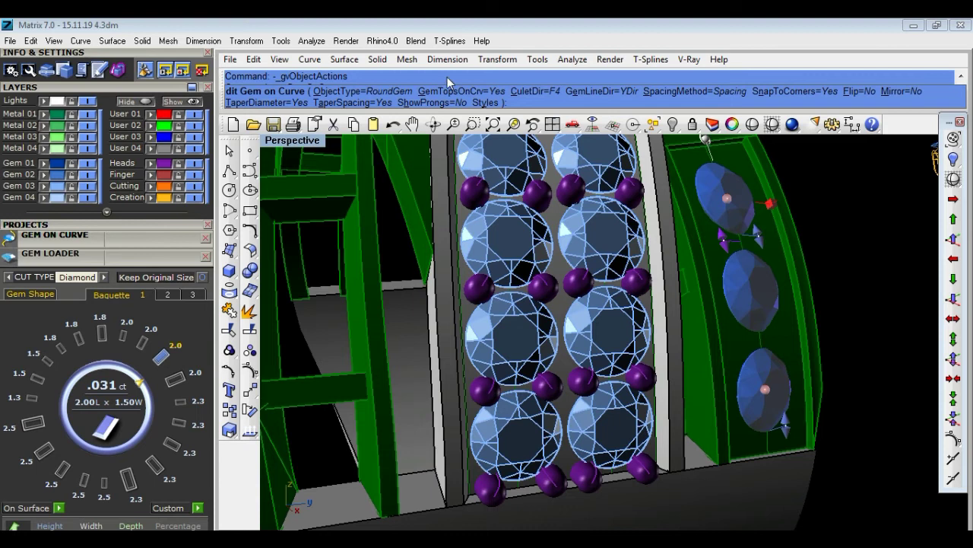
{"action": "scroll", "coordinate": [53, 306], "scroll_direction": "down", "scroll_amount": 4}
{"action": "scroll", "coordinate": [118, 304], "scroll_direction": "up", "scroll_amount": 1}
{"action": "left_click", "coordinate": [42, 294]}
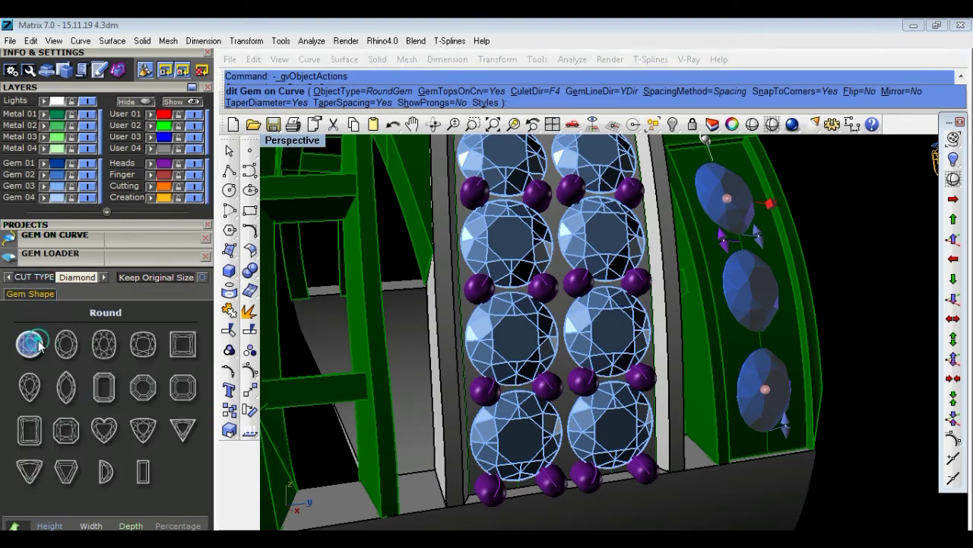
{"action": "left_click", "coordinate": [30, 343]}
{"action": "left_click", "coordinate": [161, 356]}
Shrink the trial gems to 1.9 mm, aim culets at the side surface, then end without keeping them.
{"action": "right_click_drag", "start_coordinate": [878, 310], "coordinate": [778, 314]}
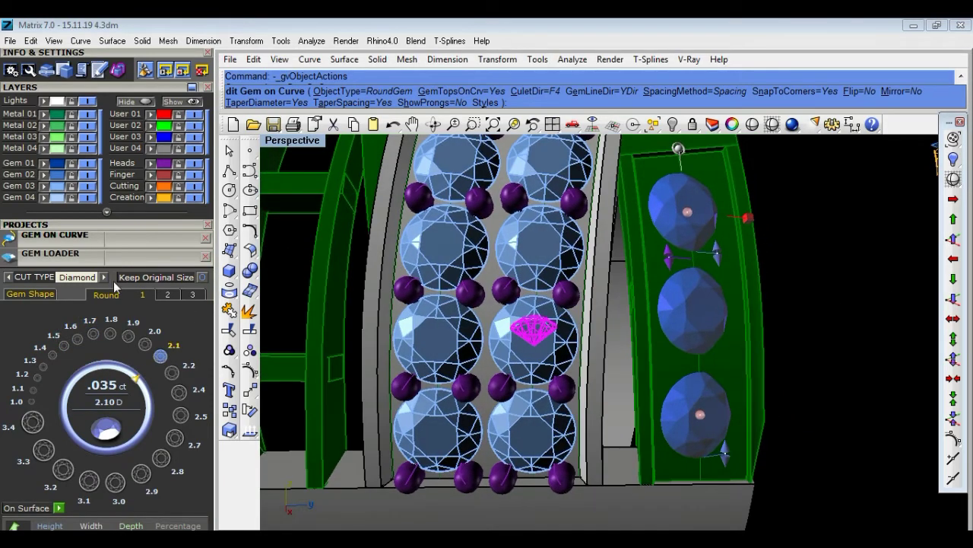
{"action": "scroll", "coordinate": [154, 268], "scroll_direction": "down", "scroll_amount": 5}
{"action": "left_click", "coordinate": [127, 168]}
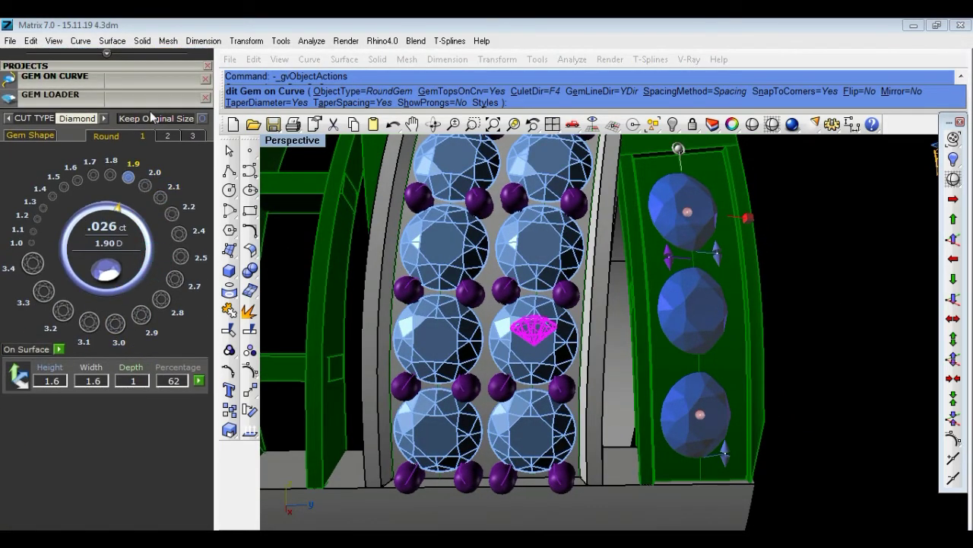
{"action": "scroll", "coordinate": [162, 73], "scroll_direction": "up", "scroll_amount": 9}
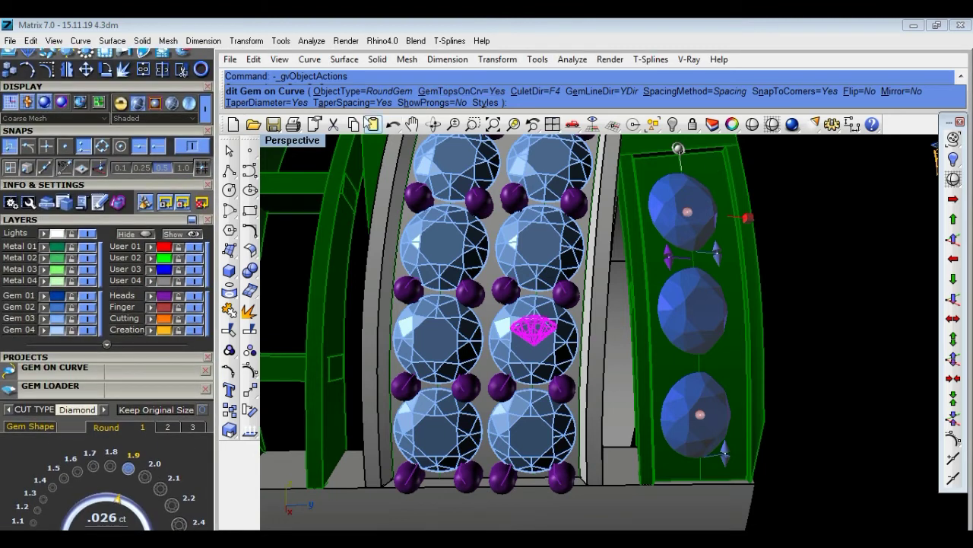
{"action": "left_click", "coordinate": [533, 90]}
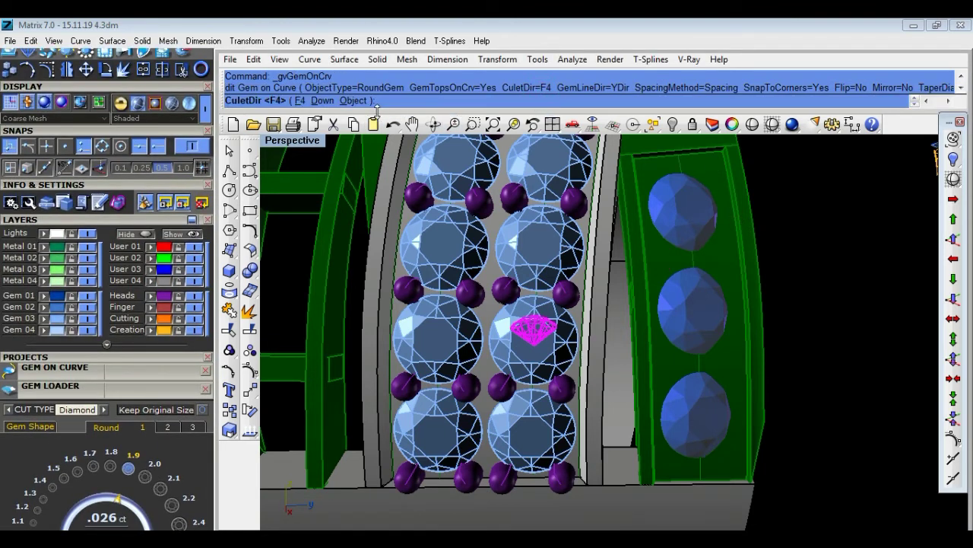
{"action": "left_click", "coordinate": [354, 99]}
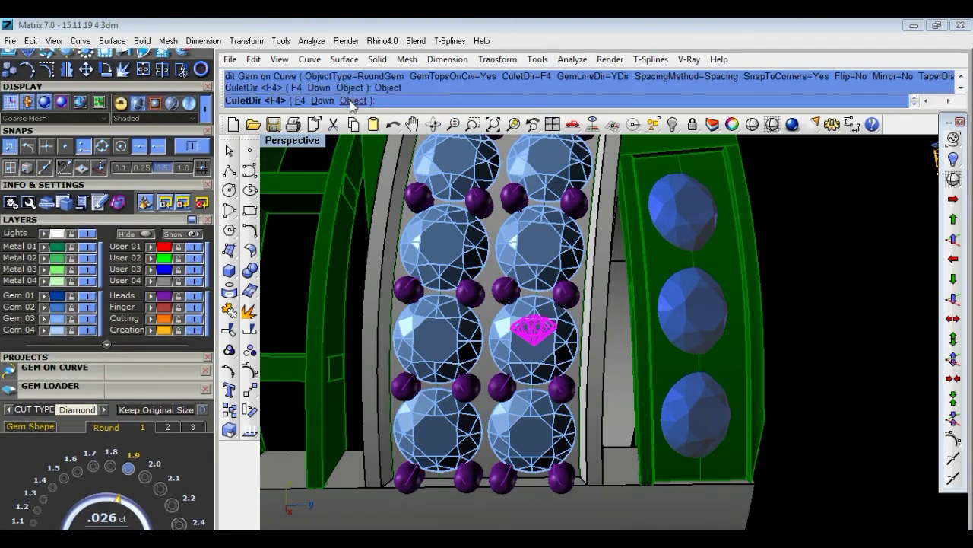
{"action": "left_click", "coordinate": [298, 328]}
{"action": "scroll", "coordinate": [158, 356], "scroll_direction": "down", "scroll_amount": 6}
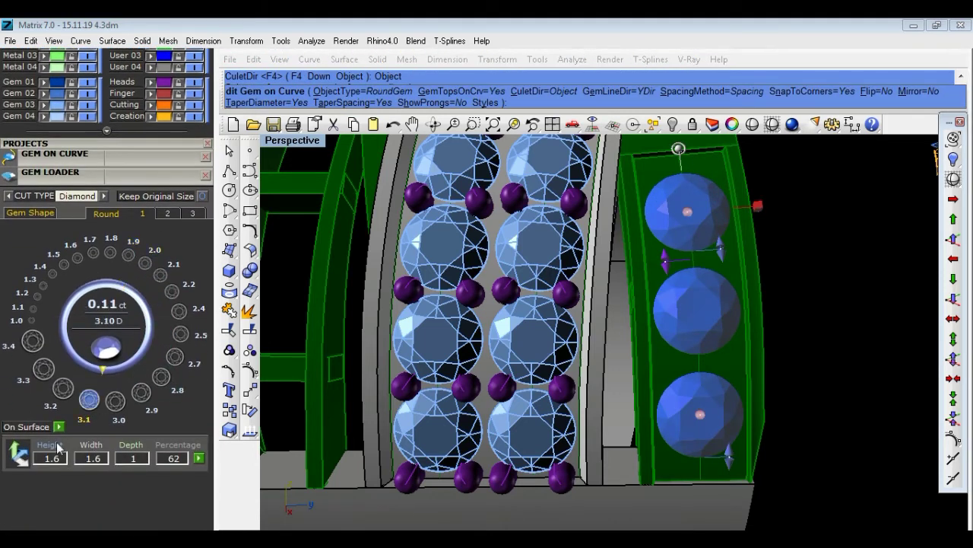
{"action": "mouse_move", "coordinate": [862, 320]}
{"action": "right_mouse_down"}
{"action": "mouse_move", "coordinate": [474, 315]}
{"action": "mouse_move", "coordinate": [582, 277]}
{"action": "mouse_move", "coordinate": [832, 289]}
{"action": "mouse_move", "coordinate": [854, 314]}
{"action": "mouse_move", "coordinate": [828, 309]}
{"action": "right_mouse_up"}
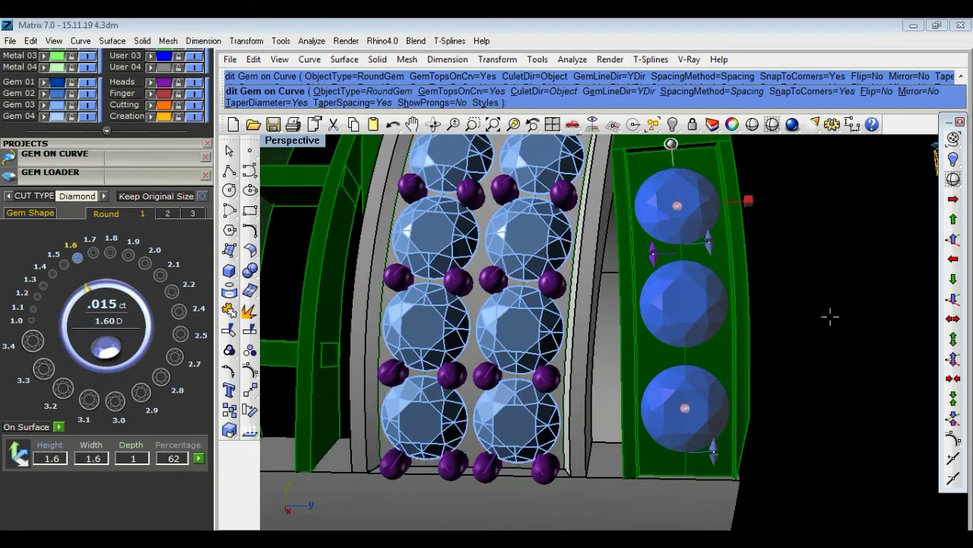
{"action": "right_click", "coordinate": [832, 332]}
{"action": "right_click_drag", "start_coordinate": [832, 337], "coordinate": [828, 312]}
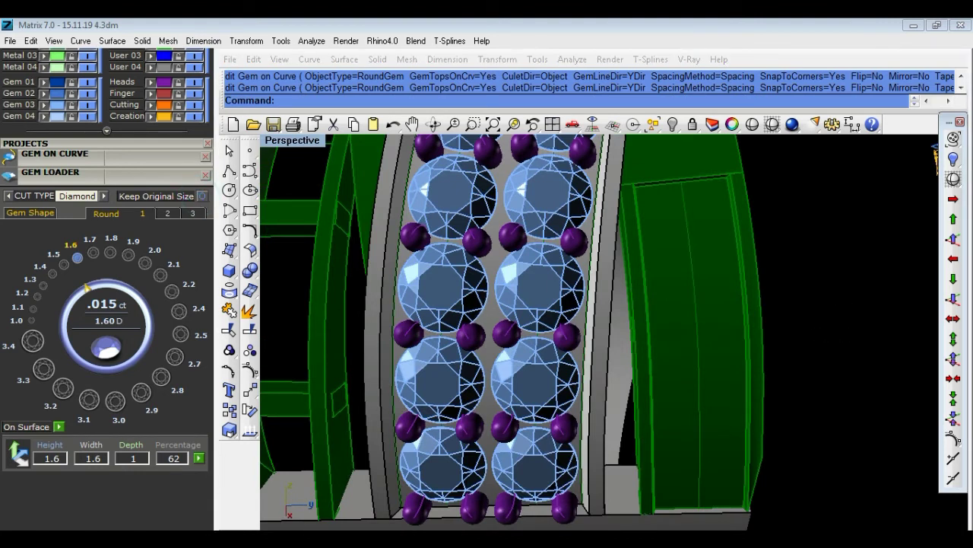
Save the ring file 15.11.19 4.3dm and orbit around the ring to inspect it.
{"action": "key", "text": "ctrl+s"}
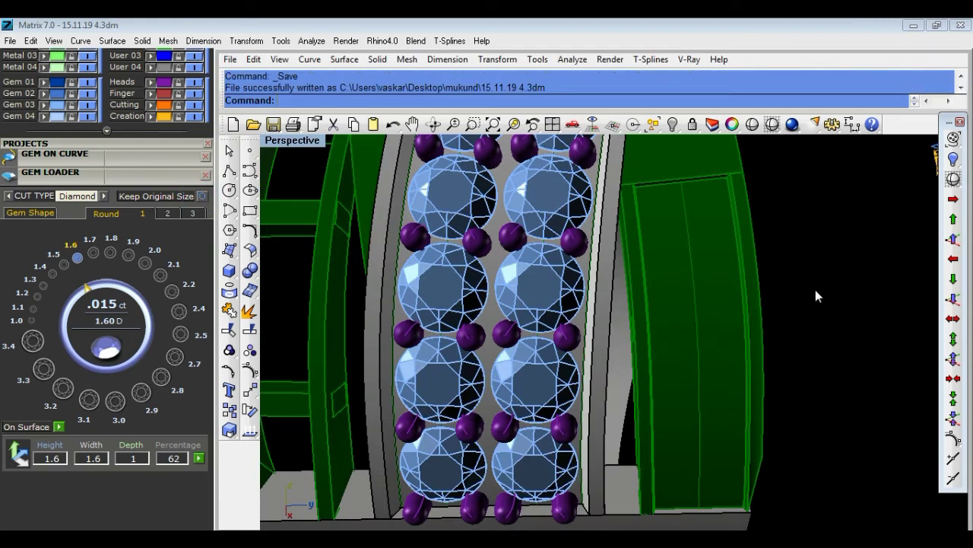
{"action": "scroll", "coordinate": [815, 298], "scroll_direction": "down", "scroll_amount": 5}
{"action": "right_click_drag", "start_coordinate": [813, 299], "coordinate": [555, 354]}
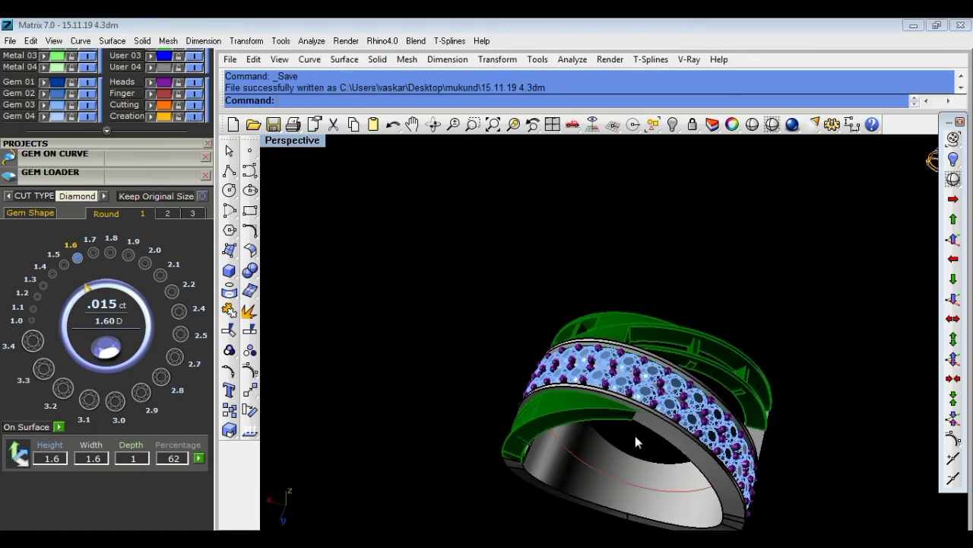
{"action": "mouse_move", "coordinate": [830, 399]}
{"action": "right_mouse_down"}
{"action": "mouse_move", "coordinate": [882, 408]}
{"action": "mouse_move", "coordinate": [711, 402]}
{"action": "right_mouse_up"}
{"action": "scroll", "coordinate": [789, 309], "scroll_direction": "up", "scroll_amount": 5}
Select the duplicated edge curve on the side frame and bring up its actions.
{"action": "left_click", "coordinate": [788, 323]}
{"action": "left_click", "coordinate": [865, 302]}
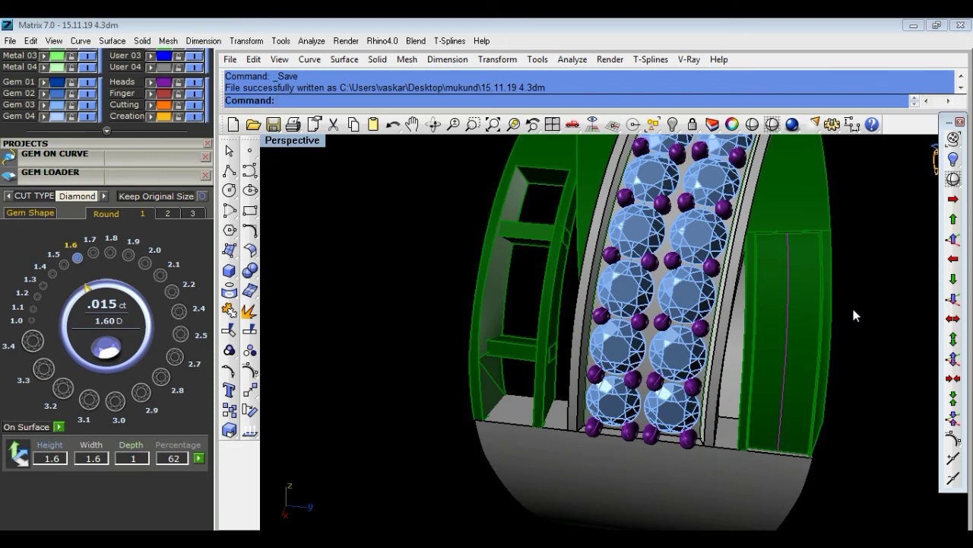
{"action": "middle_click", "coordinate": [853, 311]}
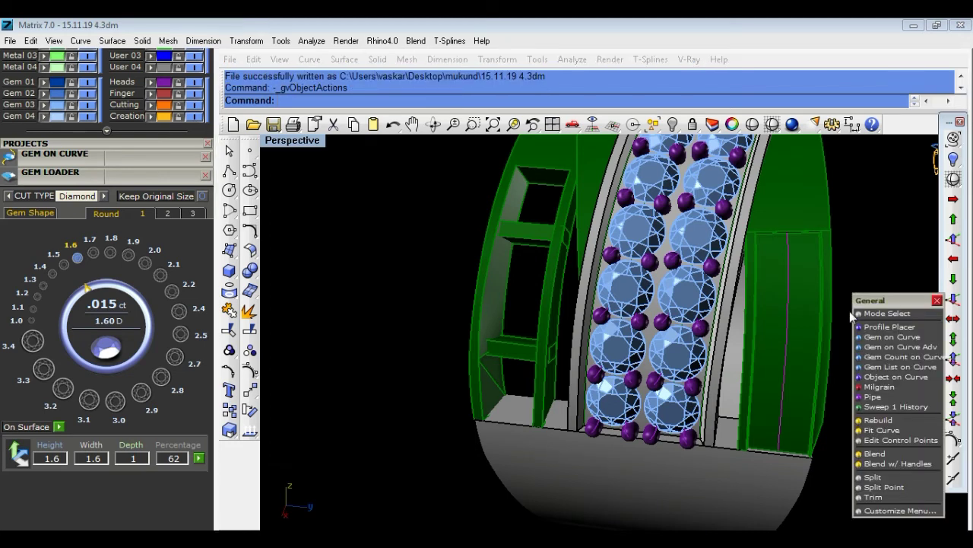
Start Gem on Curve on the side frame curve with culets aimed at the side frame surface.
{"action": "left_click", "coordinate": [895, 345]}
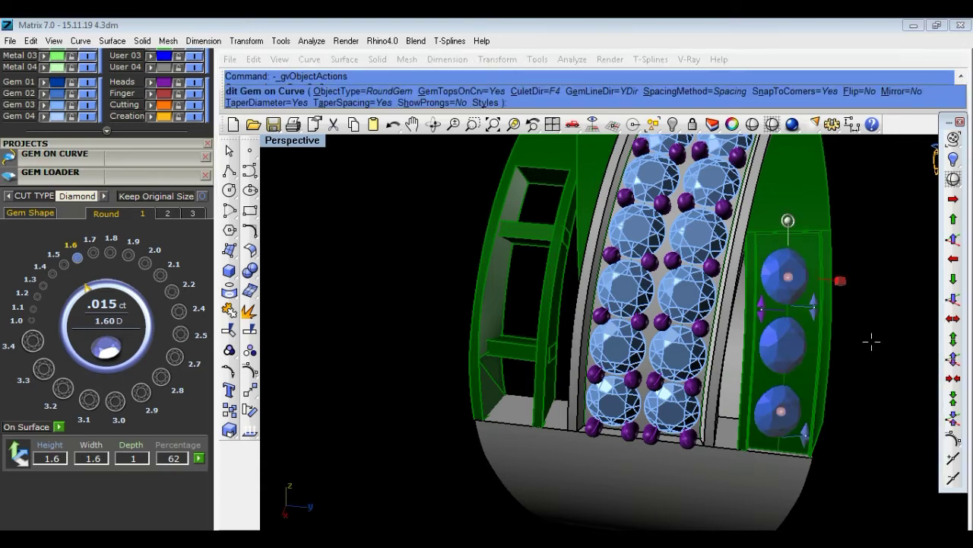
{"action": "left_click", "coordinate": [555, 92]}
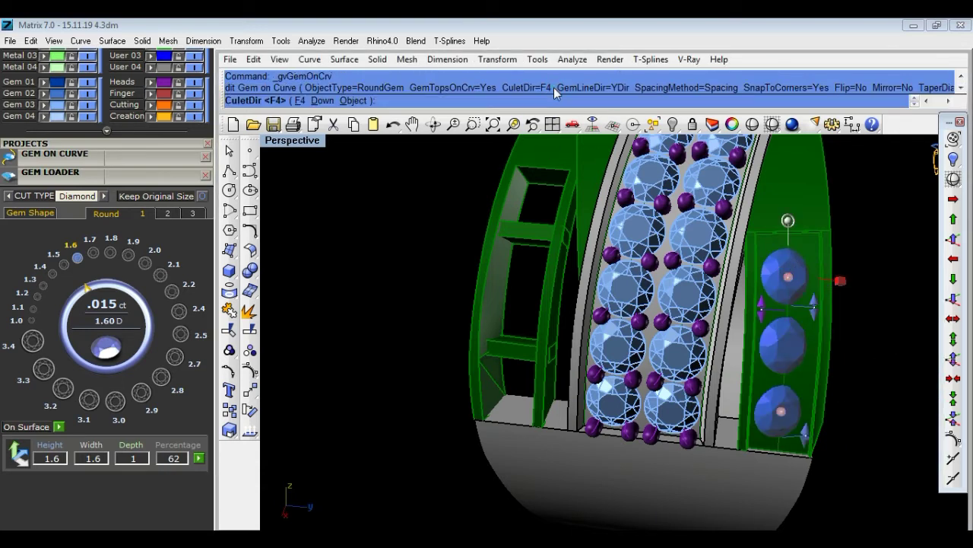
{"action": "left_click", "coordinate": [352, 100]}
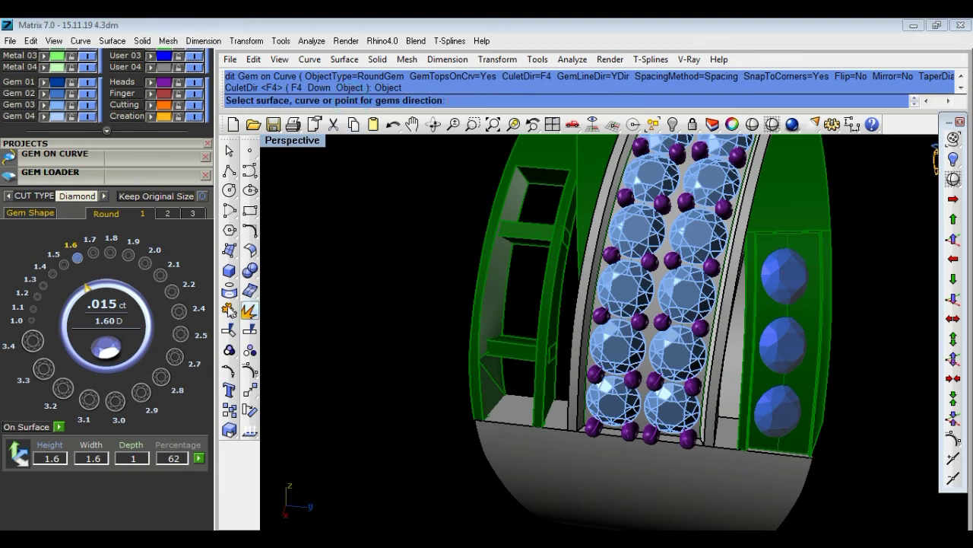
{"action": "left_click", "coordinate": [810, 256]}
Reopen the 1.50 mm gem size settings and reveal the Gem on Curve layout options.
{"action": "right_click_drag", "start_coordinate": [857, 306], "coordinate": [795, 343]}
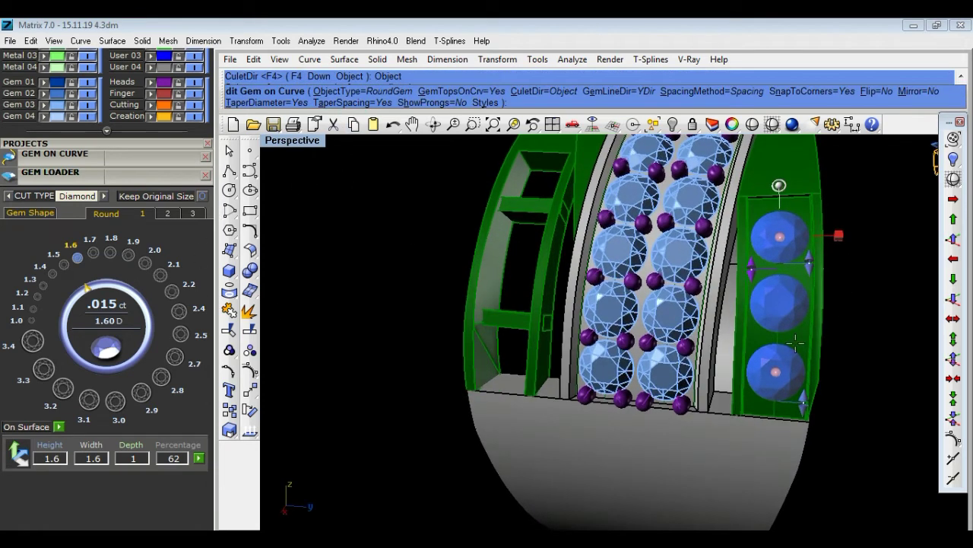
{"action": "scroll", "coordinate": [115, 365], "scroll_direction": "down", "scroll_amount": 1}
{"action": "left_click", "coordinate": [111, 179]}
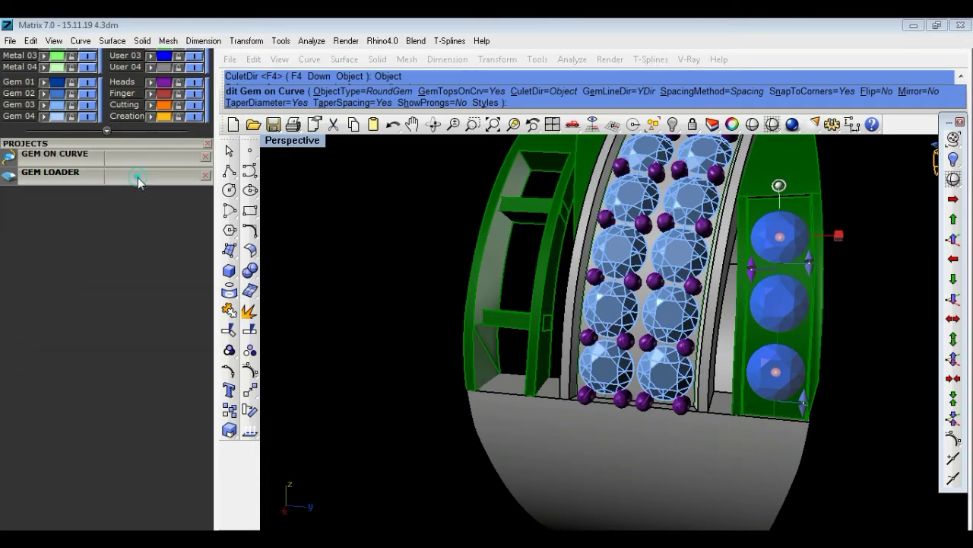
{"action": "left_click", "coordinate": [127, 180]}
{"action": "left_click", "coordinate": [127, 154]}
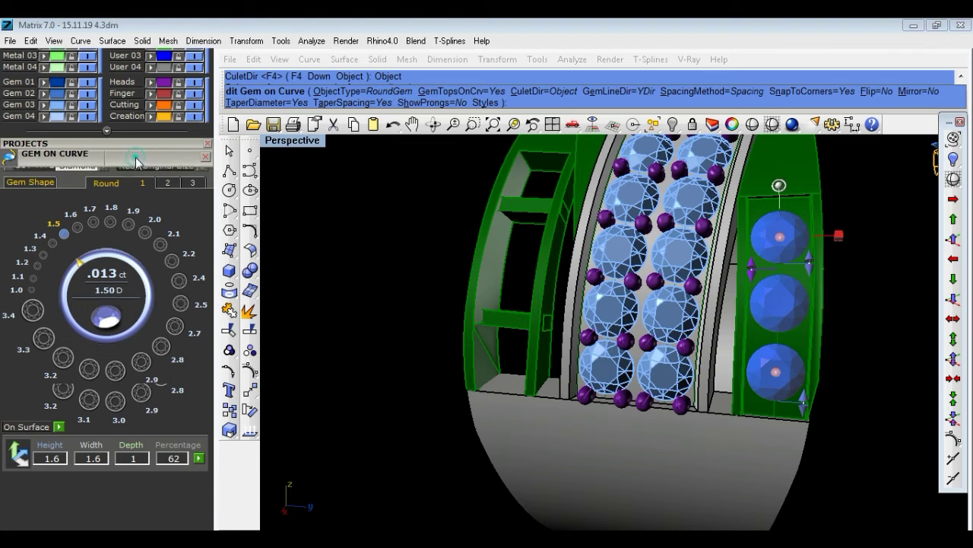
Choose the set-end-size layout and set gem spacing to 0.05 mm.
{"action": "scroll", "coordinate": [137, 159], "scroll_direction": "down", "scroll_amount": 2}
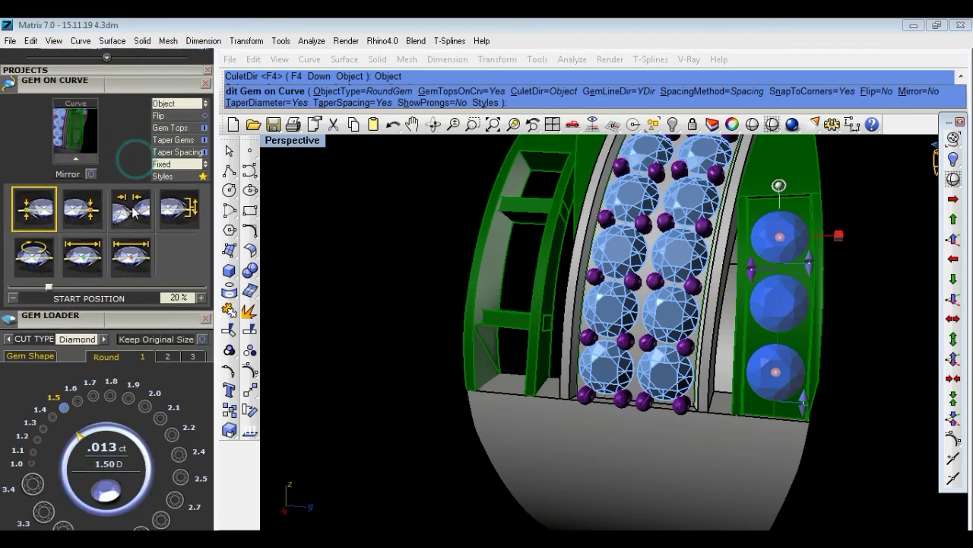
{"action": "scroll", "coordinate": [150, 321], "scroll_direction": "down", "scroll_amount": 1}
{"action": "left_click_drag", "start_coordinate": [159, 272], "coordinate": [146, 353]}
{"action": "left_click", "coordinate": [135, 286]}
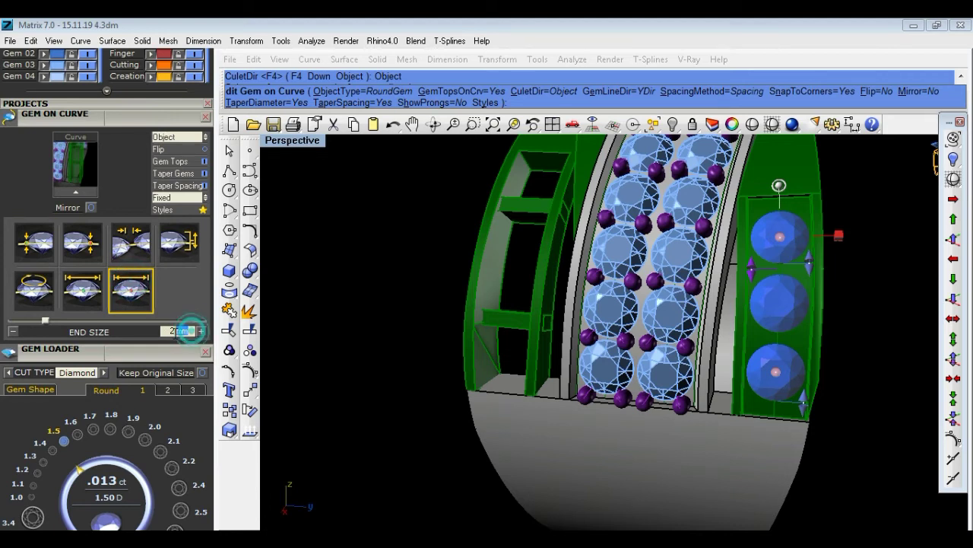
{"action": "left_click", "coordinate": [141, 244]}
{"action": "left_click", "coordinate": [182, 331]}
{"action": "type", "text": "0.05"}
{"action": "key", "text": "Return"}
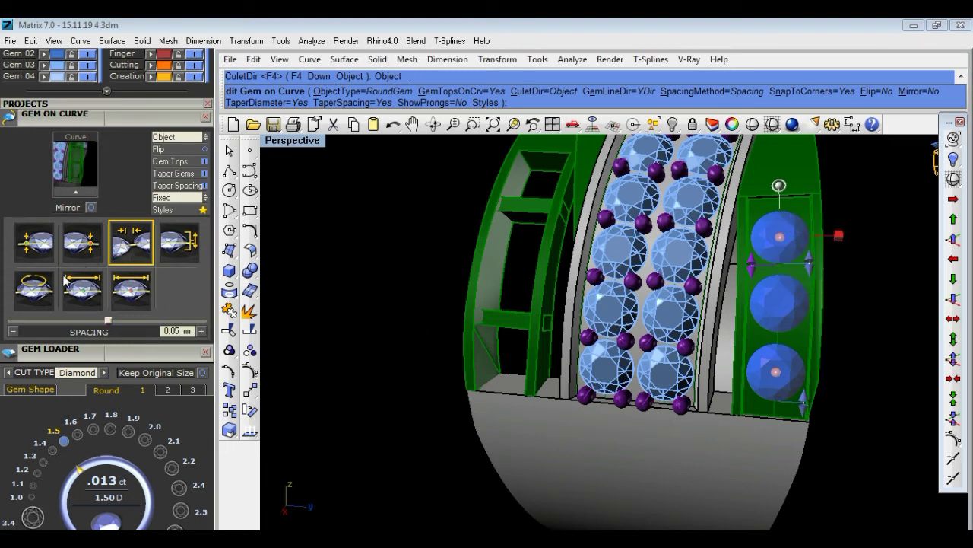
Set both the end and start gem sizes to 1 mm.
{"action": "left_click", "coordinate": [132, 299]}
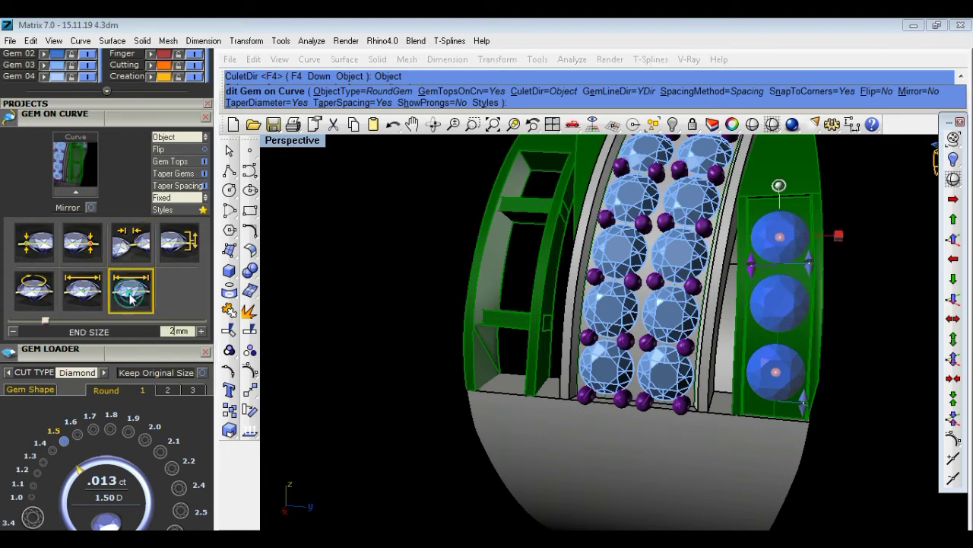
{"action": "double_click", "coordinate": [179, 331]}
{"action": "type", "text": "1"}
{"action": "key", "text": "Return"}
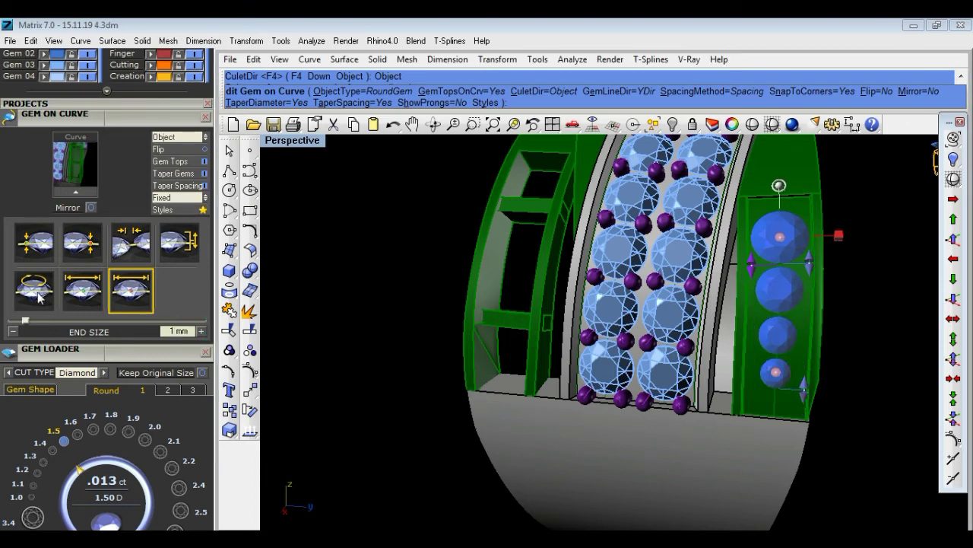
{"action": "left_click", "coordinate": [98, 296]}
{"action": "double_click", "coordinate": [179, 331]}
{"action": "type", "text": "1"}
{"action": "key", "text": "Return"}
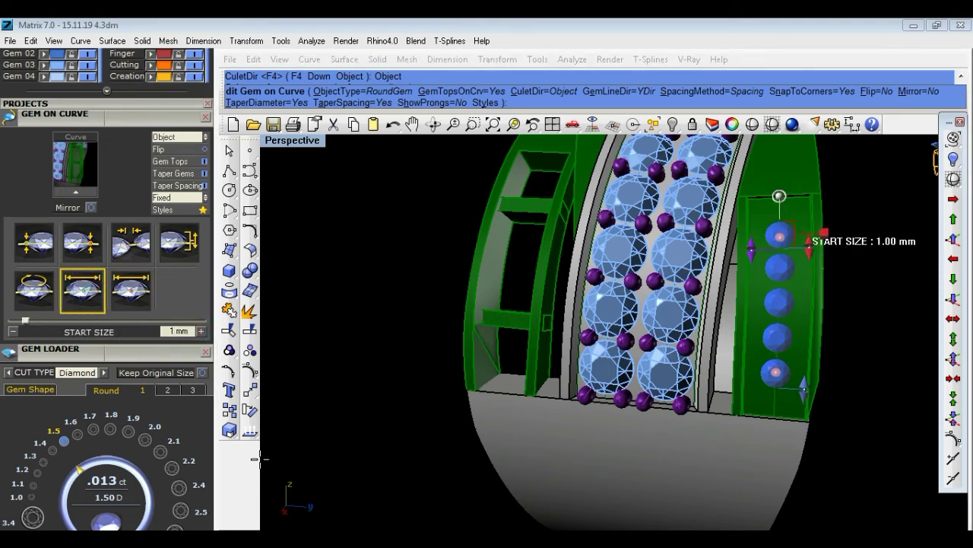
Stretch the row from 8.5% to 91.3% of the curve for seven gems and finish placement.
{"action": "left_click_drag", "start_coordinate": [780, 237], "coordinate": [782, 219]}
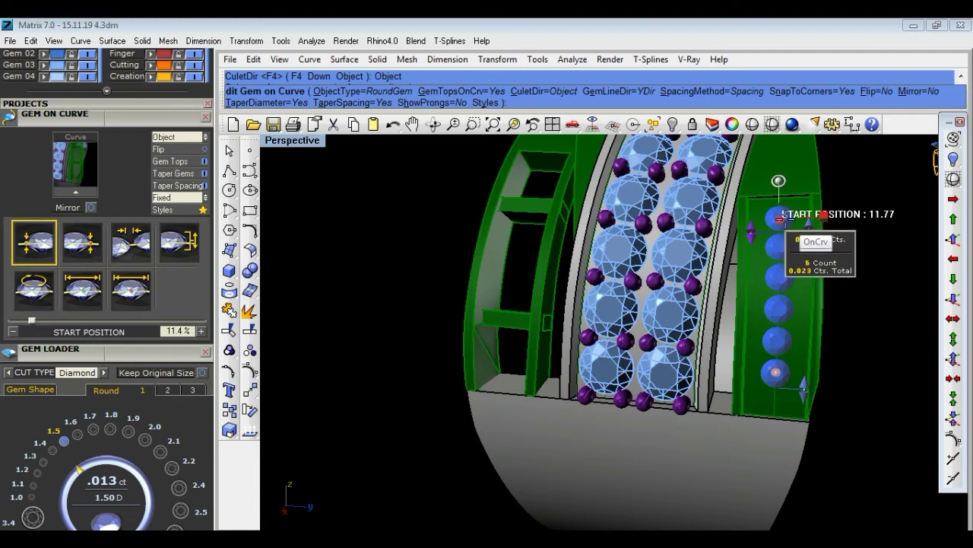
{"action": "left_click_drag", "start_coordinate": [781, 219], "coordinate": [779, 211]}
{"action": "left_click_drag", "start_coordinate": [781, 372], "coordinate": [774, 397]}
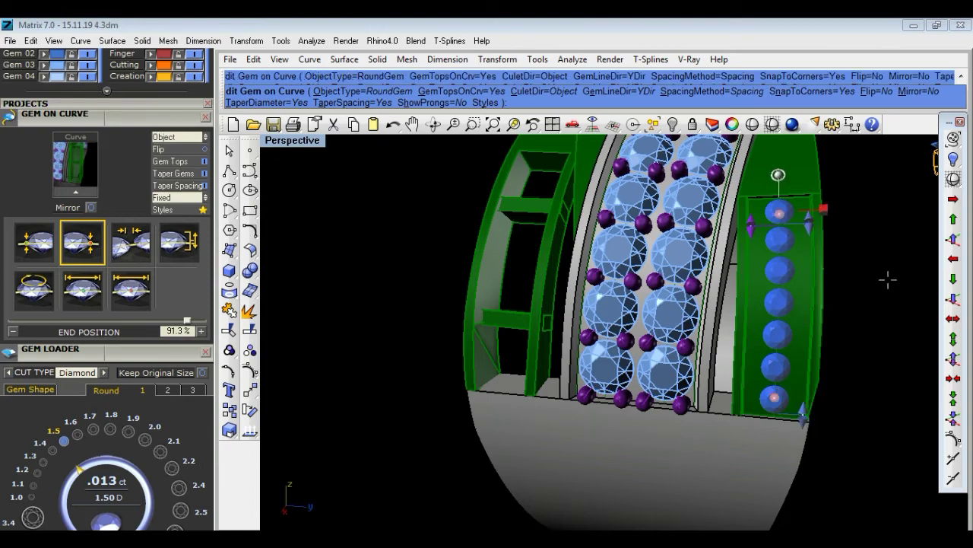
{"action": "mouse_move", "coordinate": [882, 317]}
{"action": "right_mouse_down"}
{"action": "mouse_move", "coordinate": [429, 260]}
{"action": "mouse_move", "coordinate": [891, 312]}
{"action": "right_mouse_up"}
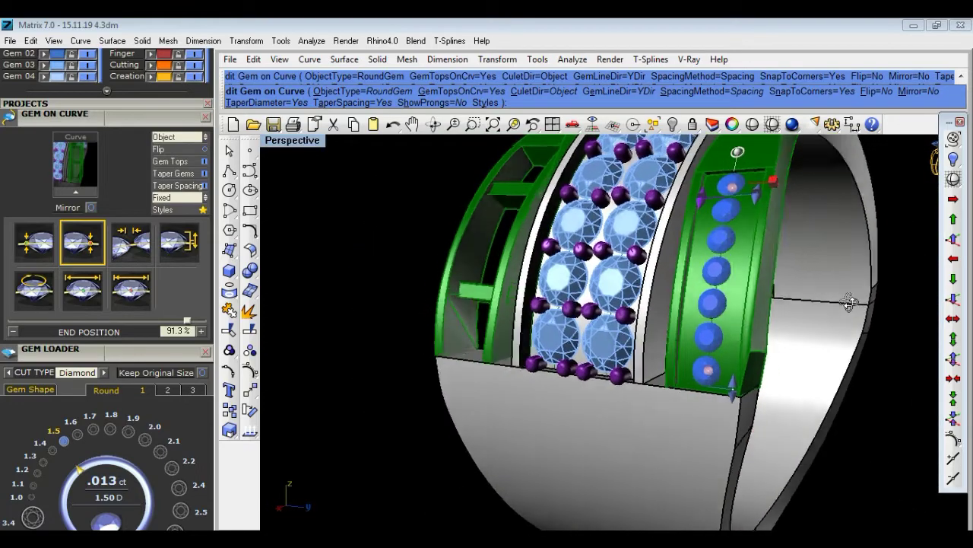
{"action": "right_click", "coordinate": [890, 311]}
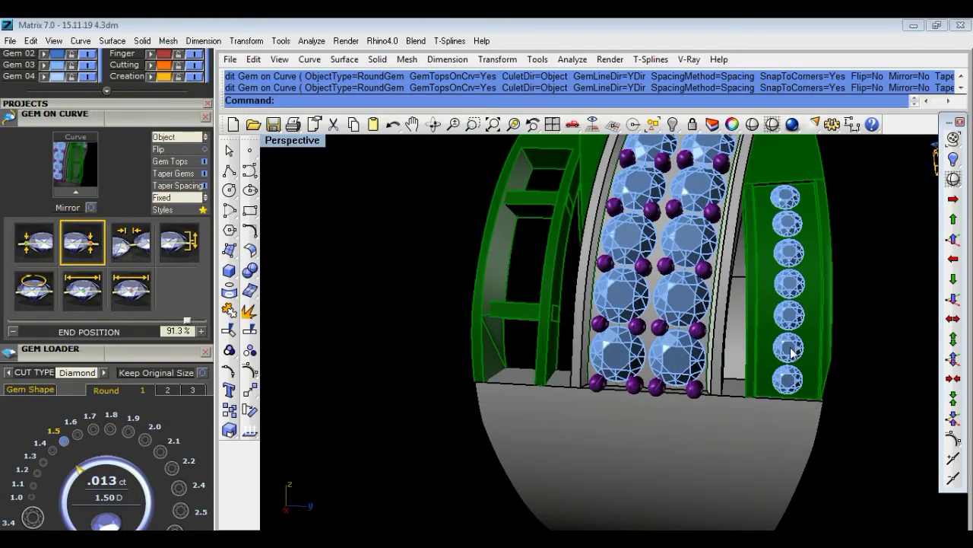
Hide the Gem on Curve settings and choose the baguette gem shape.
{"action": "left_click", "coordinate": [147, 354]}
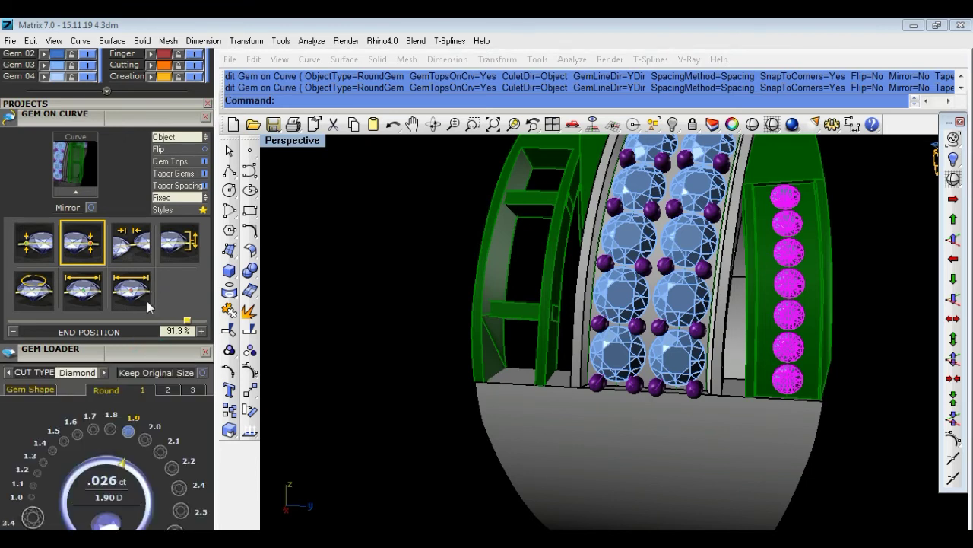
{"action": "left_click", "coordinate": [132, 124]}
{"action": "left_click", "coordinate": [92, 212]}
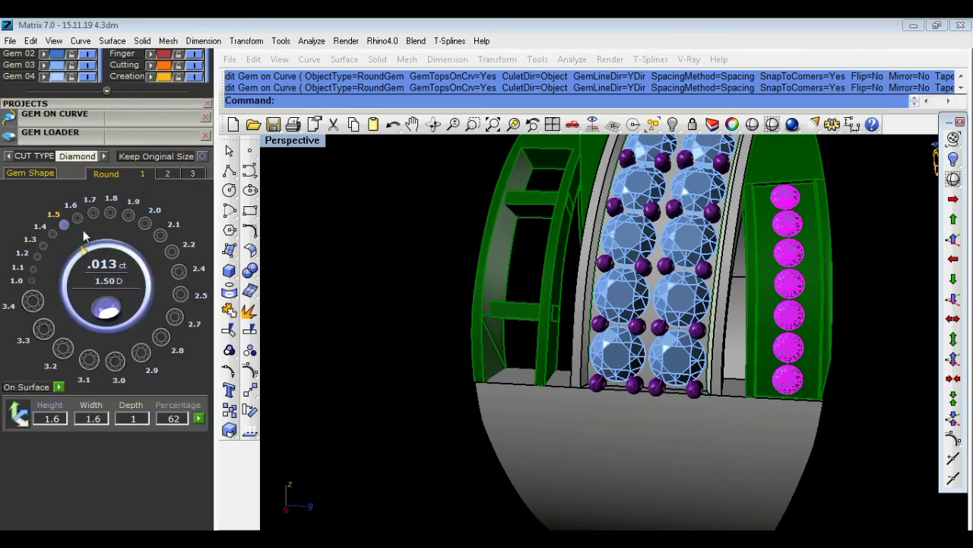
{"action": "left_click", "coordinate": [35, 174]}
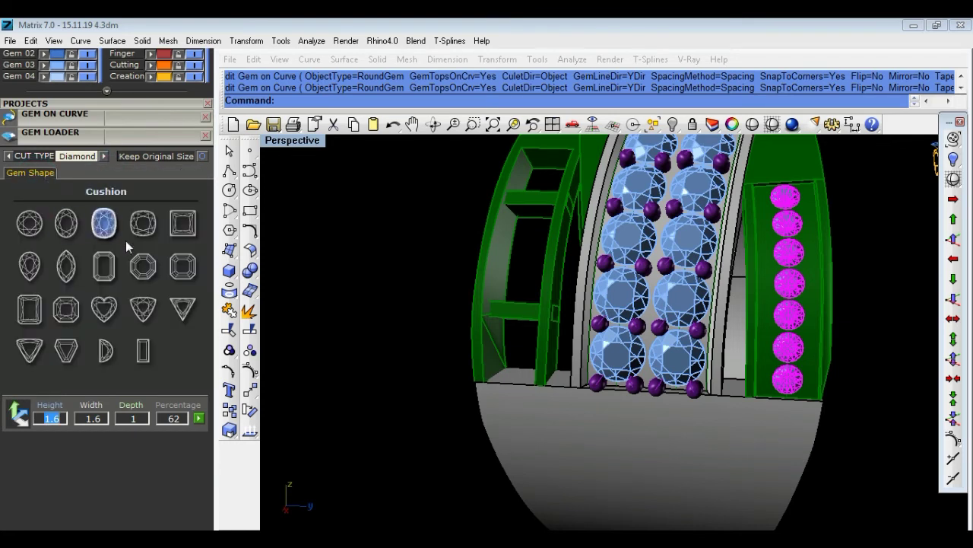
{"action": "left_click", "coordinate": [142, 351]}
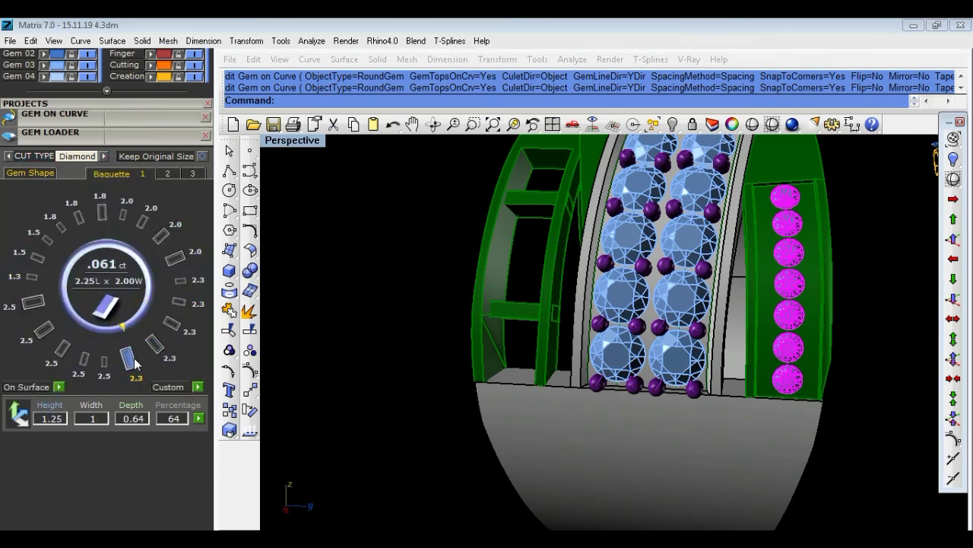
Turn the side gems into baguettes, trying 1.5 mm wide and 2.00 × 1.75 before settling on 2.25 × 1.00.
{"action": "left_click", "coordinate": [105, 362]}
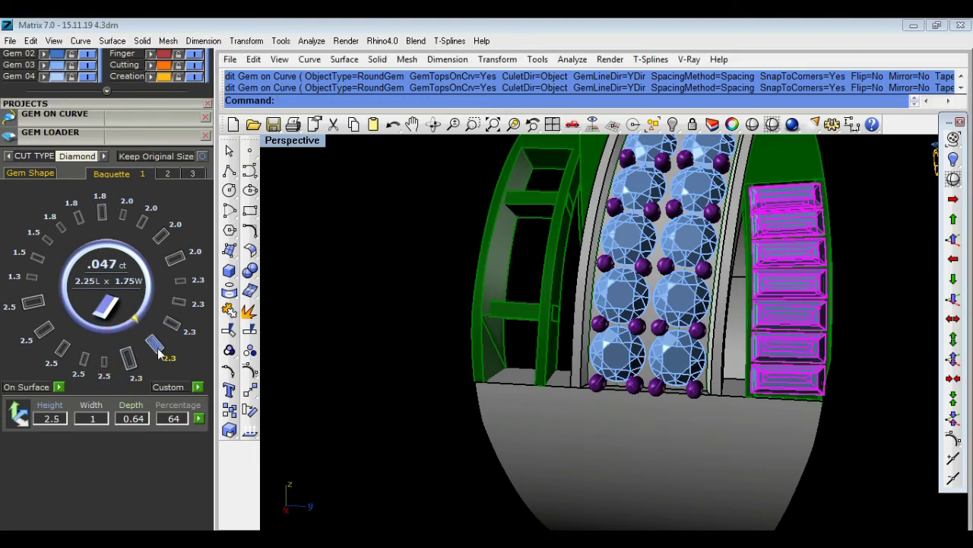
{"action": "left_click", "coordinate": [172, 325]}
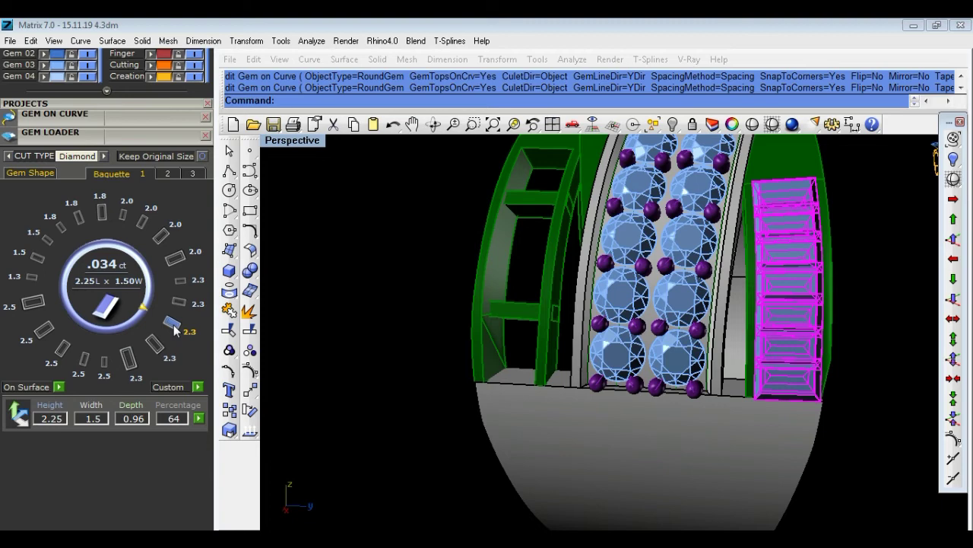
{"action": "scroll", "coordinate": [871, 361], "scroll_direction": "up", "scroll_amount": 3}
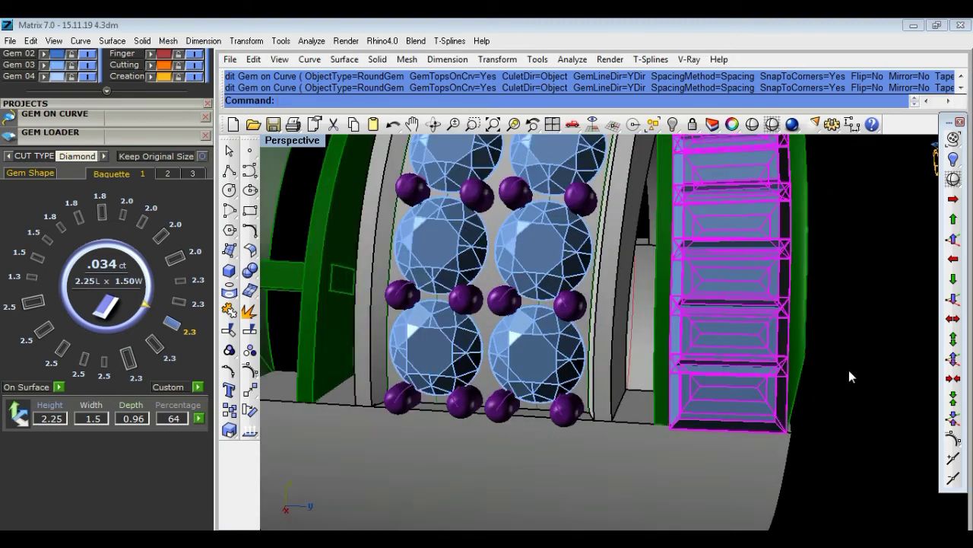
{"action": "scroll", "coordinate": [703, 378], "scroll_direction": "up", "scroll_amount": 2}
{"action": "scroll", "coordinate": [703, 378], "scroll_direction": "up", "scroll_amount": 3}
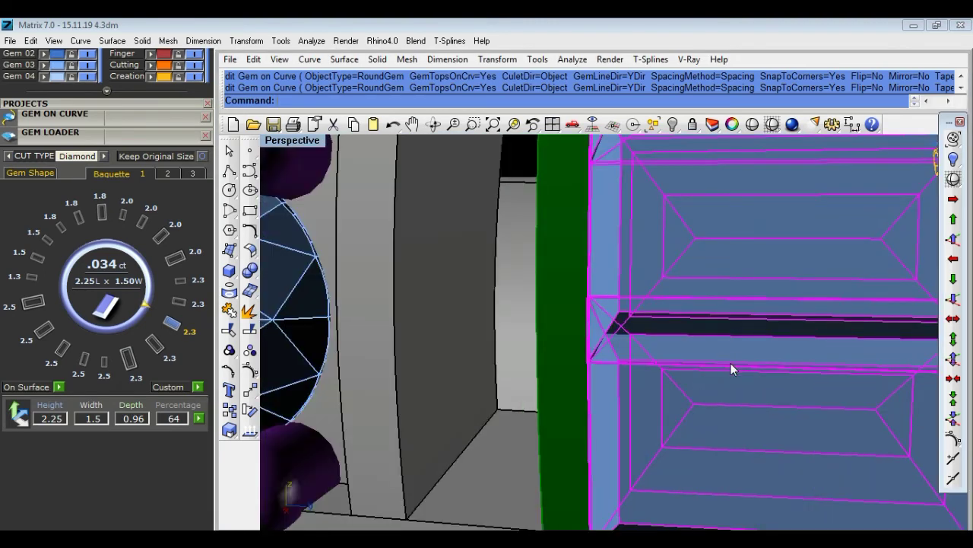
{"action": "scroll", "coordinate": [731, 363], "scroll_direction": "down", "scroll_amount": 3}
{"action": "scroll", "coordinate": [730, 362], "scroll_direction": "down", "scroll_amount": 1}
{"action": "scroll", "coordinate": [731, 362], "scroll_direction": "down", "scroll_amount": 1}
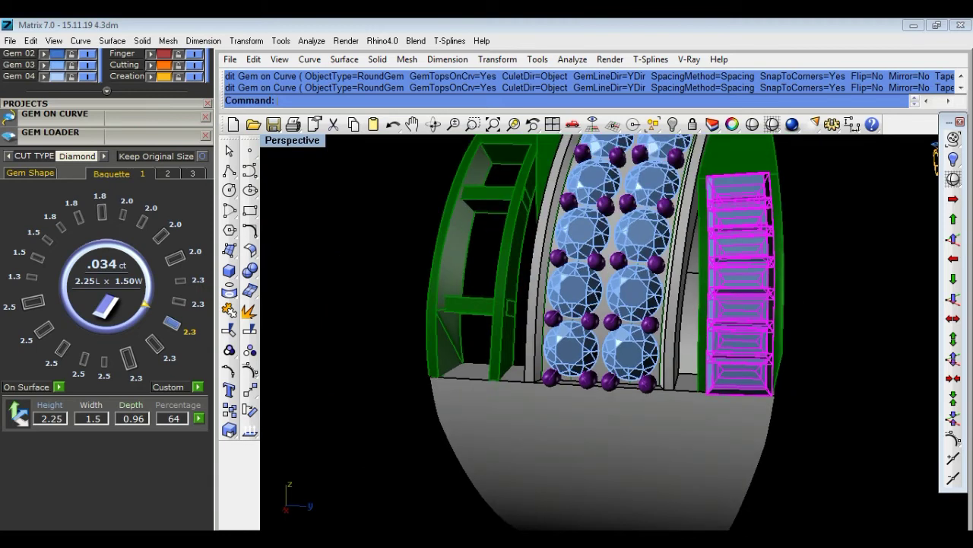
{"action": "left_click", "coordinate": [177, 261]}
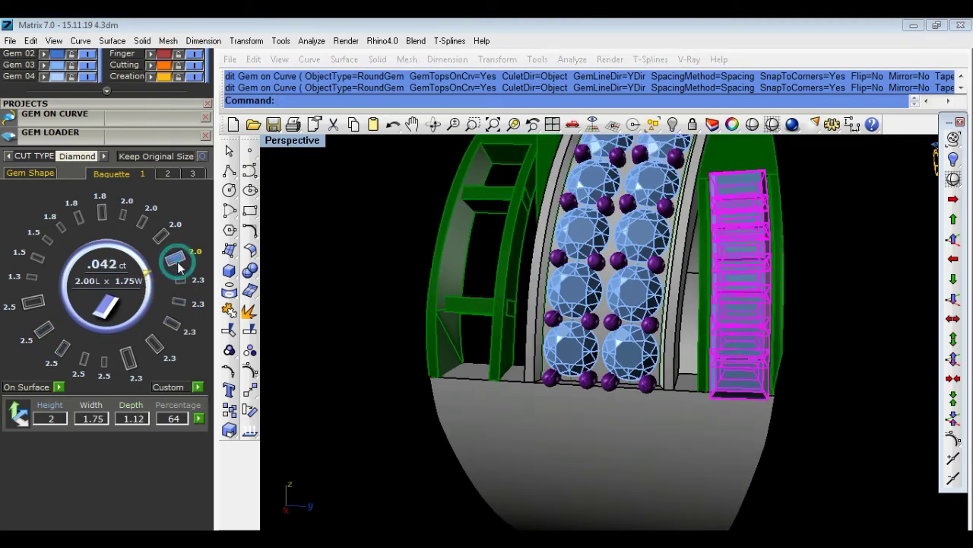
{"action": "scroll", "coordinate": [774, 368], "scroll_direction": "up", "scroll_amount": 2}
{"action": "scroll", "coordinate": [774, 369], "scroll_direction": "up", "scroll_amount": 3}
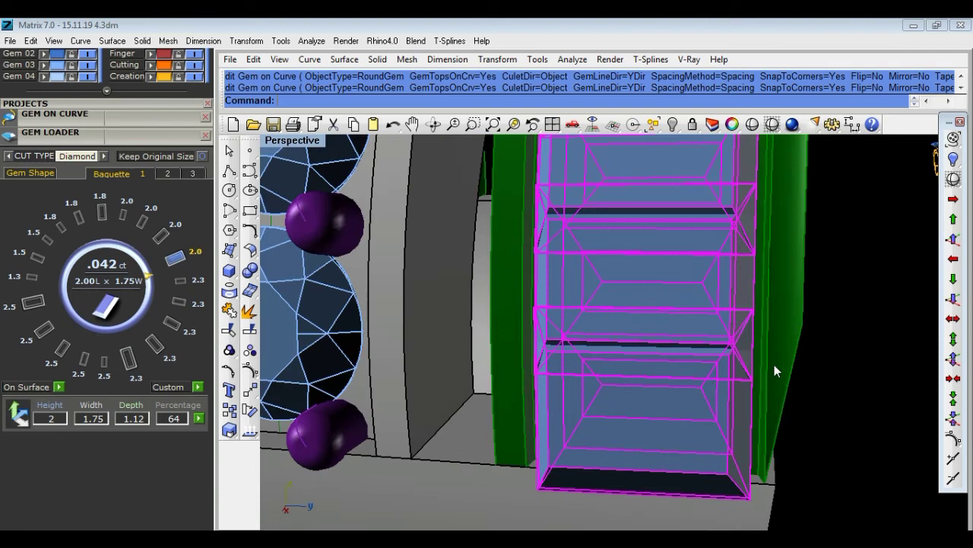
{"action": "scroll", "coordinate": [573, 354], "scroll_direction": "down", "scroll_amount": 3}
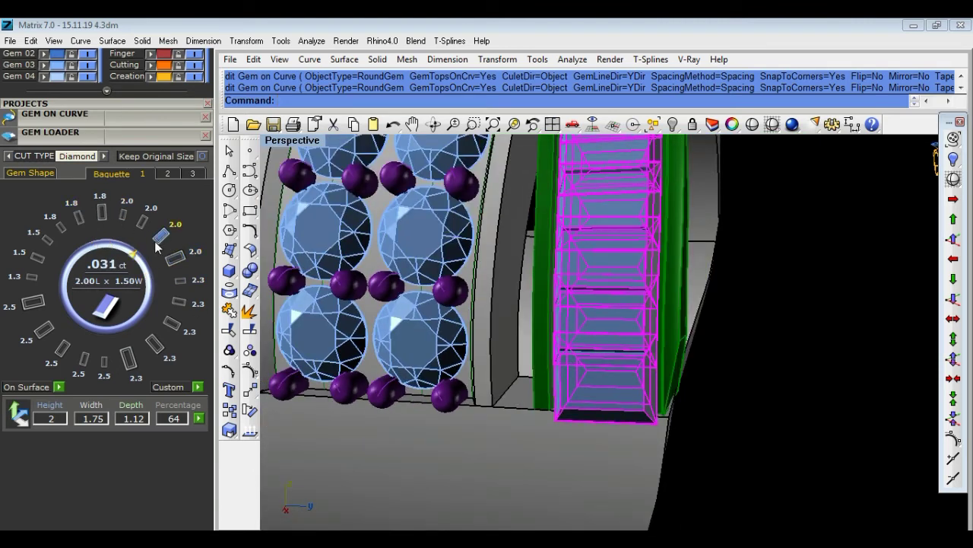
{"action": "left_click", "coordinate": [180, 283]}
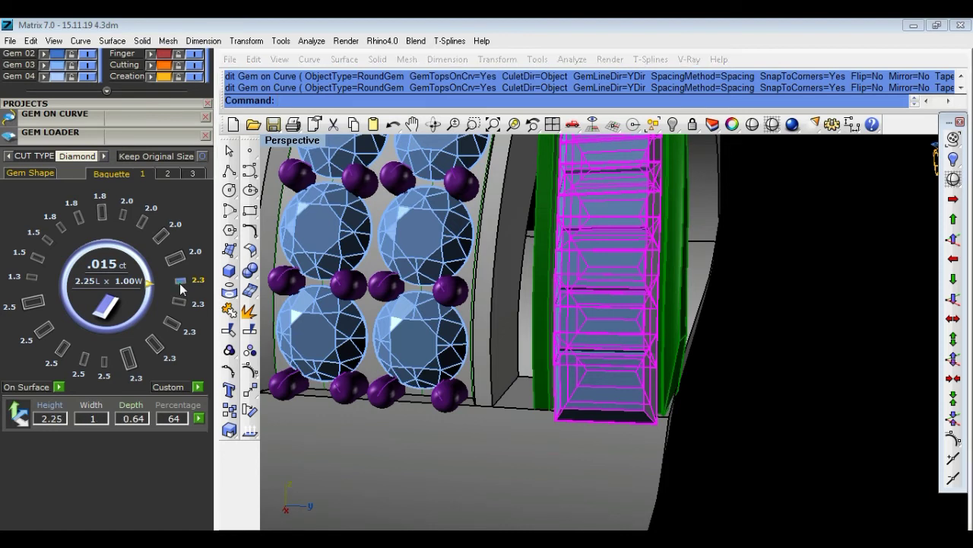
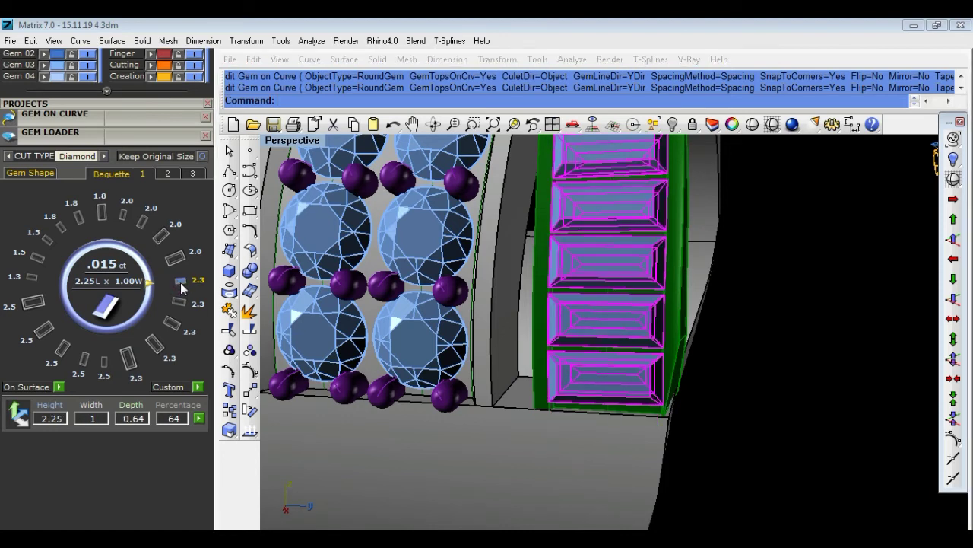
Resize the channel baguettes to the 2.3 size (width 1.25, depth 0.8) and inspect the channel.
{"action": "left_click", "coordinate": [175, 319]}
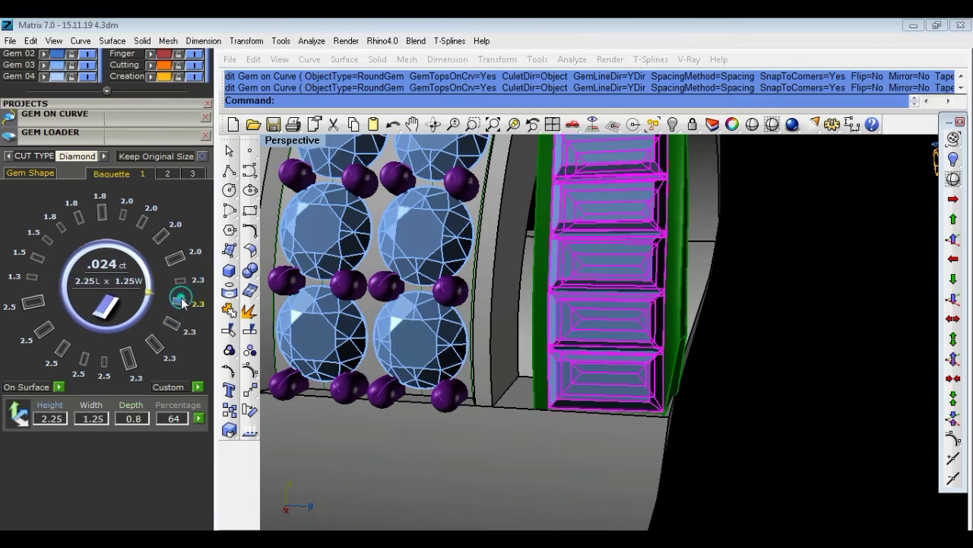
{"action": "scroll", "coordinate": [738, 346], "scroll_direction": "up", "scroll_amount": 2}
{"action": "scroll", "coordinate": [749, 357], "scroll_direction": "up", "scroll_amount": 2}
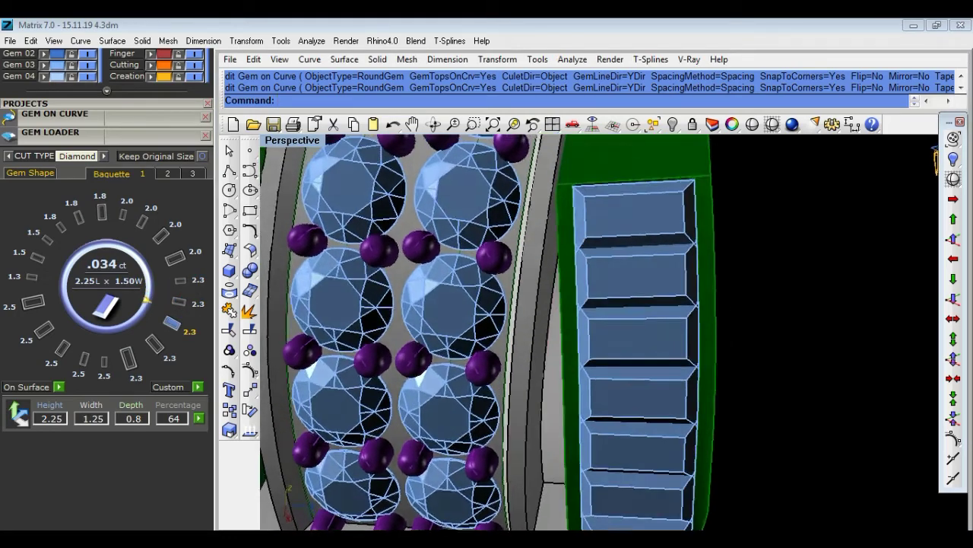
{"action": "scroll", "coordinate": [765, 403], "scroll_direction": "up", "scroll_amount": 1}
{"action": "right_click_drag", "start_coordinate": [777, 395], "coordinate": [744, 287]}
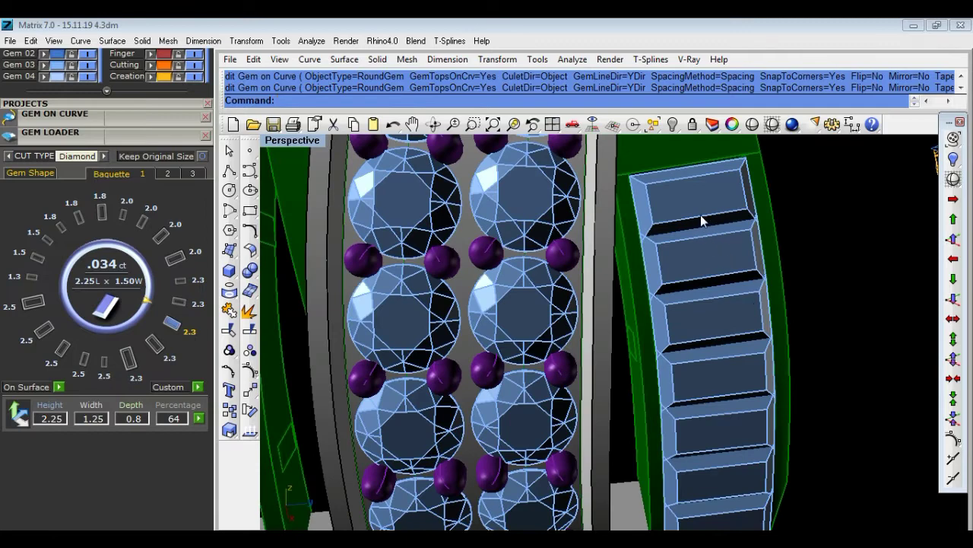
{"action": "scroll", "coordinate": [701, 221], "scroll_direction": "down", "scroll_amount": 3}
{"action": "scroll", "coordinate": [745, 236], "scroll_direction": "down", "scroll_amount": 2}
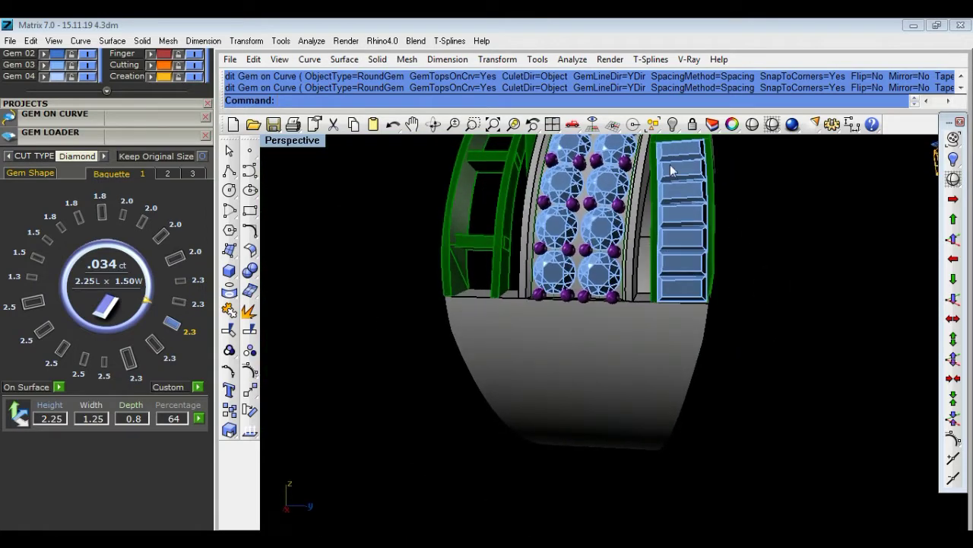
{"action": "scroll", "coordinate": [676, 161], "scroll_direction": "up", "scroll_amount": 2}
{"action": "scroll", "coordinate": [682, 159], "scroll_direction": "up", "scroll_amount": 2}
{"action": "scroll", "coordinate": [707, 178], "scroll_direction": "down", "scroll_amount": 4}
{"action": "right_click_drag", "start_coordinate": [730, 195], "coordinate": [655, 239]}
{"action": "scroll", "coordinate": [656, 238], "scroll_direction": "up", "scroll_amount": 1}
{"action": "scroll", "coordinate": [656, 236], "scroll_direction": "up", "scroll_amount": 2}
{"action": "scroll", "coordinate": [653, 217], "scroll_direction": "up", "scroll_amount": 2}
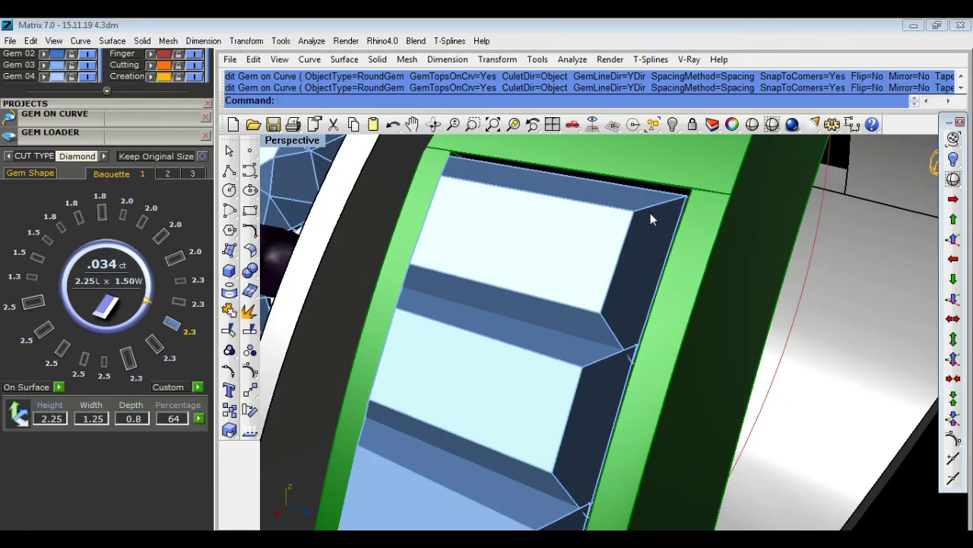
{"action": "left_click", "coordinate": [853, 125]}
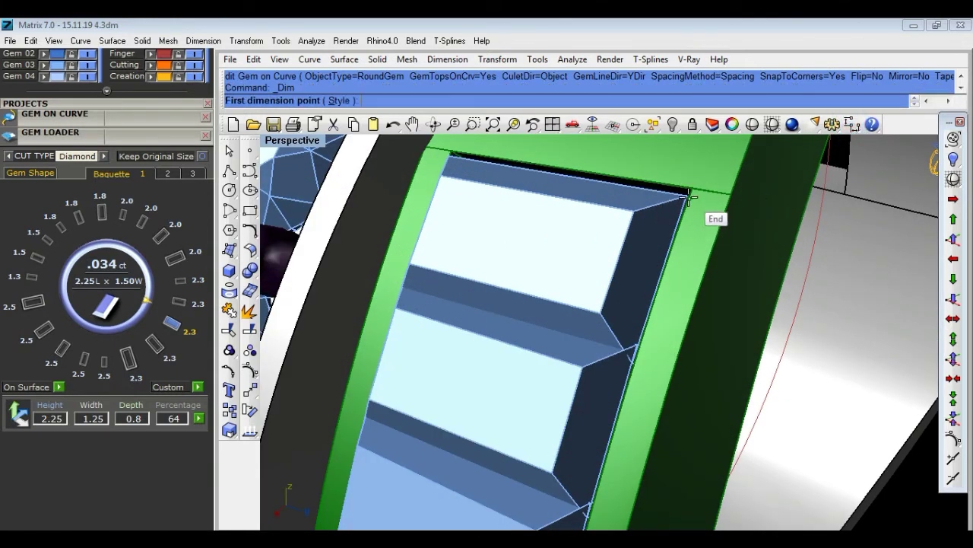
{"action": "left_click", "coordinate": [633, 365]}
{"action": "left_click", "coordinate": [633, 365]}
{"action": "scroll", "coordinate": [647, 369], "scroll_direction": "down", "scroll_amount": 1}
{"action": "scroll", "coordinate": [654, 358], "scroll_direction": "down", "scroll_amount": 2}
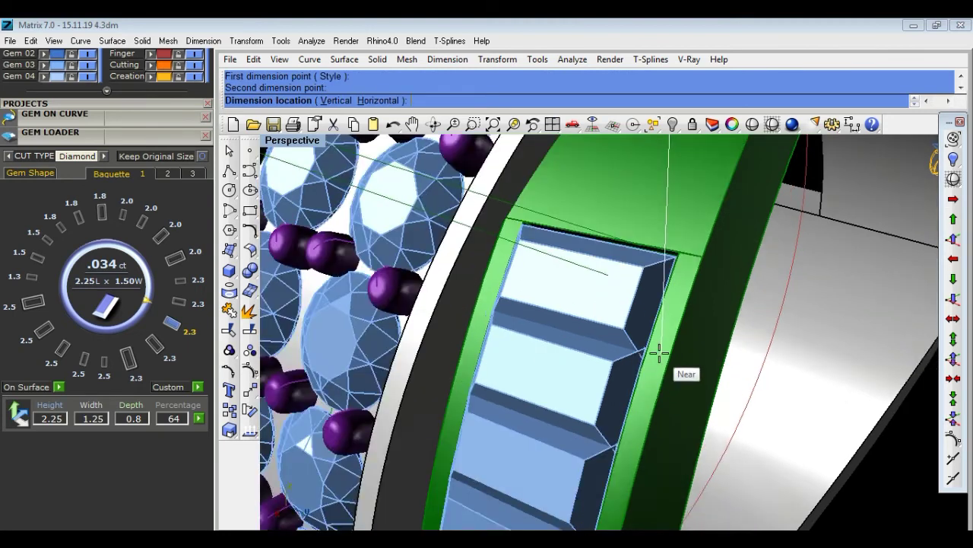
{"action": "scroll", "coordinate": [658, 358], "scroll_direction": "down", "scroll_amount": 2}
{"action": "scroll", "coordinate": [659, 352], "scroll_direction": "down", "scroll_amount": 1}
{"action": "key", "text": "Escape"}
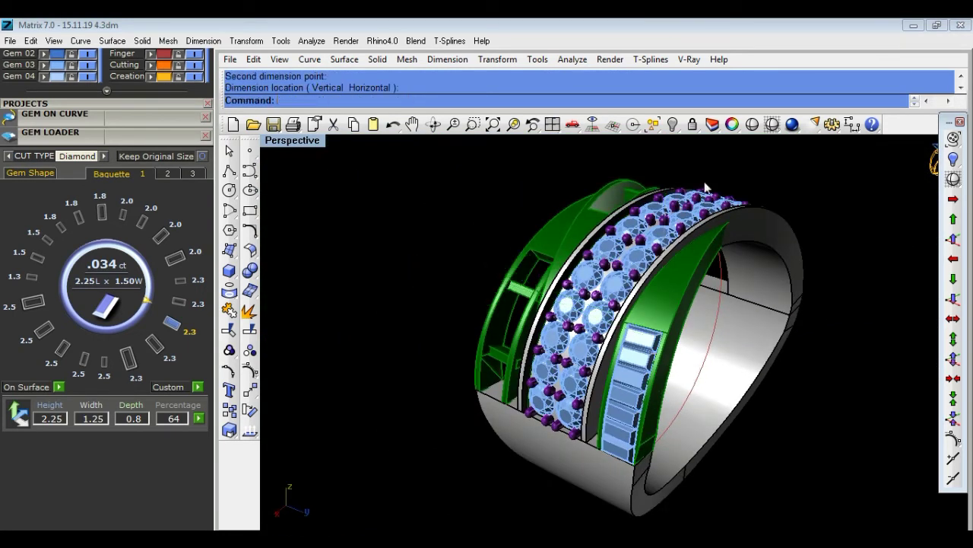
{"action": "left_click", "coordinate": [854, 229]}
{"action": "left_click", "coordinate": [852, 125]}
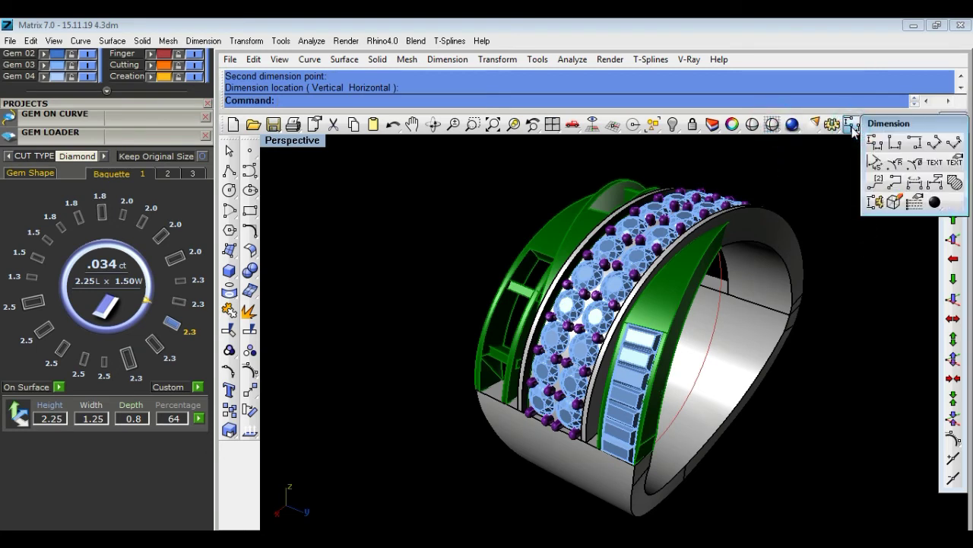
{"action": "left_click", "coordinate": [935, 143]}
{"action": "scroll", "coordinate": [685, 384], "scroll_direction": "up", "scroll_amount": 3}
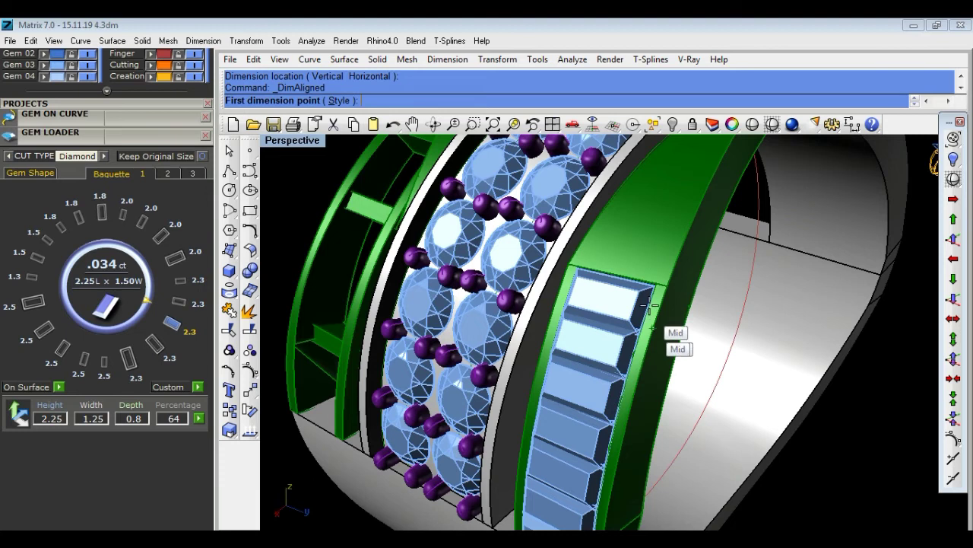
{"action": "scroll", "coordinate": [650, 307], "scroll_direction": "up", "scroll_amount": 3}
{"action": "left_click", "coordinate": [666, 242]}
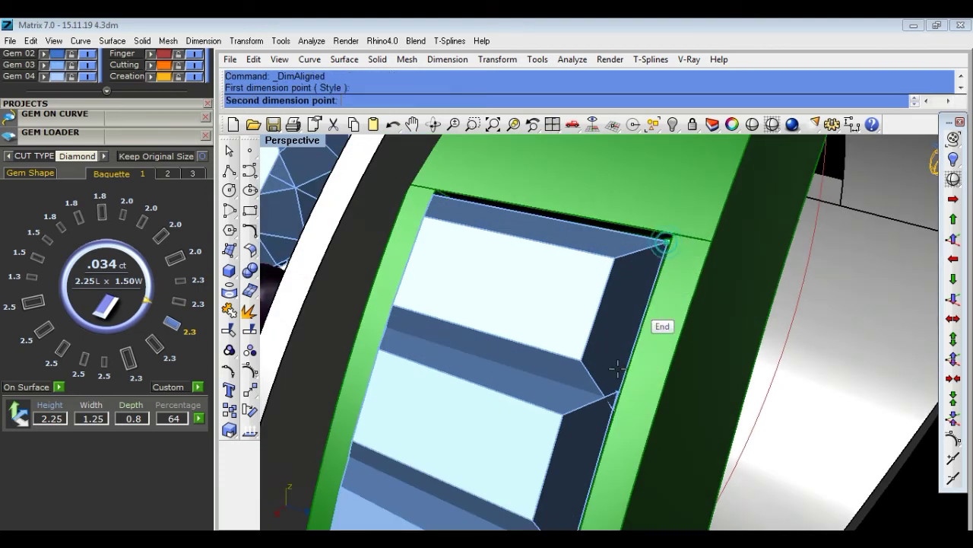
{"action": "left_click", "coordinate": [619, 397]}
{"action": "scroll", "coordinate": [673, 407], "scroll_direction": "down", "scroll_amount": 1}
{"action": "scroll", "coordinate": [674, 408], "scroll_direction": "down", "scroll_amount": 2}
{"action": "scroll", "coordinate": [674, 408], "scroll_direction": "down", "scroll_amount": 2}
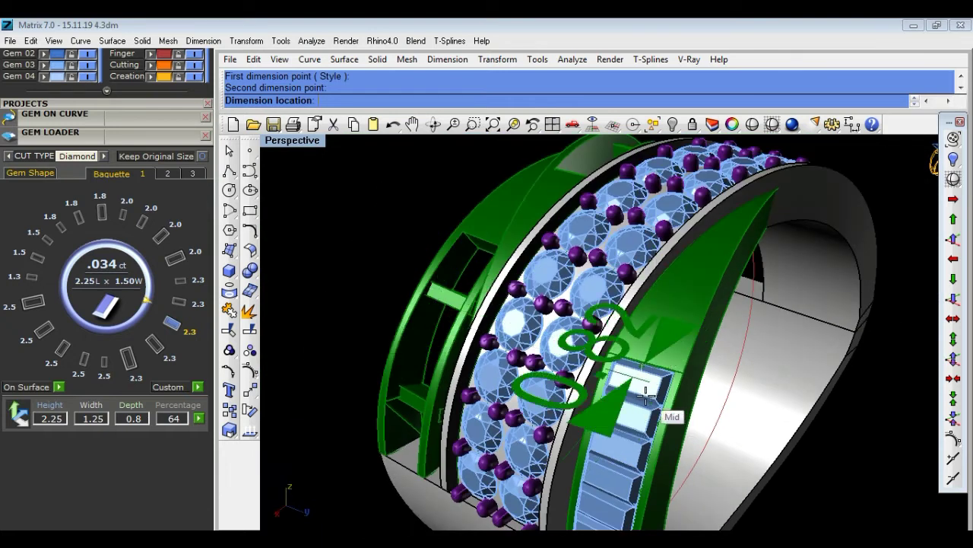
{"action": "key", "text": "Escape"}
{"action": "left_click", "coordinate": [852, 126]}
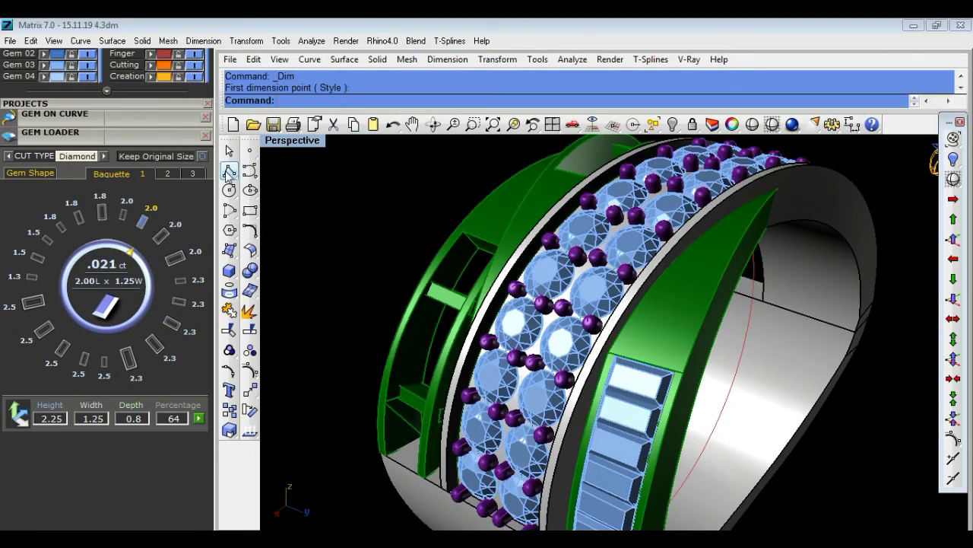
Start a polyline at the baguette edge midpoint, then cancel it unfinished.
{"action": "left_click", "coordinate": [229, 170]}
{"action": "scroll", "coordinate": [697, 422], "scroll_direction": "up", "scroll_amount": 3}
{"action": "scroll", "coordinate": [697, 422], "scroll_direction": "up", "scroll_amount": 2}
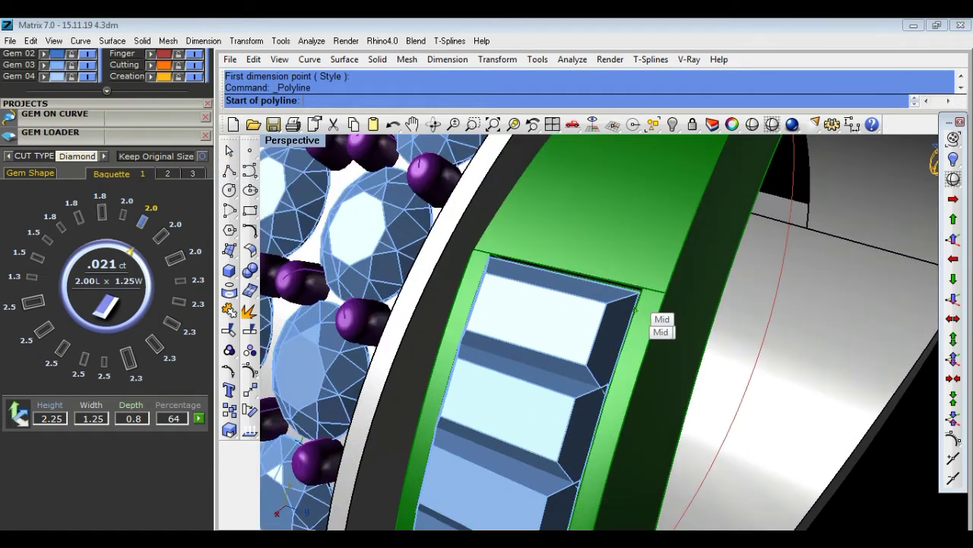
{"action": "left_click", "coordinate": [637, 308]}
{"action": "scroll", "coordinate": [605, 399], "scroll_direction": "up", "scroll_amount": 5}
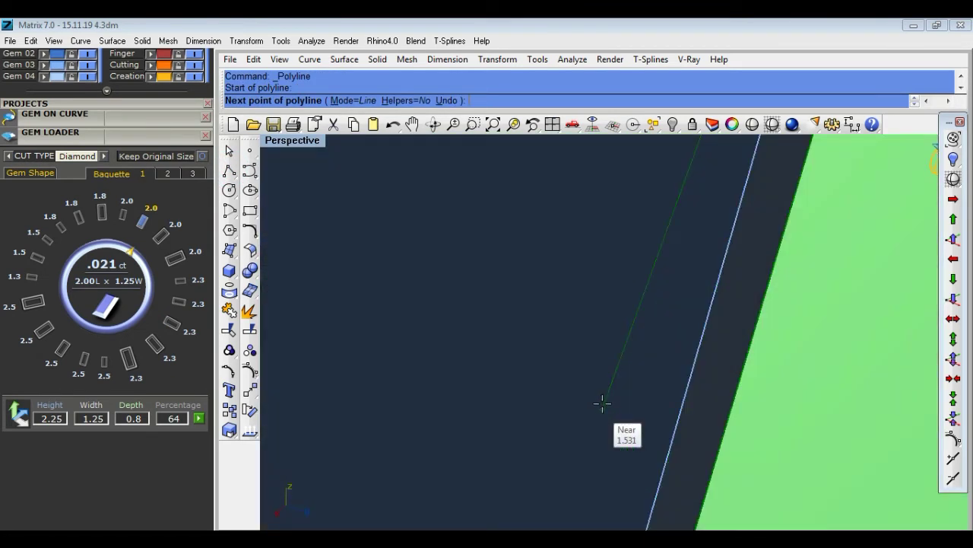
{"action": "scroll", "coordinate": [609, 402], "scroll_direction": "down", "scroll_amount": 3}
{"action": "scroll", "coordinate": [634, 398], "scroll_direction": "down", "scroll_amount": 2}
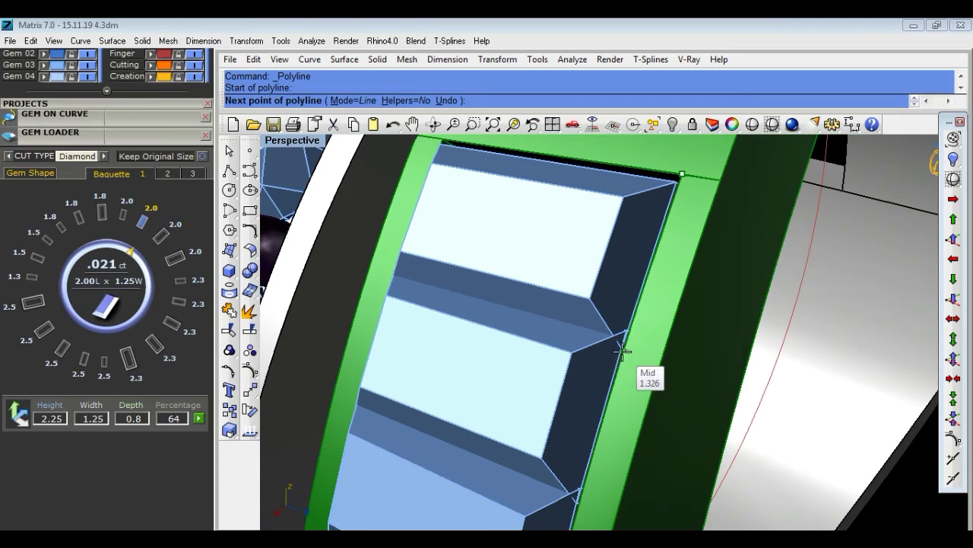
{"action": "key", "text": "Escape"}
Select the baguette stones in the channel and delete them.
{"action": "scroll", "coordinate": [613, 333], "scroll_direction": "down", "scroll_amount": 5}
{"action": "mouse_move", "coordinate": [677, 418]}
{"action": "right_mouse_down"}
{"action": "mouse_move", "coordinate": [750, 326]}
{"action": "mouse_move", "coordinate": [724, 371]}
{"action": "right_mouse_up"}
{"action": "scroll", "coordinate": [685, 327], "scroll_direction": "up", "scroll_amount": 4}
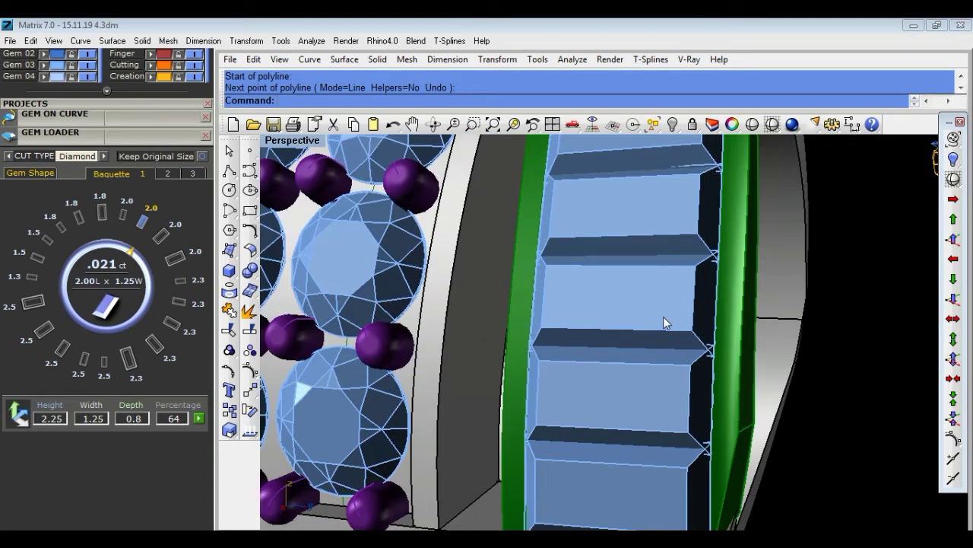
{"action": "left_click", "coordinate": [664, 323]}
{"action": "key", "text": "Delete"}
{"action": "left_click", "coordinate": [629, 342]}
Cancel the repeated polyline and start Gem on Curve from the General menu.
{"action": "right_click", "coordinate": [652, 332]}
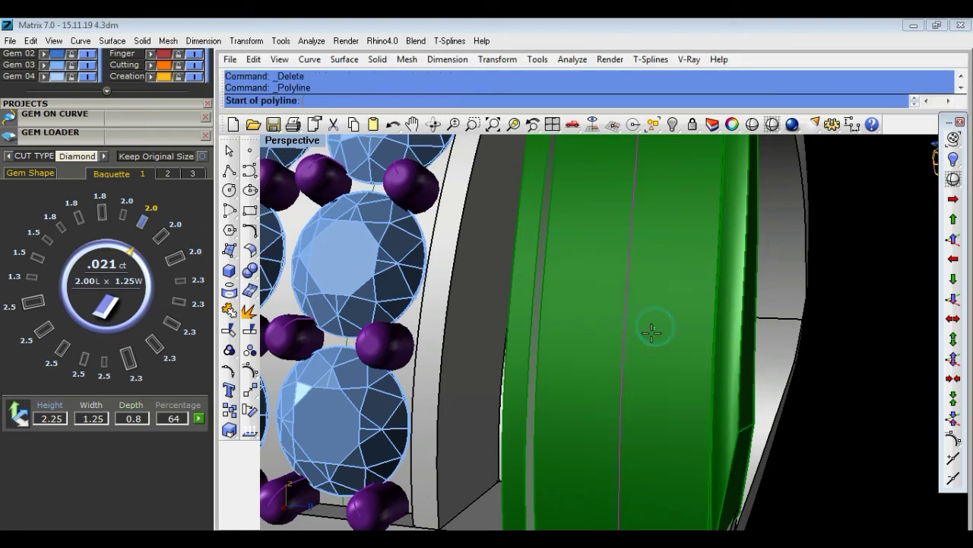
{"action": "key", "text": "Escape"}
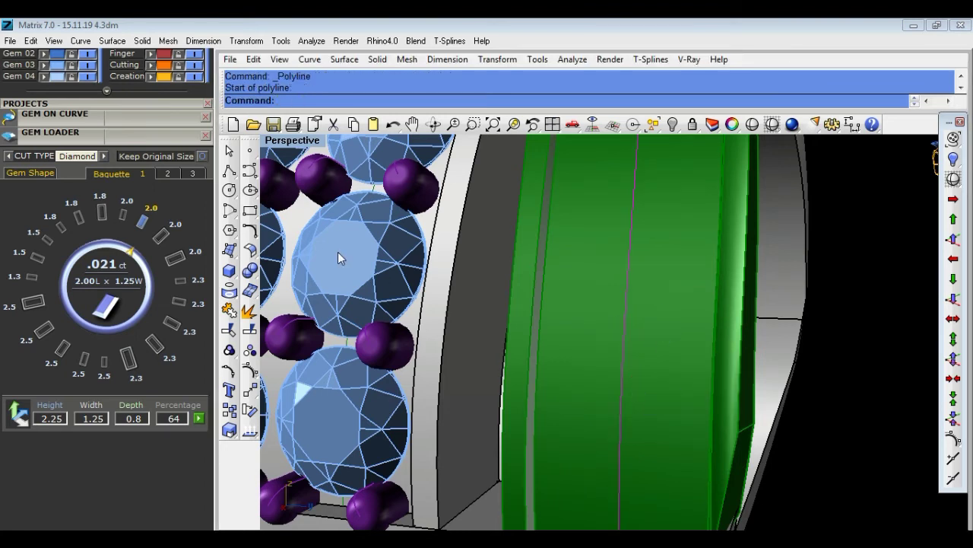
{"action": "middle_click", "coordinate": [338, 252]}
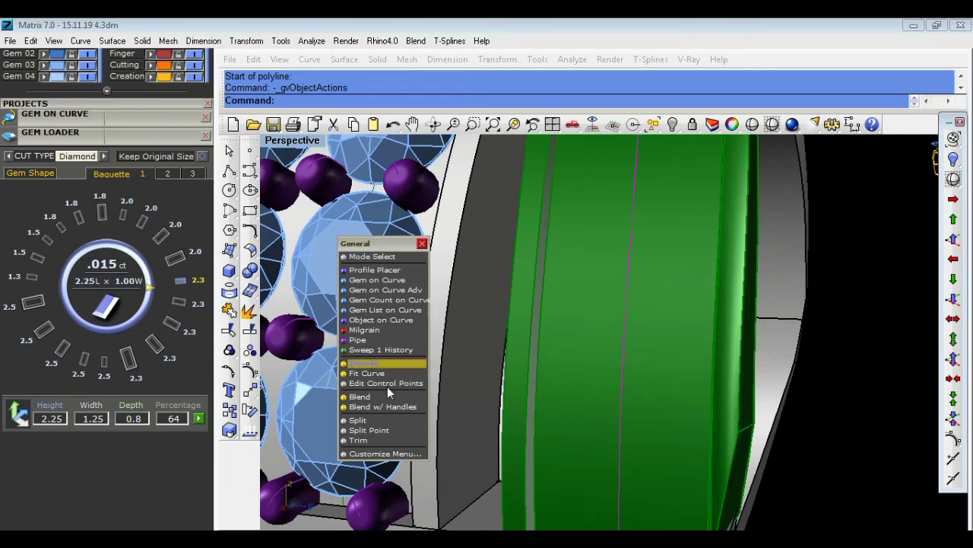
{"action": "left_click", "coordinate": [388, 279]}
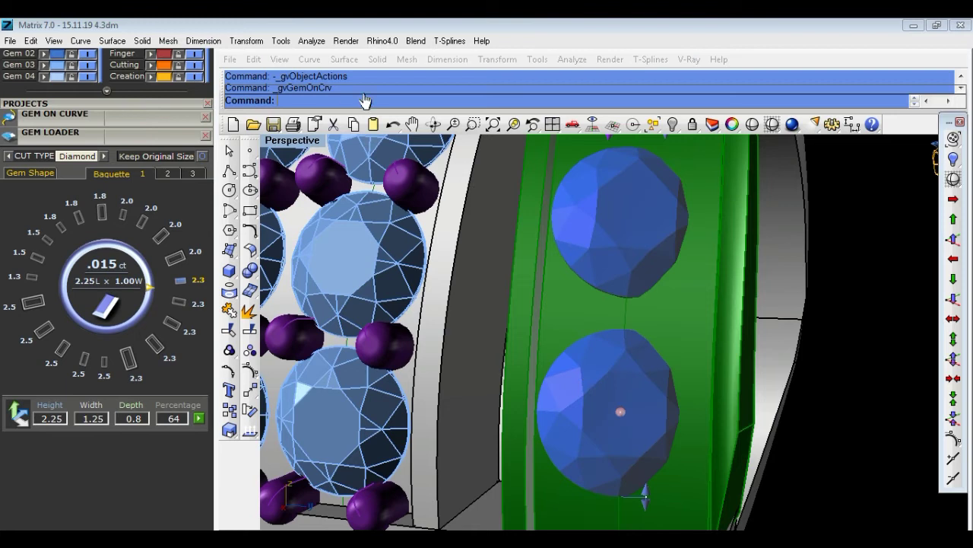
Set culet direction to Object using the ring surface, and choose the 1.75 × 1.50 gem size.
{"action": "left_click", "coordinate": [557, 92]}
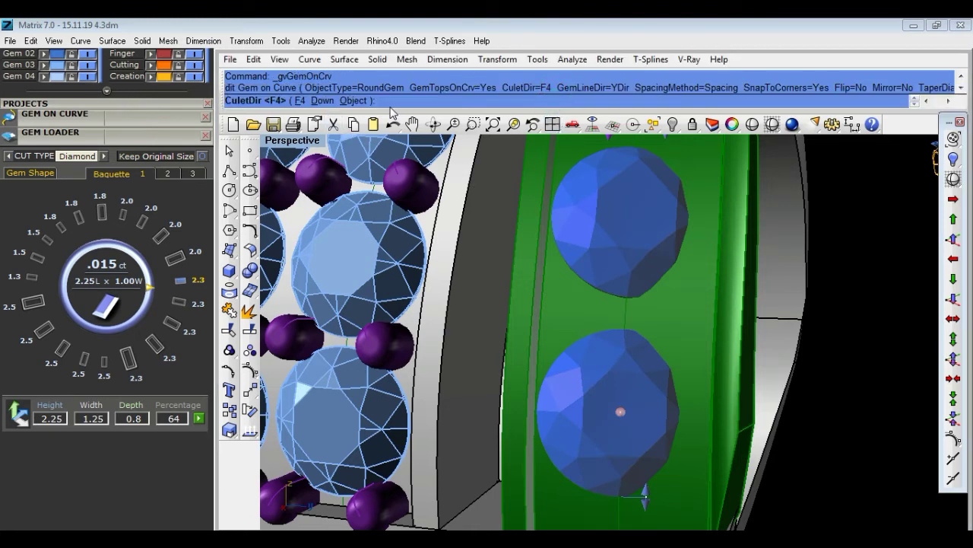
{"action": "left_click", "coordinate": [357, 100]}
{"action": "left_click", "coordinate": [673, 308]}
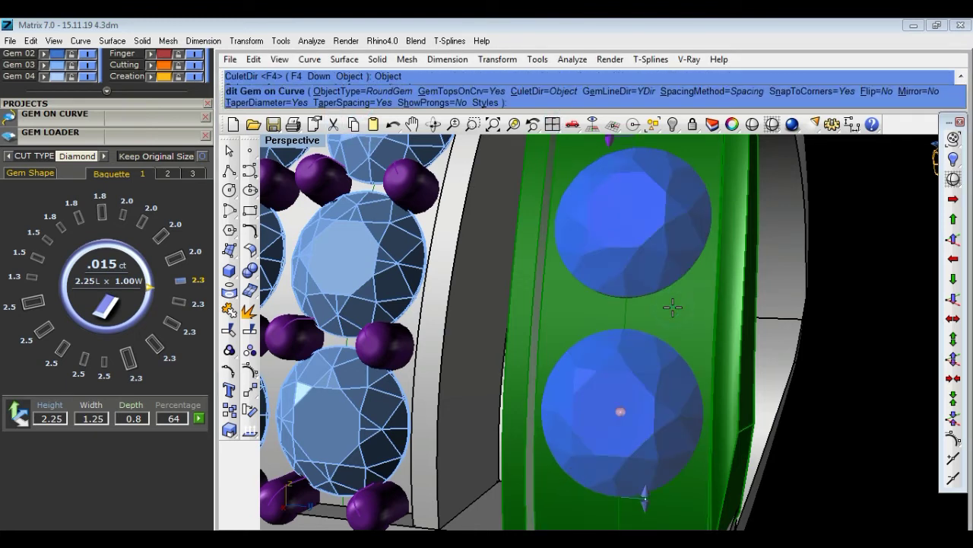
{"action": "scroll", "coordinate": [672, 307], "scroll_direction": "down", "scroll_amount": 3}
{"action": "left_click", "coordinate": [101, 213]}
In the Gem on Curve settings, taper the end size to 0.2 and set 0.05 mm spacing.
{"action": "left_click", "coordinate": [149, 119]}
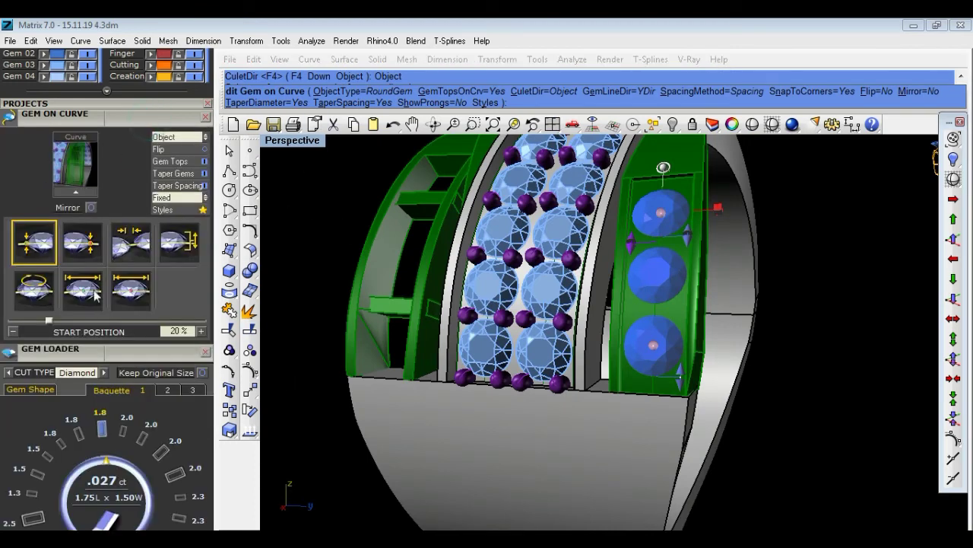
{"action": "left_click", "coordinate": [131, 290]}
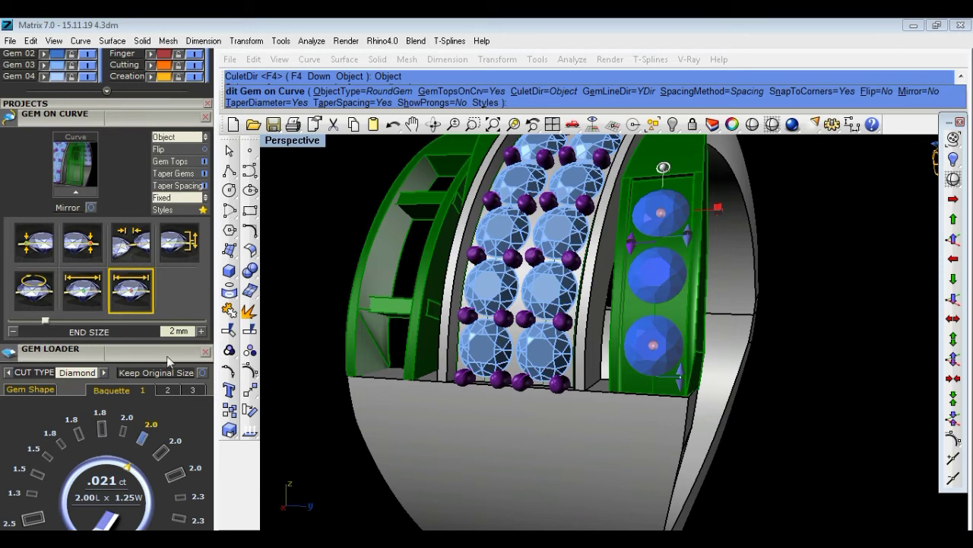
{"action": "double_click", "coordinate": [187, 330]}
{"action": "type", "text": "2"}
{"action": "key", "text": "Return"}
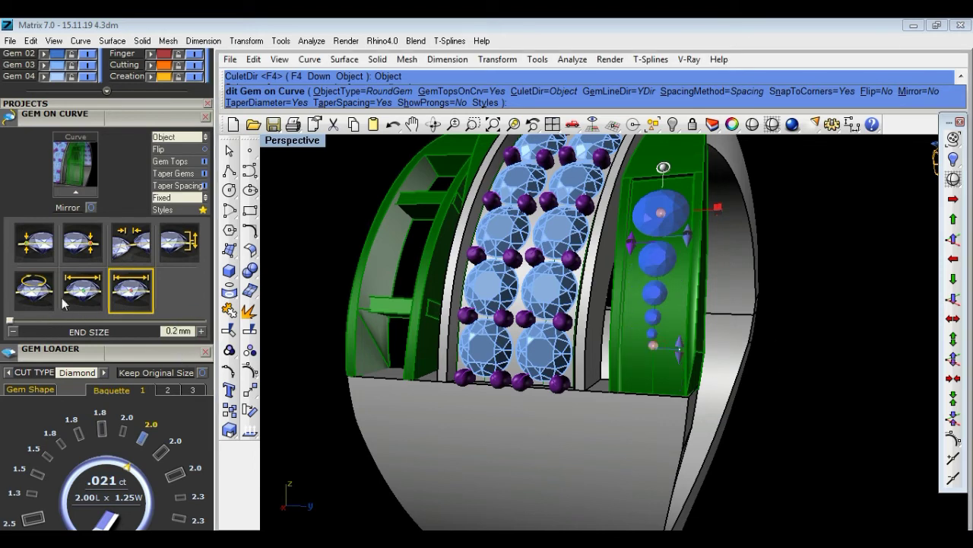
{"action": "left_click", "coordinate": [83, 289]}
{"action": "double_click", "coordinate": [182, 331]}
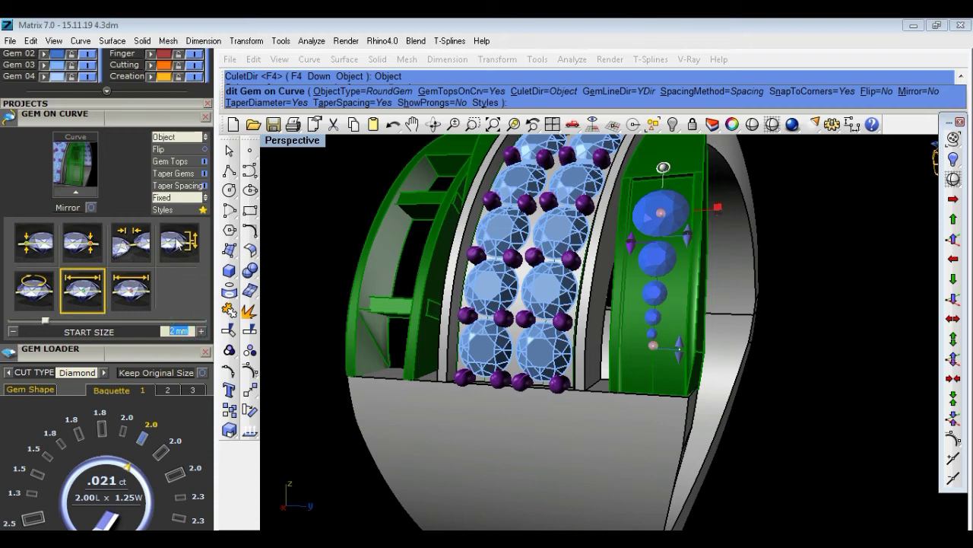
{"action": "left_click", "coordinate": [131, 242]}
{"action": "double_click", "coordinate": [189, 328]}
{"action": "type", "text": "0.05"}
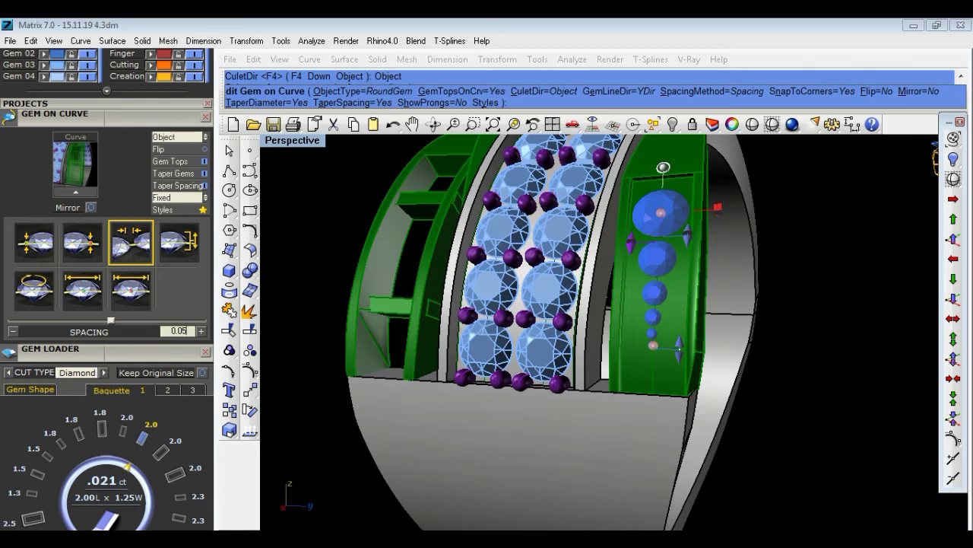
{"action": "key", "text": "Return"}
Set both the start and end gem sizes to 1.5 mm.
{"action": "left_click", "coordinate": [87, 285]}
{"action": "type", "text": "1.5"}
{"action": "key", "text": "Return"}
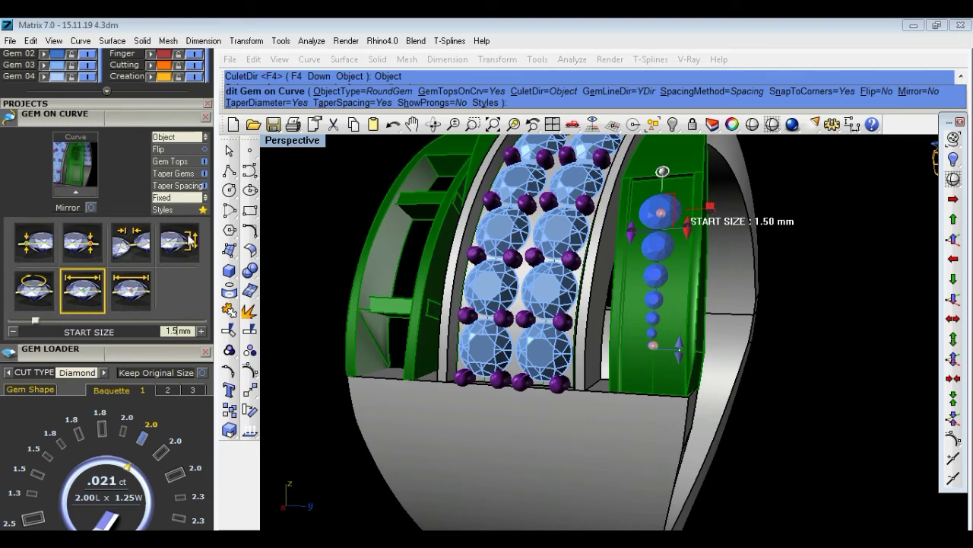
{"action": "left_click", "coordinate": [121, 302]}
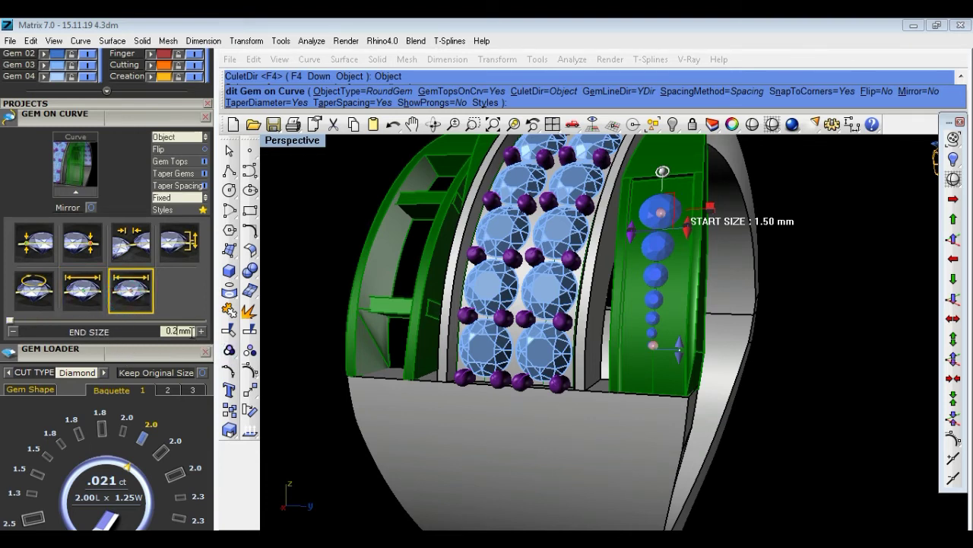
{"action": "type", "text": "1.5"}
{"action": "key", "text": "Return"}
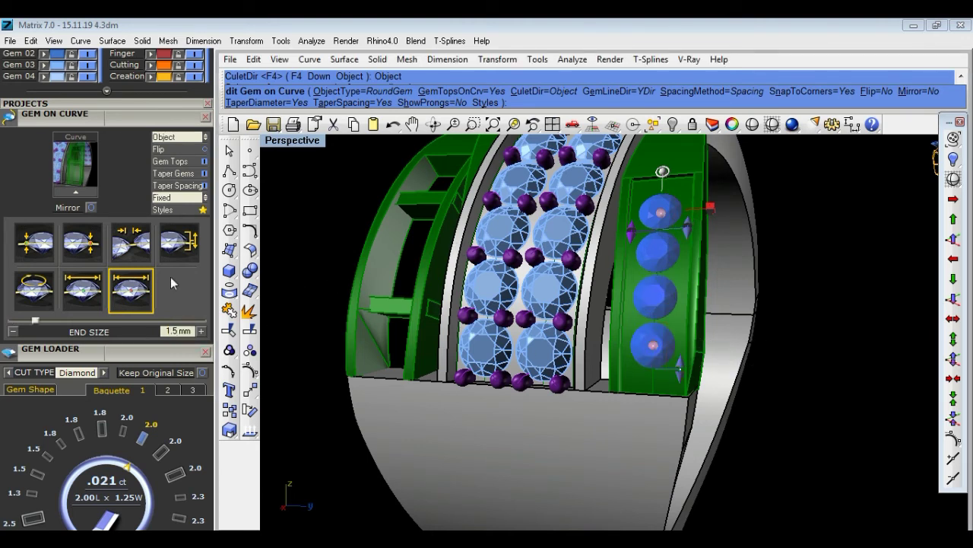
Stretch the gem row to run from about 8% to 89.5% along the curve.
{"action": "left_click_drag", "start_coordinate": [679, 220], "coordinate": [663, 192]}
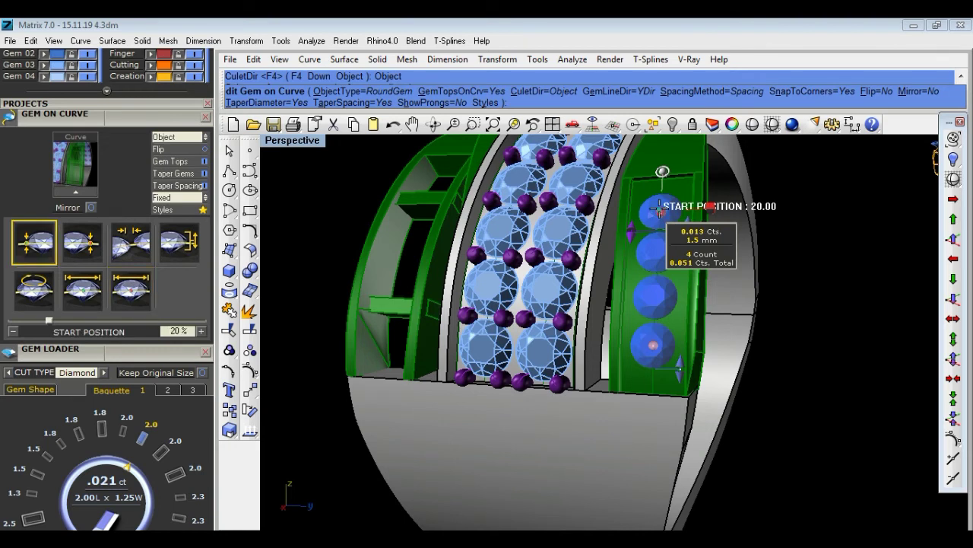
{"action": "left_click_drag", "start_coordinate": [652, 344], "coordinate": [654, 368]}
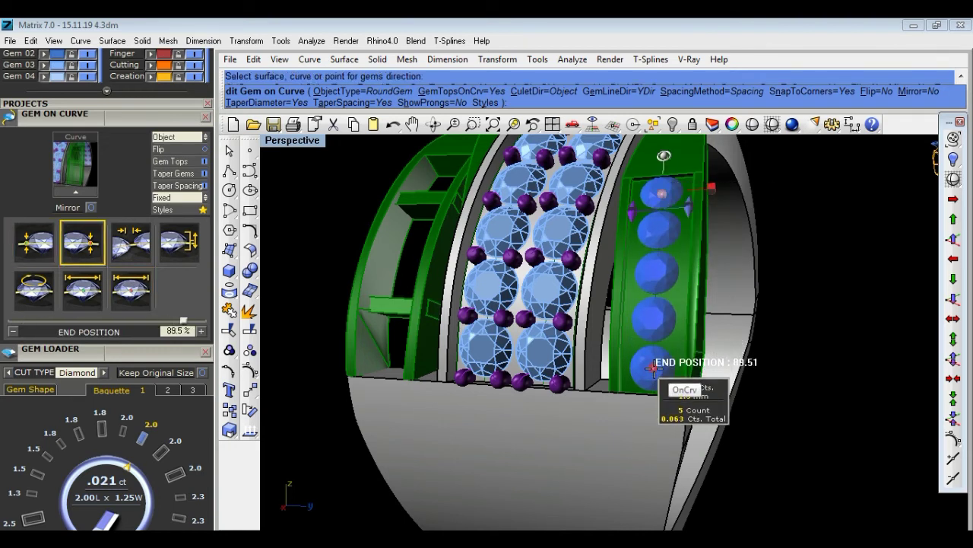
{"action": "right_click_drag", "start_coordinate": [822, 365], "coordinate": [851, 394]}
{"action": "scroll", "coordinate": [733, 350], "scroll_direction": "up", "scroll_amount": 3}
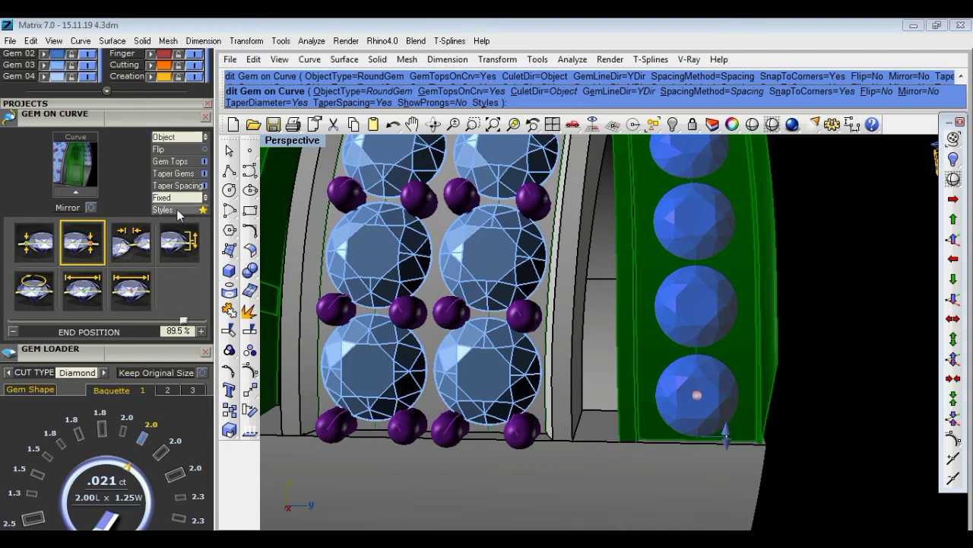
Glance at the saved Gem on Curve styles, then shrink the start size to about 1.24 mm.
{"action": "left_click", "coordinate": [178, 212]}
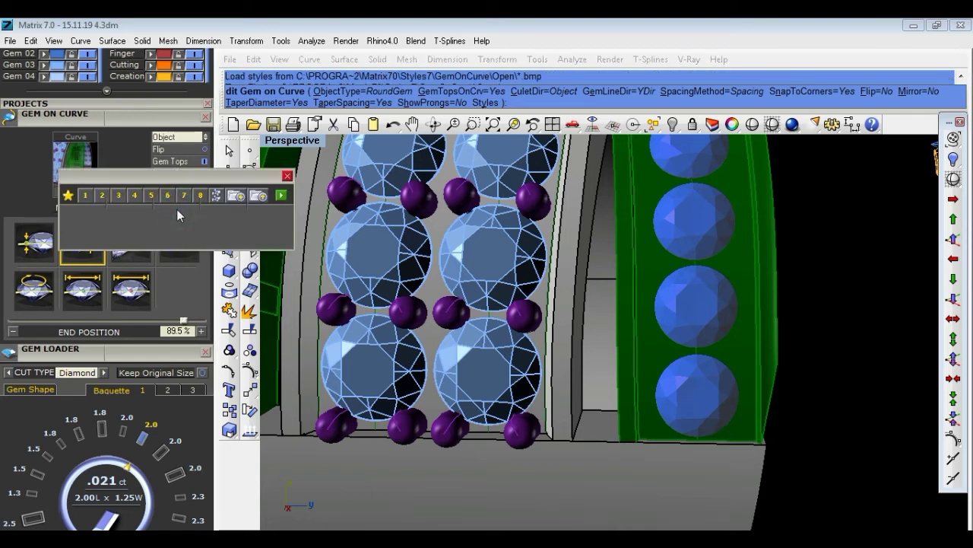
{"action": "left_click", "coordinate": [287, 175]}
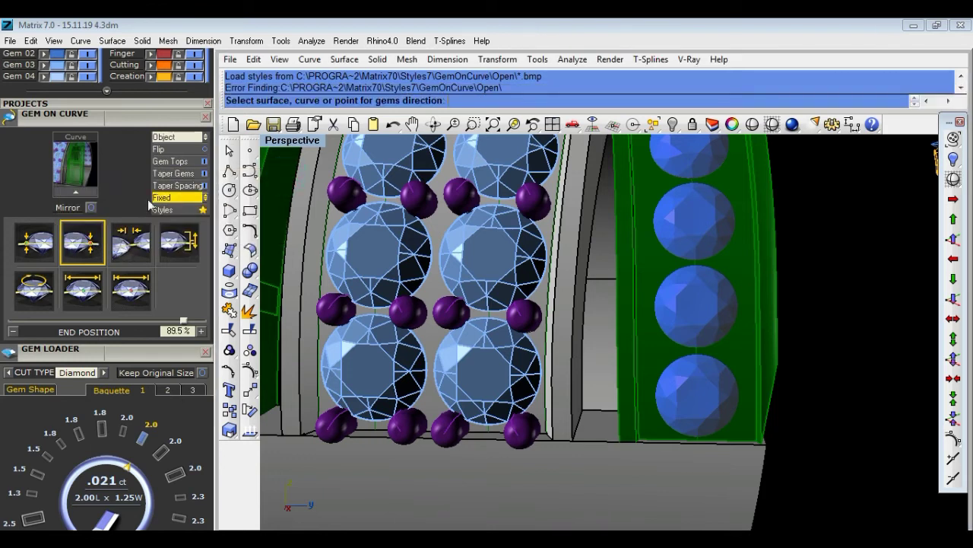
{"action": "left_click", "coordinate": [84, 299]}
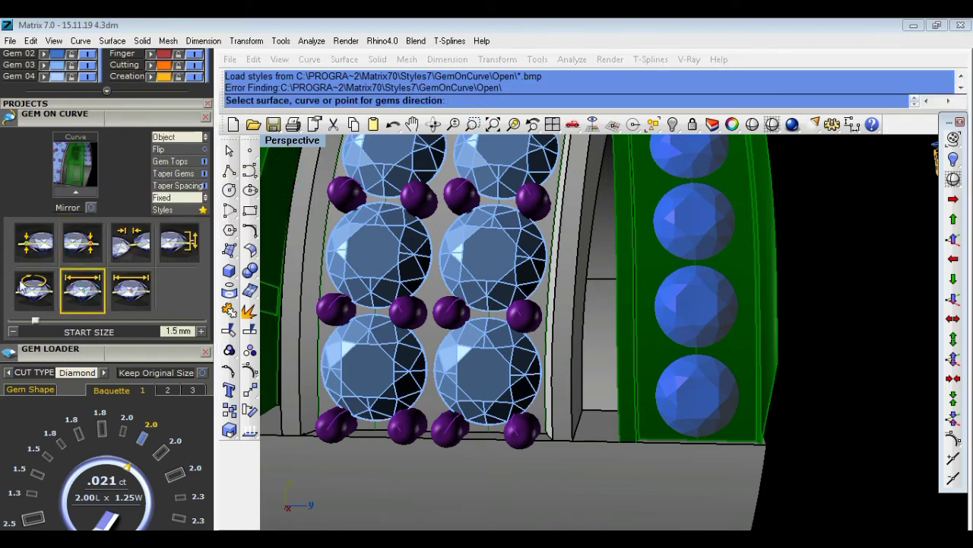
{"action": "left_click_drag", "start_coordinate": [37, 324], "coordinate": [23, 324]}
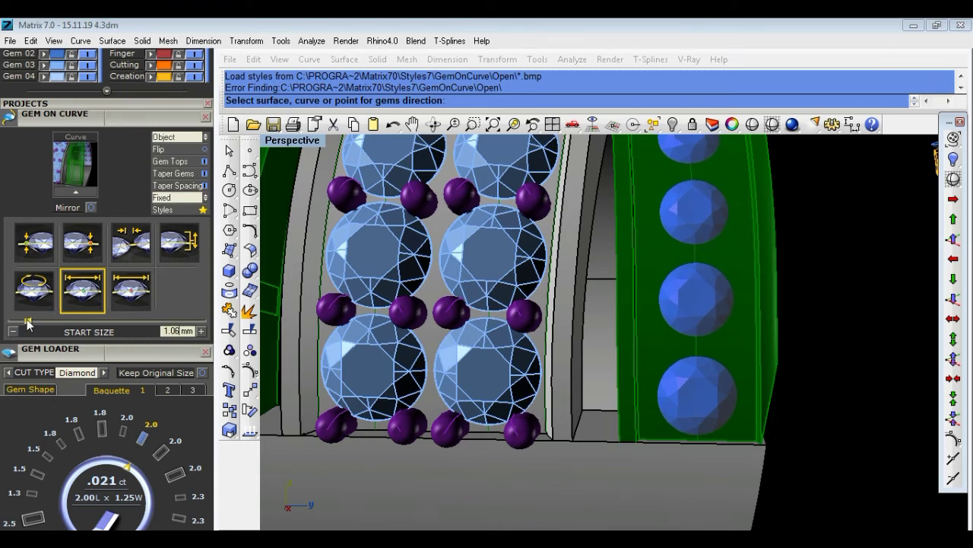
{"action": "scroll", "coordinate": [709, 327], "scroll_direction": "down", "scroll_amount": 3}
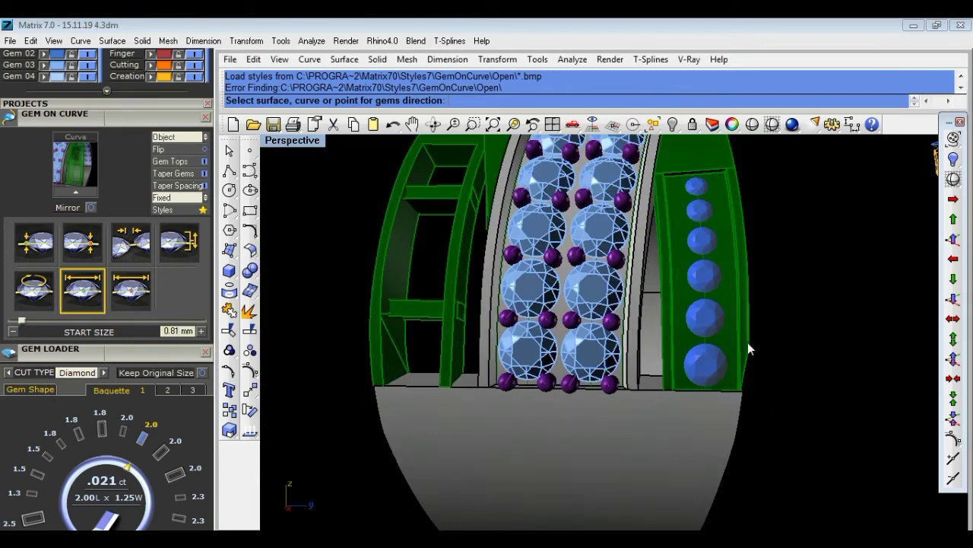
{"action": "right_click_drag", "start_coordinate": [748, 342], "coordinate": [755, 341]}
Set start and end sizes both to 1 mm and accept the row.
{"action": "left_click", "coordinate": [126, 295]}
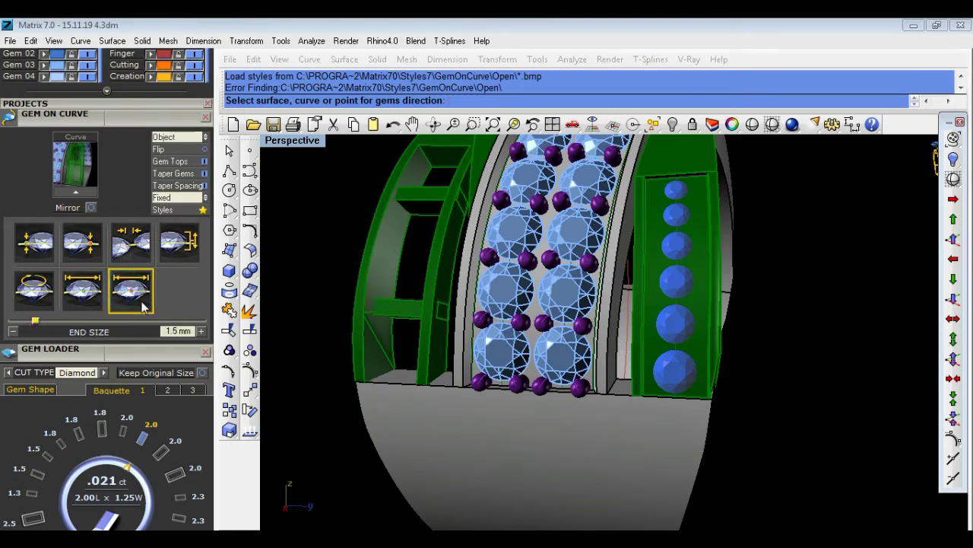
{"action": "left_click", "coordinate": [82, 289]}
{"action": "left_click", "coordinate": [159, 331]}
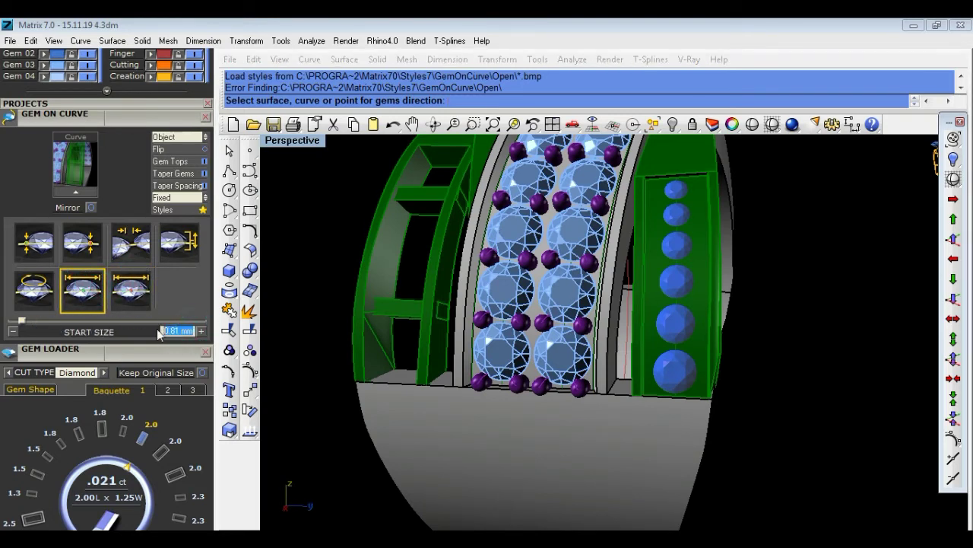
{"action": "type", "text": "1"}
{"action": "key", "text": "Return"}
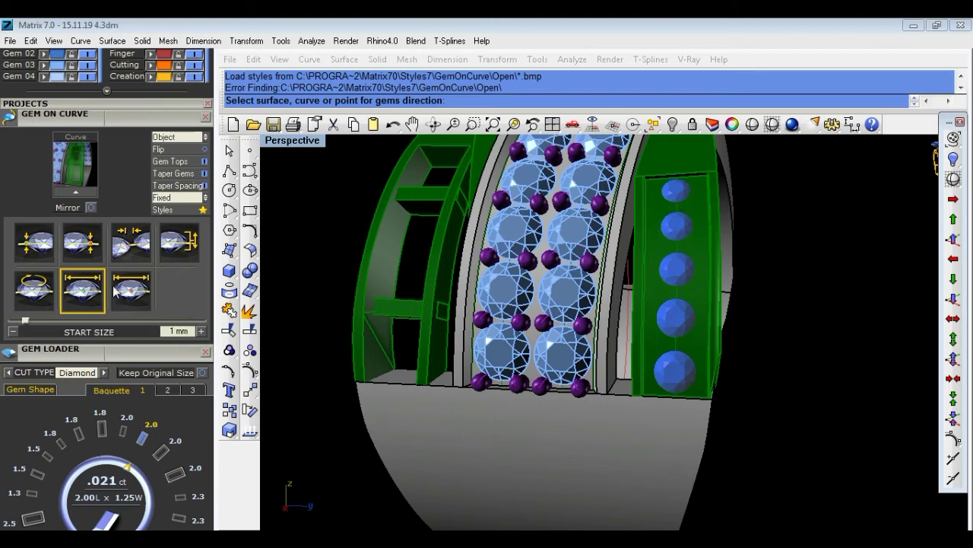
{"action": "left_click", "coordinate": [115, 289]}
{"action": "left_click", "coordinate": [187, 330]}
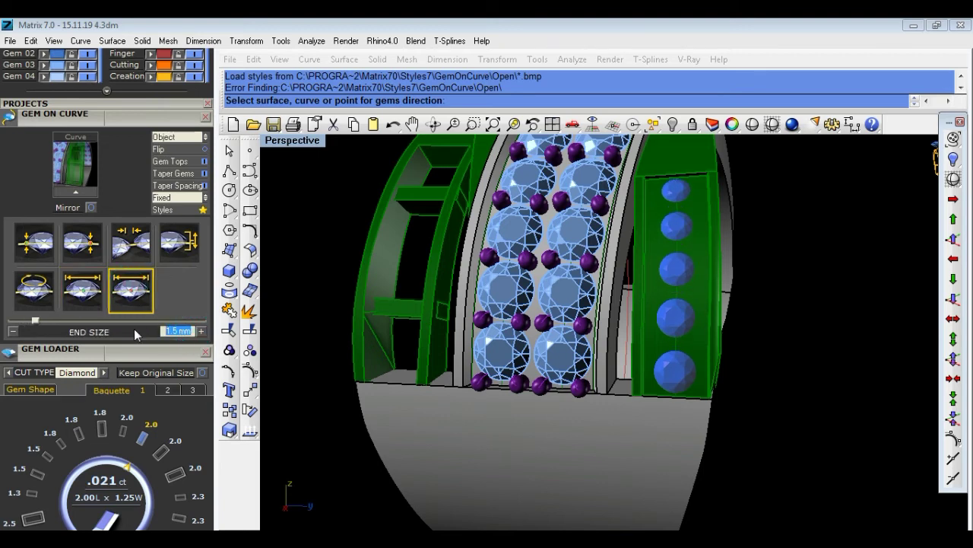
{"action": "type", "text": "1mm"}
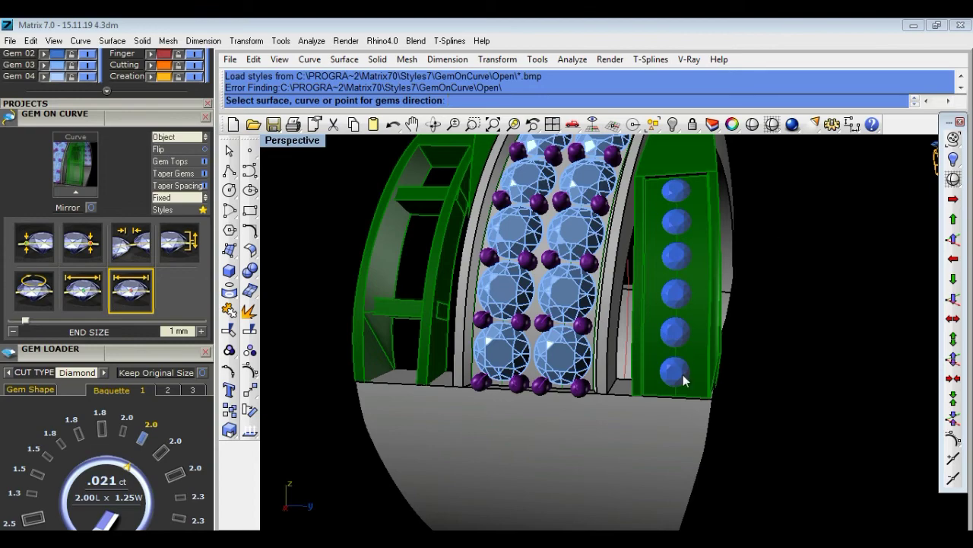
{"action": "right_click", "coordinate": [783, 337]}
Set the culet direction to Object, using the band surface for orientation.
{"action": "mouse_move", "coordinate": [806, 358]}
{"action": "right_mouse_down"}
{"action": "mouse_move", "coordinate": [865, 363]}
{"action": "mouse_move", "coordinate": [806, 370]}
{"action": "right_mouse_up"}
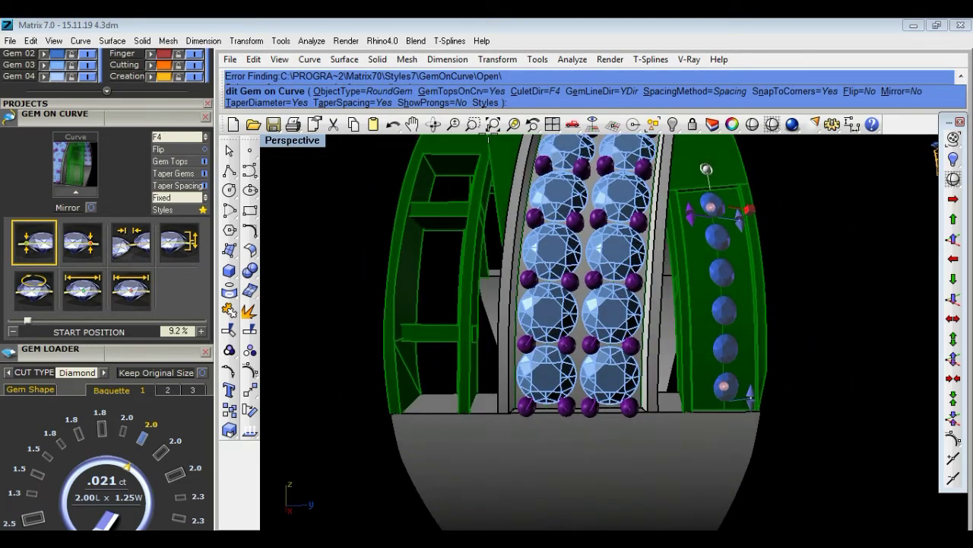
{"action": "left_click", "coordinate": [546, 92]}
{"action": "left_click", "coordinate": [356, 101]}
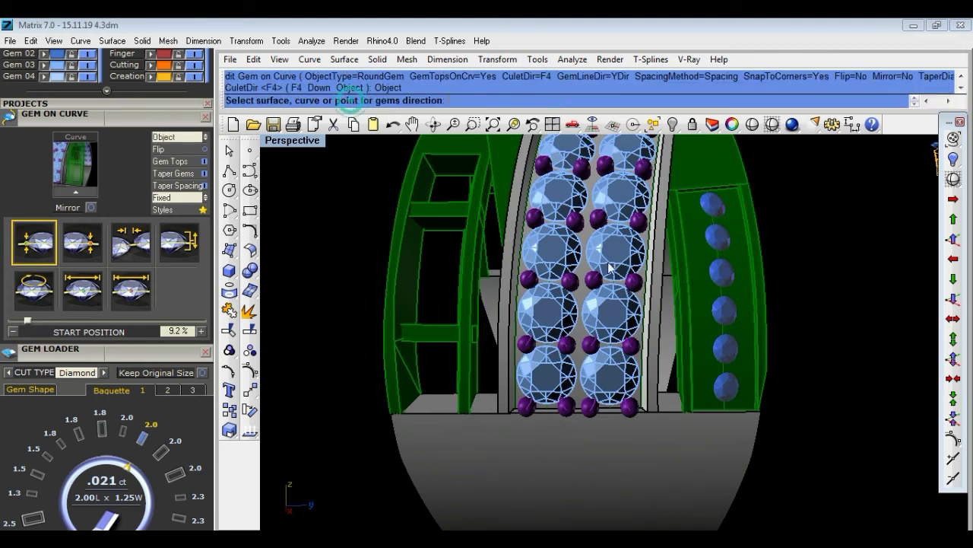
{"action": "left_click", "coordinate": [695, 222]}
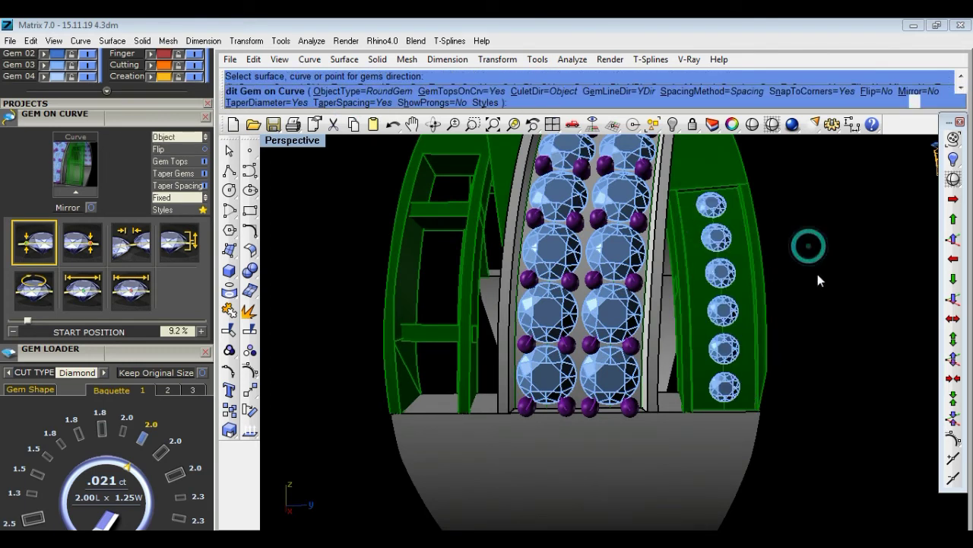
Replace the right column of round gems with 2.3 baguettes widened to 1.25 mm, then inspect them.
{"action": "right_click_drag", "start_coordinate": [817, 274], "coordinate": [779, 278]}
{"action": "left_click", "coordinate": [669, 324]}
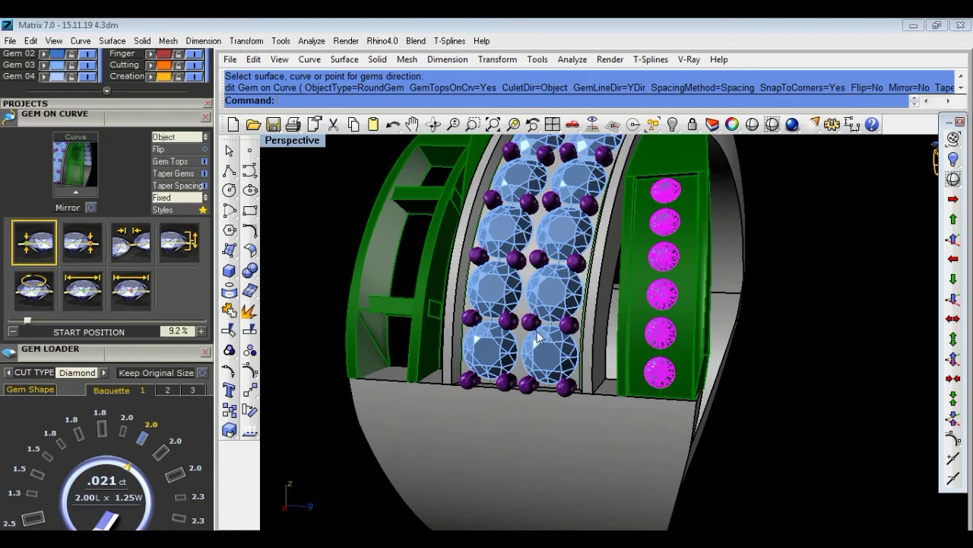
{"action": "scroll", "coordinate": [156, 259], "scroll_direction": "down", "scroll_amount": 3}
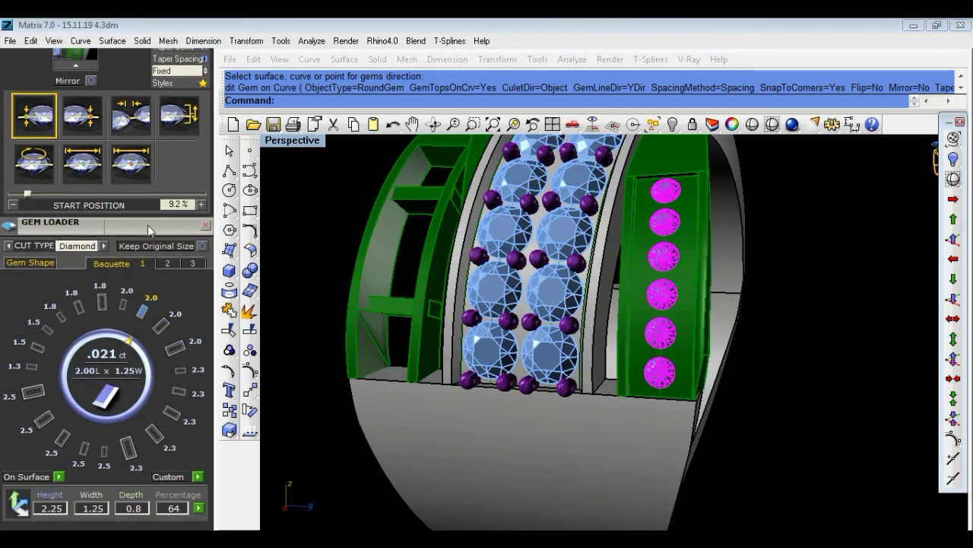
{"action": "left_click", "coordinate": [179, 372]}
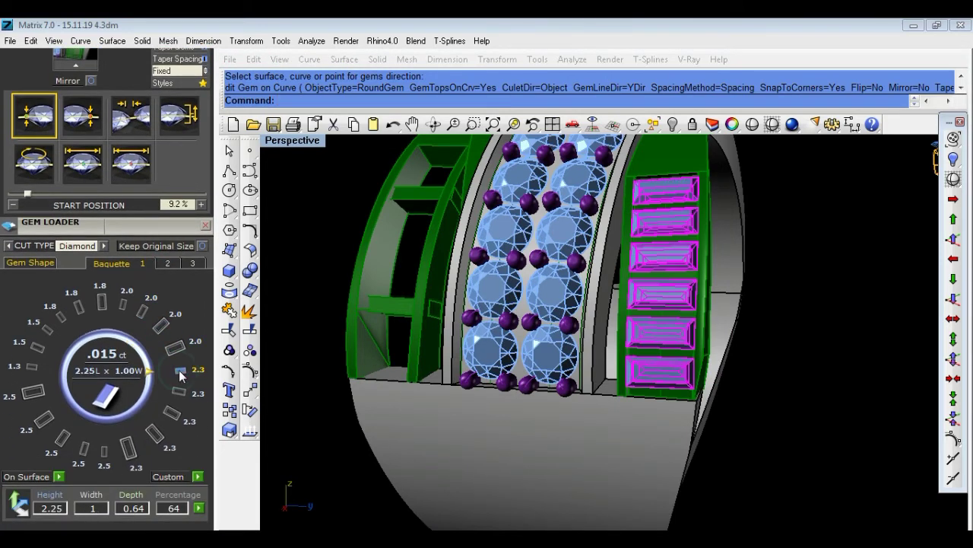
{"action": "left_click", "coordinate": [180, 391]}
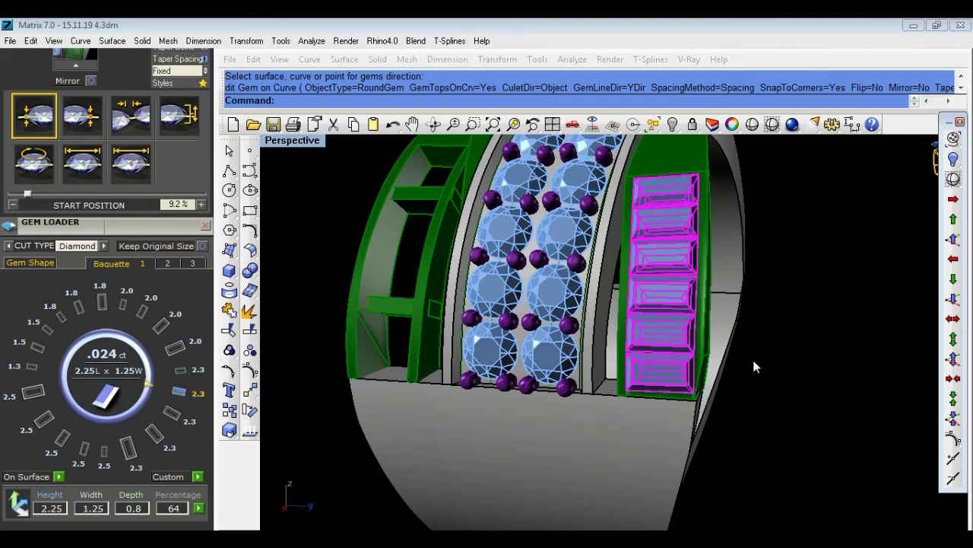
{"action": "right_click_drag", "start_coordinate": [753, 367], "coordinate": [702, 363]}
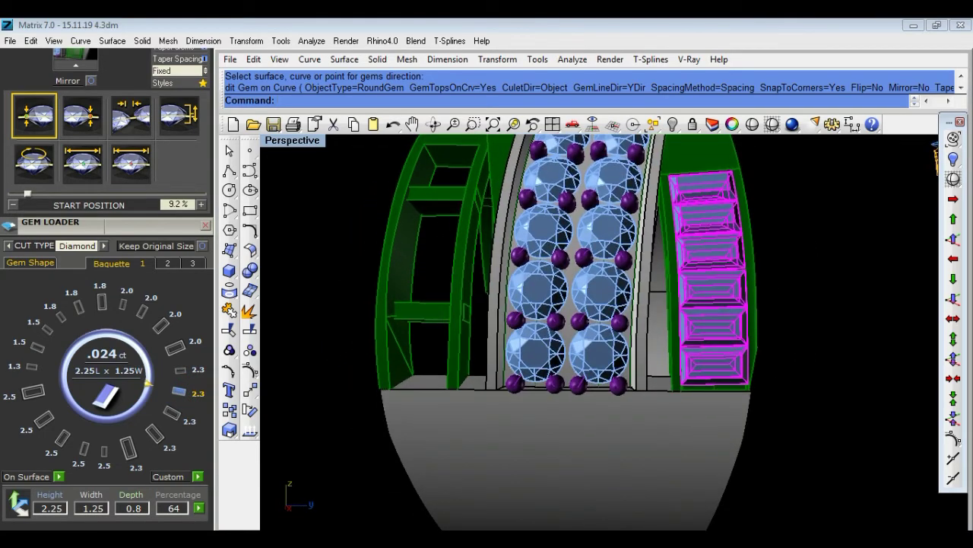
{"action": "right_click", "coordinate": [802, 359]}
{"action": "mouse_move", "coordinate": [801, 337]}
{"action": "right_mouse_down"}
{"action": "mouse_move", "coordinate": [790, 376]}
{"action": "mouse_move", "coordinate": [653, 248]}
{"action": "mouse_move", "coordinate": [787, 331]}
{"action": "mouse_move", "coordinate": [793, 349]}
{"action": "right_mouse_up"}
{"action": "scroll", "coordinate": [688, 216], "scroll_direction": "up", "scroll_amount": 3}
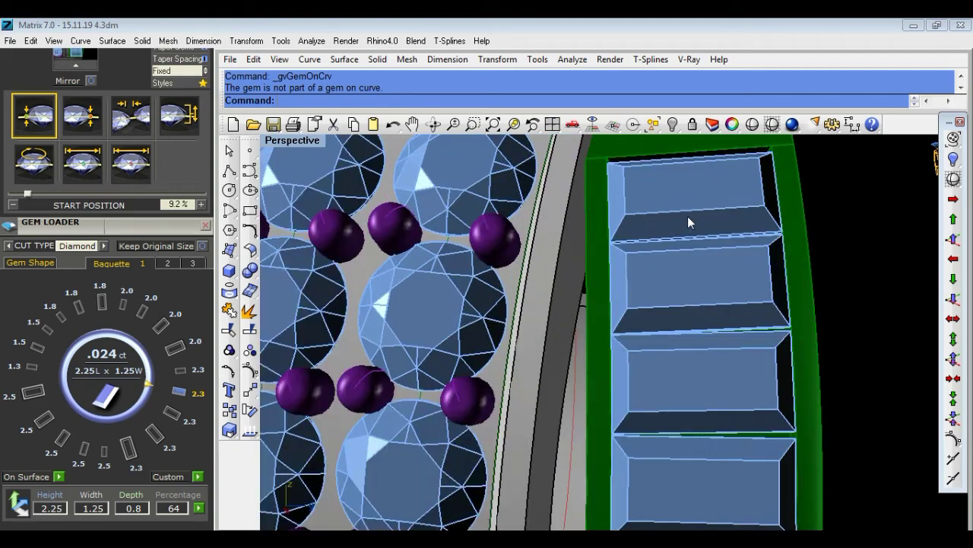
{"action": "scroll", "coordinate": [688, 216], "scroll_direction": "down", "scroll_amount": 5}
{"action": "scroll", "coordinate": [716, 308], "scroll_direction": "up", "scroll_amount": 3}
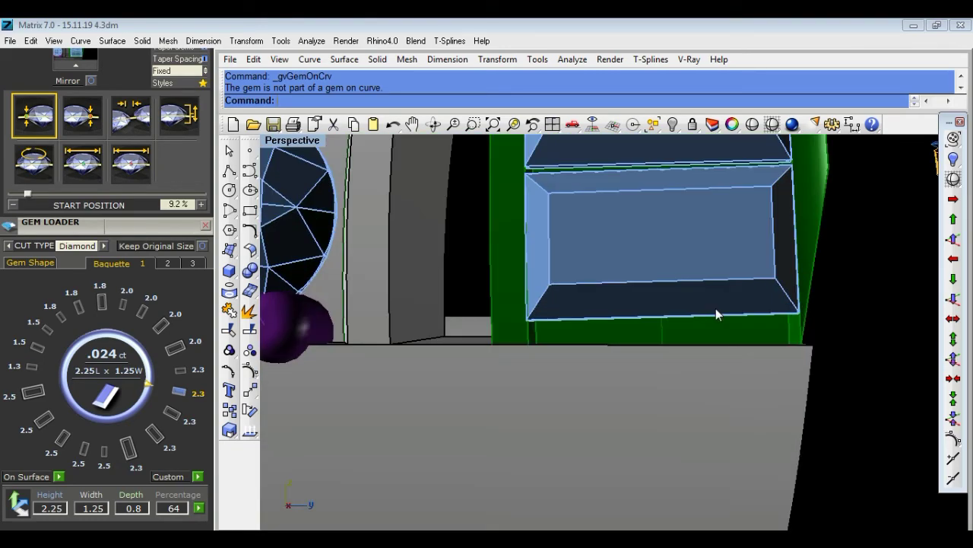
{"action": "scroll", "coordinate": [716, 308], "scroll_direction": "down", "scroll_amount": 3}
{"action": "scroll", "coordinate": [746, 393], "scroll_direction": "up", "scroll_amount": 2}
{"action": "right_click_drag", "start_coordinate": [746, 393], "coordinate": [735, 358]}
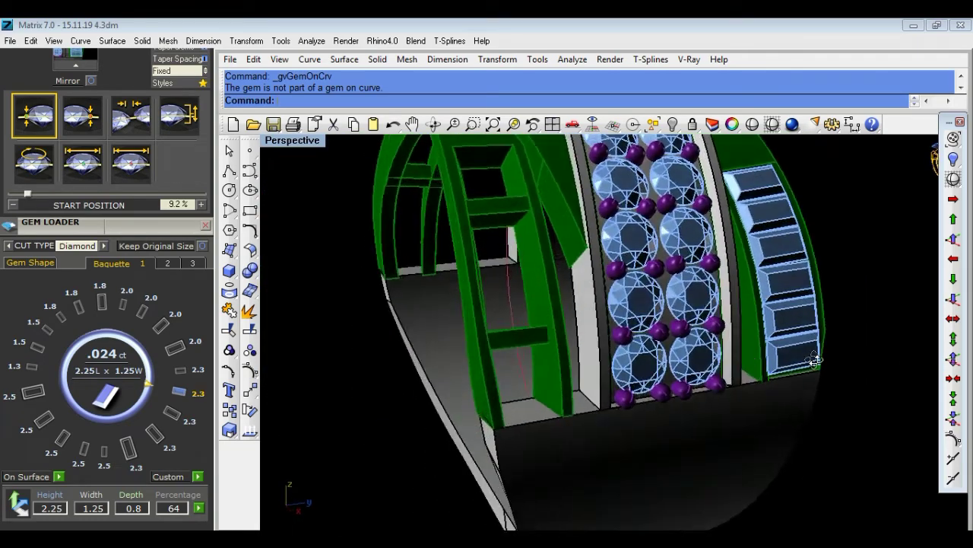
{"action": "right_click_drag", "start_coordinate": [496, 312], "coordinate": [289, 250]}
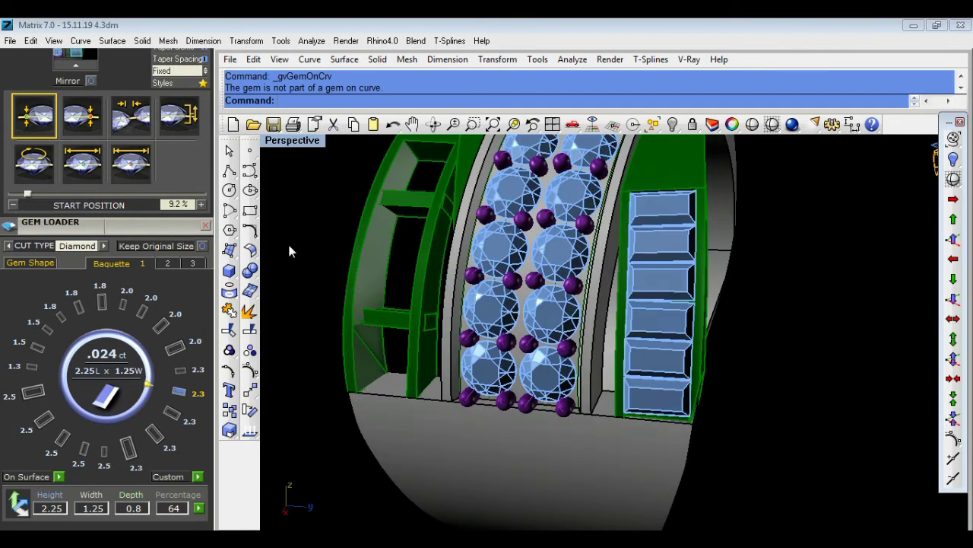
{"action": "scroll", "coordinate": [152, 213], "scroll_direction": "up", "scroll_amount": 5}
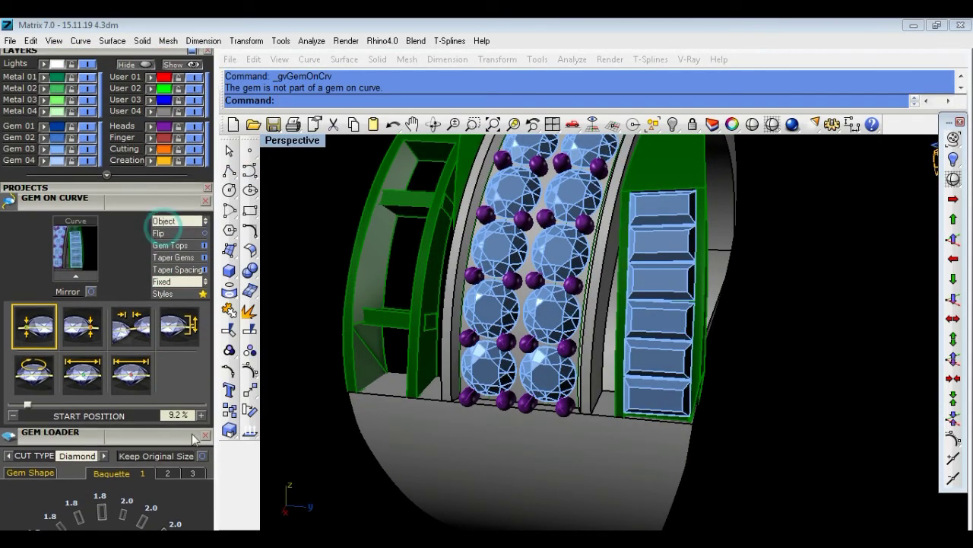
{"action": "scroll", "coordinate": [144, 197], "scroll_direction": "up", "scroll_amount": 3}
{"action": "scroll", "coordinate": [134, 181], "scroll_direction": "up", "scroll_amount": 2}
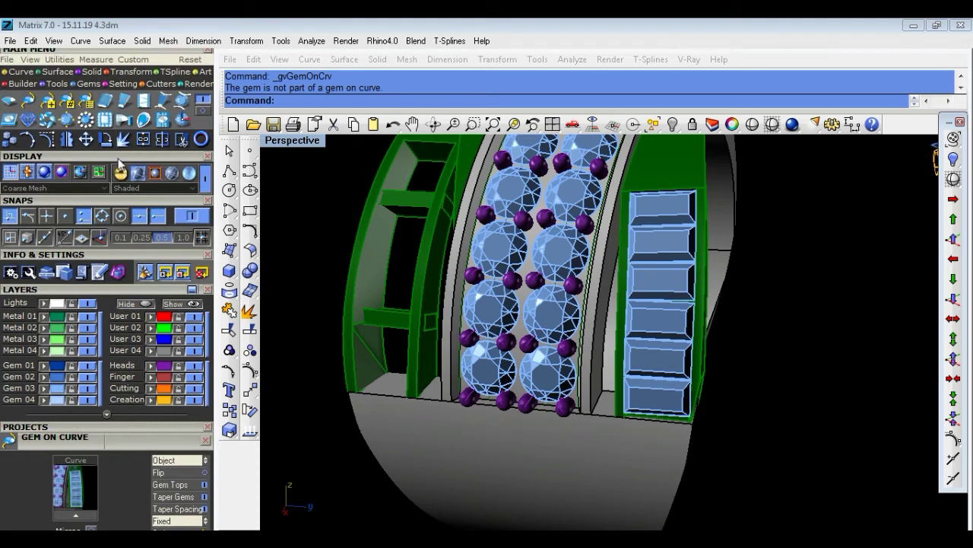
{"action": "scroll", "coordinate": [131, 175], "scroll_direction": "up", "scroll_amount": 2}
Duplicate the green frame's outer and inner edges as curves.
{"action": "left_click", "coordinate": [27, 116]}
{"action": "left_click", "coordinate": [161, 162]}
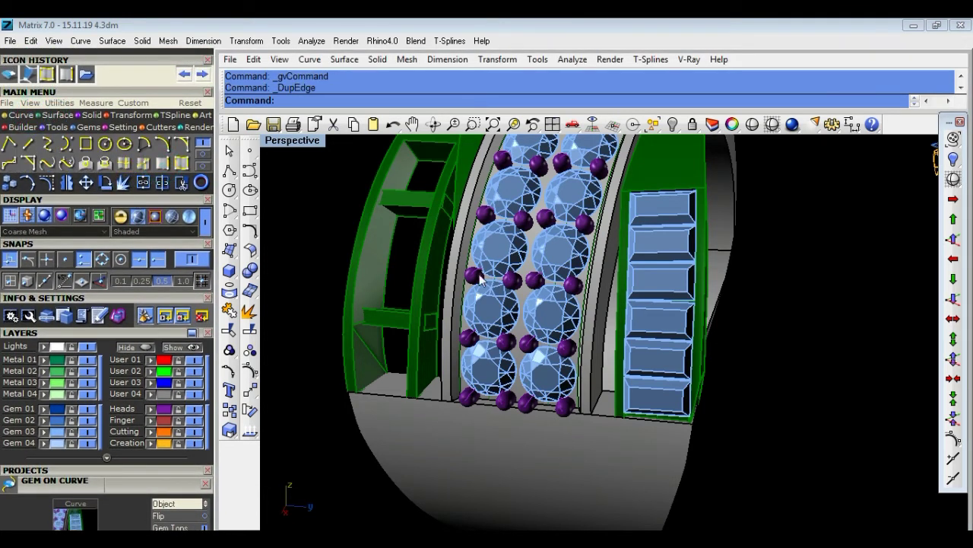
{"action": "scroll", "coordinate": [364, 219], "scroll_direction": "up", "scroll_amount": 2}
{"action": "left_click", "coordinate": [357, 304]}
{"action": "left_click", "coordinate": [350, 386]}
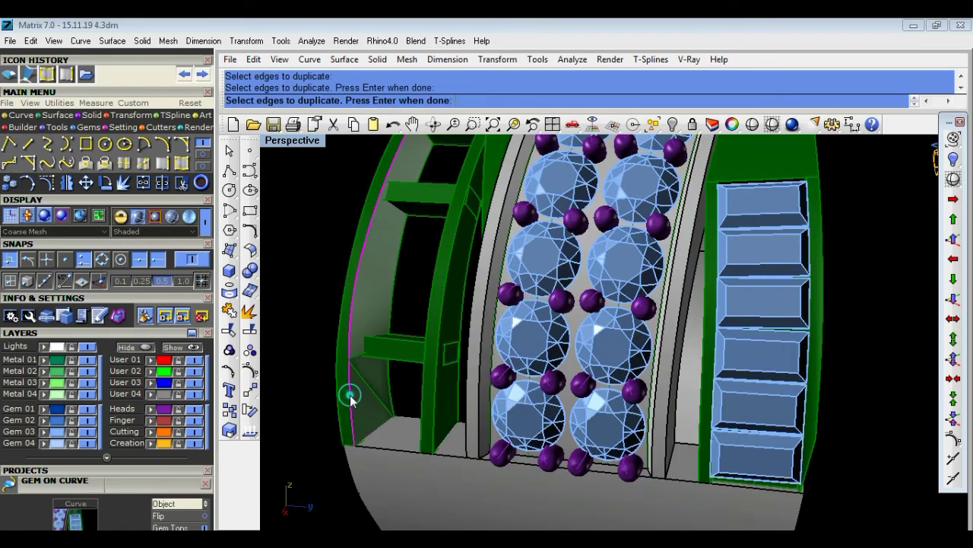
{"action": "left_click", "coordinate": [346, 359]}
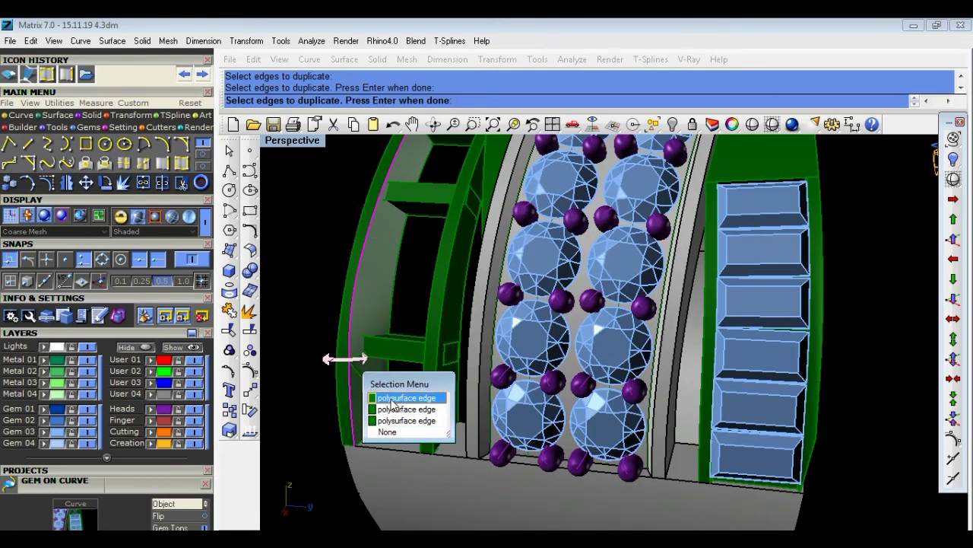
{"action": "left_click", "coordinate": [391, 402]}
{"action": "left_click", "coordinate": [424, 323]}
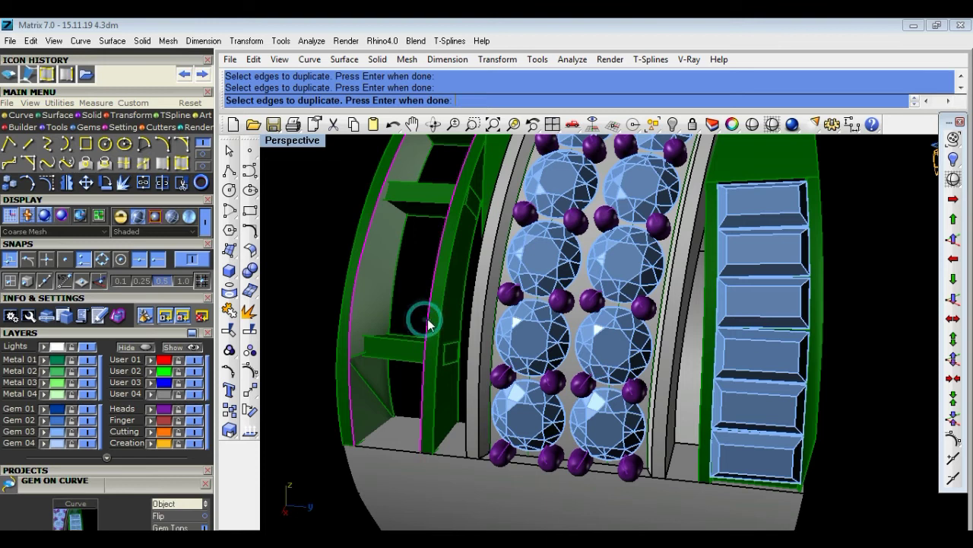
{"action": "scroll", "coordinate": [460, 315], "scroll_direction": "down", "scroll_amount": 3}
{"action": "key", "text": "Return"}
{"action": "left_click", "coordinate": [229, 310]}
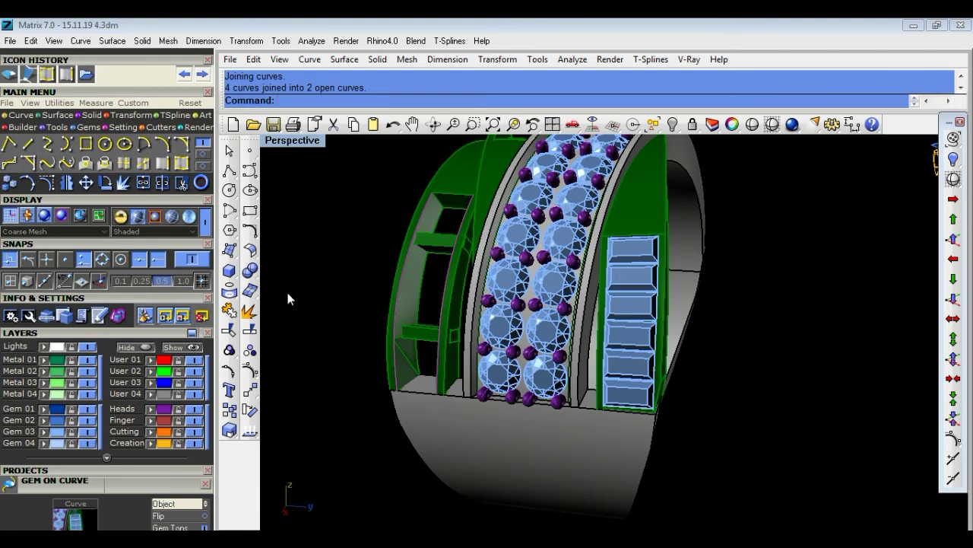
Offset the first frame curve 0.1 along the frame surface.
{"action": "scroll", "coordinate": [410, 287], "scroll_direction": "up", "scroll_amount": 2}
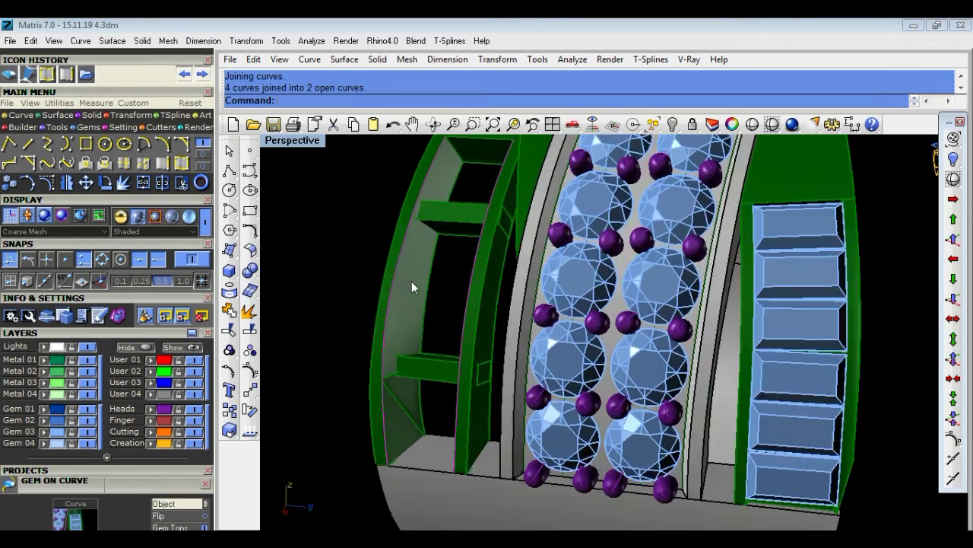
{"action": "left_click", "coordinate": [250, 229]}
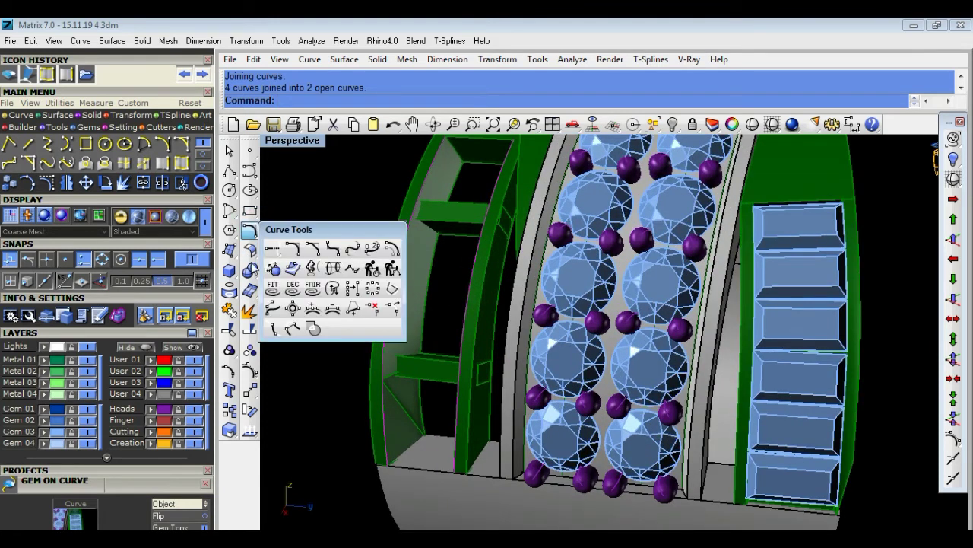
{"action": "left_click", "coordinate": [296, 273]}
{"action": "left_click", "coordinate": [397, 267]}
{"action": "left_click", "coordinate": [360, 257]}
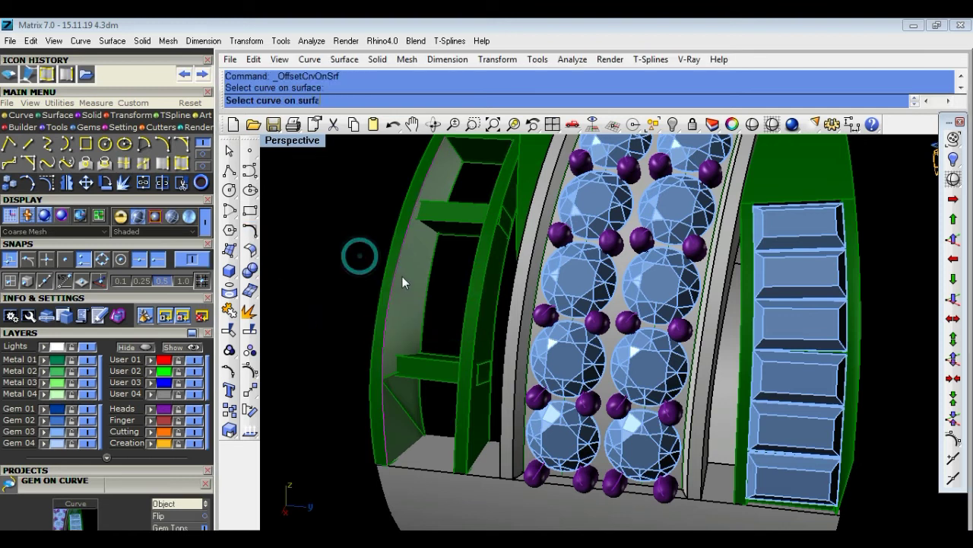
{"action": "left_click", "coordinate": [411, 278]}
{"action": "type", "text": "0.1"}
{"action": "key", "text": "Return"}
{"action": "mouse_move", "coordinate": [452, 306]}
{"action": "right_mouse_down"}
{"action": "mouse_move", "coordinate": [431, 294]}
{"action": "mouse_move", "coordinate": [586, 297]}
{"action": "right_mouse_up"}
Offset the second frame curve 0.1 along the frame surface.
{"action": "key", "text": "Return"}
{"action": "scroll", "coordinate": [713, 275], "scroll_direction": "up", "scroll_amount": 3}
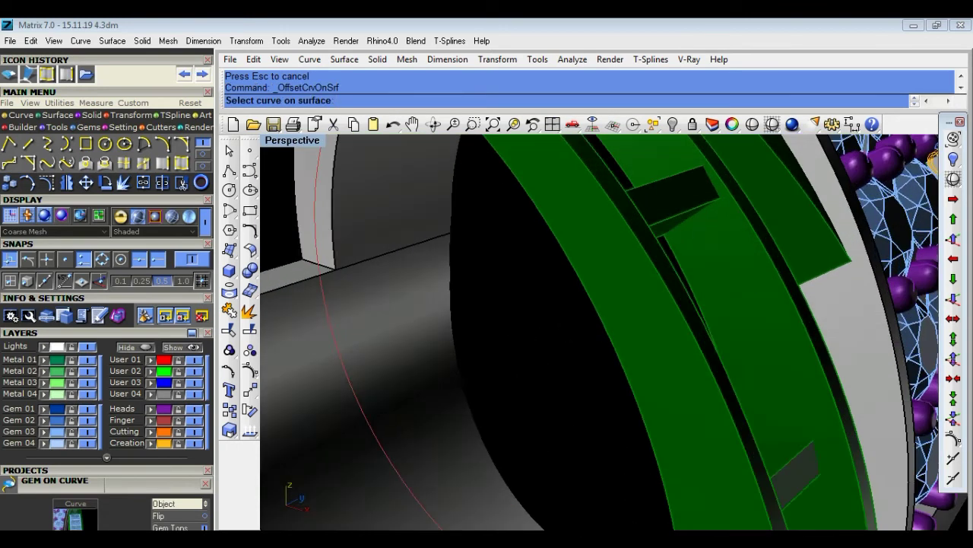
{"action": "left_click", "coordinate": [767, 294]}
{"action": "left_click", "coordinate": [766, 297]}
{"action": "left_click", "coordinate": [763, 298]}
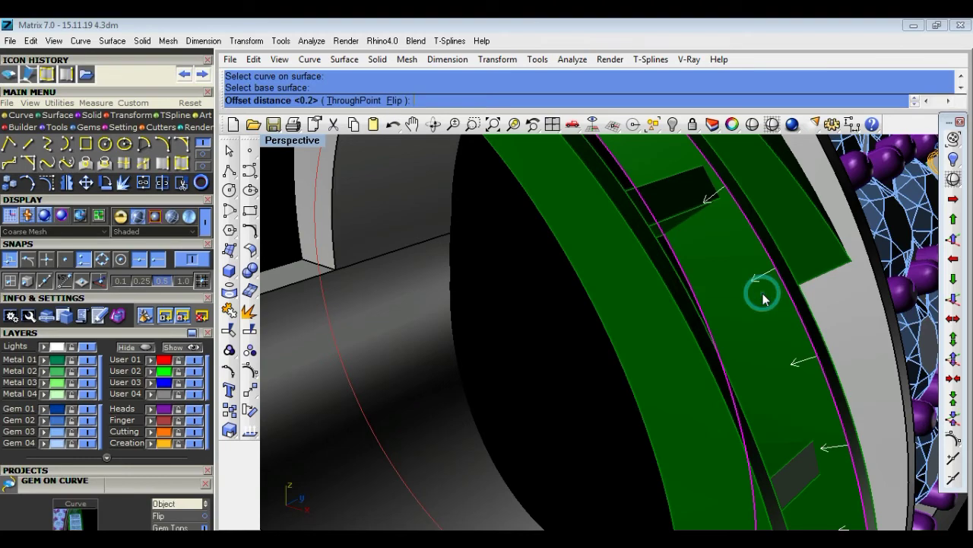
{"action": "type", "text": "0.1"}
{"action": "key", "text": "Return"}
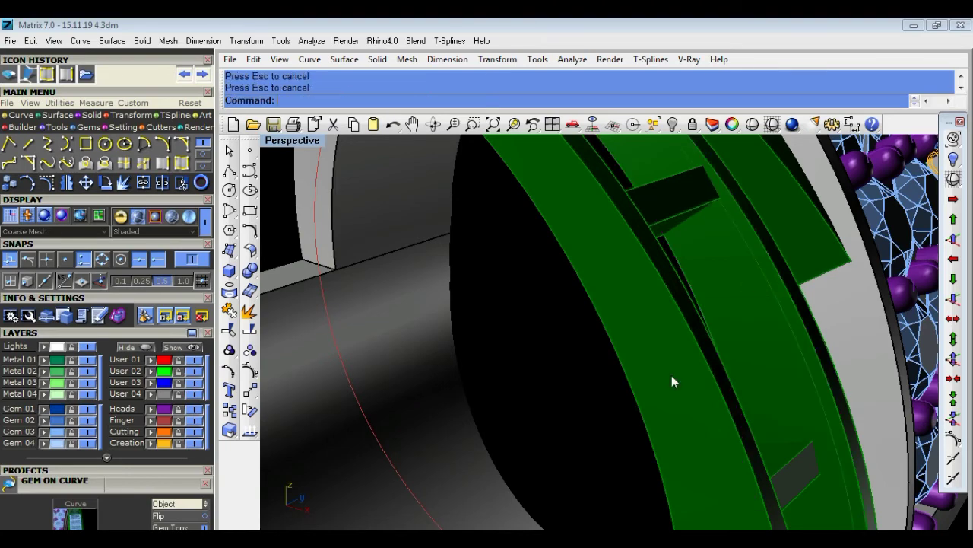
{"action": "scroll", "coordinate": [609, 419], "scroll_direction": "down", "scroll_amount": 3}
{"action": "right_click_drag", "start_coordinate": [609, 411], "coordinate": [463, 417]}
{"action": "scroll", "coordinate": [380, 341], "scroll_direction": "up", "scroll_amount": 2}
{"action": "scroll", "coordinate": [391, 311], "scroll_direction": "up", "scroll_amount": 2}
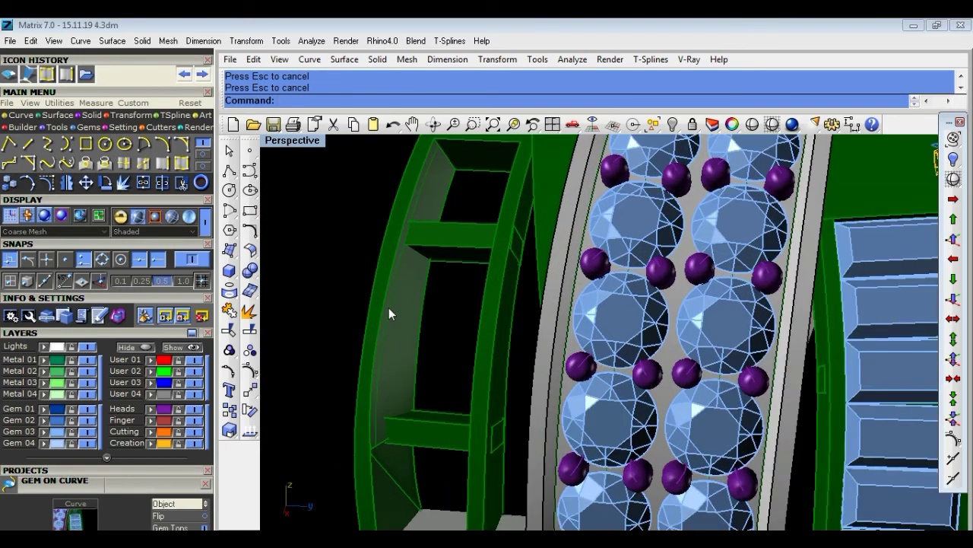
{"action": "left_click", "coordinate": [388, 304]}
{"action": "key", "text": "Escape"}
Look around the green arch and select the offset curves to check them.
{"action": "right_click_drag", "start_coordinate": [404, 461], "coordinate": [391, 457]}
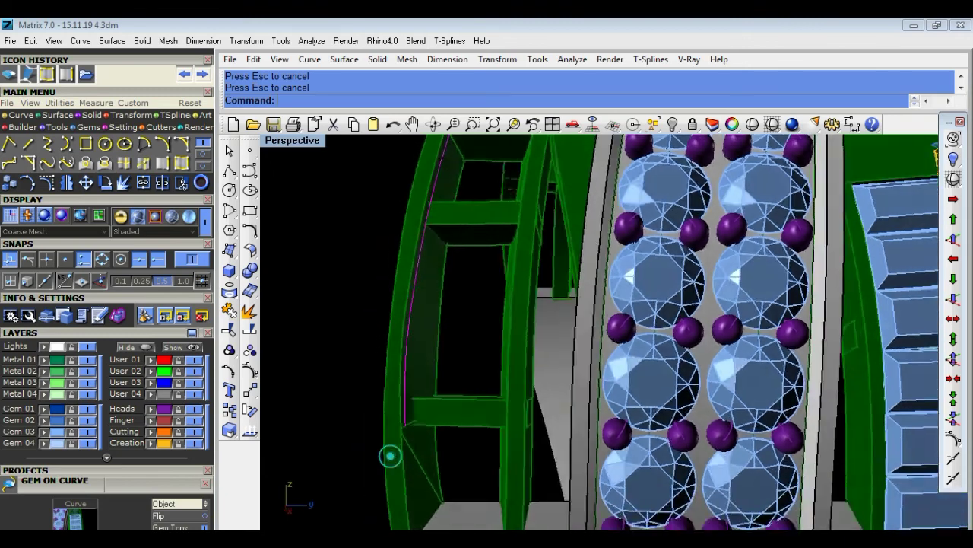
{"action": "mouse_move", "coordinate": [373, 419]}
{"action": "right_mouse_down"}
{"action": "mouse_move", "coordinate": [353, 416]}
{"action": "mouse_move", "coordinate": [491, 398]}
{"action": "right_mouse_up"}
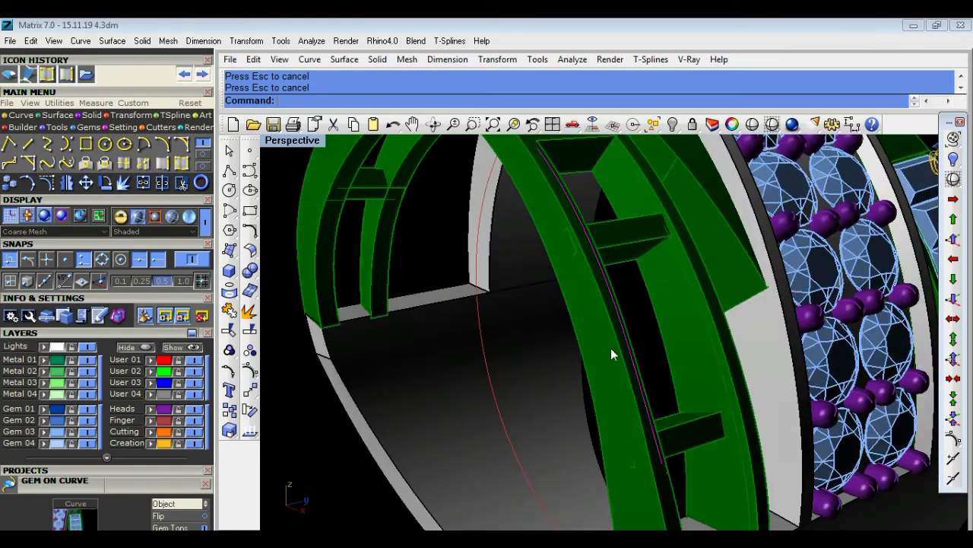
{"action": "mouse_move", "coordinate": [339, 401]}
{"action": "right_mouse_down"}
{"action": "mouse_move", "coordinate": [456, 436]}
{"action": "mouse_move", "coordinate": [602, 373]}
{"action": "mouse_move", "coordinate": [619, 330]}
{"action": "mouse_move", "coordinate": [666, 369]}
{"action": "mouse_move", "coordinate": [646, 363]}
{"action": "right_mouse_up"}
{"action": "left_click", "coordinate": [718, 359]}
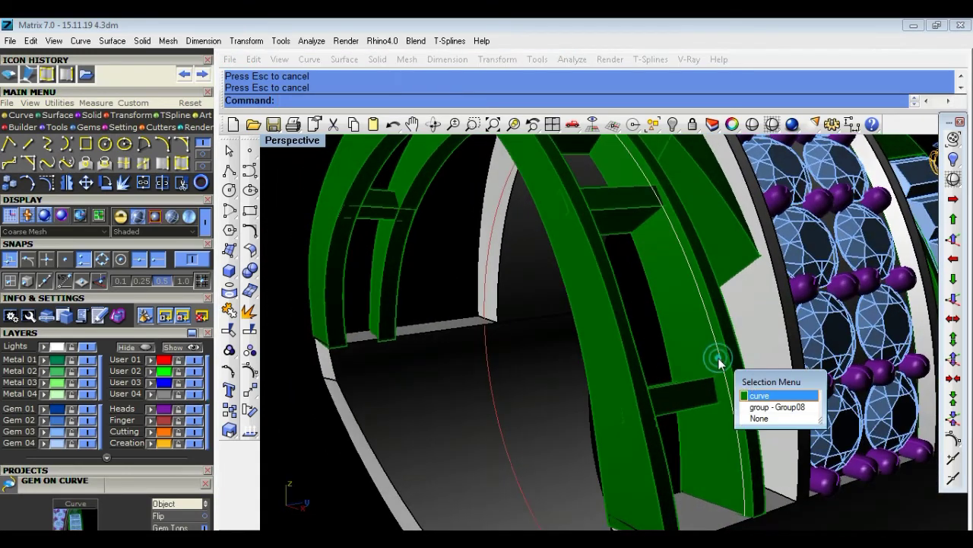
{"action": "left_click", "coordinate": [770, 397]}
{"action": "mouse_move", "coordinate": [771, 398]}
{"action": "right_mouse_down", "text": "shift"}
{"action": "mouse_move", "coordinate": [664, 409]}
{"action": "mouse_move", "coordinate": [635, 394]}
{"action": "right_mouse_up", "text": "shift"}
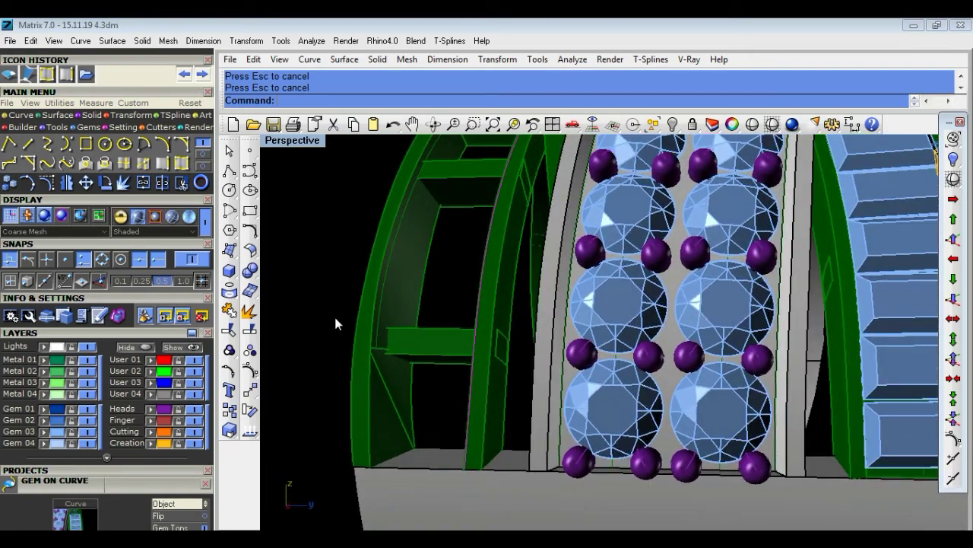
{"action": "right_click_drag", "start_coordinate": [459, 306], "coordinate": [669, 313]}
{"action": "left_click", "coordinate": [672, 312]}
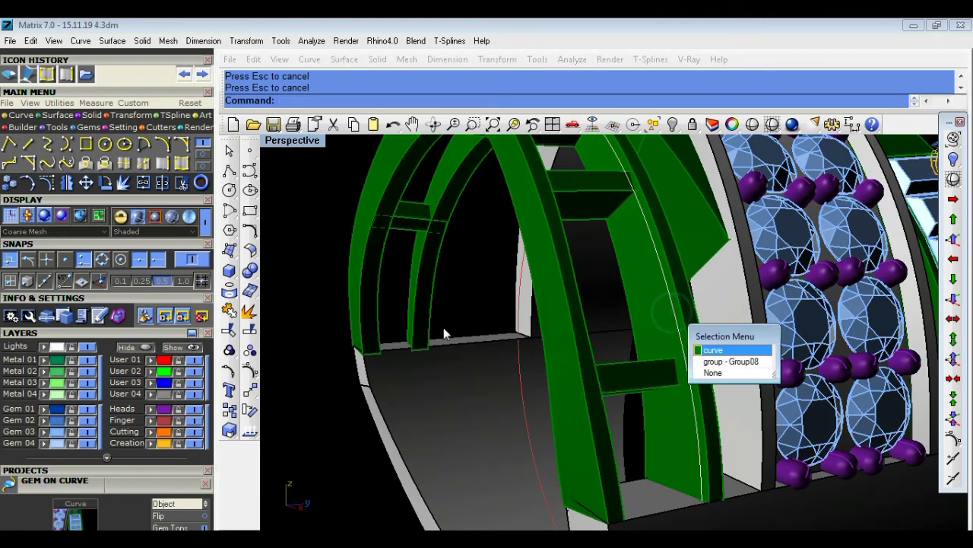
{"action": "left_click", "coordinate": [326, 318]}
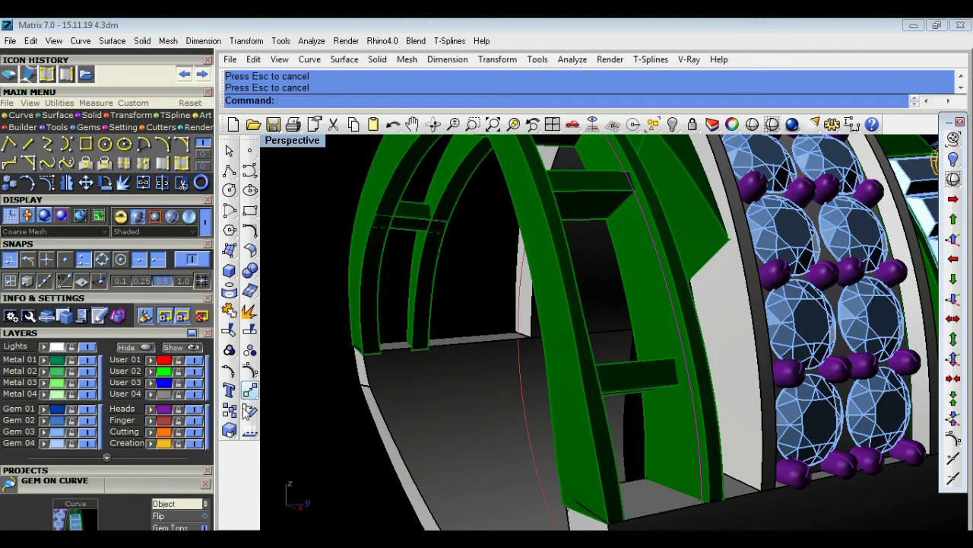
Paste a copy of the frame curve and move it from its end to the other green frame's corner.
{"action": "left_click", "coordinate": [251, 392]}
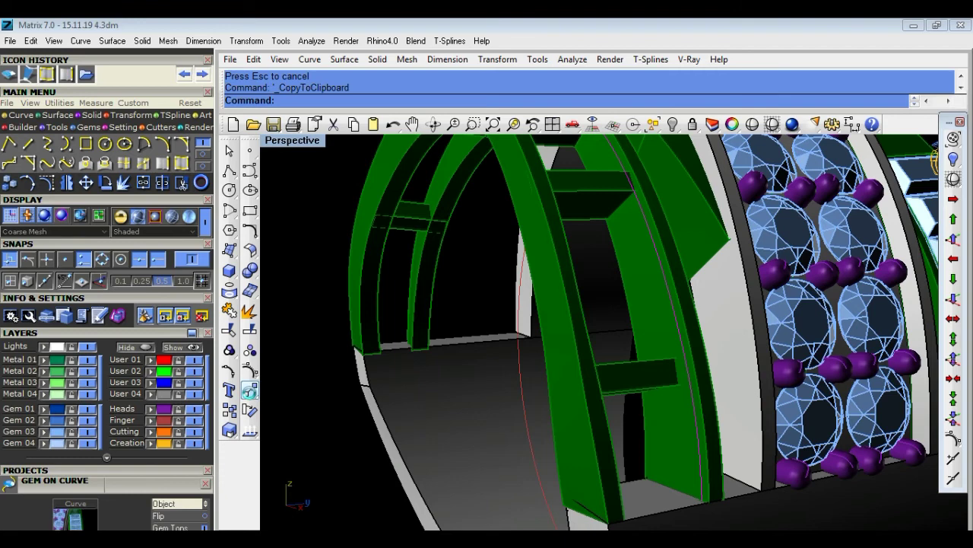
{"action": "left_click", "coordinate": [250, 391]}
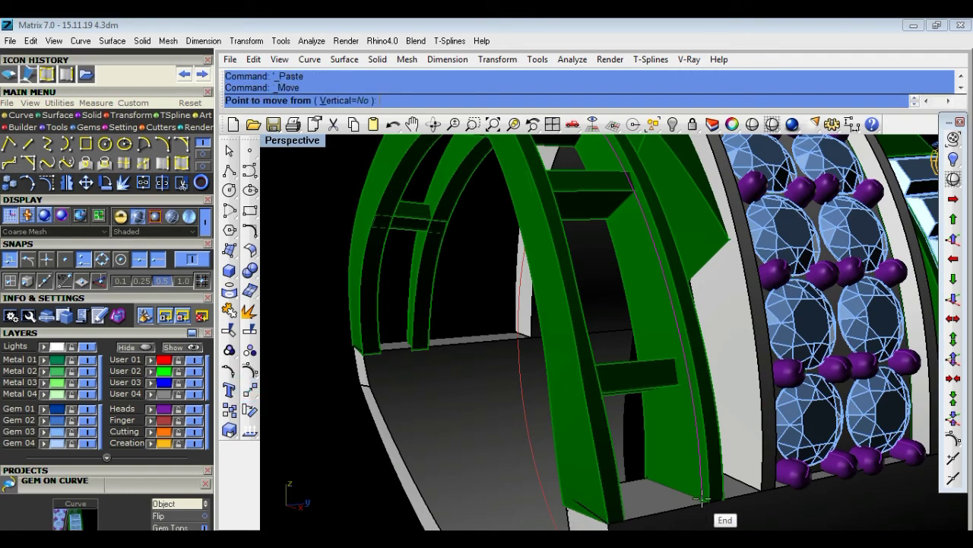
{"action": "scroll", "coordinate": [702, 499], "scroll_direction": "up", "scroll_amount": 5}
{"action": "scroll", "coordinate": [701, 502], "scroll_direction": "down", "scroll_amount": 3}
{"action": "scroll", "coordinate": [701, 502], "scroll_direction": "down", "scroll_amount": 2}
{"action": "mouse_move", "coordinate": [676, 485]}
{"action": "right_mouse_down"}
{"action": "mouse_move", "coordinate": [652, 521]}
{"action": "mouse_move", "coordinate": [652, 174]}
{"action": "mouse_move", "coordinate": [600, 165]}
{"action": "right_mouse_up"}
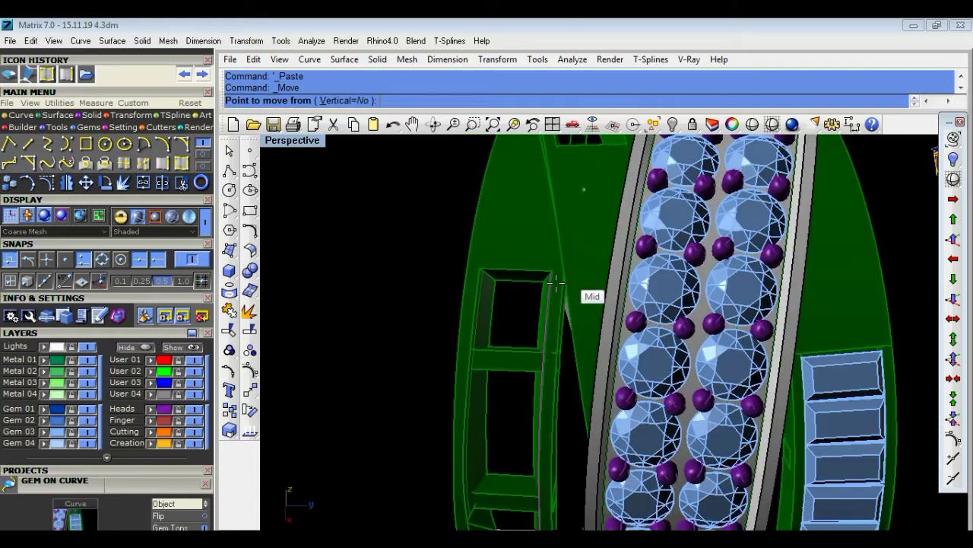
{"action": "scroll", "coordinate": [557, 283], "scroll_direction": "up", "scroll_amount": 2}
{"action": "scroll", "coordinate": [558, 287], "scroll_direction": "up", "scroll_amount": 2}
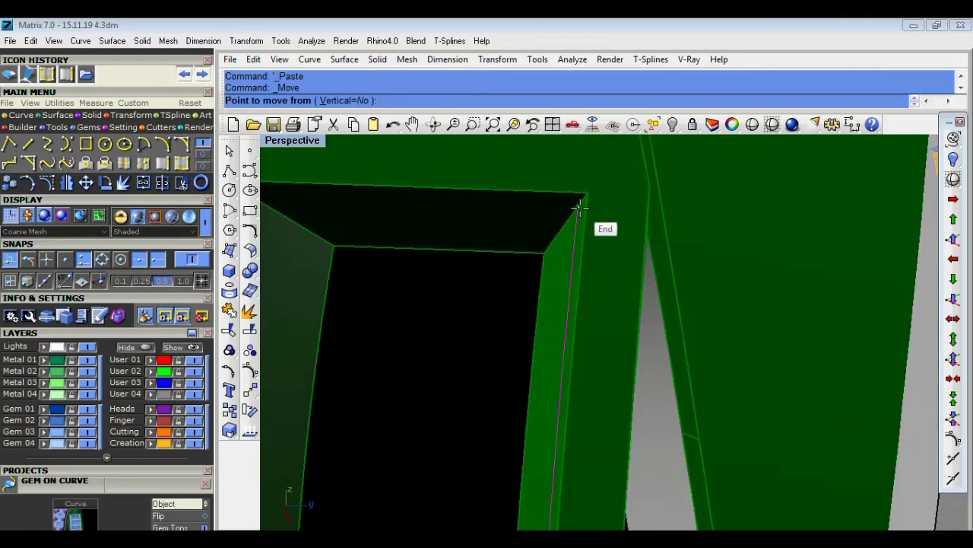
{"action": "left_click", "coordinate": [580, 206]}
{"action": "scroll", "coordinate": [578, 206], "scroll_direction": "down", "scroll_amount": 3}
{"action": "scroll", "coordinate": [548, 211], "scroll_direction": "down", "scroll_amount": 2}
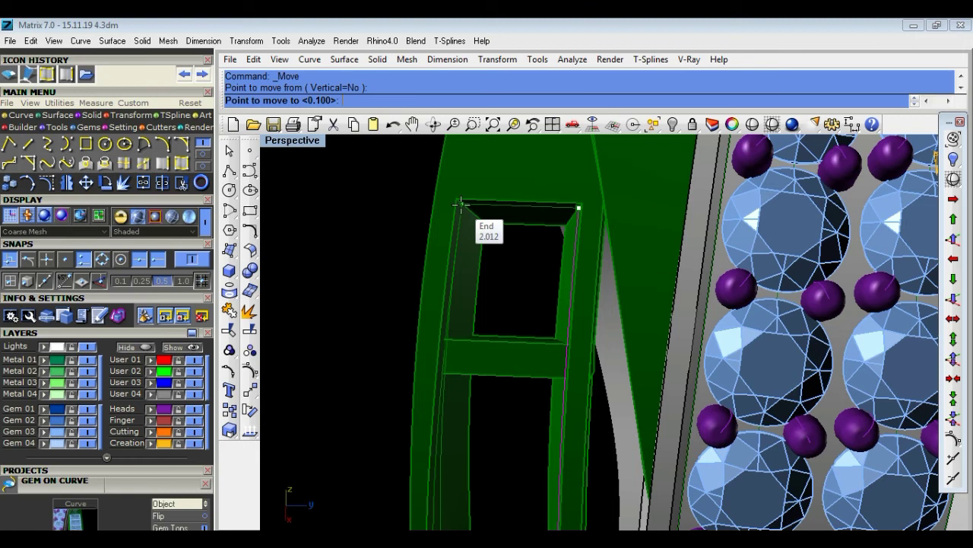
{"action": "scroll", "coordinate": [461, 204], "scroll_direction": "up", "scroll_amount": 2}
{"action": "scroll", "coordinate": [463, 203], "scroll_direction": "up", "scroll_amount": 2}
{"action": "scroll", "coordinate": [464, 205], "scroll_direction": "up", "scroll_amount": 2}
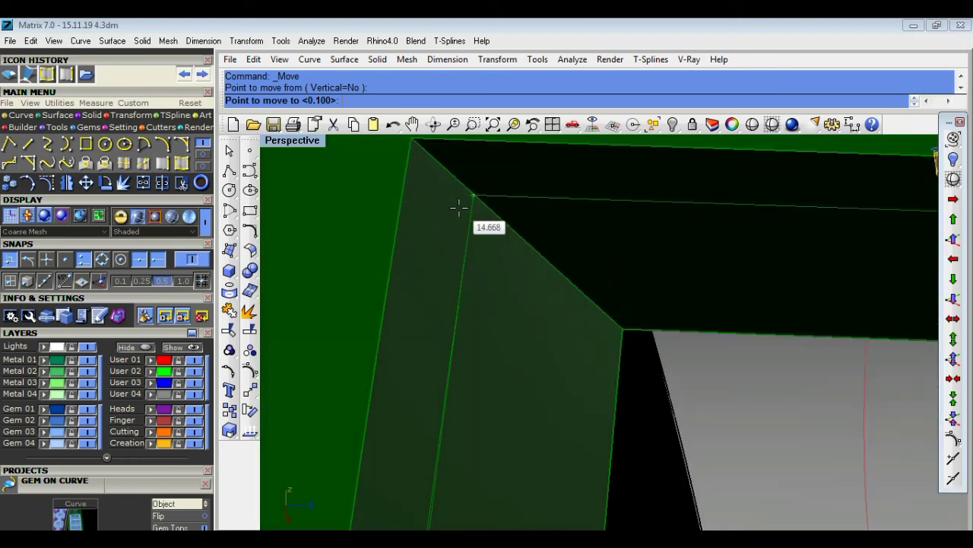
{"action": "left_click", "coordinate": [471, 200]}
Delete the unwanted curve on the frame.
{"action": "scroll", "coordinate": [471, 199], "scroll_direction": "down", "scroll_amount": 2}
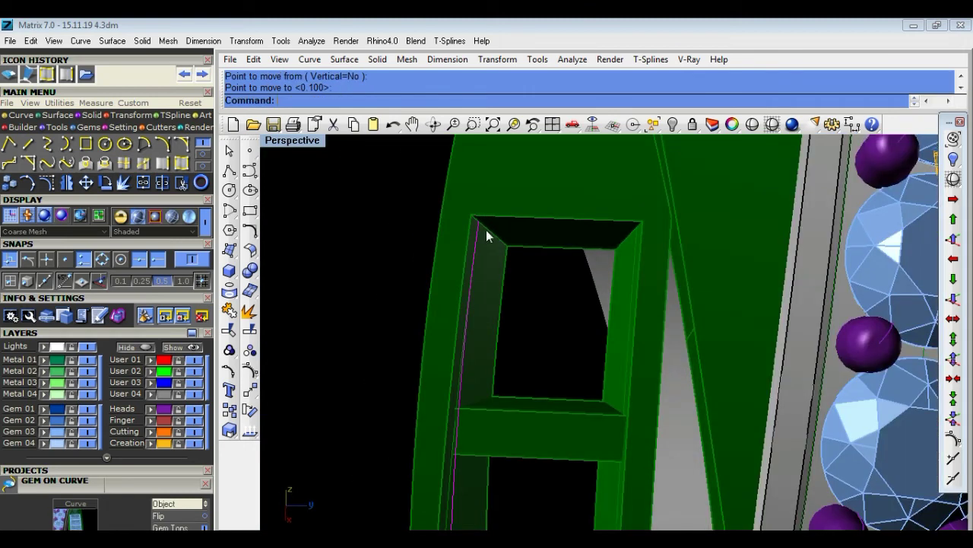
{"action": "scroll", "coordinate": [490, 262], "scroll_direction": "down", "scroll_amount": 2}
{"action": "mouse_move", "coordinate": [495, 293]}
{"action": "right_mouse_down"}
{"action": "mouse_move", "coordinate": [374, 207]}
{"action": "mouse_move", "coordinate": [598, 195]}
{"action": "mouse_move", "coordinate": [576, 202]}
{"action": "mouse_move", "coordinate": [600, 272]}
{"action": "right_mouse_up"}
{"action": "scroll", "coordinate": [619, 315], "scroll_direction": "up", "scroll_amount": 2}
{"action": "scroll", "coordinate": [622, 321], "scroll_direction": "down", "scroll_amount": 2}
{"action": "right_click_drag", "start_coordinate": [621, 322], "coordinate": [369, 241]}
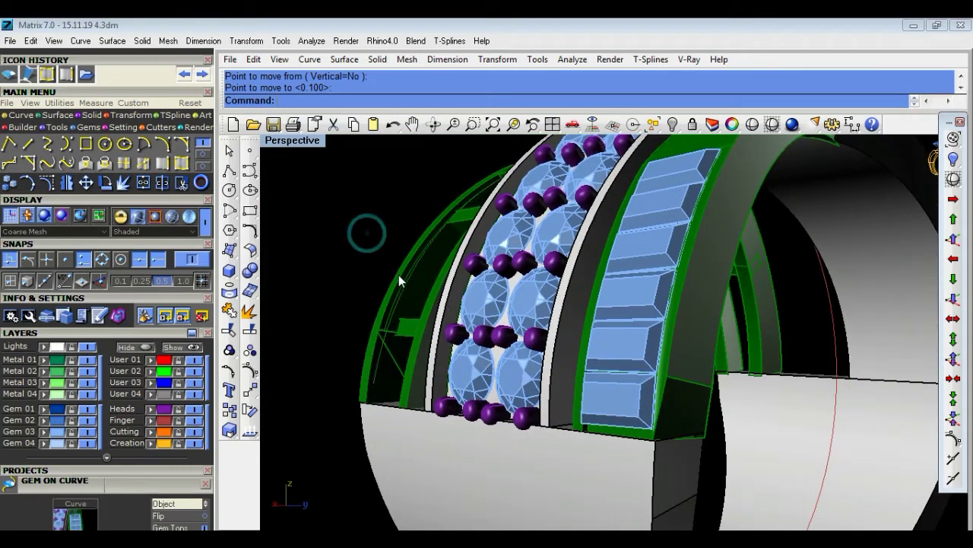
{"action": "scroll", "coordinate": [398, 274], "scroll_direction": "up", "scroll_amount": 5}
{"action": "left_click", "coordinate": [417, 286]}
{"action": "key", "text": "Delete"}
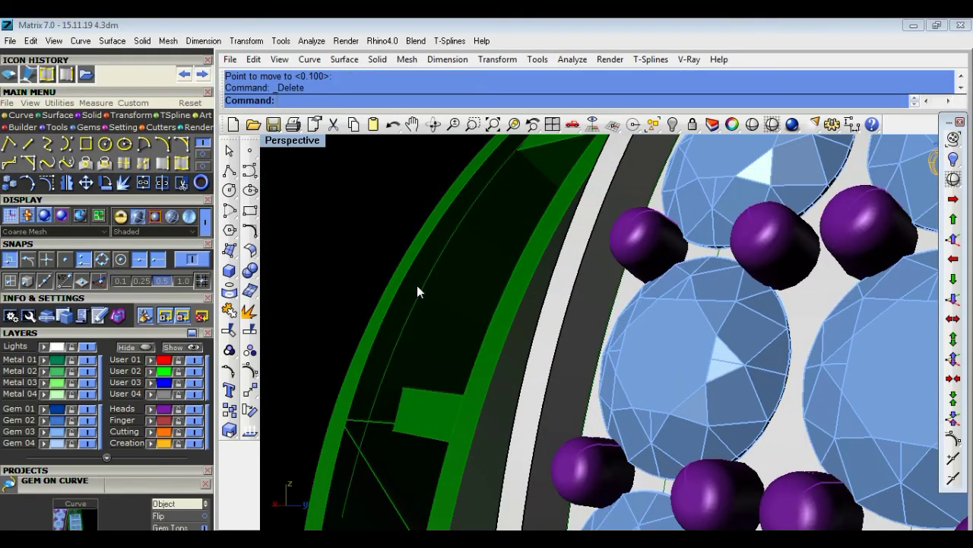
Orbit around the ring to check the curves along the green frame's edge.
{"action": "scroll", "coordinate": [417, 304], "scroll_direction": "down", "scroll_amount": 5}
{"action": "right_click_drag", "start_coordinate": [413, 322], "coordinate": [578, 326]}
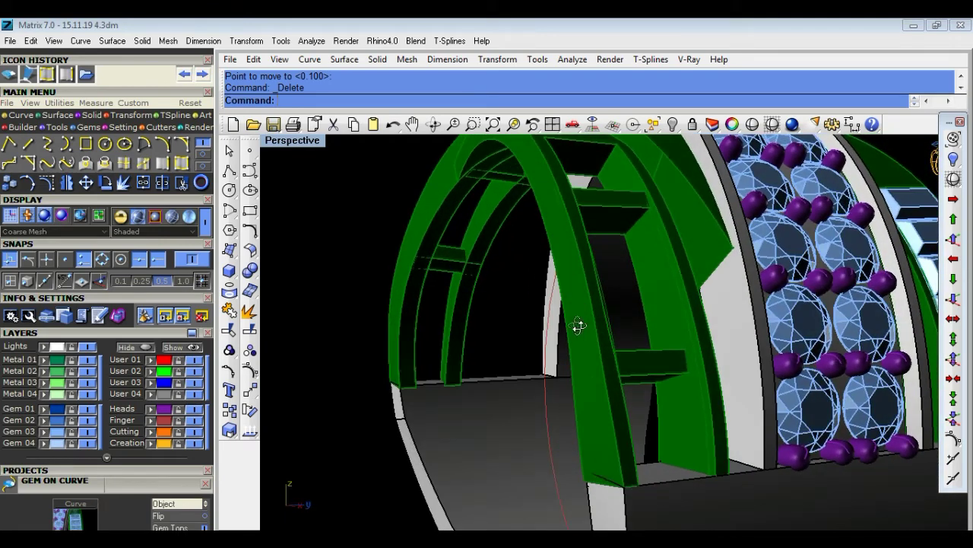
{"action": "mouse_move", "coordinate": [626, 282]}
{"action": "right_mouse_down"}
{"action": "mouse_move", "coordinate": [541, 368]}
{"action": "mouse_move", "coordinate": [504, 245]}
{"action": "right_mouse_up"}
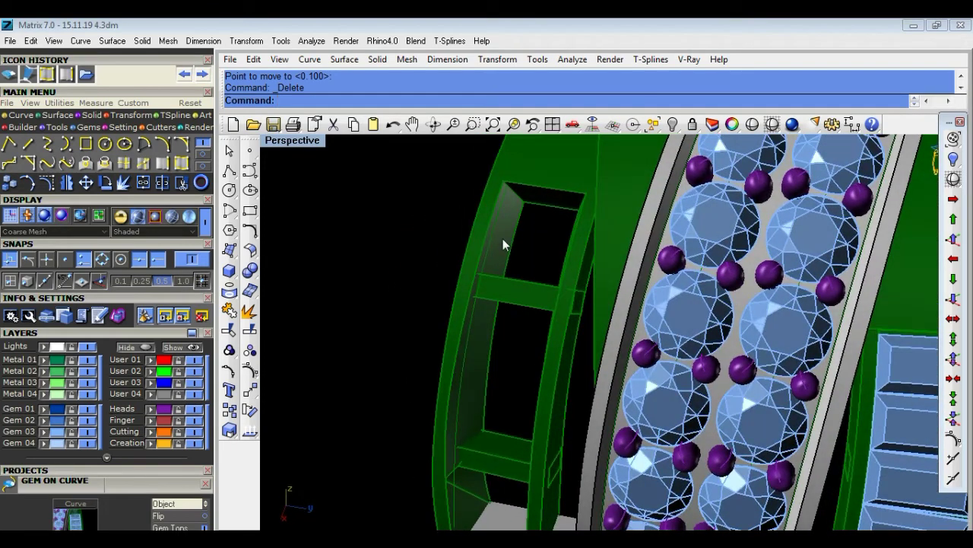
{"action": "left_click", "coordinate": [504, 221]}
{"action": "key", "text": "Escape"}
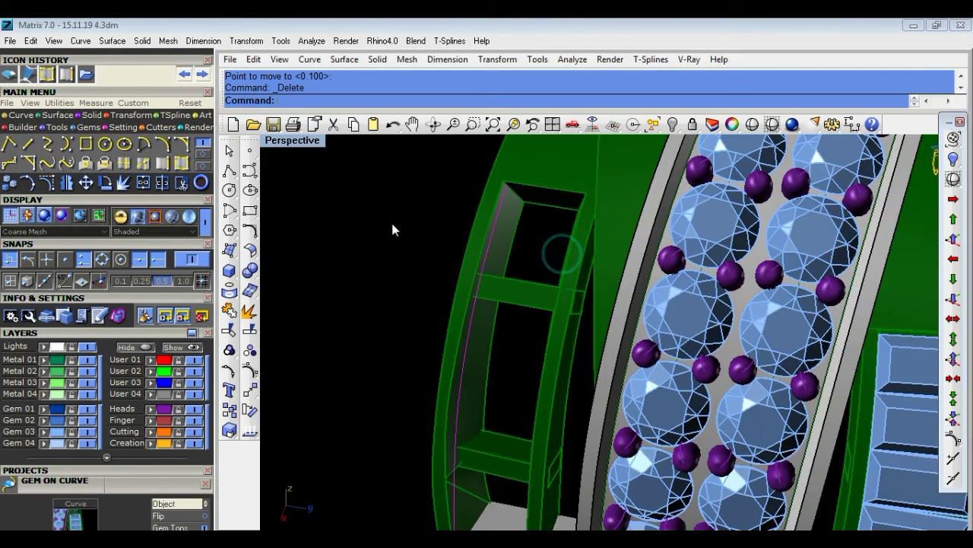
{"action": "scroll", "coordinate": [391, 220], "scroll_direction": "down", "scroll_amount": 4}
{"action": "mouse_move", "coordinate": [405, 270]}
{"action": "right_mouse_down"}
{"action": "mouse_move", "coordinate": [453, 207]}
{"action": "mouse_move", "coordinate": [456, 342]}
{"action": "right_mouse_up"}
{"action": "scroll", "coordinate": [448, 281], "scroll_direction": "up", "scroll_amount": 4}
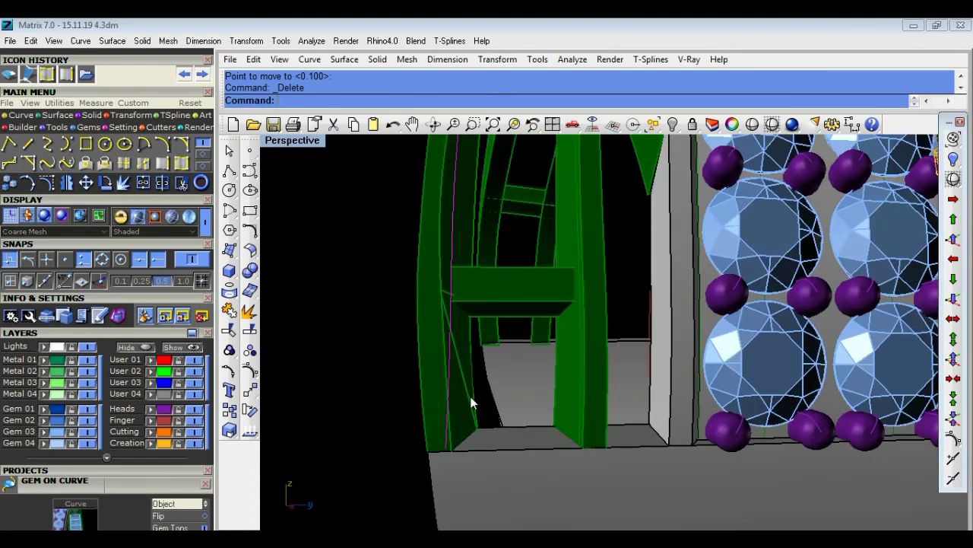
{"action": "right_click_drag", "start_coordinate": [461, 404], "coordinate": [487, 397]}
Loft a surface between the frame curves and create an averaged curve down its middle.
{"action": "left_click", "coordinate": [634, 368]}
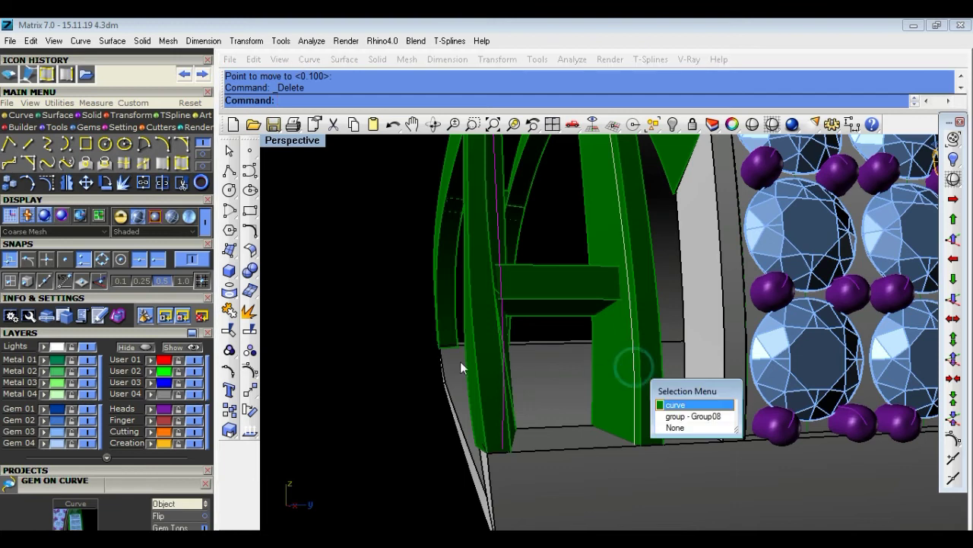
{"action": "left_click", "coordinate": [382, 331]}
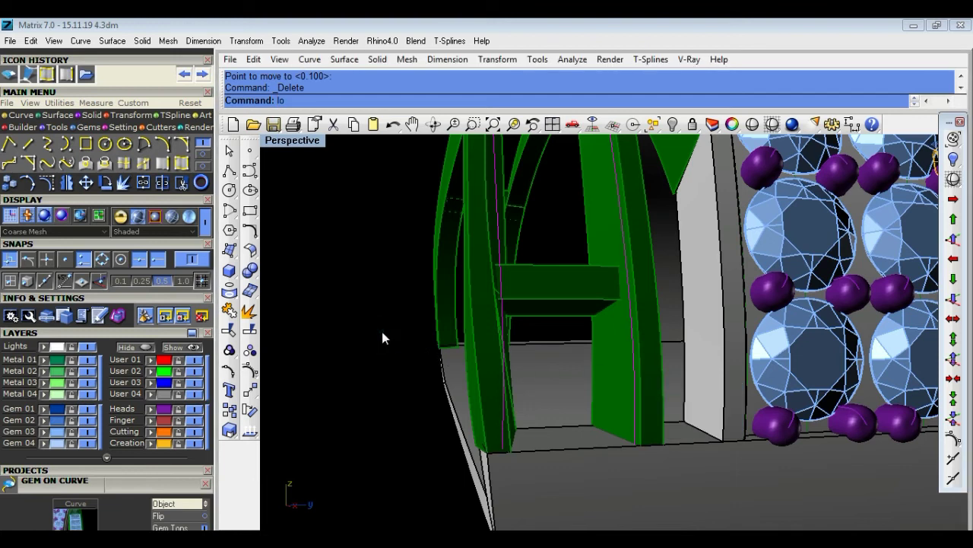
{"action": "key", "text": "Return"}
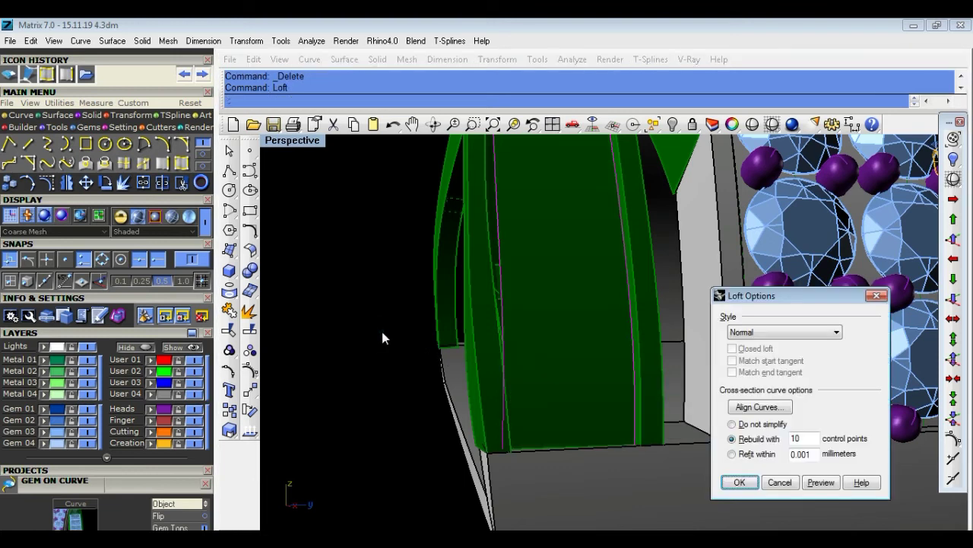
{"action": "key", "text": "Return"}
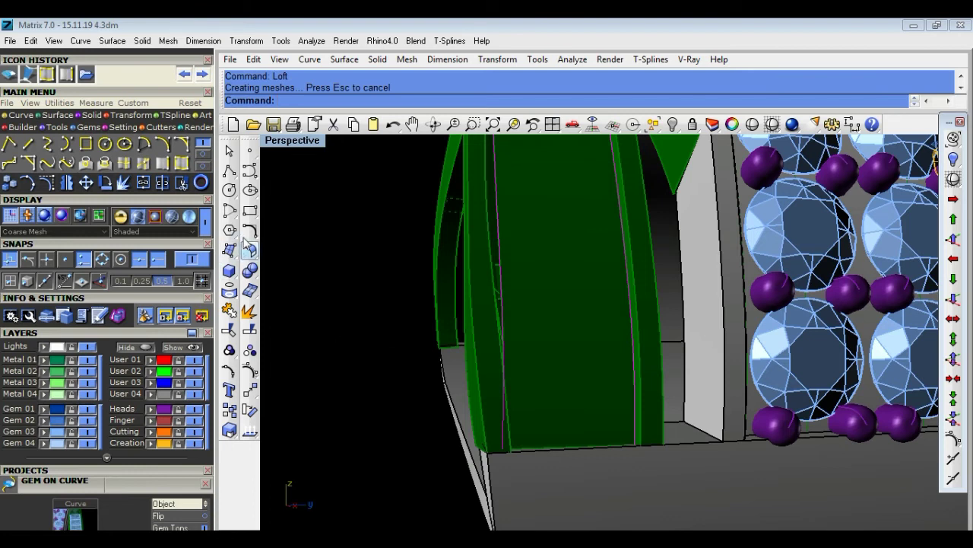
{"action": "left_click", "coordinate": [251, 174]}
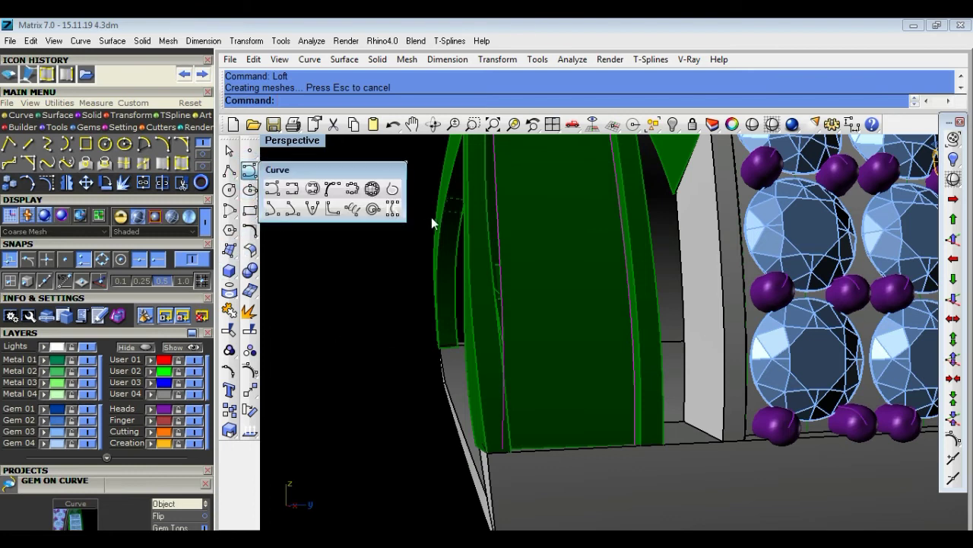
{"action": "left_click", "coordinate": [392, 209]}
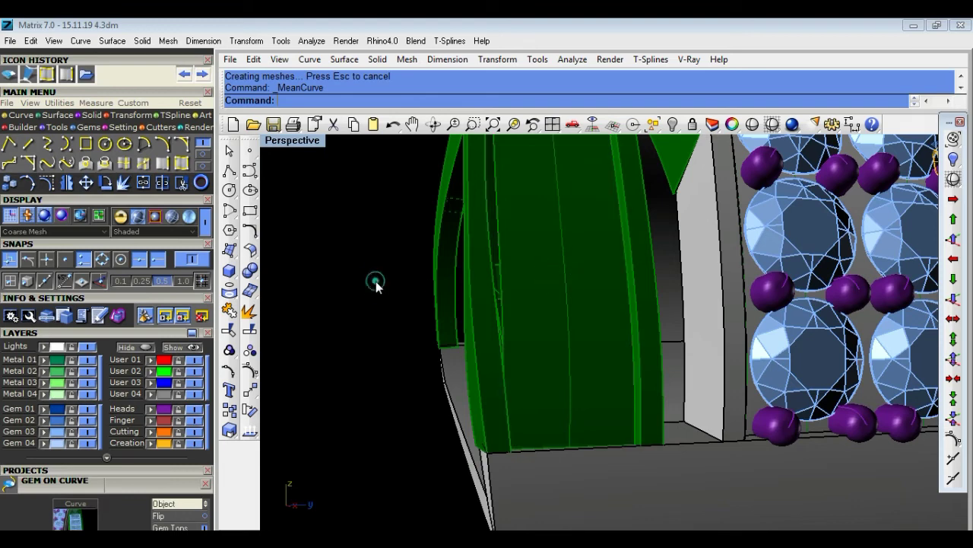
Select the curve in the left channel and bring up its quick actions menu.
{"action": "scroll", "coordinate": [373, 282], "scroll_direction": "down", "scroll_amount": 5}
{"action": "mouse_move", "coordinate": [413, 333]}
{"action": "right_mouse_down"}
{"action": "mouse_move", "coordinate": [426, 365]}
{"action": "mouse_move", "coordinate": [443, 344]}
{"action": "right_mouse_up"}
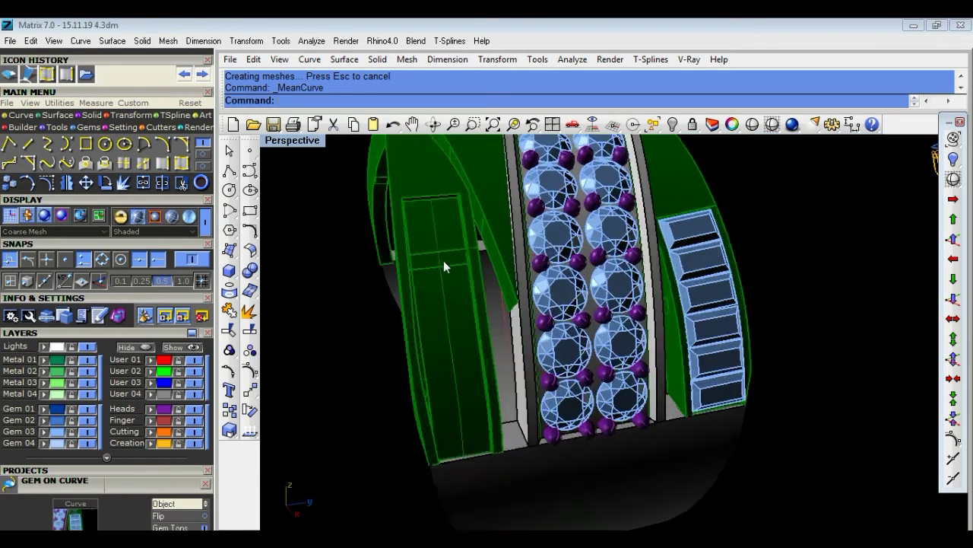
{"action": "scroll", "coordinate": [444, 262], "scroll_direction": "up", "scroll_amount": 5}
{"action": "left_click", "coordinate": [442, 330]}
{"action": "left_click", "coordinate": [304, 306]}
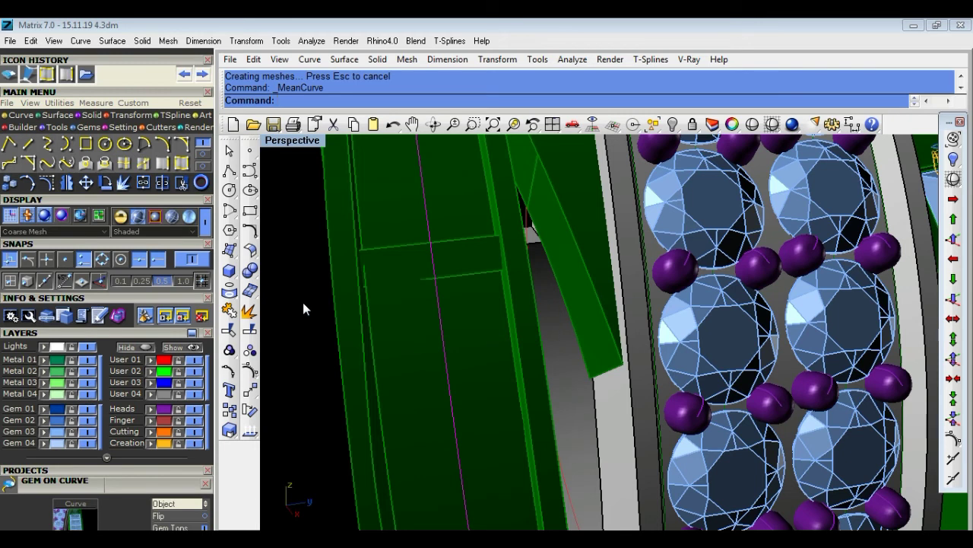
{"action": "middle_click", "coordinate": [303, 302]}
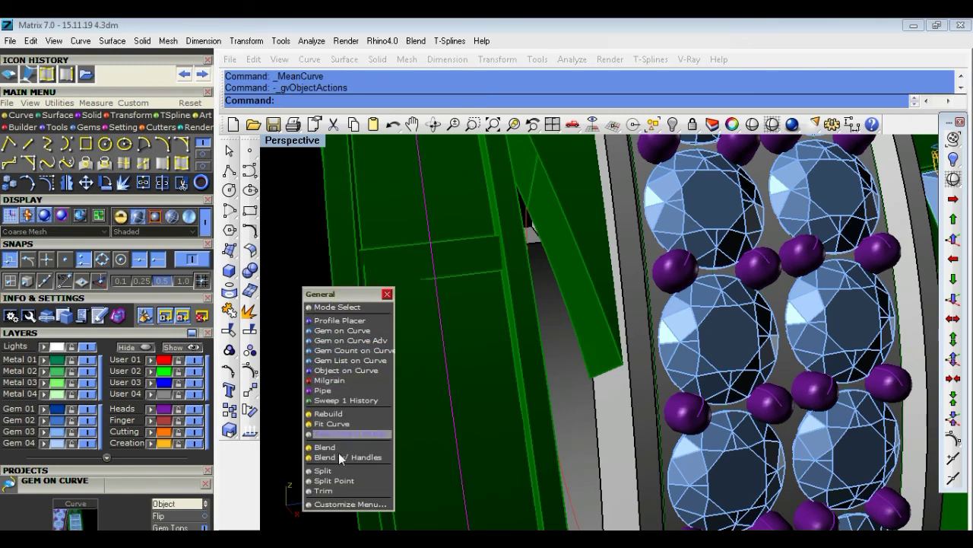
Start Gem on Curve with CuletDir set to Object, pick the orienting object, and set Flip=Yes.
{"action": "left_click", "coordinate": [344, 340]}
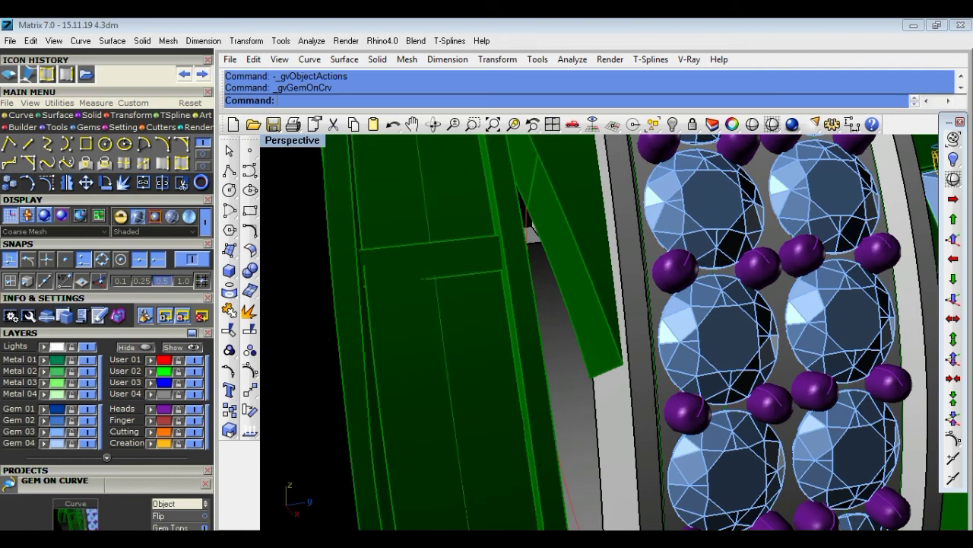
{"action": "scroll", "coordinate": [344, 340], "scroll_direction": "down", "scroll_amount": 5}
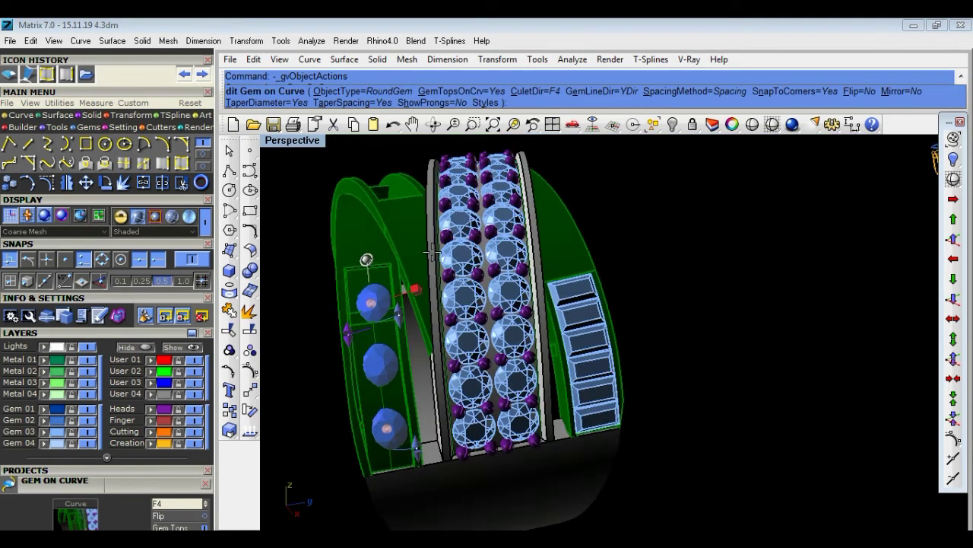
{"action": "left_click", "coordinate": [533, 91]}
{"action": "left_click", "coordinate": [352, 100]}
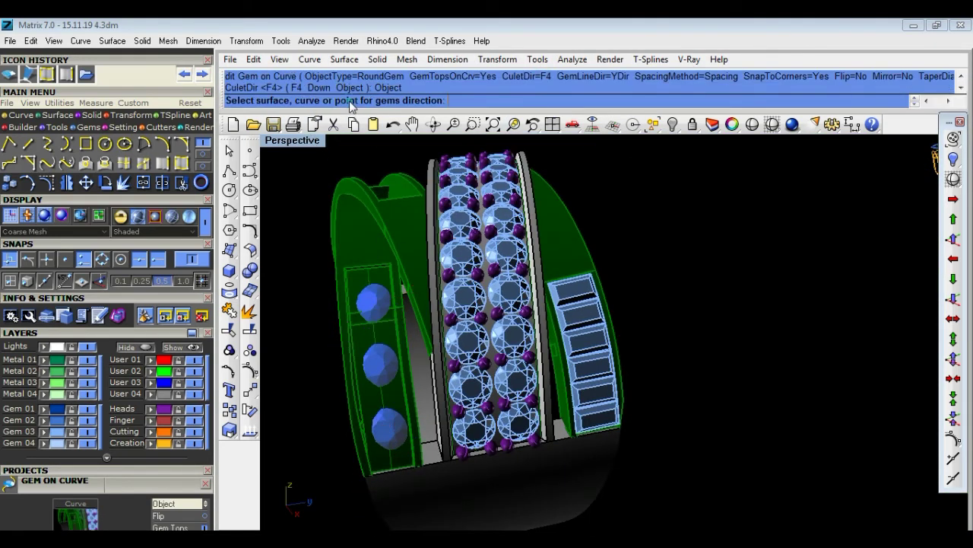
{"action": "scroll", "coordinate": [360, 300], "scroll_direction": "up", "scroll_amount": 3}
{"action": "left_click", "coordinate": [386, 312]}
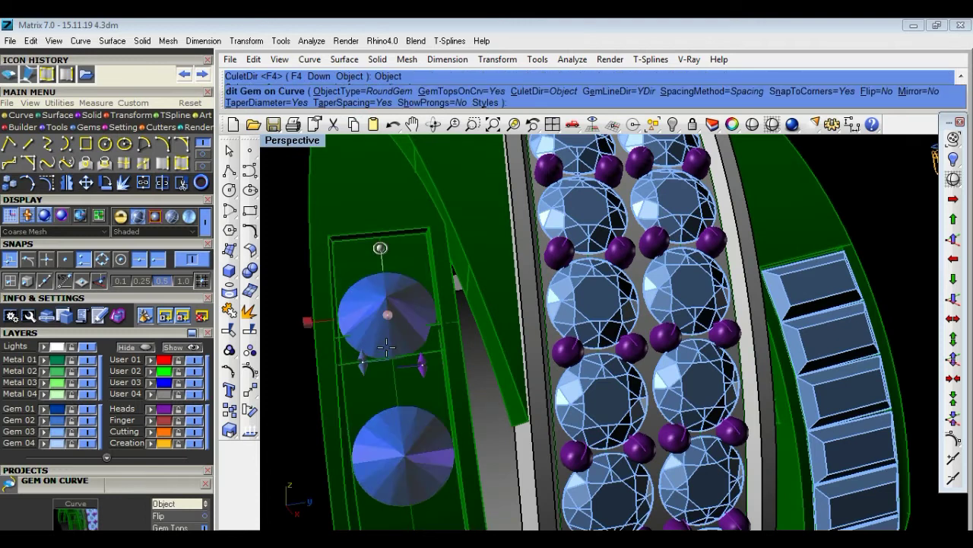
{"action": "left_click", "coordinate": [882, 93]}
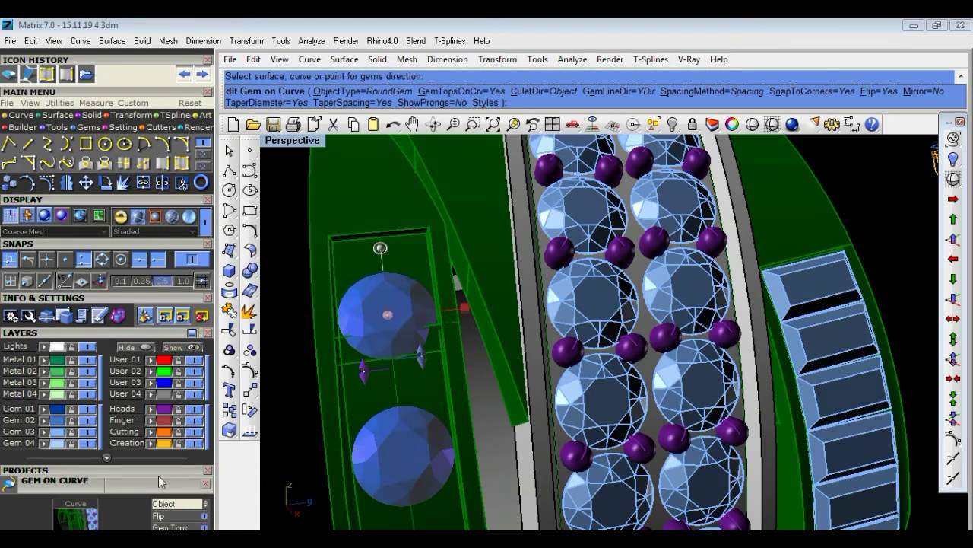
Set 1 mm start and end gems, 0.05 spacing, and span the row from 7.1% to 94.1%.
{"action": "left_click", "coordinate": [160, 481]}
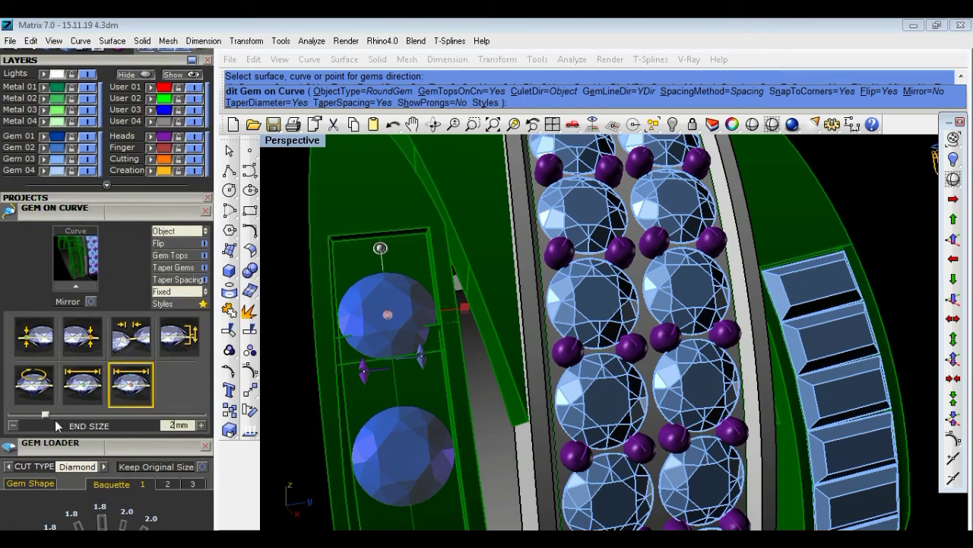
{"action": "left_click_drag", "start_coordinate": [46, 415], "coordinate": [25, 415]}
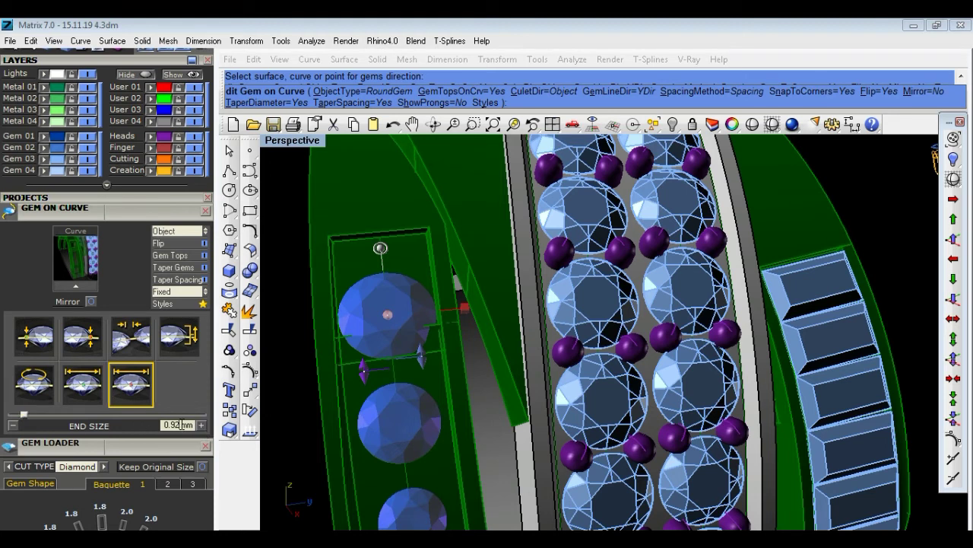
{"action": "left_click_drag", "start_coordinate": [24, 414], "coordinate": [25, 414]}
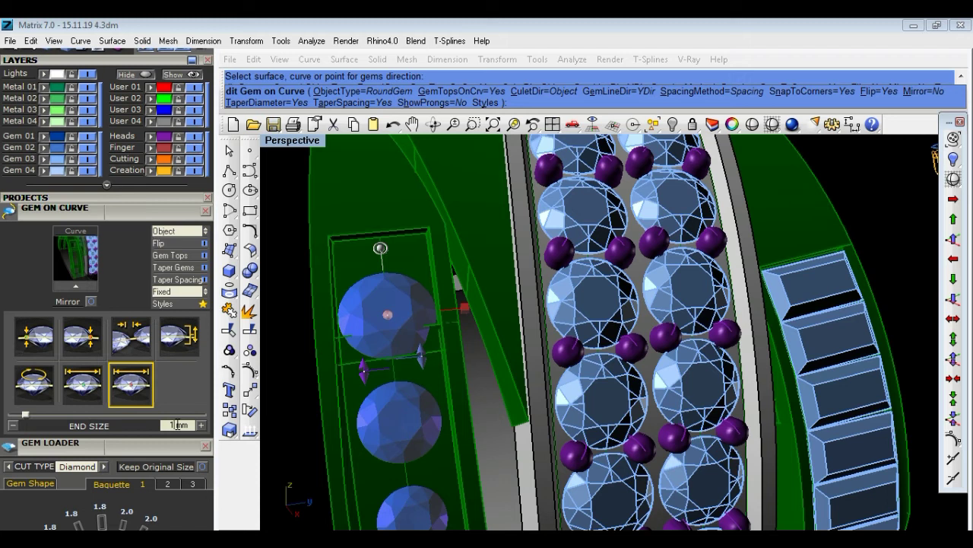
{"action": "left_click", "coordinate": [86, 385]}
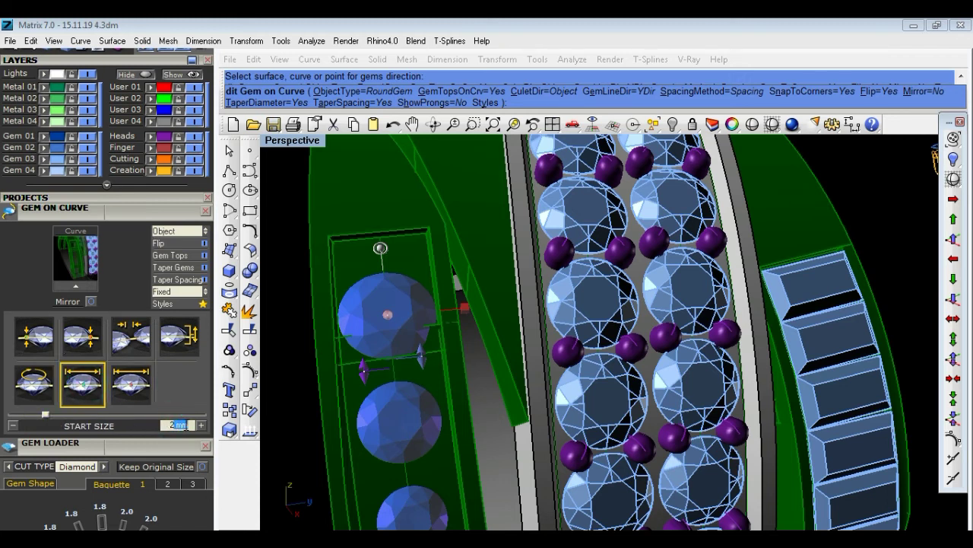
{"action": "type", "text": "1"}
{"action": "key", "text": "Return"}
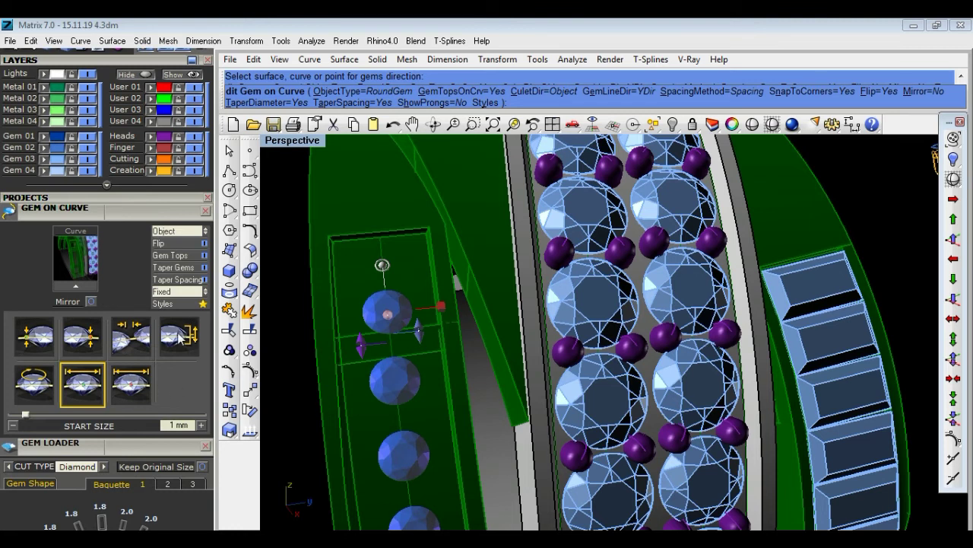
{"action": "left_click", "coordinate": [125, 341]}
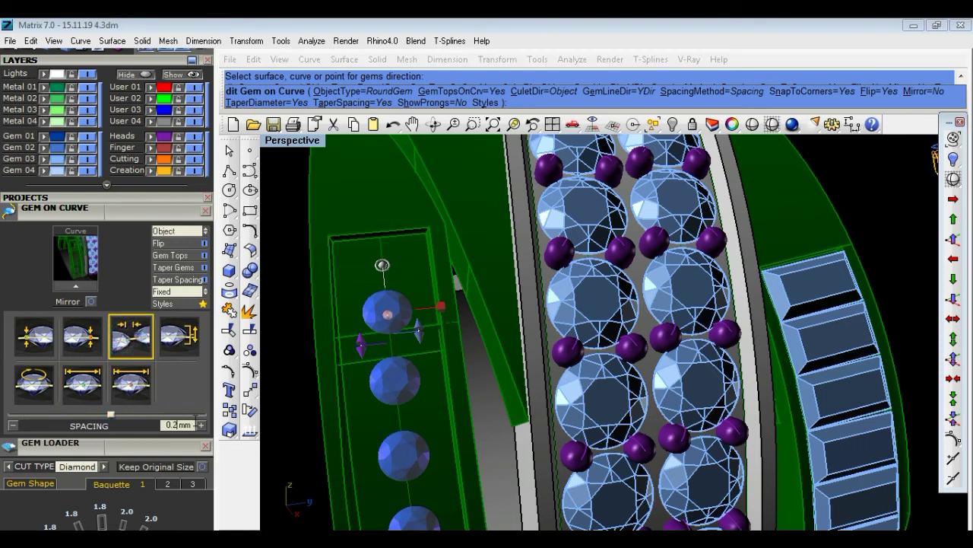
{"action": "left_click", "coordinate": [195, 423]}
{"action": "key", "text": "Return"}
{"action": "left_click_drag", "start_coordinate": [387, 313], "coordinate": [380, 257]}
{"action": "mouse_move", "coordinate": [380, 257]}
{"action": "right_mouse_down"}
{"action": "mouse_move", "coordinate": [447, 412]}
{"action": "mouse_move", "coordinate": [418, 385]}
{"action": "right_mouse_up"}
{"action": "left_click_drag", "start_coordinate": [421, 386], "coordinate": [451, 442]}
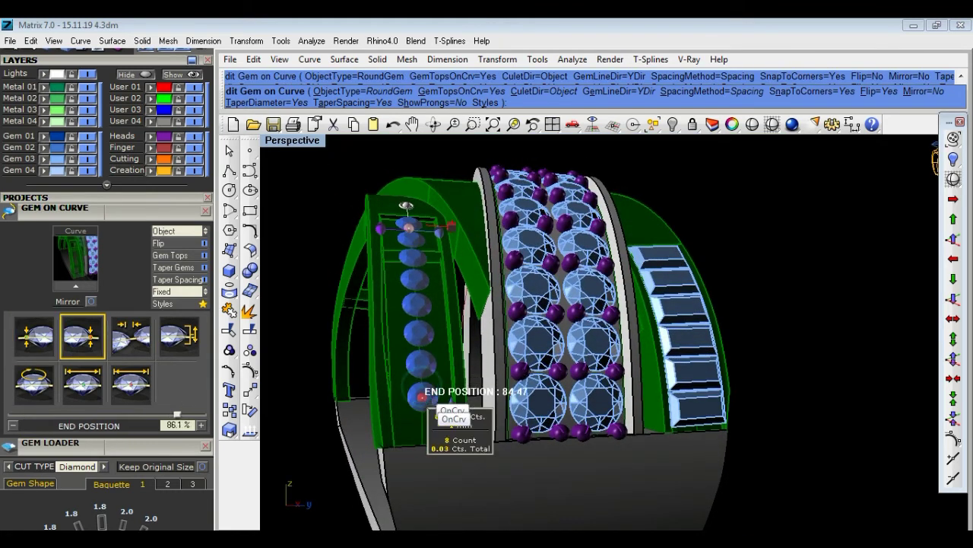
{"action": "right_click", "coordinate": [804, 288]}
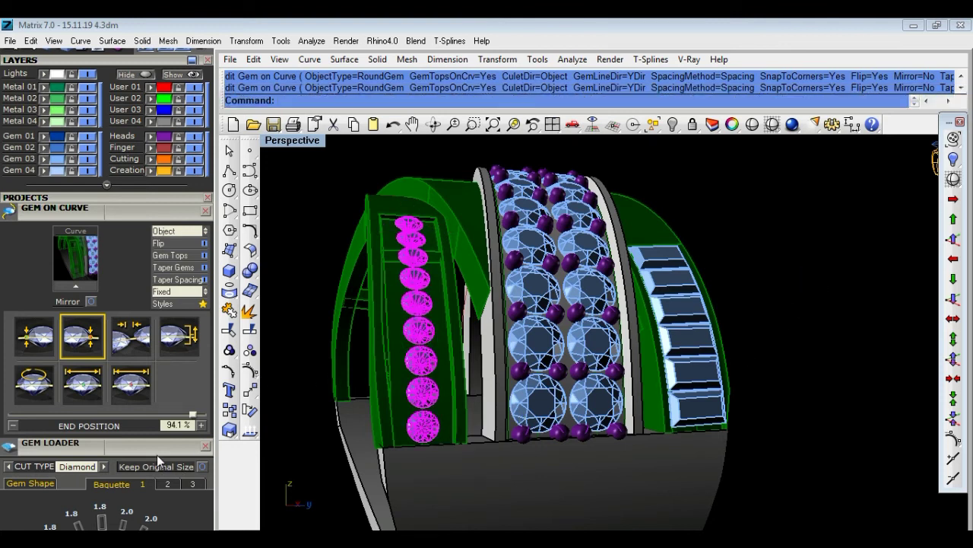
Swap the round gems for baguettes, settle on 2.25 × 1.25 mm, and deselect them.
{"action": "scroll", "coordinate": [159, 350], "scroll_direction": "down", "scroll_amount": 5}
{"action": "left_click", "coordinate": [179, 390]}
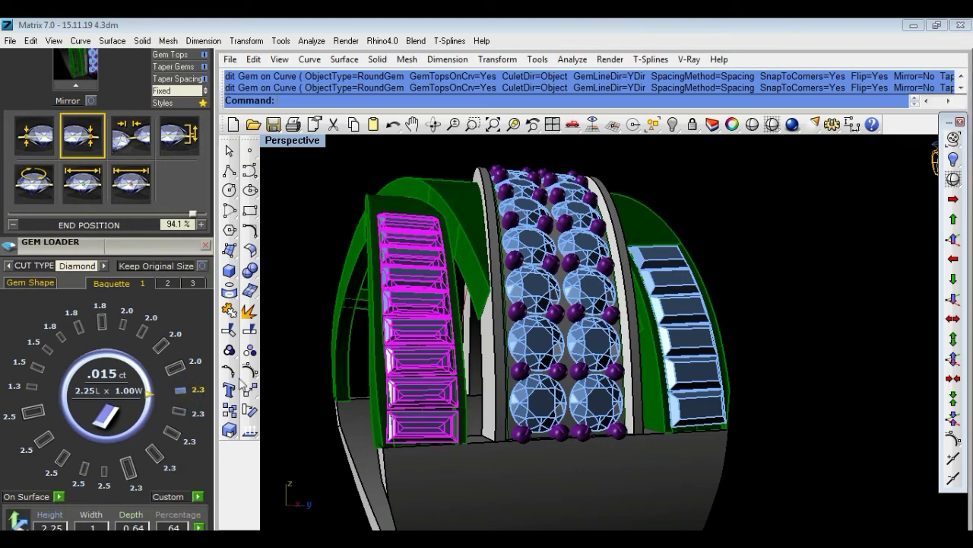
{"action": "right_click_drag", "start_coordinate": [779, 323], "coordinate": [759, 331]}
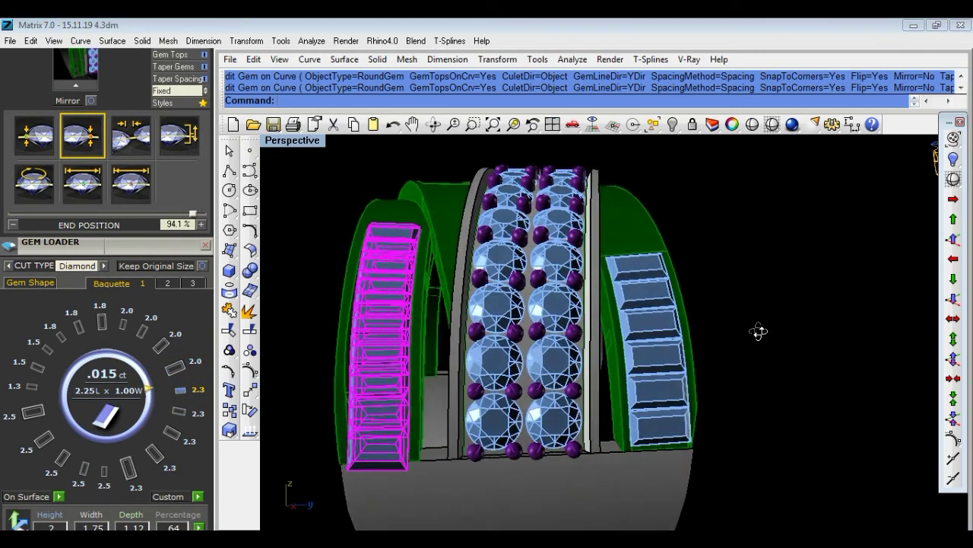
{"action": "scroll", "coordinate": [391, 476], "scroll_direction": "up", "scroll_amount": 5}
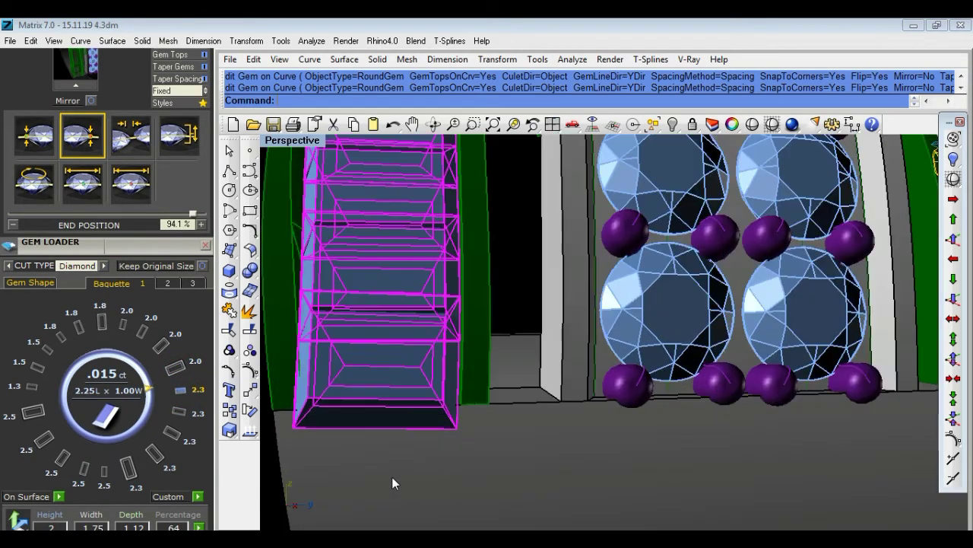
{"action": "left_click", "coordinate": [178, 412]}
{"action": "left_click", "coordinate": [162, 346]}
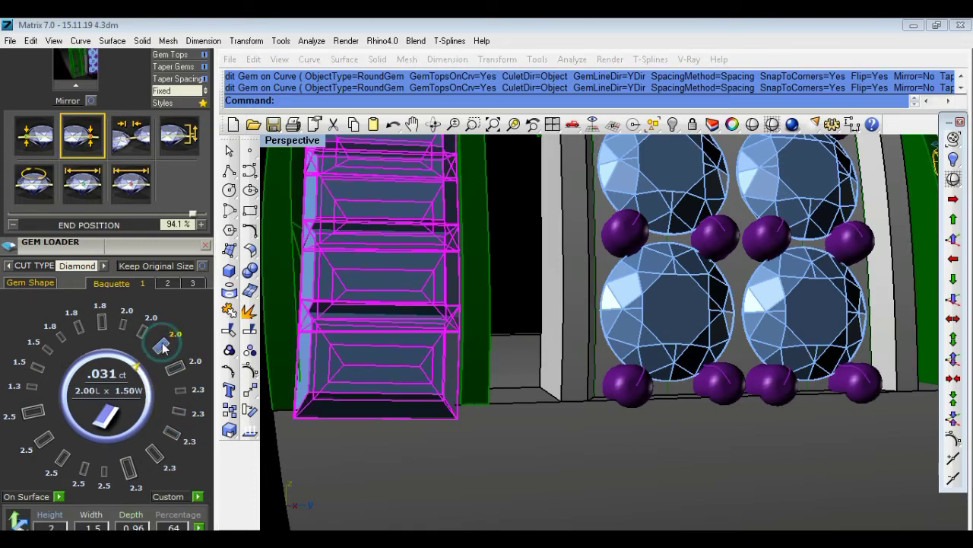
{"action": "left_click", "coordinate": [171, 435]}
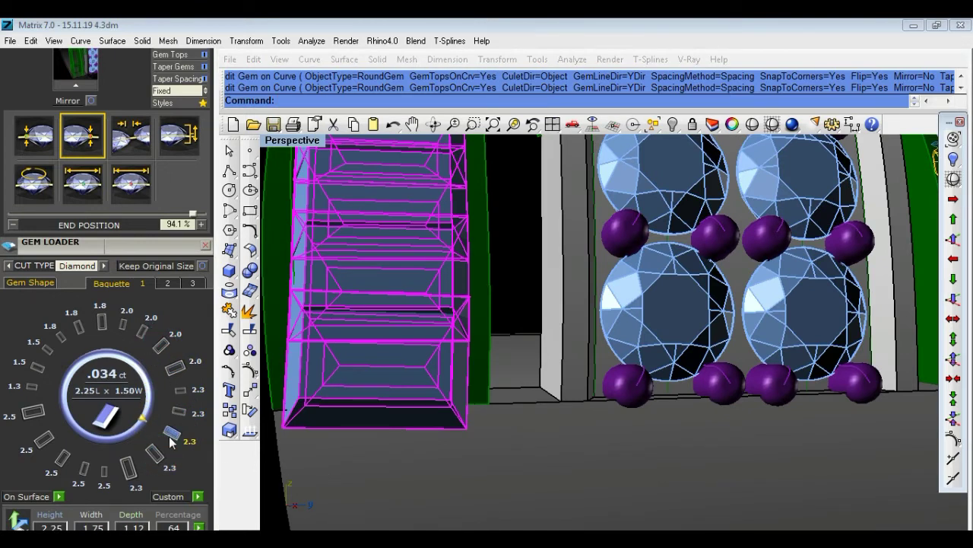
{"action": "left_click", "coordinate": [179, 412]}
{"action": "left_click", "coordinate": [238, 408]}
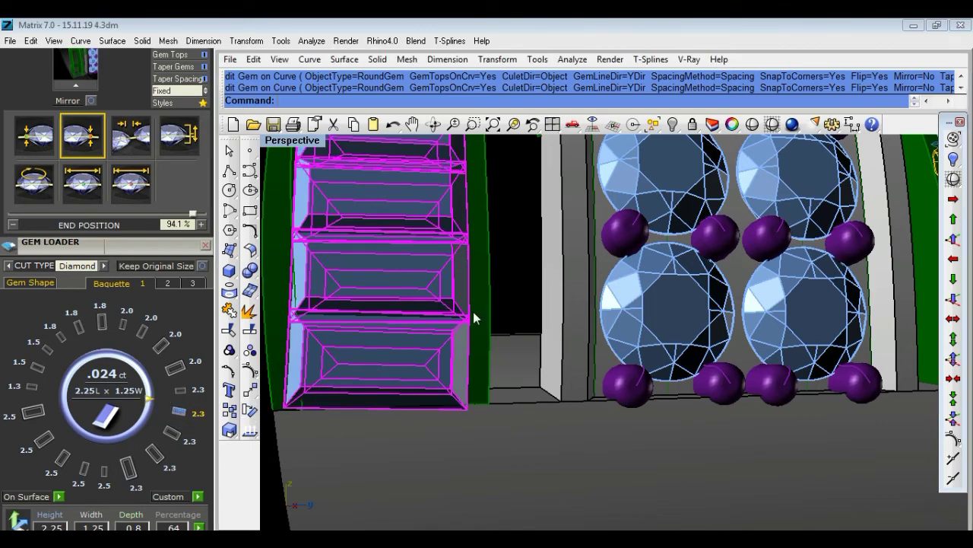
{"action": "left_click", "coordinate": [509, 282]}
Orbit around the ring to inspect the baguettes beside the pavé rows.
{"action": "mouse_move", "coordinate": [457, 327]}
{"action": "right_mouse_down"}
{"action": "mouse_move", "coordinate": [488, 389]}
{"action": "mouse_move", "coordinate": [403, 312]}
{"action": "right_mouse_up"}
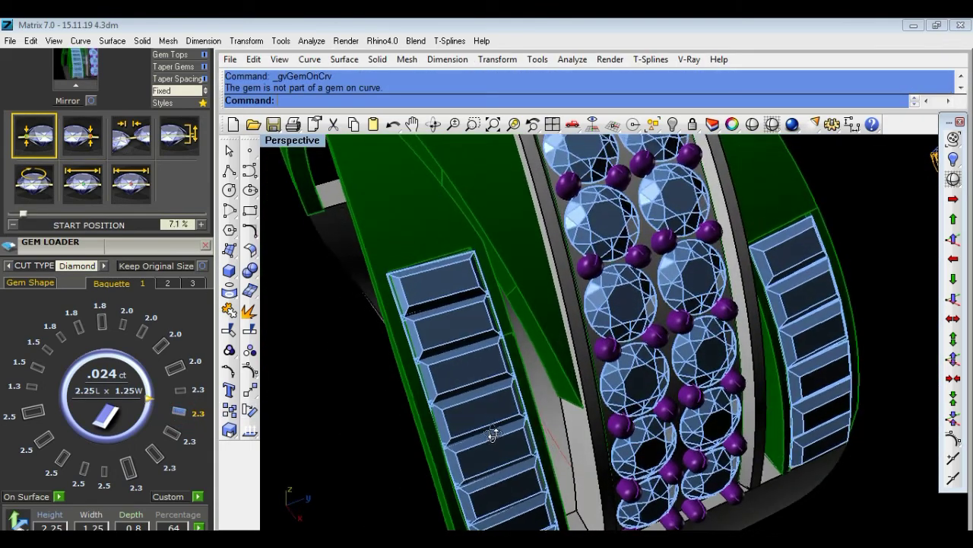
{"action": "scroll", "coordinate": [431, 314], "scroll_direction": "up", "scroll_amount": 5}
{"action": "scroll", "coordinate": [431, 316], "scroll_direction": "down", "scroll_amount": 5}
{"action": "mouse_move", "coordinate": [445, 345]}
{"action": "right_mouse_down"}
{"action": "mouse_move", "coordinate": [476, 409]}
{"action": "mouse_move", "coordinate": [432, 404]}
{"action": "right_mouse_up"}
{"action": "scroll", "coordinate": [476, 410], "scroll_direction": "down", "scroll_amount": 5}
{"action": "scroll", "coordinate": [438, 392], "scroll_direction": "up", "scroll_amount": 5}
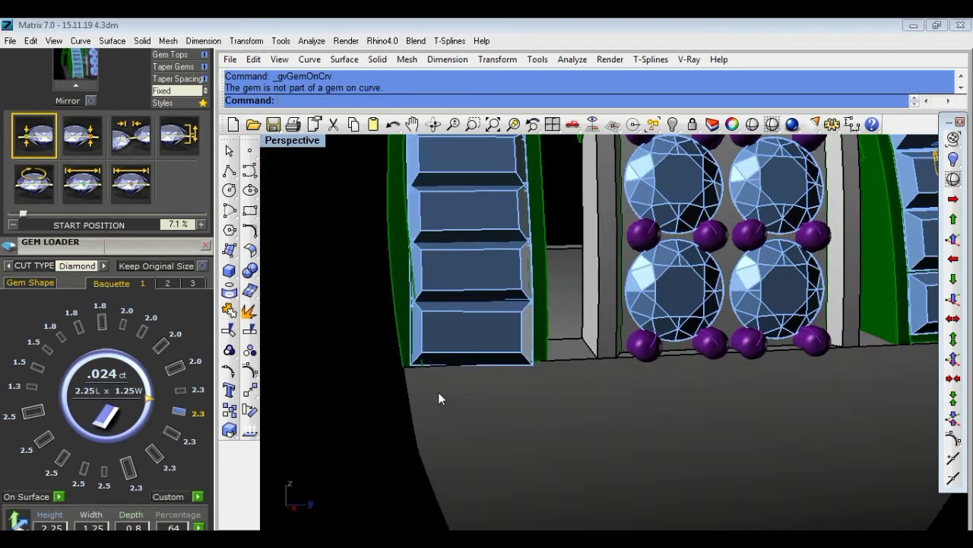
{"action": "scroll", "coordinate": [448, 335], "scroll_direction": "down", "scroll_amount": 4}
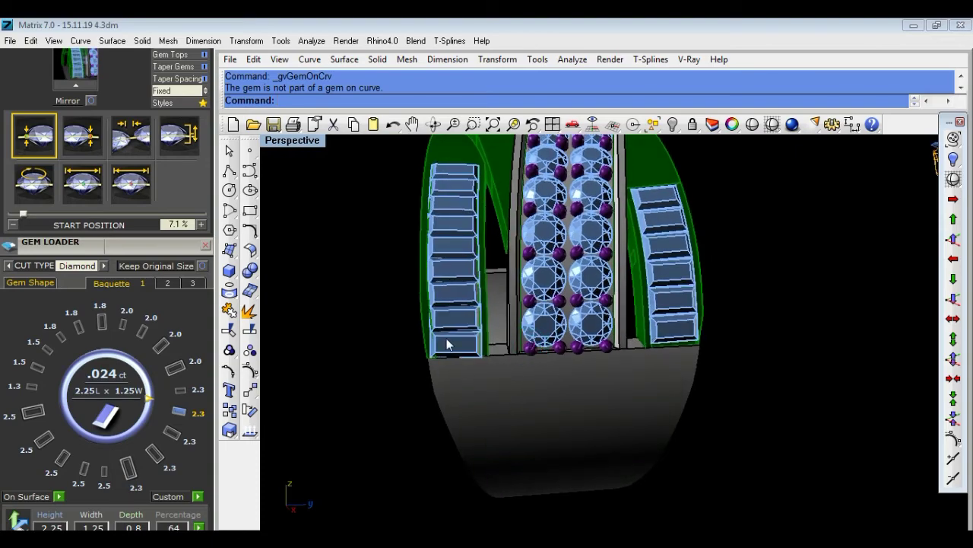
{"action": "mouse_move", "coordinate": [453, 349]}
{"action": "right_mouse_down"}
{"action": "mouse_move", "coordinate": [362, 358]}
{"action": "mouse_move", "coordinate": [378, 441]}
{"action": "mouse_move", "coordinate": [615, 402]}
{"action": "mouse_move", "coordinate": [581, 356]}
{"action": "mouse_move", "coordinate": [360, 428]}
{"action": "mouse_move", "coordinate": [726, 343]}
{"action": "mouse_move", "coordinate": [586, 394]}
{"action": "mouse_move", "coordinate": [492, 404]}
{"action": "mouse_move", "coordinate": [860, 326]}
{"action": "mouse_move", "coordinate": [808, 369]}
{"action": "mouse_move", "coordinate": [609, 350]}
{"action": "right_mouse_up"}
{"action": "mouse_move", "coordinate": [752, 356]}
{"action": "right_mouse_down"}
{"action": "mouse_move", "coordinate": [875, 358]}
{"action": "mouse_move", "coordinate": [647, 365]}
{"action": "mouse_move", "coordinate": [688, 439]}
{"action": "right_mouse_up"}
{"action": "scroll", "coordinate": [647, 365], "scroll_direction": "down", "scroll_amount": 5}
{"action": "scroll", "coordinate": [654, 347], "scroll_direction": "up", "scroll_amount": 5}
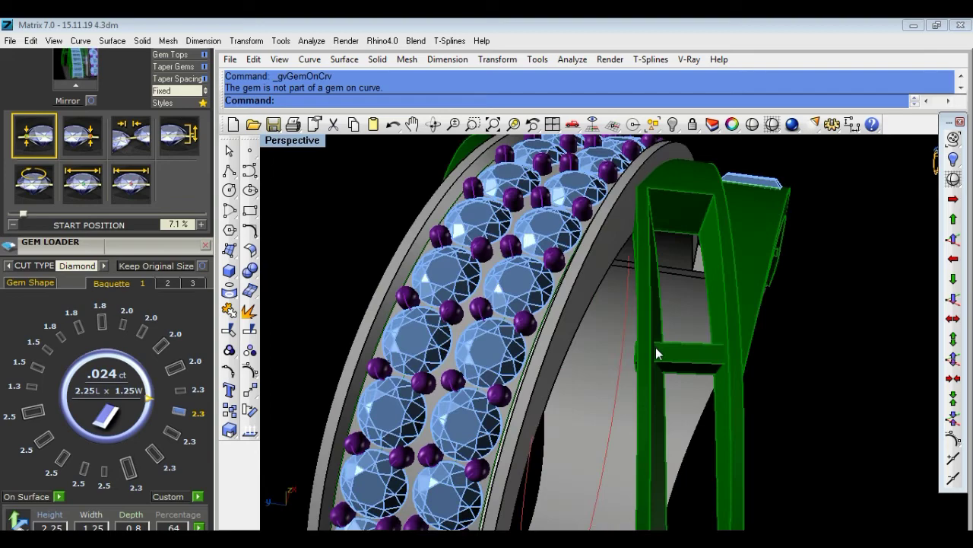
{"action": "scroll", "coordinate": [655, 350], "scroll_direction": "down", "scroll_amount": 2}
{"action": "mouse_move", "coordinate": [656, 356]}
{"action": "right_mouse_down"}
{"action": "mouse_move", "coordinate": [697, 363]}
{"action": "mouse_move", "coordinate": [697, 395]}
{"action": "mouse_move", "coordinate": [738, 335]}
{"action": "right_mouse_up"}
{"action": "scroll", "coordinate": [739, 334], "scroll_direction": "up", "scroll_amount": 3}
{"action": "mouse_move", "coordinate": [740, 345]}
{"action": "right_mouse_down"}
{"action": "mouse_move", "coordinate": [750, 343]}
{"action": "mouse_move", "coordinate": [752, 363]}
{"action": "right_mouse_up"}
Extract the band's edge surface.
{"action": "left_click", "coordinate": [248, 293]}
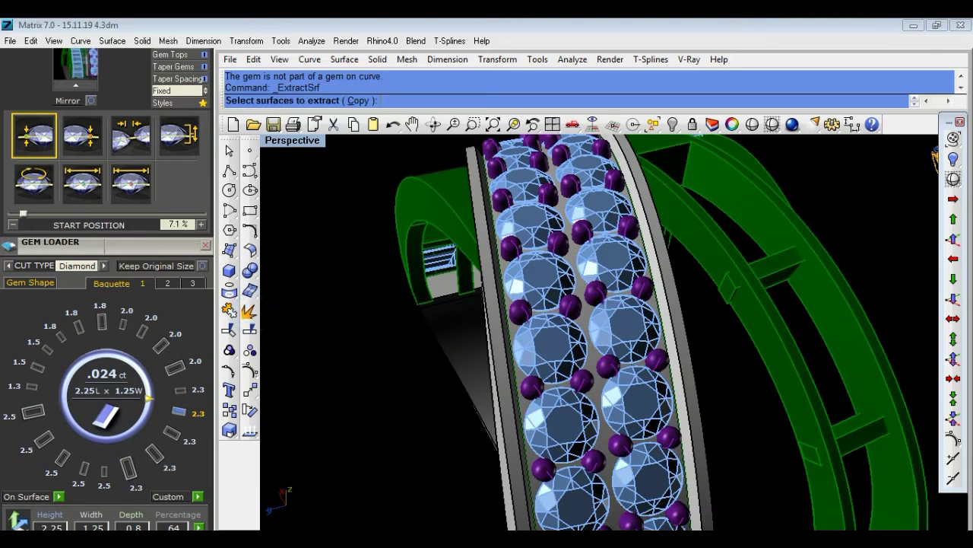
{"action": "left_click", "coordinate": [783, 362]}
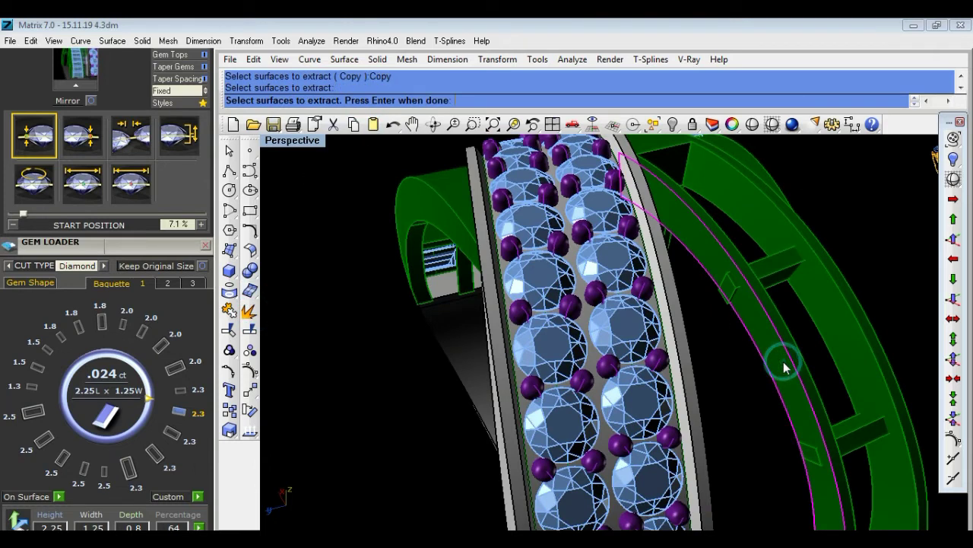
{"action": "key", "text": "Return"}
{"action": "left_click", "coordinate": [384, 347]}
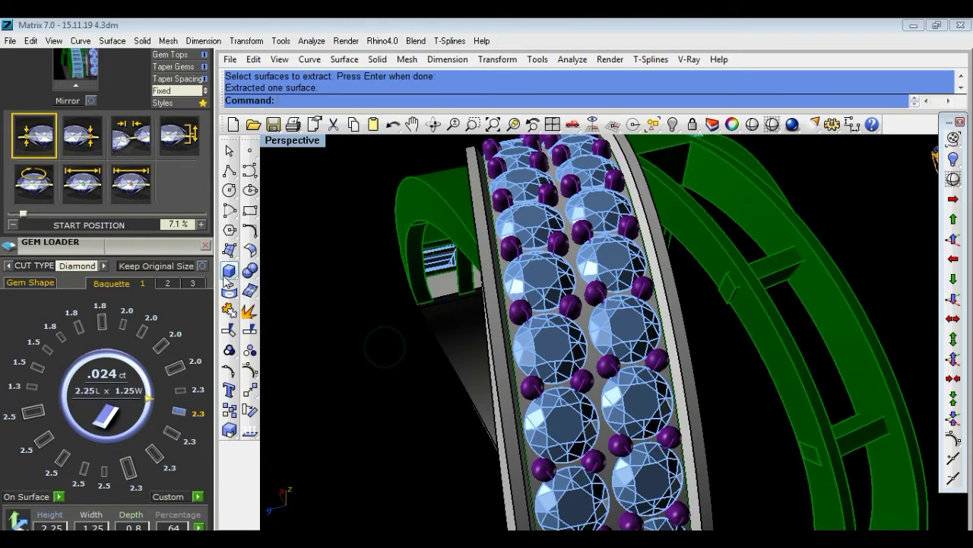
Split the two boxes with the extracted surface, dismissing the tolerance warning.
{"action": "left_click", "coordinate": [250, 272]}
{"action": "left_click", "coordinate": [332, 288]}
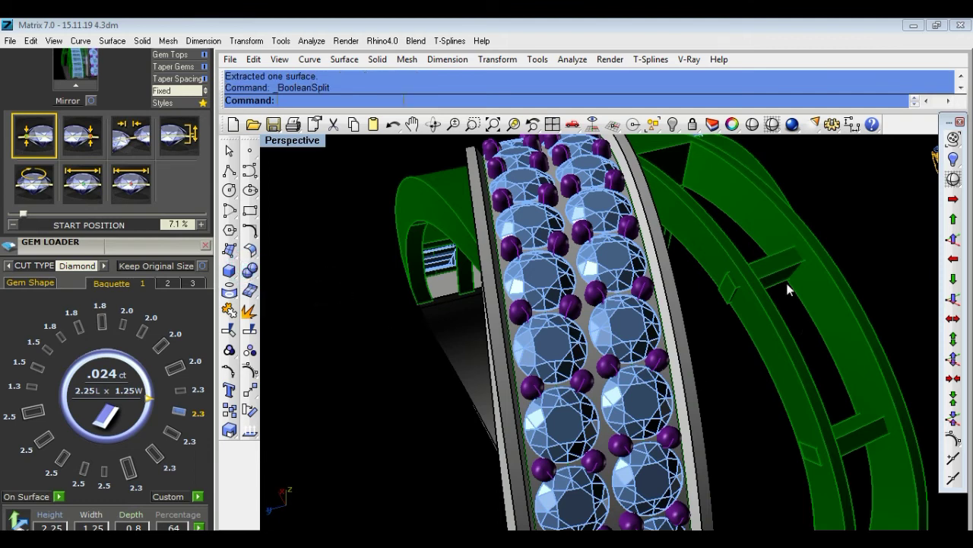
{"action": "left_click", "coordinate": [790, 290]}
{"action": "left_click", "coordinate": [857, 437]}
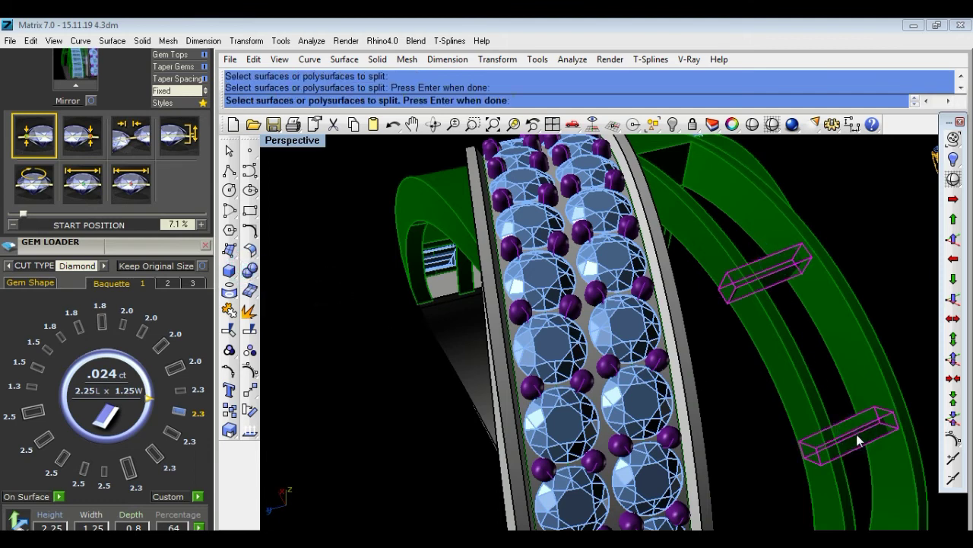
{"action": "key", "text": "Return"}
{"action": "left_click", "coordinate": [790, 385]}
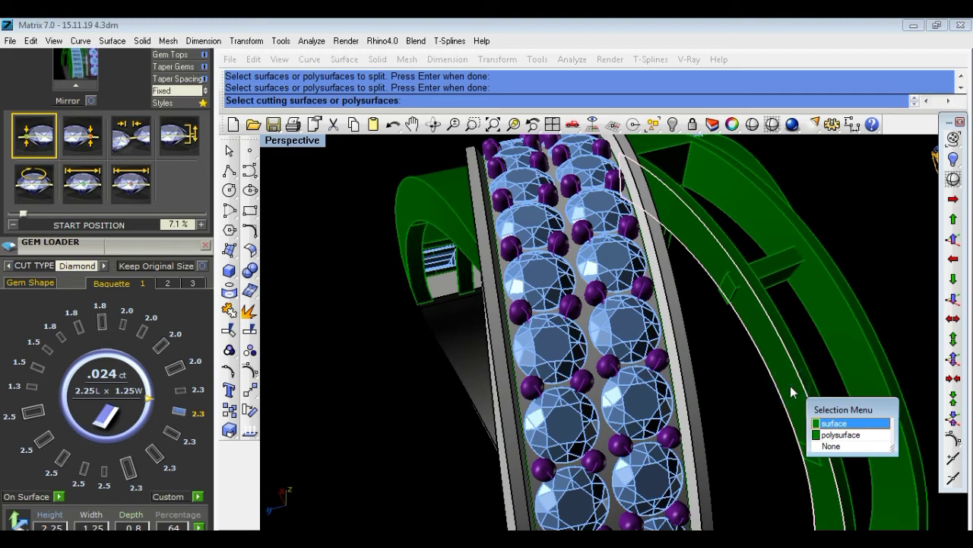
{"action": "key", "text": "Return"}
{"action": "key", "text": "Return"}
{"action": "left_click", "coordinate": [687, 330]}
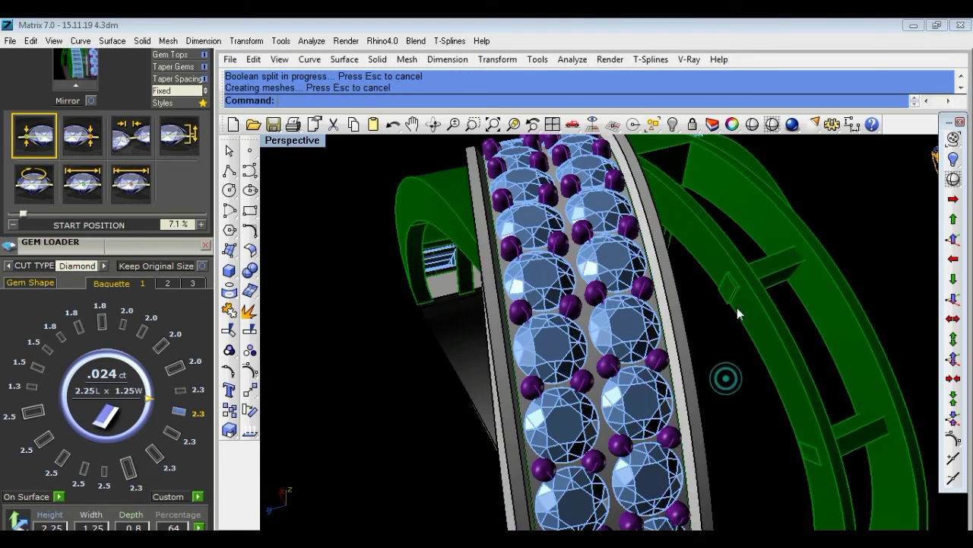
Select Group08 and ungroup it twice into separate parts.
{"action": "scroll", "coordinate": [732, 301], "scroll_direction": "up", "scroll_amount": 5}
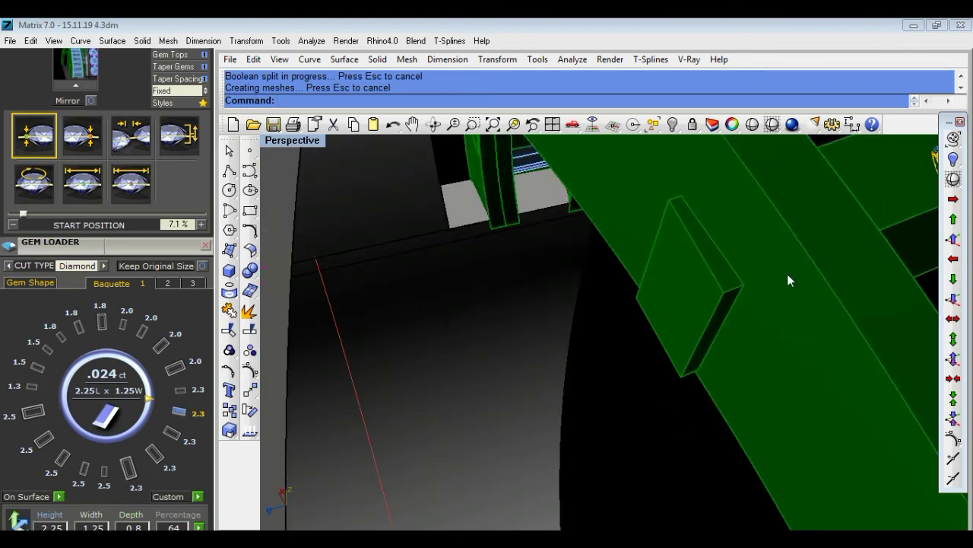
{"action": "scroll", "coordinate": [787, 273], "scroll_direction": "down", "scroll_amount": 4}
{"action": "right_click_drag", "start_coordinate": [868, 237], "coordinate": [862, 365]}
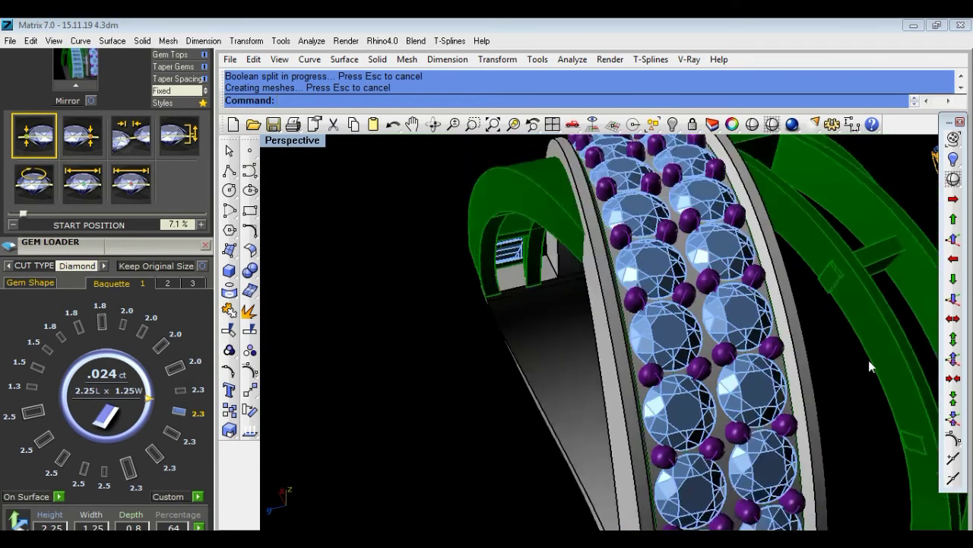
{"action": "left_click", "coordinate": [834, 335]}
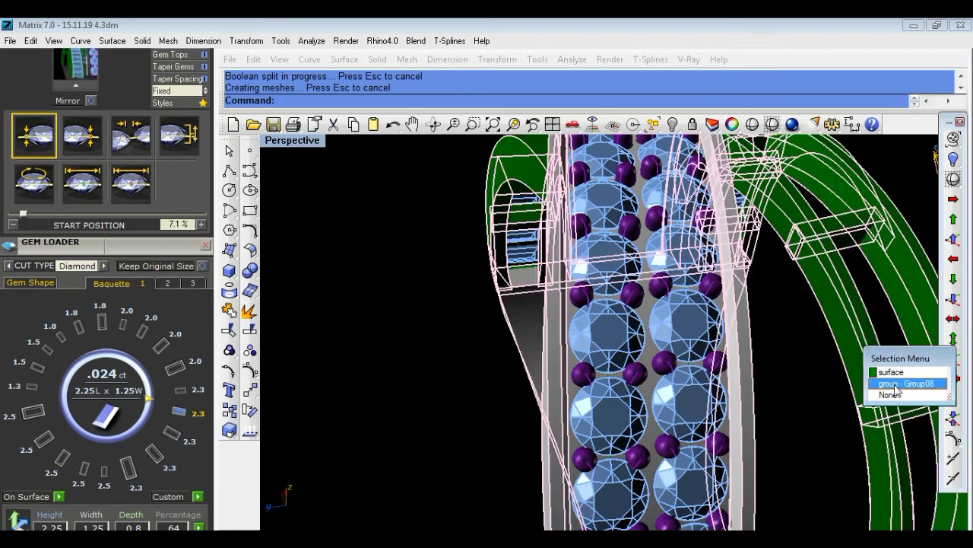
{"action": "left_click", "coordinate": [902, 384]}
{"action": "left_click", "coordinate": [249, 350]}
{"action": "left_click", "coordinate": [249, 350]}
{"action": "left_click", "coordinate": [454, 361]}
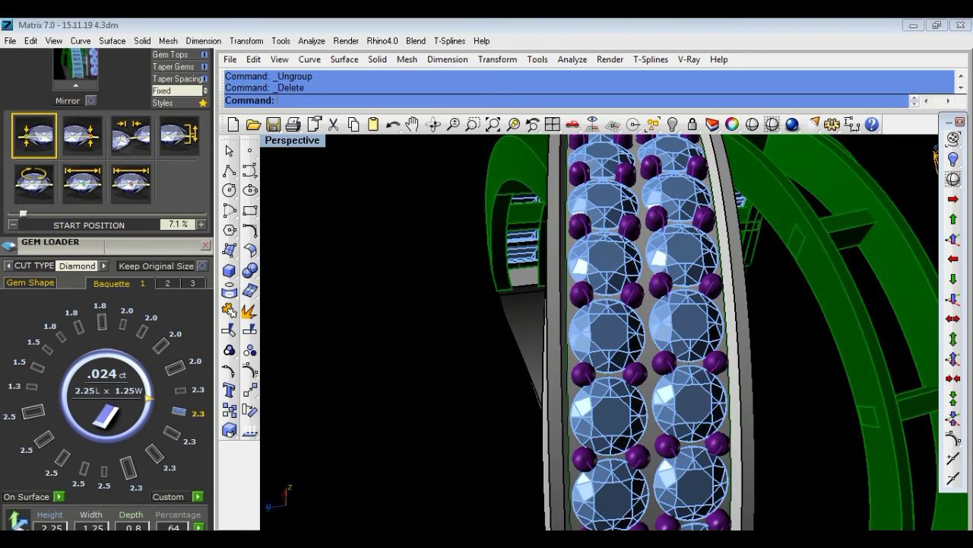
Delete the unwanted piece on the ring.
{"action": "scroll", "coordinate": [860, 393], "scroll_direction": "up", "scroll_amount": 5}
{"action": "scroll", "coordinate": [837, 413], "scroll_direction": "down", "scroll_amount": 3}
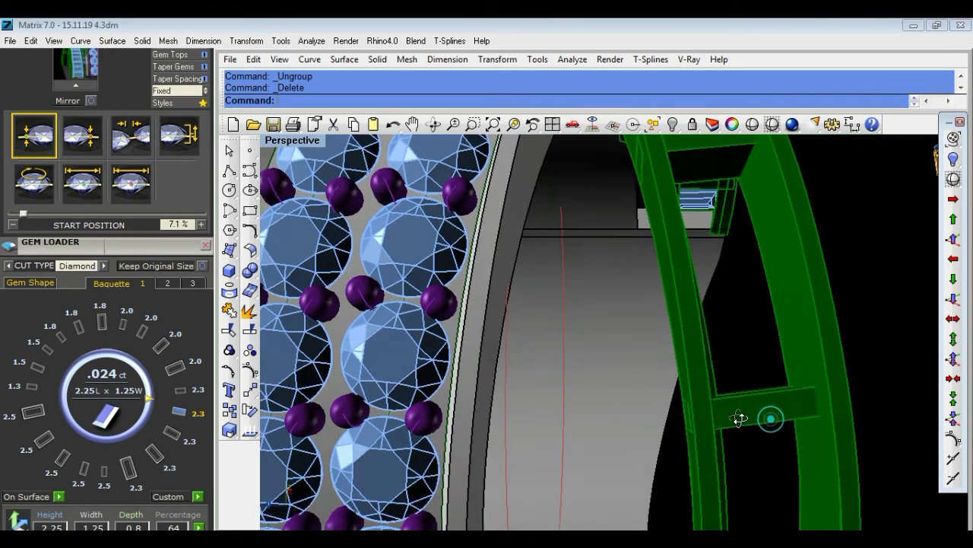
{"action": "scroll", "coordinate": [739, 418], "scroll_direction": "up", "scroll_amount": 1}
{"action": "scroll", "coordinate": [691, 425], "scroll_direction": "up", "scroll_amount": 1}
{"action": "scroll", "coordinate": [682, 416], "scroll_direction": "up", "scroll_amount": 3}
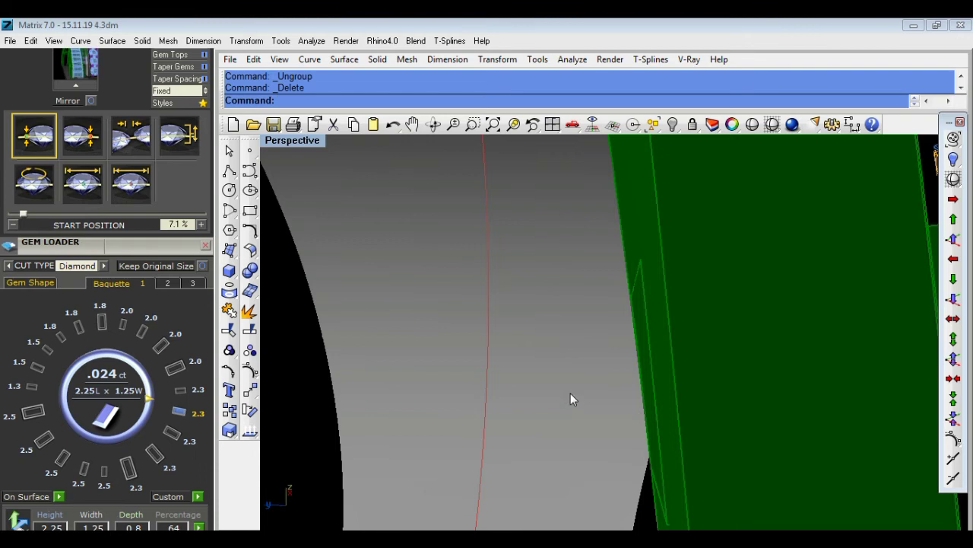
{"action": "scroll", "coordinate": [573, 399], "scroll_direction": "down", "scroll_amount": 3}
{"action": "scroll", "coordinate": [678, 380], "scroll_direction": "down", "scroll_amount": 2}
{"action": "mouse_move", "coordinate": [733, 359]}
{"action": "right_mouse_down"}
{"action": "mouse_move", "coordinate": [830, 352]}
{"action": "mouse_move", "coordinate": [653, 272]}
{"action": "mouse_move", "coordinate": [759, 322]}
{"action": "mouse_move", "coordinate": [767, 317]}
{"action": "mouse_move", "coordinate": [639, 441]}
{"action": "mouse_move", "coordinate": [647, 397]}
{"action": "right_mouse_up"}
{"action": "left_click", "coordinate": [652, 271]}
{"action": "left_click", "coordinate": [699, 304]}
{"action": "key", "text": "Delete"}
Orbit to face the green band and inspect the result.
{"action": "scroll", "coordinate": [647, 398], "scroll_direction": "up", "scroll_amount": 3}
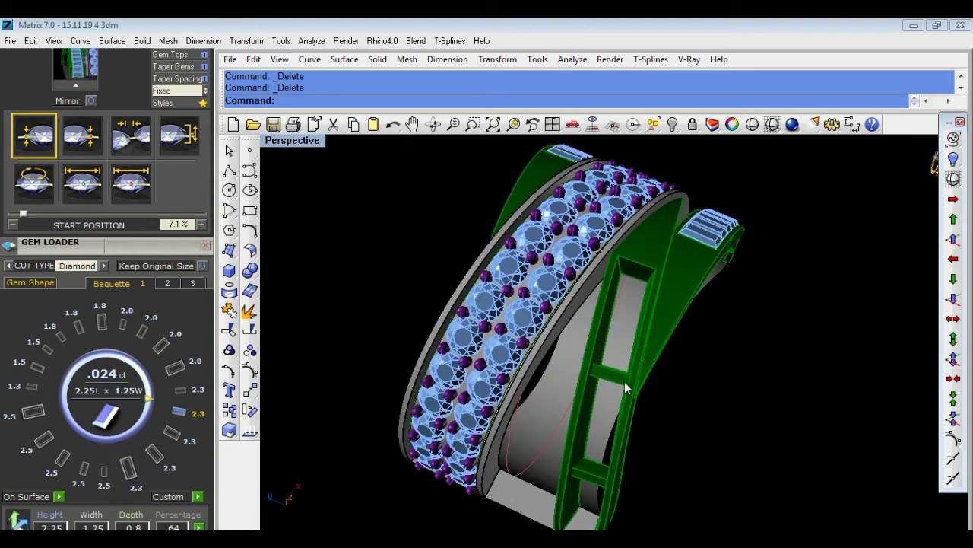
{"action": "mouse_move", "coordinate": [717, 387]}
{"action": "right_mouse_down"}
{"action": "mouse_move", "coordinate": [765, 396]}
{"action": "mouse_move", "coordinate": [751, 385]}
{"action": "mouse_move", "coordinate": [759, 360]}
{"action": "right_mouse_up"}
{"action": "right_click_drag", "start_coordinate": [828, 318], "coordinate": [326, 329]}
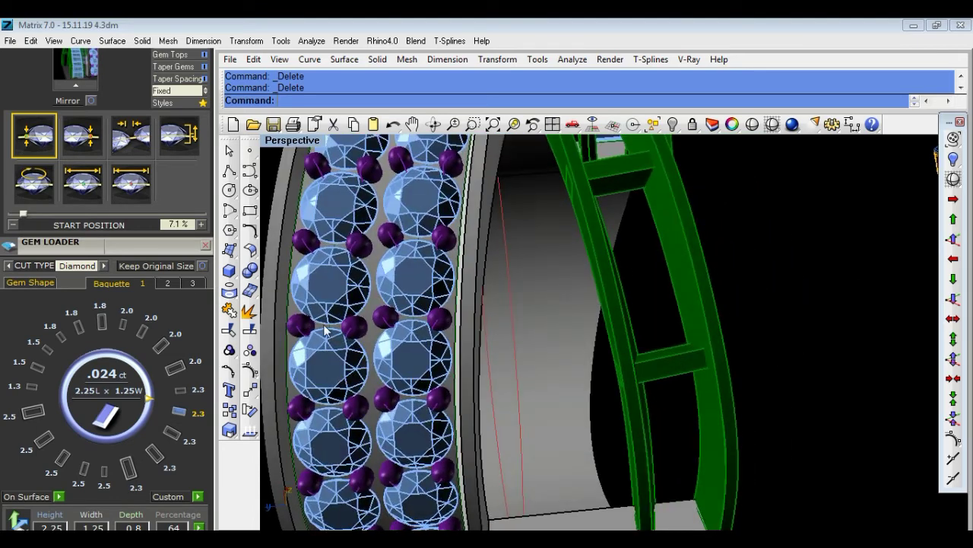
{"action": "scroll", "coordinate": [156, 248], "scroll_direction": "up", "scroll_amount": 5}
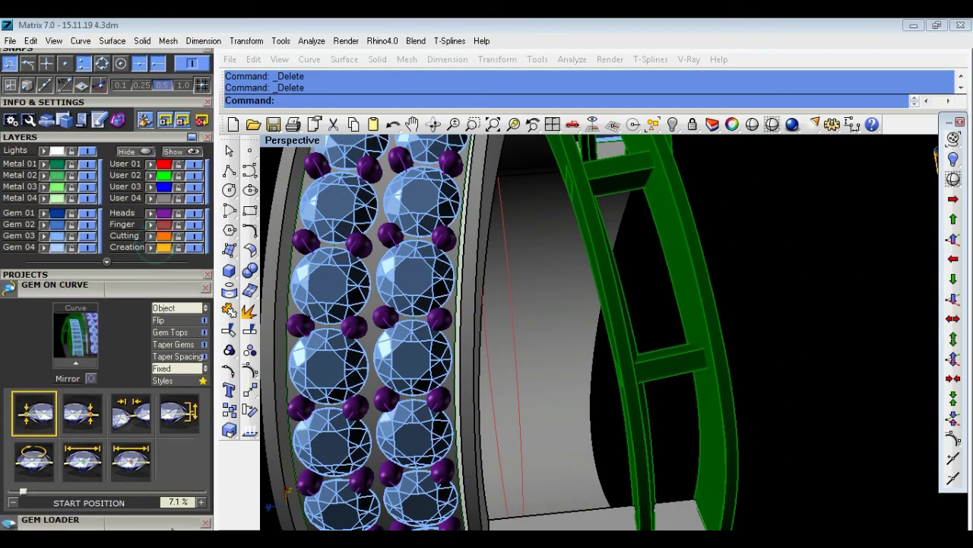
{"action": "scroll", "coordinate": [143, 152], "scroll_direction": "up", "scroll_amount": 4}
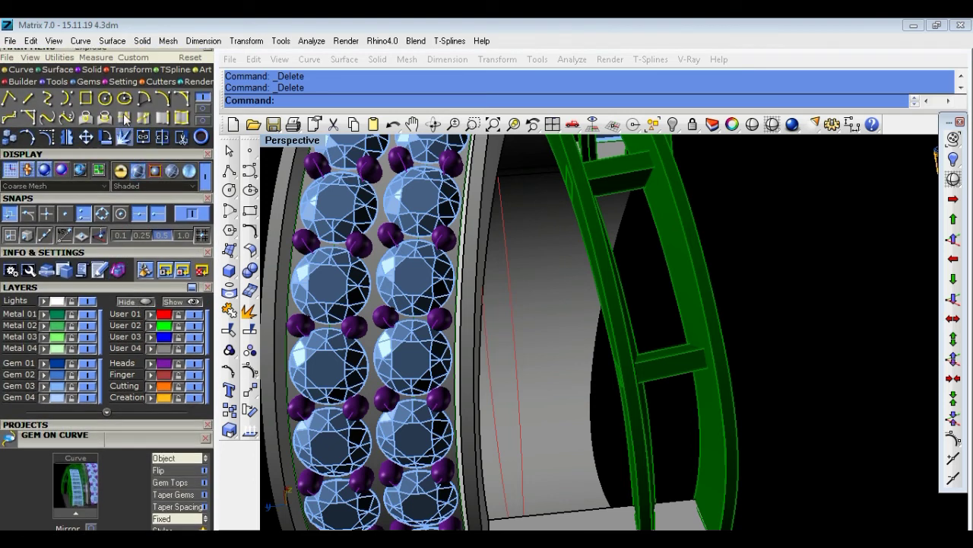
Duplicate several edges of the green ladder frame as curves.
{"action": "left_click", "coordinate": [161, 117]}
{"action": "left_click", "coordinate": [699, 290]}
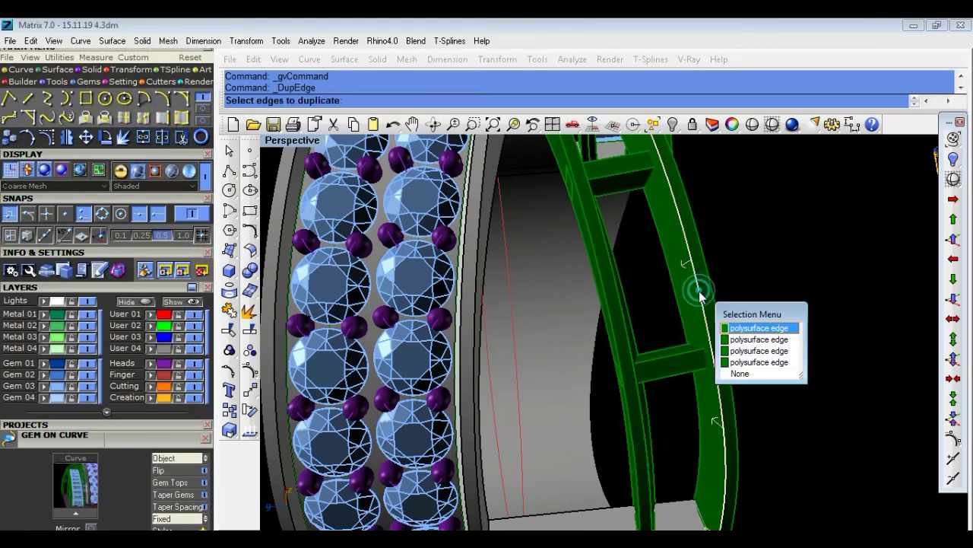
{"action": "left_click", "coordinate": [708, 304]}
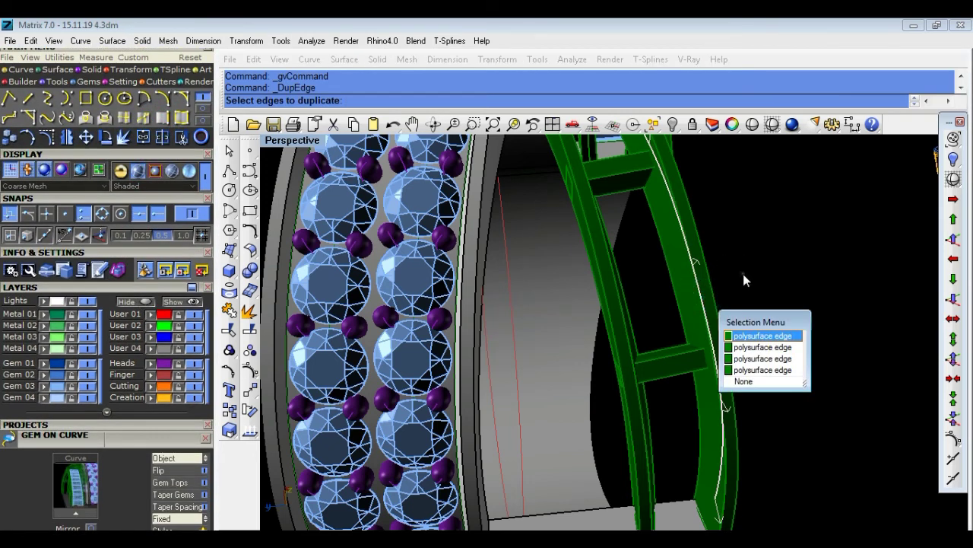
{"action": "left_click", "coordinate": [743, 274]}
{"action": "right_click_drag", "start_coordinate": [757, 299], "coordinate": [587, 322]}
{"action": "left_click", "coordinate": [561, 325]}
{"action": "left_click", "coordinate": [716, 287]}
{"action": "right_click", "coordinate": [717, 282]}
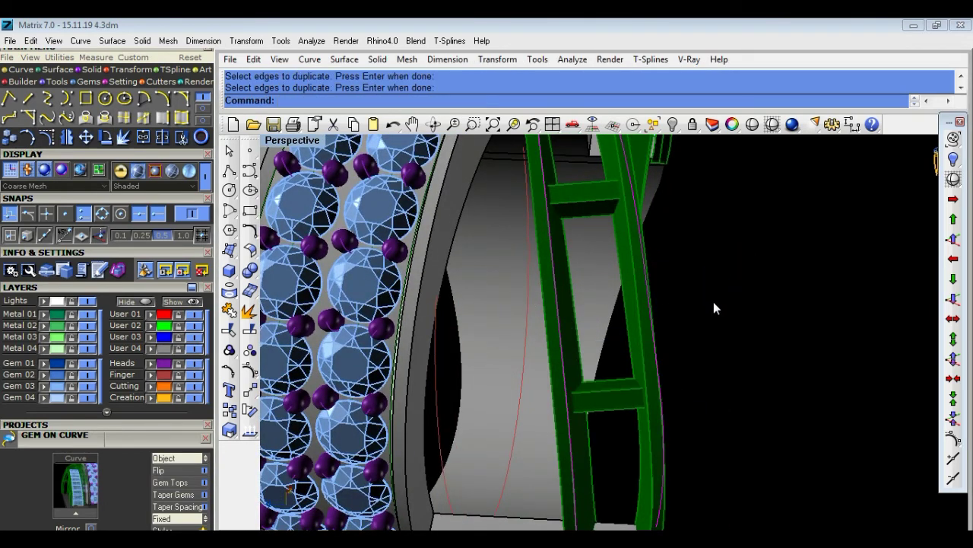
{"action": "type", "text": "Loft"}
Loft through the copied edges, then undo the loft and delete those curves.
{"action": "key", "text": "Return"}
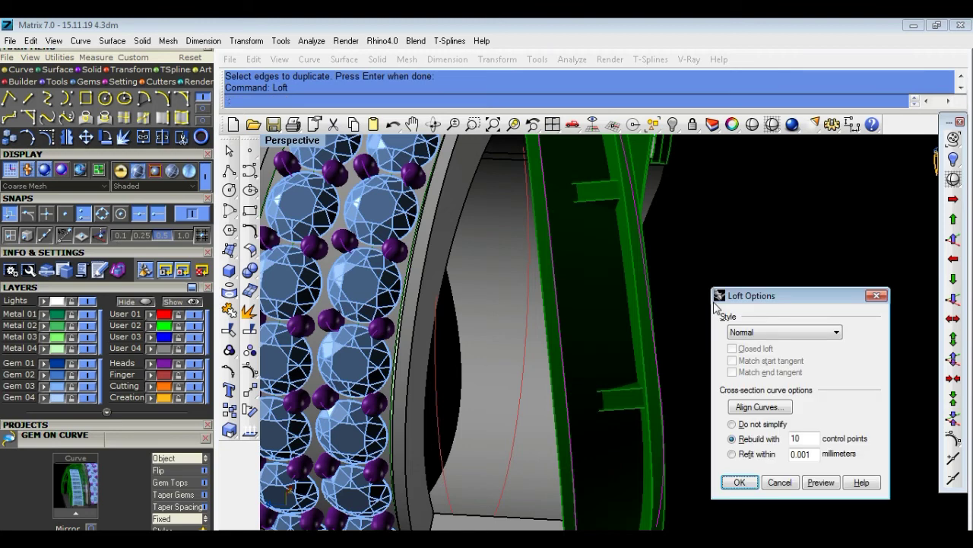
{"action": "key", "text": "Return"}
{"action": "key", "text": "ctrl+z"}
{"action": "scroll", "coordinate": [742, 341], "scroll_direction": "down", "scroll_amount": 5}
{"action": "mouse_move", "coordinate": [750, 365]}
{"action": "right_mouse_down"}
{"action": "mouse_move", "coordinate": [625, 288]}
{"action": "mouse_move", "coordinate": [822, 395]}
{"action": "mouse_move", "coordinate": [847, 397]}
{"action": "right_mouse_up"}
{"action": "key", "text": "Delete"}
Duplicate the two outer arch edges and loft a surface between them.
{"action": "left_click", "coordinate": [159, 136]}
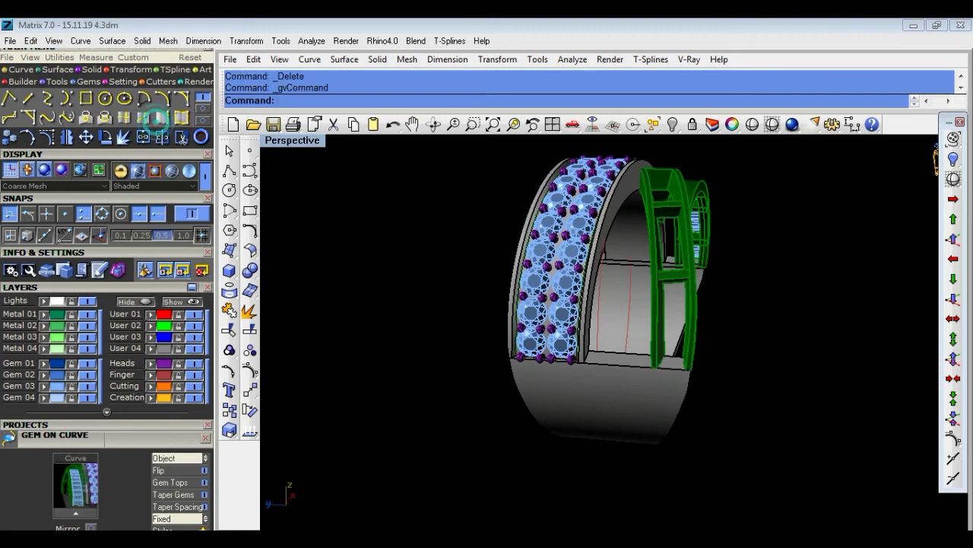
{"action": "right_click_drag", "start_coordinate": [745, 332], "coordinate": [805, 338]}
{"action": "scroll", "coordinate": [744, 246], "scroll_direction": "up", "scroll_amount": 3}
{"action": "left_click", "coordinate": [744, 245]}
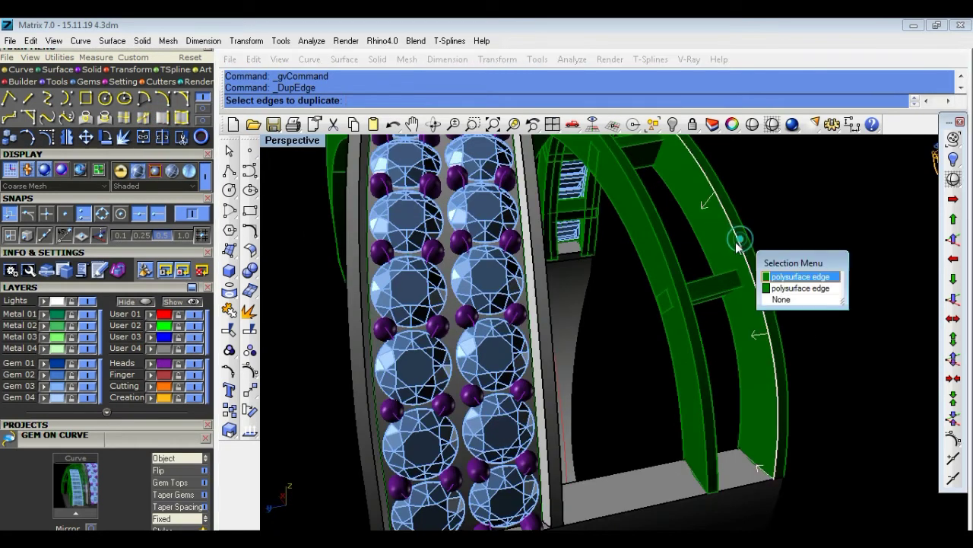
{"action": "left_click", "coordinate": [768, 273]}
{"action": "left_click", "coordinate": [679, 266]}
{"action": "right_click", "coordinate": [800, 225]}
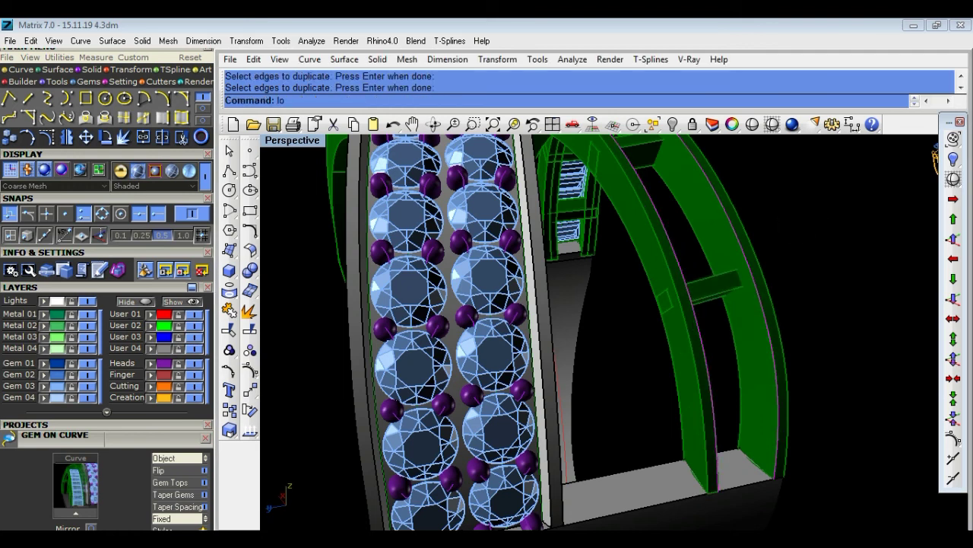
{"action": "key", "text": "Return"}
{"action": "key", "text": "Return"}
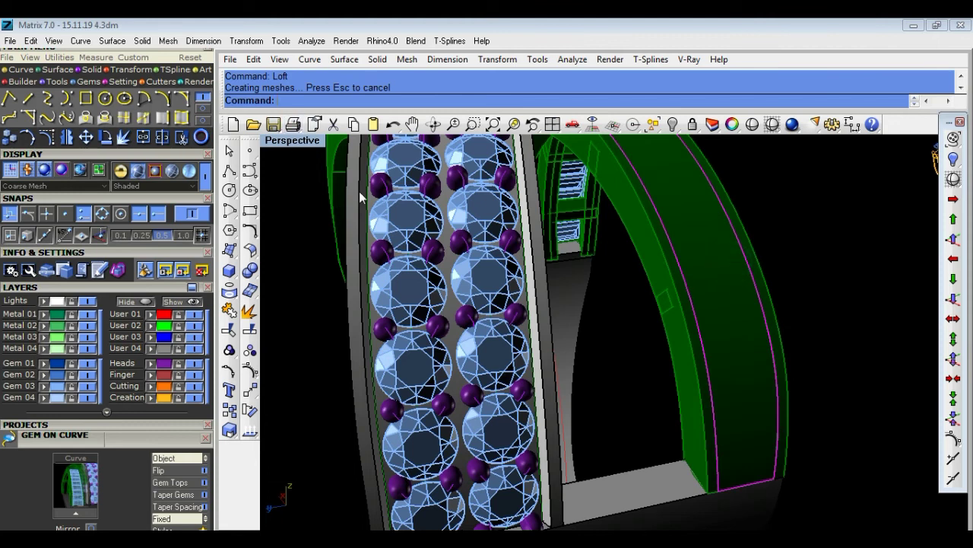
Offset the lofted arch surface by 0.2, delete the original, and deal with the leftover curve.
{"action": "left_click", "coordinate": [250, 250]}
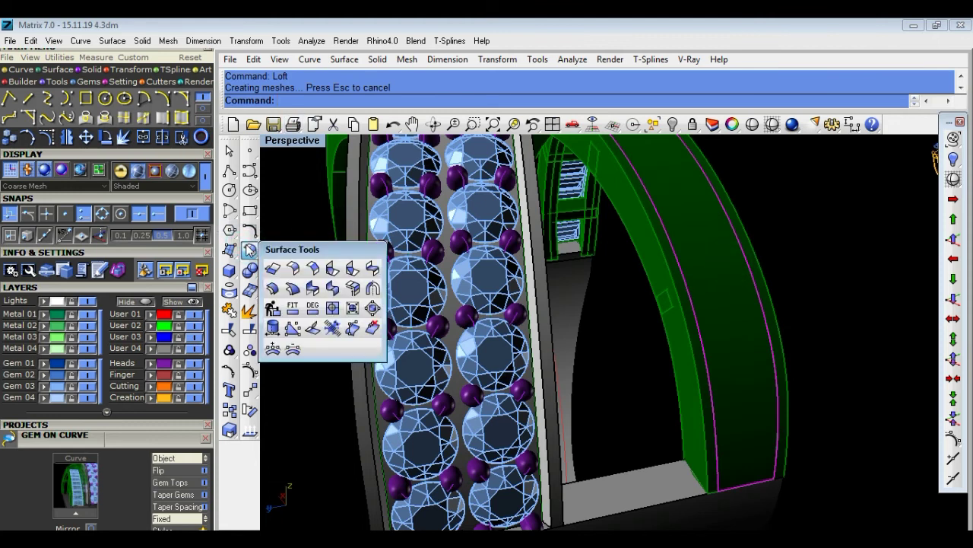
{"action": "left_click", "coordinate": [275, 287]}
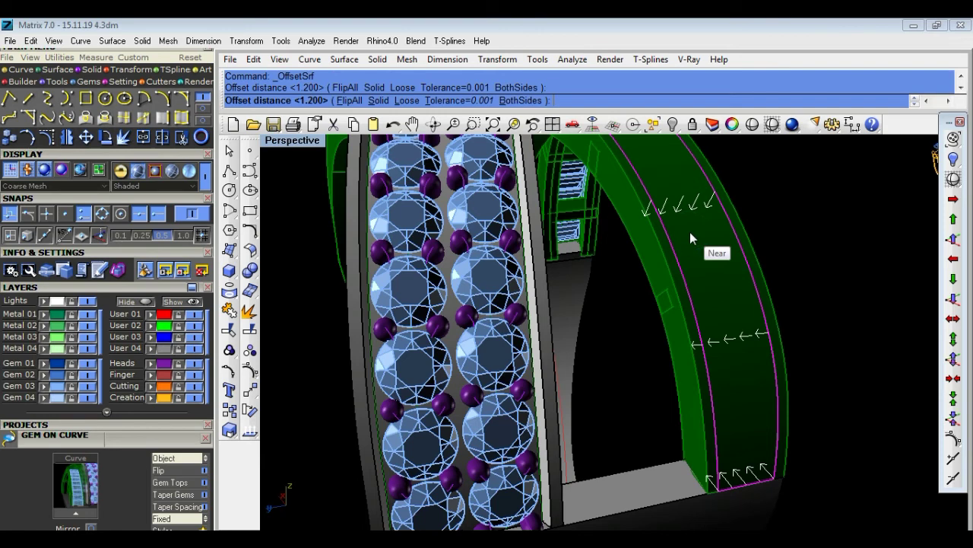
{"action": "type", "text": "0.2"}
{"action": "key", "text": "Return"}
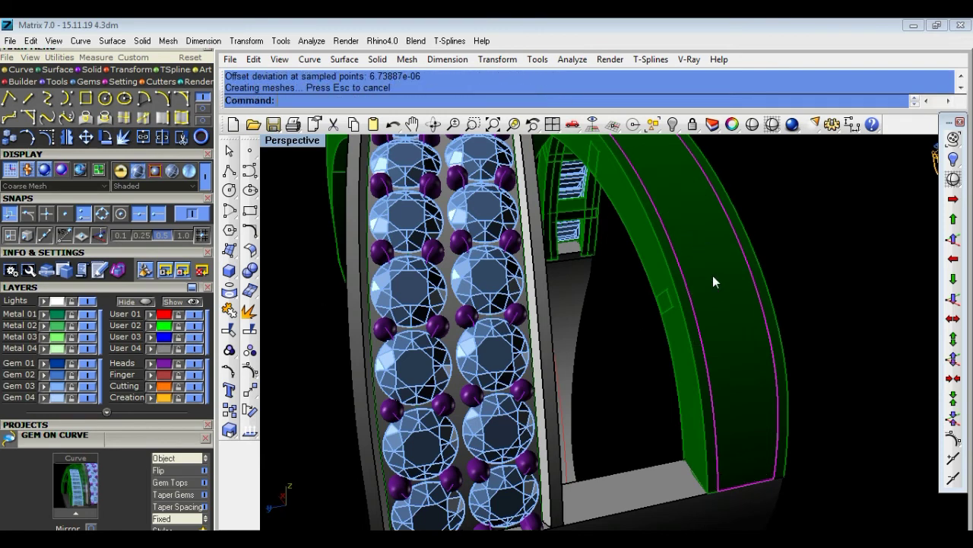
{"action": "key", "text": "Delete"}
{"action": "mouse_move", "coordinate": [713, 274]}
{"action": "right_mouse_down"}
{"action": "mouse_move", "coordinate": [762, 343]}
{"action": "mouse_move", "coordinate": [799, 297]}
{"action": "right_mouse_up"}
{"action": "scroll", "coordinate": [682, 253], "scroll_direction": "up", "scroll_amount": 5}
{"action": "left_click", "coordinate": [706, 262]}
{"action": "key", "text": "Escape"}
{"action": "left_click", "coordinate": [702, 270]}
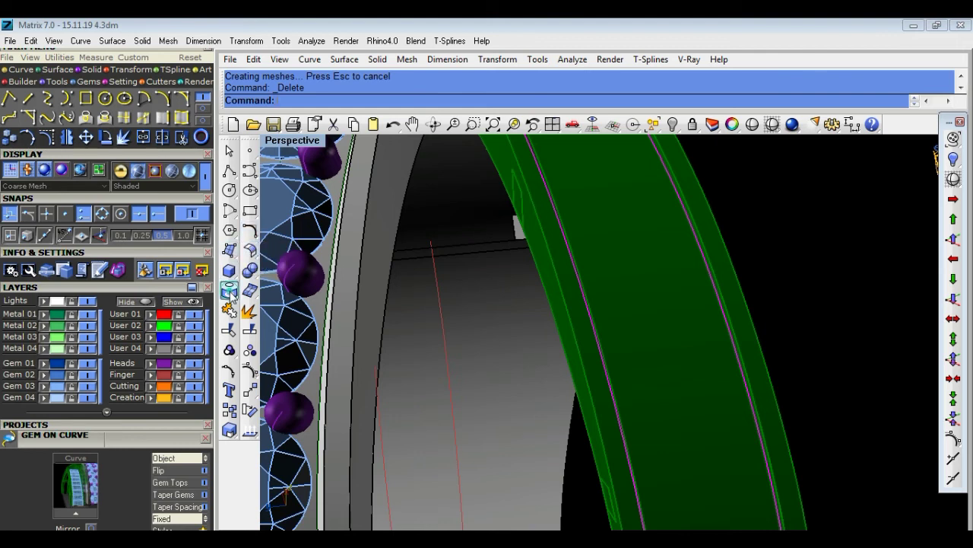
Duplicate both edges of the green band as curves.
{"action": "left_click", "coordinate": [230, 294]}
{"action": "left_click", "coordinate": [291, 310]}
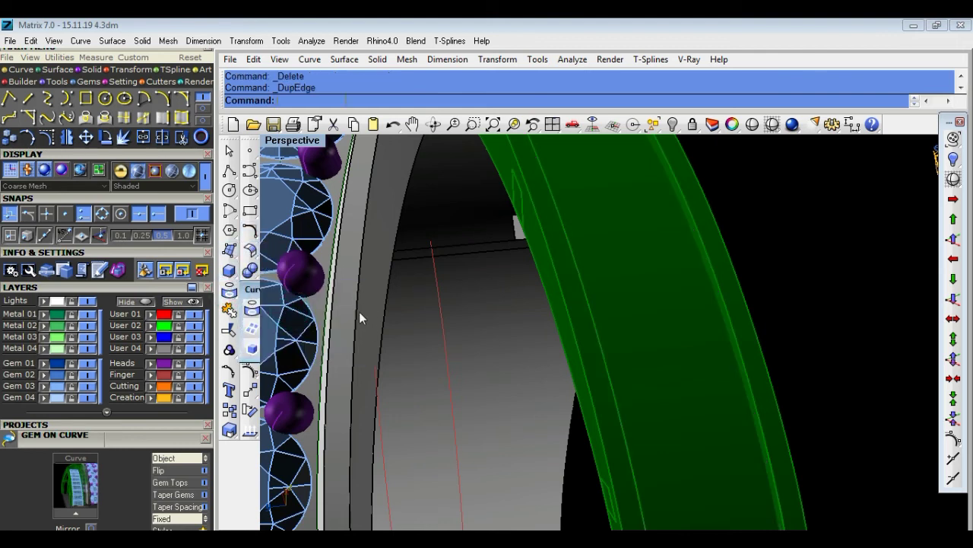
{"action": "left_click", "coordinate": [711, 285]}
{"action": "right_click_drag", "start_coordinate": [760, 297], "coordinate": [585, 299]}
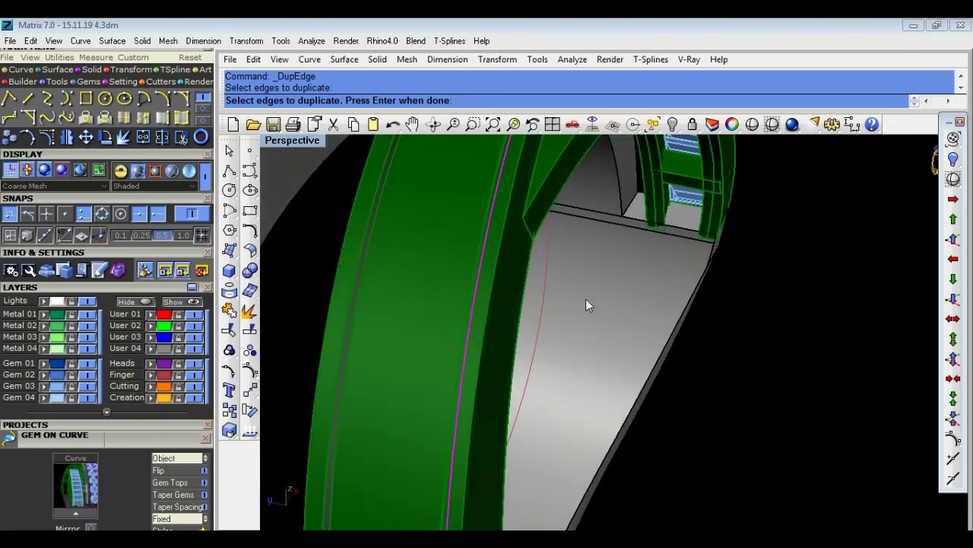
{"action": "left_click", "coordinate": [361, 278]}
{"action": "key", "text": "Return"}
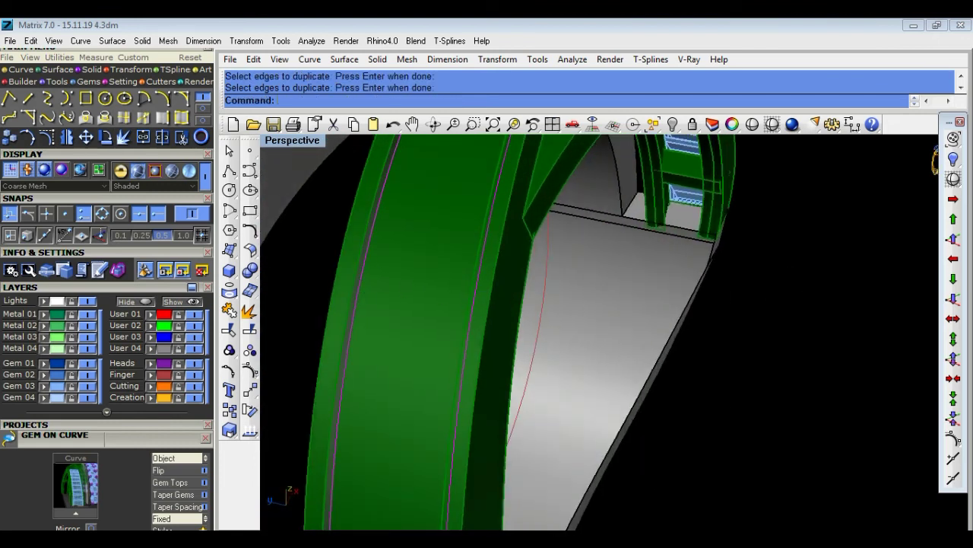
Create a mean curve midway between the two band edge curves.
{"action": "left_click", "coordinate": [256, 227]}
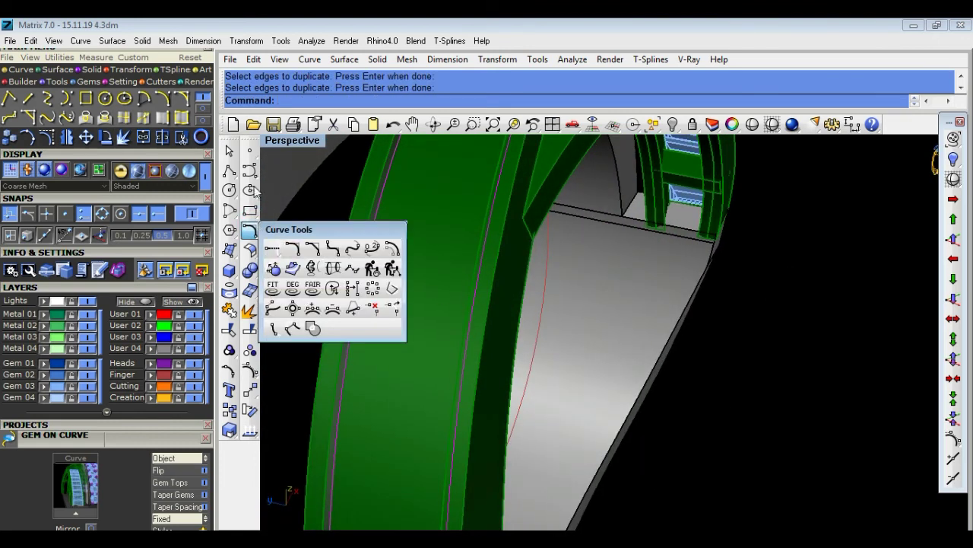
{"action": "left_click", "coordinate": [251, 169]}
{"action": "left_click", "coordinate": [391, 212]}
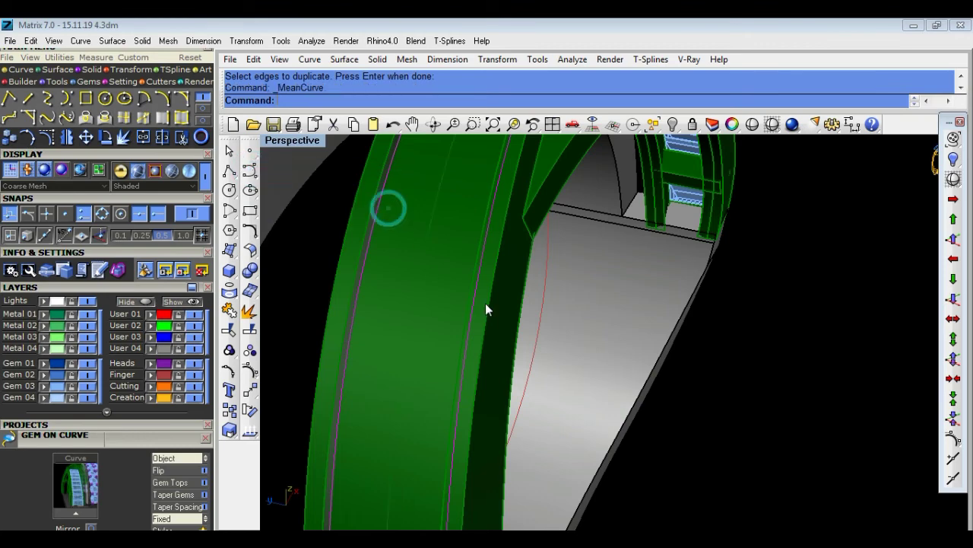
{"action": "right_click_drag", "start_coordinate": [779, 342], "coordinate": [811, 357]}
{"action": "left_click", "coordinate": [701, 268]}
{"action": "left_click", "coordinate": [726, 297]}
Lay round gems on the middle curve with CuletDir set to Object and the Flip option changed.
{"action": "right_click", "coordinate": [767, 247]}
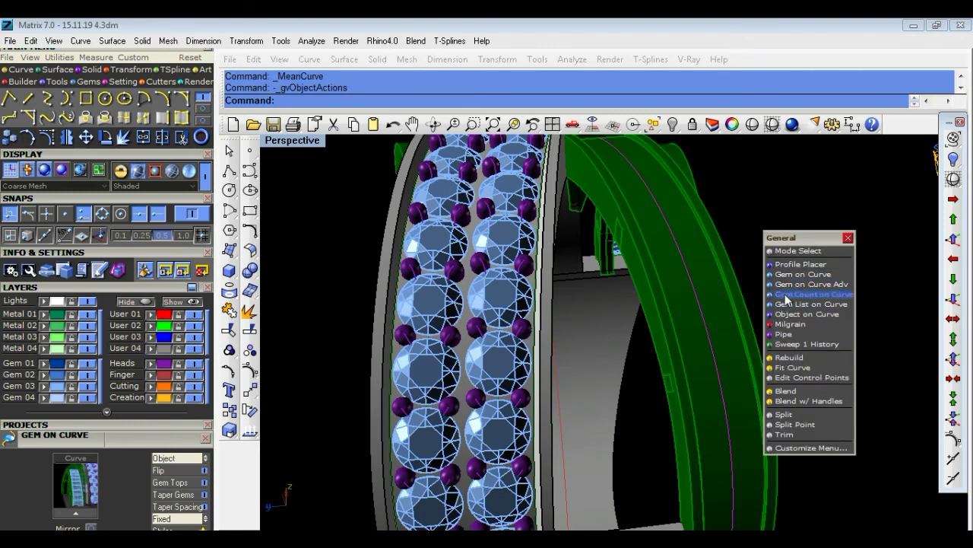
{"action": "left_click", "coordinate": [803, 274]}
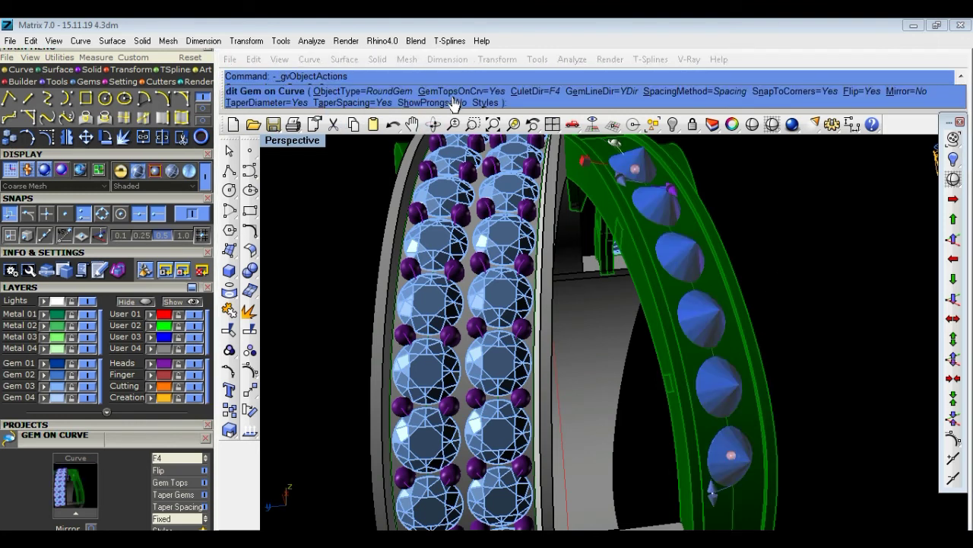
{"action": "left_click", "coordinate": [536, 90]}
{"action": "left_click", "coordinate": [681, 228]}
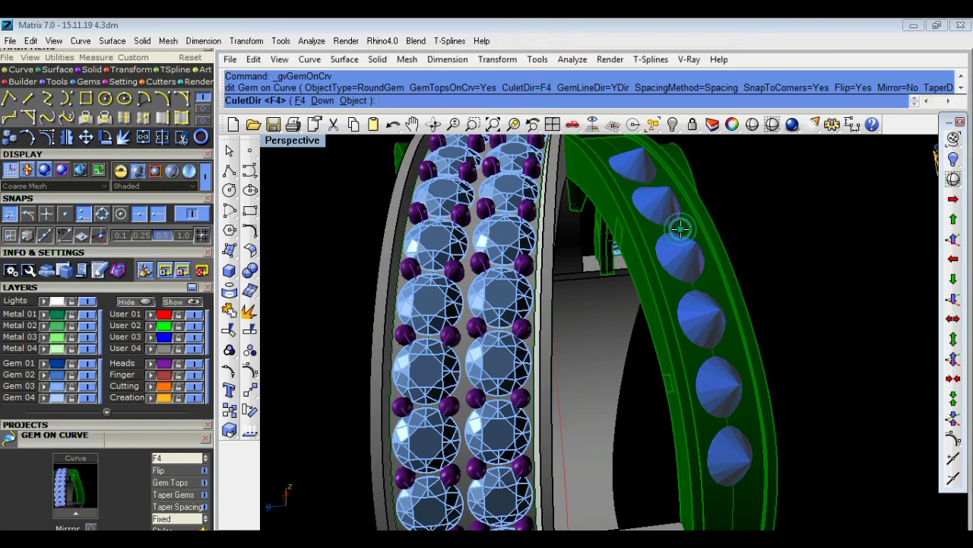
{"action": "left_click", "coordinate": [353, 101]}
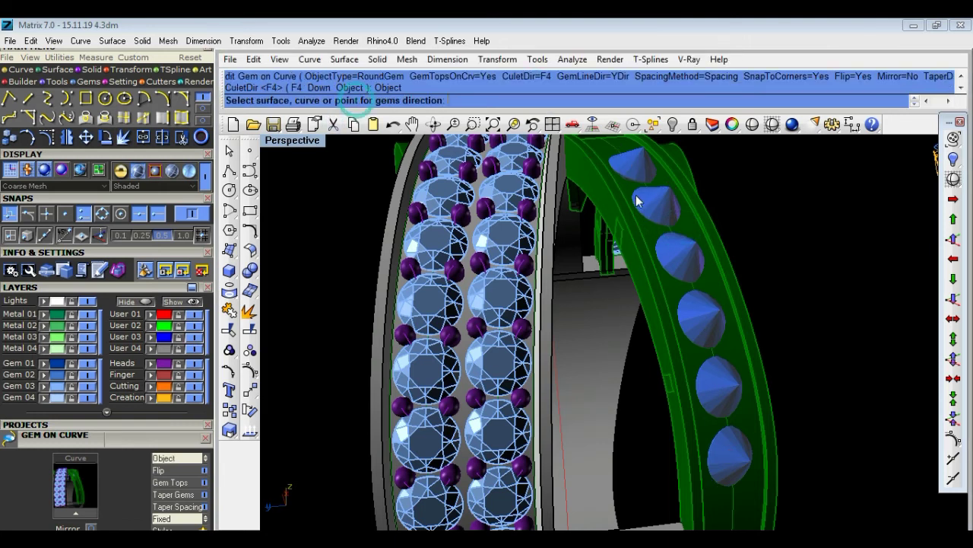
{"action": "left_click", "coordinate": [658, 238]}
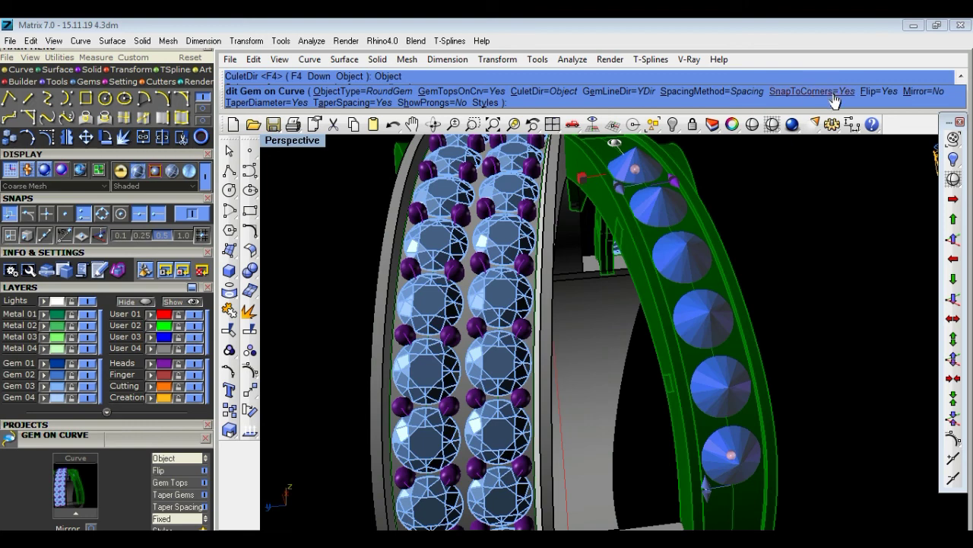
{"action": "left_click", "coordinate": [890, 99]}
{"action": "right_click_drag", "start_coordinate": [837, 255], "coordinate": [808, 261]}
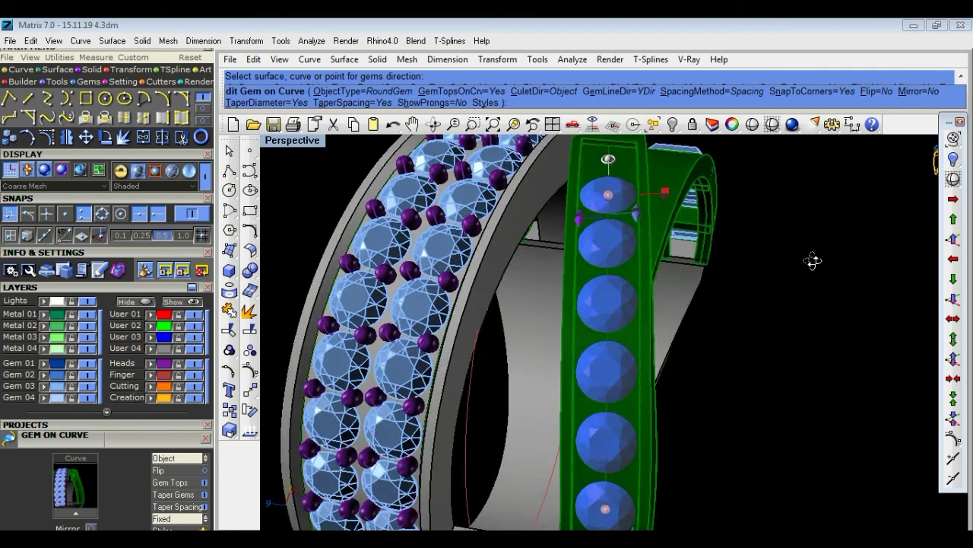
Drag the gem row's start and end handles along the curve and turn off Taper.
{"action": "left_click_drag", "start_coordinate": [662, 308], "coordinate": [661, 352]}
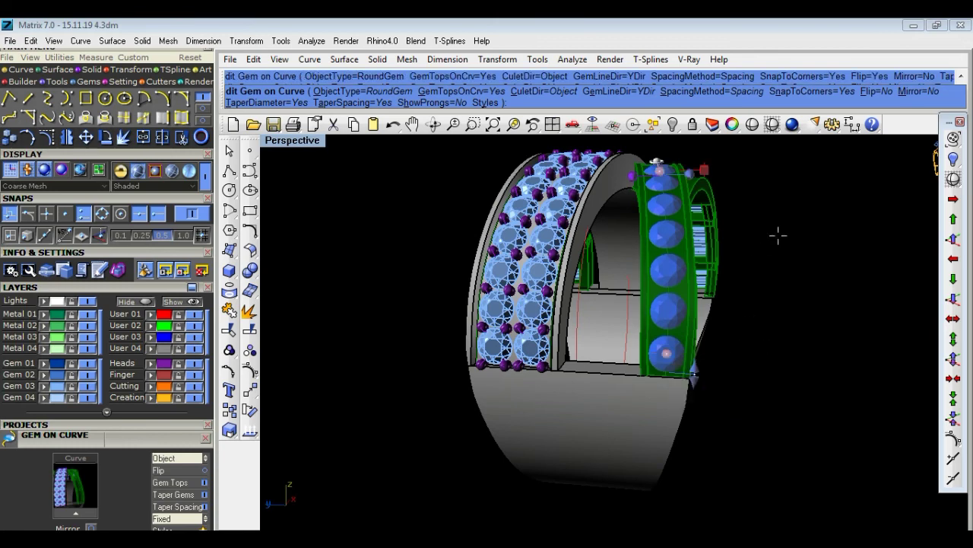
{"action": "right_click_drag", "start_coordinate": [776, 233], "coordinate": [770, 347]}
{"action": "left_click_drag", "start_coordinate": [661, 257], "coordinate": [665, 255]}
{"action": "right_click_drag", "start_coordinate": [767, 331], "coordinate": [763, 262]}
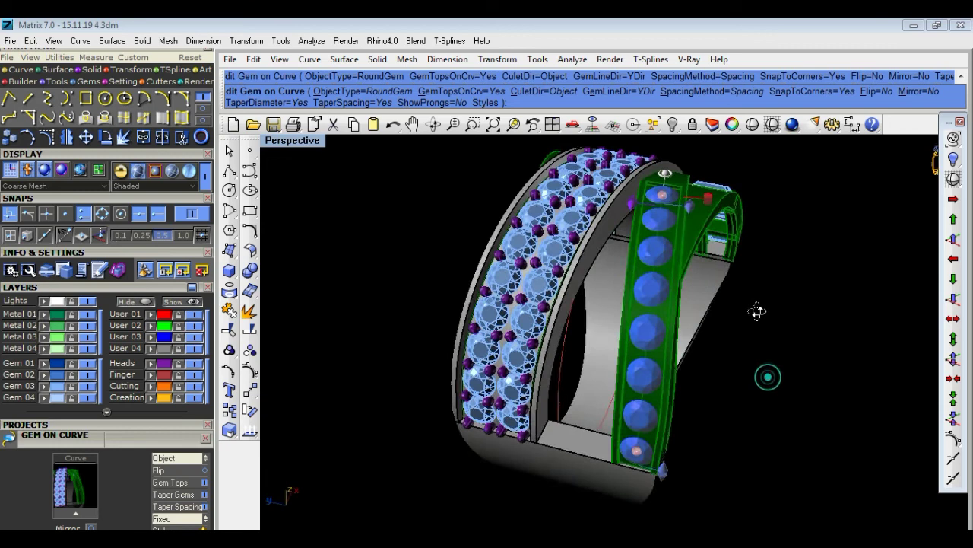
{"action": "scroll", "coordinate": [145, 427], "scroll_direction": "down", "scroll_amount": 3}
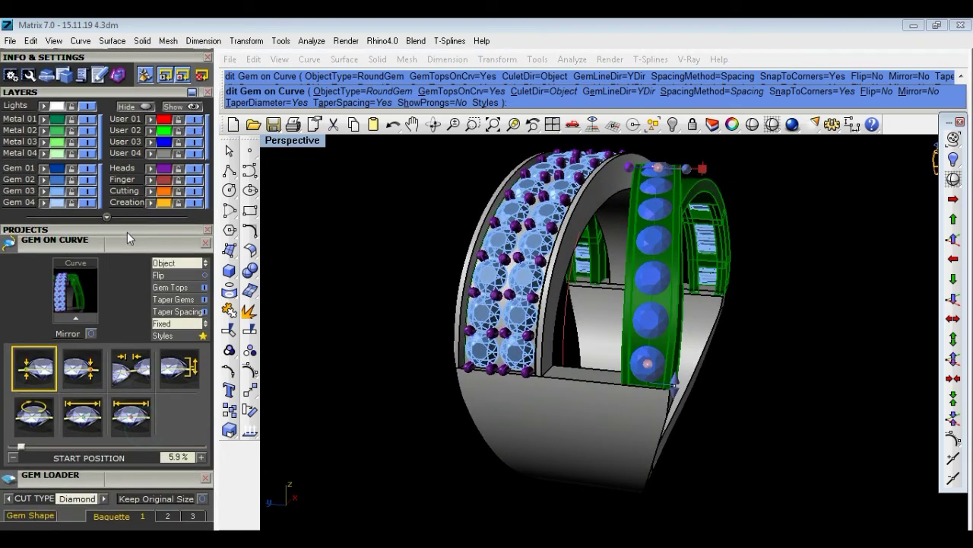
{"action": "left_click", "coordinate": [125, 417]}
{"action": "left_click", "coordinate": [204, 311]}
{"action": "left_click", "coordinate": [204, 299]}
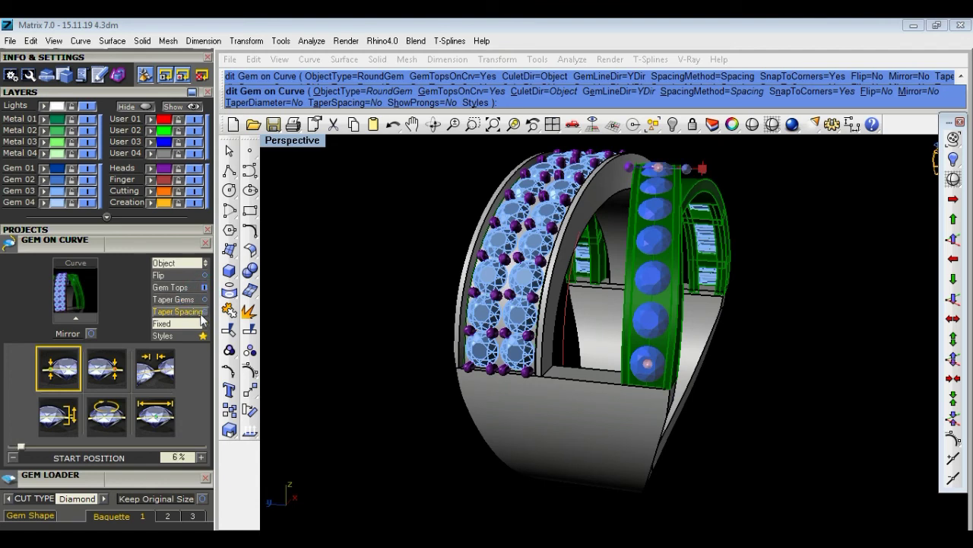
Set gem spacing to 0.05 and start size to 1.5 mm, then finish the row.
{"action": "left_click", "coordinate": [141, 371]}
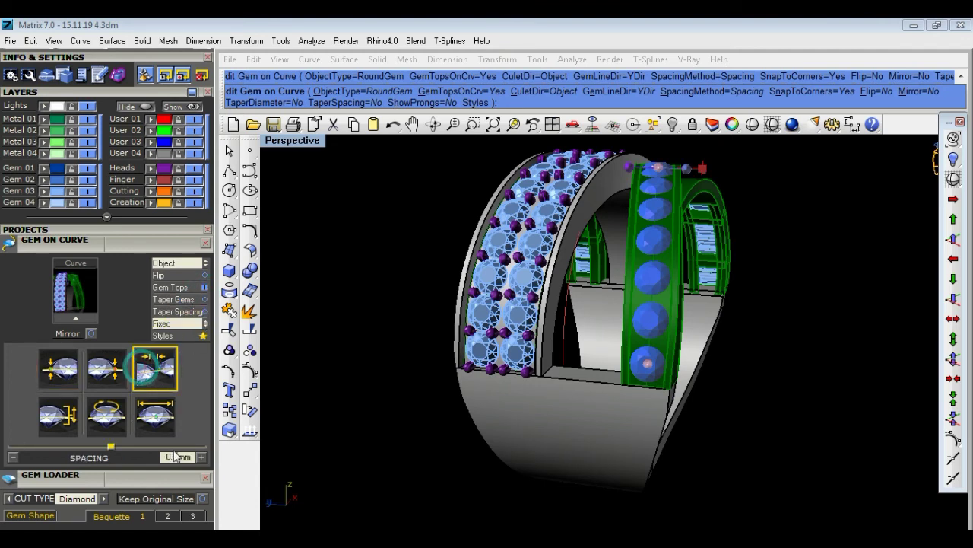
{"action": "type", "text": "0.5"}
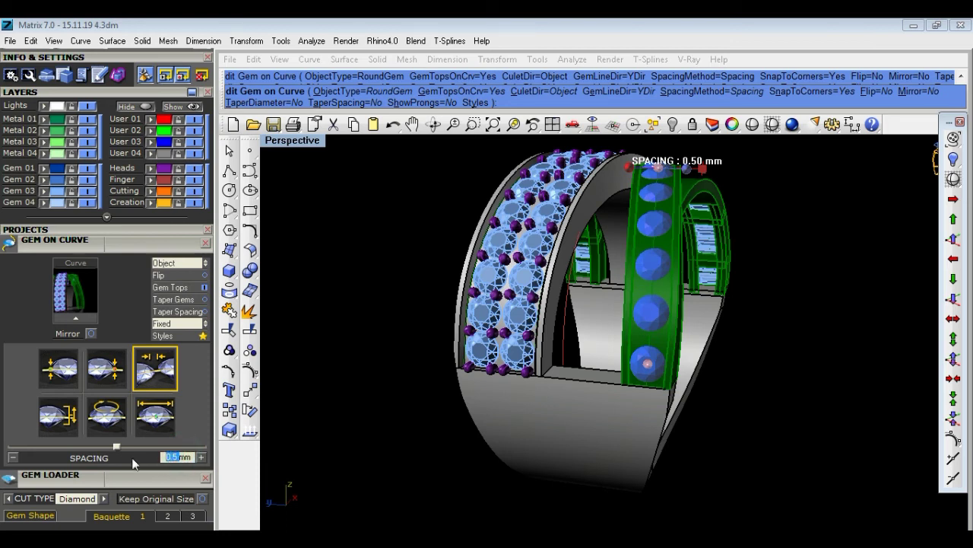
{"action": "type", "text": "0.05"}
{"action": "key", "text": "Return"}
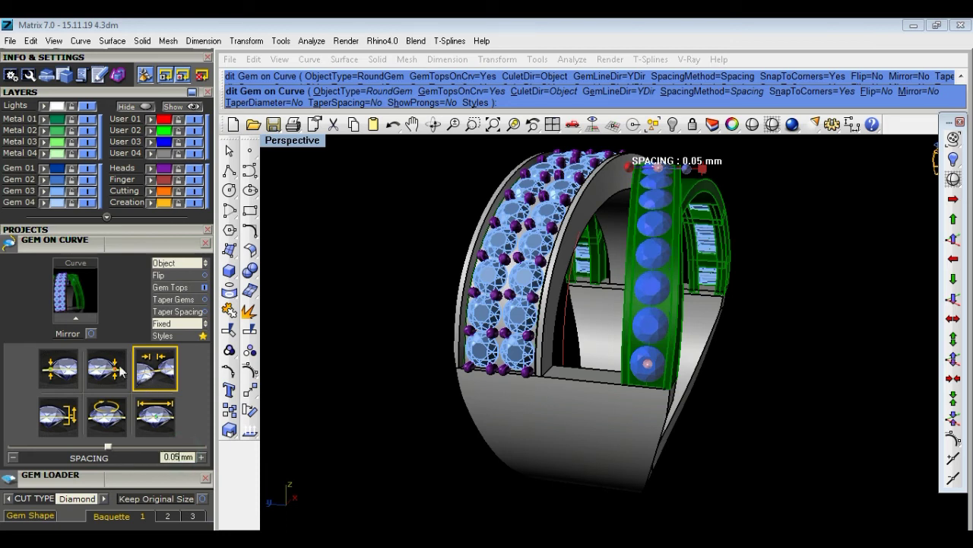
{"action": "left_click", "coordinate": [154, 414]}
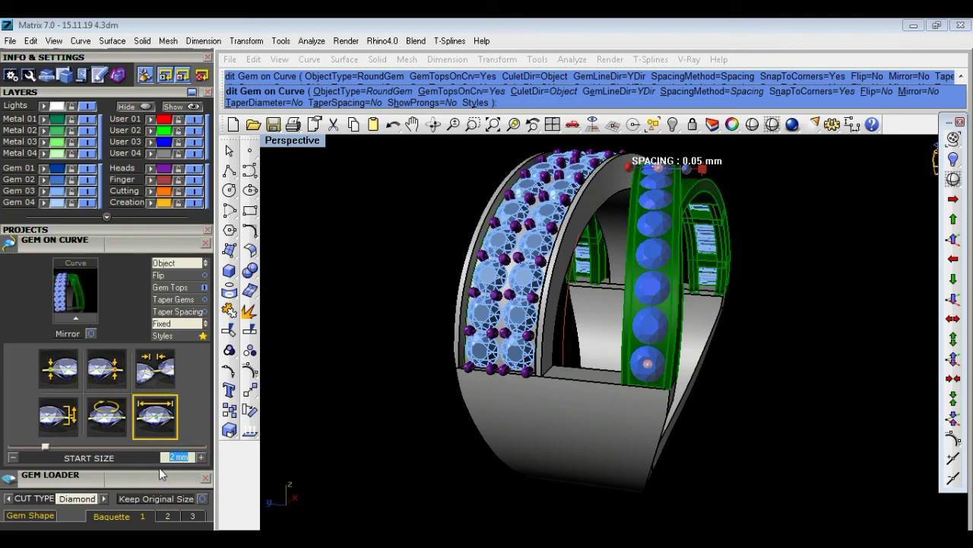
{"action": "key", "text": "Return"}
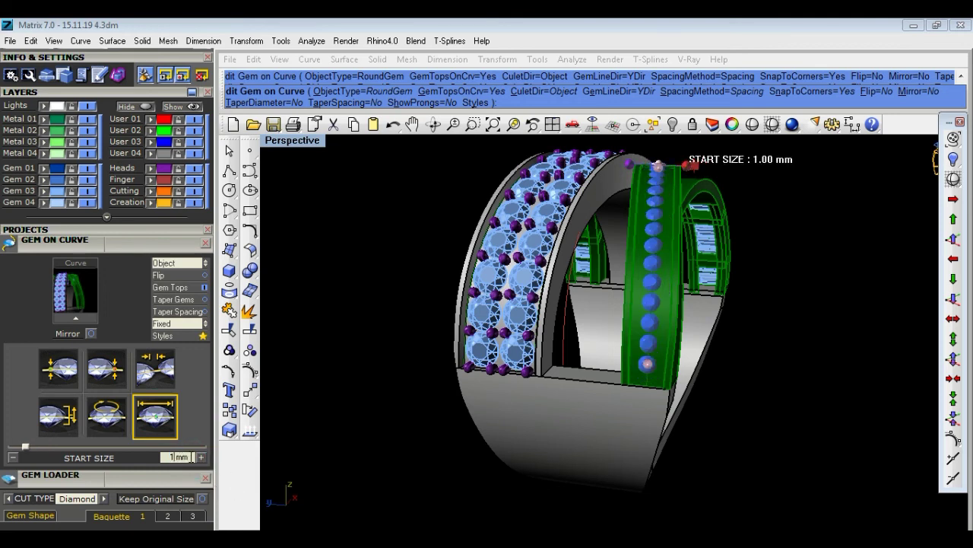
{"action": "type", "text": "1.5"}
{"action": "key", "text": "Return"}
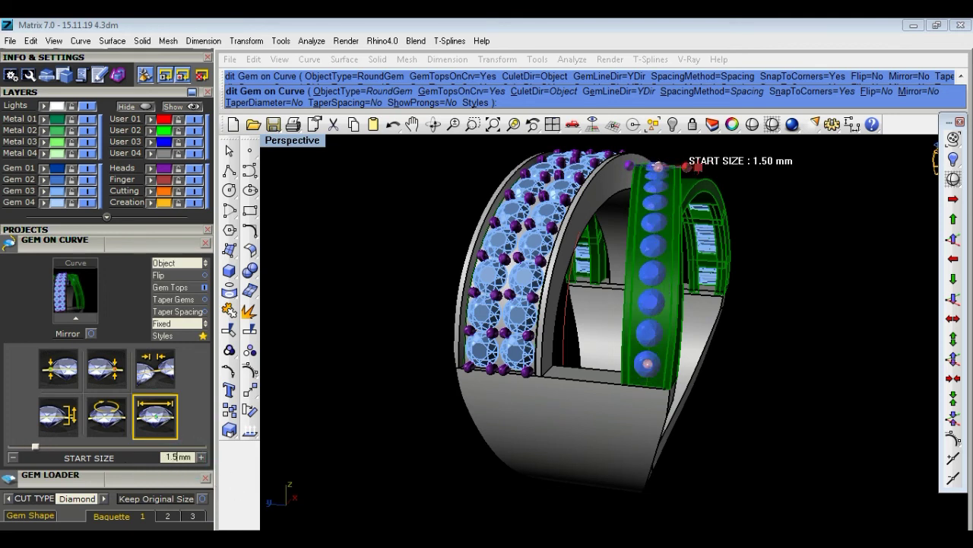
{"action": "right_click", "coordinate": [791, 354]}
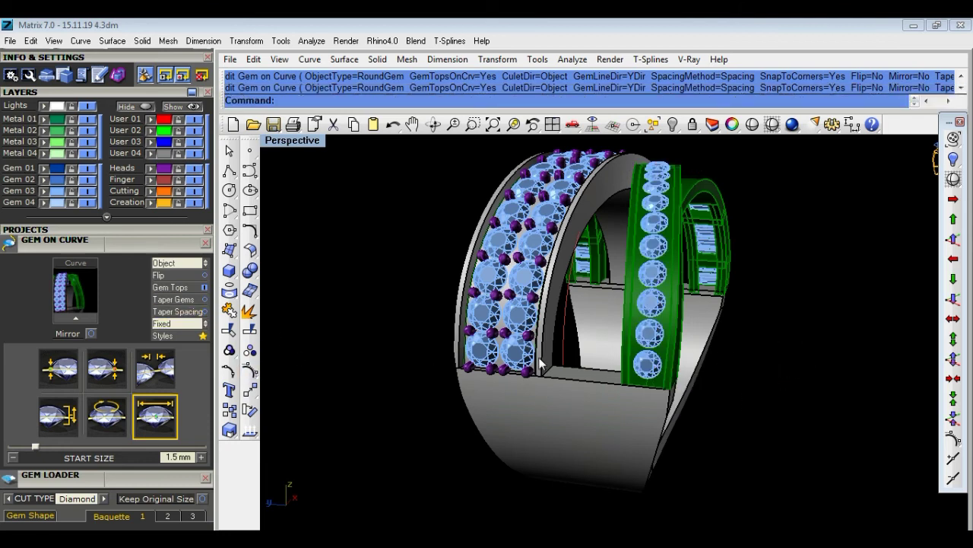
Convert the selected round gems to baguettes sized 2.25 × 1.75 mm.
{"action": "left_click", "coordinate": [646, 341]}
{"action": "scroll", "coordinate": [143, 248], "scroll_direction": "down", "scroll_amount": 3}
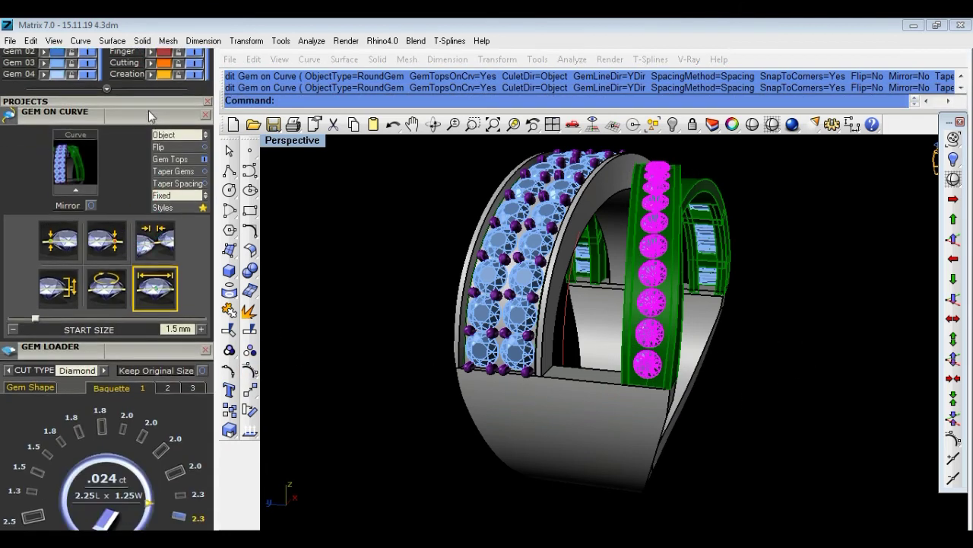
{"action": "scroll", "coordinate": [163, 346], "scroll_direction": "down", "scroll_amount": 3}
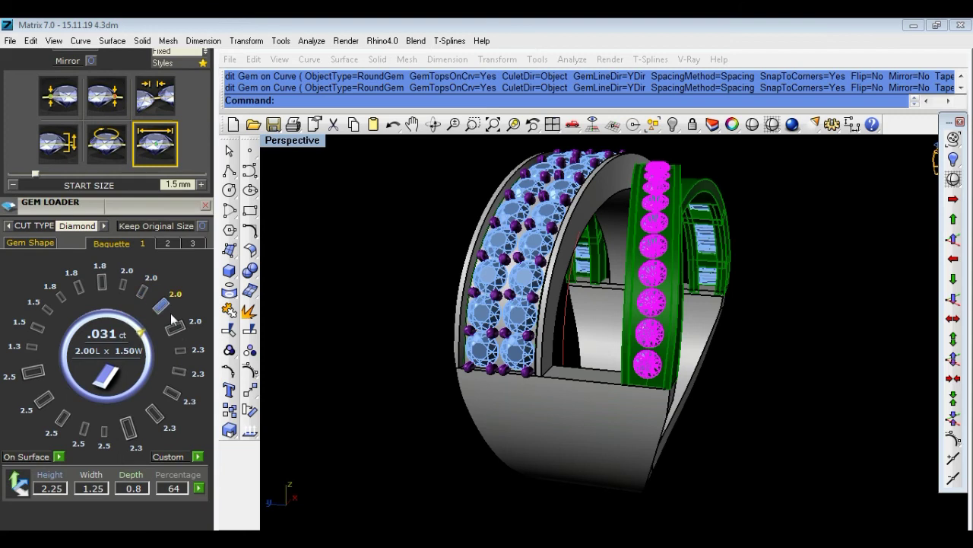
{"action": "left_click", "coordinate": [181, 353]}
{"action": "left_click", "coordinate": [179, 371]}
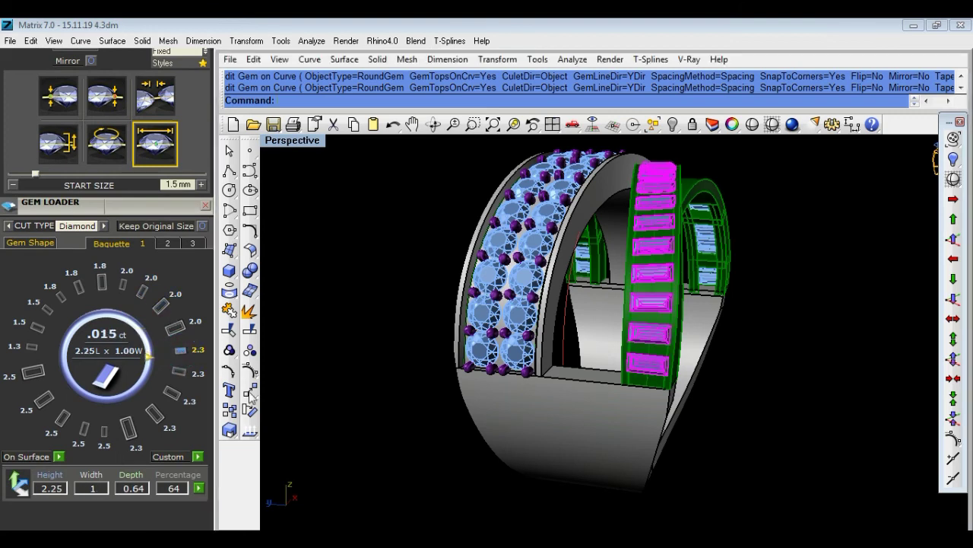
{"action": "left_click", "coordinate": [179, 399]}
{"action": "left_click", "coordinate": [174, 329]}
{"action": "scroll", "coordinate": [663, 381], "scroll_direction": "up", "scroll_amount": 2}
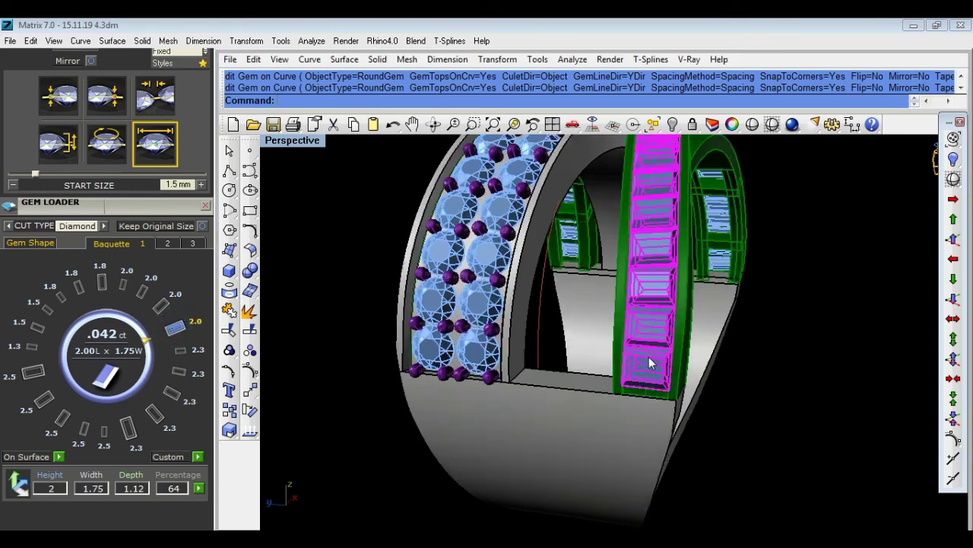
{"action": "scroll", "coordinate": [650, 361], "scroll_direction": "up", "scroll_amount": 3}
{"action": "left_click", "coordinate": [172, 397]}
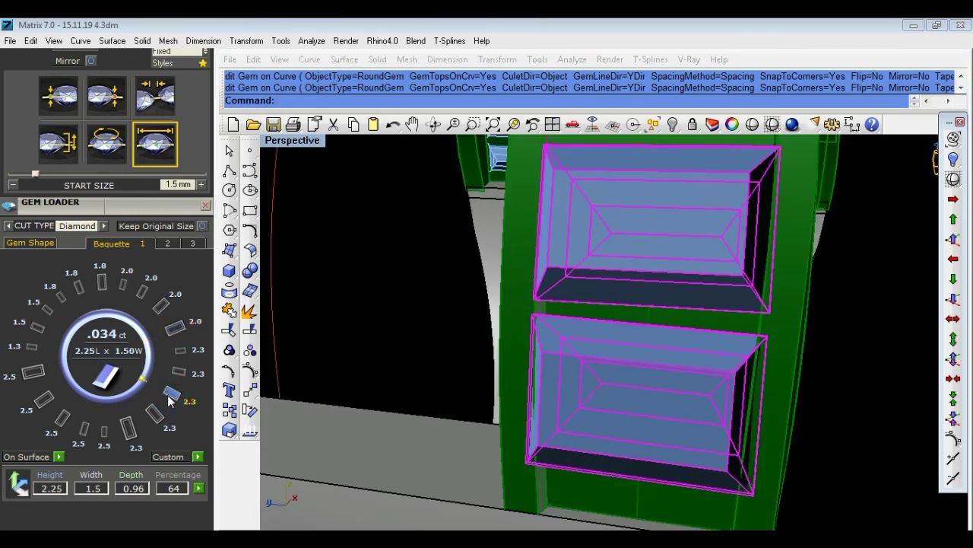
{"action": "scroll", "coordinate": [172, 395], "scroll_direction": "down", "scroll_amount": 1}
{"action": "scroll", "coordinate": [171, 384], "scroll_direction": "down", "scroll_amount": 1}
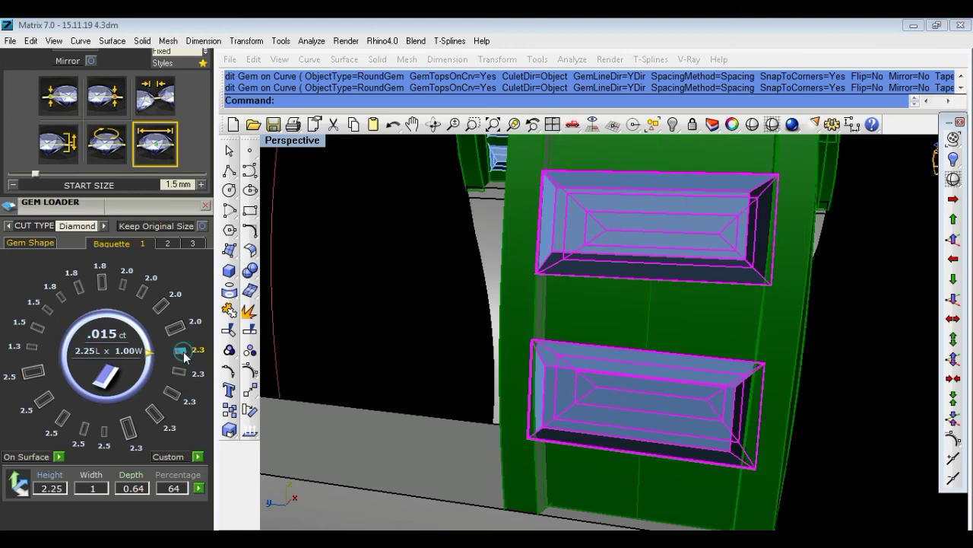
{"action": "left_click", "coordinate": [161, 417]}
Deselect the baguettes, save the ring as 15.11.19 4.3dm, and inspect it from the front.
{"action": "left_click", "coordinate": [887, 413]}
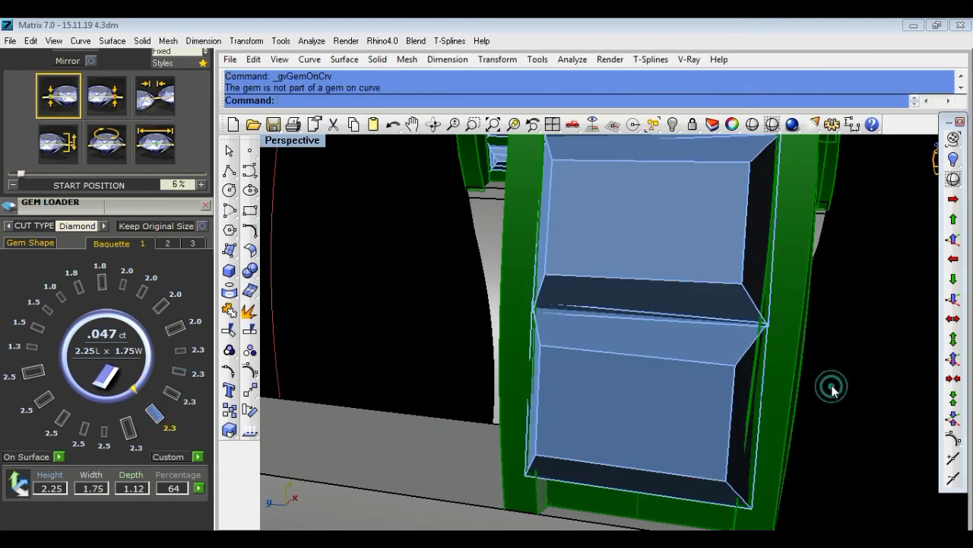
{"action": "scroll", "coordinate": [832, 384], "scroll_direction": "down", "scroll_amount": 5}
{"action": "scroll", "coordinate": [832, 384], "scroll_direction": "down", "scroll_amount": 2}
{"action": "mouse_move", "coordinate": [837, 429]}
{"action": "right_mouse_down"}
{"action": "mouse_move", "coordinate": [531, 434]}
{"action": "mouse_move", "coordinate": [793, 339]}
{"action": "right_mouse_up"}
{"action": "scroll", "coordinate": [529, 432], "scroll_direction": "up", "scroll_amount": 5}
{"action": "scroll", "coordinate": [528, 432], "scroll_direction": "down", "scroll_amount": 5}
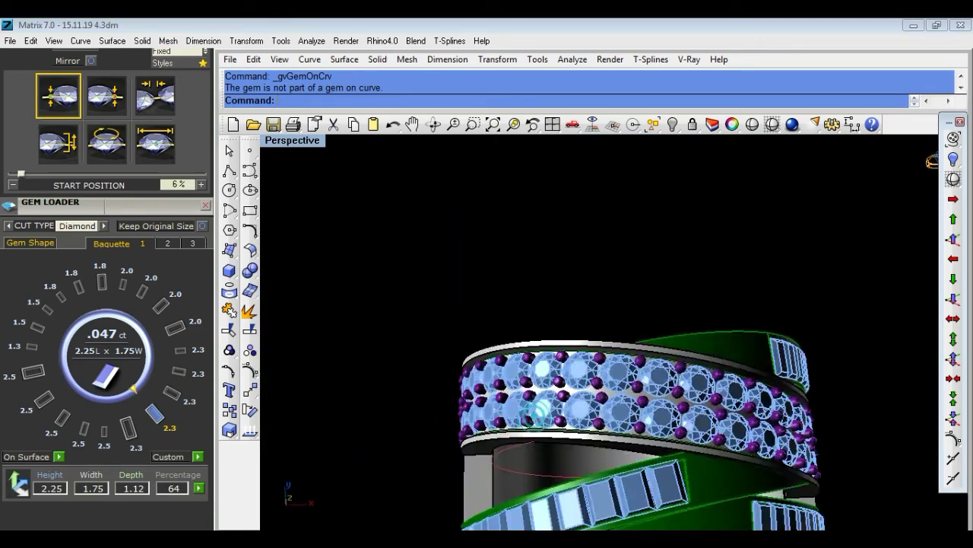
{"action": "scroll", "coordinate": [794, 338], "scroll_direction": "down", "scroll_amount": 2}
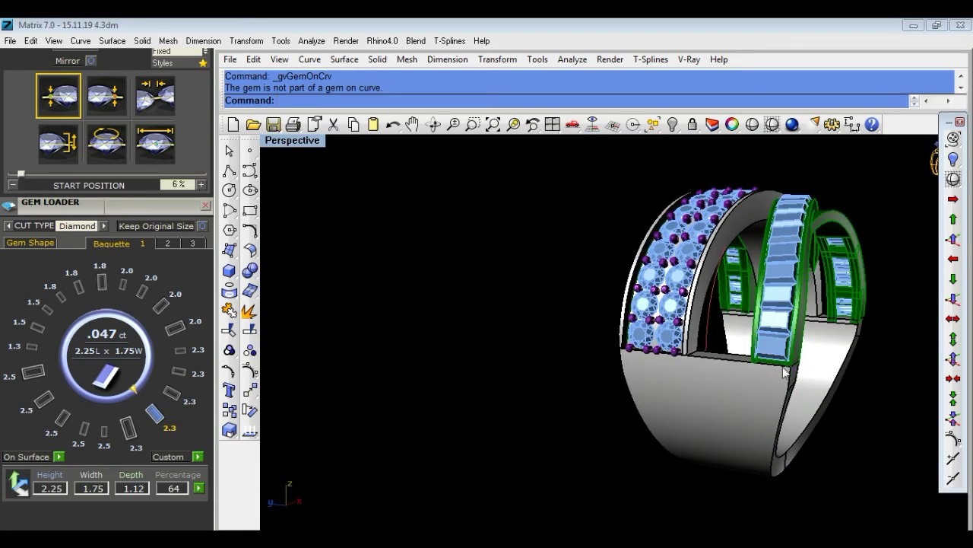
{"action": "key", "text": "ctrl+s"}
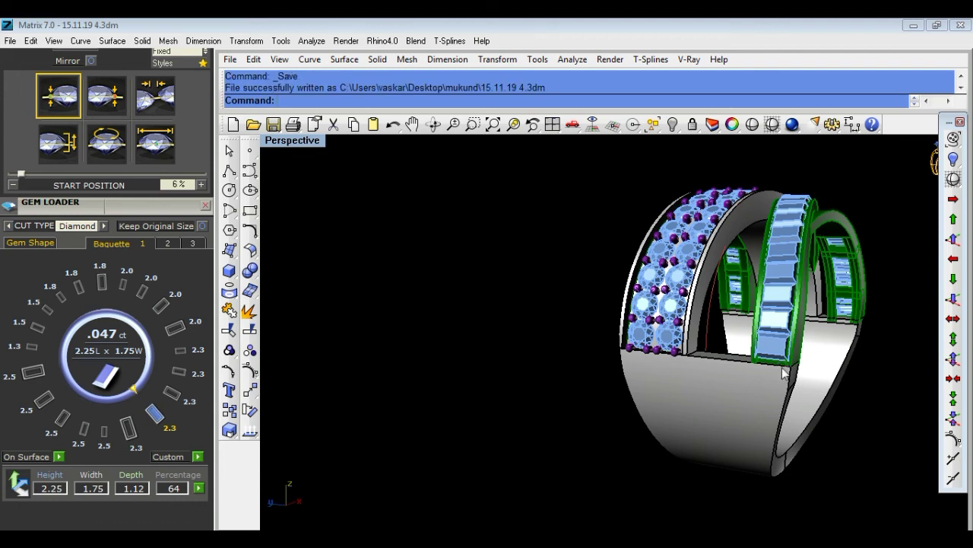
{"action": "right_click_drag", "start_coordinate": [781, 379], "coordinate": [467, 365]}
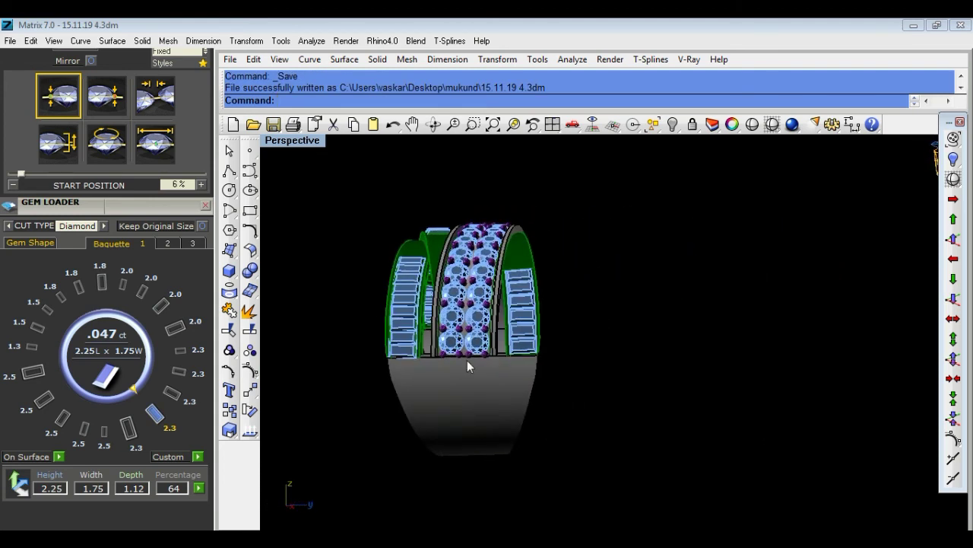
{"action": "right_click_drag", "start_coordinate": [610, 293], "coordinate": [530, 328]}
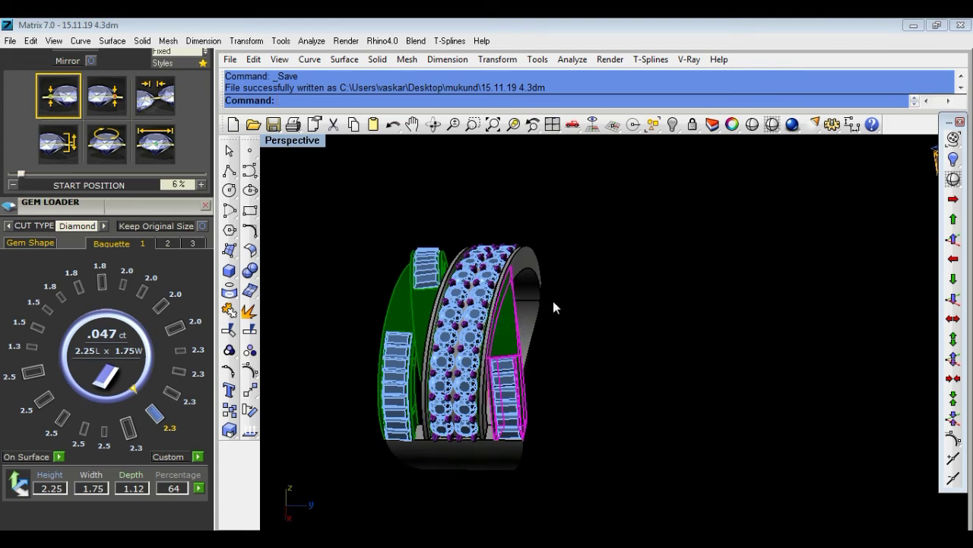
{"action": "right_click_drag", "start_coordinate": [540, 305], "coordinate": [576, 341]}
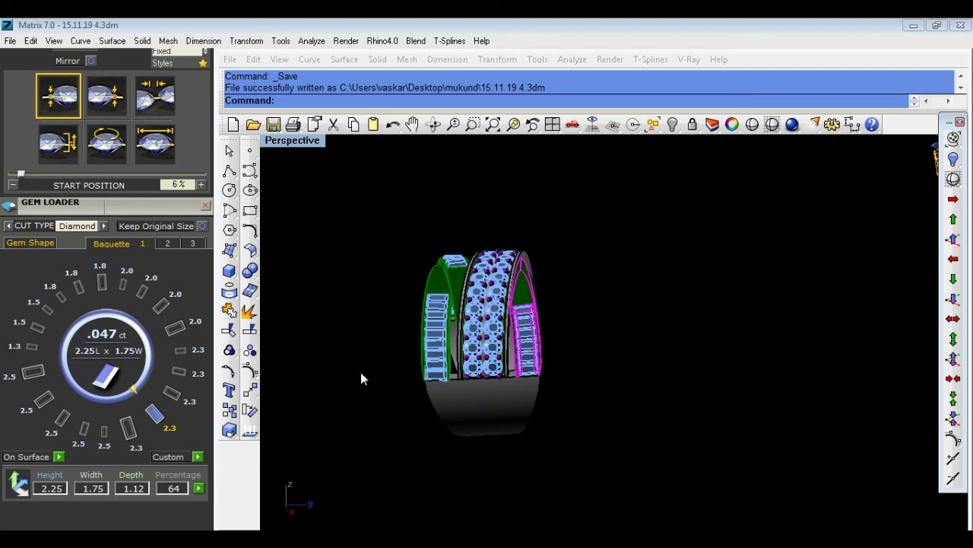
Collapse the Gem Loader and select the ring polysurface while orbiting around it.
{"action": "left_click", "coordinate": [161, 305]}
{"action": "left_click", "coordinate": [168, 206]}
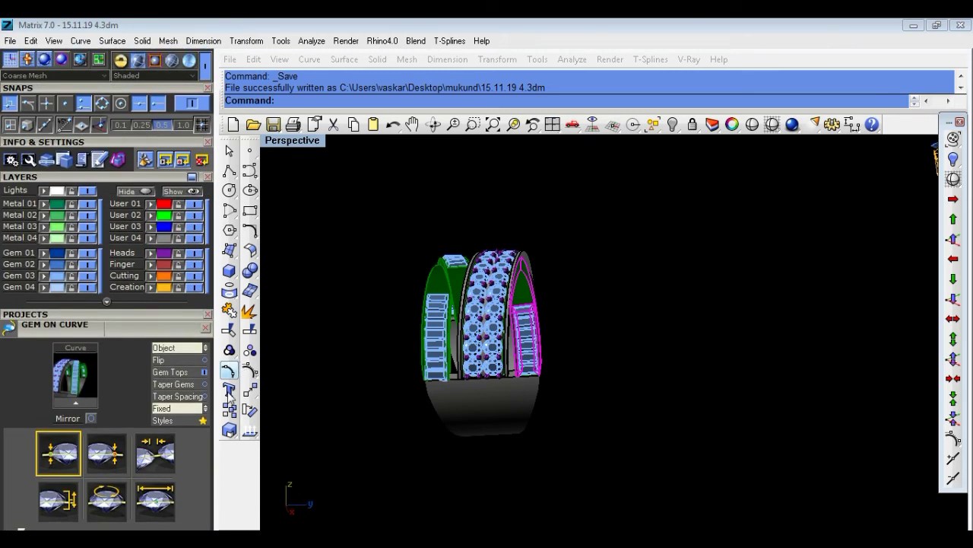
{"action": "mouse_move", "coordinate": [662, 388]}
{"action": "right_mouse_down"}
{"action": "mouse_move", "coordinate": [681, 396]}
{"action": "mouse_move", "coordinate": [656, 372]}
{"action": "mouse_move", "coordinate": [578, 388]}
{"action": "right_mouse_up"}
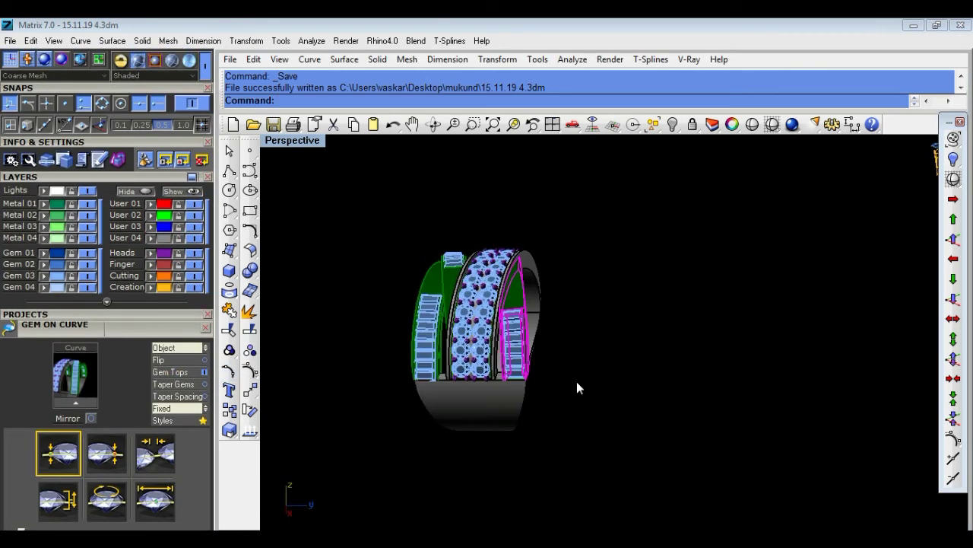
{"action": "left_click", "coordinate": [472, 412]}
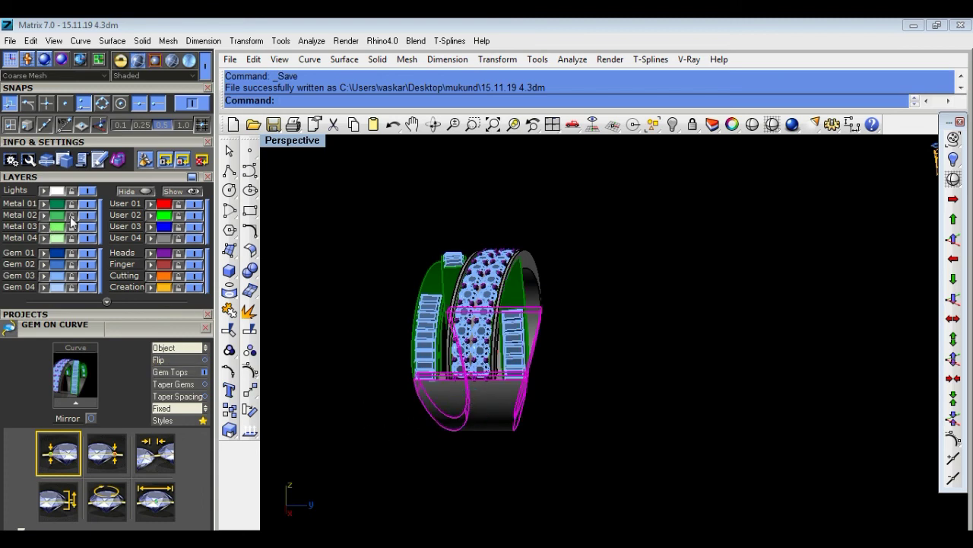
{"action": "right_click_drag", "start_coordinate": [640, 377], "coordinate": [668, 291]}
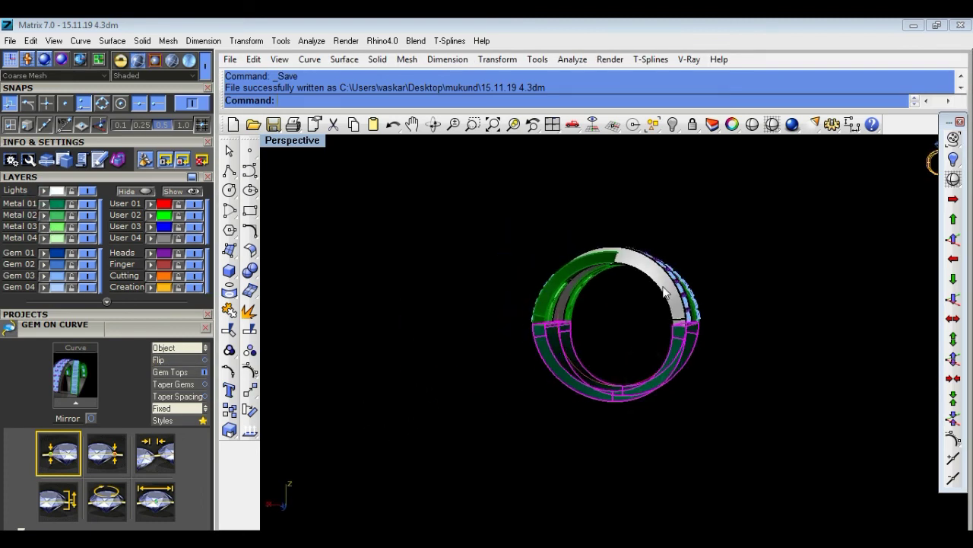
{"action": "left_click", "coordinate": [669, 289]}
{"action": "right_click", "coordinate": [706, 260]}
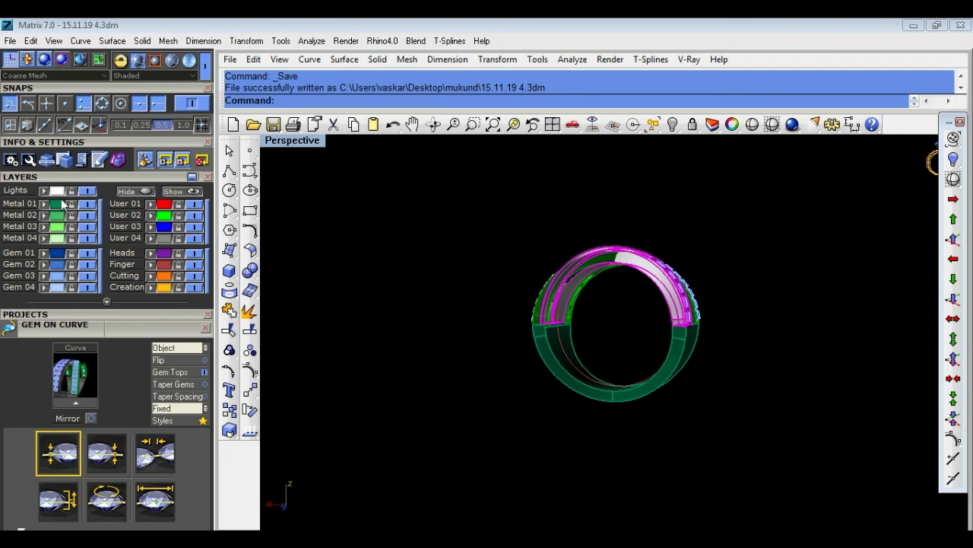
{"action": "mouse_move", "coordinate": [750, 324]}
{"action": "right_mouse_down"}
{"action": "mouse_move", "coordinate": [632, 345]}
{"action": "mouse_move", "coordinate": [525, 390]}
{"action": "mouse_move", "coordinate": [606, 295]}
{"action": "right_mouse_up"}
{"action": "mouse_move", "coordinate": [766, 345]}
{"action": "right_mouse_down"}
{"action": "mouse_move", "coordinate": [691, 326]}
{"action": "mouse_move", "coordinate": [588, 441]}
{"action": "right_mouse_up"}
{"action": "scroll", "coordinate": [587, 441], "scroll_direction": "up", "scroll_amount": 3}
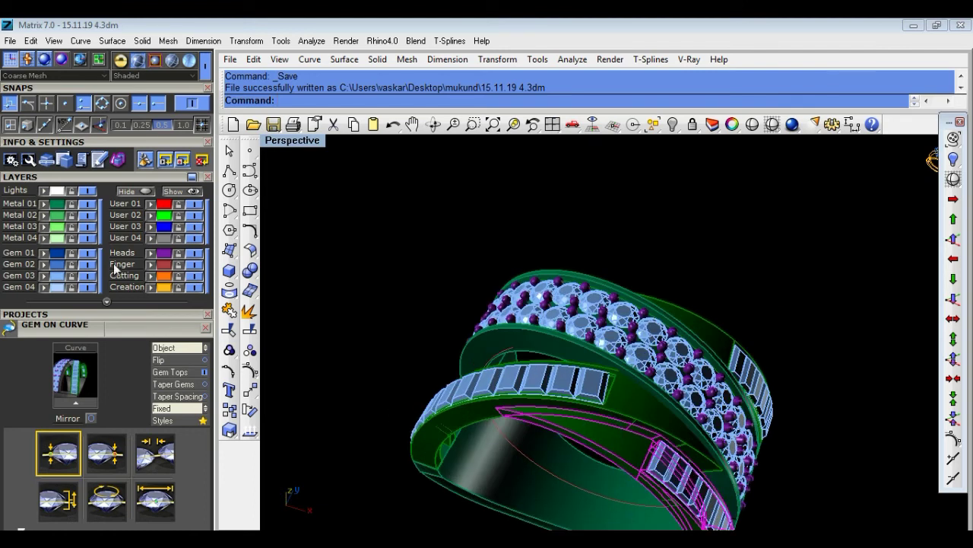
Check the baguette bands, then show the ring rendered in polished gold with sparkling gems.
{"action": "left_click", "coordinate": [474, 417]}
{"action": "left_click", "coordinate": [390, 228]}
{"action": "mouse_move", "coordinate": [390, 228]}
{"action": "right_mouse_down"}
{"action": "mouse_move", "coordinate": [519, 219]}
{"action": "mouse_move", "coordinate": [544, 343]}
{"action": "right_mouse_up"}
{"action": "left_click", "coordinate": [544, 343]}
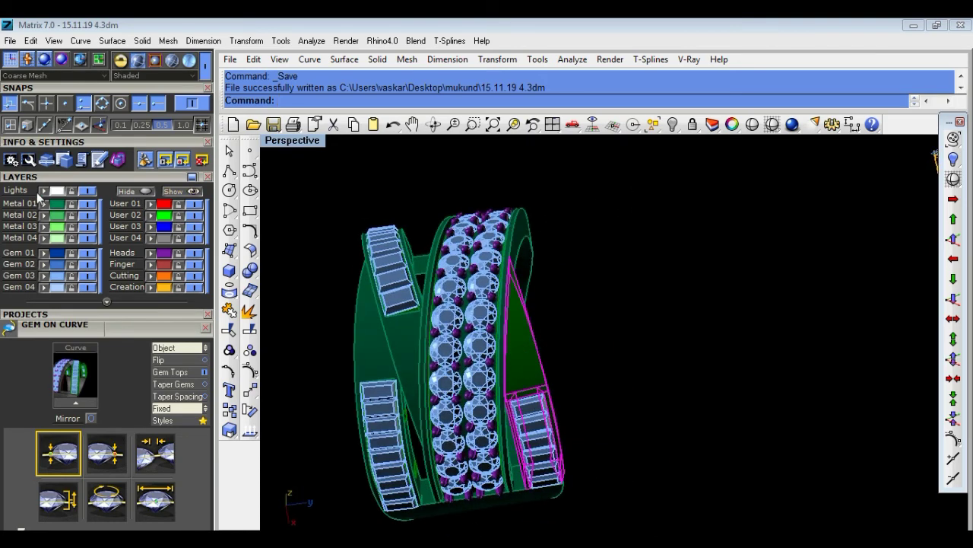
{"action": "left_click", "coordinate": [584, 251]}
{"action": "mouse_move", "coordinate": [585, 251]}
{"action": "right_mouse_down"}
{"action": "mouse_move", "coordinate": [654, 315]}
{"action": "mouse_move", "coordinate": [611, 202]}
{"action": "mouse_move", "coordinate": [530, 245]}
{"action": "mouse_move", "coordinate": [612, 206]}
{"action": "mouse_move", "coordinate": [532, 228]}
{"action": "right_mouse_up"}
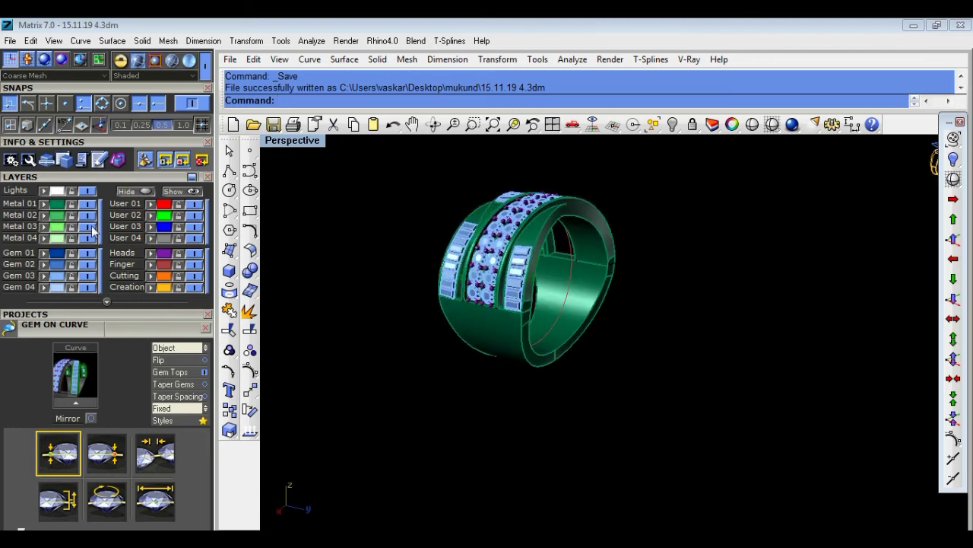
{"action": "left_click", "coordinate": [119, 62]}
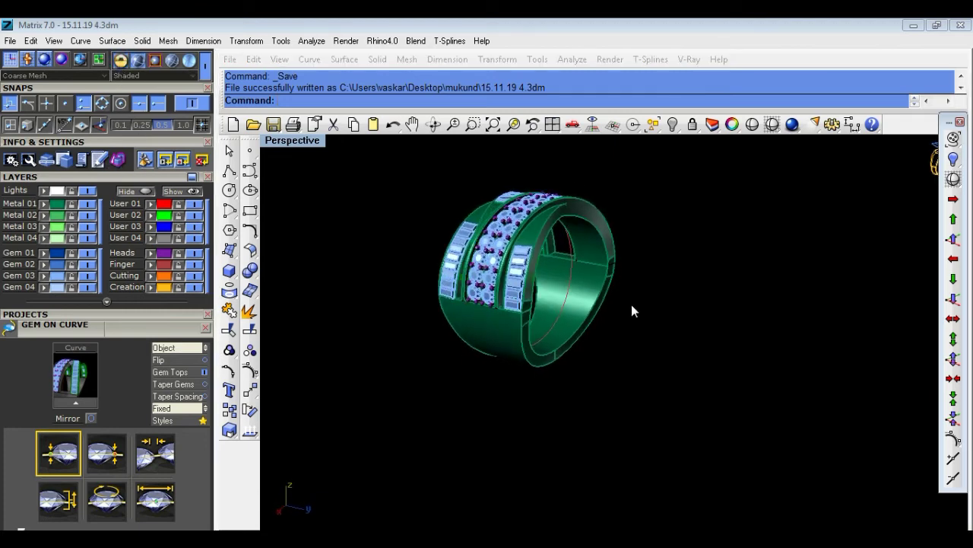
{"action": "mouse_move", "coordinate": [640, 342]}
{"action": "right_mouse_down"}
{"action": "mouse_move", "coordinate": [711, 401]}
{"action": "mouse_move", "coordinate": [813, 394]}
{"action": "mouse_move", "coordinate": [899, 358]}
{"action": "mouse_move", "coordinate": [874, 220]}
{"action": "mouse_move", "coordinate": [723, 196]}
{"action": "mouse_move", "coordinate": [565, 321]}
{"action": "mouse_move", "coordinate": [693, 459]}
{"action": "mouse_move", "coordinate": [756, 431]}
{"action": "mouse_move", "coordinate": [815, 371]}
{"action": "mouse_move", "coordinate": [715, 464]}
{"action": "mouse_move", "coordinate": [780, 406]}
{"action": "mouse_move", "coordinate": [595, 348]}
{"action": "mouse_move", "coordinate": [628, 502]}
{"action": "mouse_move", "coordinate": [669, 139]}
{"action": "mouse_move", "coordinate": [829, 492]}
{"action": "mouse_move", "coordinate": [946, 424]}
{"action": "mouse_move", "coordinate": [965, 393]}
{"action": "right_mouse_up"}
{"action": "right_click", "coordinate": [816, 371]}
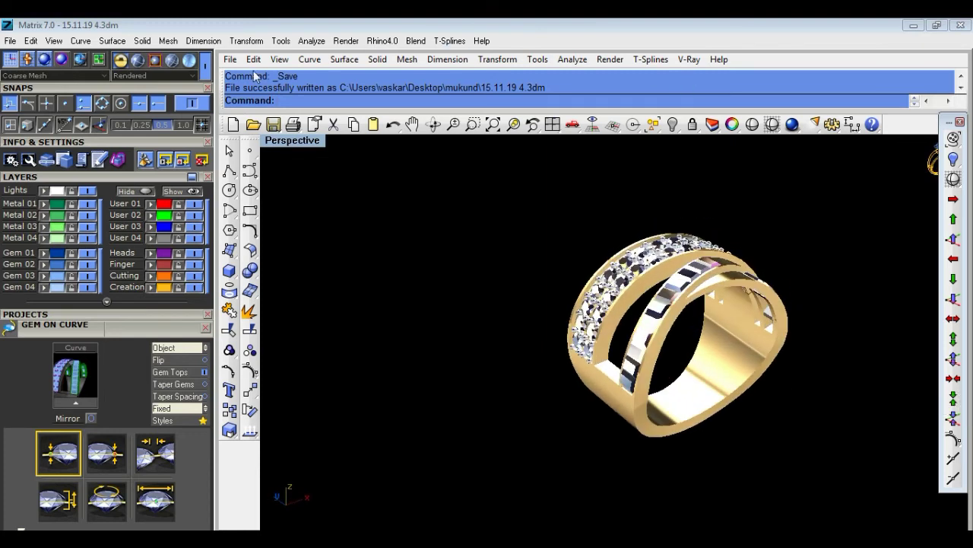
In Vivid display, unlock the locked object and delete all 21 curves.
{"action": "left_click", "coordinate": [190, 60]}
{"action": "mouse_move", "coordinate": [798, 276]}
{"action": "right_mouse_down"}
{"action": "mouse_move", "coordinate": [765, 309]}
{"action": "mouse_move", "coordinate": [765, 294]}
{"action": "right_mouse_up"}
{"action": "left_click", "coordinate": [692, 124]}
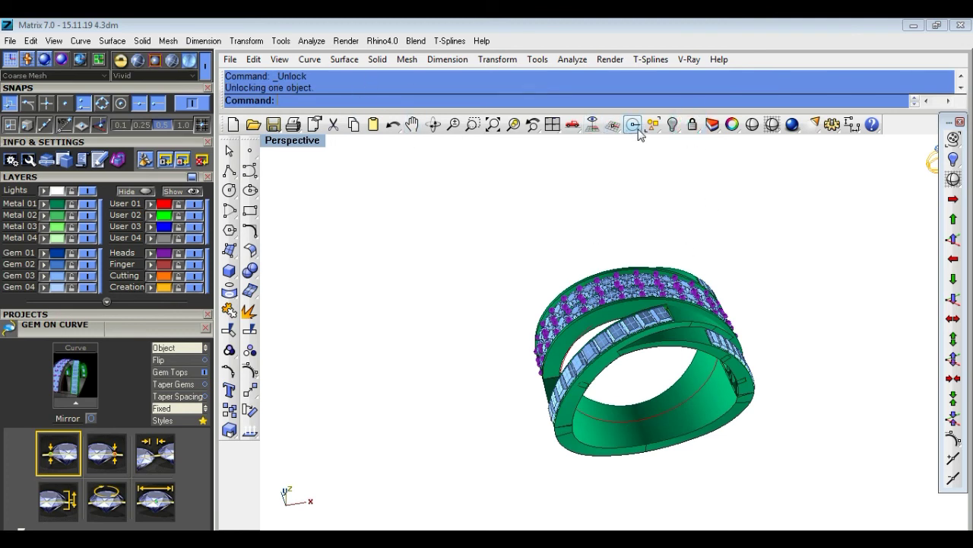
{"action": "left_click", "coordinate": [651, 125]}
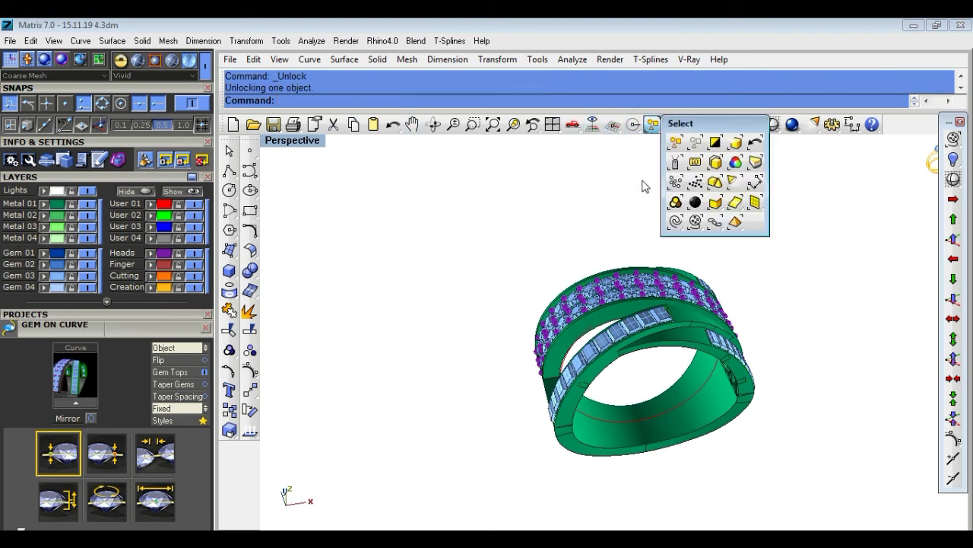
{"action": "left_click", "coordinate": [674, 221]}
{"action": "key", "text": "Delete"}
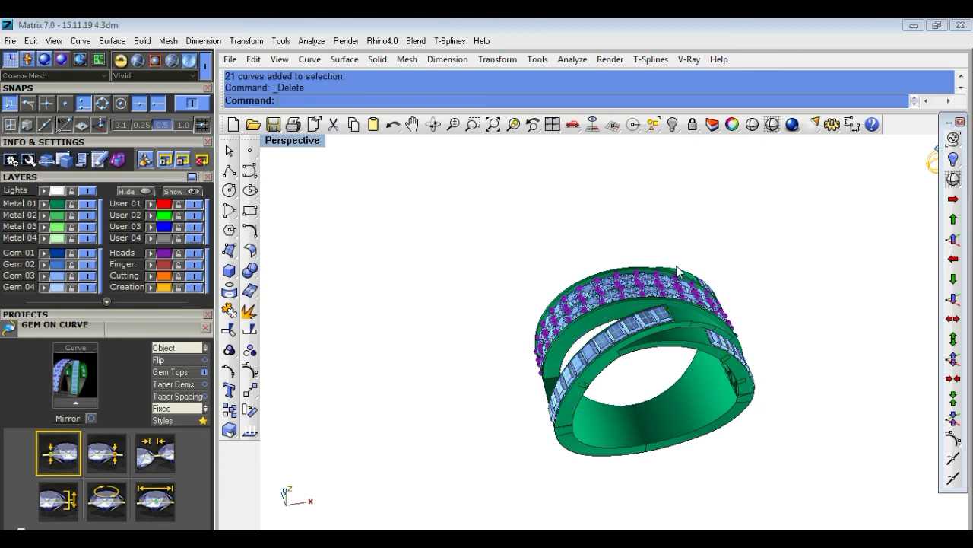
Switch the view back to Rendered display to show the gold ring.
{"action": "mouse_move", "coordinate": [805, 287]}
{"action": "right_mouse_down"}
{"action": "mouse_move", "coordinate": [771, 330]}
{"action": "mouse_move", "coordinate": [755, 326]}
{"action": "right_mouse_up"}
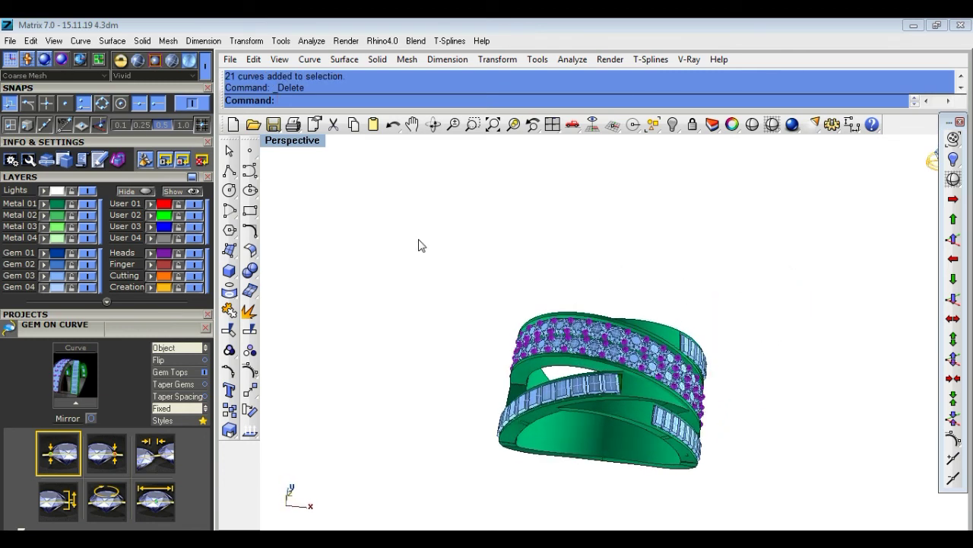
{"action": "left_click", "coordinate": [114, 76]}
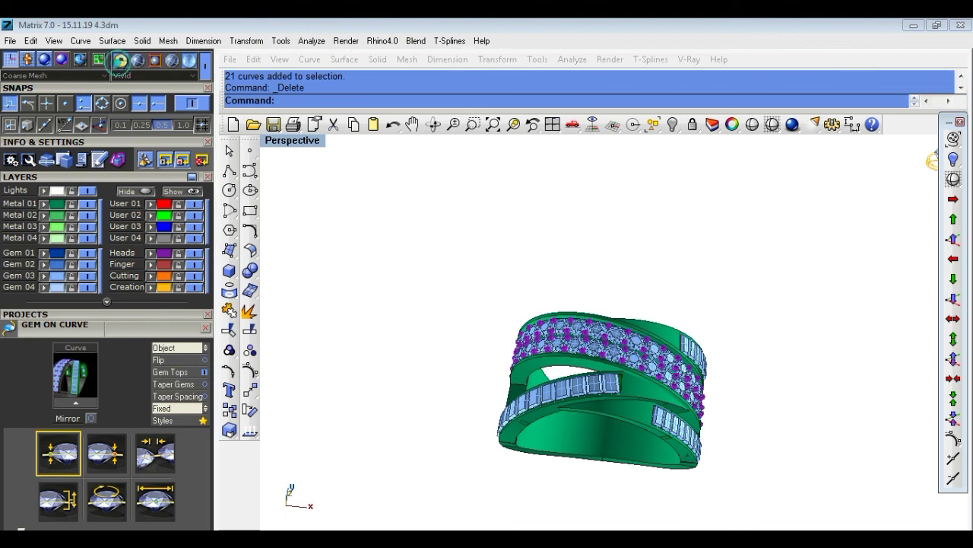
{"action": "left_click", "coordinate": [138, 100]}
{"action": "right_click_drag", "start_coordinate": [788, 325], "coordinate": [726, 259]}
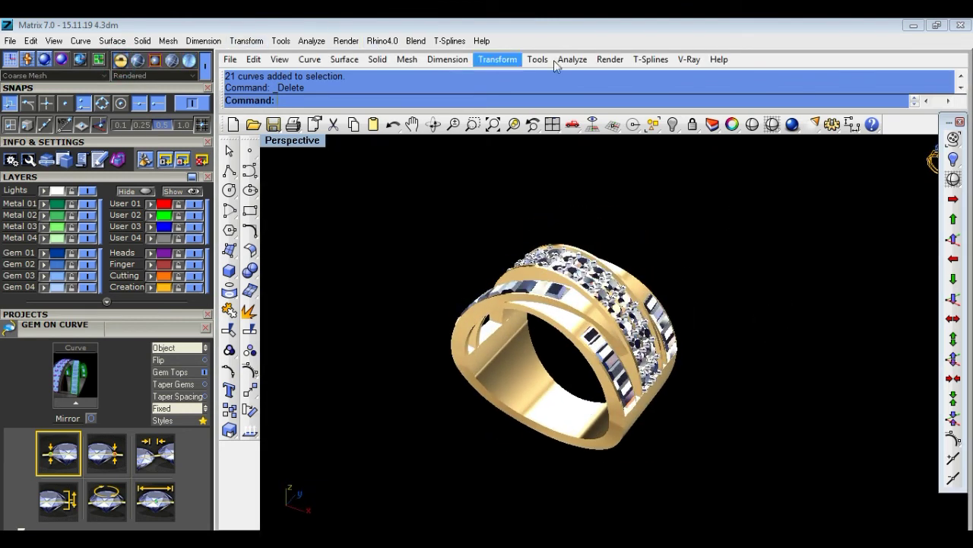
Compute the window-selected ring's volume, accepting the open-object warning: 1016.69002 cubic millimetres.
{"action": "left_click", "coordinate": [347, 43]}
{"action": "mouse_move", "coordinate": [338, 106]}
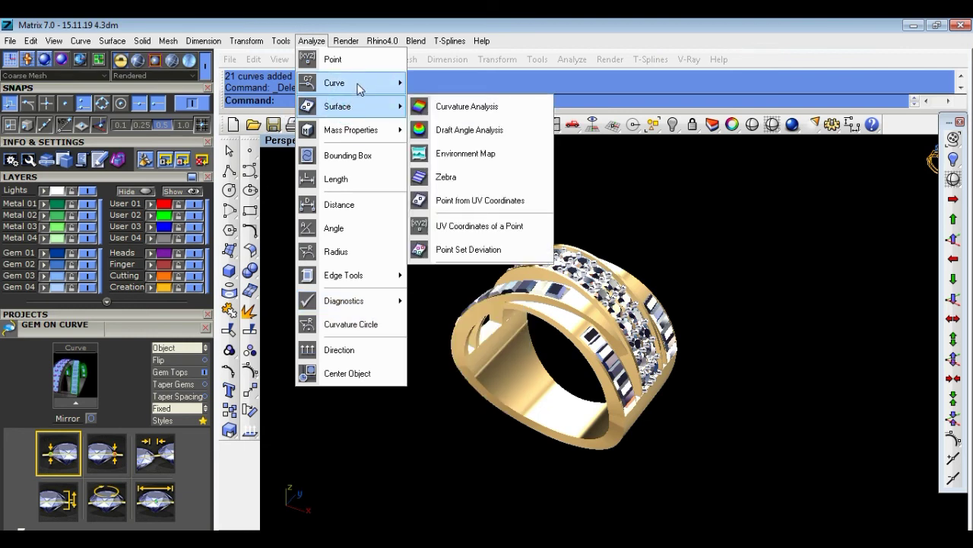
{"action": "left_click", "coordinate": [358, 86]}
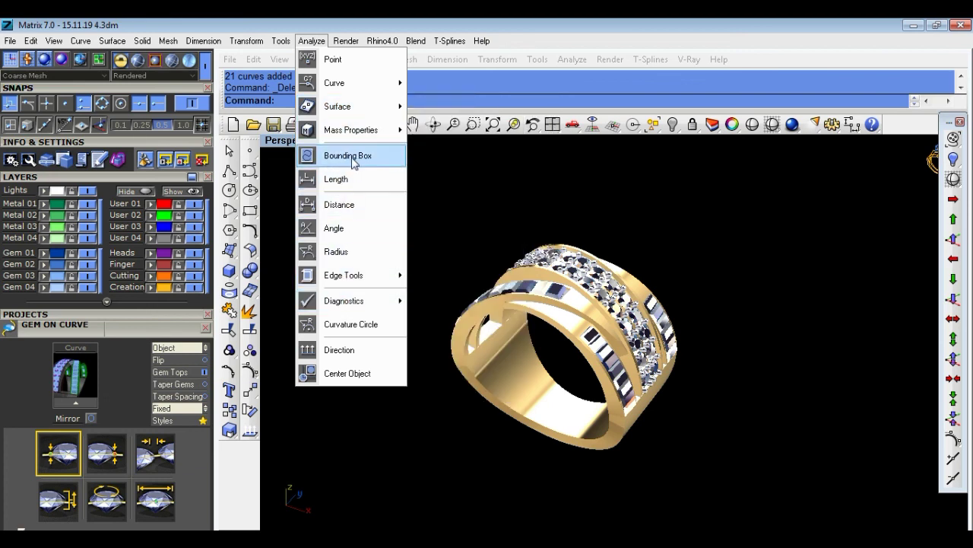
{"action": "left_click", "coordinate": [448, 200]}
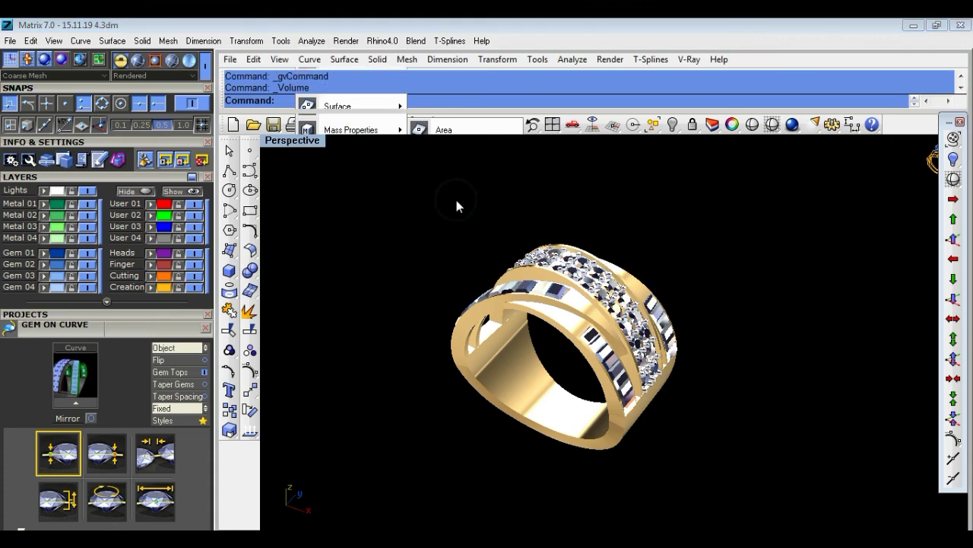
{"action": "left_click_drag", "start_coordinate": [352, 206], "coordinate": [730, 465]}
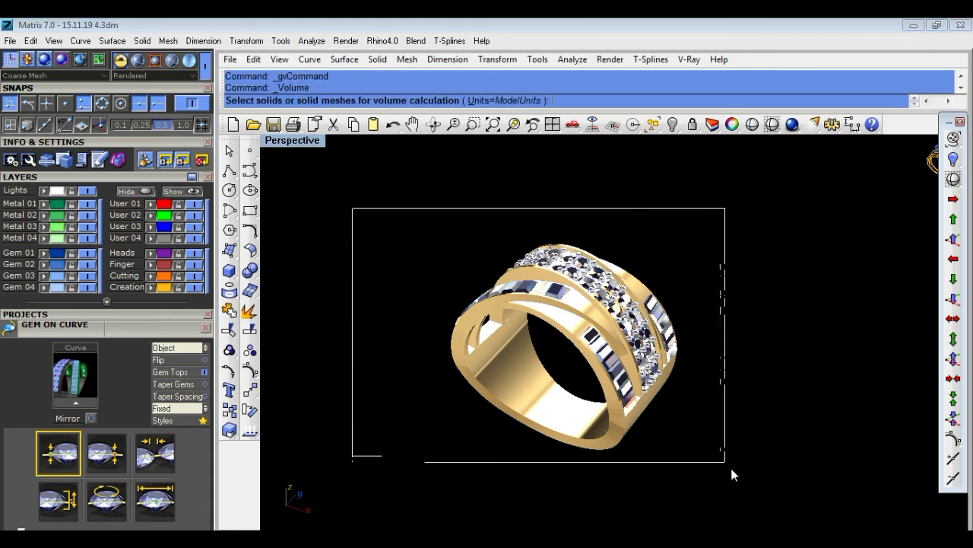
{"action": "key", "text": "Return"}
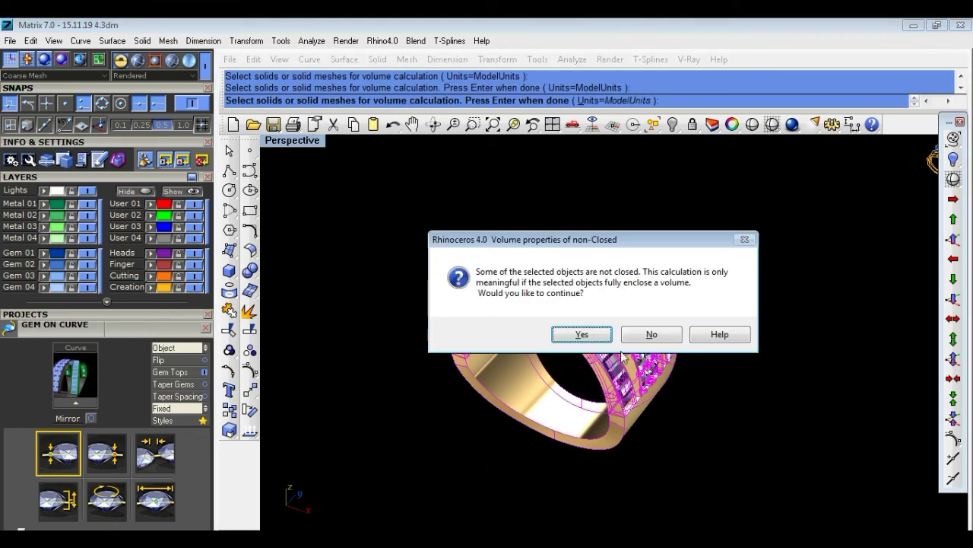
{"action": "left_click", "coordinate": [584, 337]}
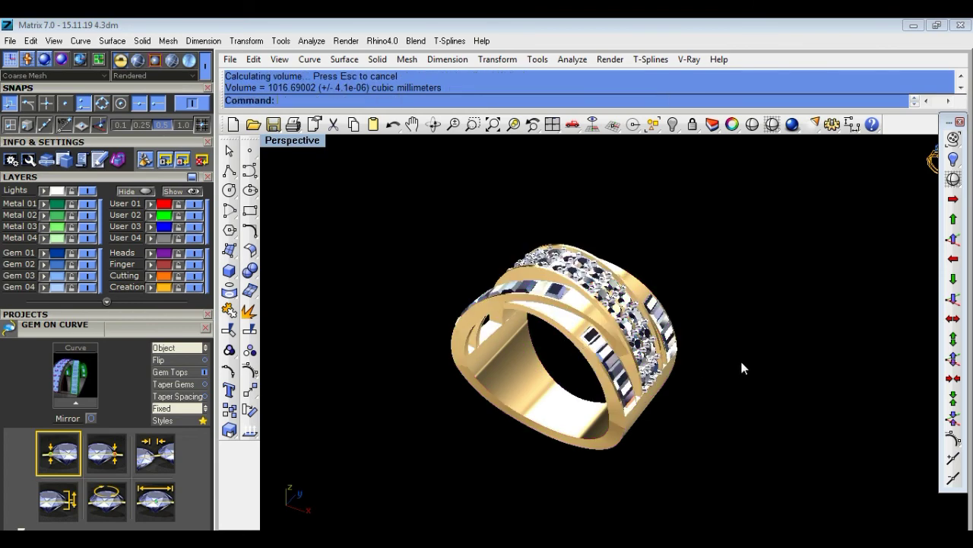
{"action": "mouse_move", "coordinate": [778, 393]}
{"action": "right_mouse_down"}
{"action": "mouse_move", "coordinate": [674, 272]}
{"action": "mouse_move", "coordinate": [570, 408]}
{"action": "mouse_move", "coordinate": [861, 389]}
{"action": "mouse_move", "coordinate": [943, 413]}
{"action": "mouse_move", "coordinate": [646, 376]}
{"action": "mouse_move", "coordinate": [616, 304]}
{"action": "mouse_move", "coordinate": [681, 385]}
{"action": "right_mouse_up"}
{"action": "scroll", "coordinate": [608, 343], "scroll_direction": "up", "scroll_amount": 2}
{"action": "scroll", "coordinate": [508, 284], "scroll_direction": "up", "scroll_amount": 5}
{"action": "scroll", "coordinate": [509, 283], "scroll_direction": "down", "scroll_amount": 6}
{"action": "mouse_move", "coordinate": [509, 283]}
{"action": "right_mouse_down"}
{"action": "mouse_move", "coordinate": [439, 304]}
{"action": "mouse_move", "coordinate": [411, 251]}
{"action": "right_mouse_up"}
{"action": "left_click", "coordinate": [312, 40]}
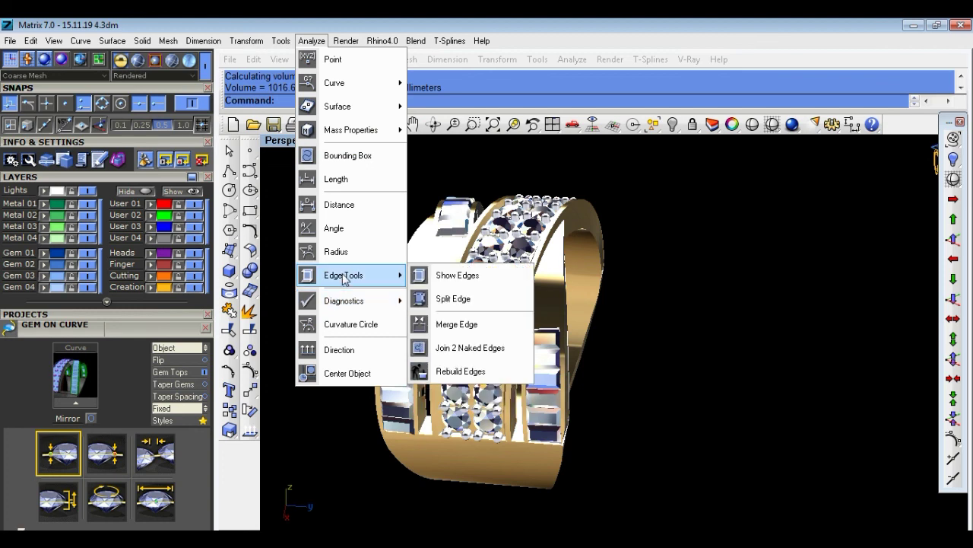
{"action": "mouse_move", "coordinate": [344, 274]}
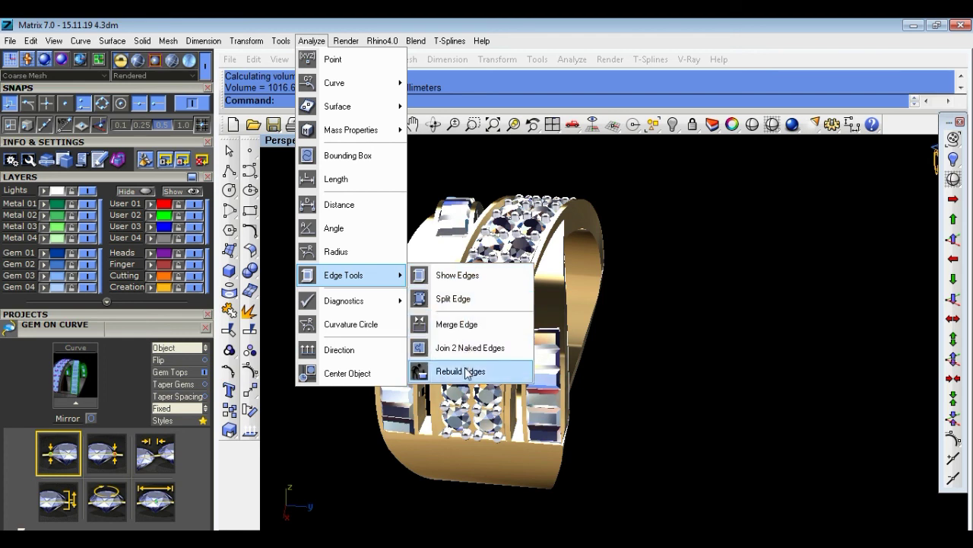
Display the edges of the whole ring, which has 497 edges in total.
{"action": "left_click", "coordinate": [463, 277]}
{"action": "scroll", "coordinate": [472, 277], "scroll_direction": "down", "scroll_amount": 2}
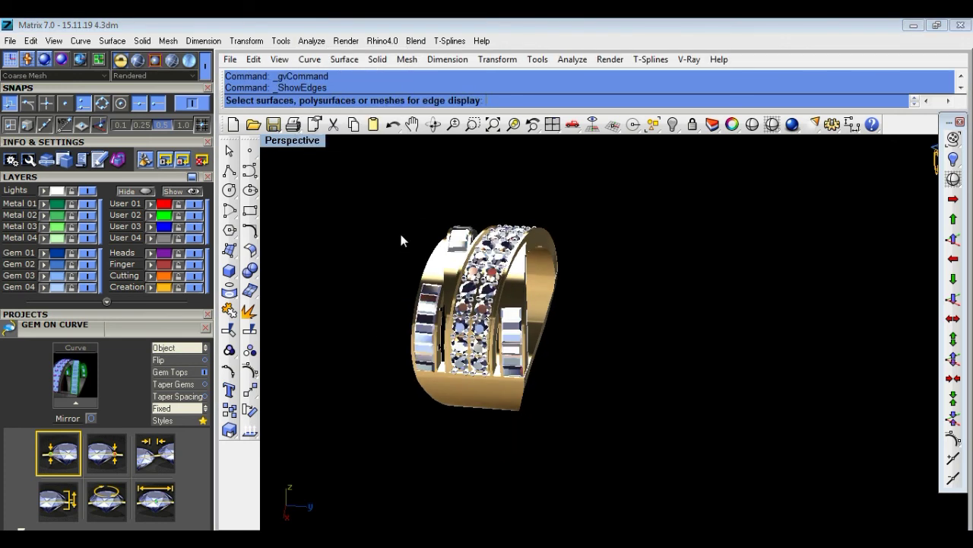
{"action": "left_click_drag", "start_coordinate": [325, 199], "coordinate": [661, 427]}
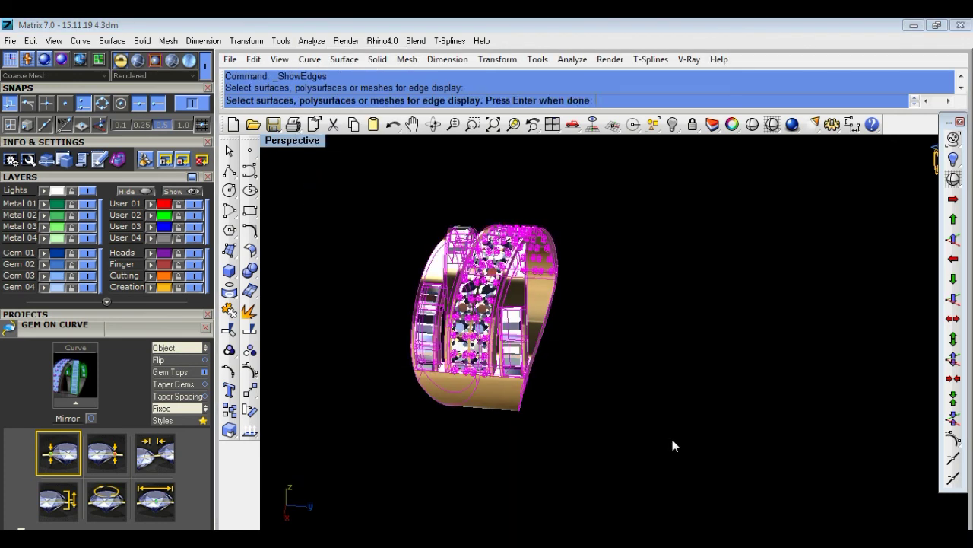
{"action": "key", "text": "Return"}
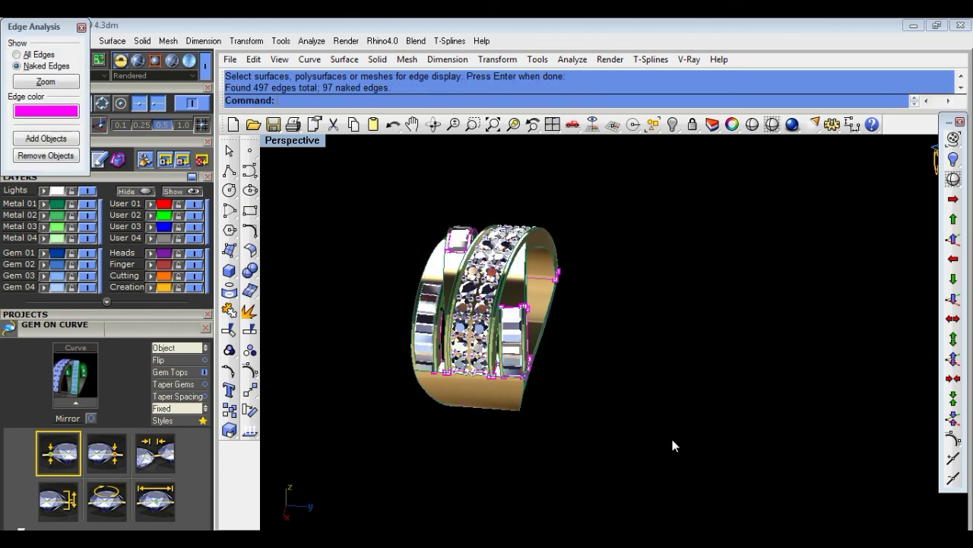
Toggle between all and naked edges and zoom in on the 97 naked edges.
{"action": "mouse_move", "coordinate": [675, 434]}
{"action": "right_mouse_down"}
{"action": "mouse_move", "coordinate": [644, 354]}
{"action": "mouse_move", "coordinate": [598, 370]}
{"action": "mouse_move", "coordinate": [648, 411]}
{"action": "right_mouse_up"}
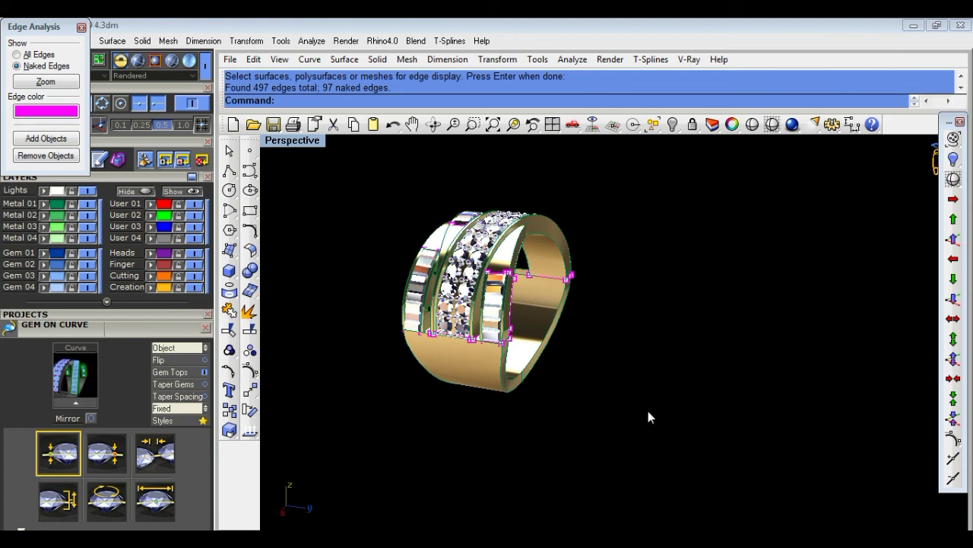
{"action": "left_click", "coordinate": [17, 56]}
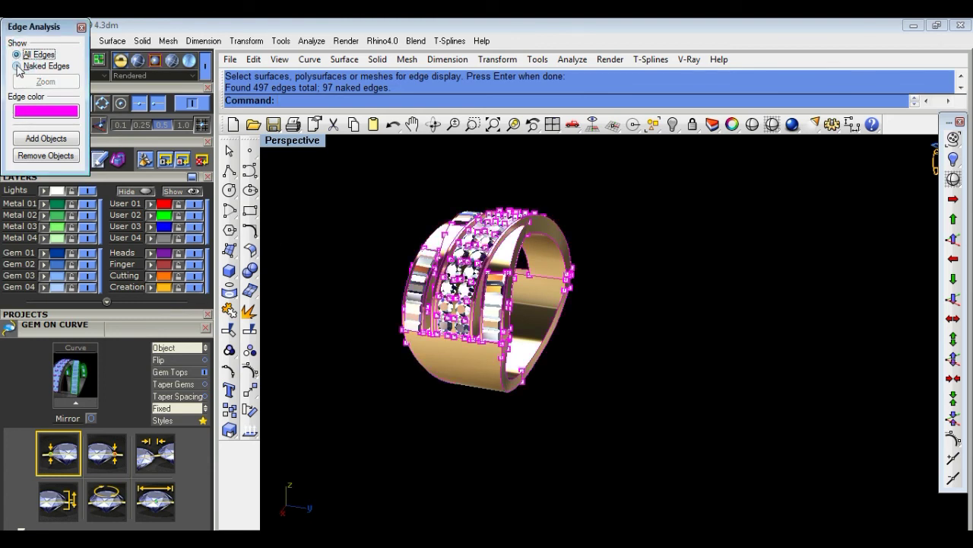
{"action": "left_click", "coordinate": [17, 66]}
{"action": "left_click", "coordinate": [46, 81]}
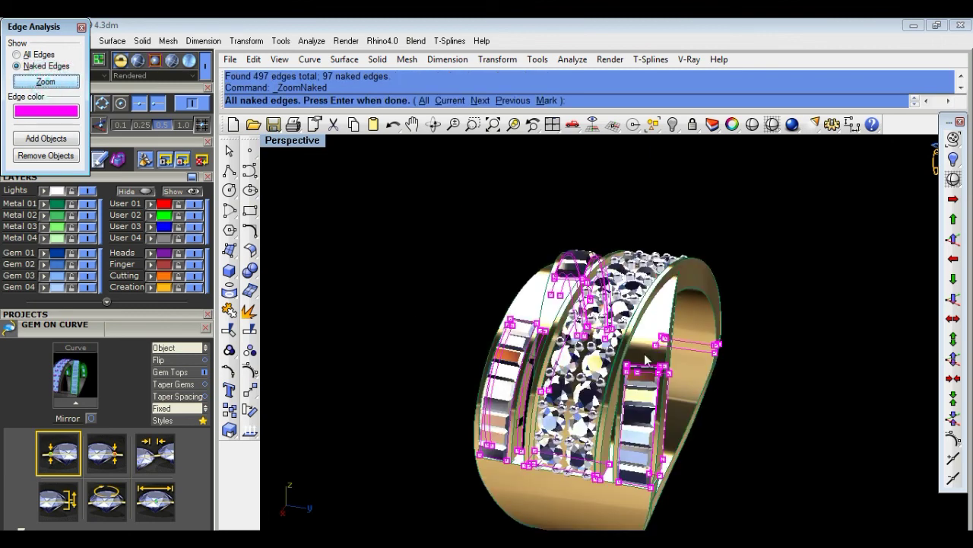
{"action": "right_click_drag", "start_coordinate": [784, 370], "coordinate": [292, 265]}
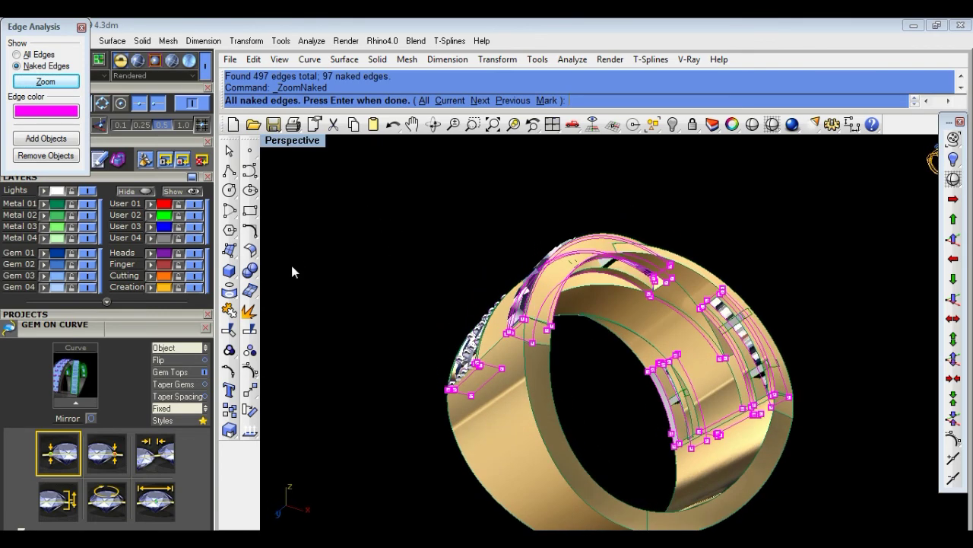
Adjust which objects are in the edge display, then close Edge Analysis.
{"action": "left_click", "coordinate": [63, 156]}
{"action": "left_click", "coordinate": [46, 139]}
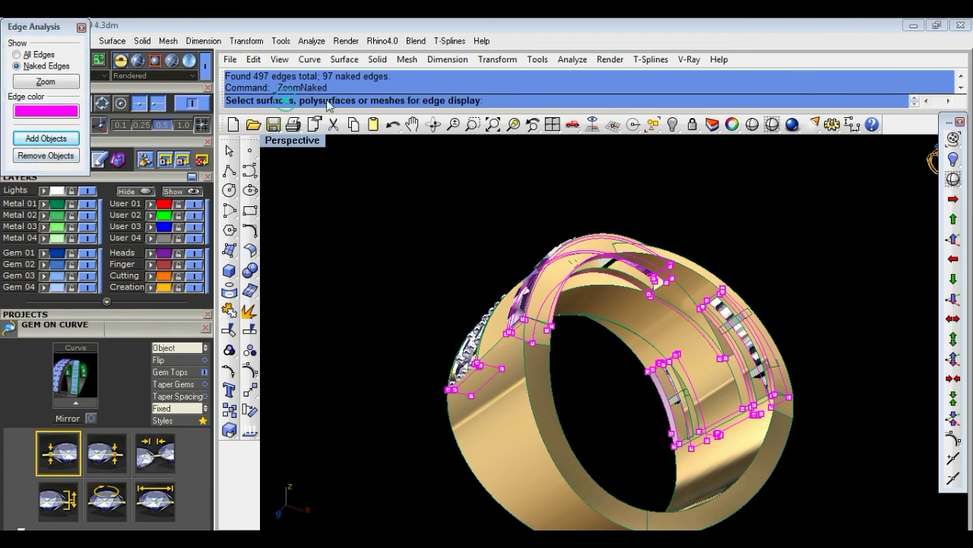
{"action": "right_click_drag", "start_coordinate": [415, 164], "coordinate": [432, 215]}
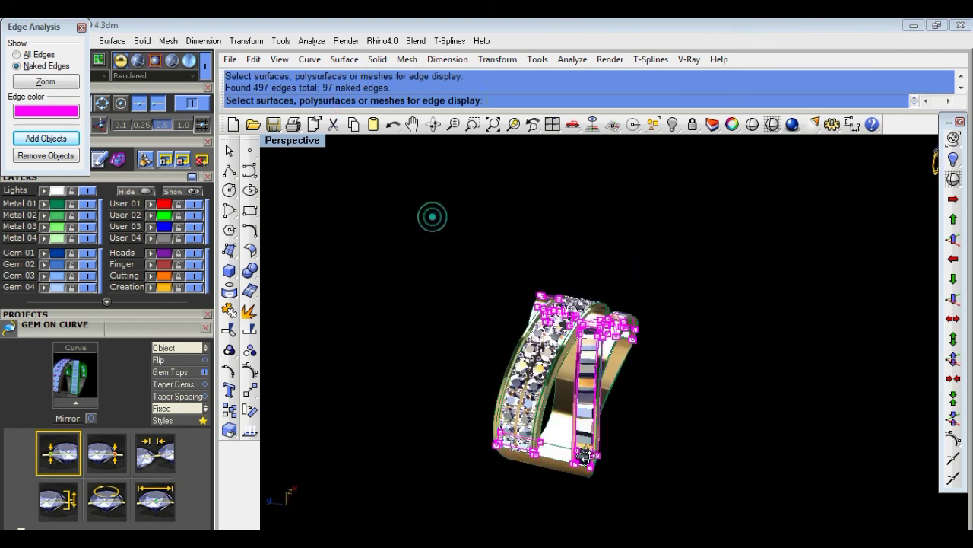
{"action": "right_click_drag", "start_coordinate": [563, 405], "coordinate": [565, 408]}
{"action": "right_click", "coordinate": [565, 409]}
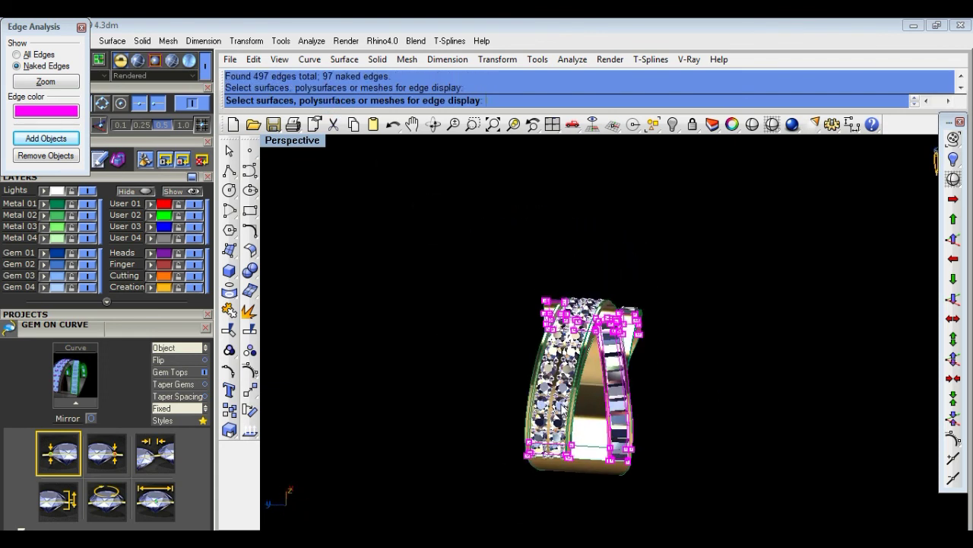
{"action": "right_click_drag", "start_coordinate": [491, 362], "coordinate": [464, 365]}
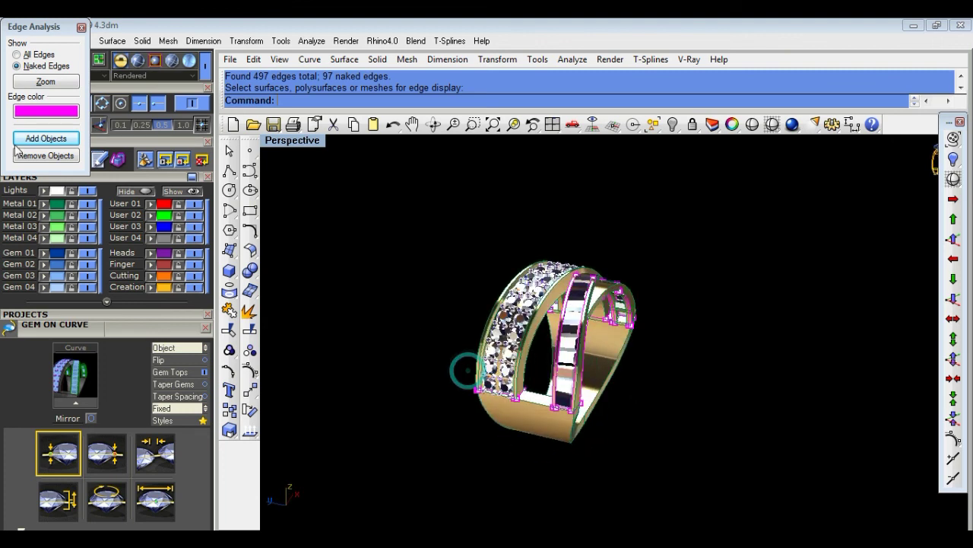
{"action": "left_click", "coordinate": [81, 28]}
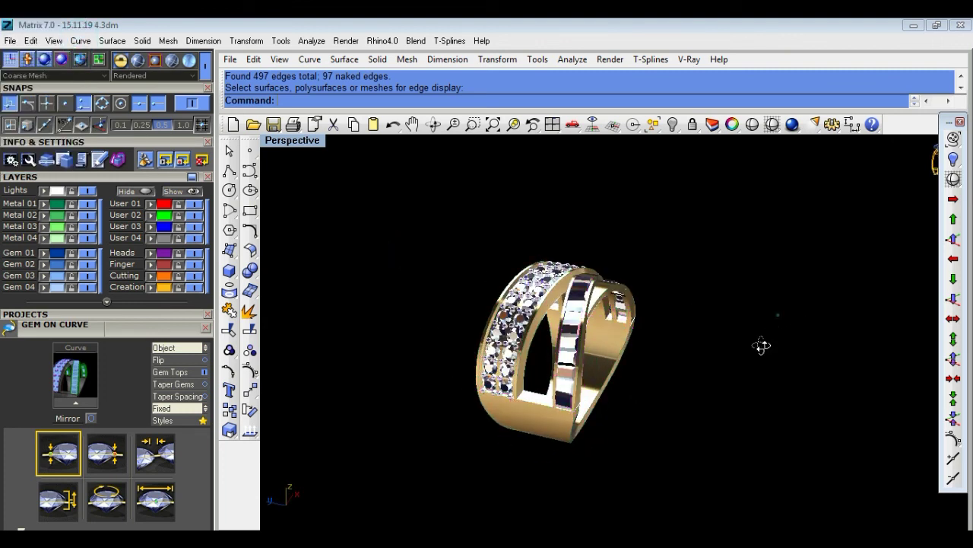